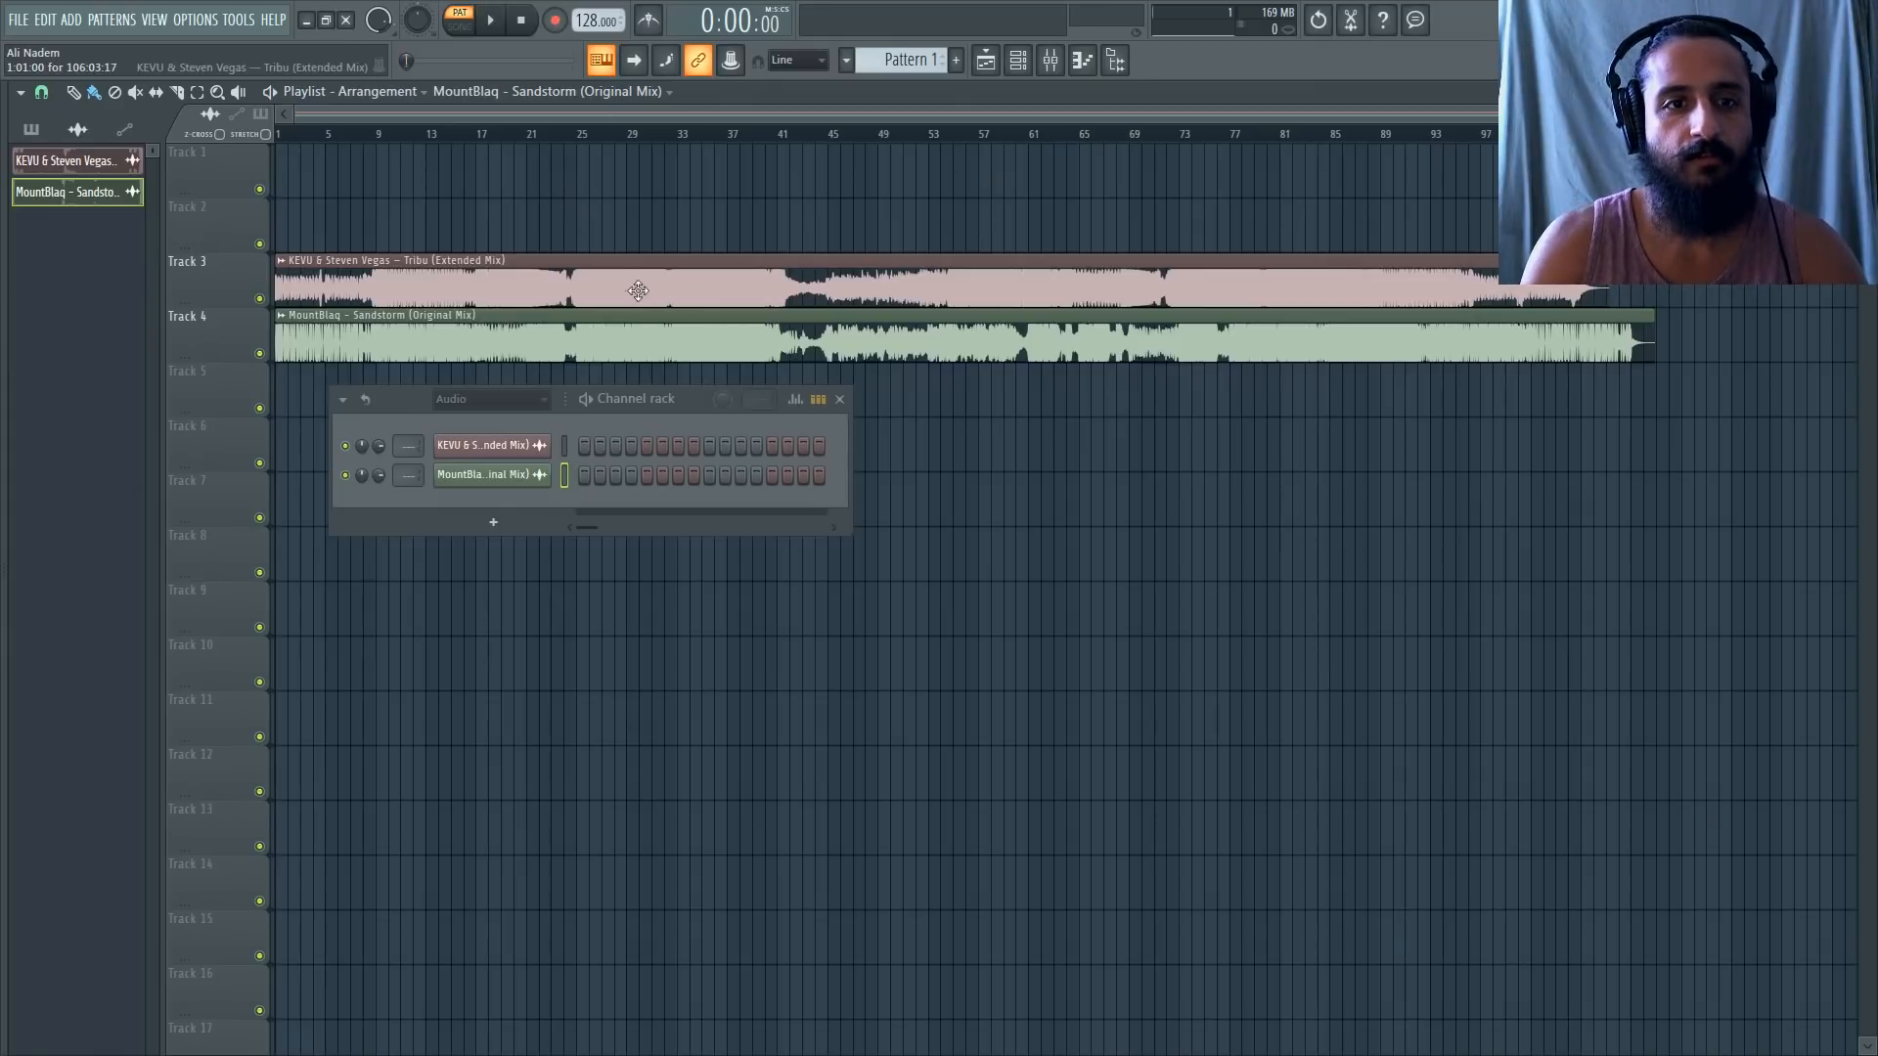
Solo Track 3 with the Tribu clip and place the playhead at bar 25.
click(310, 267)
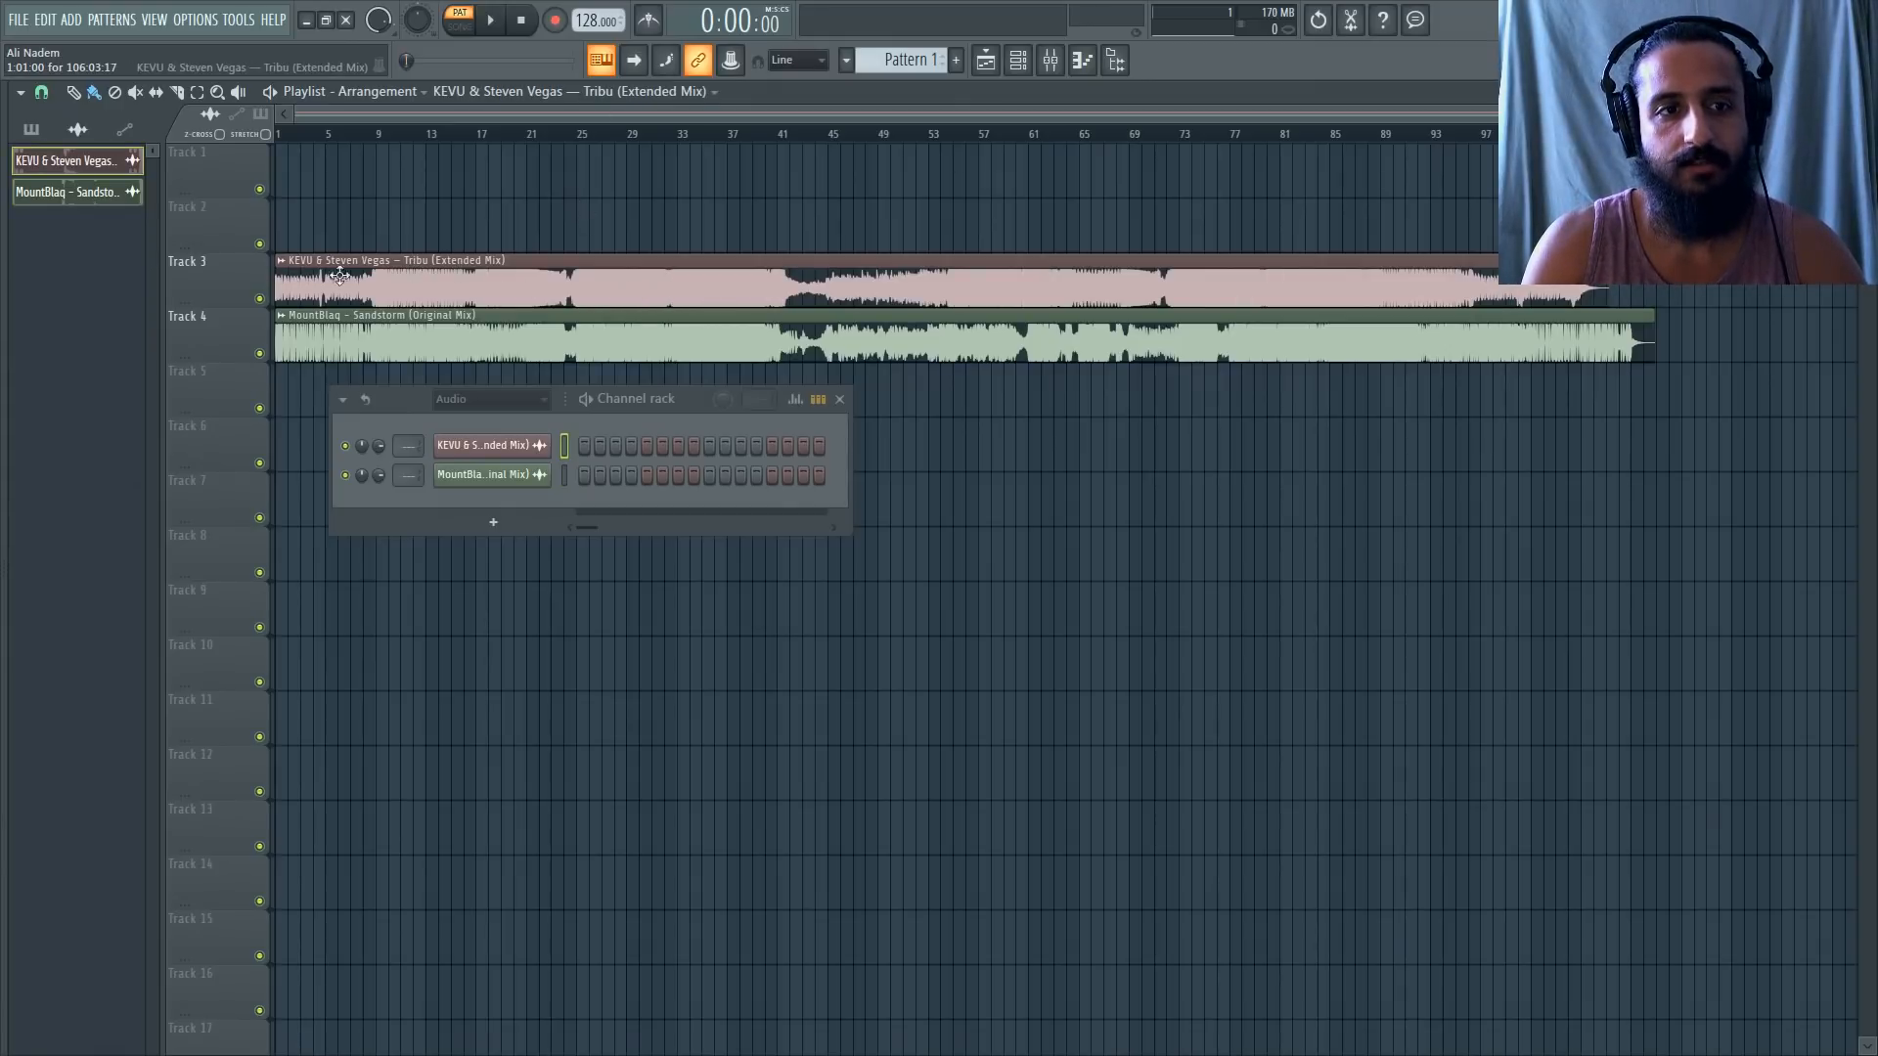
click(457, 337)
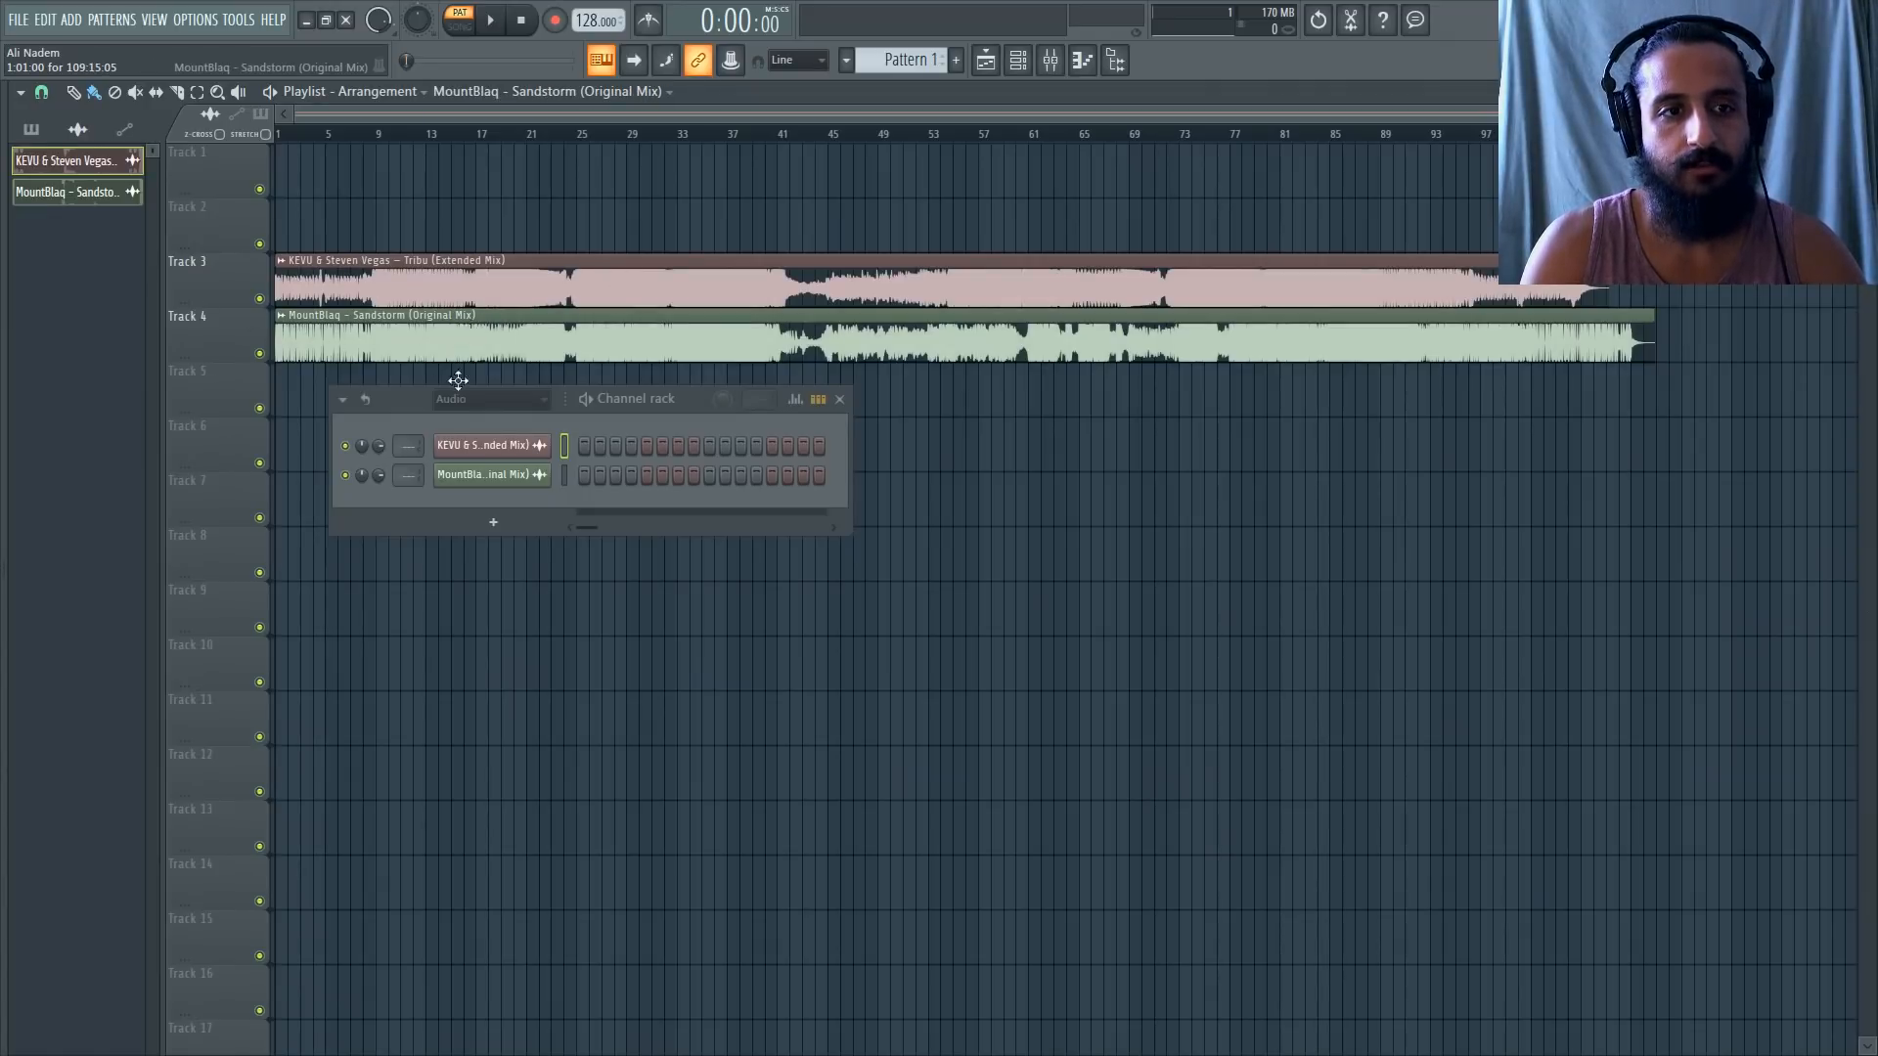
right_click(260, 298)
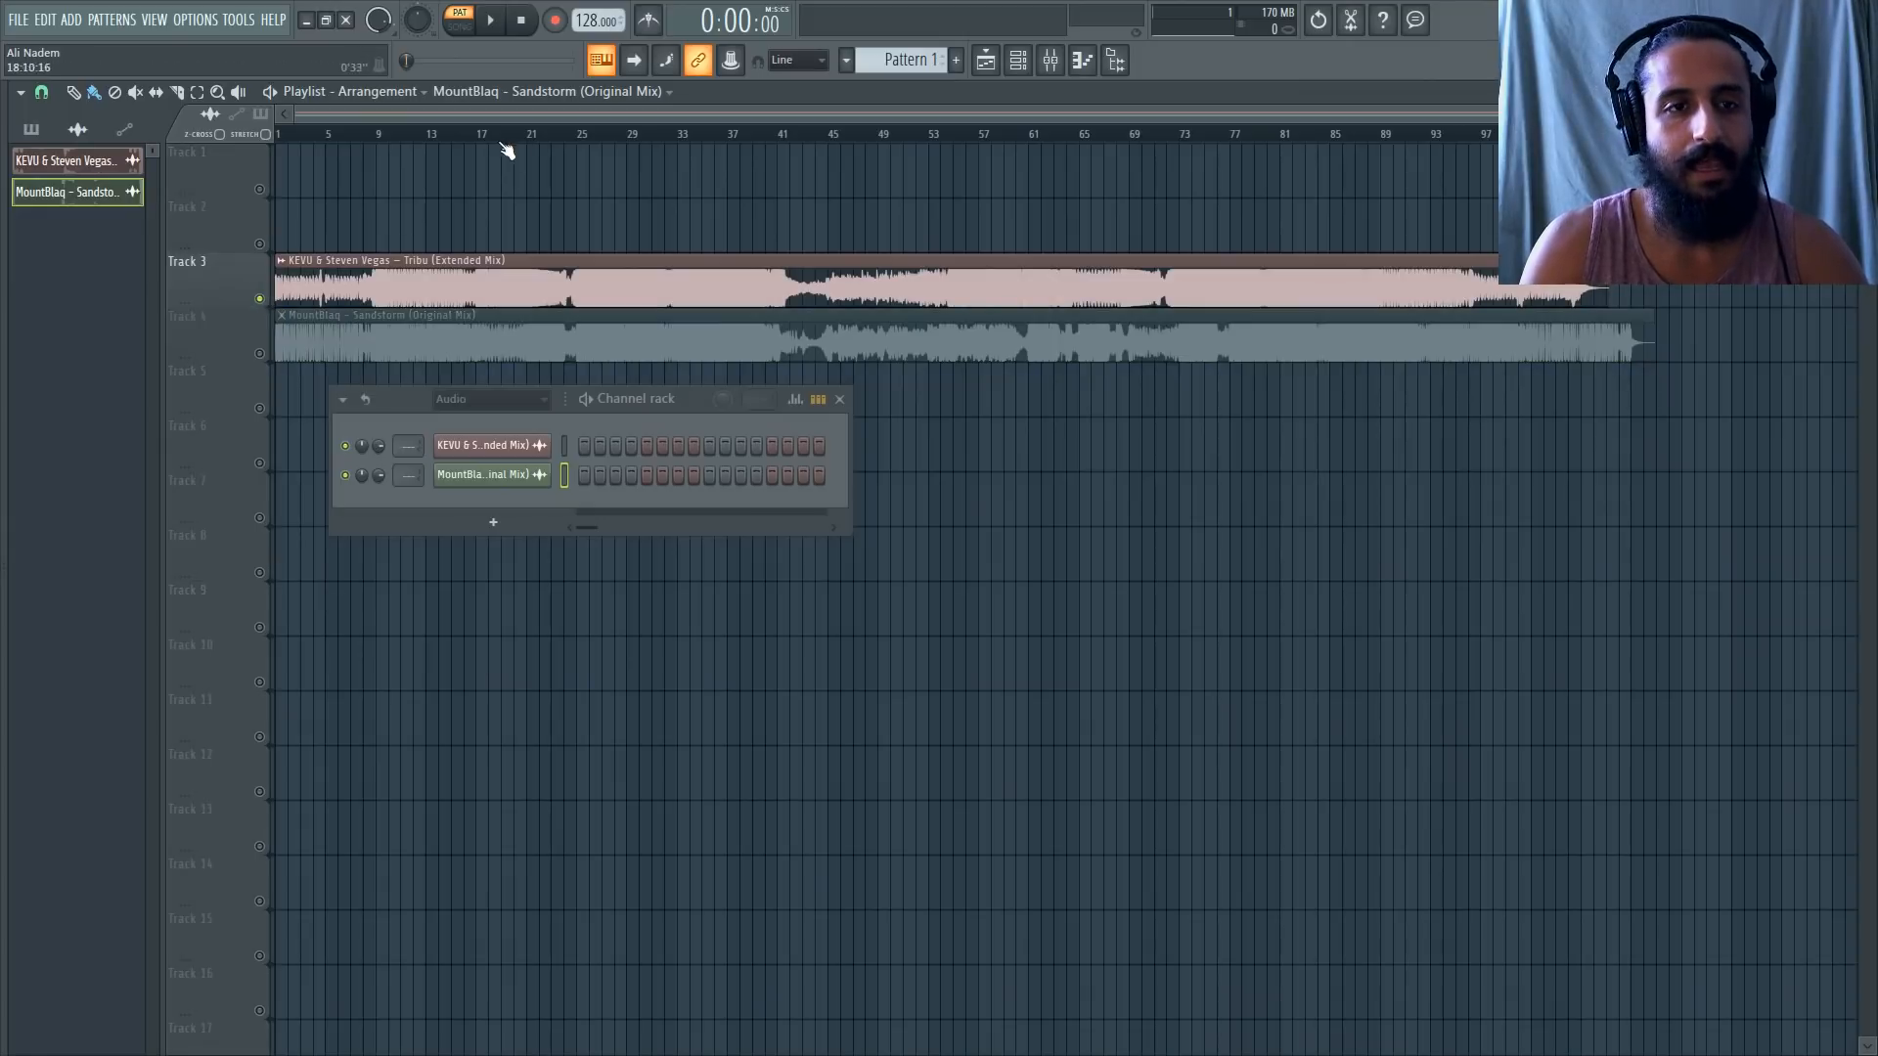
drag(487, 132, 577, 135)
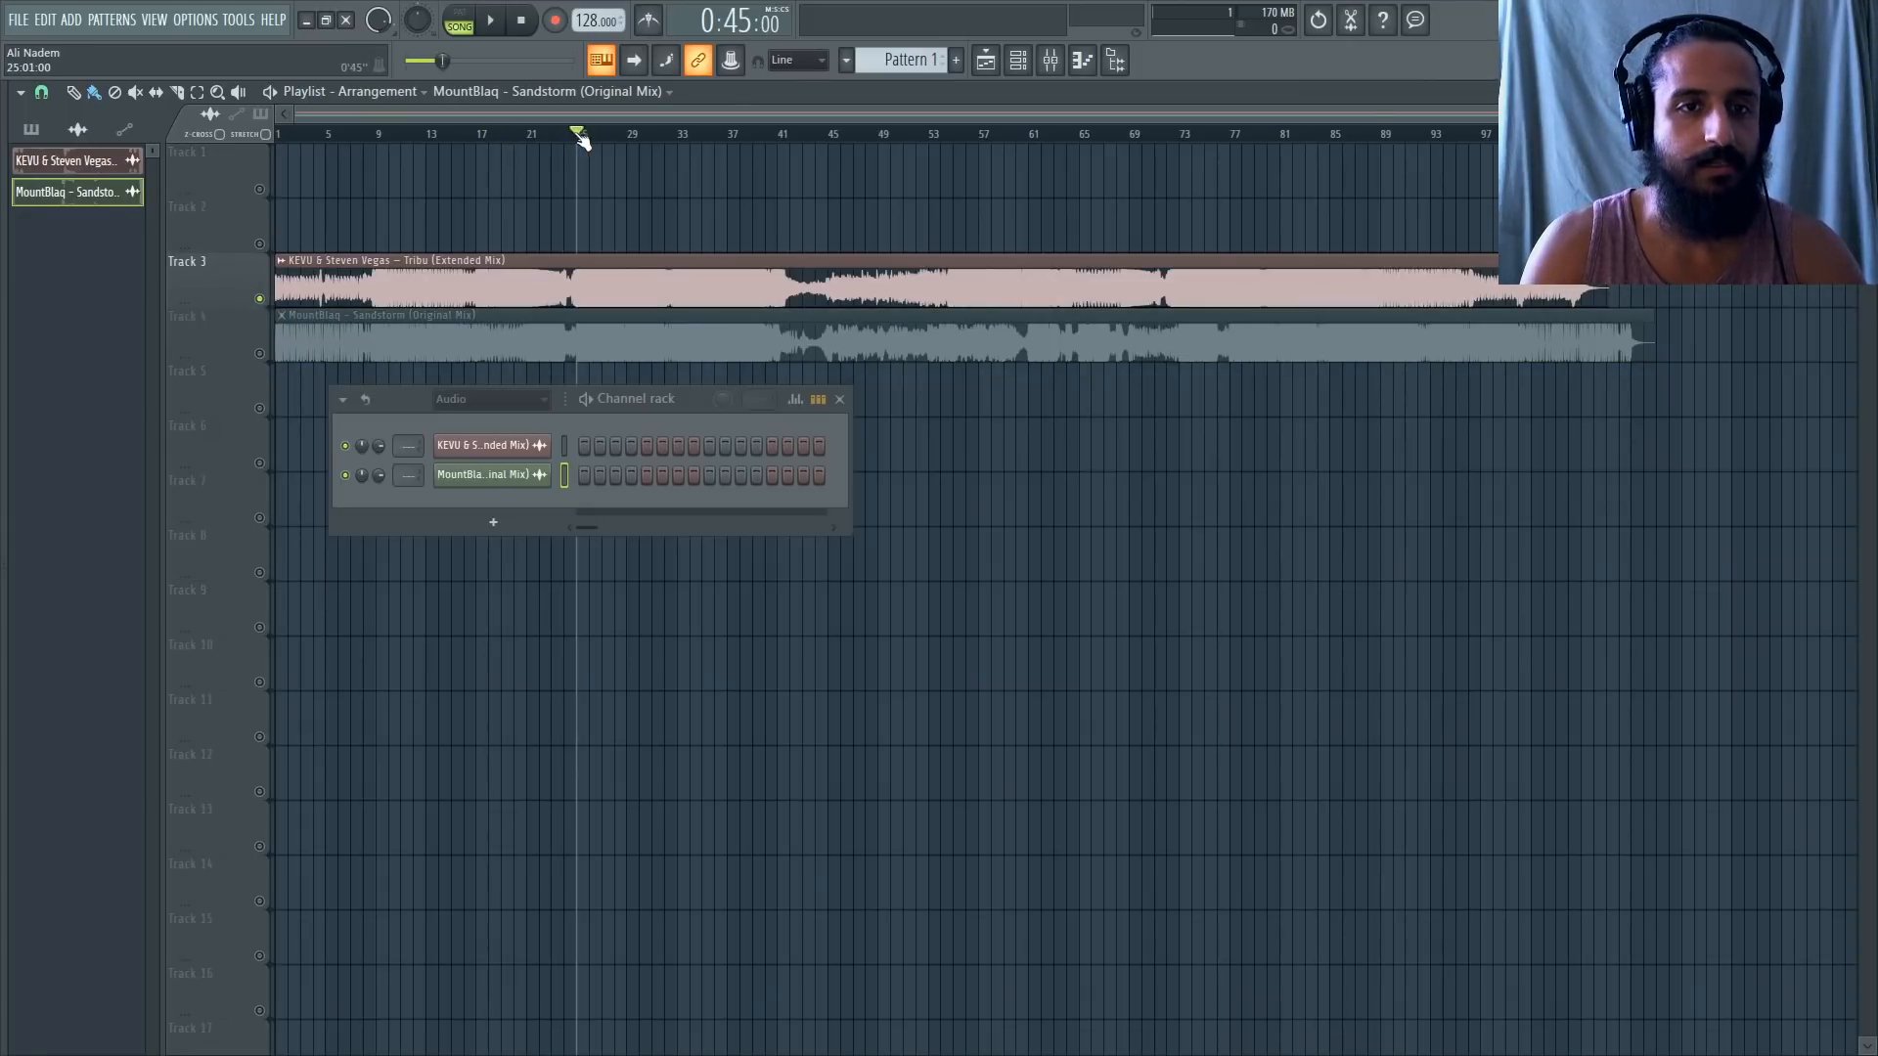
Add an FL Keys channel and move its window beside the channel rack.
scroll(567, 142, up, 3)
click(72, 20)
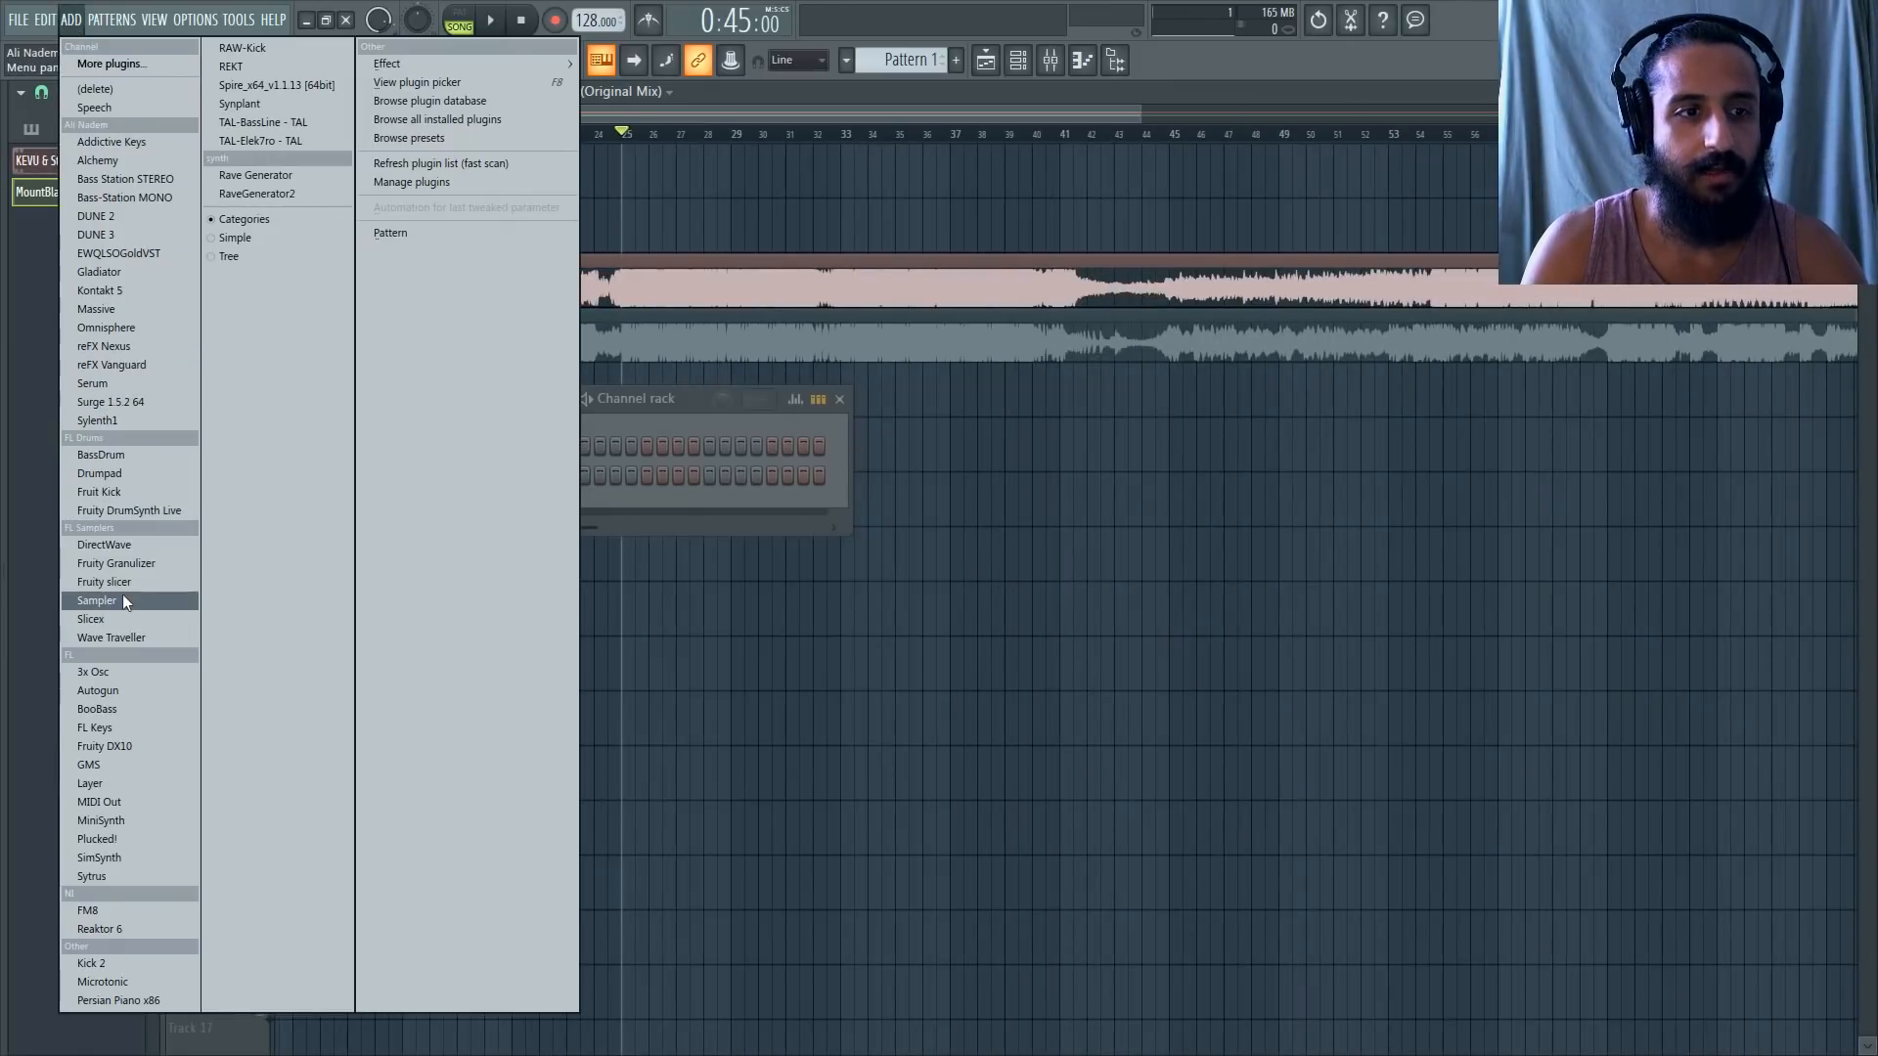
click(127, 728)
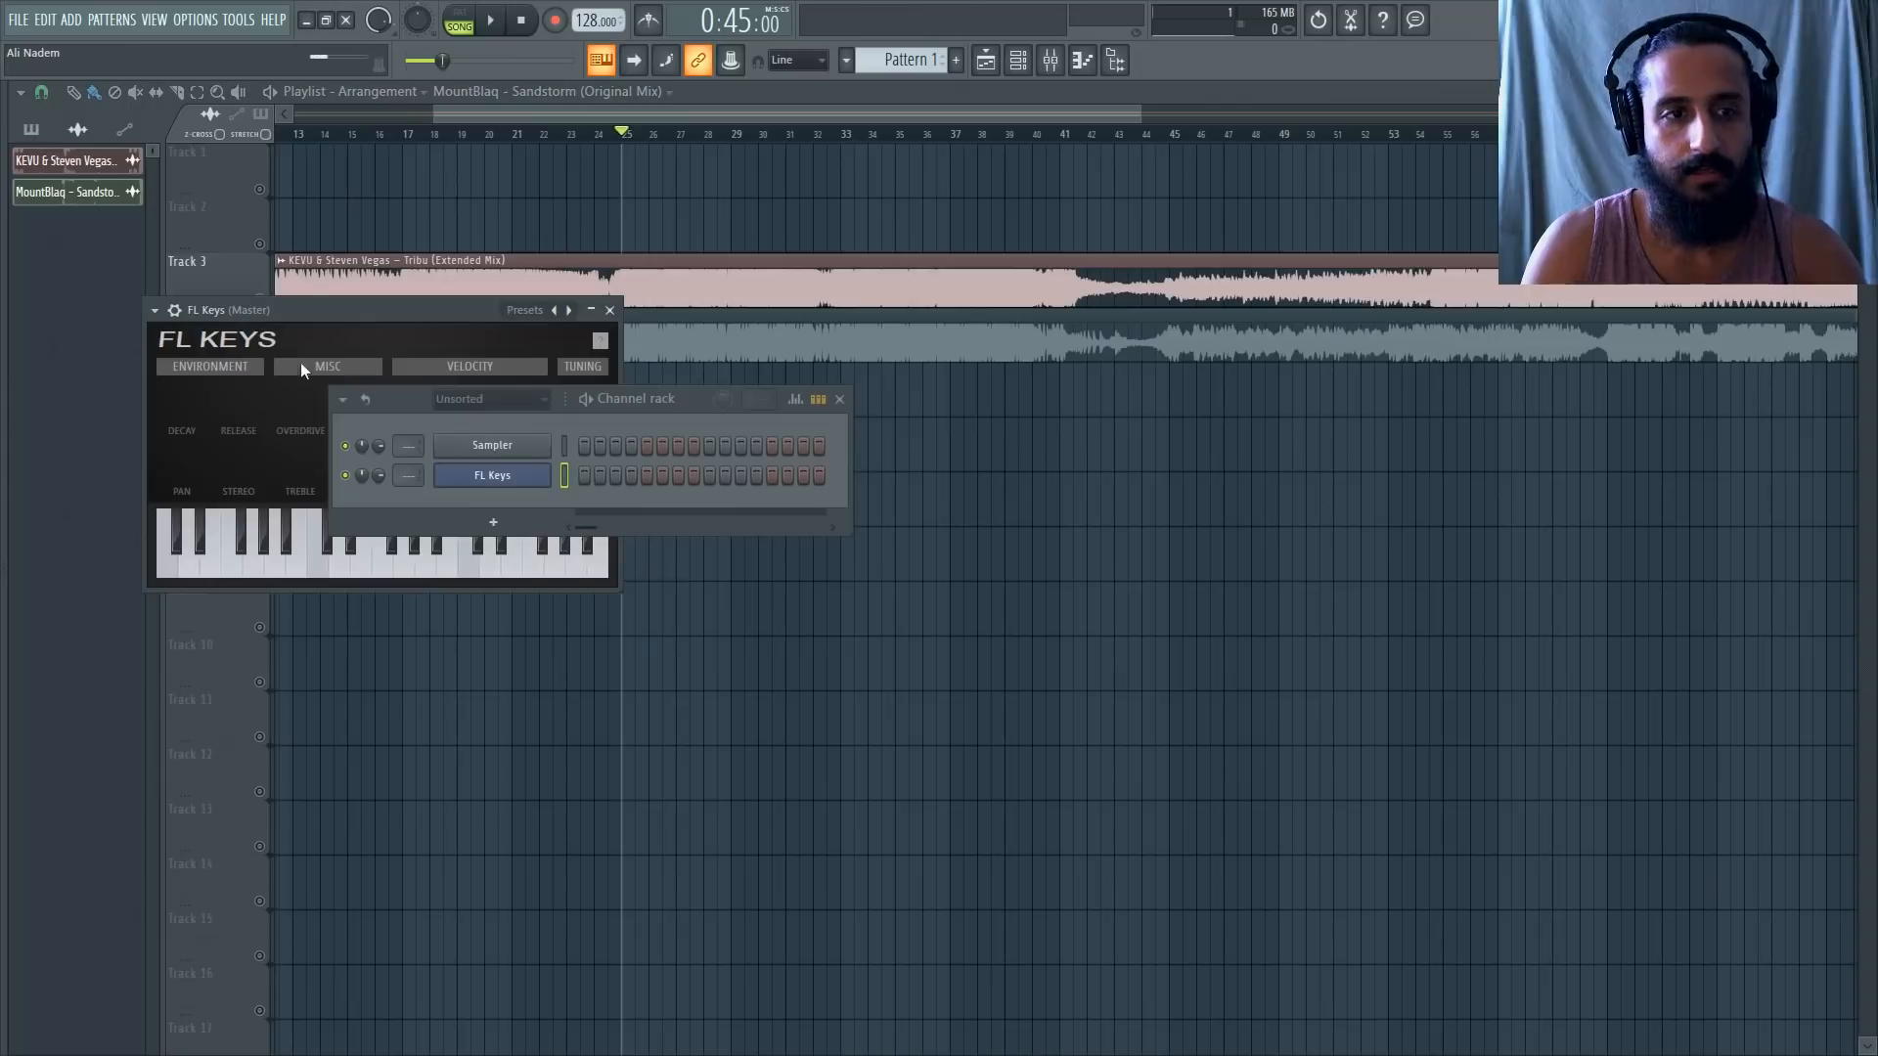
drag(310, 296, 1041, 403)
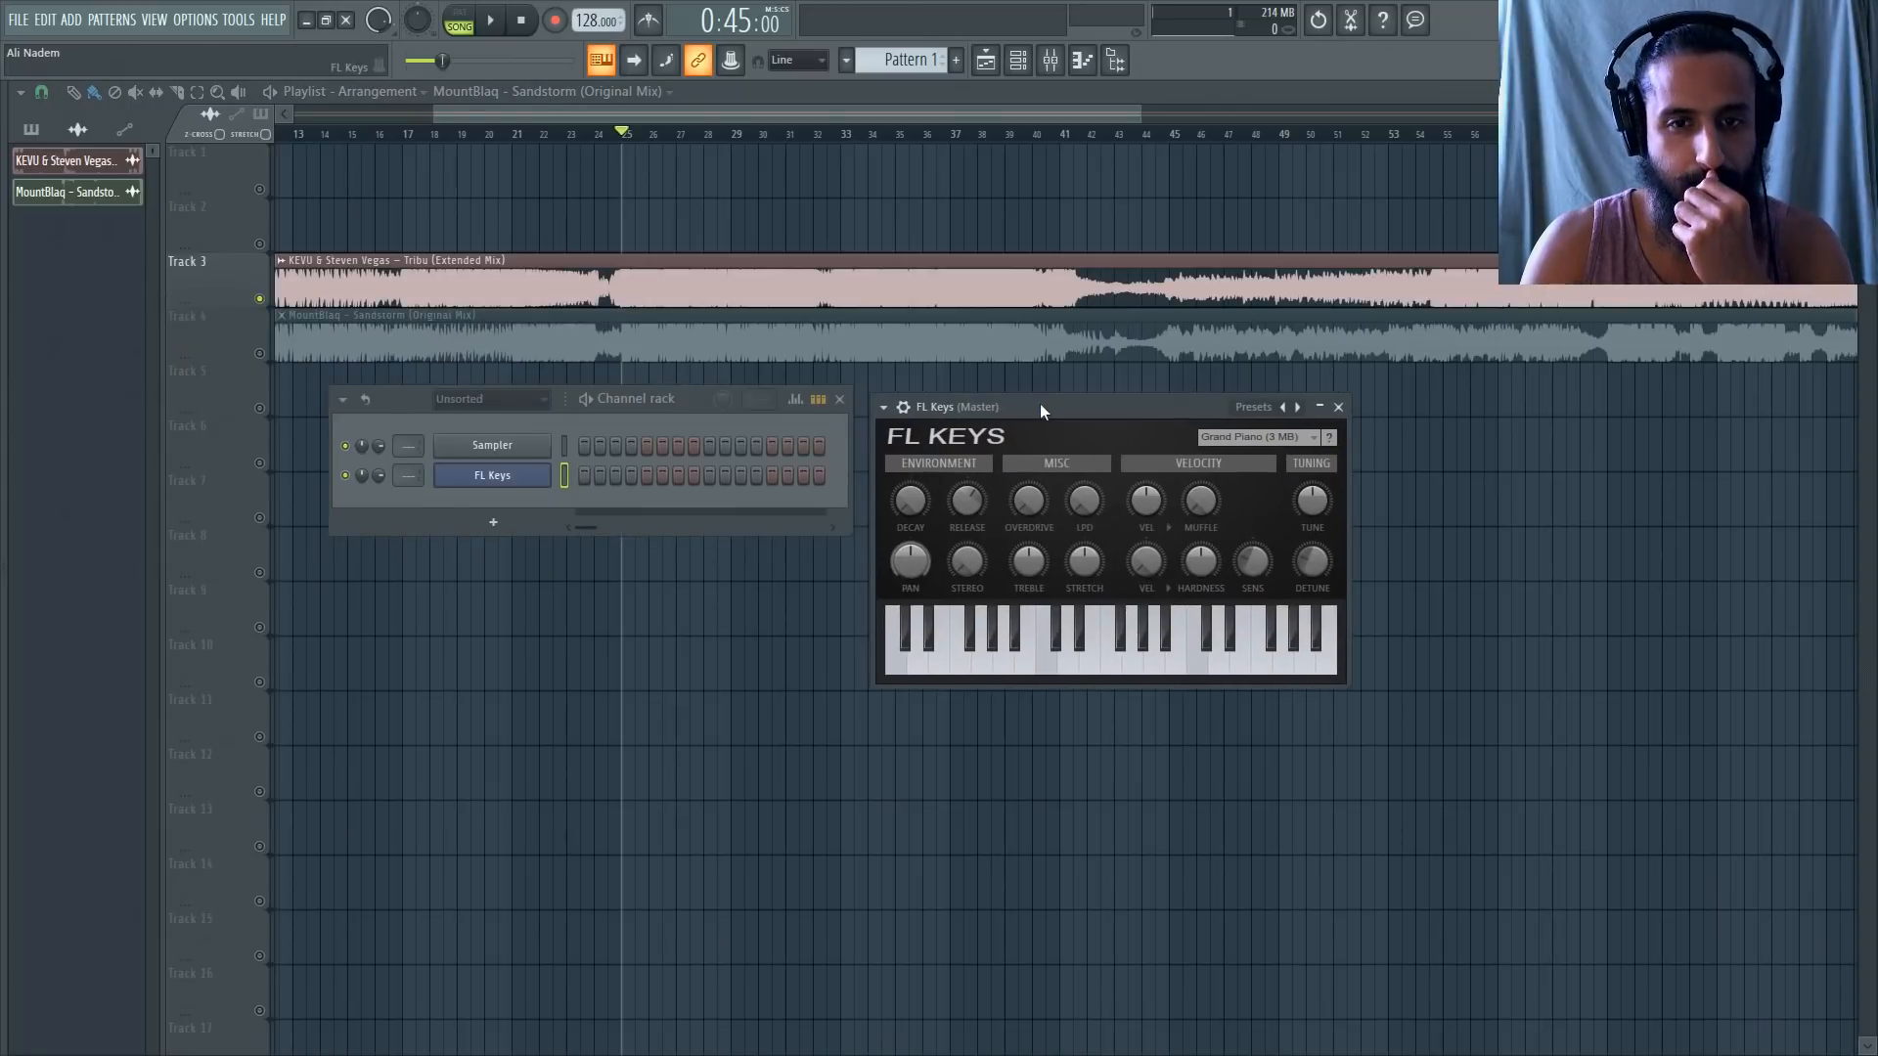
click(883, 407)
click(934, 802)
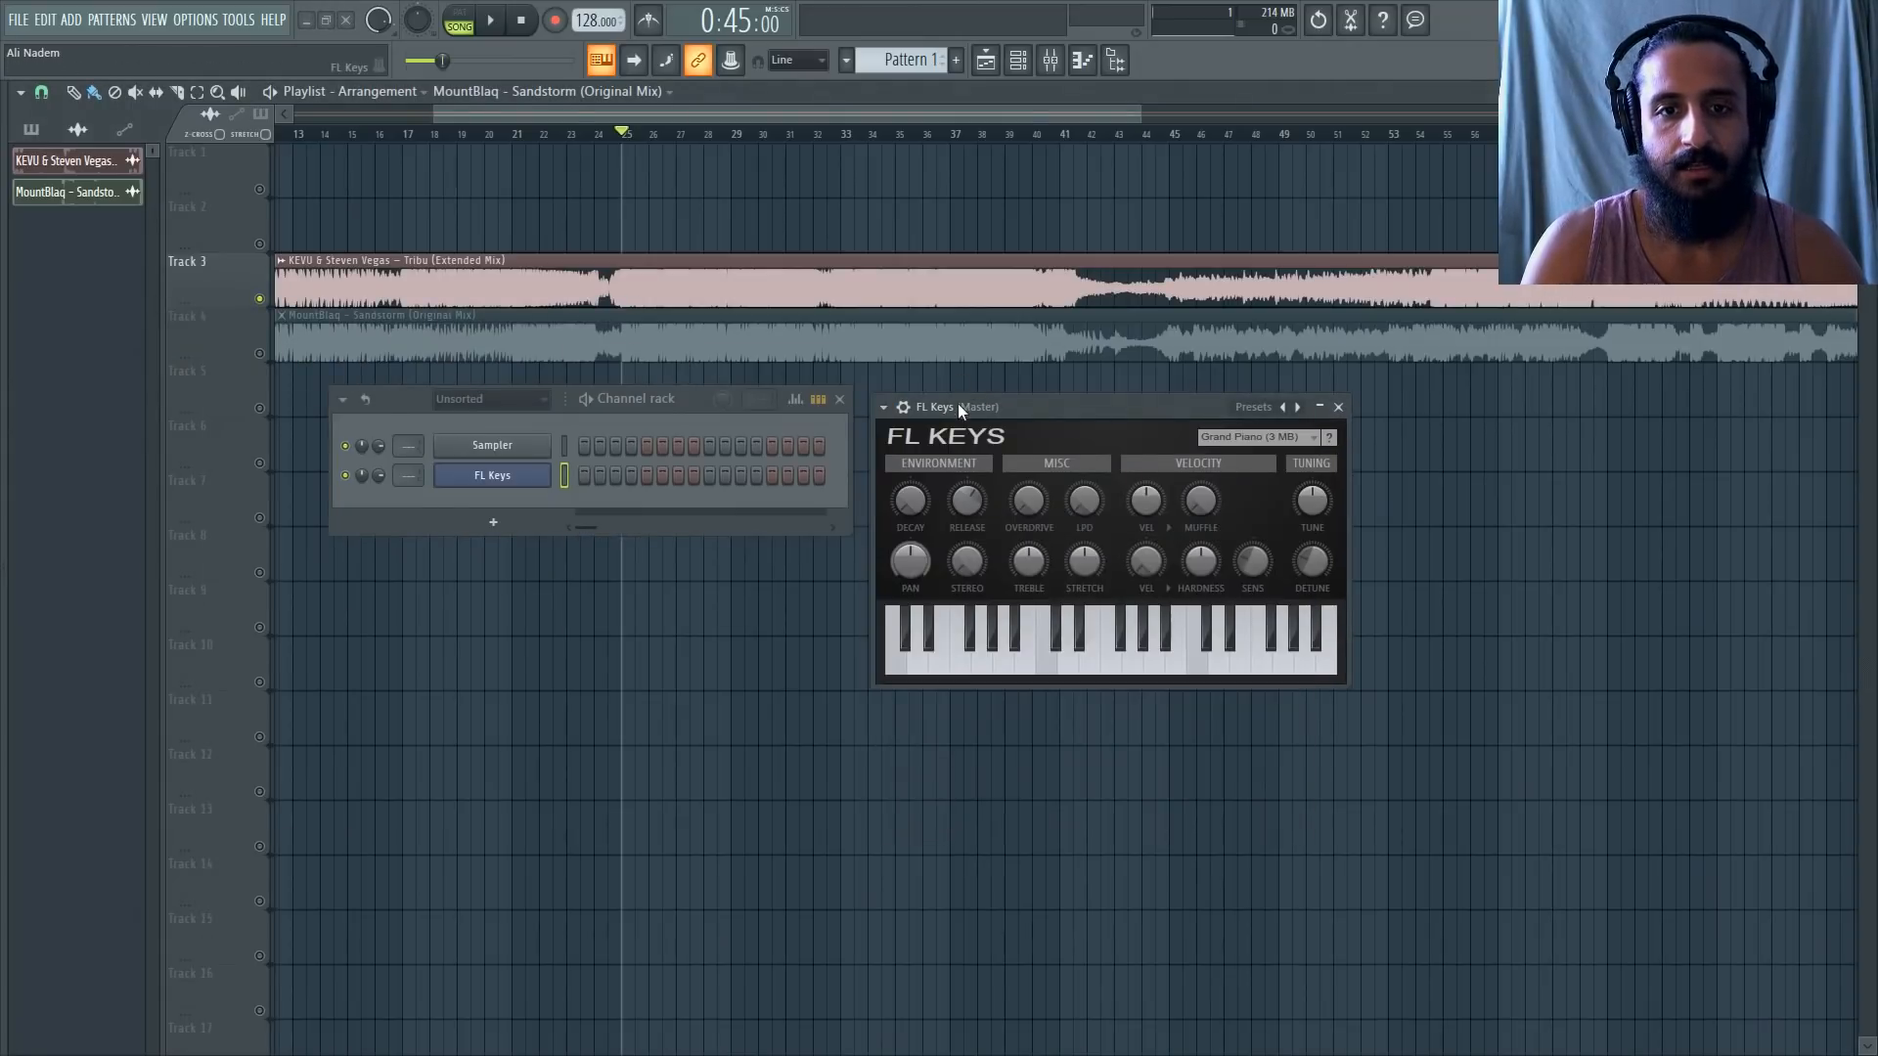
Audition the Tribu clip around the drop near bar 25 and match its key by sounding notes on FL Keys.
scroll(578, 230, up, 5)
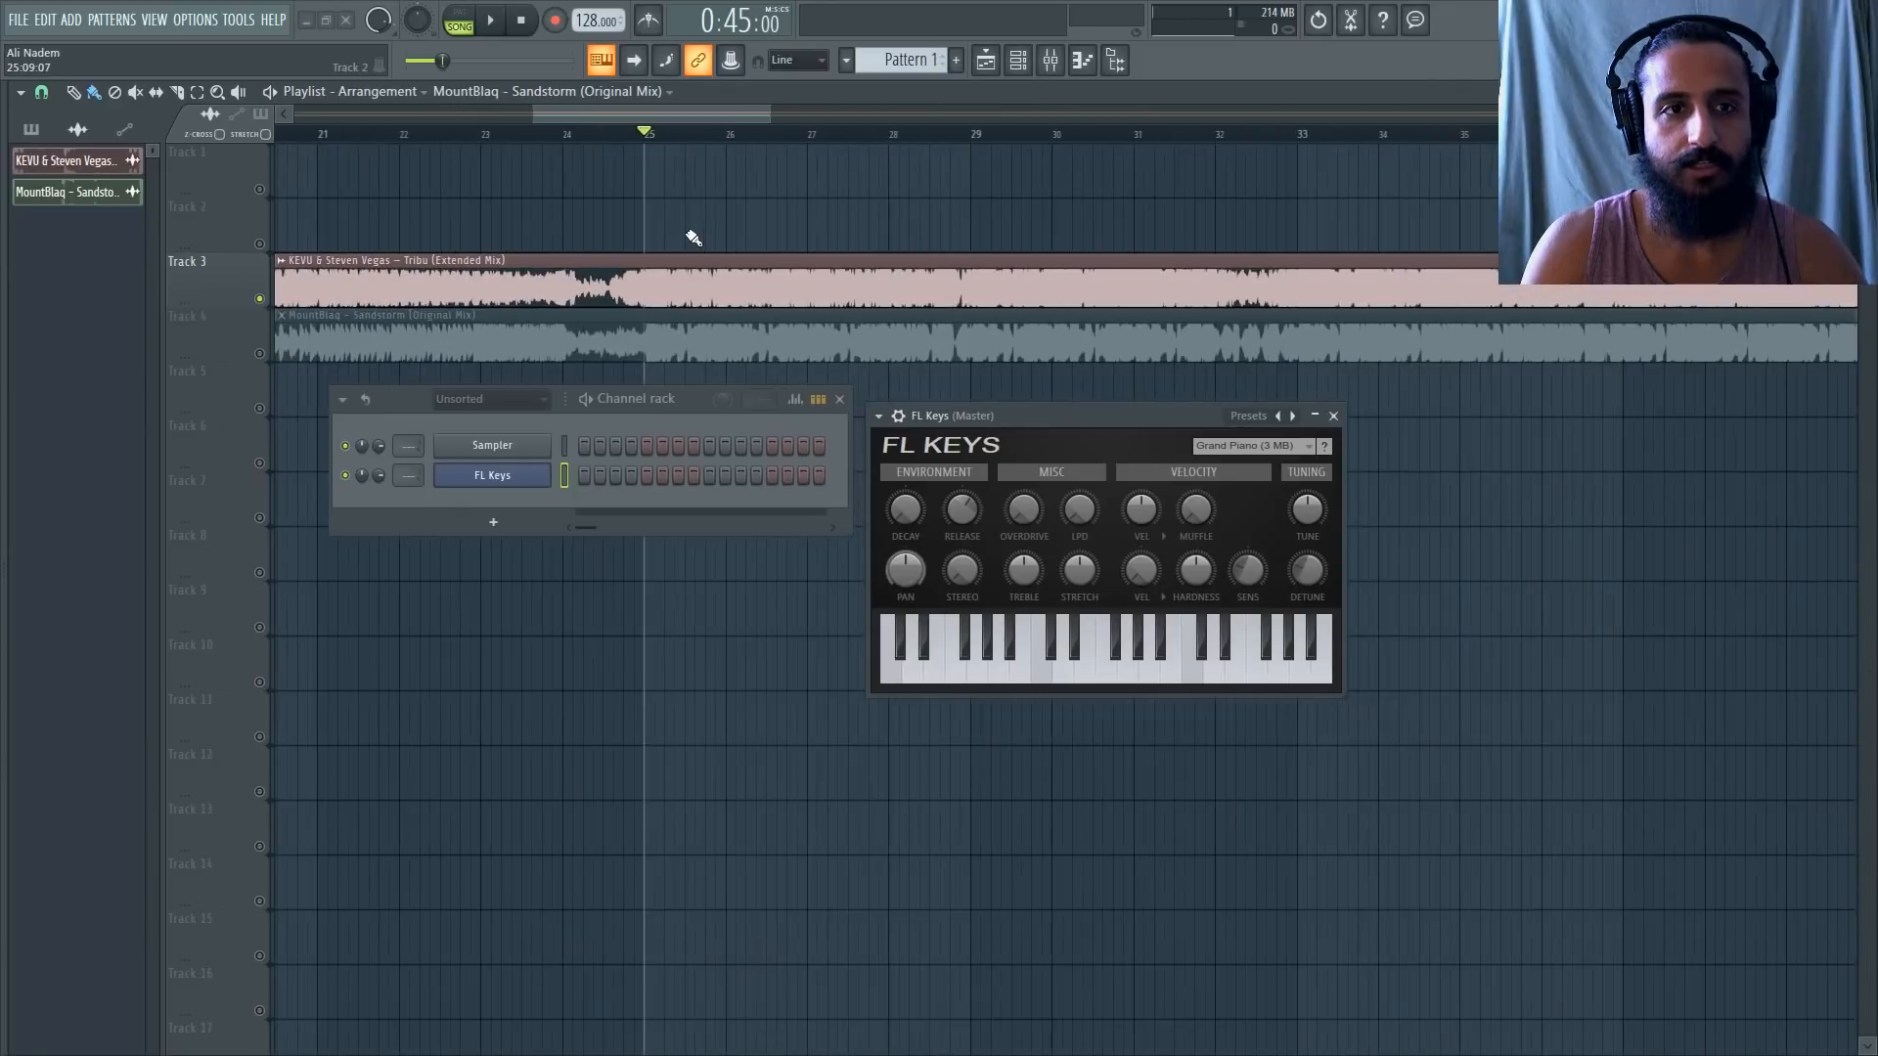
click(195, 24)
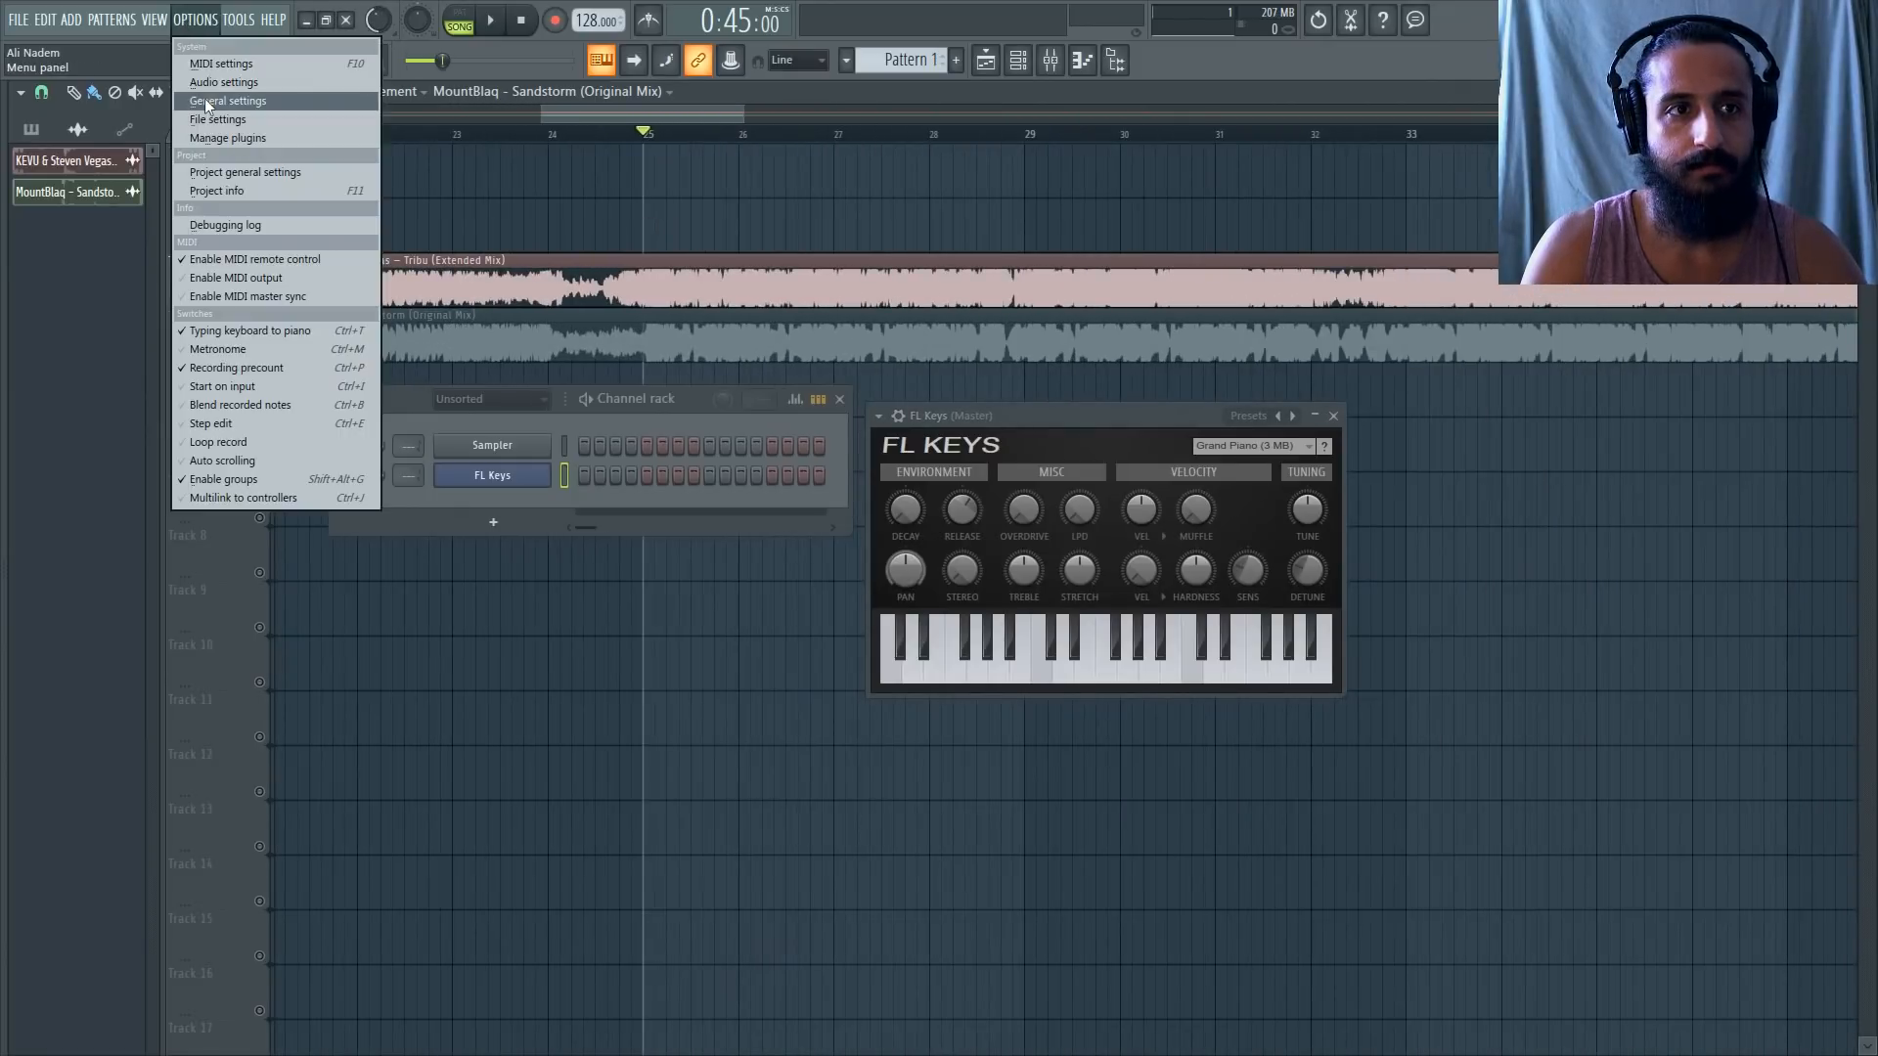
drag(633, 135, 597, 137)
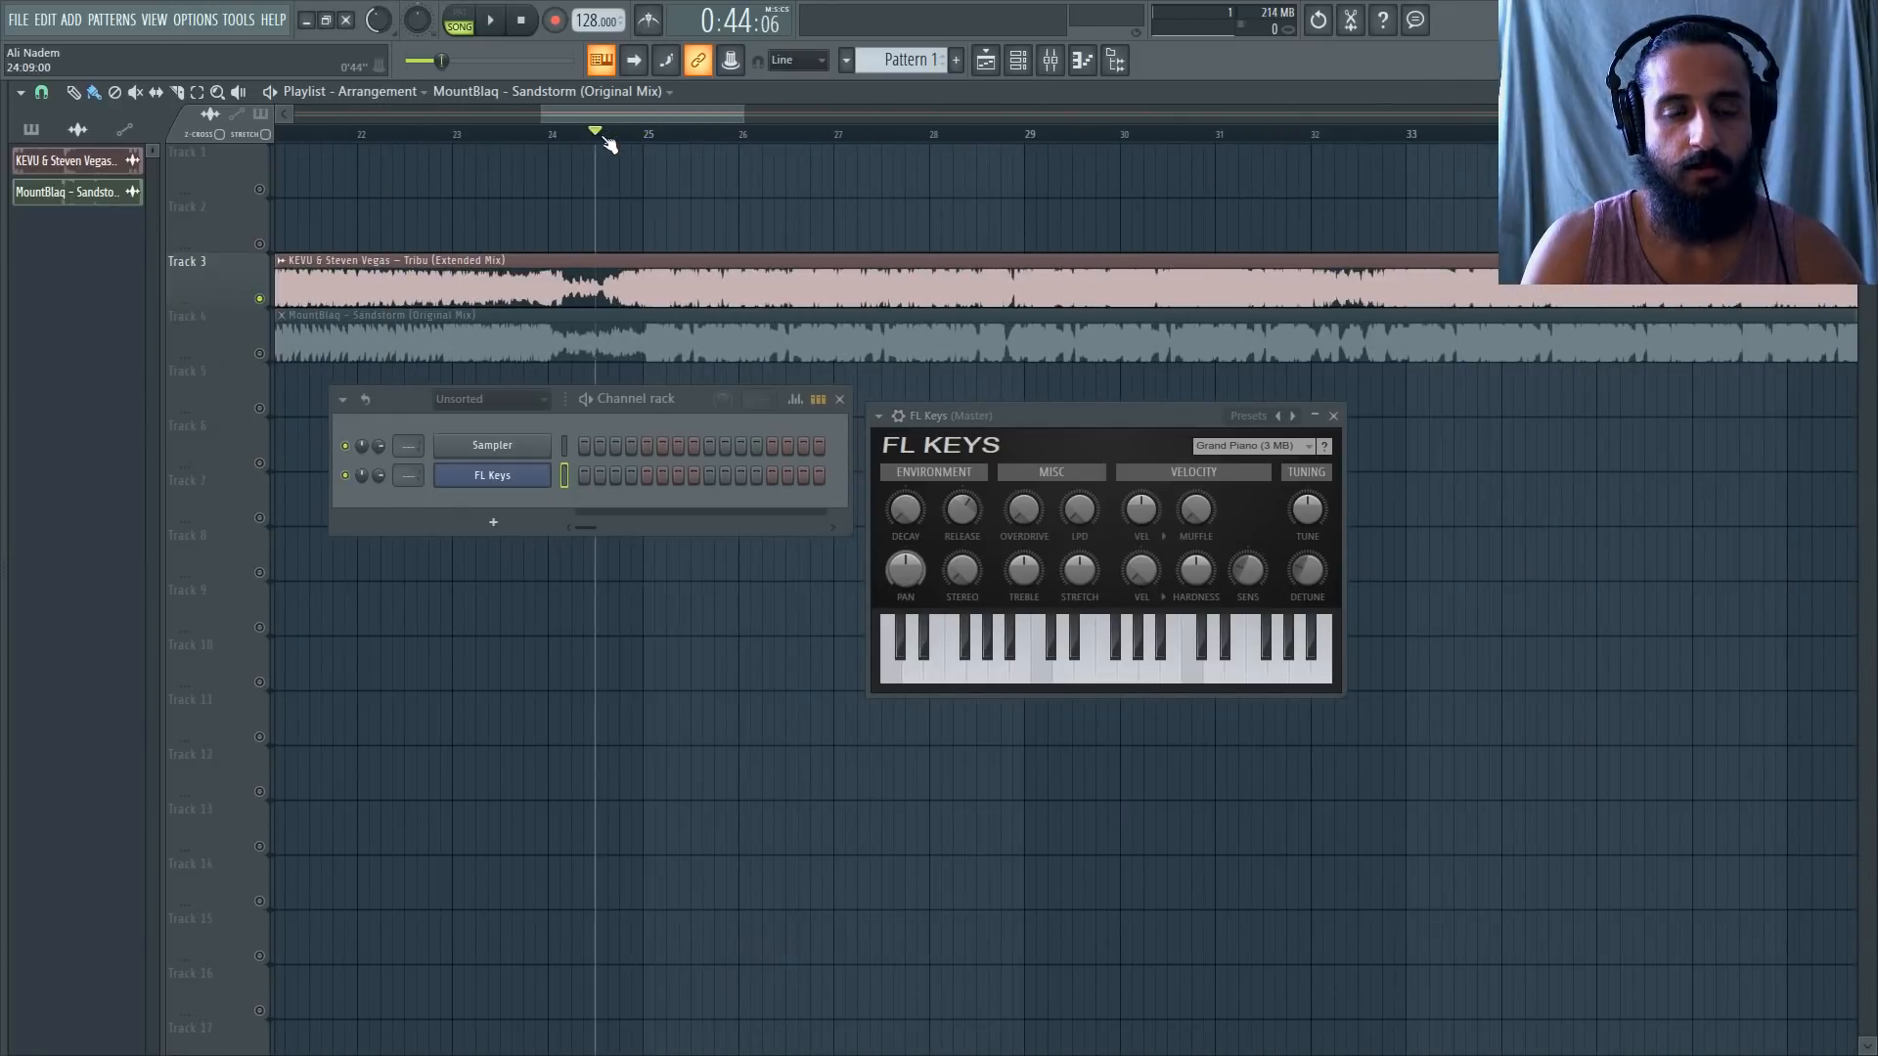
key(space)
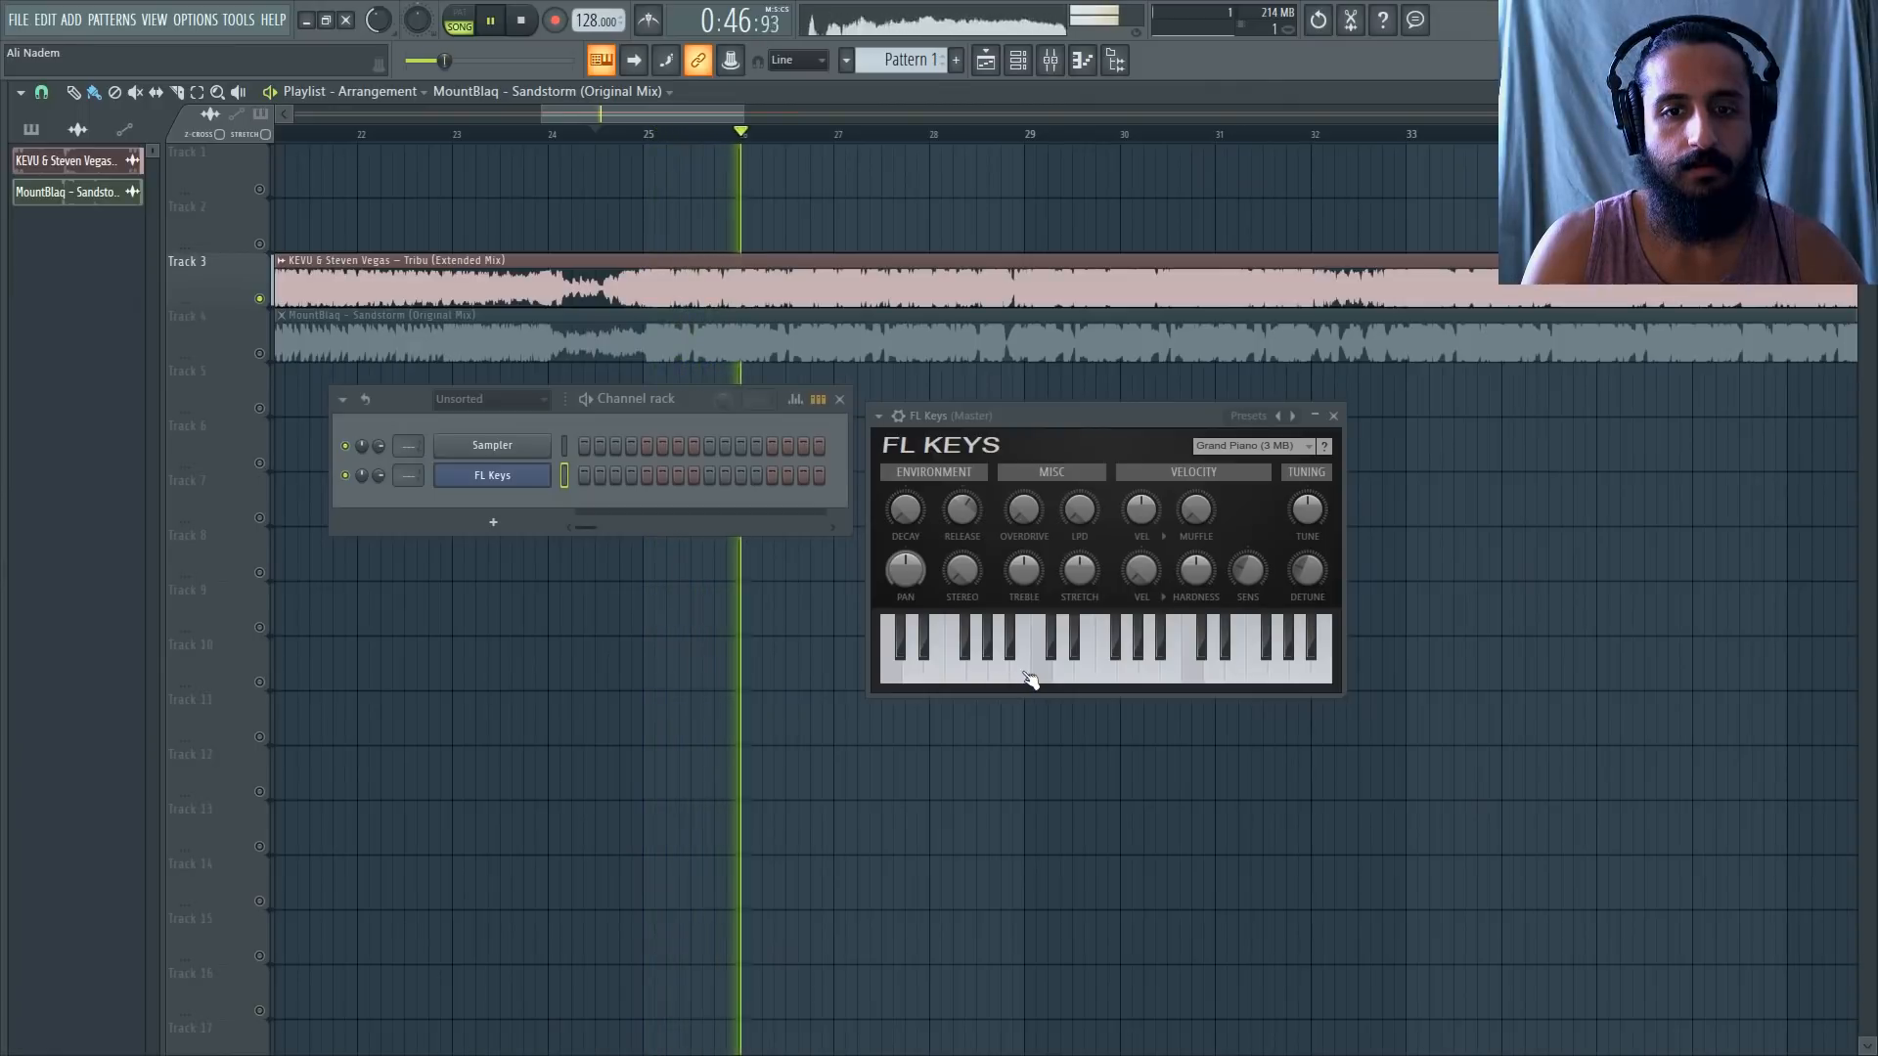
key(space)
click(993, 675)
click(631, 137)
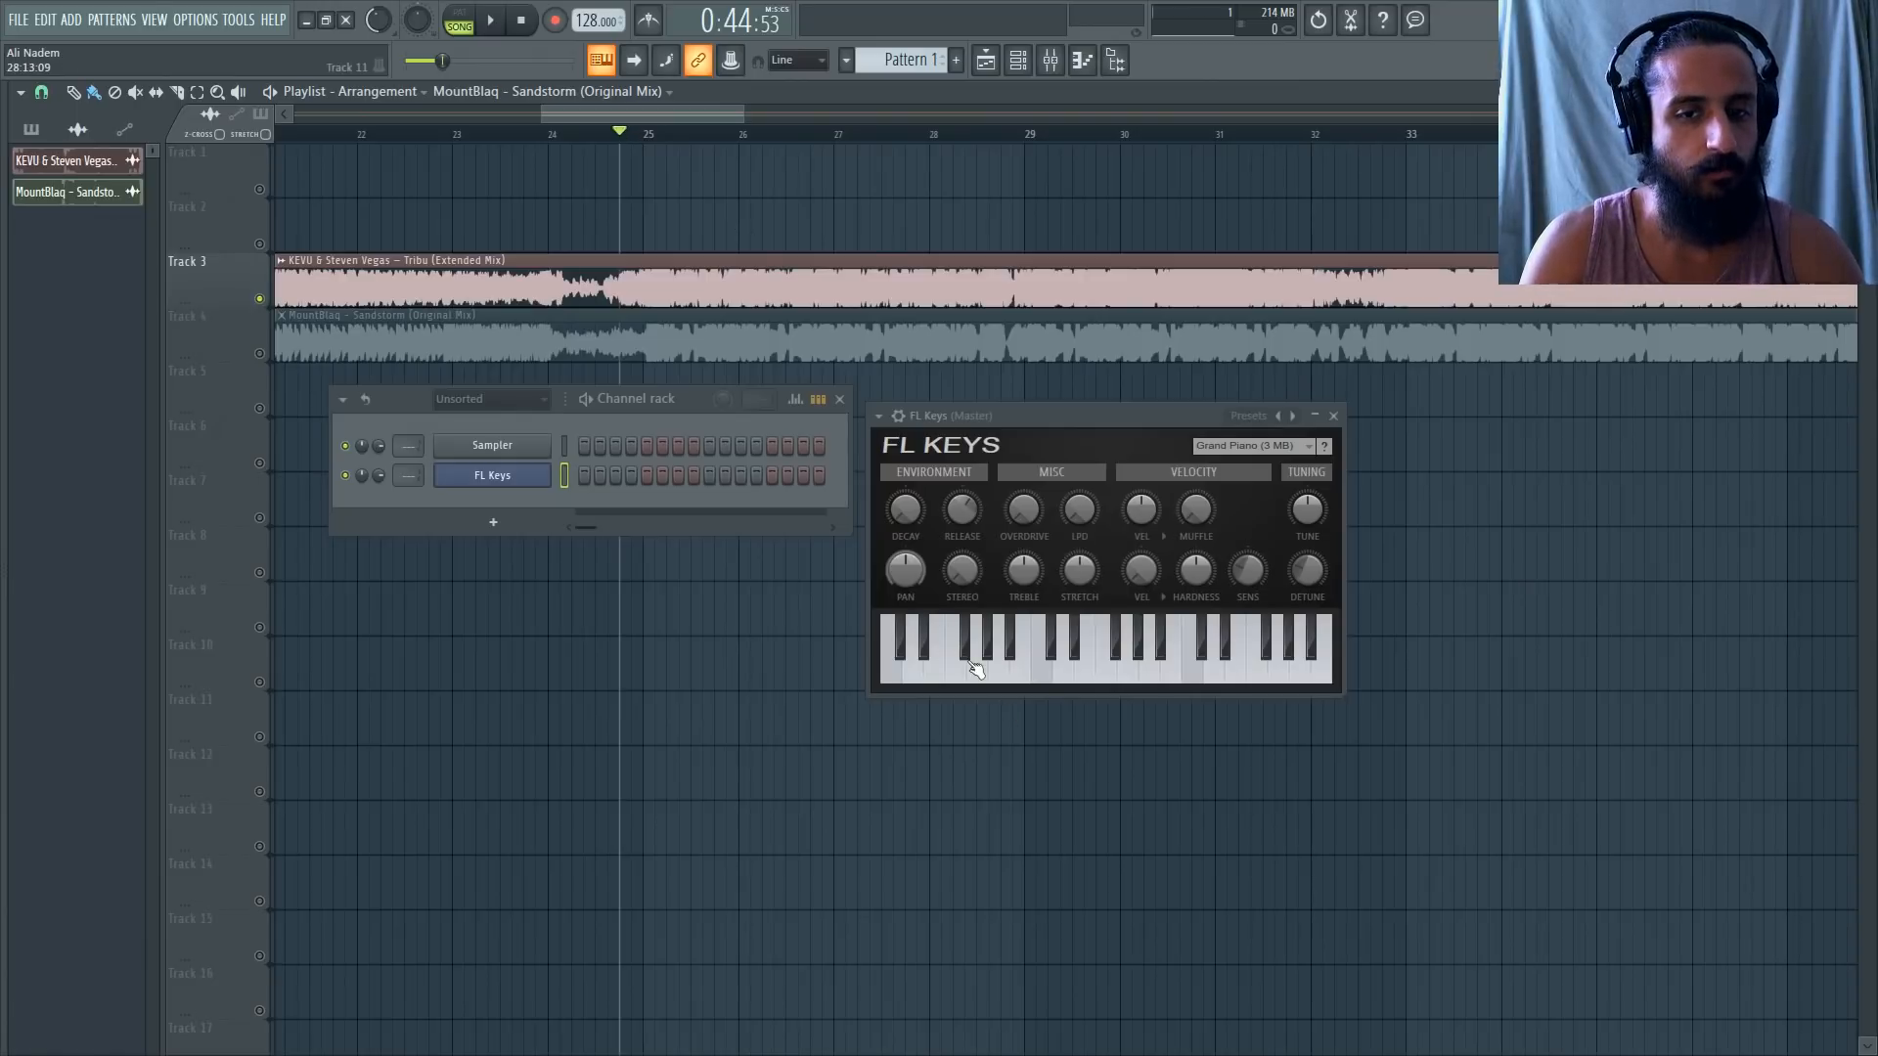
key(space)
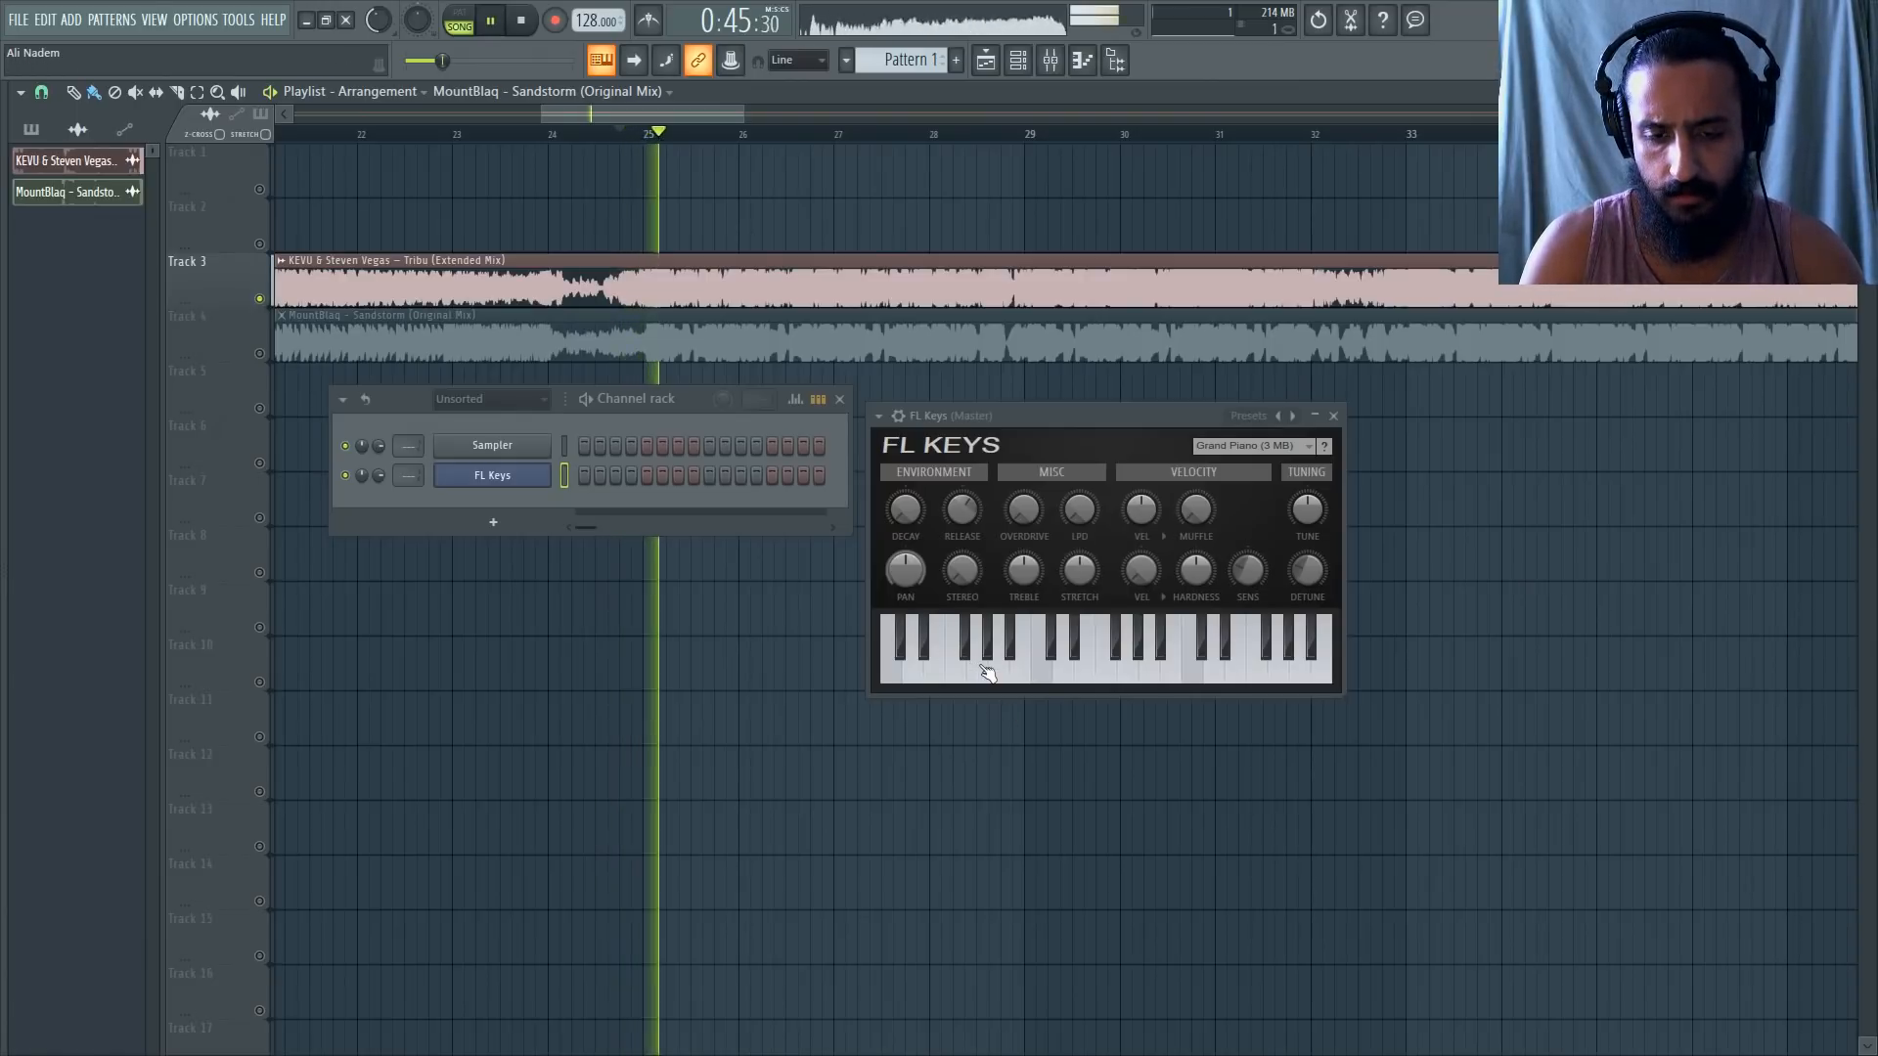
key(space)
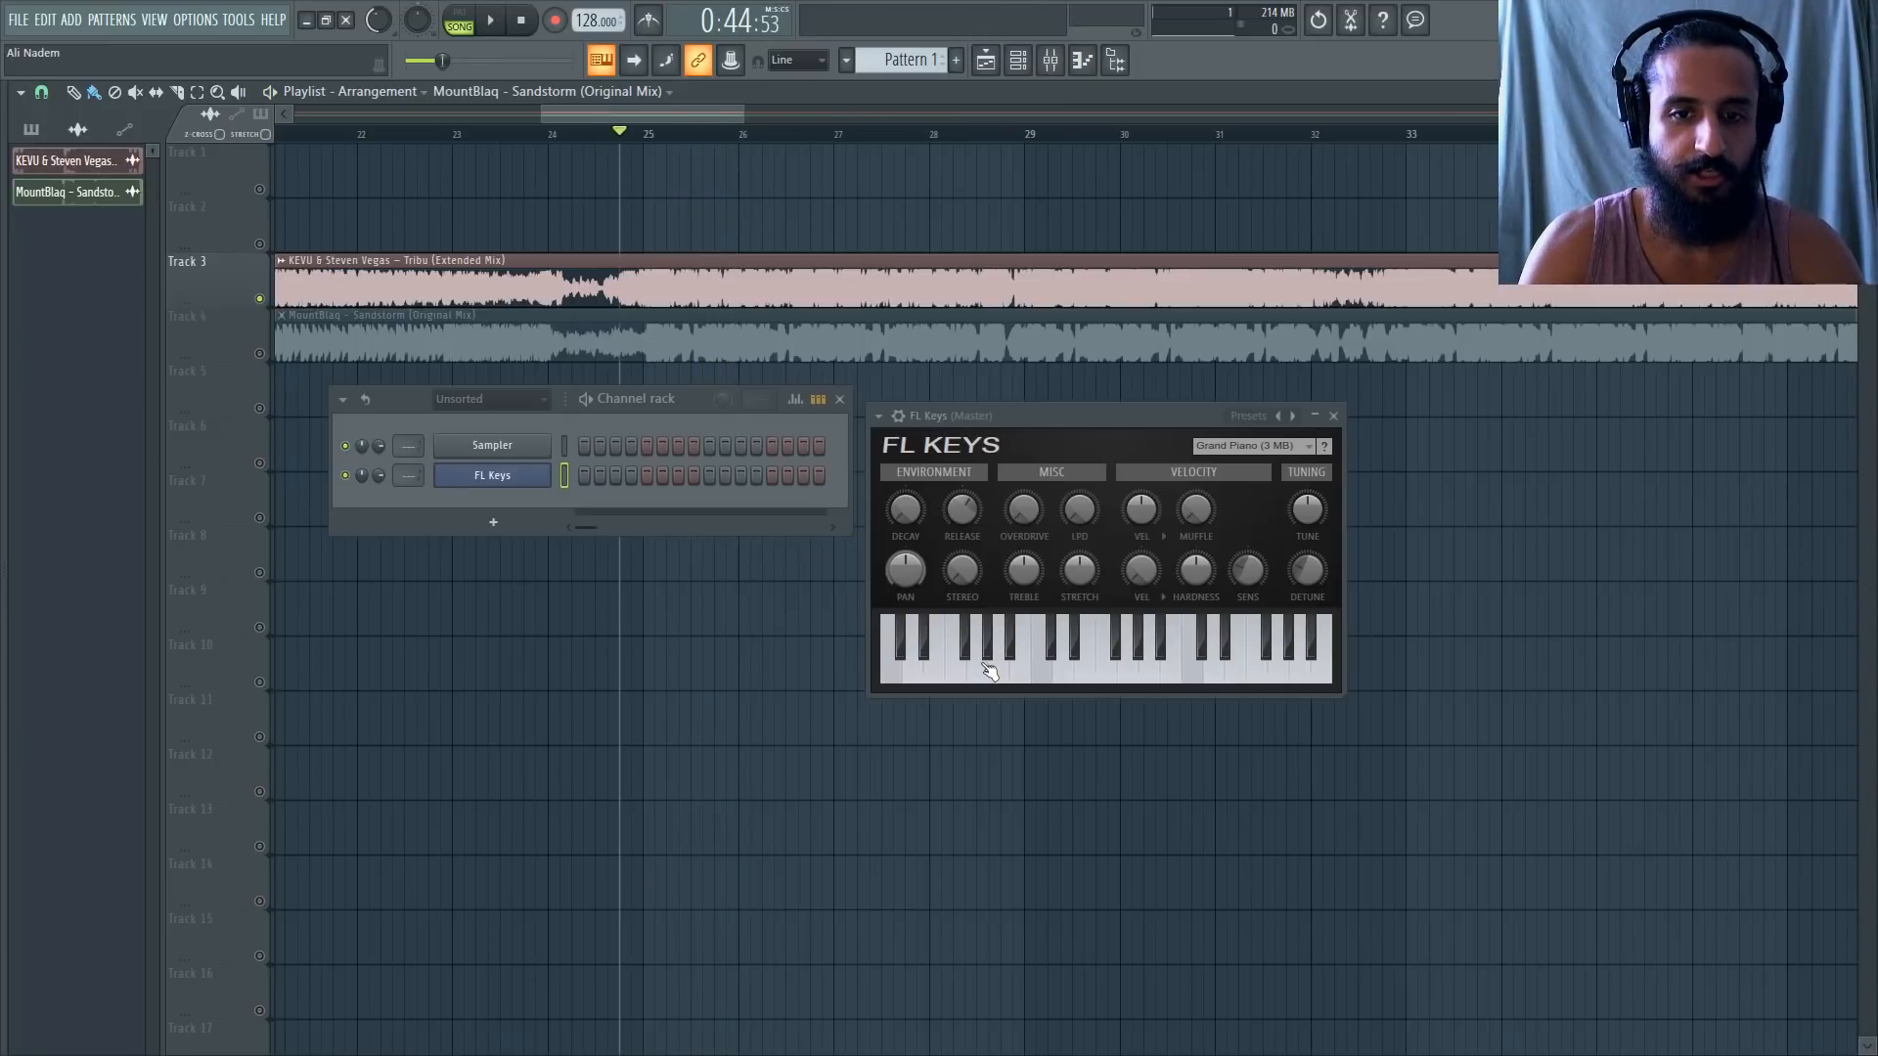
click(983, 665)
click(983, 665)
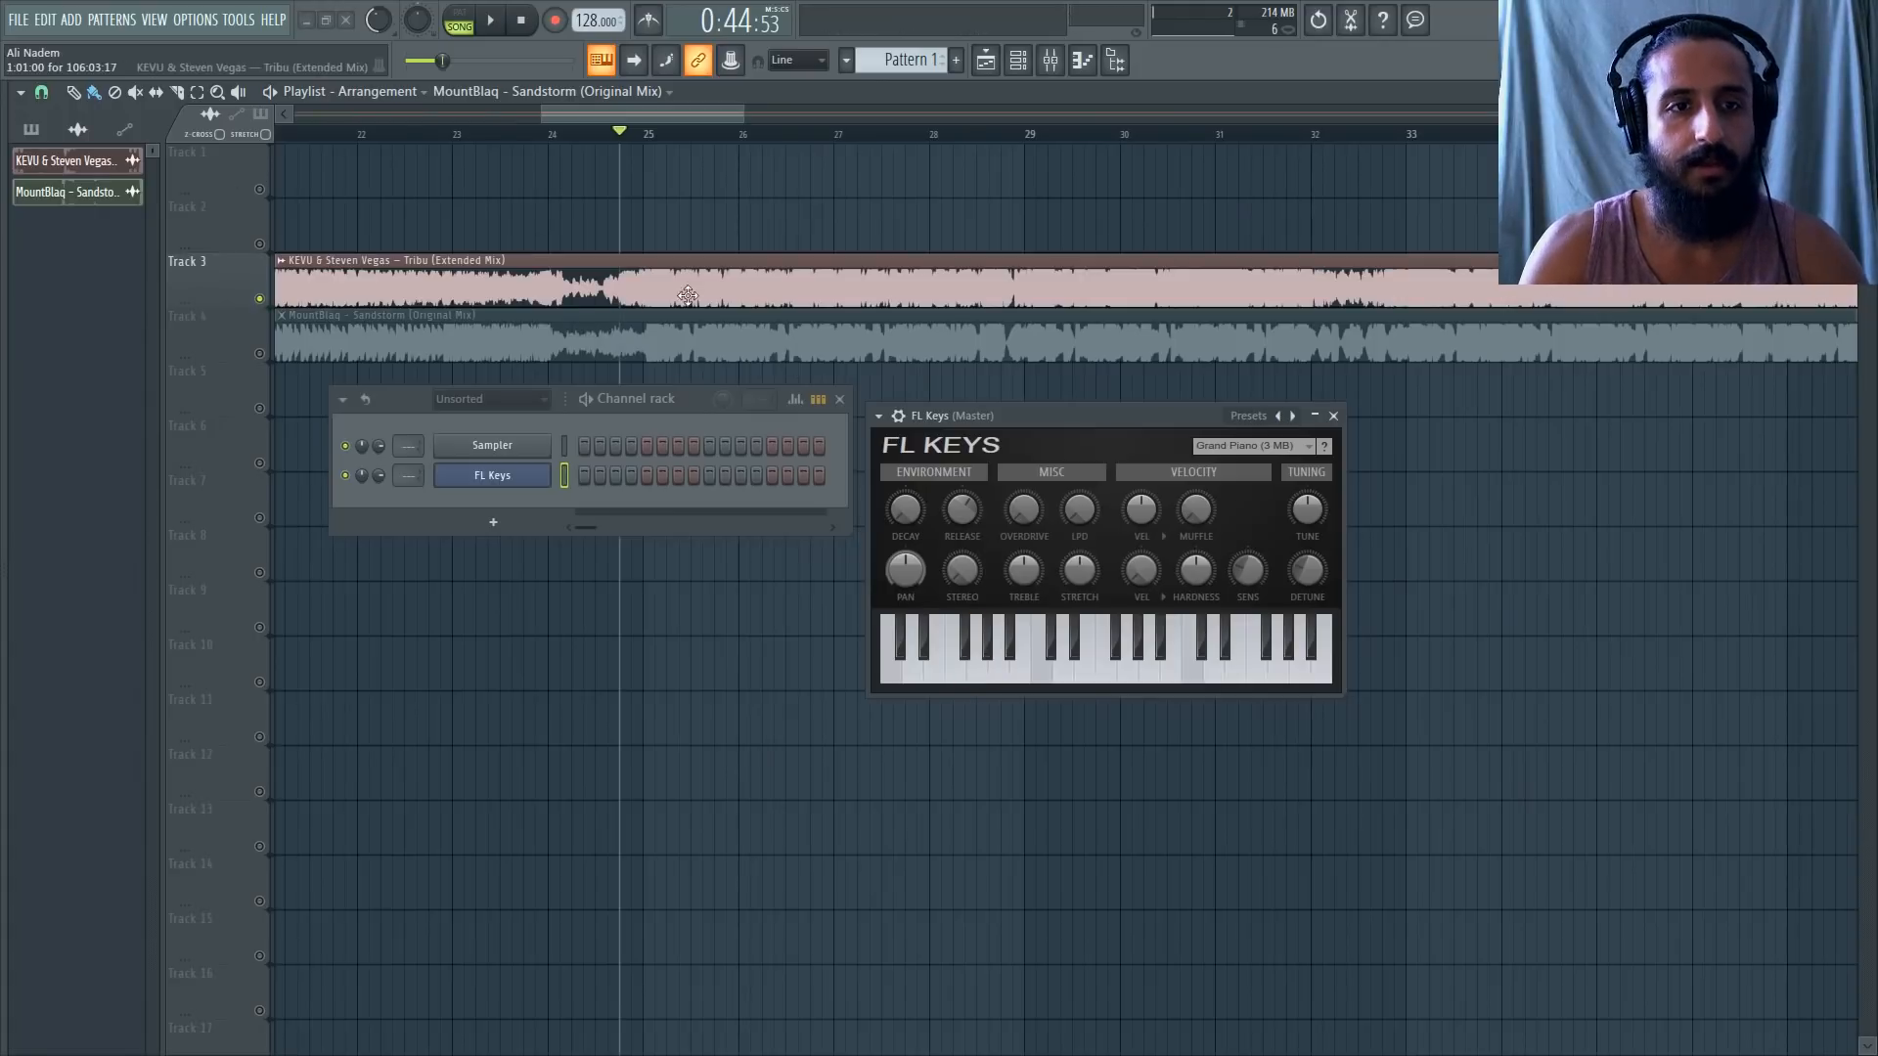
Solo Track 4 and audition the Sandstorm clip from just before bar 25 to compare its key.
click(266, 355)
key(space)
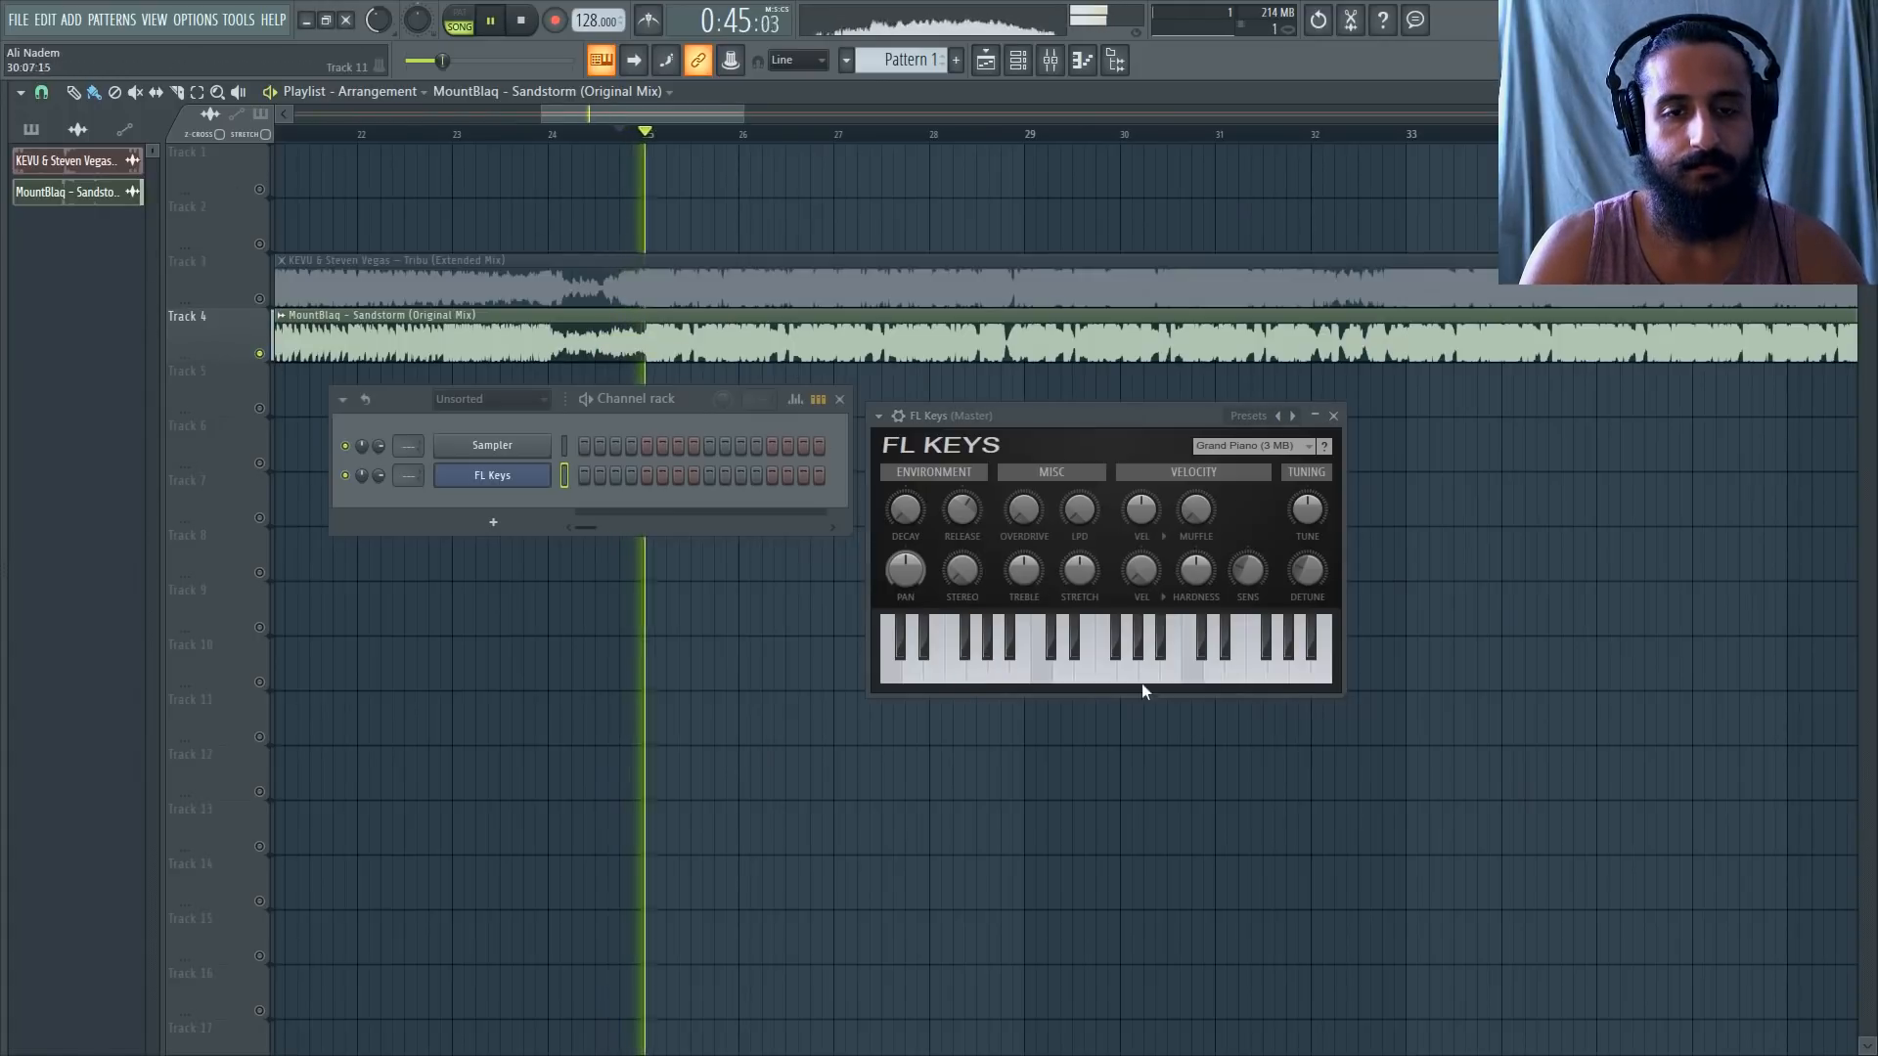
key(space)
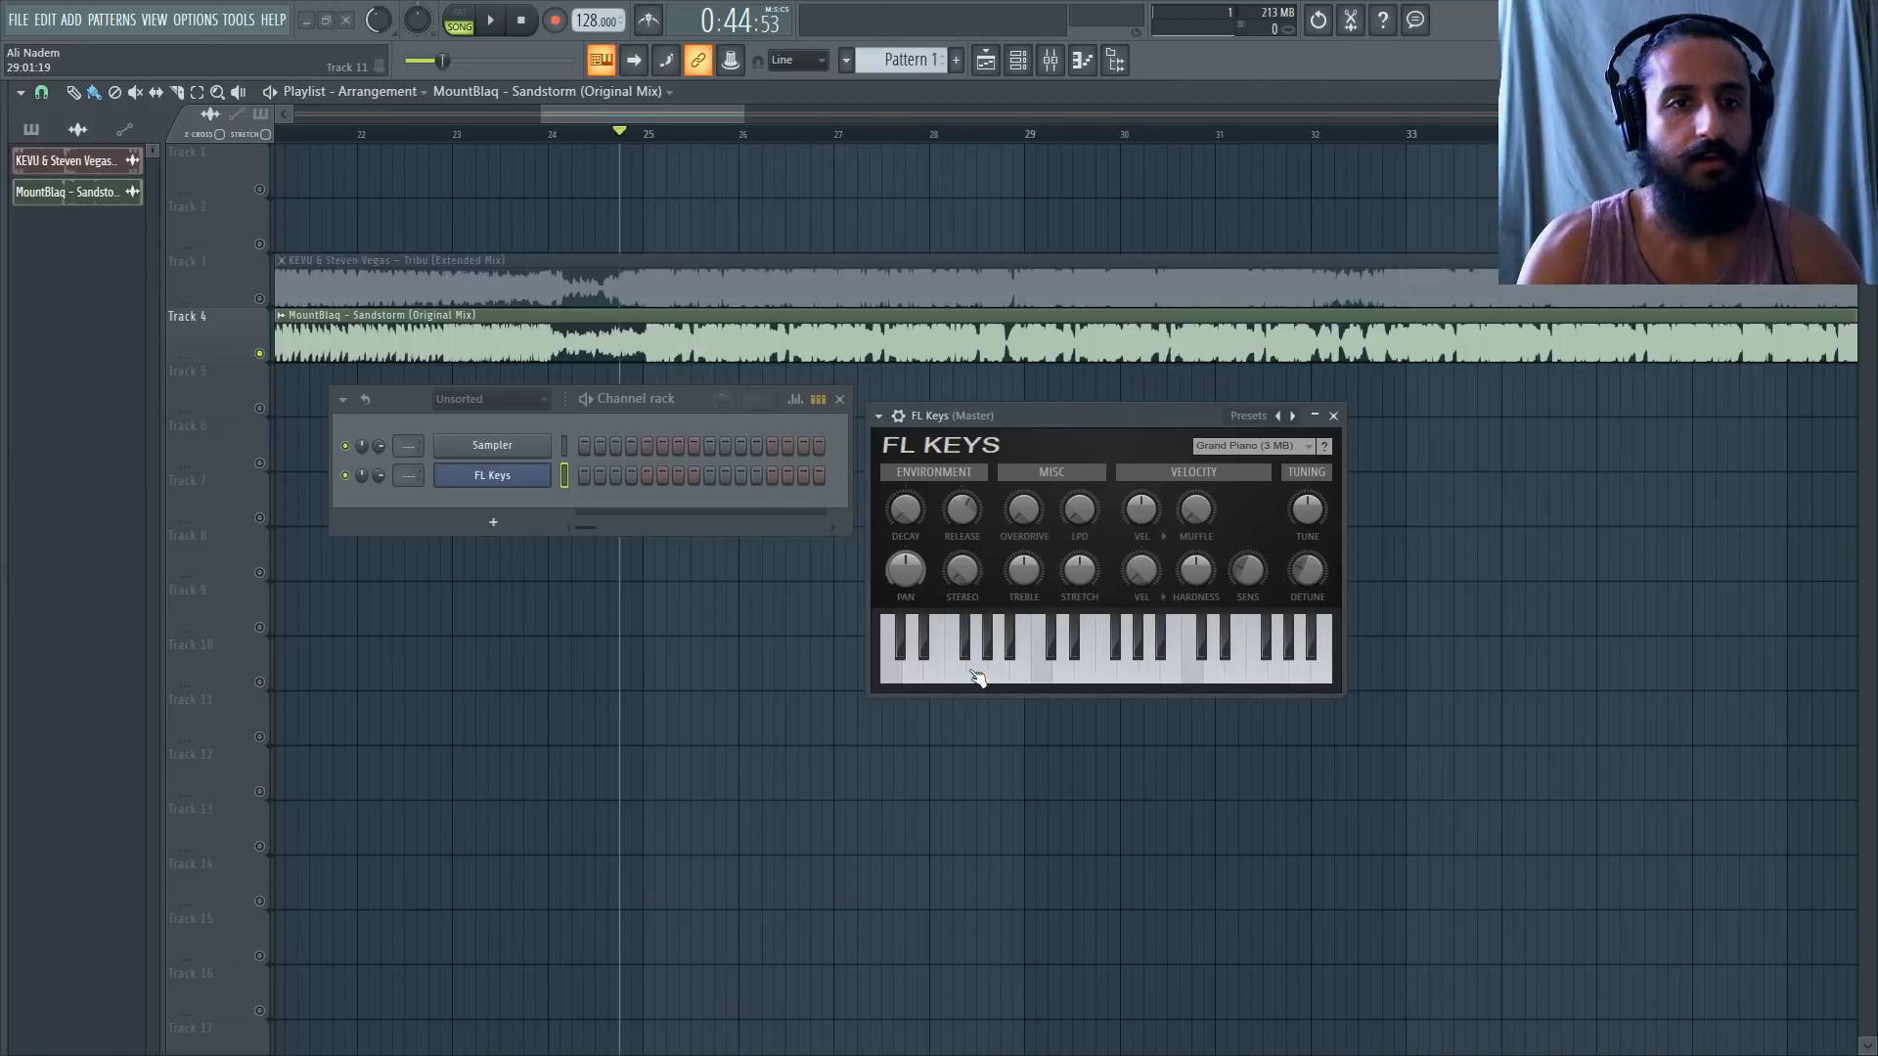
Detect the Tribu clip's tempo in the 75 to 150 BPM range and decline applying it to the project.
scroll(619, 326, down, 5)
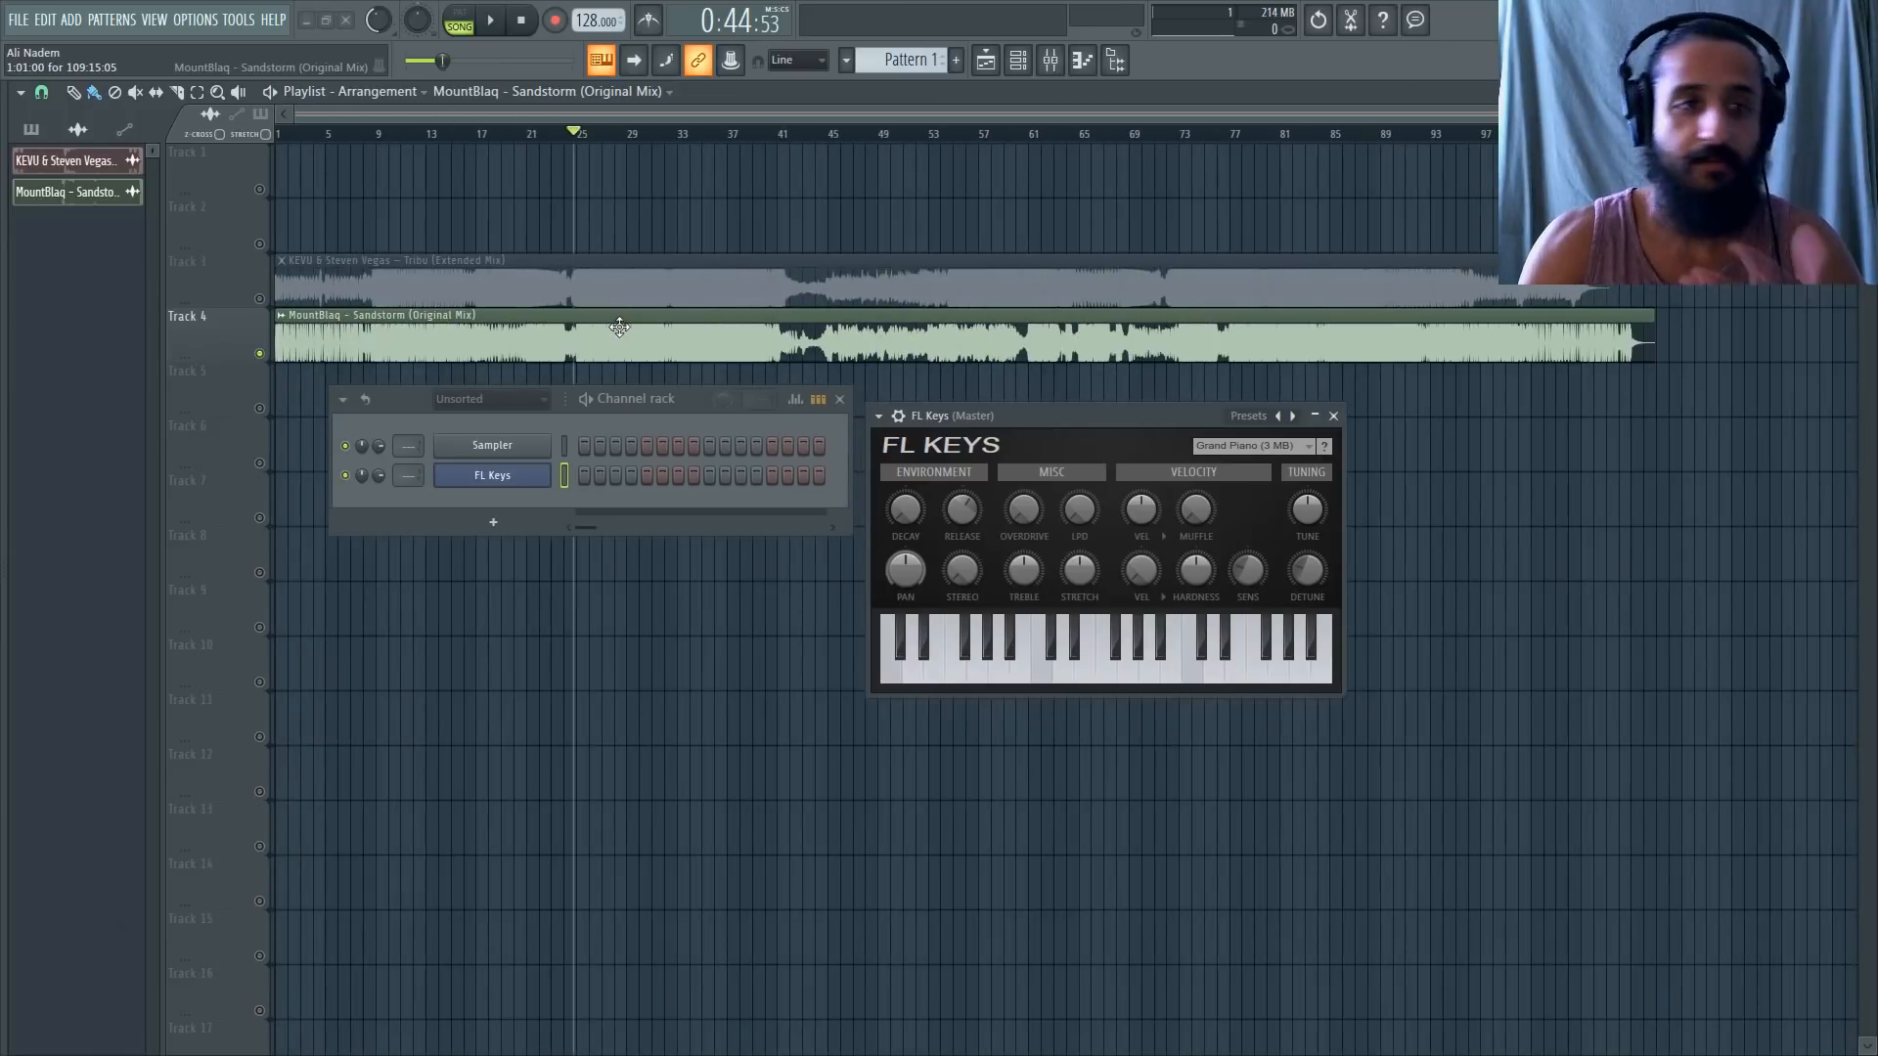
click(280, 261)
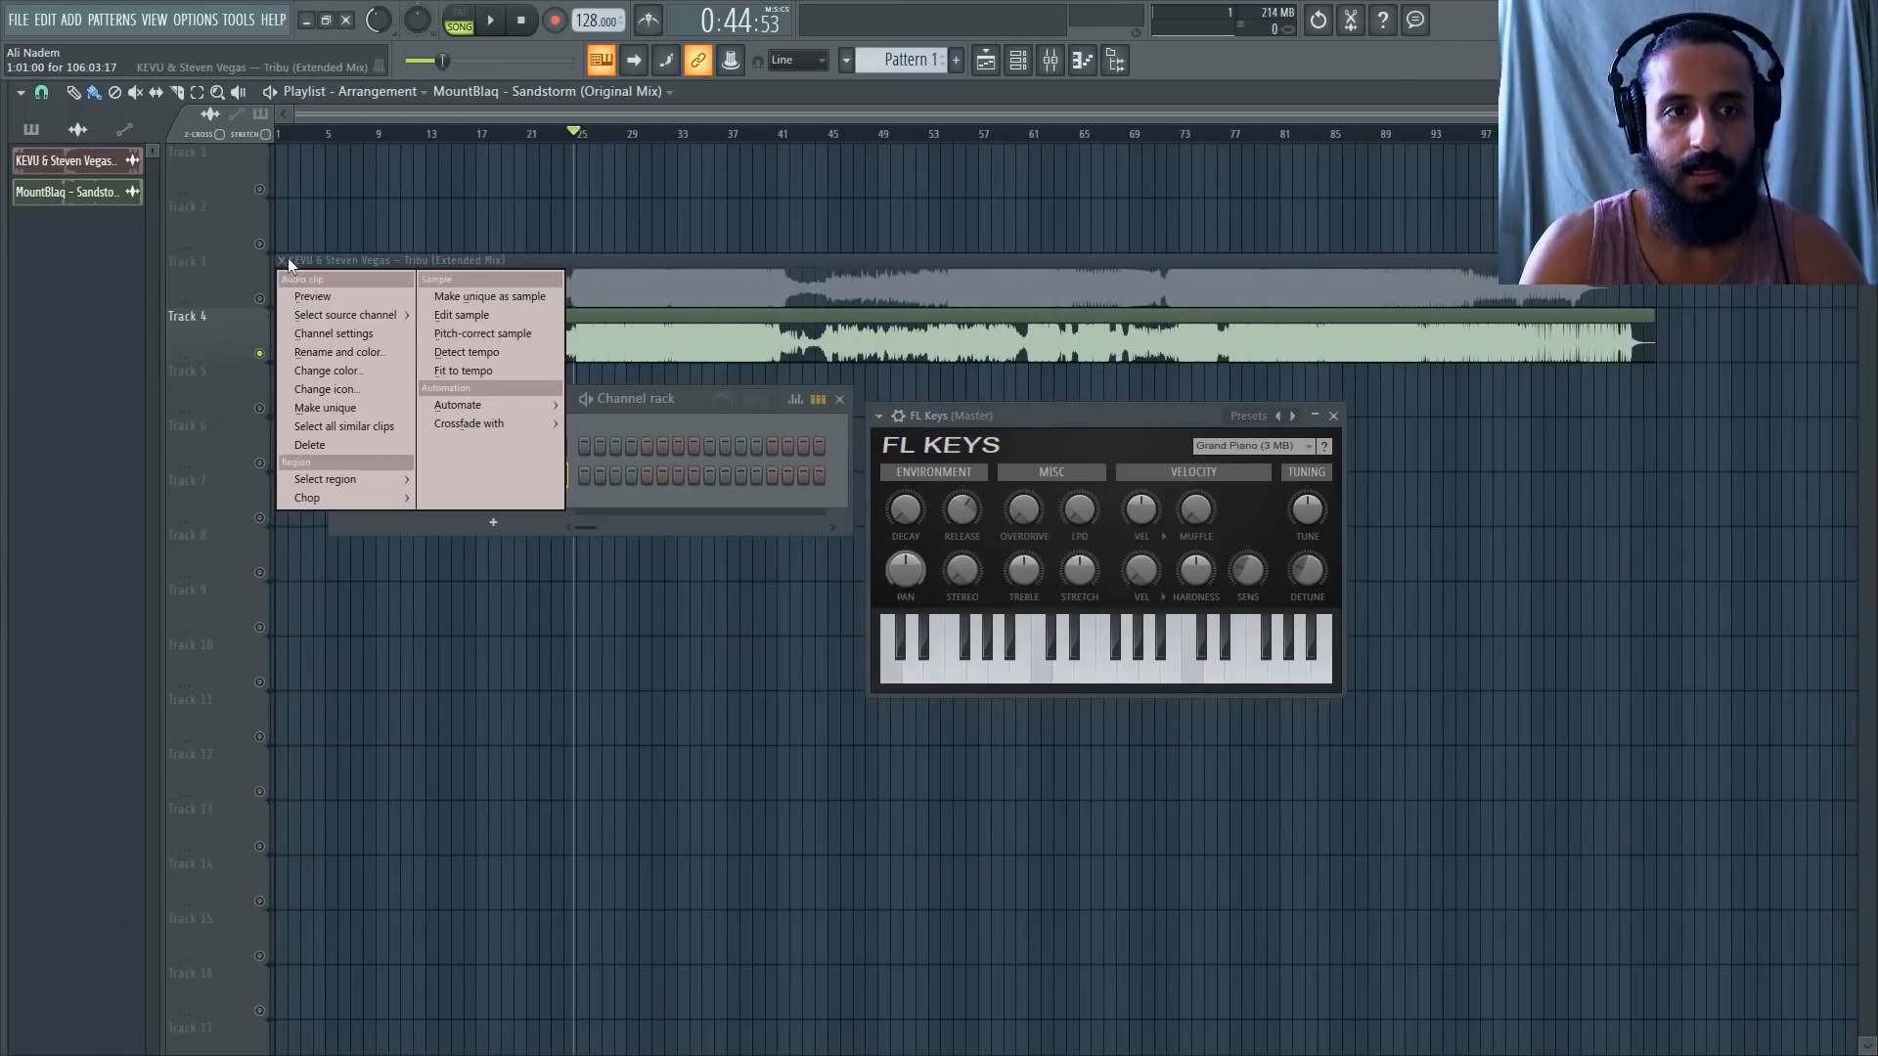
click(468, 351)
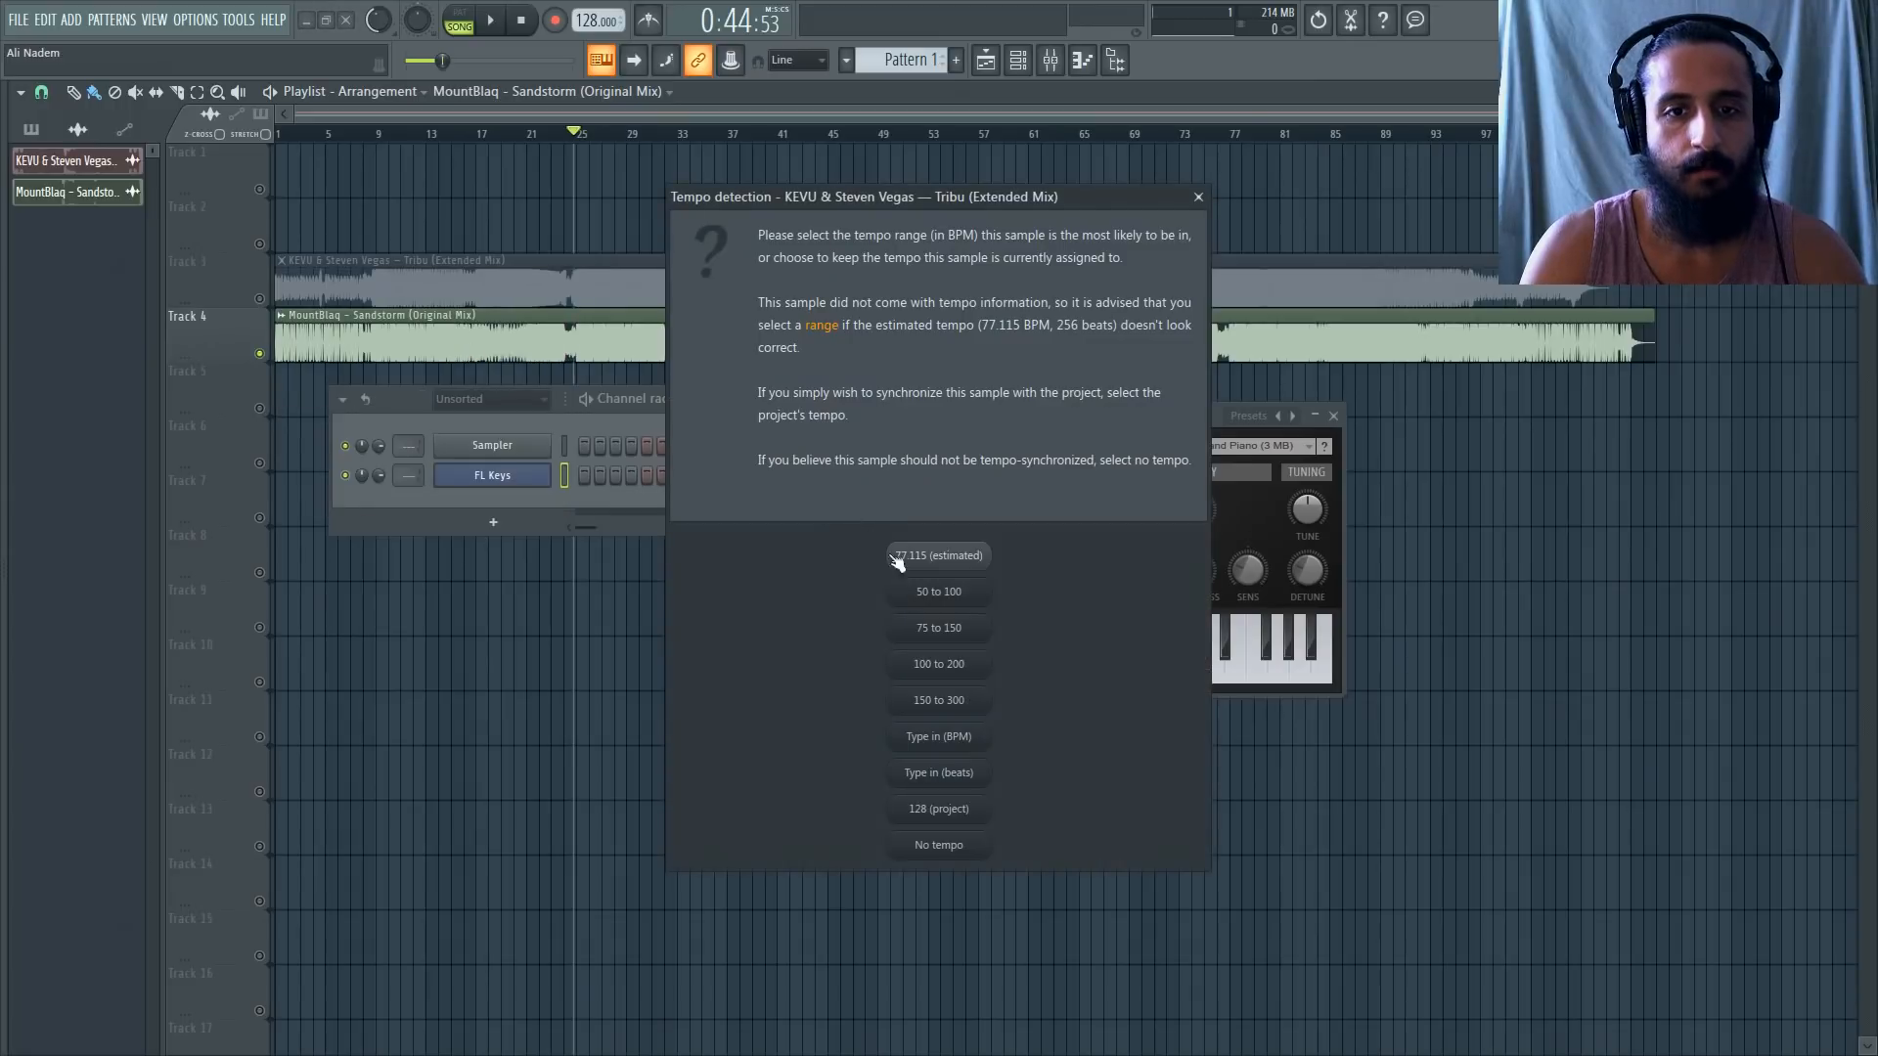
click(939, 630)
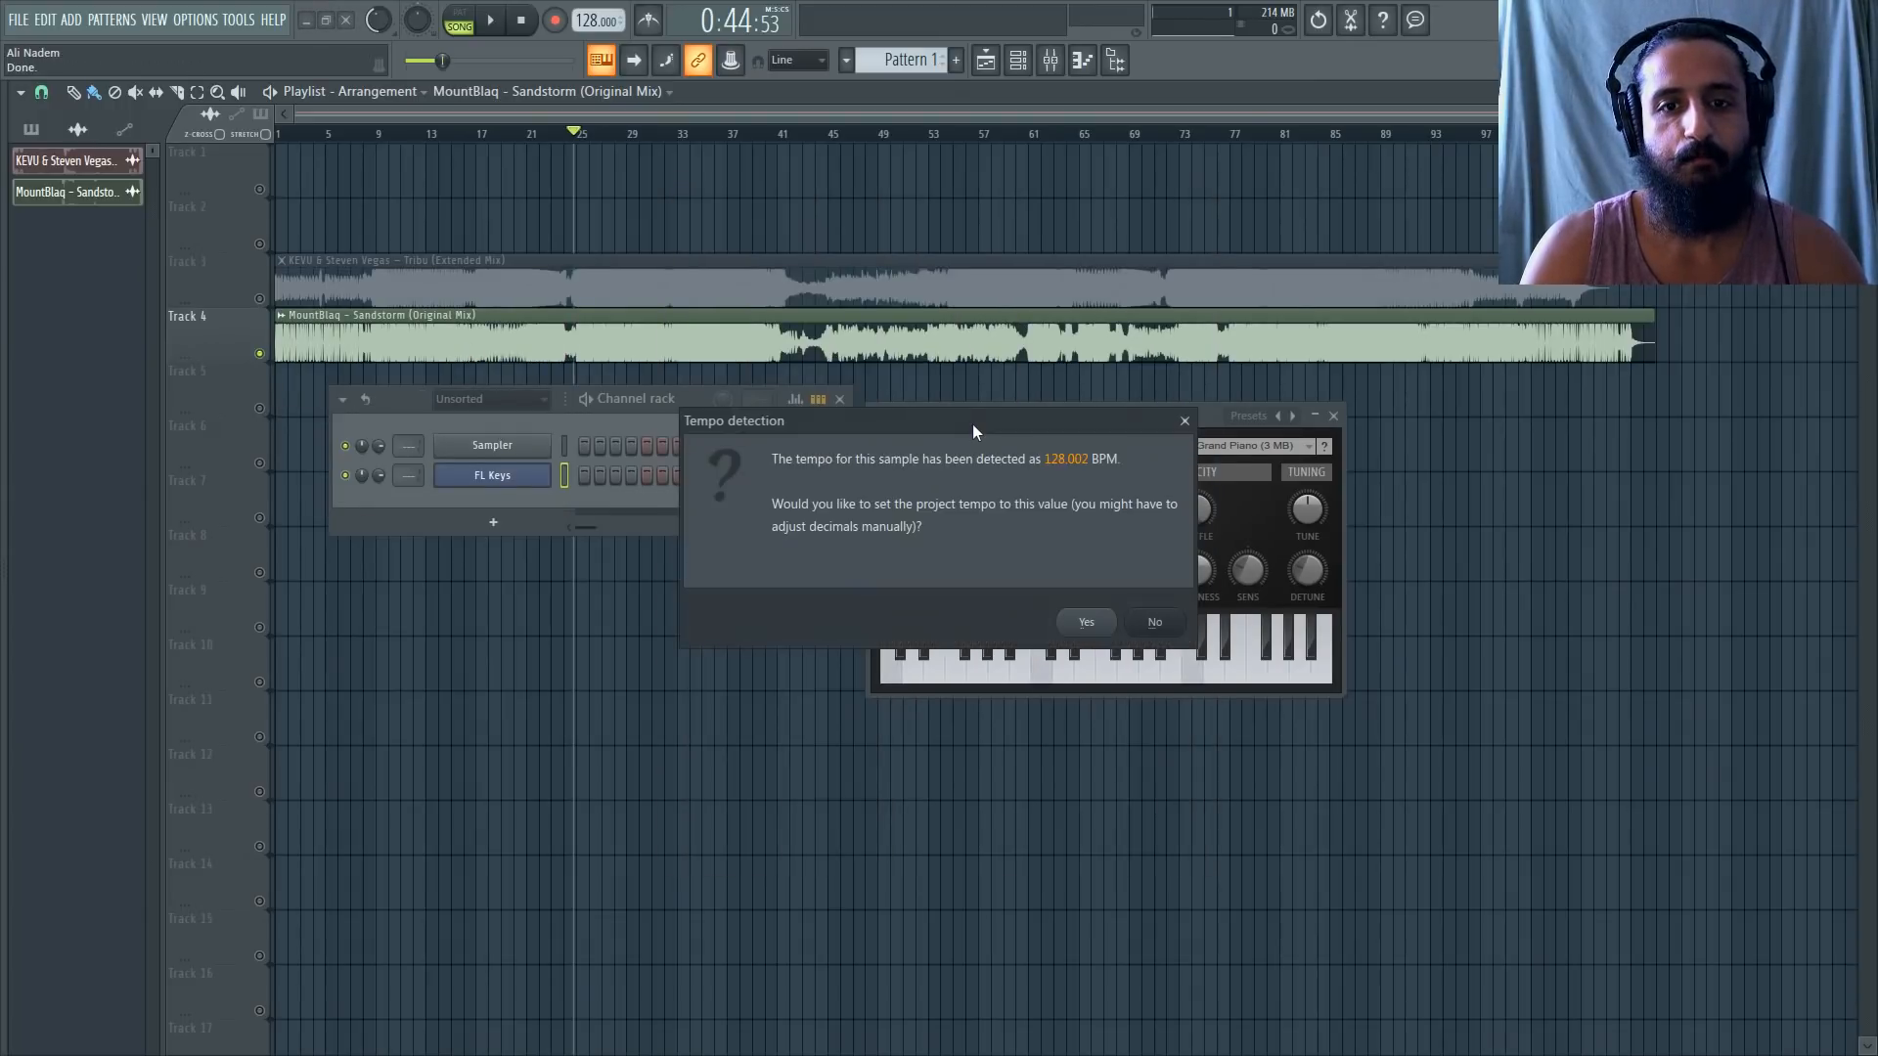
click(1154, 630)
Detect the Sandstorm clip's tempo using the 75 to 150 BPM range.
click(279, 318)
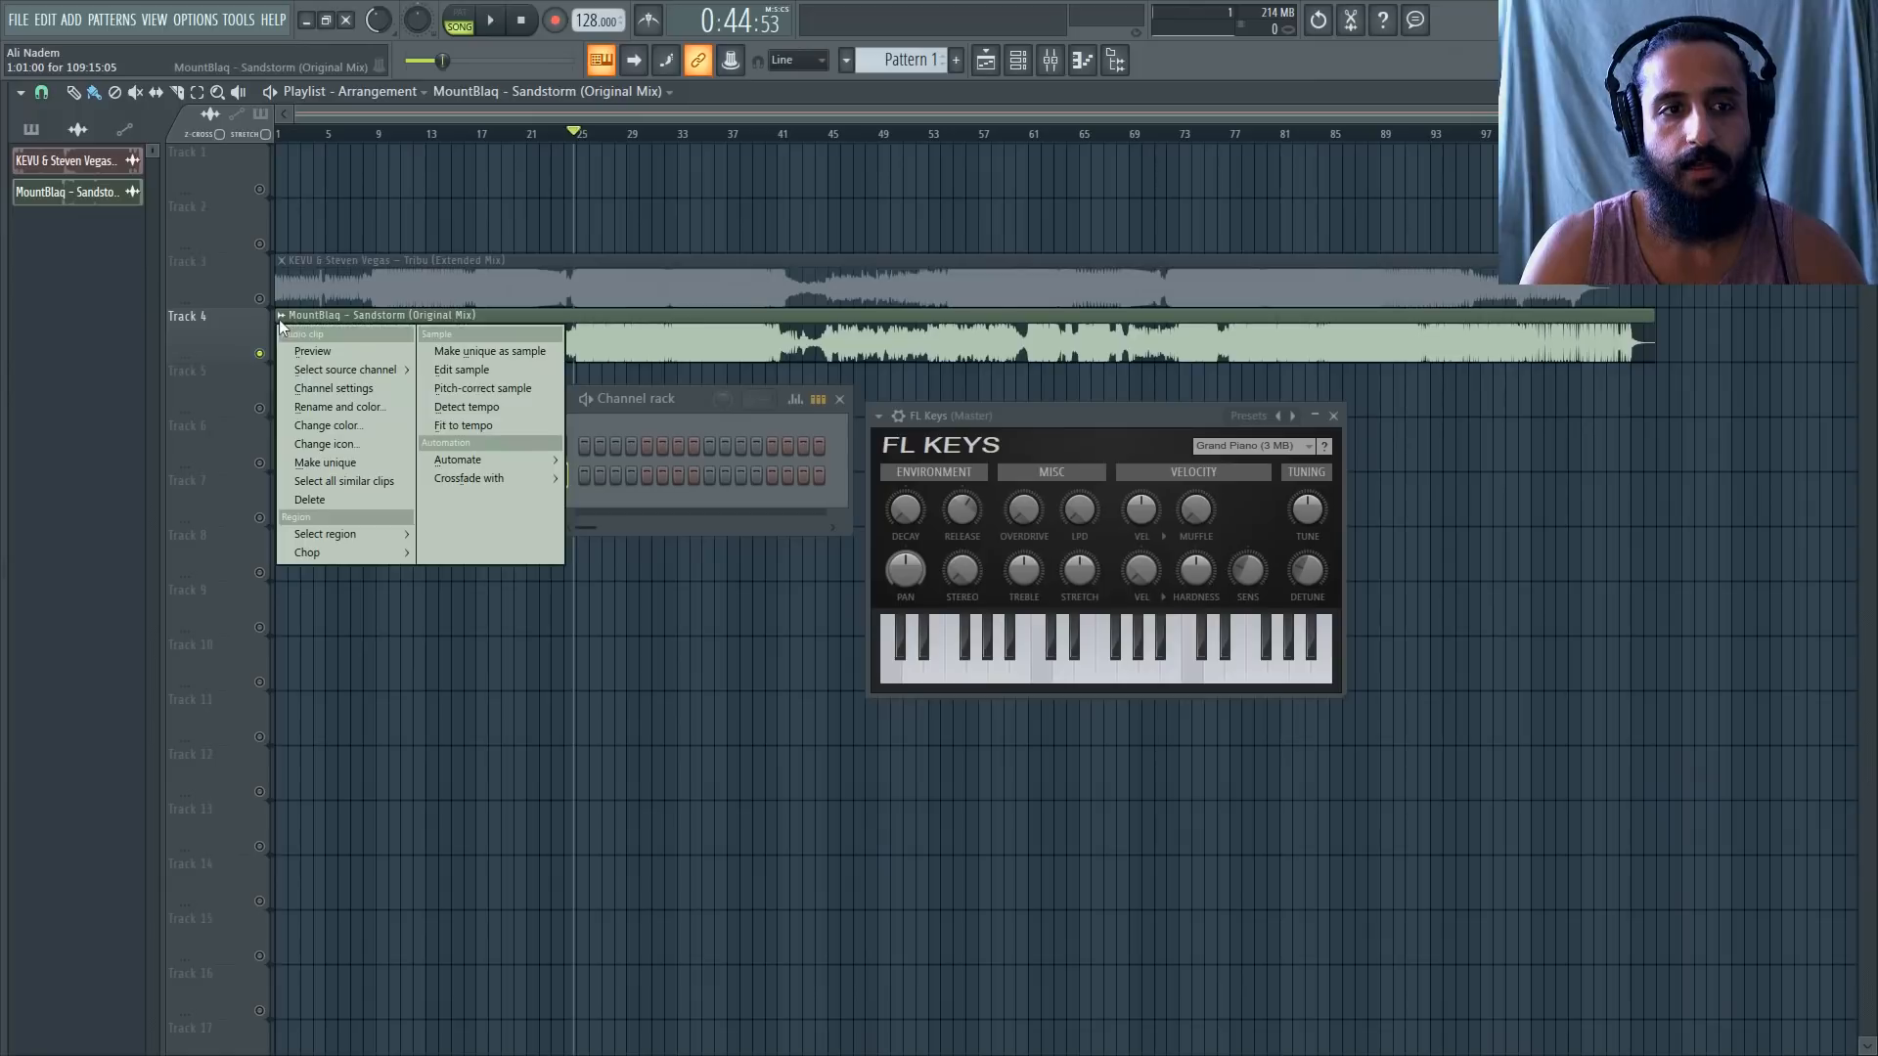
click(461, 417)
click(974, 628)
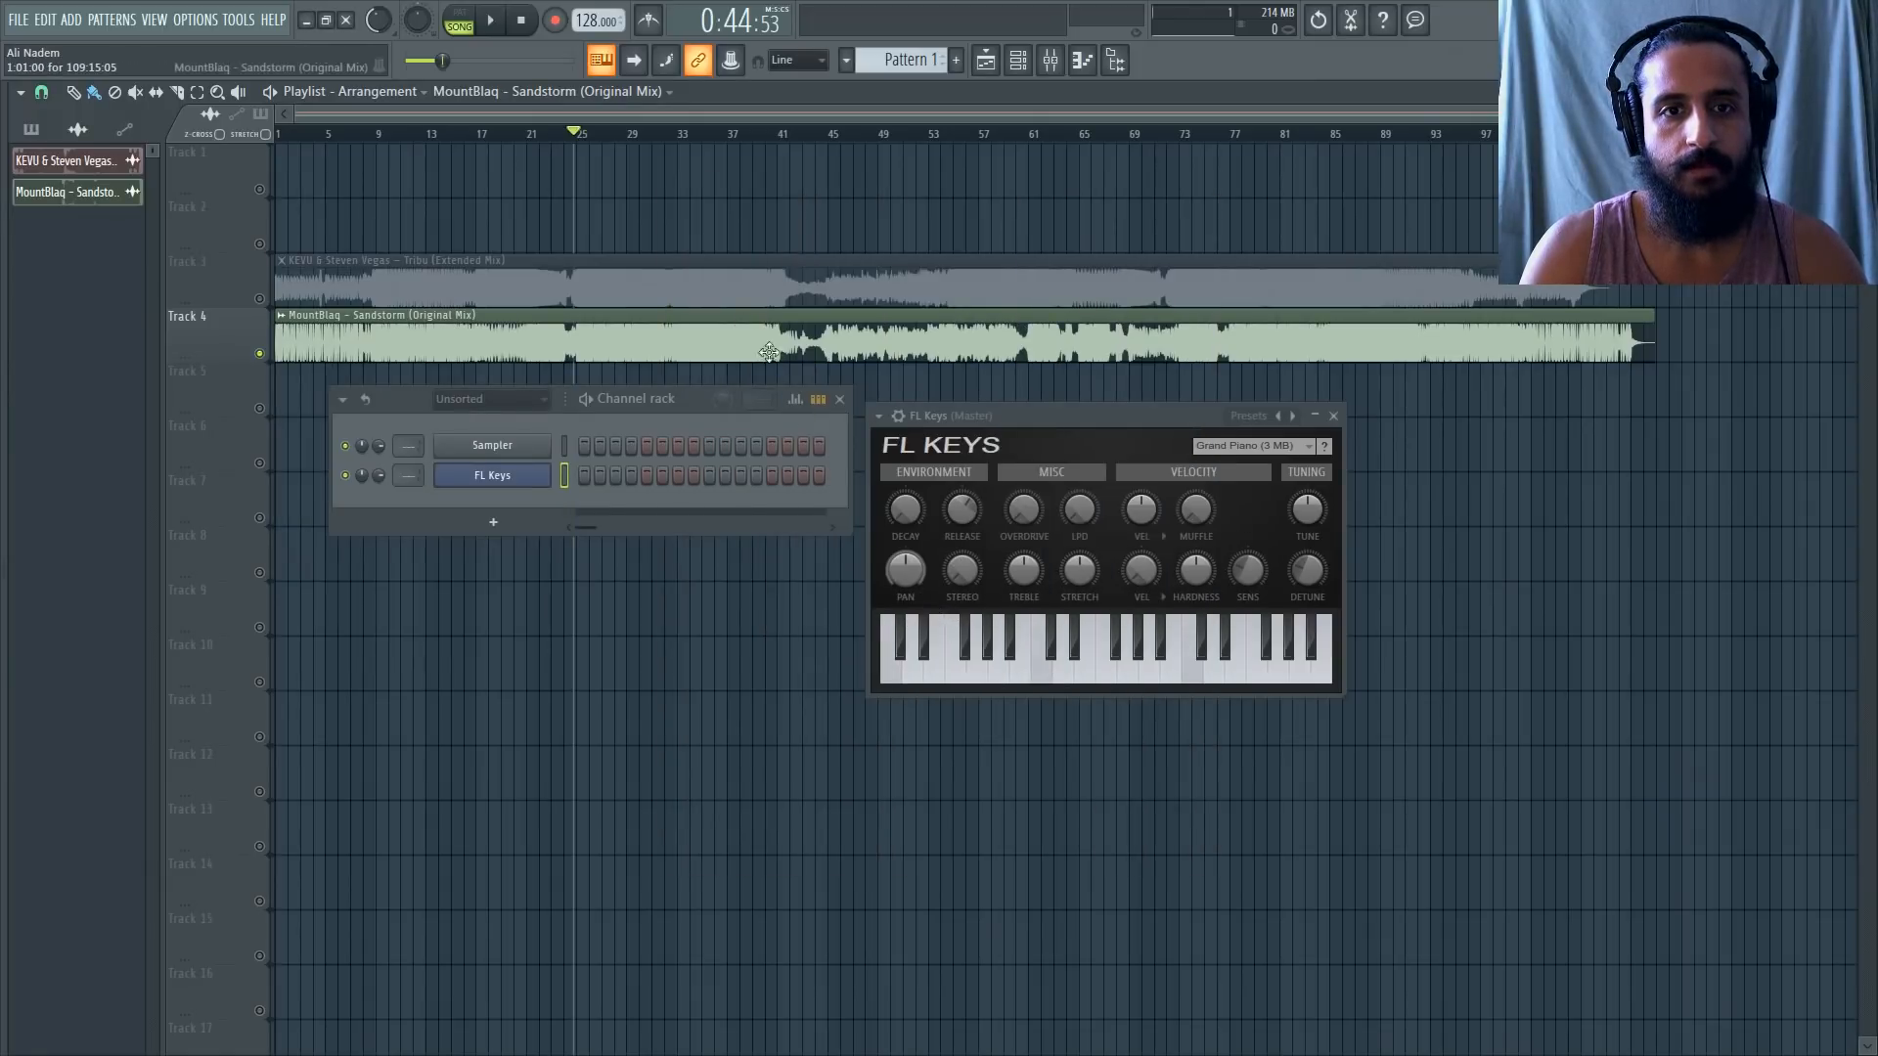
Close the channel rack and the FL Keys window to clear the playlist.
click(1352, 327)
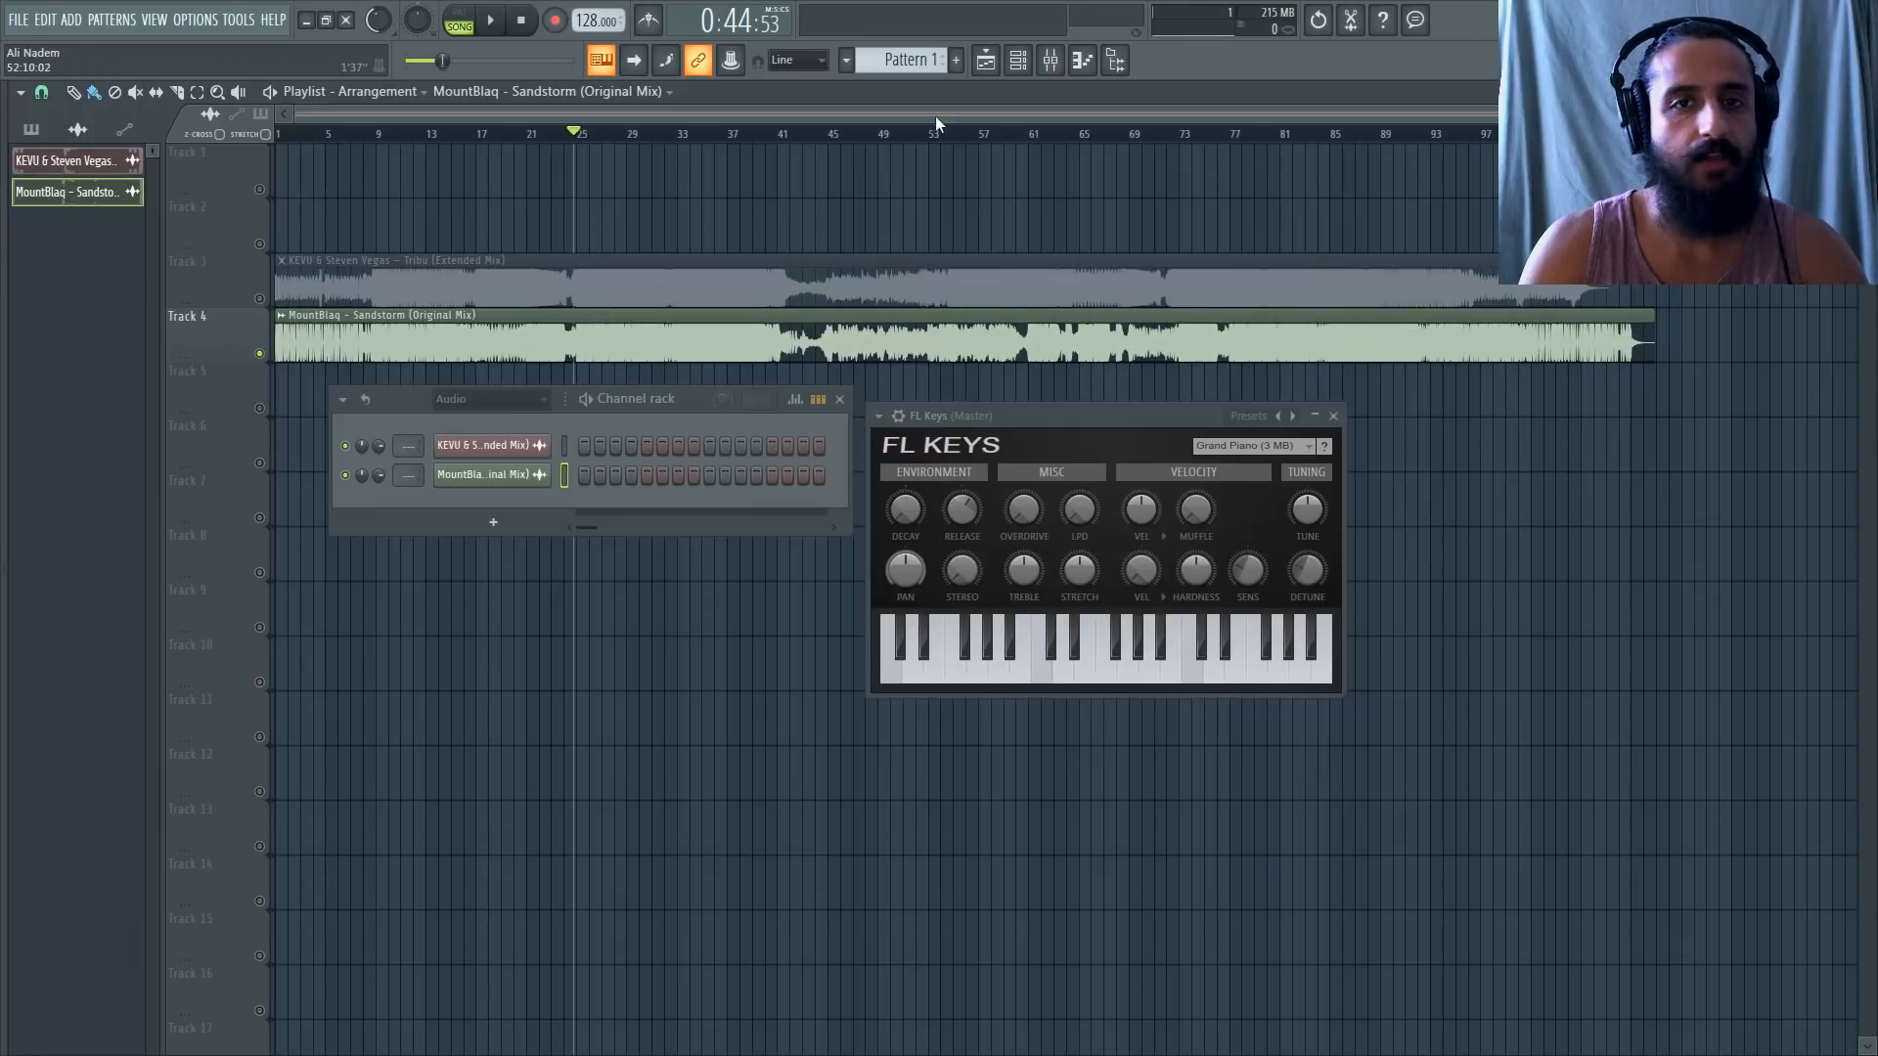
drag(391, 400, 410, 659)
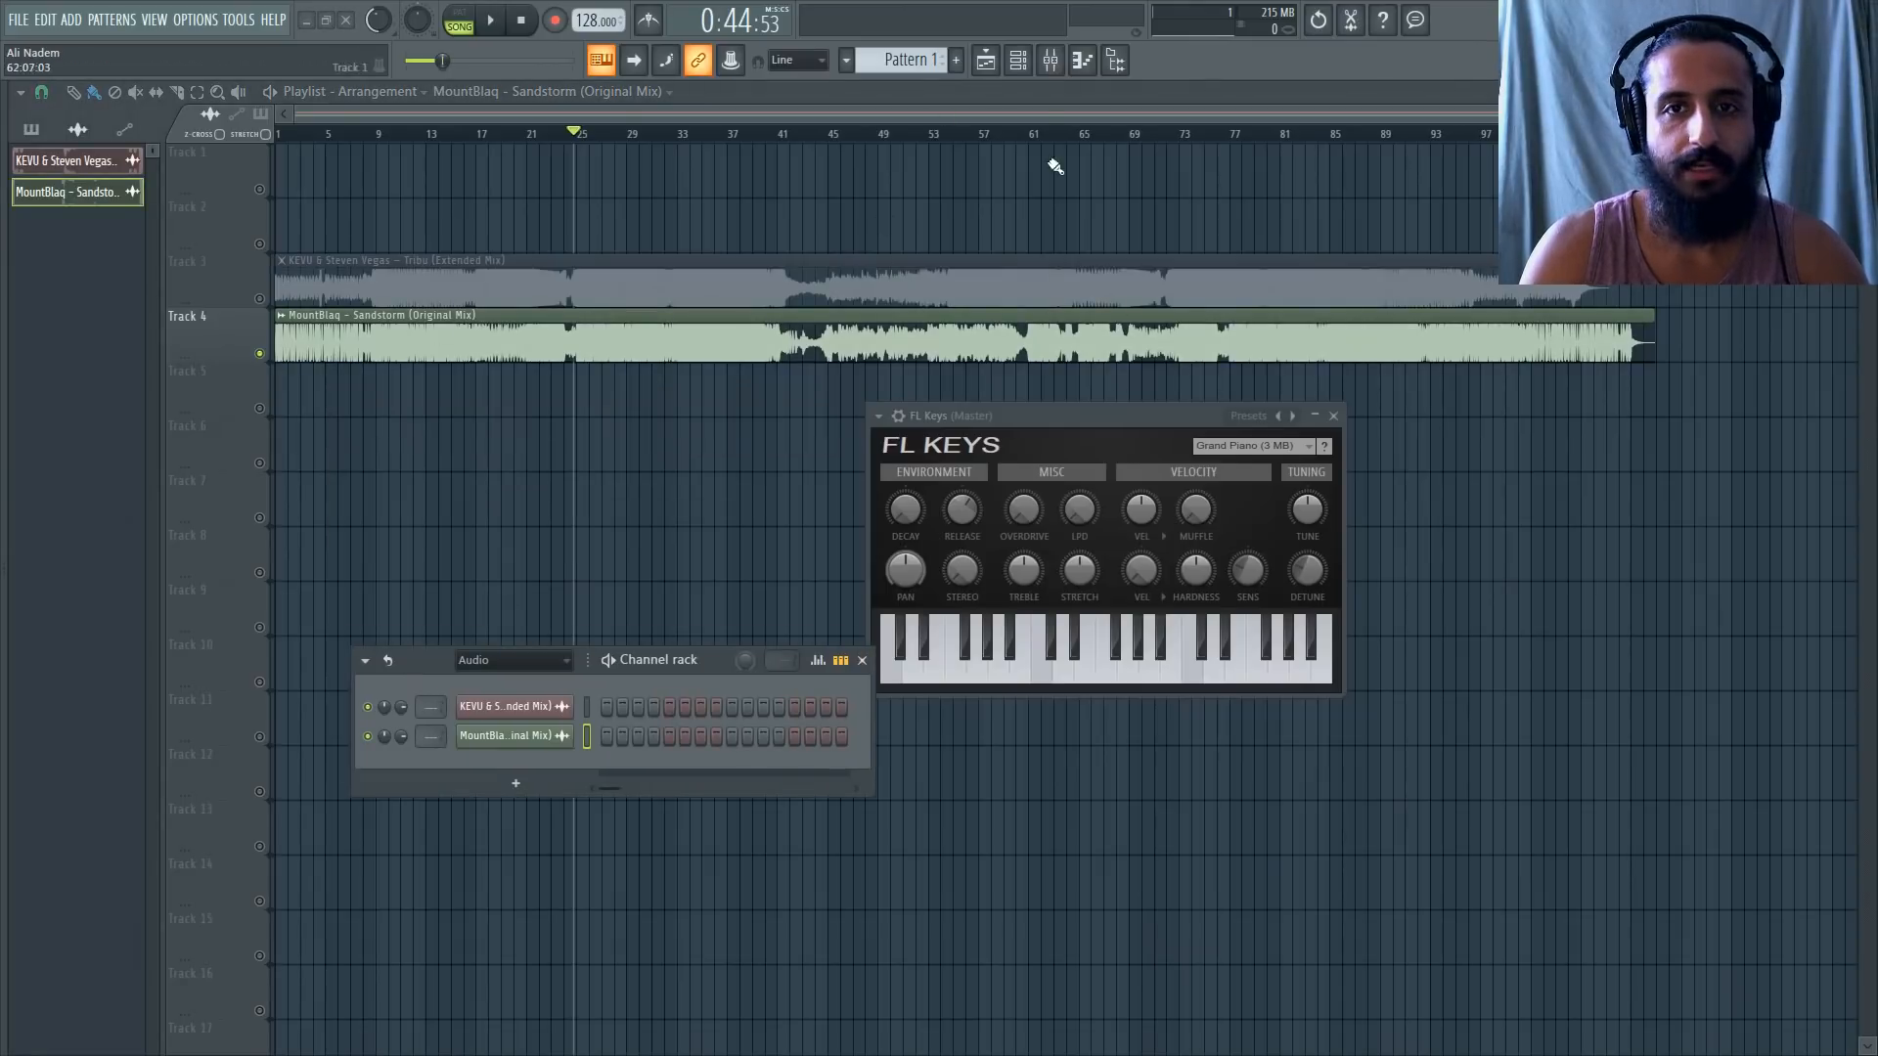
click(1018, 60)
click(1334, 416)
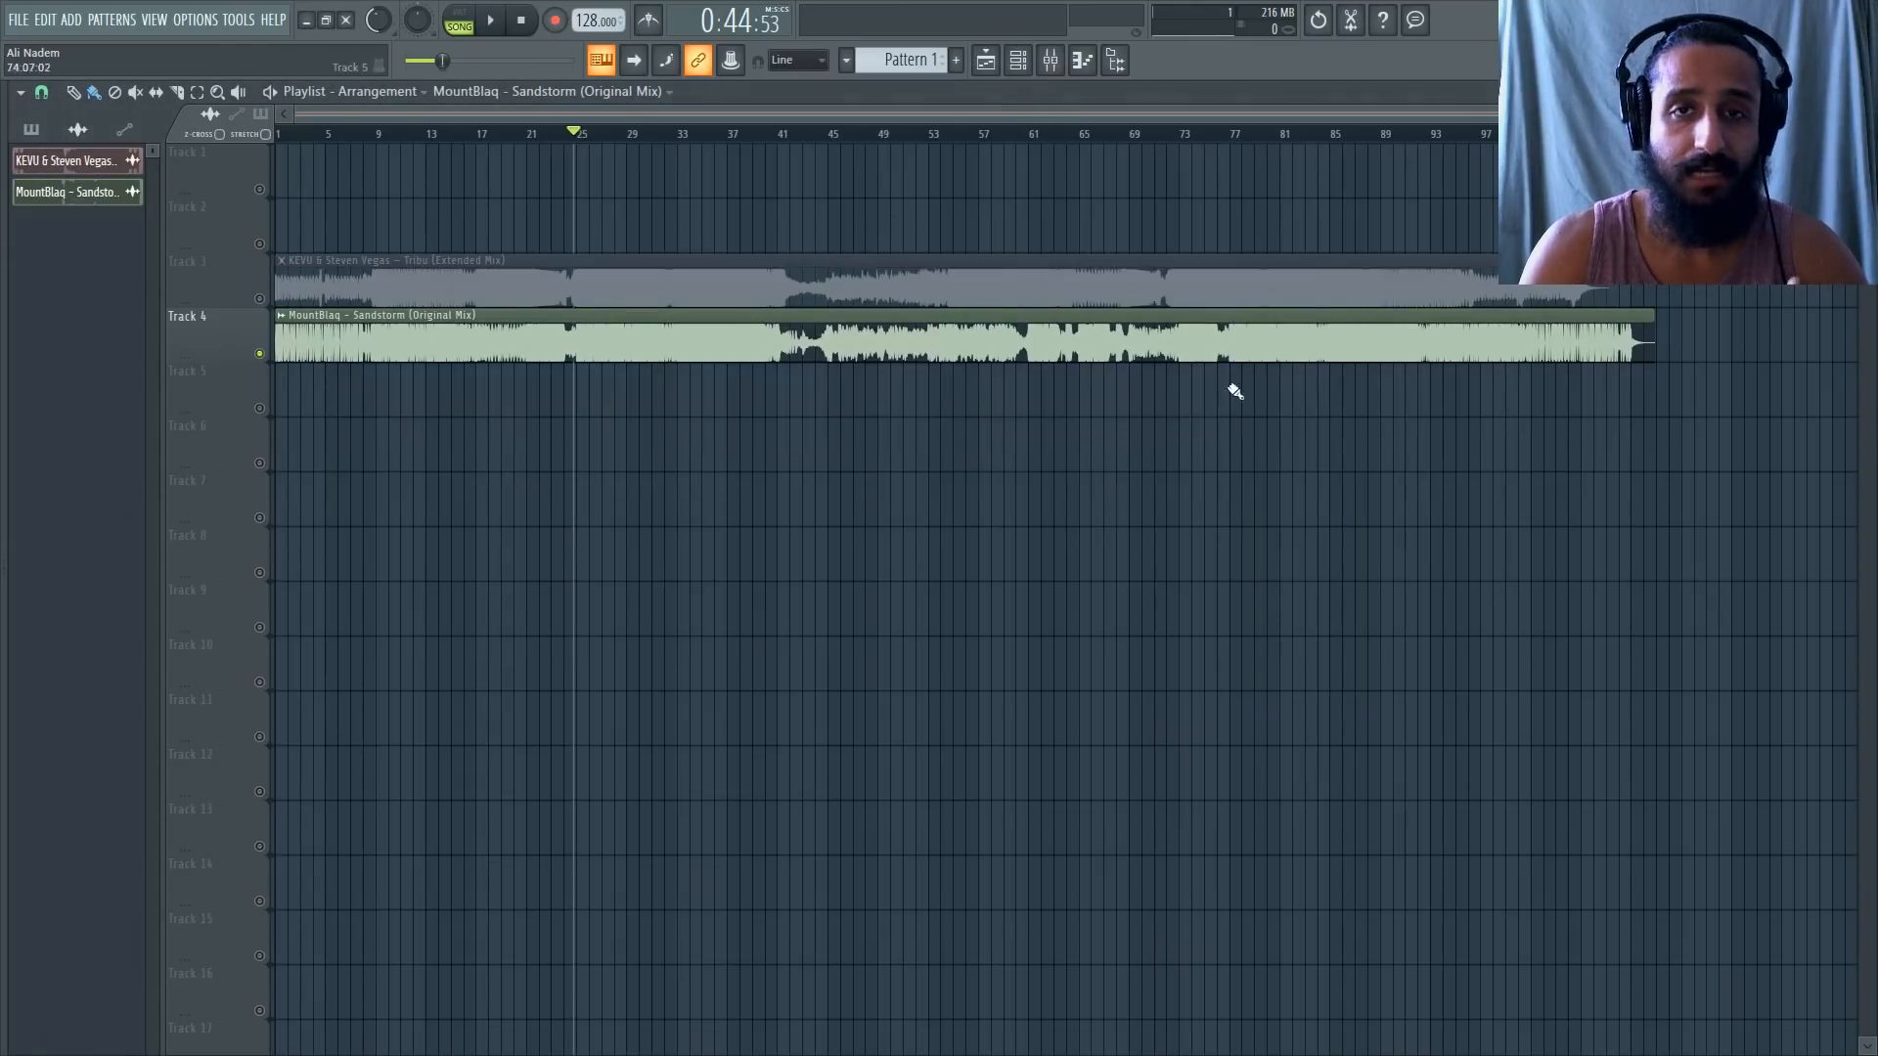
Set the playlist snap to (none) and activate the Slip tool for the Sandstorm clip.
scroll(533, 337, up, 2)
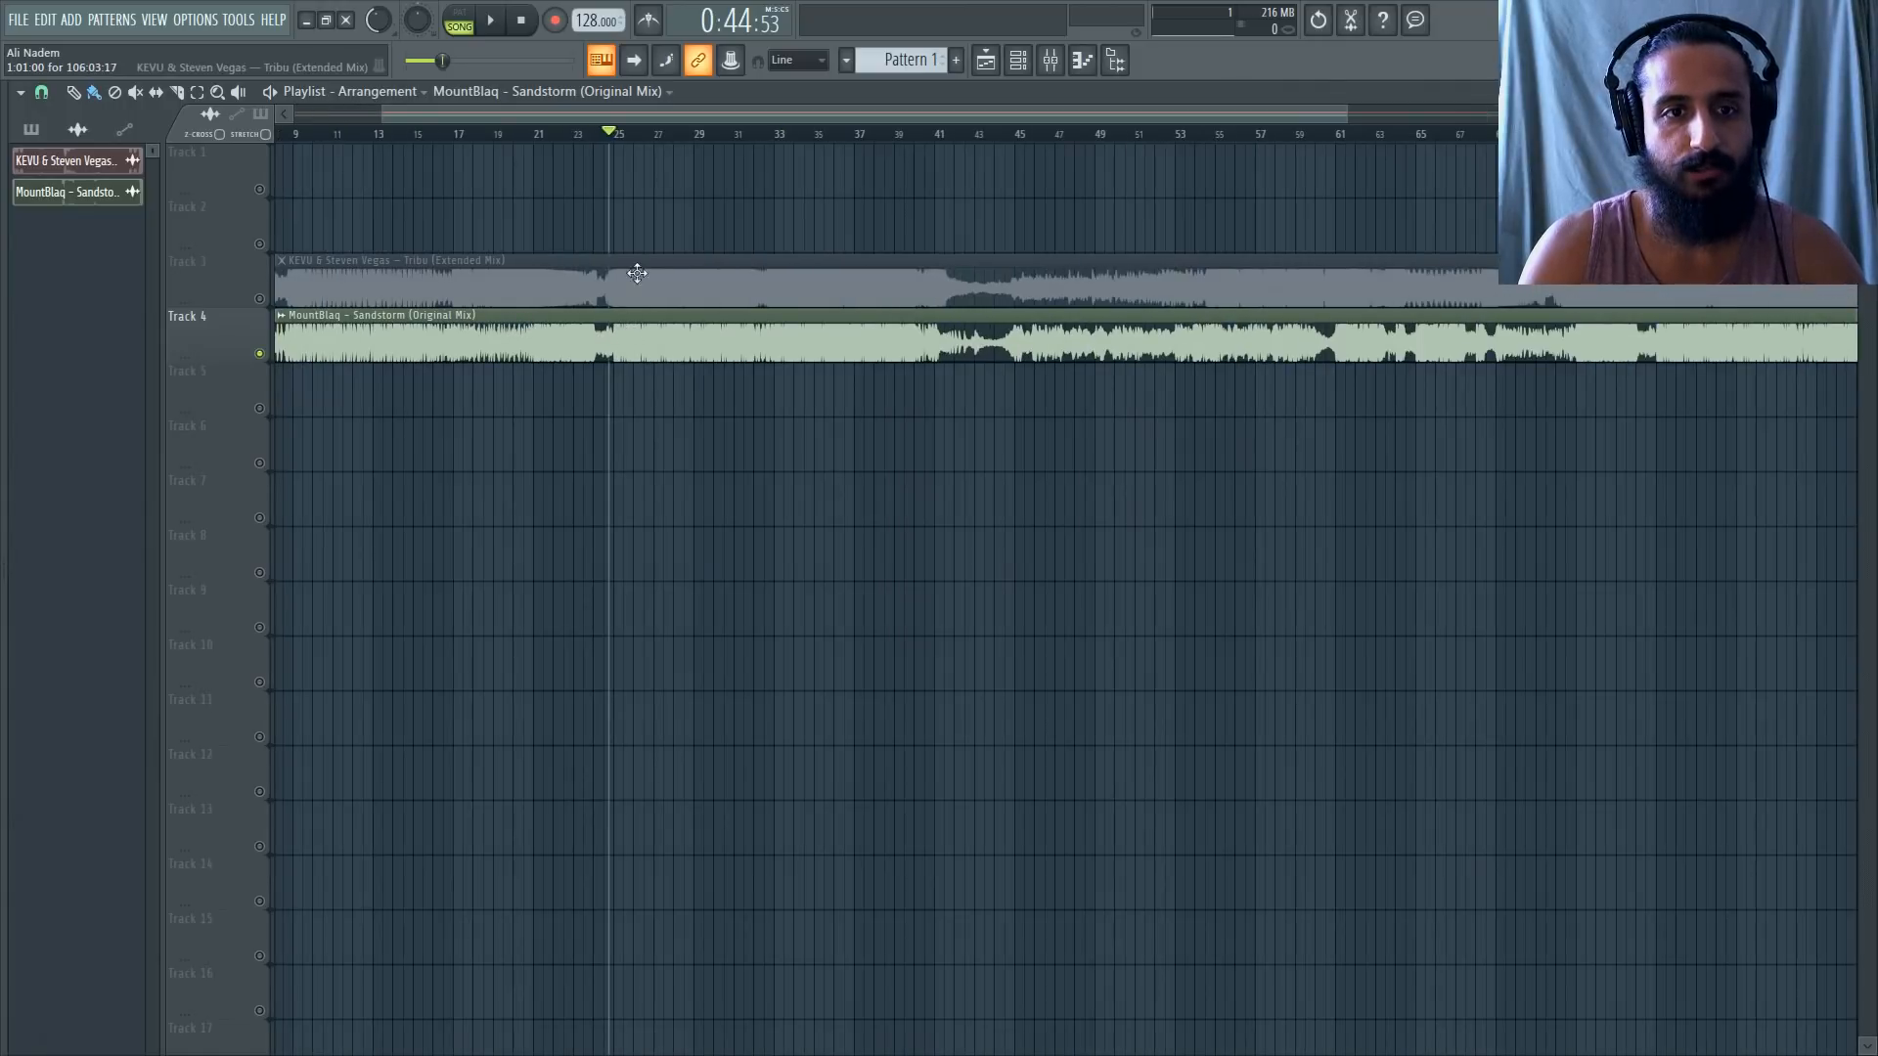
scroll(628, 286, up, 10)
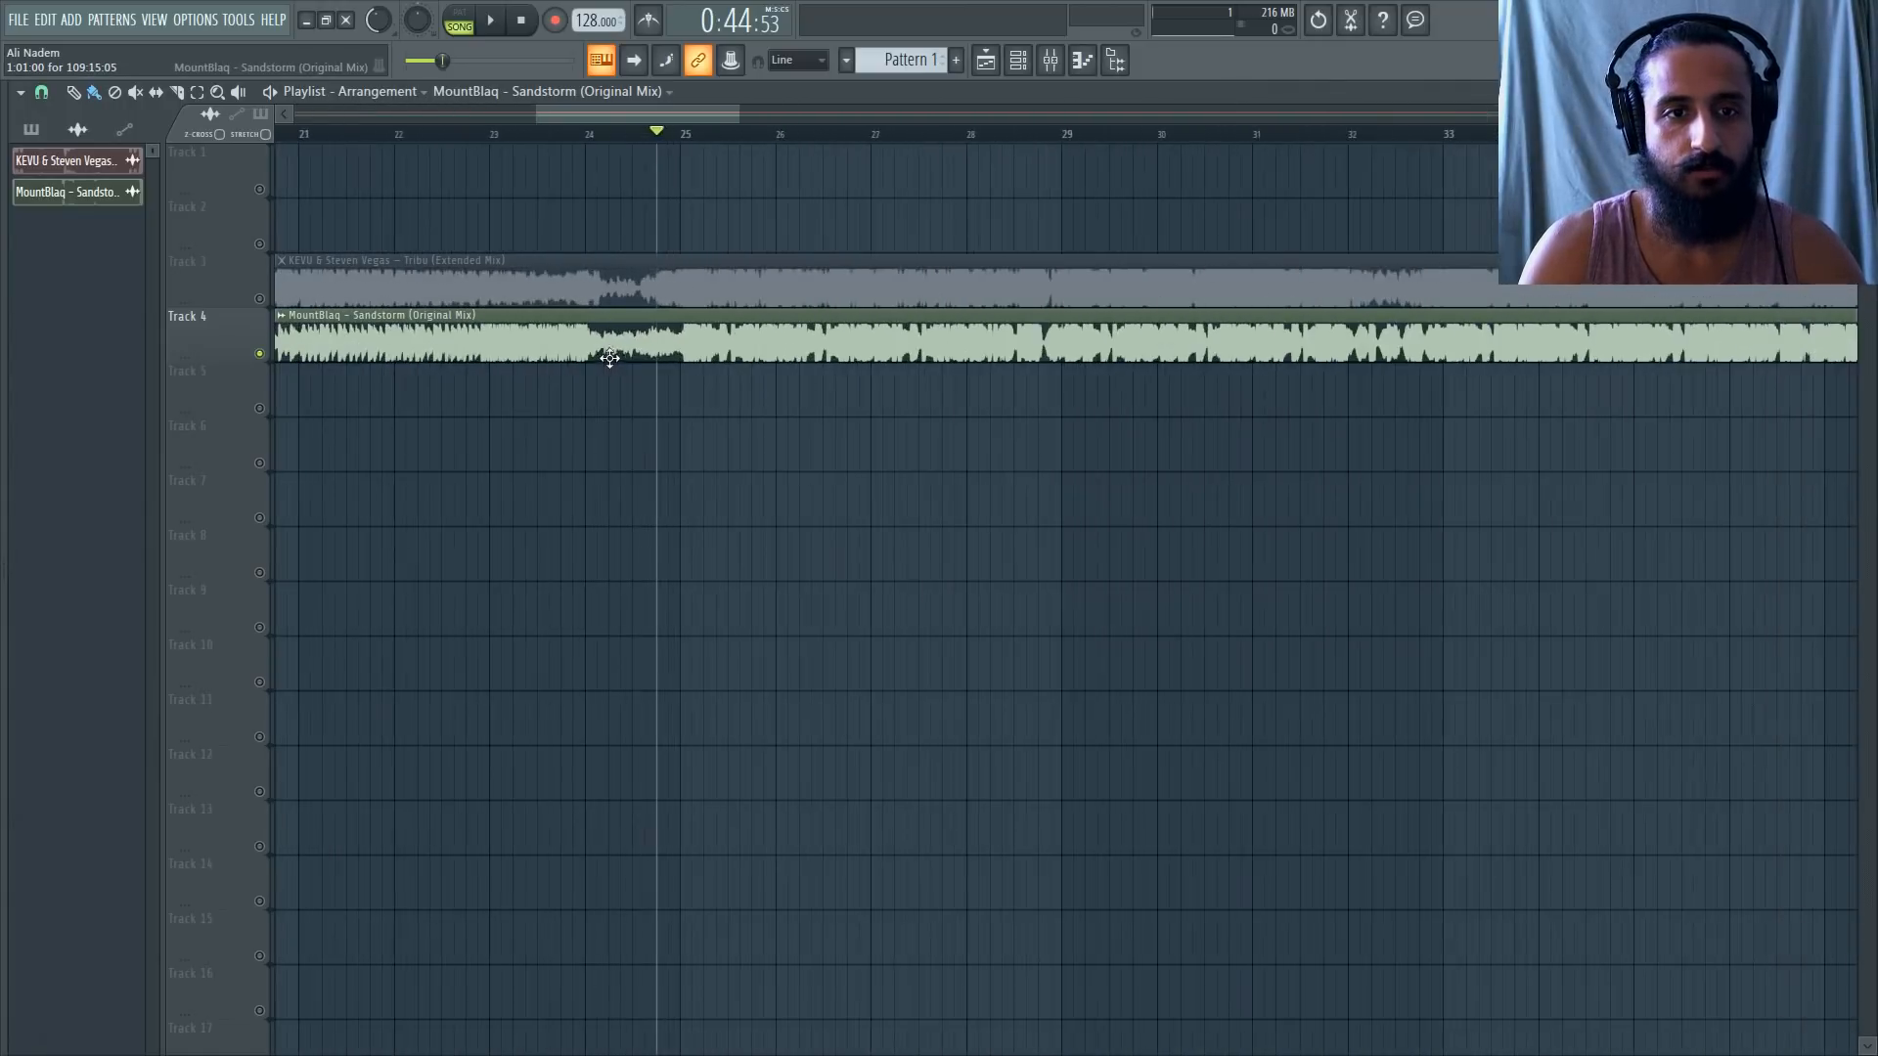
click(42, 93)
click(42, 93)
click(42, 93)
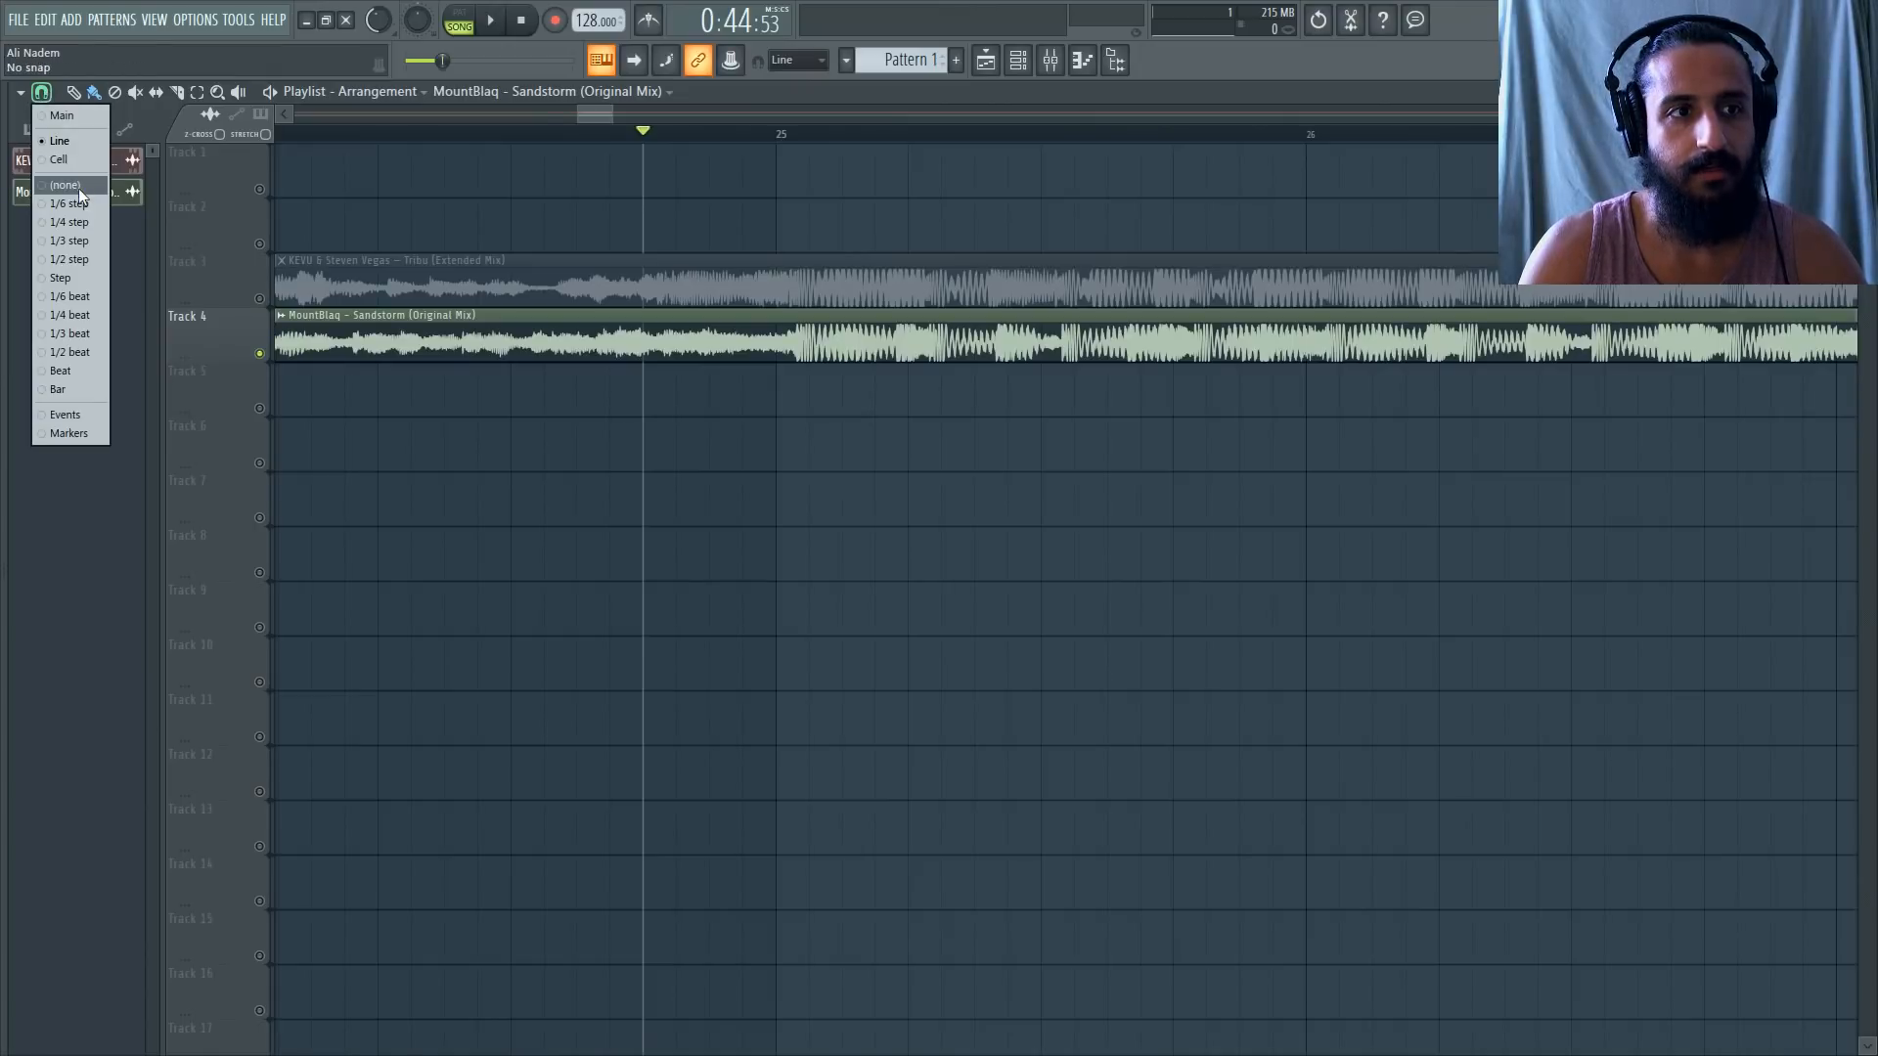
click(78, 188)
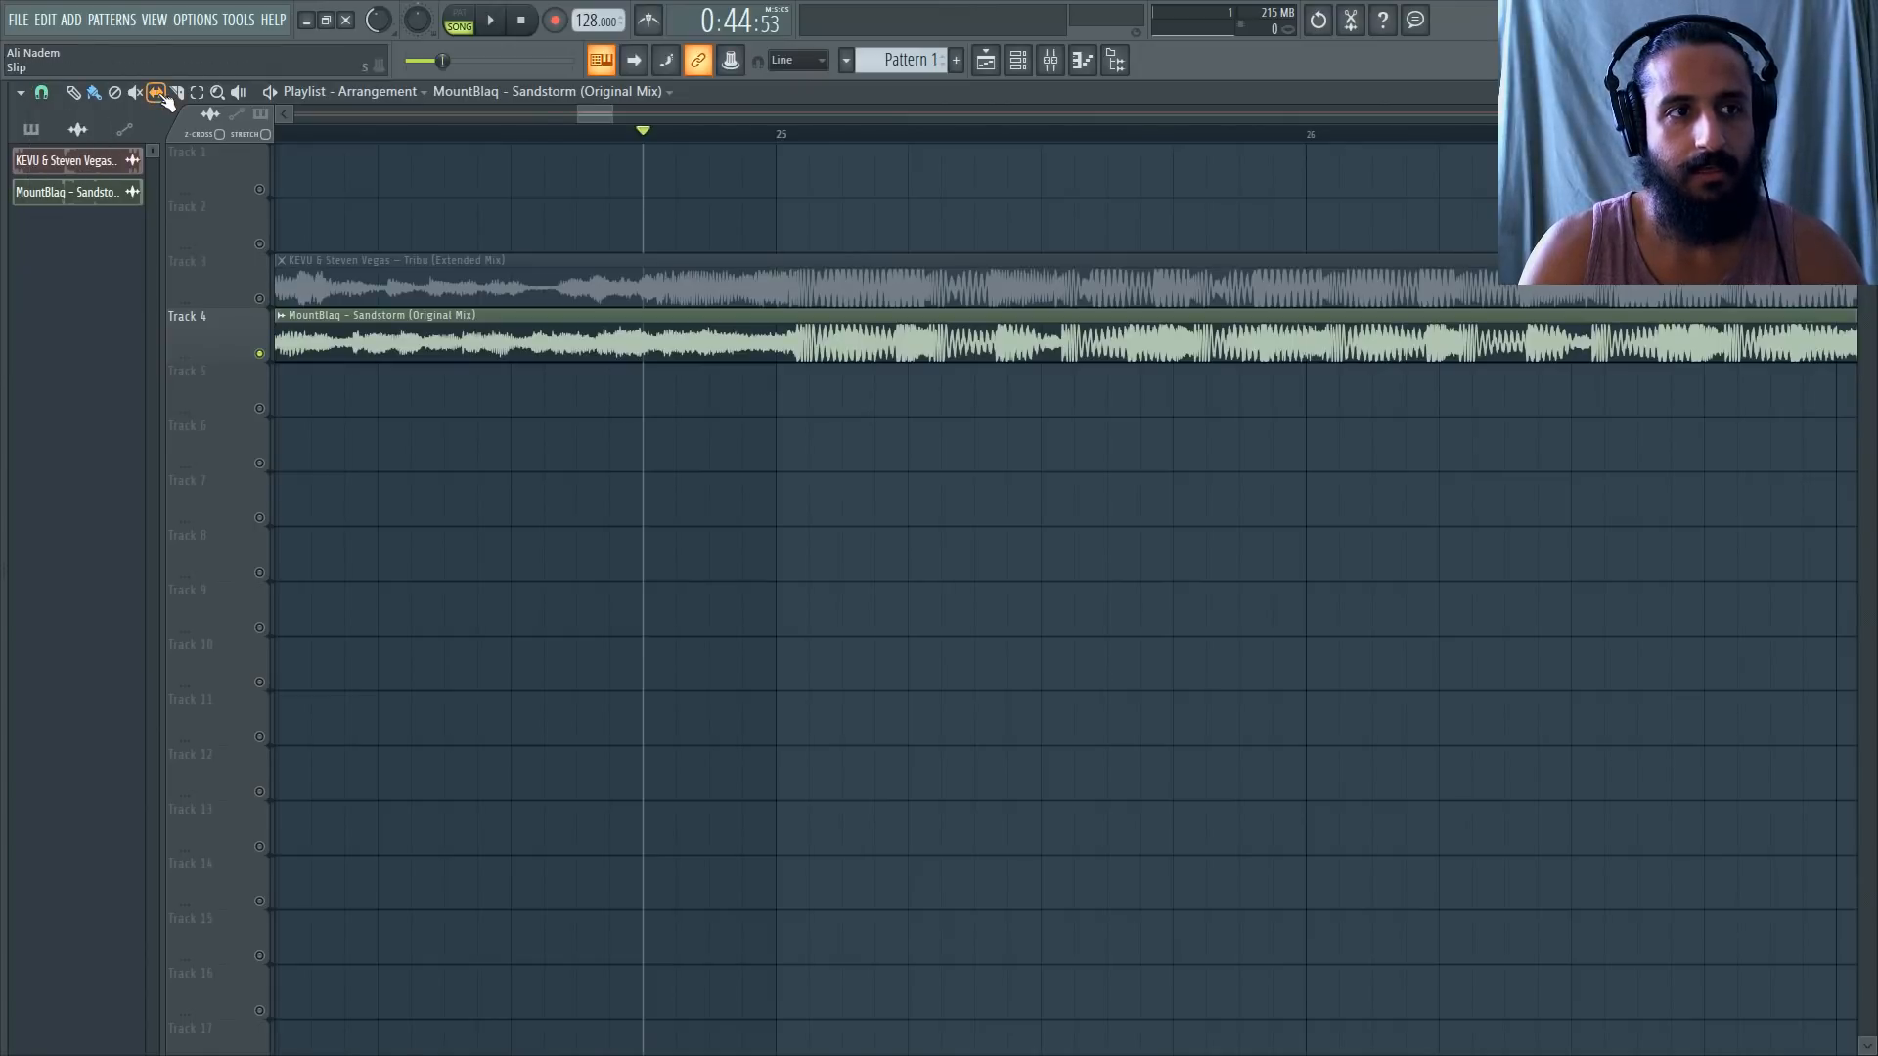
mouse_move(907, 337)
mouse_down()
mouse_move(712, 335)
mouse_move(907, 335)
mouse_up()
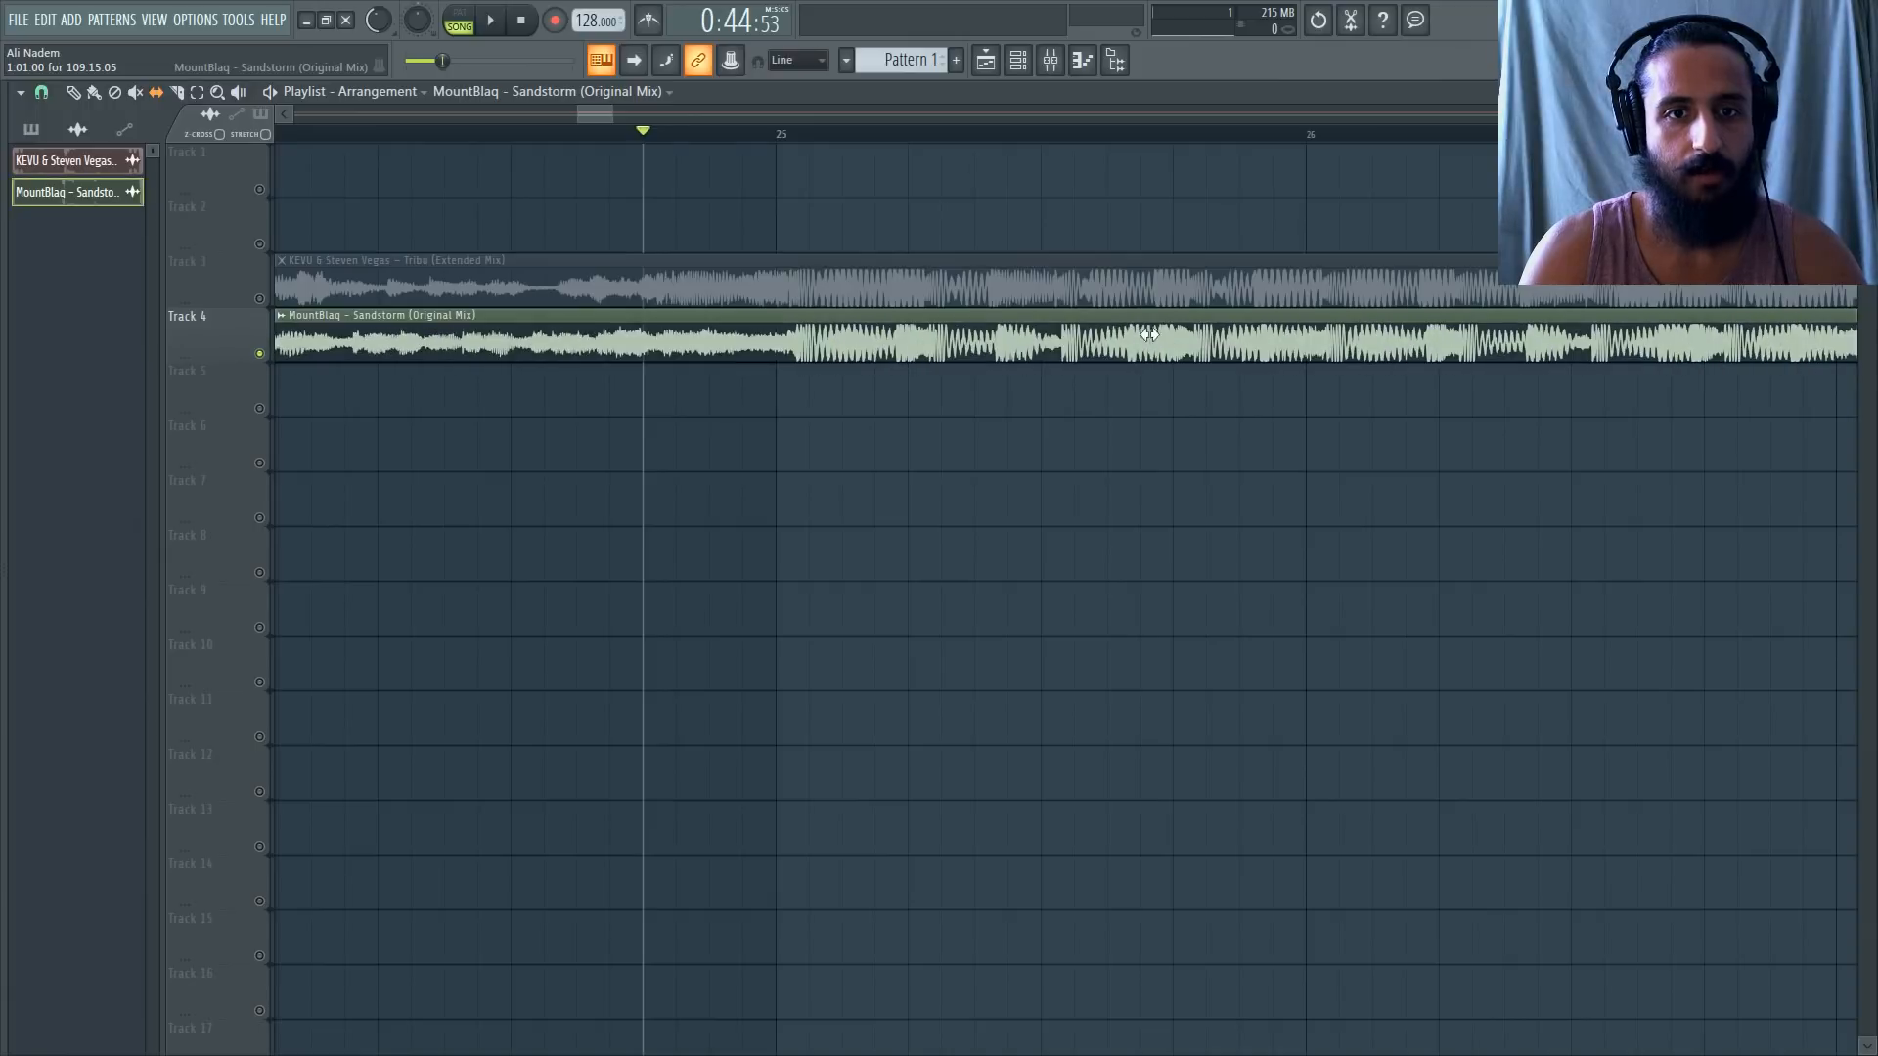
Select both audio clips and shift them together about one bar later.
scroll(762, 315, down, 5)
scroll(757, 313, down, 6)
scroll(201, 338, up, 4)
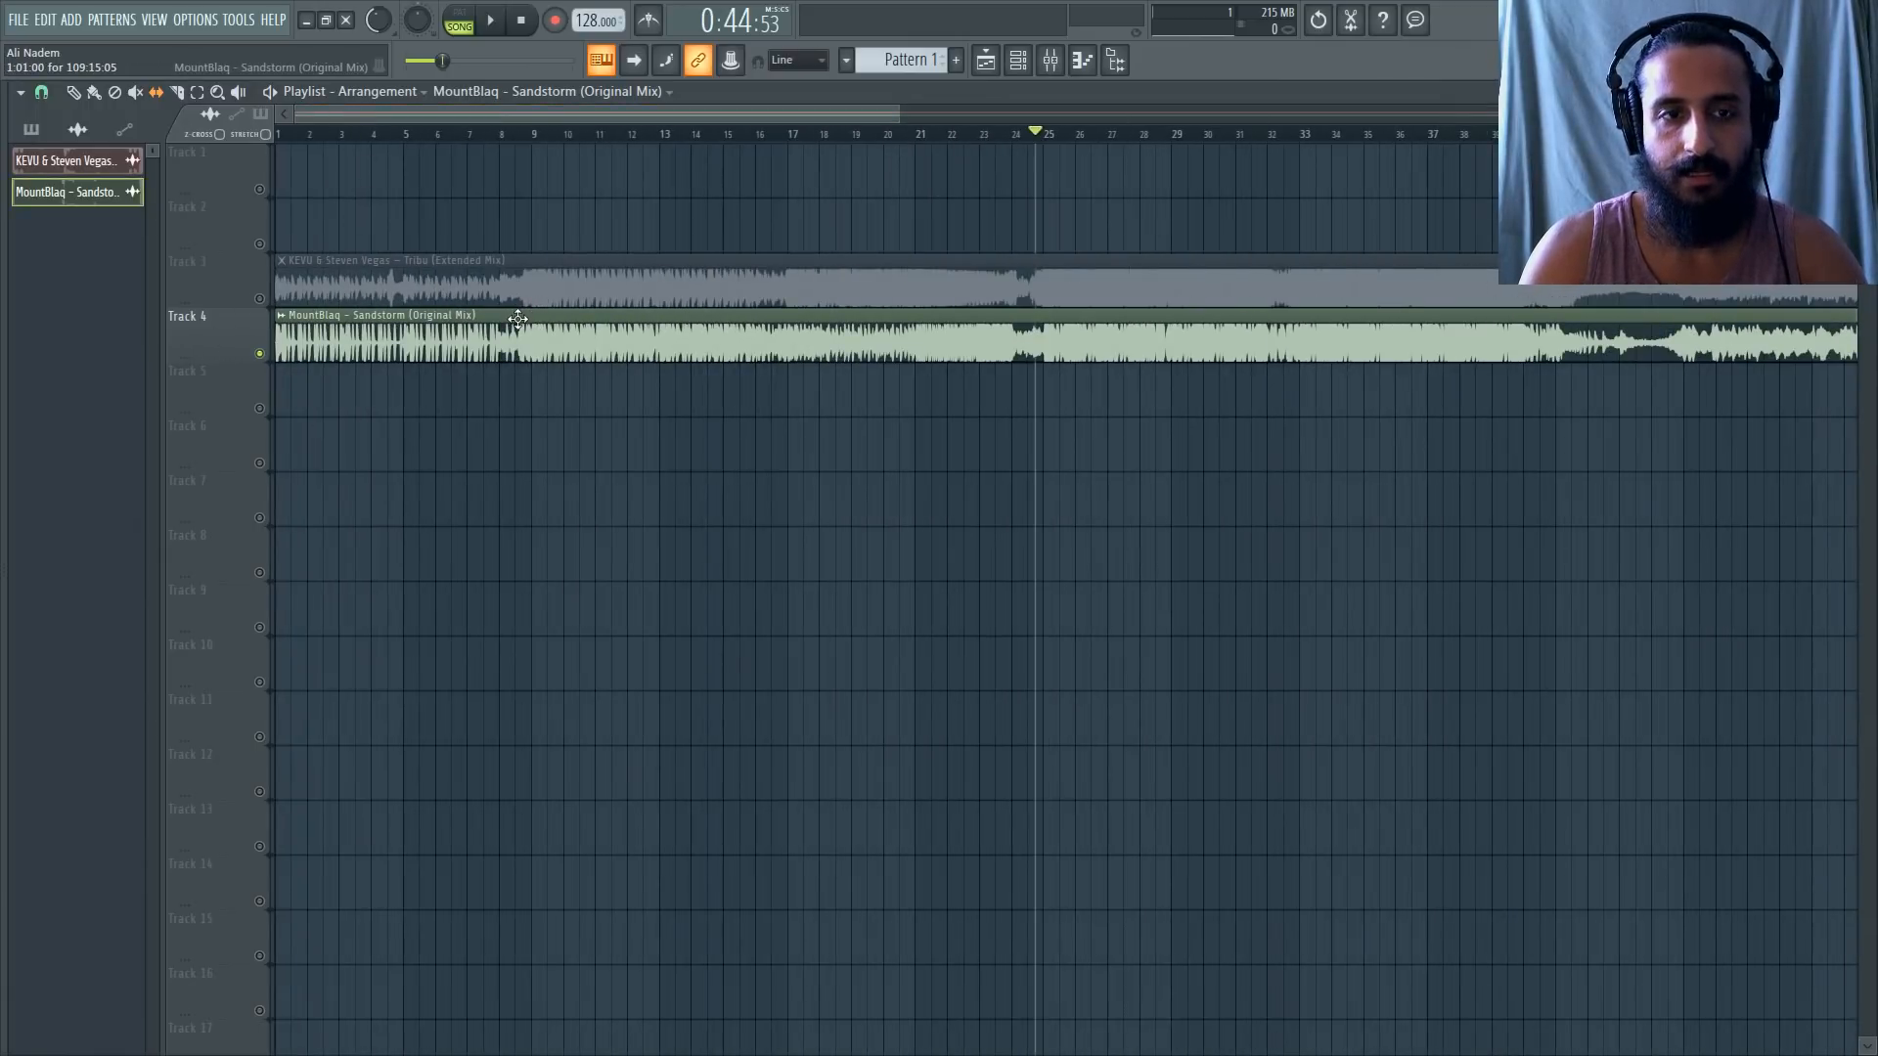
key(ctrl+a)
scroll(1046, 315, up, 4)
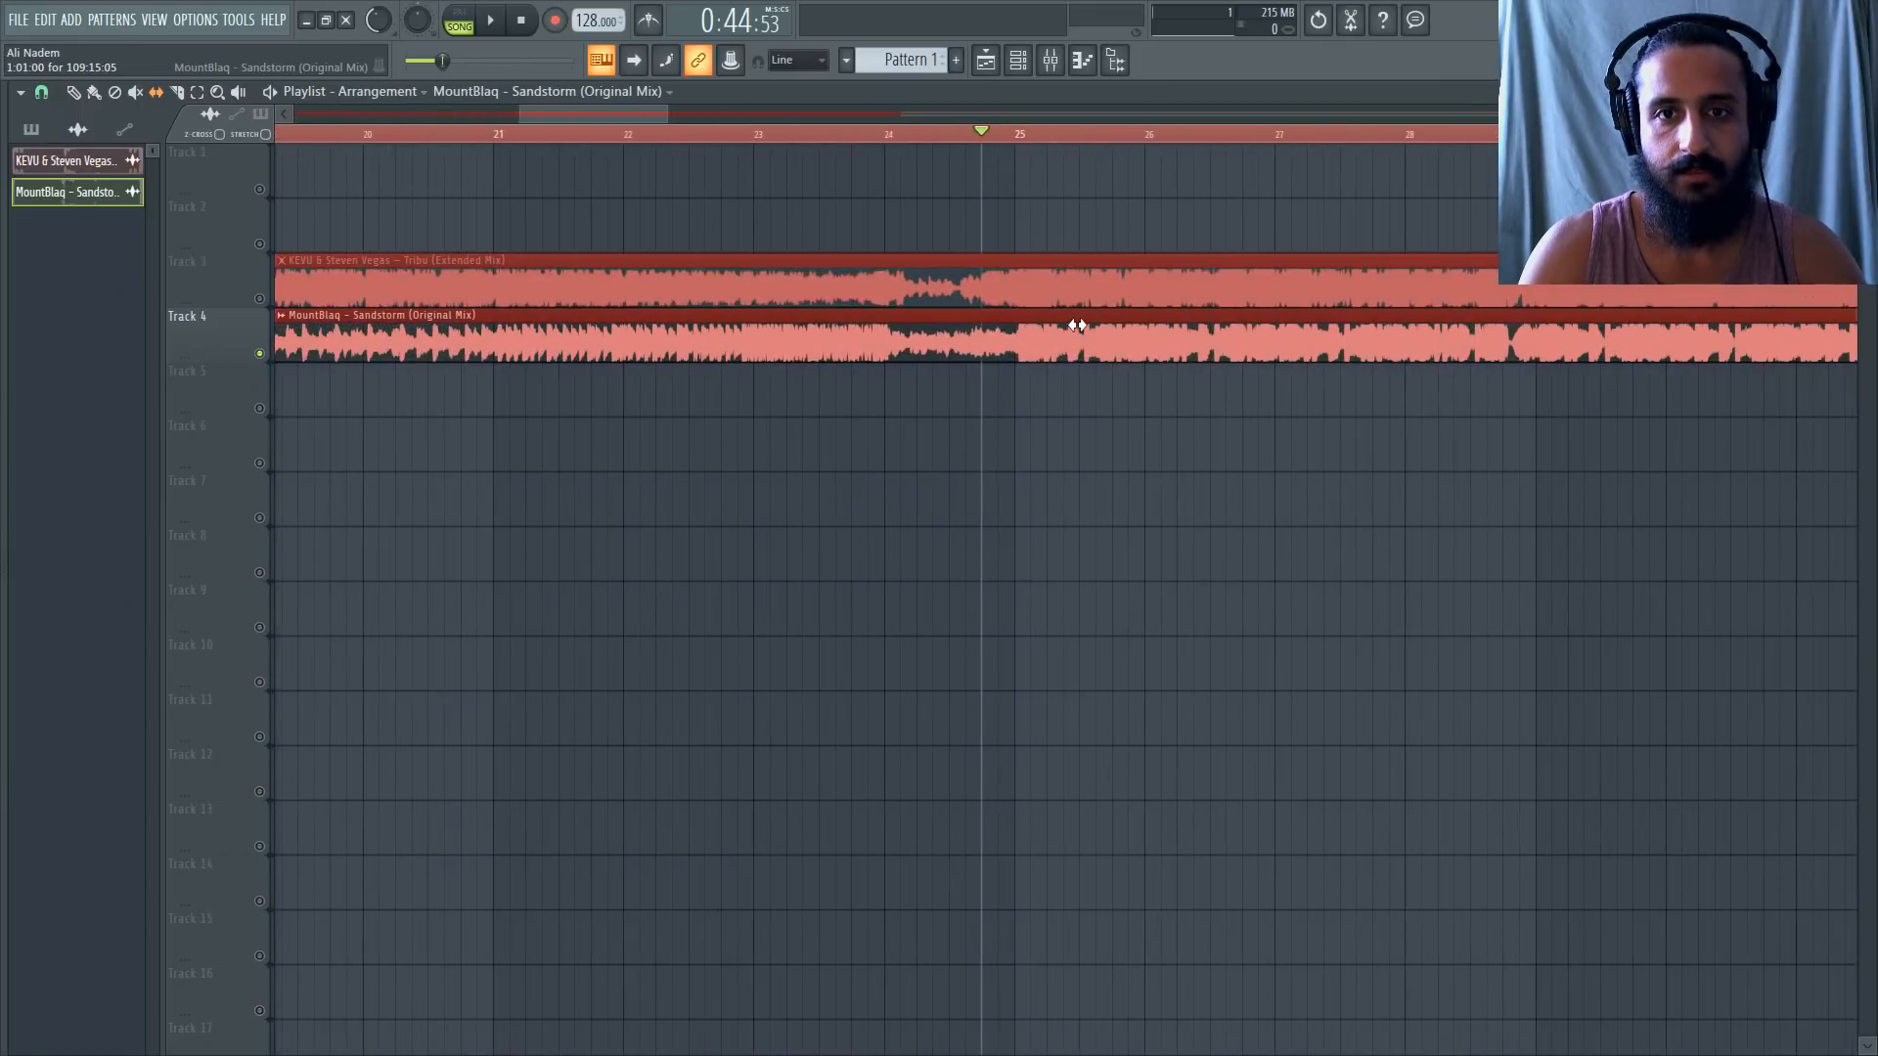
drag(1096, 319, 1212, 319)
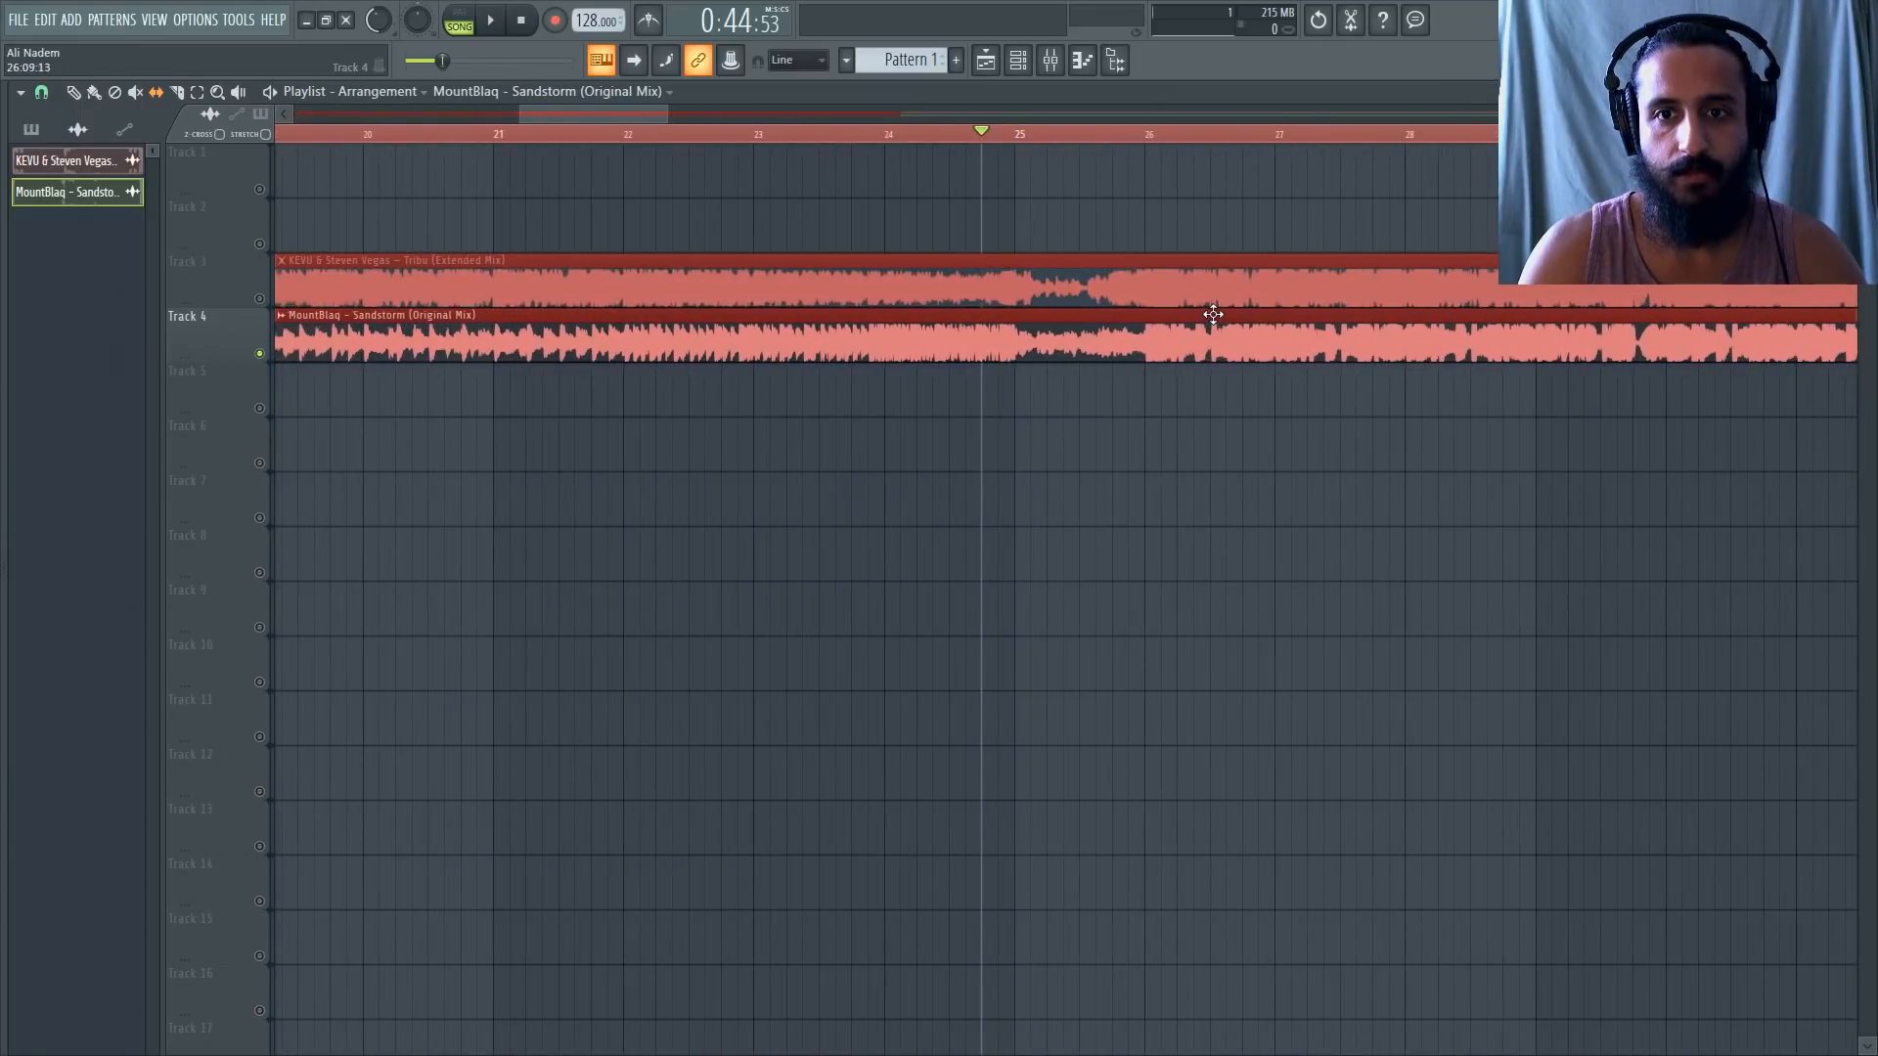
Clear the clip selection and compare both clips' waveforms around the break and drop at bars 25 and 26.
scroll(1047, 314, down, 5)
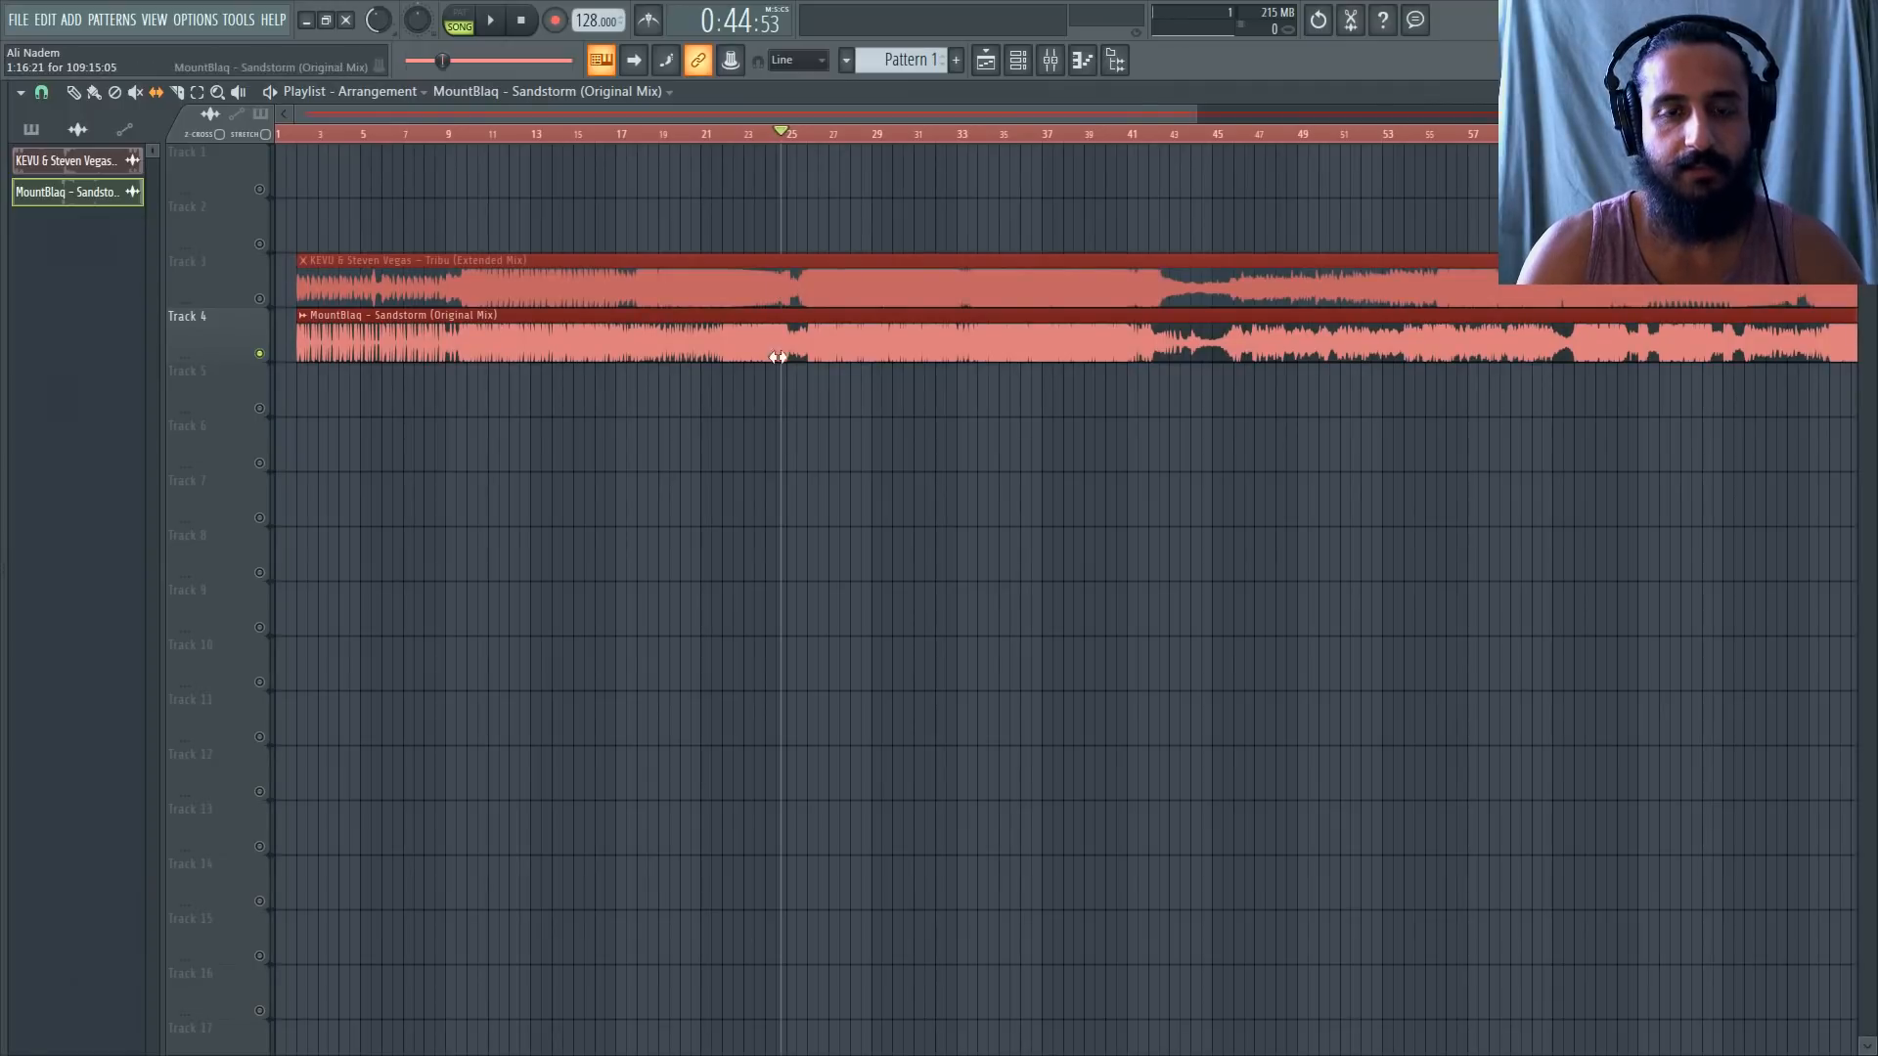
scroll(845, 305, up, 5)
click(958, 218)
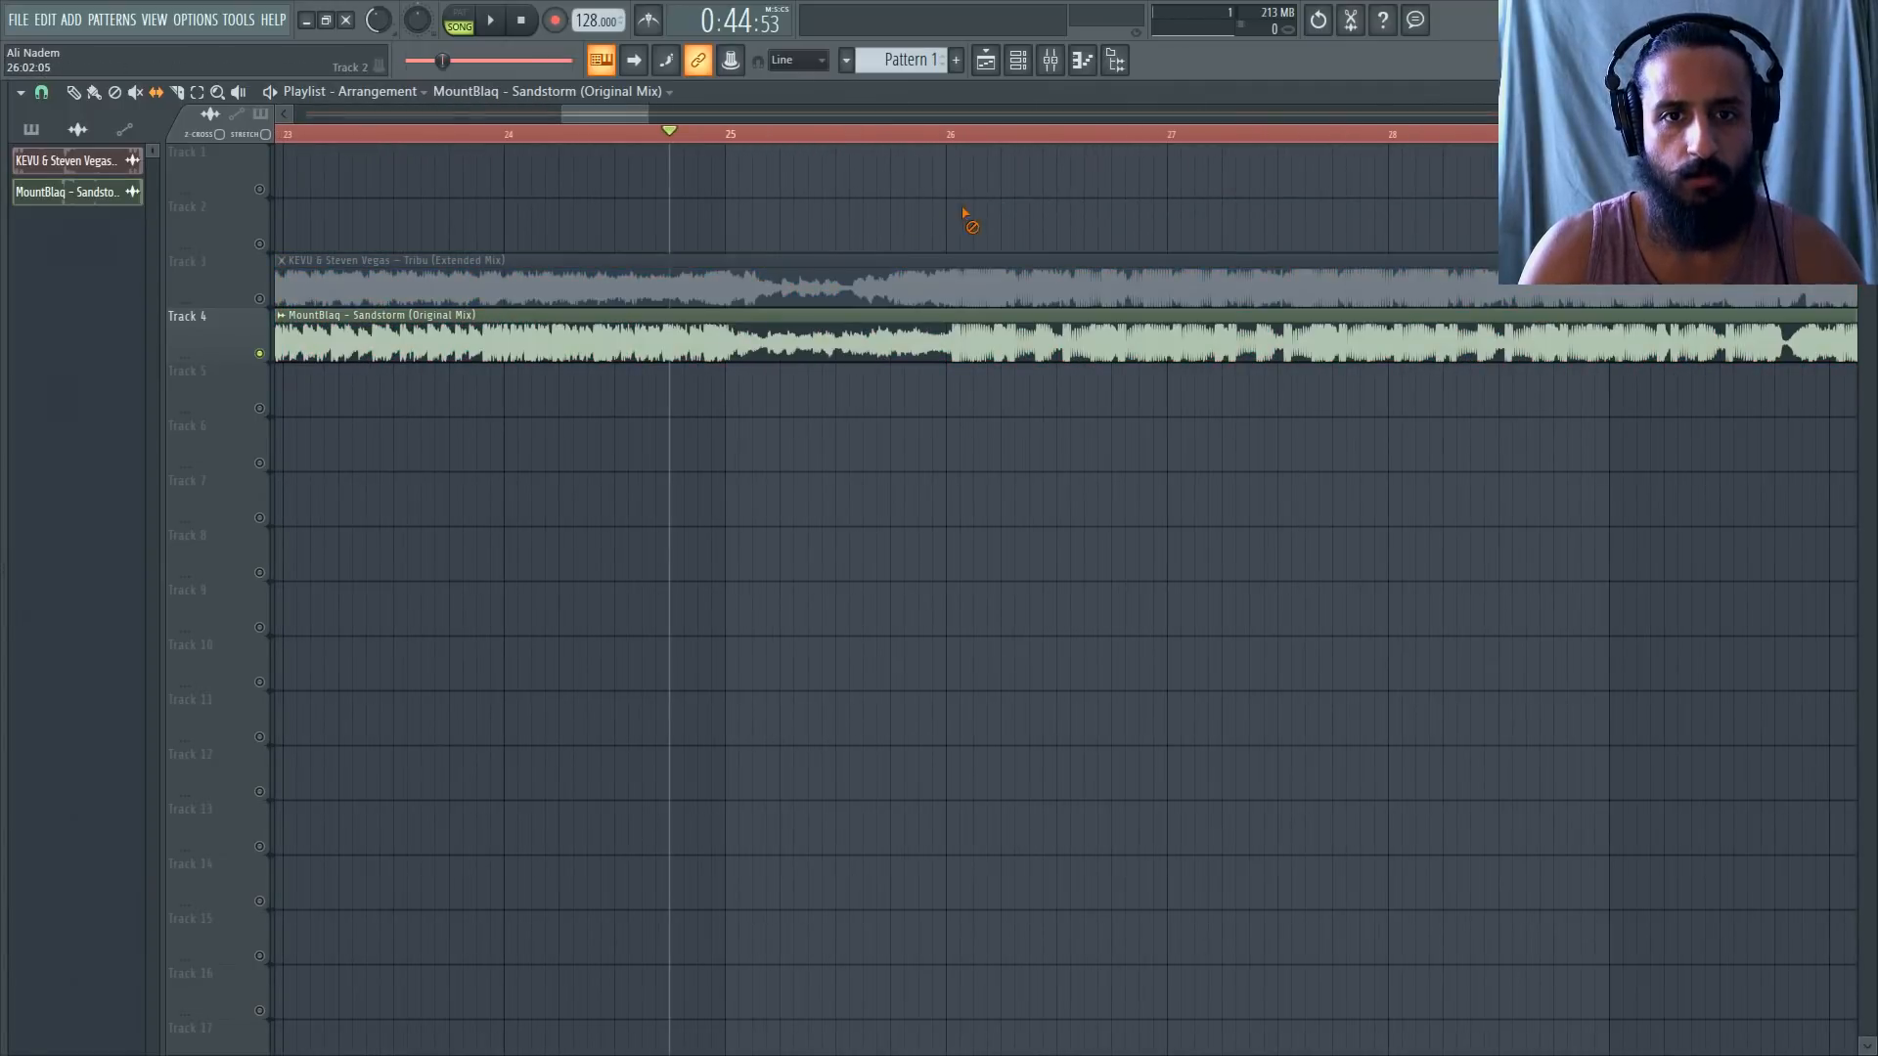
scroll(754, 299, up, 3)
scroll(744, 336, down, 4)
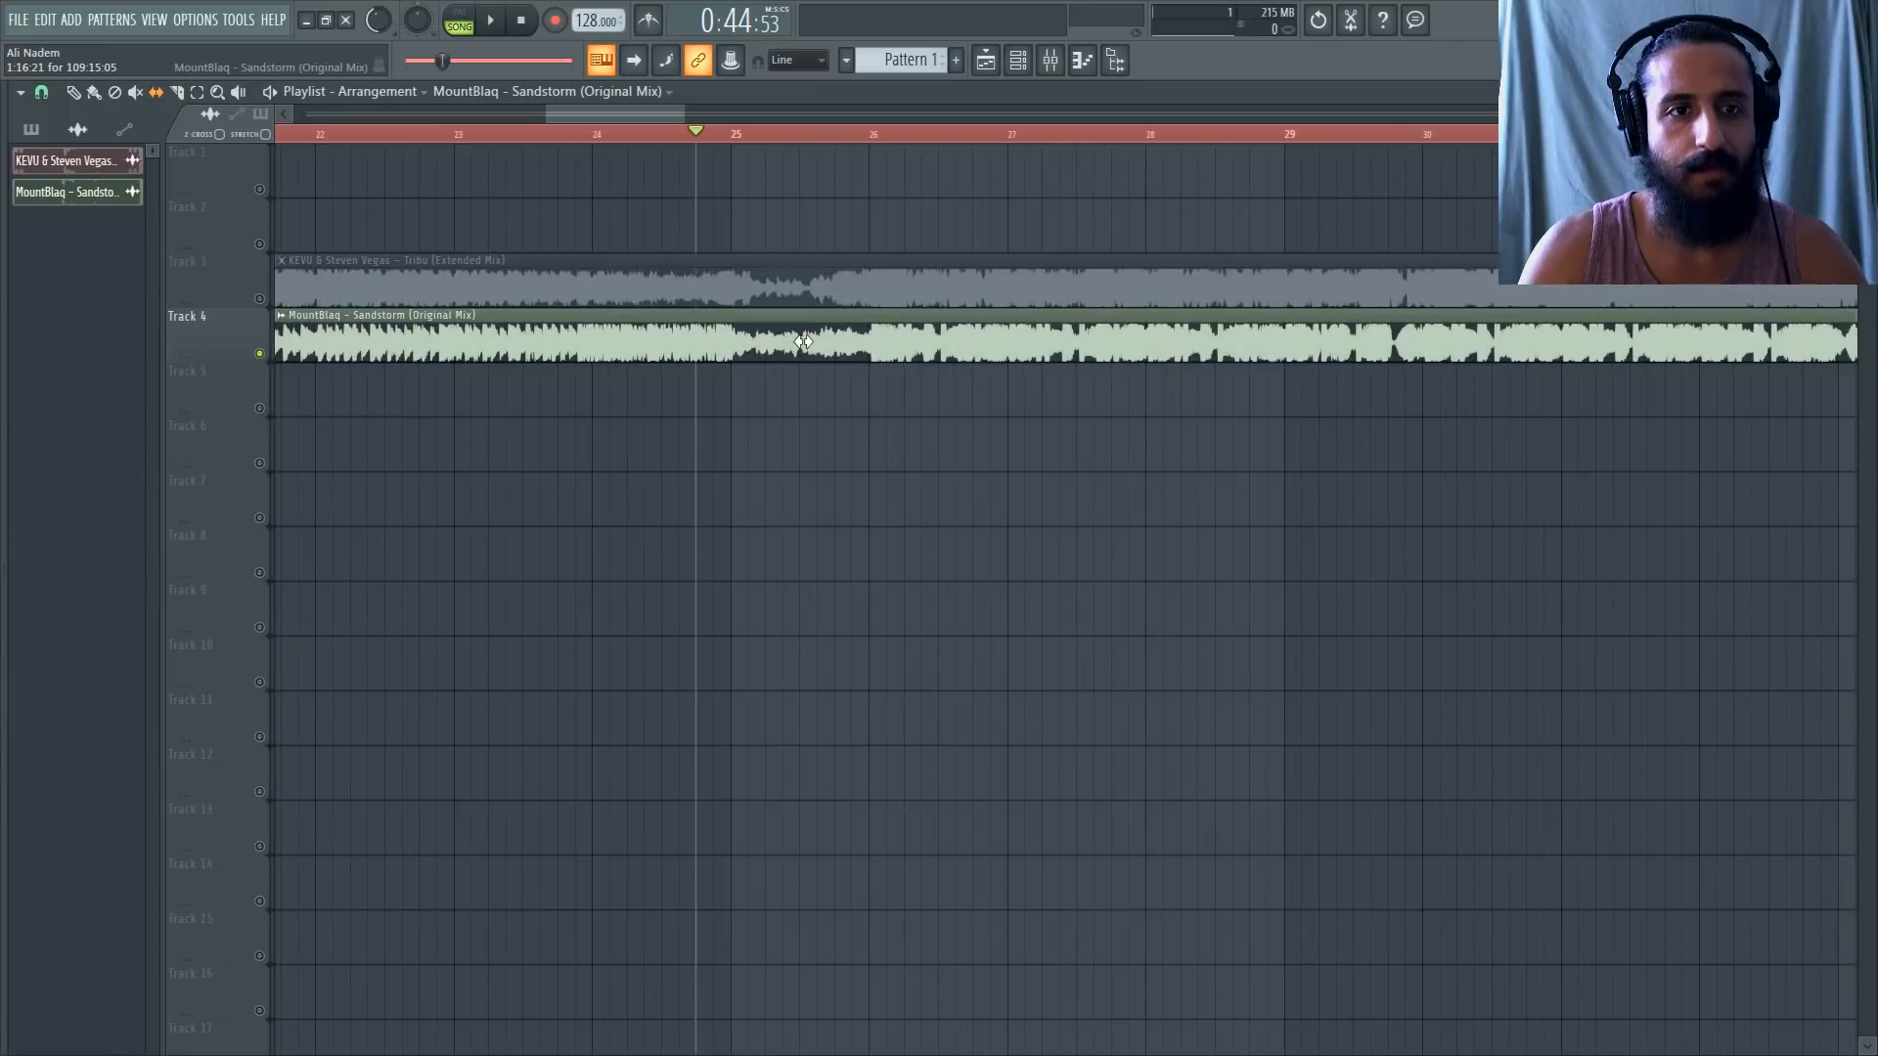
scroll(748, 359, up, 1)
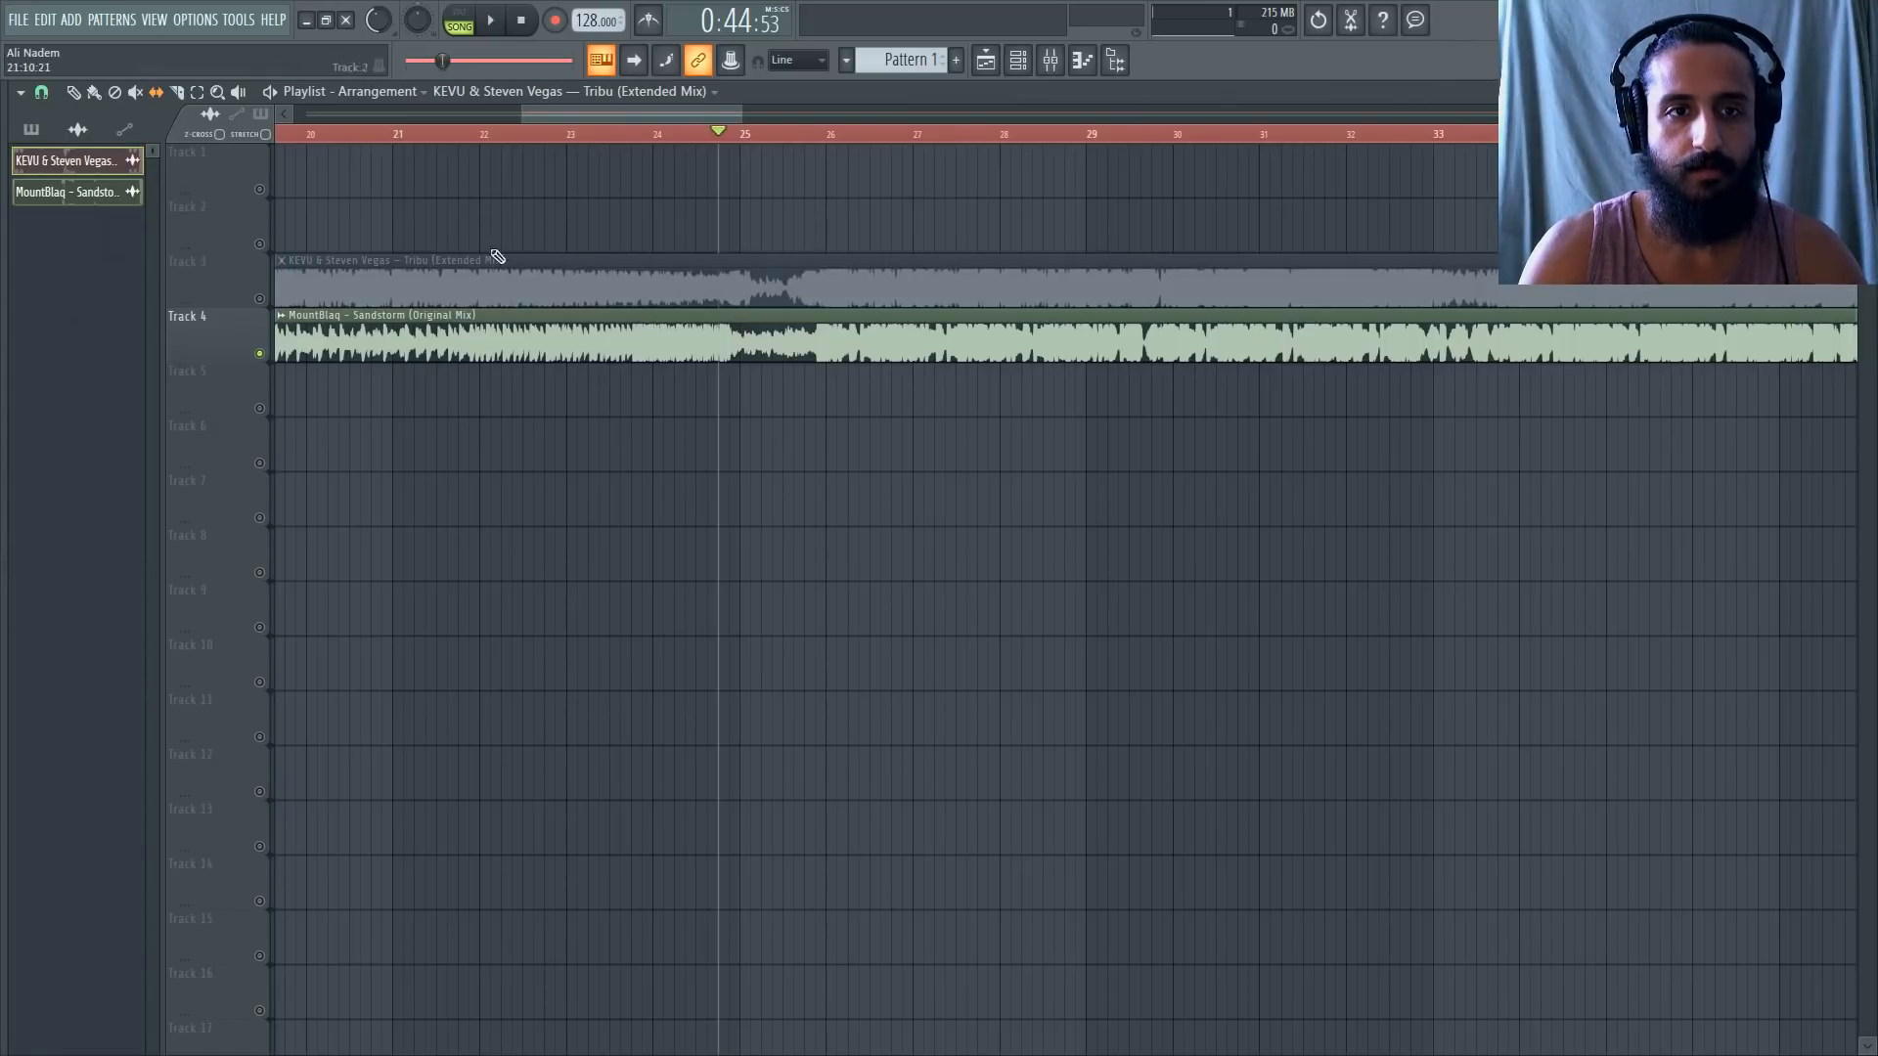
scroll(723, 309, up, 2)
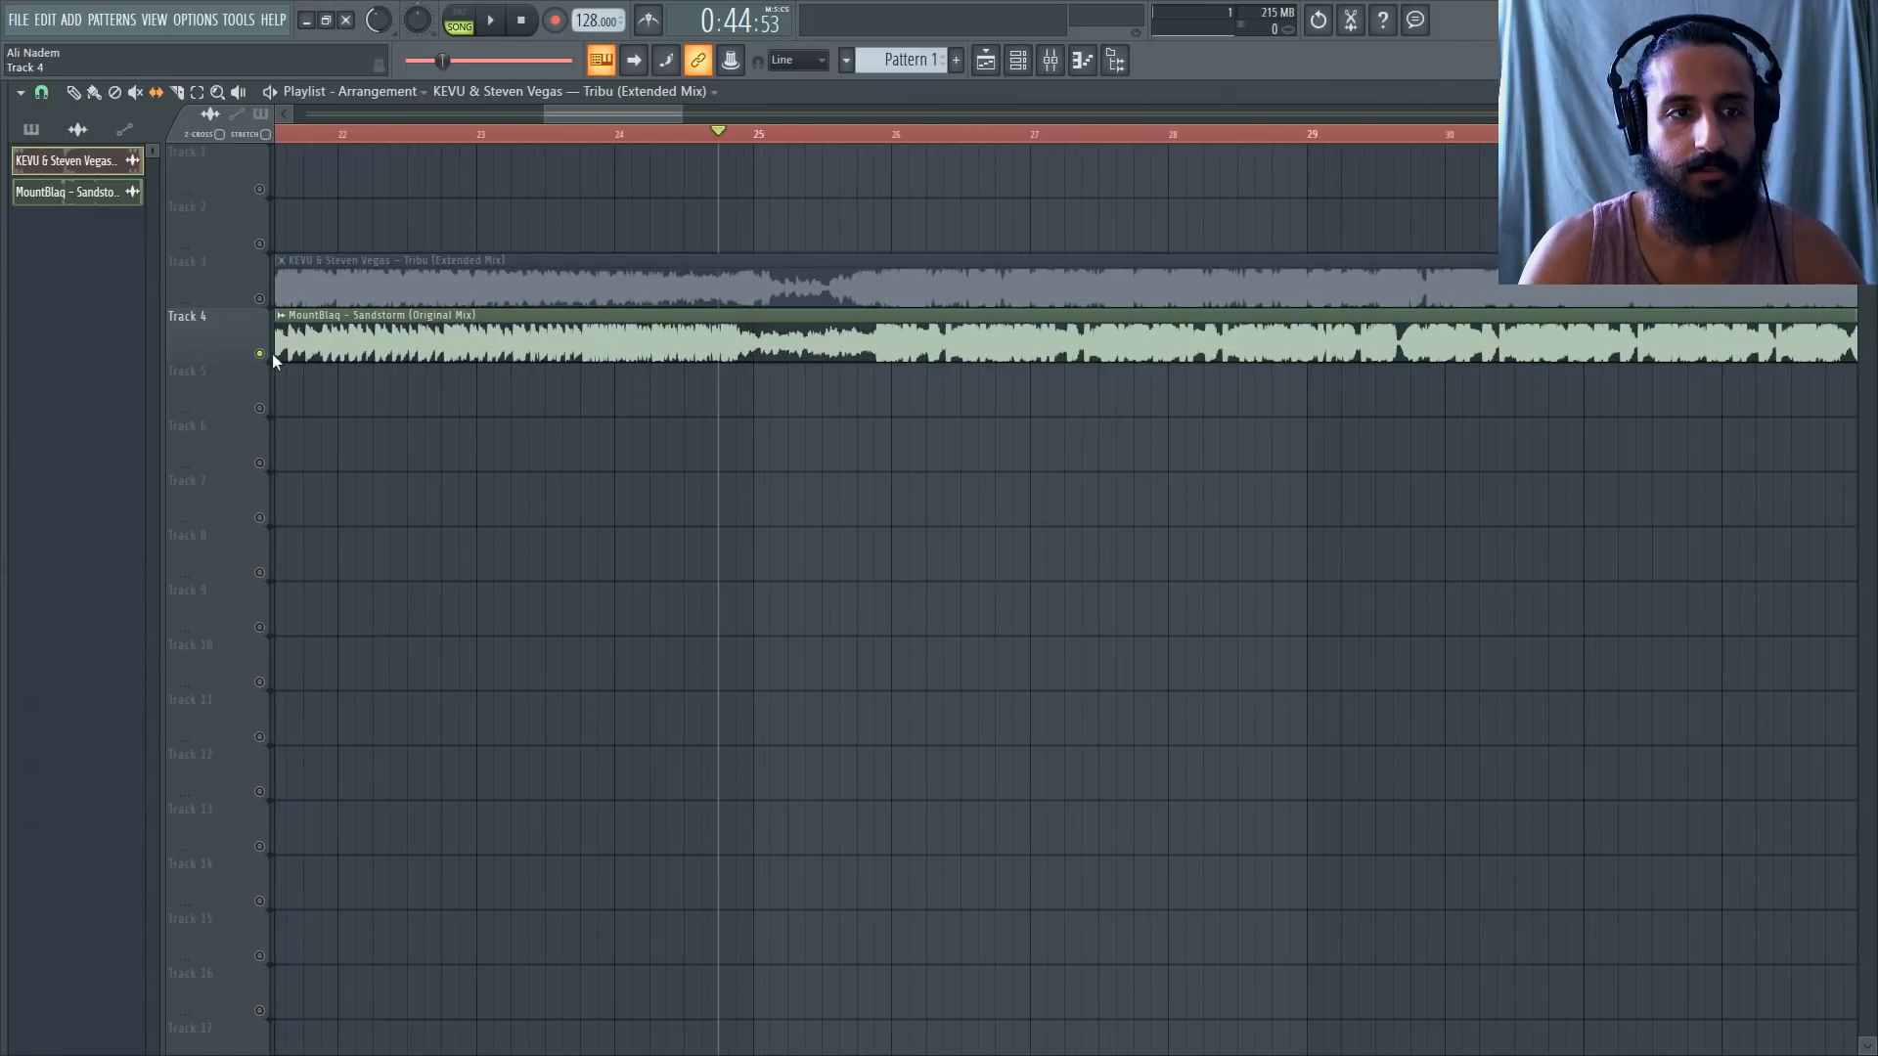
Solo the Tribu track and listen to its break and drop from just before bar 25 past bar 26.
right_click(259, 299)
key(space)
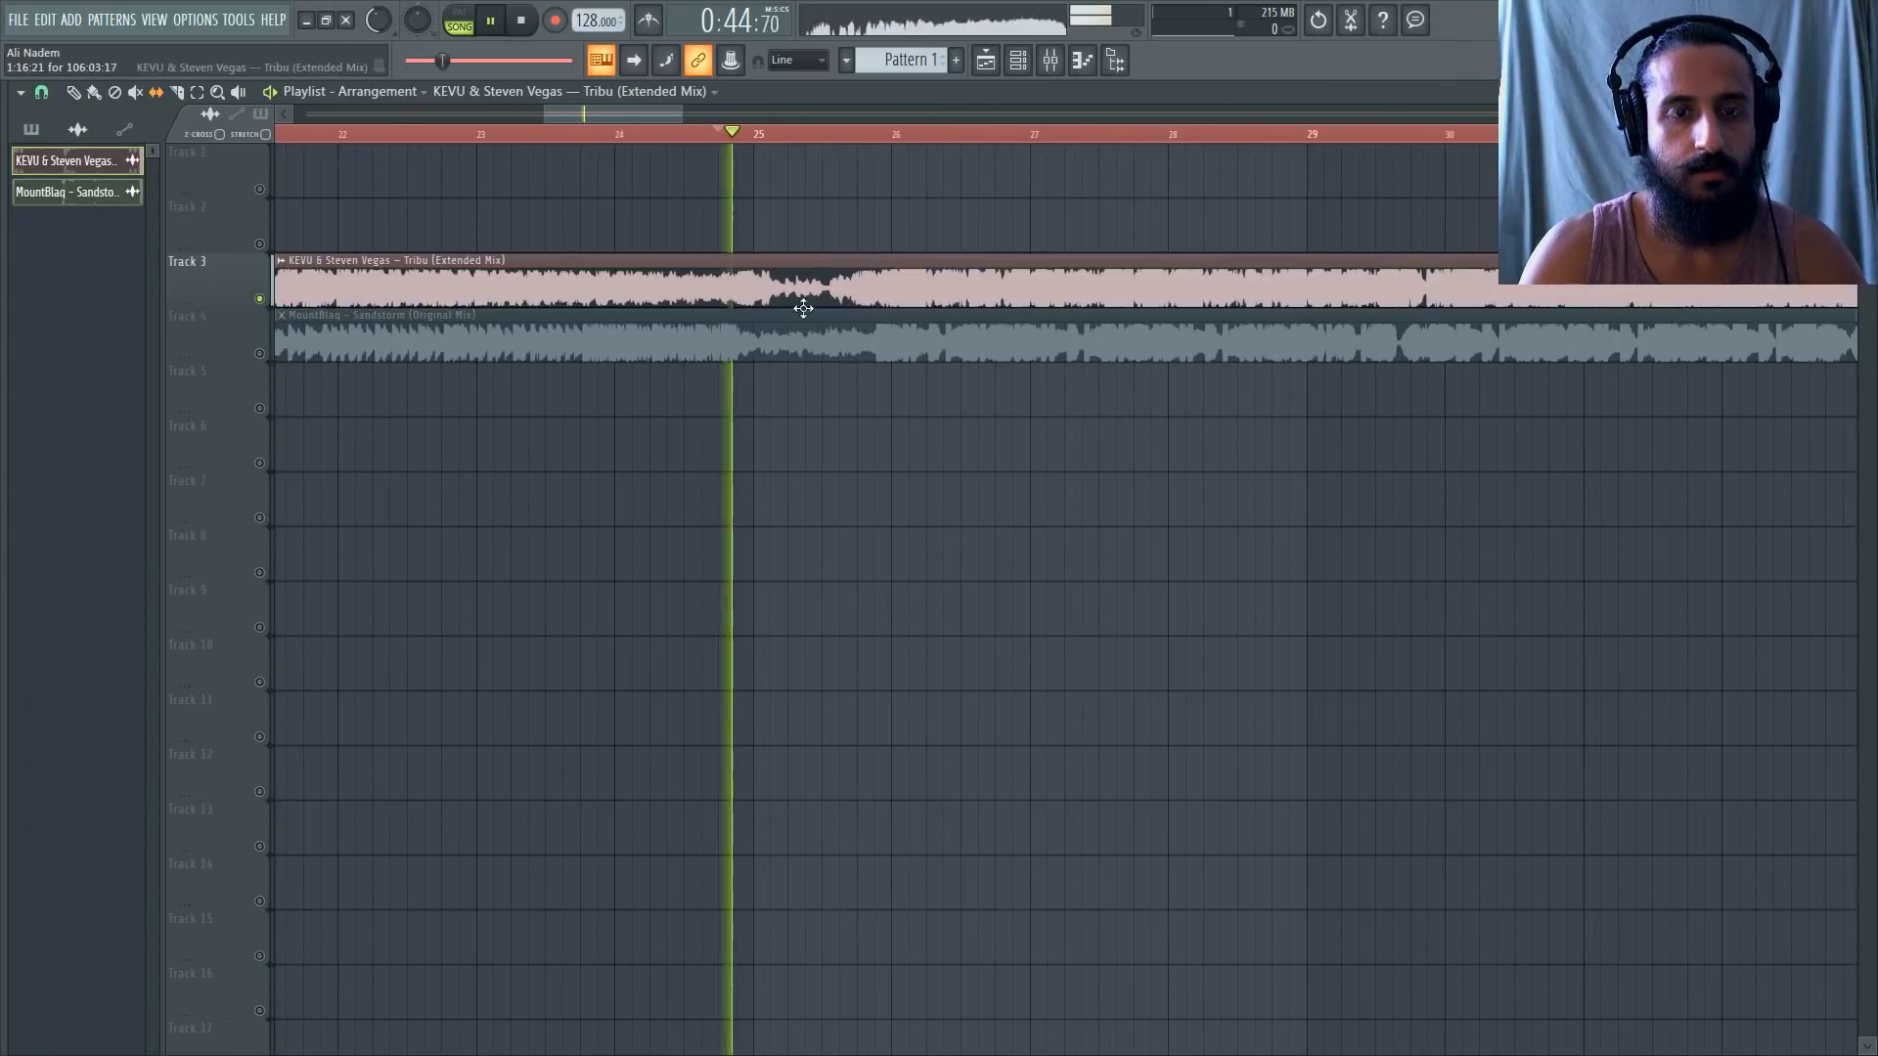
key(space)
key(space)
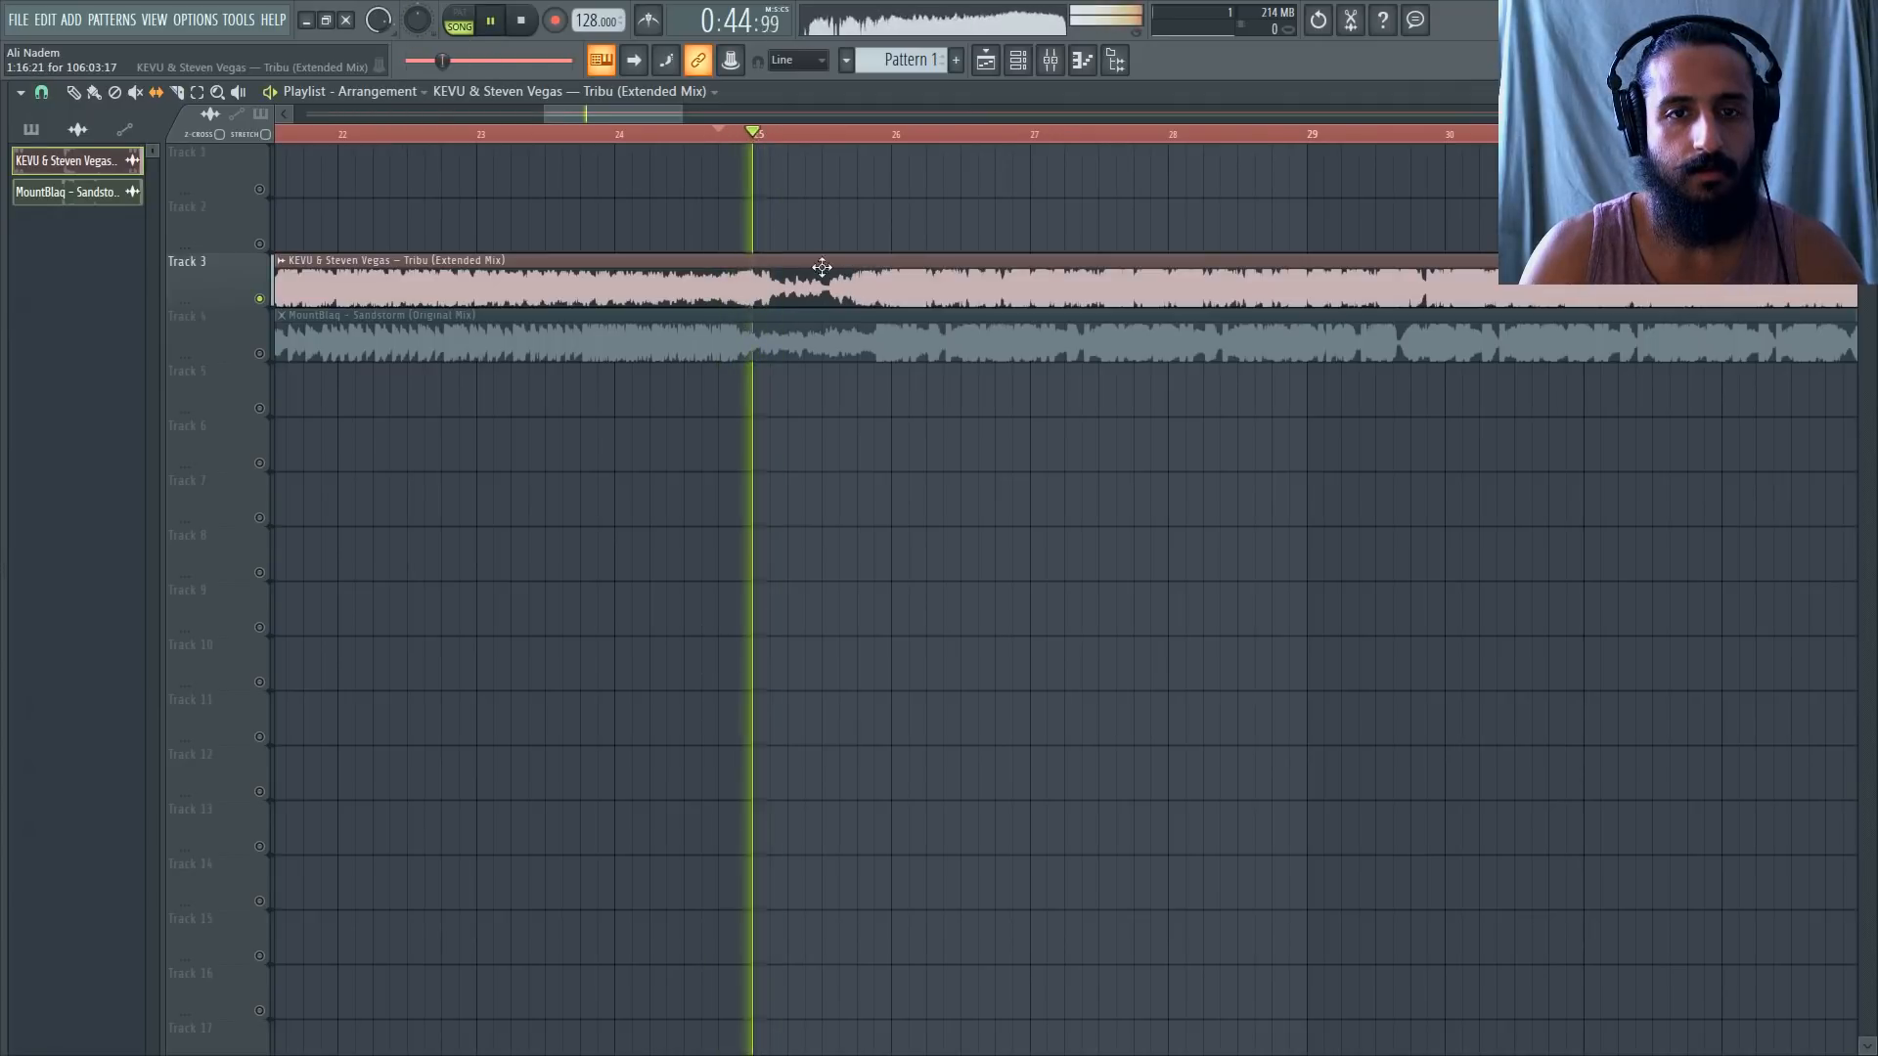
scroll(805, 294, up, 2)
scroll(1018, 261, up, 3)
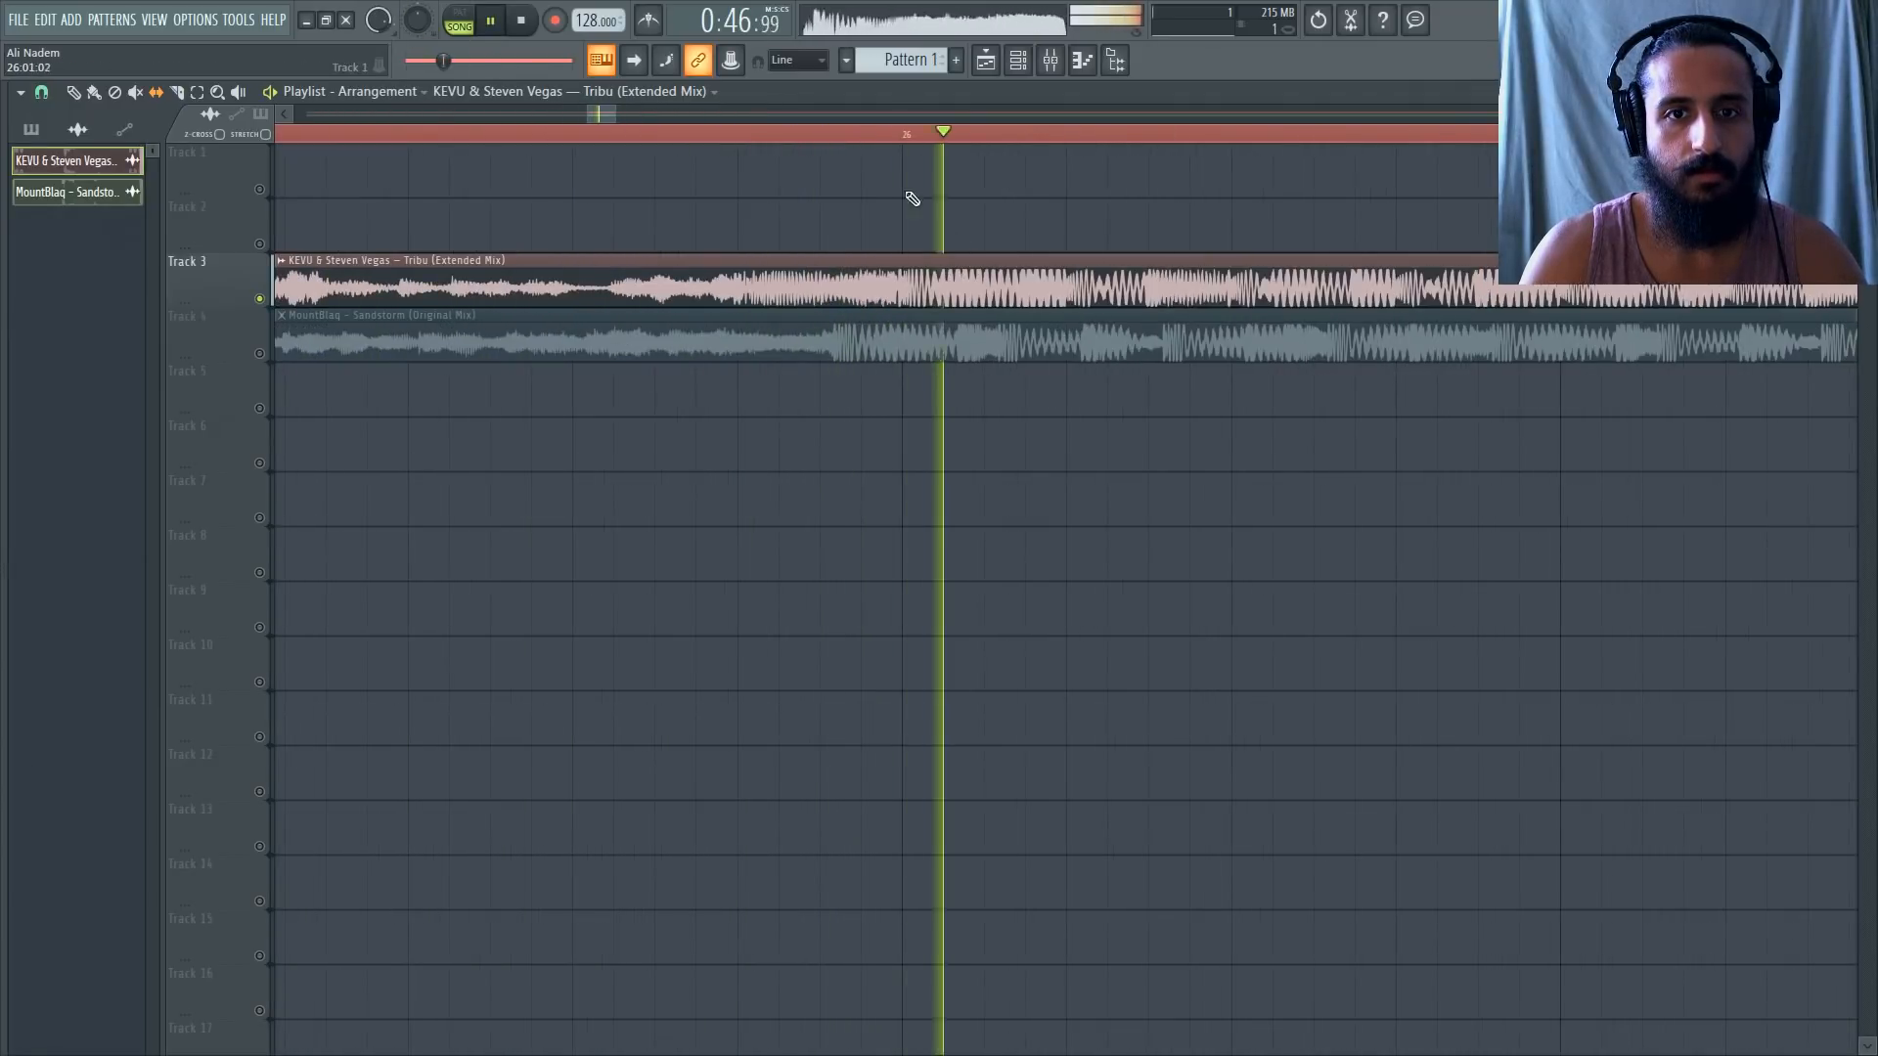
key(space)
scroll(943, 251, up, 3)
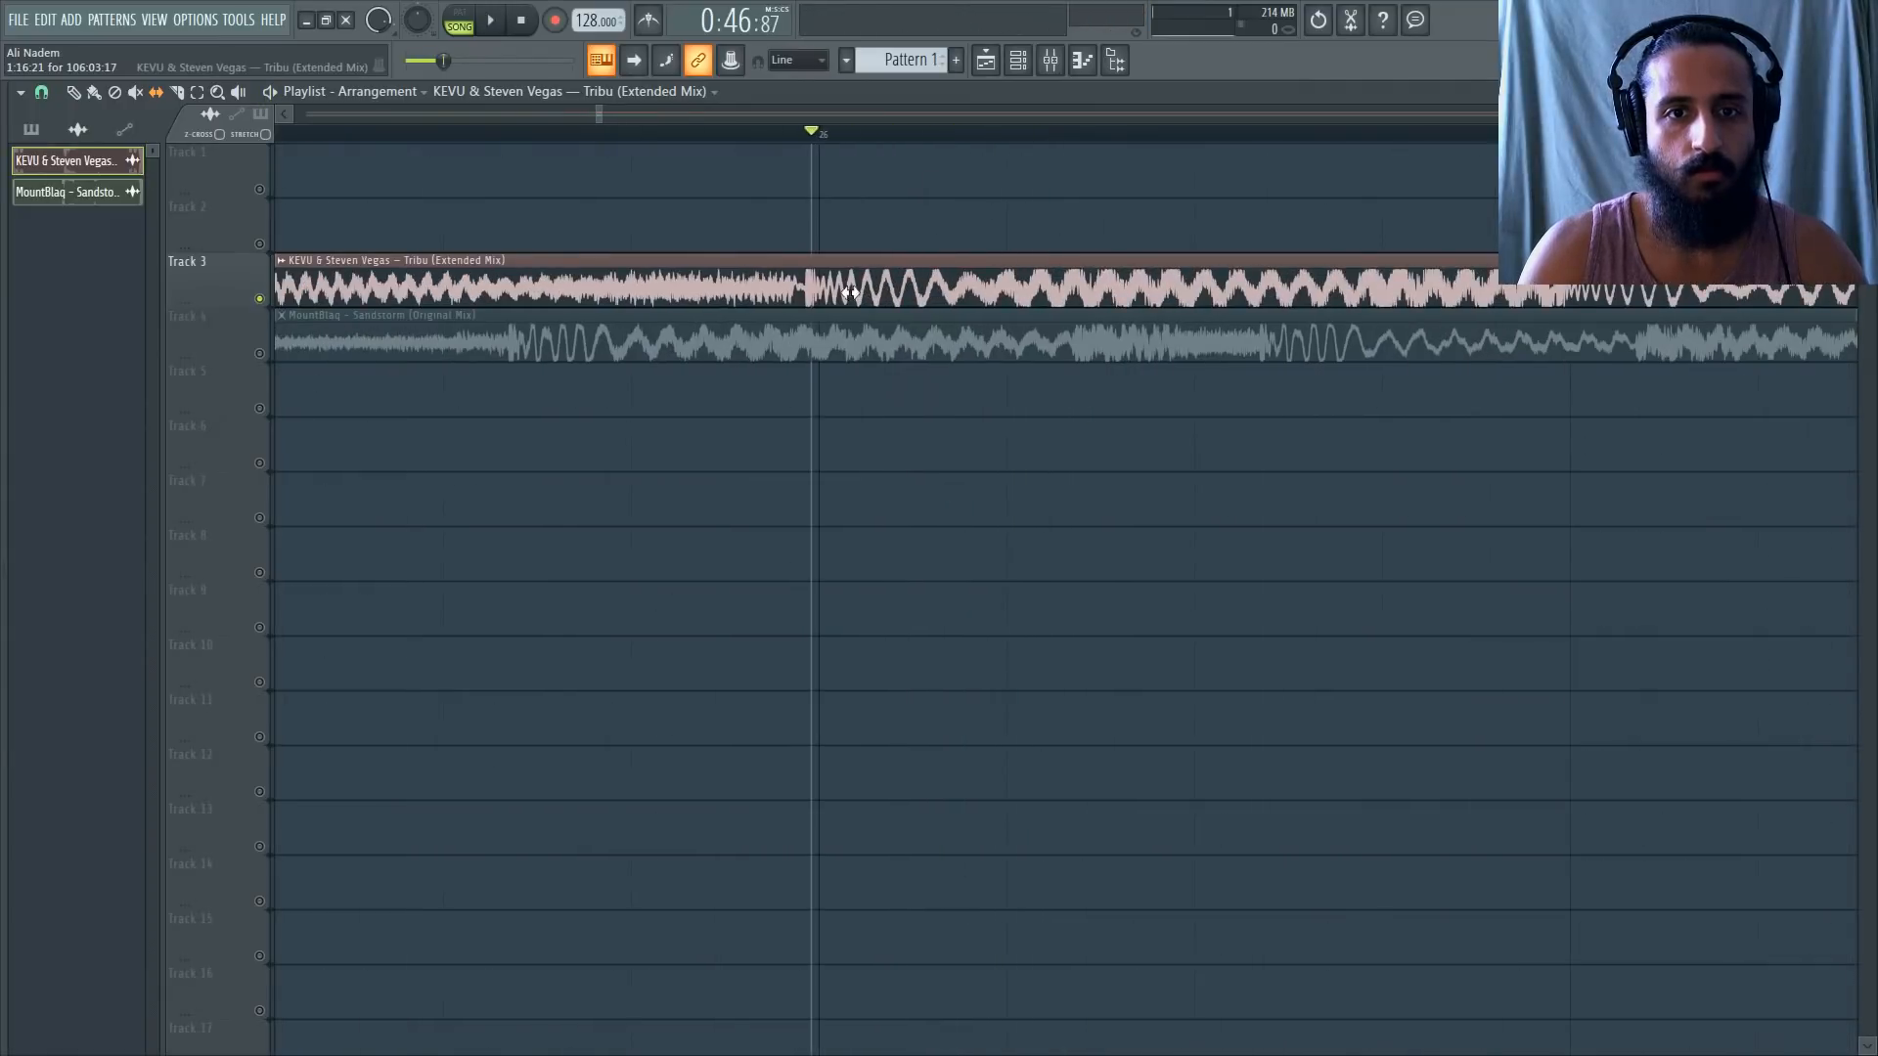
Slip the Tribu clip's audio to line its drop up with bar 26, undoing the large shift to an earlier position.
drag(818, 282, 699, 293)
scroll(822, 293, down, 4)
scroll(841, 293, up, 1)
key(ctrl+z)
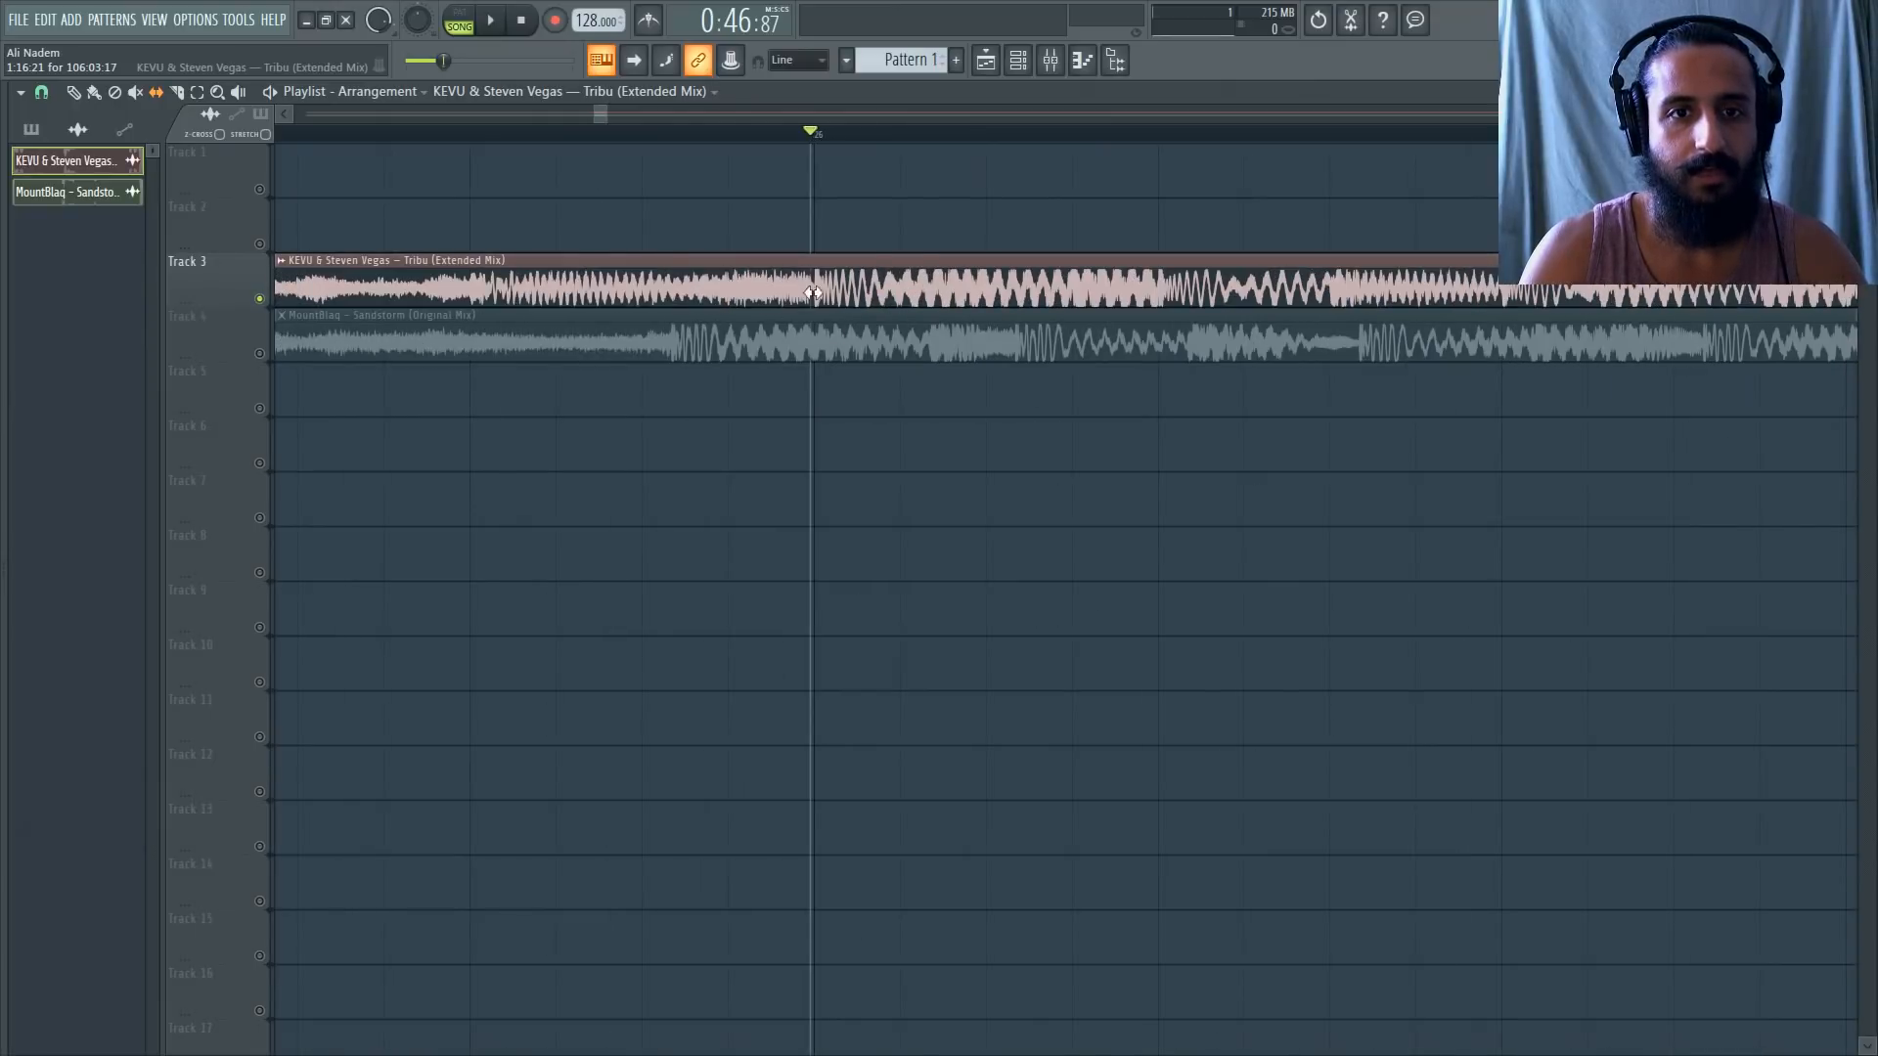
scroll(800, 319, down, 1)
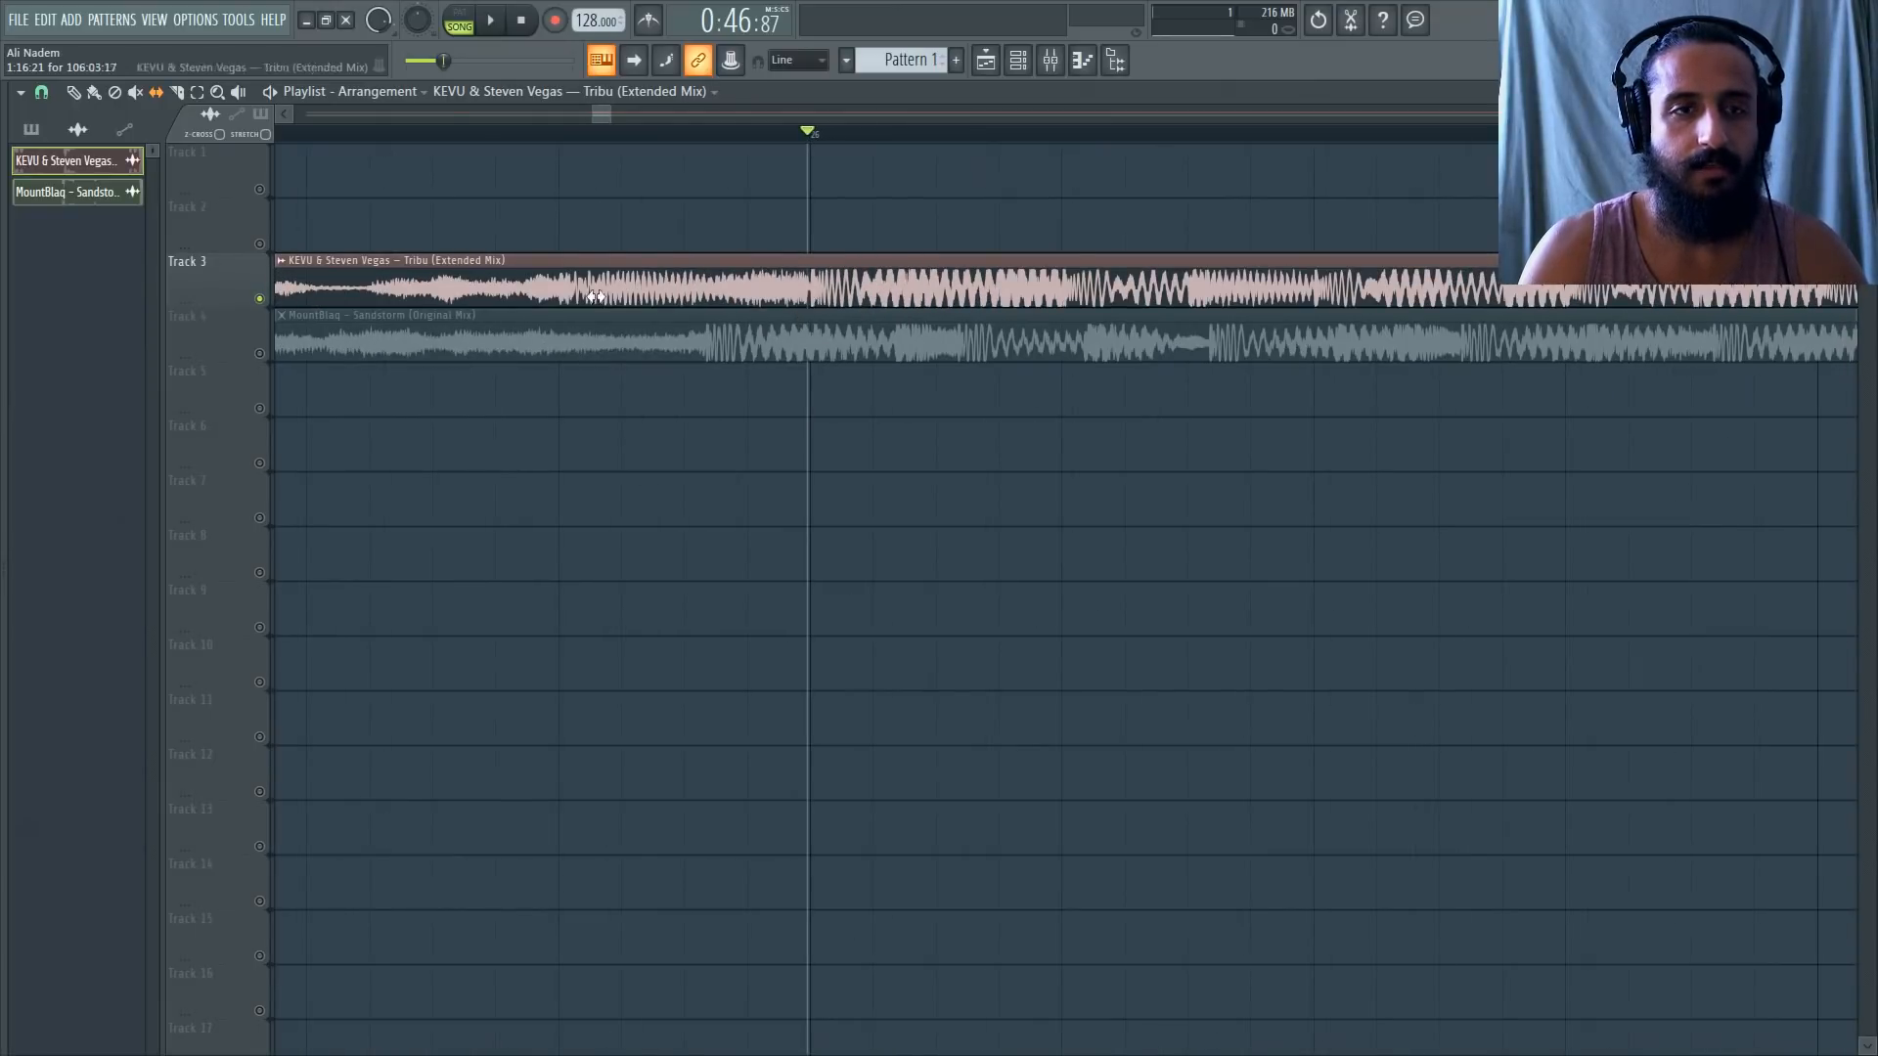
Slip the Sandstorm clip's audio so its drop lines up with Tribu's drop, and audition the Sandstorm track alone.
drag(810, 342, 913, 342)
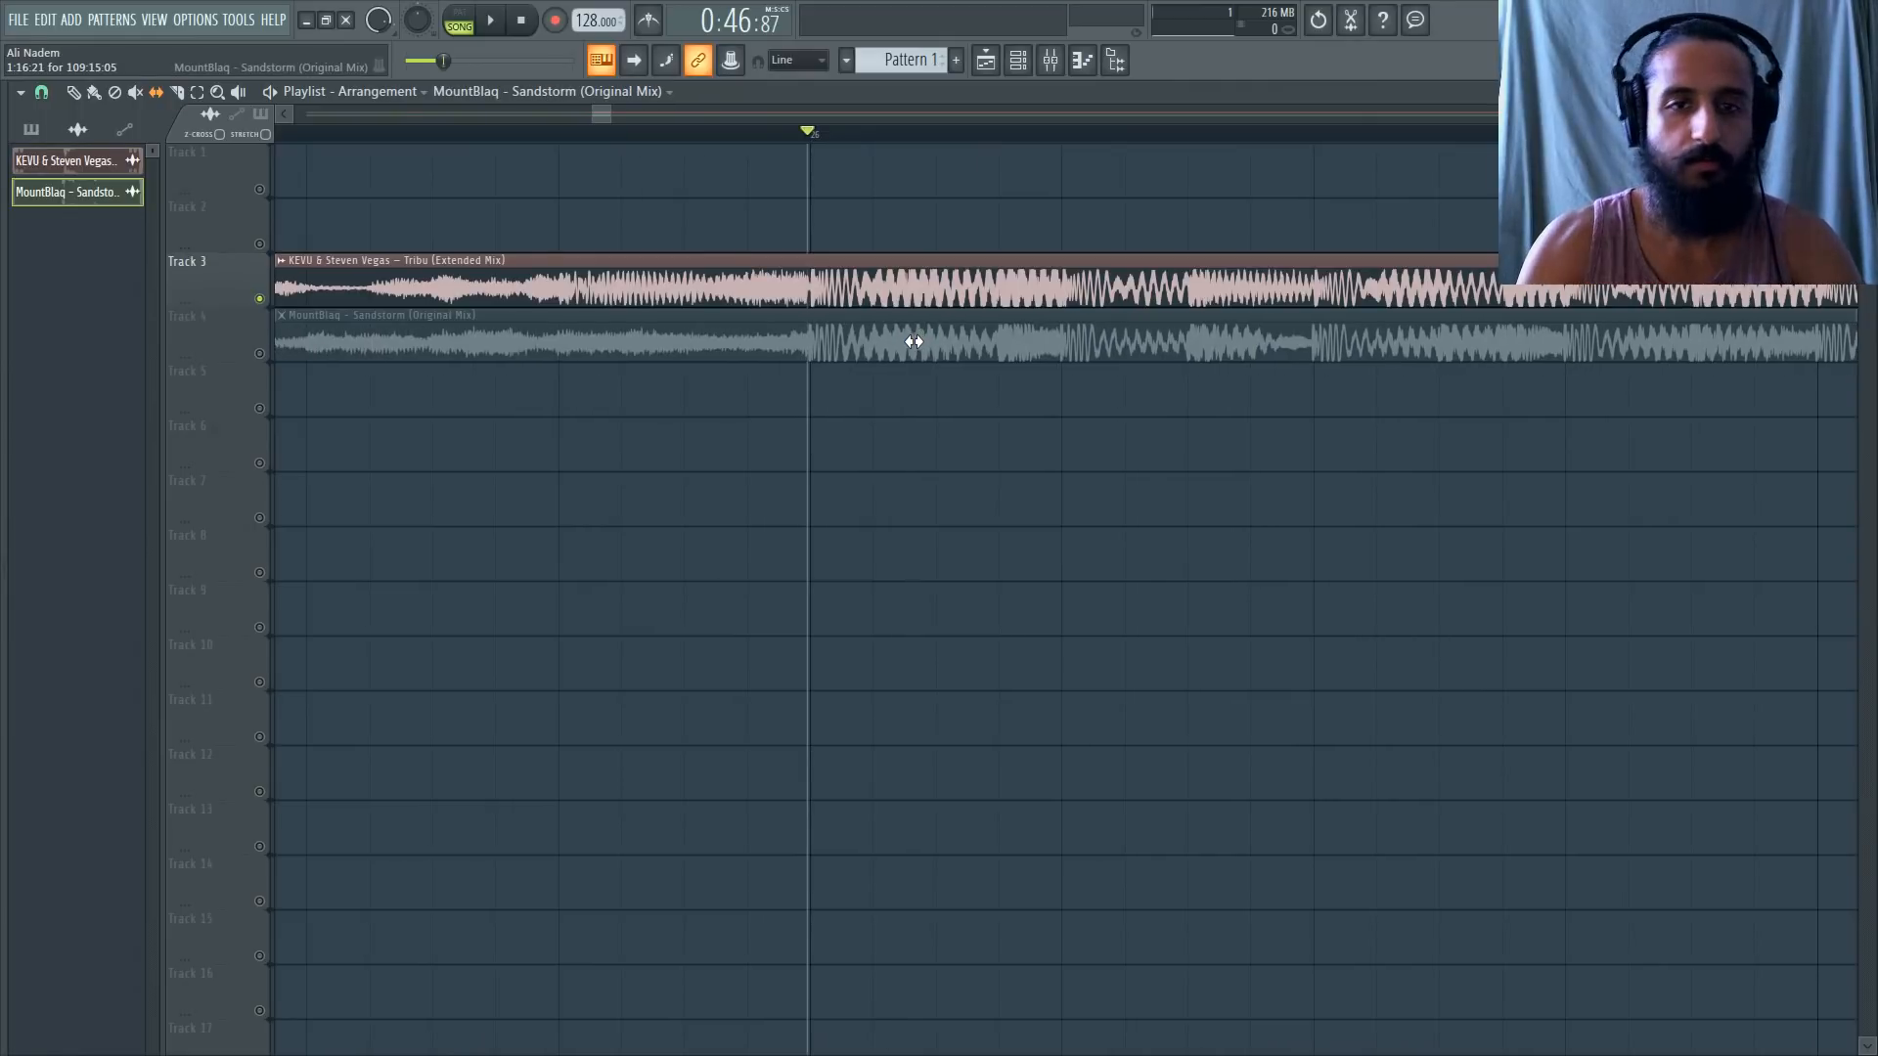
scroll(698, 380, down, 3)
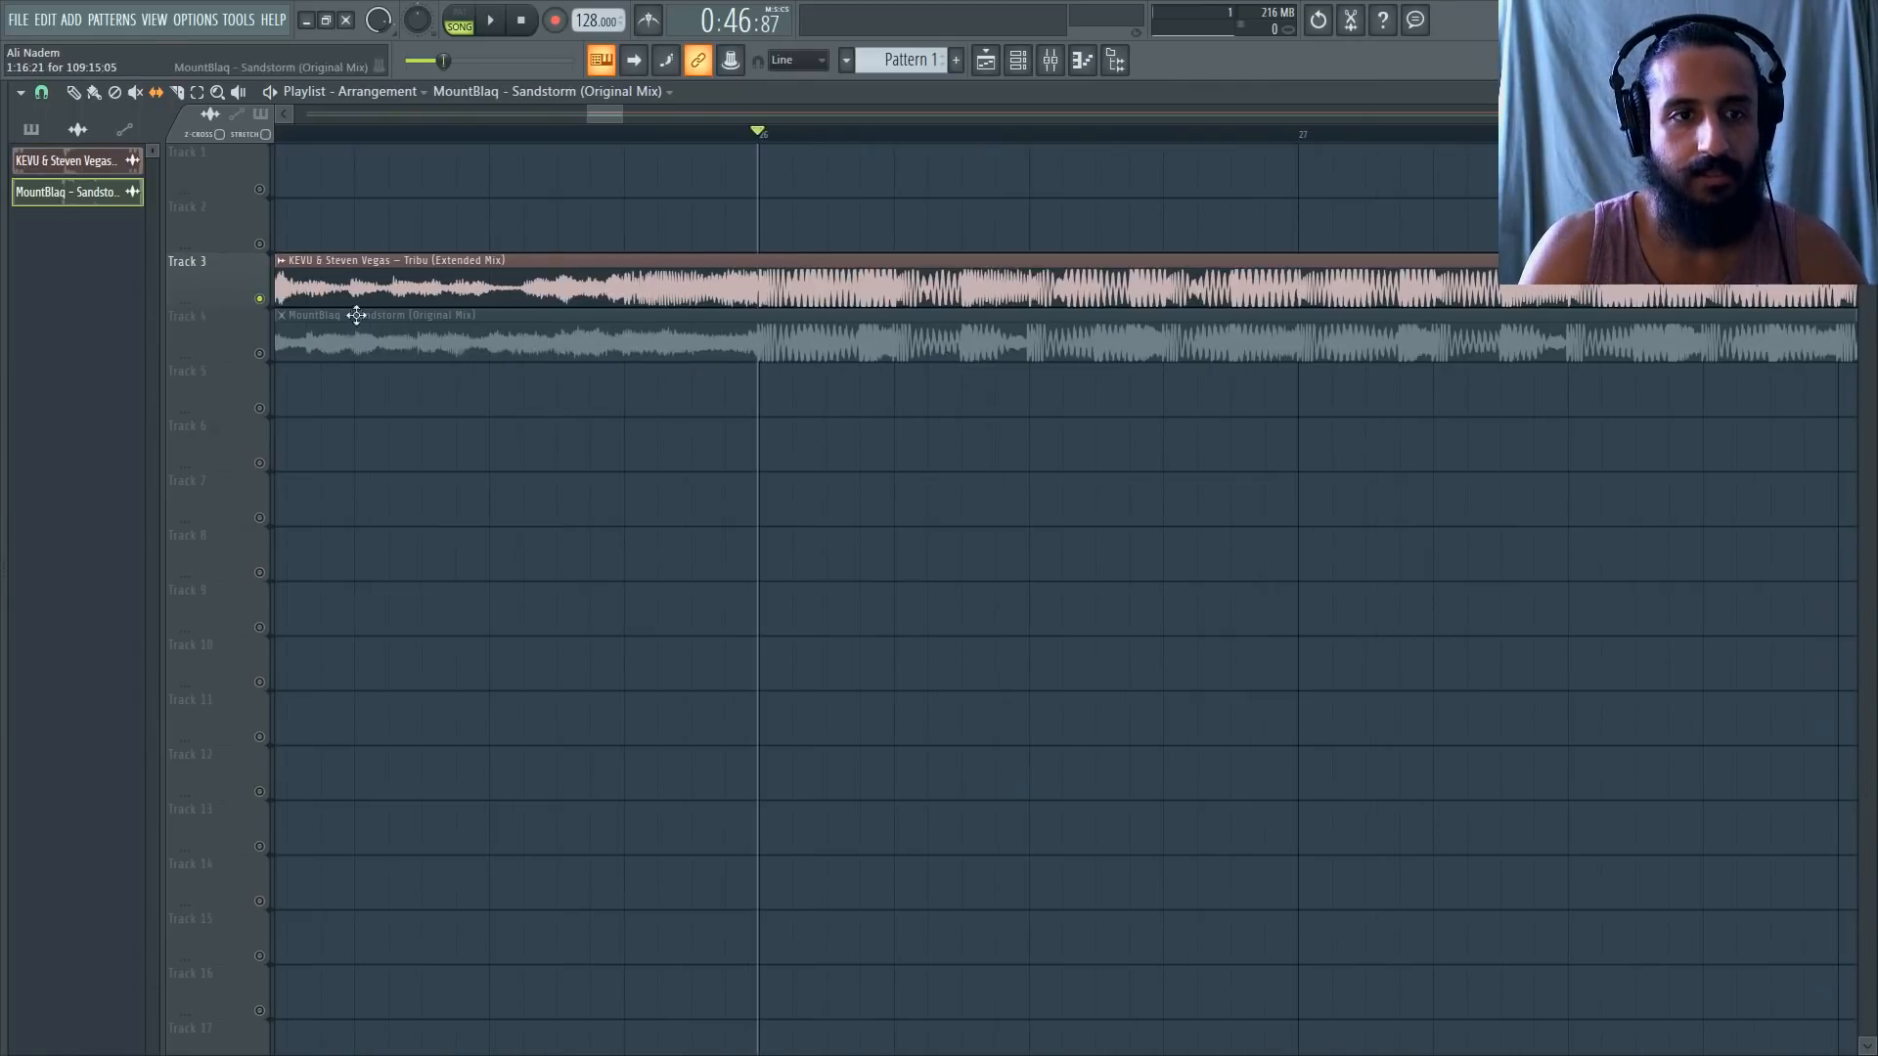
click(259, 354)
click(260, 299)
key(space)
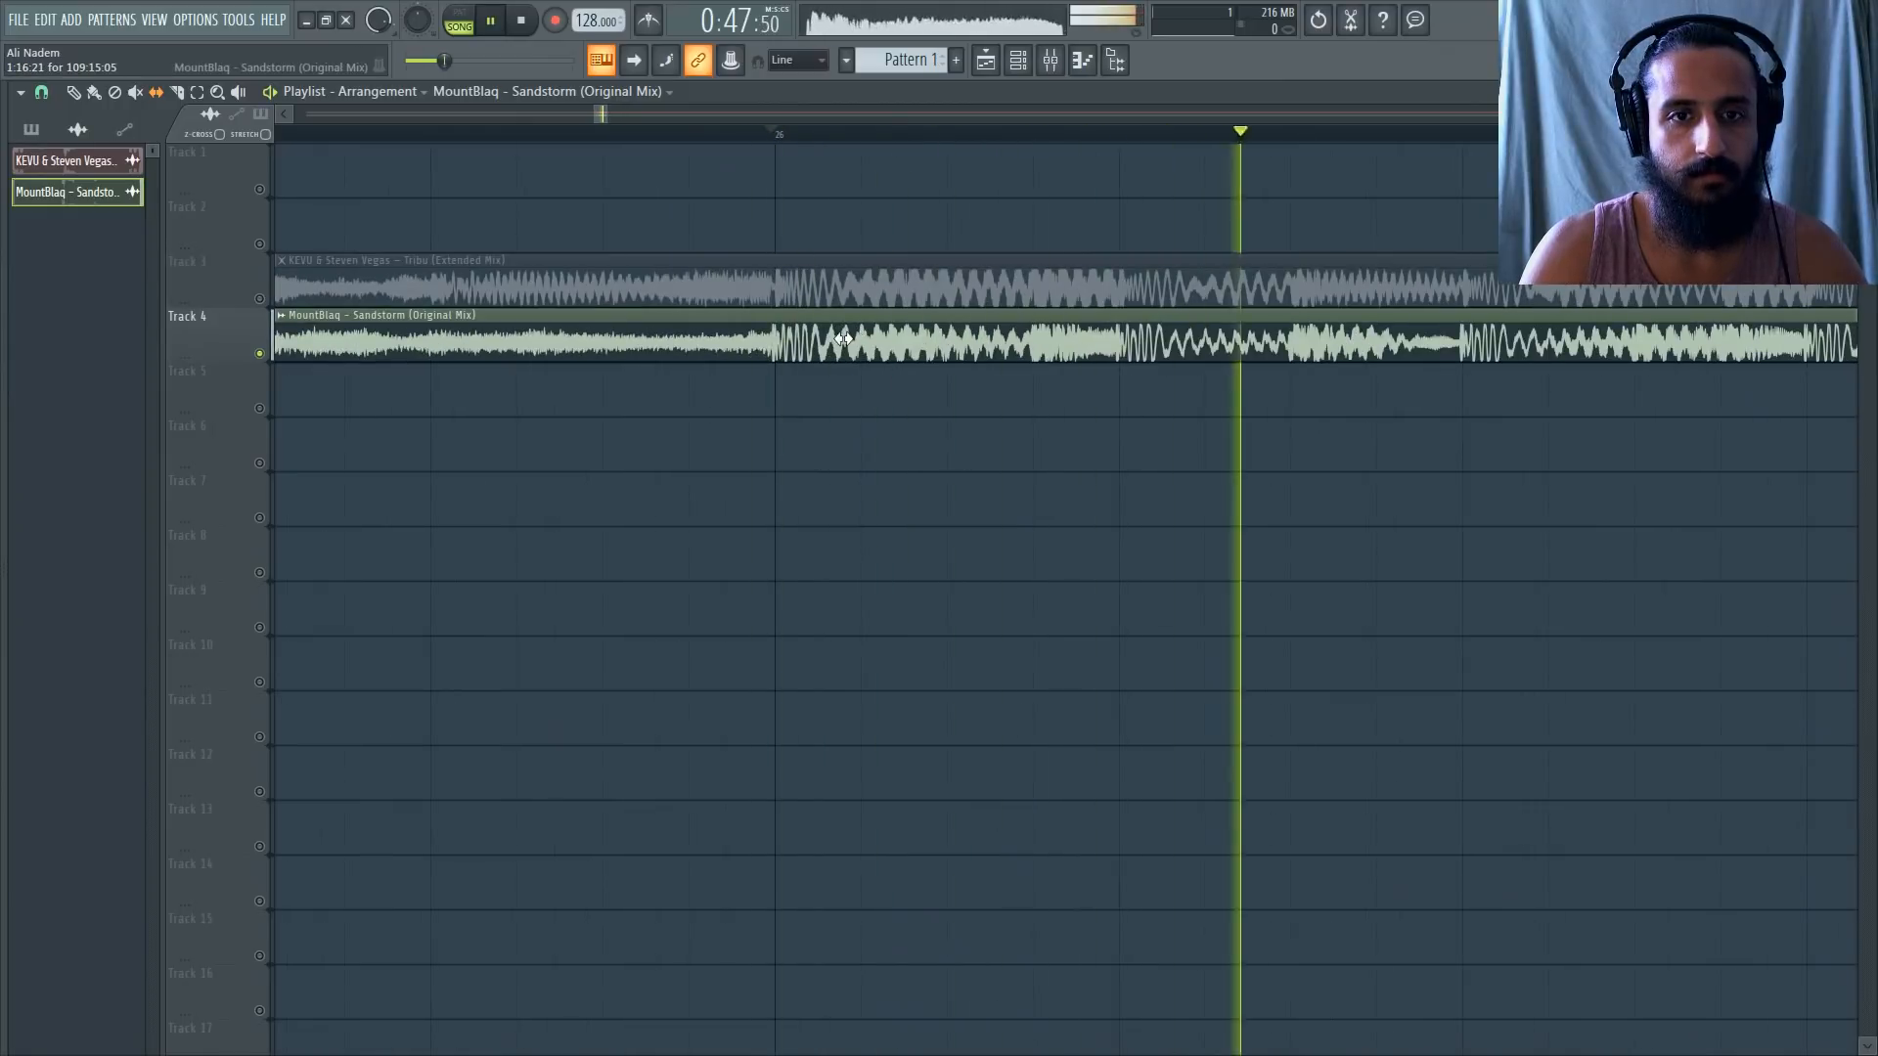
scroll(847, 339, up, 2)
key(space)
Nudge the Sandstorm clip's audio slightly earlier so its drop starts at bar 26, and set the playlist snap to Line.
scroll(789, 360, up, 2)
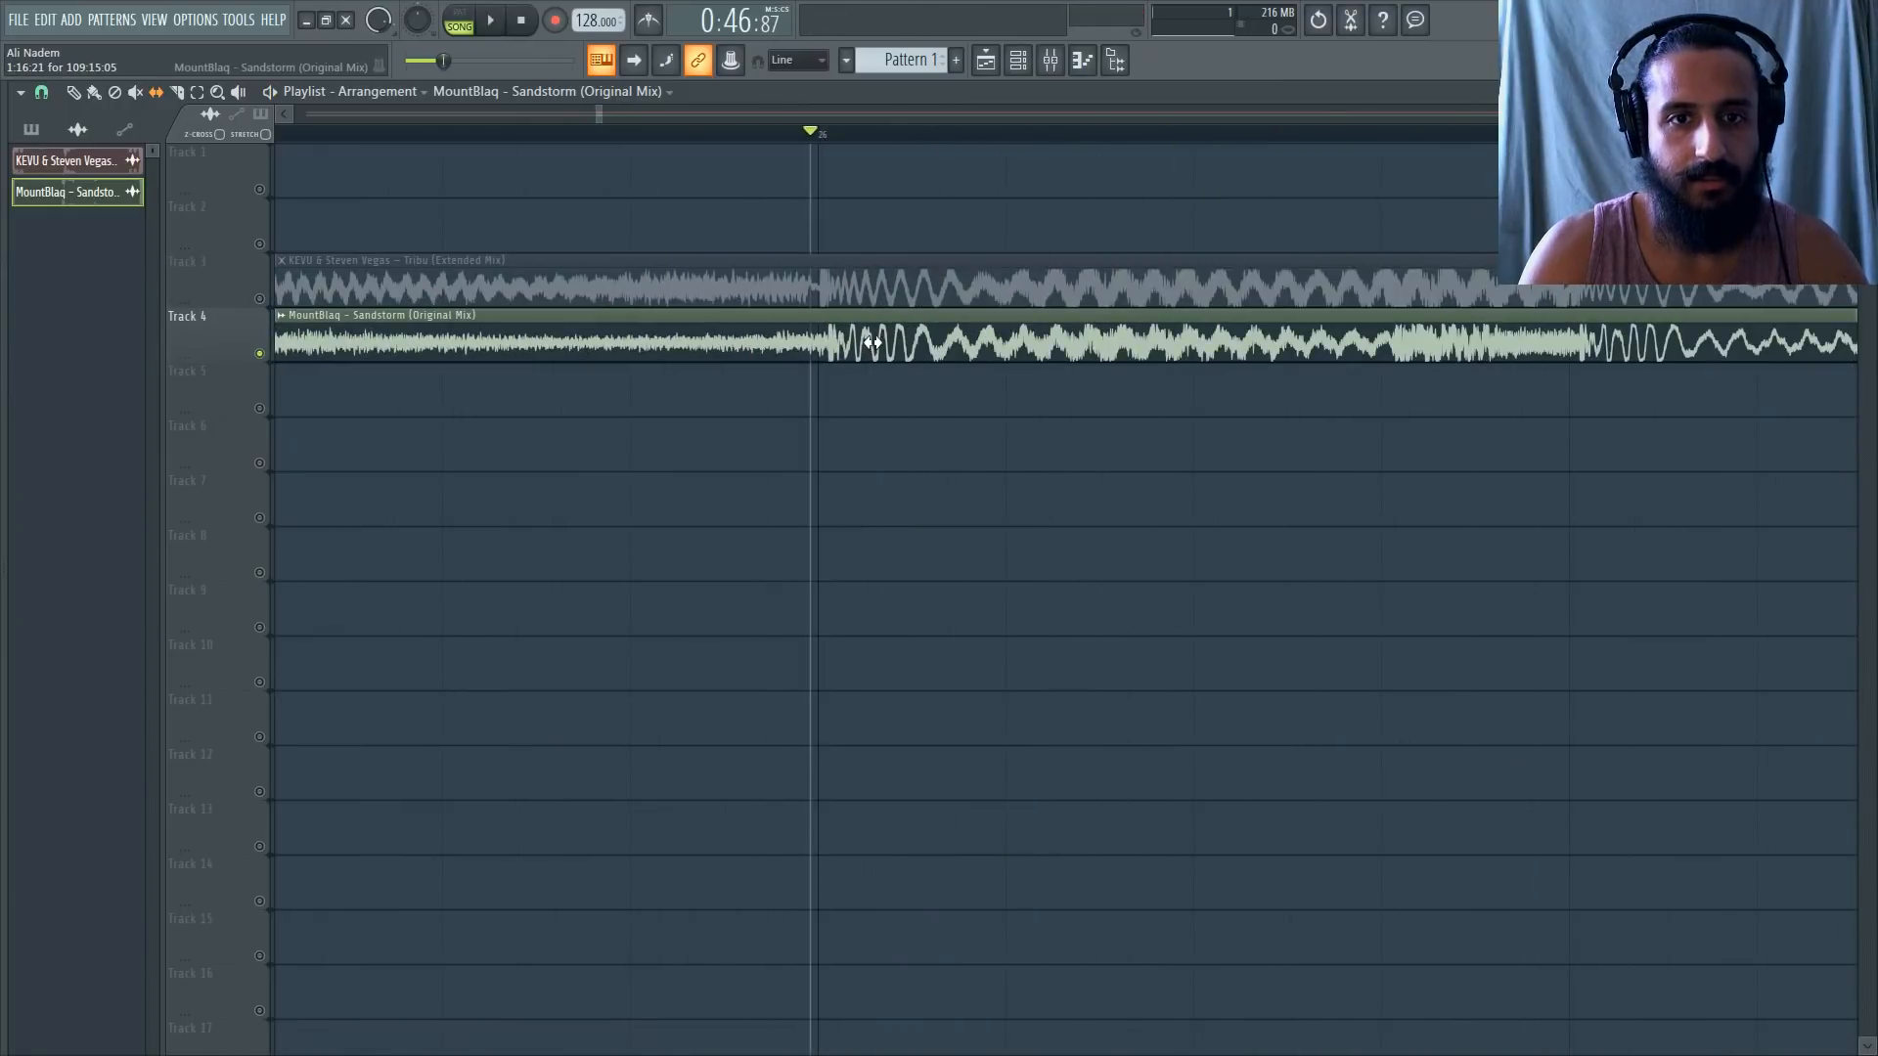
drag(873, 342, 865, 339)
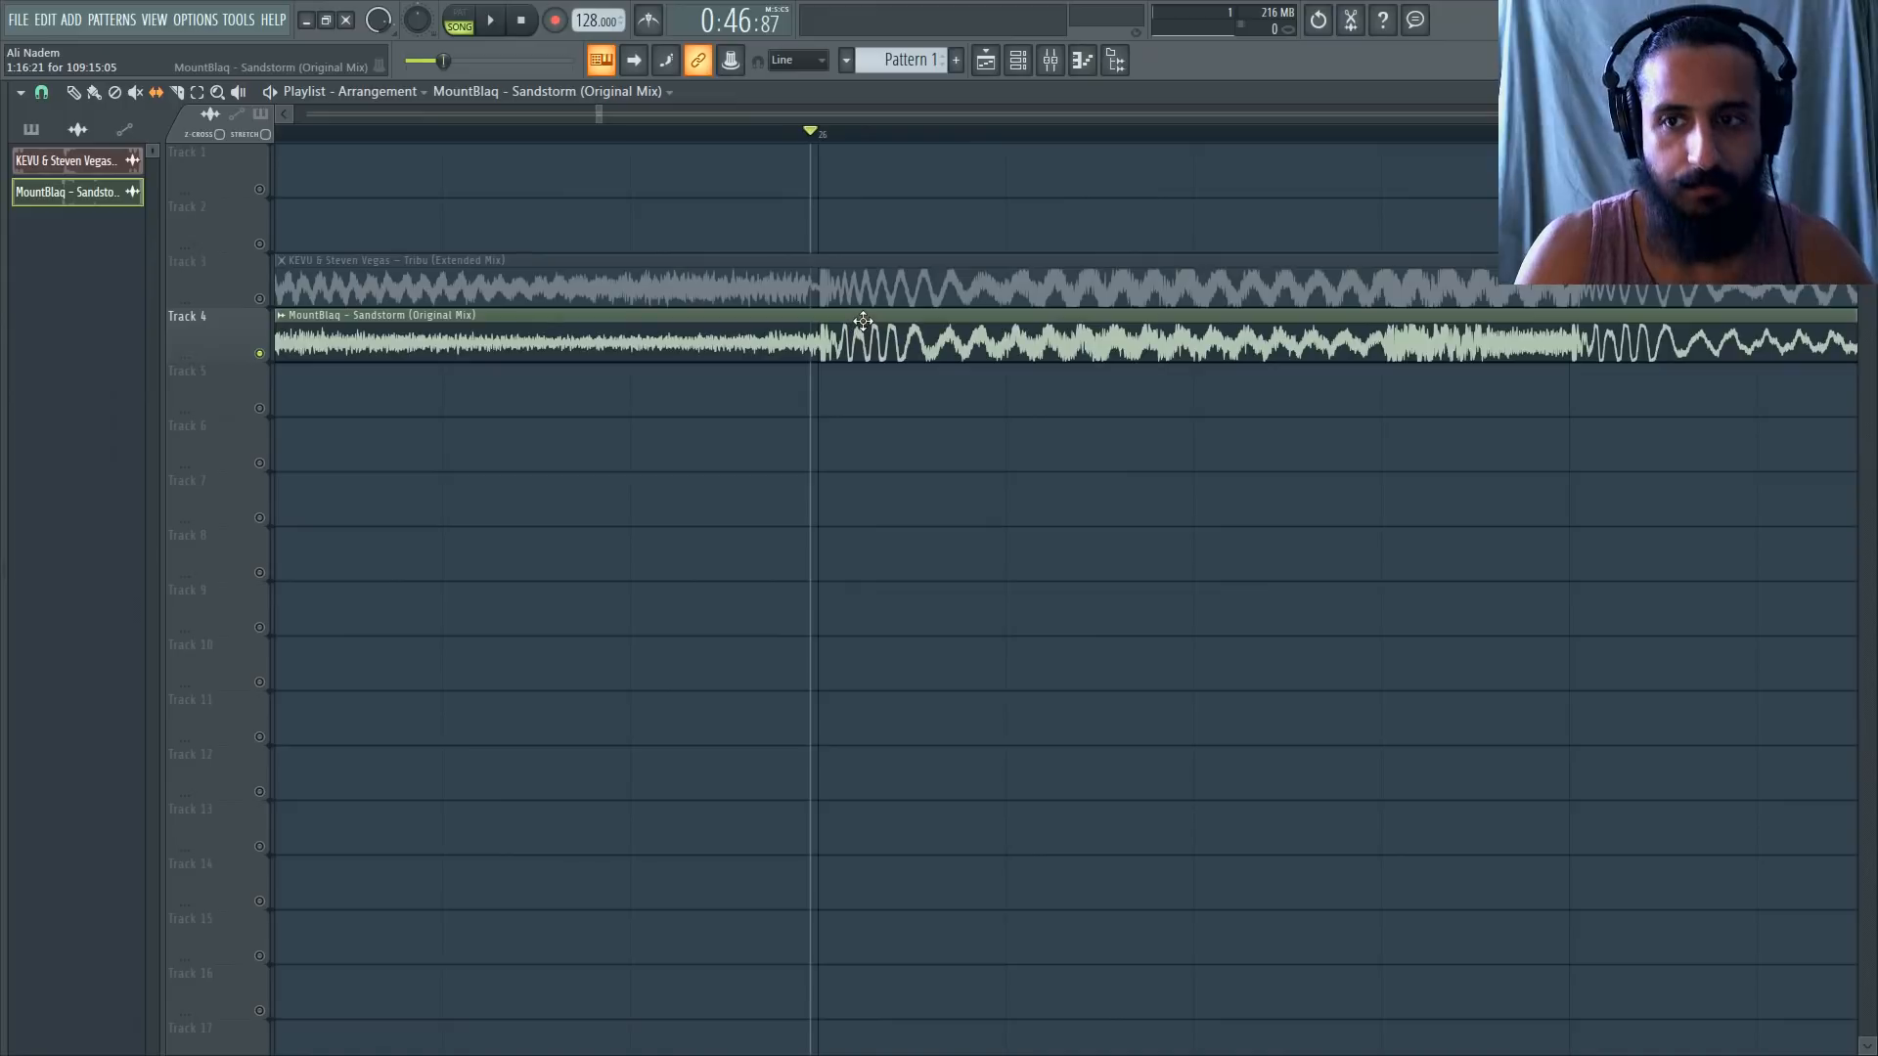
scroll(979, 360, down, 3)
scroll(942, 353, down, 8)
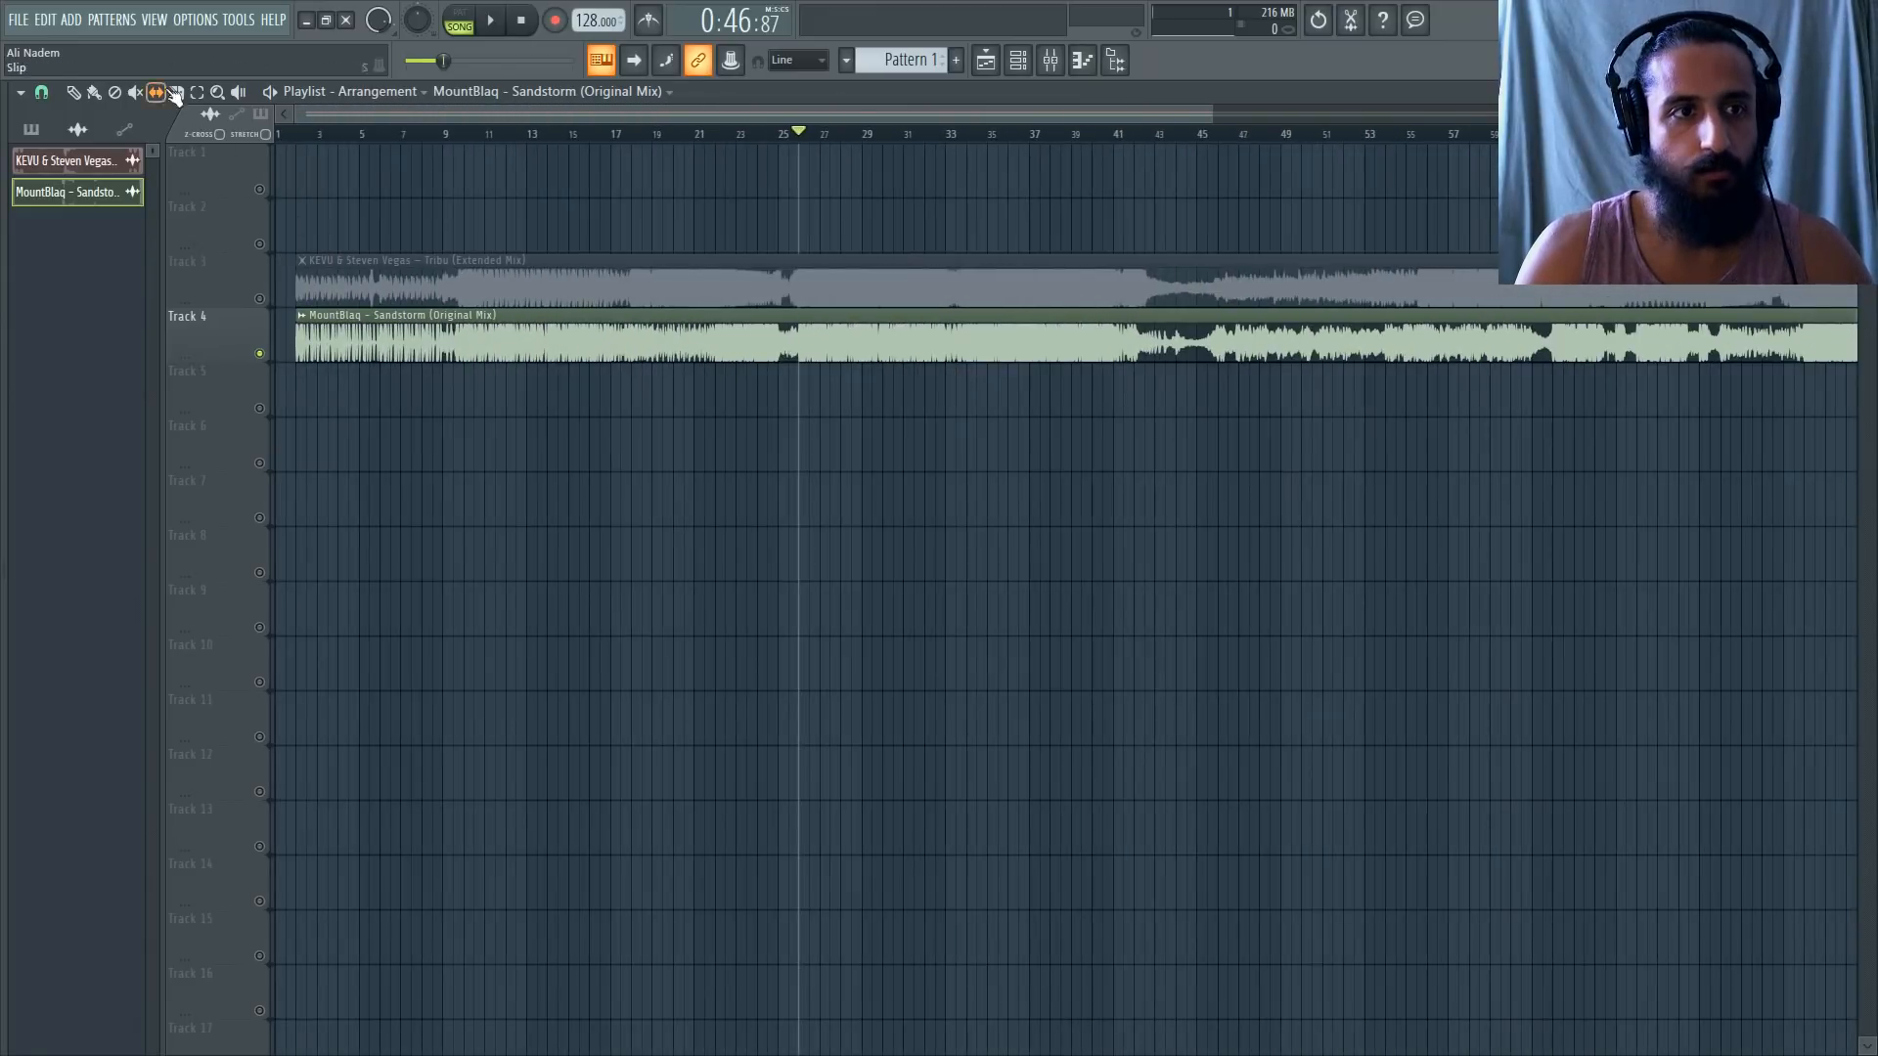
click(41, 91)
click(51, 131)
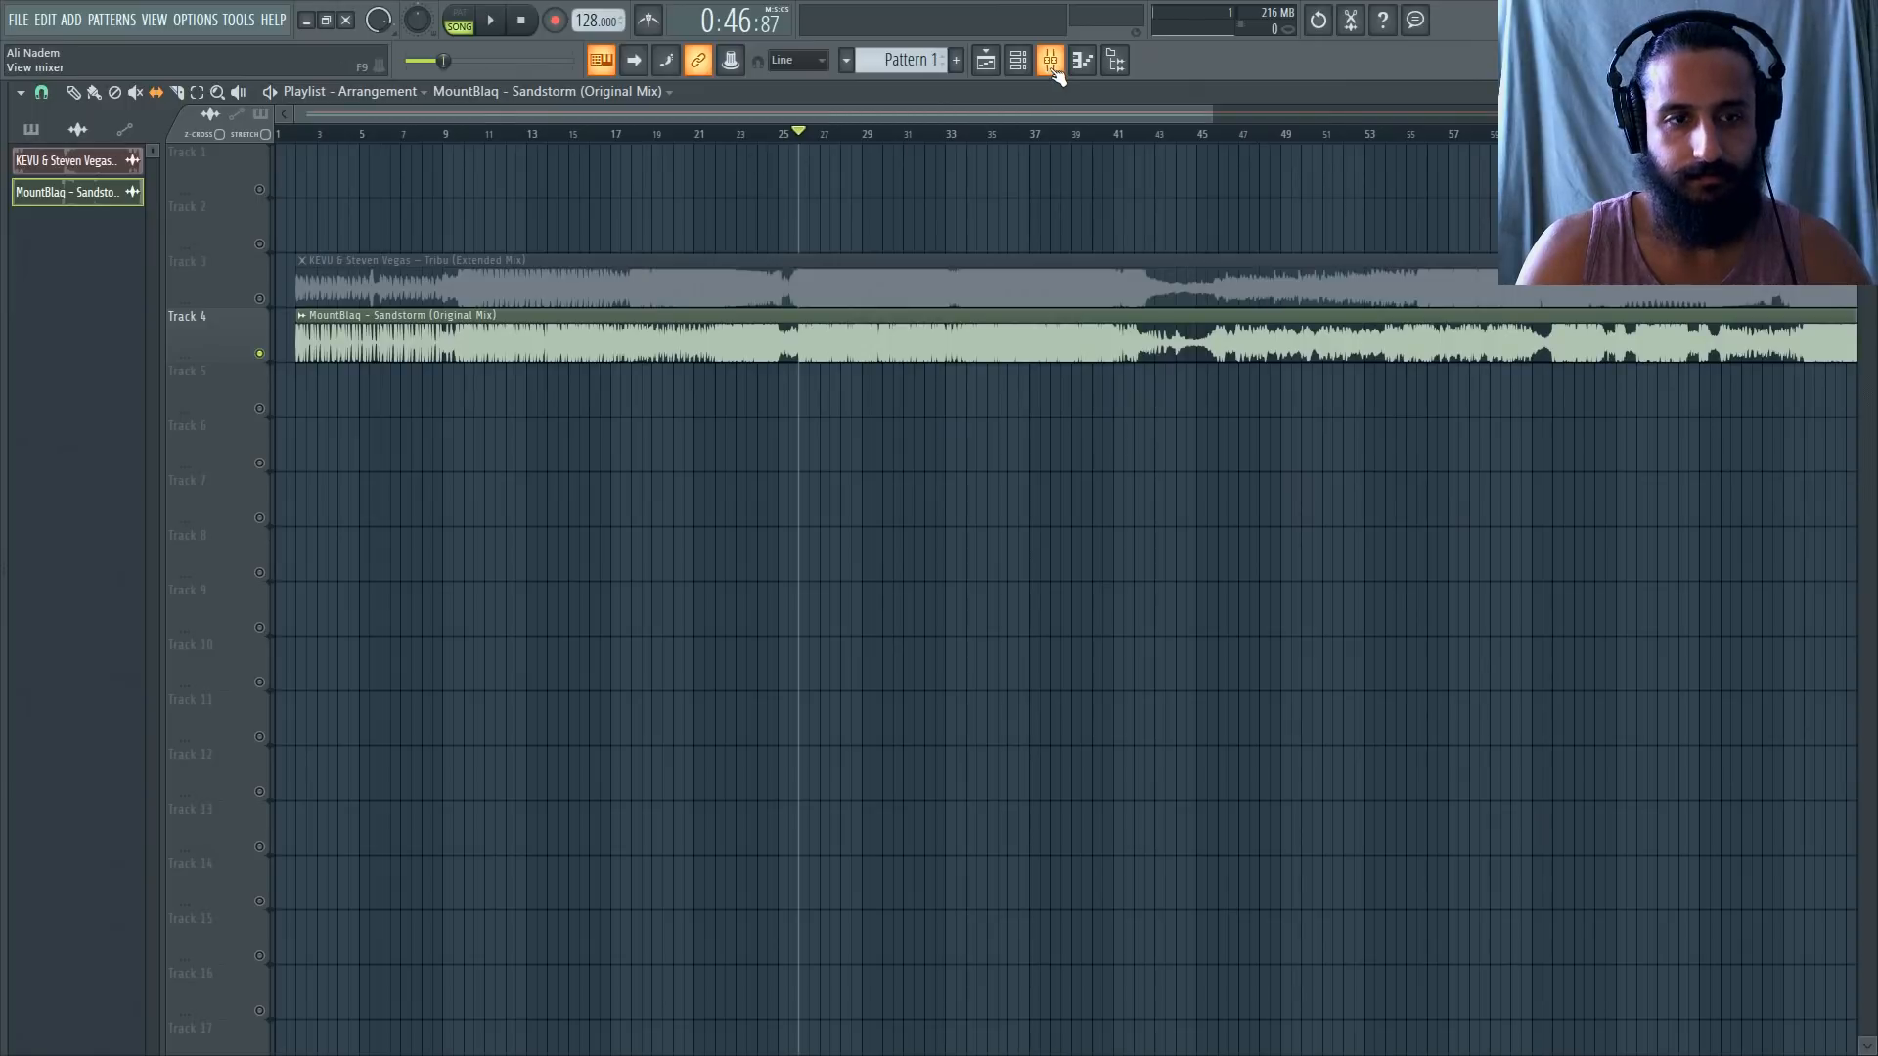
Load the L3 UltraMaximizer Stereo limiter into slot 10 of the Master mixer track and close its plugin window.
click(1052, 64)
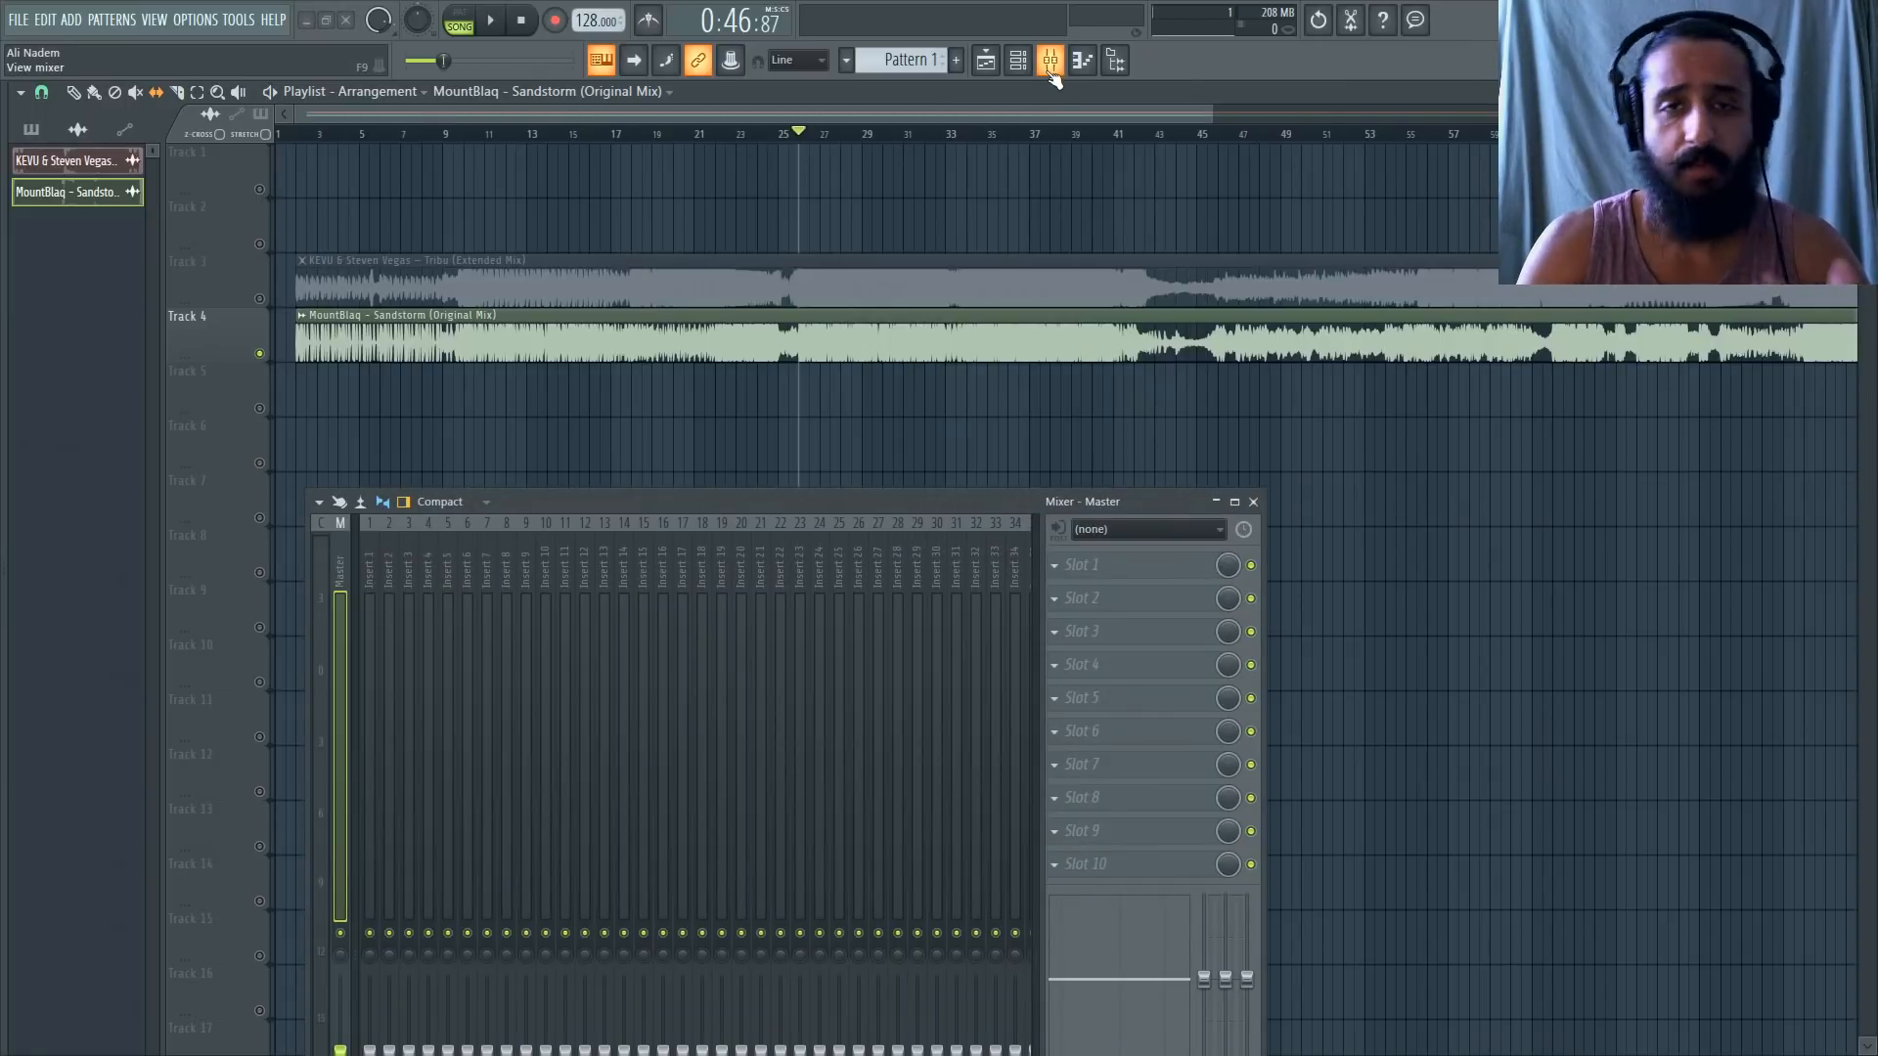
click(1058, 864)
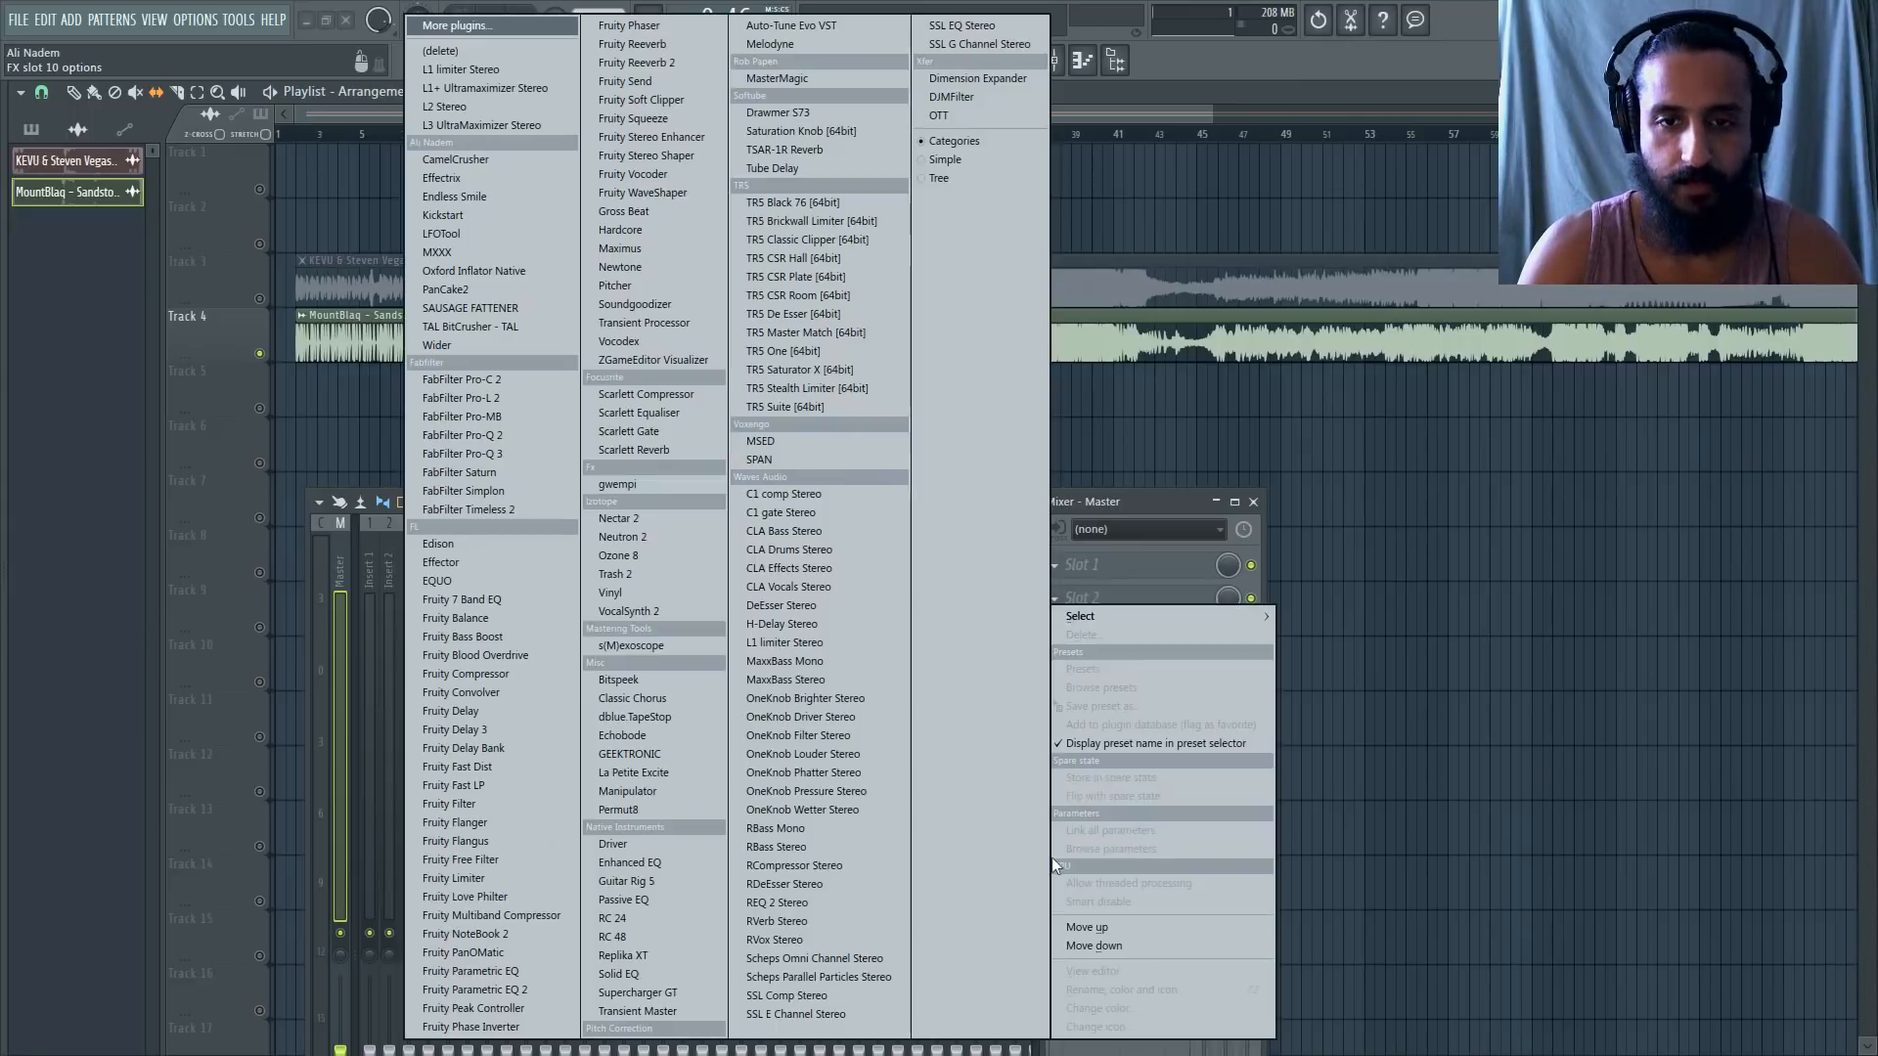
click(497, 124)
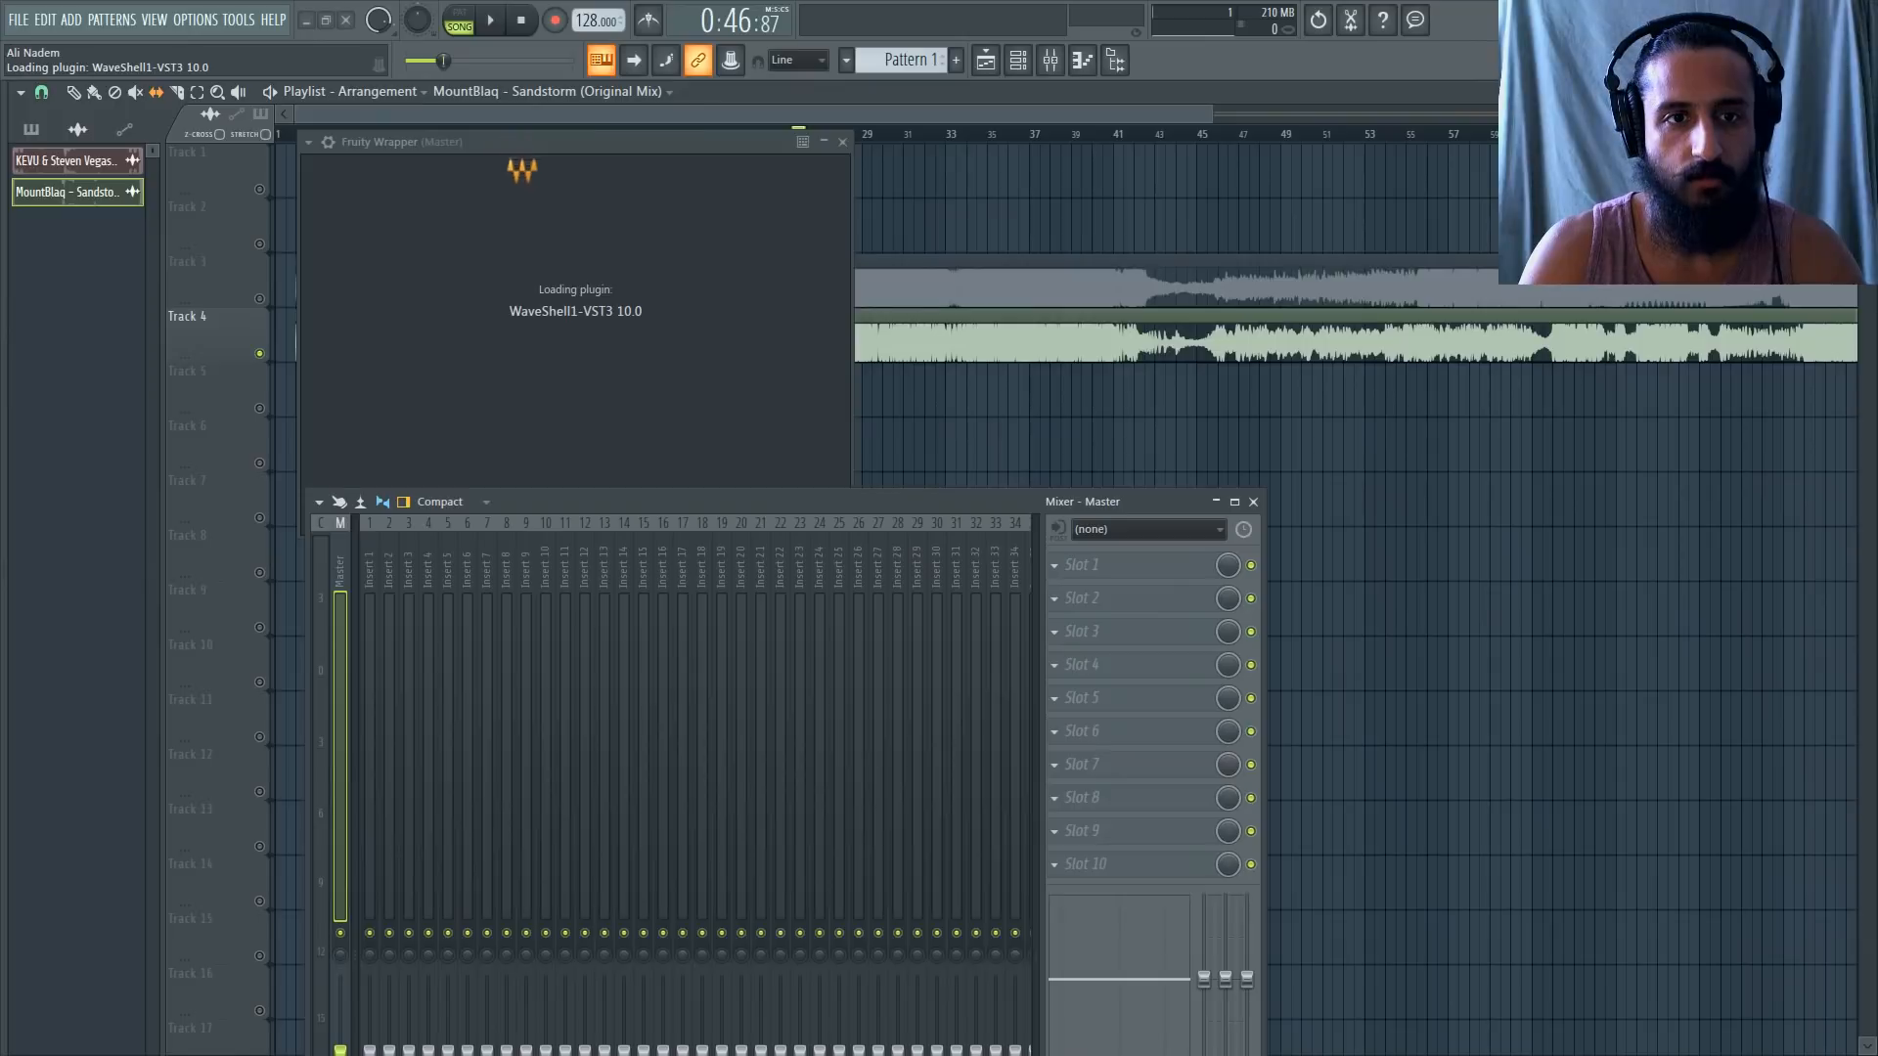
drag(434, 148, 1435, 428)
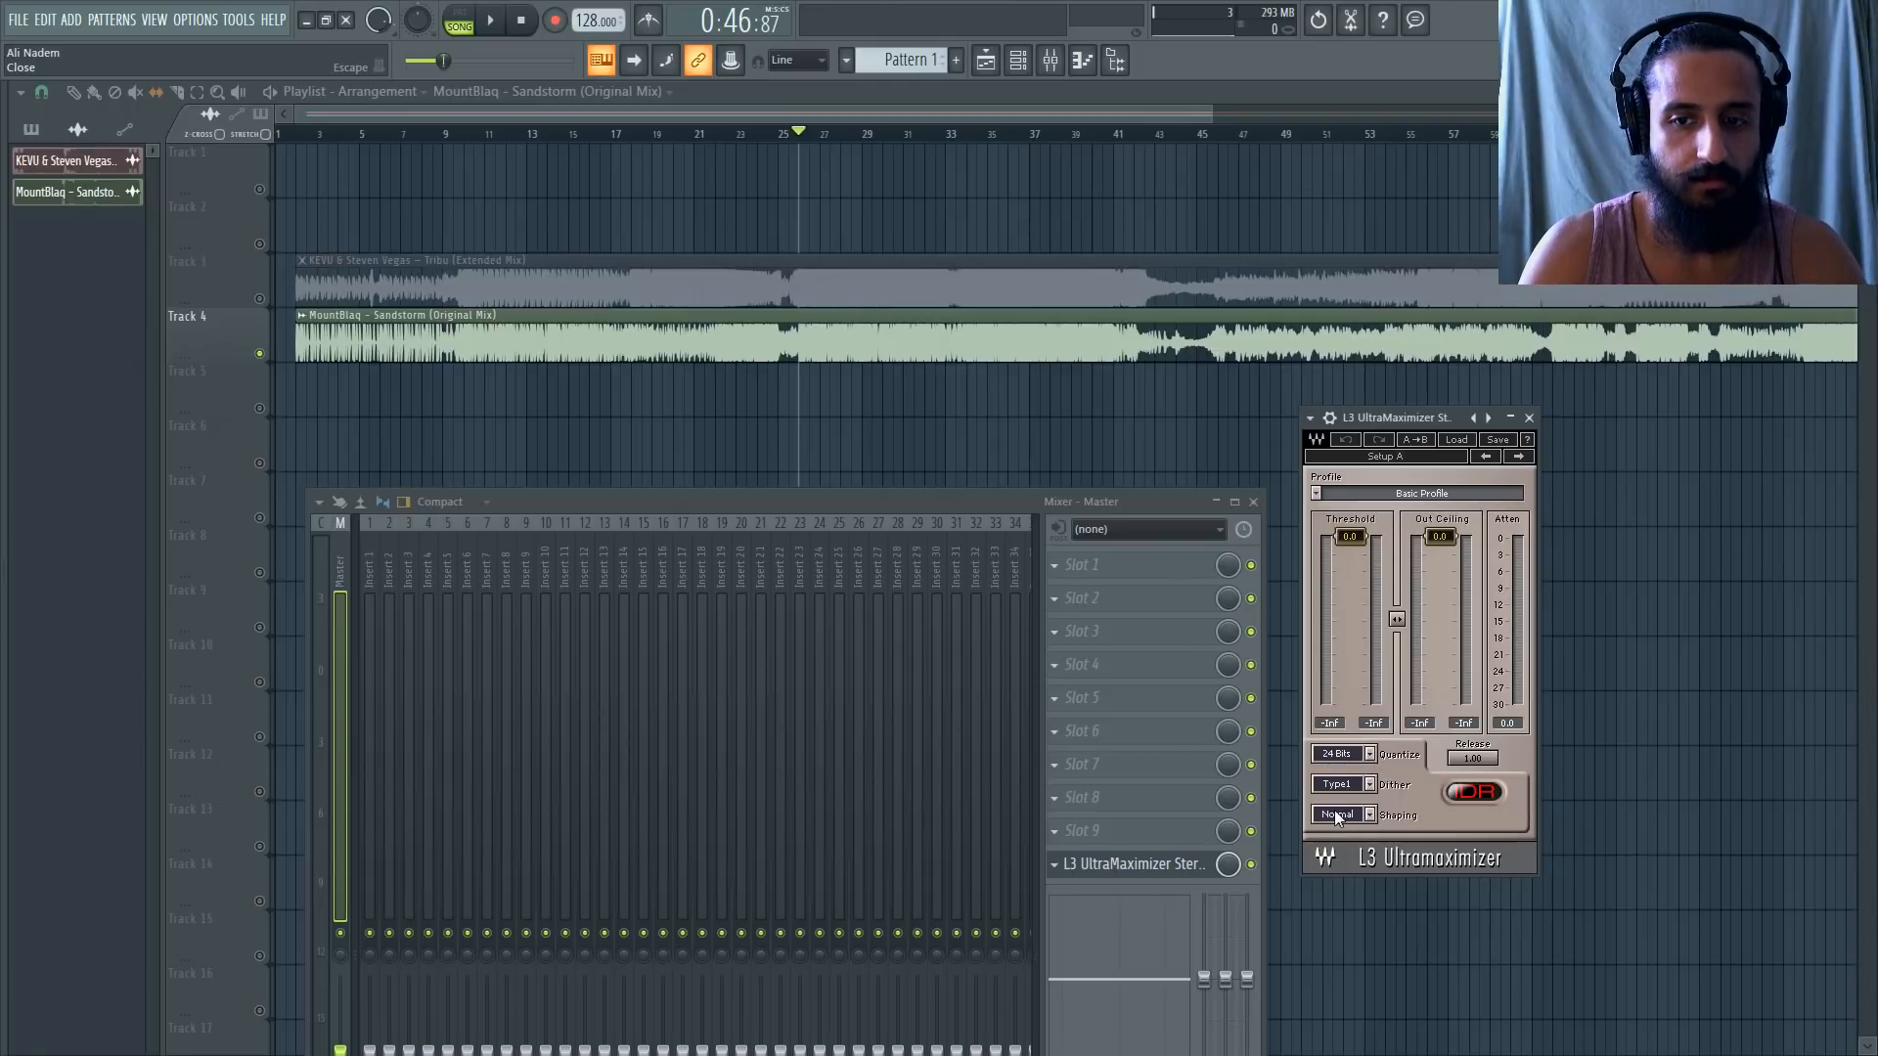
click(1528, 417)
Use the Wide mixer layout and route the Tribu clip to mixer track 1 and the Sandstorm clip to mixer track 2.
click(440, 502)
click(432, 589)
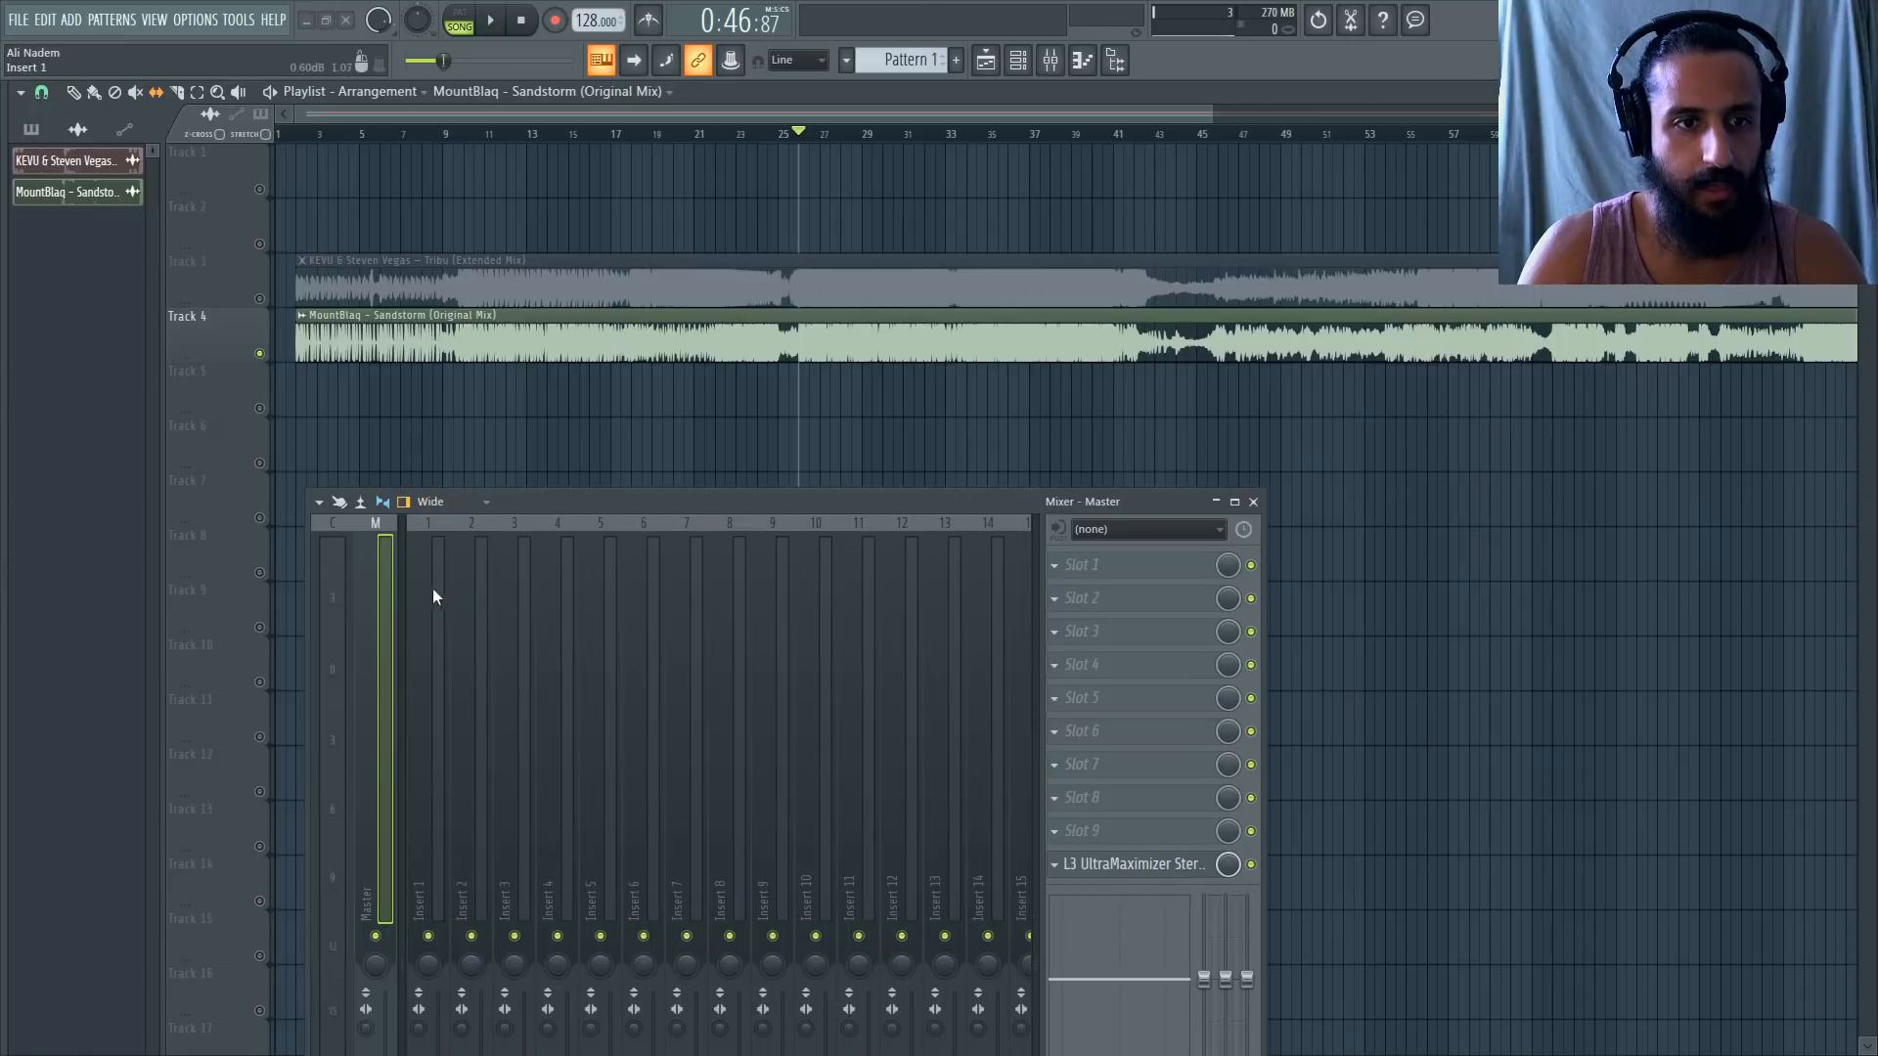
double_click(746, 280)
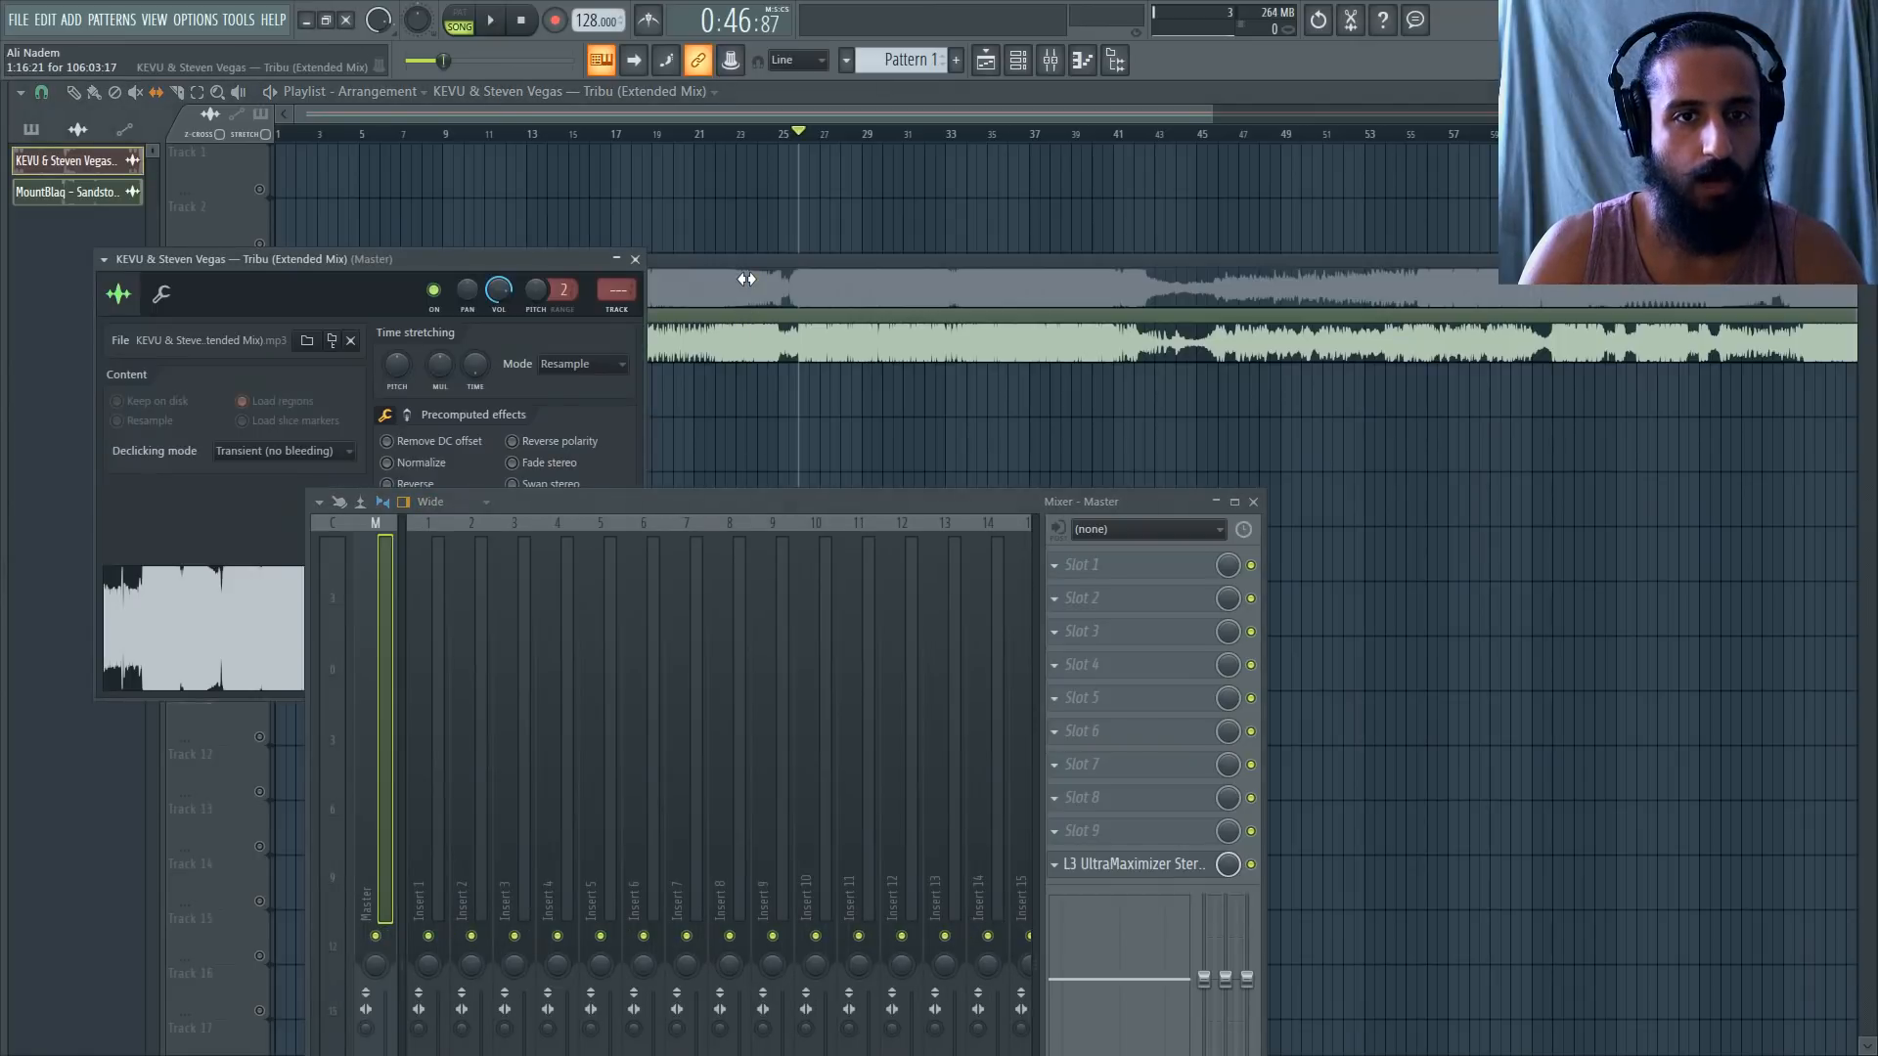
click(616, 311)
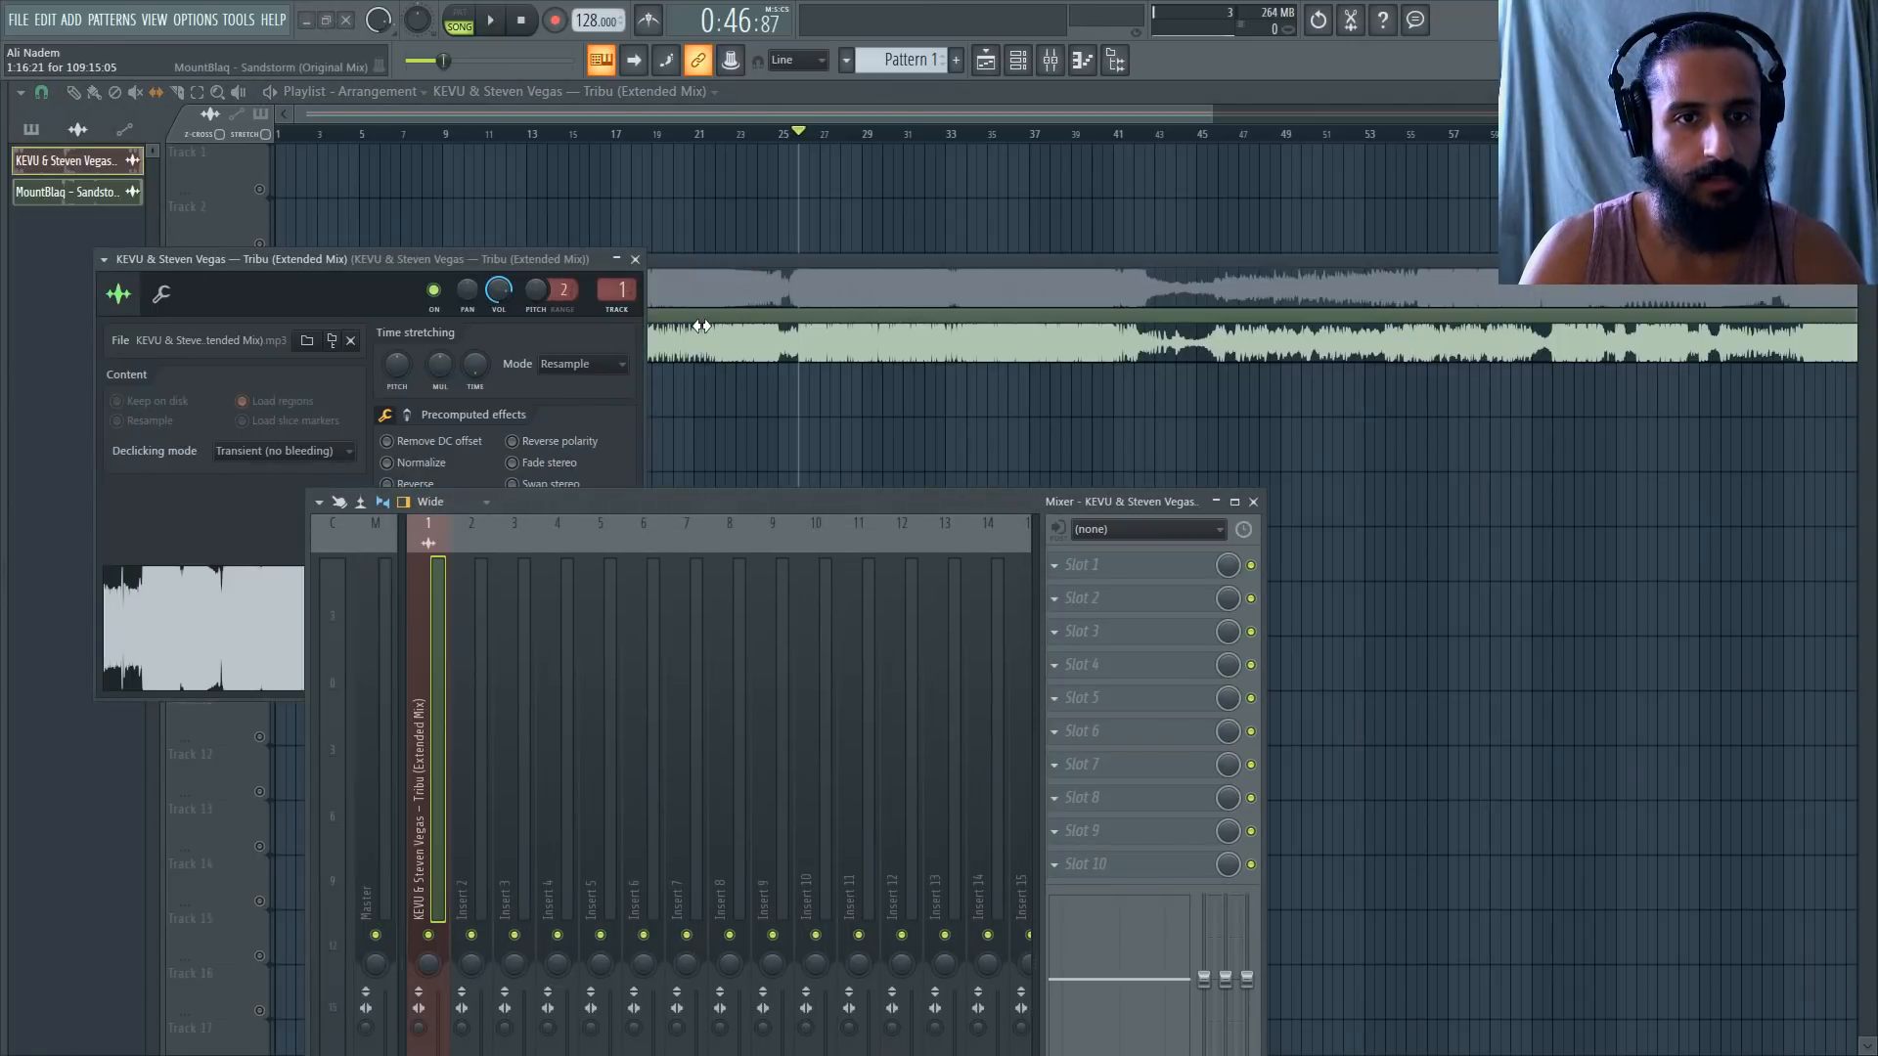
double_click(699, 326)
click(642, 315)
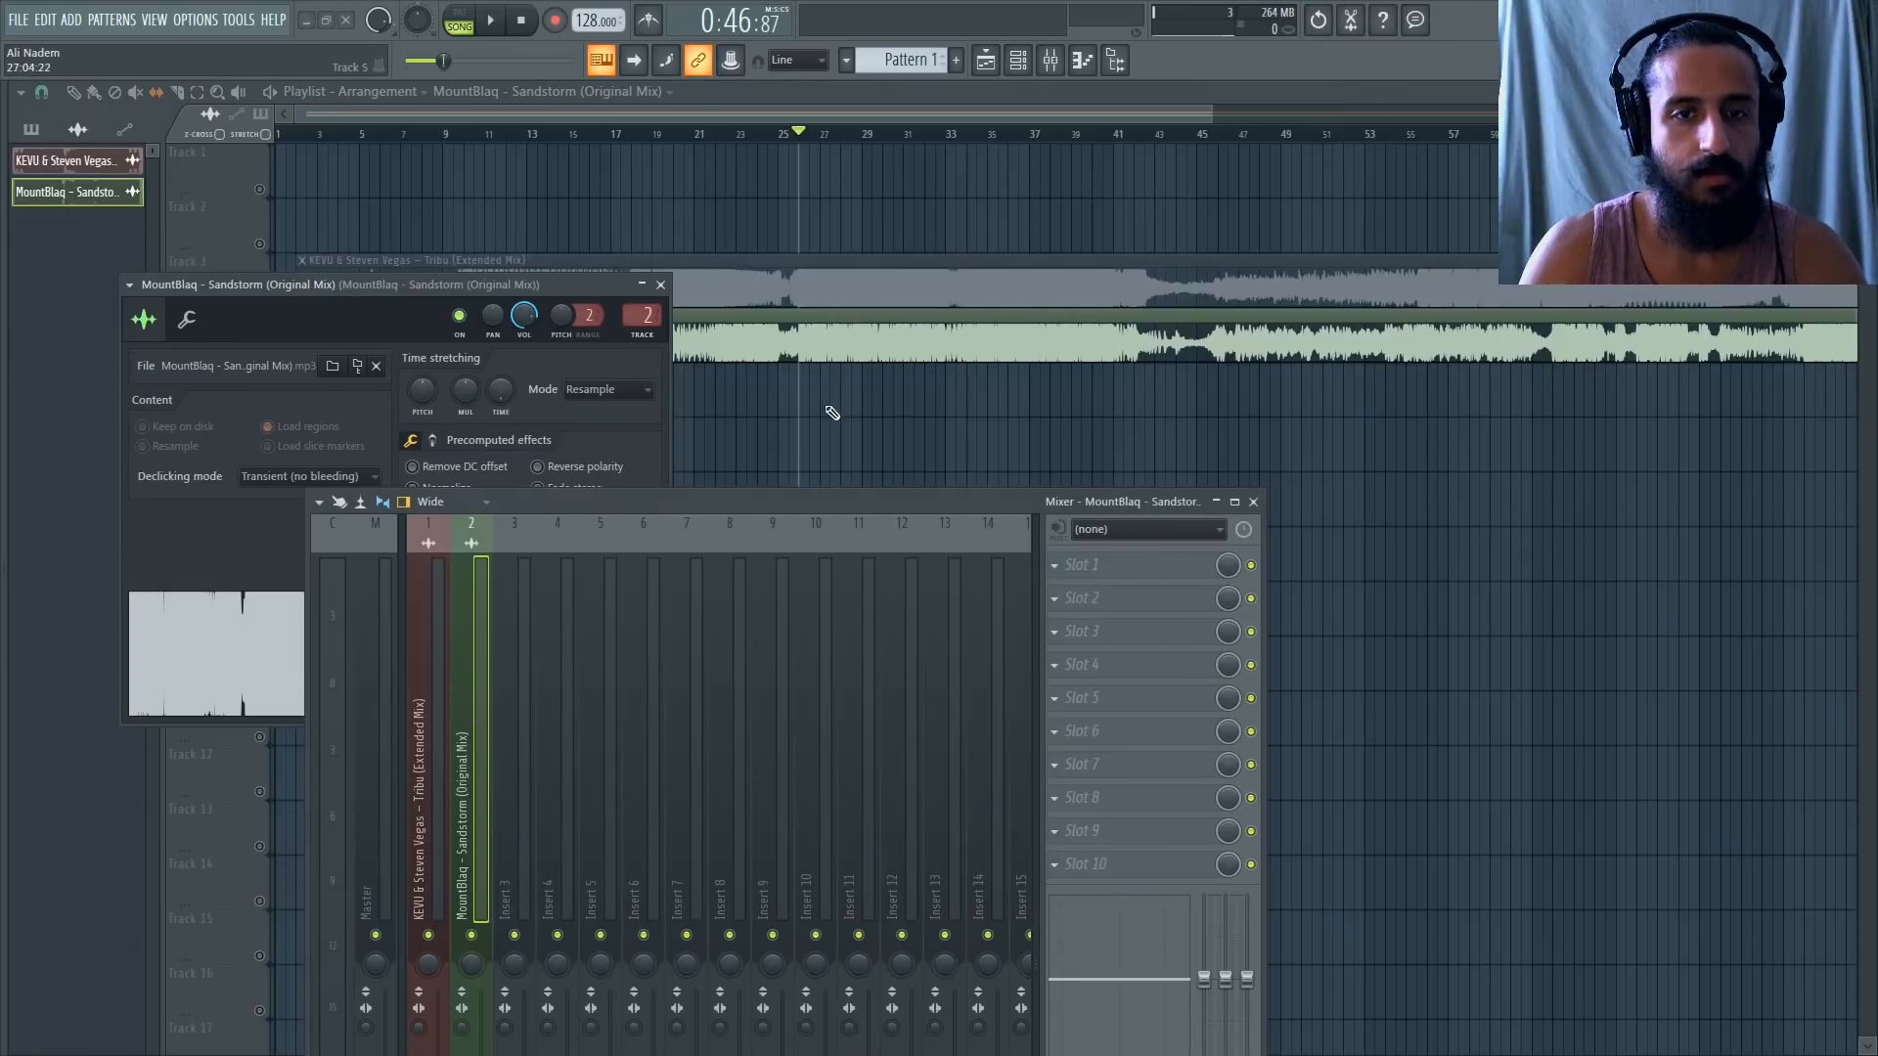
click(660, 285)
Keep the playlist snap on Line and activate the Draw tool.
click(42, 93)
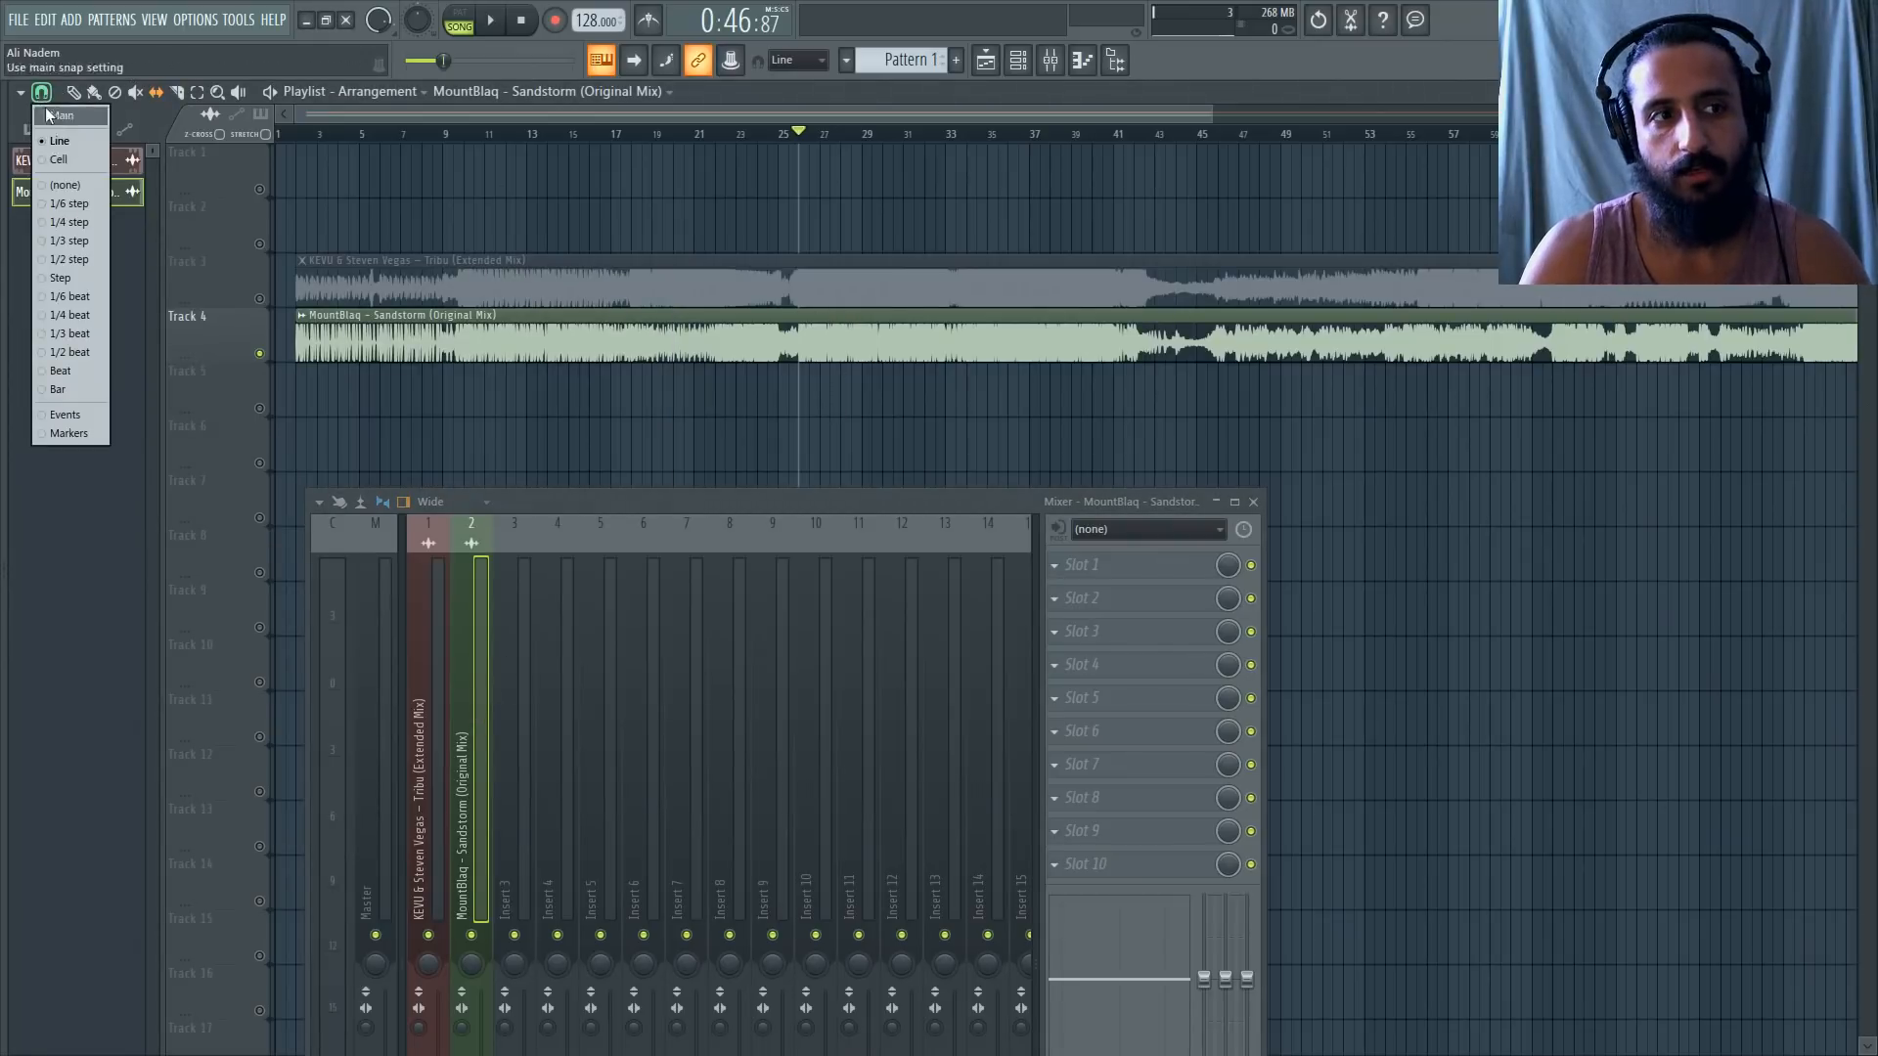
click(63, 143)
click(75, 94)
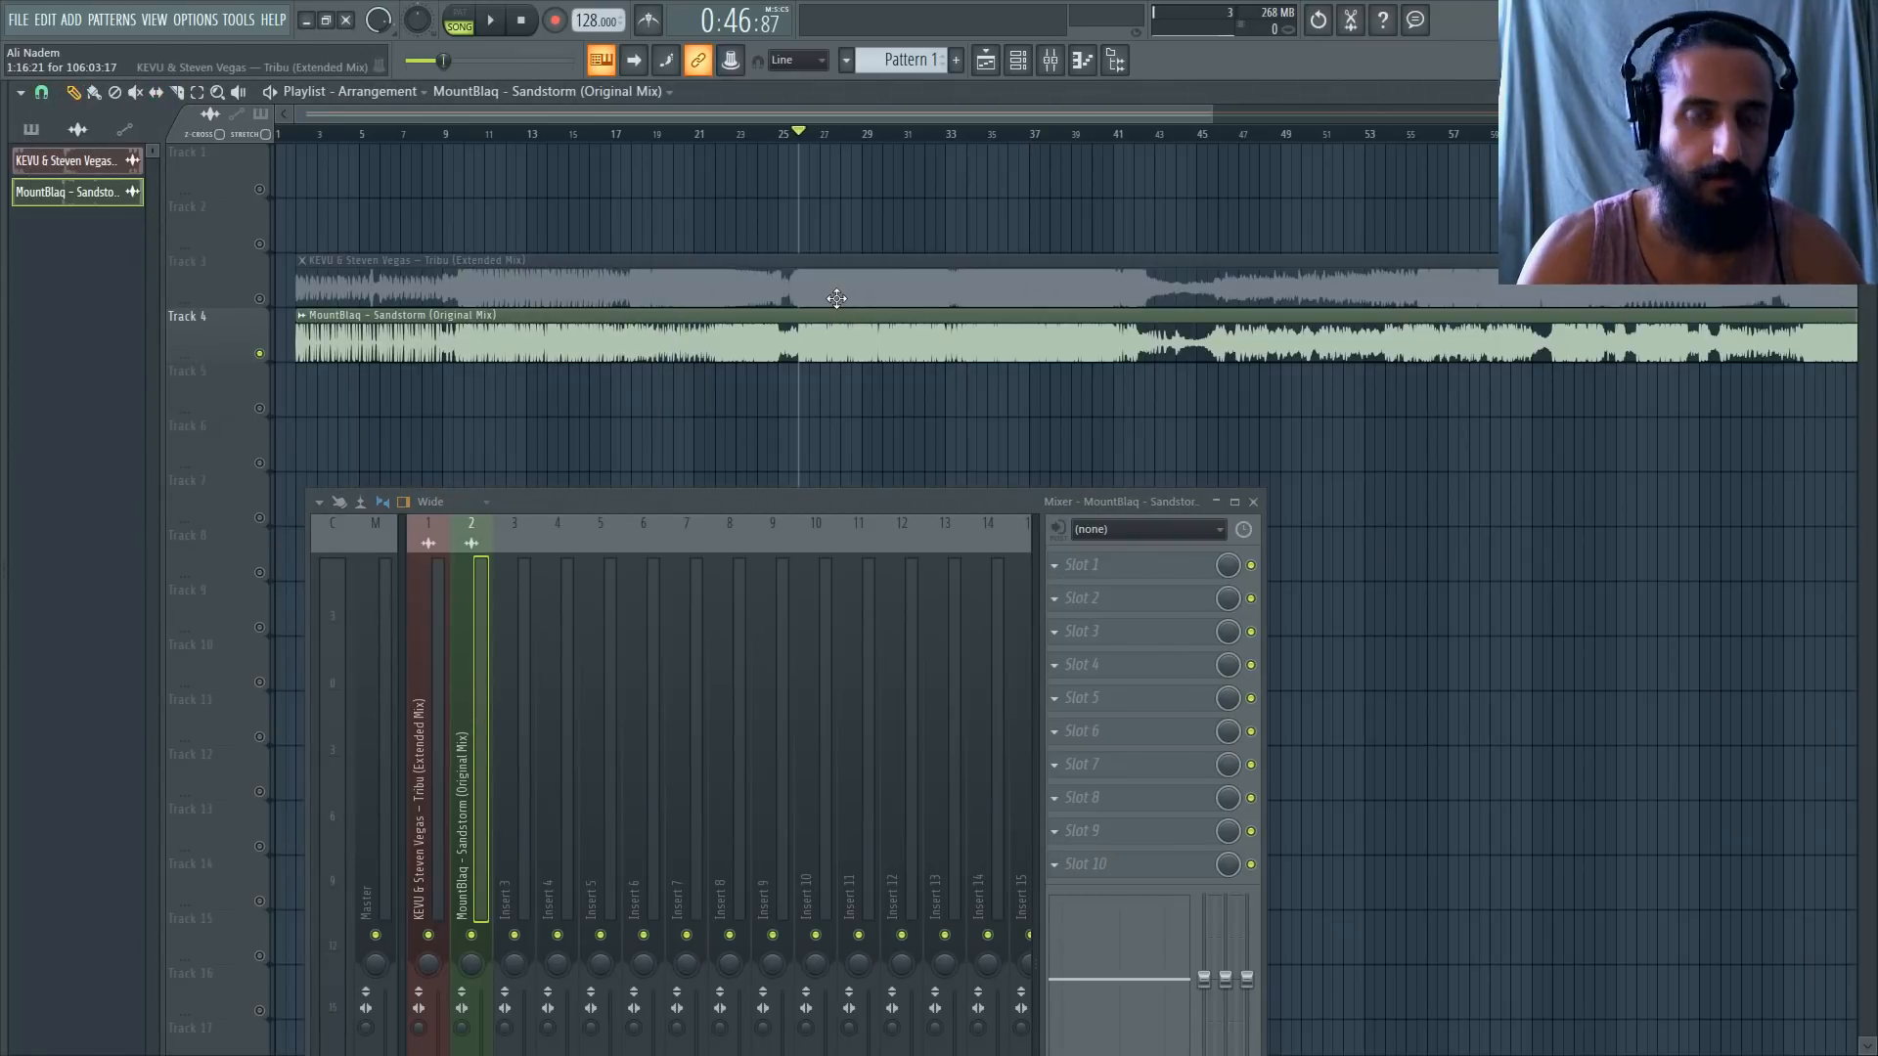
Unmute the Tribu track and trim the start of the Sandstorm clip to about bar 25.
click(260, 299)
scroll(648, 296, down, 2)
scroll(648, 296, down, 1)
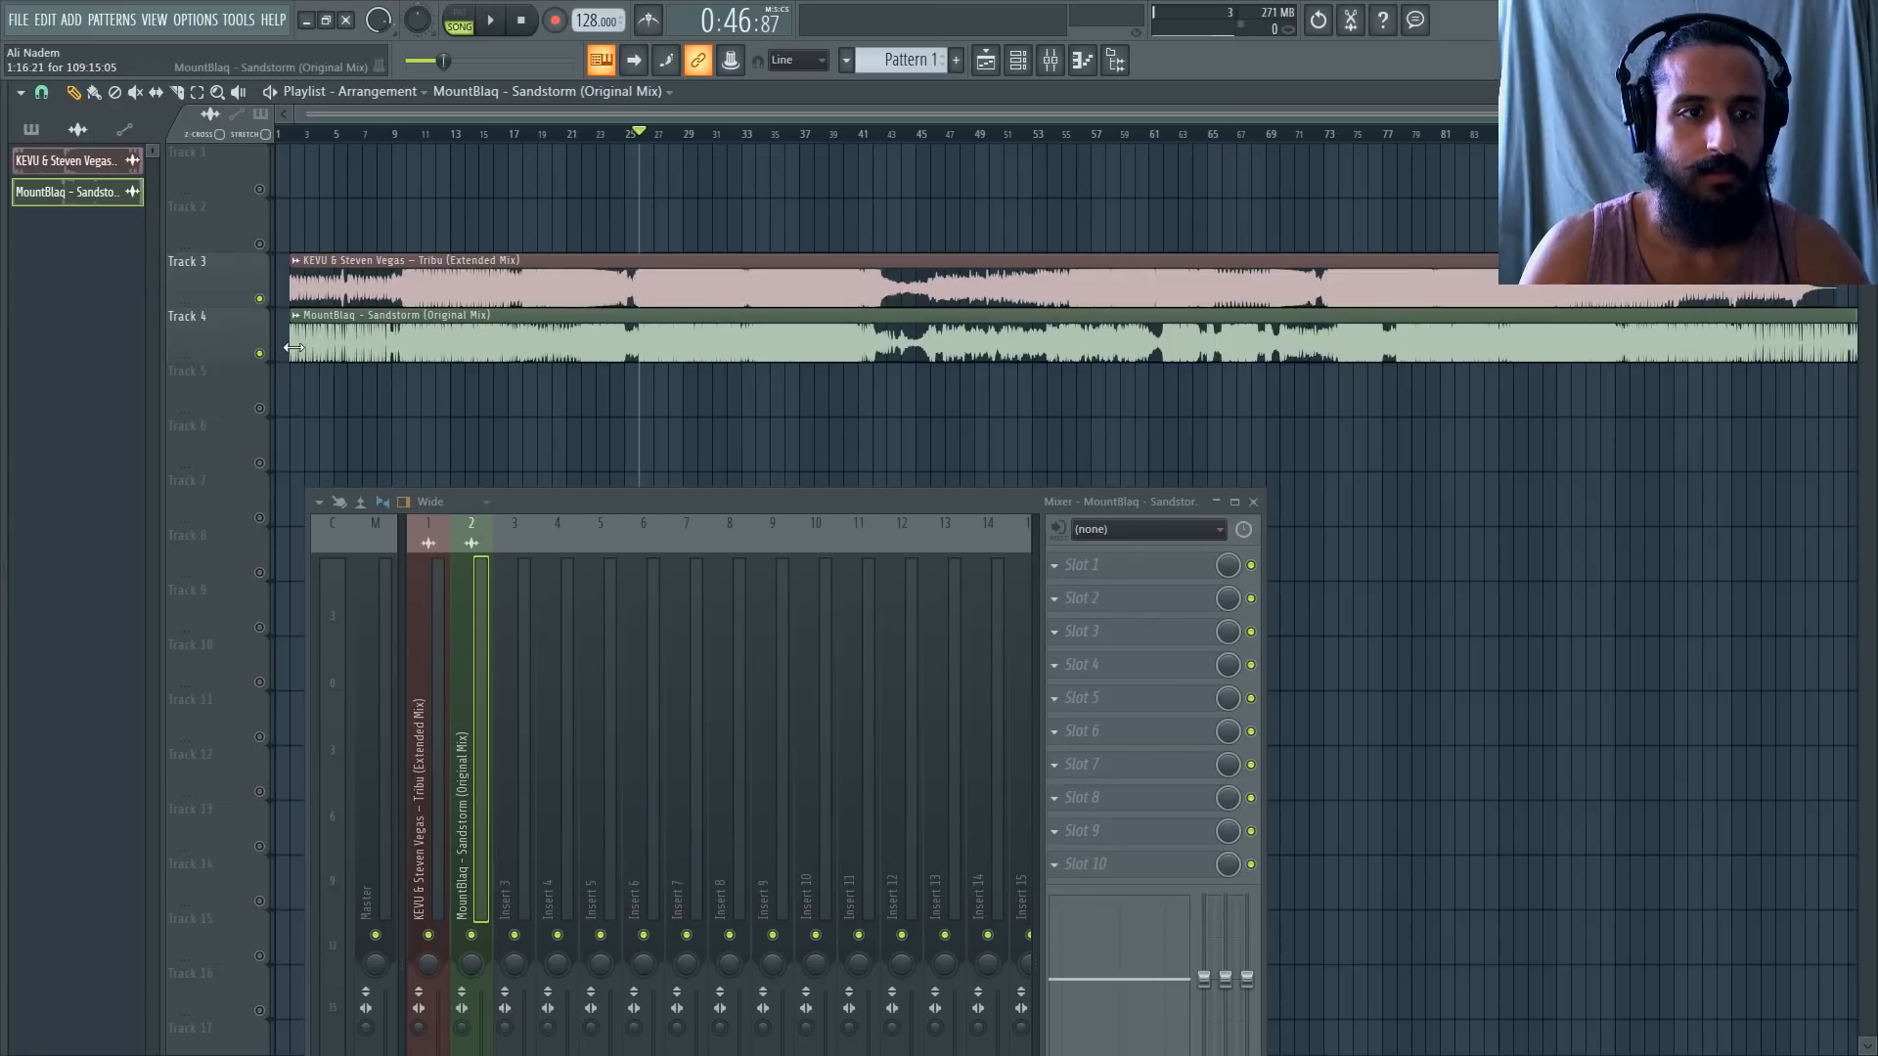
drag(292, 348, 595, 348)
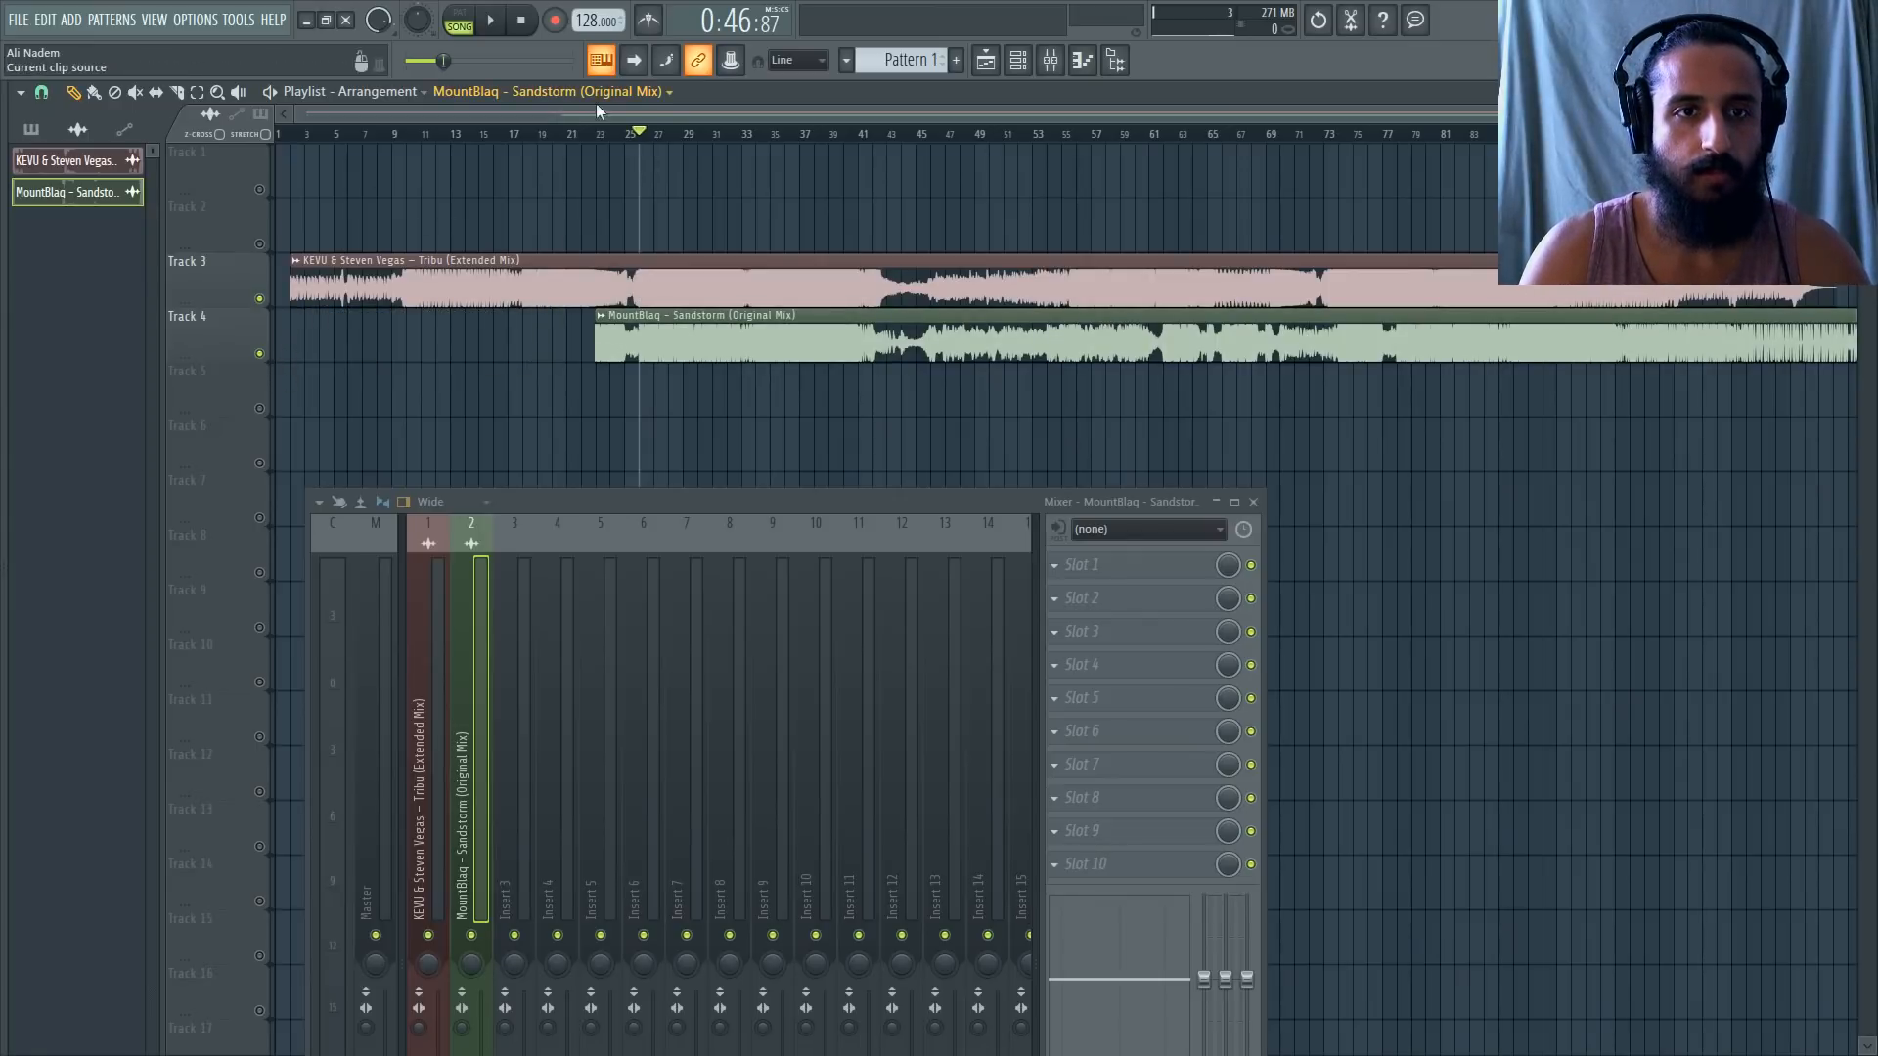
click(585, 136)
scroll(585, 140, up, 10)
drag(406, 349, 568, 345)
scroll(568, 345, up, 5)
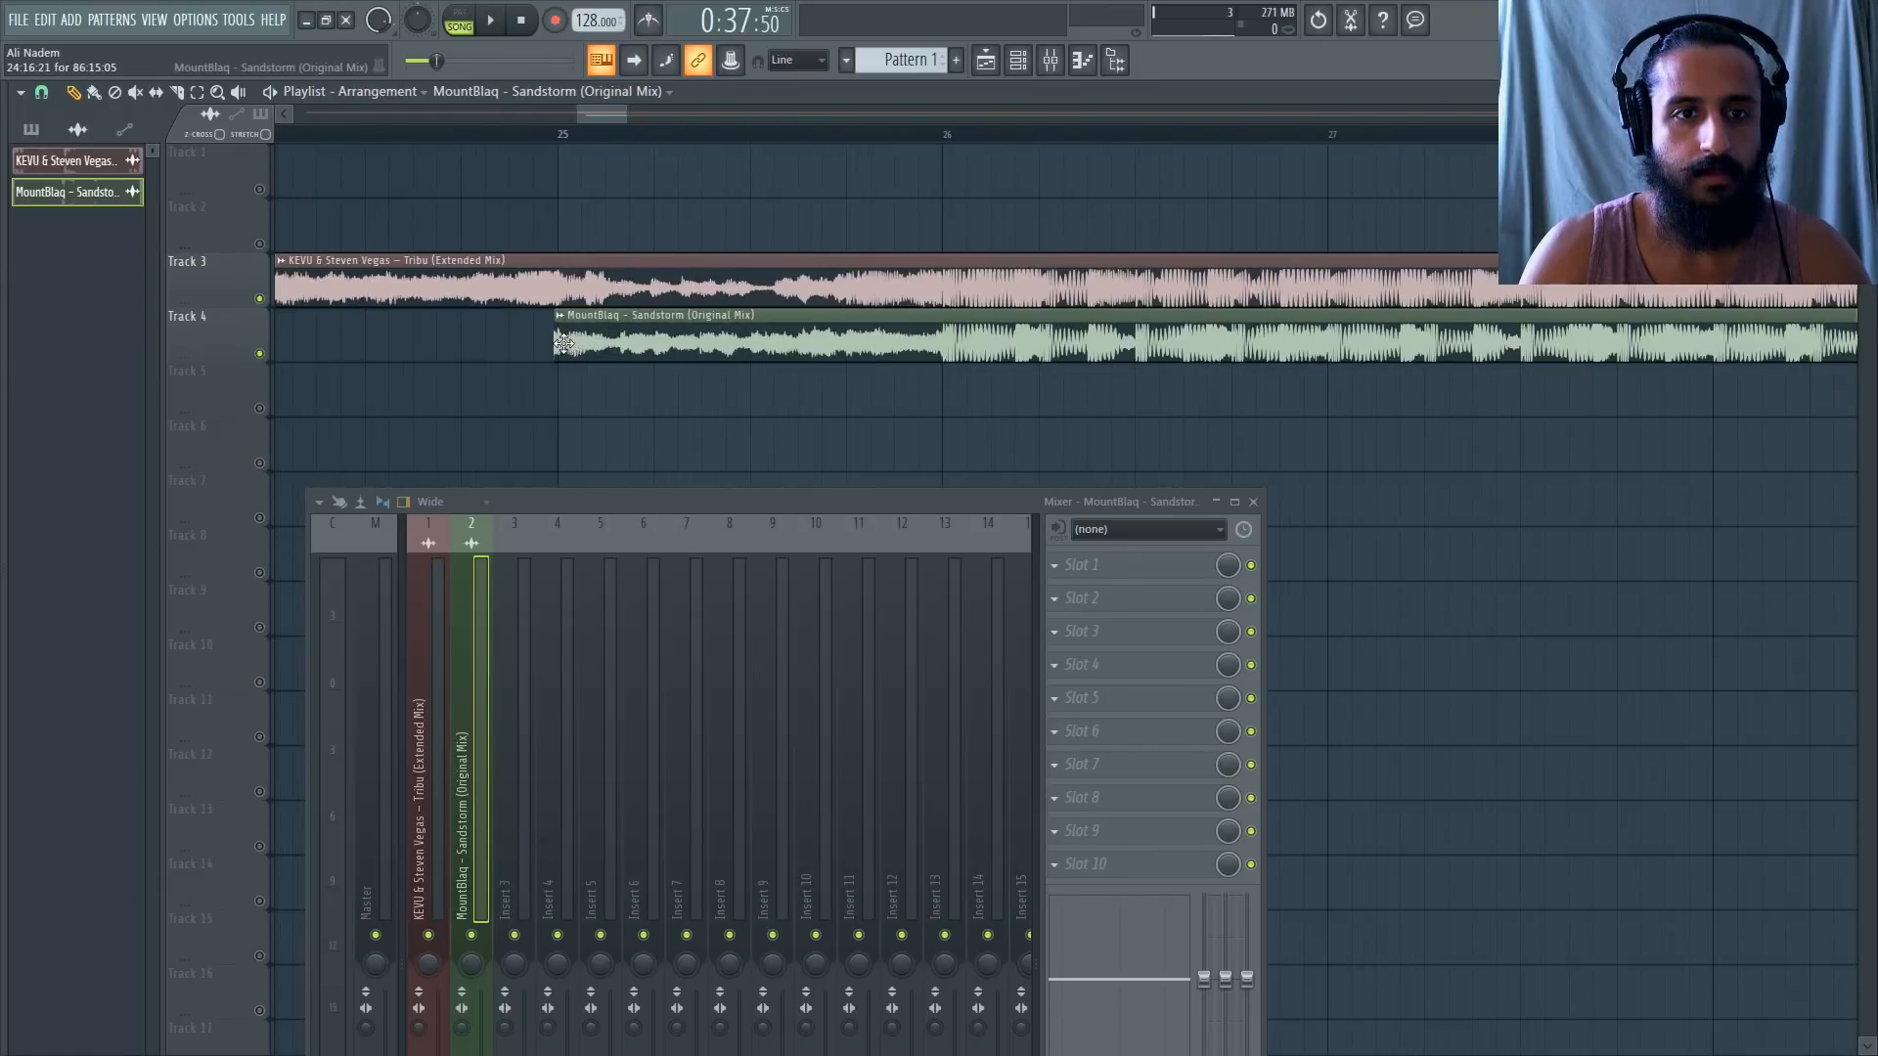
Slice the Tribu and Sandstorm clips at bar 26, where both drops start.
scroll(982, 342, up, 3)
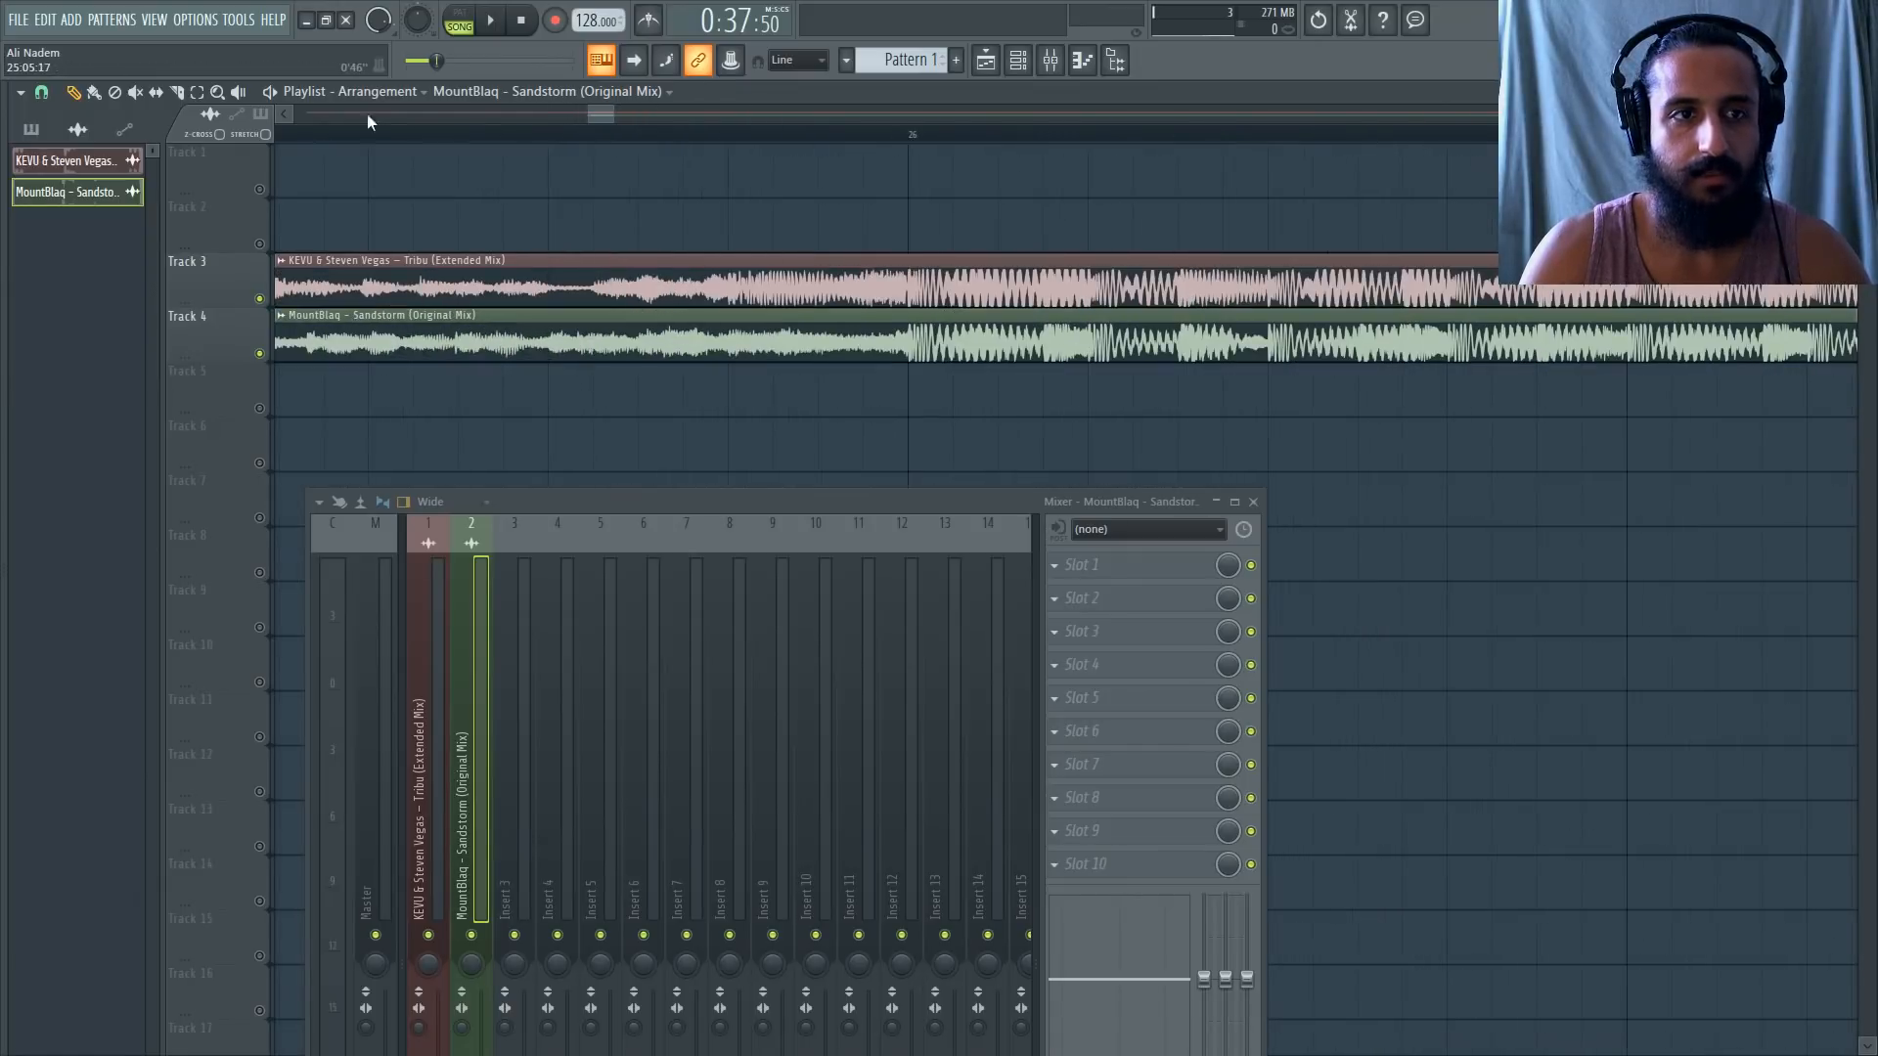
click(180, 94)
drag(919, 305, 912, 252)
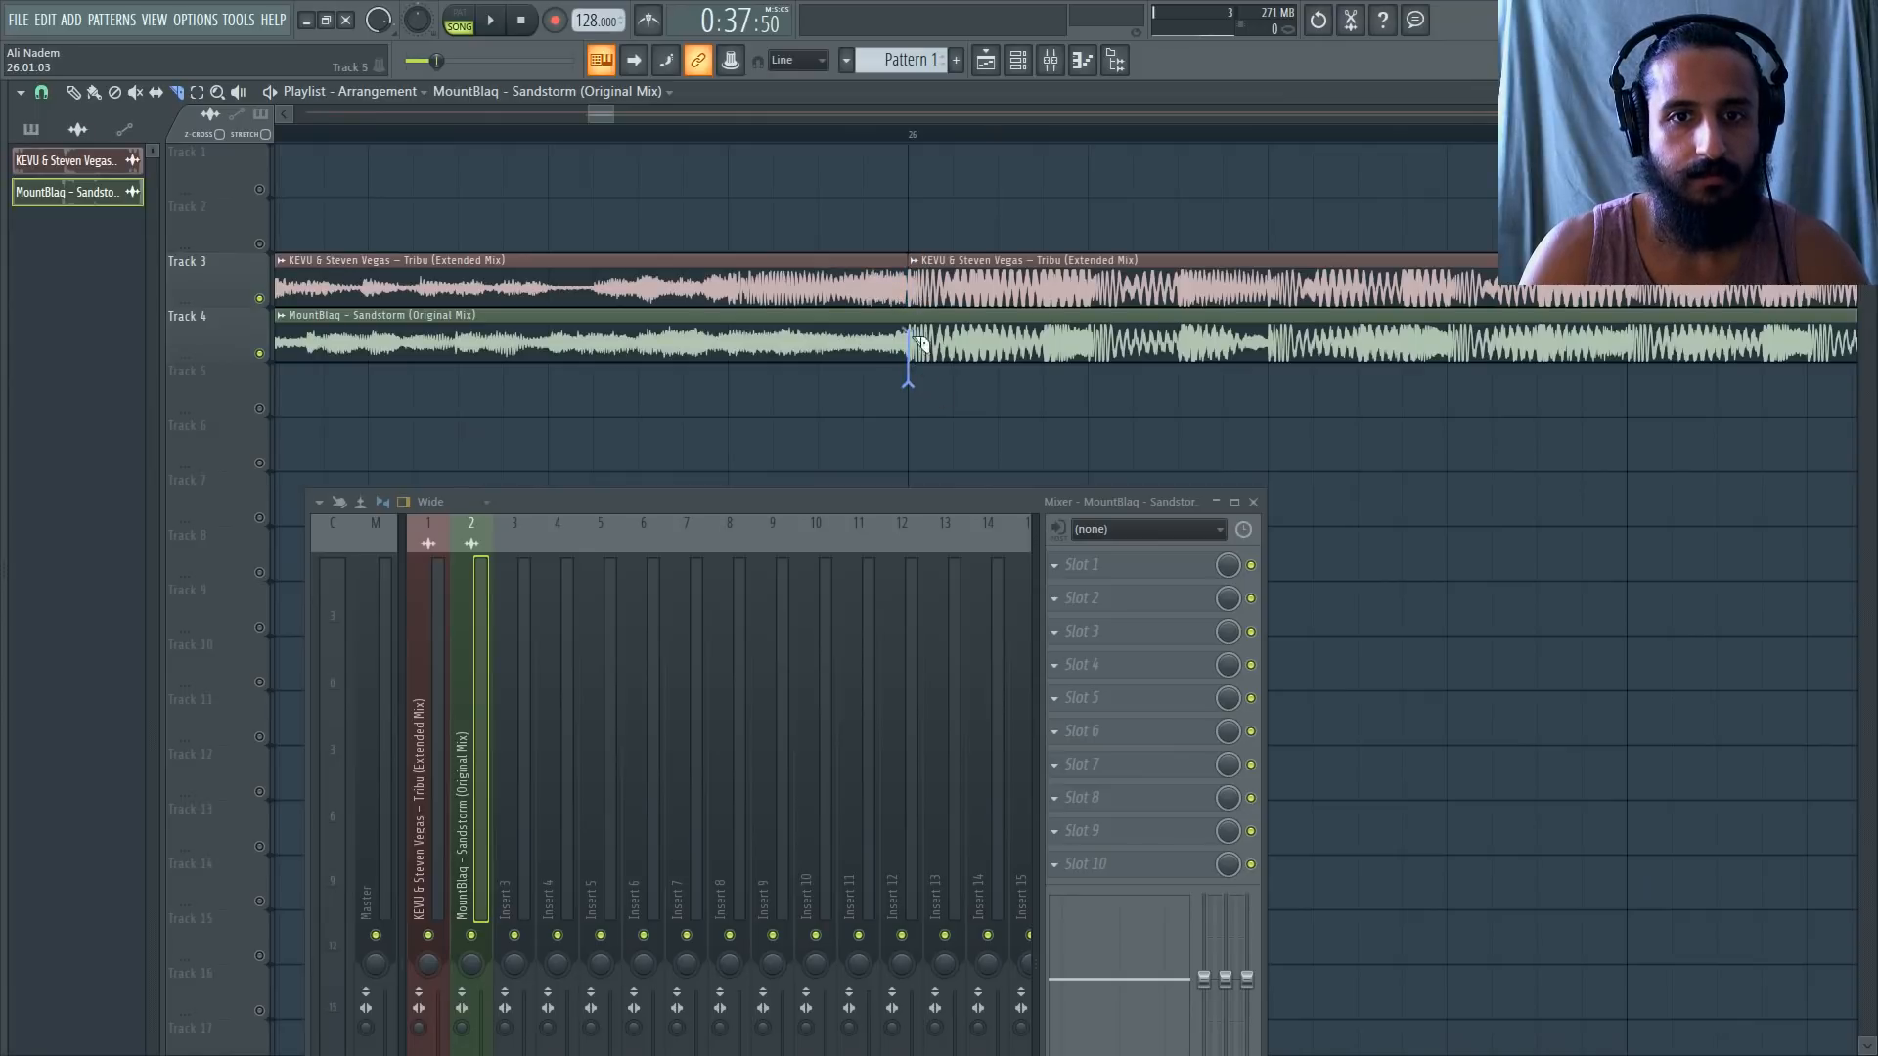
drag(919, 342, 917, 337)
Delete the Sandstorm piece before bar 26 and the Tribu piece after bar 26.
click(73, 93)
right_click(831, 342)
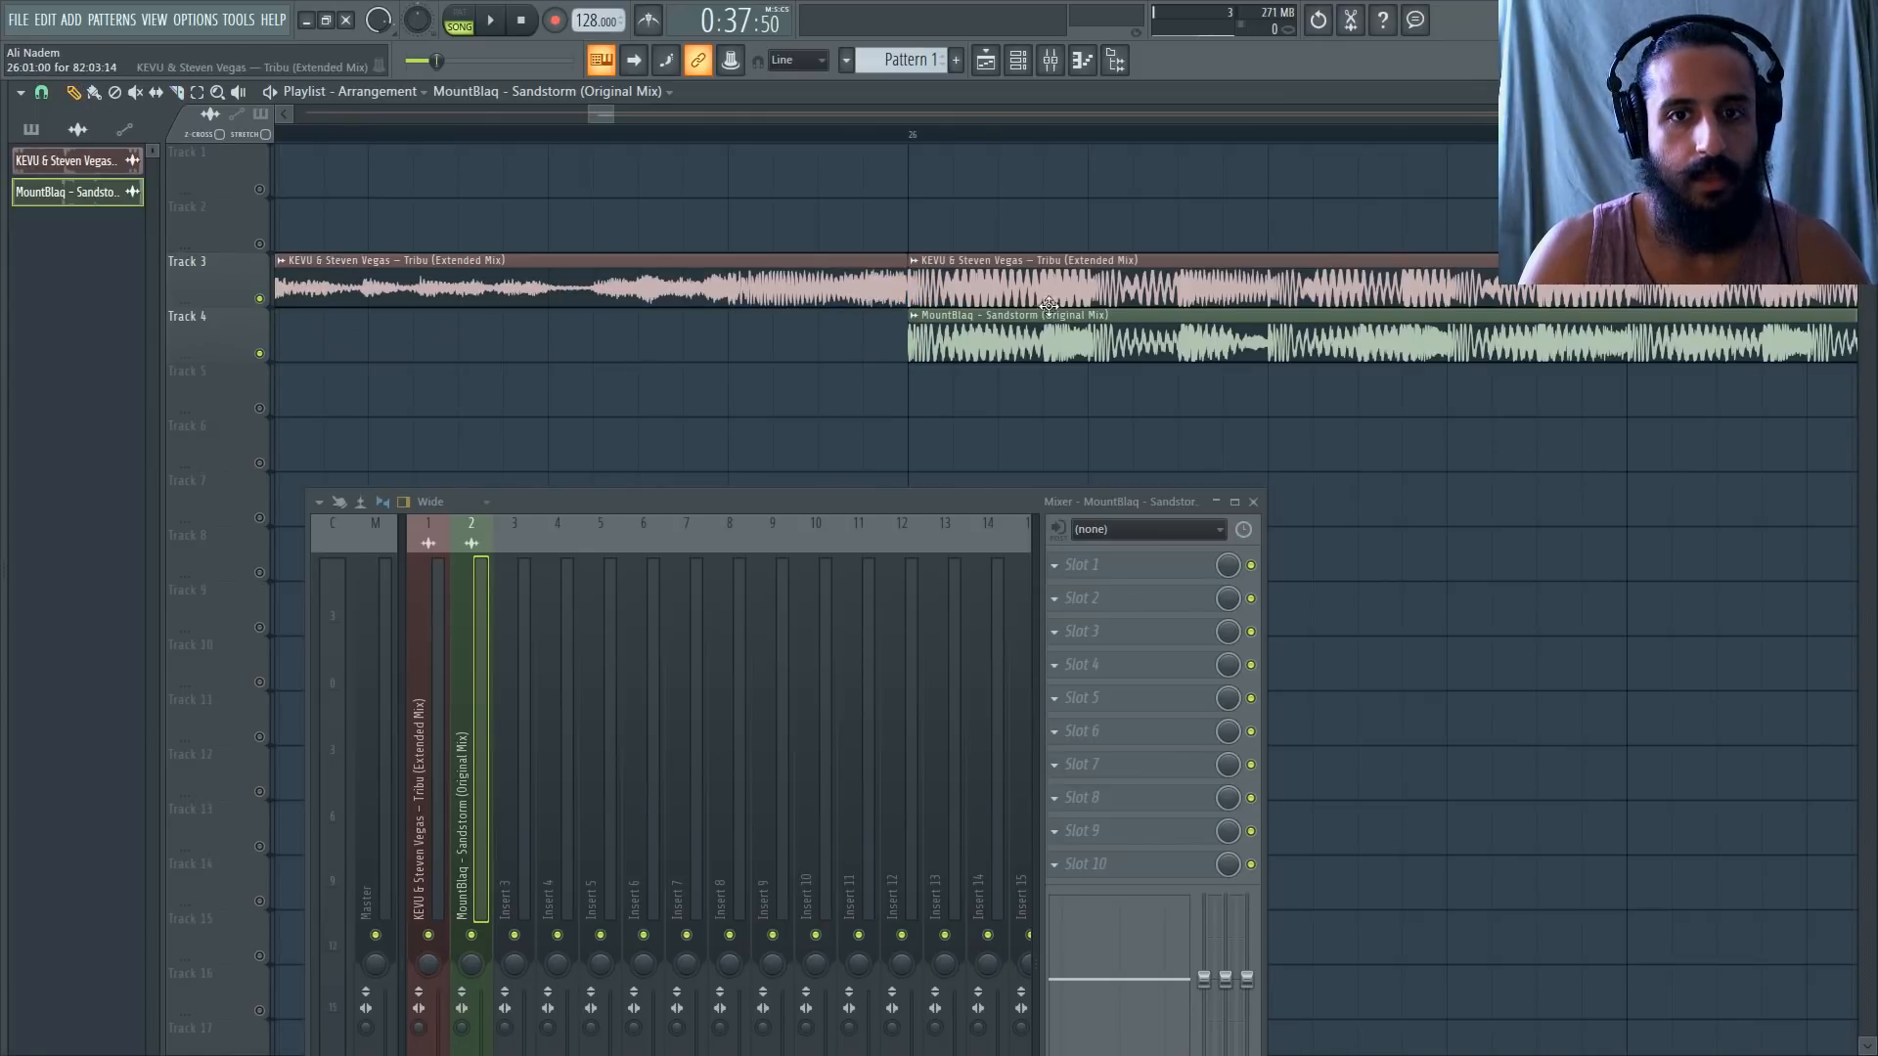
right_click(963, 294)
scroll(849, 302, down, 3)
scroll(842, 303, down, 2)
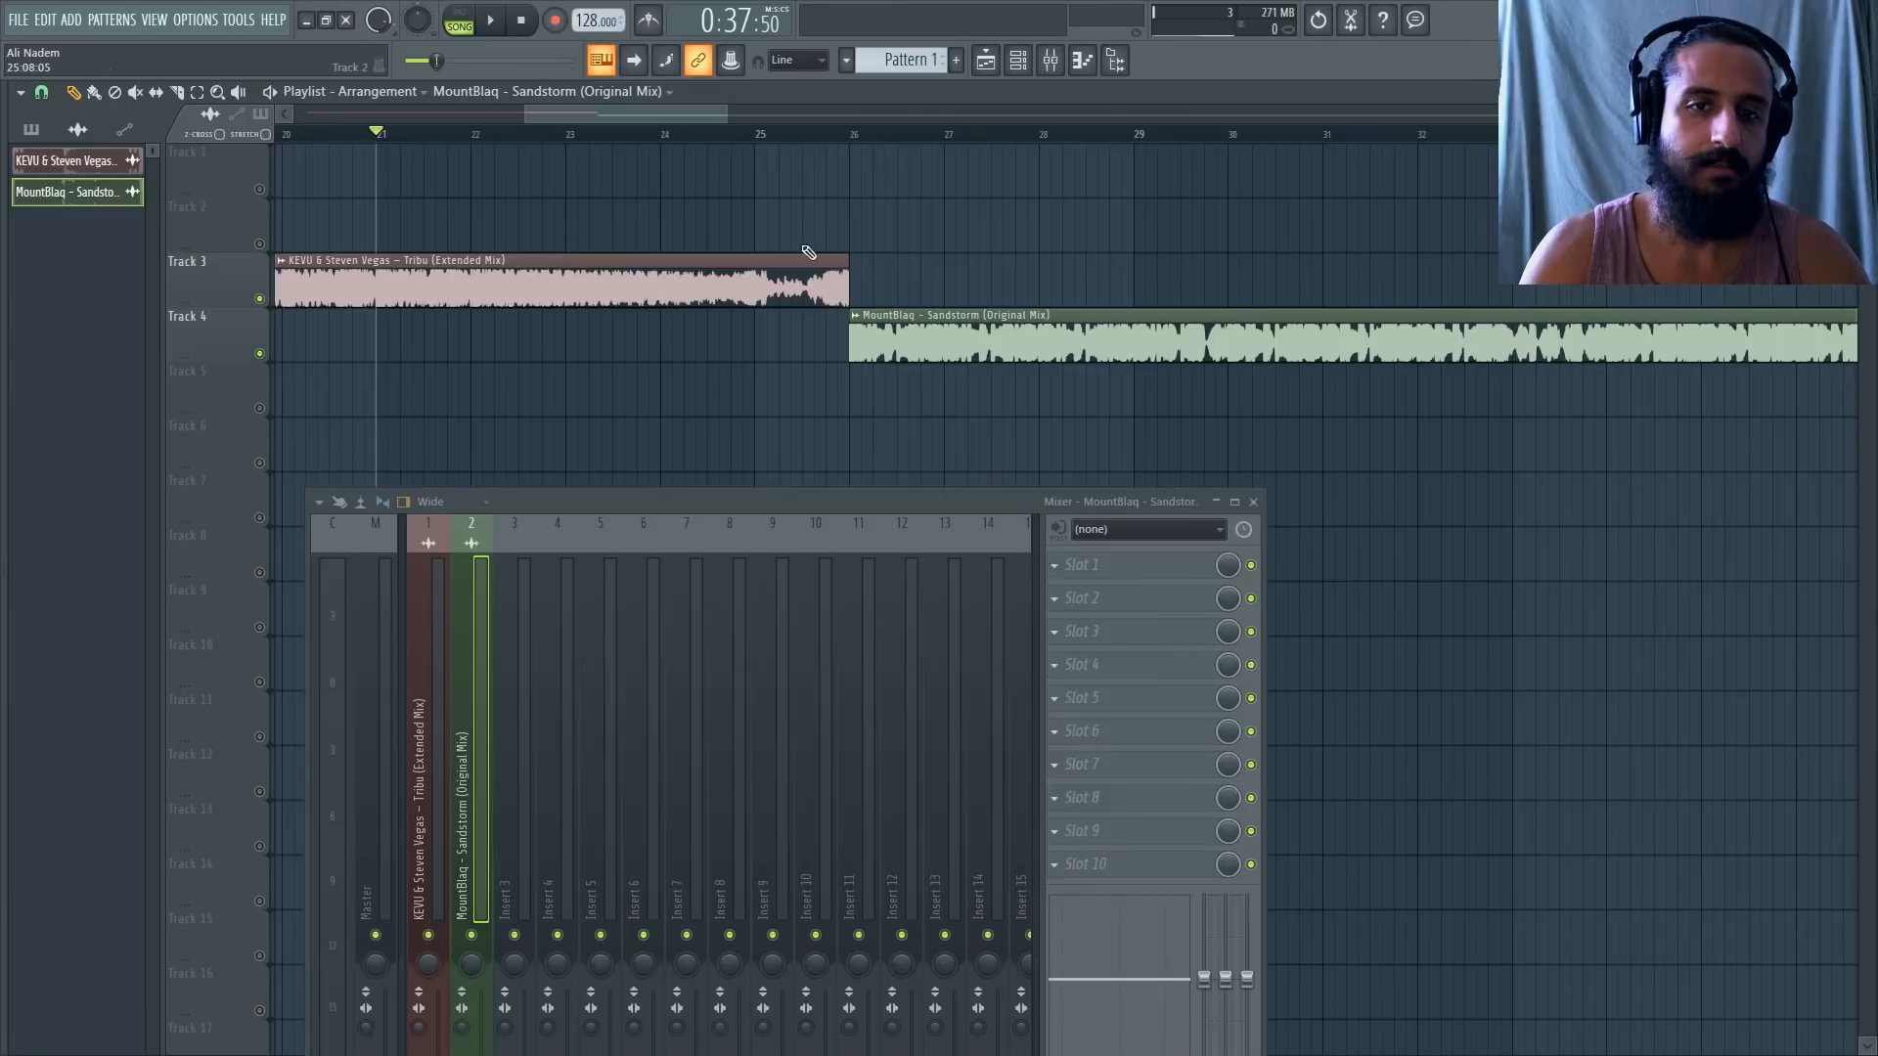
Play the arrangement from about bar 25 to hear the switch from Tribu to Sandstorm at bar 26.
click(736, 137)
key(space)
scroll(885, 306, up, 3)
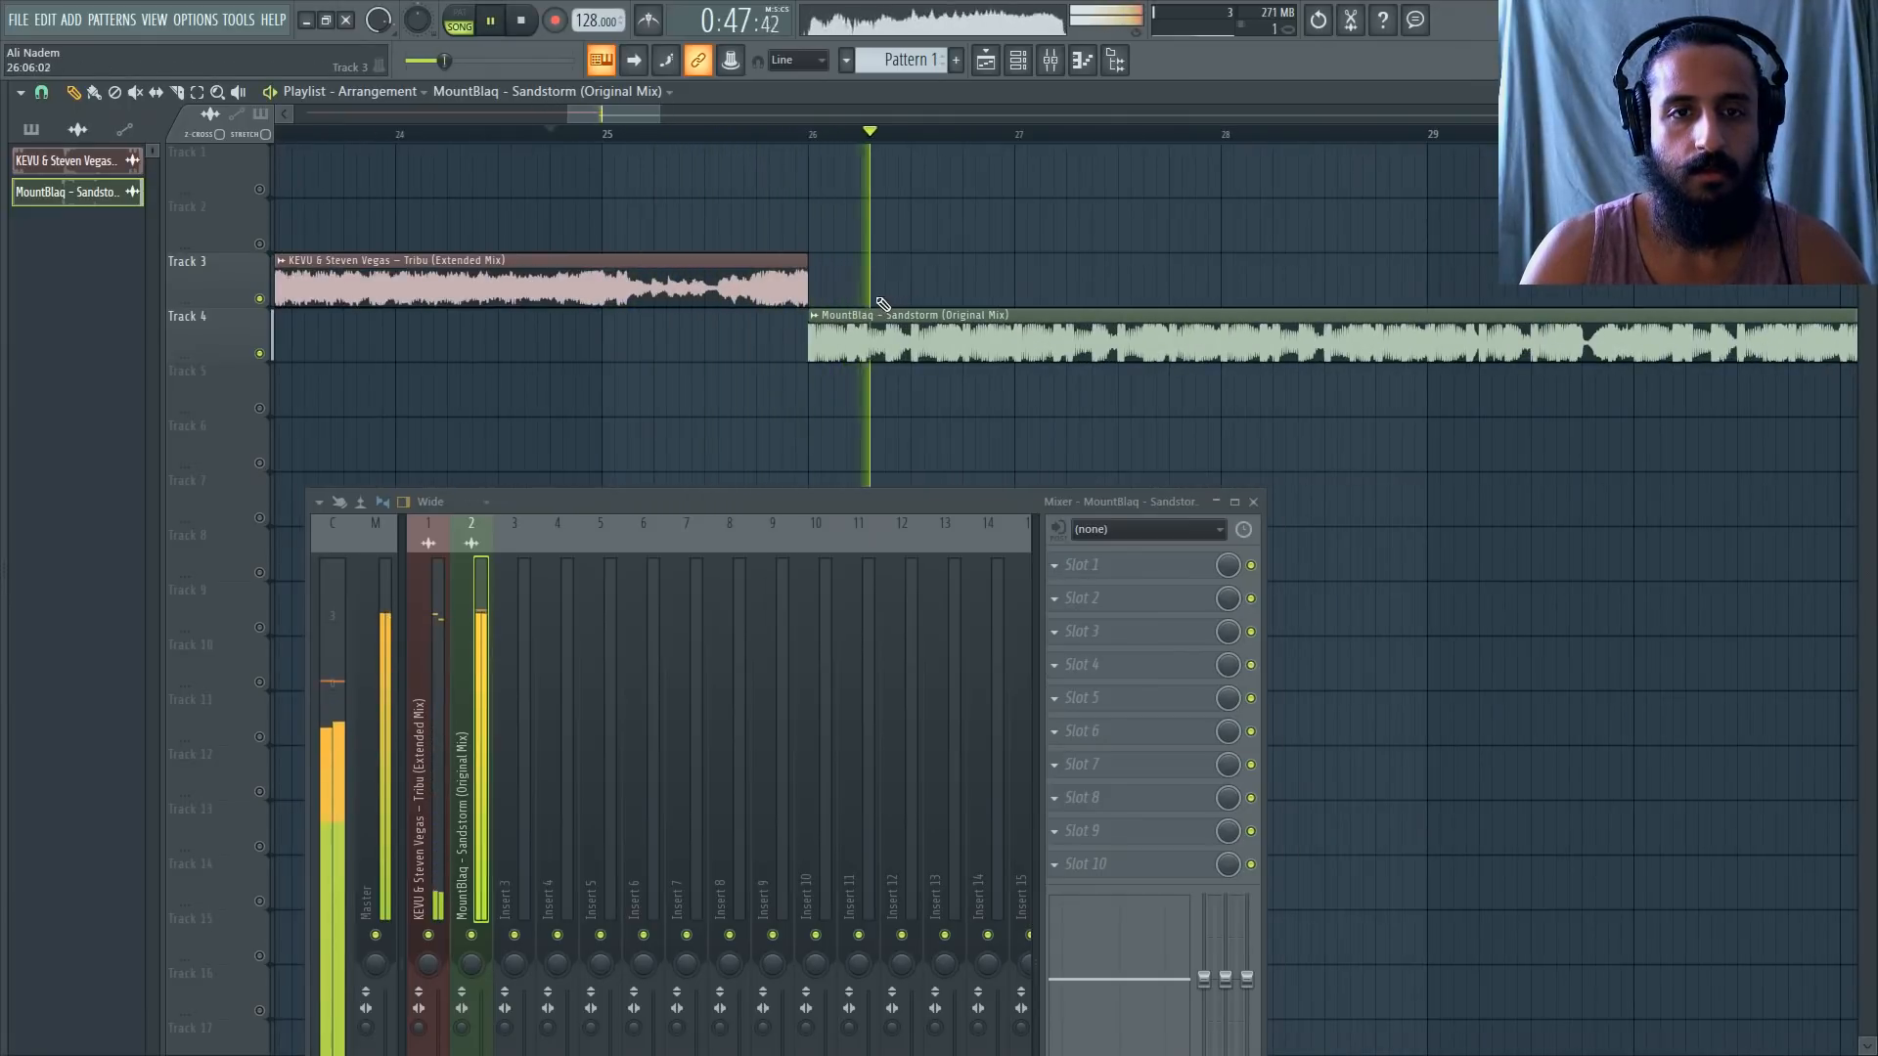
scroll(810, 339, up, 3)
scroll(810, 339, down, 3)
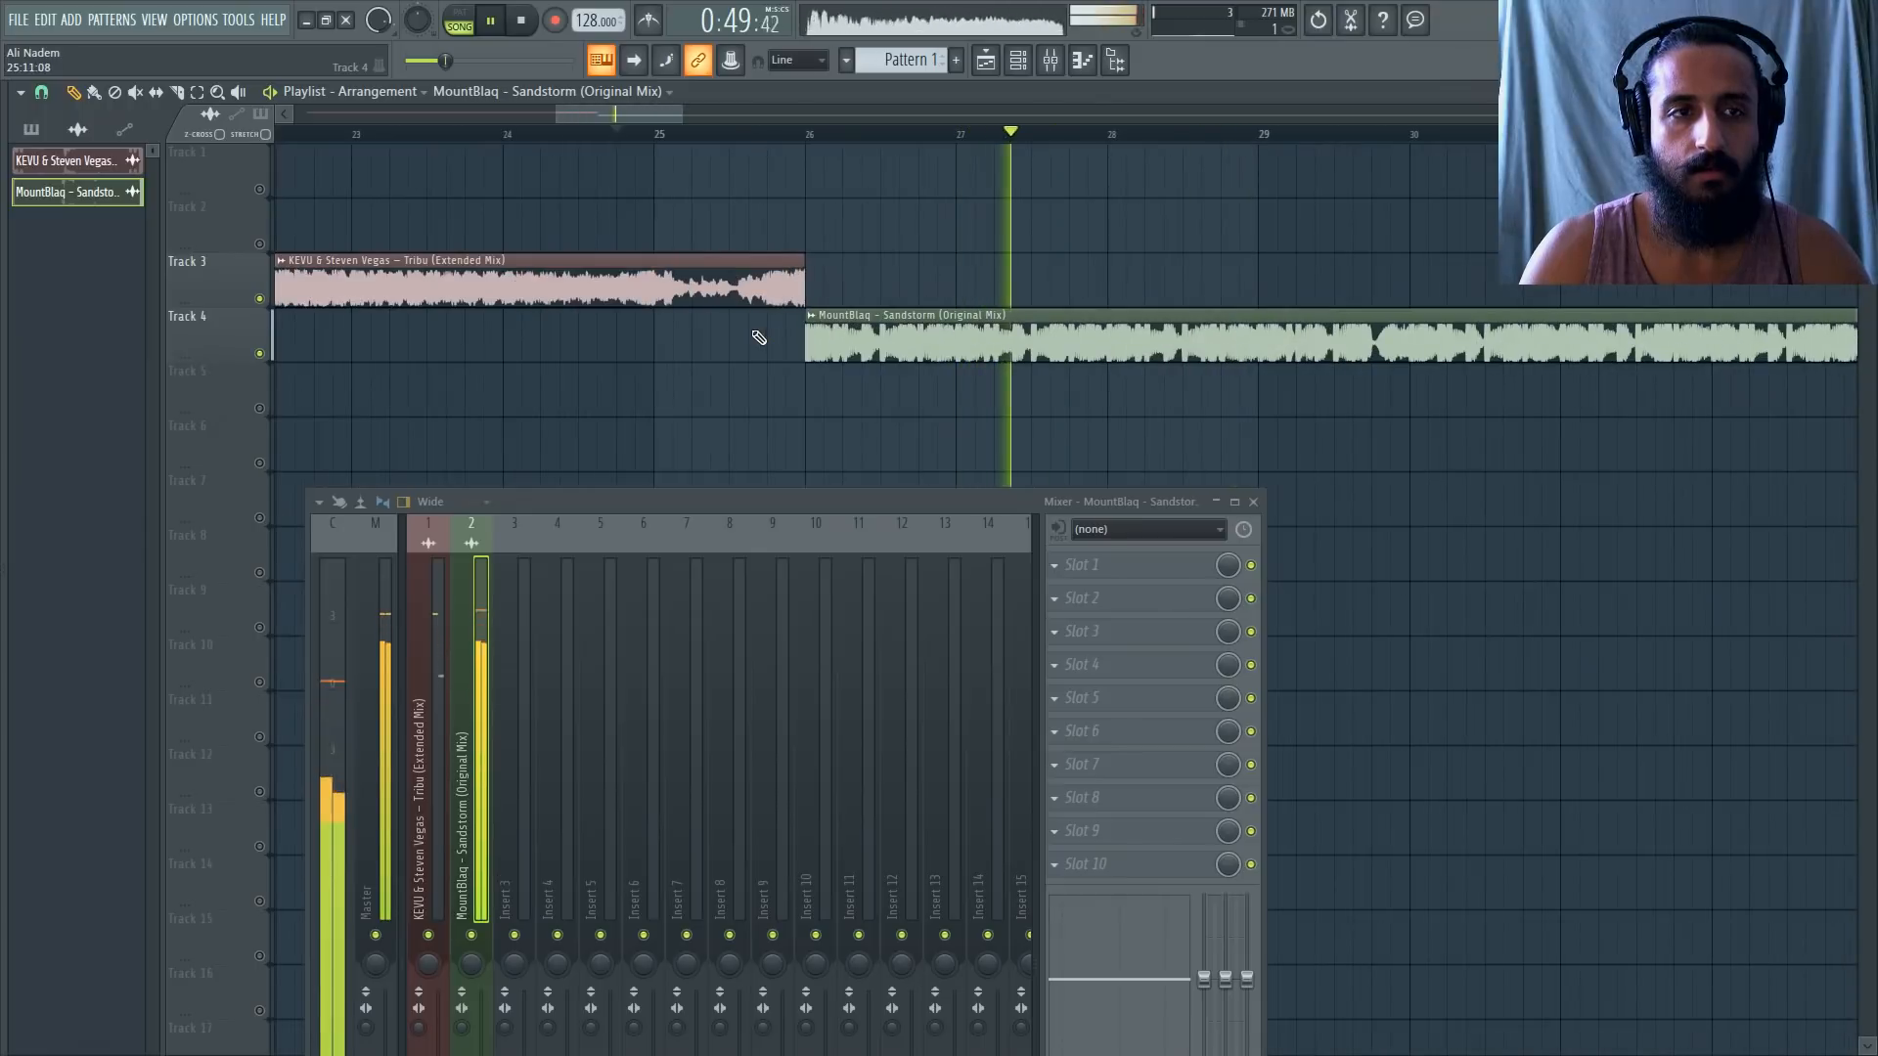
key(space)
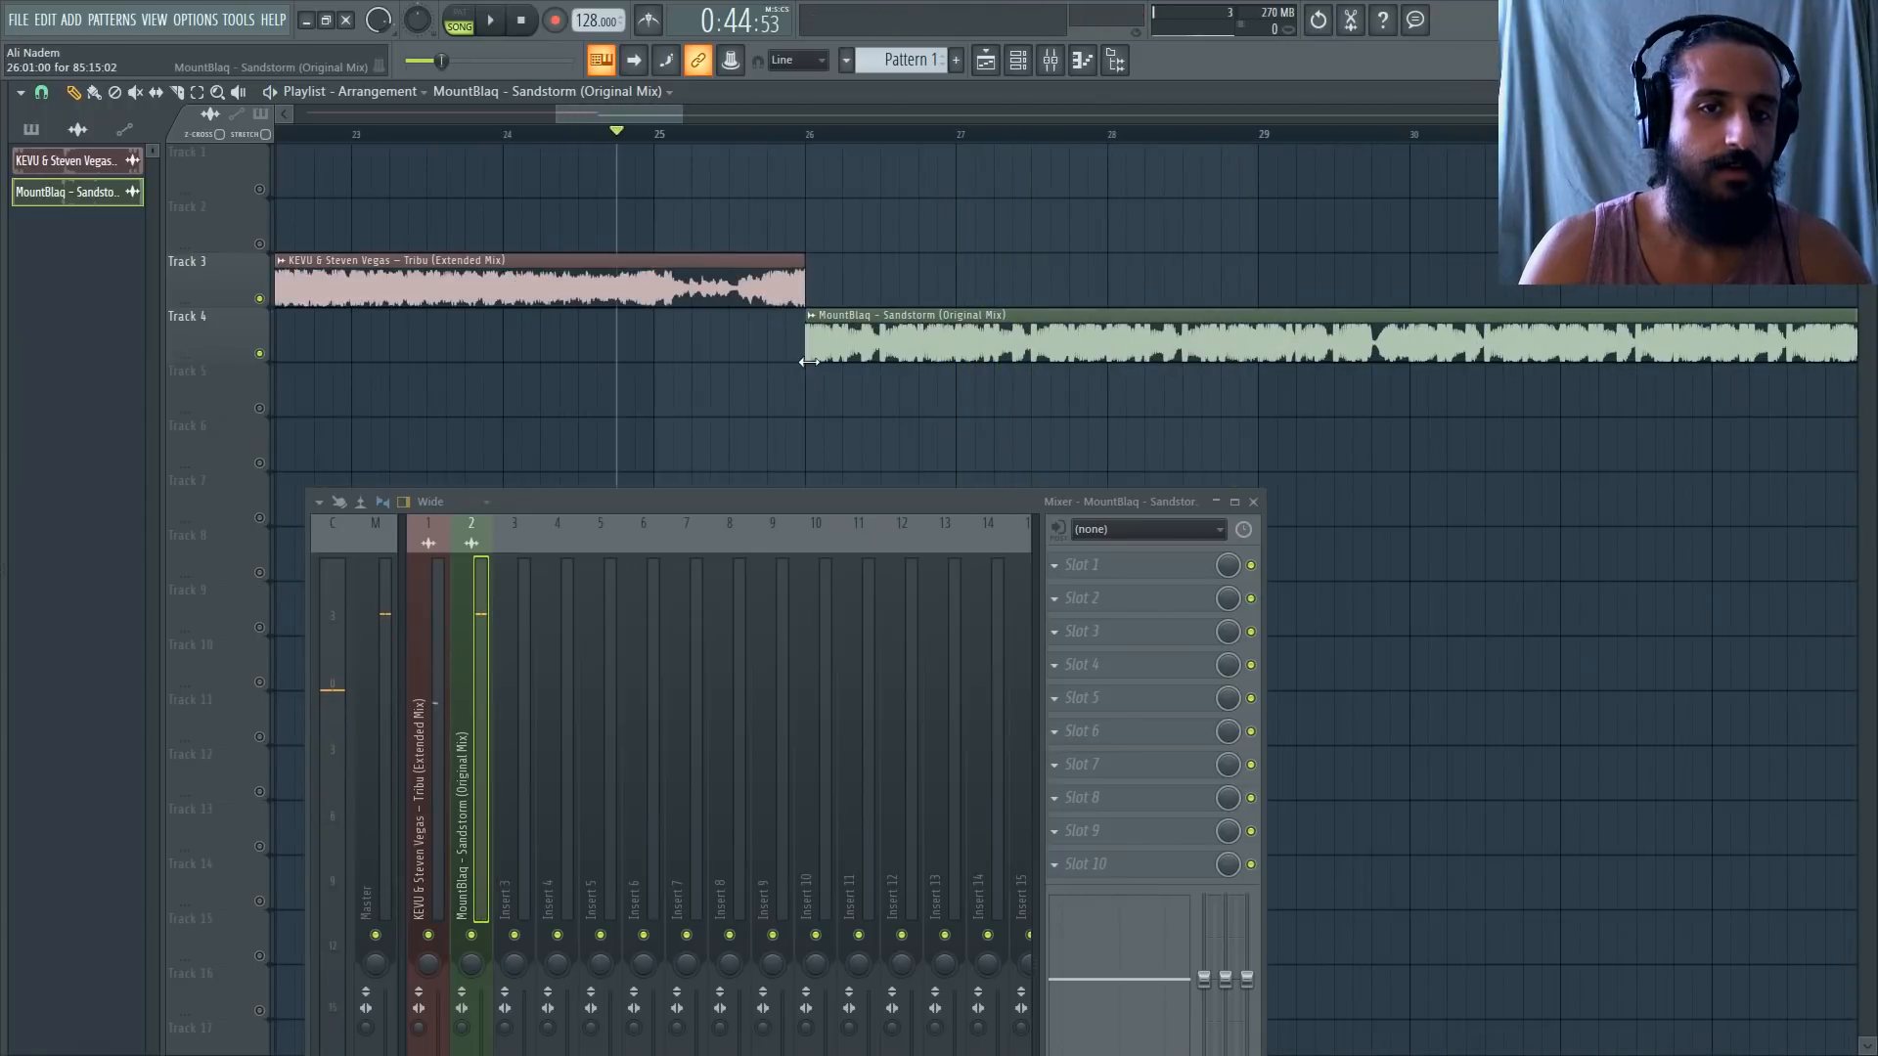
Extend the start of the Sandstorm clip back to bar 25 and place the playhead at bar 26.
drag(805, 350, 654, 352)
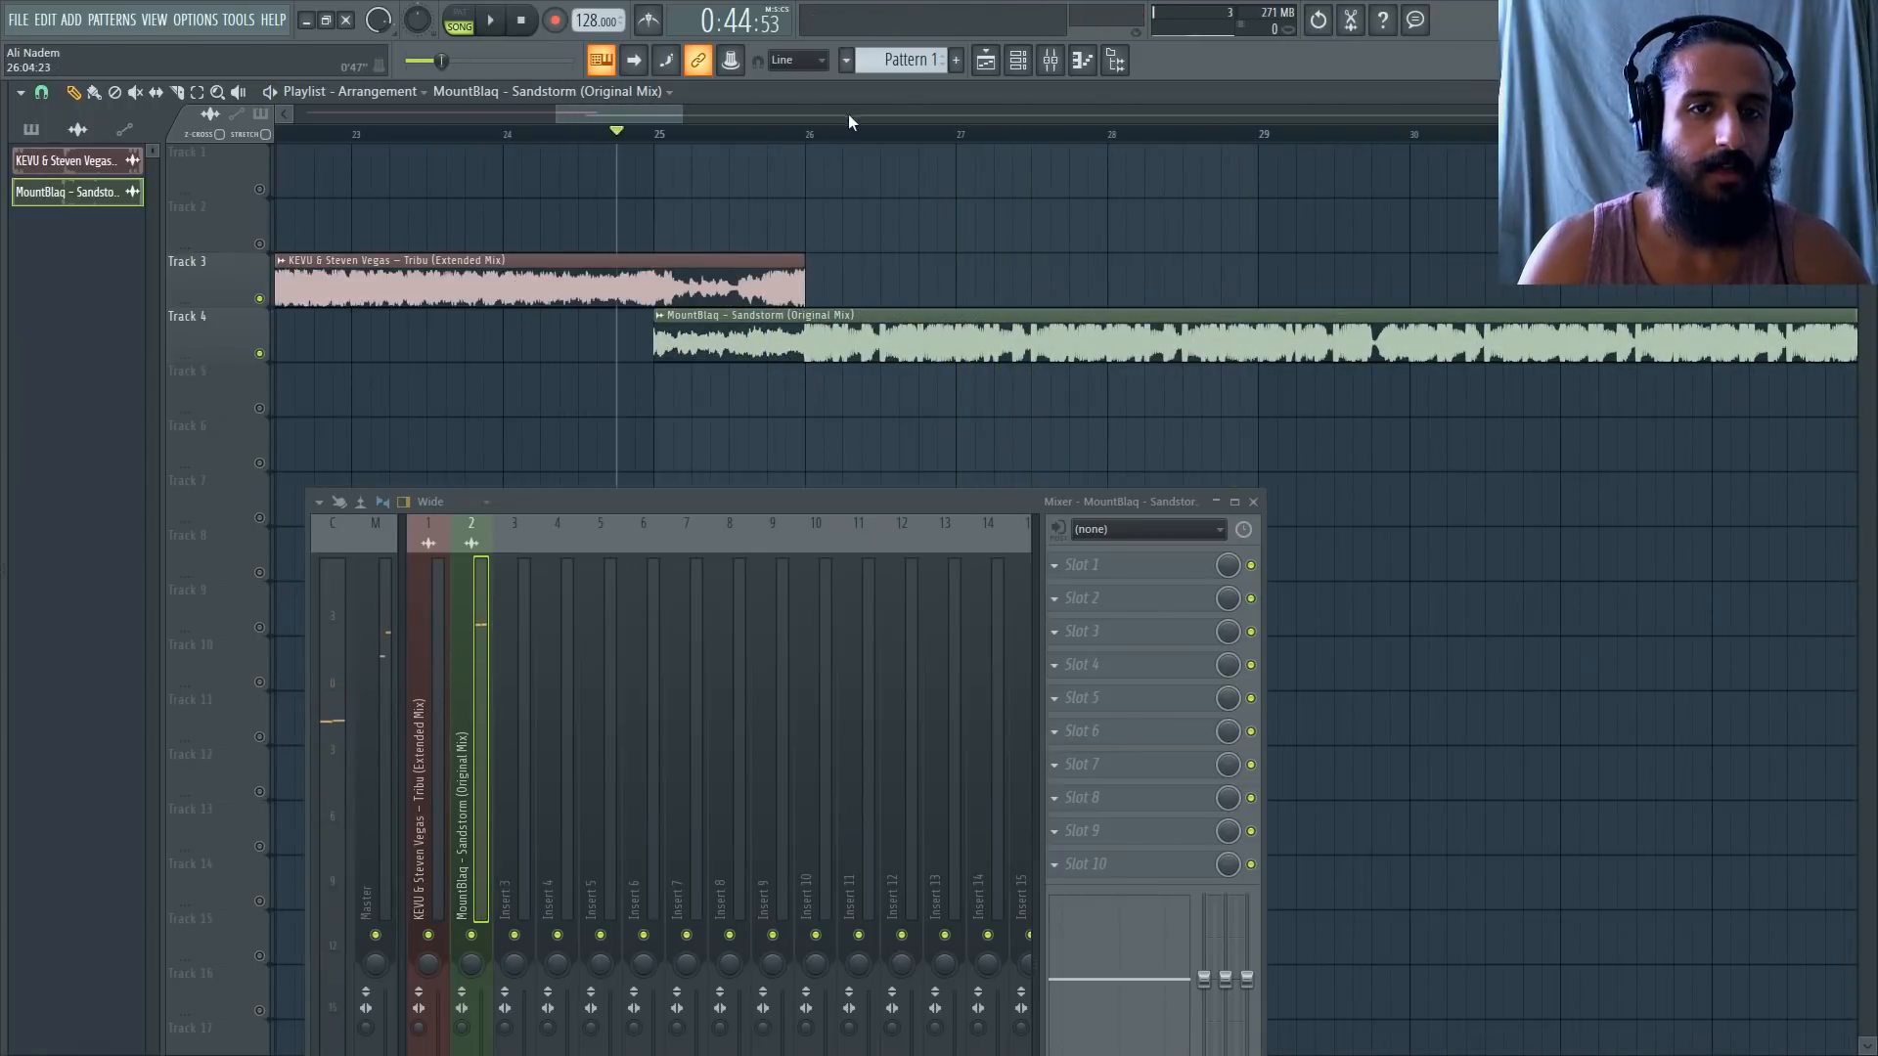
click(812, 134)
scroll(780, 249, up, 3)
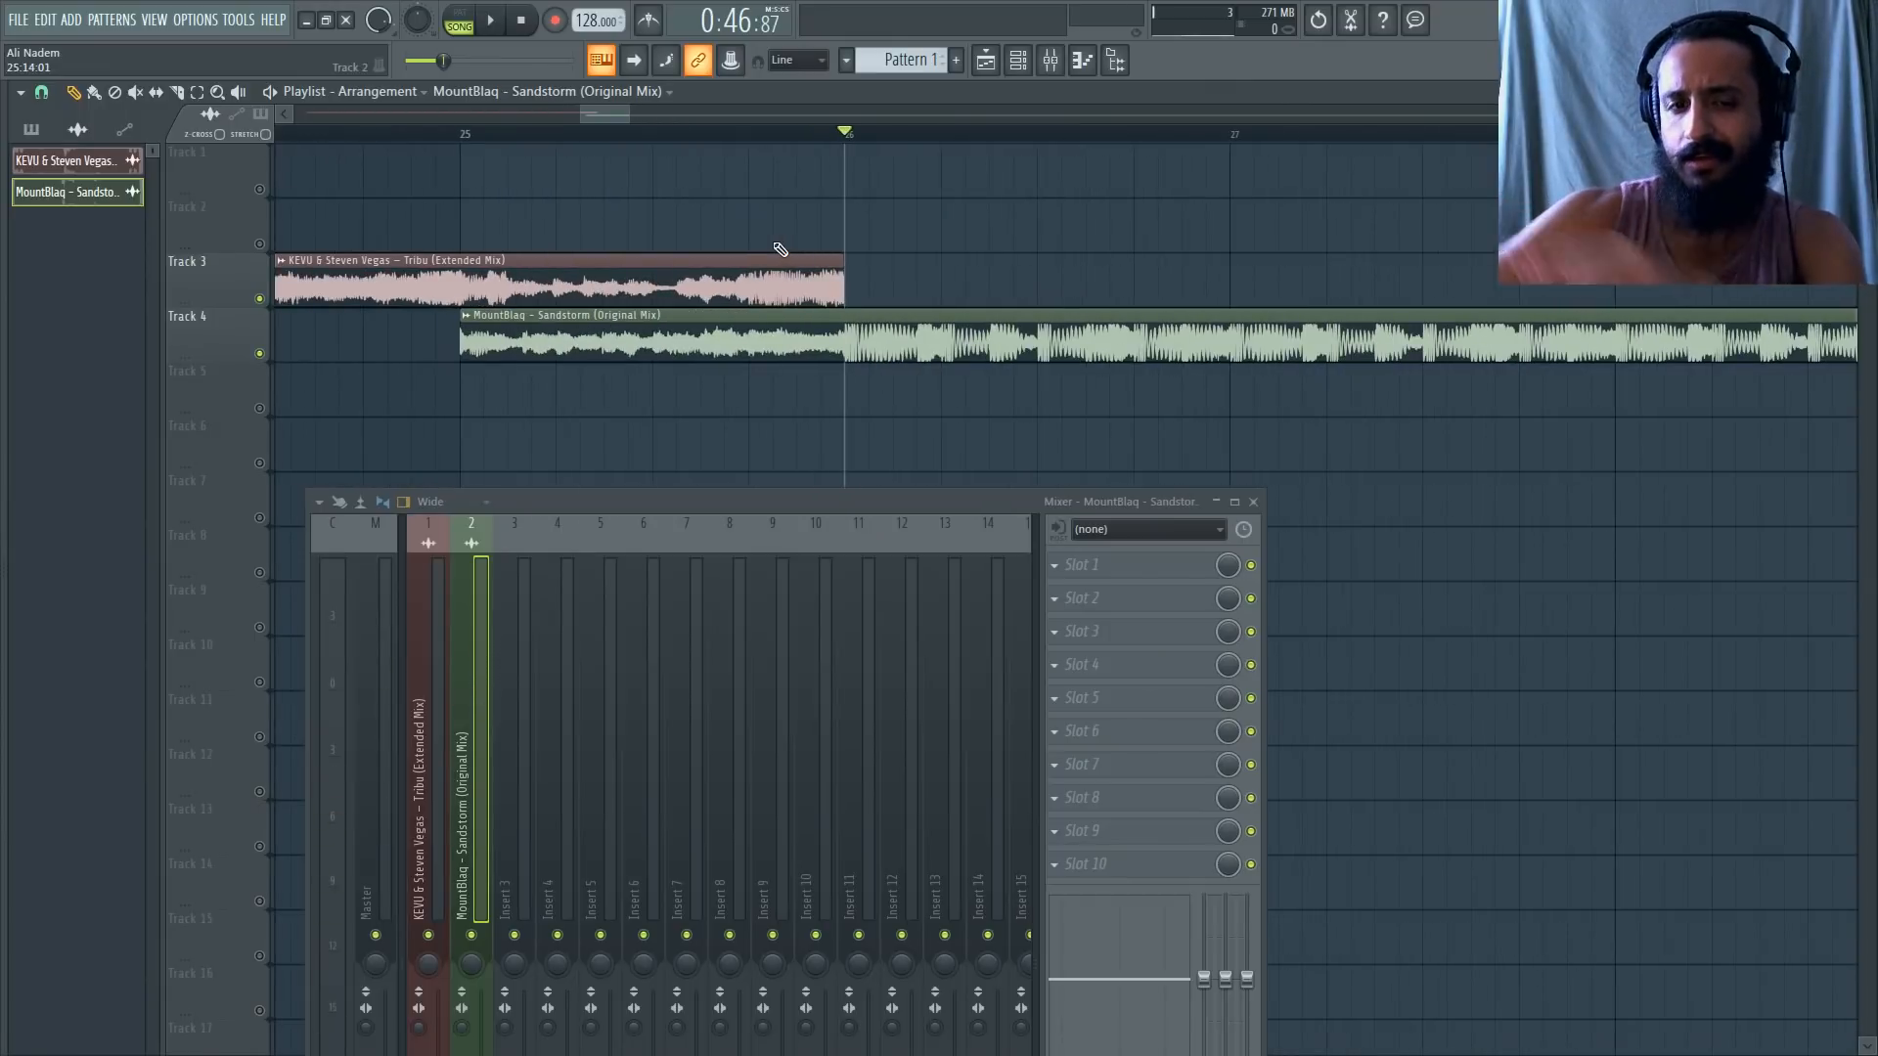
drag(460, 354, 622, 354)
scroll(826, 349, up, 1)
scroll(826, 349, up, 1)
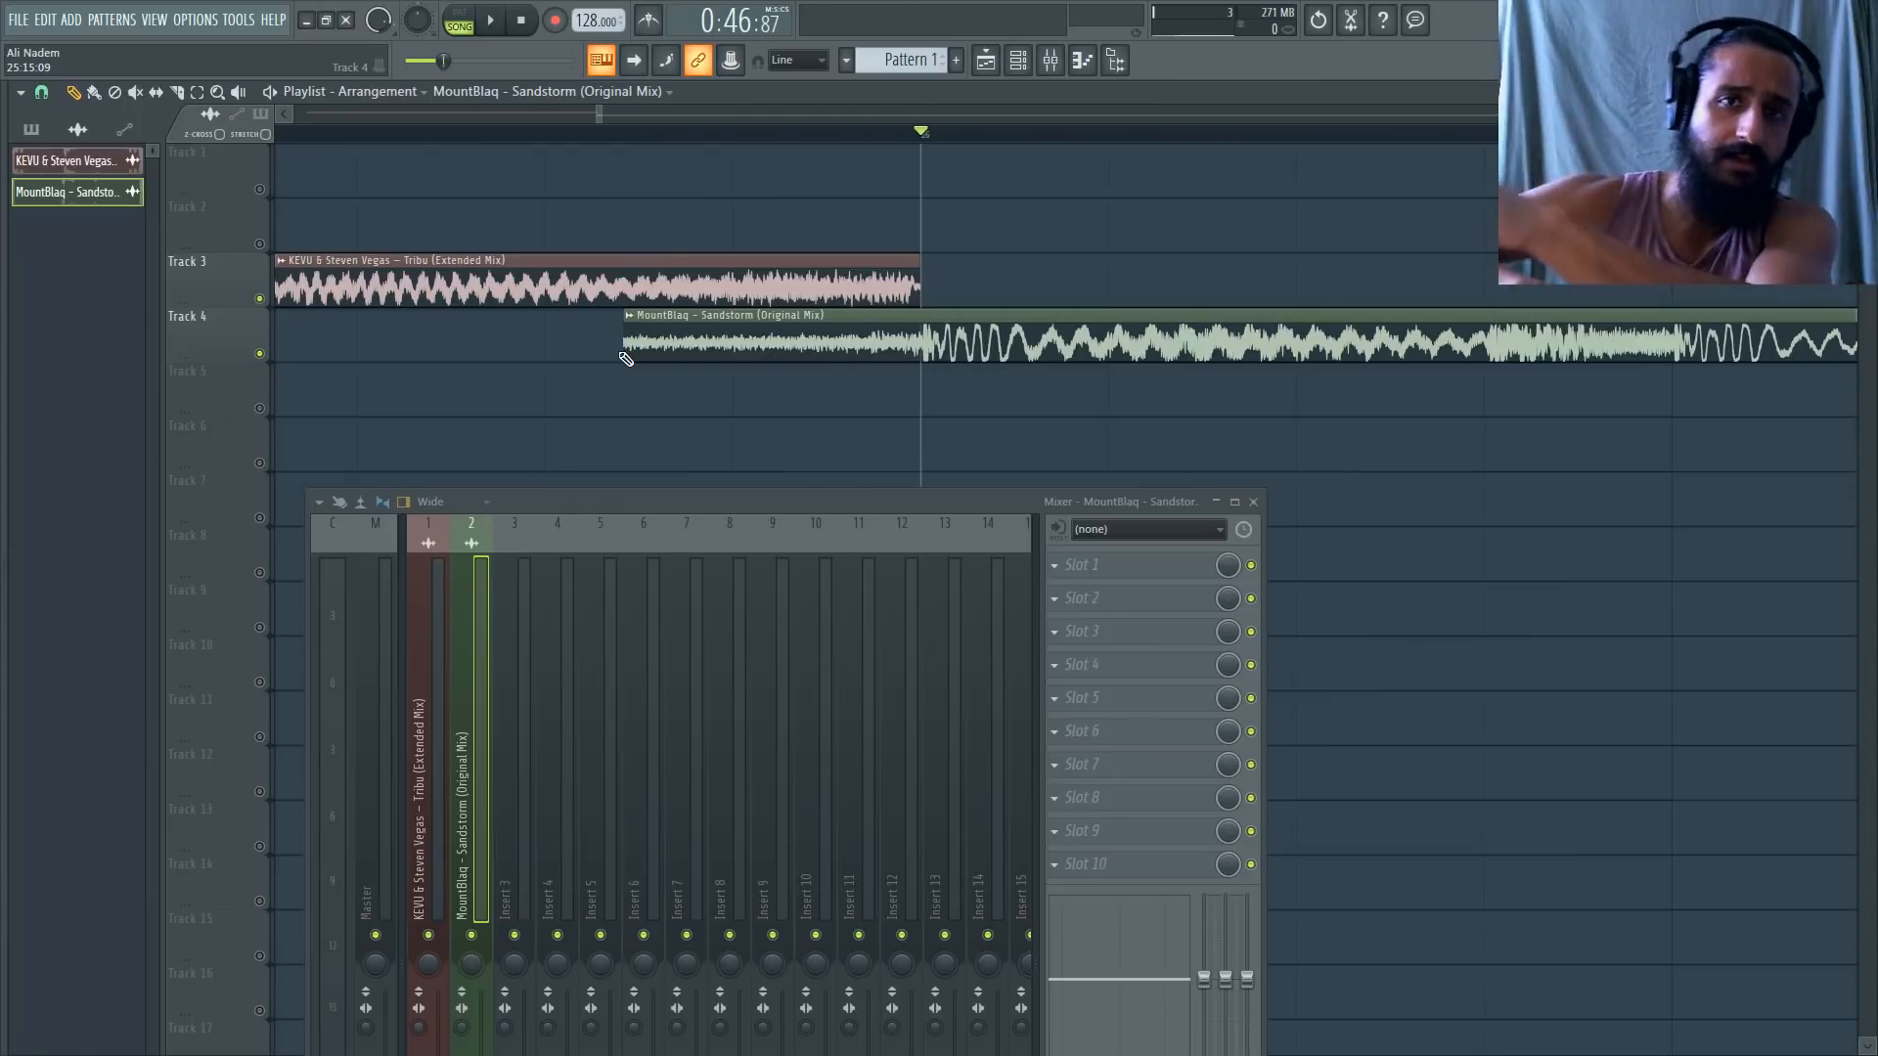
scroll(579, 359, down, 2)
key(ctrl+z)
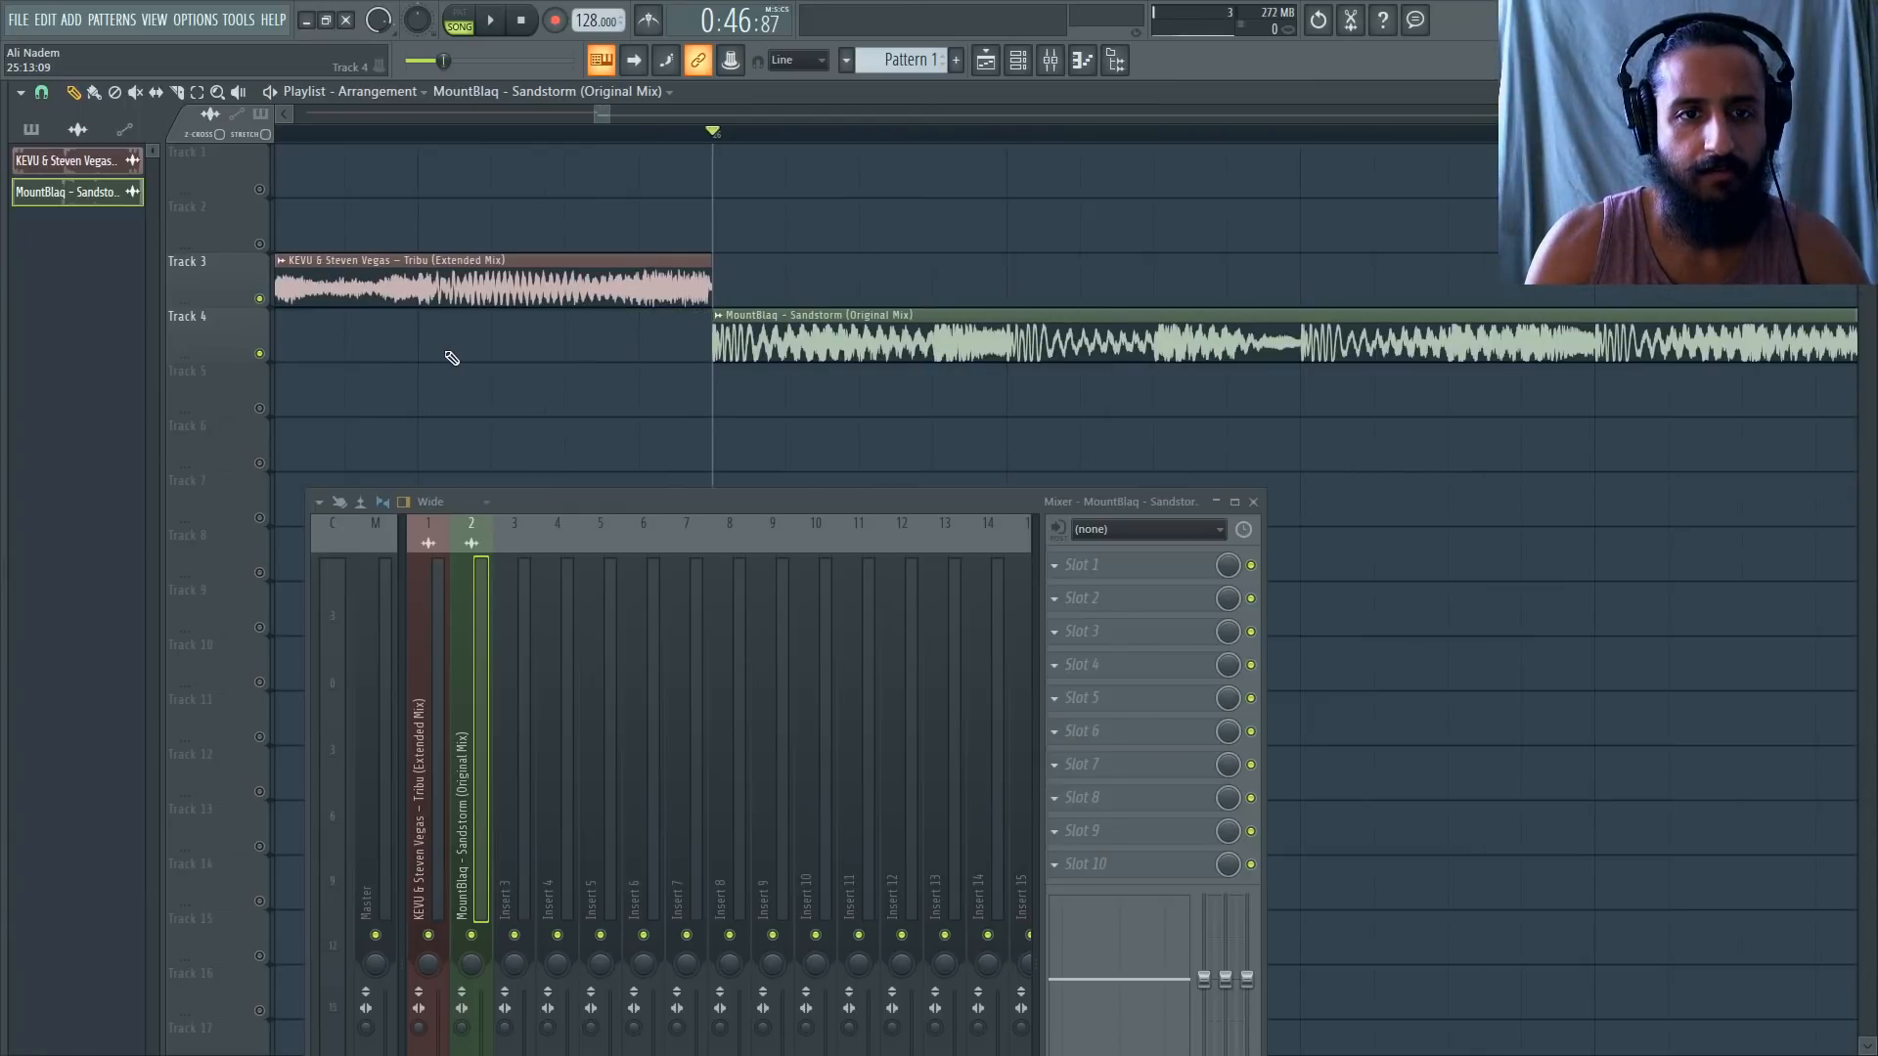
key(ctrl+z)
scroll(463, 350, down, 2)
Set the playlist snap to Main and place the playhead at bar 25, where the Sandstorm clip starts.
click(41, 93)
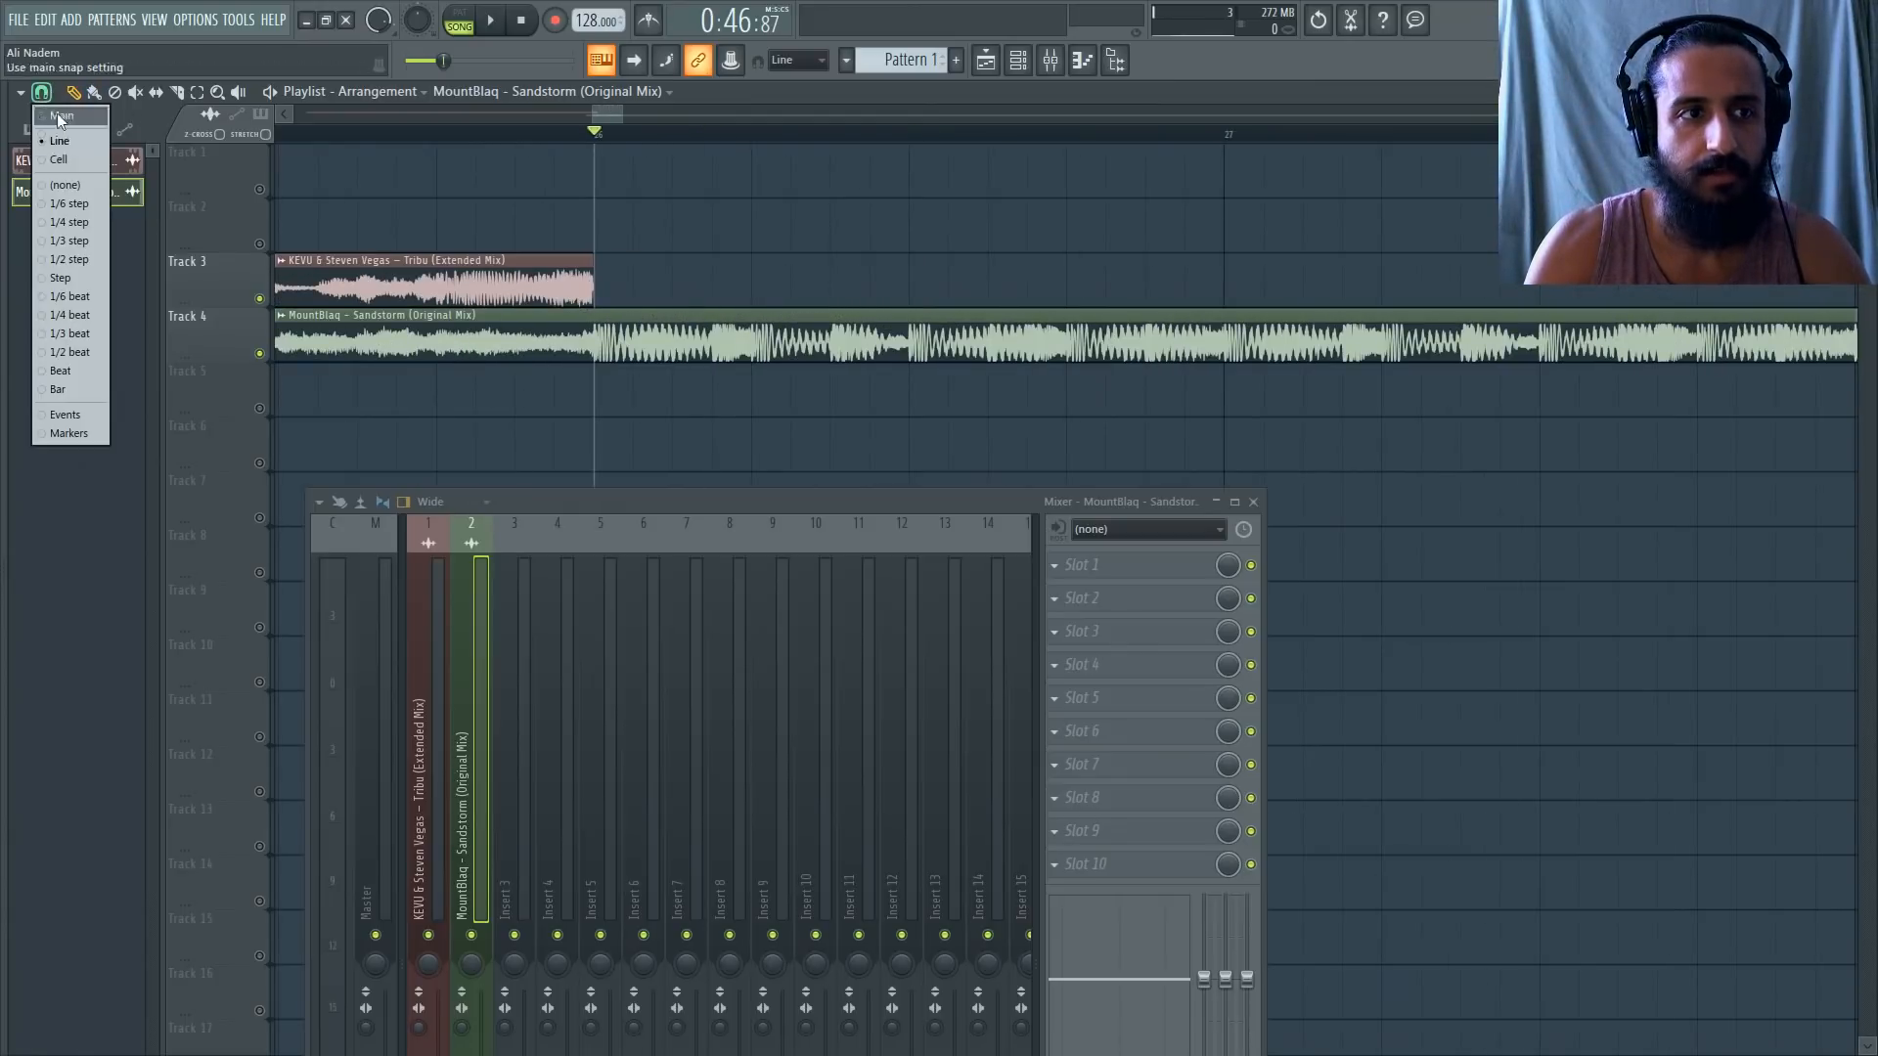
click(59, 117)
scroll(419, 368, down, 3)
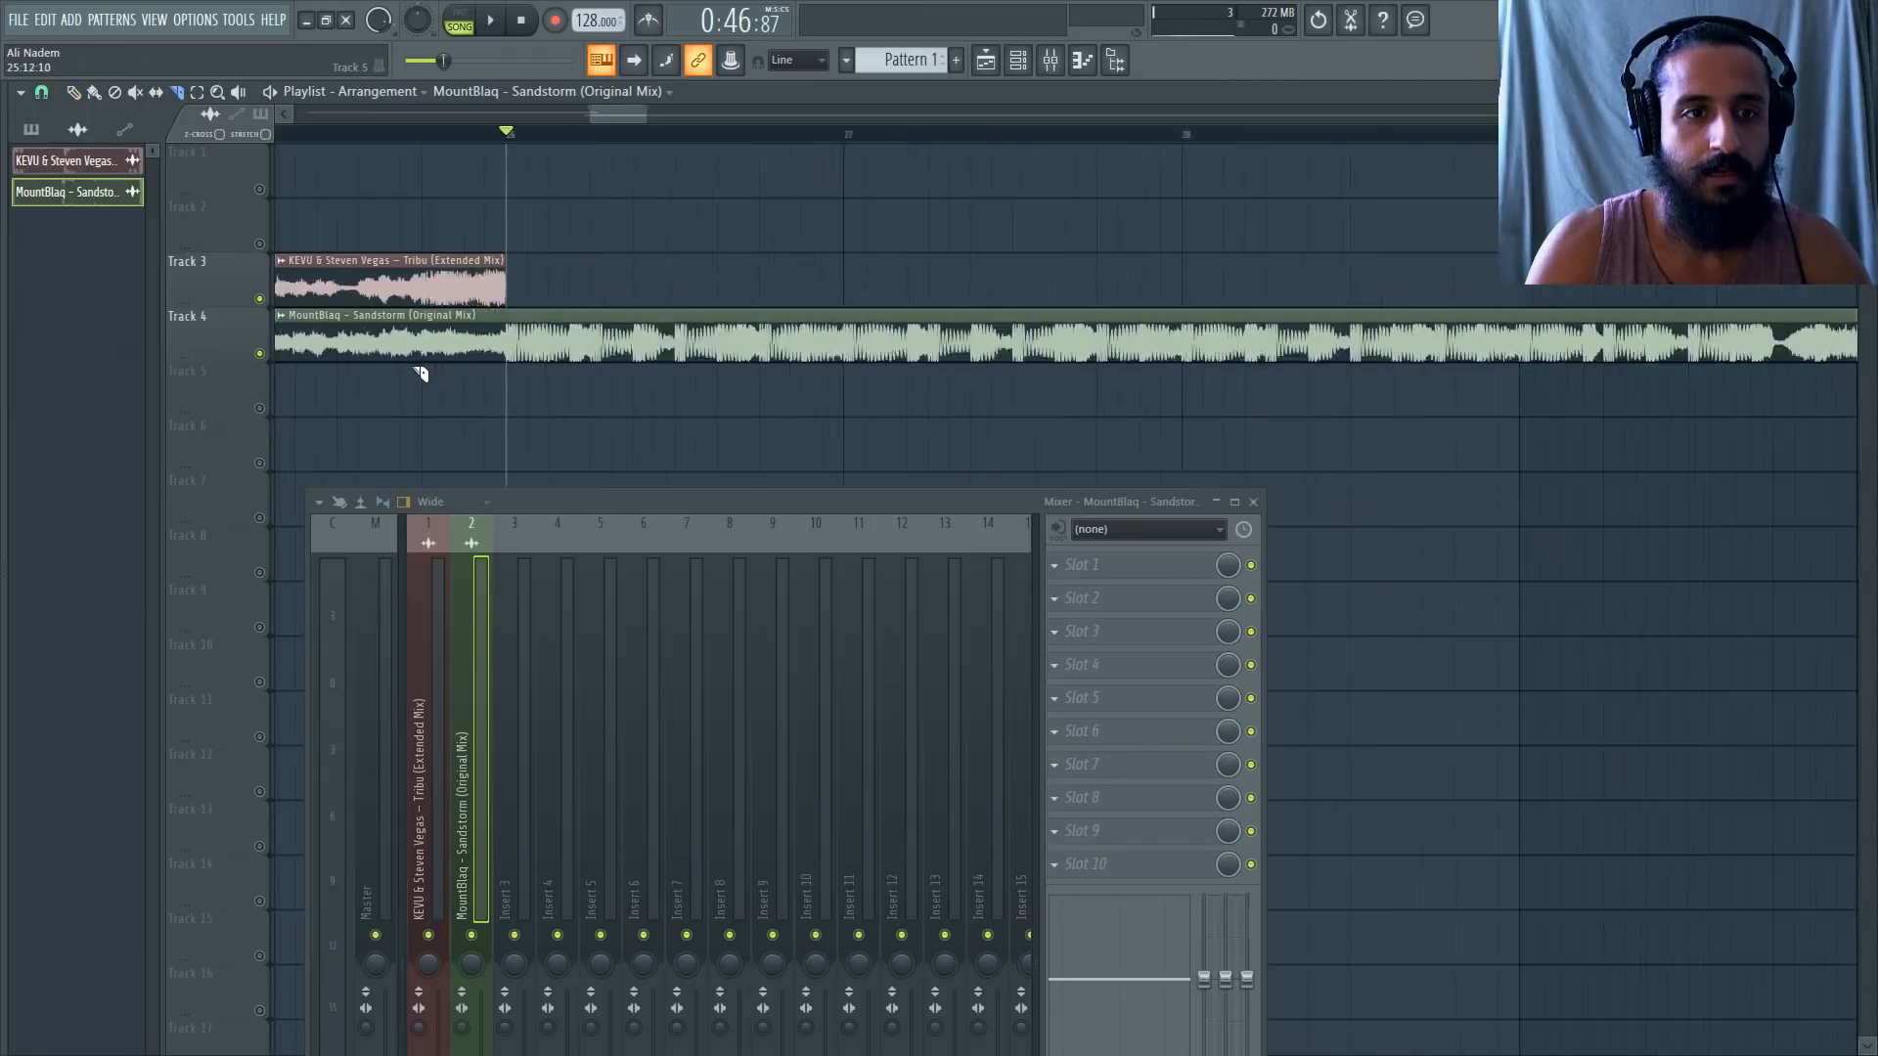
scroll(376, 377, down, 4)
scroll(319, 383, up, 5)
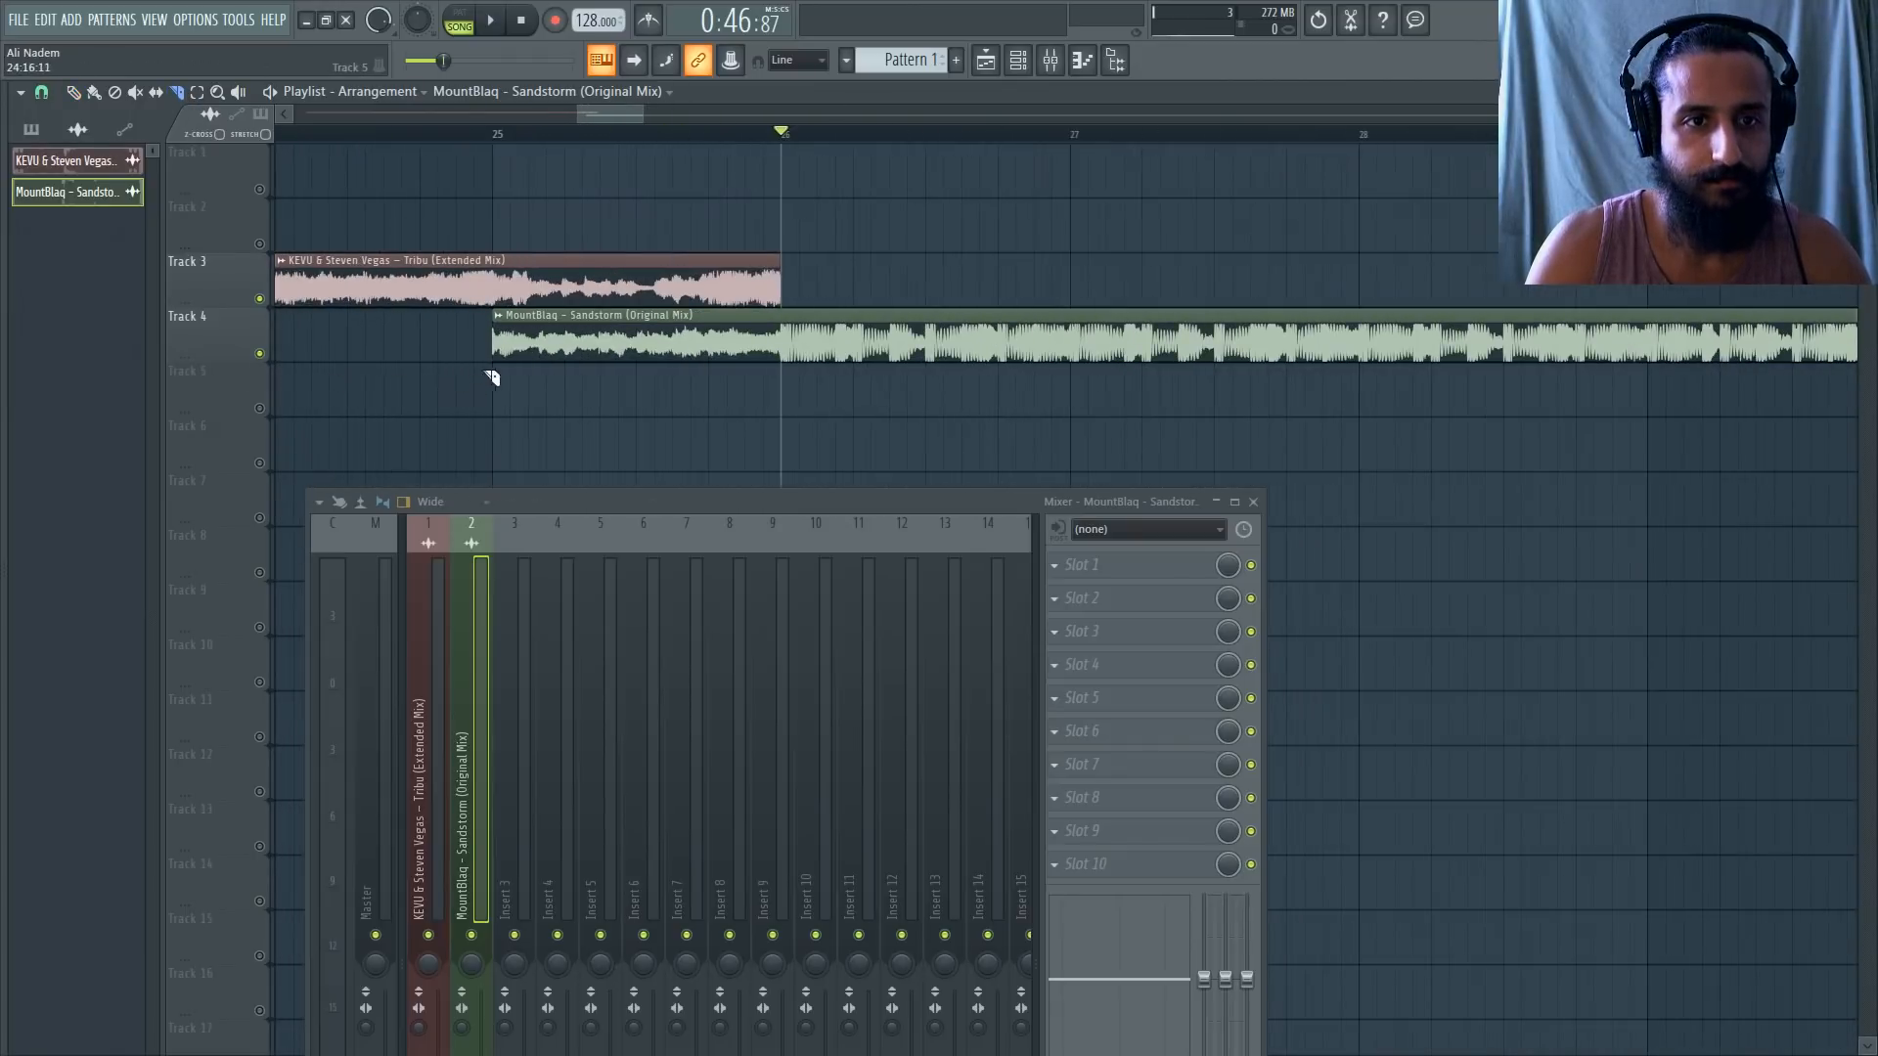
mouse_move(502, 142)
mouse_down()
mouse_move(713, 147)
mouse_move(494, 171)
mouse_up()
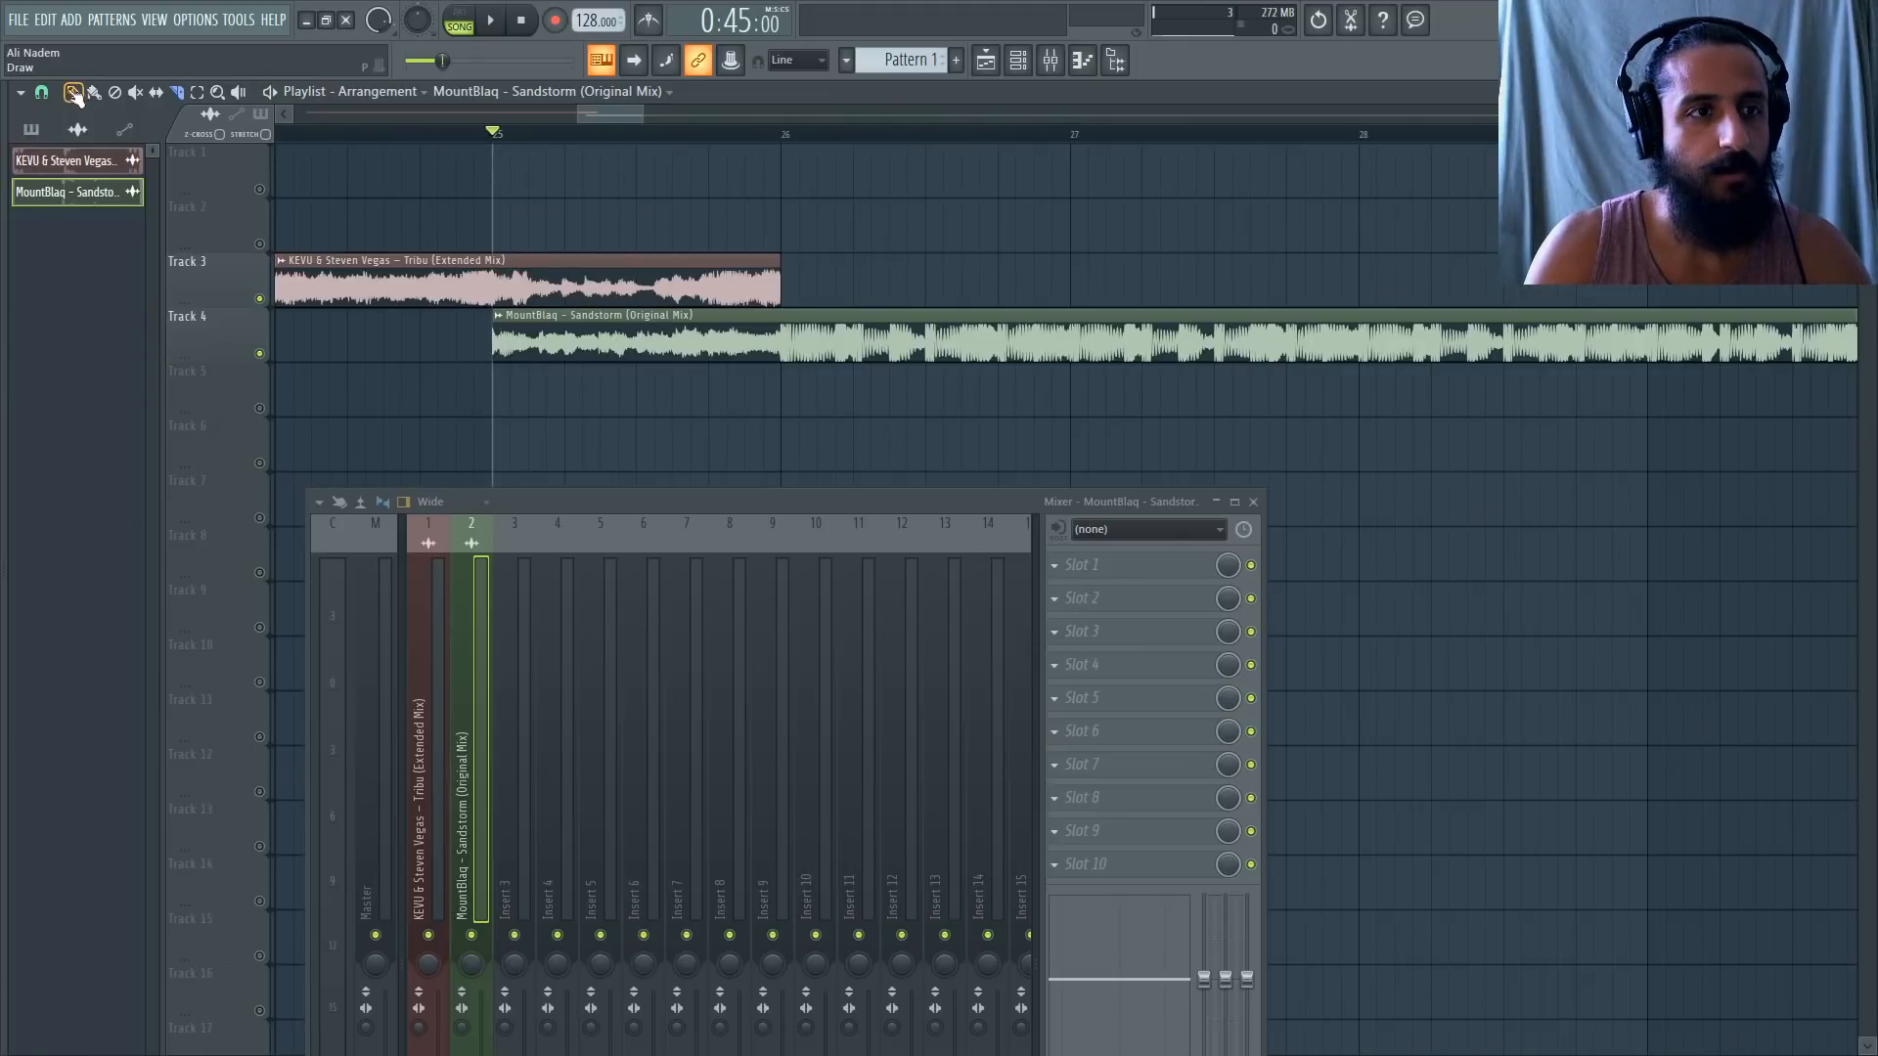
Create volume automation for the Sandstorm clip and fade it in from zero at bar 25 to full volume at bar 26.
click(502, 330)
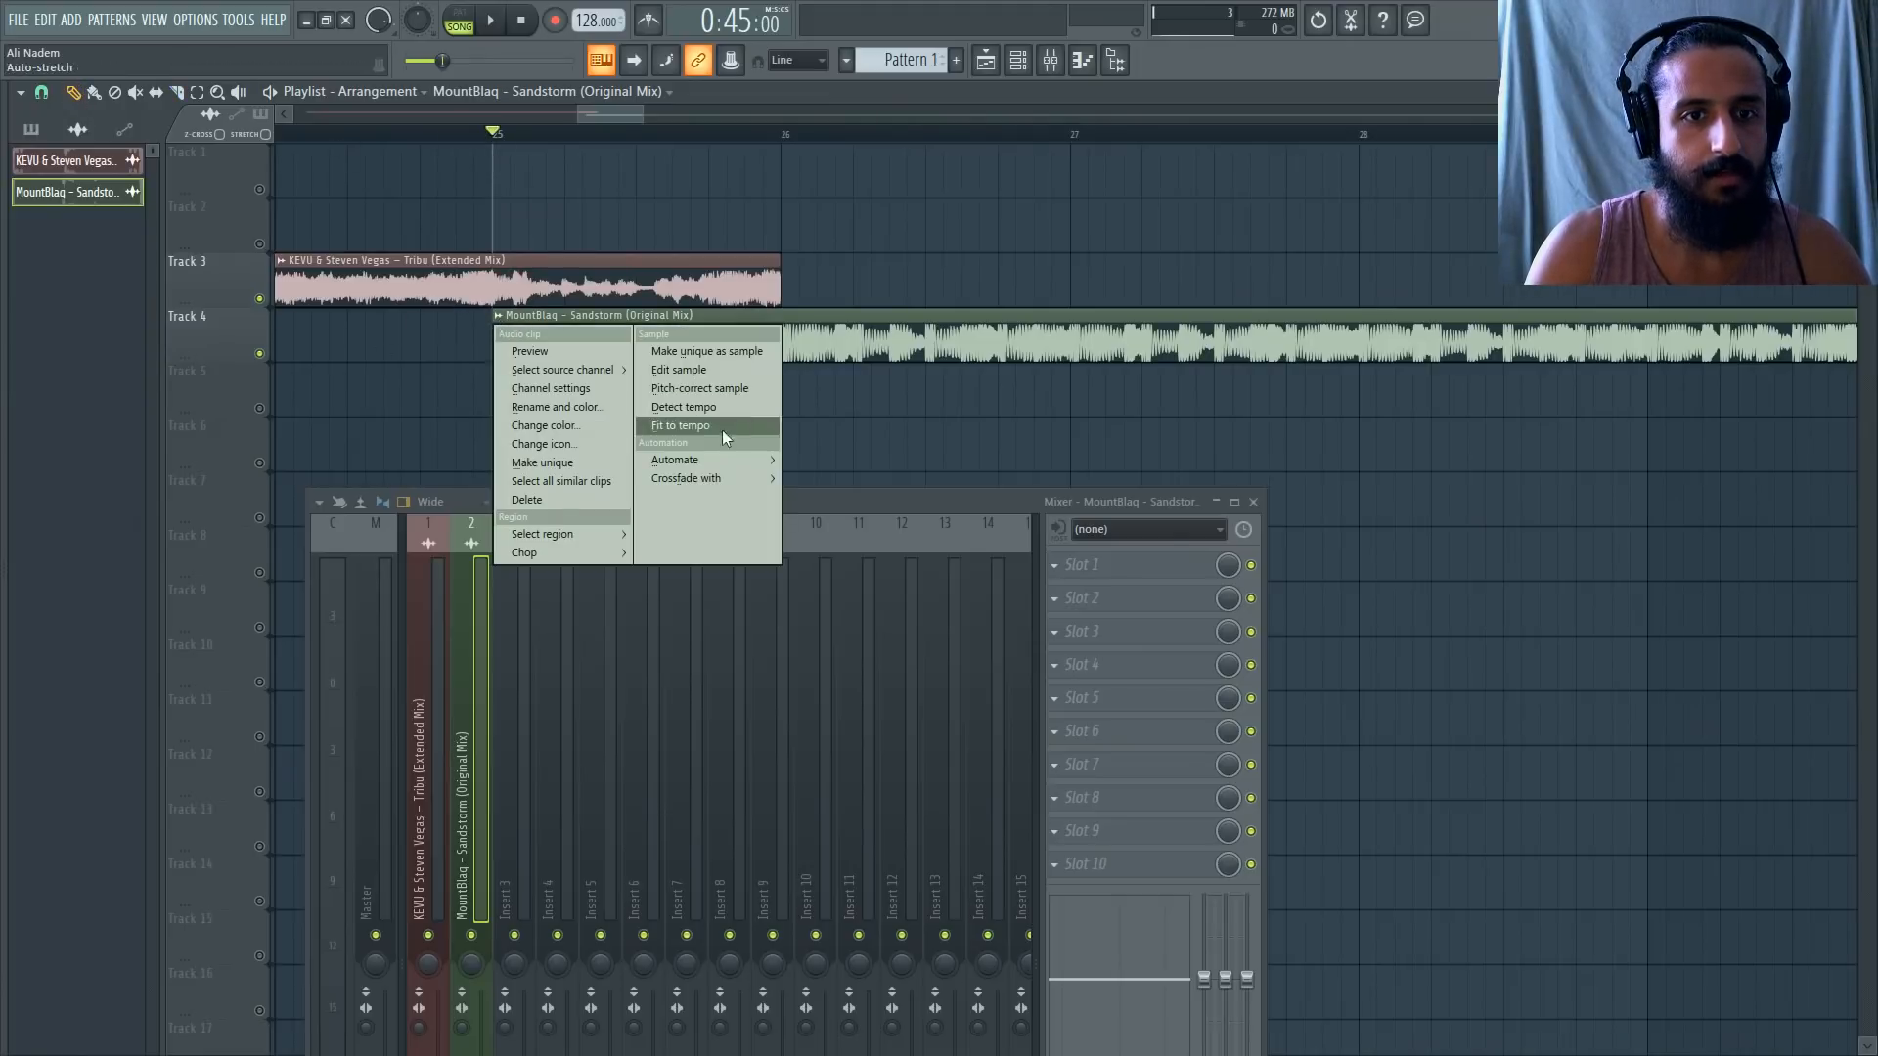
mouse_move(714, 454)
click(816, 478)
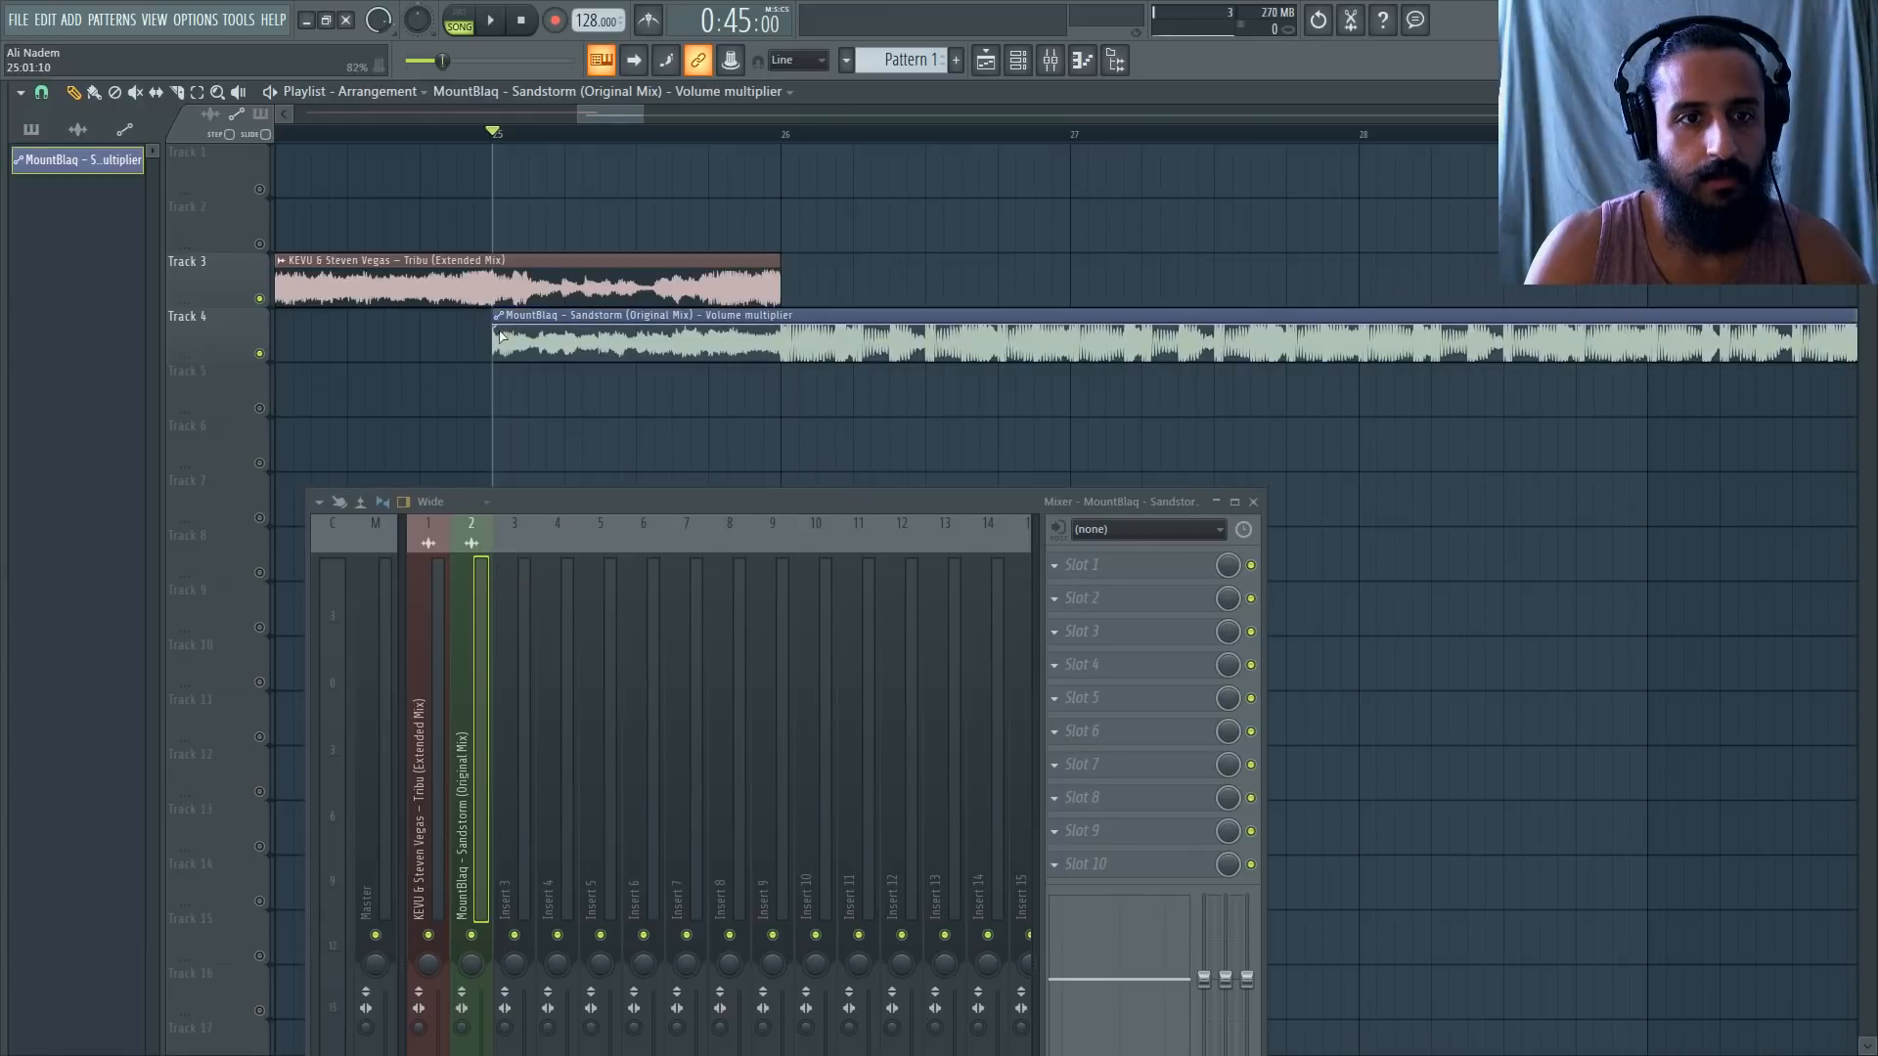
drag(496, 331, 495, 504)
right_click(781, 345)
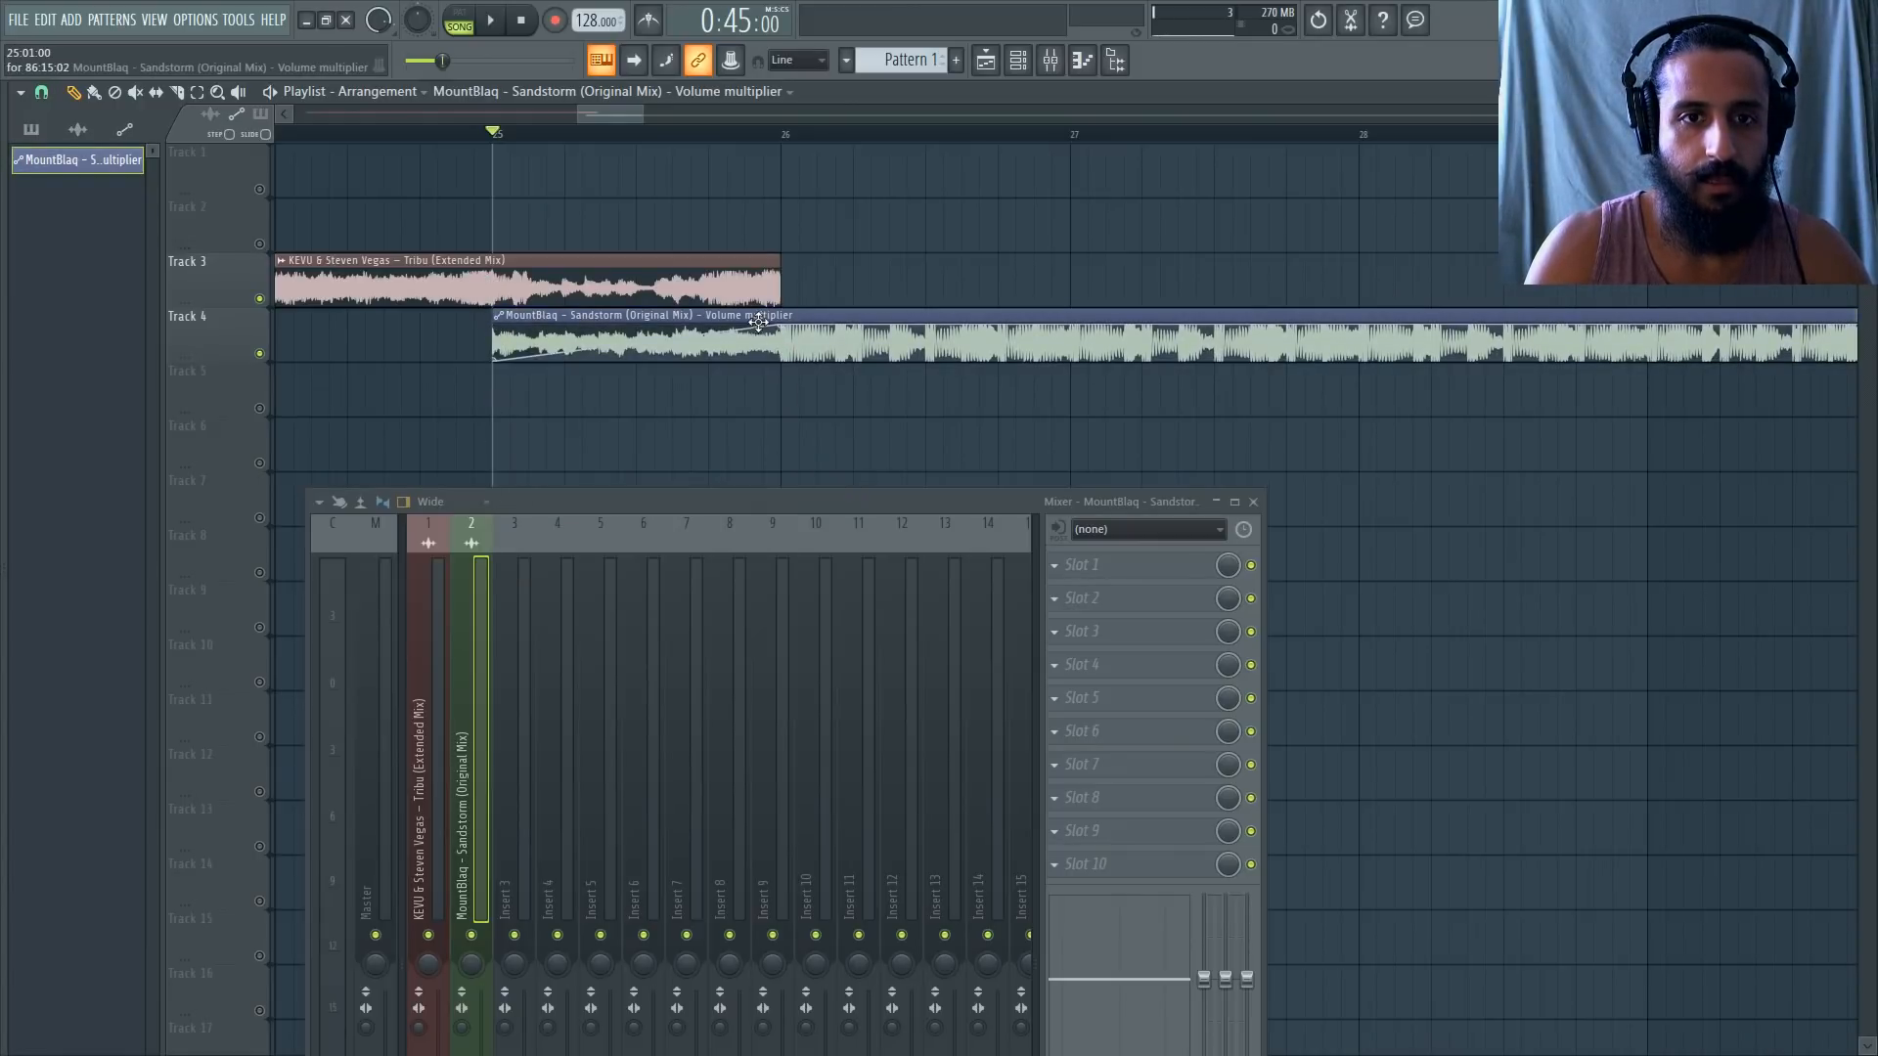
Move the Sandstorm volume automation clip to Track 5, aligned at bar 25, and unmute all tracks.
drag(758, 323, 746, 398)
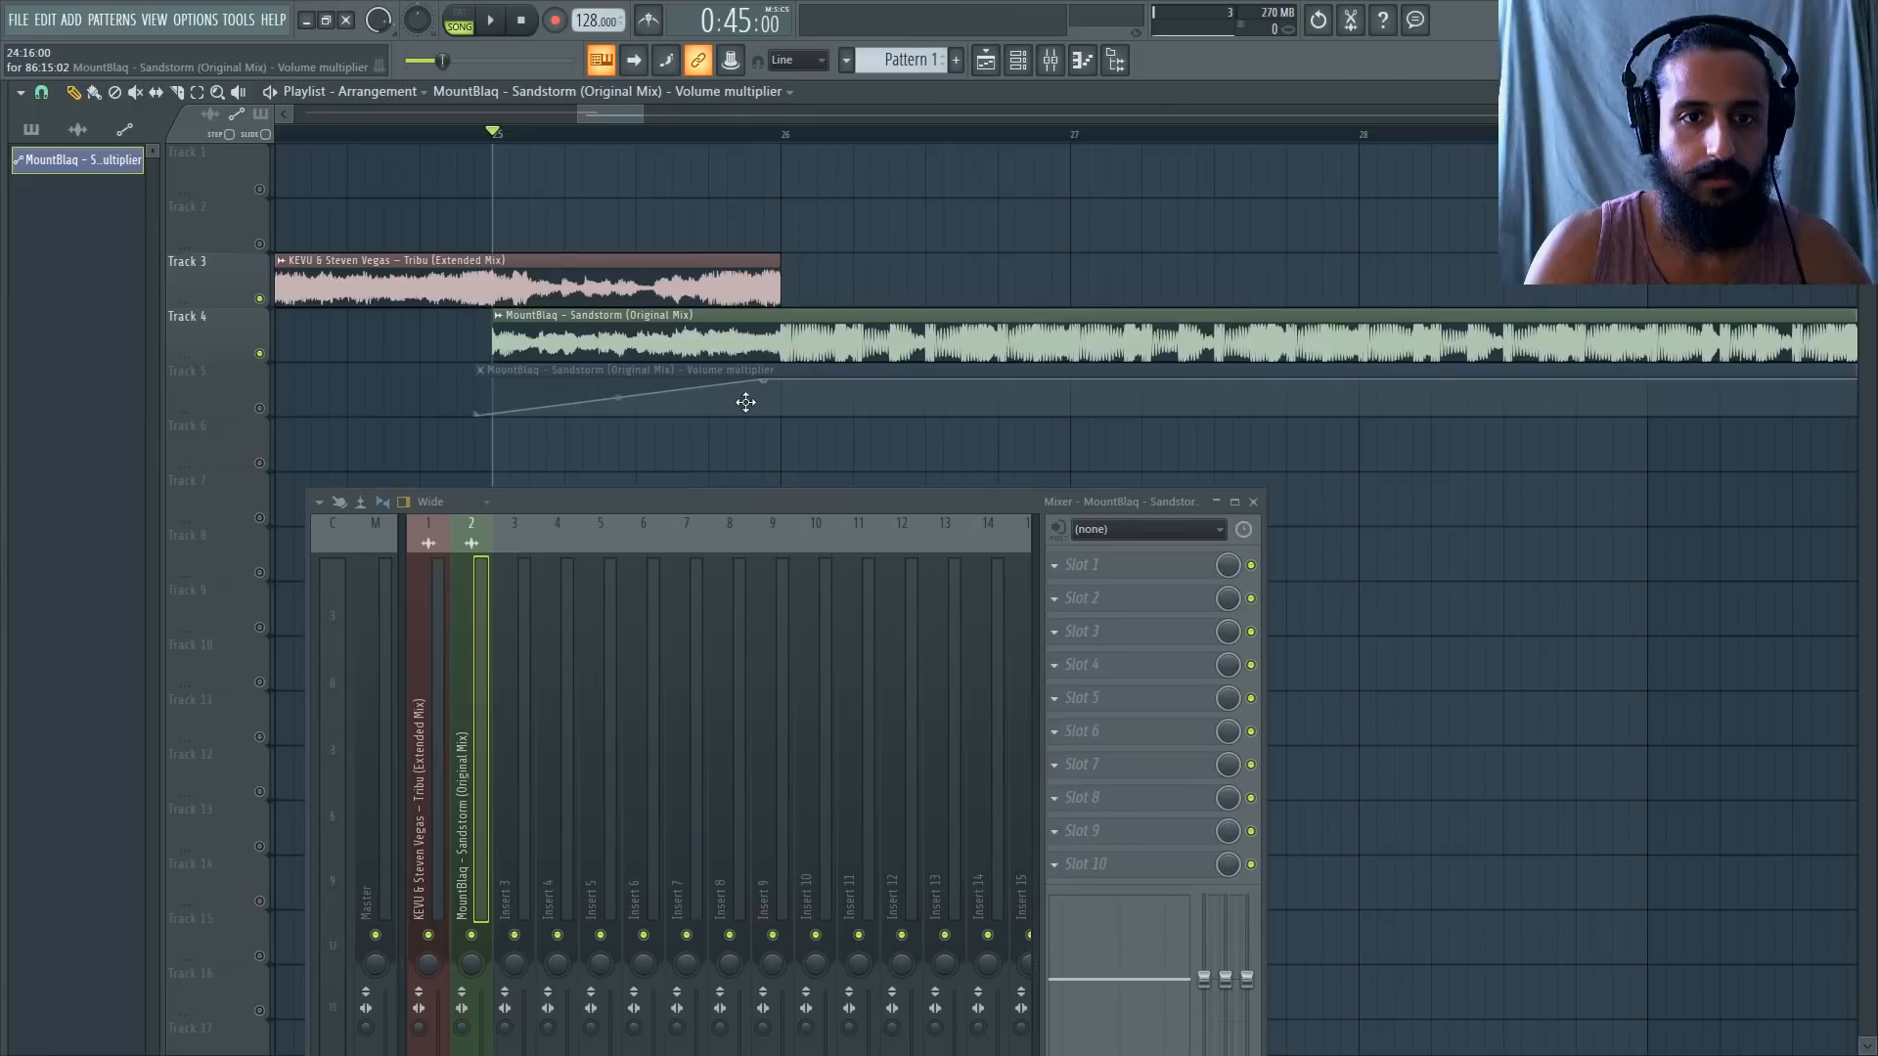
right_click(260, 408)
right_click(260, 408)
Create volume automation for the Tribu clip and move the automation clip up to Track 2.
scroll(438, 287, down, 3)
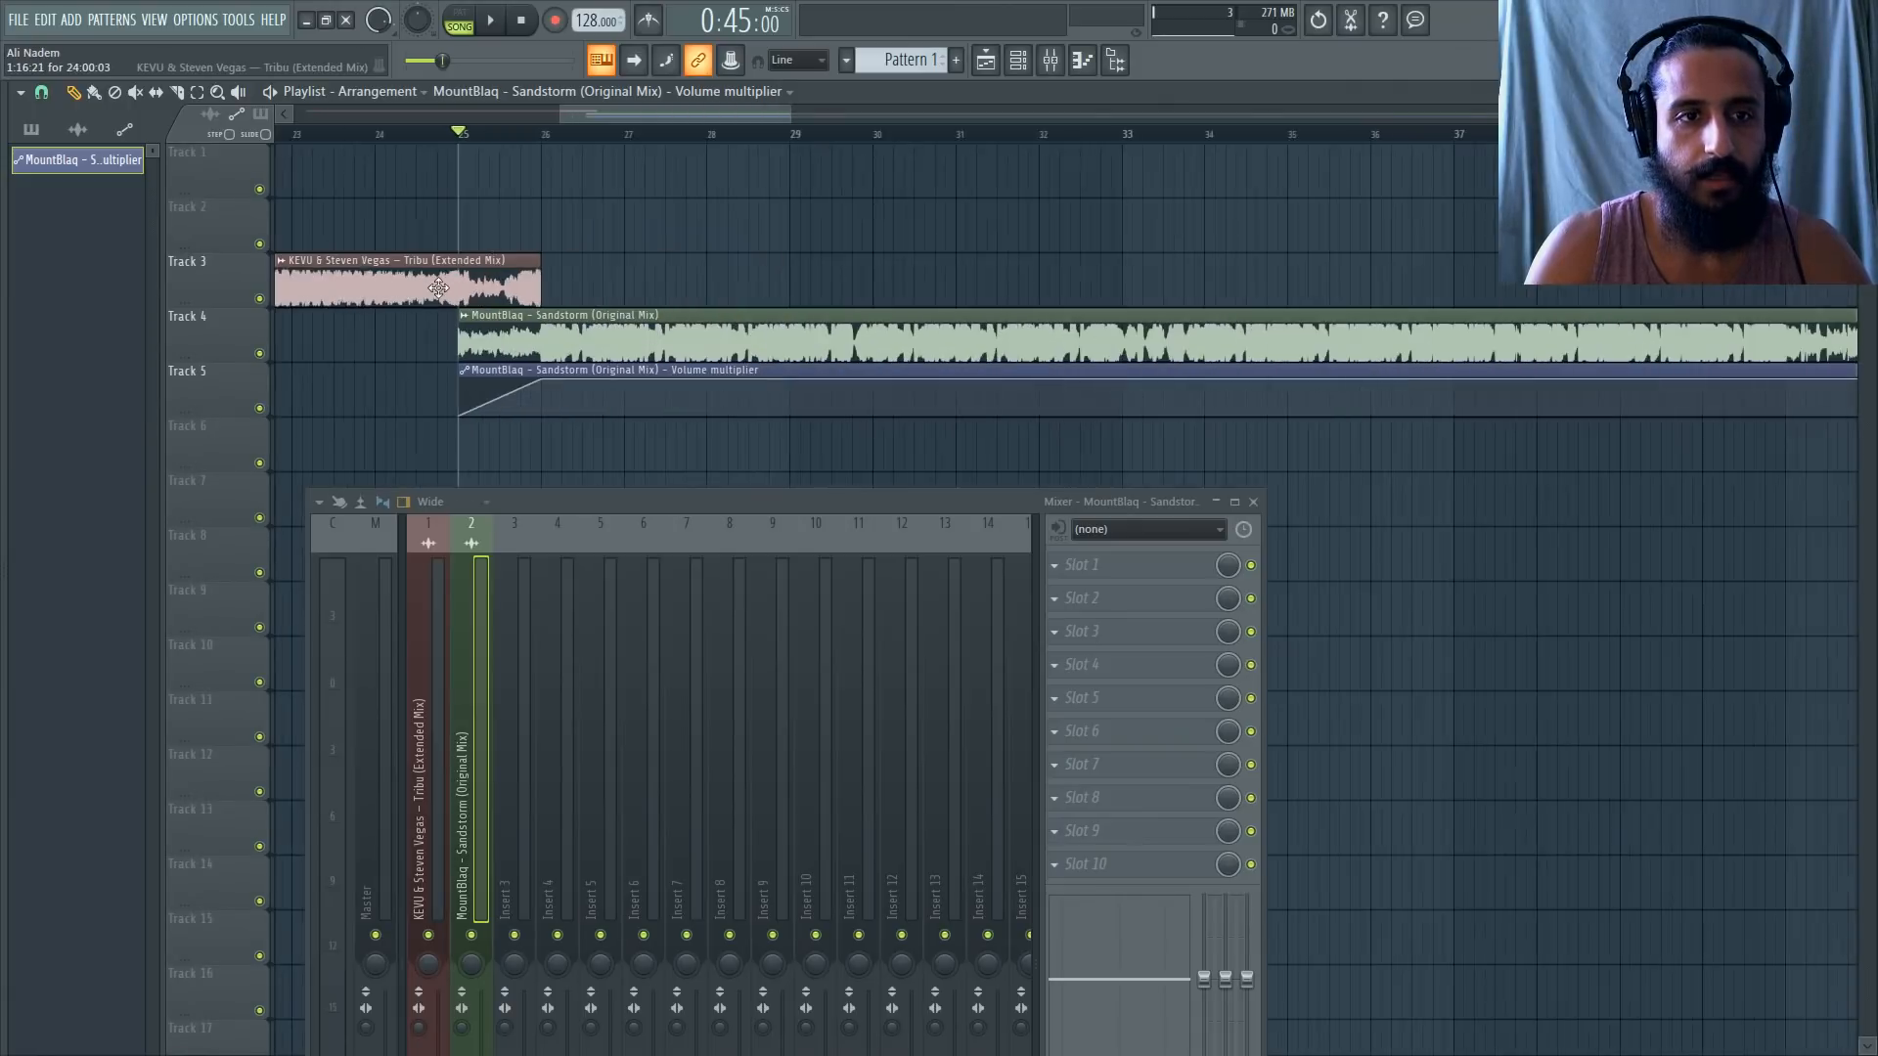
scroll(438, 287, down, 4)
click(308, 256)
mouse_move(489, 403)
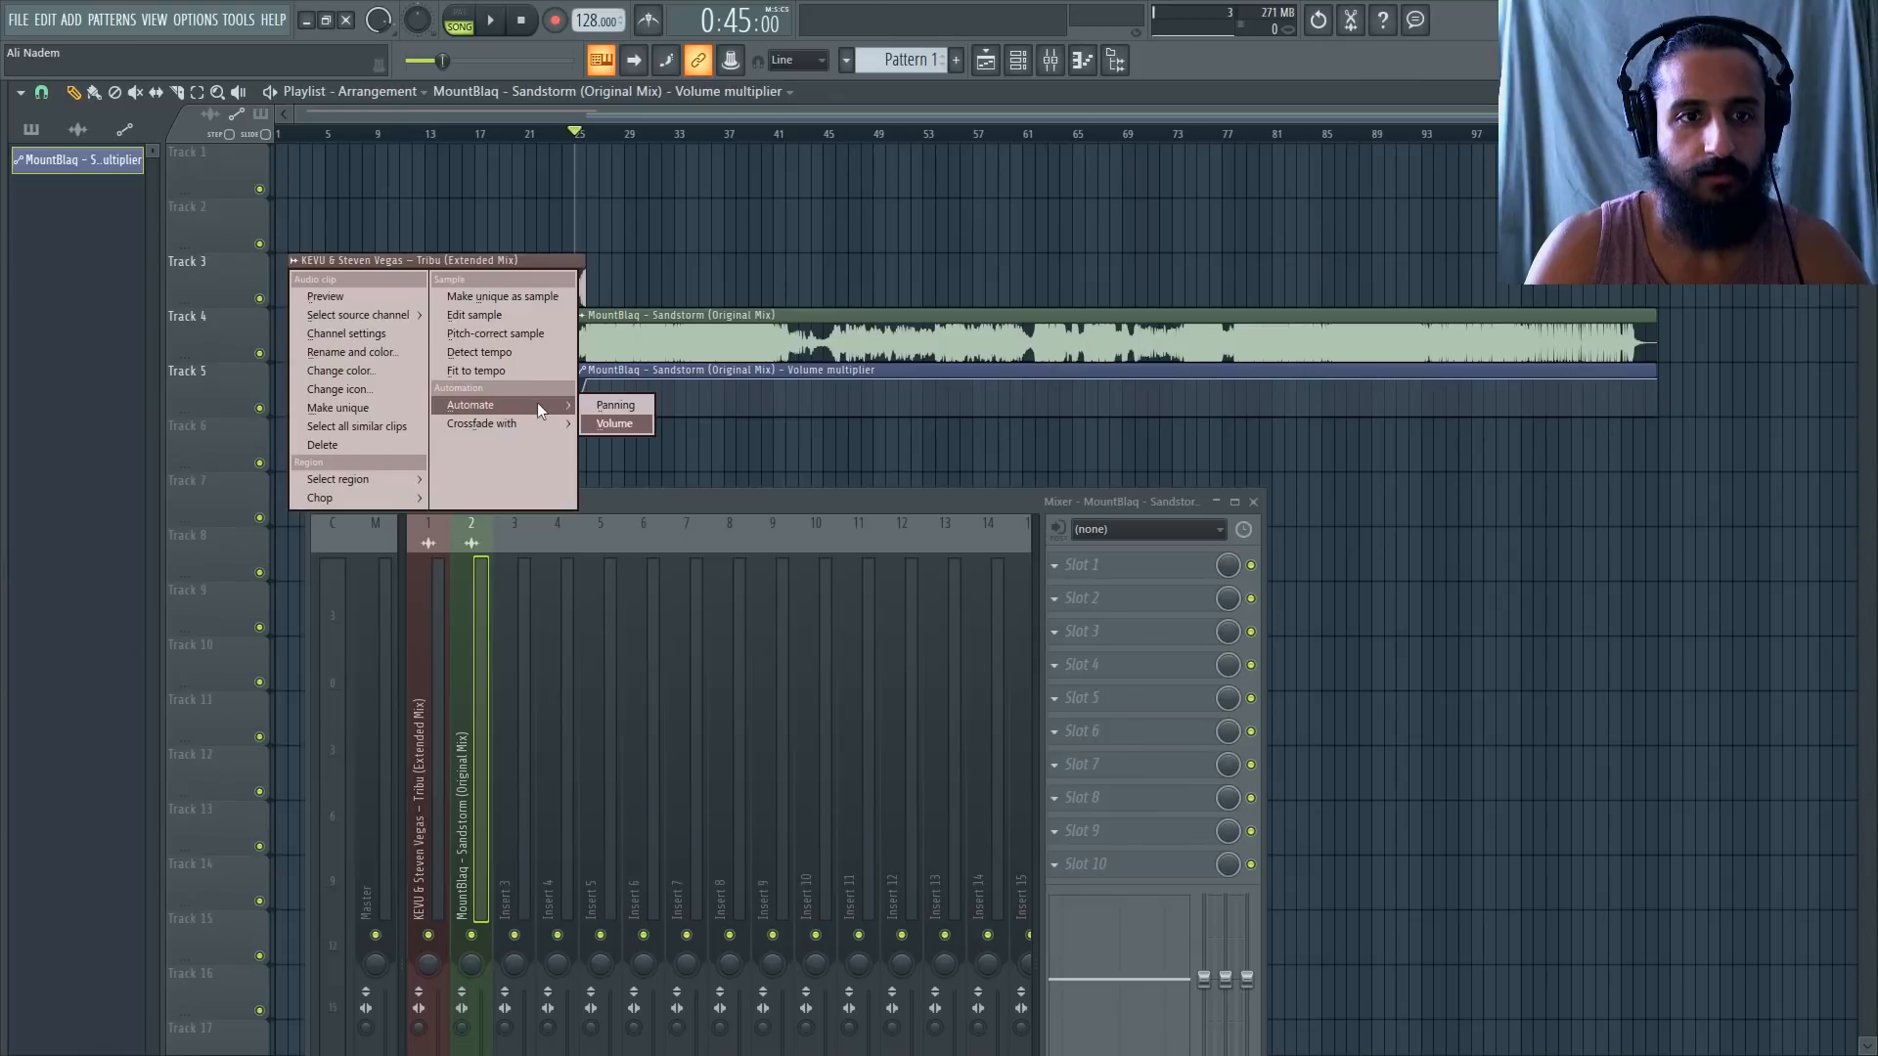
click(599, 420)
scroll(592, 253, up, 4)
scroll(592, 253, up, 4)
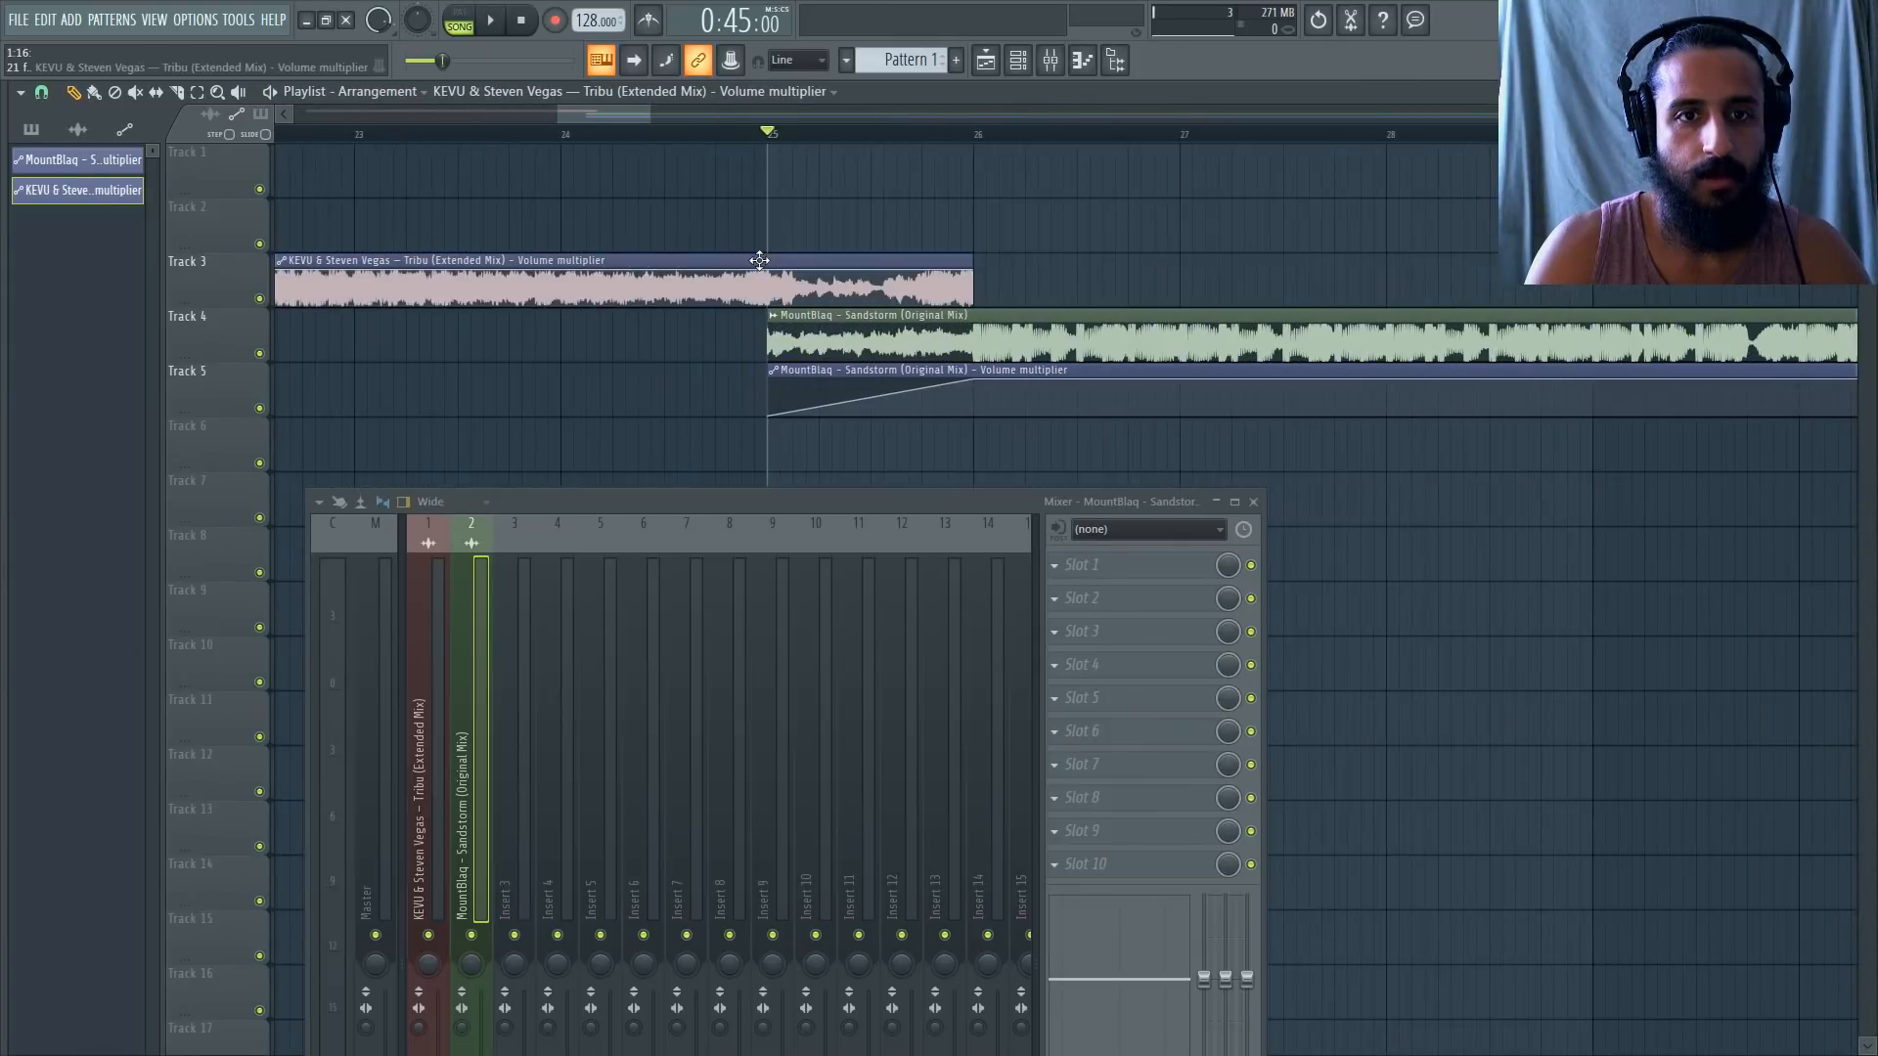
drag(740, 293, 776, 224)
Fade the Tribu volume from 100% at bar 25 to 0% at bar 26, and audition the crossfade.
scroll(775, 224, up, 2)
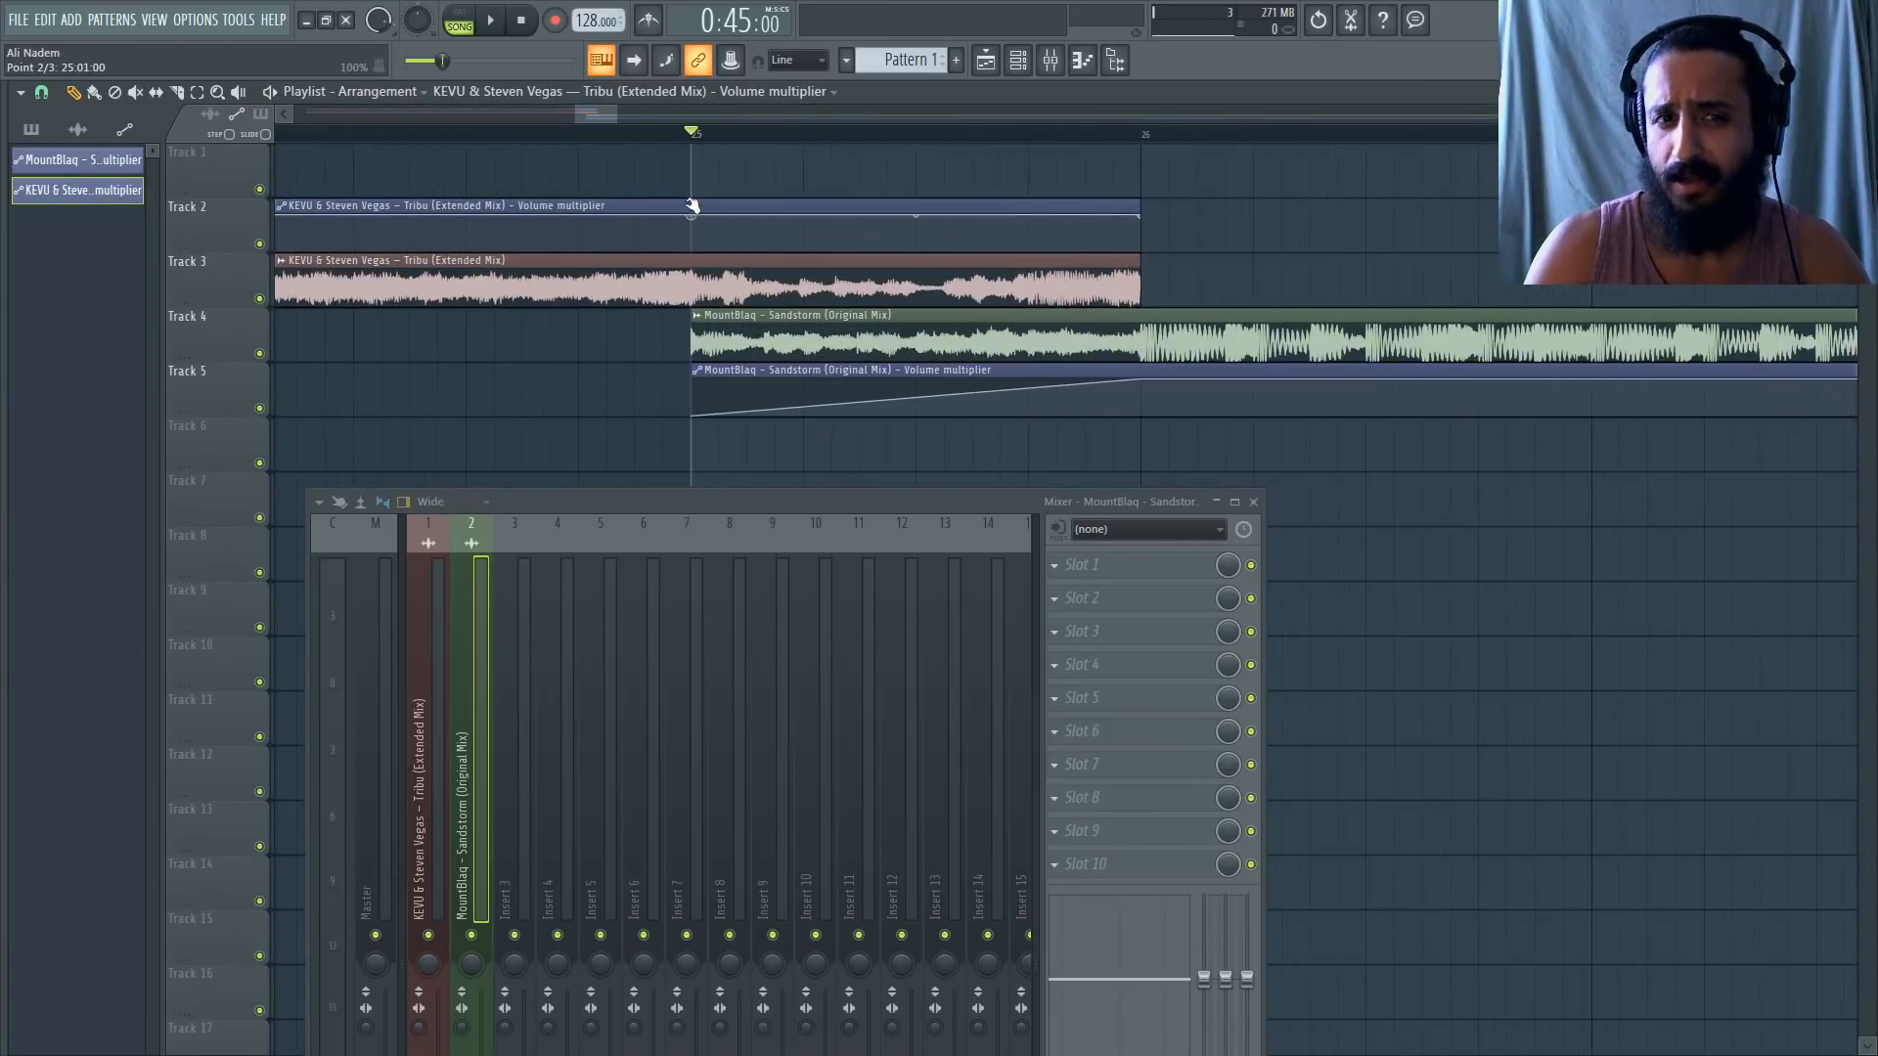
drag(1140, 217, 1139, 256)
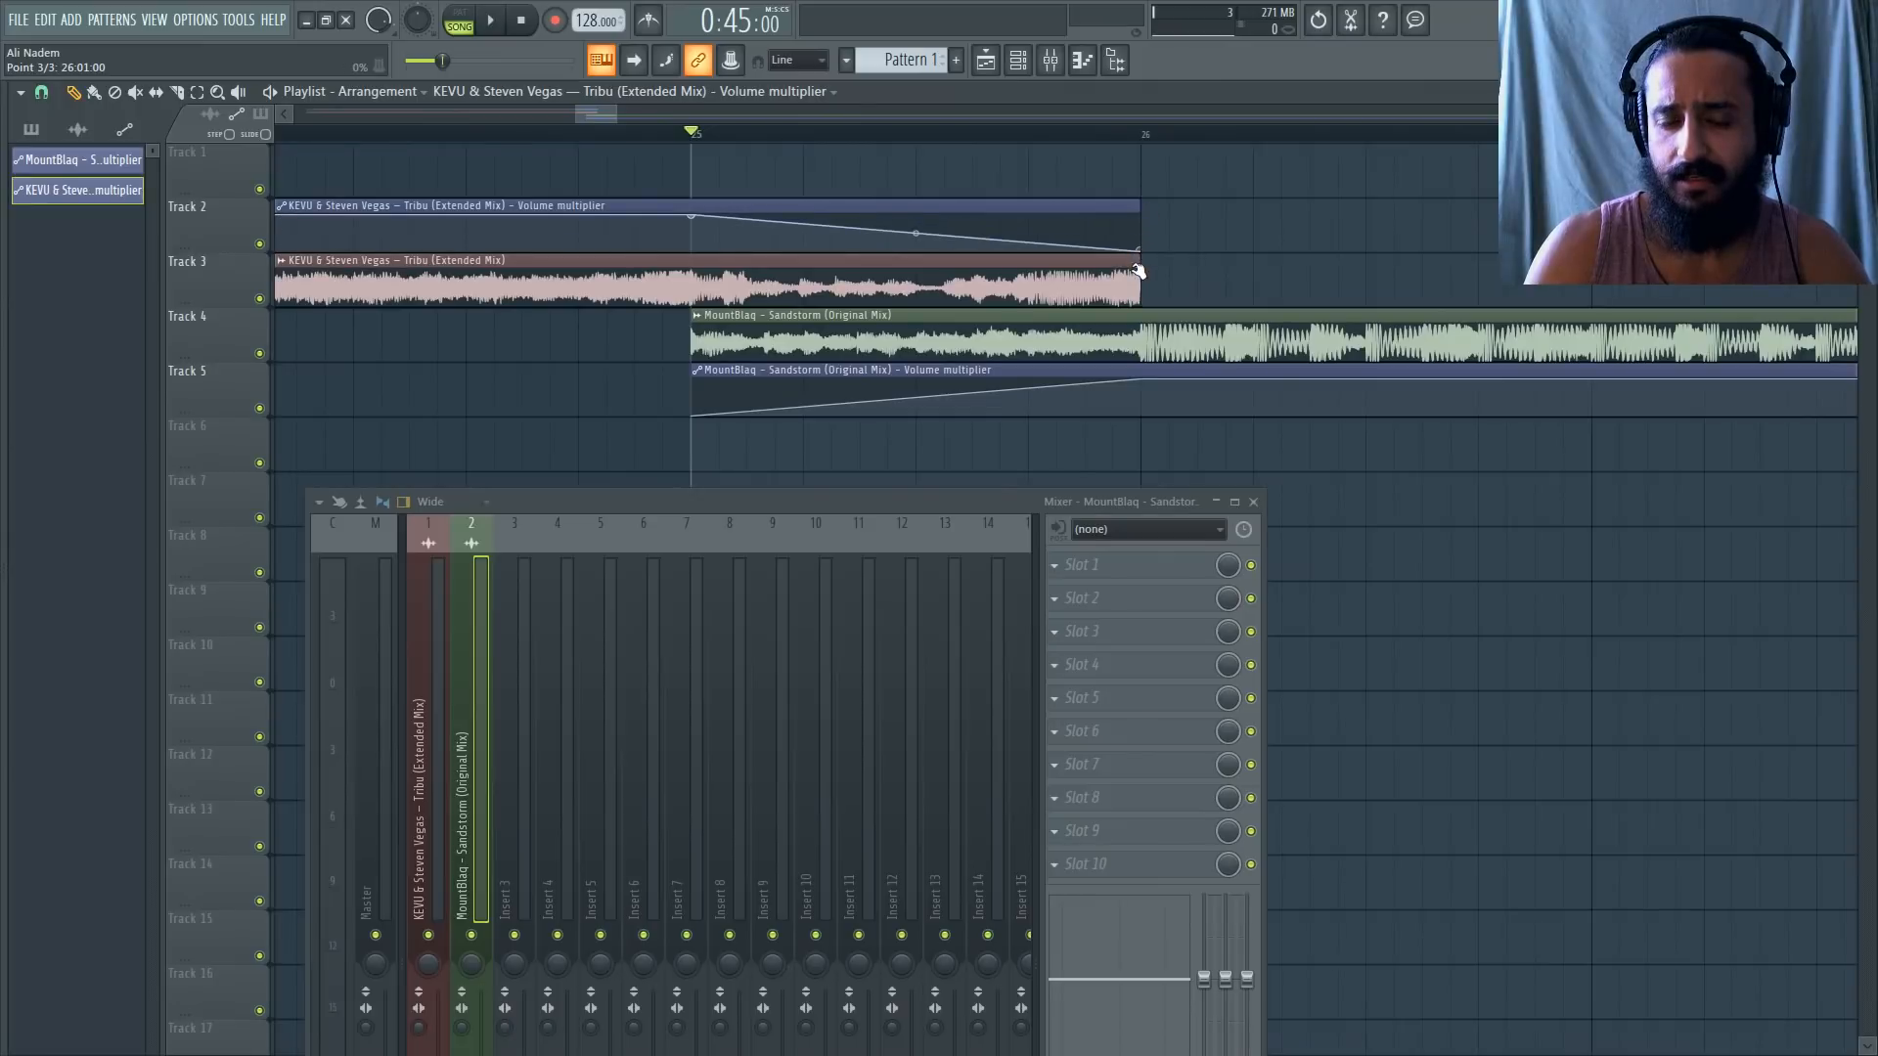
scroll(966, 239, down, 3)
key(space)
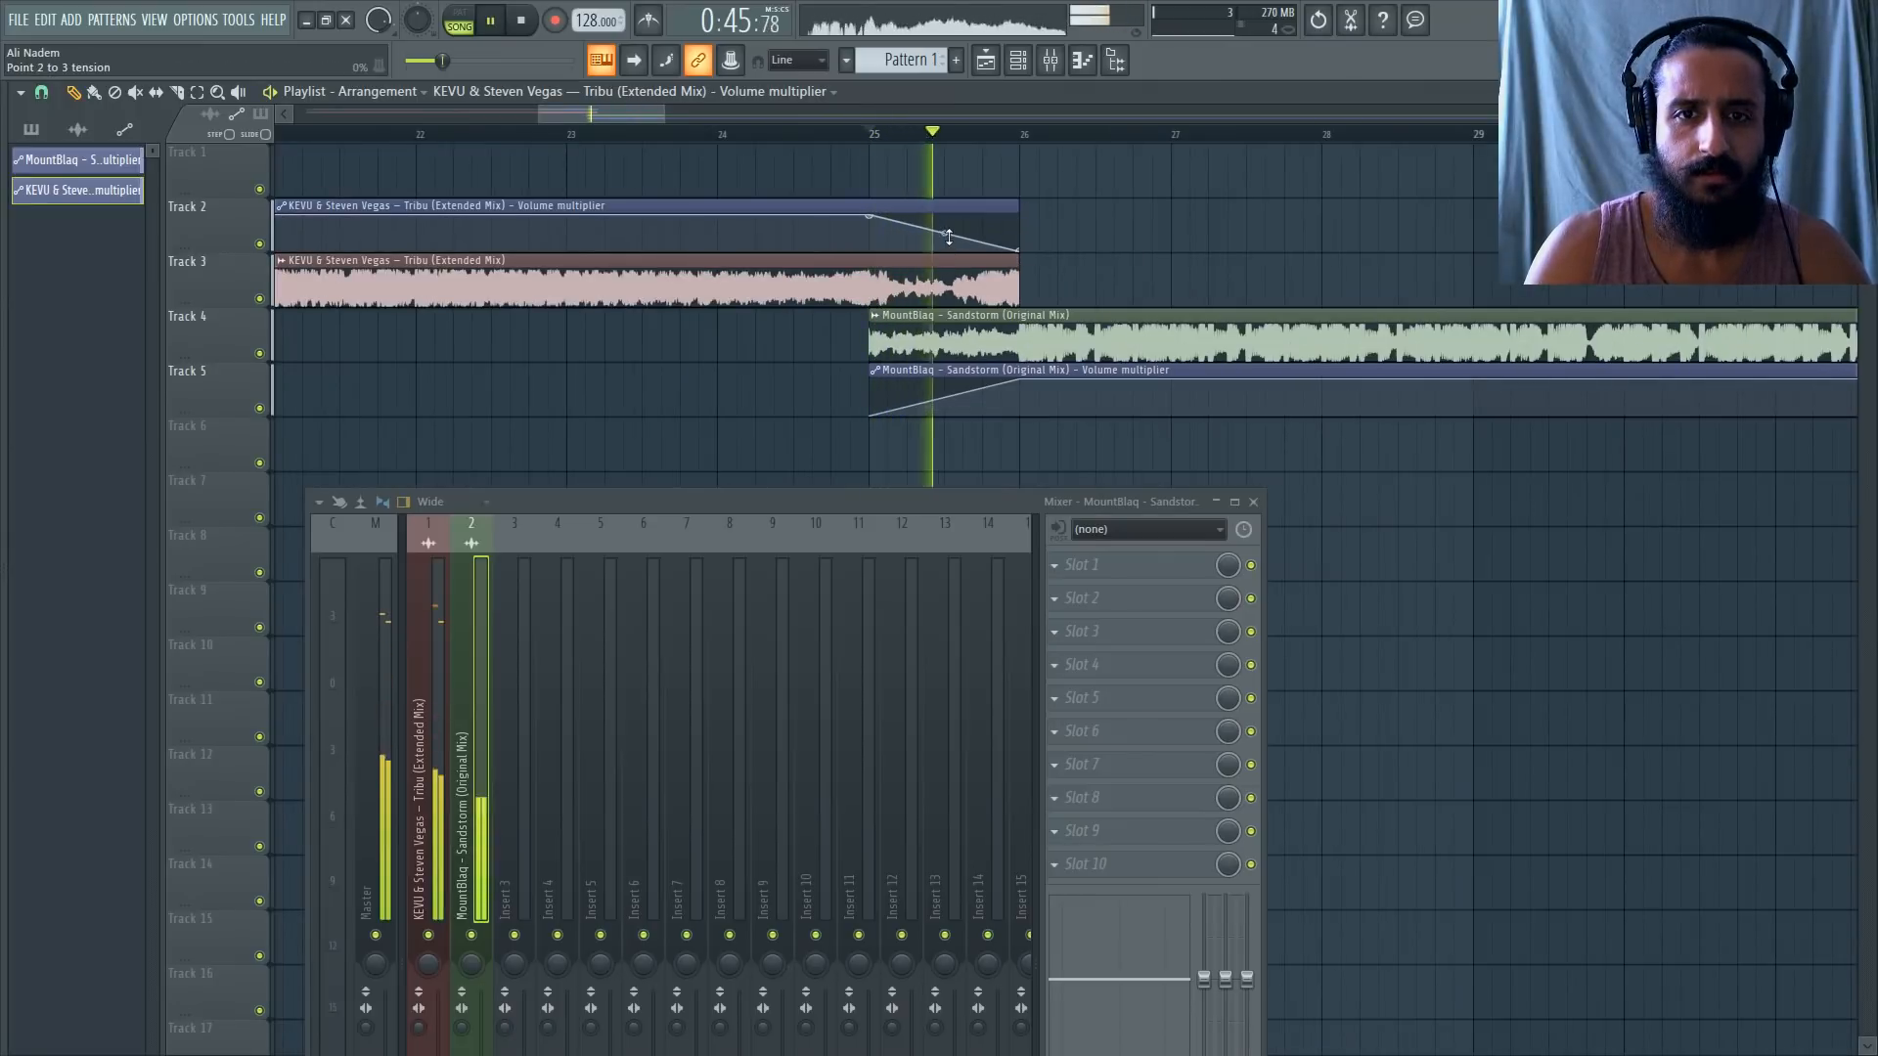
key(space)
Bend the Sandstorm fade-in and Tribu fade-out curves so both change steeply just before bar 26, and play the transition.
scroll(984, 261, up, 2)
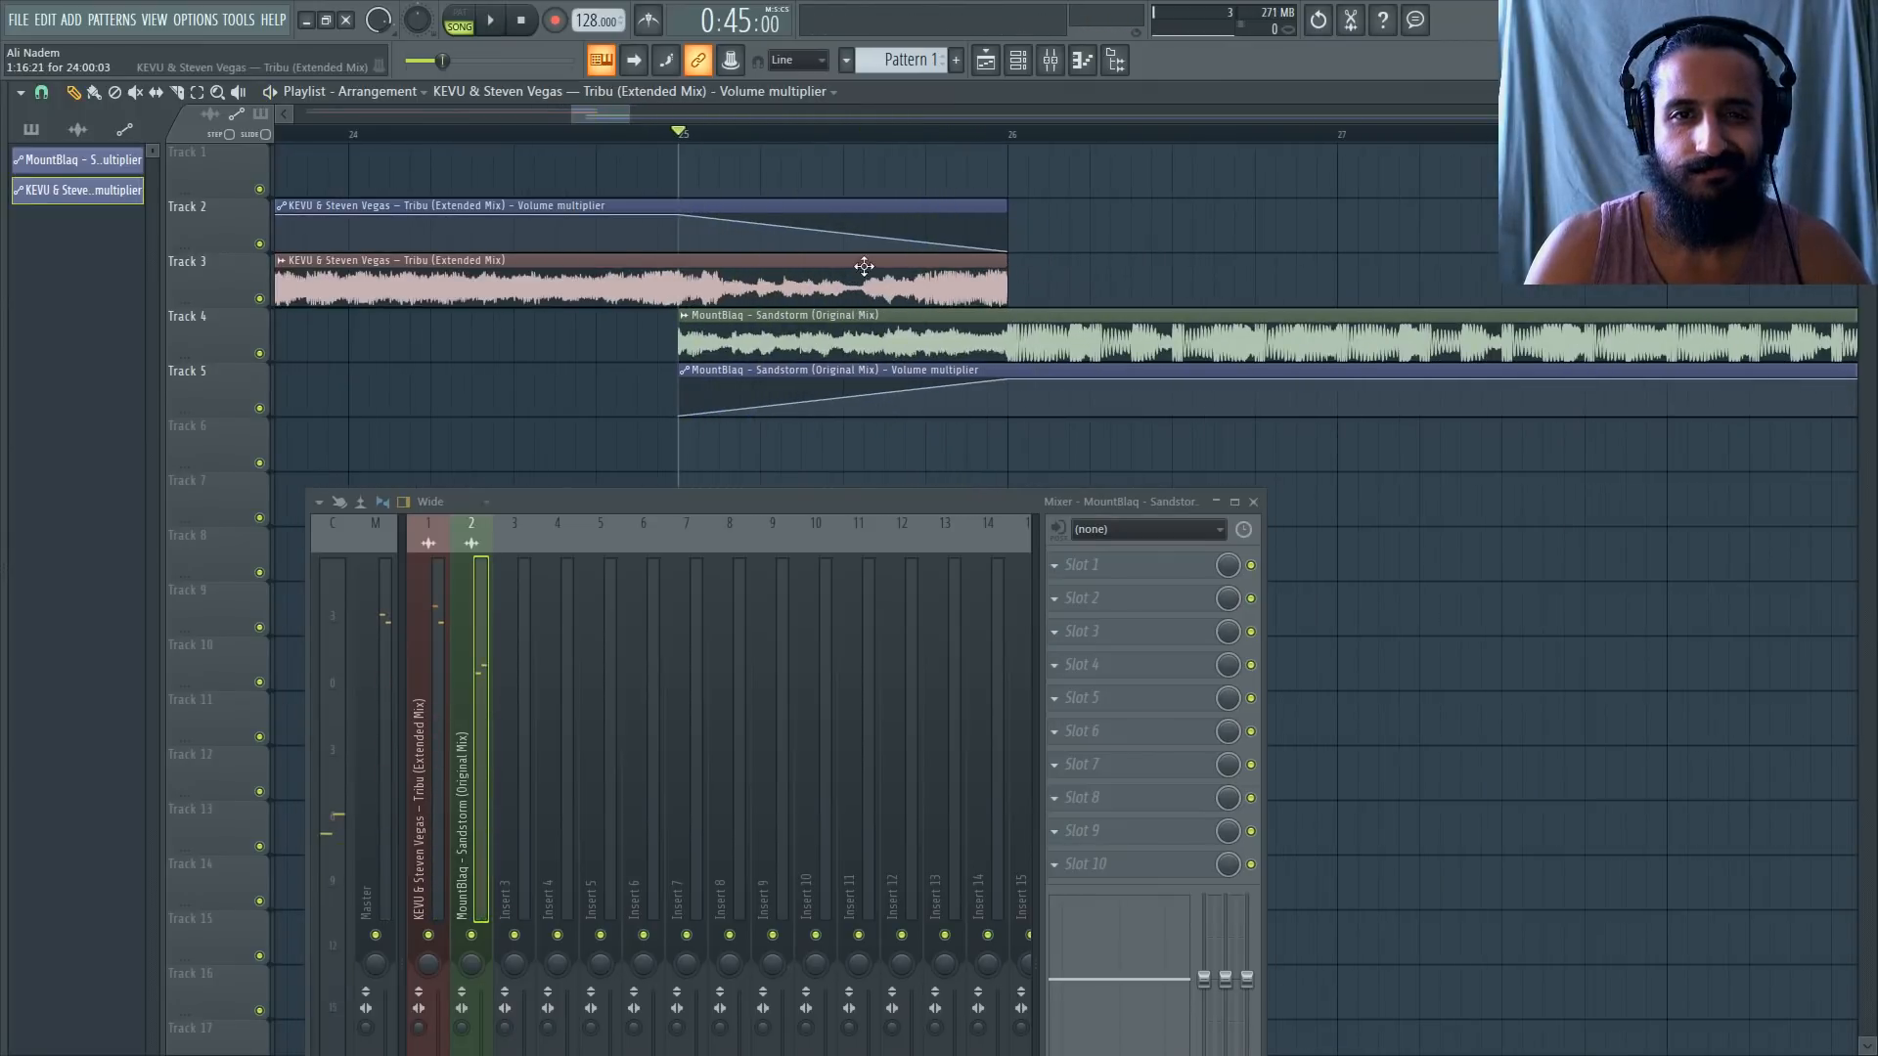
scroll(863, 266, up, 1)
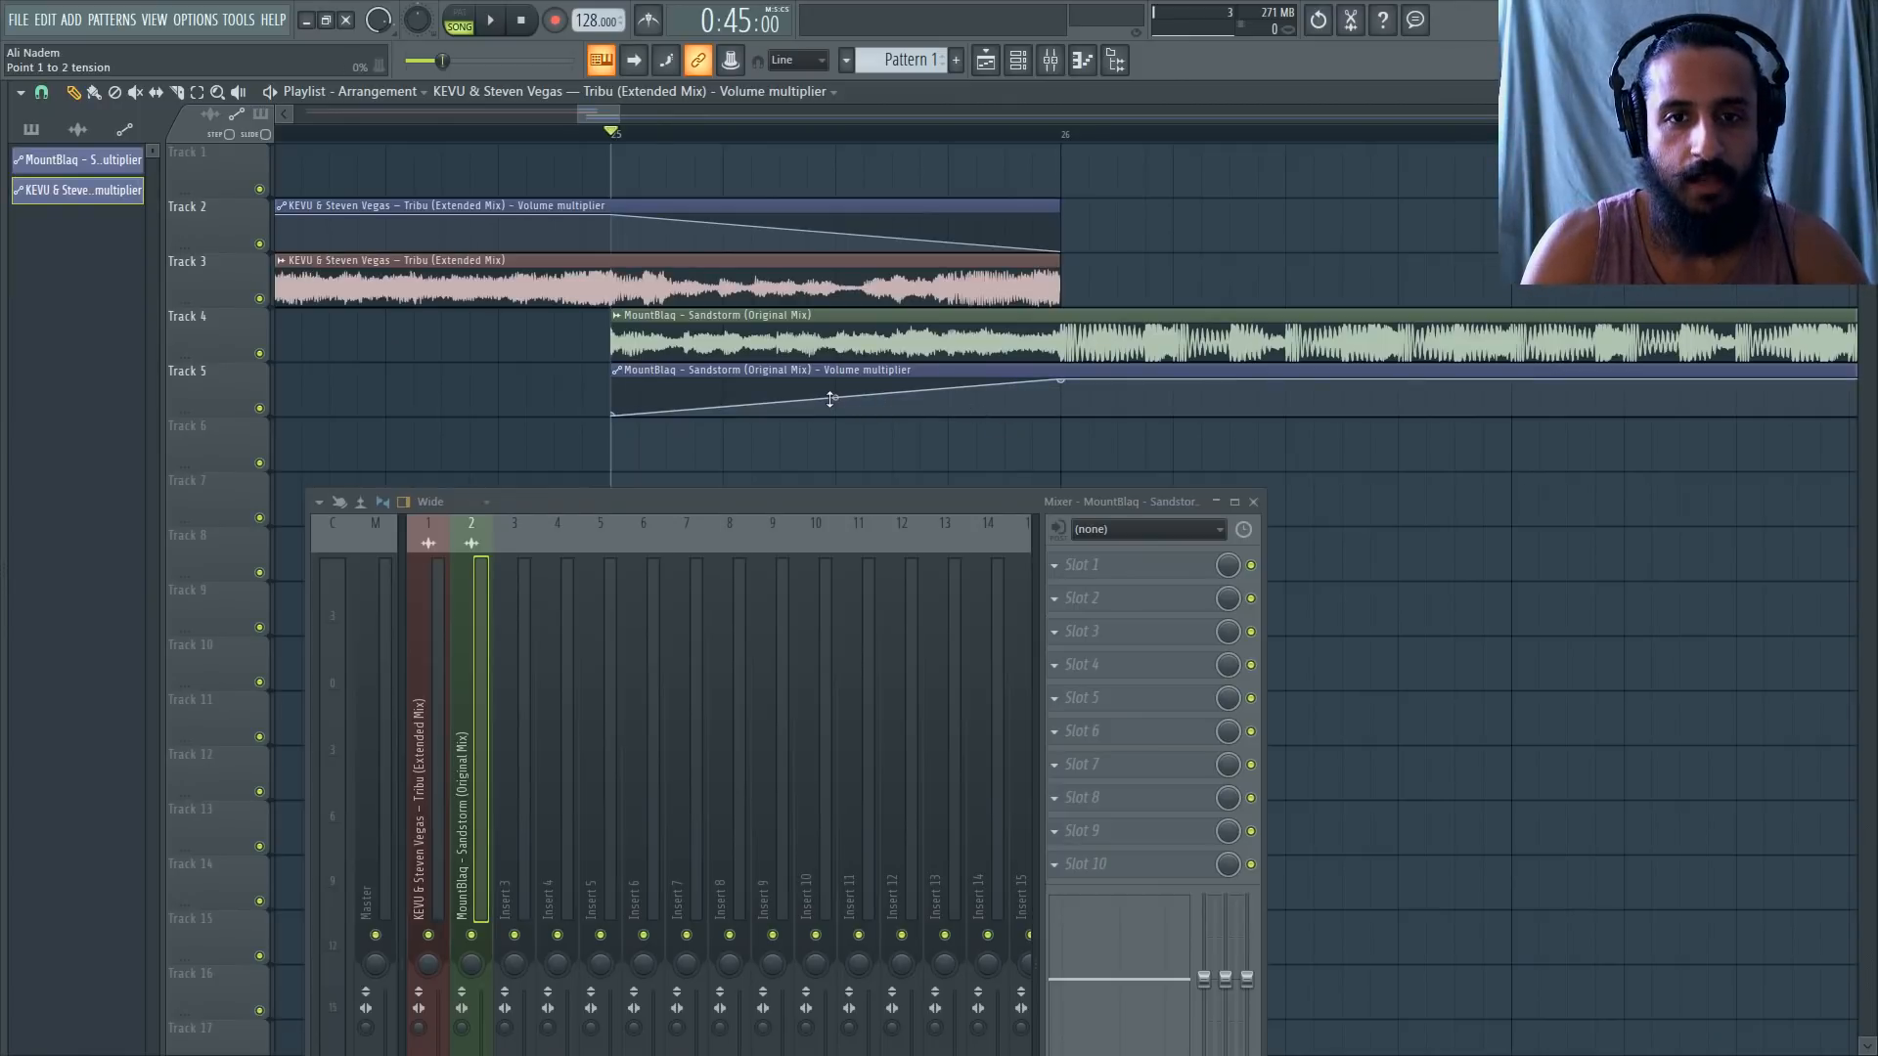
drag(835, 397, 835, 459)
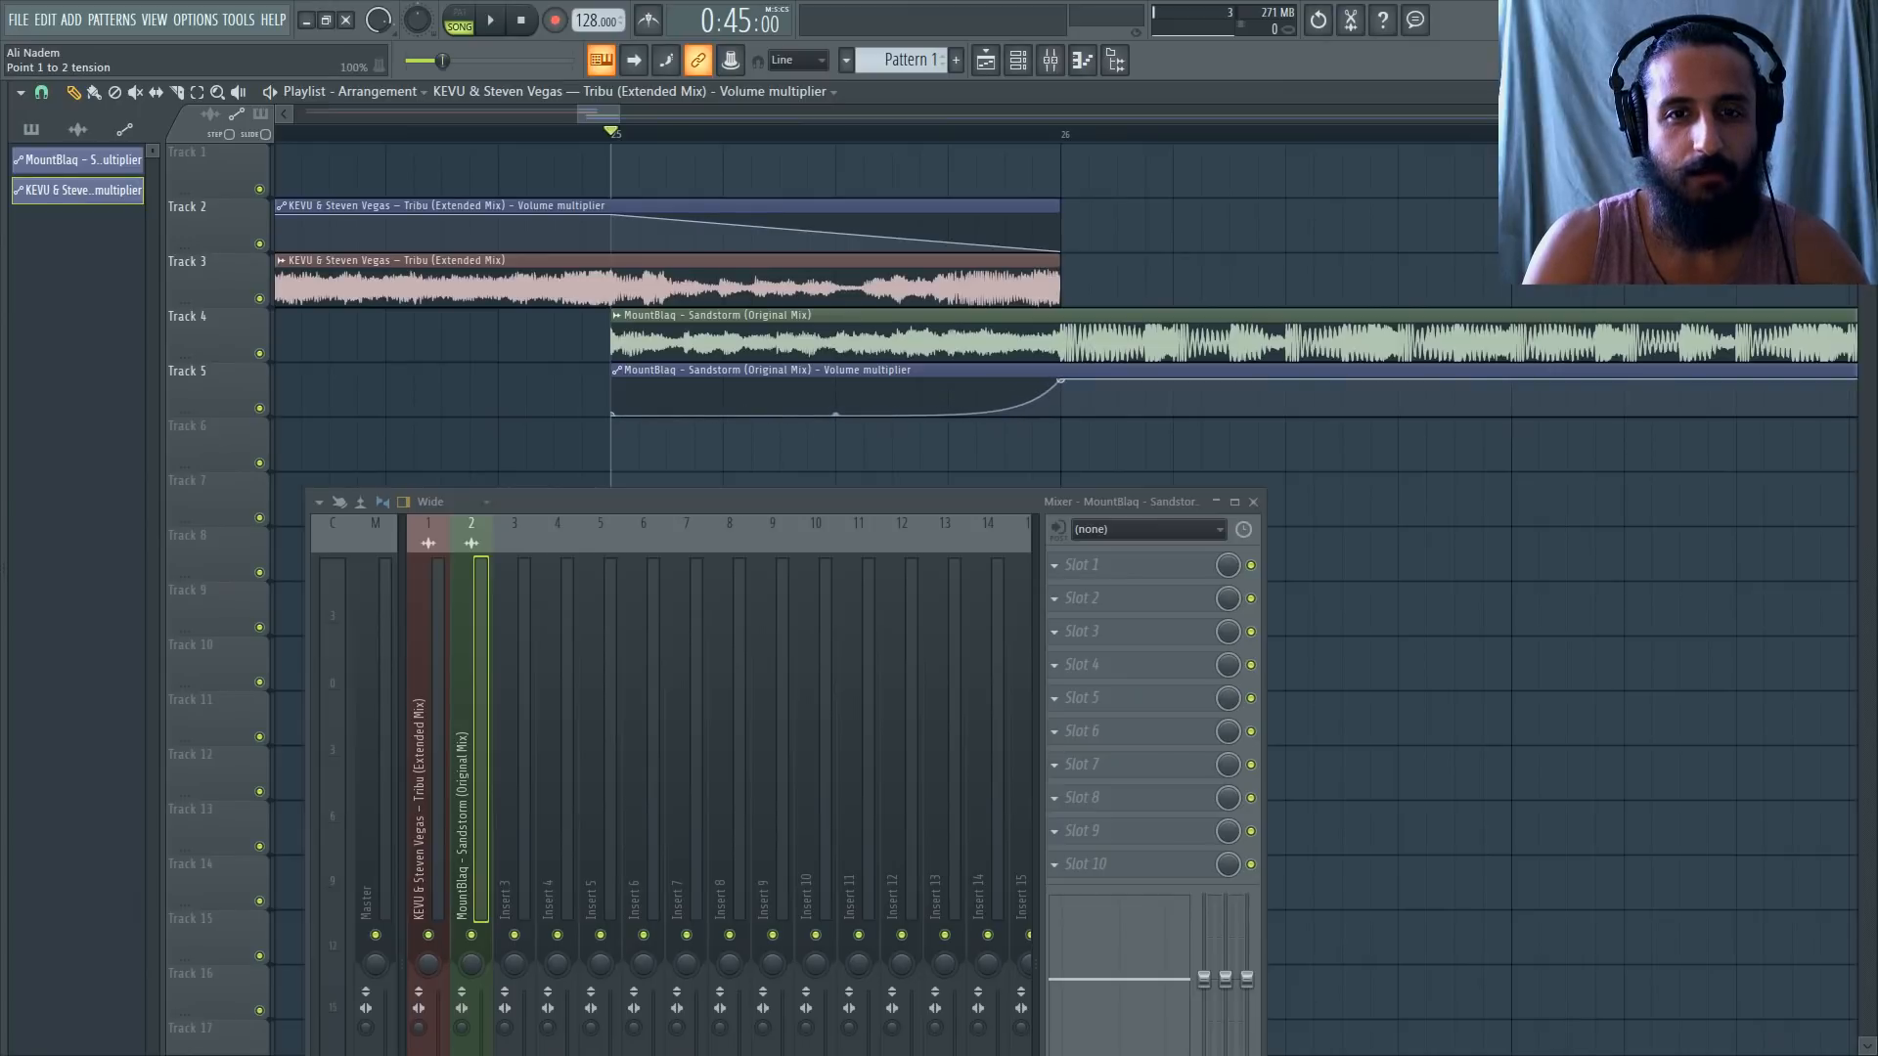
drag(835, 233, 836, 172)
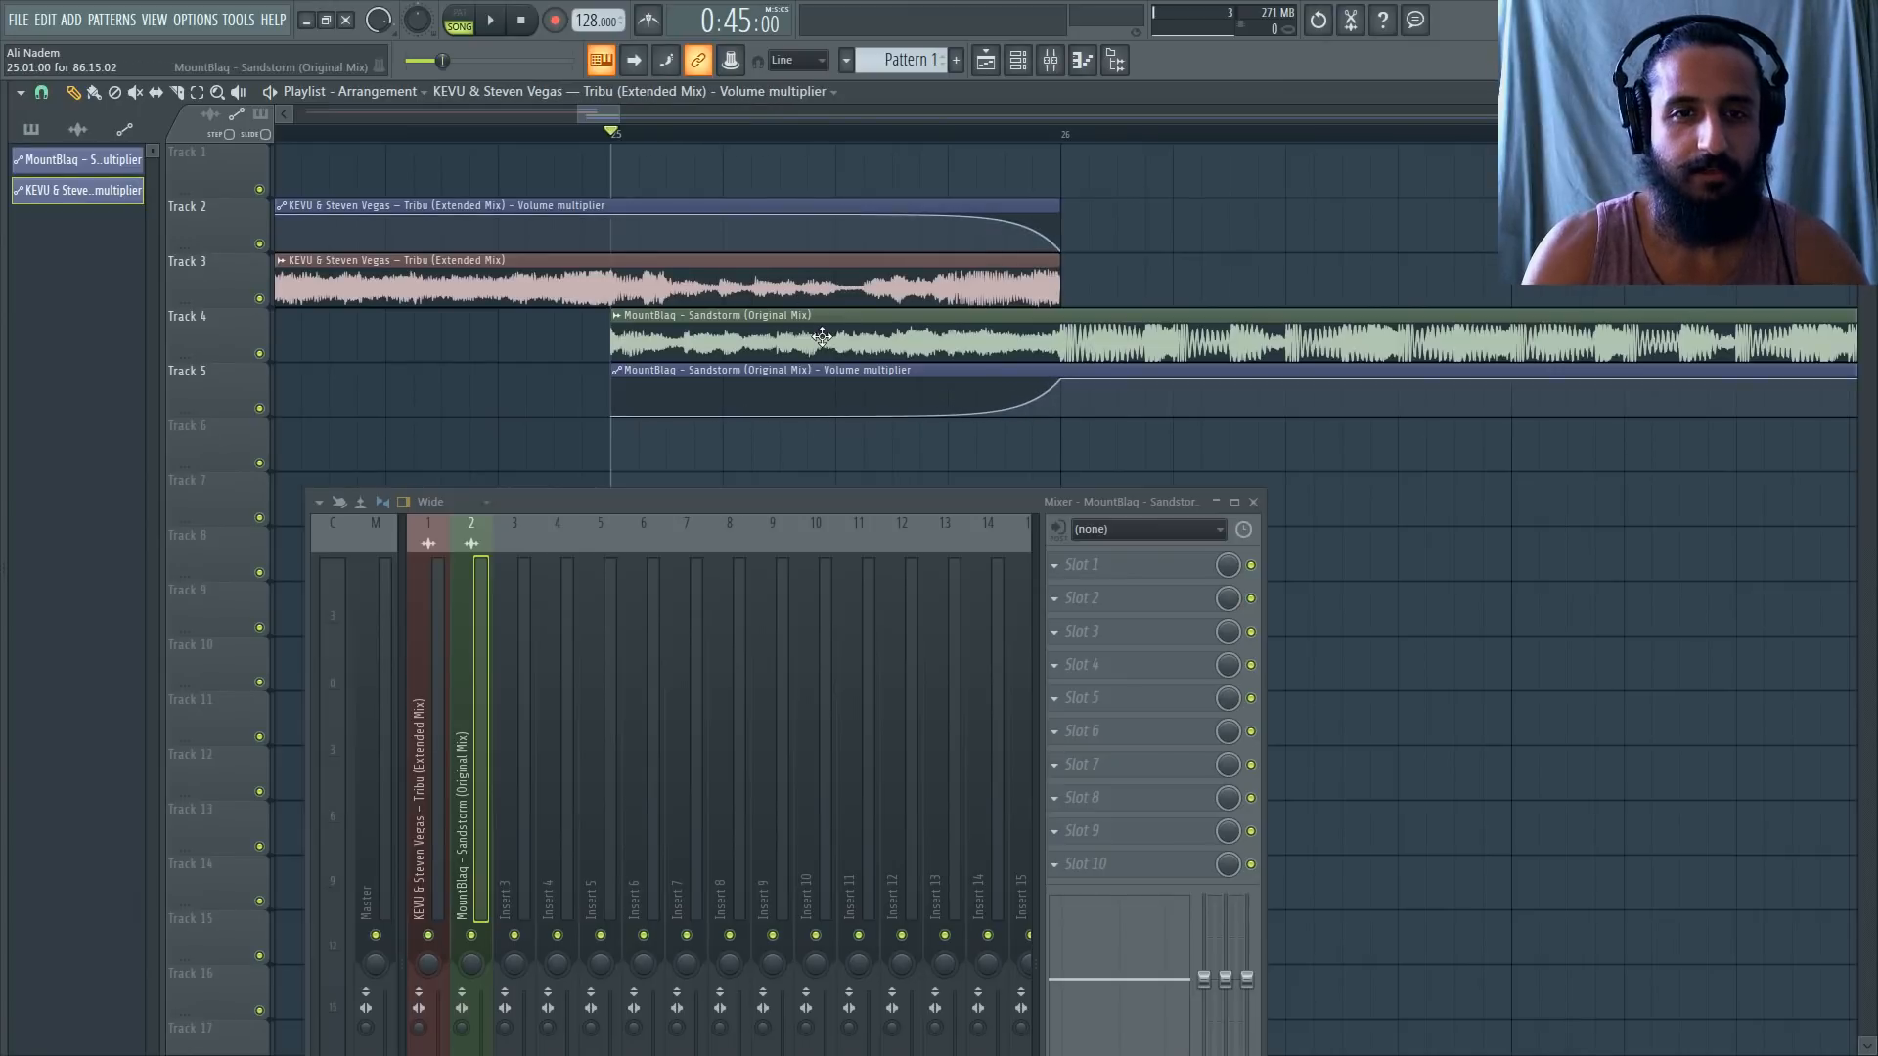
key(space)
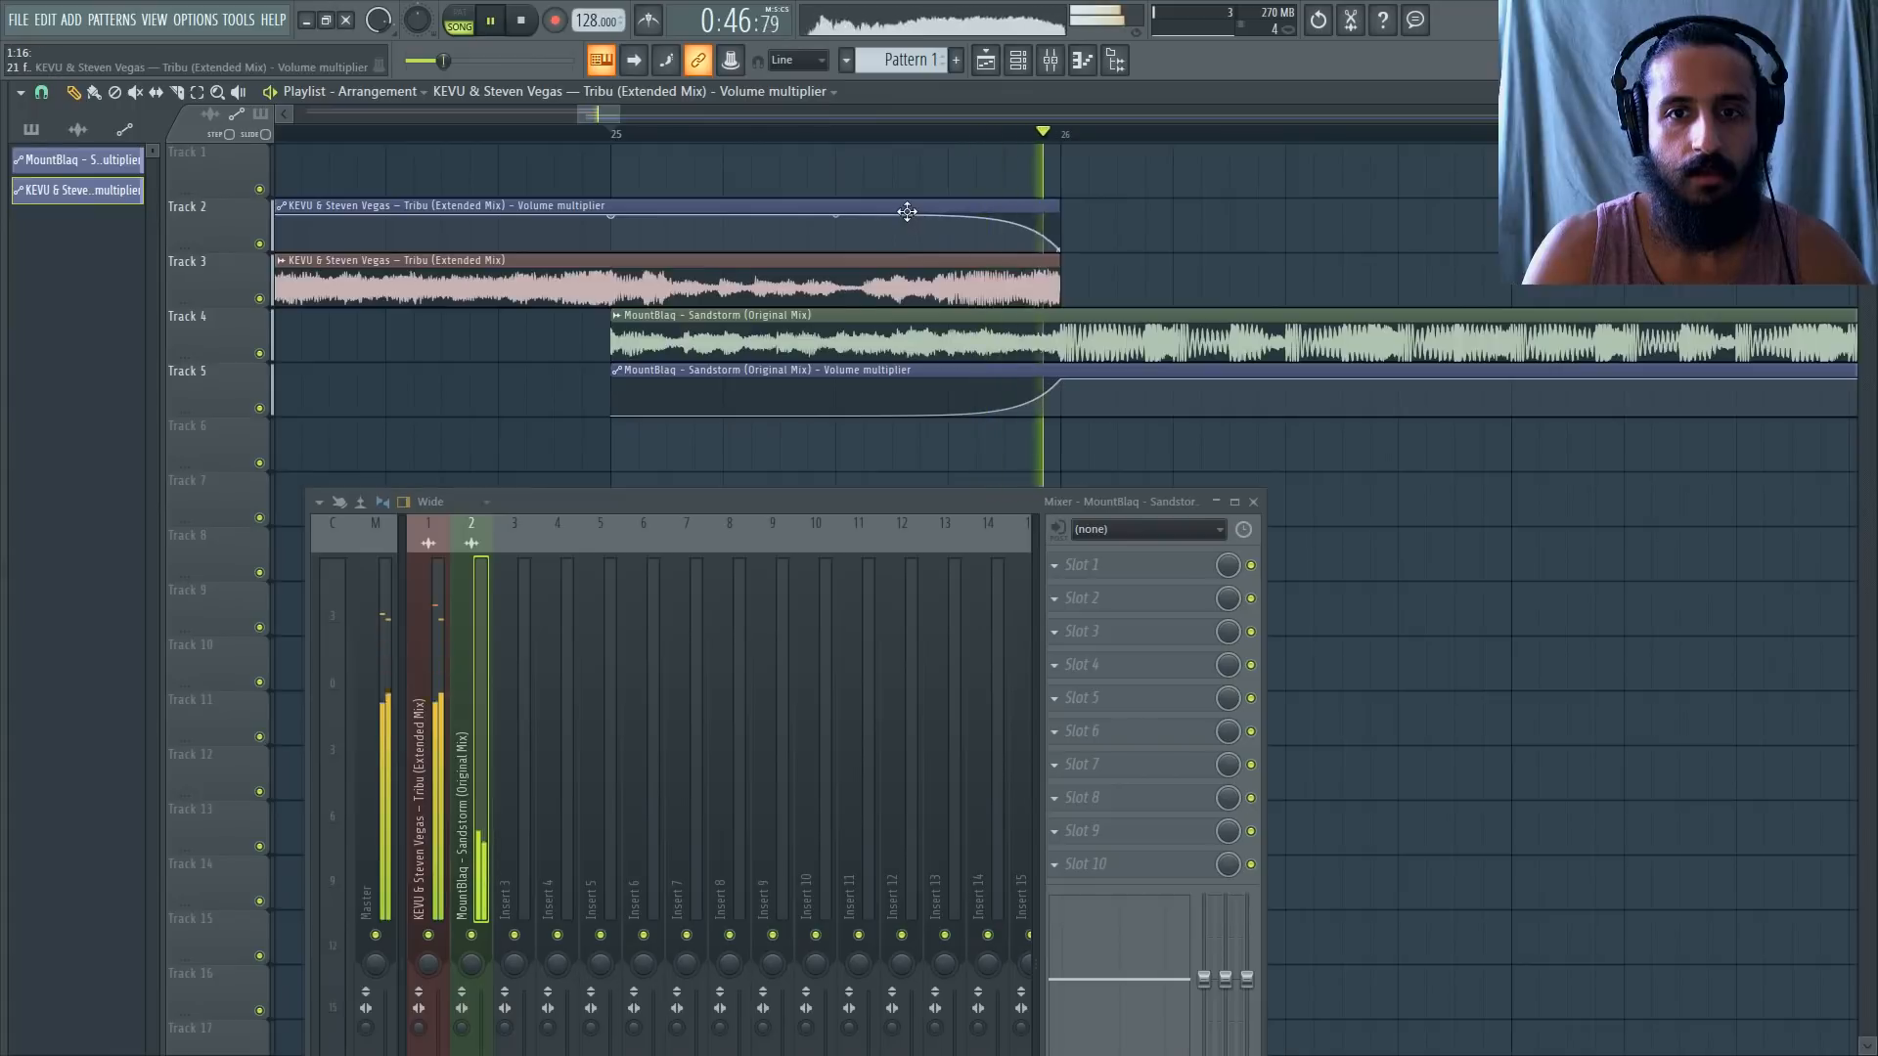
scroll(907, 220, down, 3)
scroll(930, 255, up, 4)
key(space)
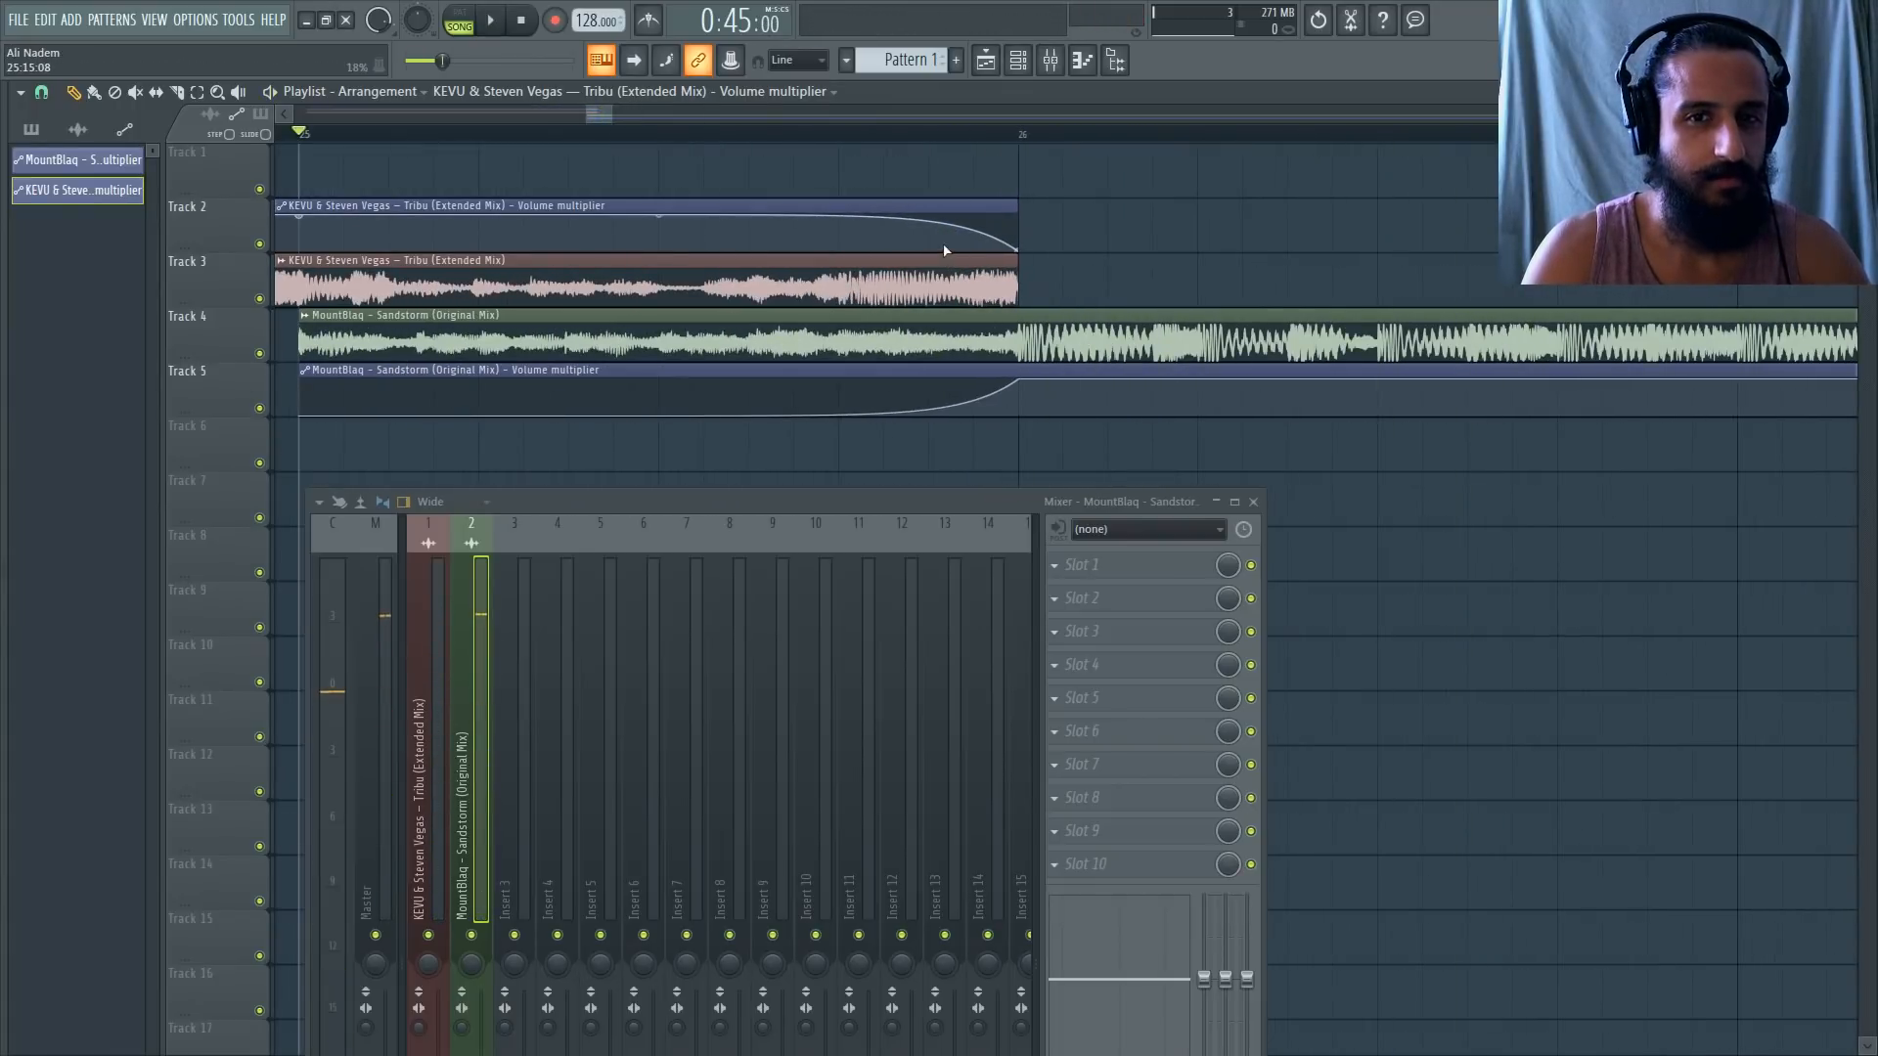
Add points at 25:13 to hold Tribu at 100% and Sandstorm at 0%, with steep curves into bar 26.
mouse_move(845, 141)
mouse_down()
mouse_move(1008, 147)
mouse_move(855, 146)
mouse_up()
key(space)
key(space)
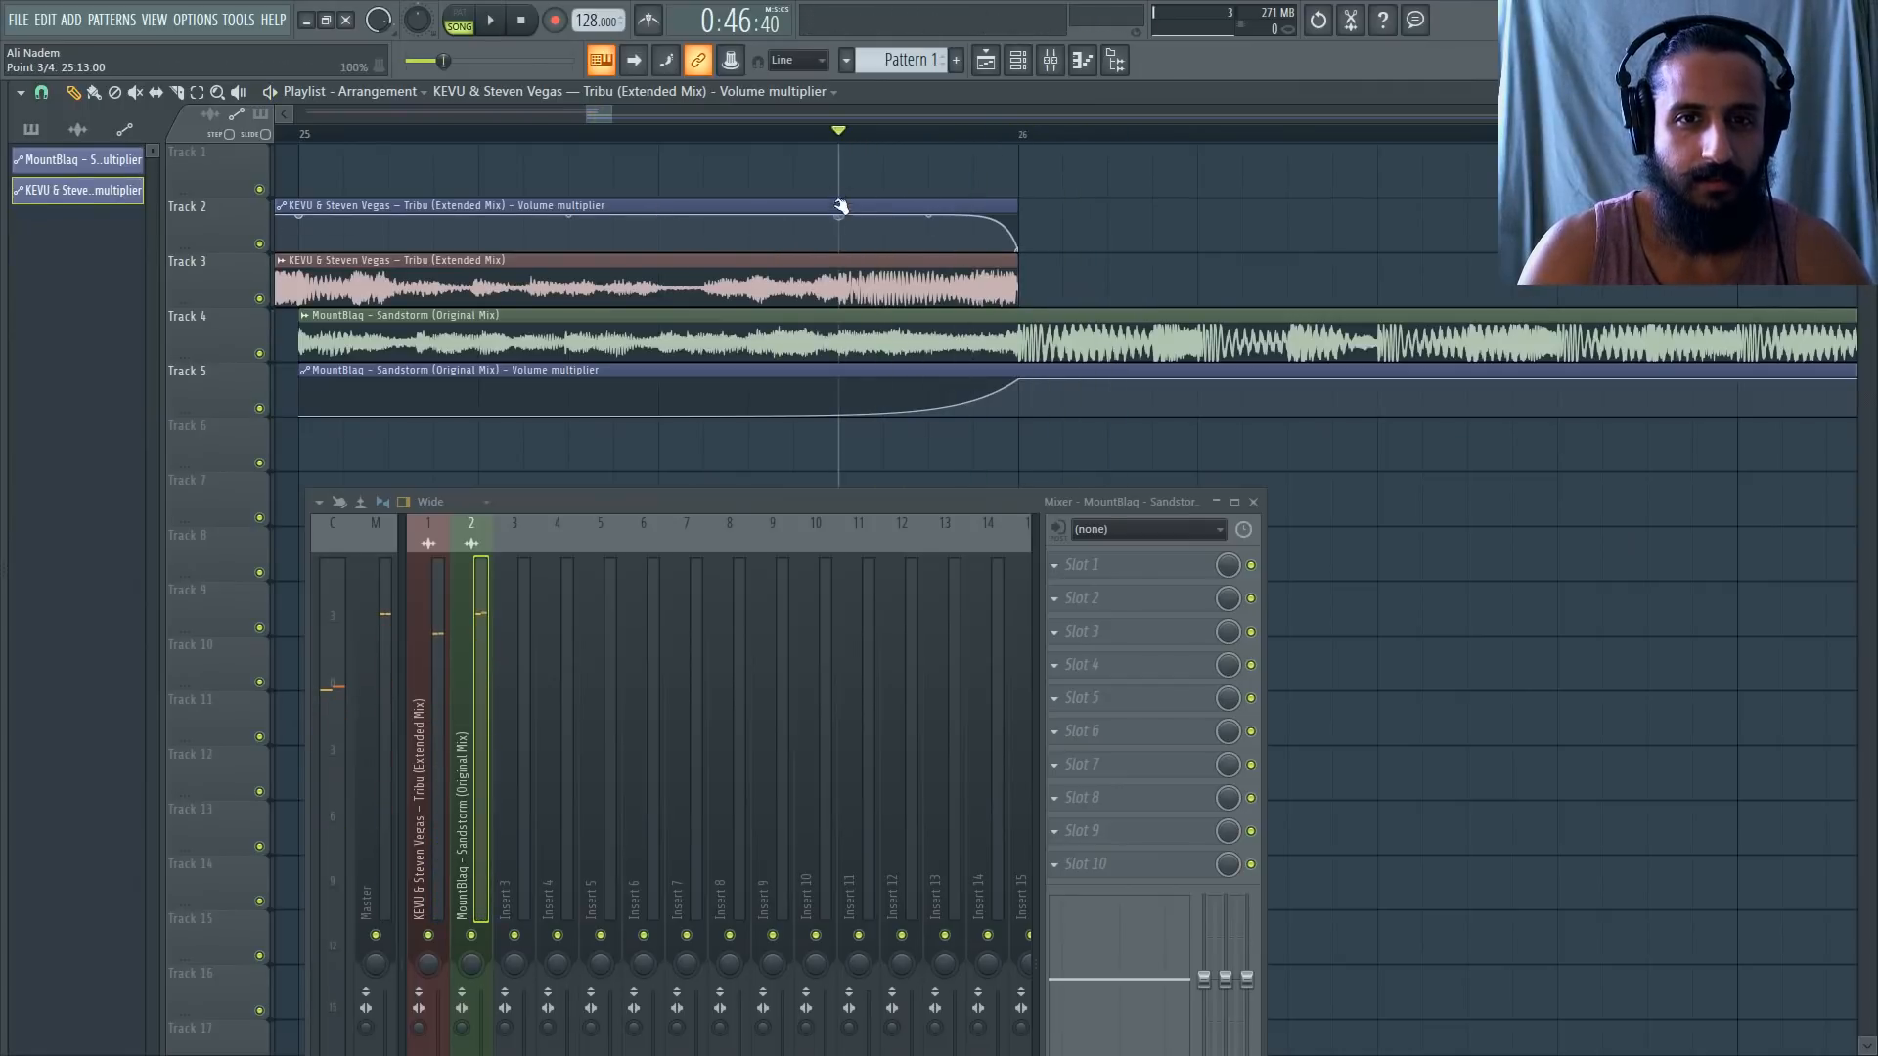
drag(832, 235, 843, 199)
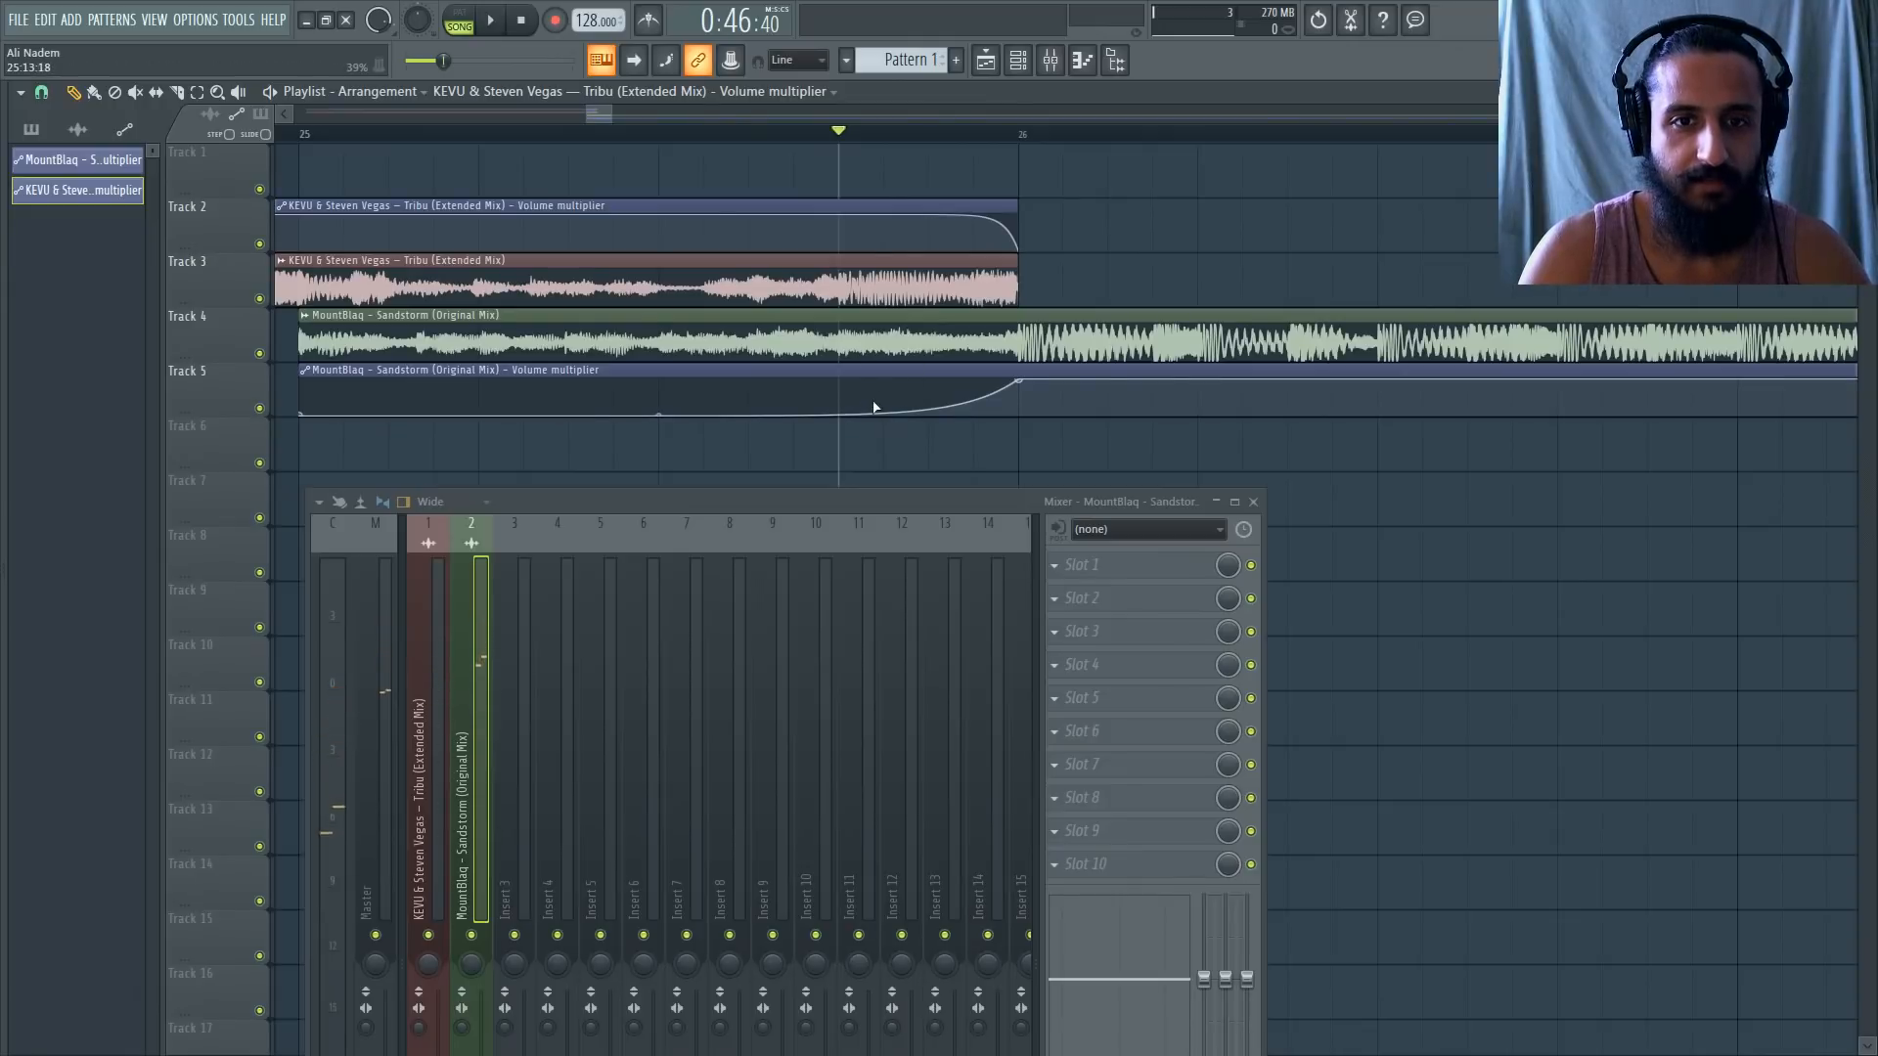
drag(875, 407, 854, 441)
Shorten both fades with points at 25:16, holding Sandstorm at 0% and Tribu at full volume, and audition the result.
key(space)
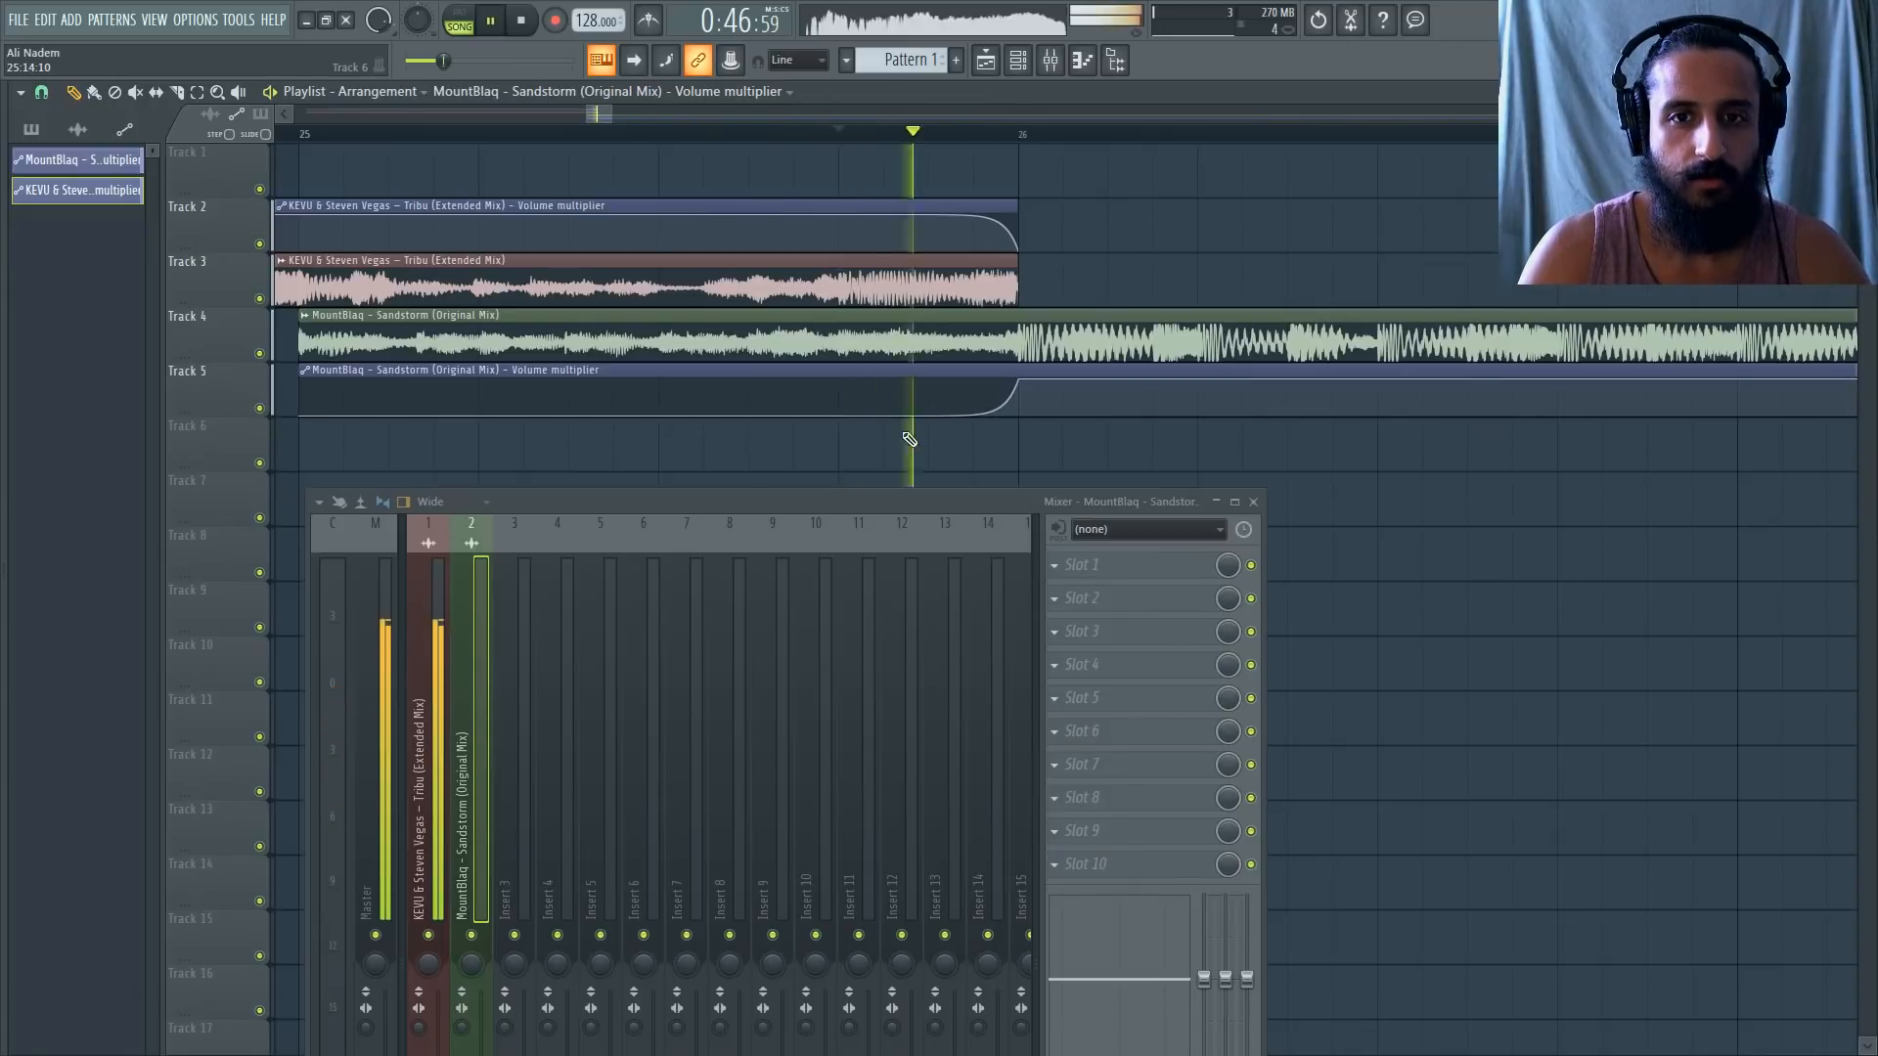
key(space)
key(space)
scroll(975, 423, up, 3)
key(space)
key(space)
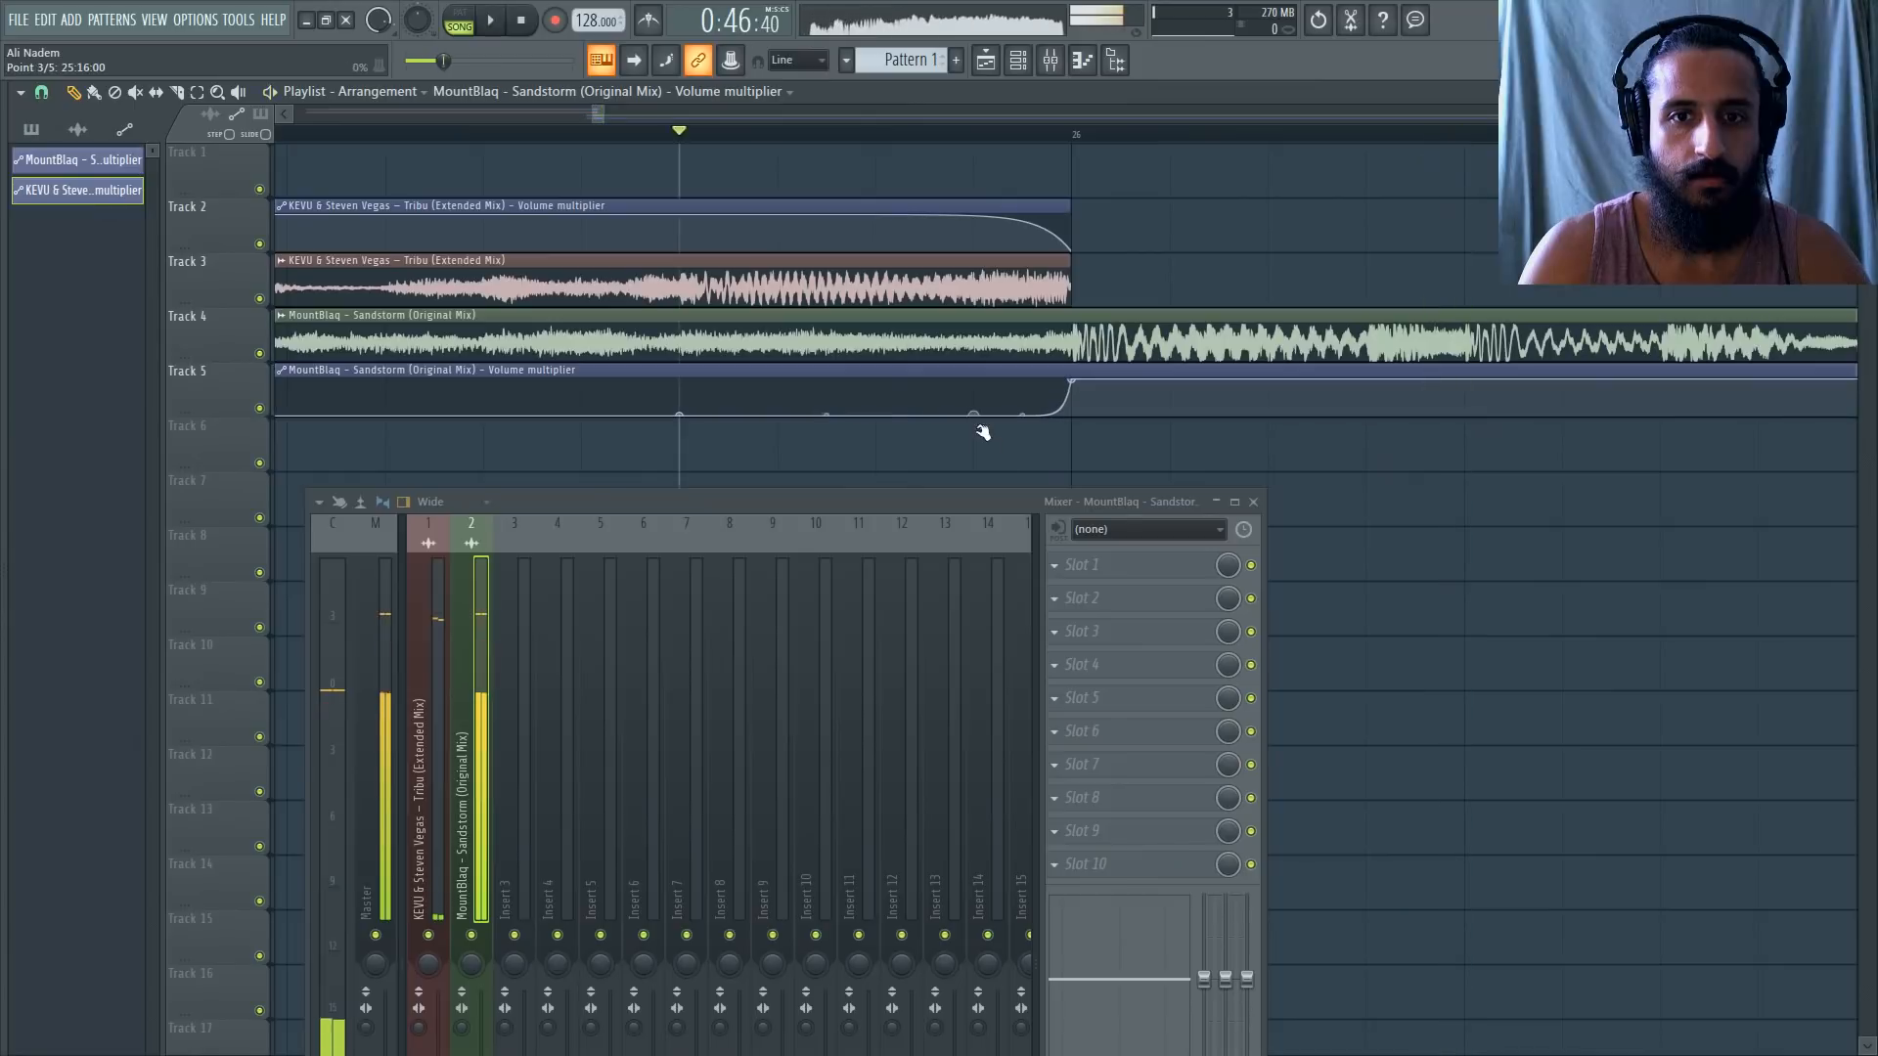
key(space)
key(space)
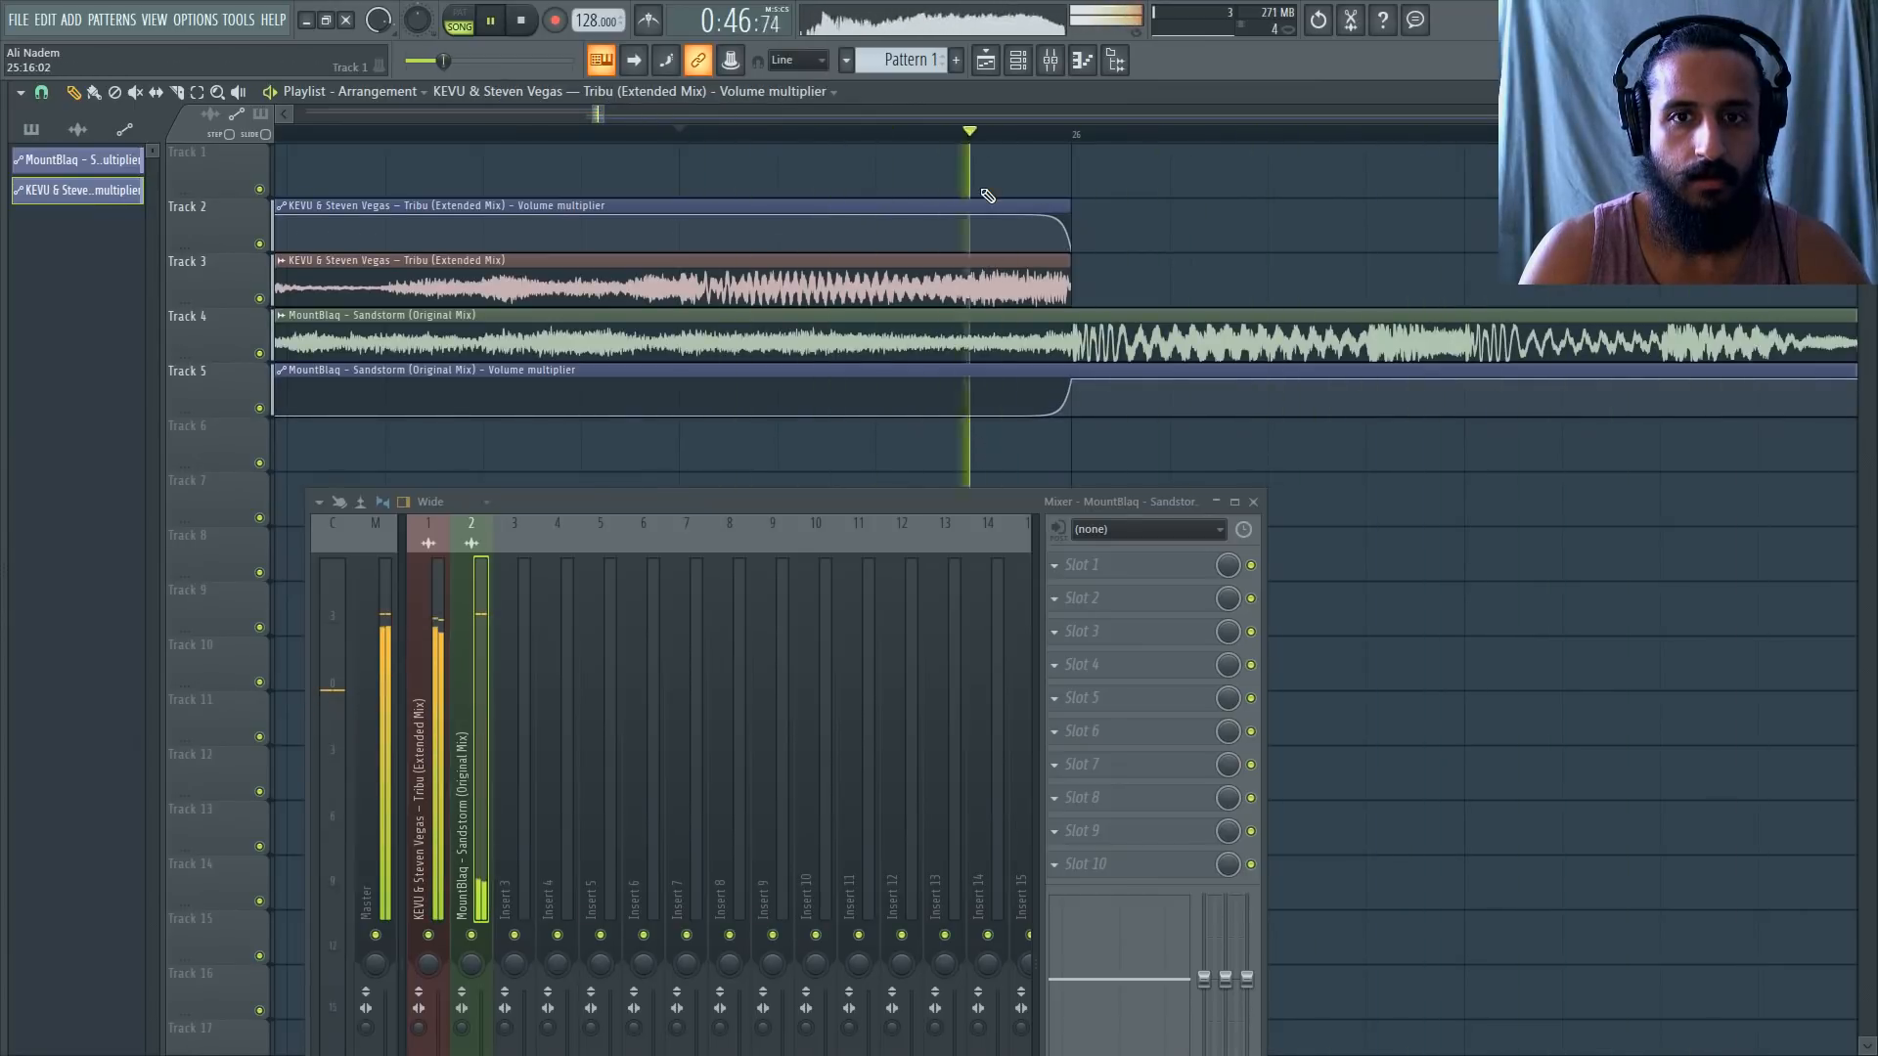
Play the transition across bar 26 to check the shortened crossfade, and return the playhead to bar 25.
scroll(981, 203, down, 4)
key(space)
key(space)
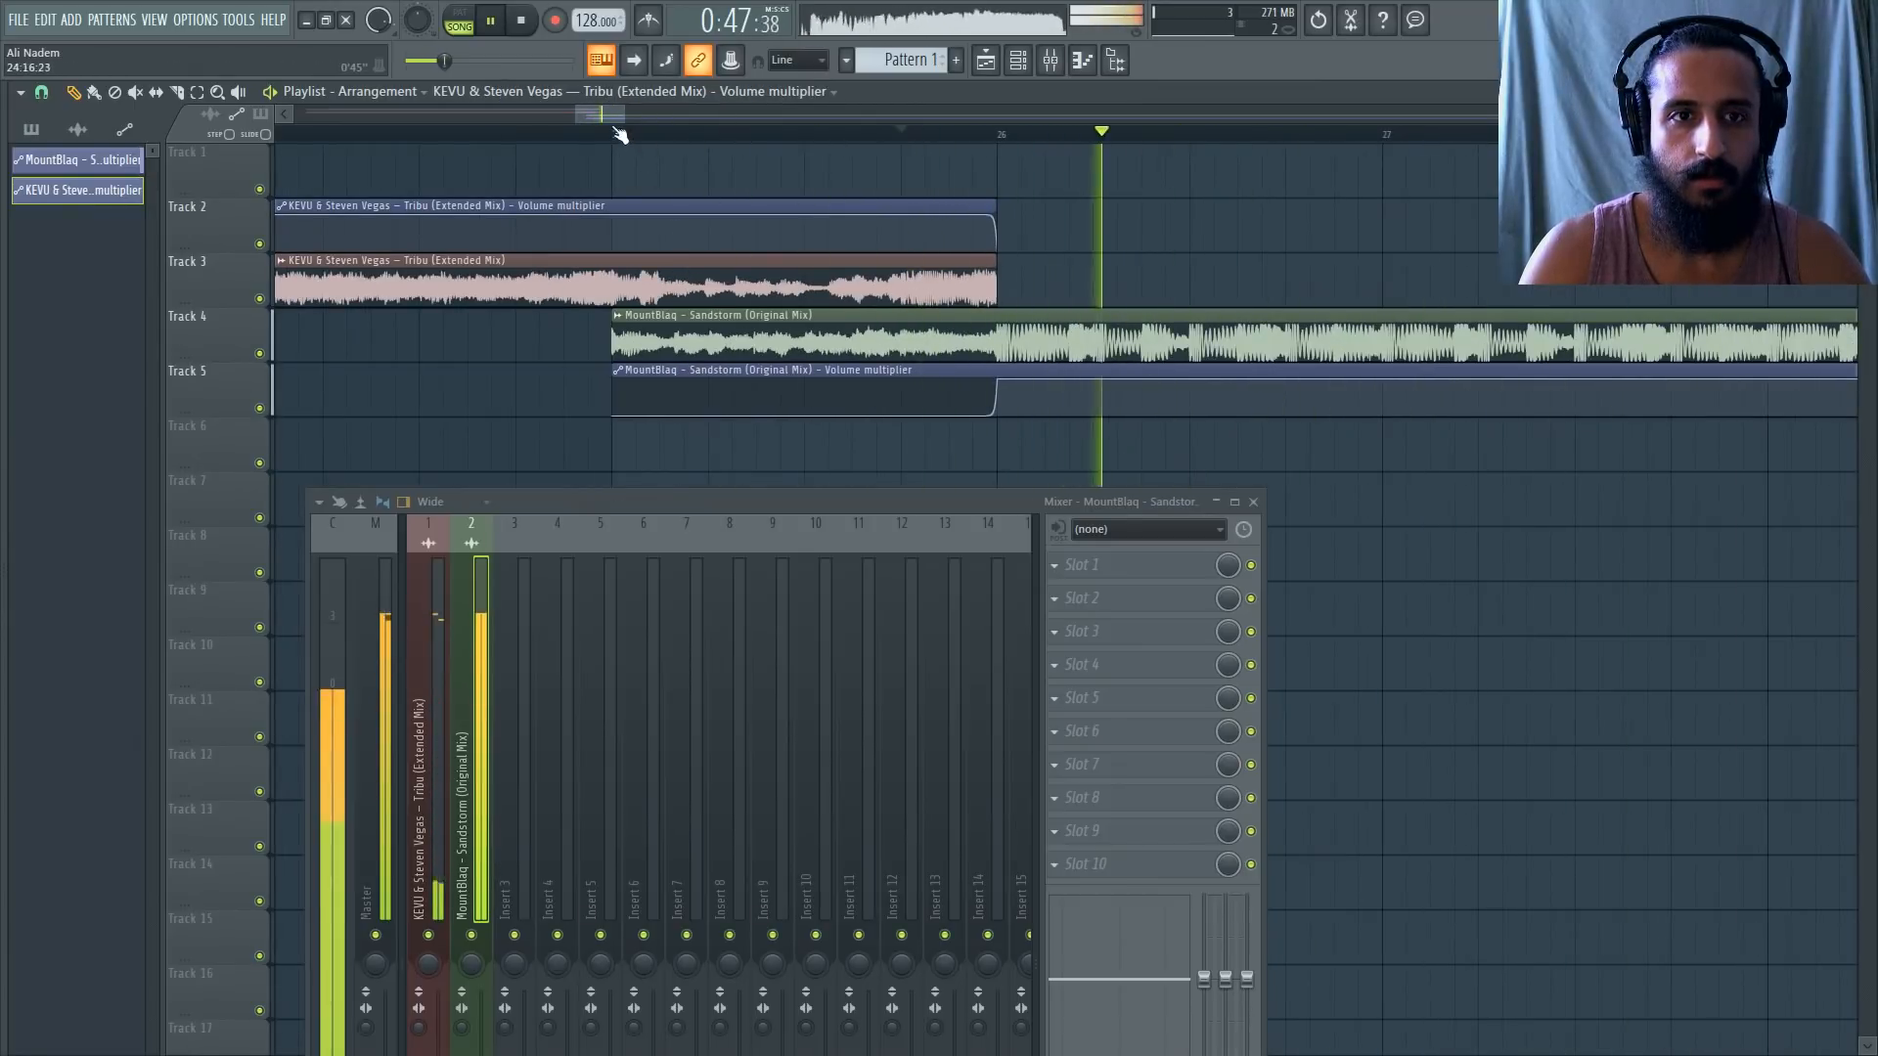
key(space)
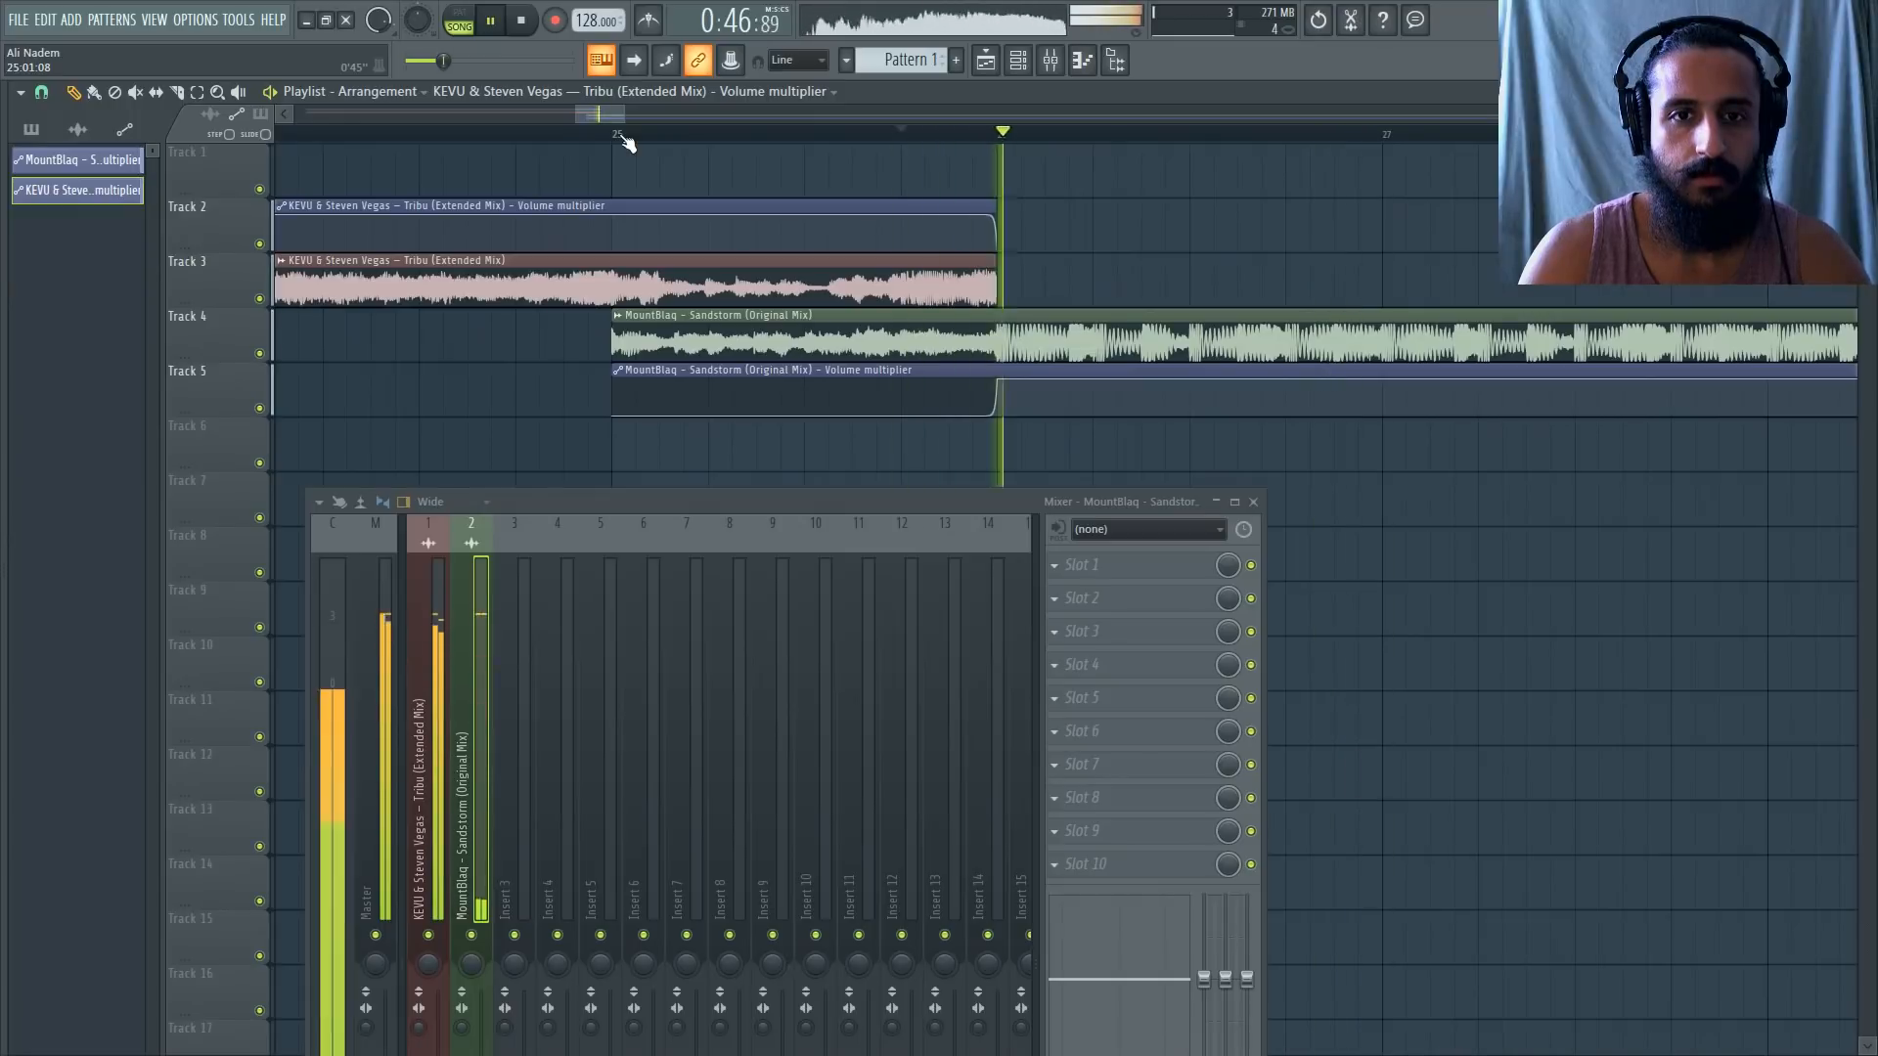
key(space)
click(624, 137)
scroll(994, 202, up, 3)
scroll(947, 207, up, 2)
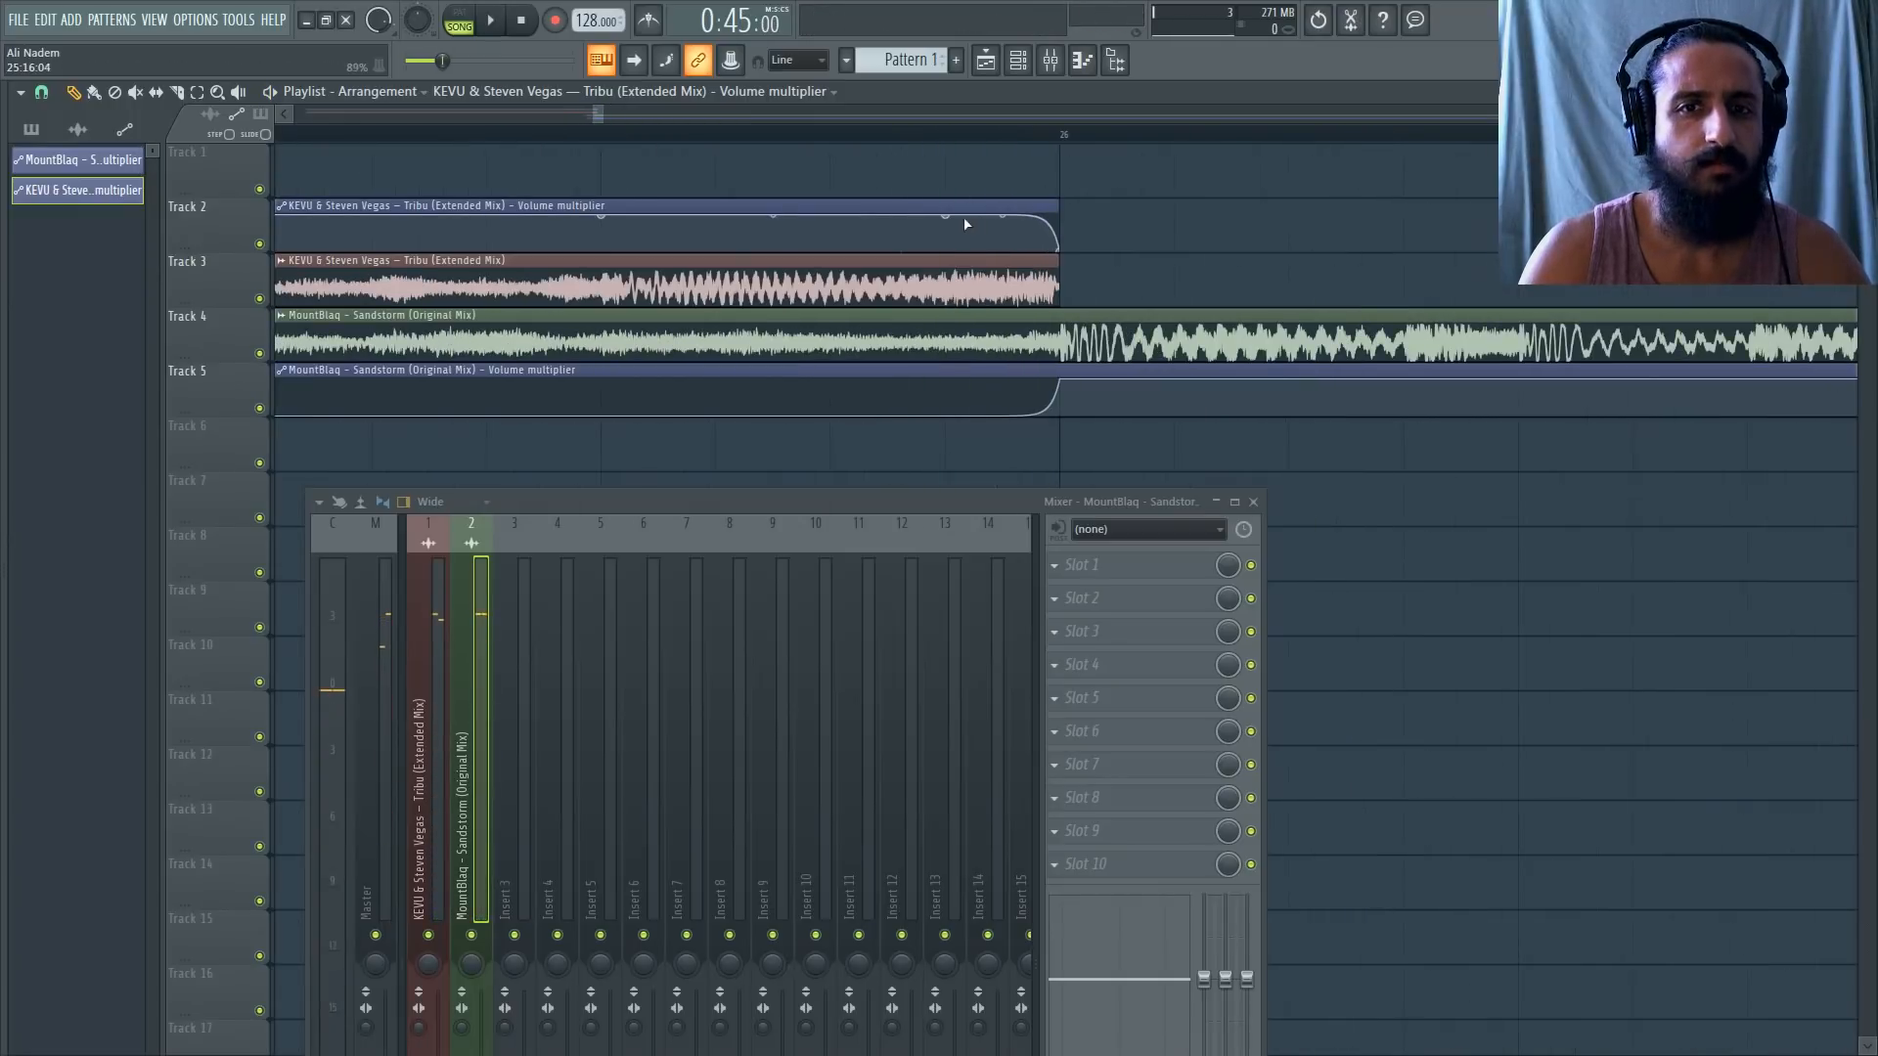
Extend the end of the Tribu audio clip on Track 3 past the transition to about the middle of bar 29.
drag(946, 214, 964, 178)
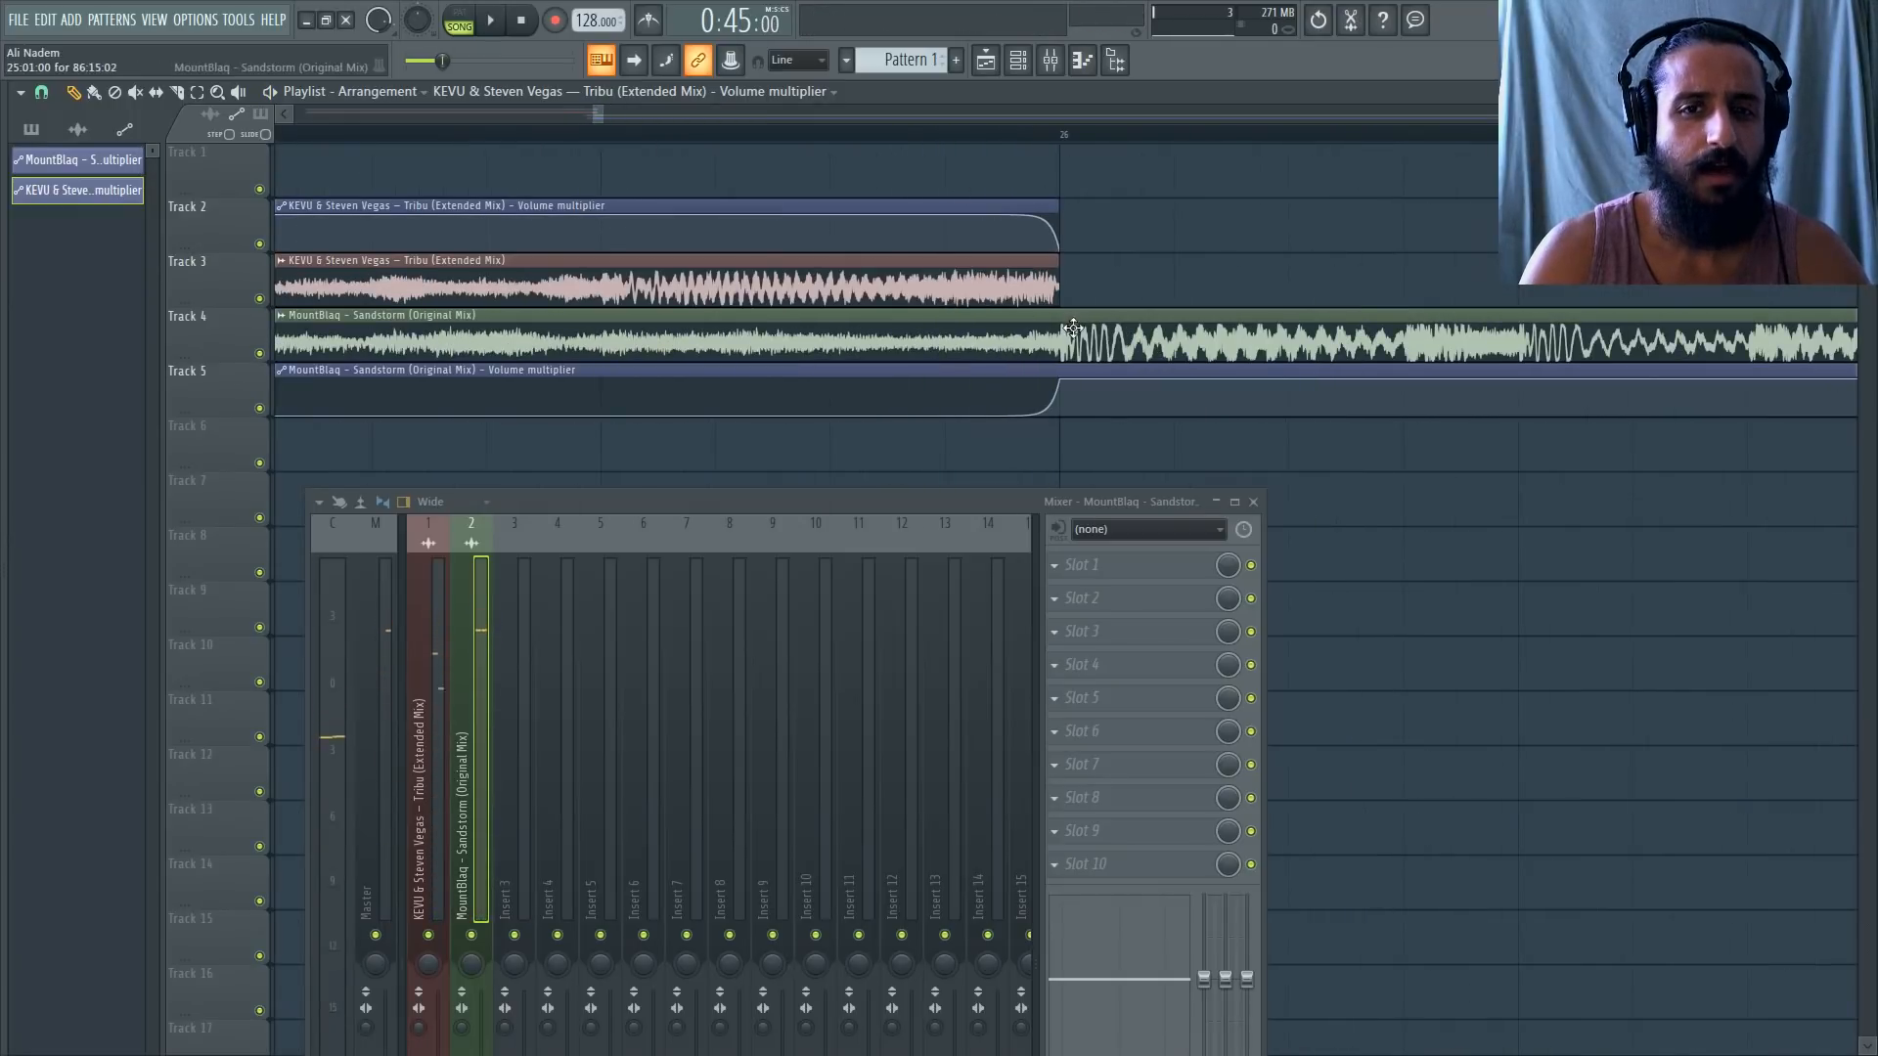
scroll(1066, 367, up, 2)
scroll(1069, 332, down, 4)
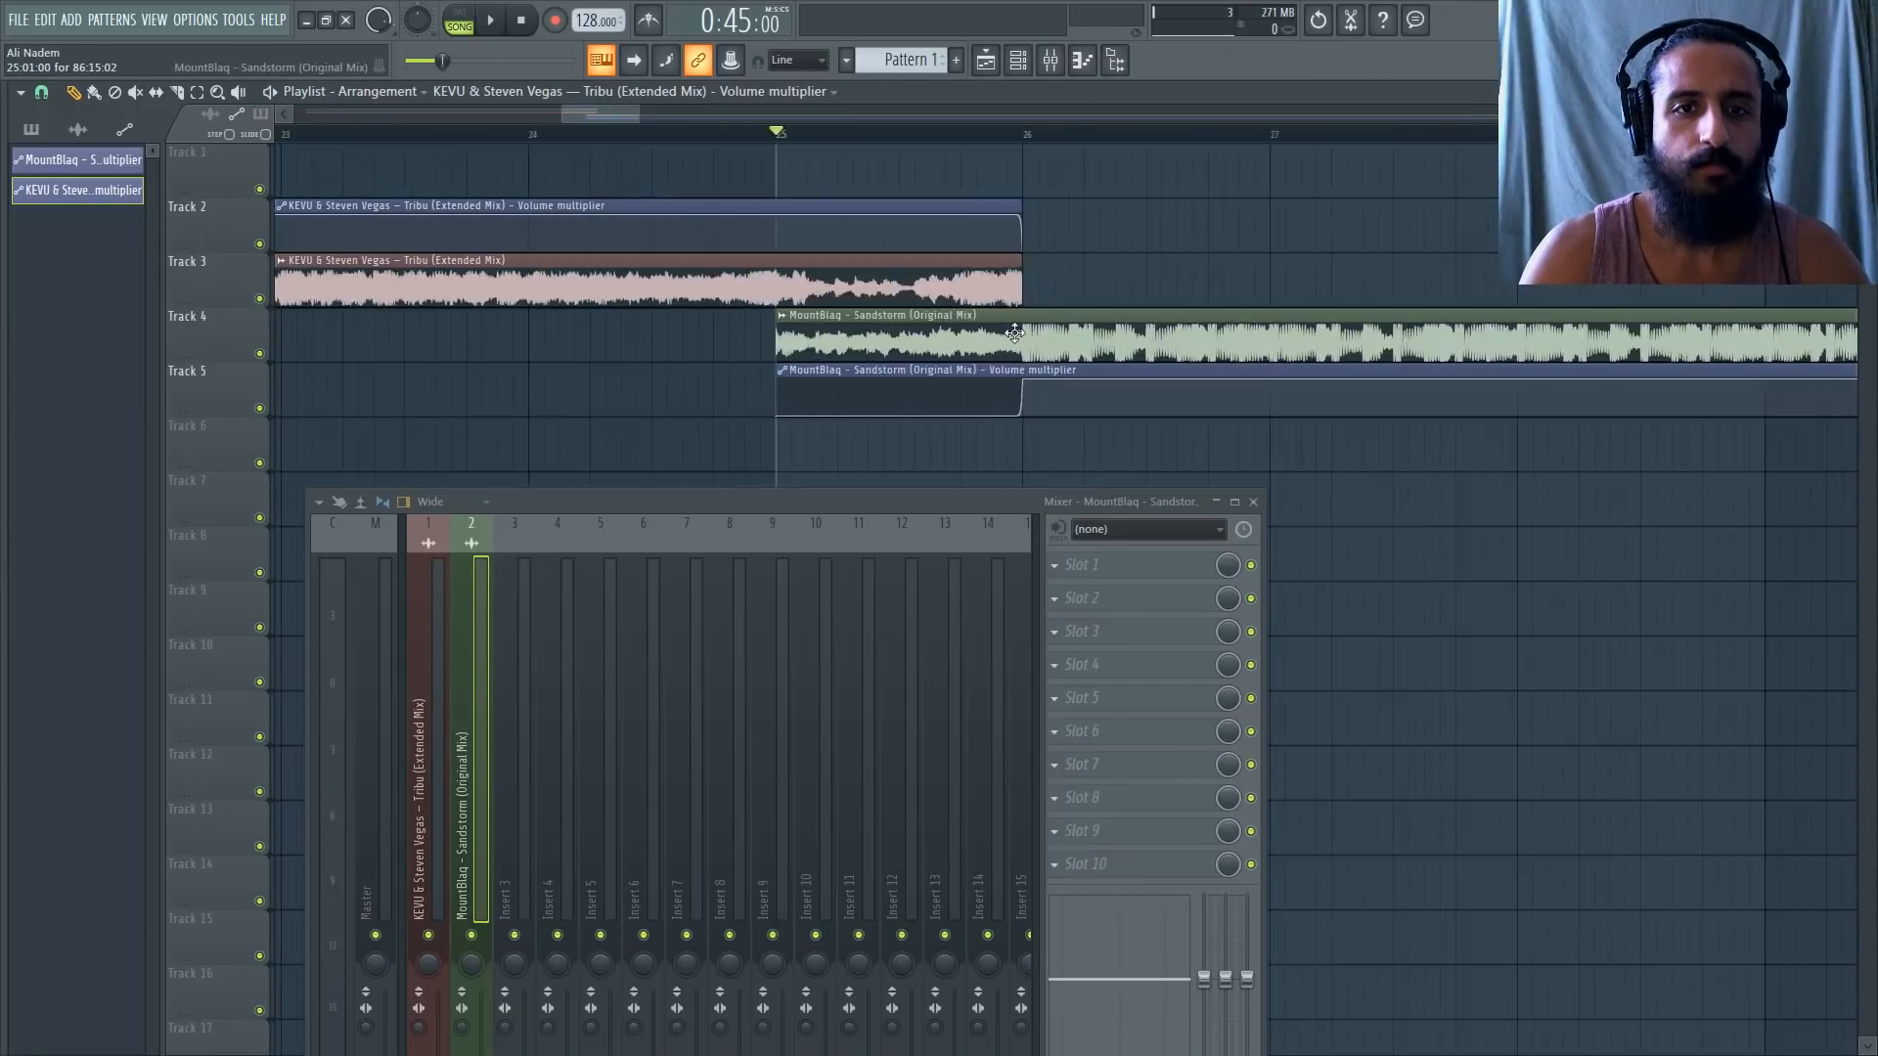
drag(1012, 298, 1753, 297)
key(ctrl+z)
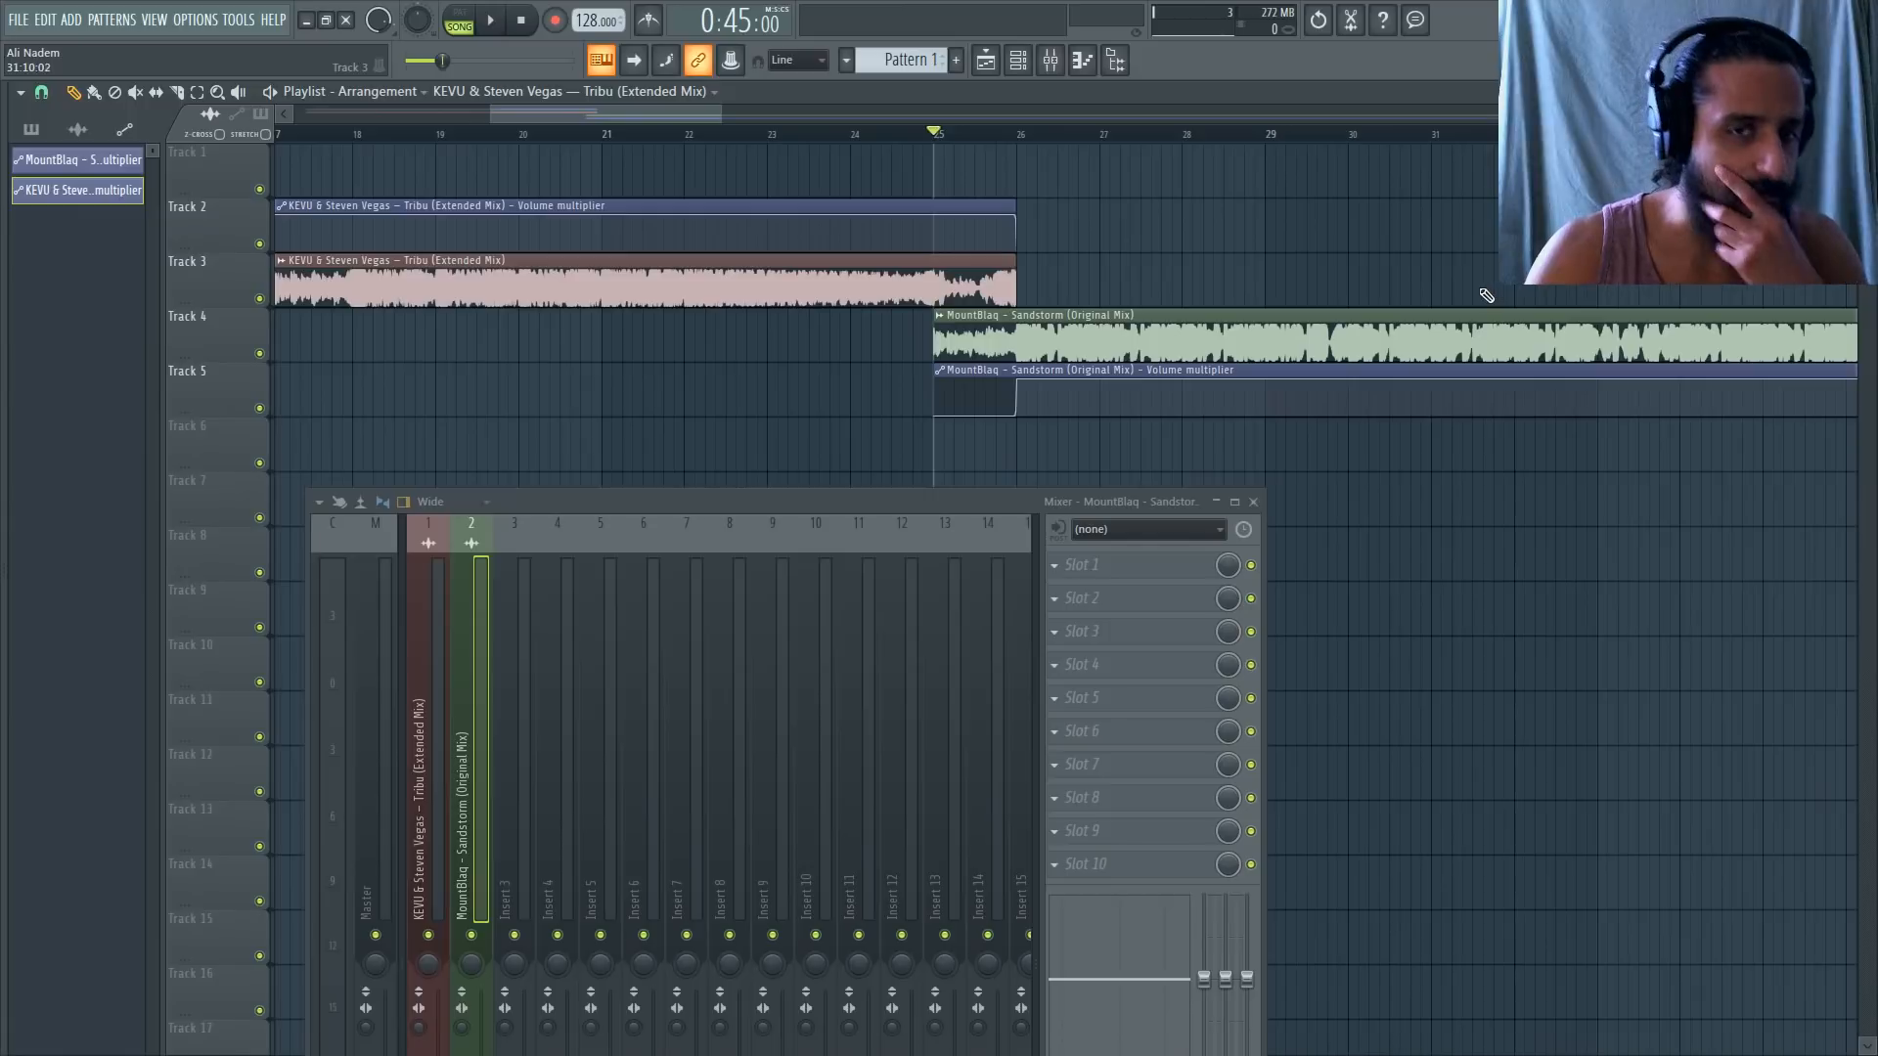
drag(1015, 266, 1318, 265)
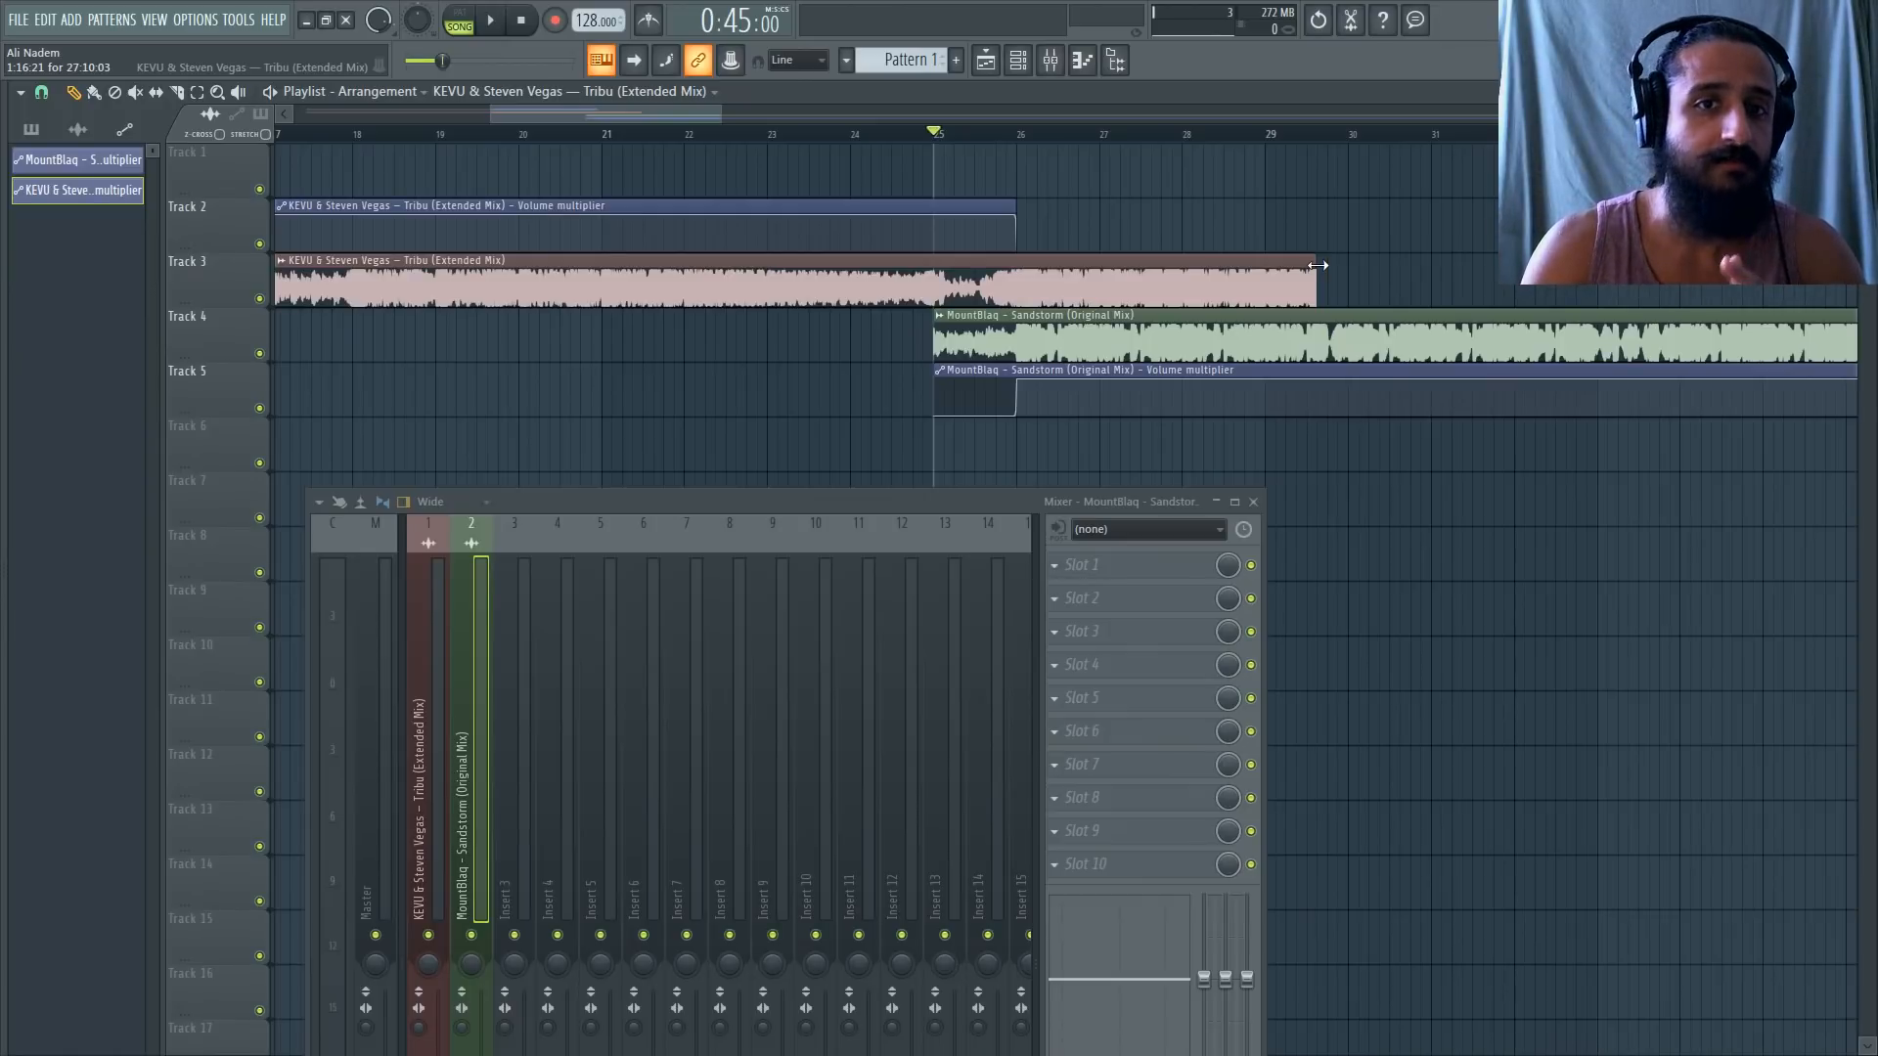
Mute both volume automation tracks and the Sandstorm track so that only Tribu plays, auditioning briefly from bar 23.
drag(651, 134, 958, 140)
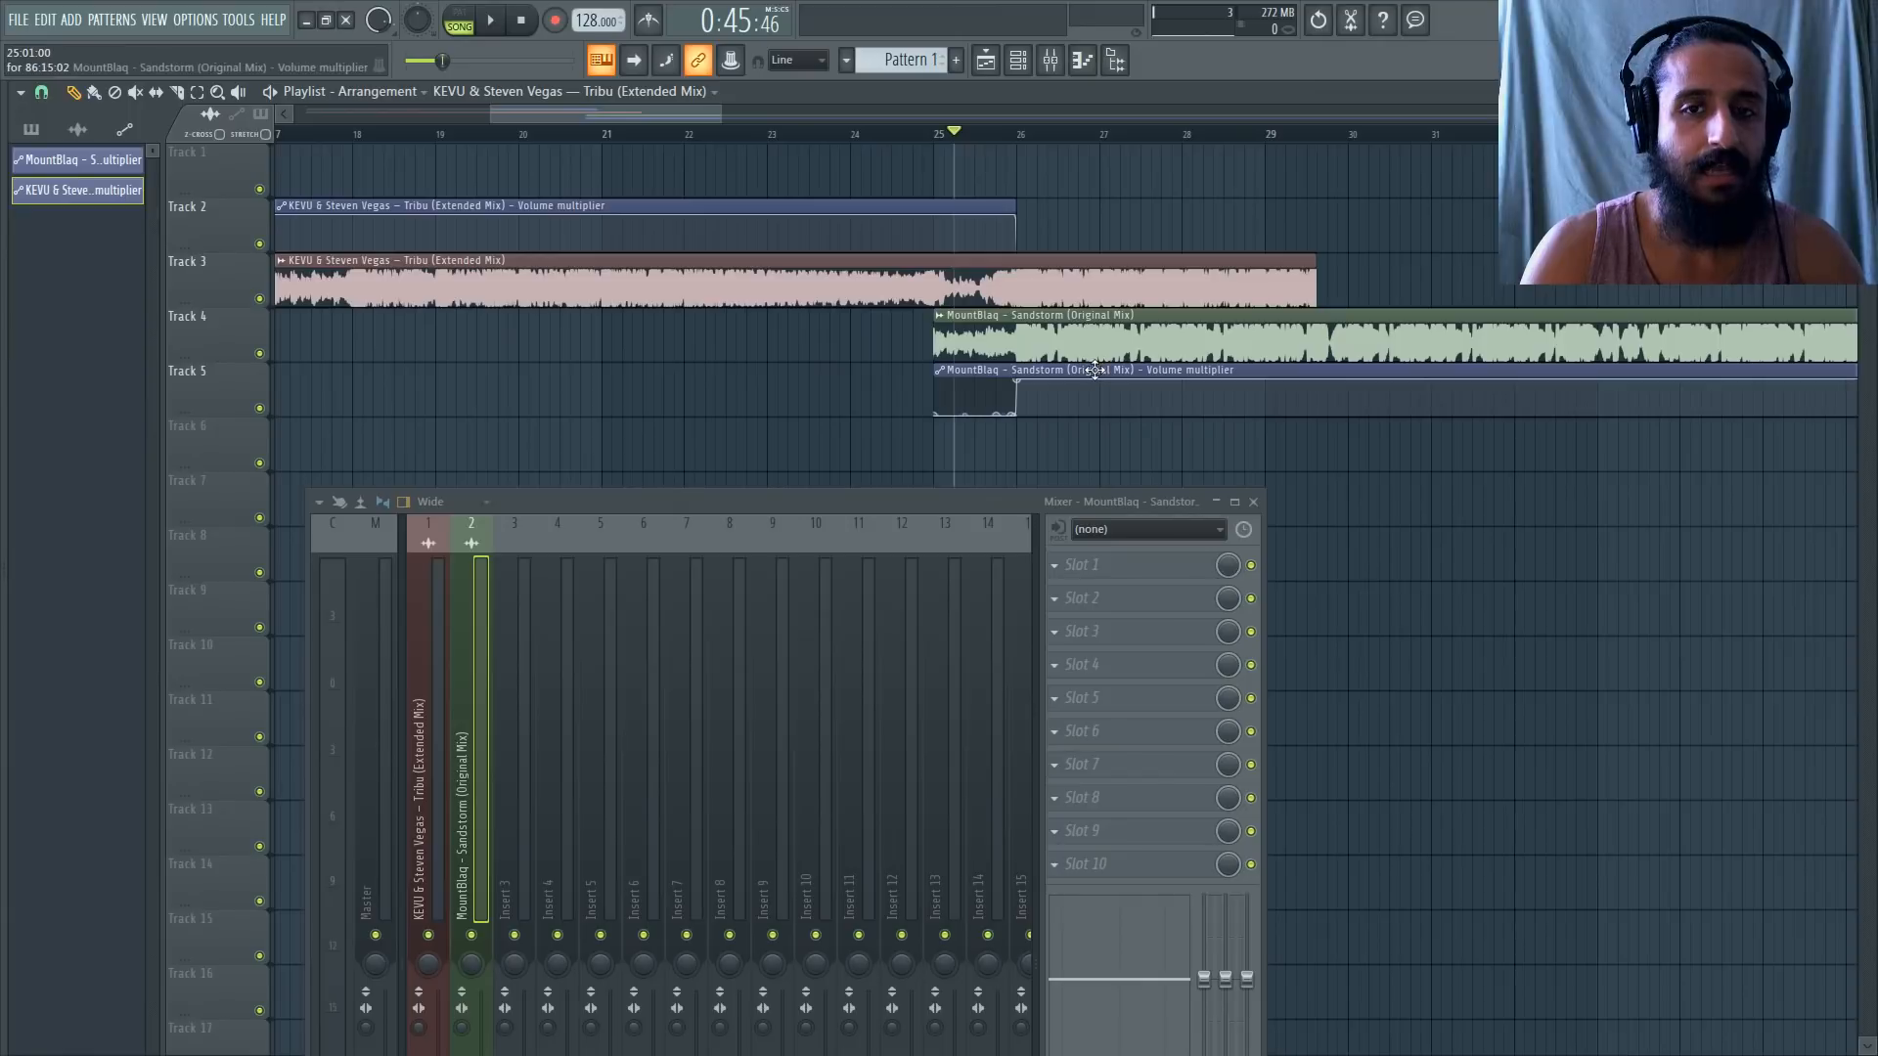
ctrl+scroll(1073, 350, up, 2)
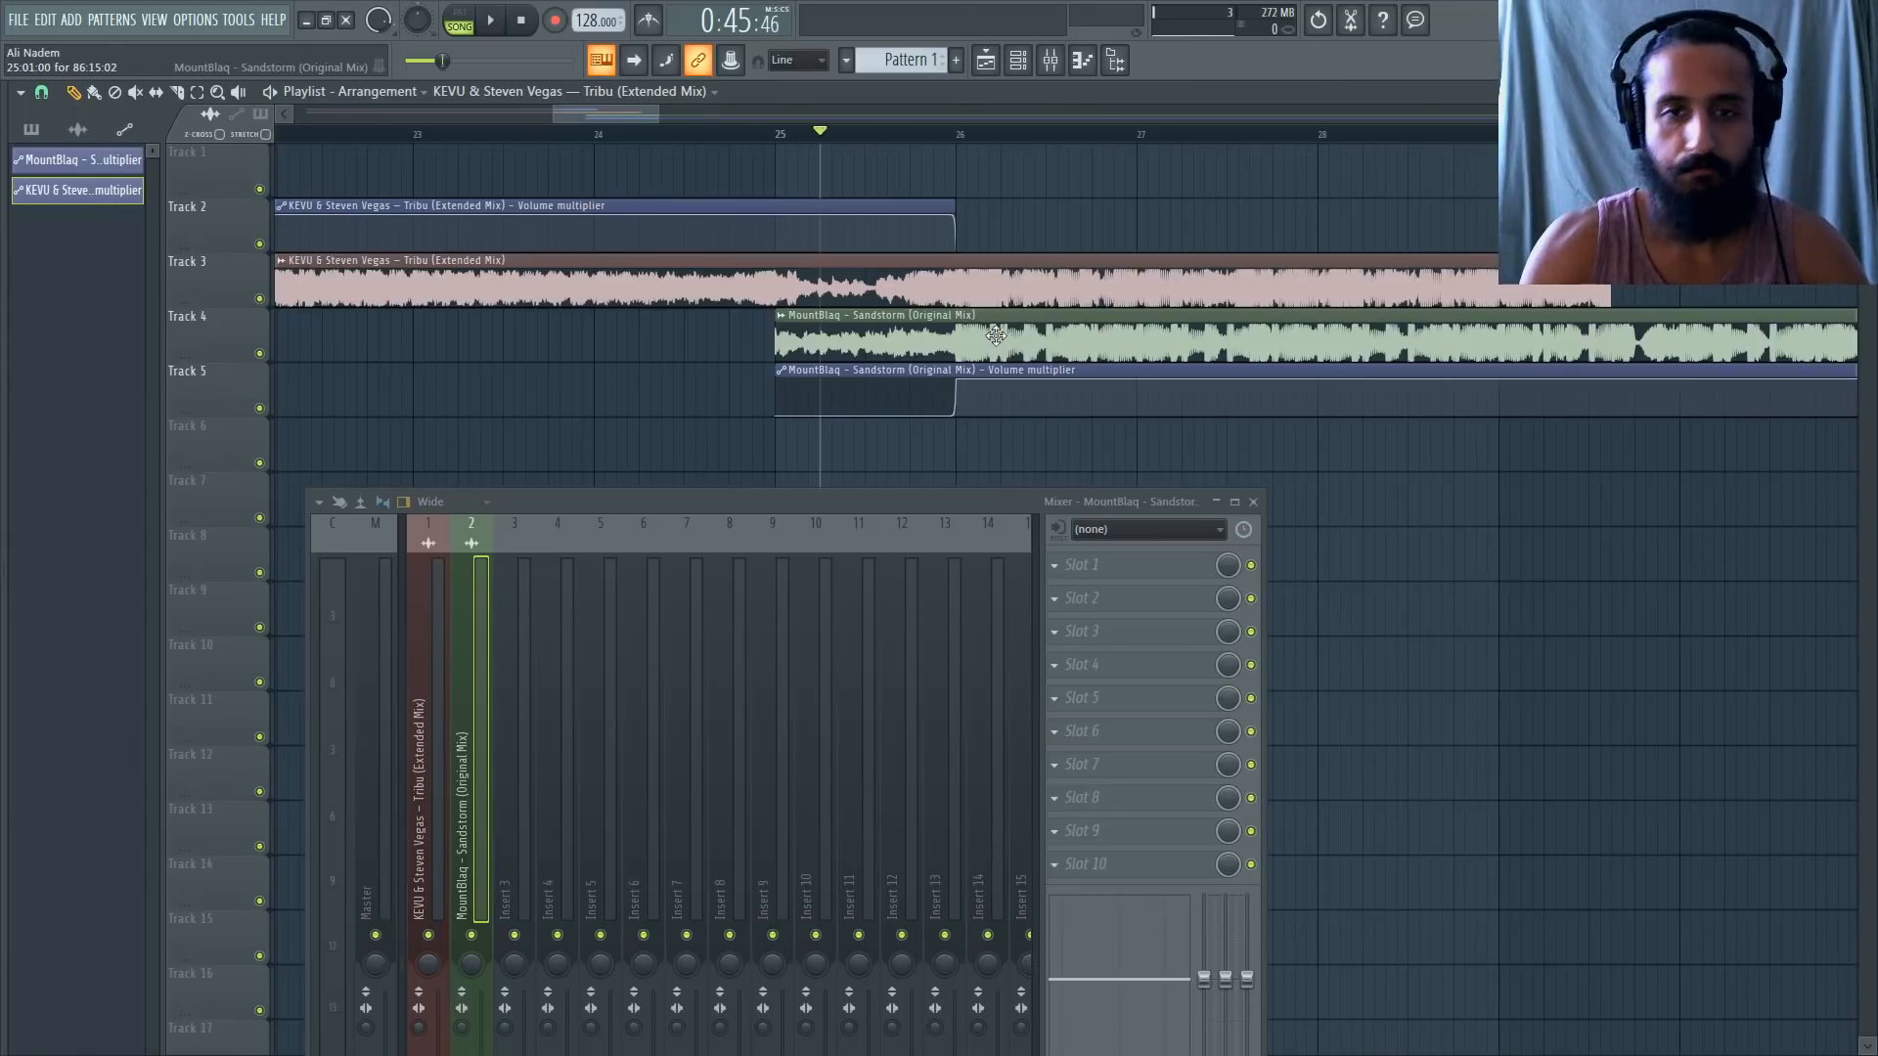
scroll(383, 422, down, 3)
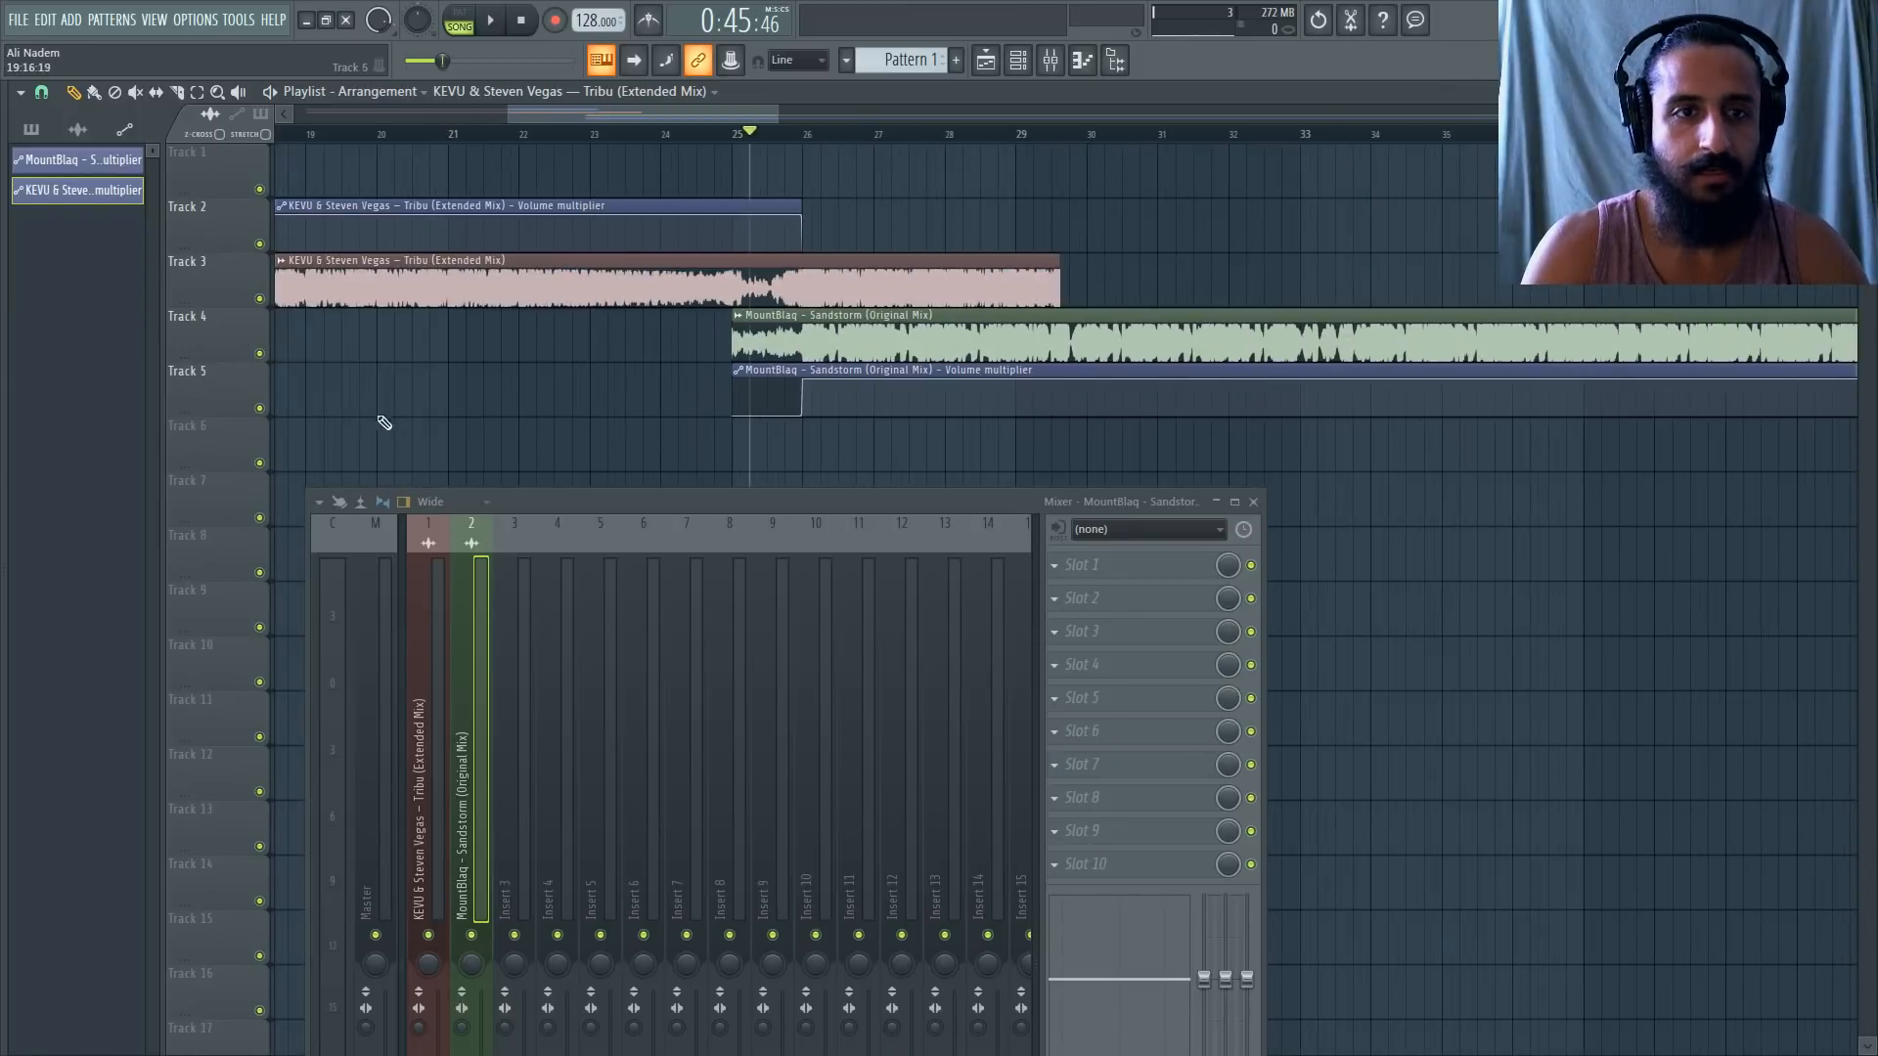
click(266, 413)
click(612, 135)
key(space)
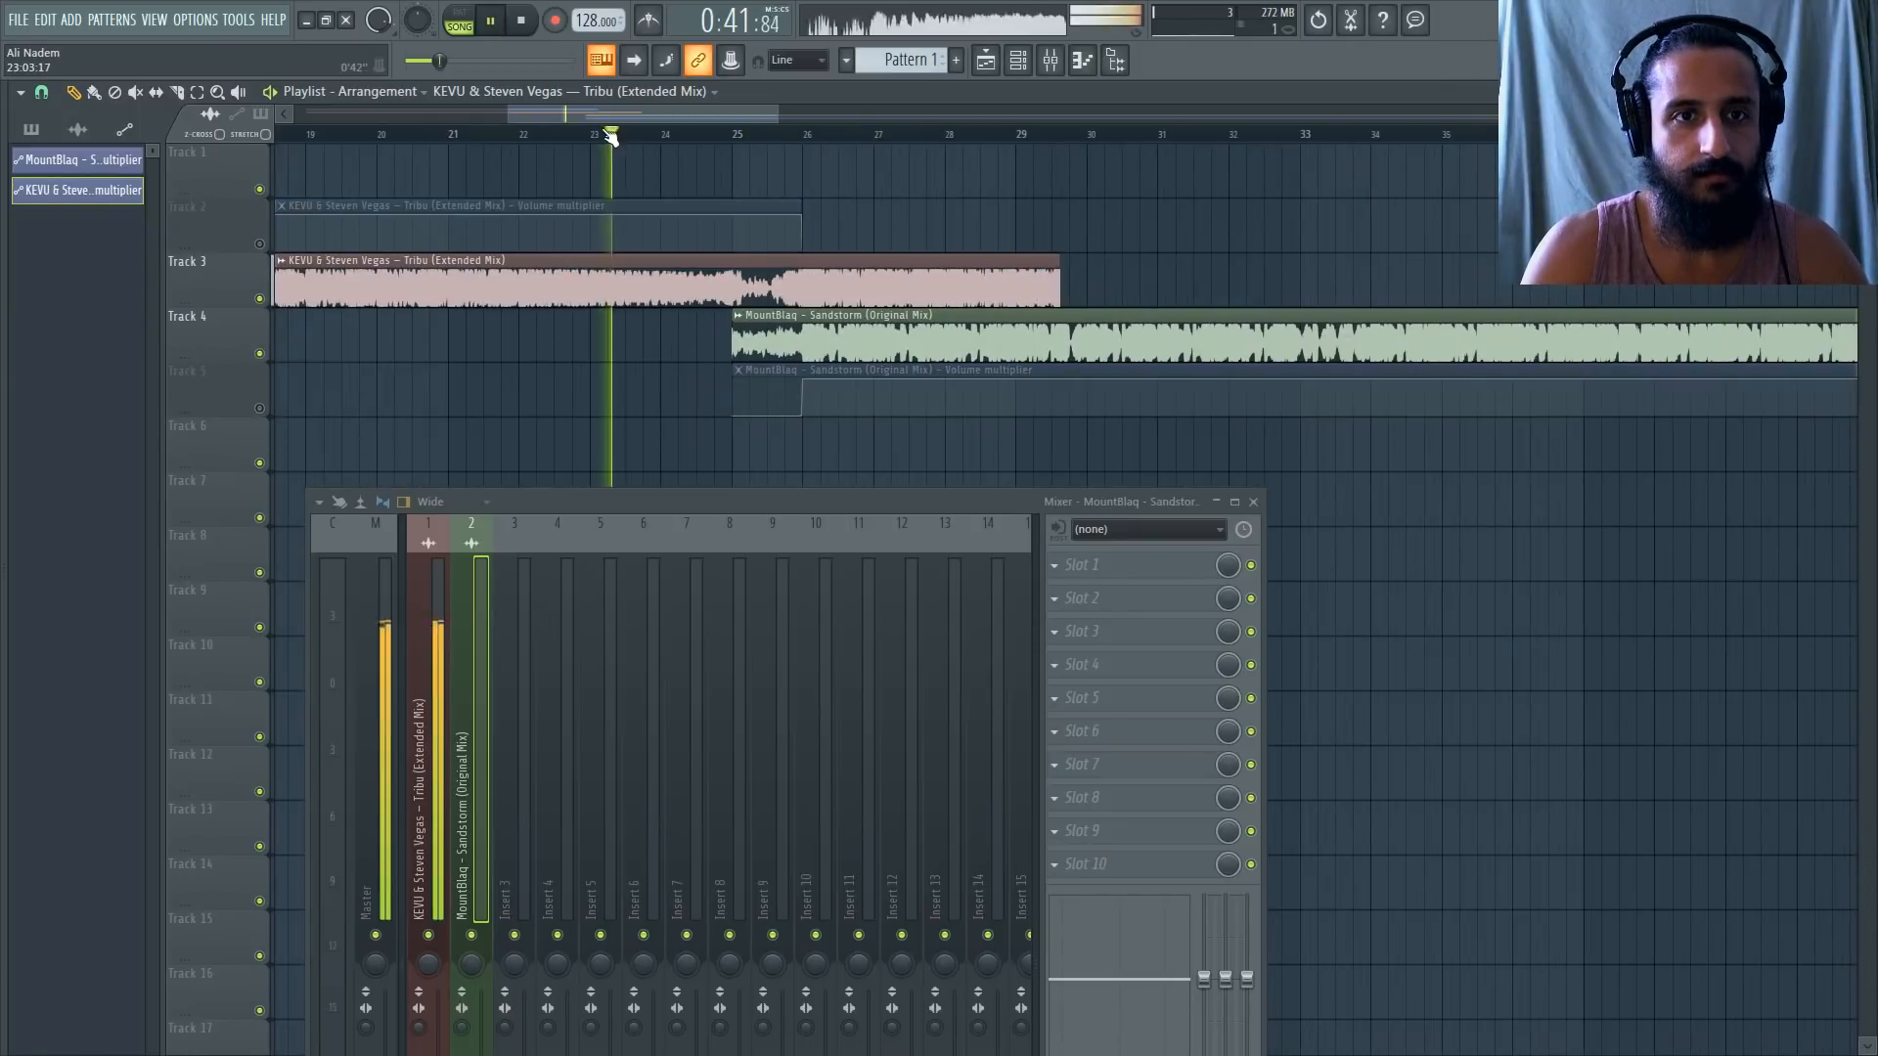
click(258, 354)
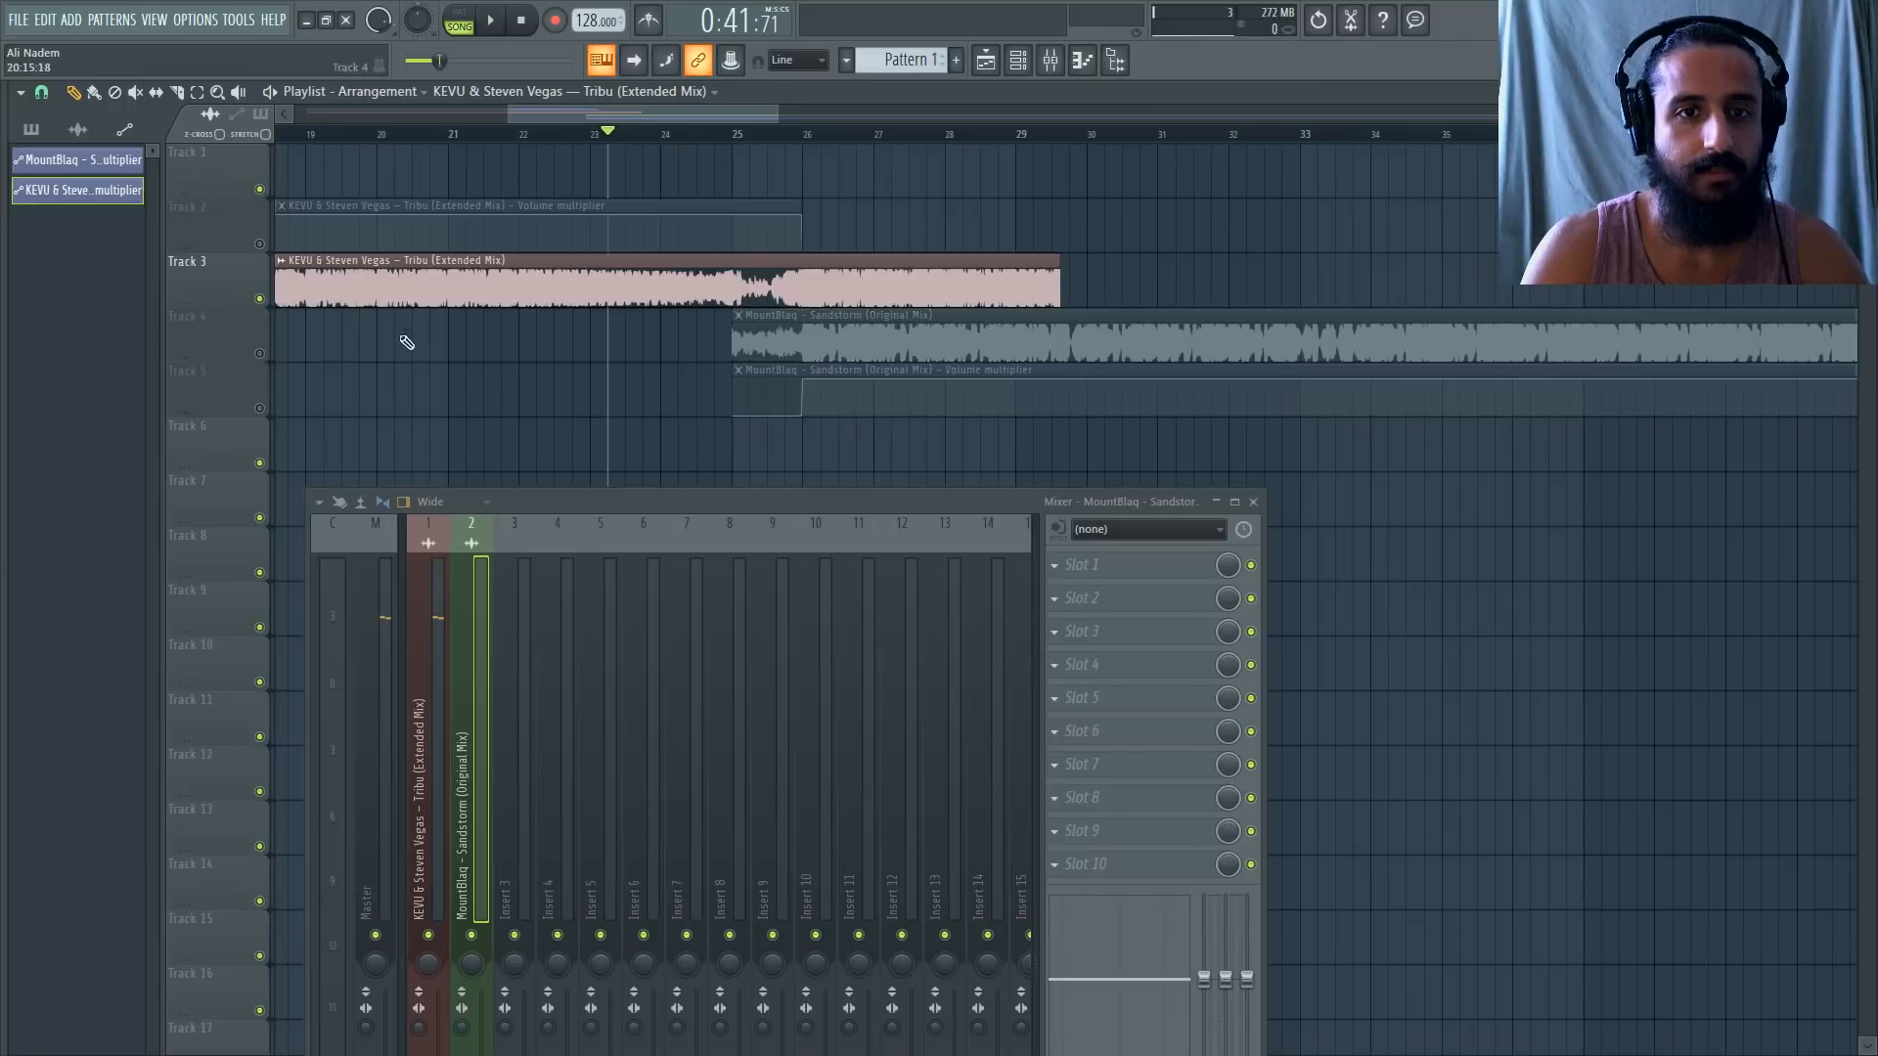
scroll(763, 215, up, 3)
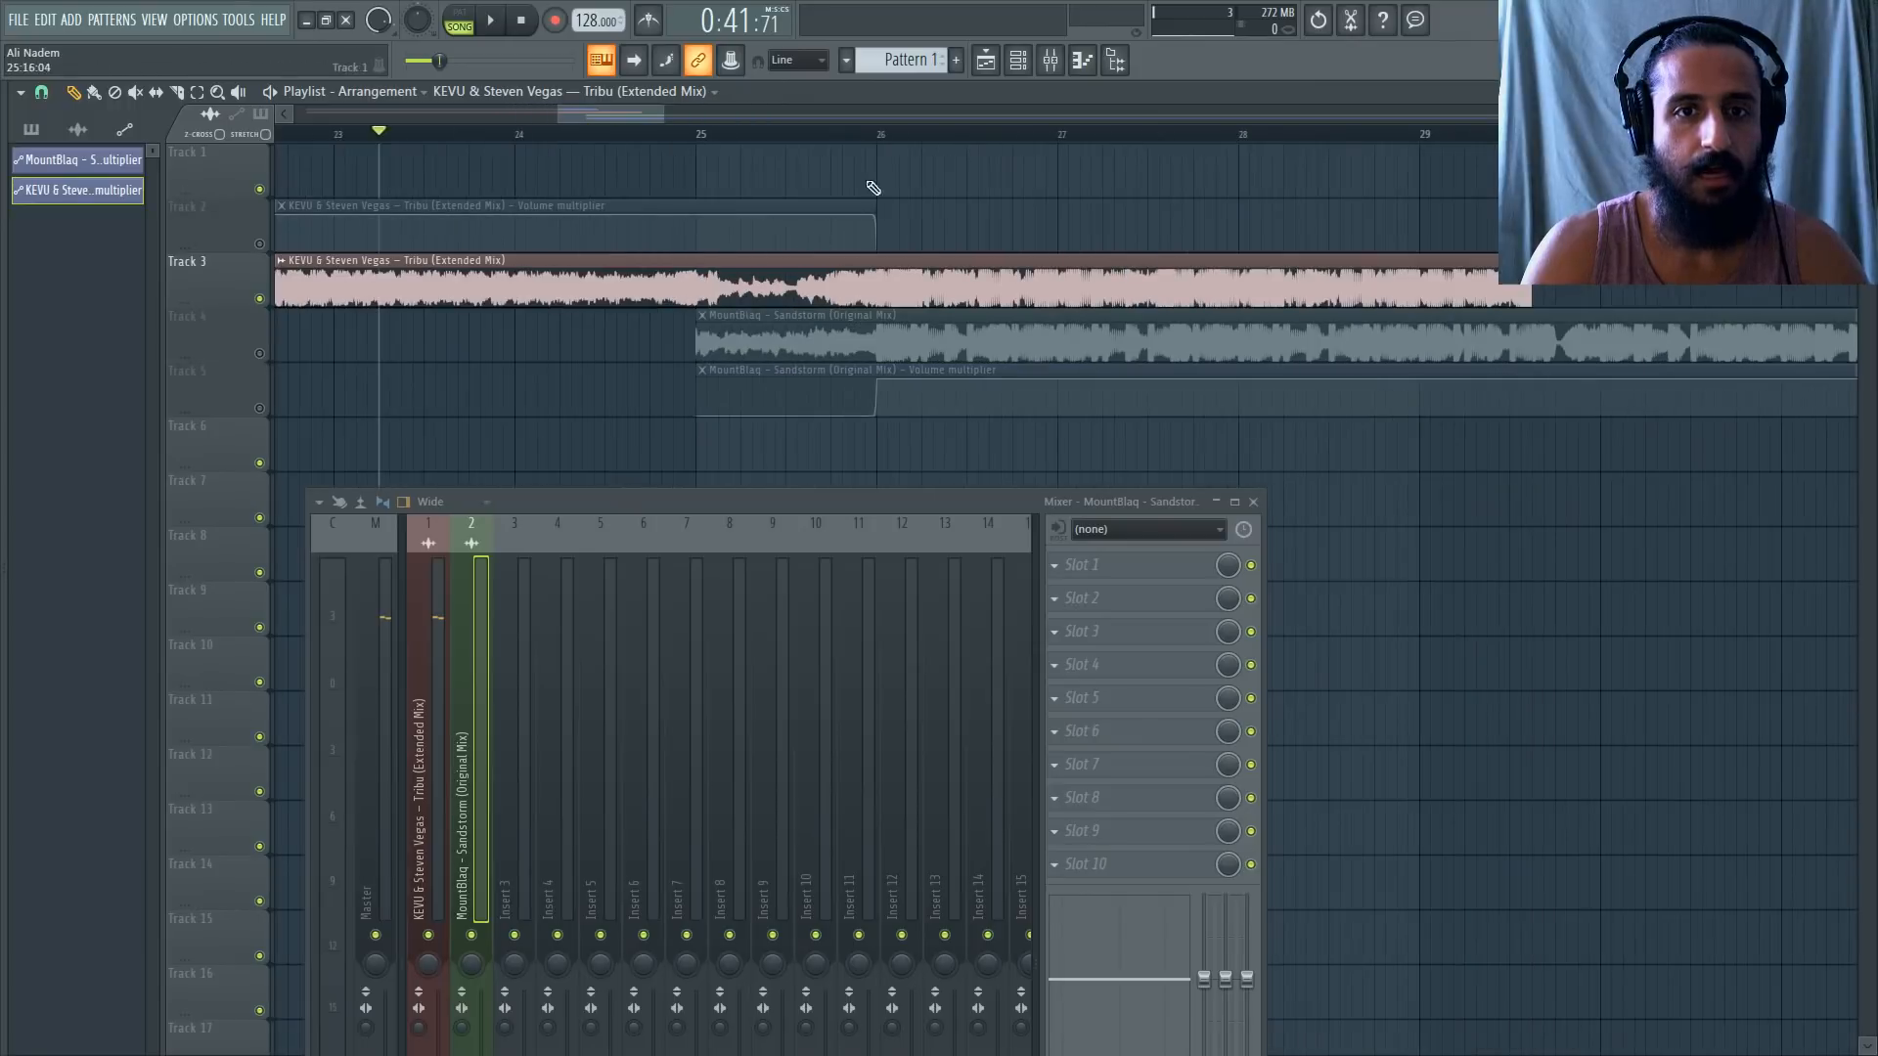
Load the SPAN analyzer into slot 10 of the Master track, centre its window over the playlist, and close the mixer.
click(391, 636)
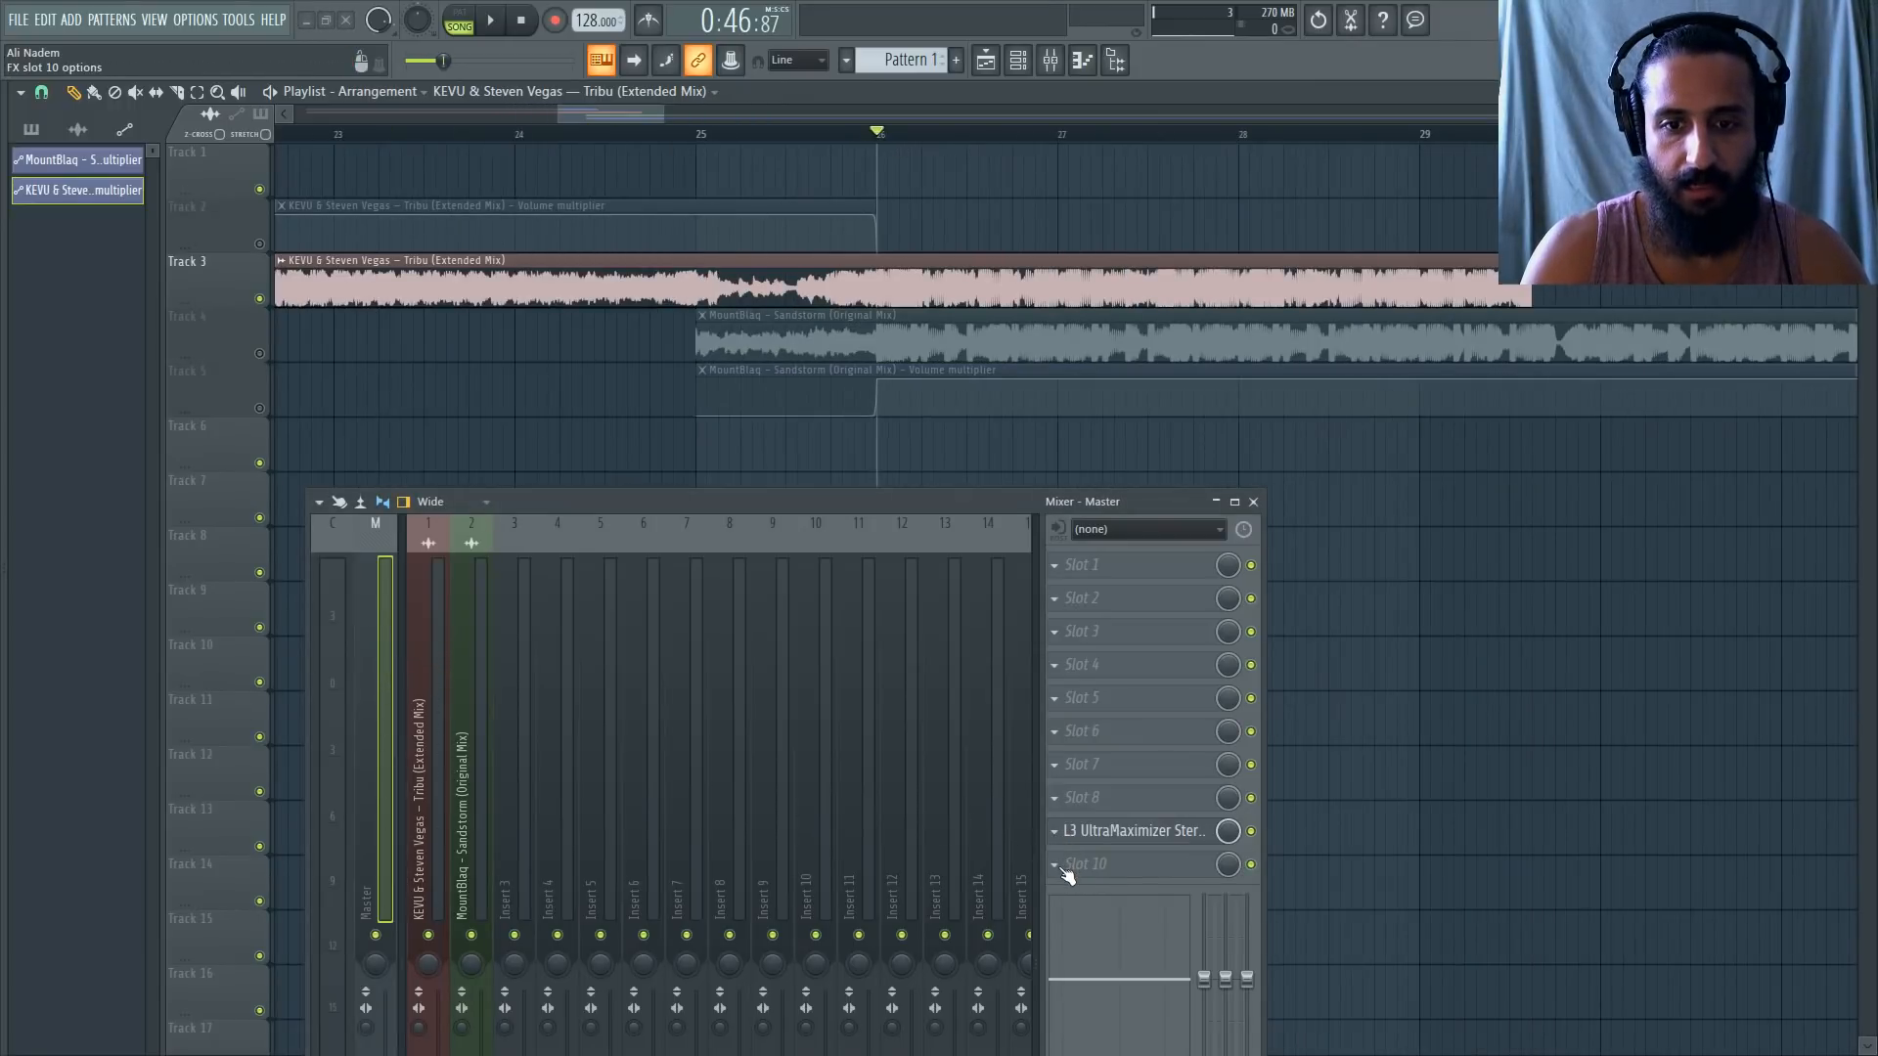
click(1066, 873)
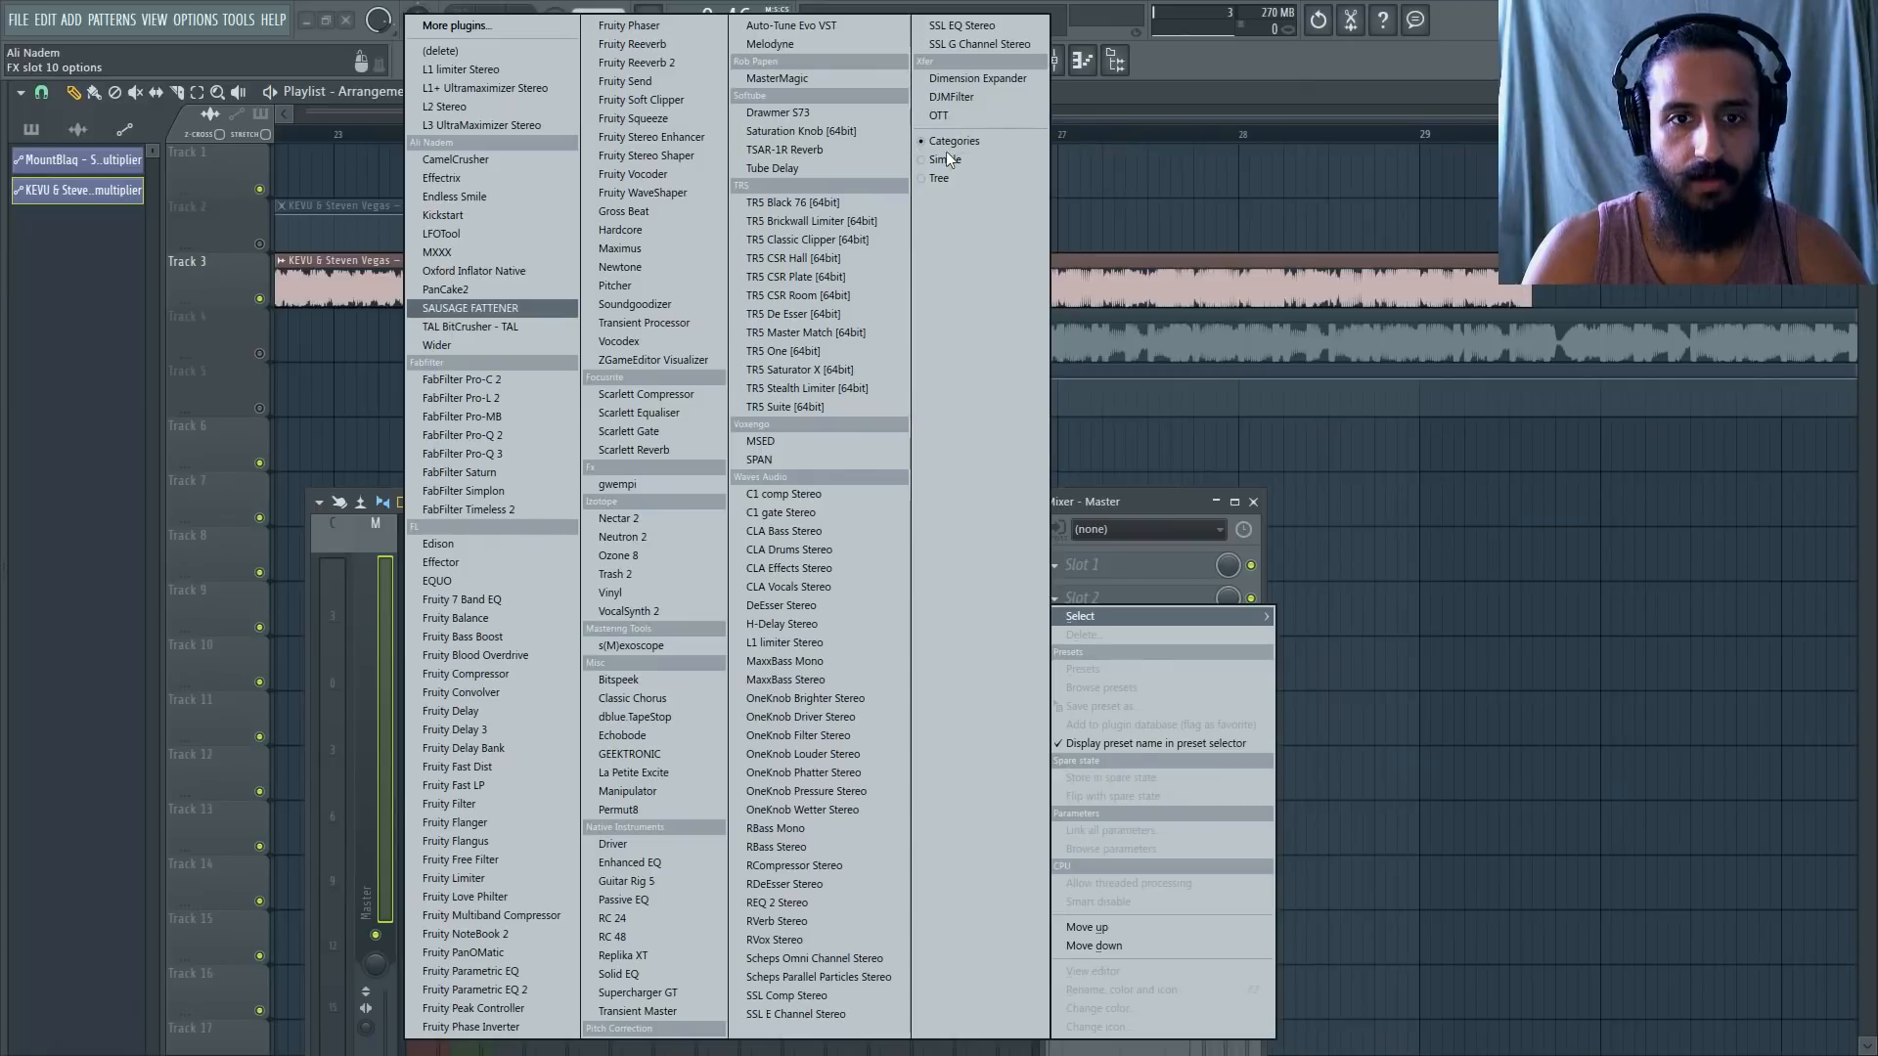
click(794, 465)
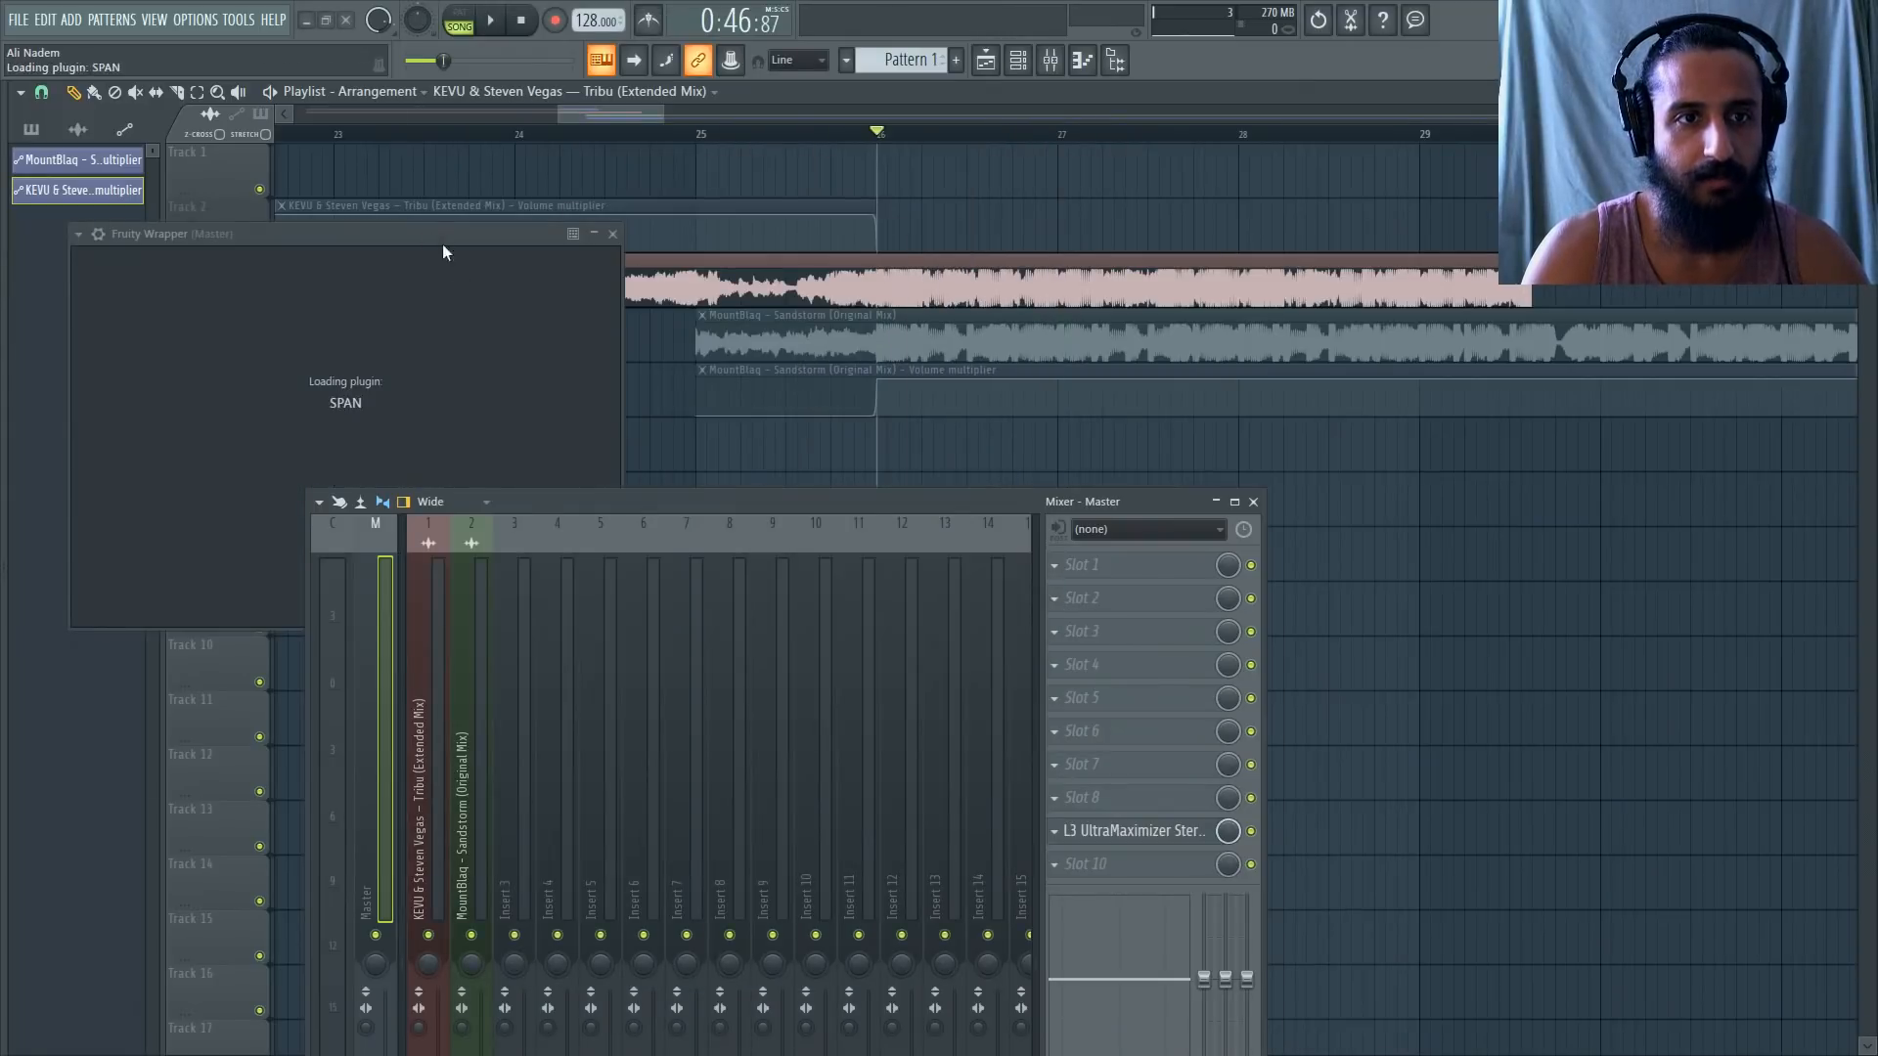
drag(448, 238, 704, 426)
click(1253, 502)
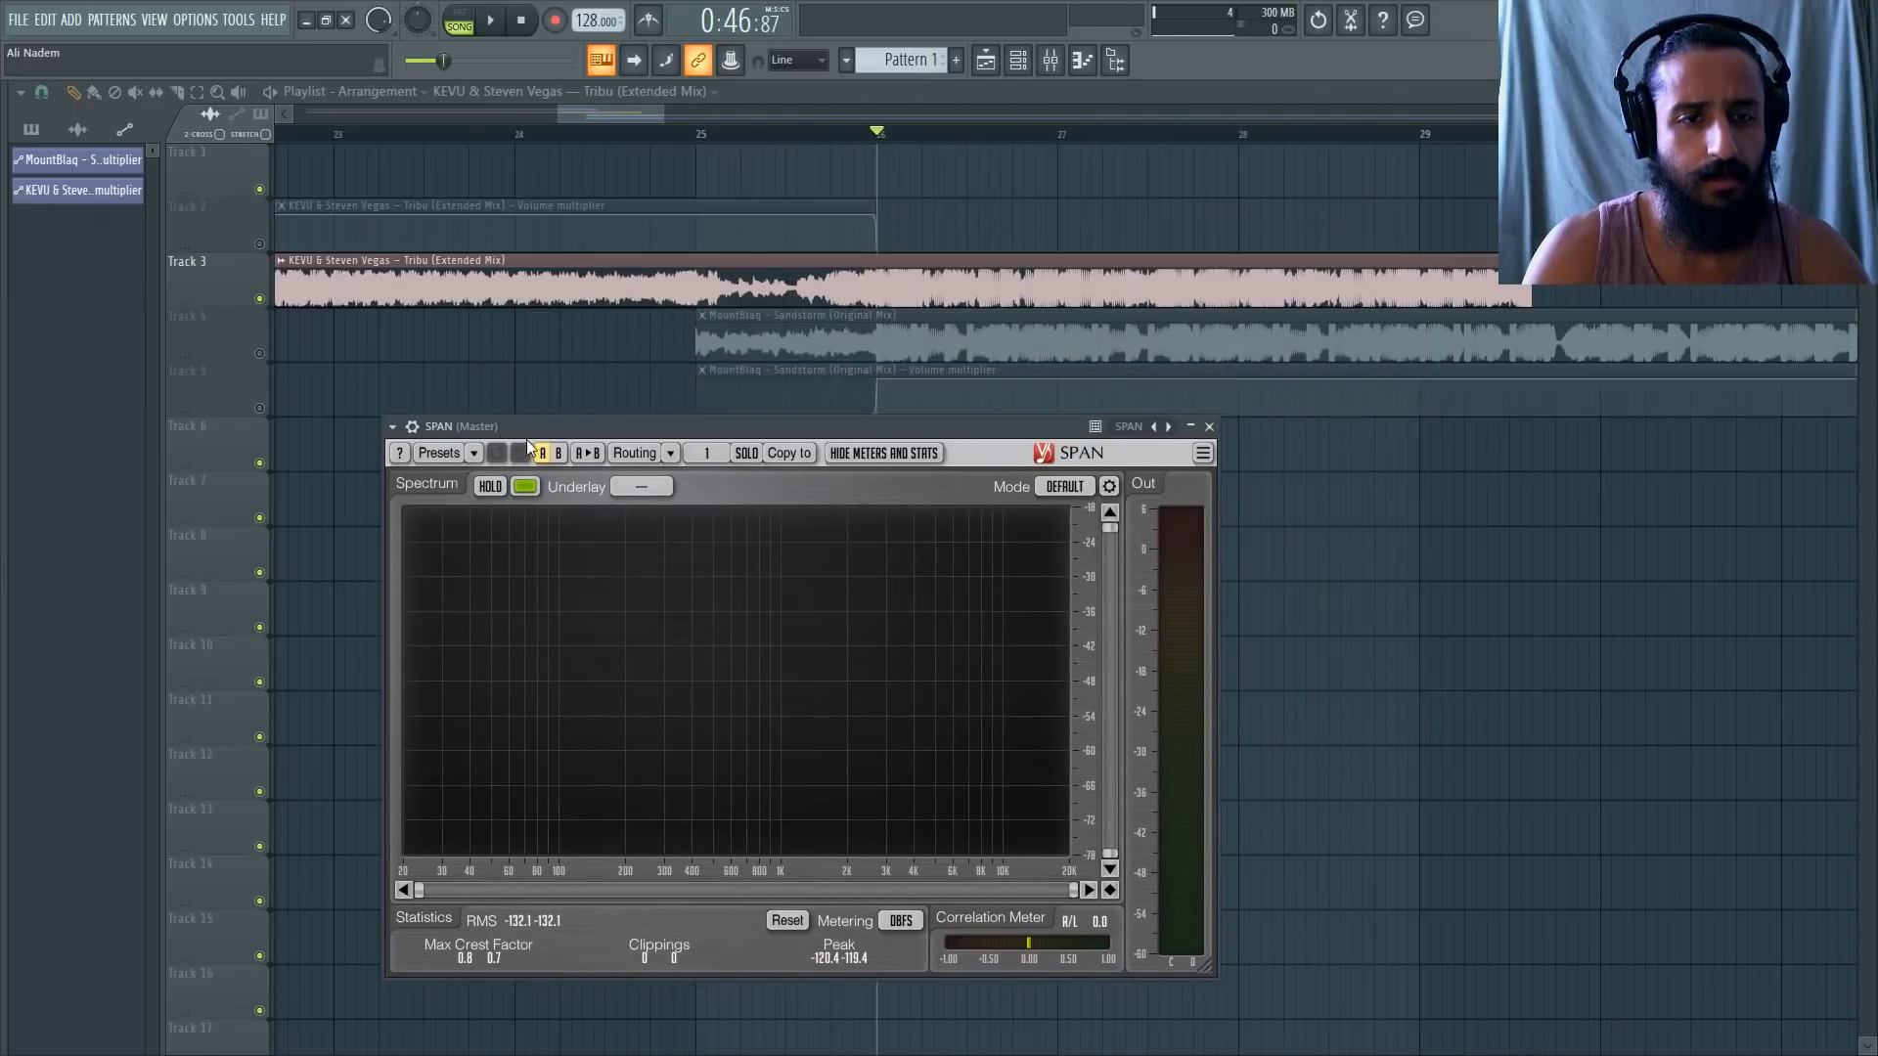
click(393, 428)
click(500, 834)
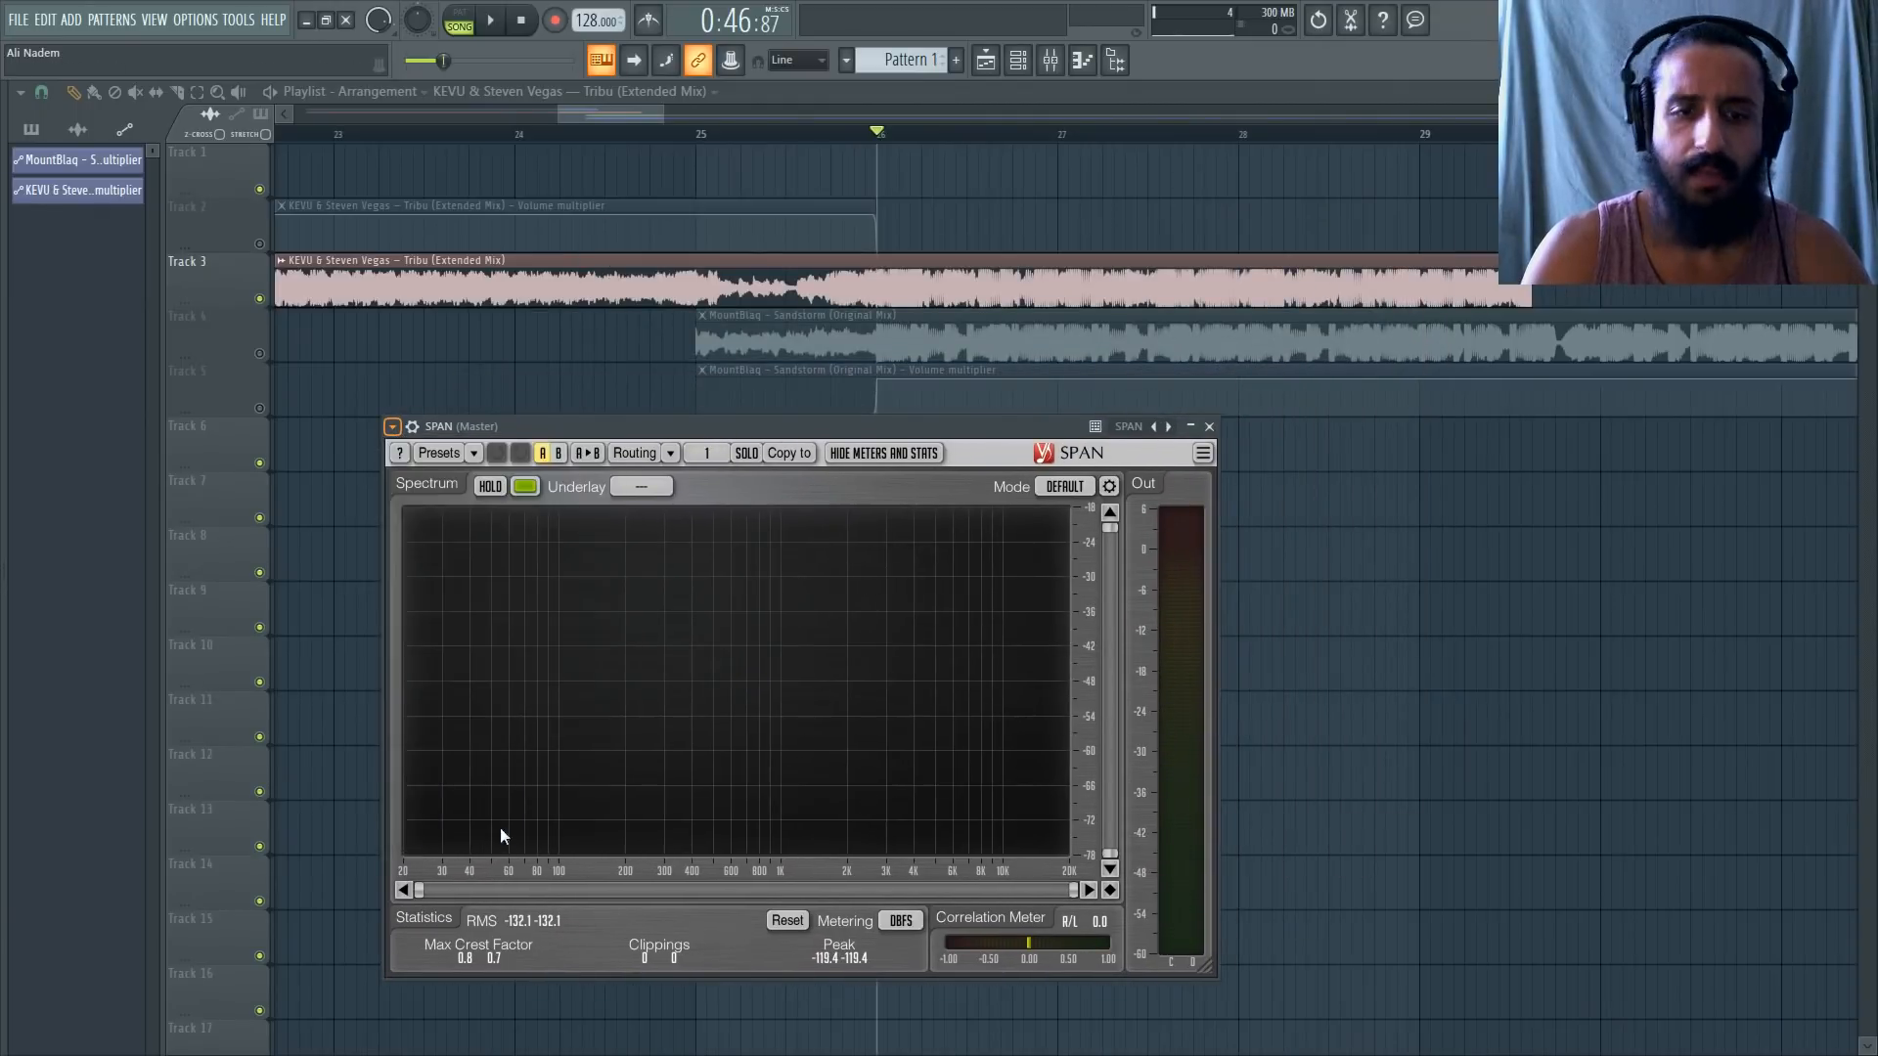
Reset the SPAN statistics and play Tribu's drop from bar 26 to measure its RMS level.
click(788, 922)
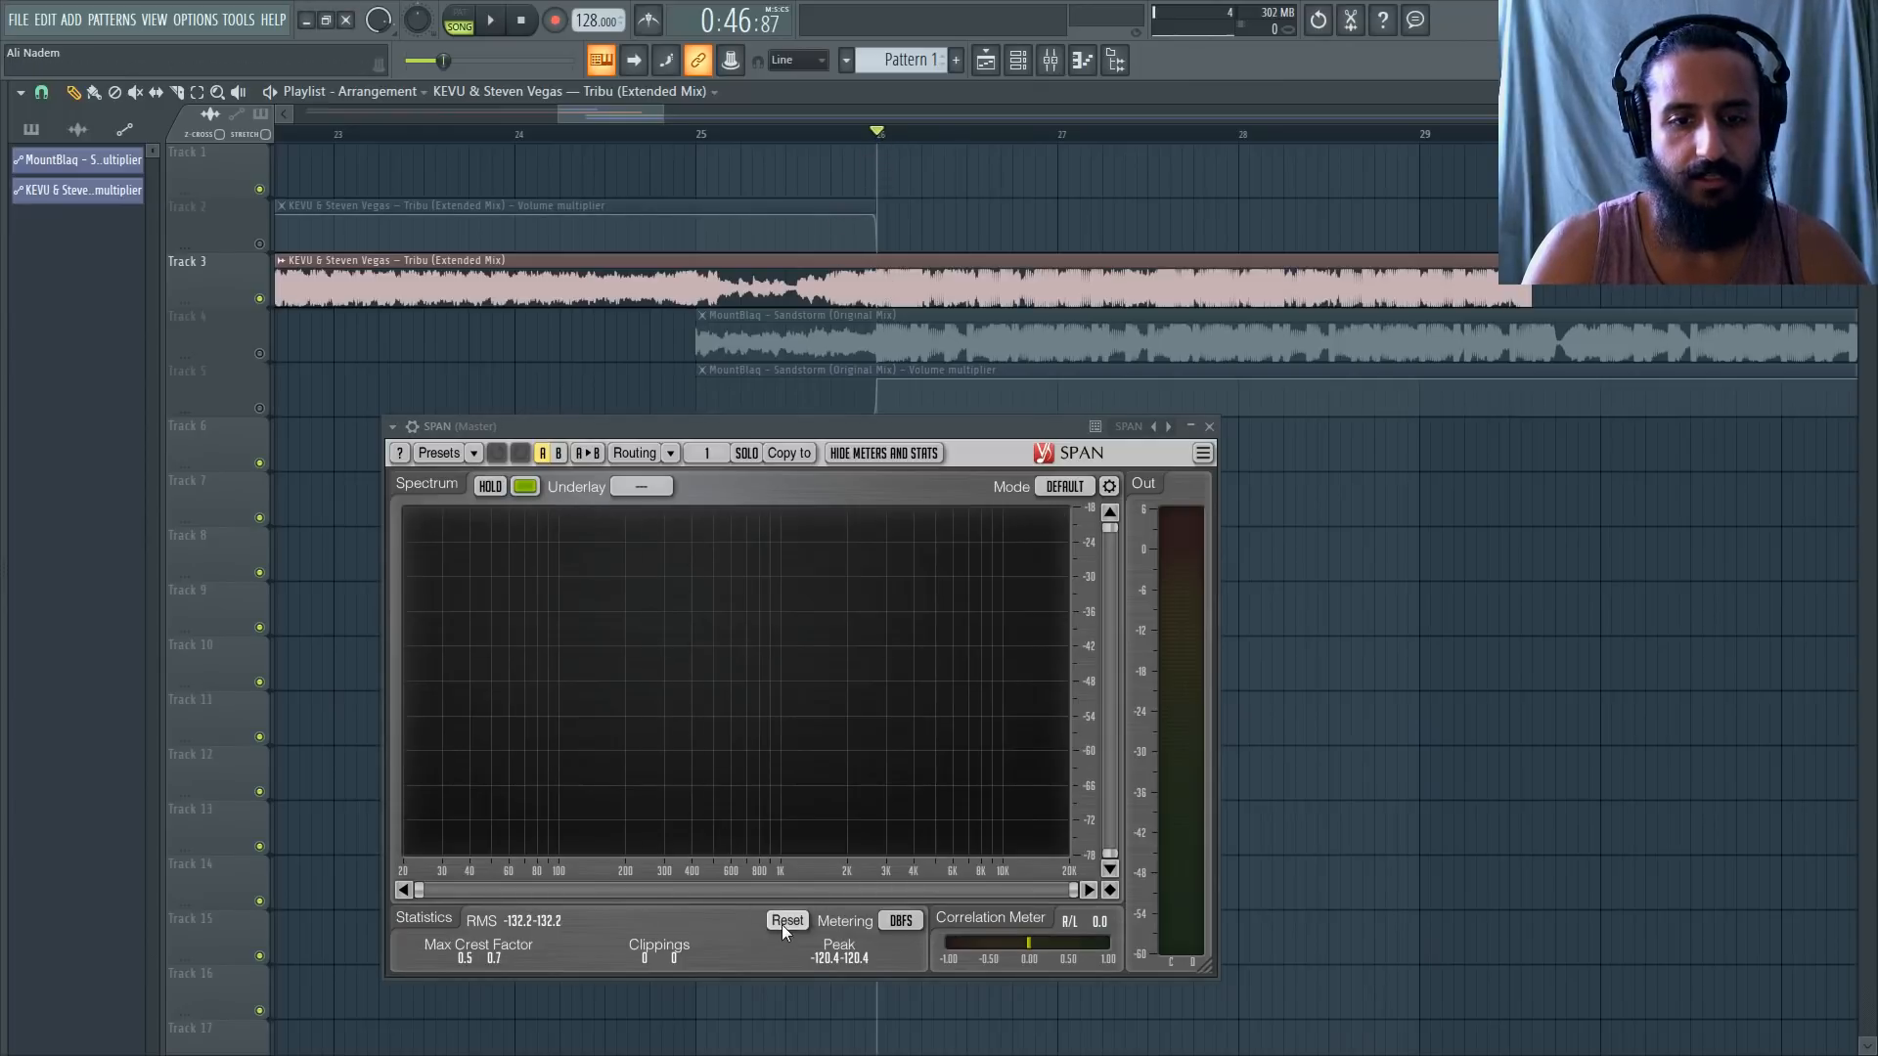
key(space)
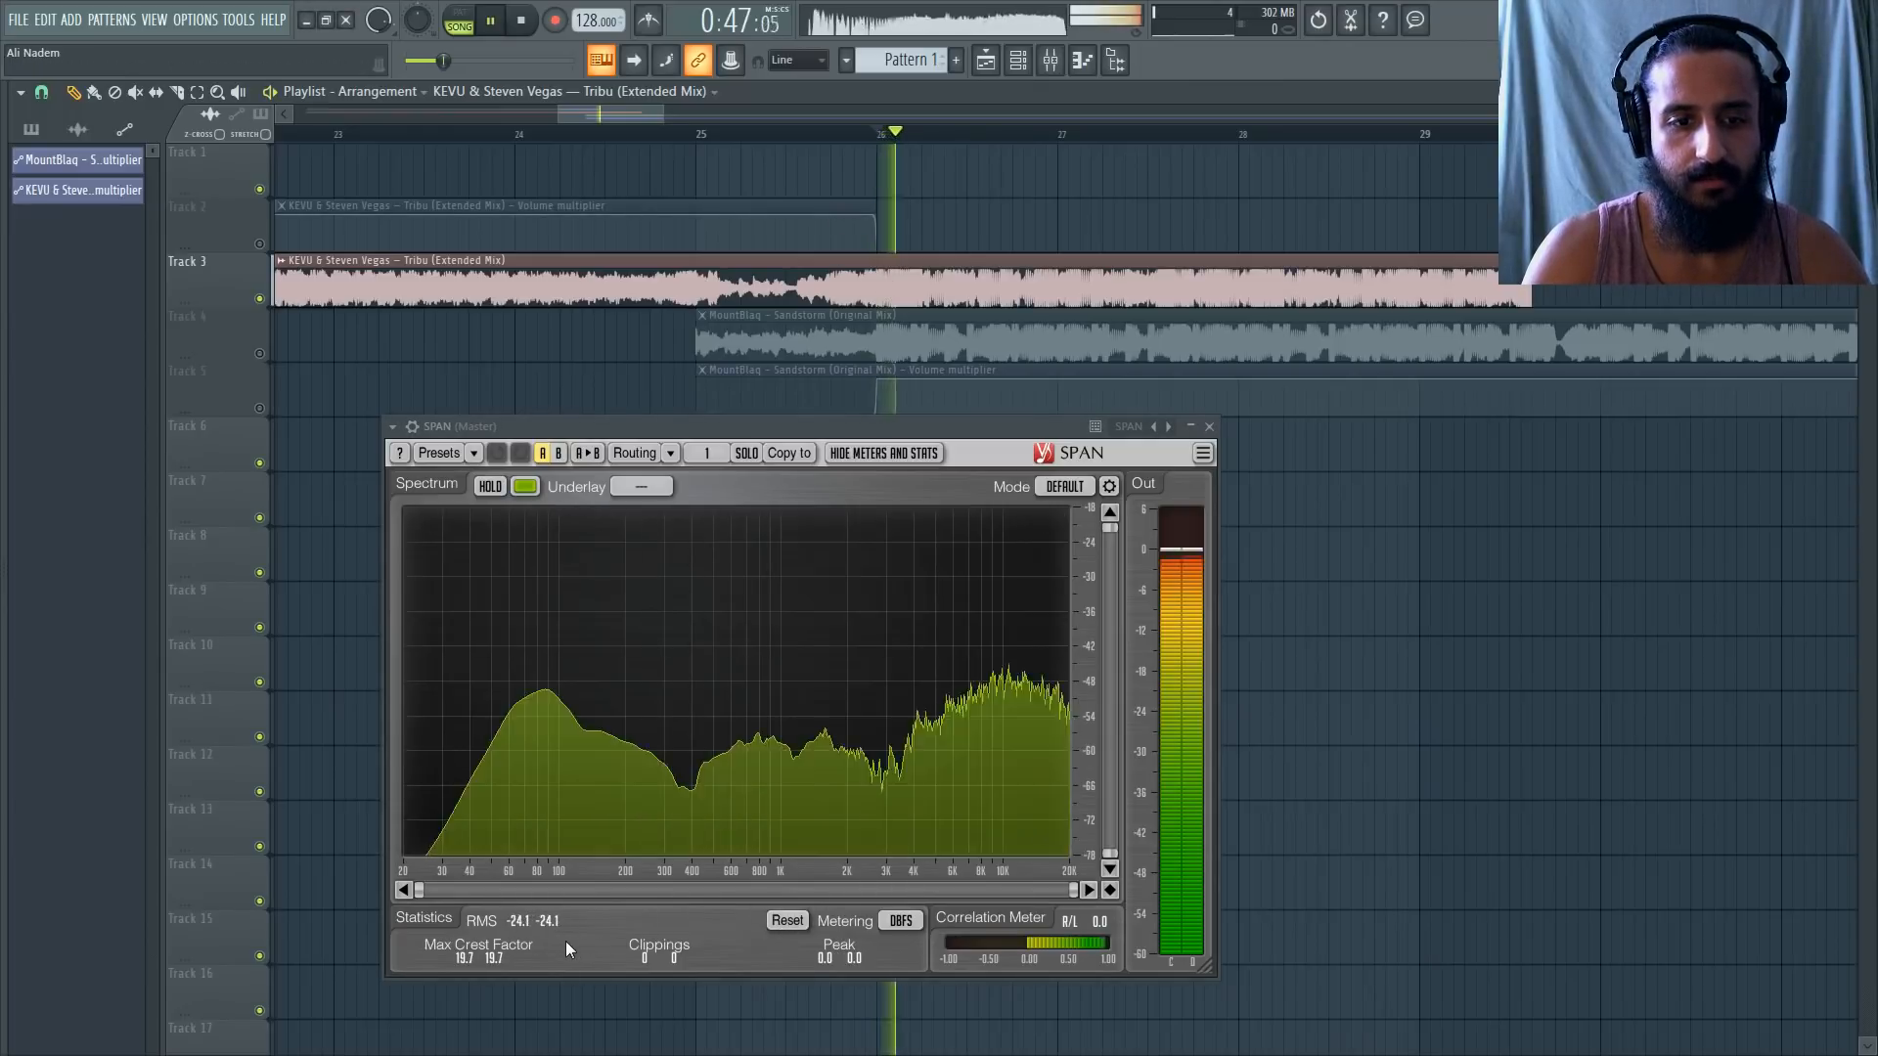
key(space)
key(space)
click(794, 923)
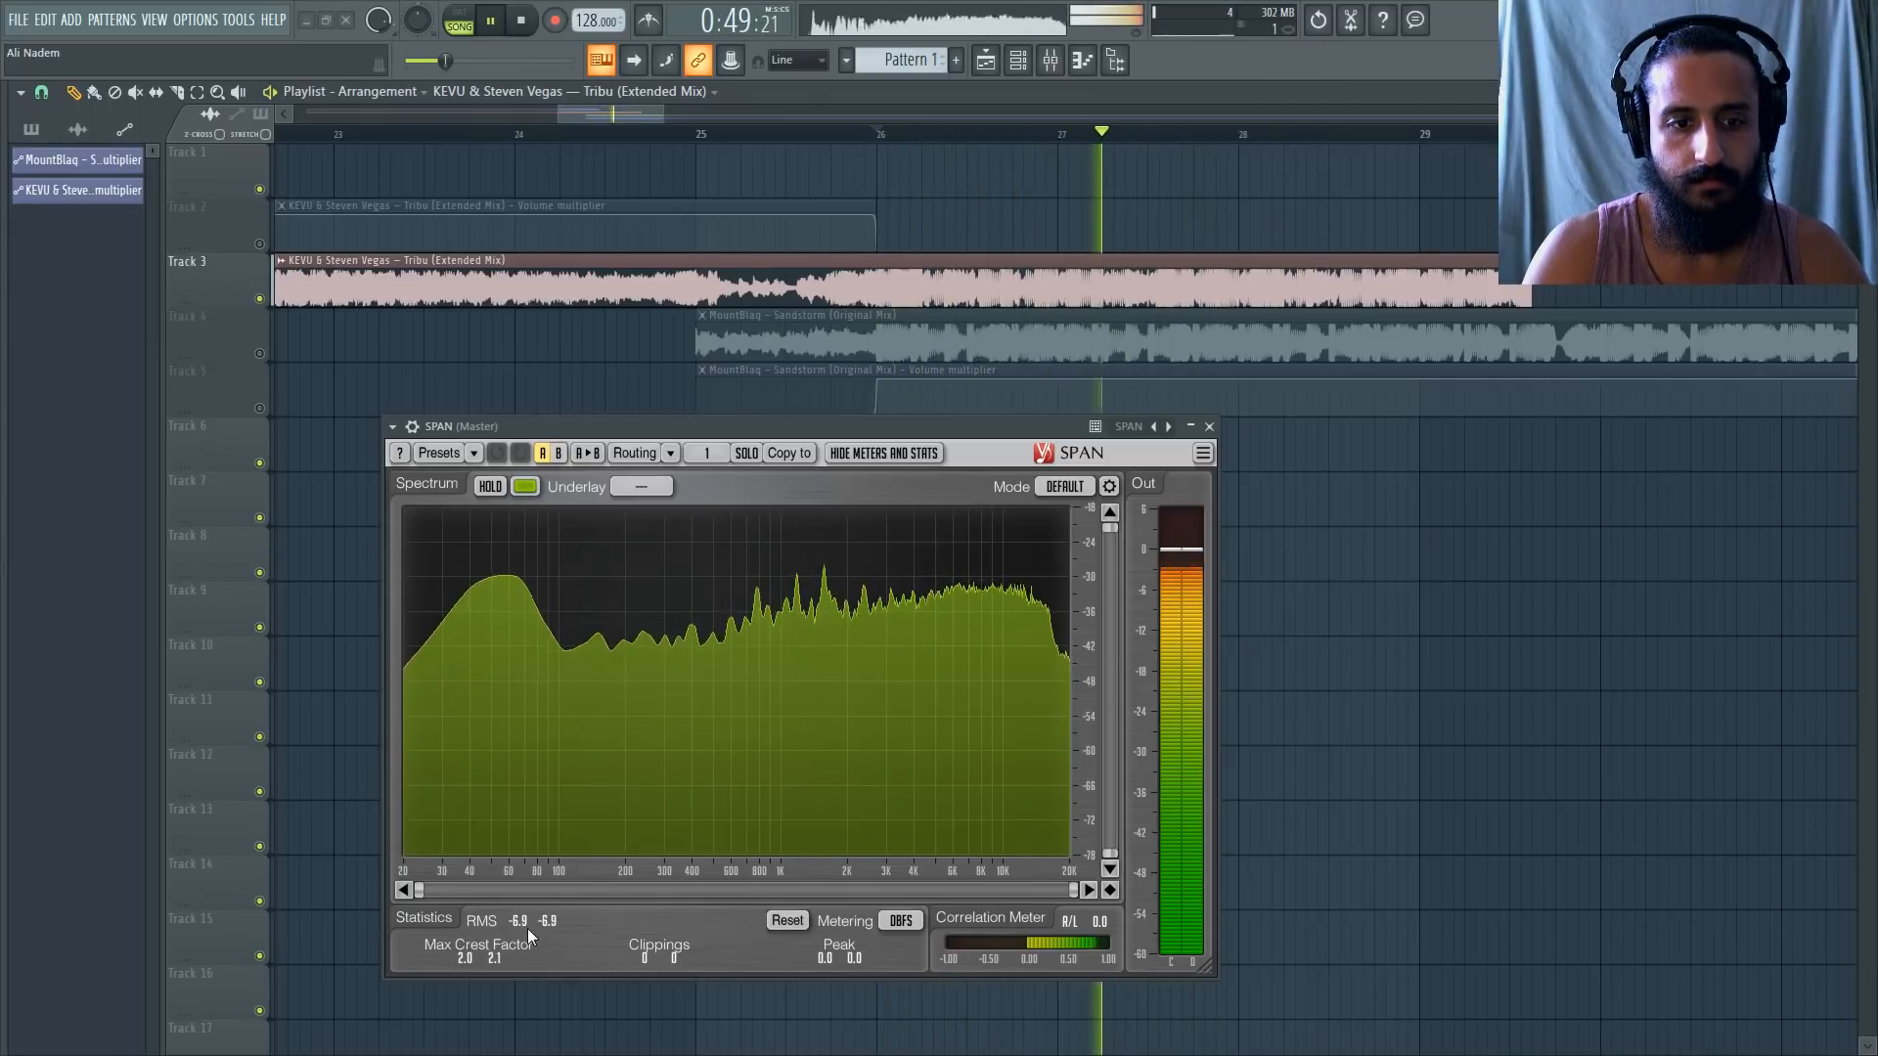
key(space)
key(space)
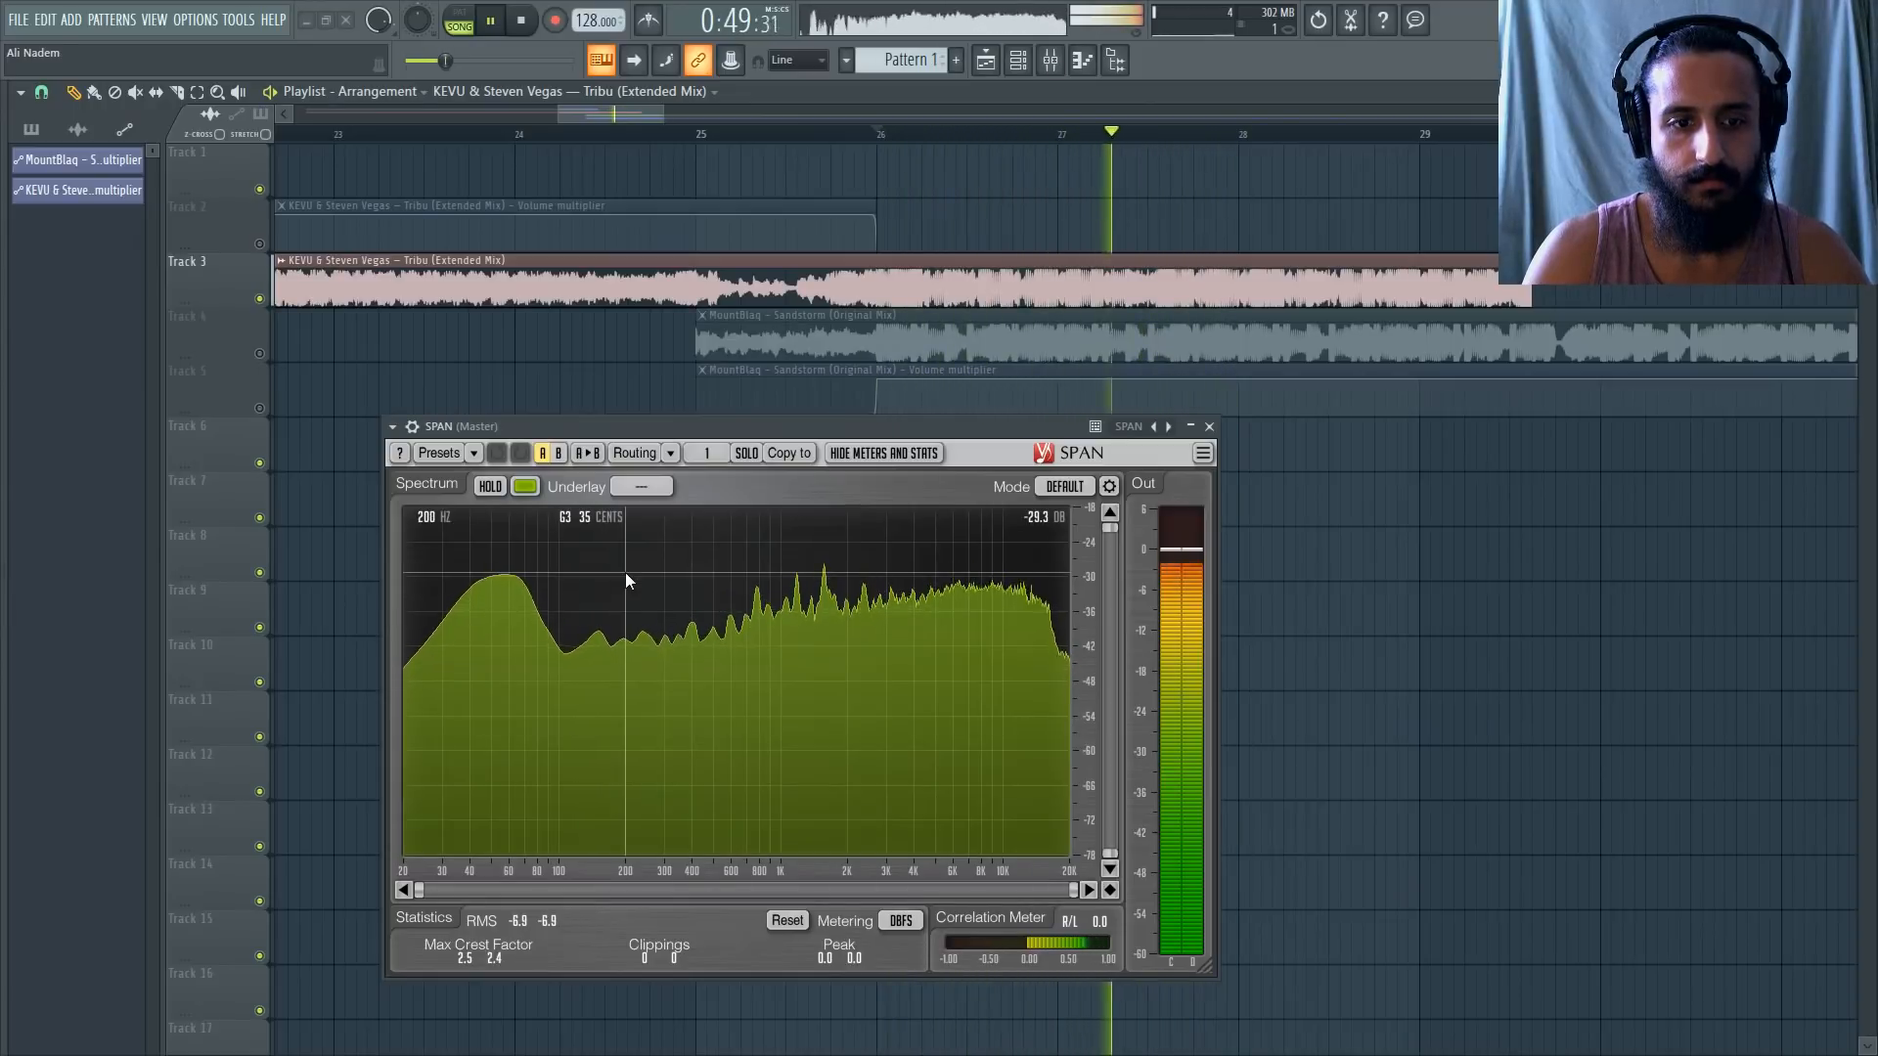
key(space)
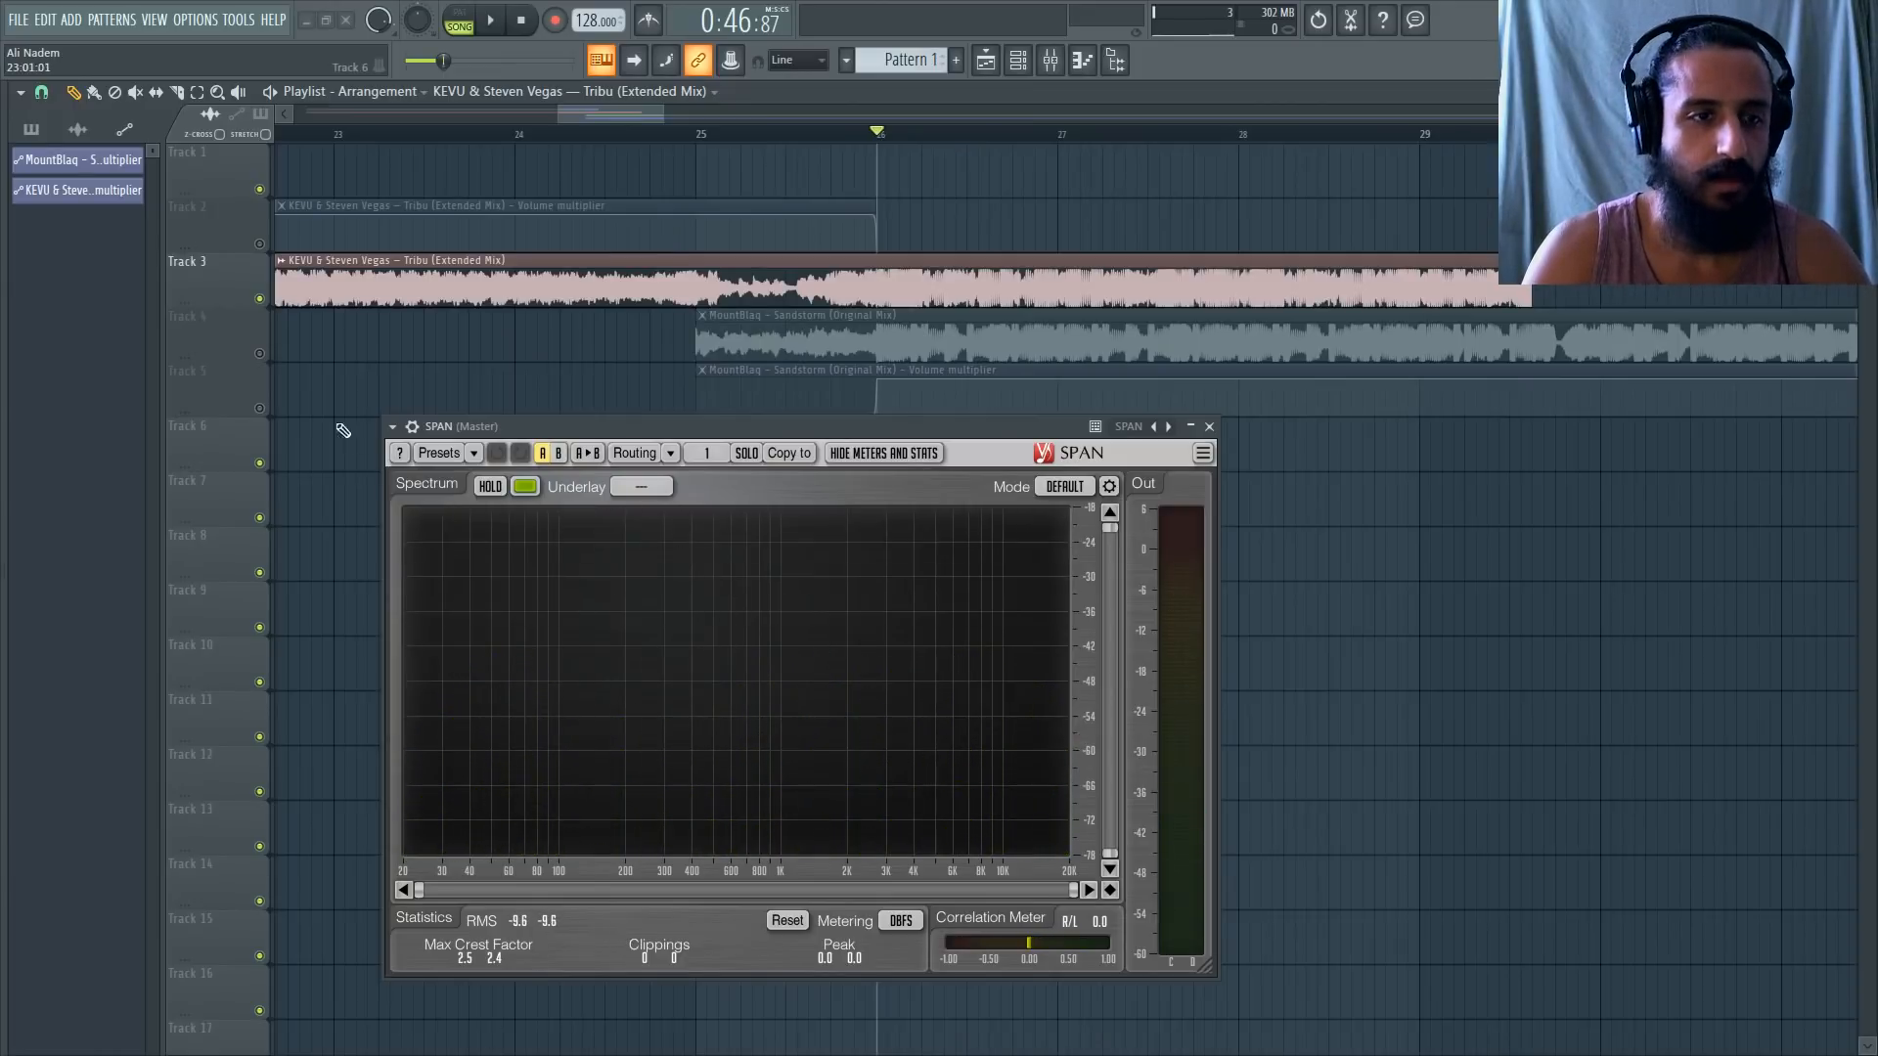
Solo the Sandstorm track and play its drop from bar 26, resetting the SPAN statistics, to measure its RMS level.
click(832, 335)
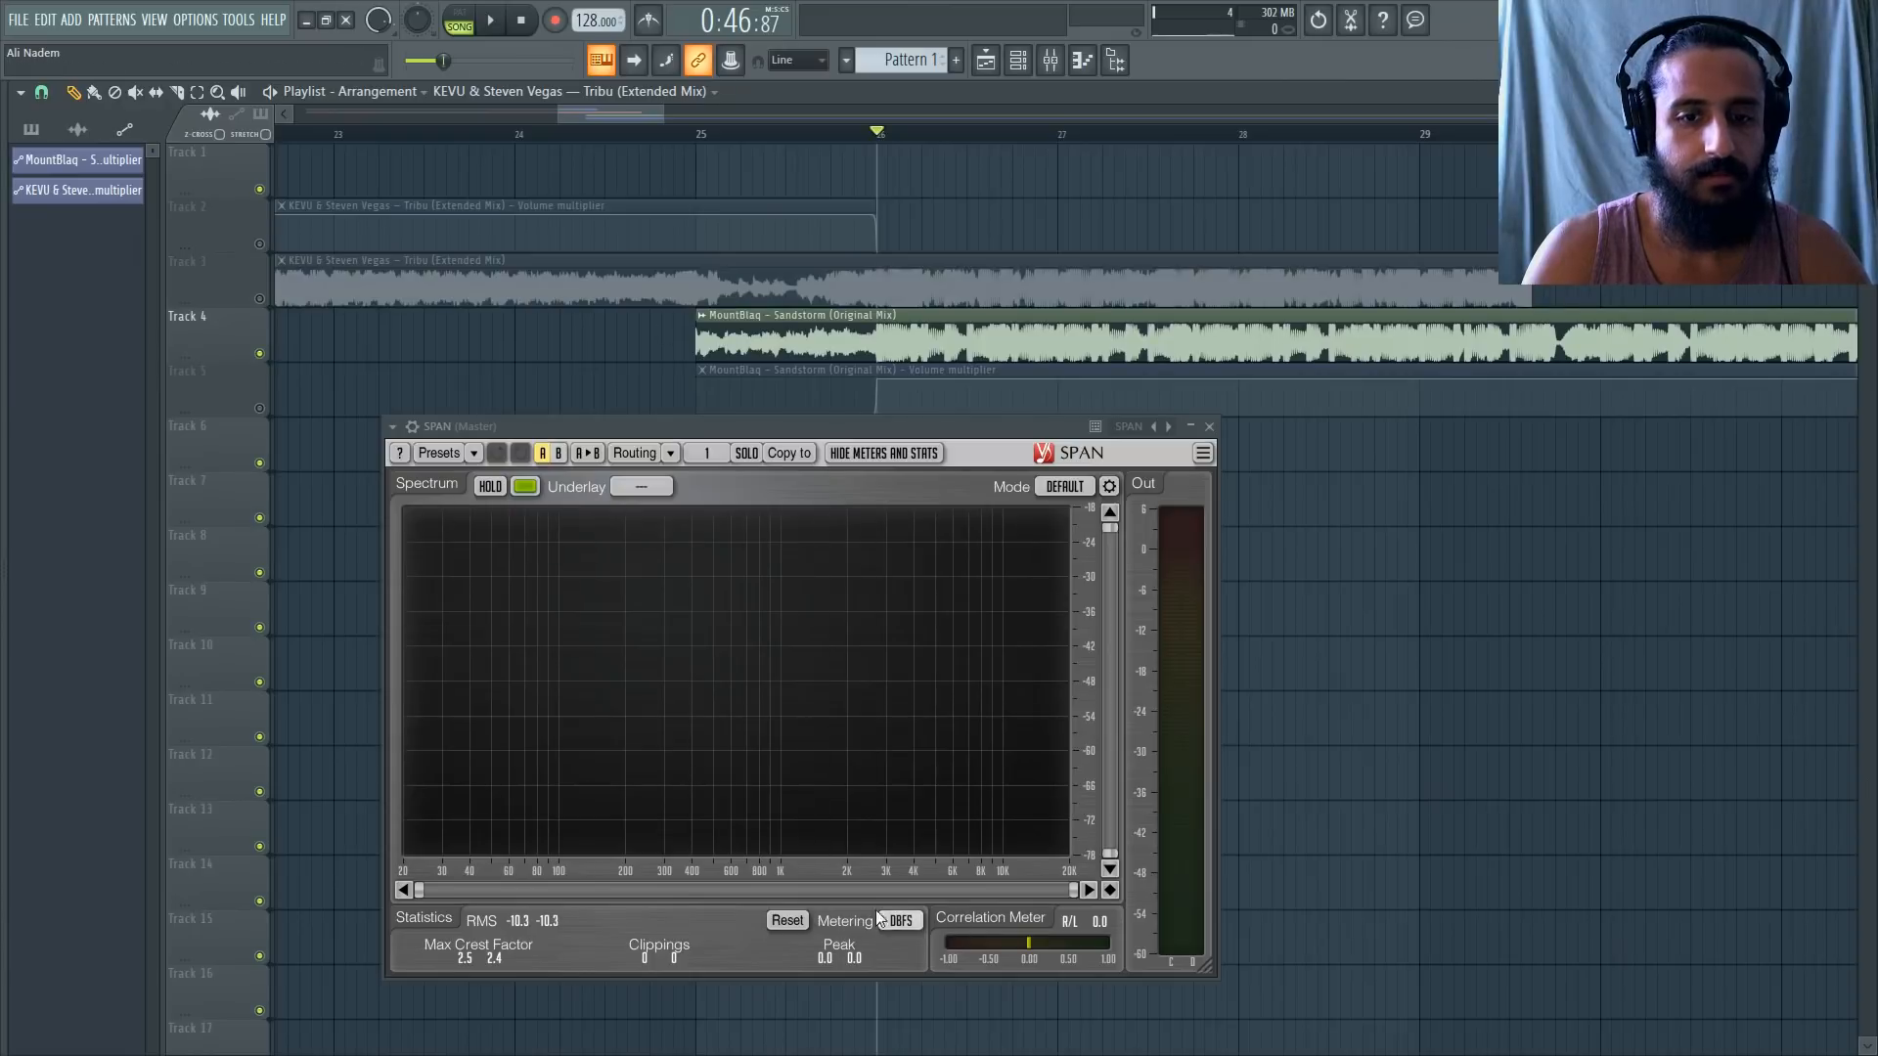
key(space)
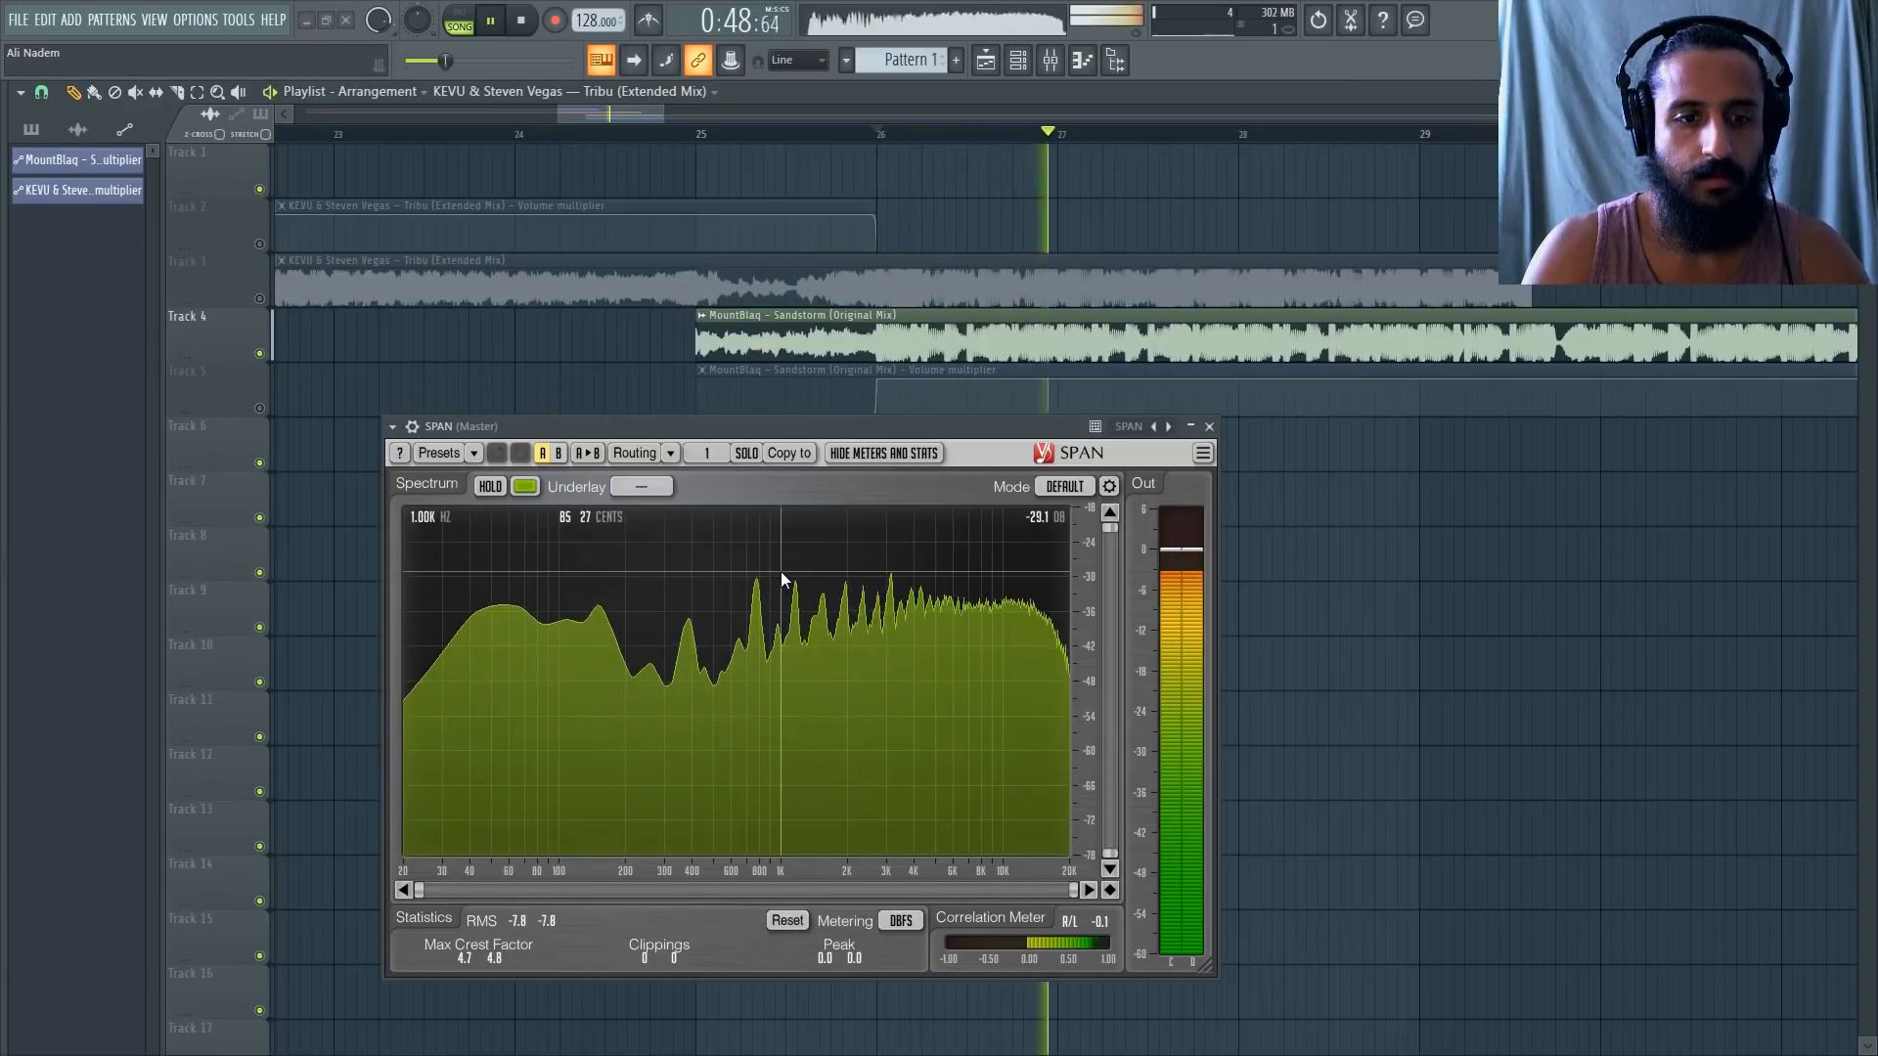
key(space)
key(space)
click(795, 924)
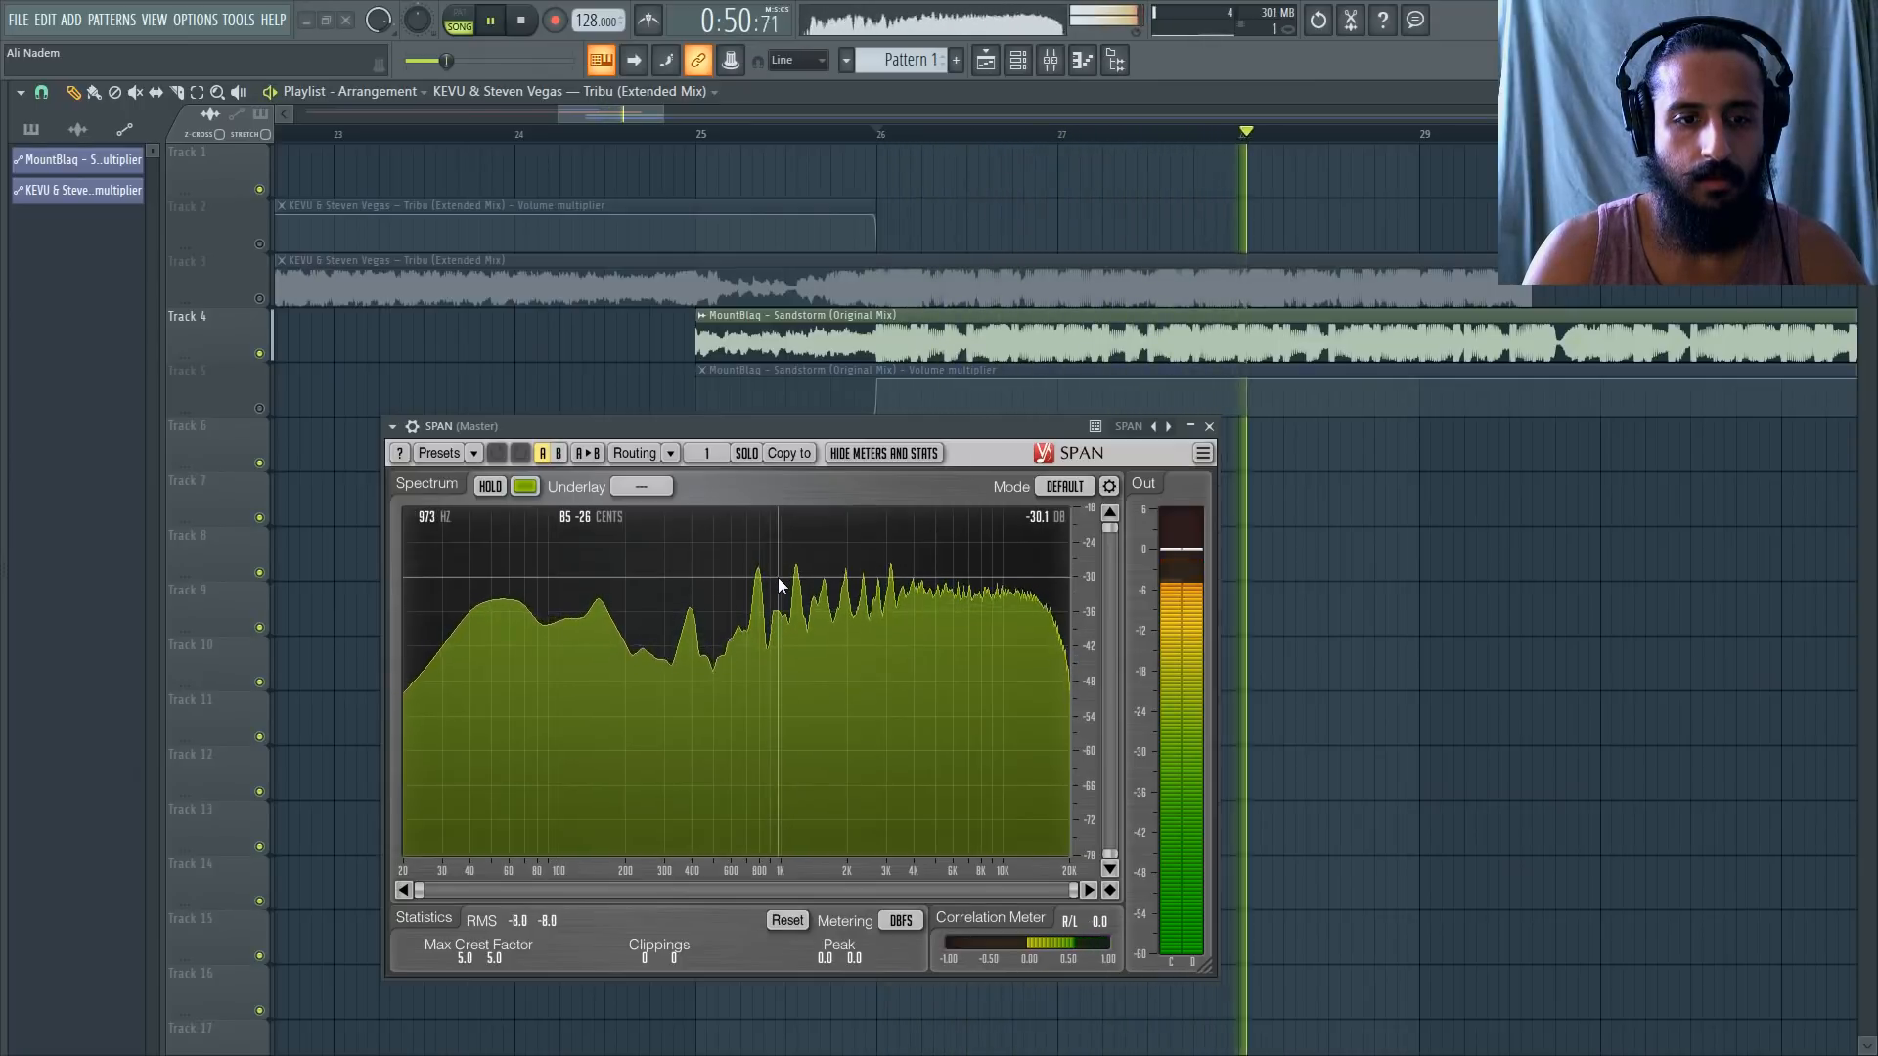
key(space)
key(space)
click(794, 919)
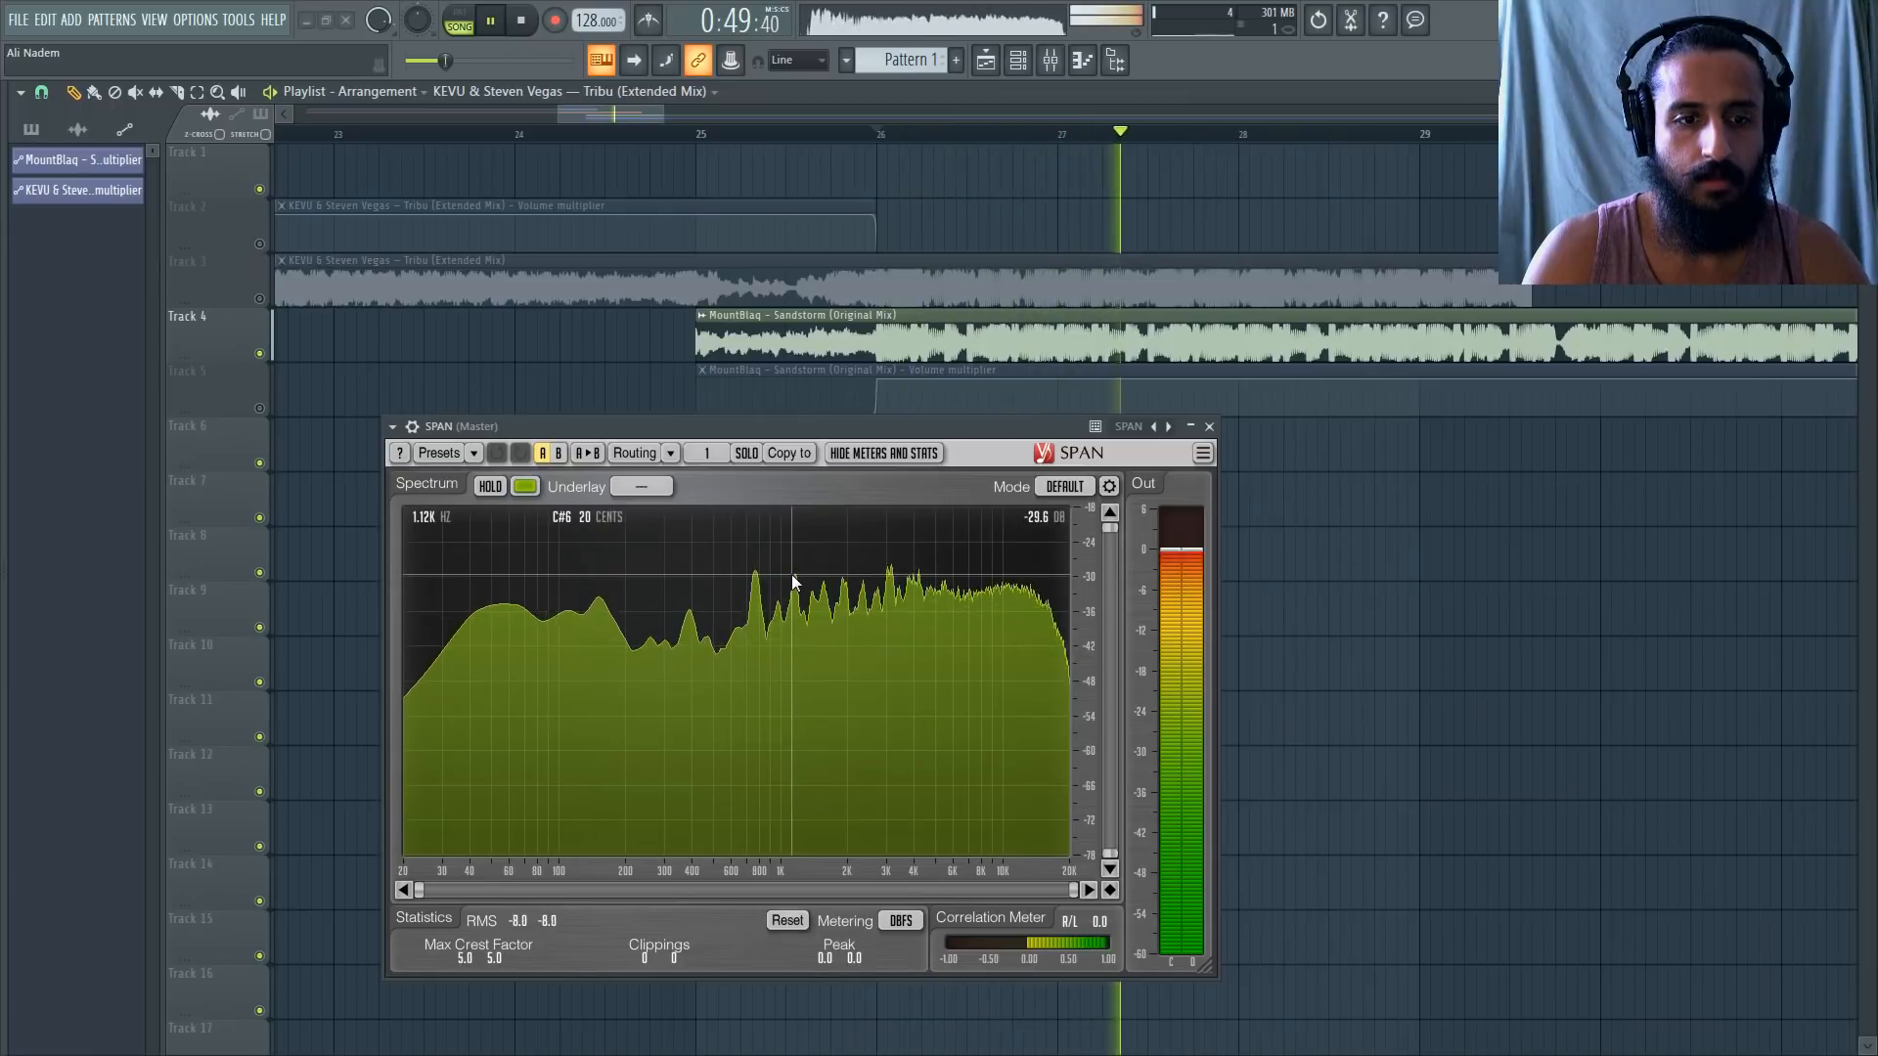
key(space)
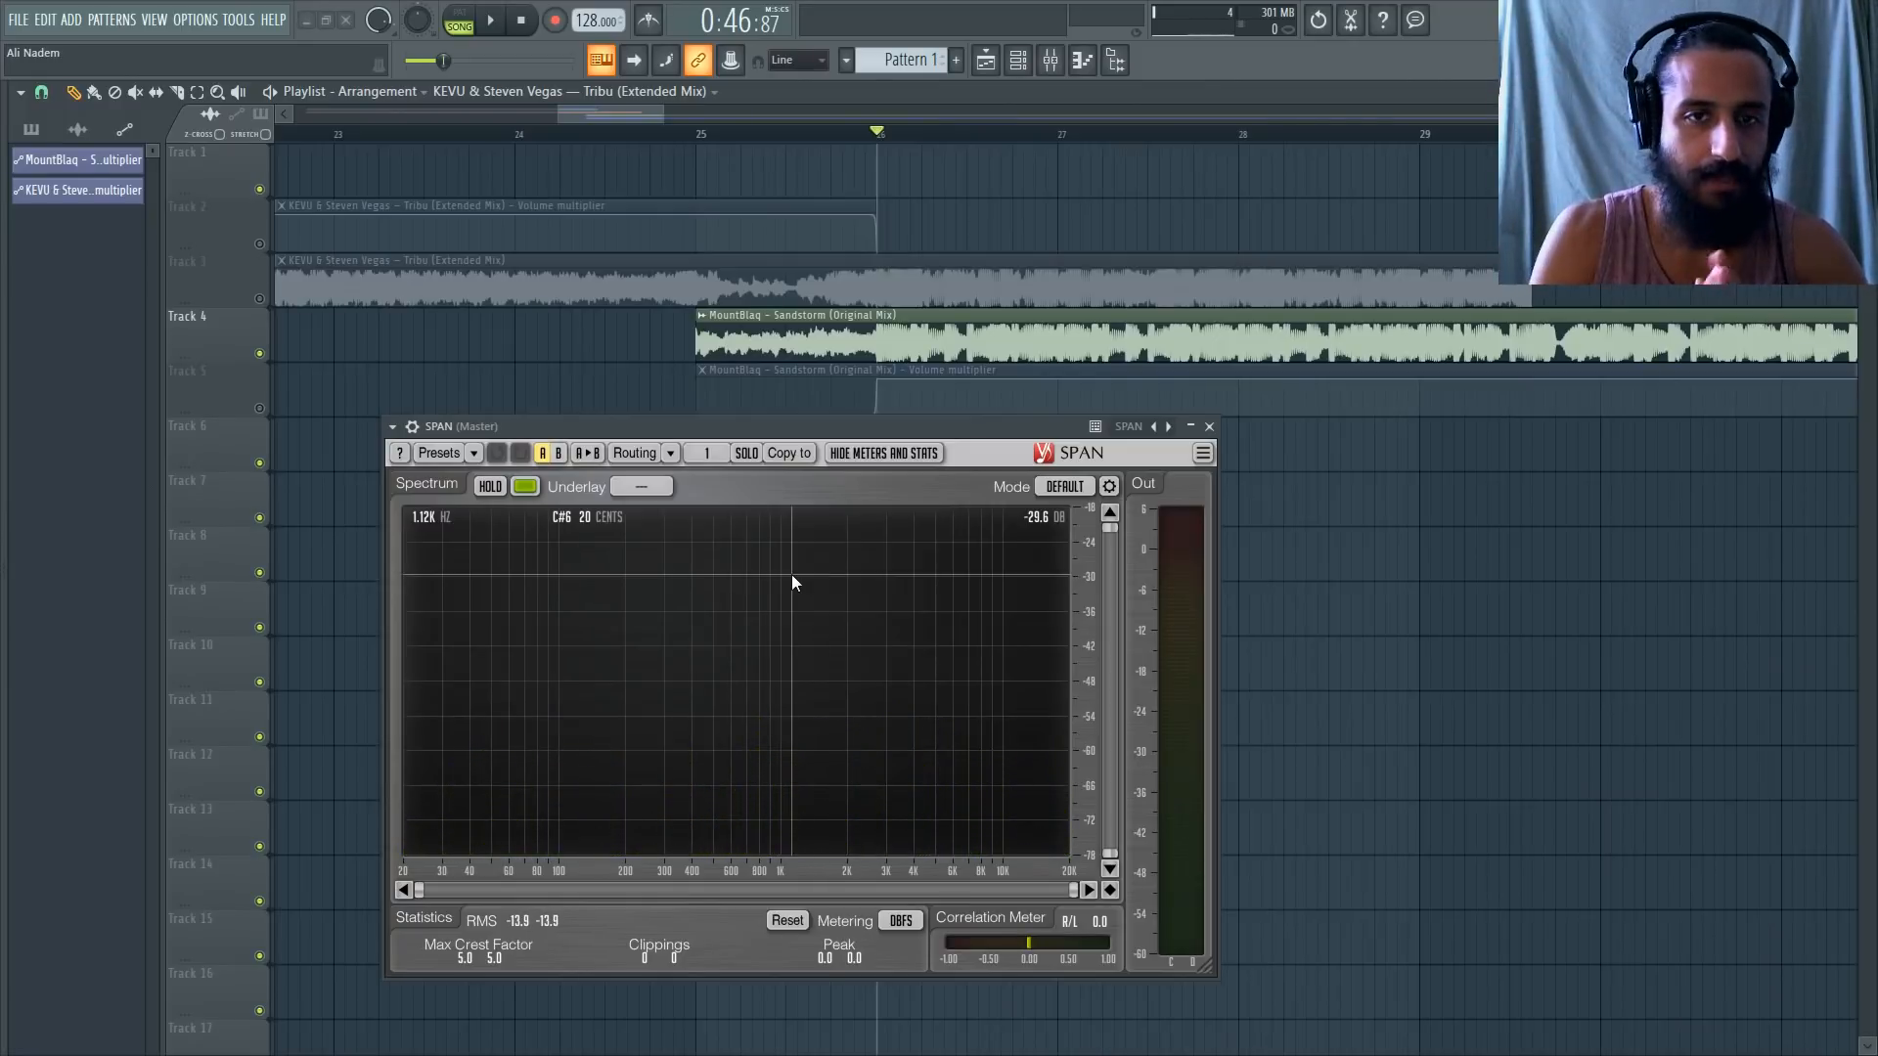
Switch the solo back to the Tribu track and replay its drop from bar 26 to measure its RMS level again.
double_click(841, 280)
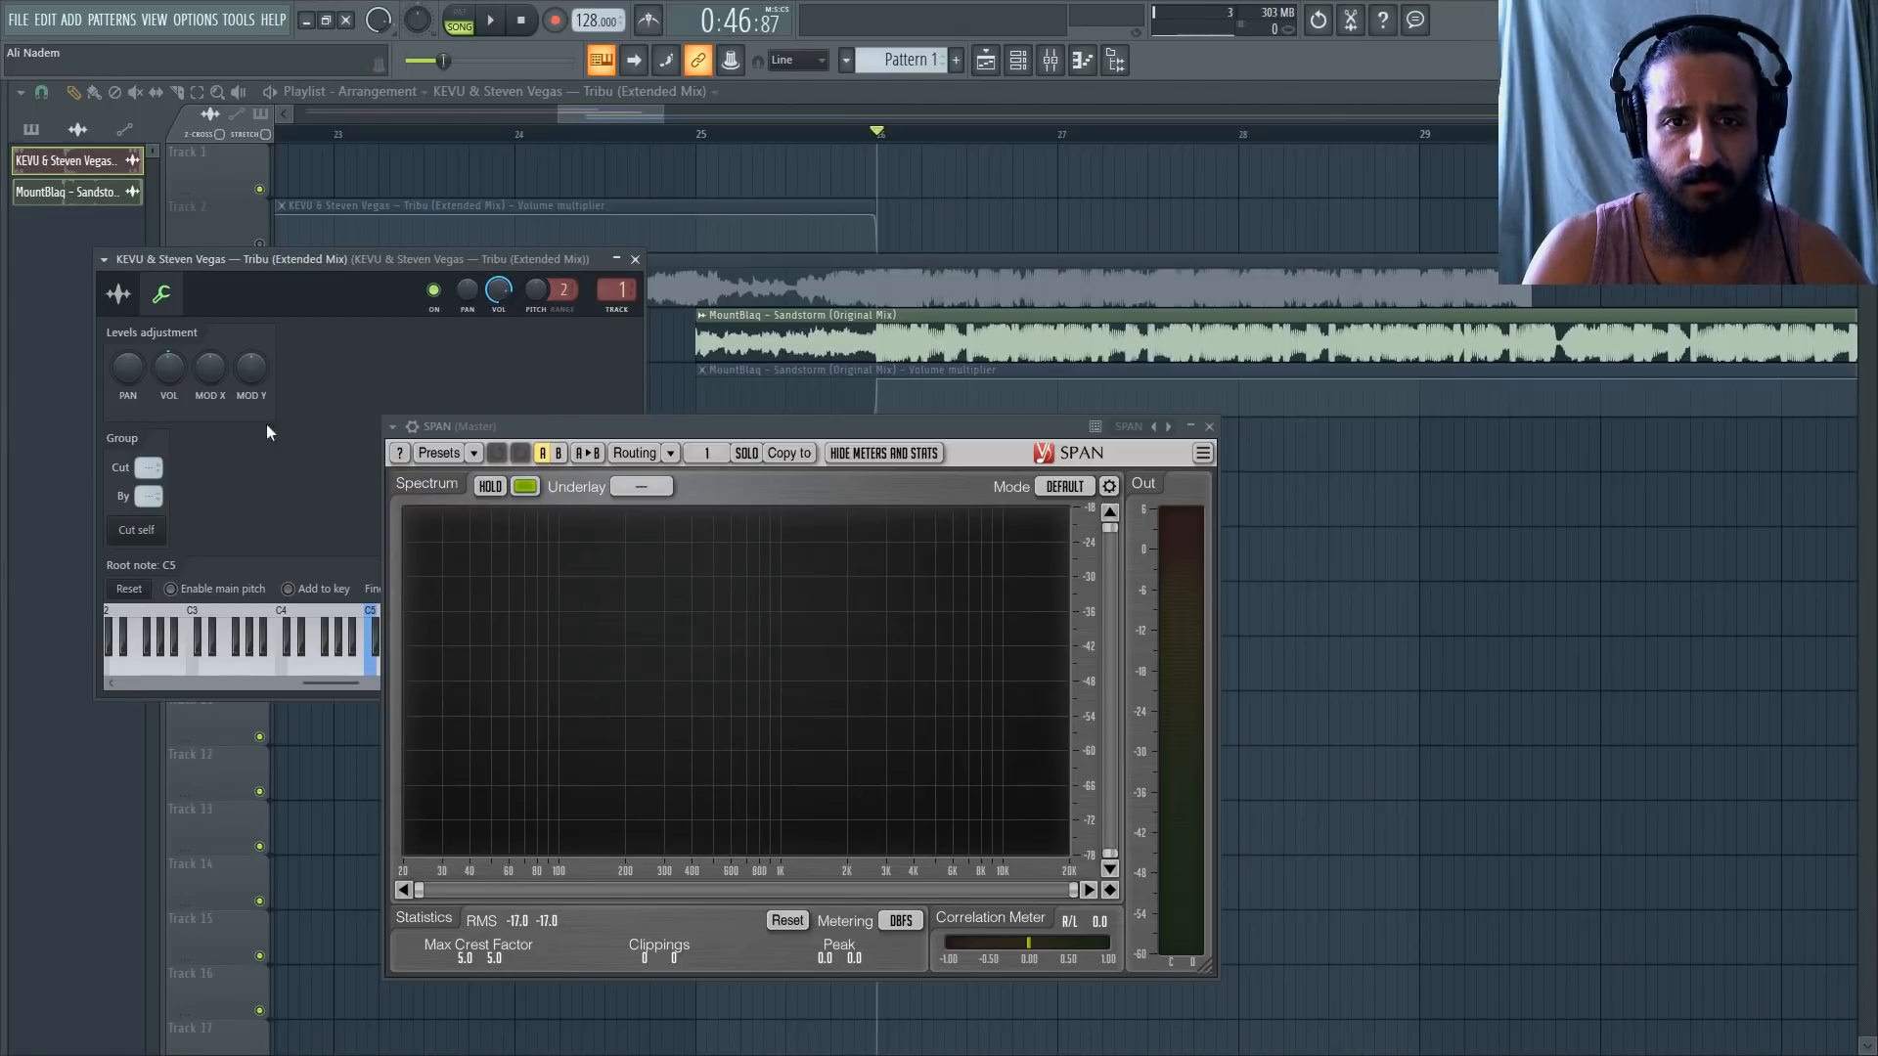
click(635, 260)
click(260, 353)
click(260, 299)
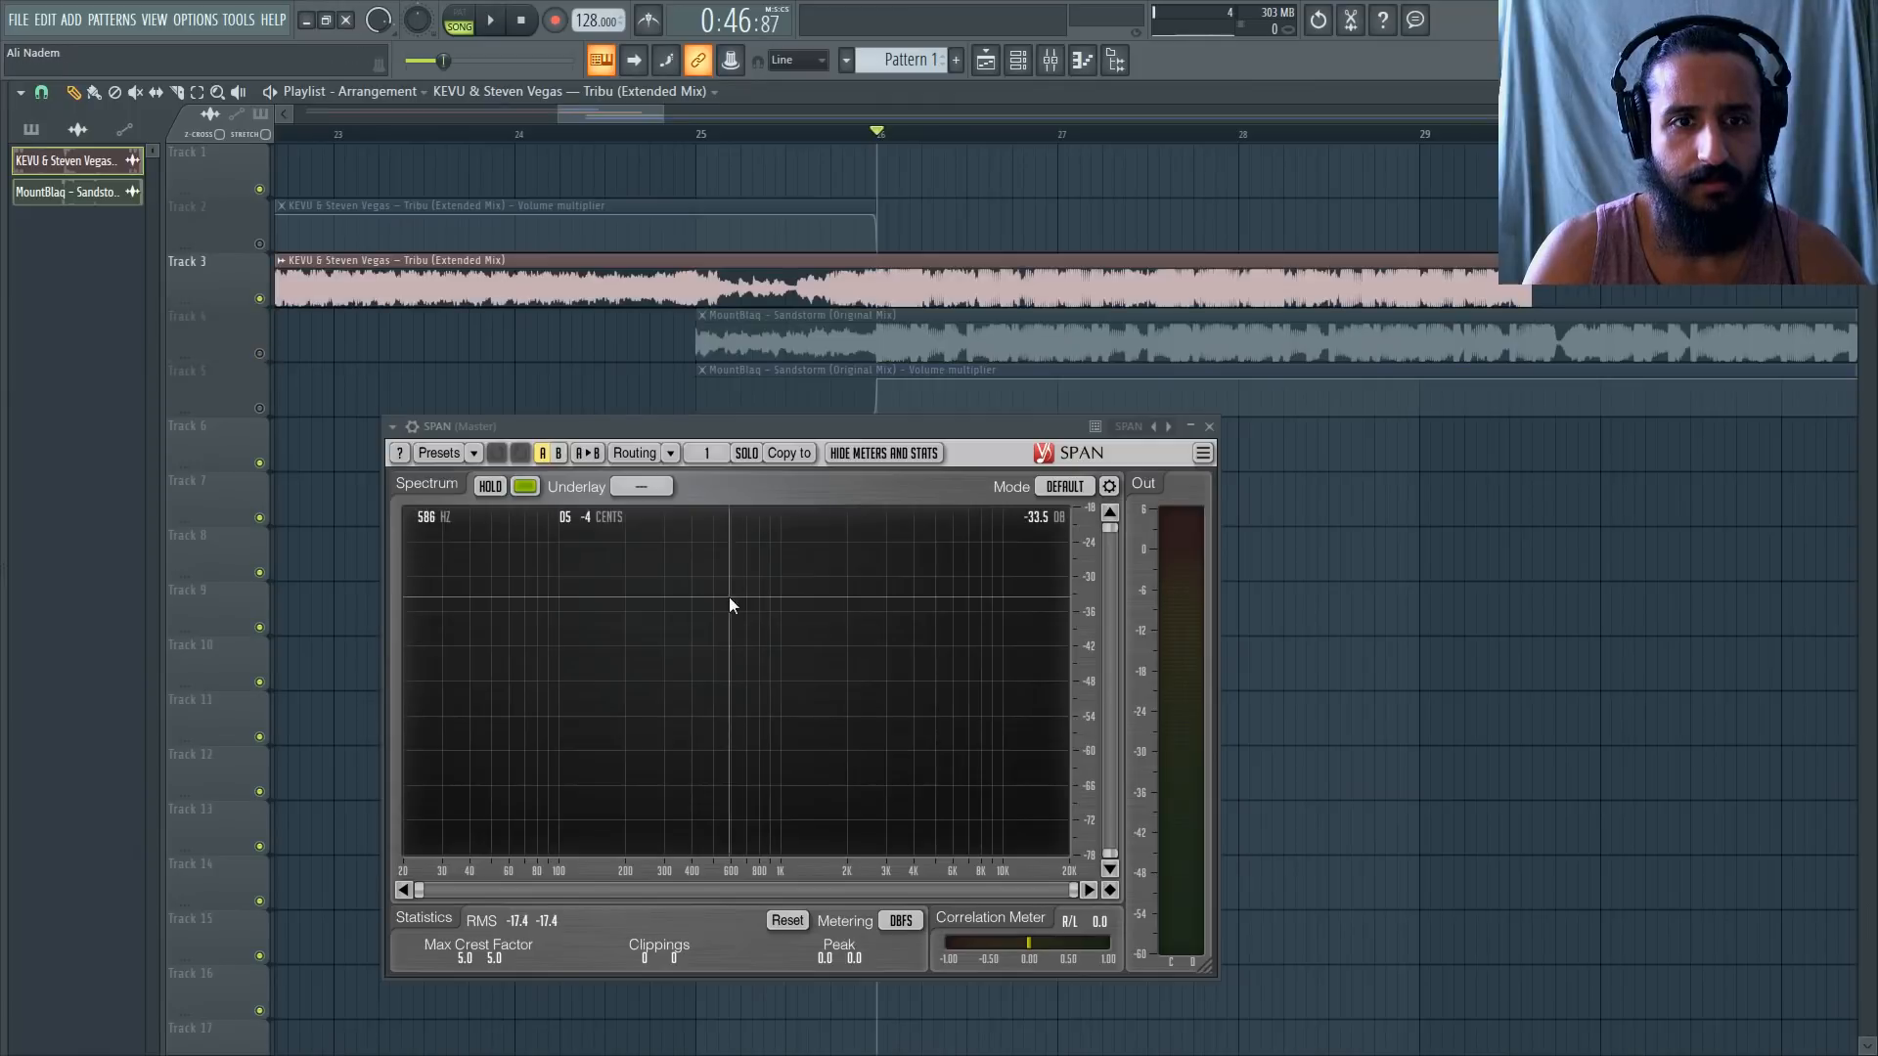
key(space)
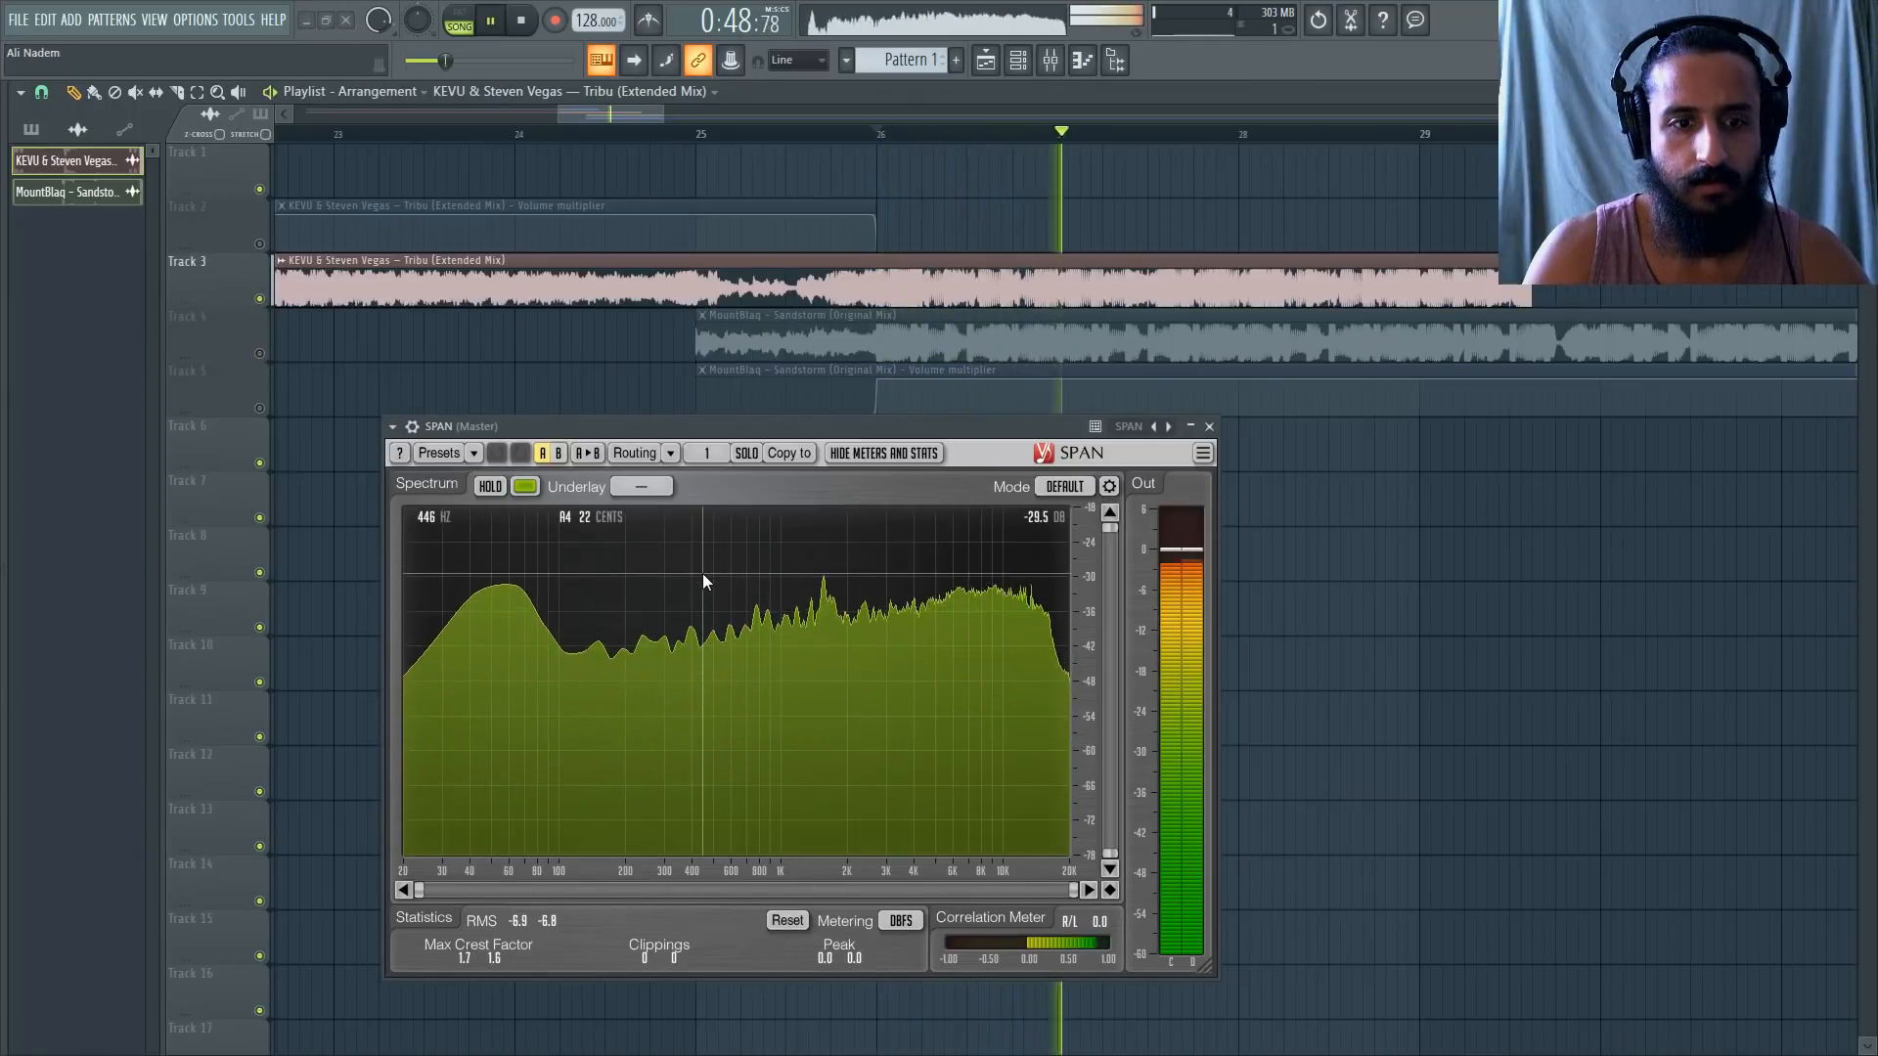
key(space)
key(space)
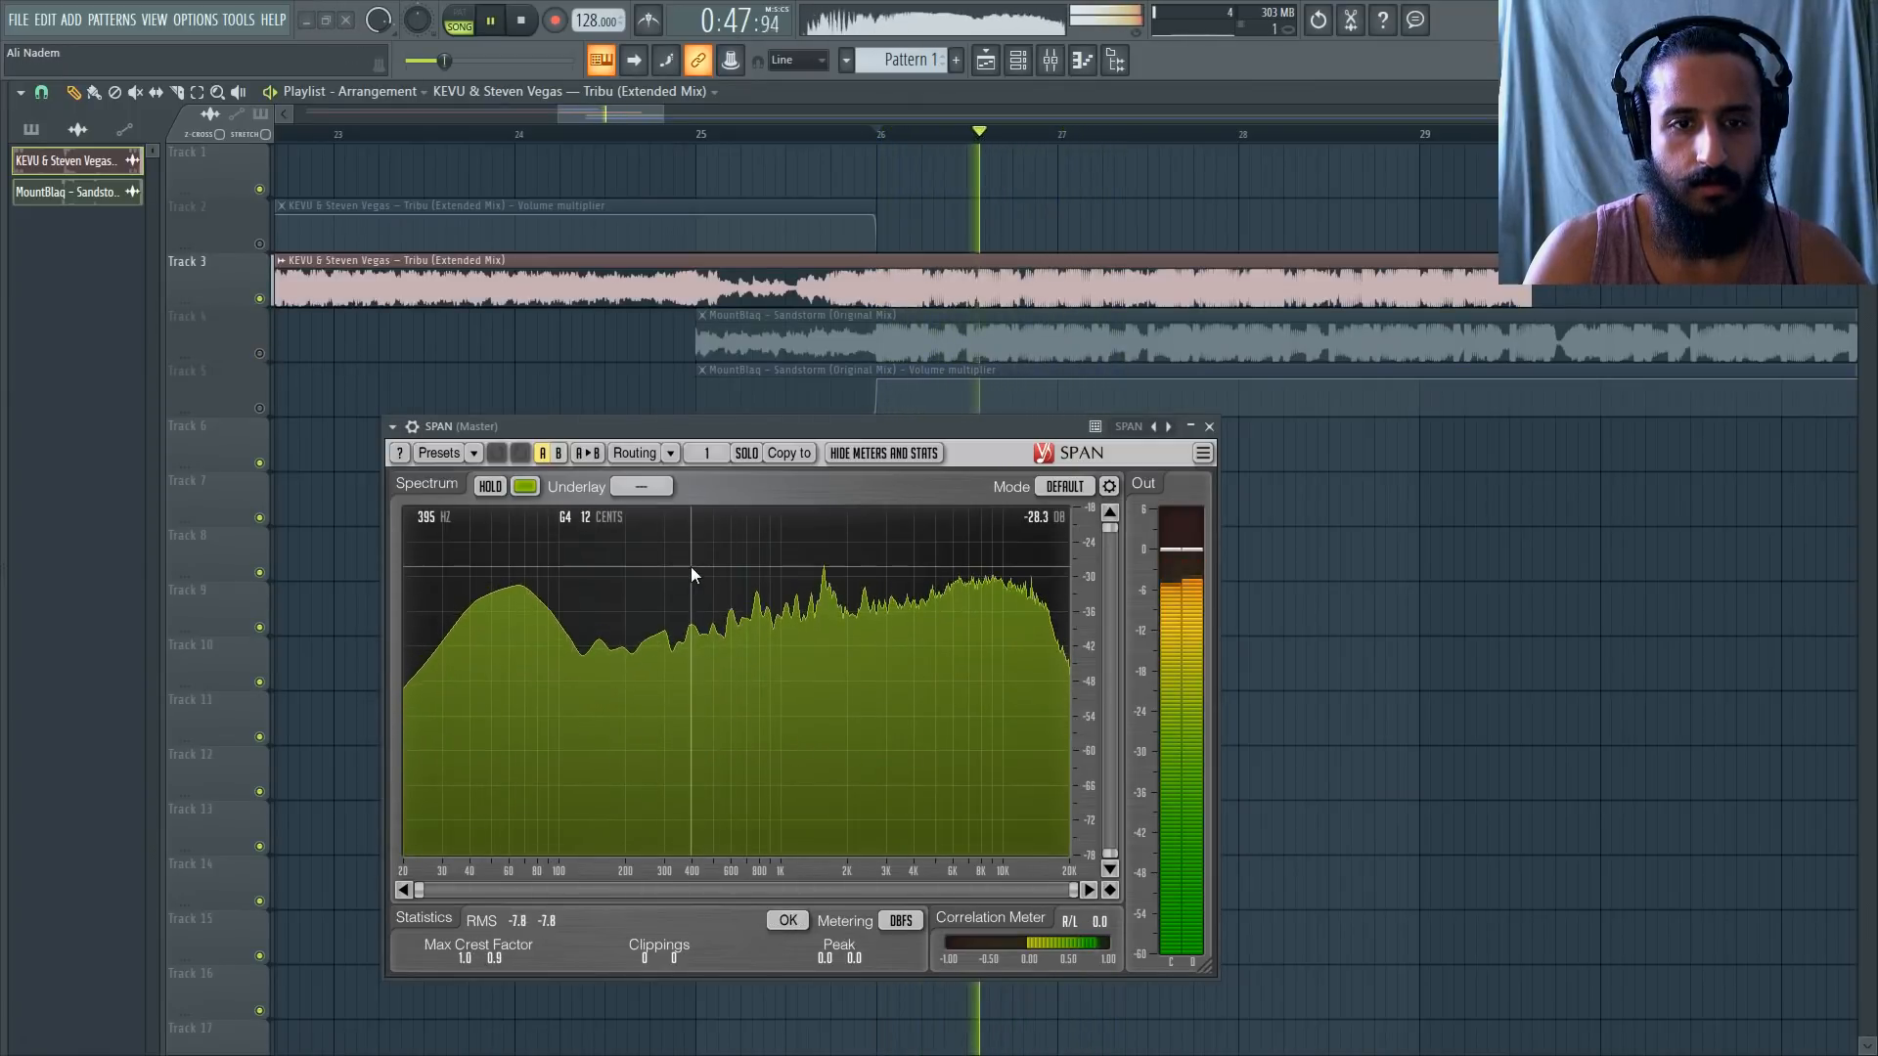
key(space)
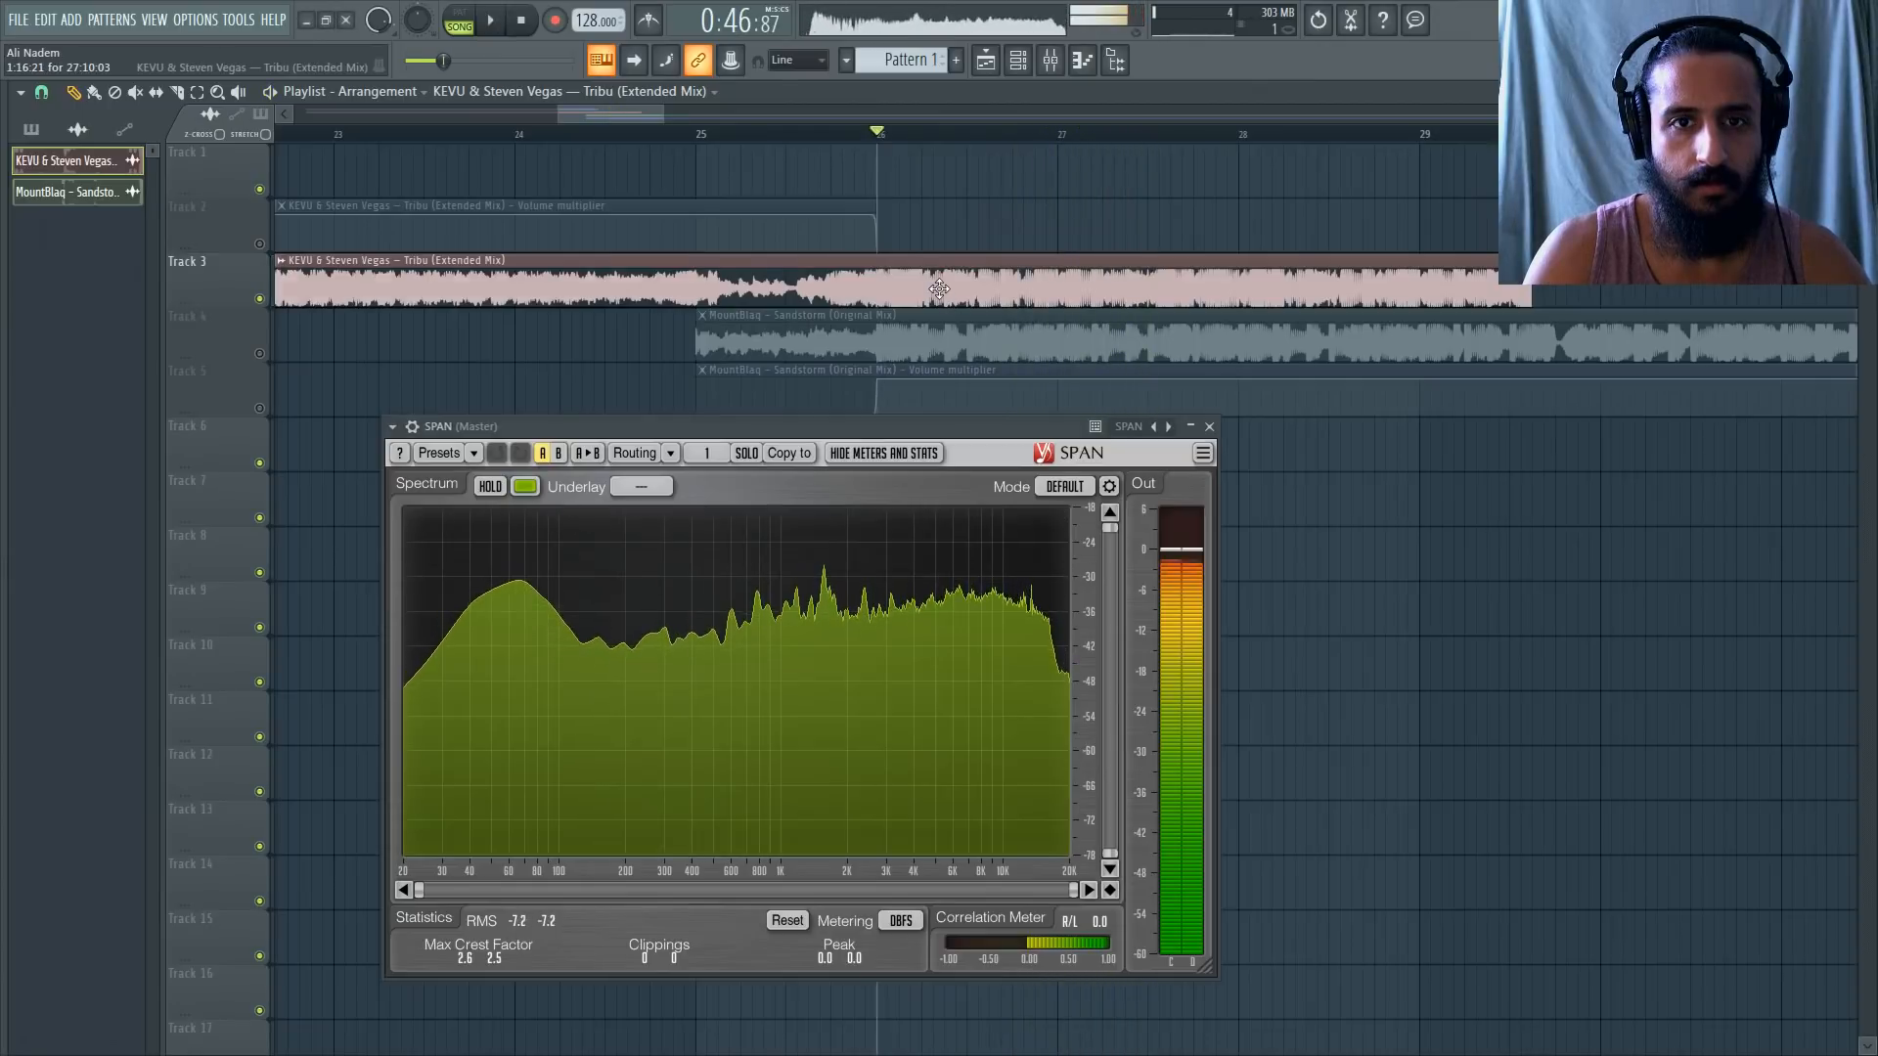
Add Fruity Balance to slot 1 of Tribu's mixer track, lower its volume to -1.0 dB, and bring SPAN back into view.
double_click(931, 285)
click(154, 299)
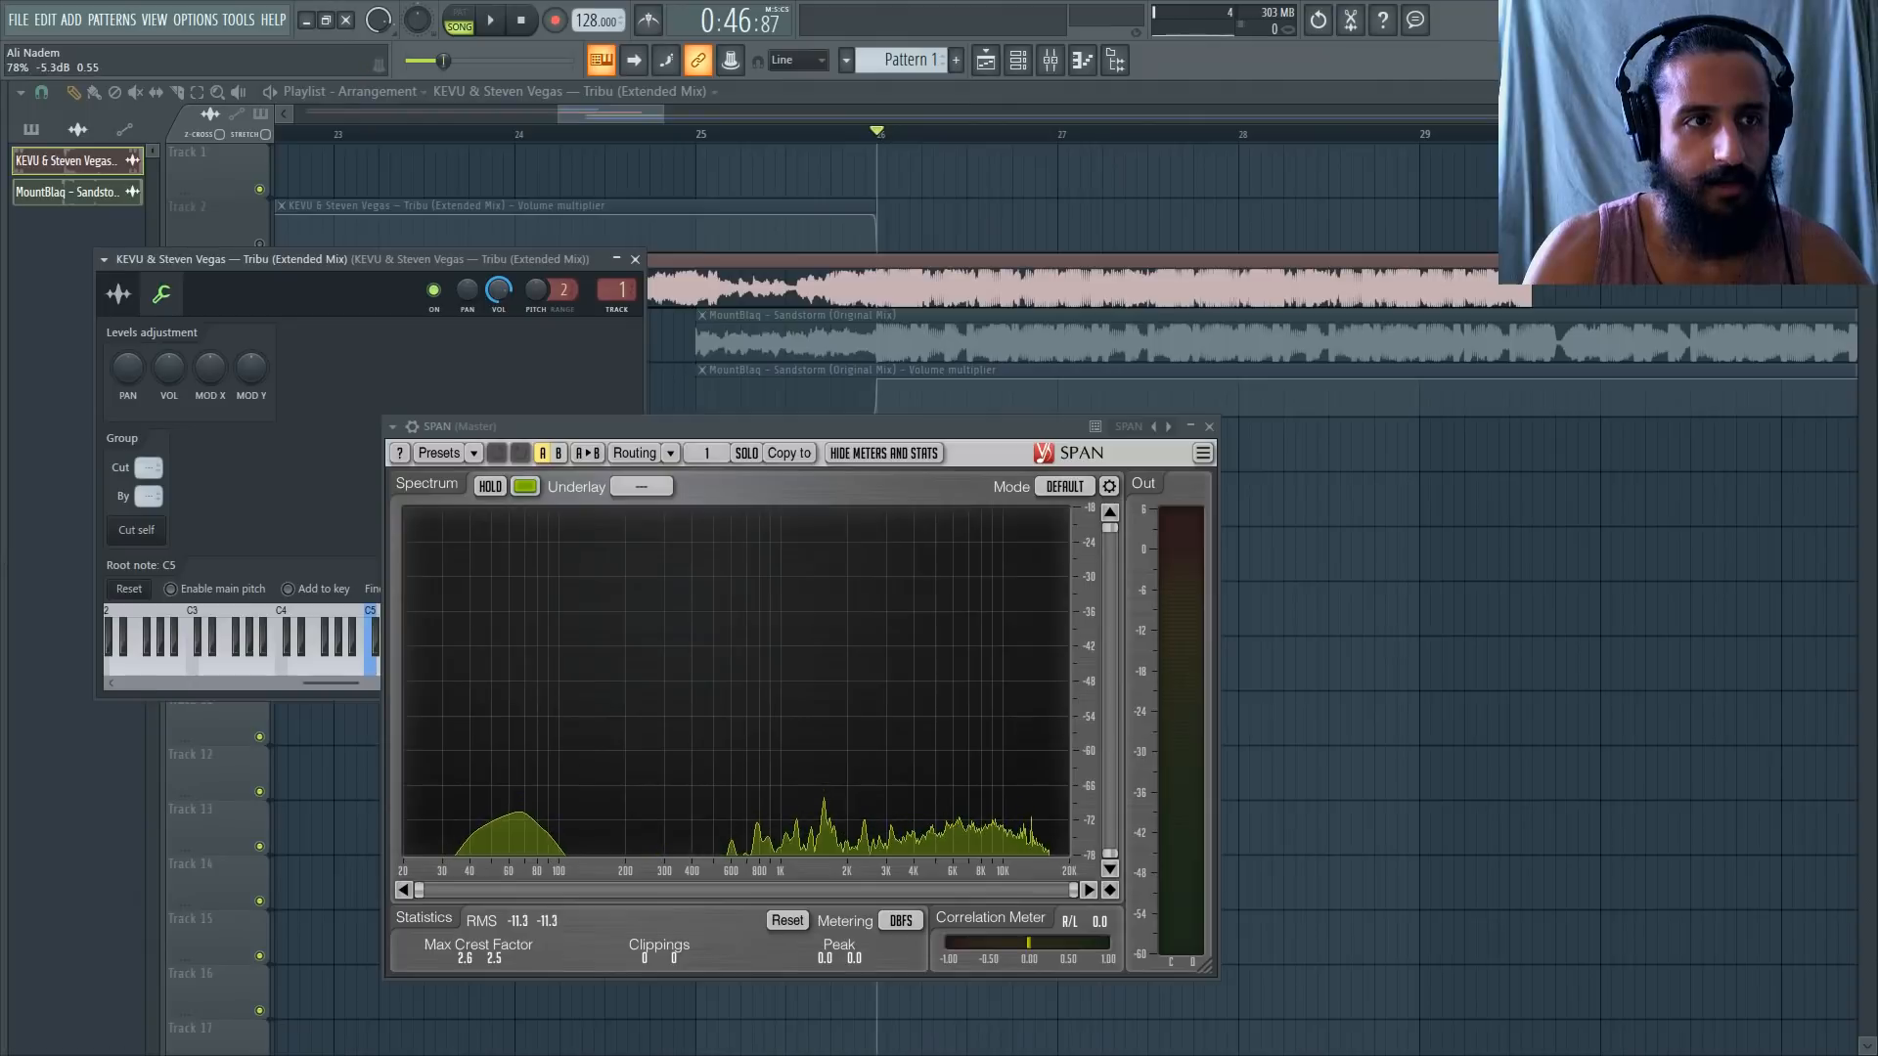
right_click(499, 290)
click(742, 300)
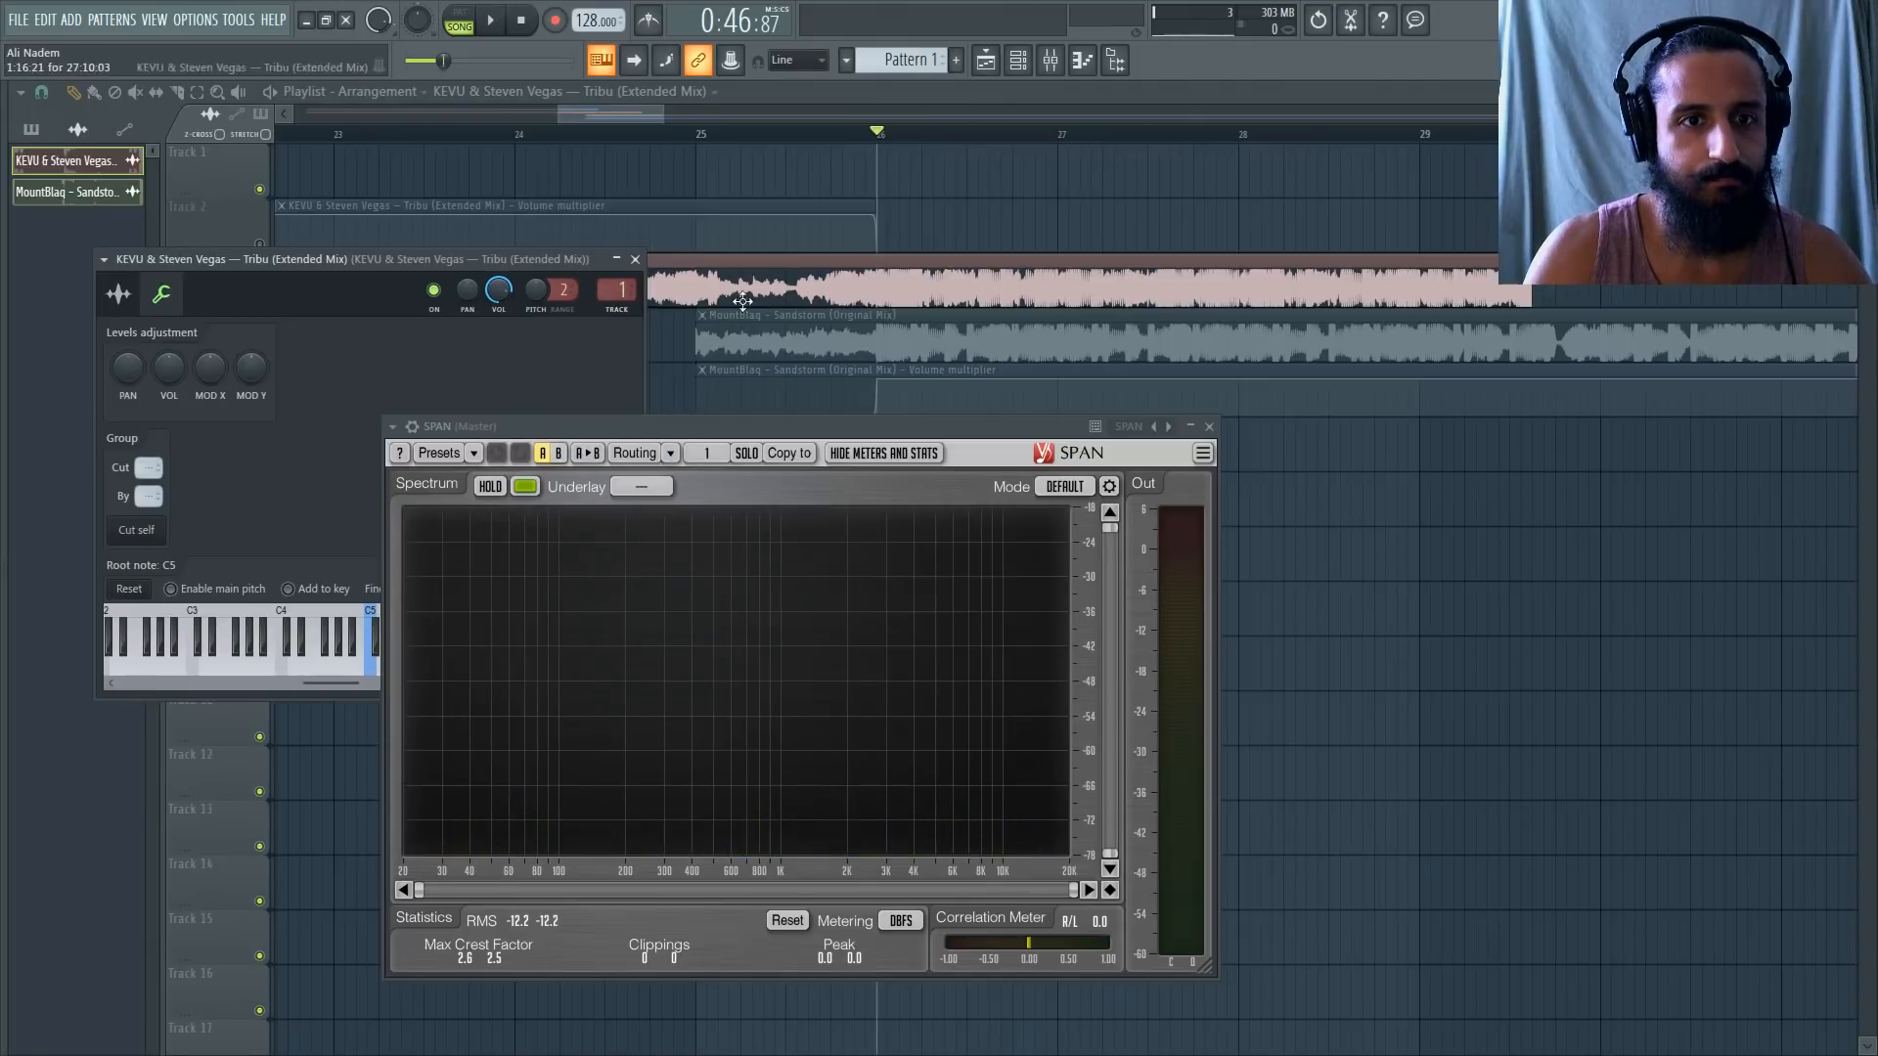
click(1042, 61)
click(1077, 565)
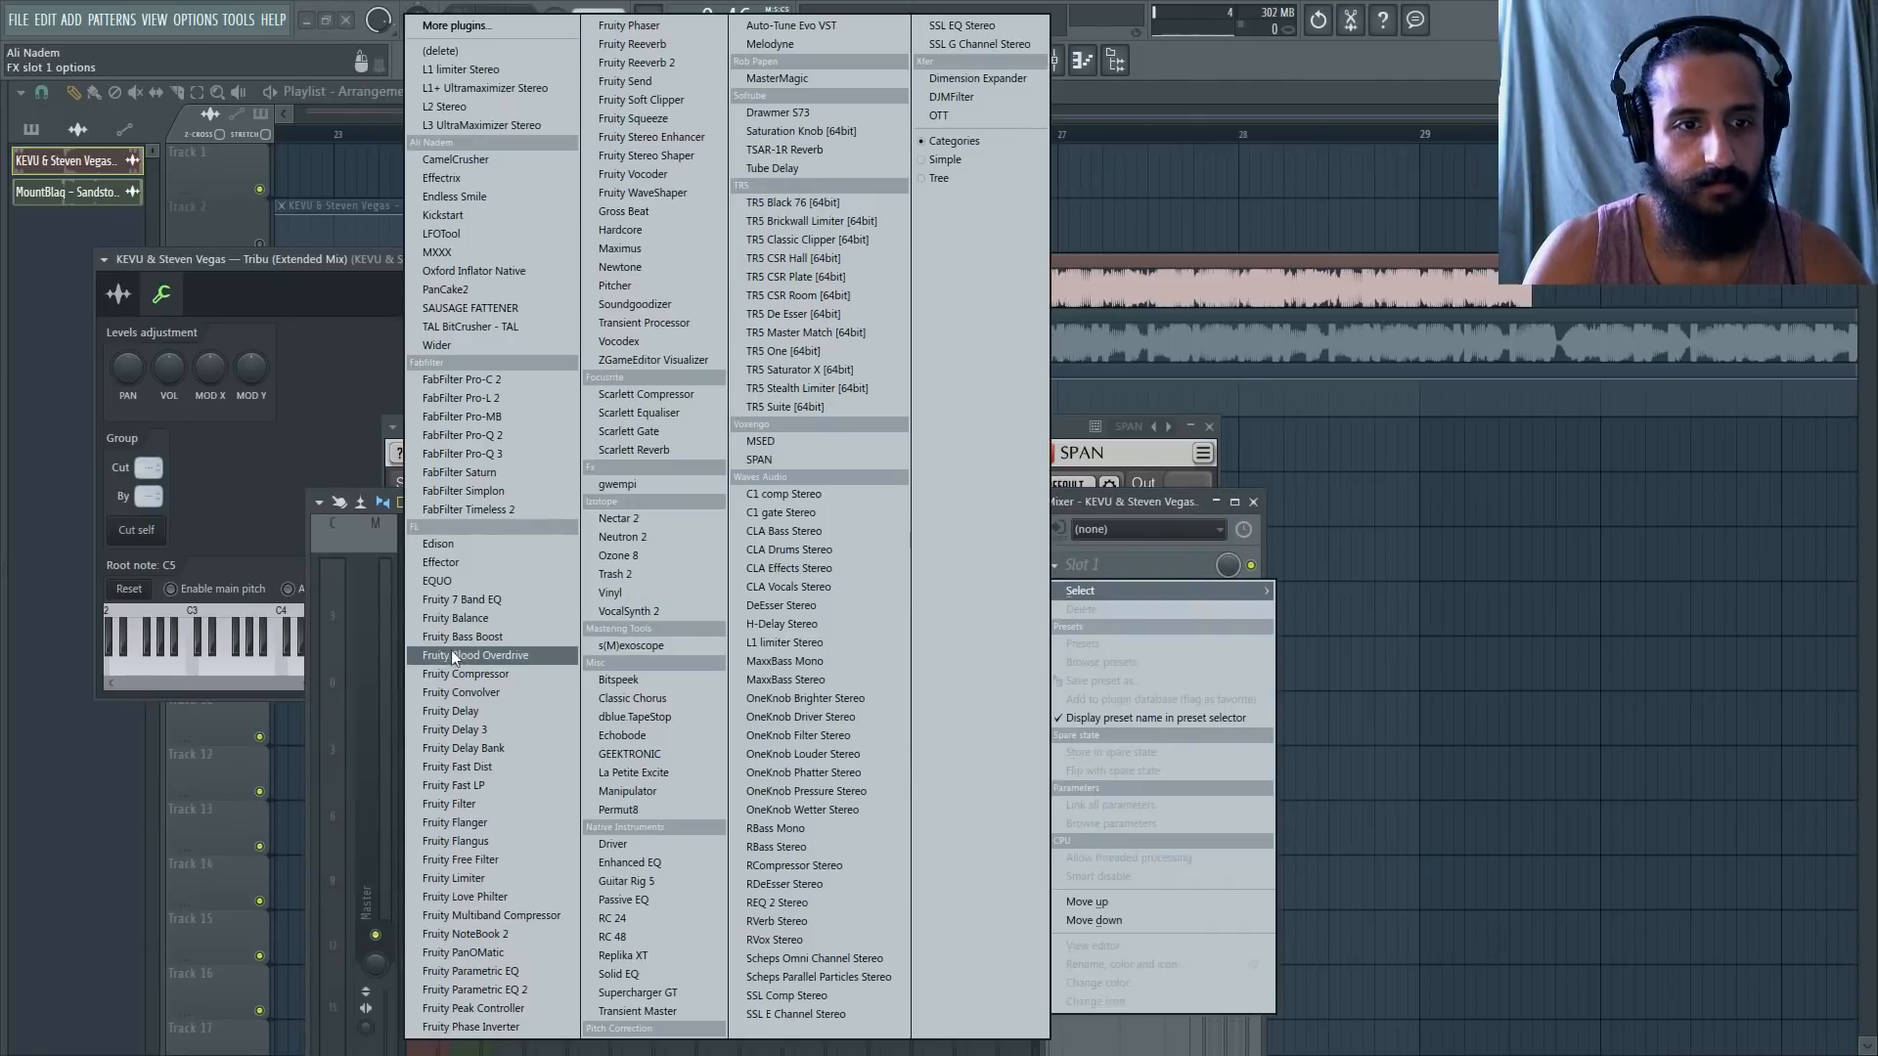
click(456, 618)
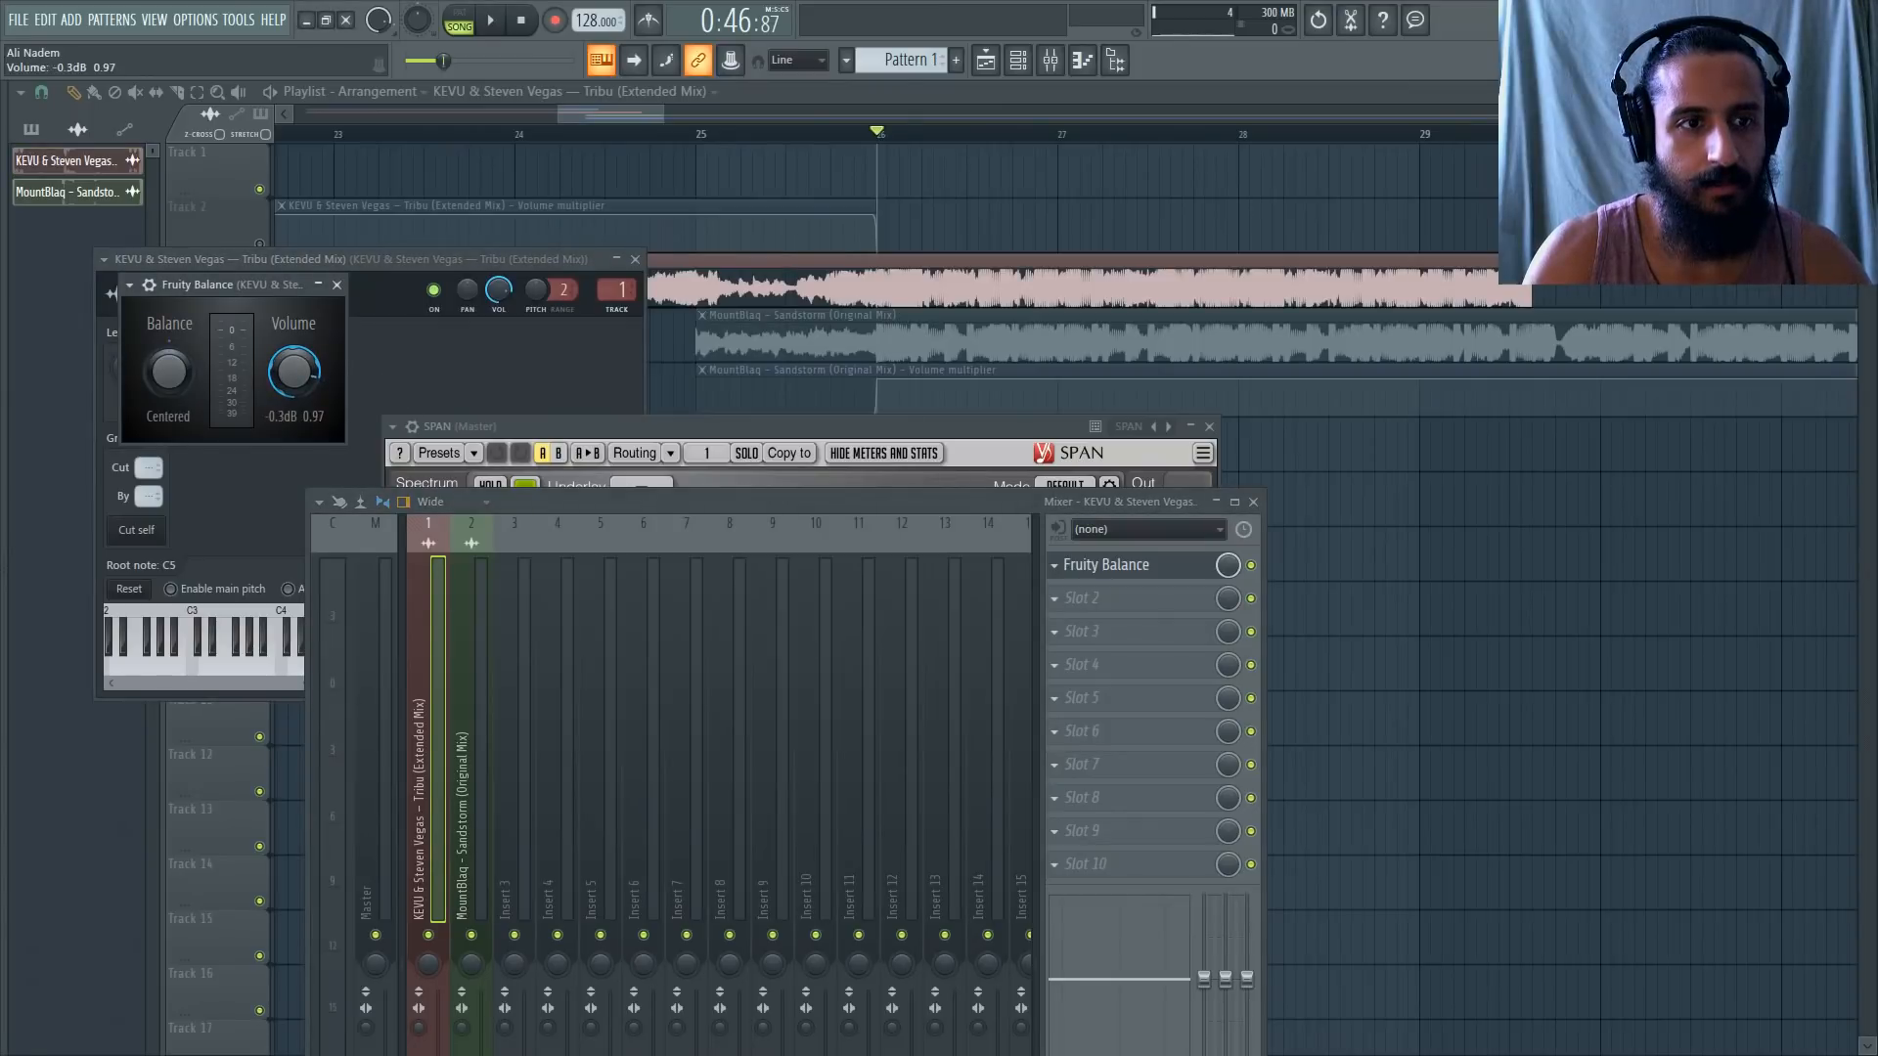
click(727, 448)
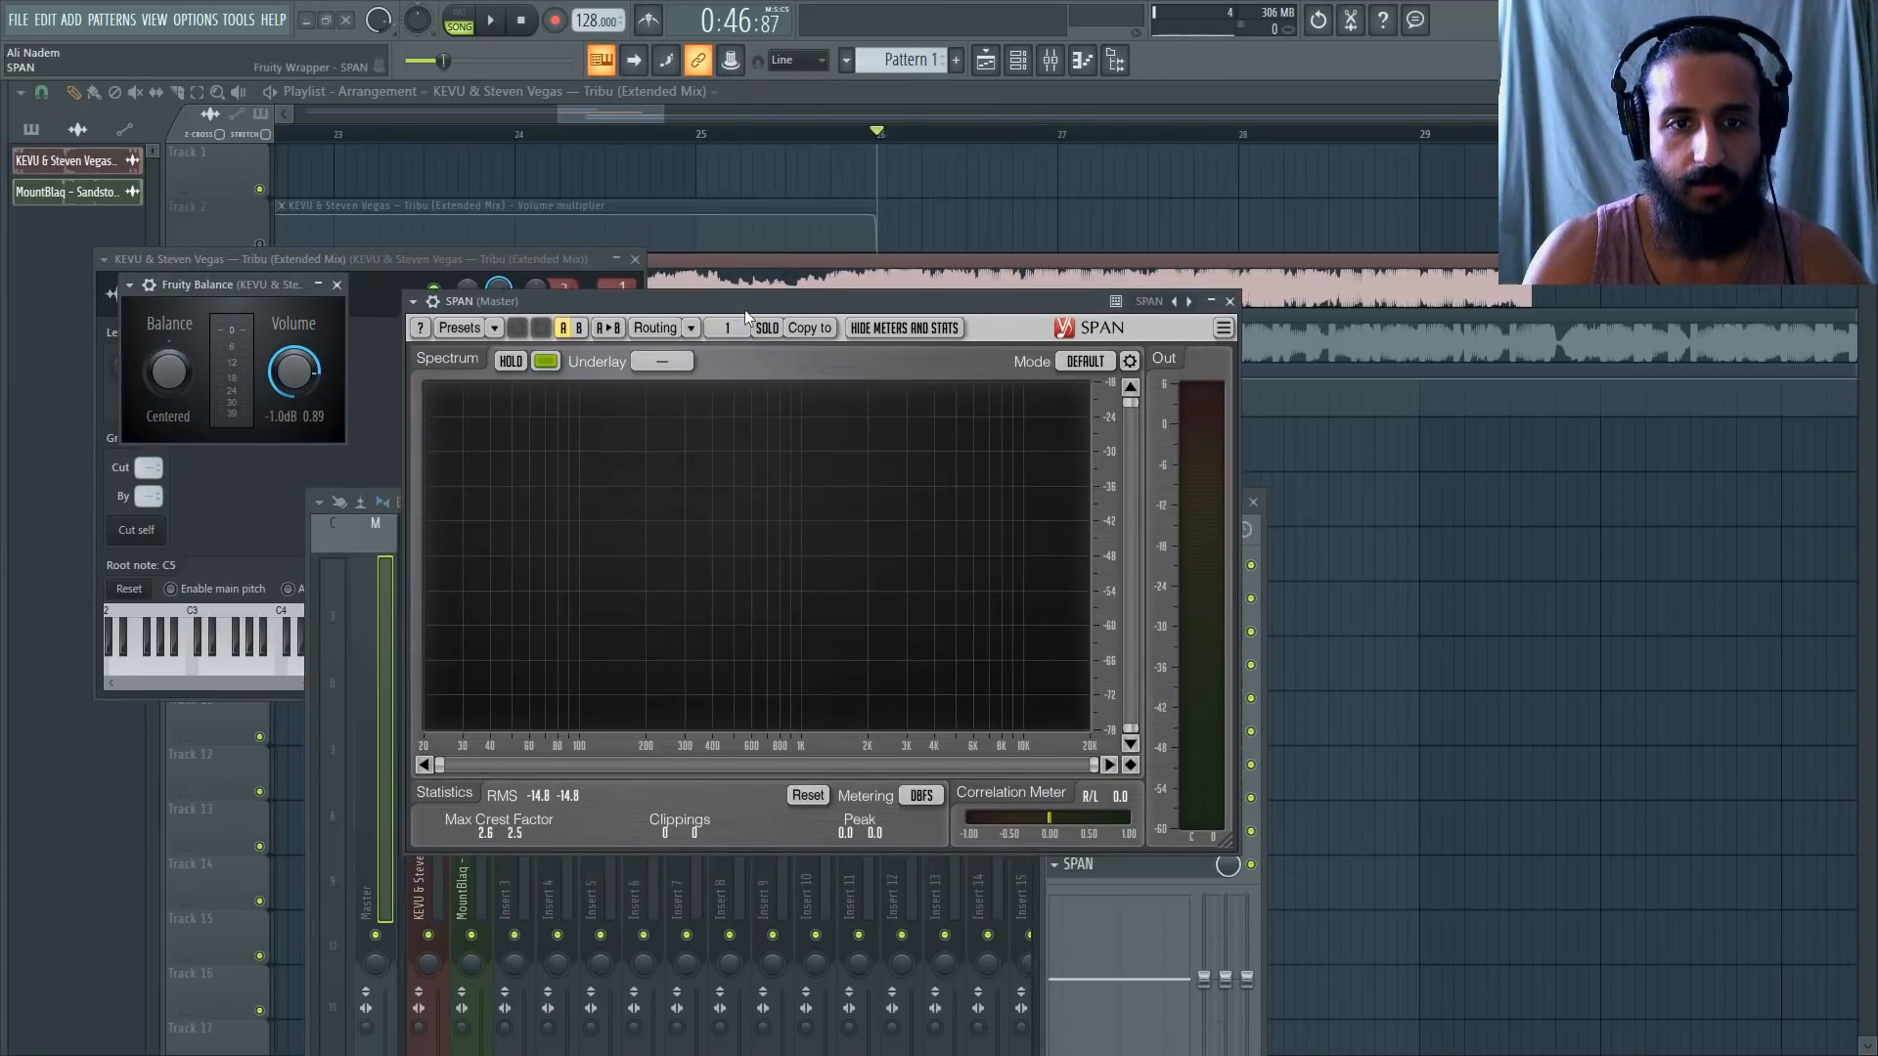
Play Tribu's drop from bar 26 to measure its RMS level at the lowered volume, and stop playback.
key(space)
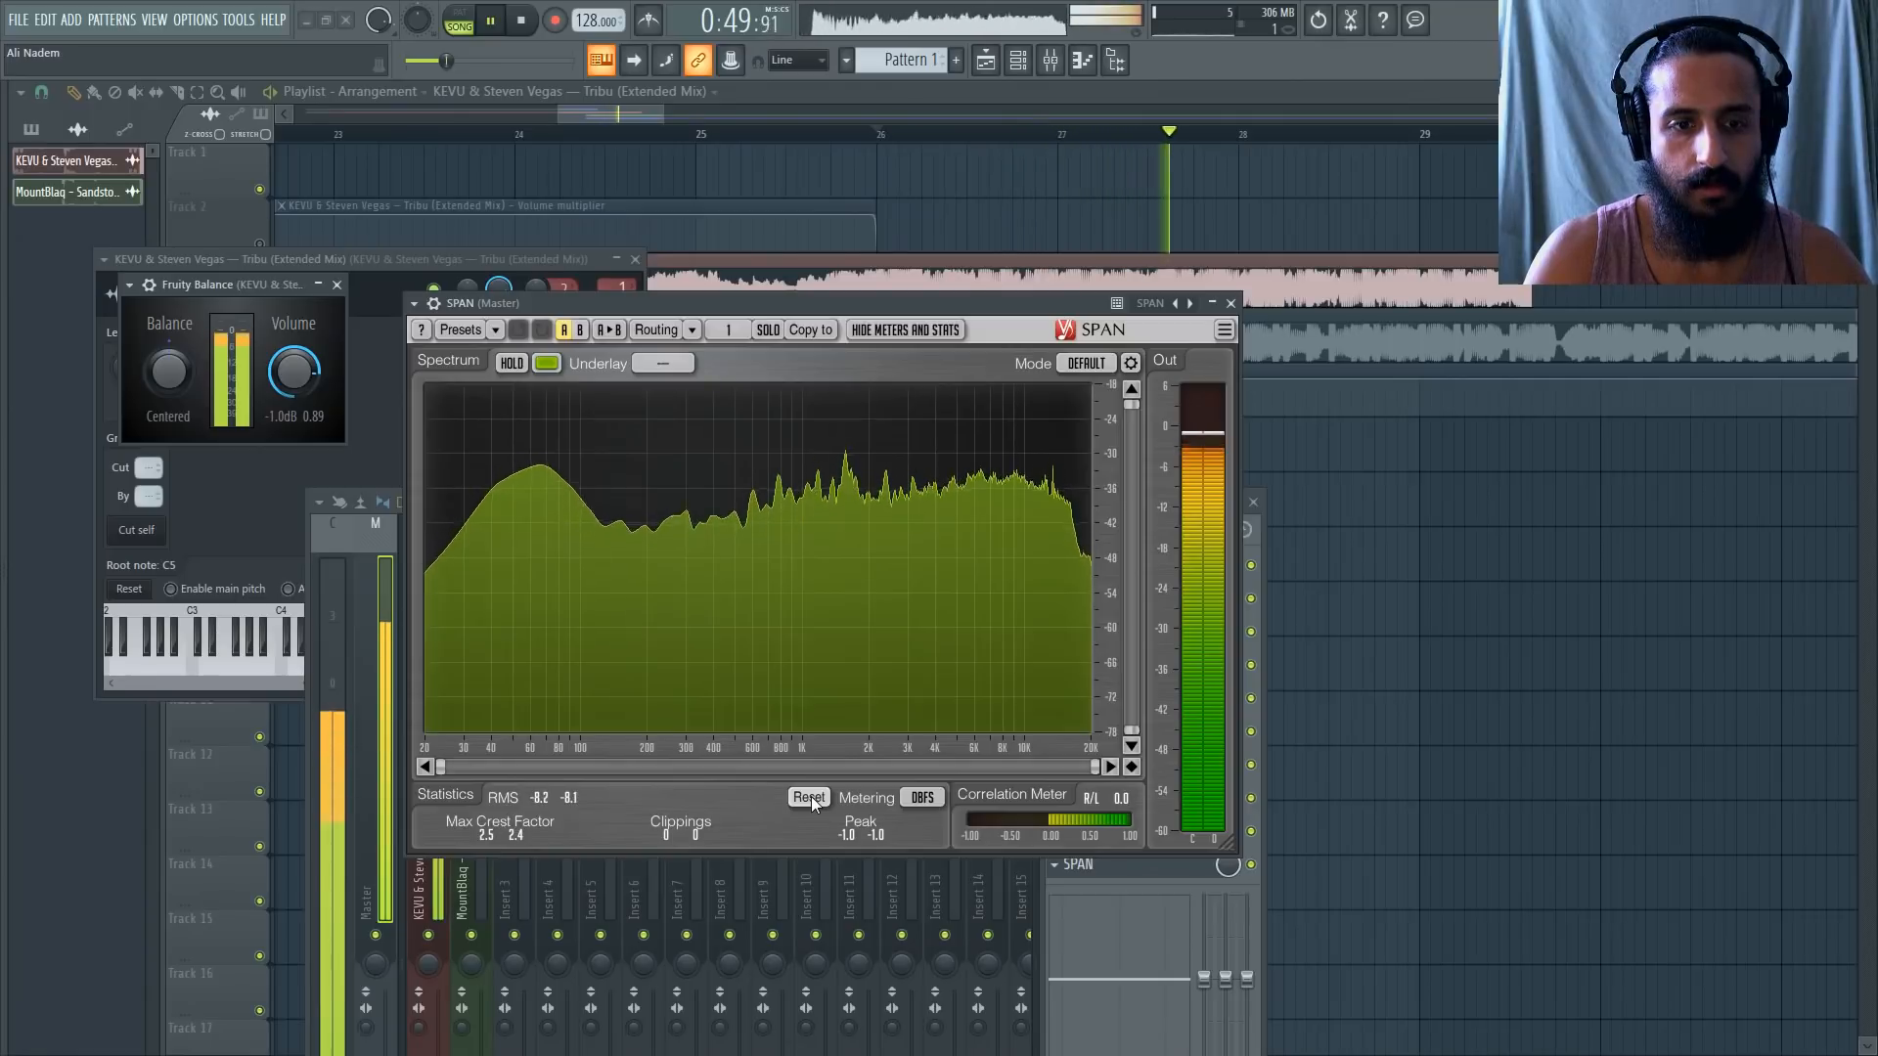
click(706, 278)
key(space)
Unmute the Sandstorm track and the volume automation tracks of both songs, moving SPAN clear of the playlist.
drag(544, 301, 692, 533)
click(259, 408)
click(259, 353)
click(259, 243)
scroll(385, 202, down, 5)
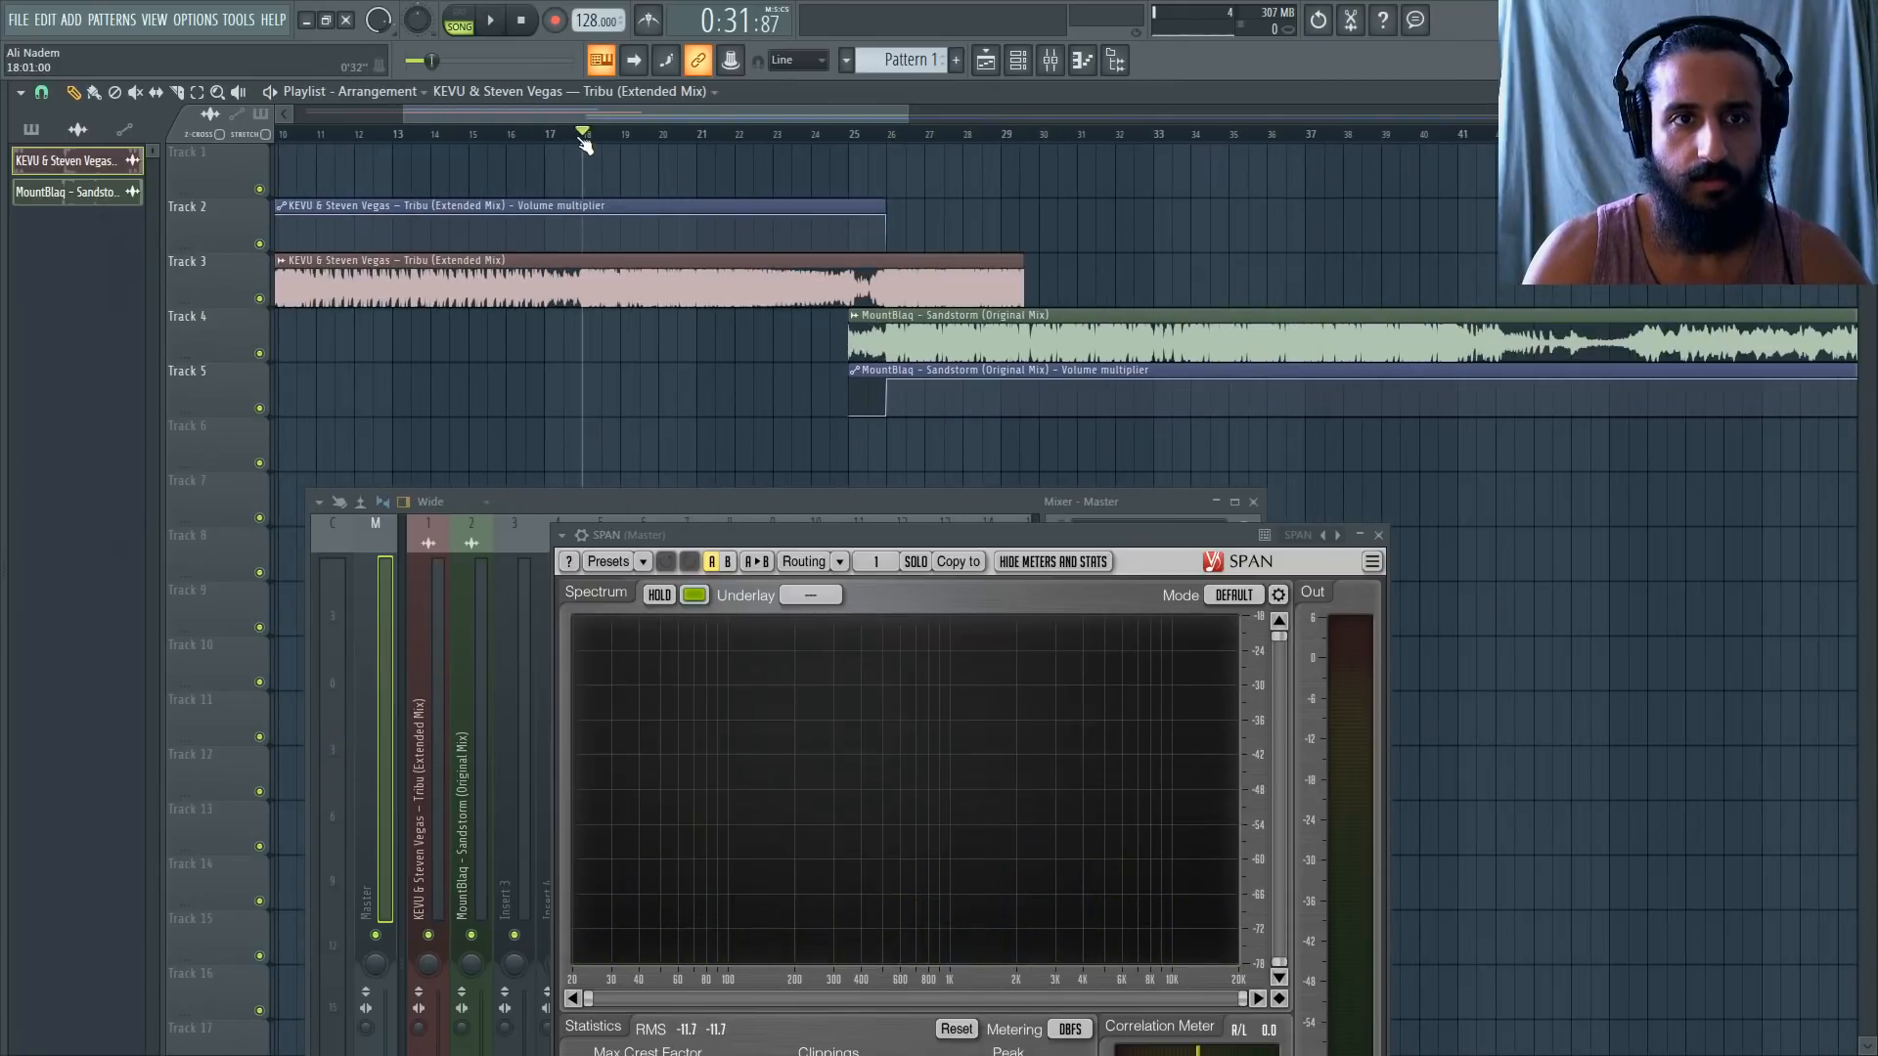
Play the mashup from bar 18 into the transition, rearranging the mixer and SPAN windows and resetting the SPAN statistics.
key(space)
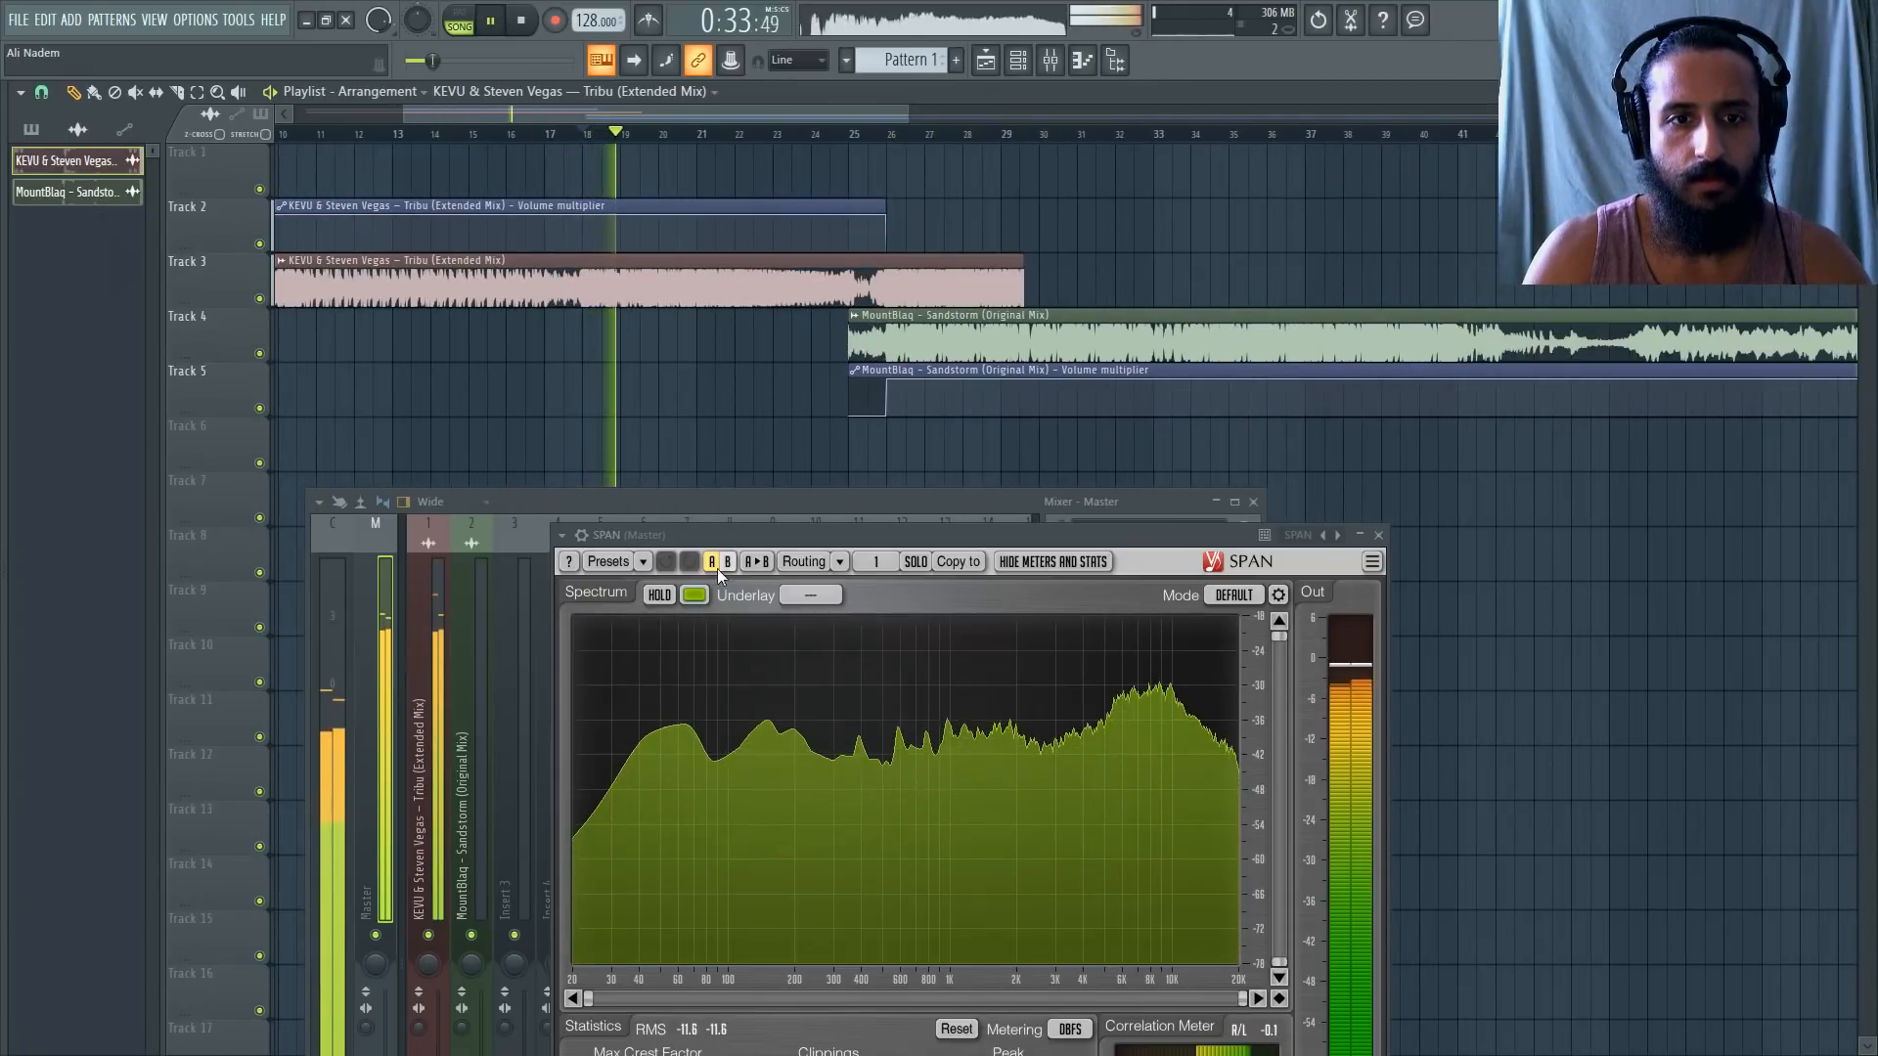
drag(721, 535, 1397, 467)
drag(955, 498, 851, 435)
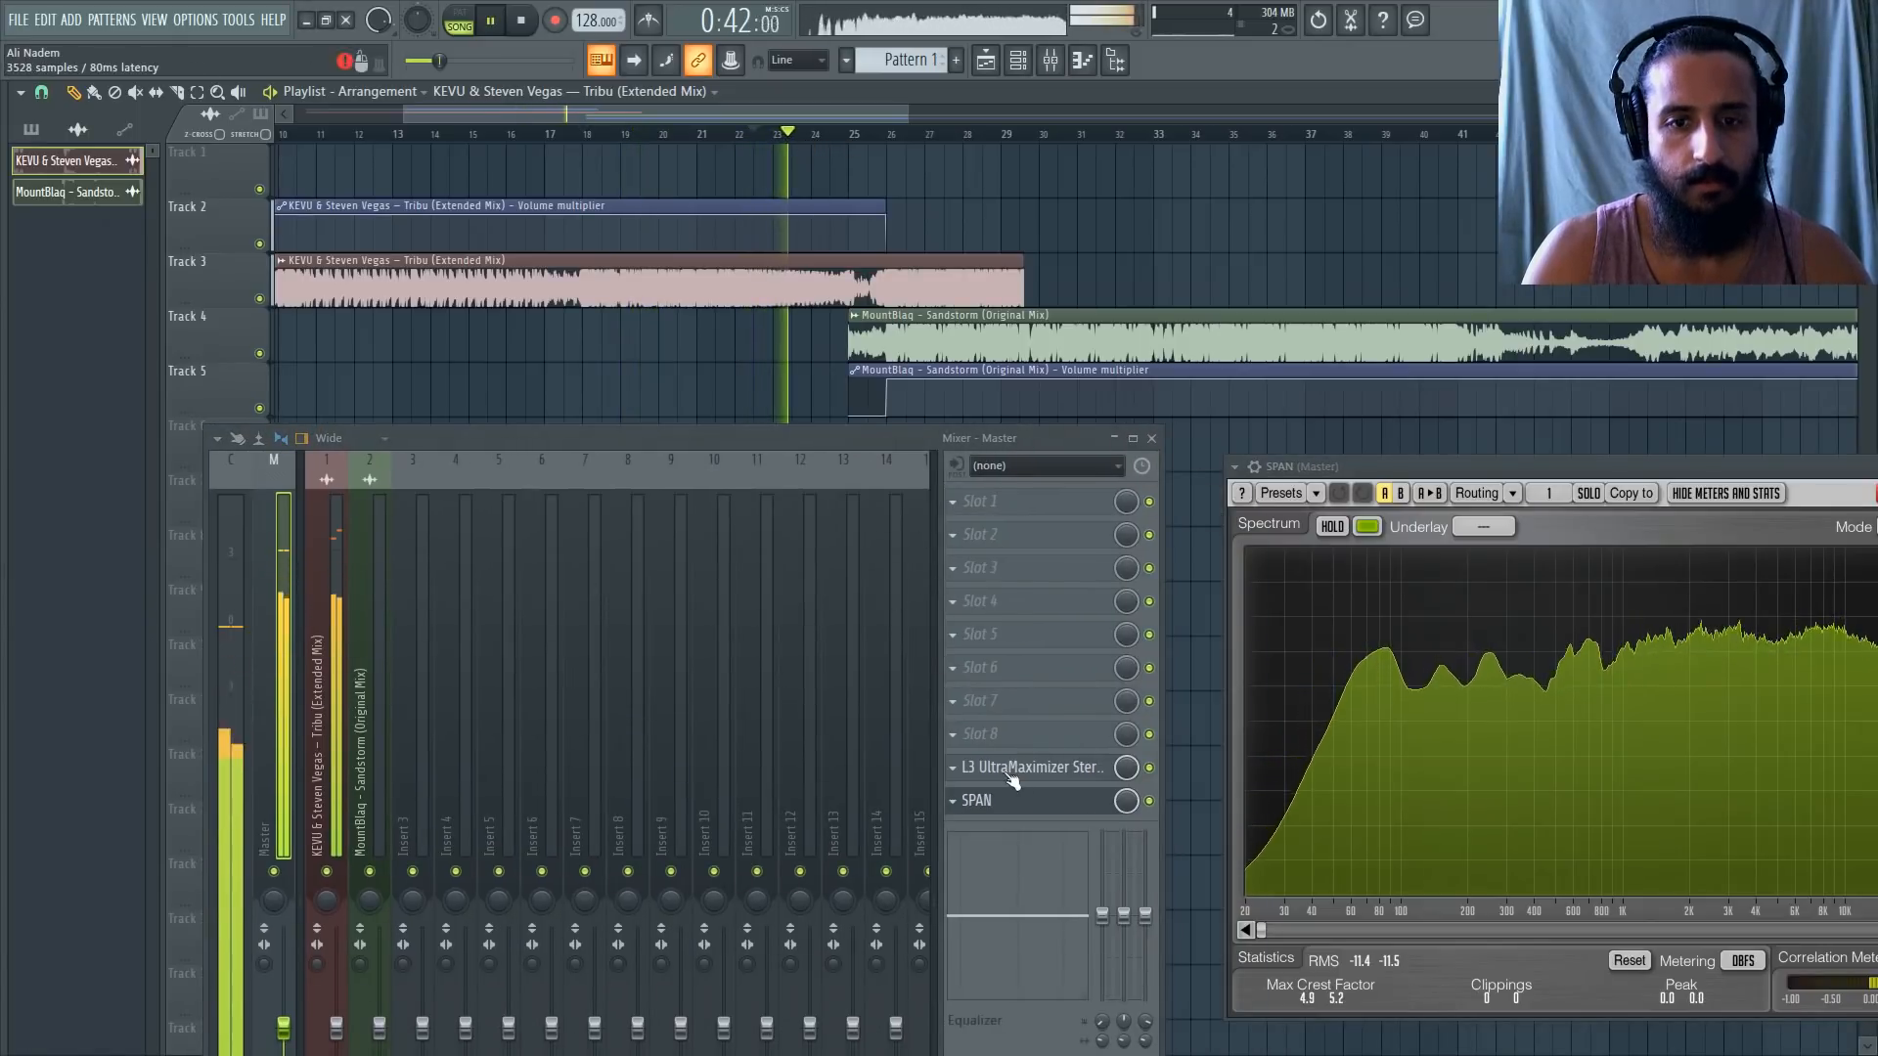
drag(1321, 466, 911, 374)
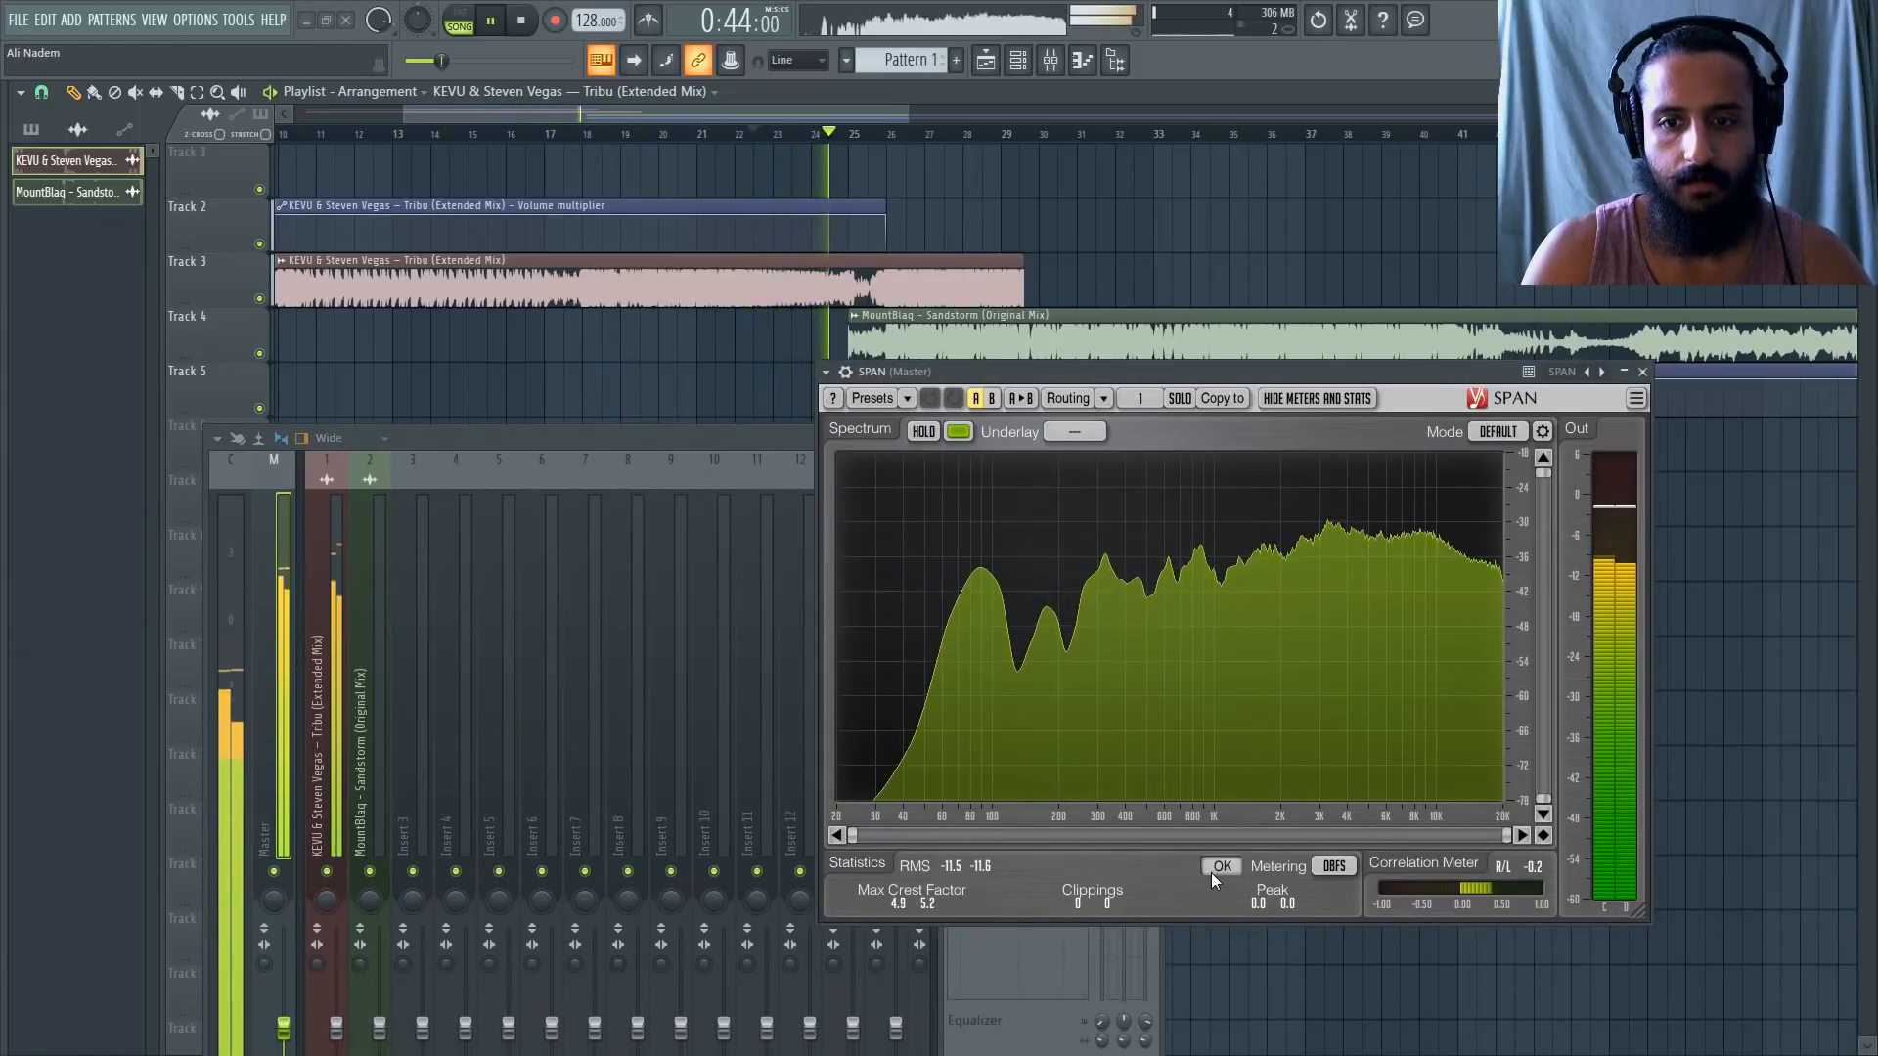
click(1214, 869)
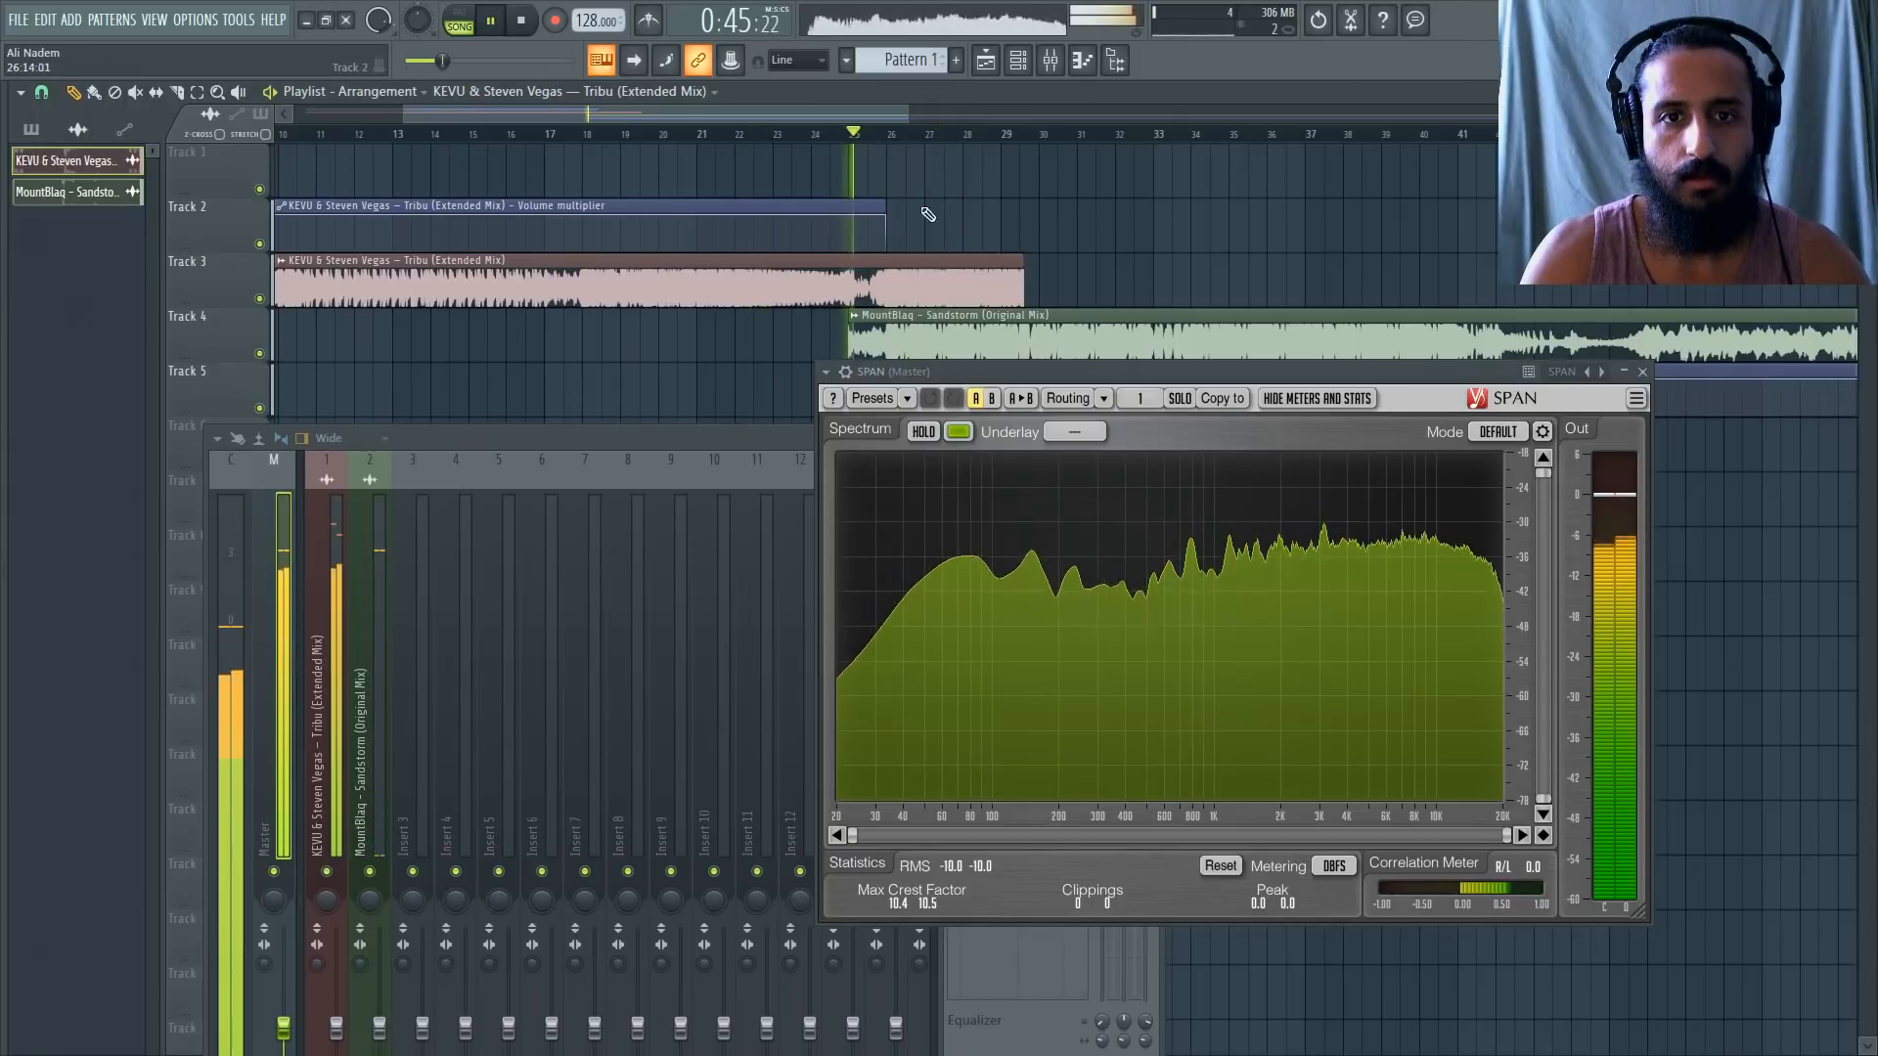
key(Page_Up)
key(Page_Up)
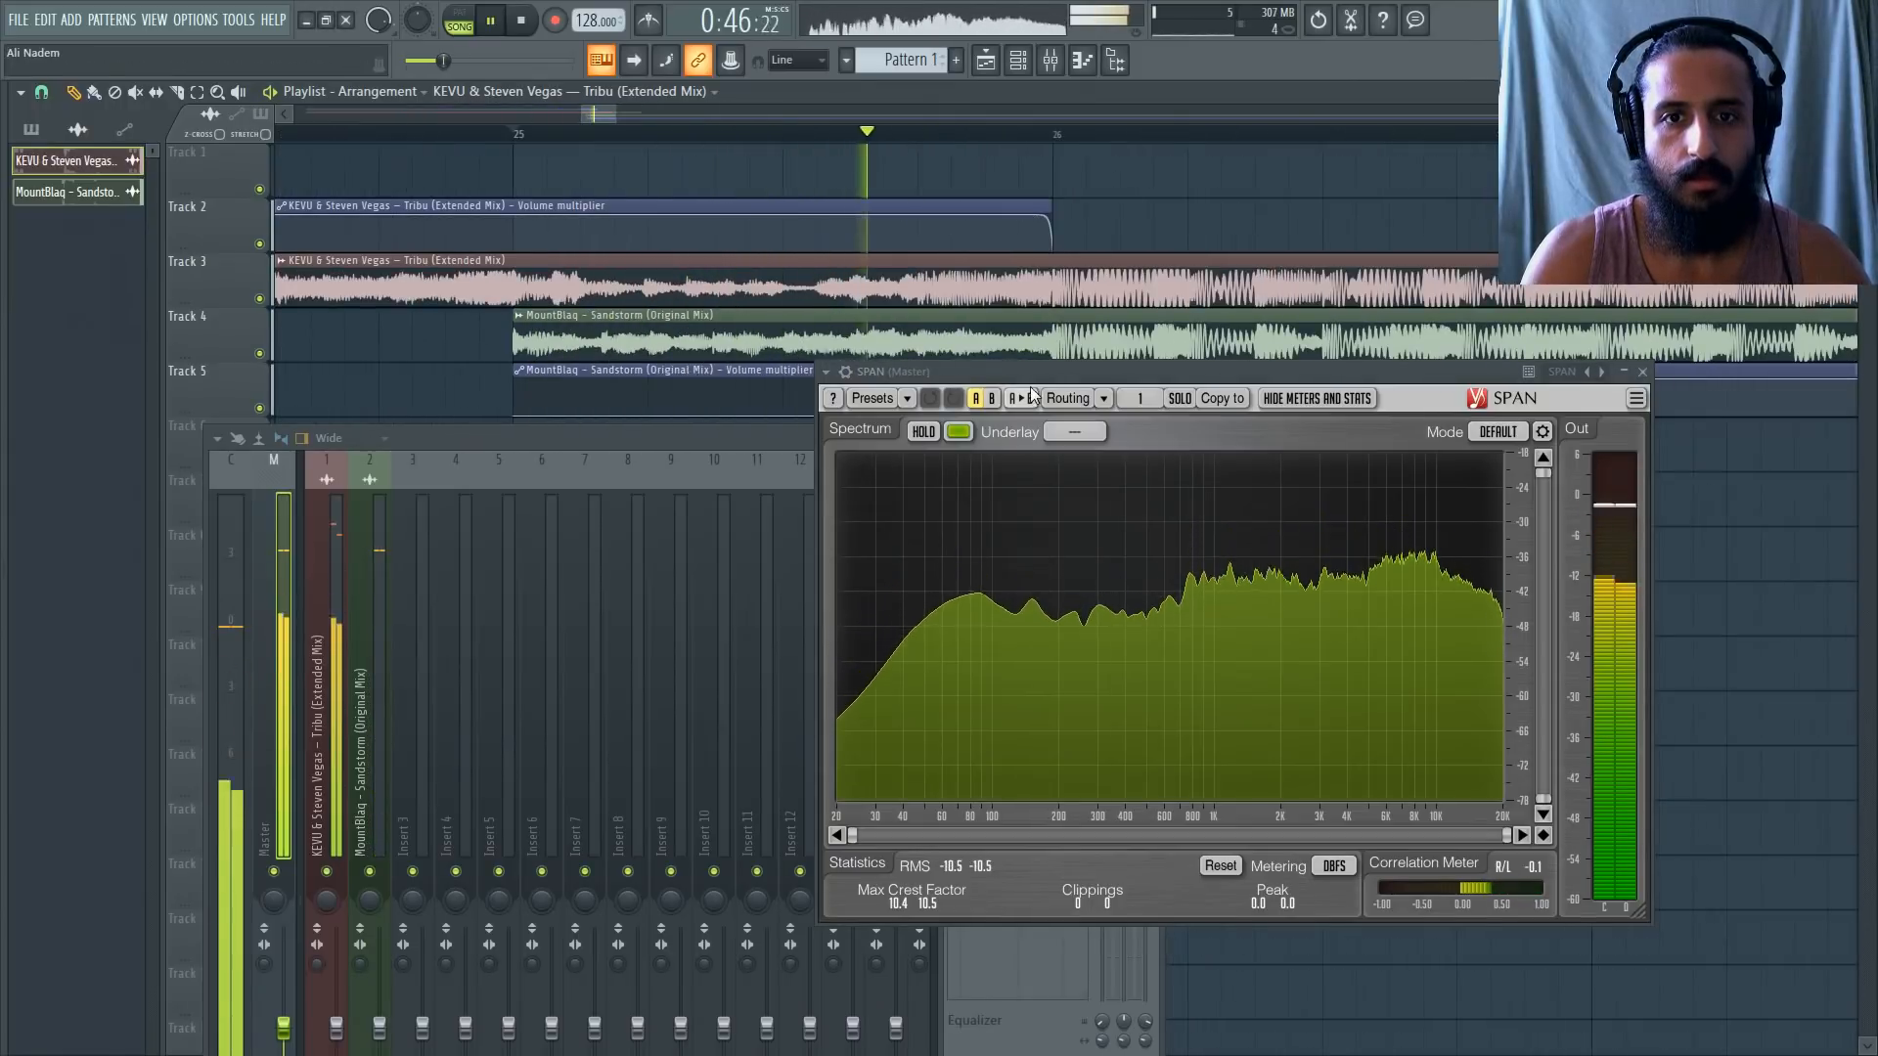
Open the L3 UltraMaximizer on the master track and set its threshold to -1.0 dB.
drag(1027, 378, 1143, 620)
drag(994, 610, 1390, 682)
key(space)
click(1027, 771)
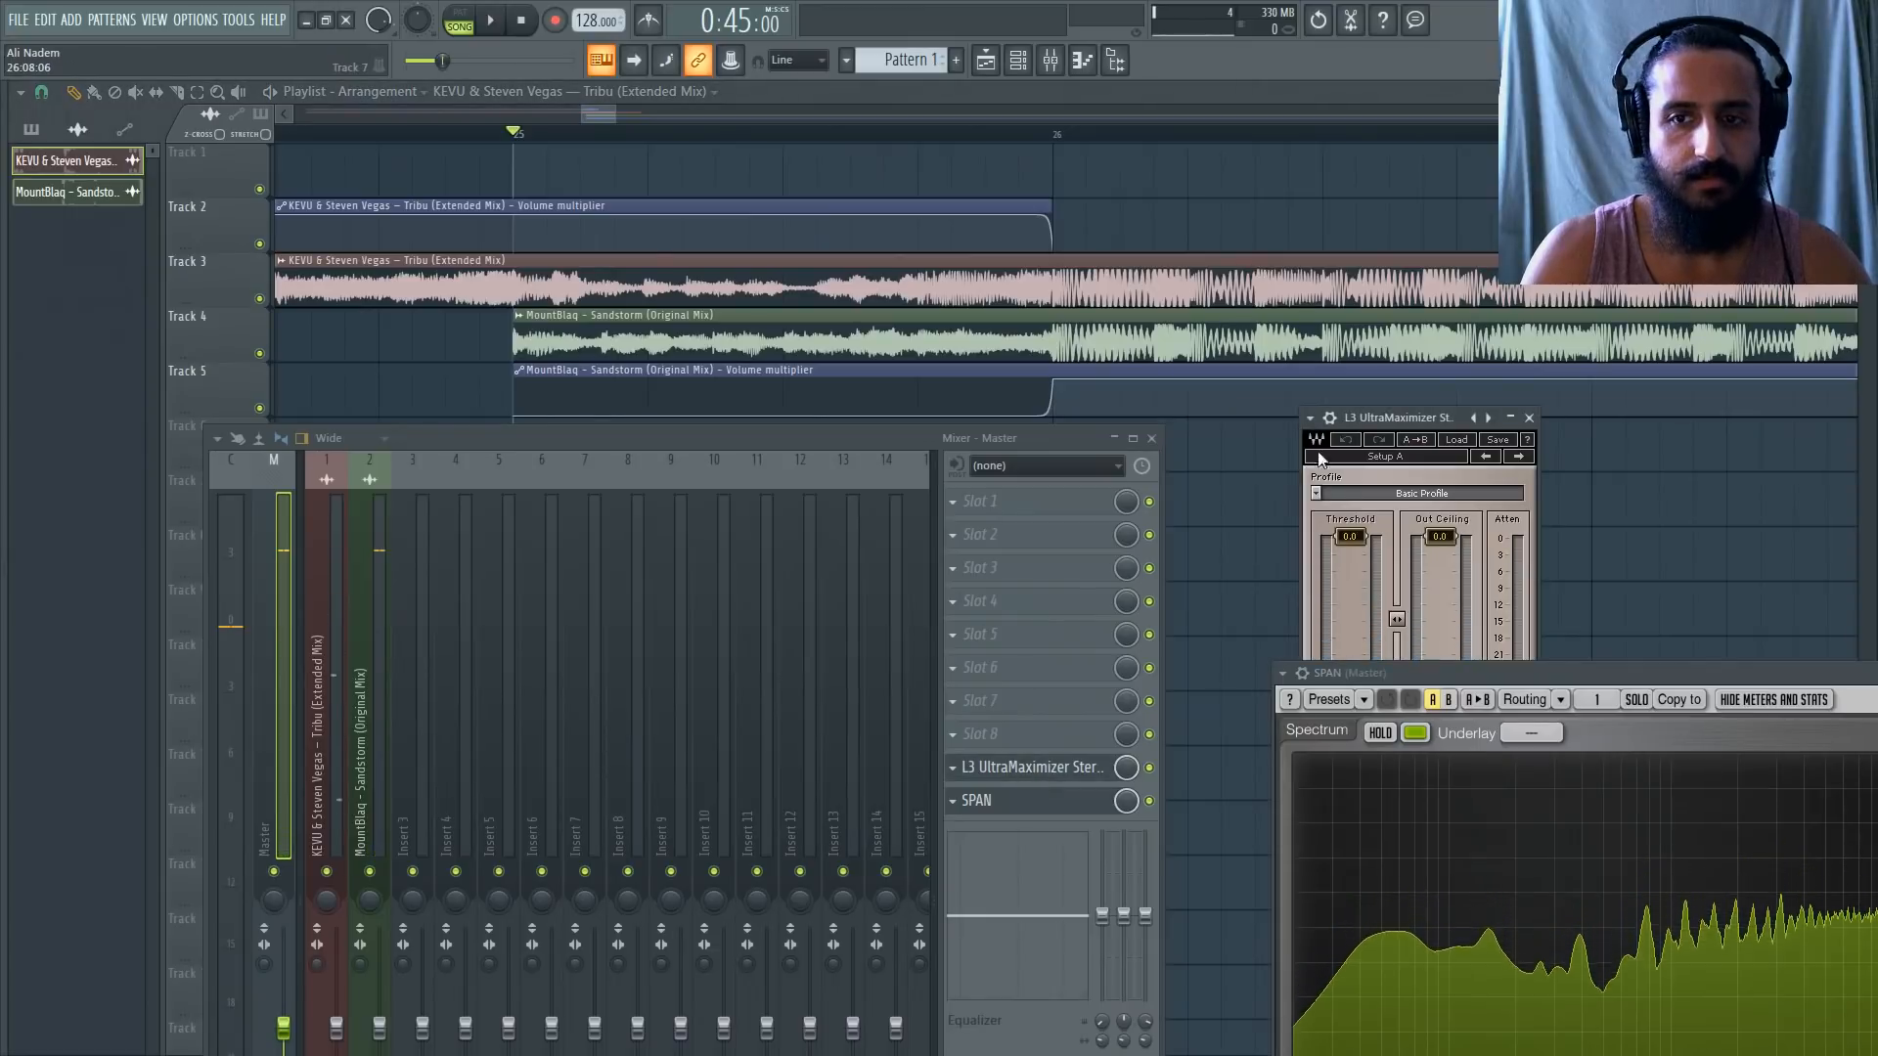
drag(1337, 418, 670, 235)
drag(779, 446, 804, 708)
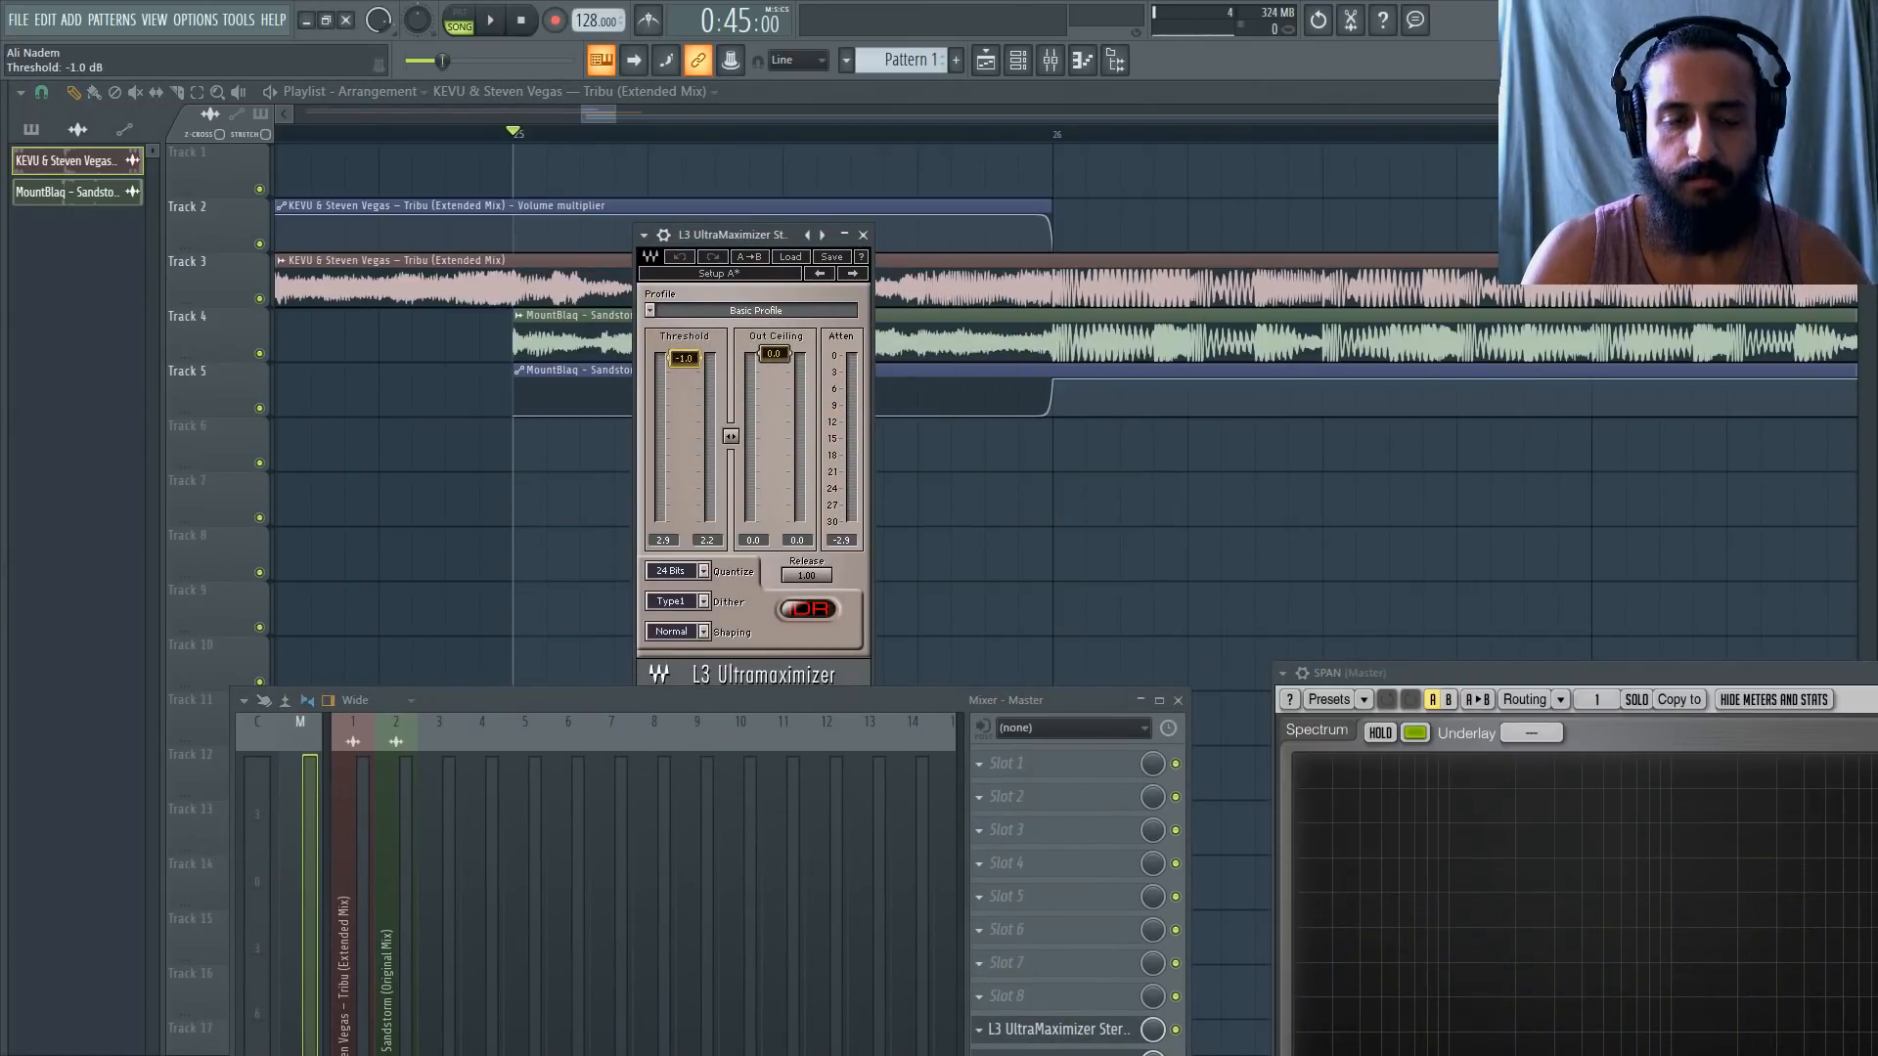
drag(716, 232, 705, 229)
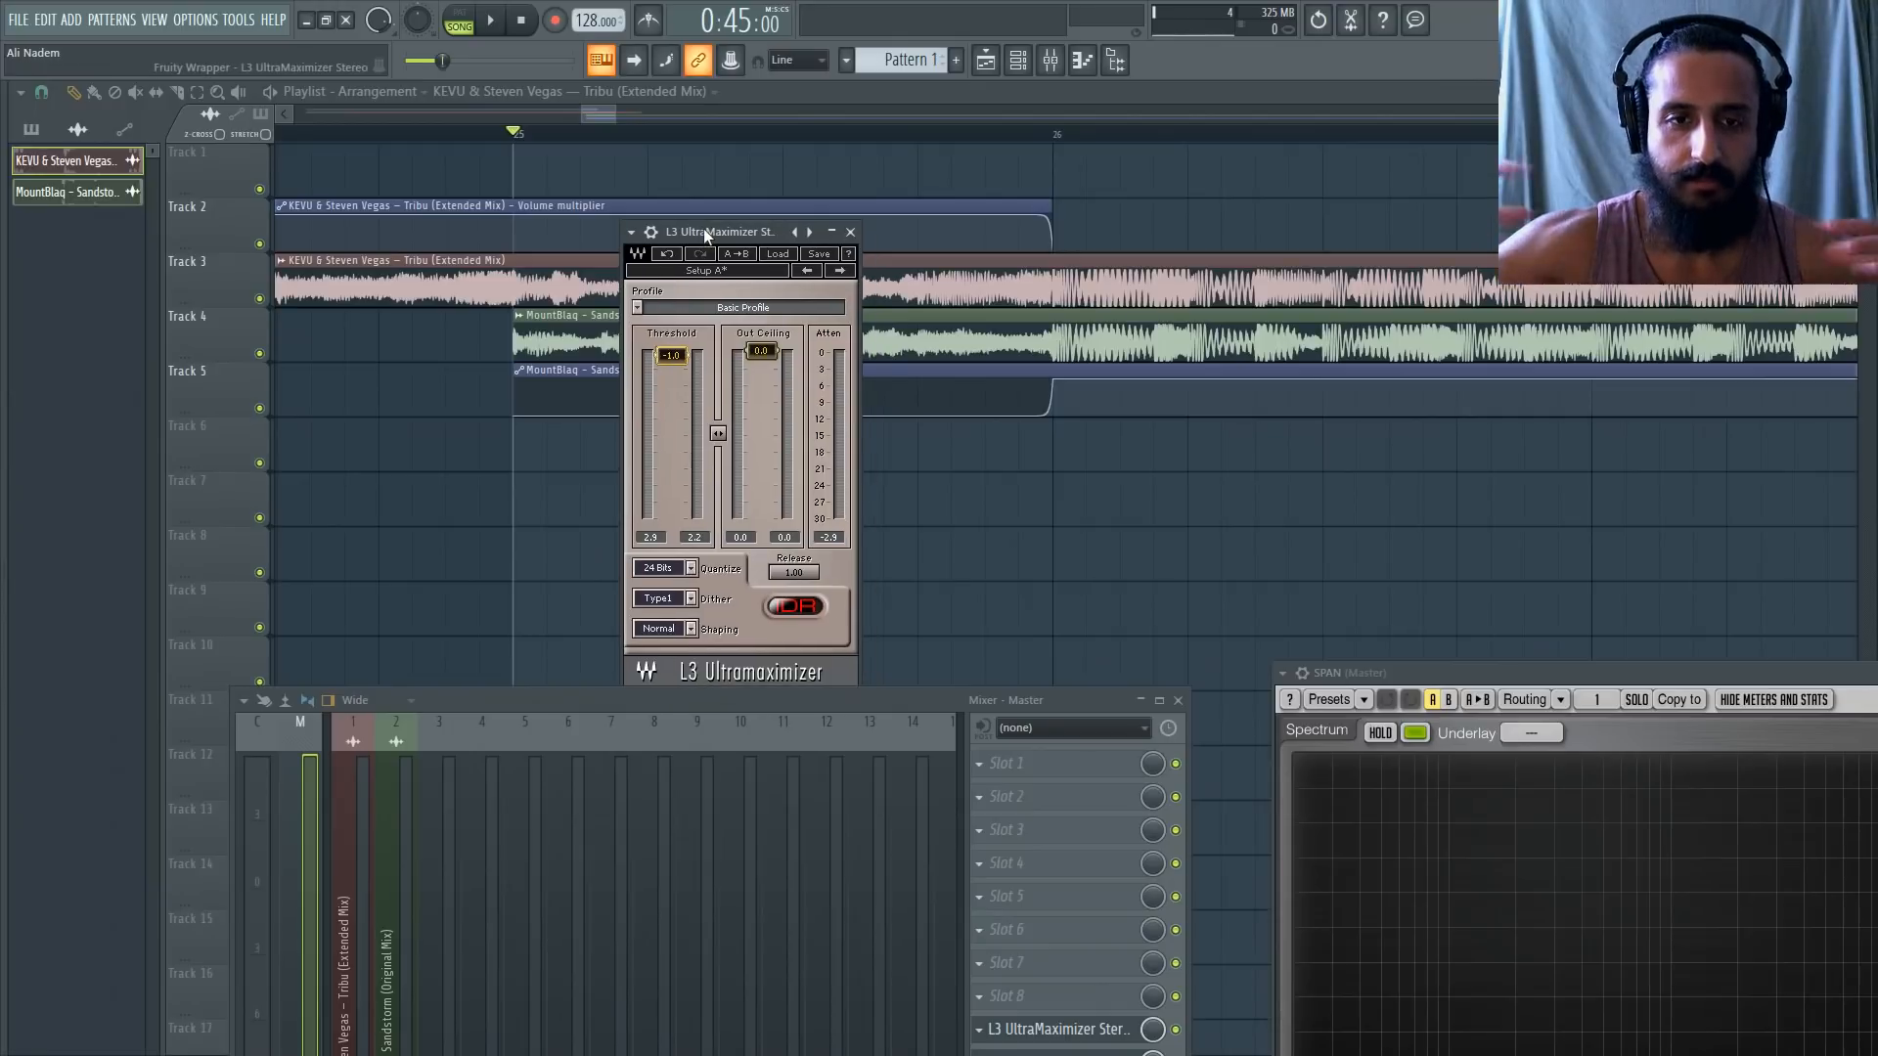
Play the transition and drop through the limiter, check the RMS level in SPAN, toggle the limiter for comparison, and close SPAN.
key(space)
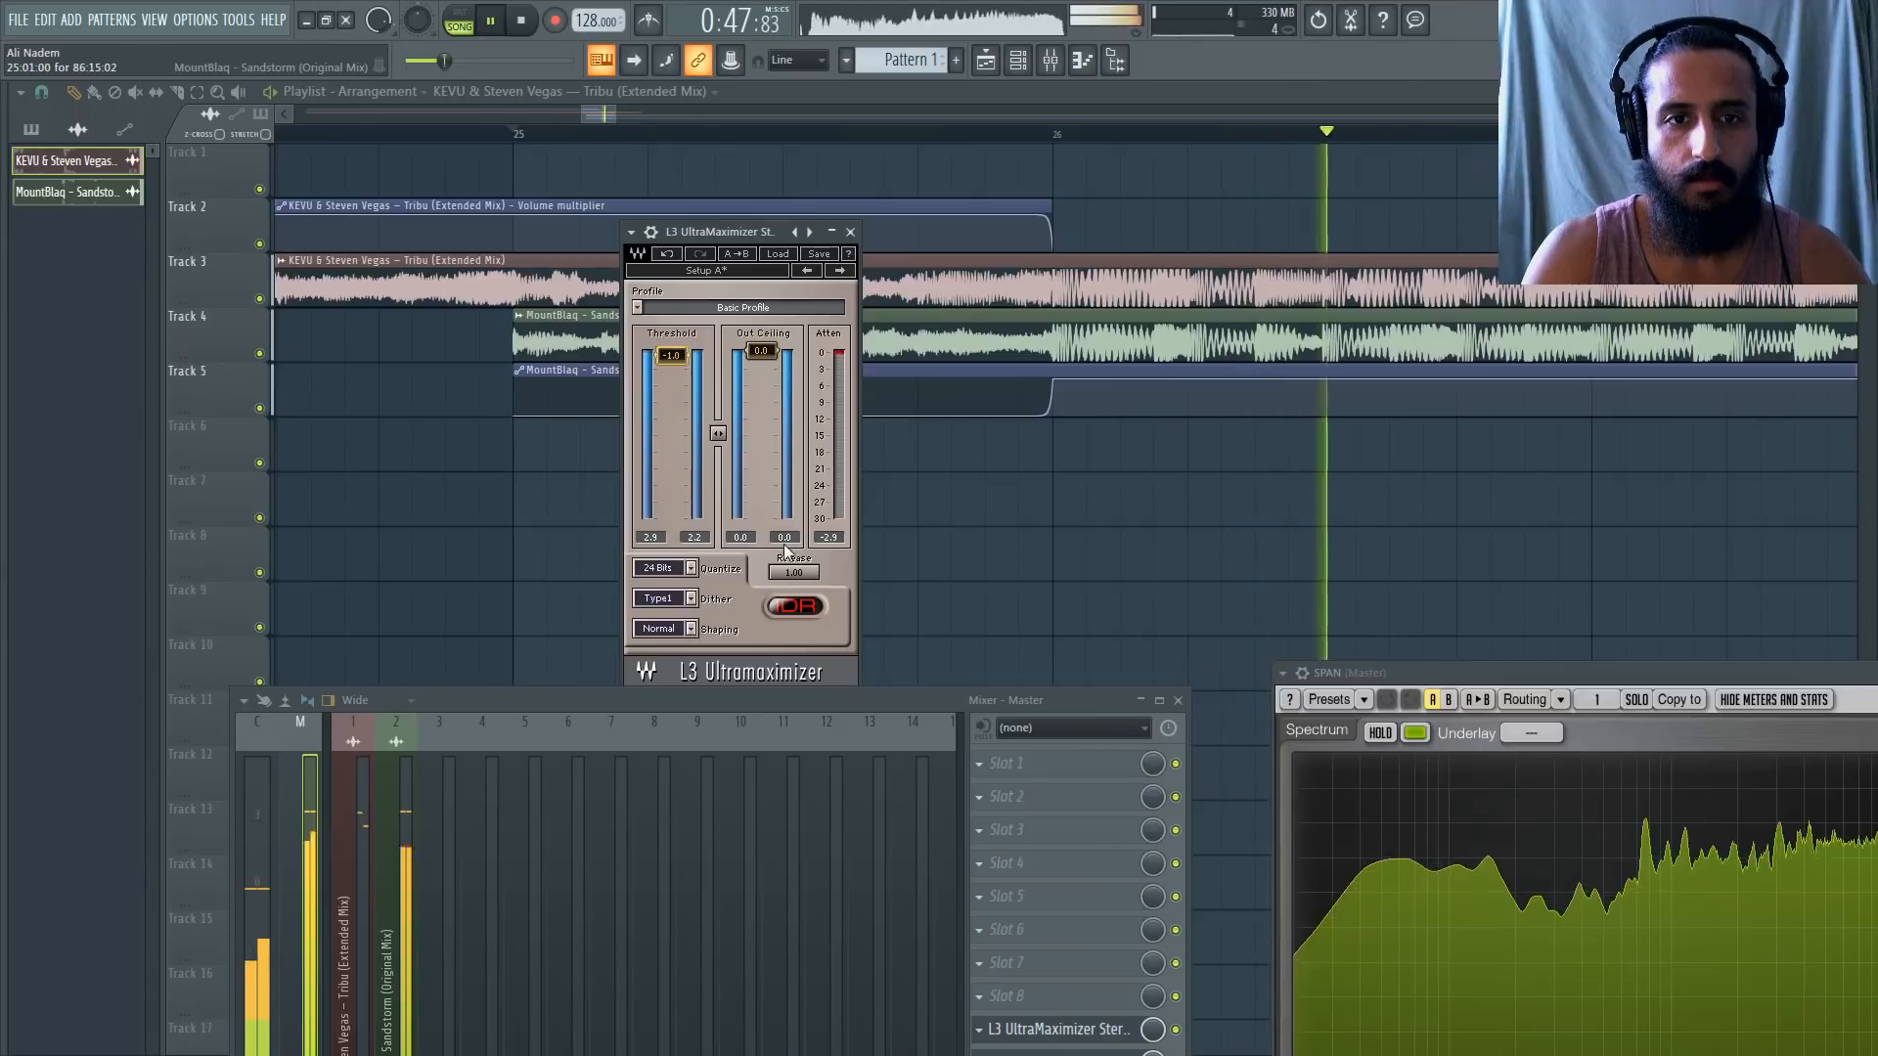
drag(672, 356, 672, 353)
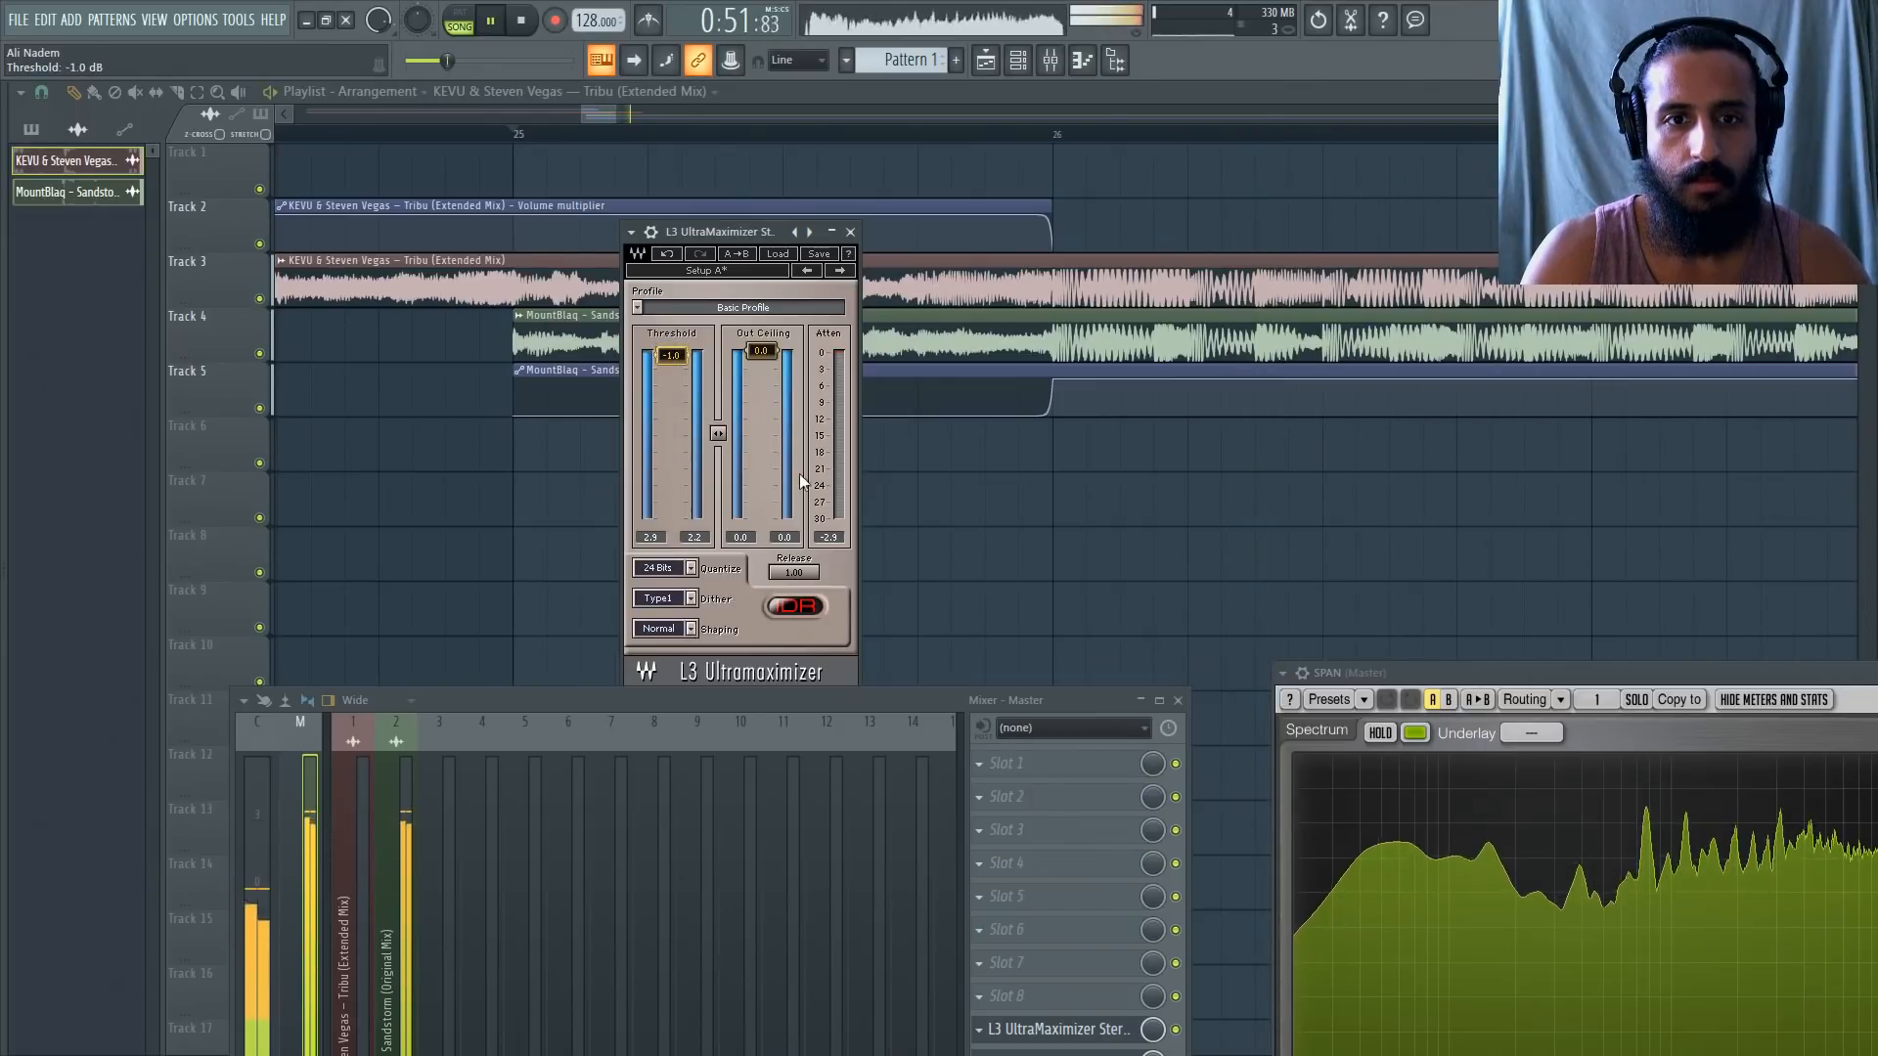
key(space)
key(space)
drag(1407, 674, 626, 199)
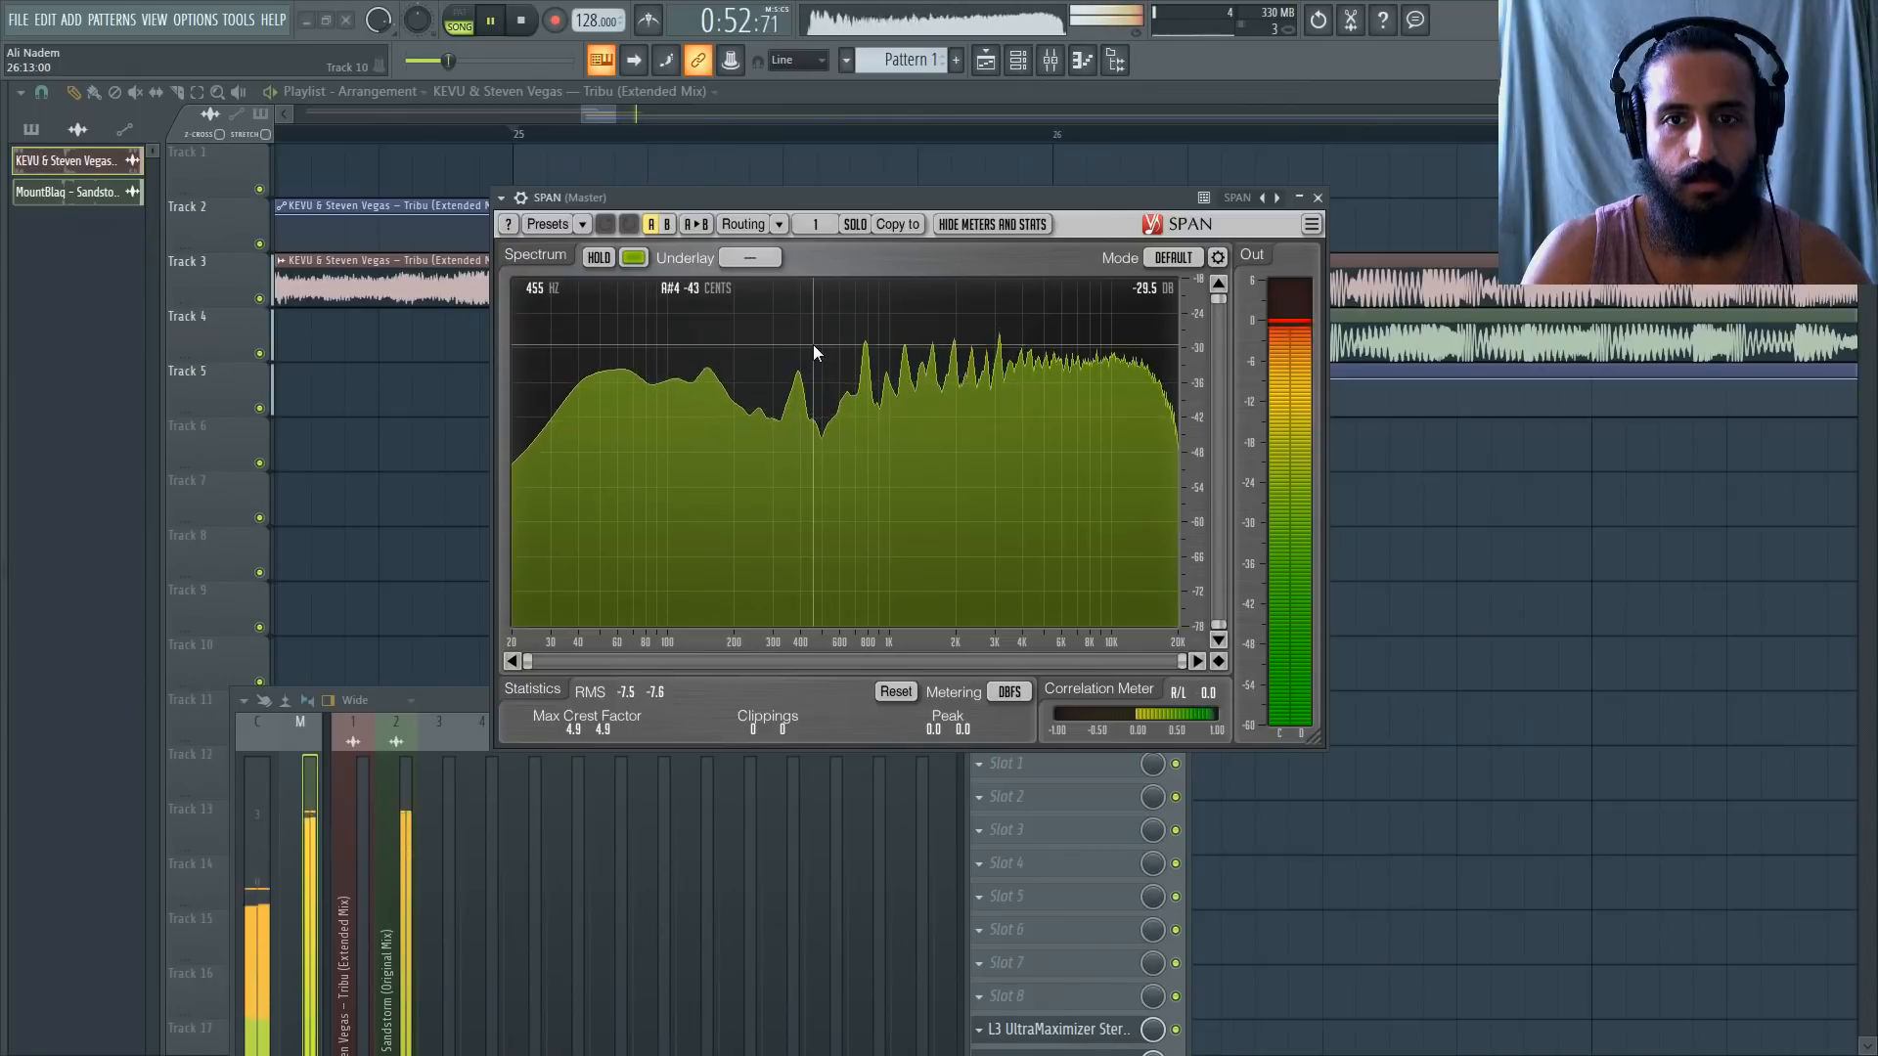
click(1176, 1030)
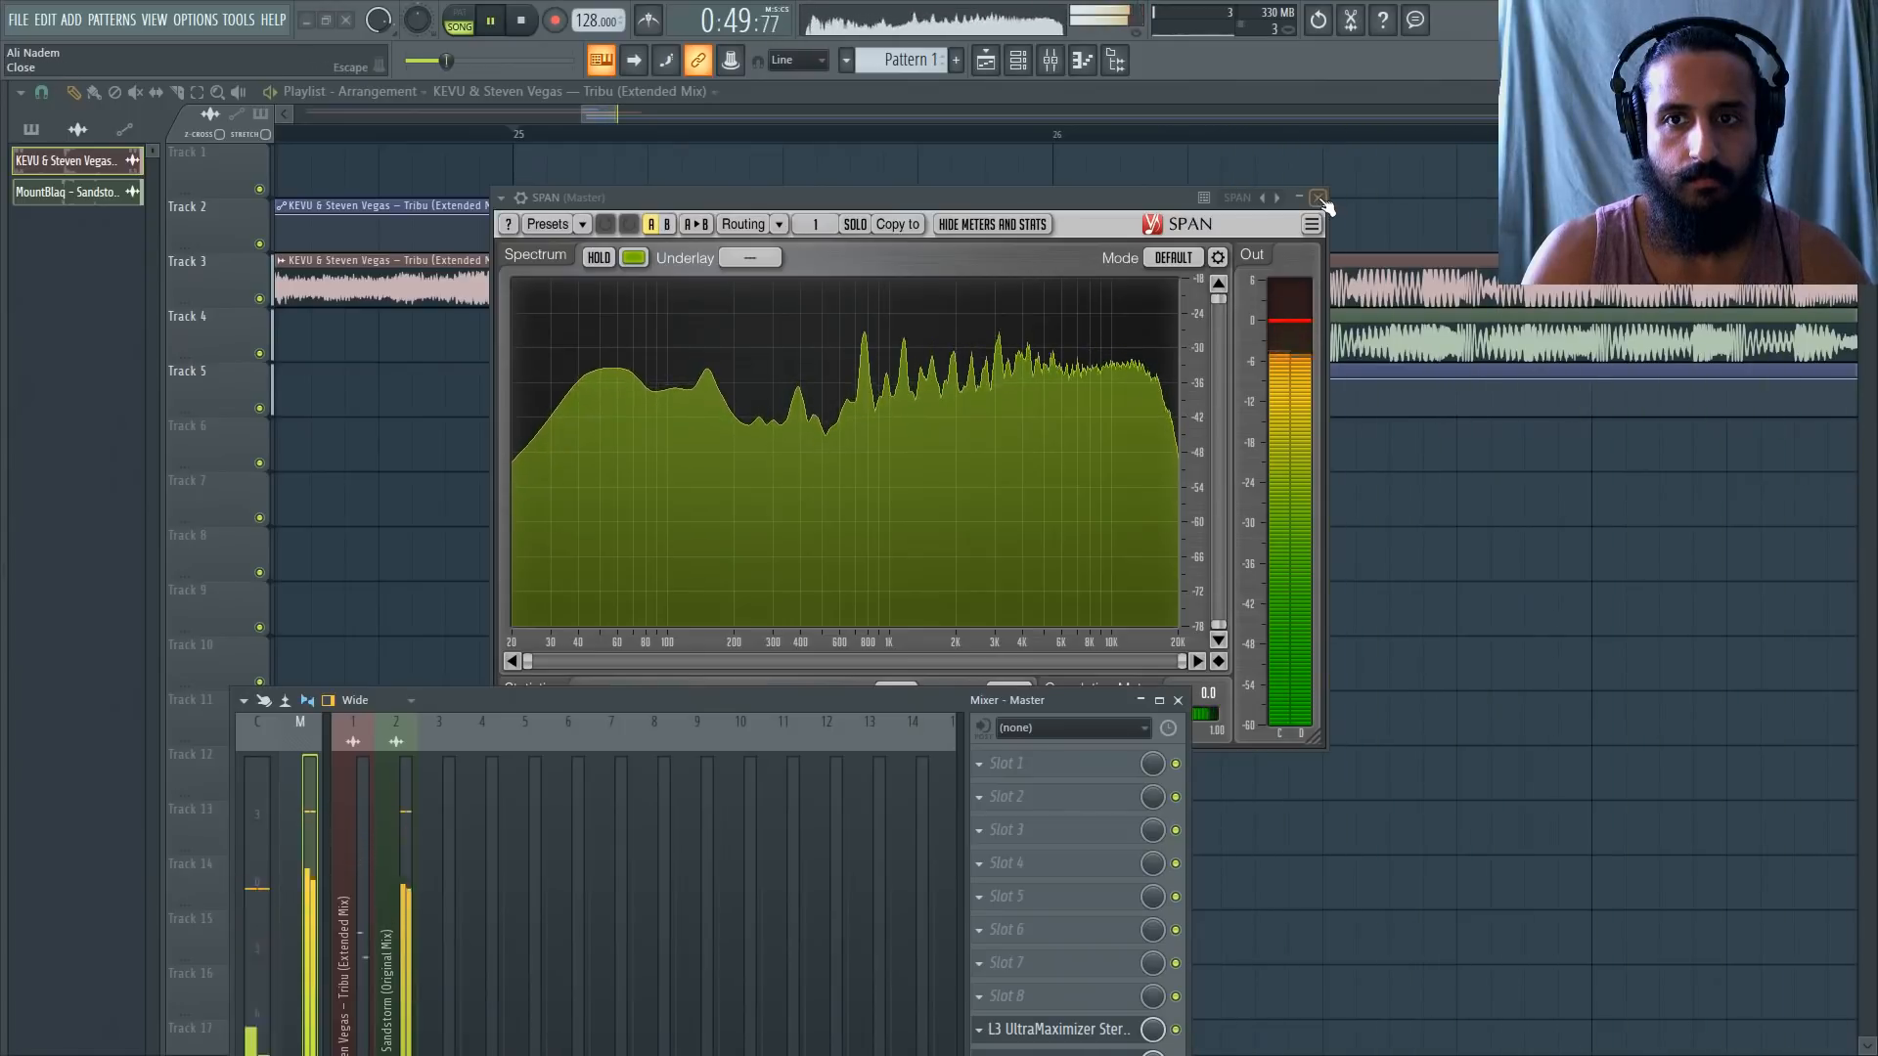
drag(916, 702, 917, 845)
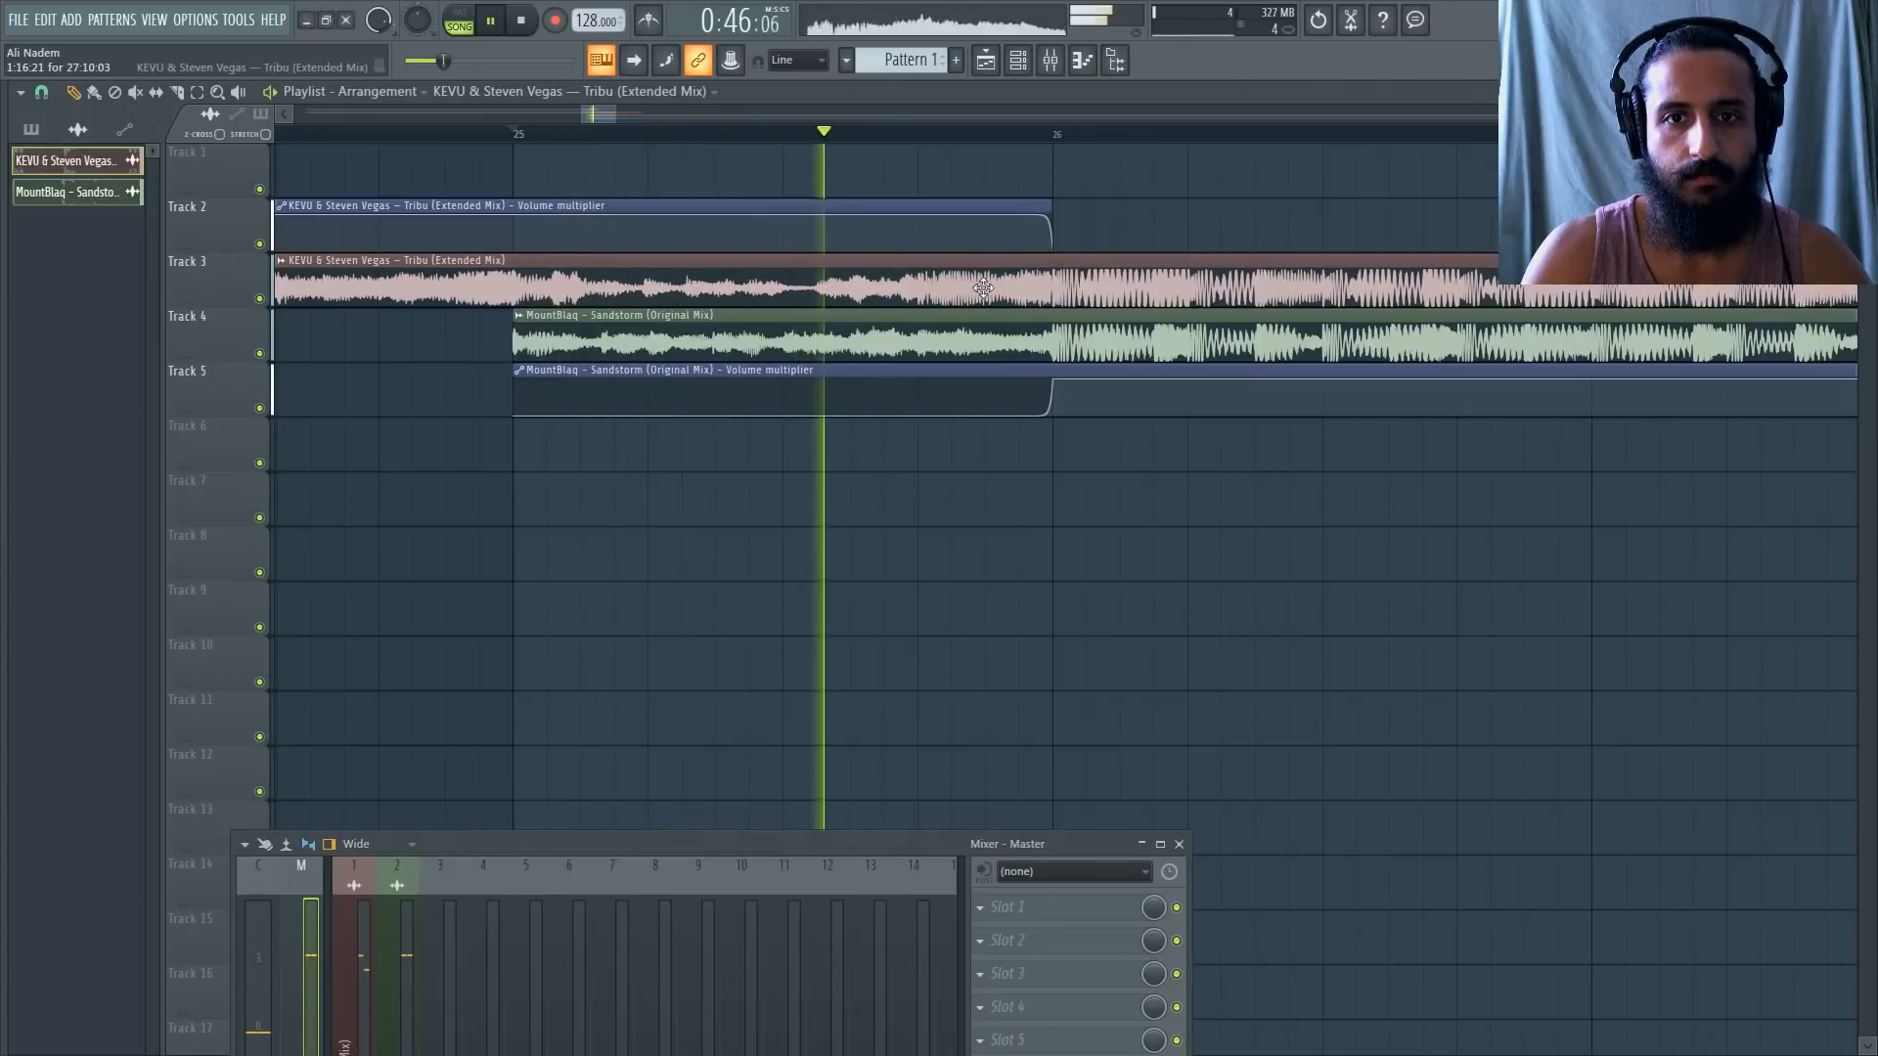
Delete the point at 25:16:00 from Sandstorm's volume automation and bend the remaining ramp up to bar 26 into a curve.
scroll(880, 393, down, 3)
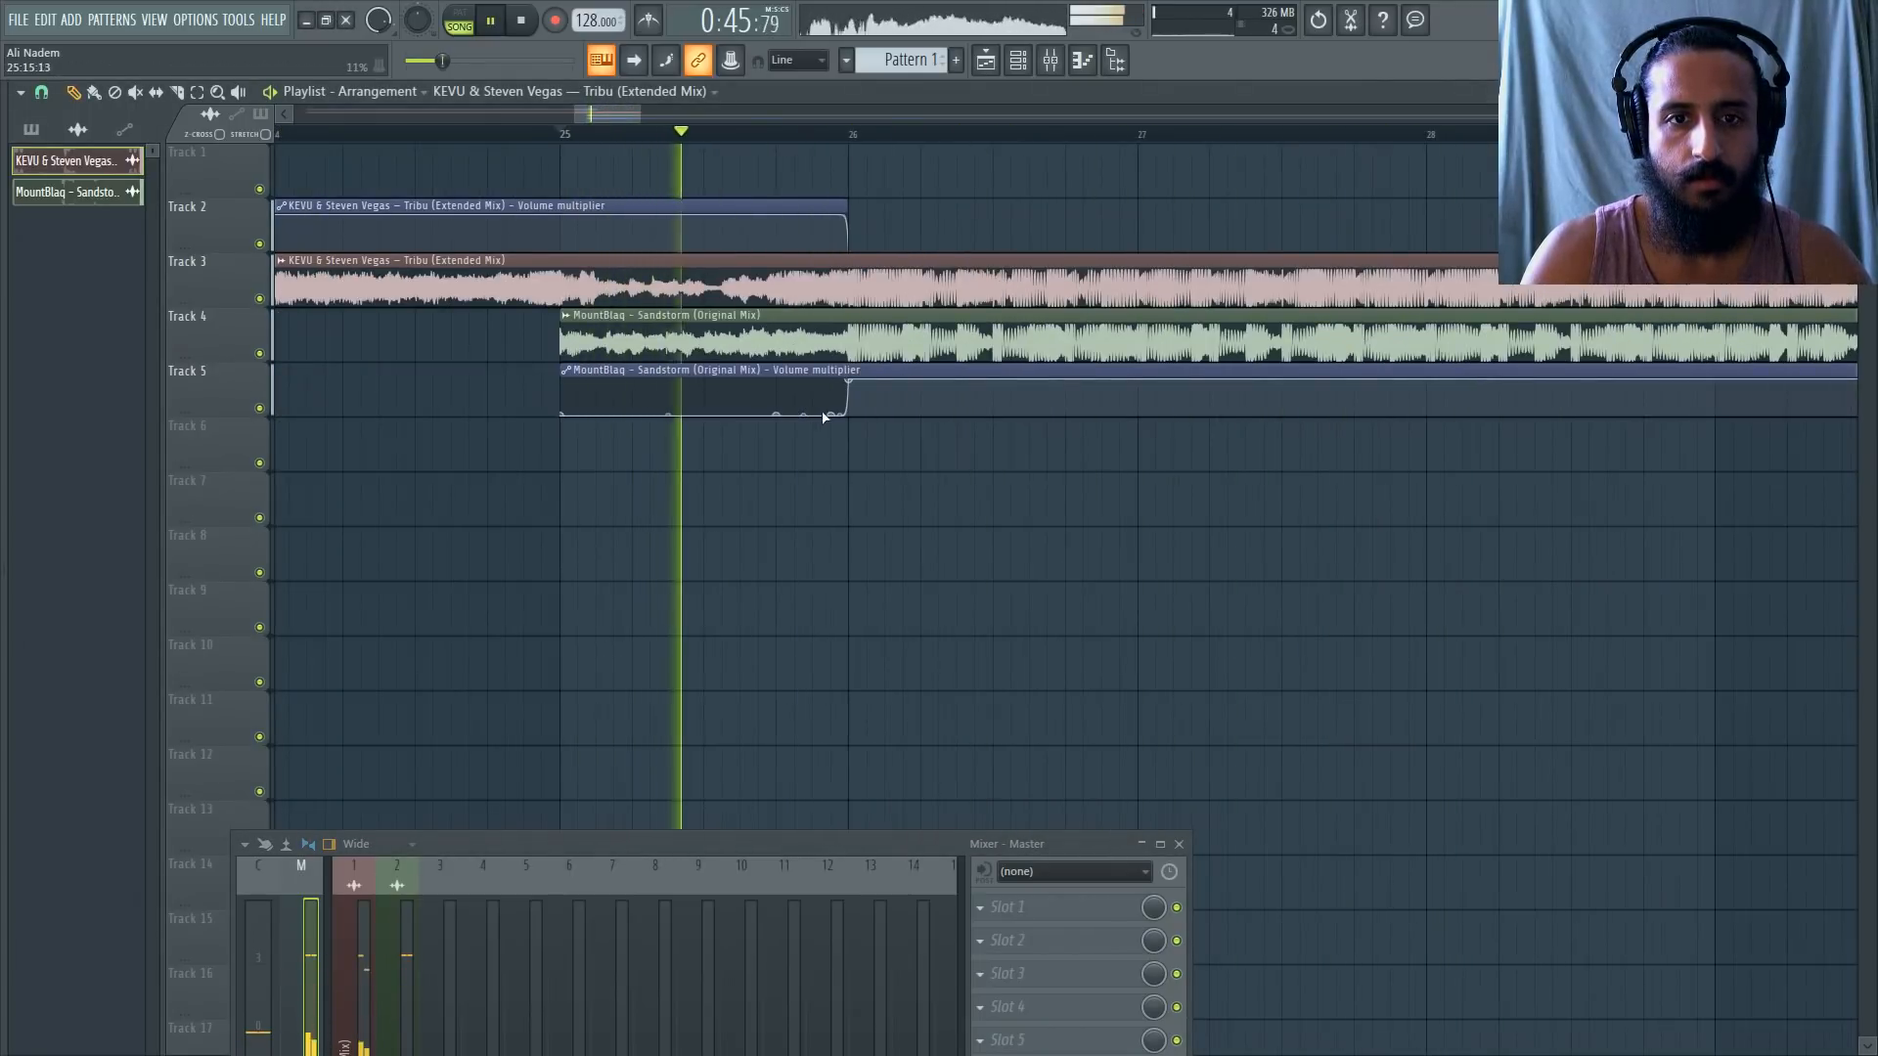
right_click(834, 417)
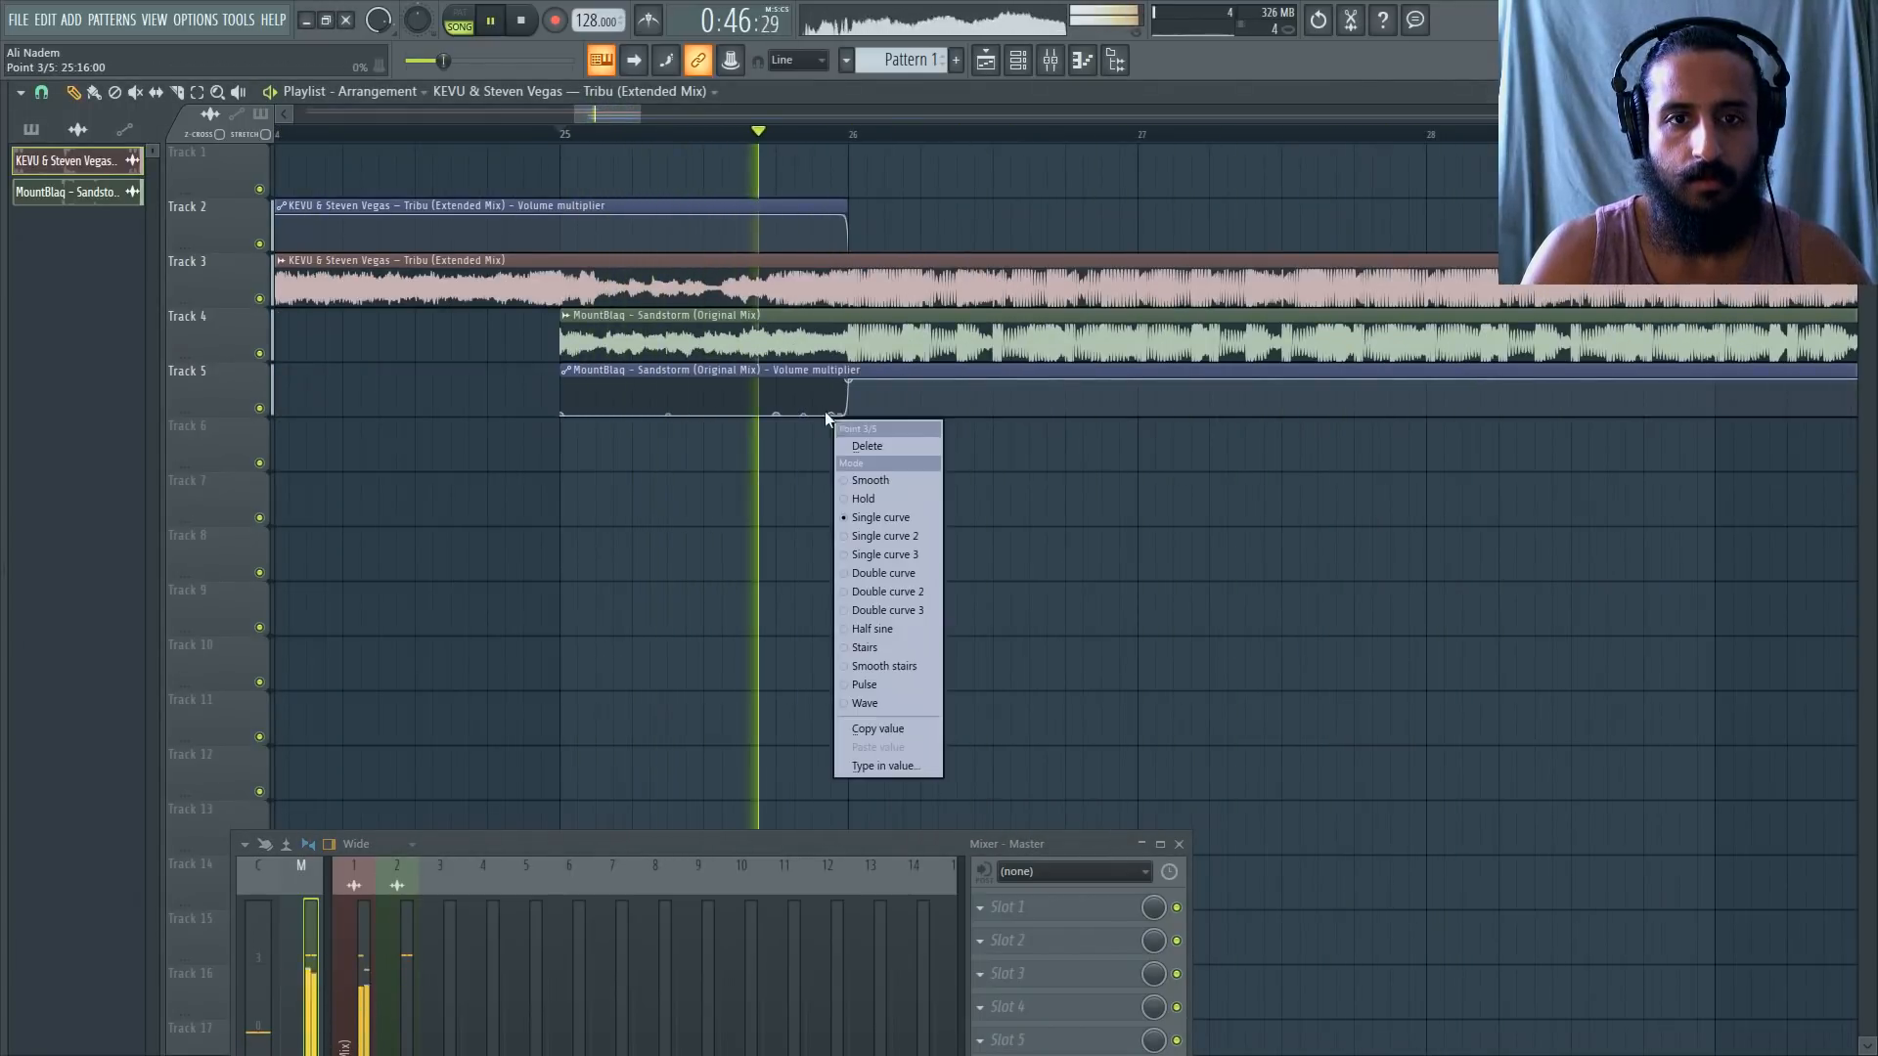
click(854, 445)
key(space)
key(space)
right_click(814, 412)
scroll(812, 402, up, 3)
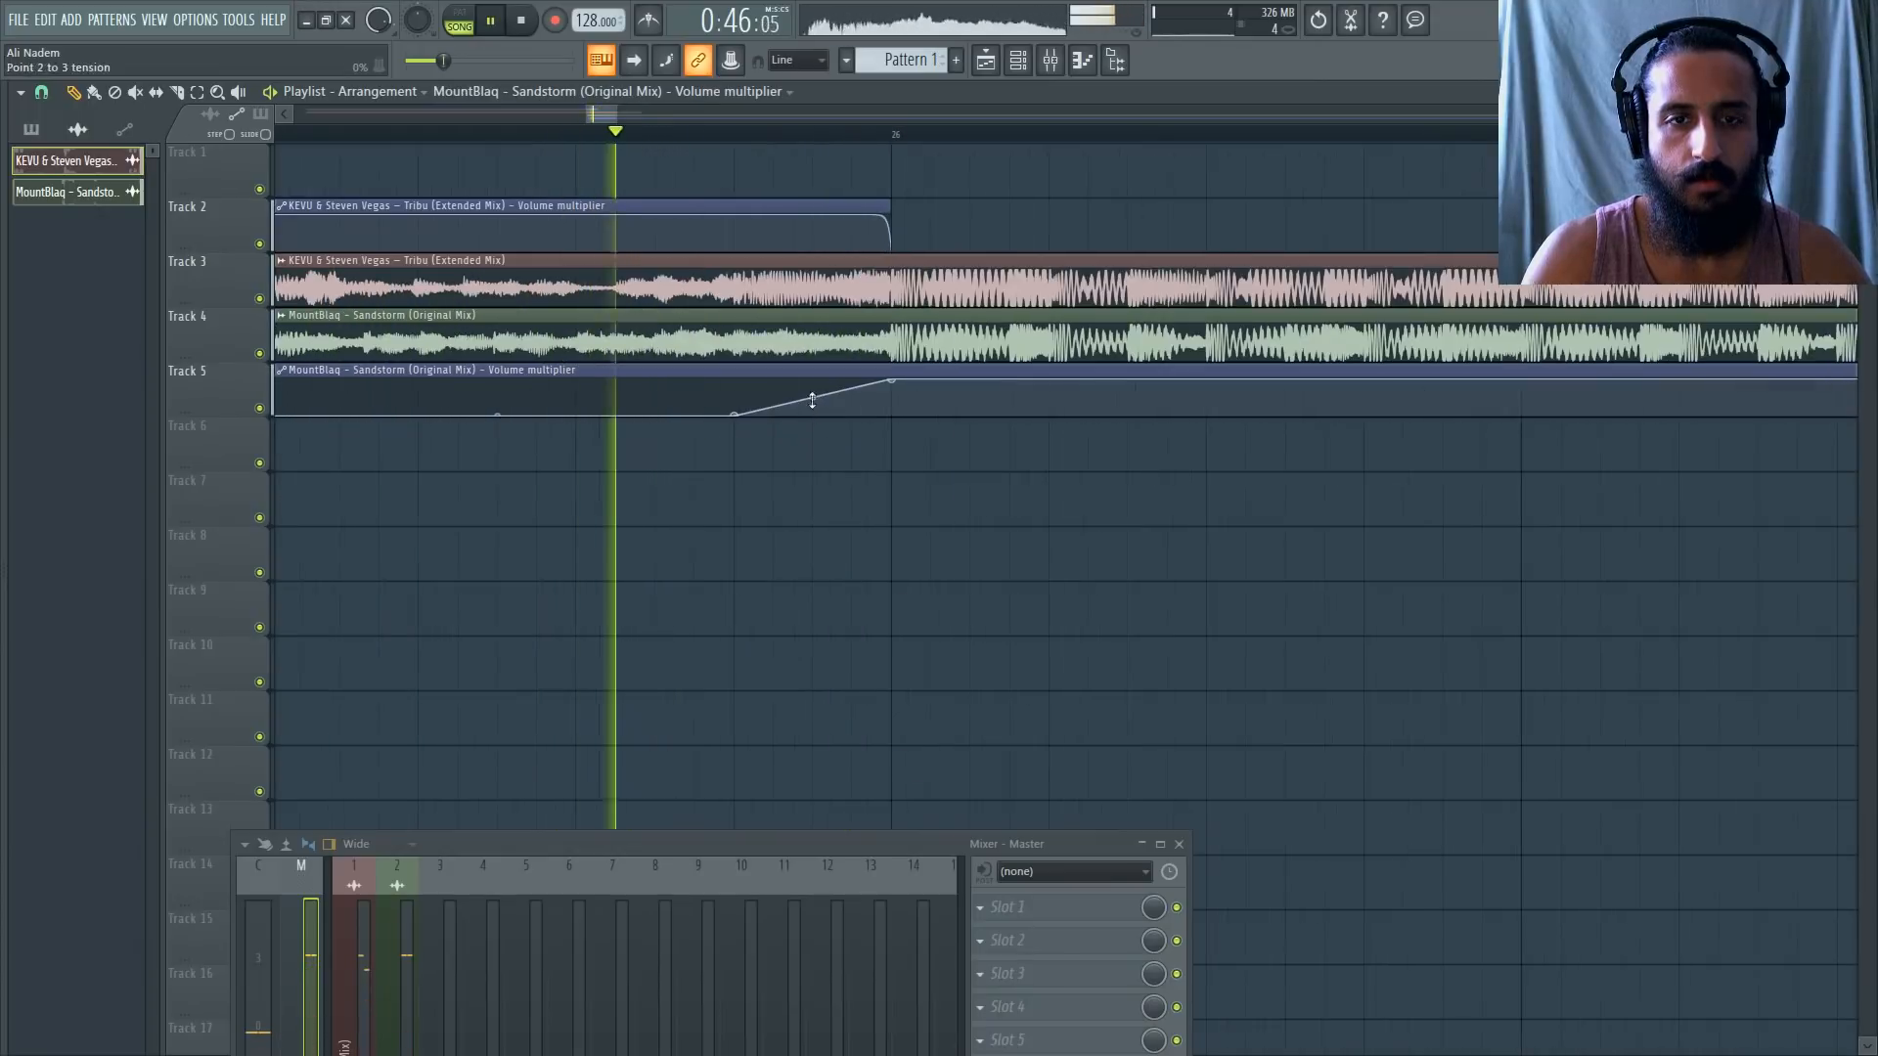
drag(813, 397, 813, 416)
Replay the transition into bar 26 several times to check the reshaped Sandstorm fade-in.
key(space)
key(space)
click(736, 133)
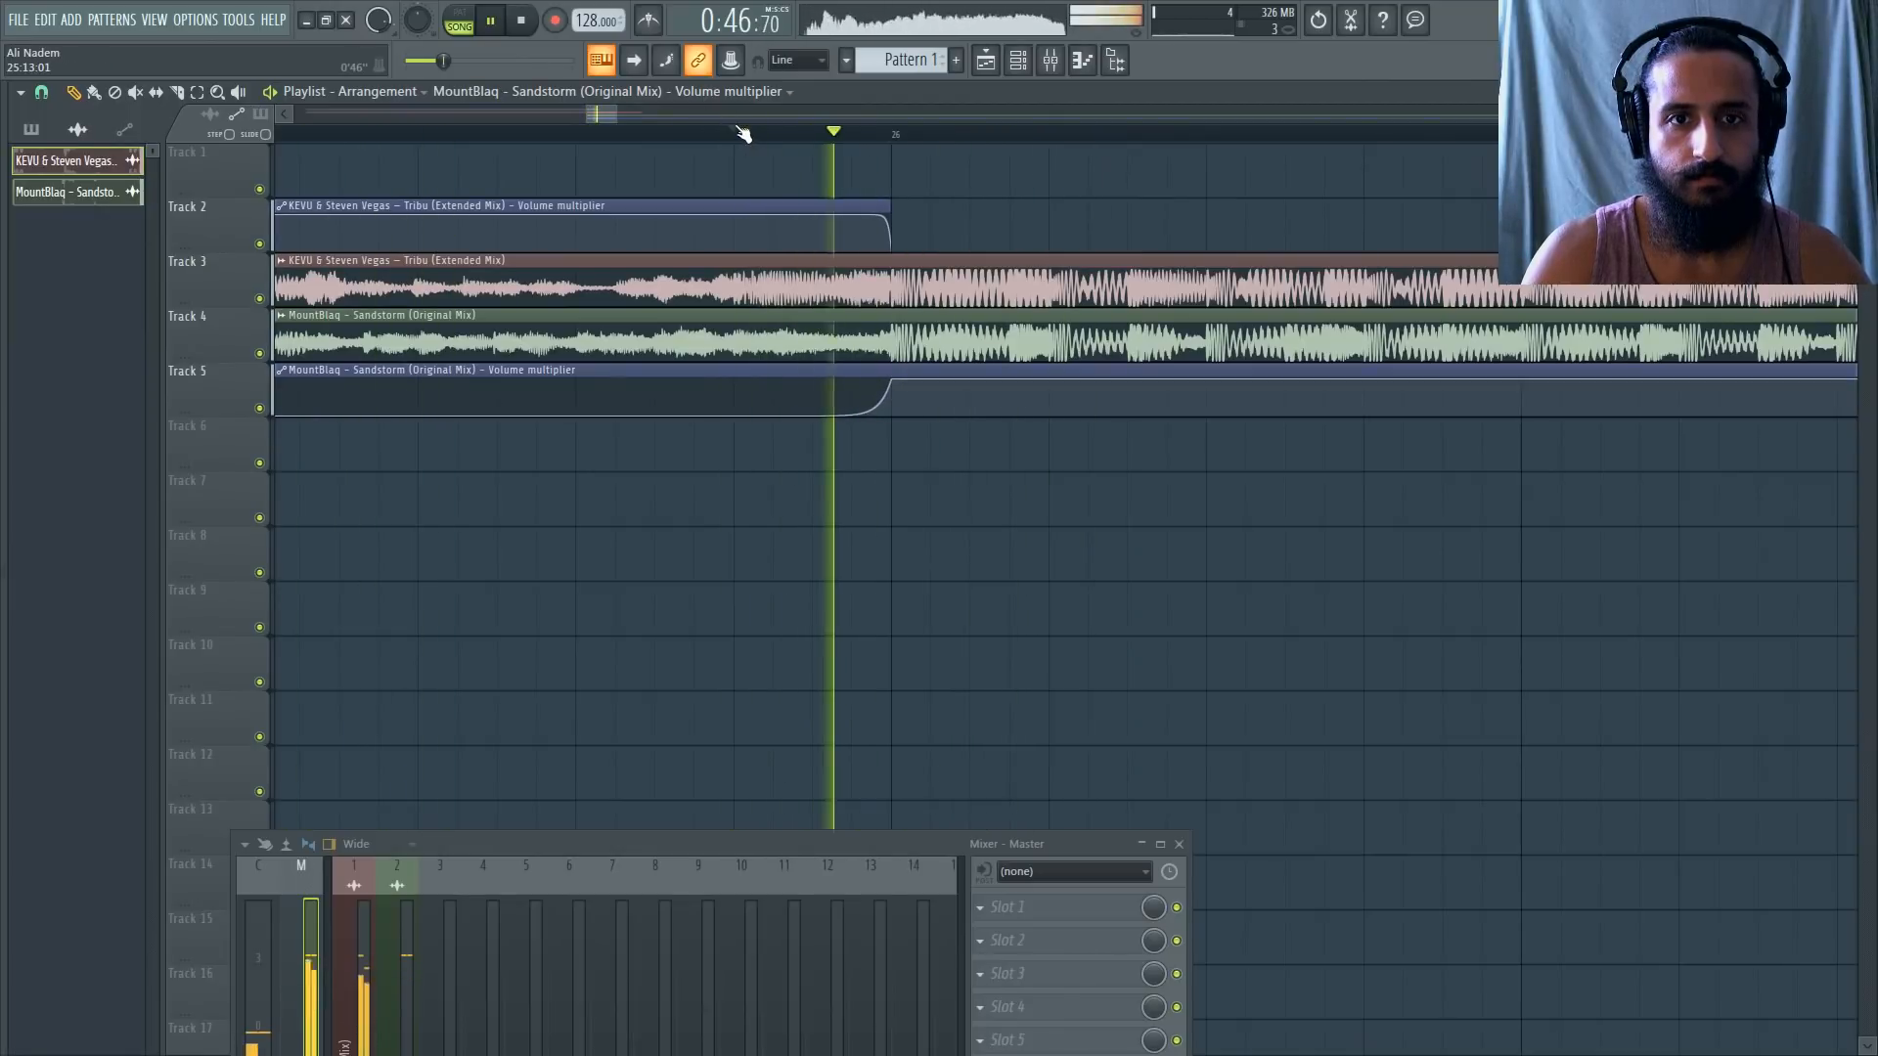
key(space)
key(space)
scroll(889, 225, up, 3)
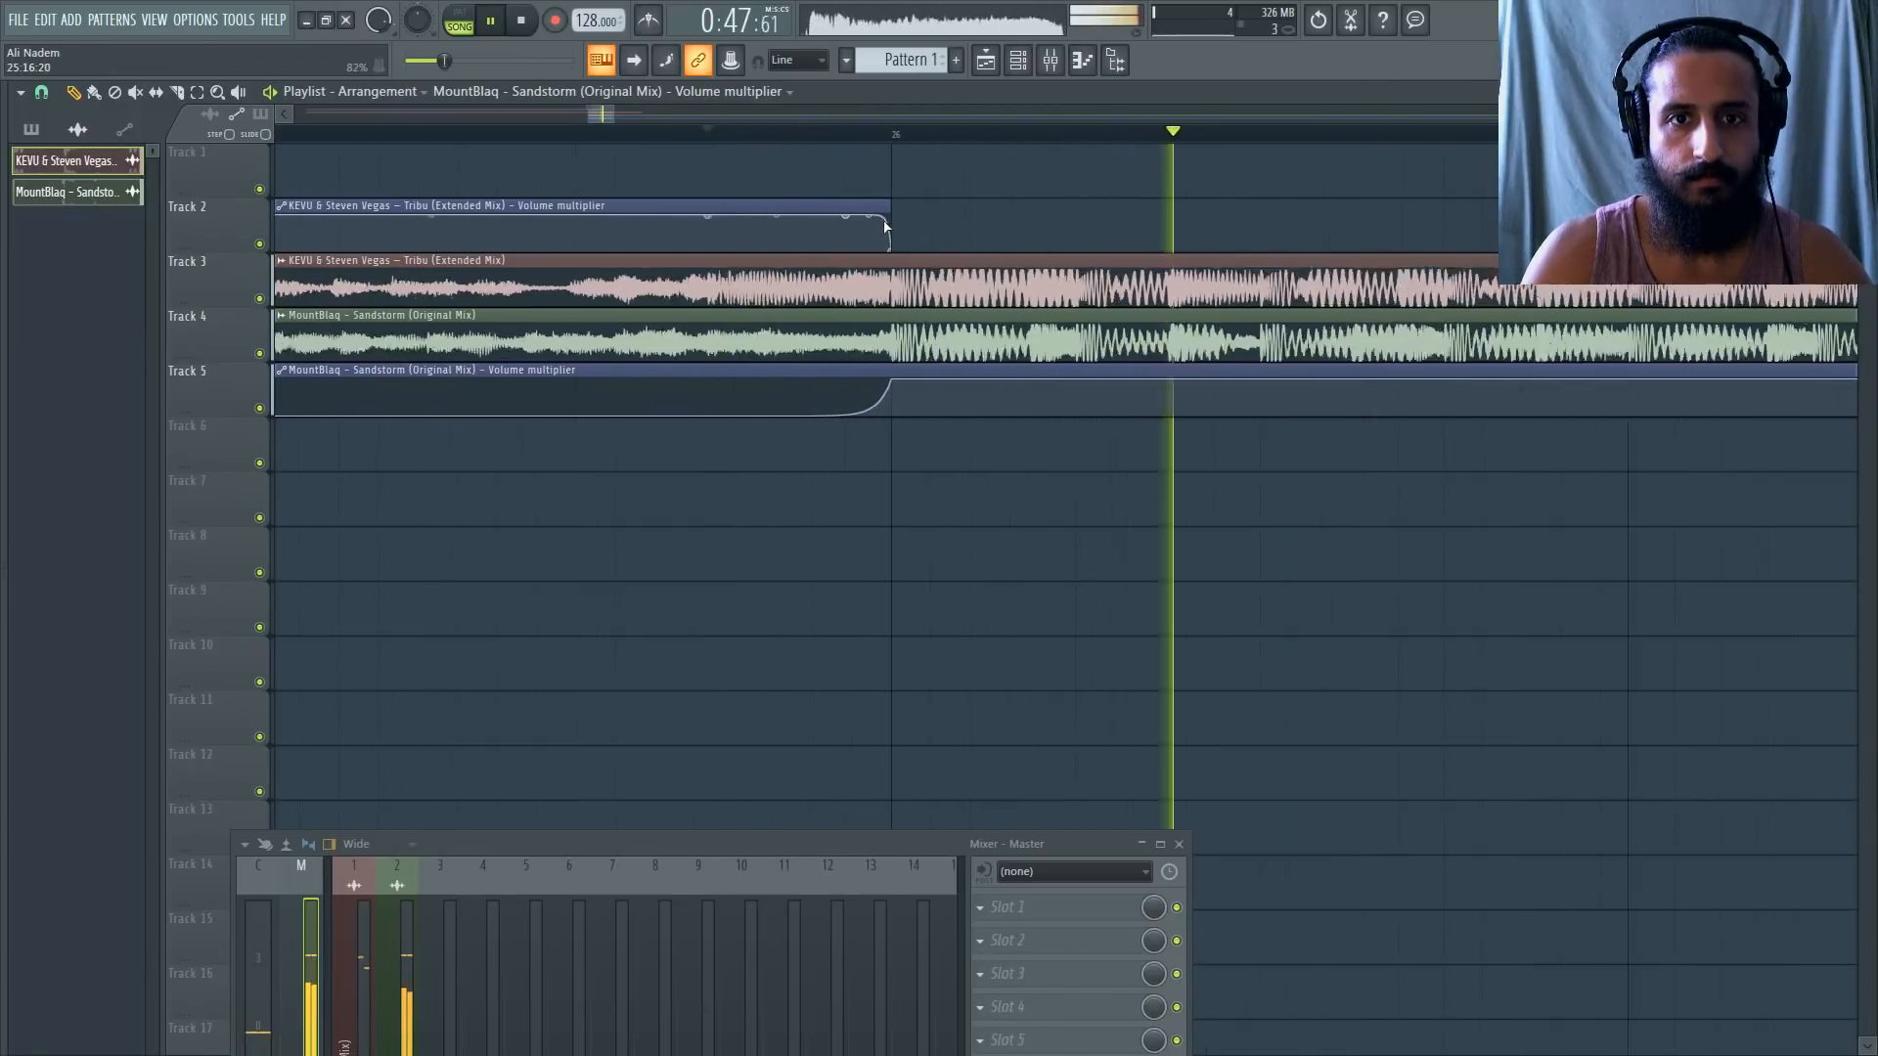
key(space)
key(space)
scroll(743, 156, down, 3)
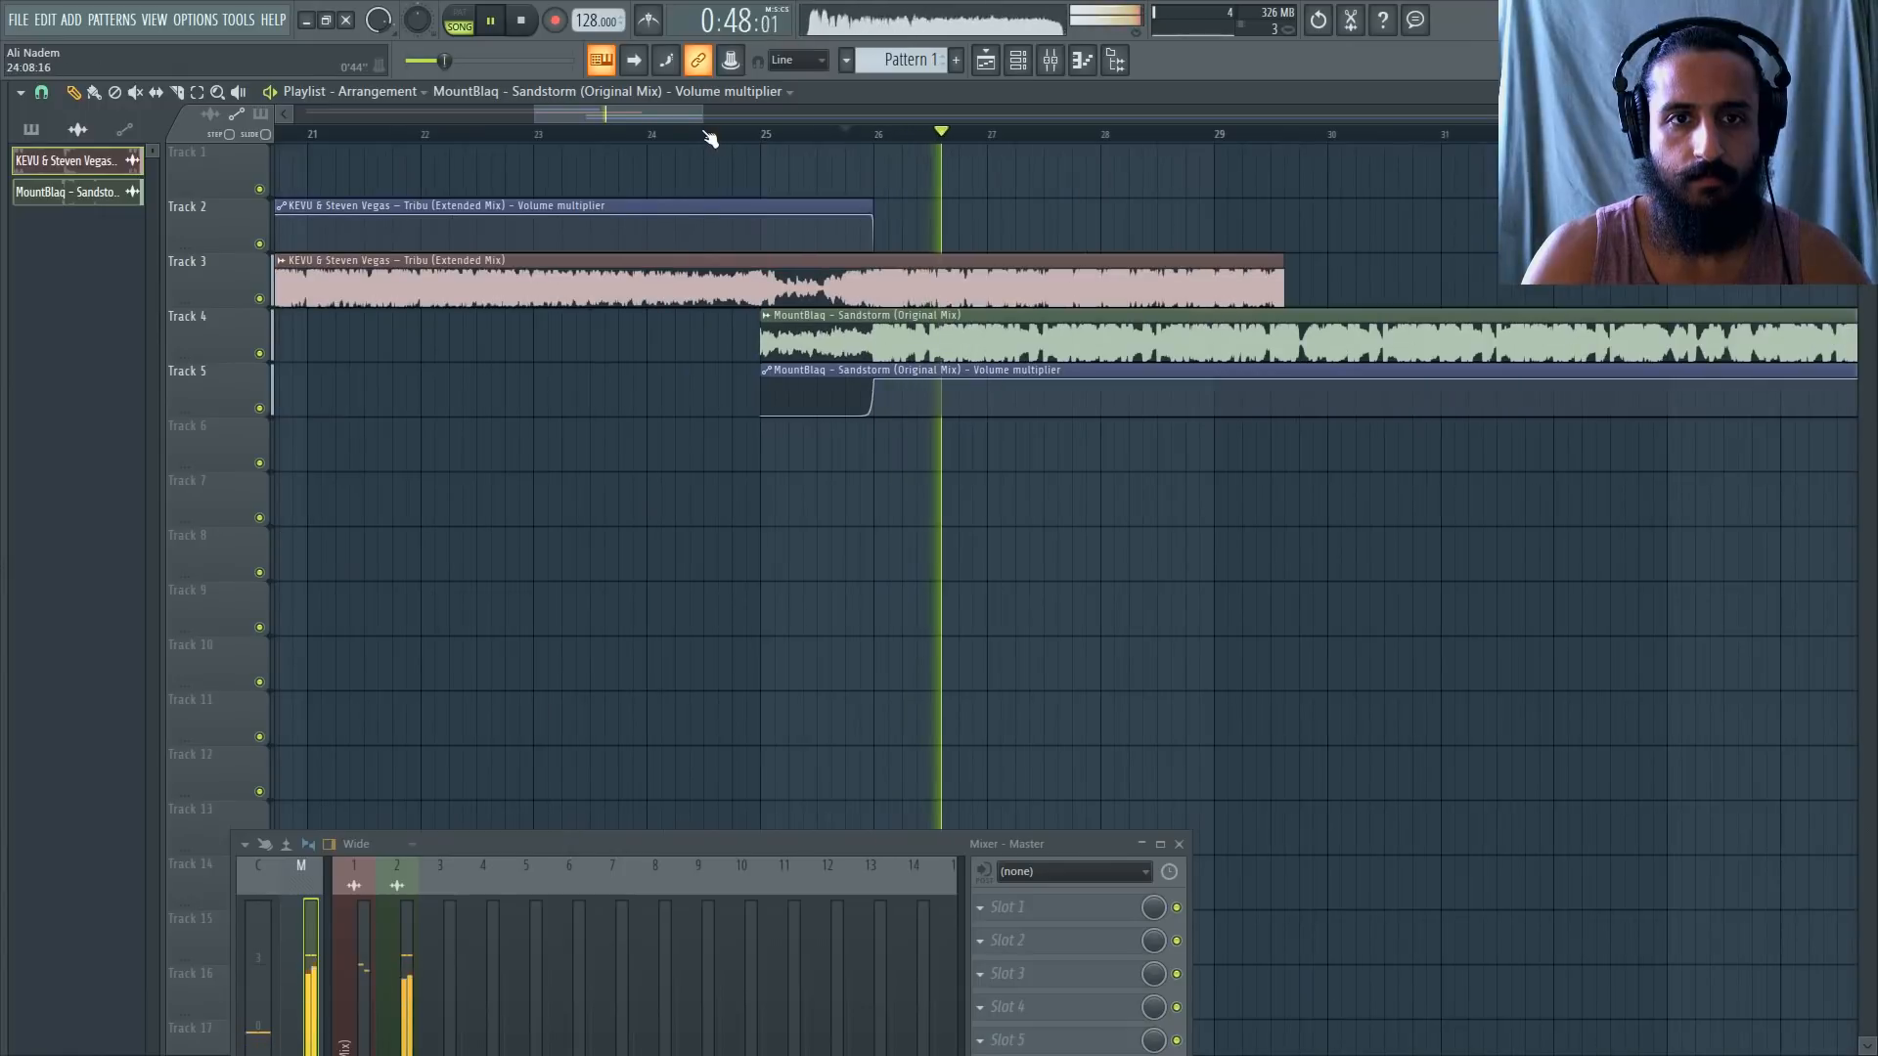
Extend the end of the Tribu audio clip on Track 3 to about bar 53.
drag(925, 853, 1054, 538)
scroll(878, 393, down, 4)
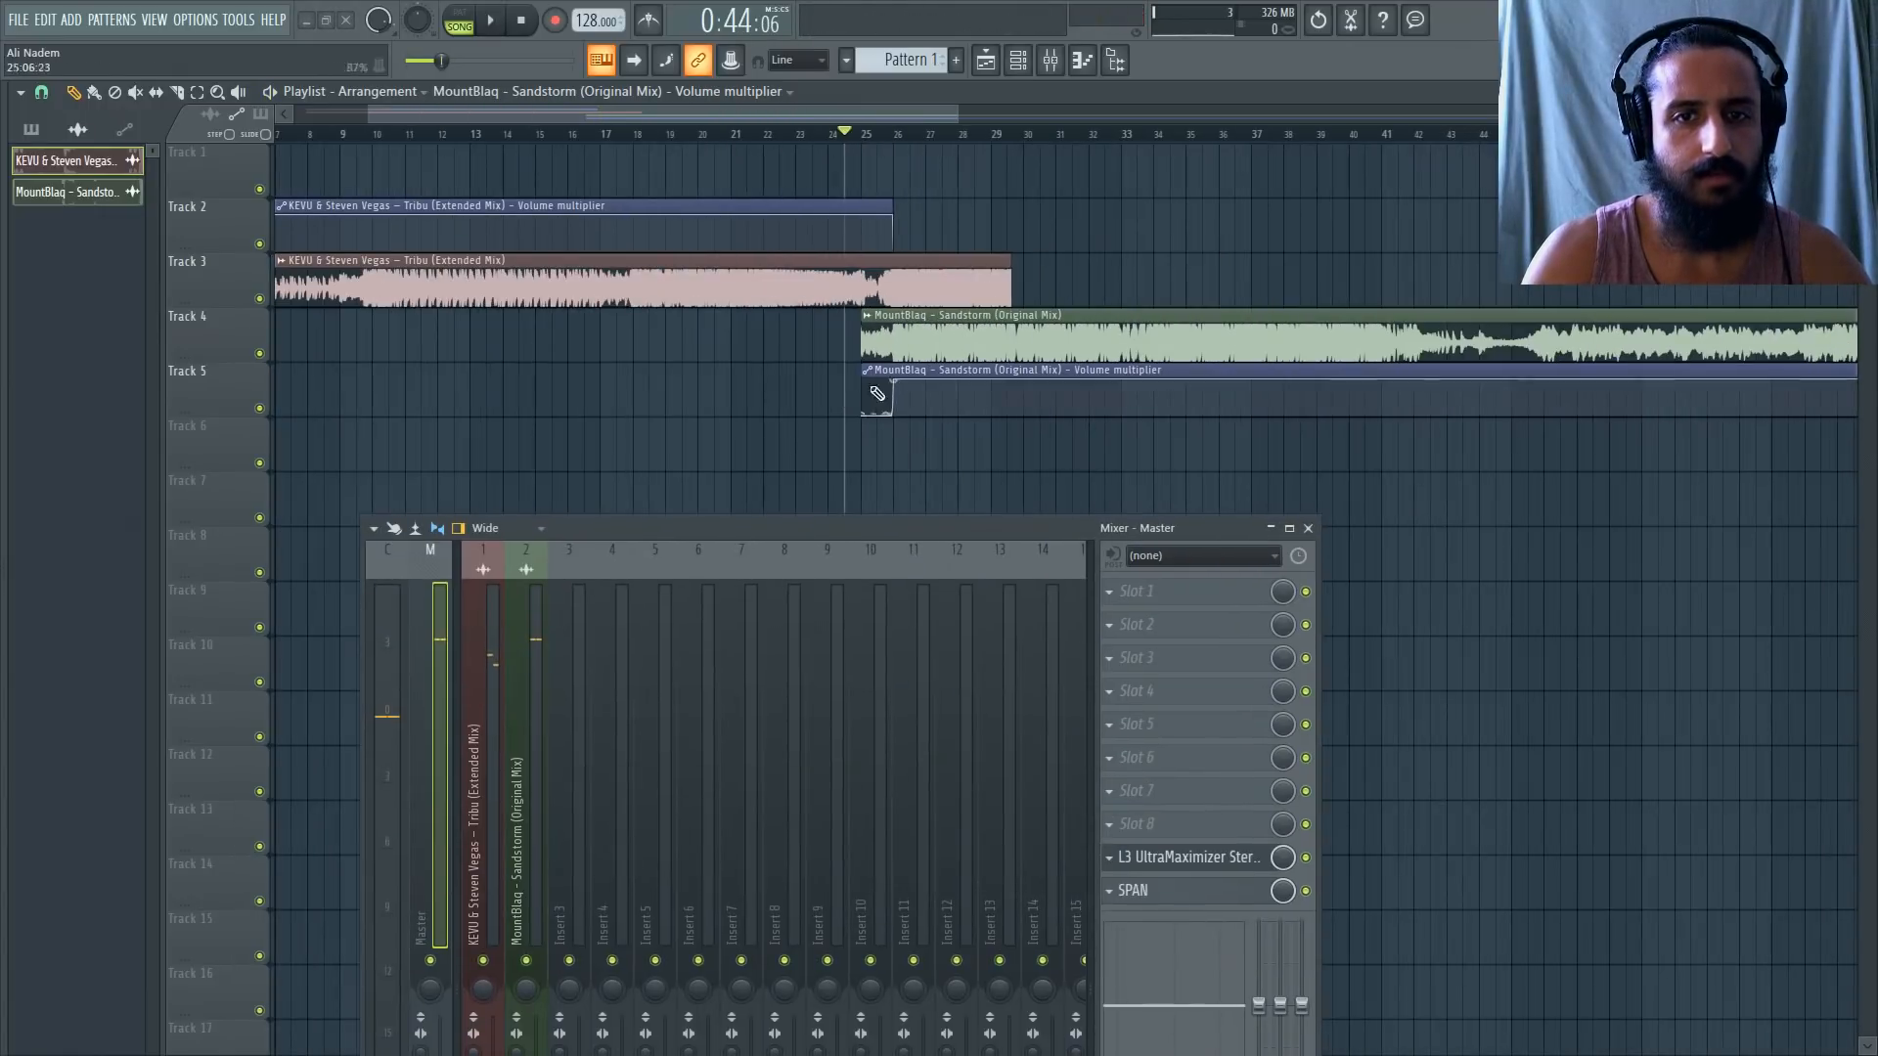
drag(1007, 274, 1801, 290)
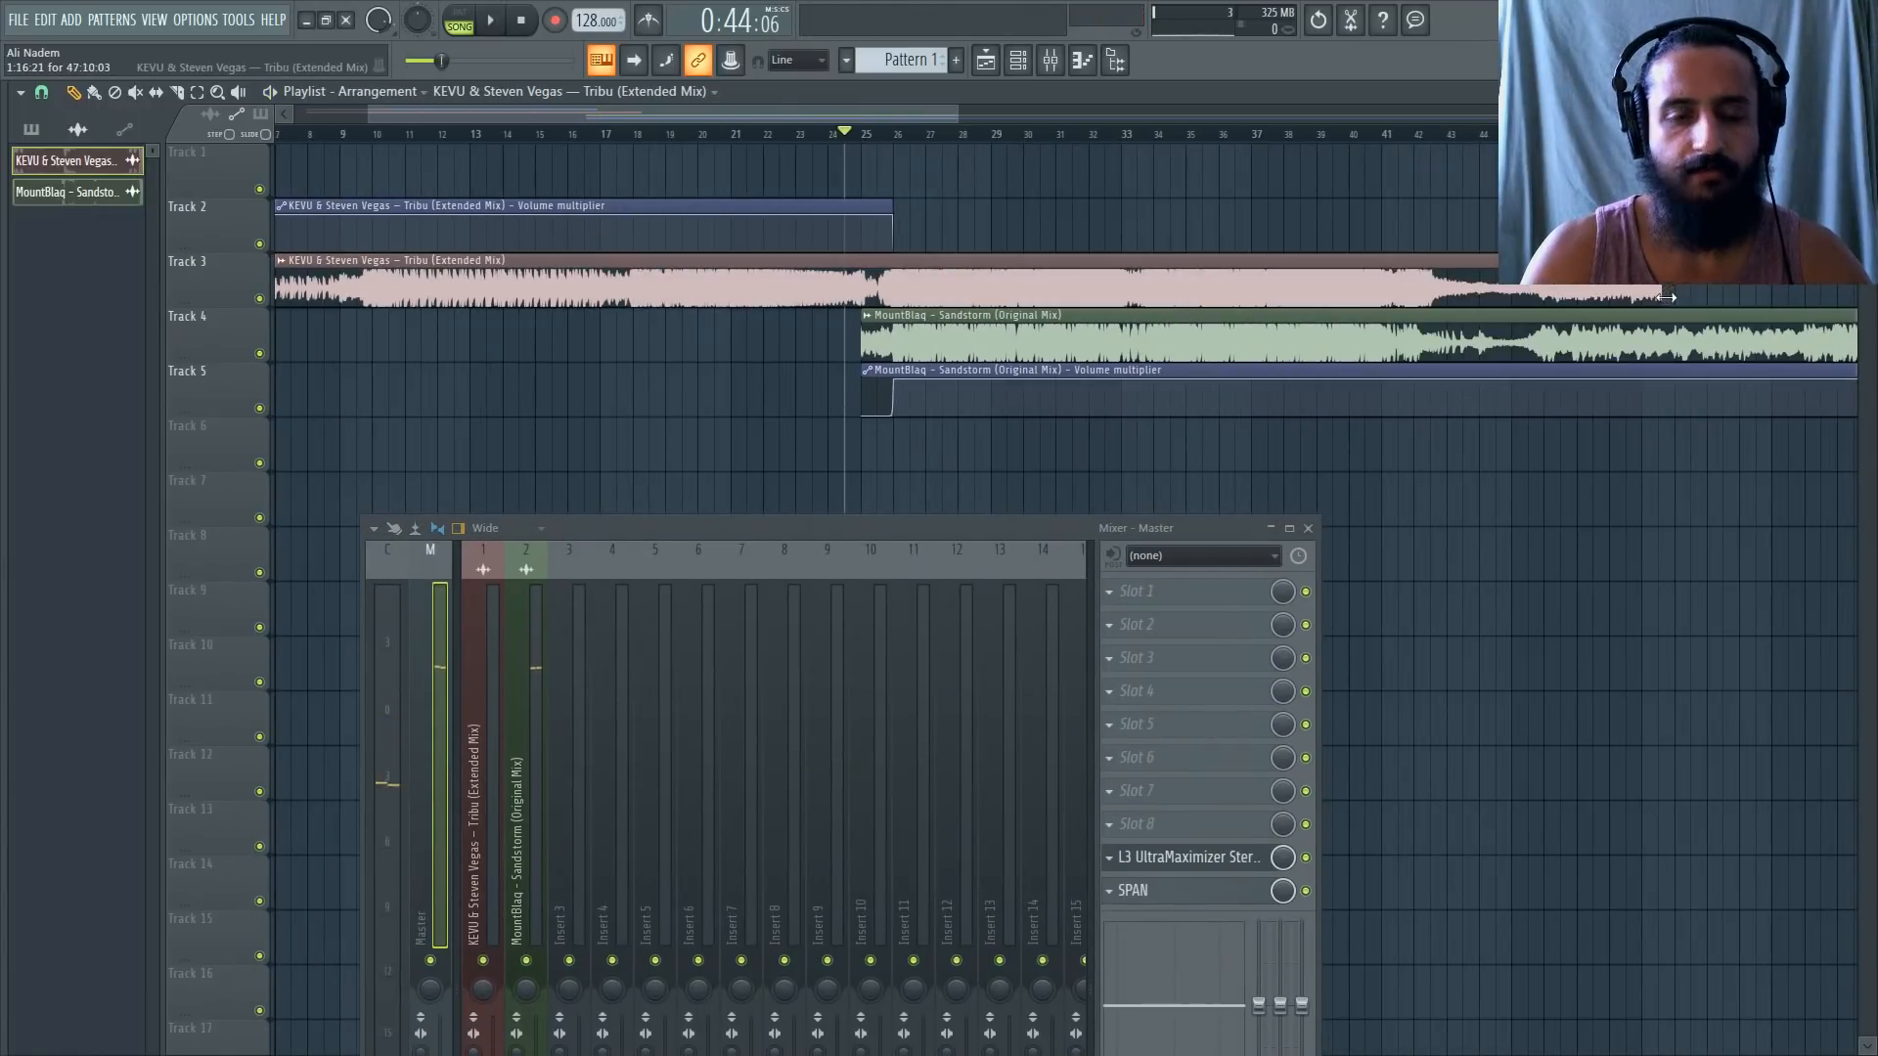
drag(1665, 297, 1854, 293)
Extend Tribu's volume automation clip on Track 2 past the end of its audio clip.
scroll(847, 212, up, 1)
drag(824, 206, 1810, 207)
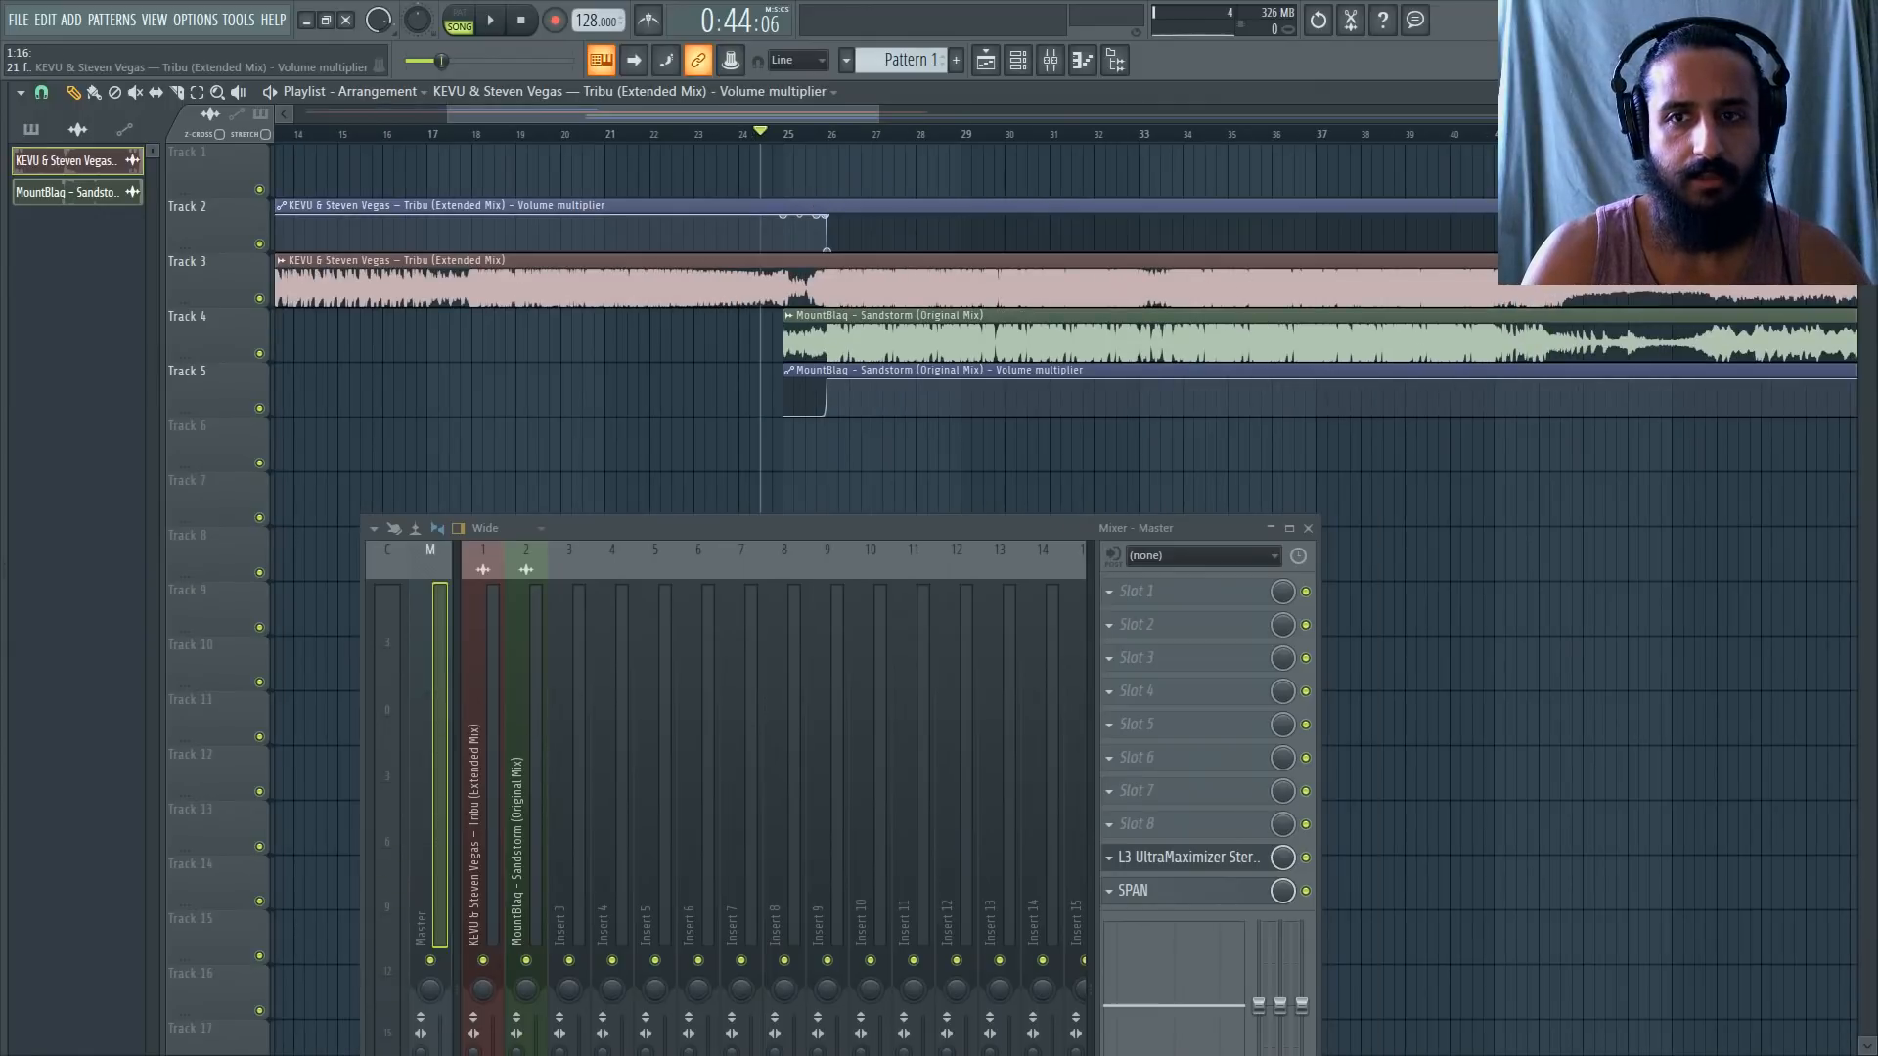
scroll(1059, 252, down, 2)
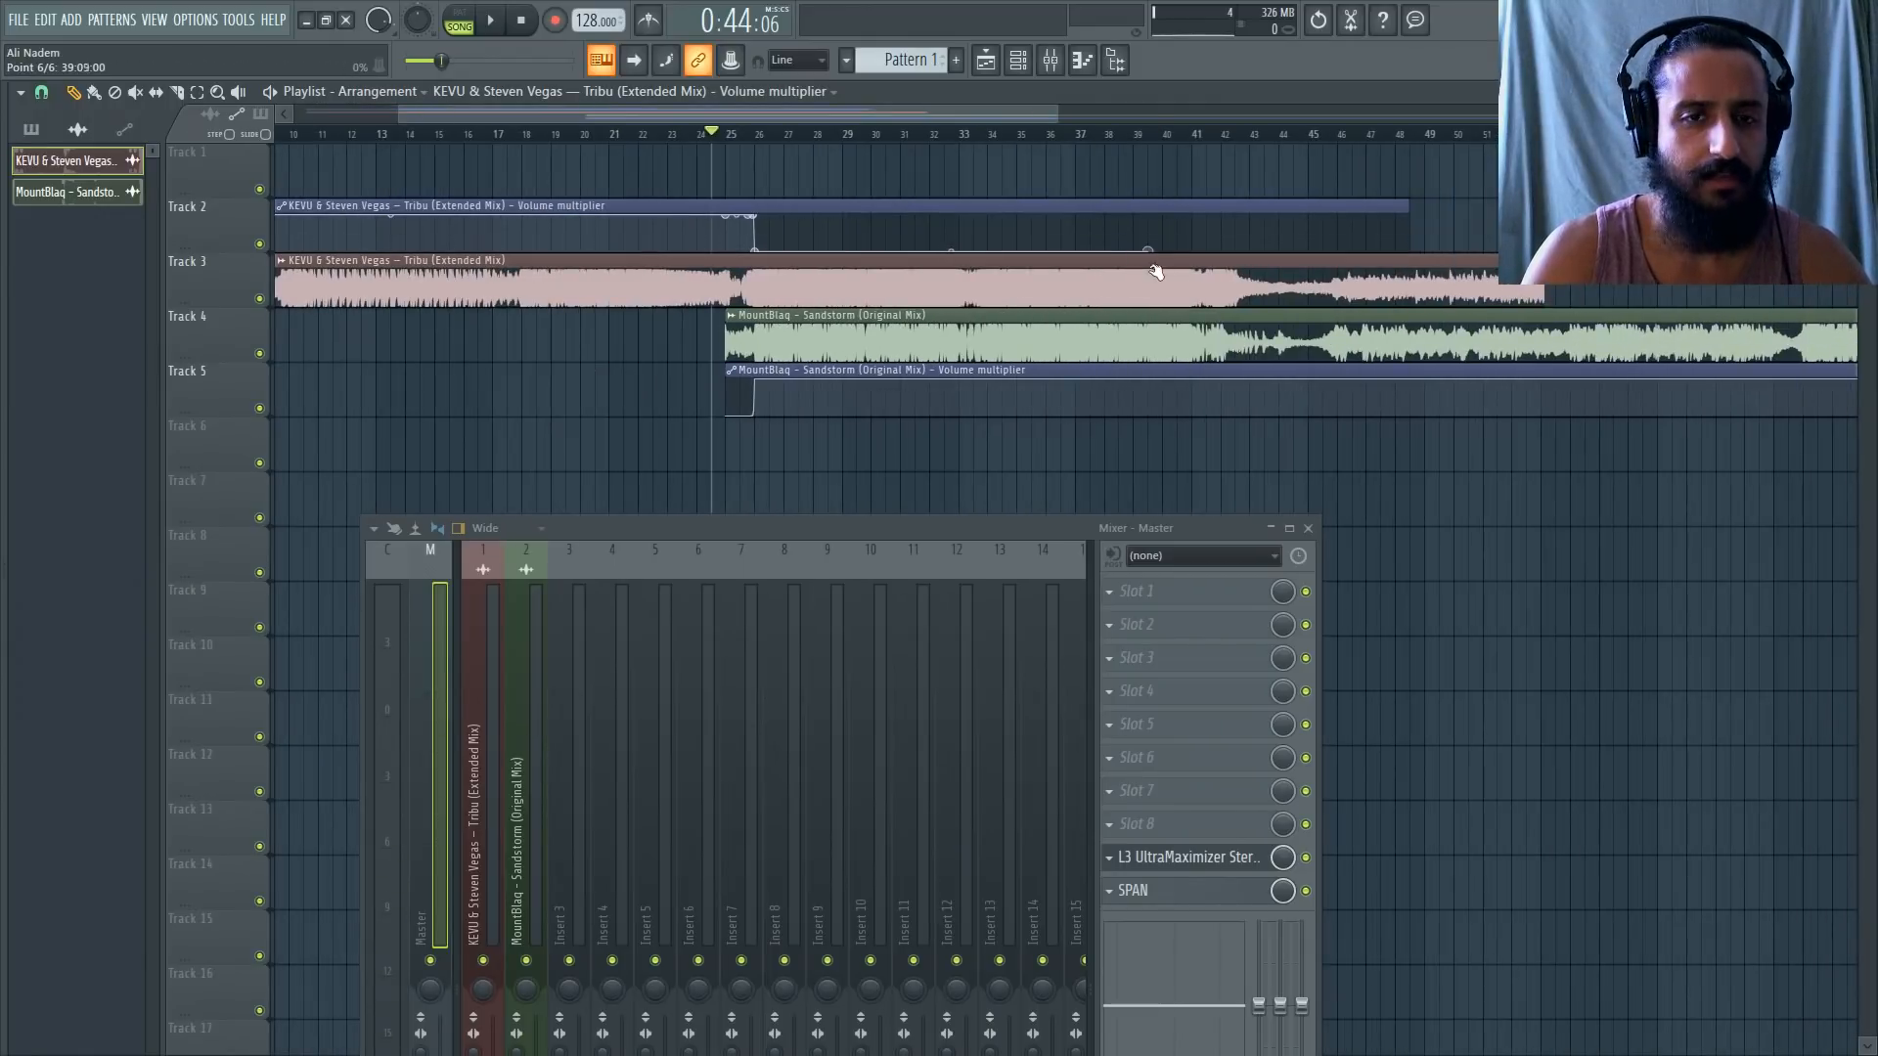
scroll(1267, 268, down, 2)
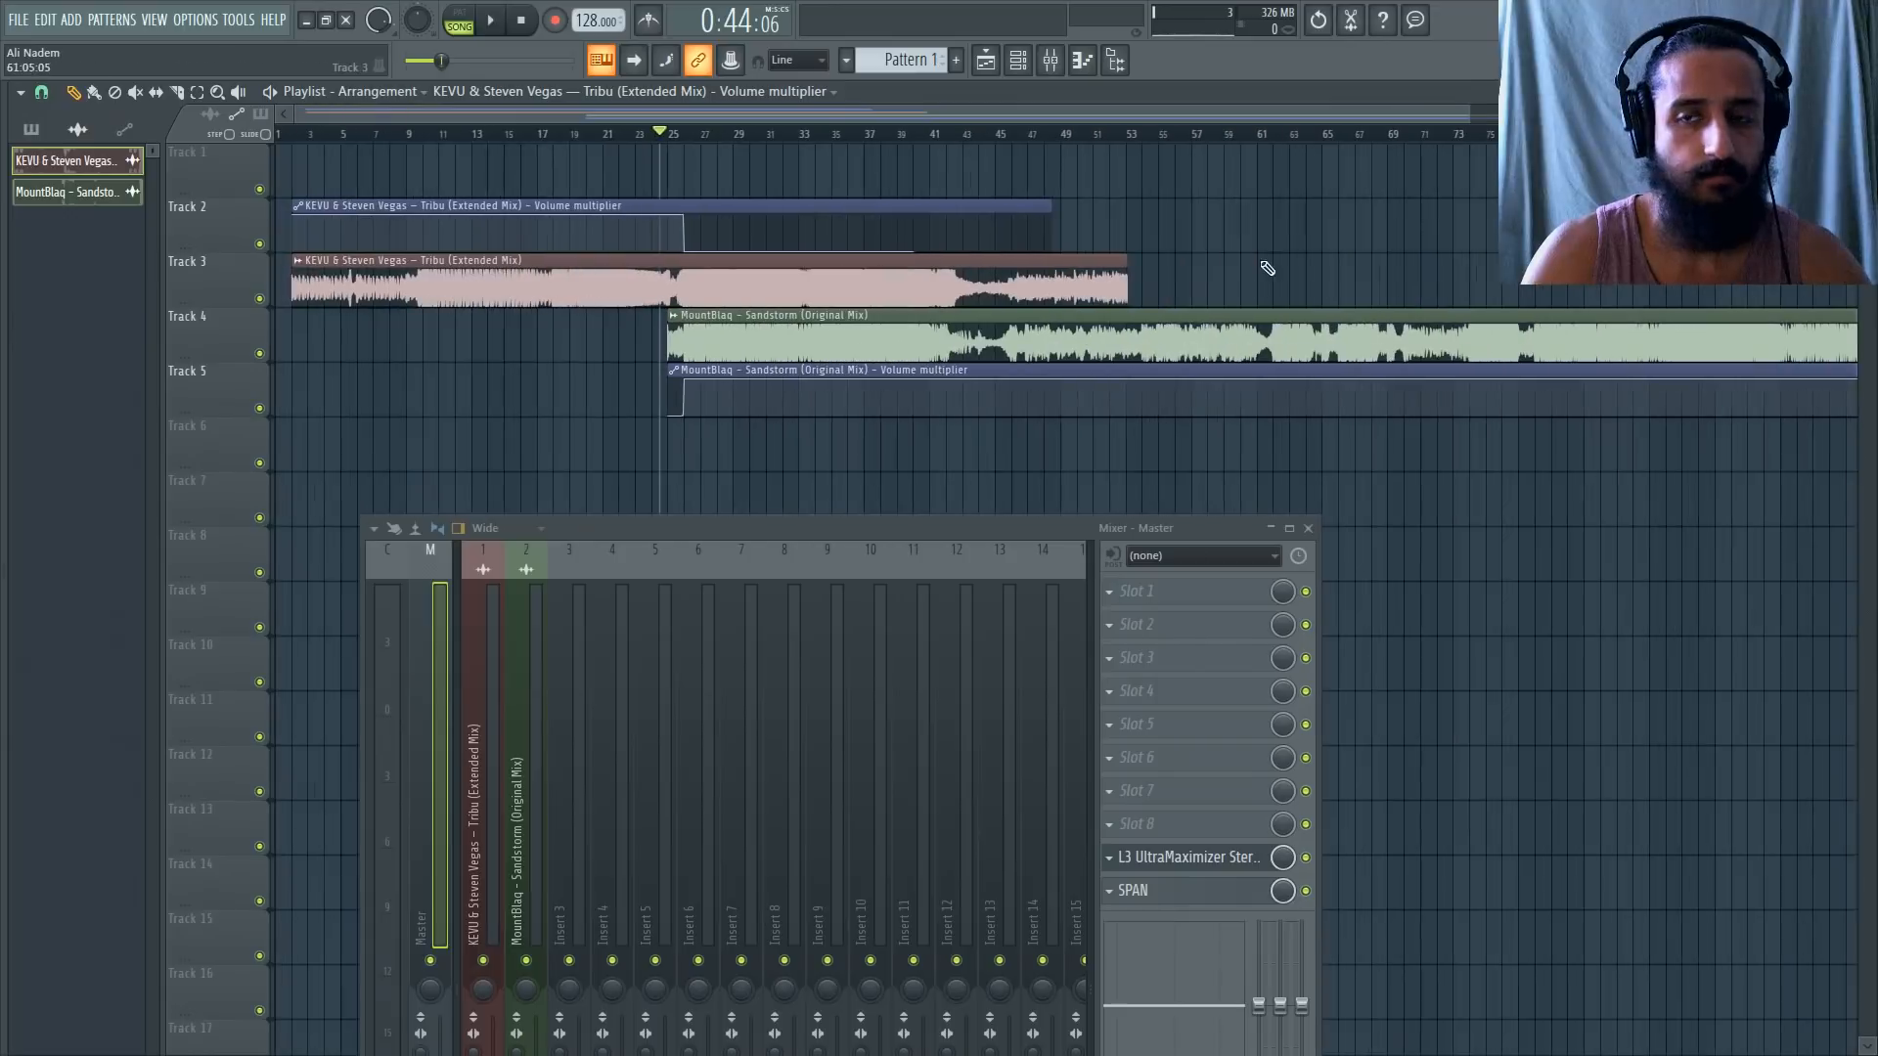
drag(1064, 226, 1526, 220)
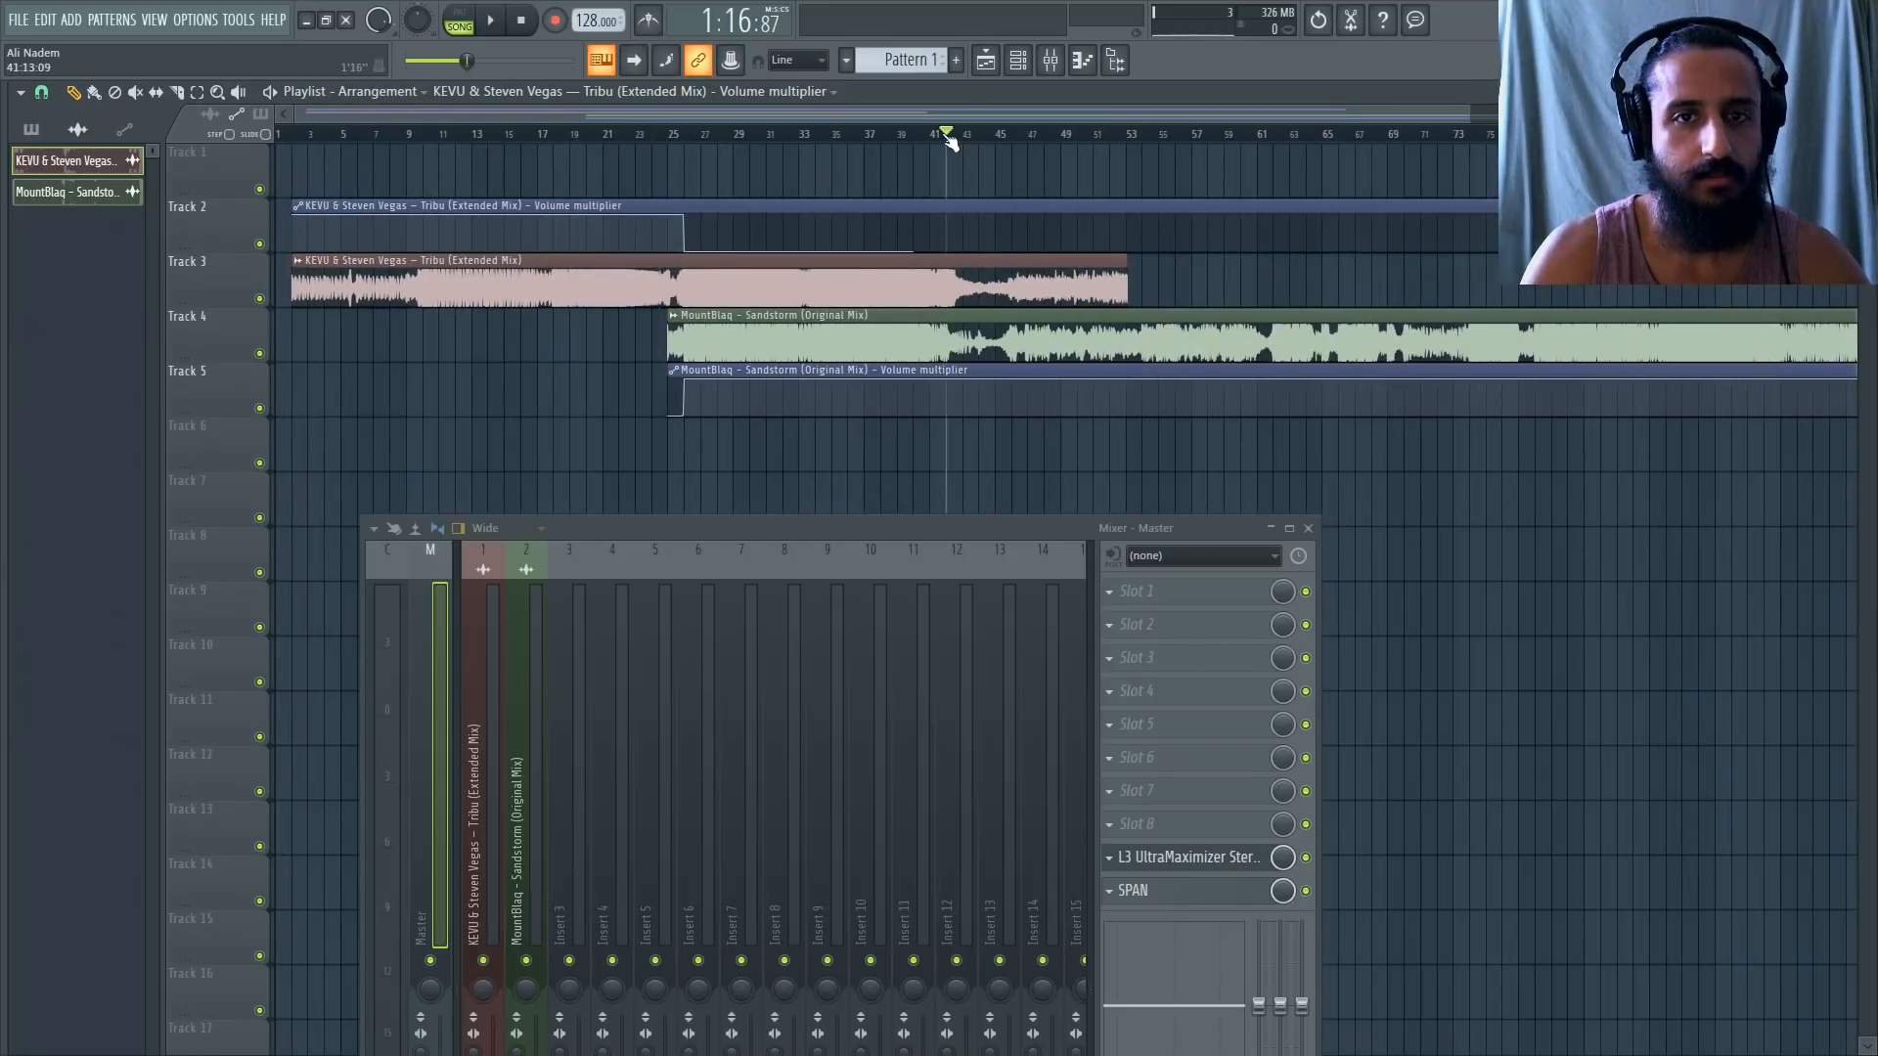
Mute the Sandstorm track and both volume automation tracks, and play Tribu alone from around bar 41.
click(260, 353)
click(259, 408)
scroll(968, 177, up, 2)
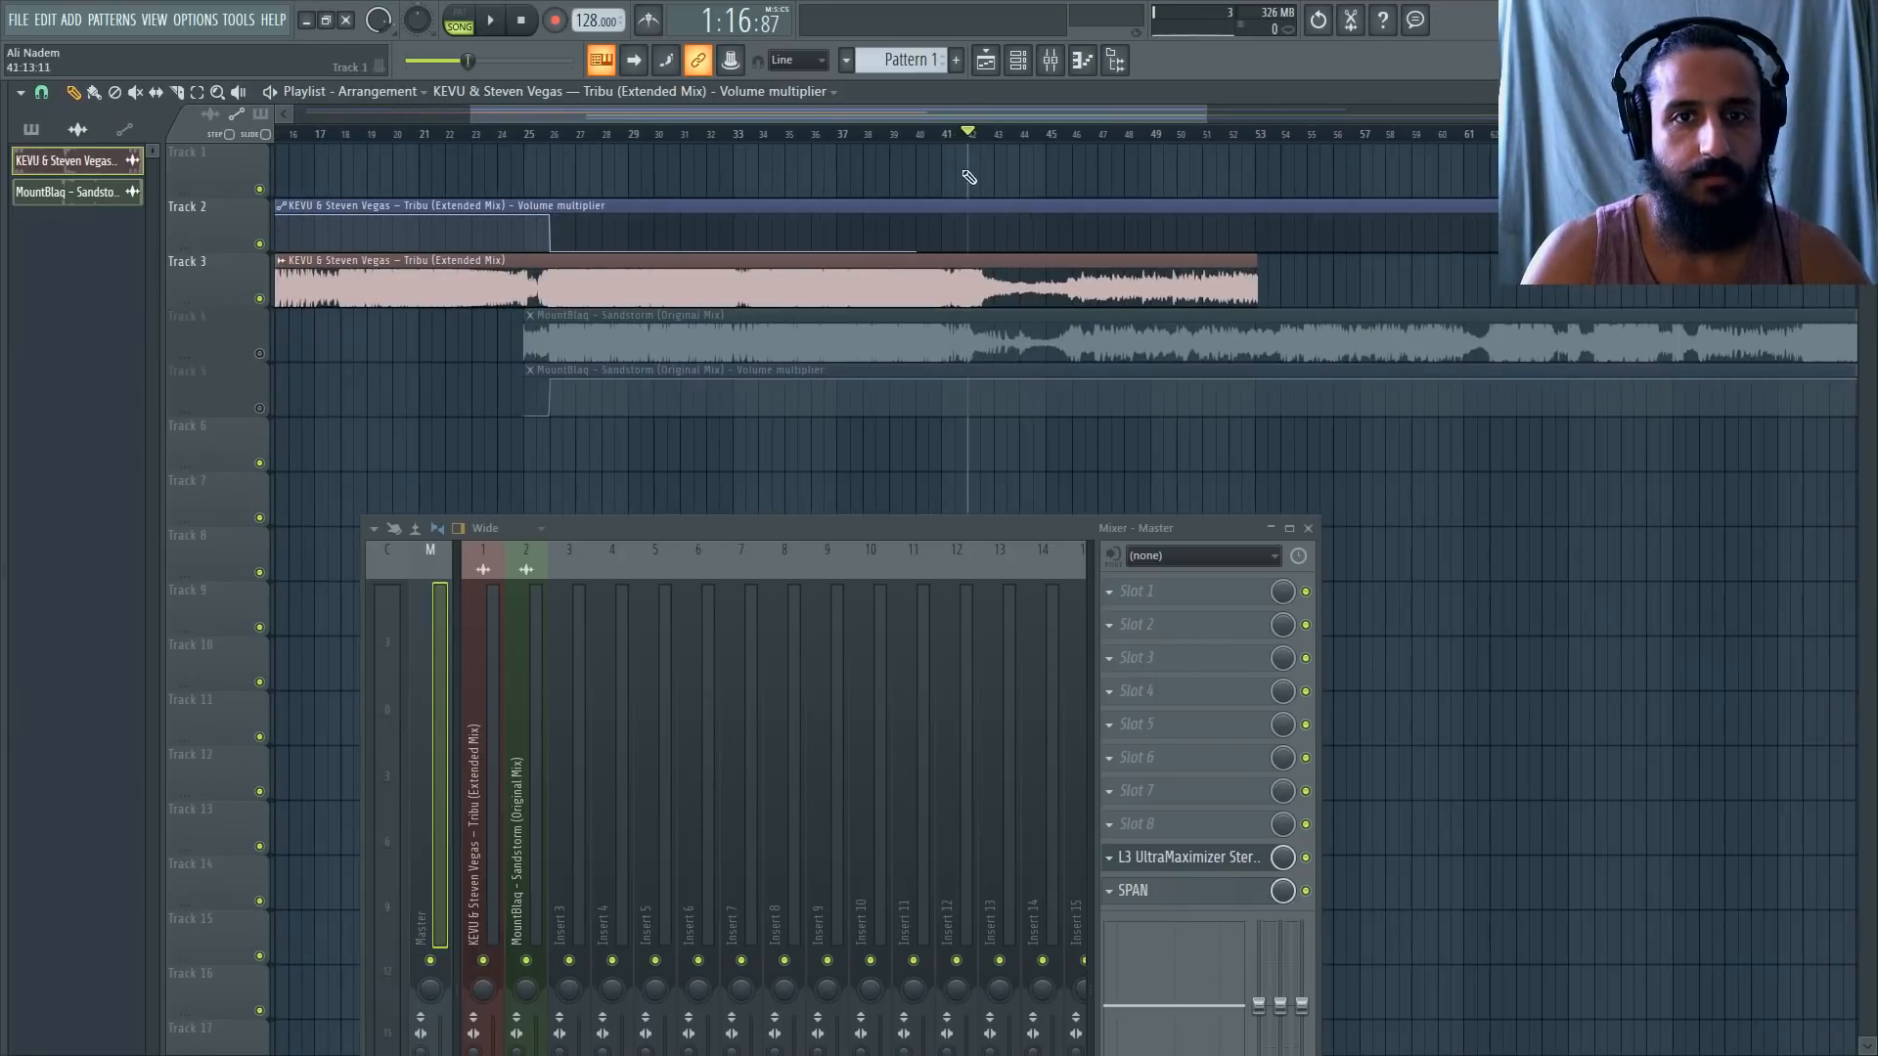
click(260, 243)
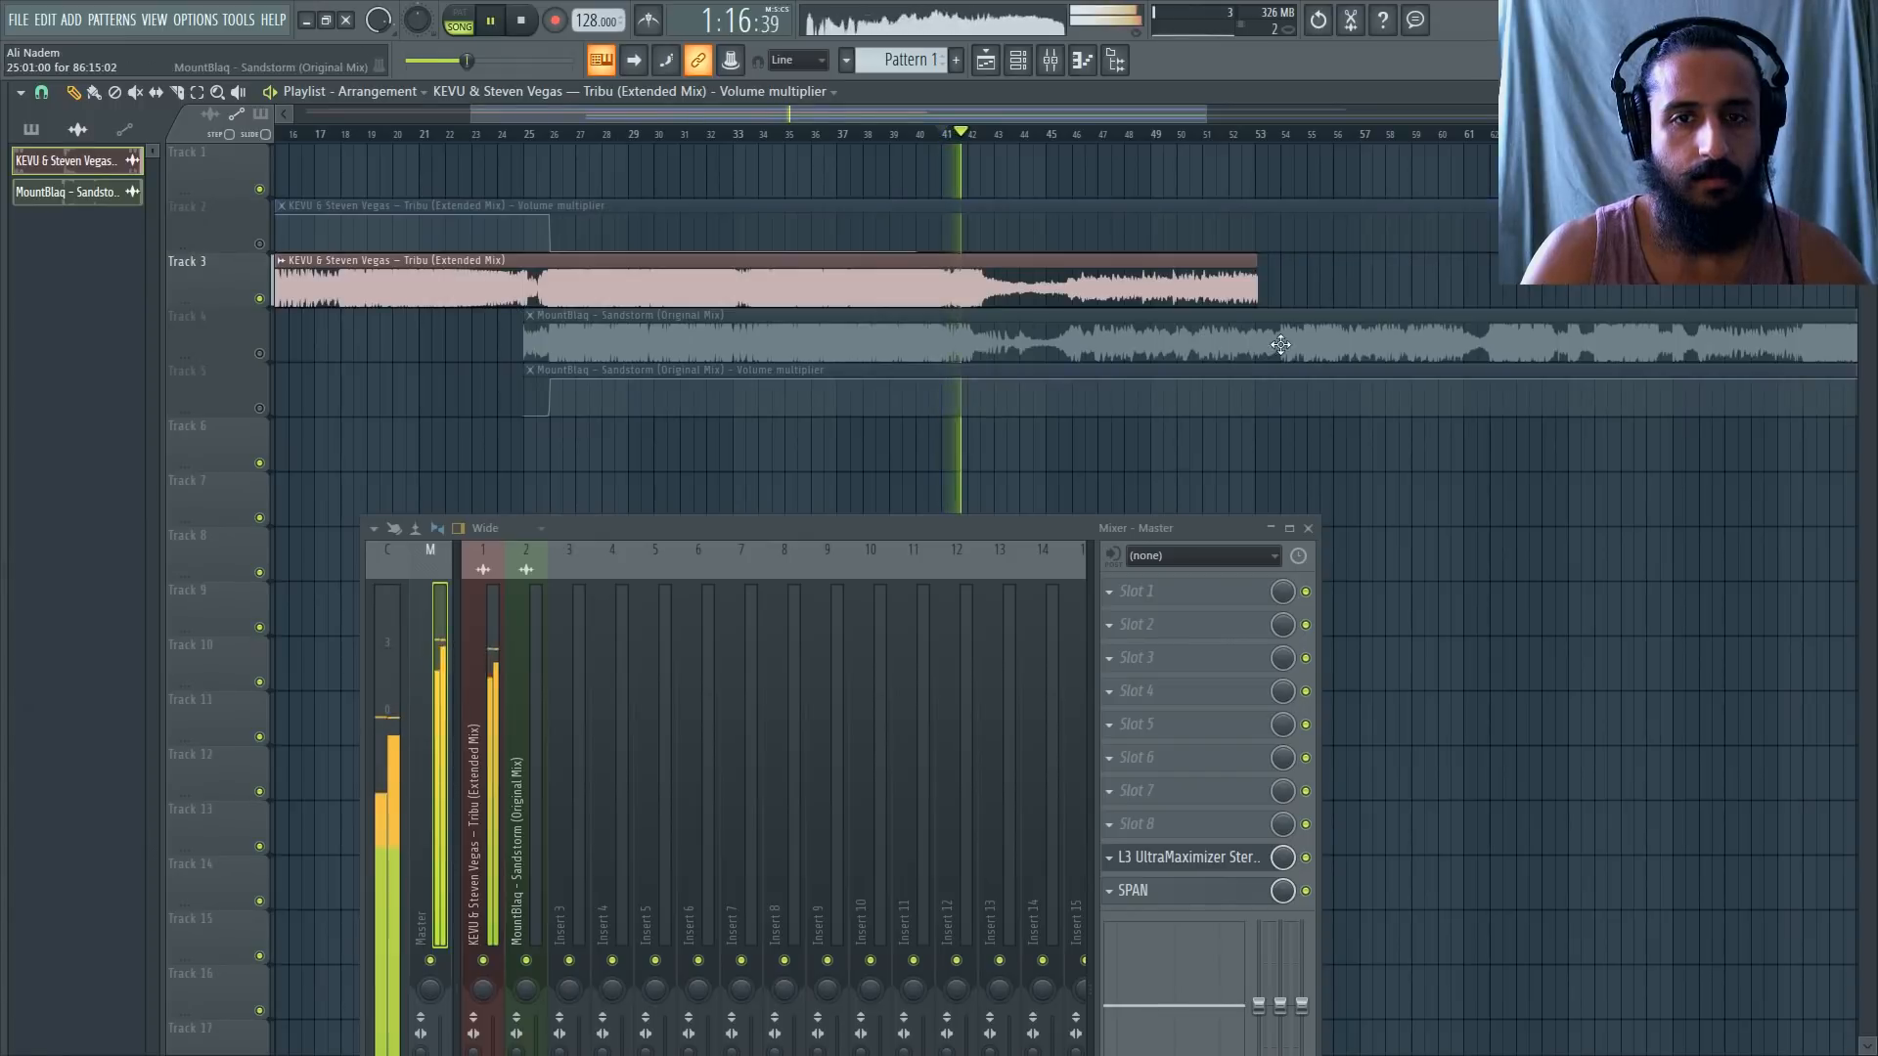
scroll(940, 198, up, 1)
drag(945, 148, 911, 145)
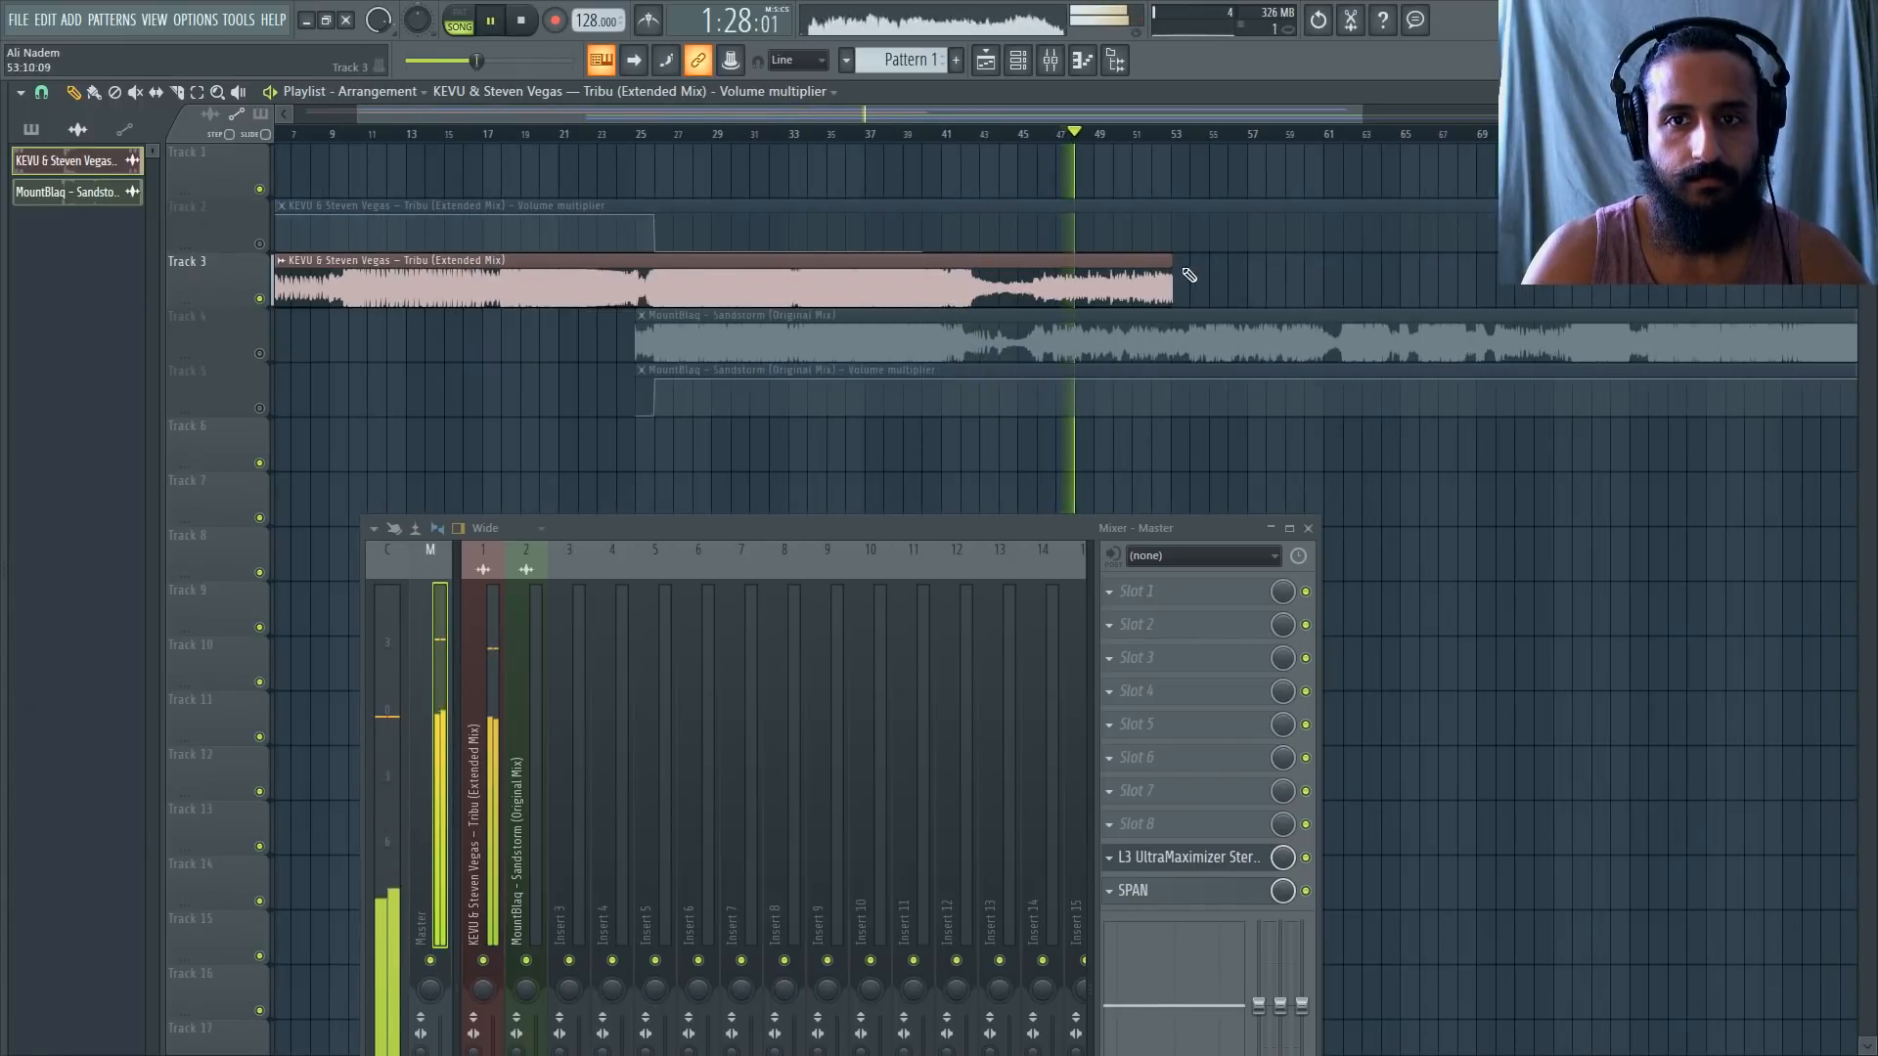
Extend the Tribu audio clip to about bar 81 and play its later drop around bar 73.
drag(1172, 284, 1708, 283)
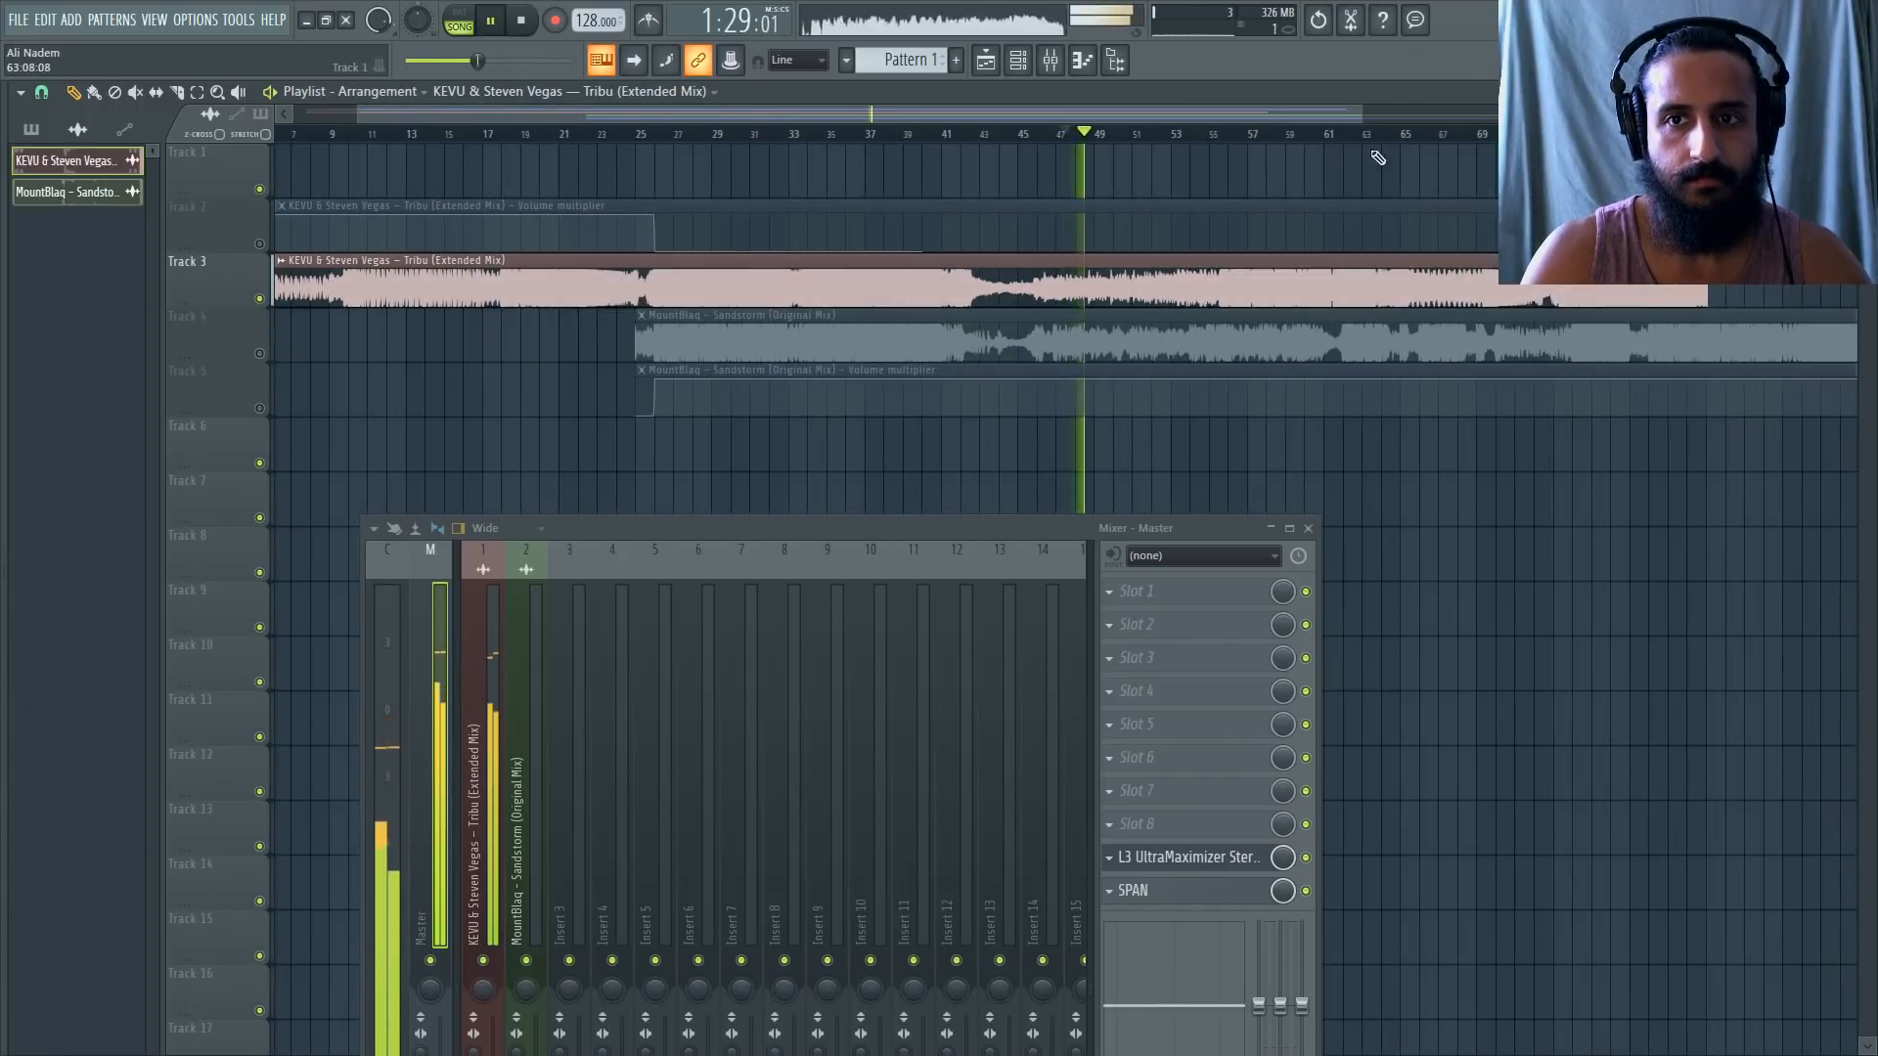
drag(1377, 135, 1555, 135)
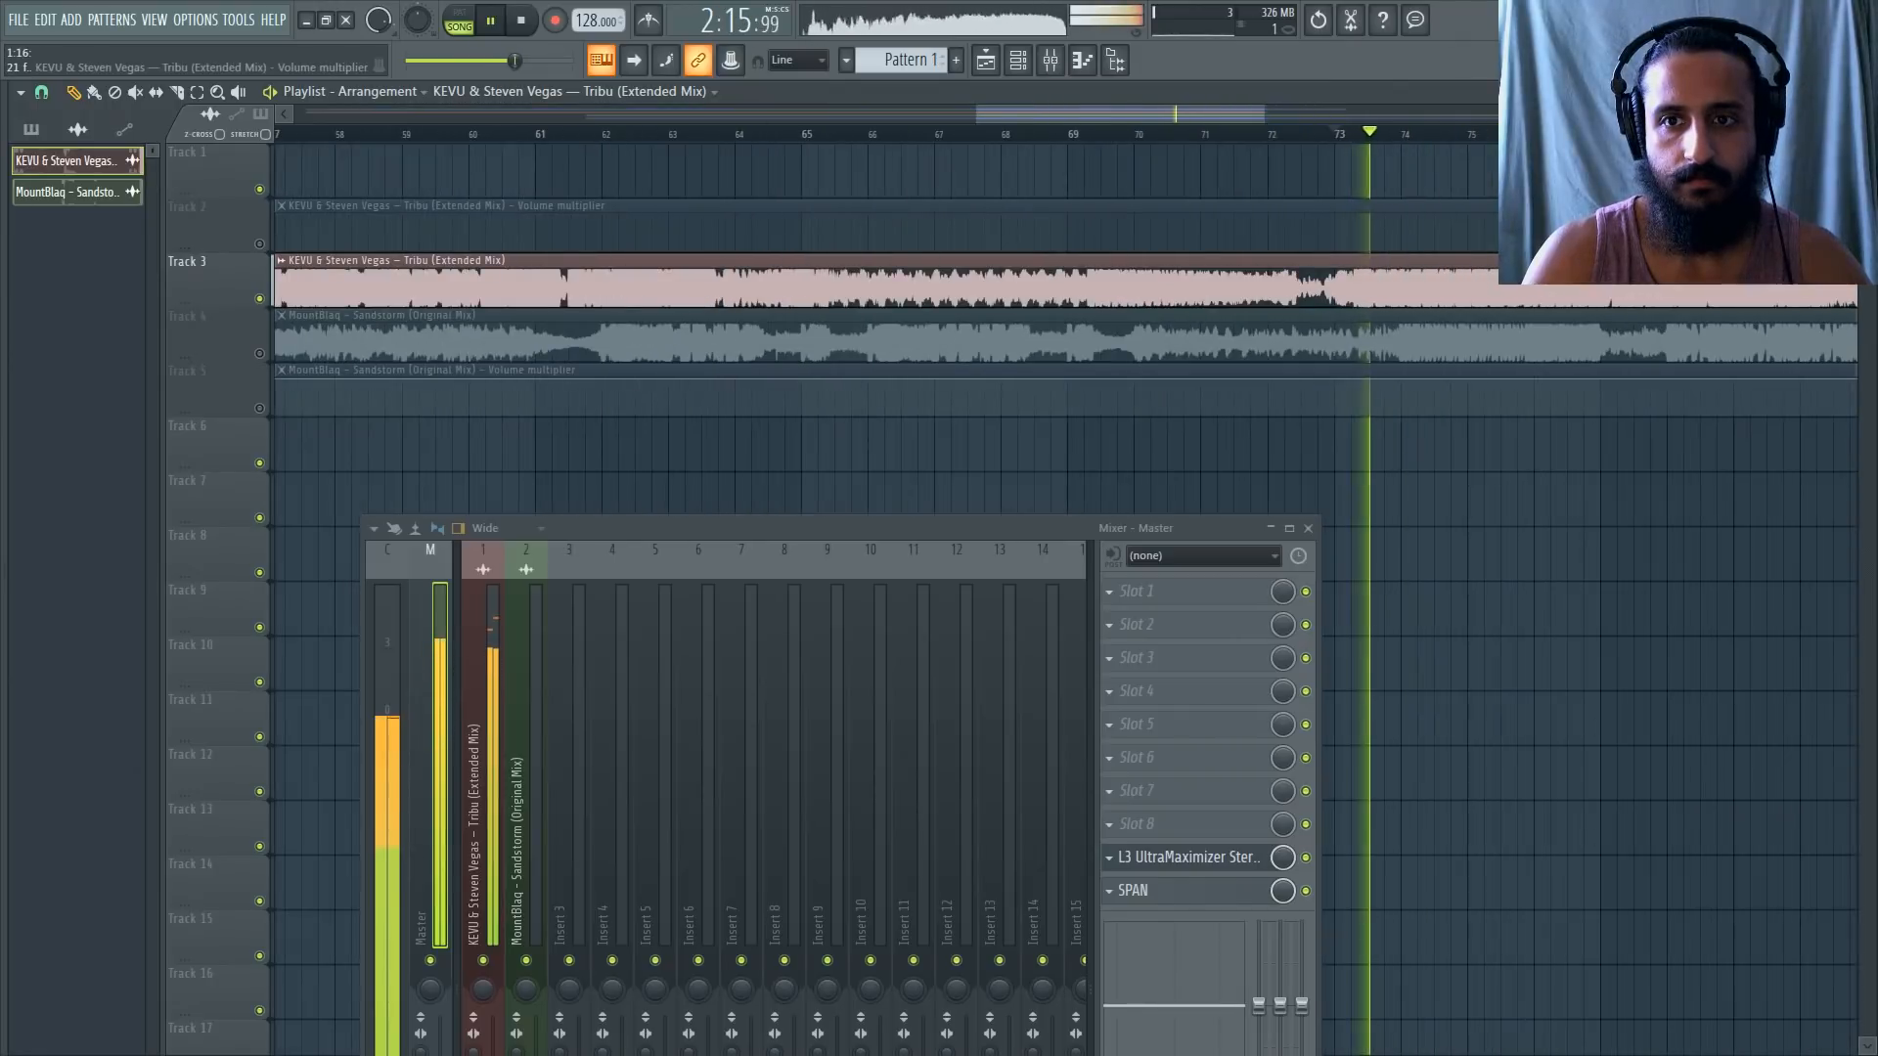
click(1389, 142)
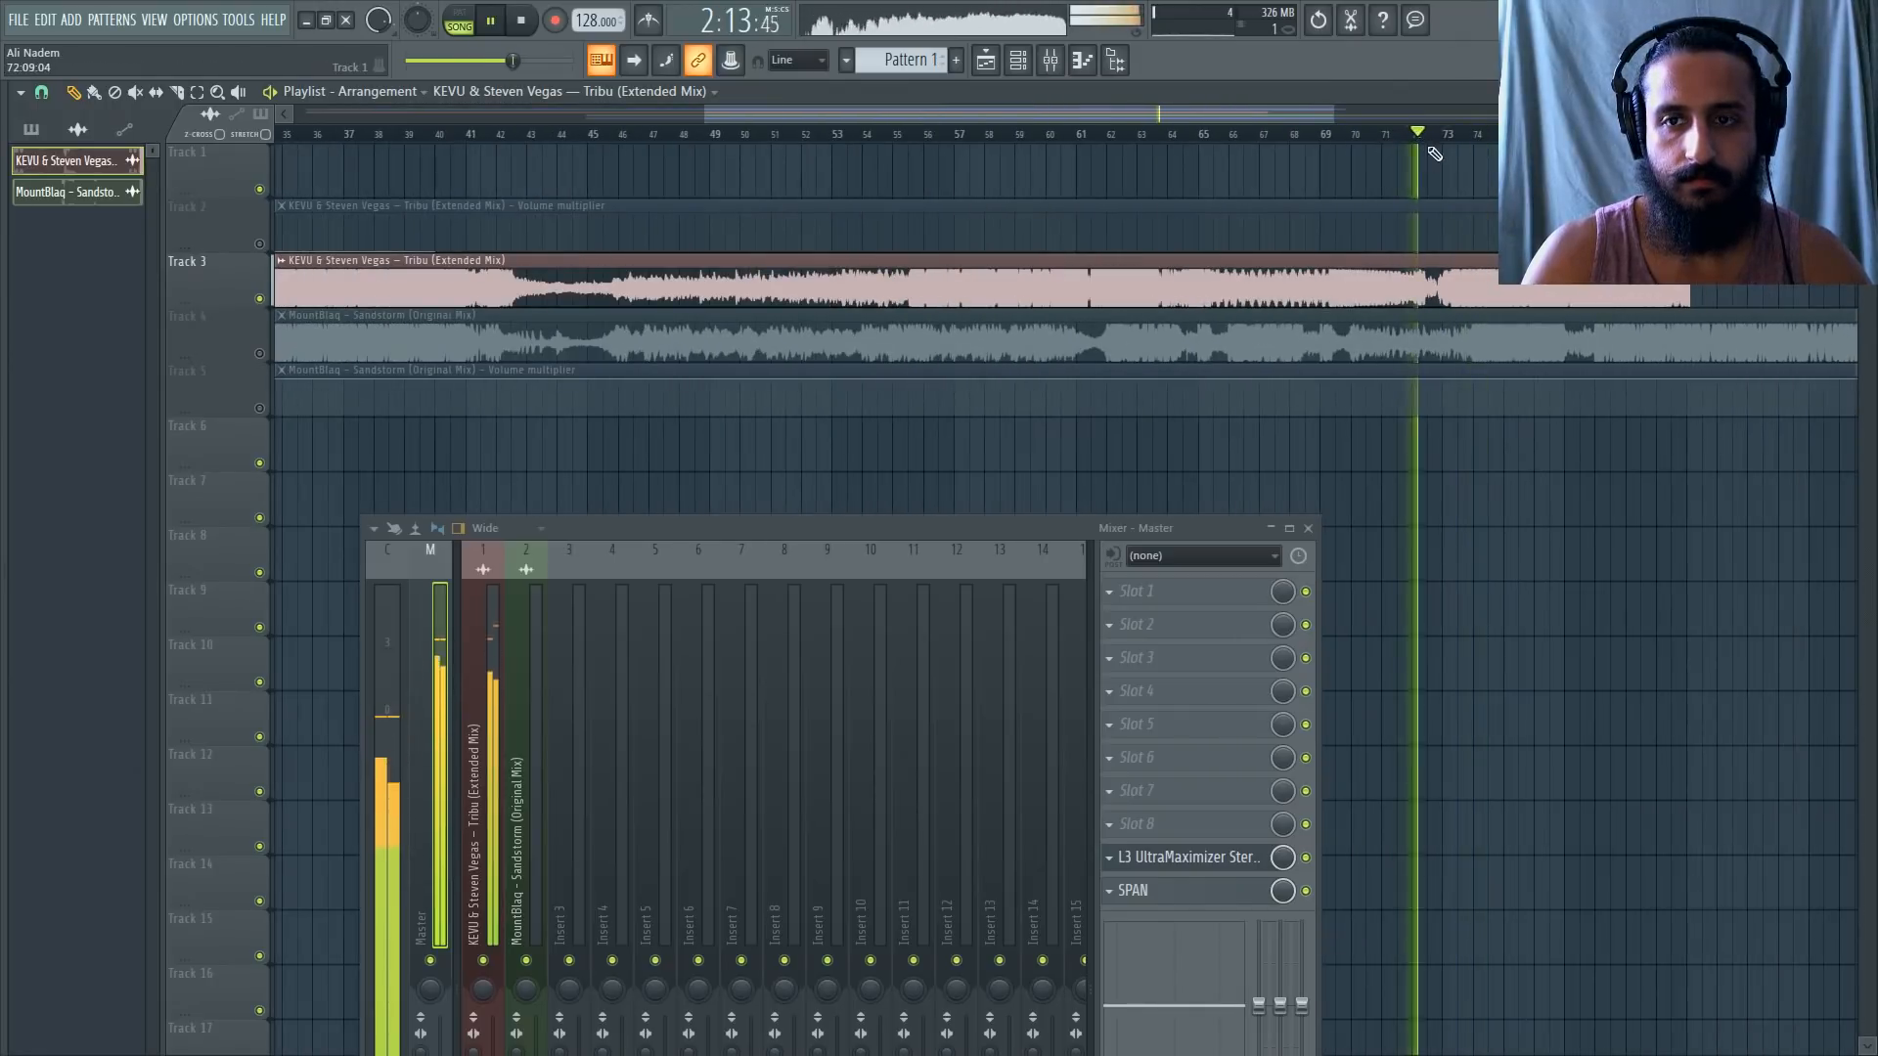
Replay Tribu alone from about bar 41 to hear the end of its first drop.
click(469, 141)
scroll(458, 240, up, 4)
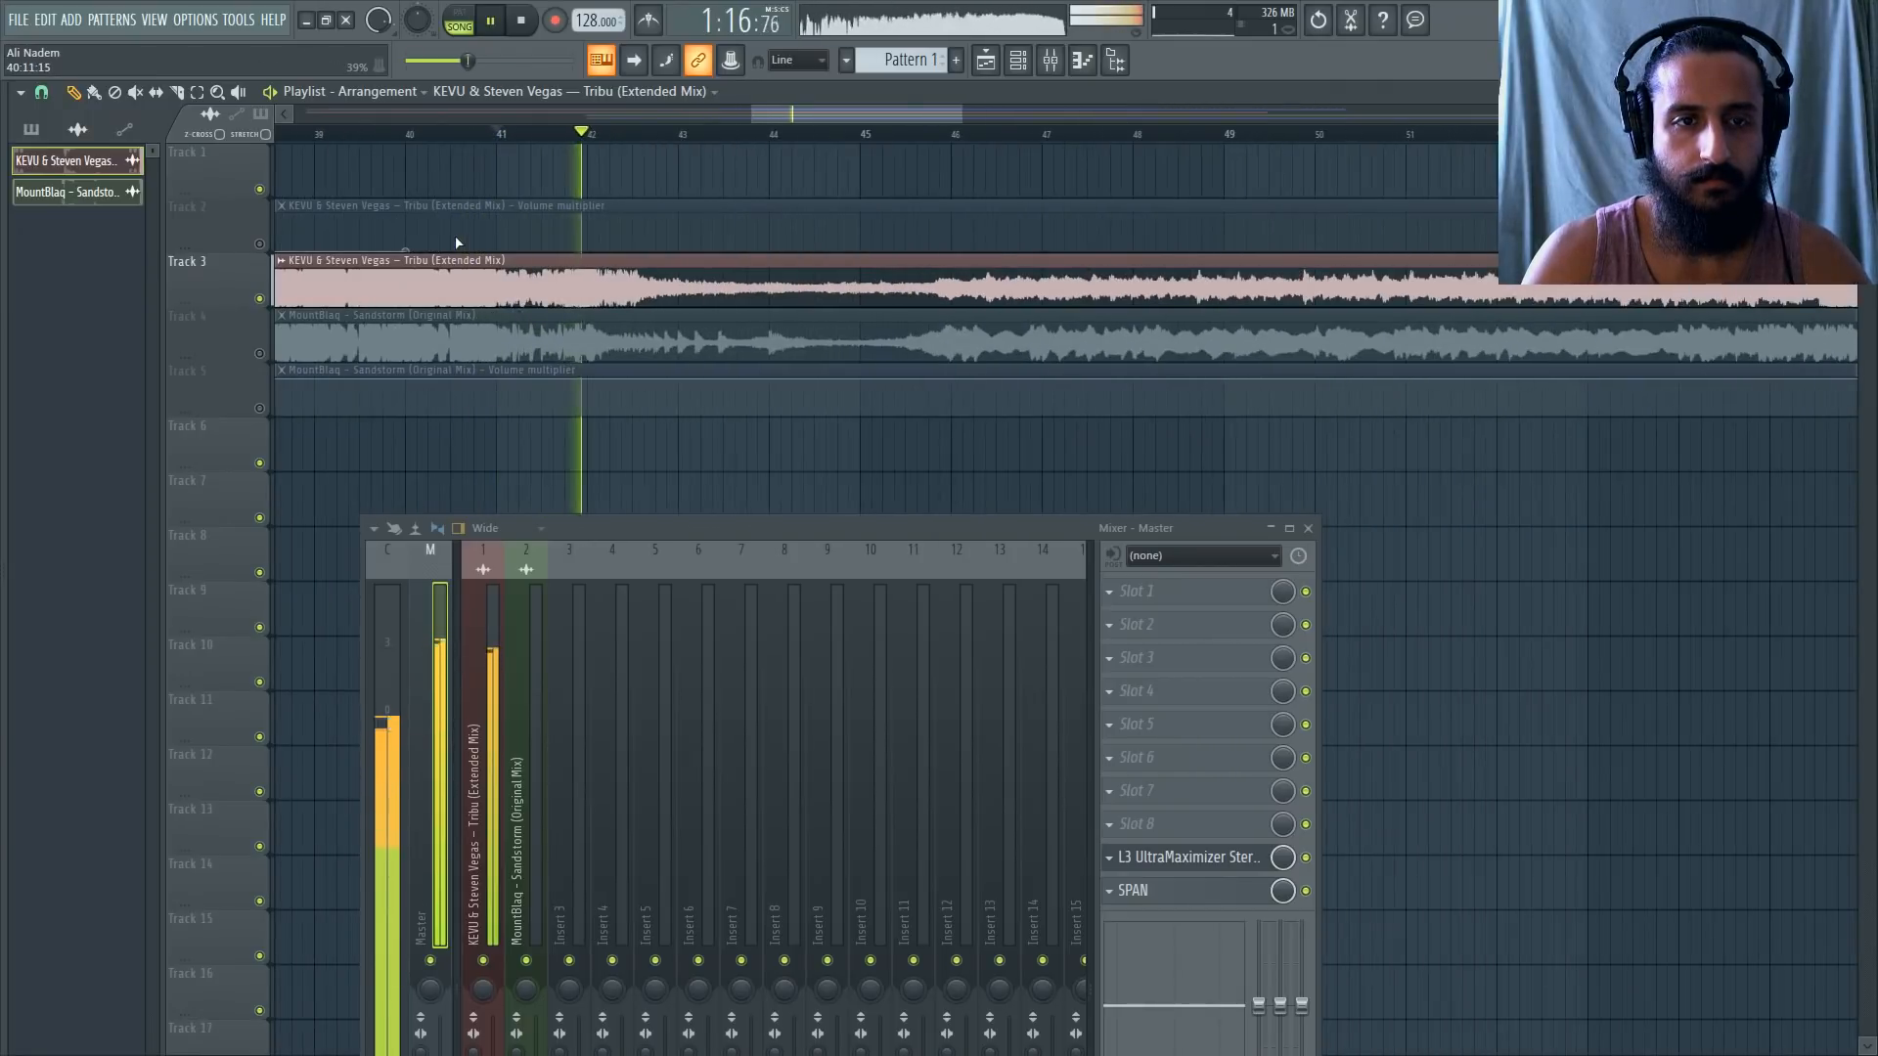
scroll(474, 245, down, 5)
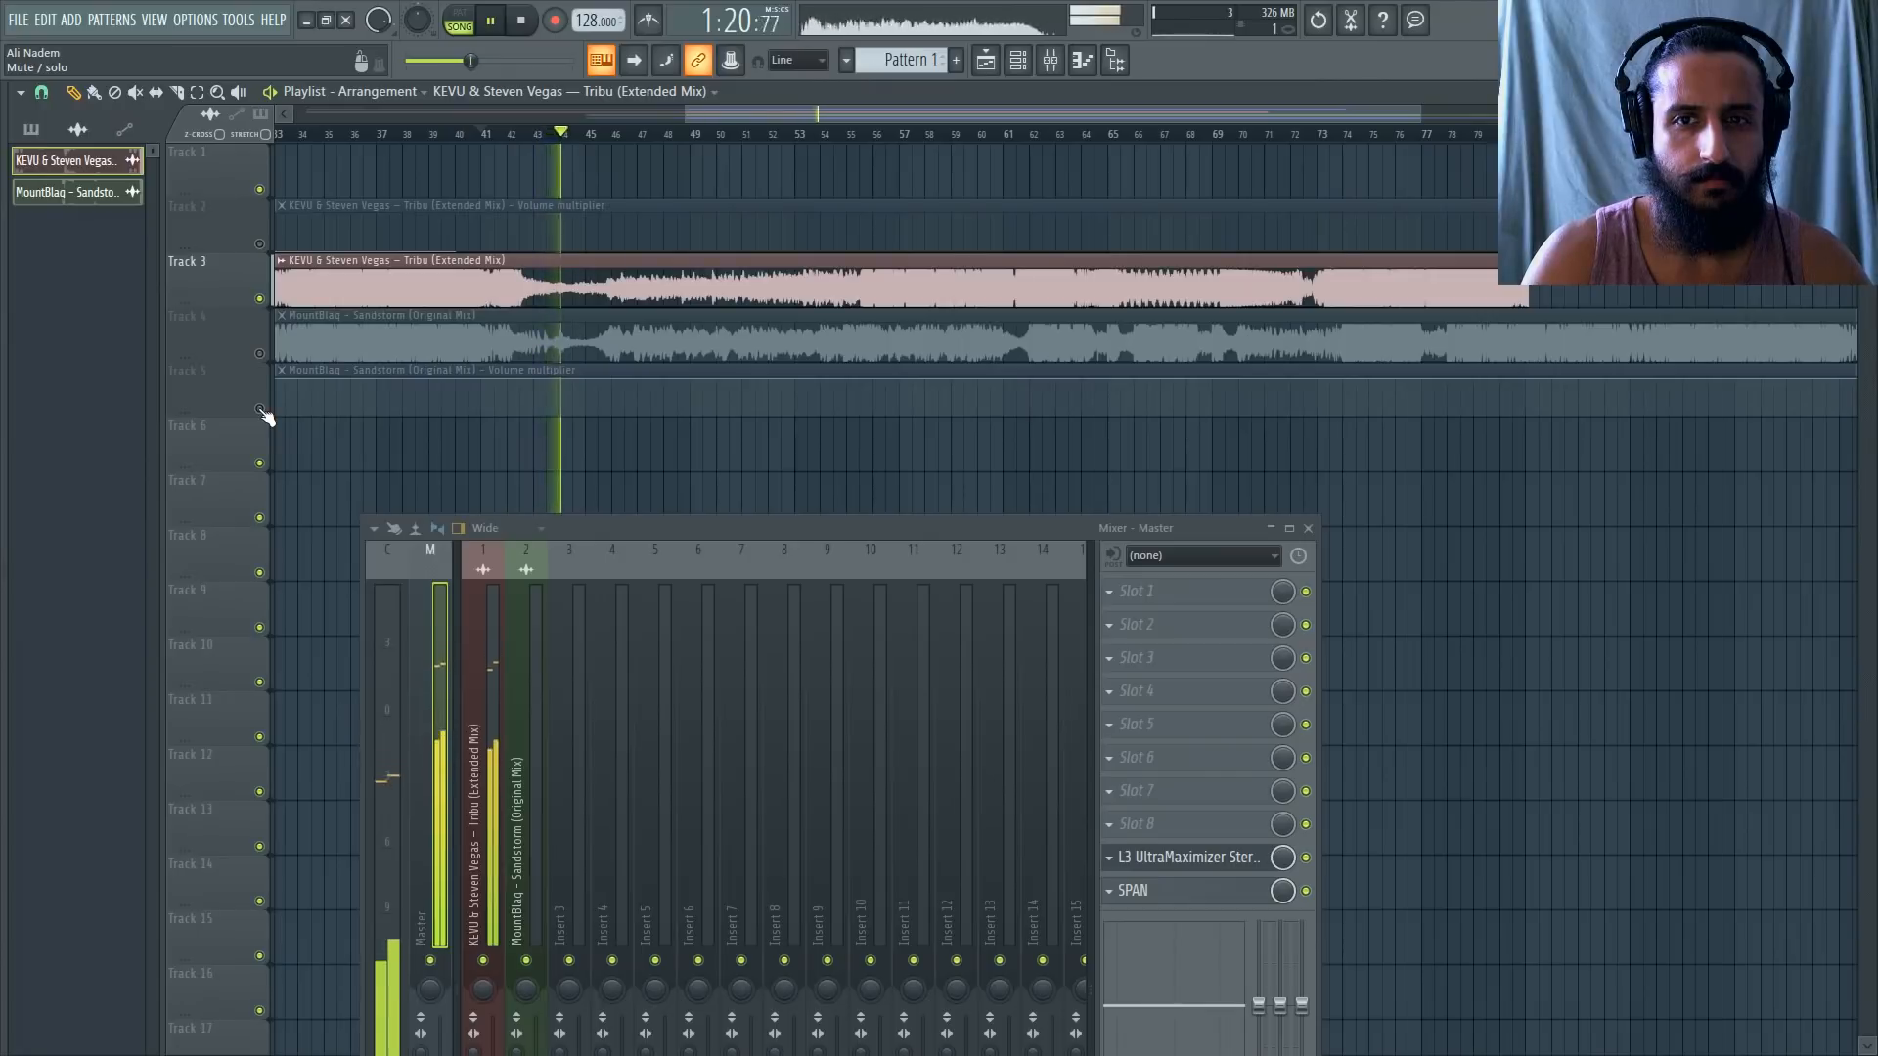
Stop playback and unmute the Sandstorm track and both volume automation tracks.
key(space)
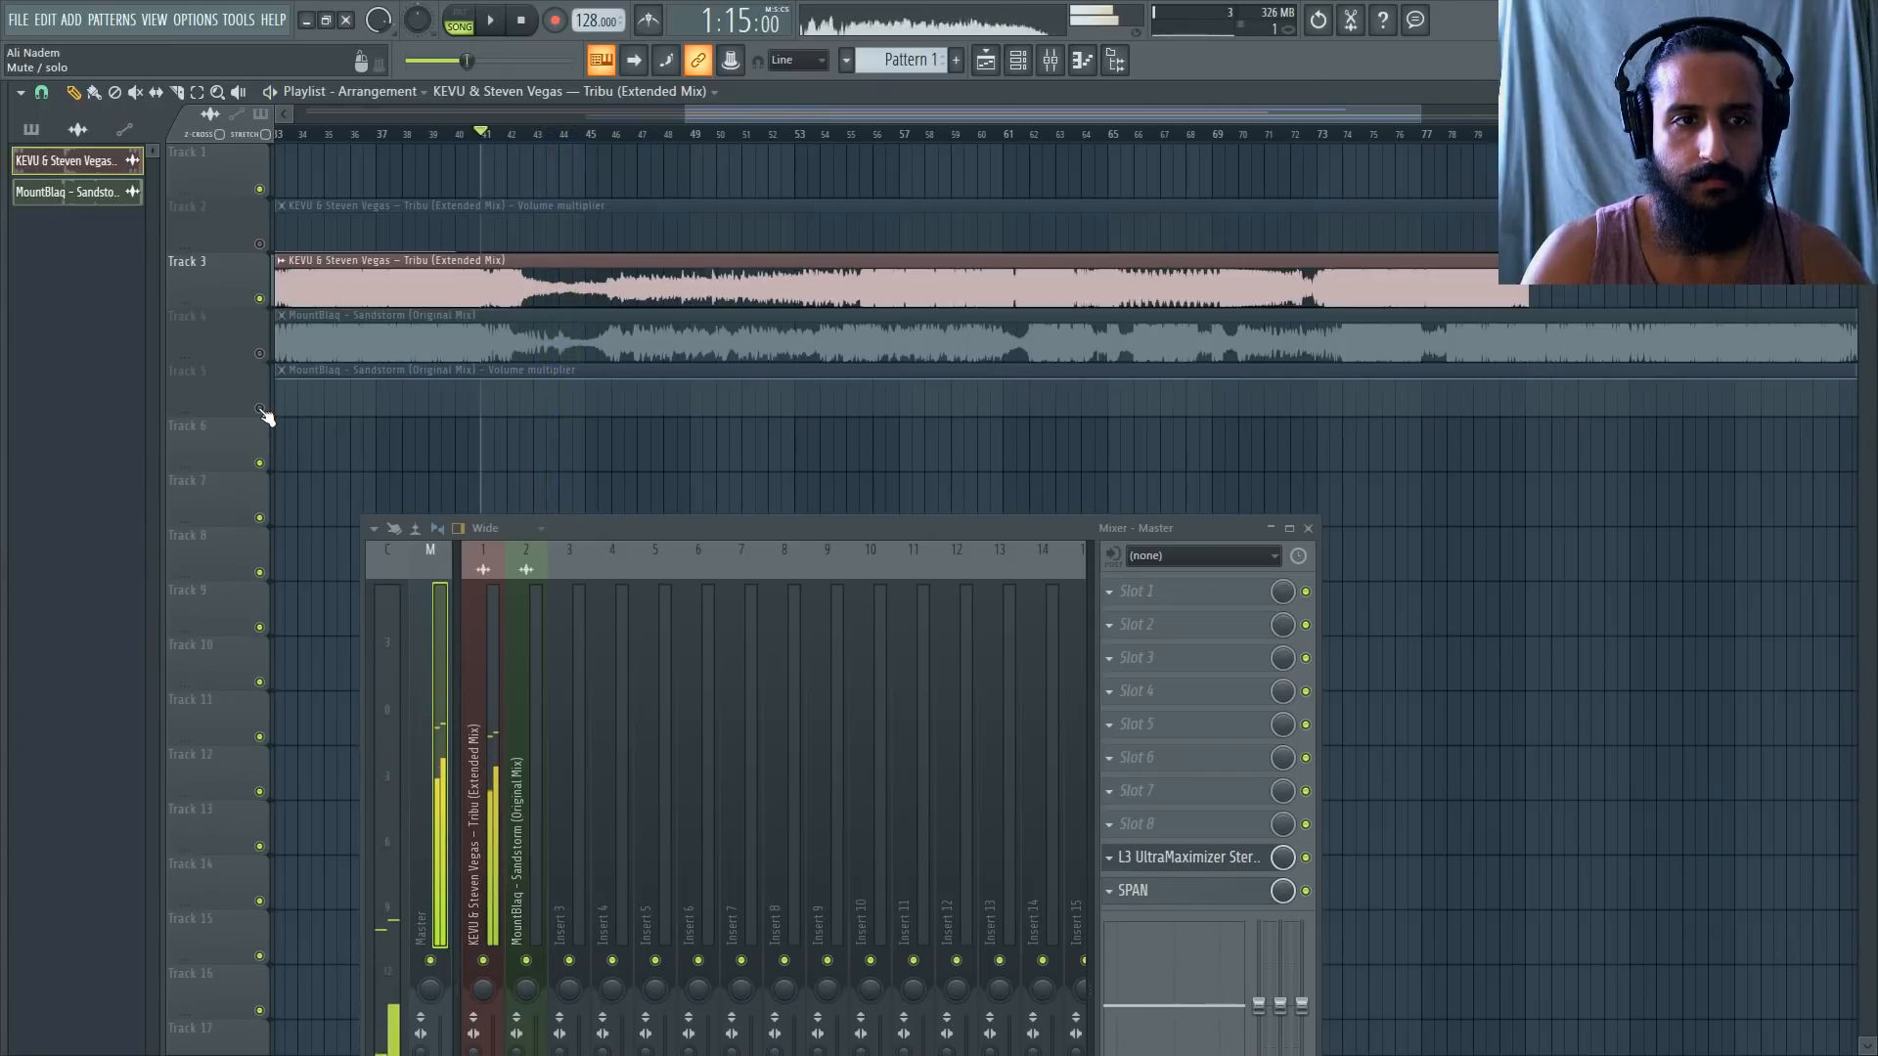
click(259, 408)
click(259, 353)
click(259, 243)
scroll(534, 272, down, 3)
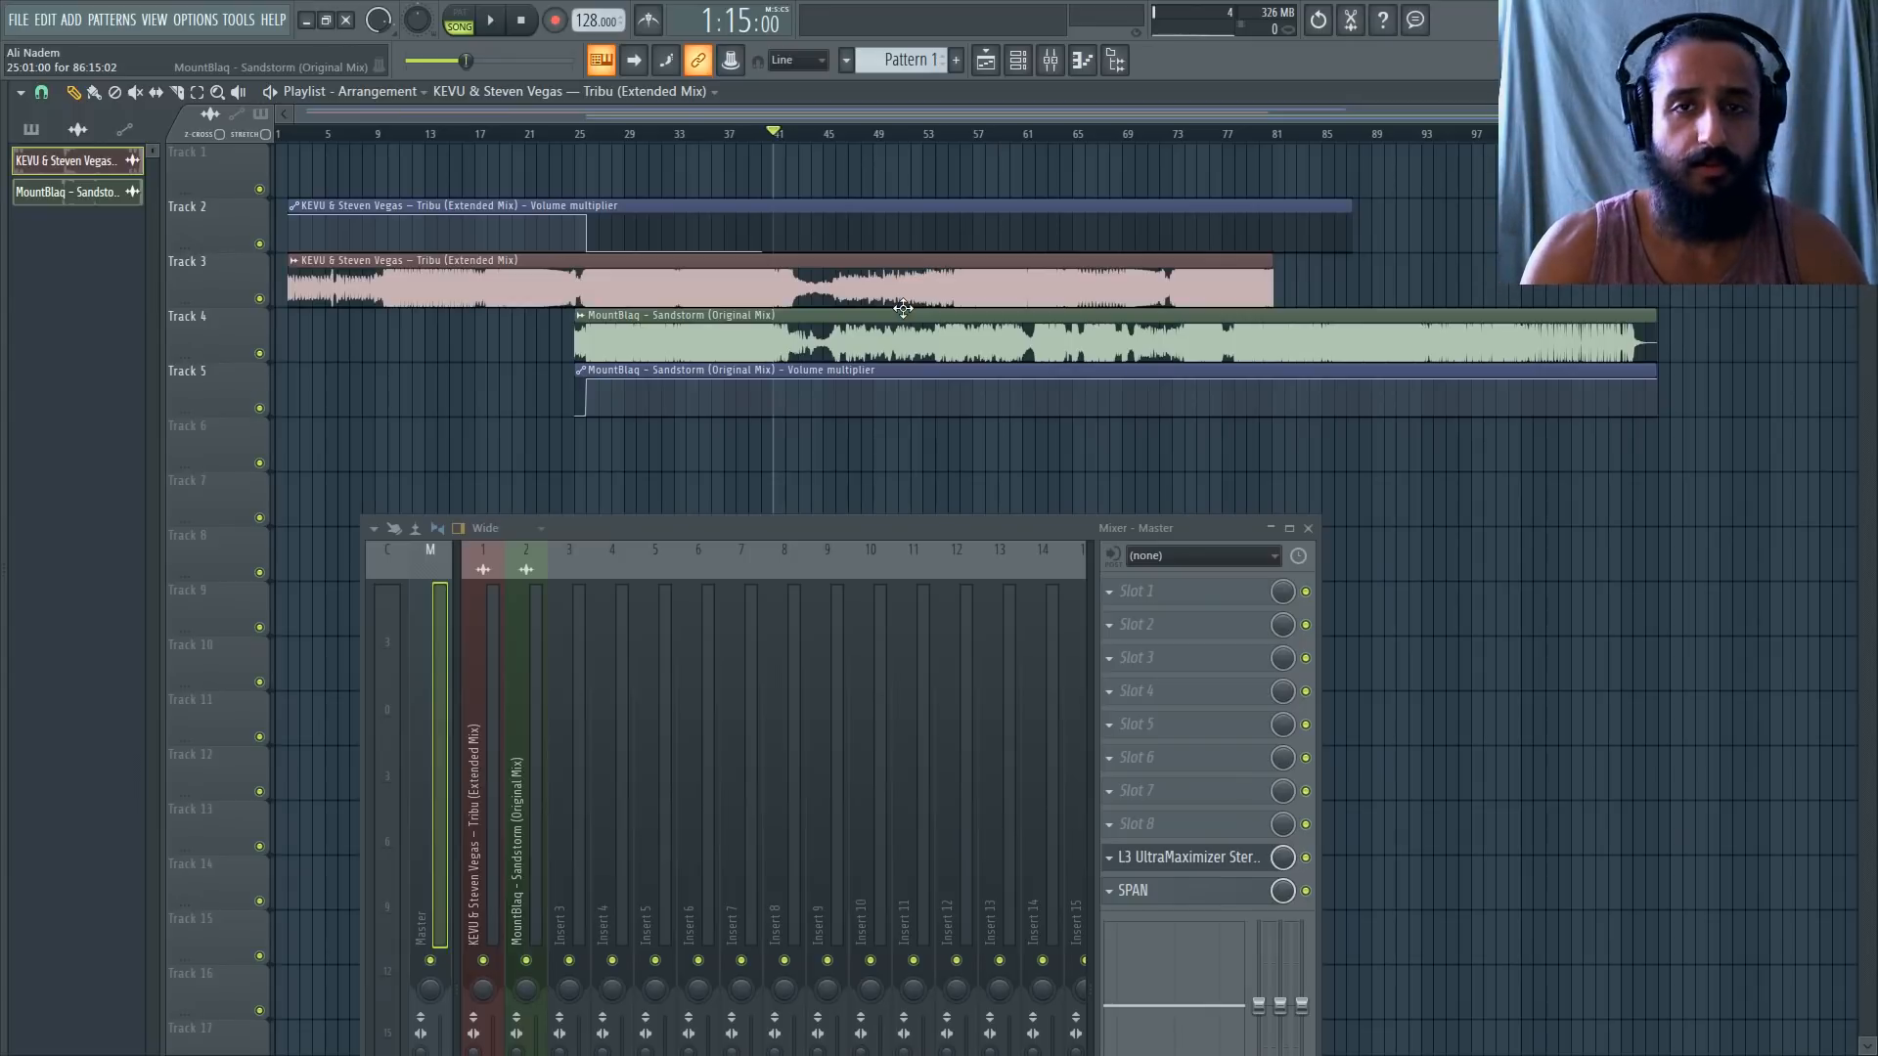
scroll(848, 316, up, 4)
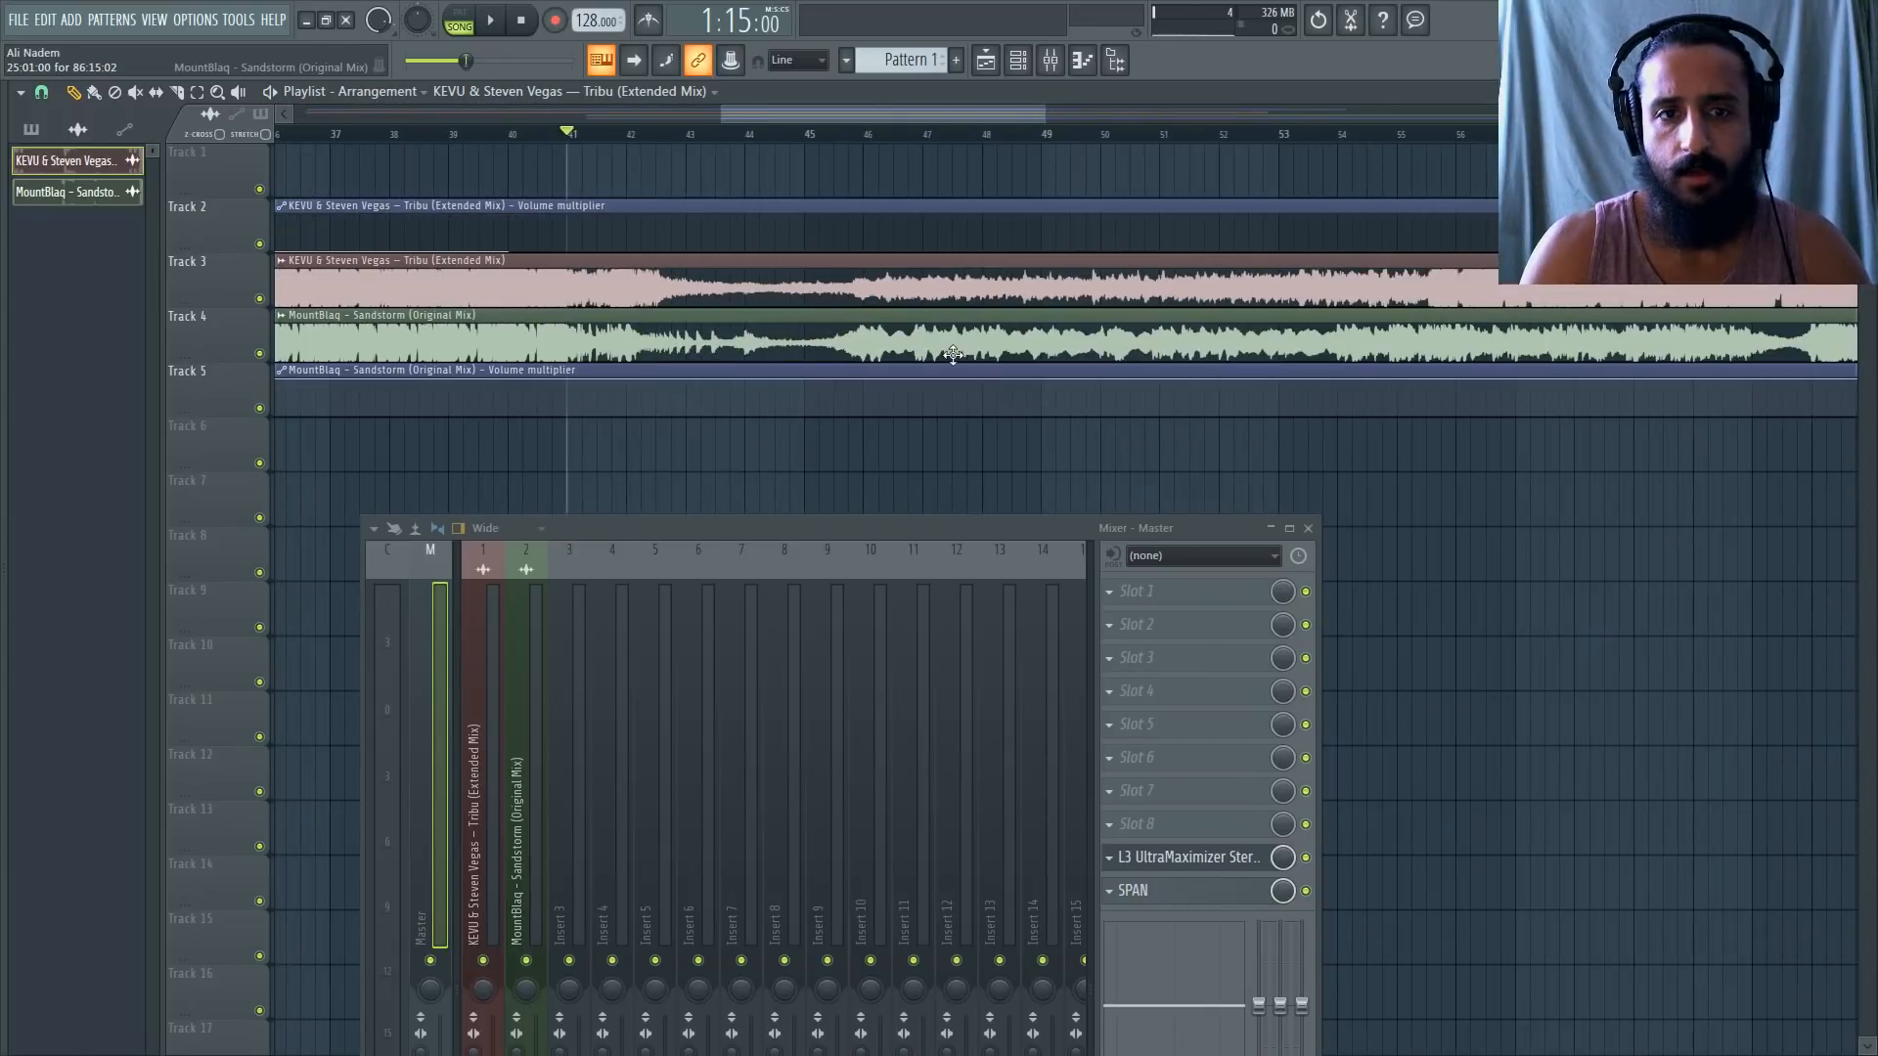
scroll(713, 283, down, 4)
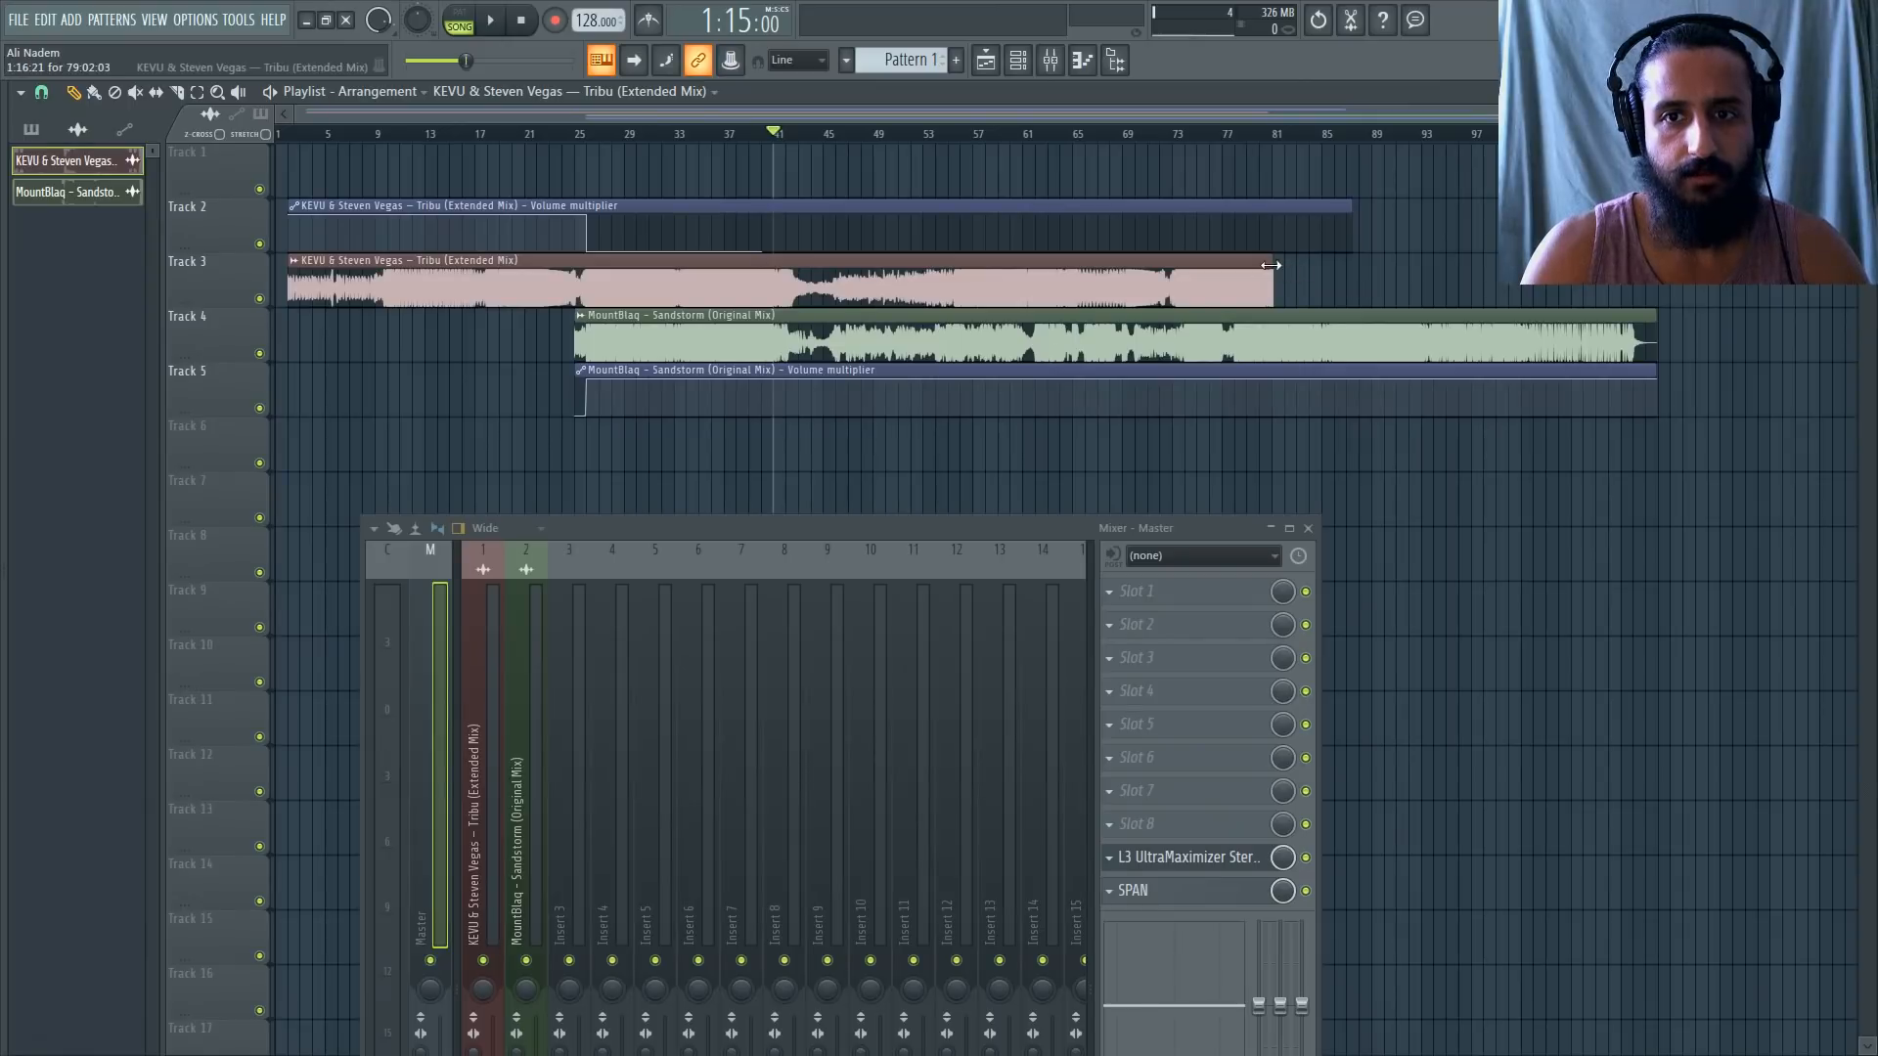
Trim the end of the Tribu audio clip back to bar 26, where the crossfade finishes.
drag(1271, 264, 1842, 321)
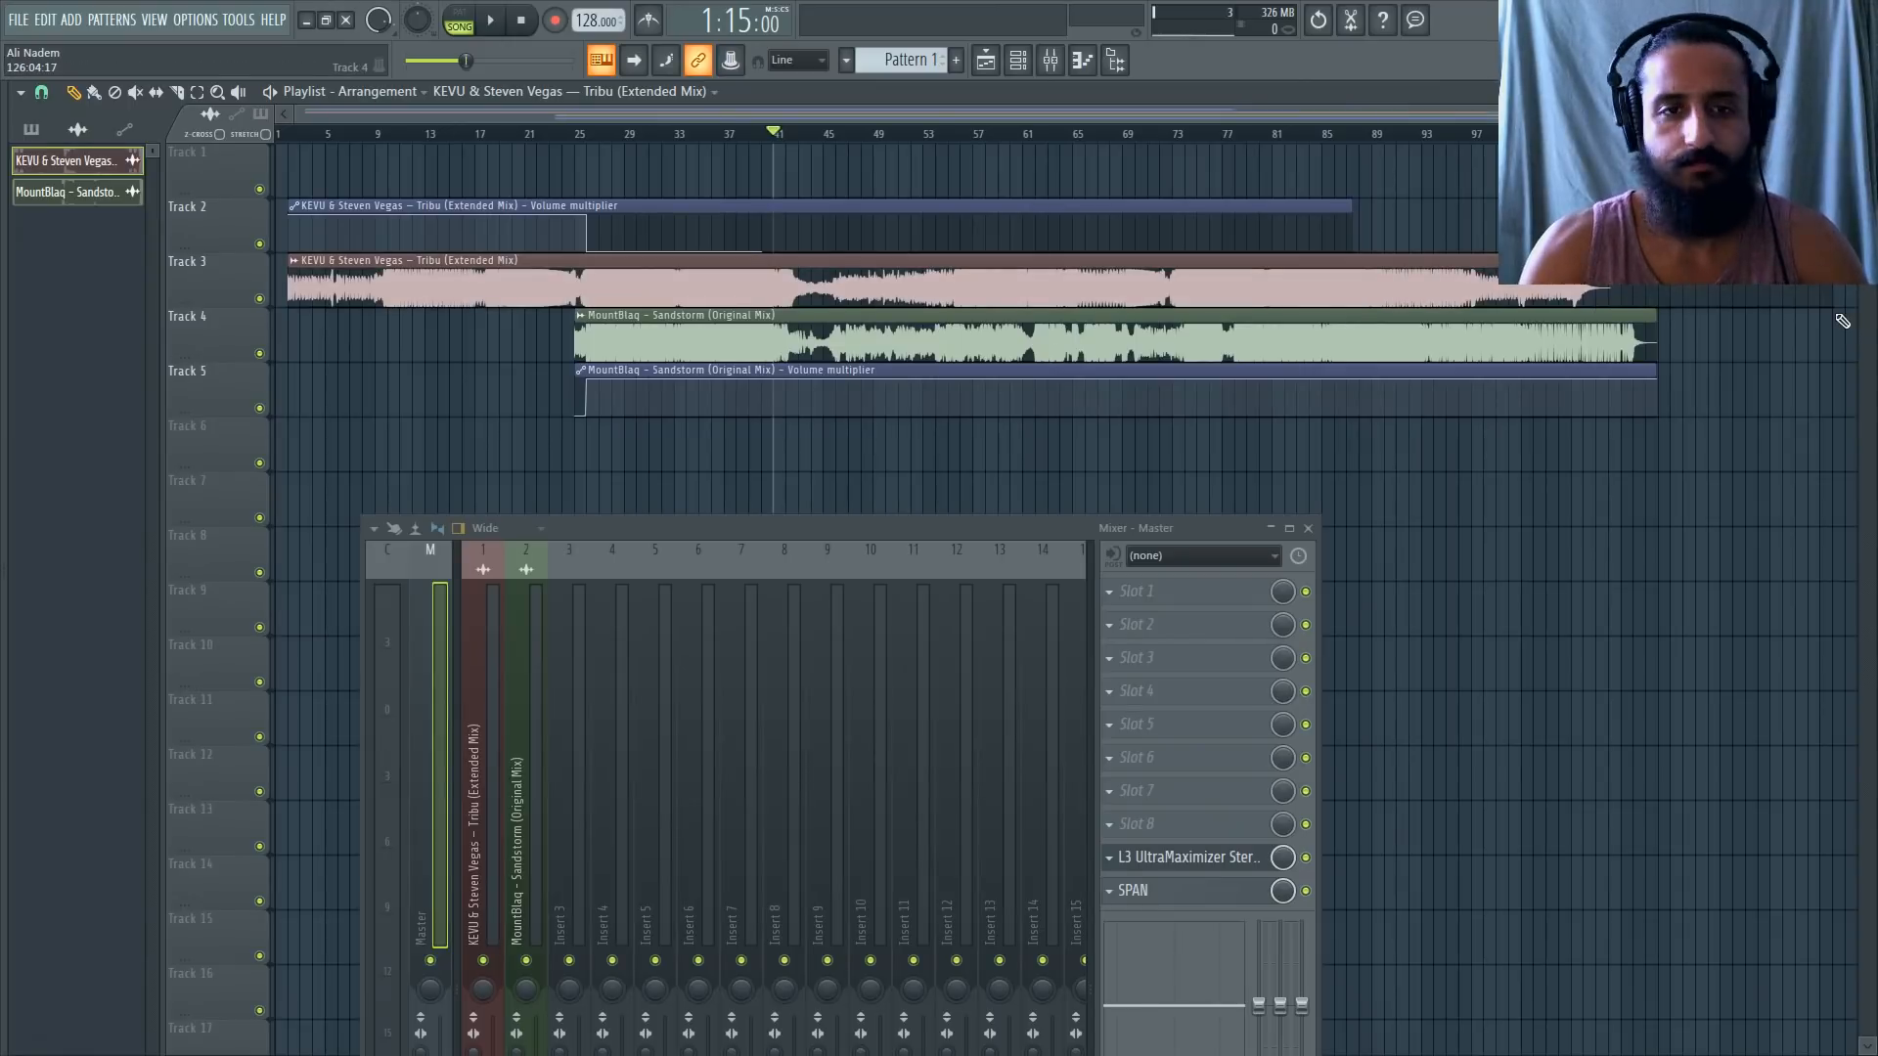
key(ctrl+z)
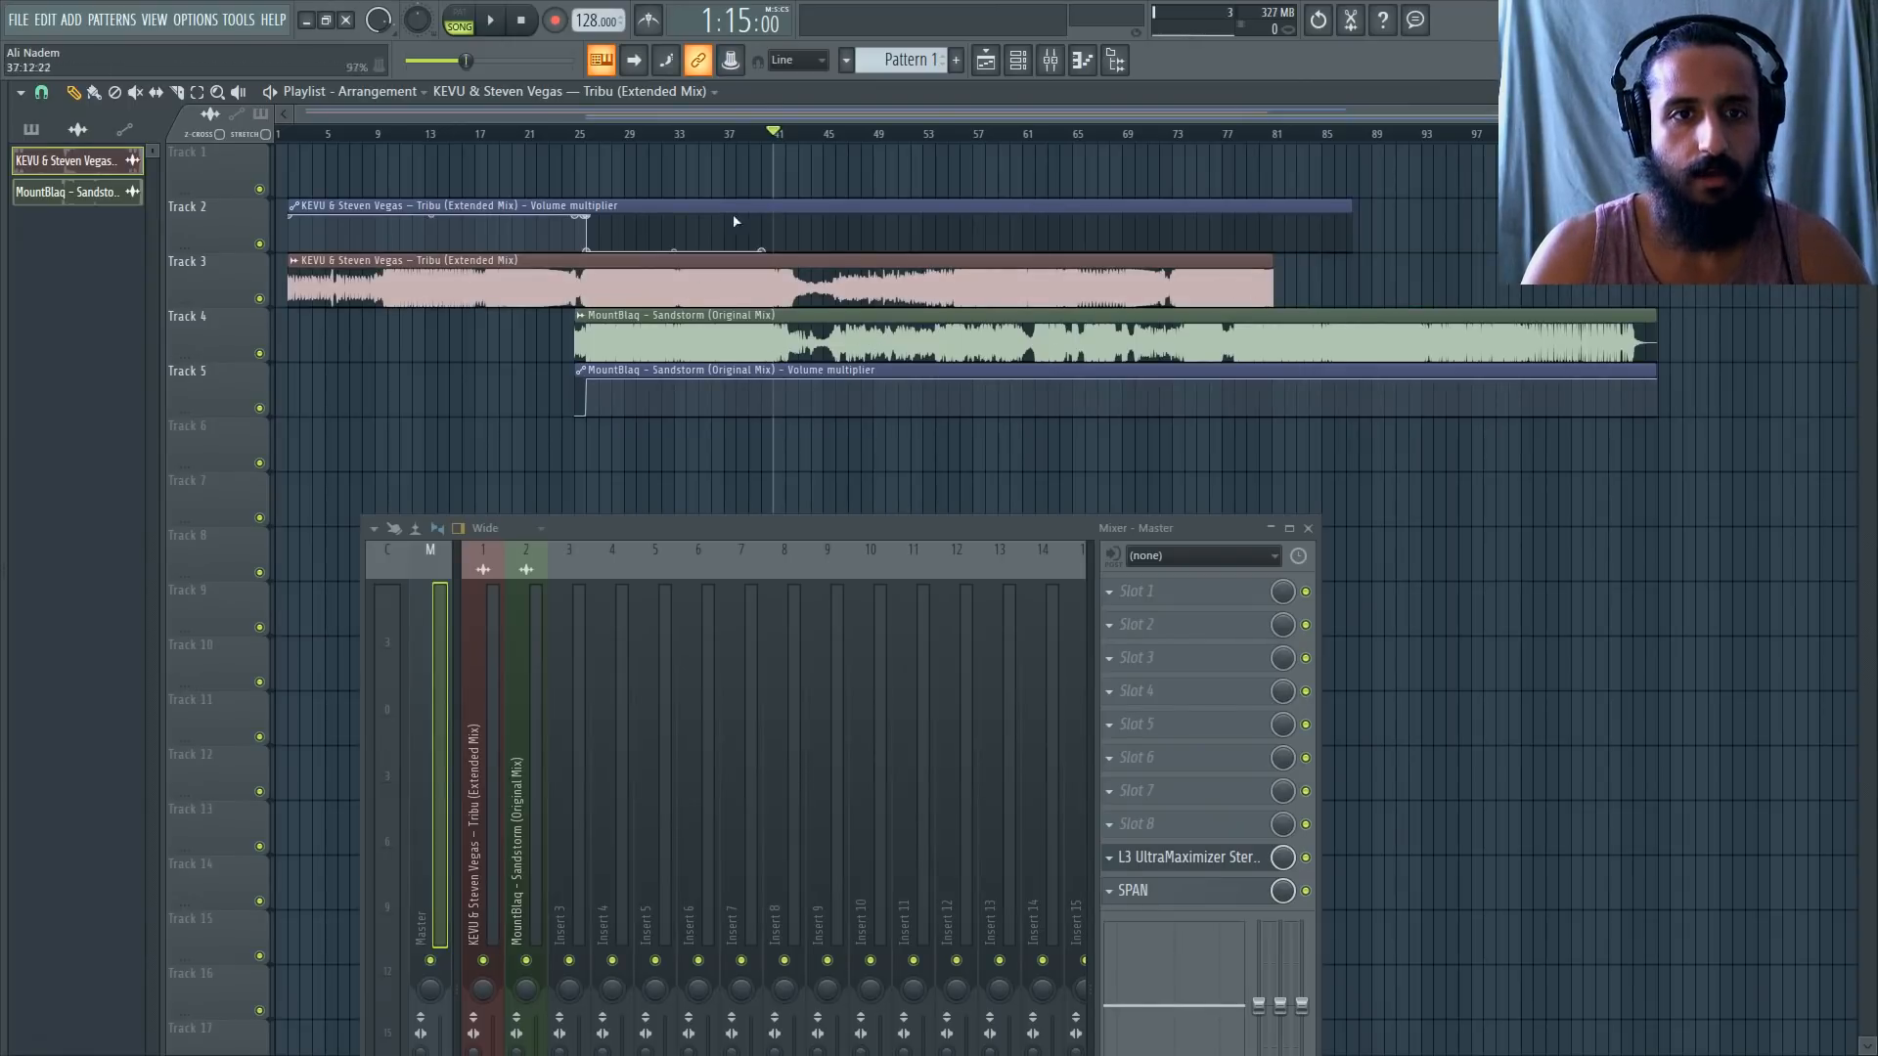
drag(1269, 298, 601, 311)
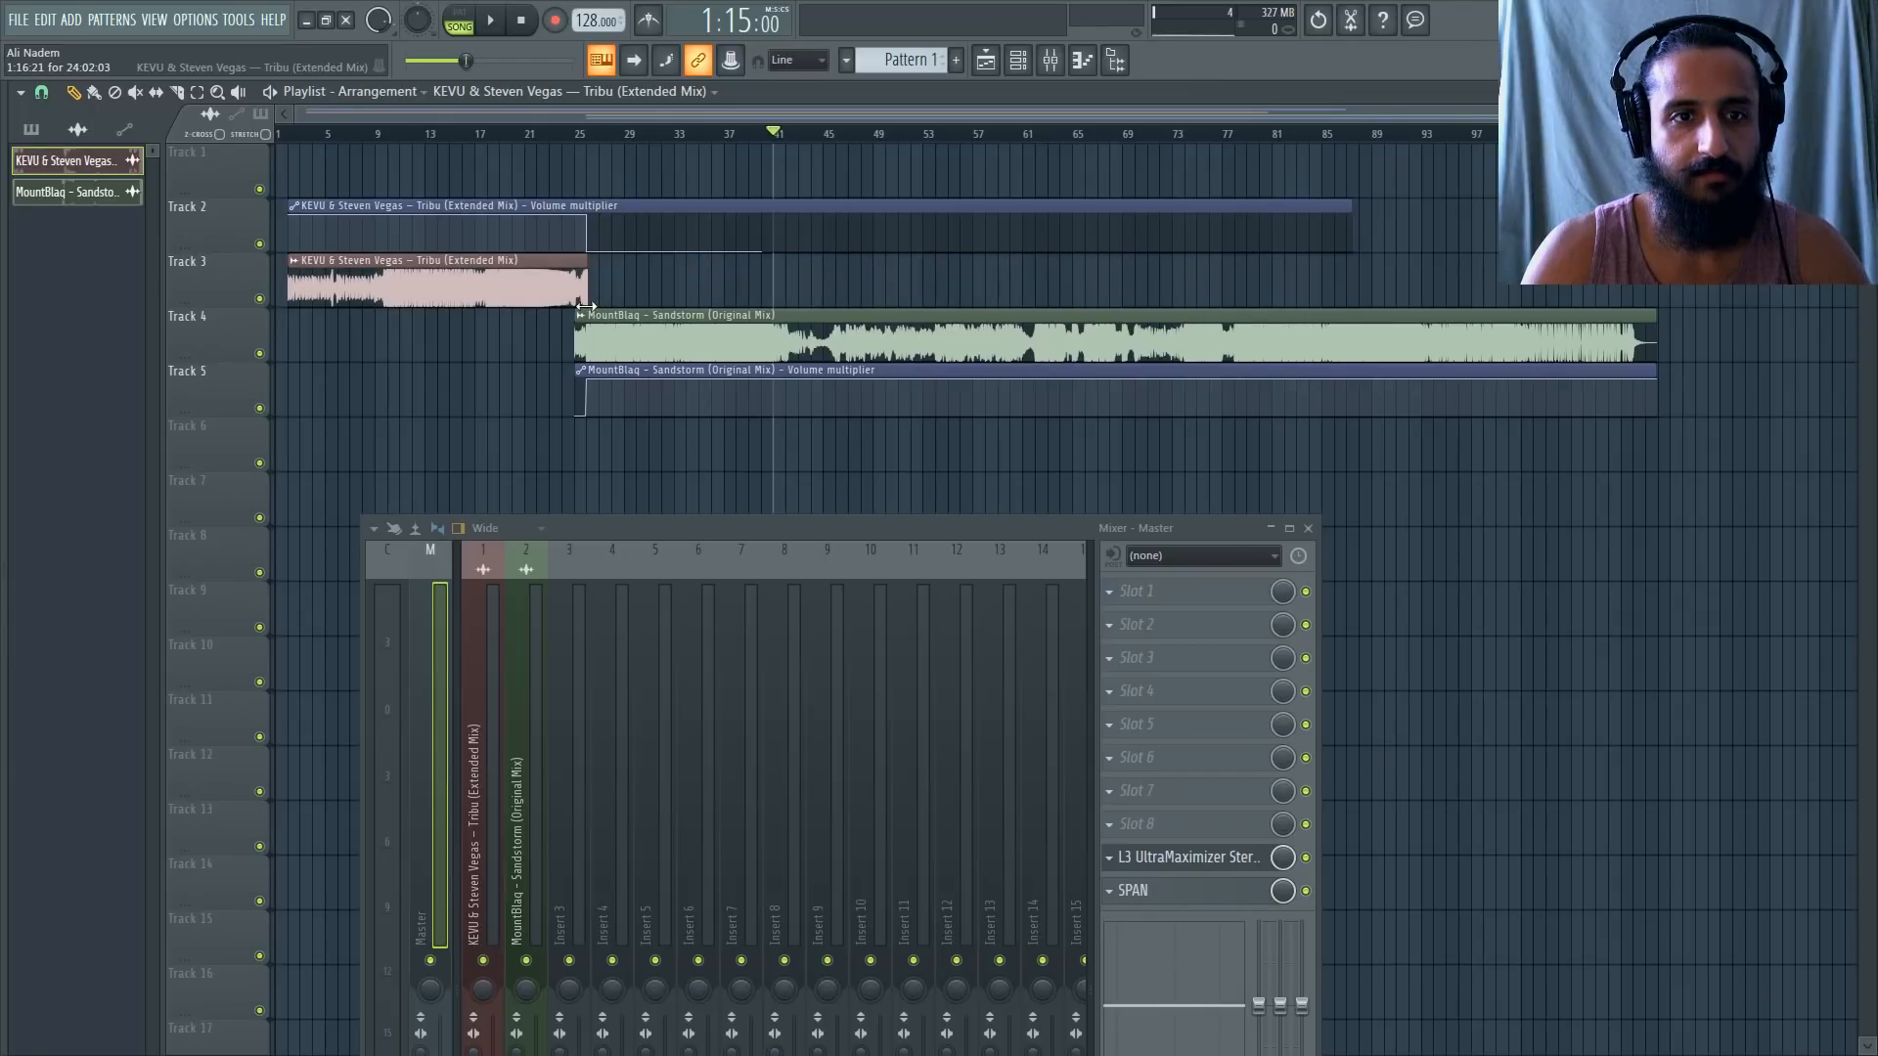
scroll(587, 305, up, 6)
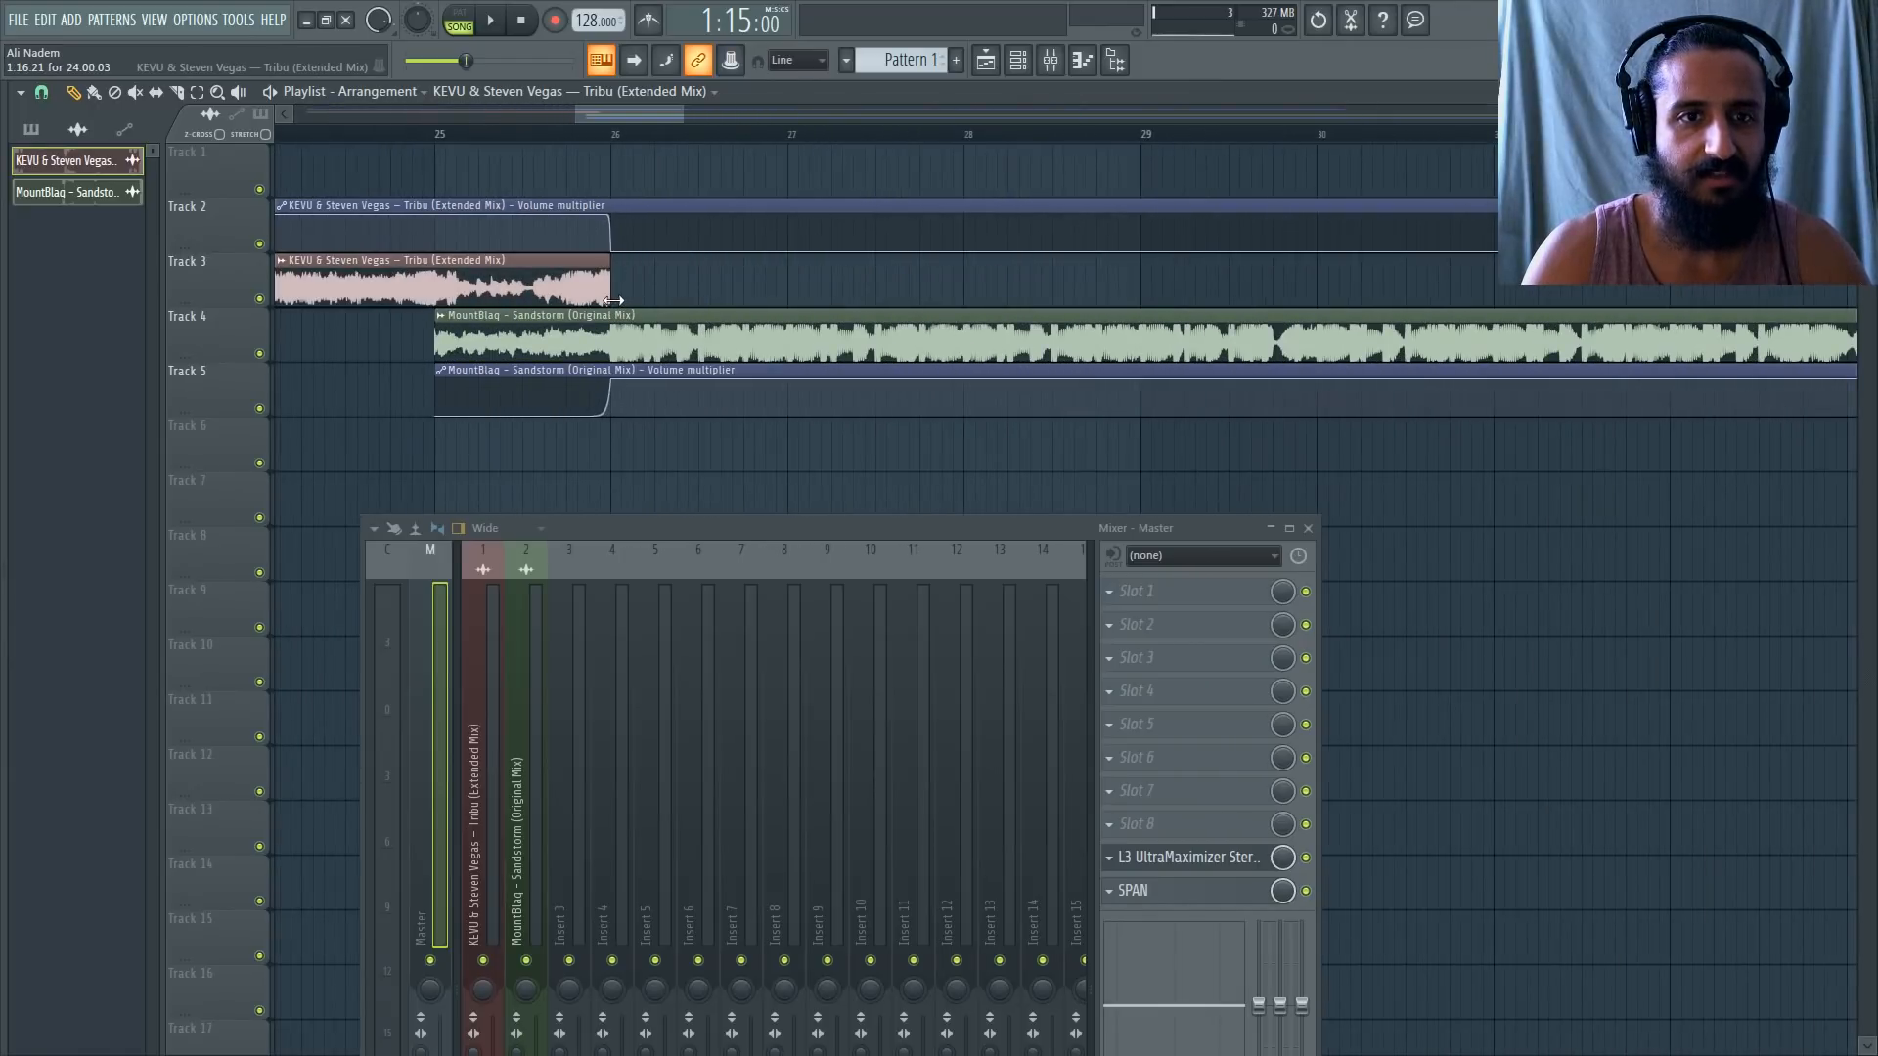
scroll(626, 301, down, 2)
scroll(640, 307, up, 4)
scroll(646, 316, down, 4)
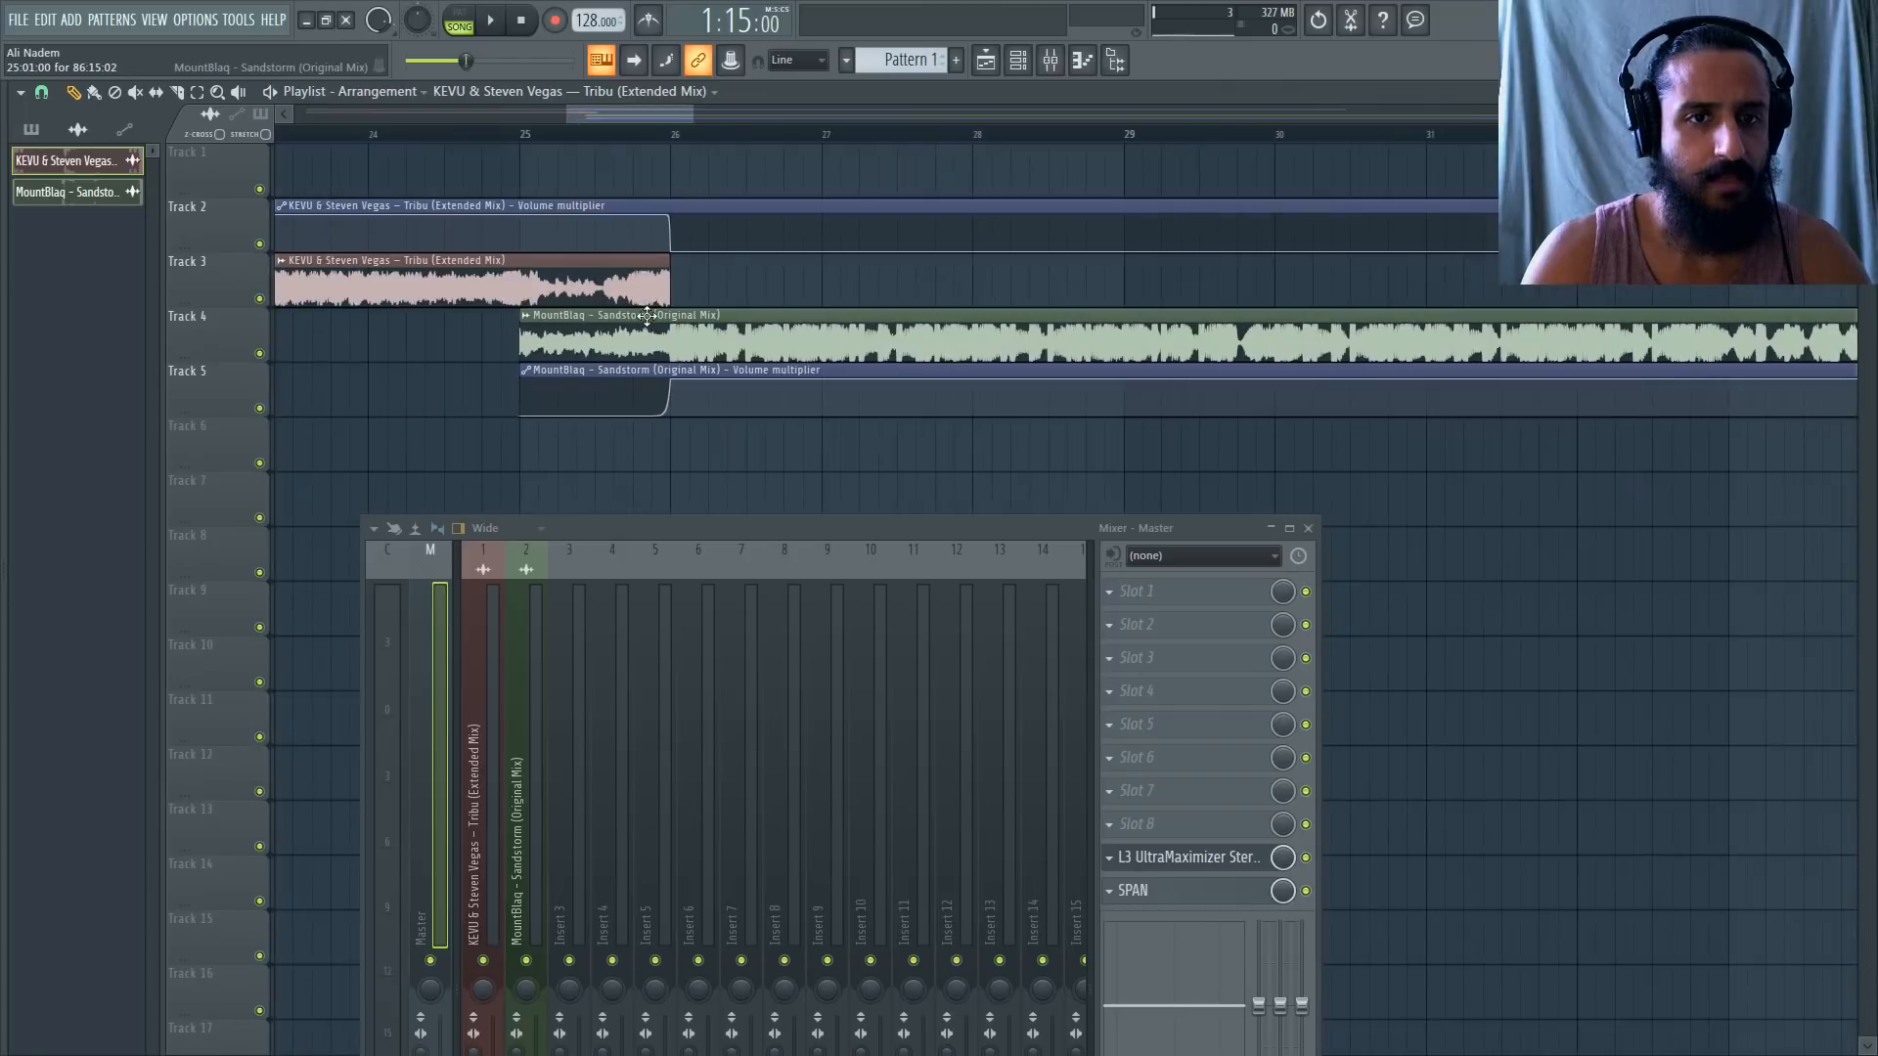
Mute both volume automation tracks and play the Tribu and Sandstorm overlap from bar 25.
click(261, 245)
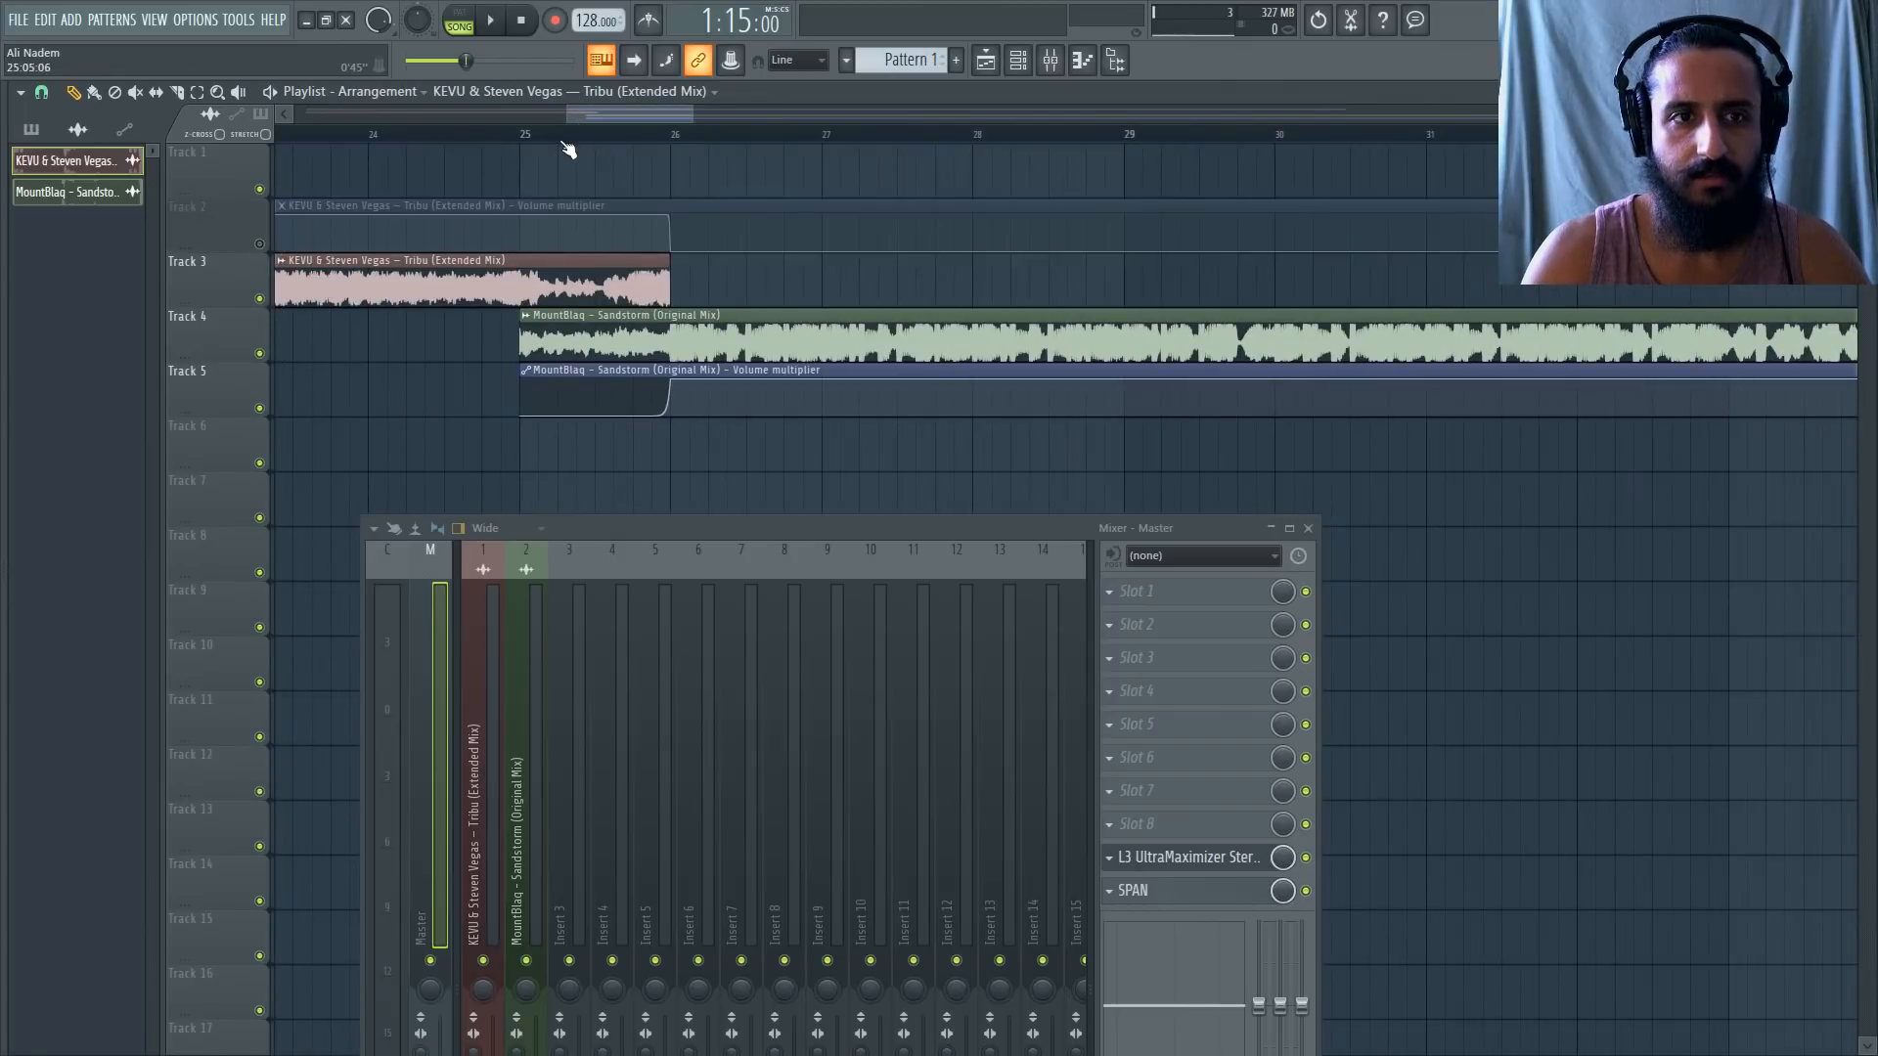
click(259, 408)
key(space)
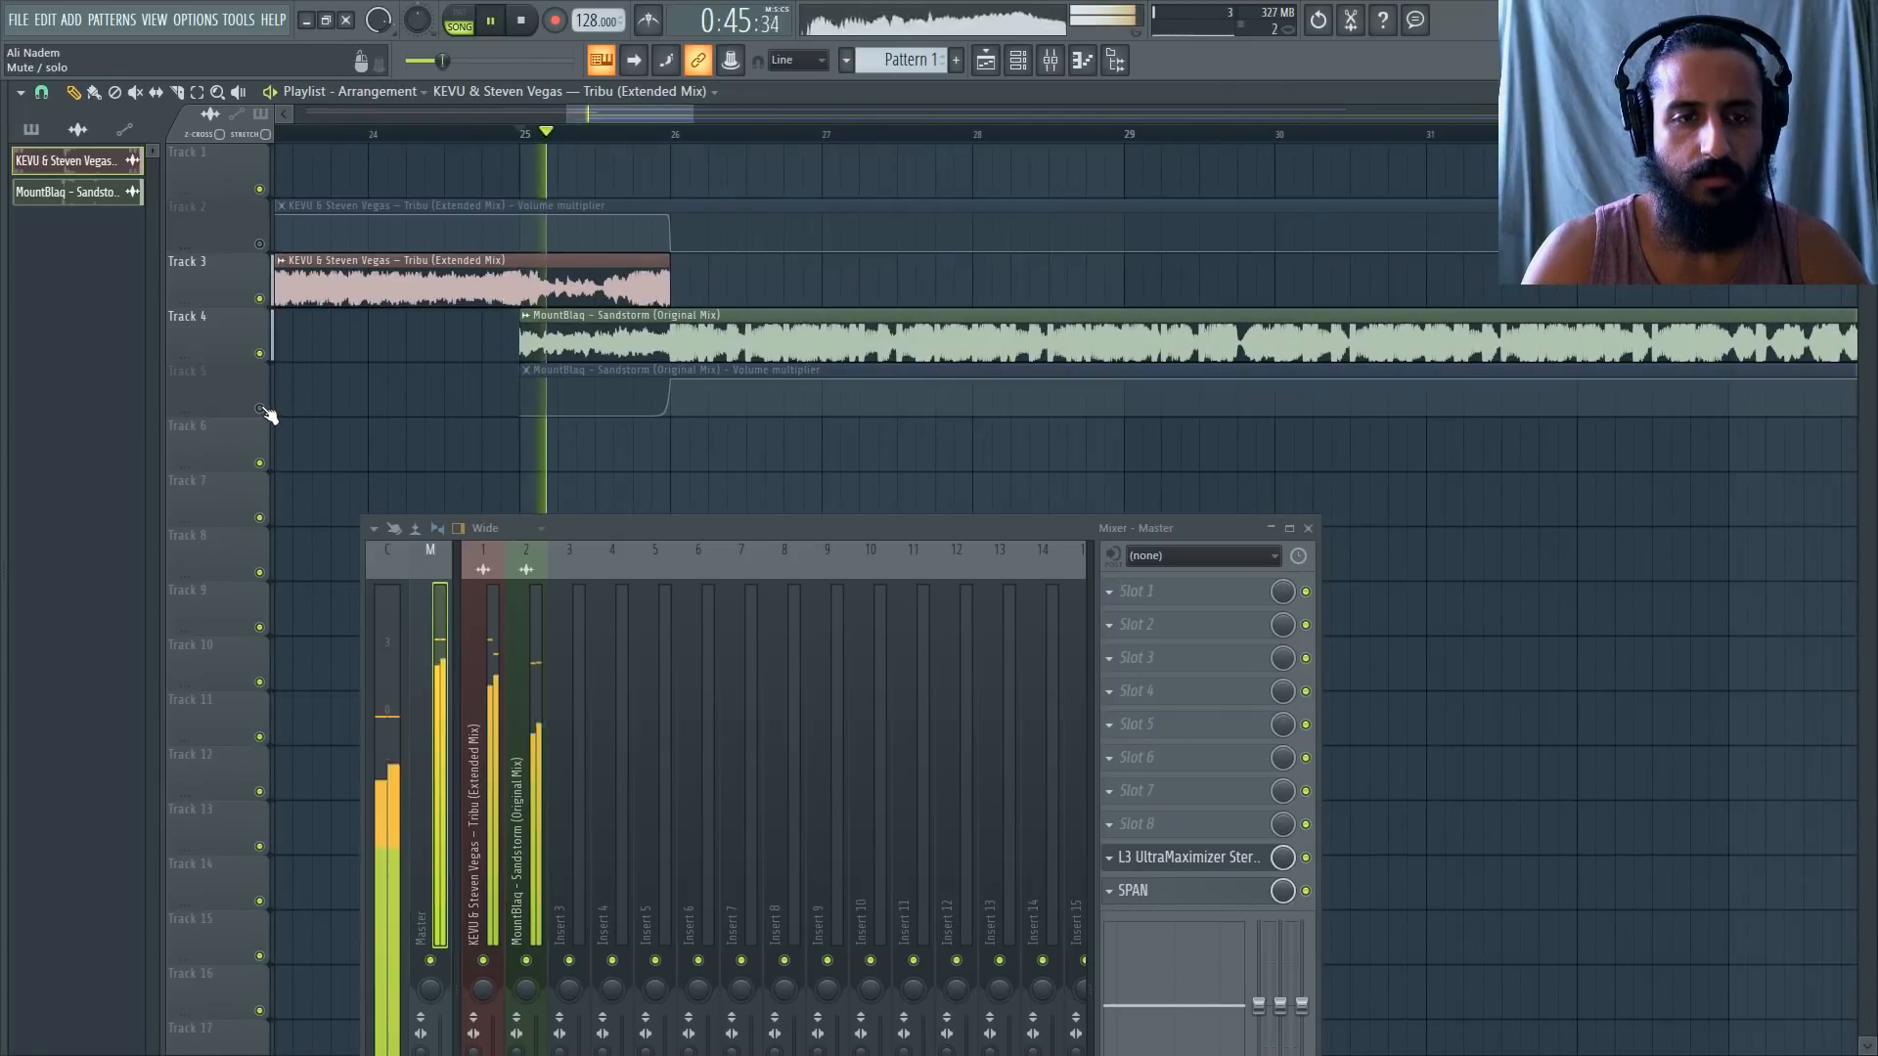
key(space)
key(space)
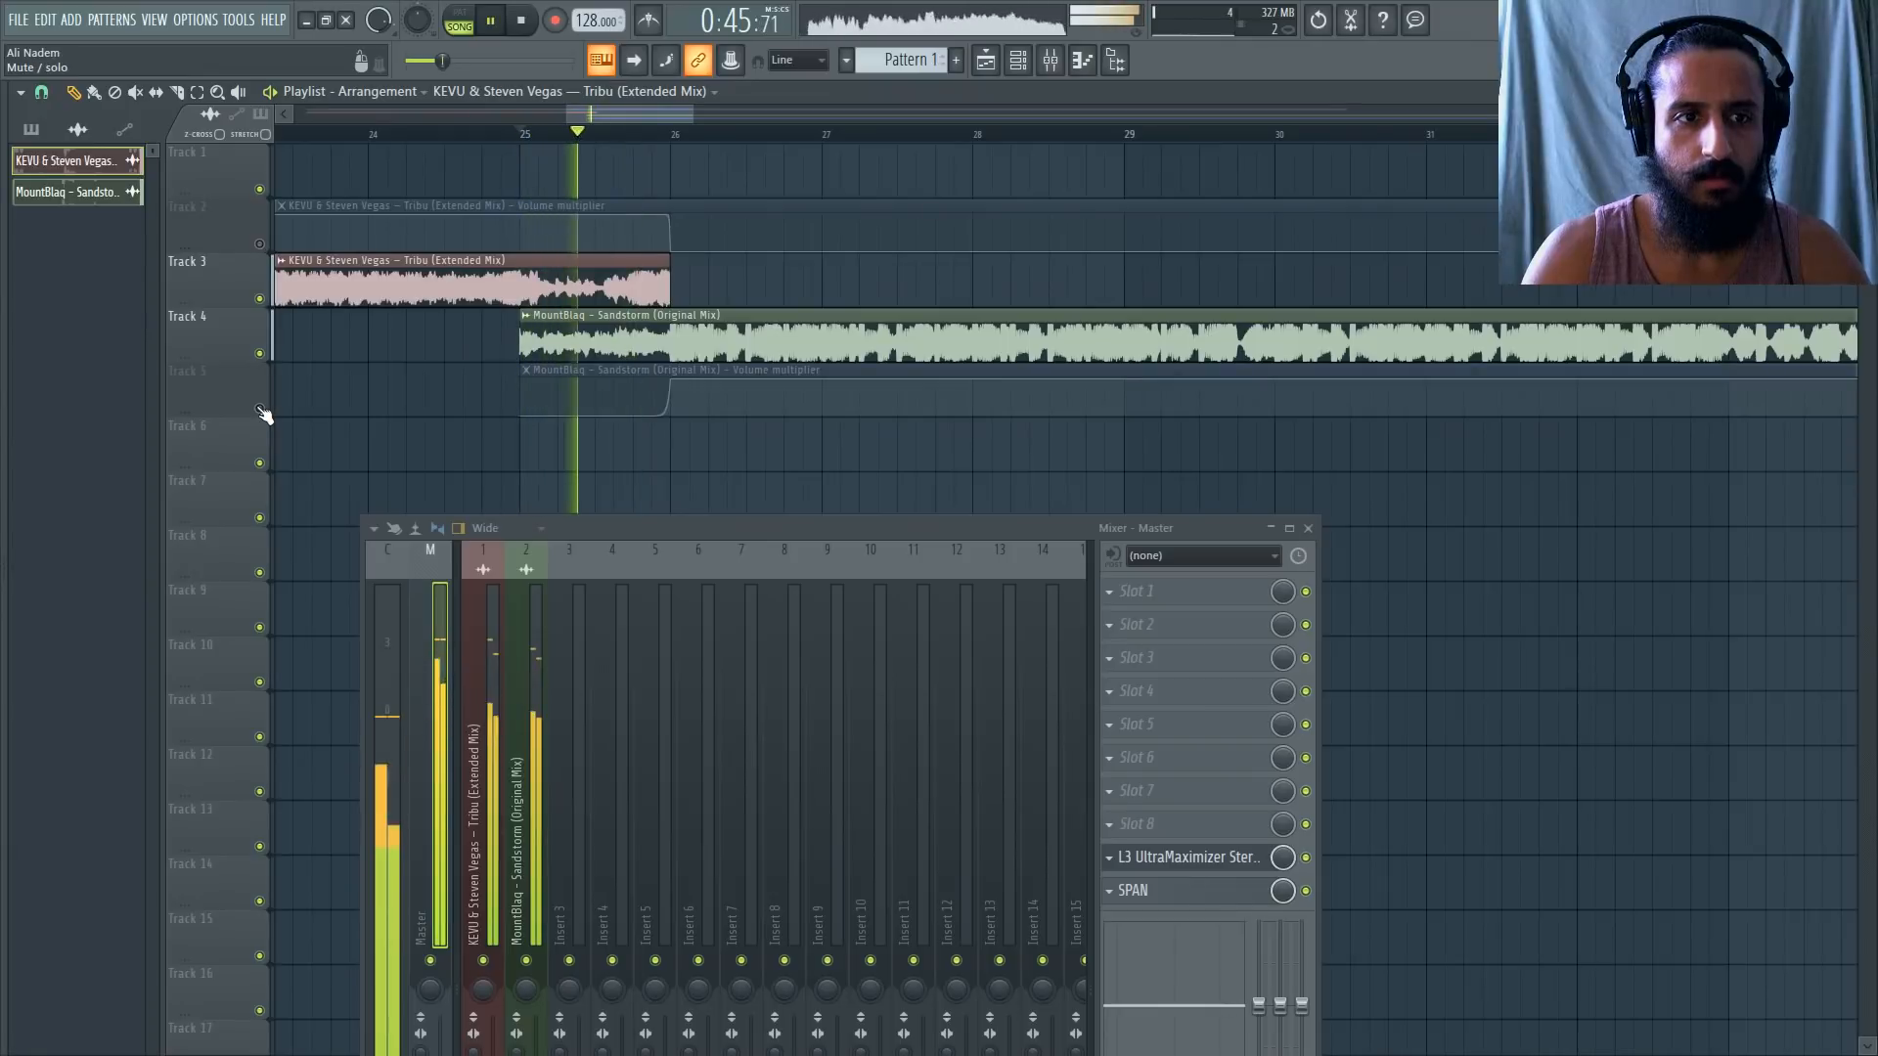
Unmute both volume automation tracks and replay the crossfade from bar 25 for comparison.
click(260, 409)
key(space)
click(260, 243)
key(space)
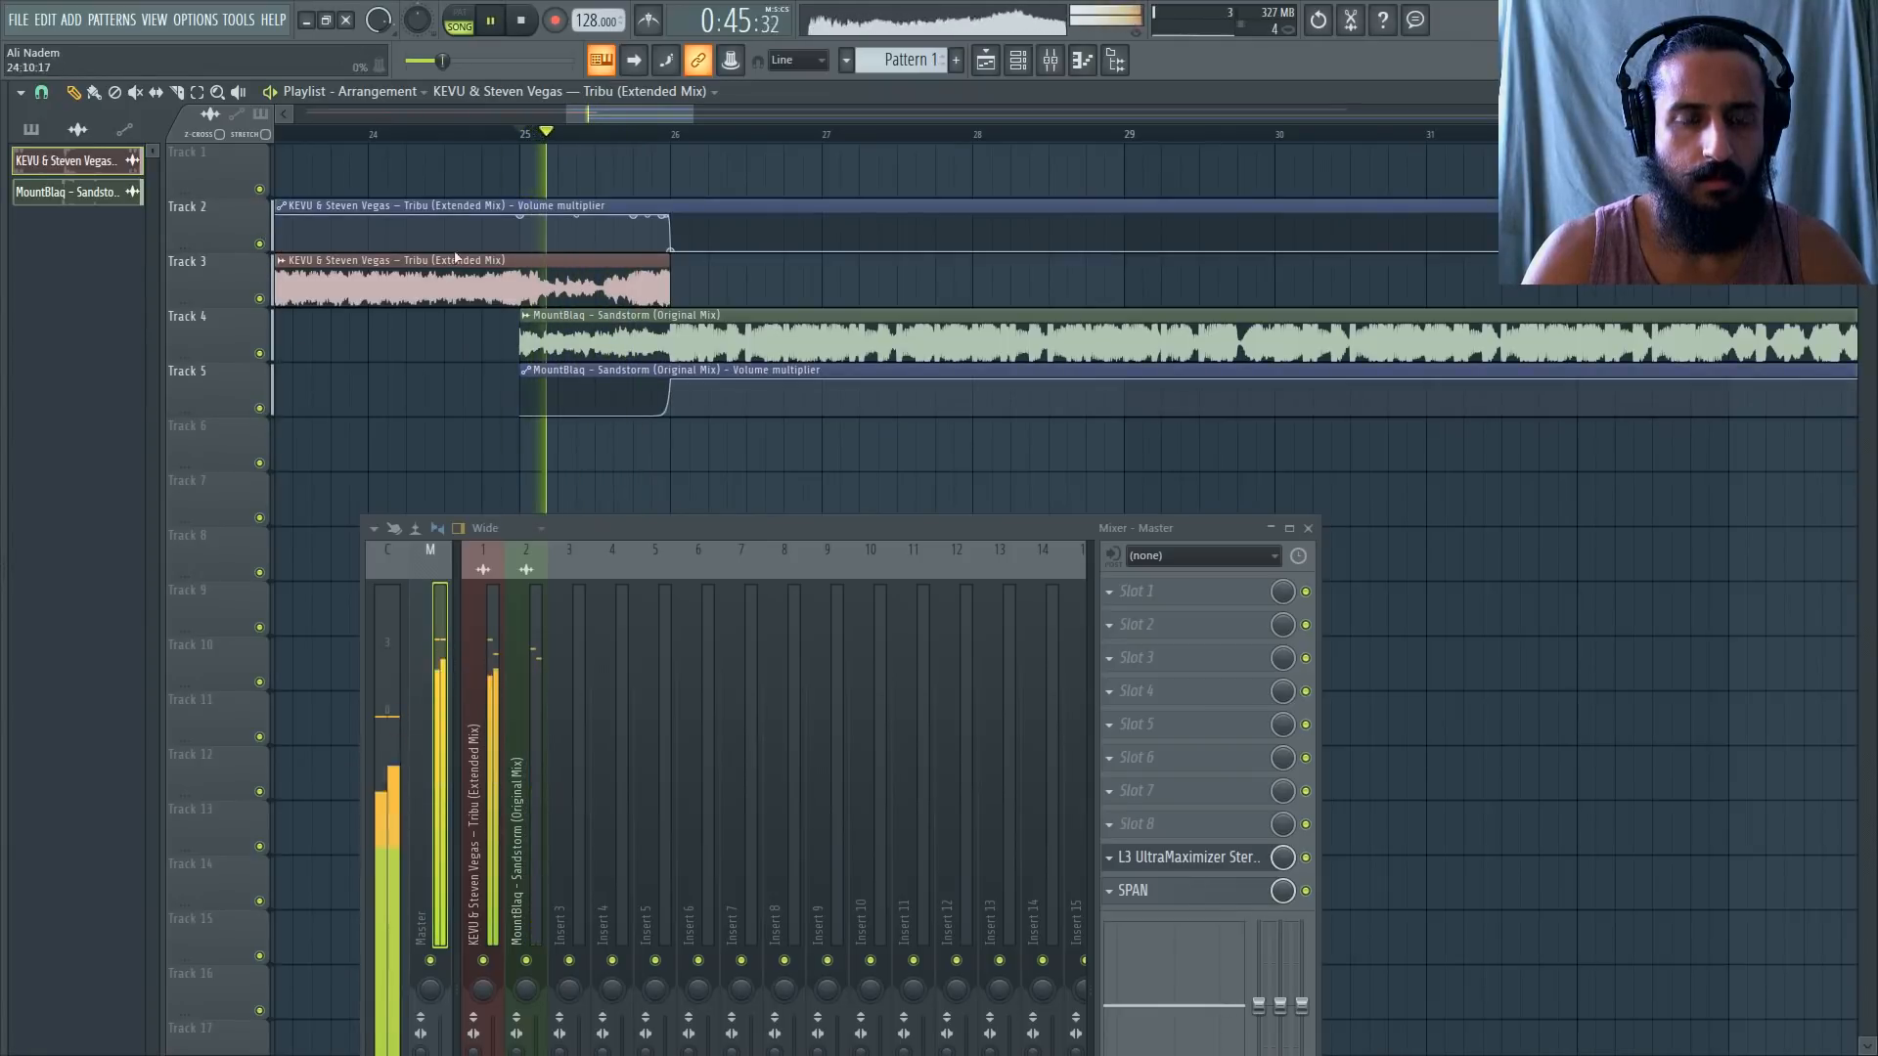
scroll(626, 208, down, 2)
key(space)
key(space)
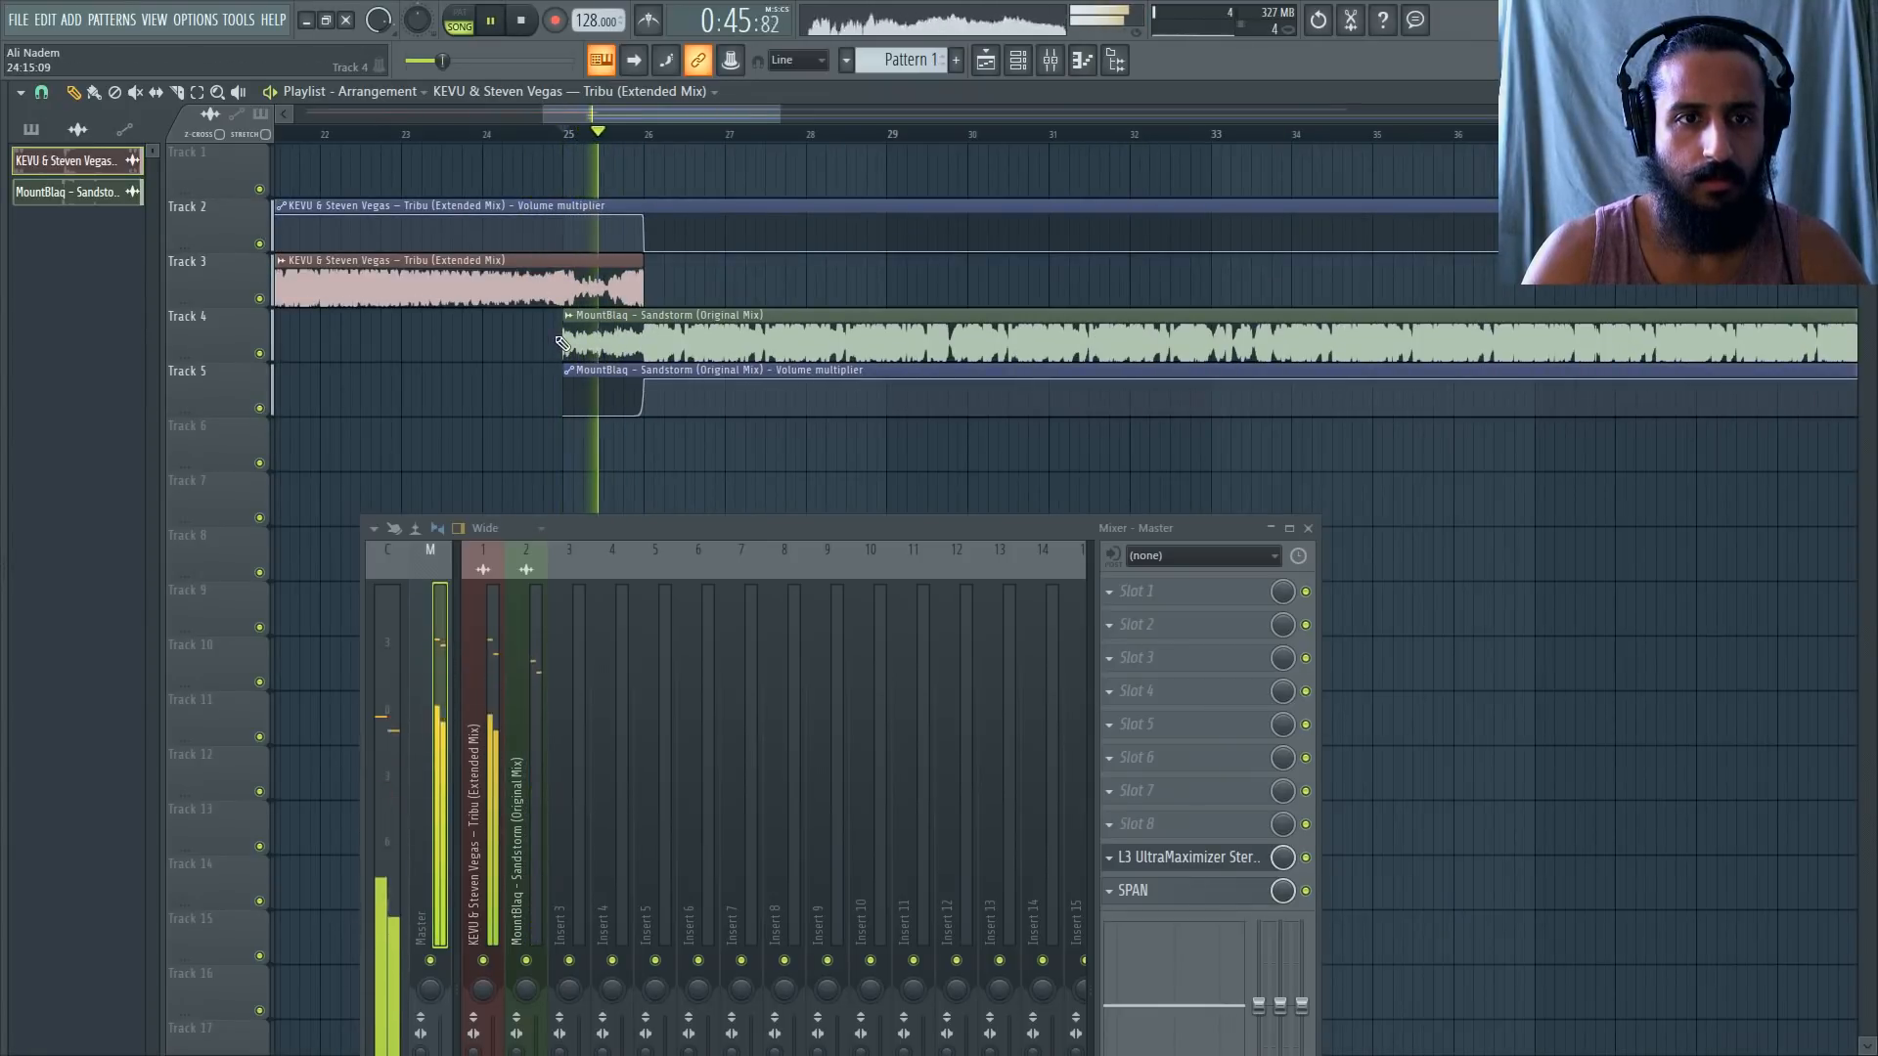
Extend the start of the Sandstorm clip back to about bar 20 and play it together with Tribu.
drag(564, 325, 369, 324)
key(space)
key(space)
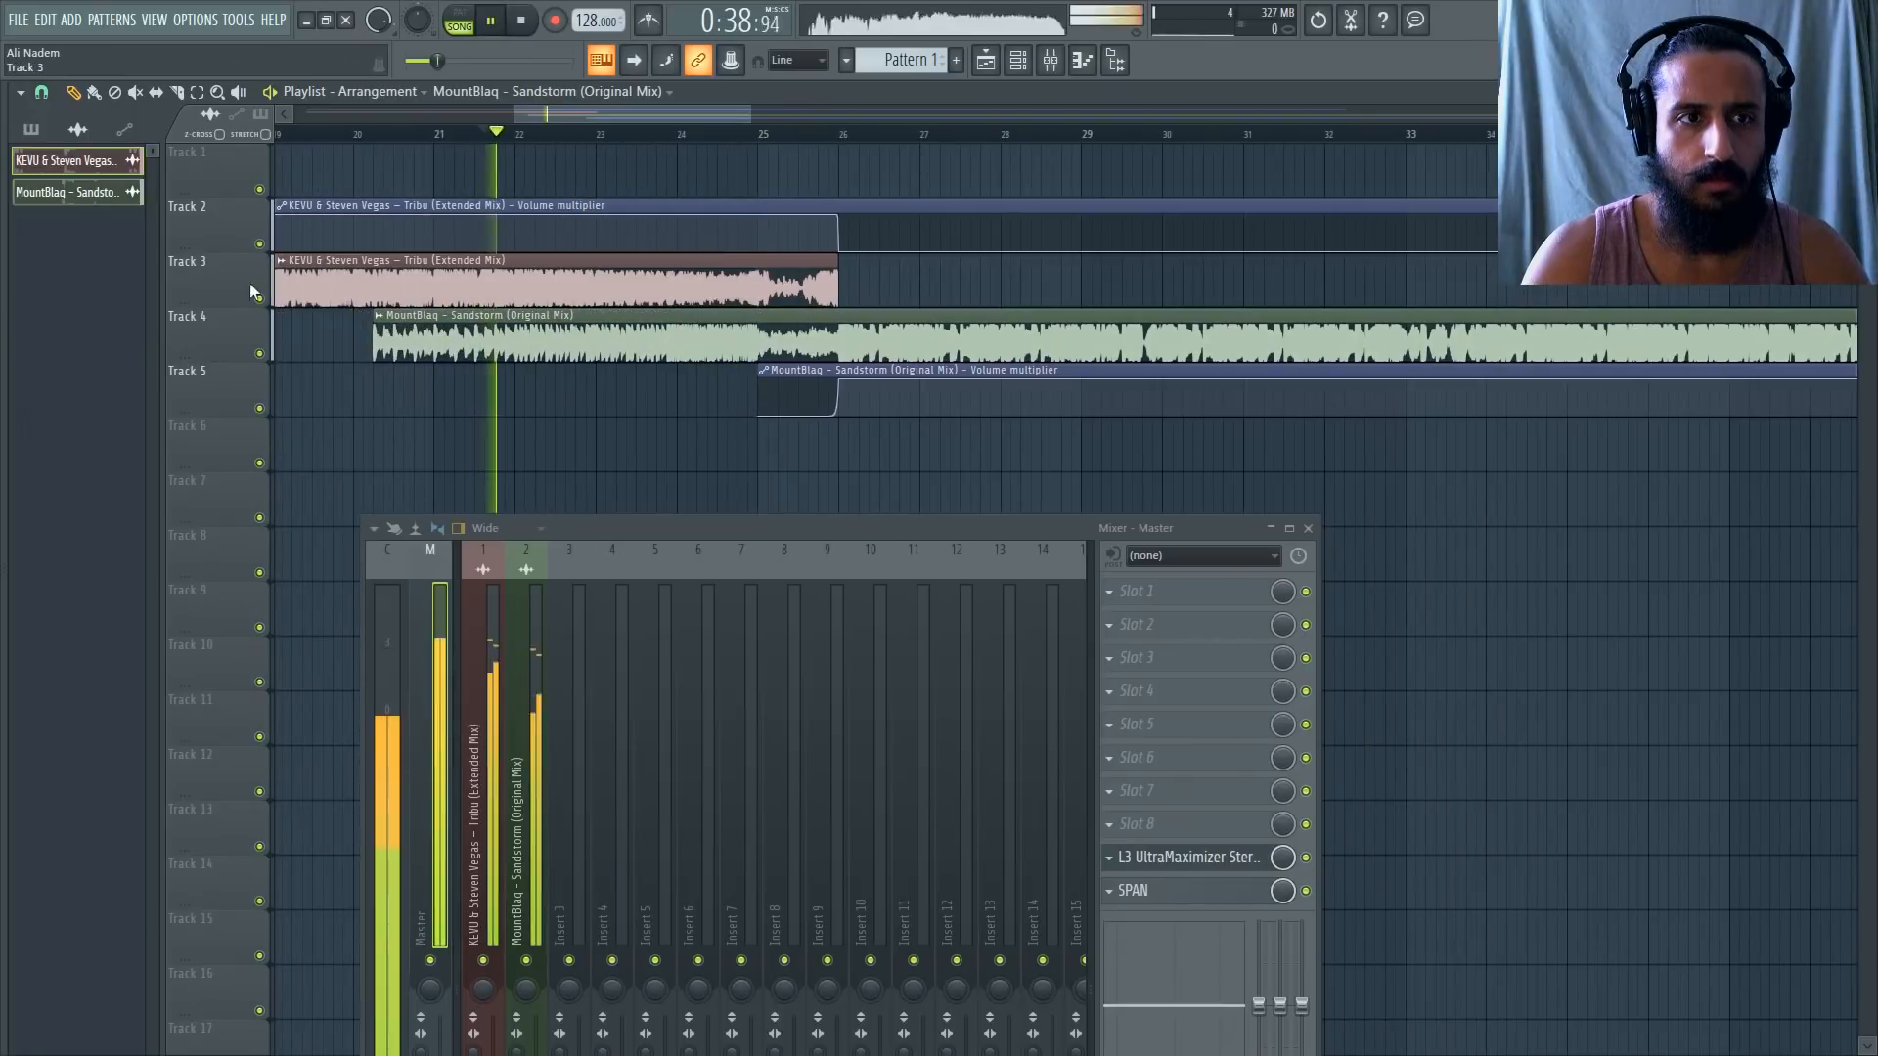
Mute Tribu, extend the start of the Sandstorm clip back to bar 17, and play it alone from there.
click(259, 298)
scroll(453, 335, down, 4)
scroll(453, 255, up, 3)
drag(498, 114, 436, 123)
drag(761, 342, 570, 342)
click(577, 138)
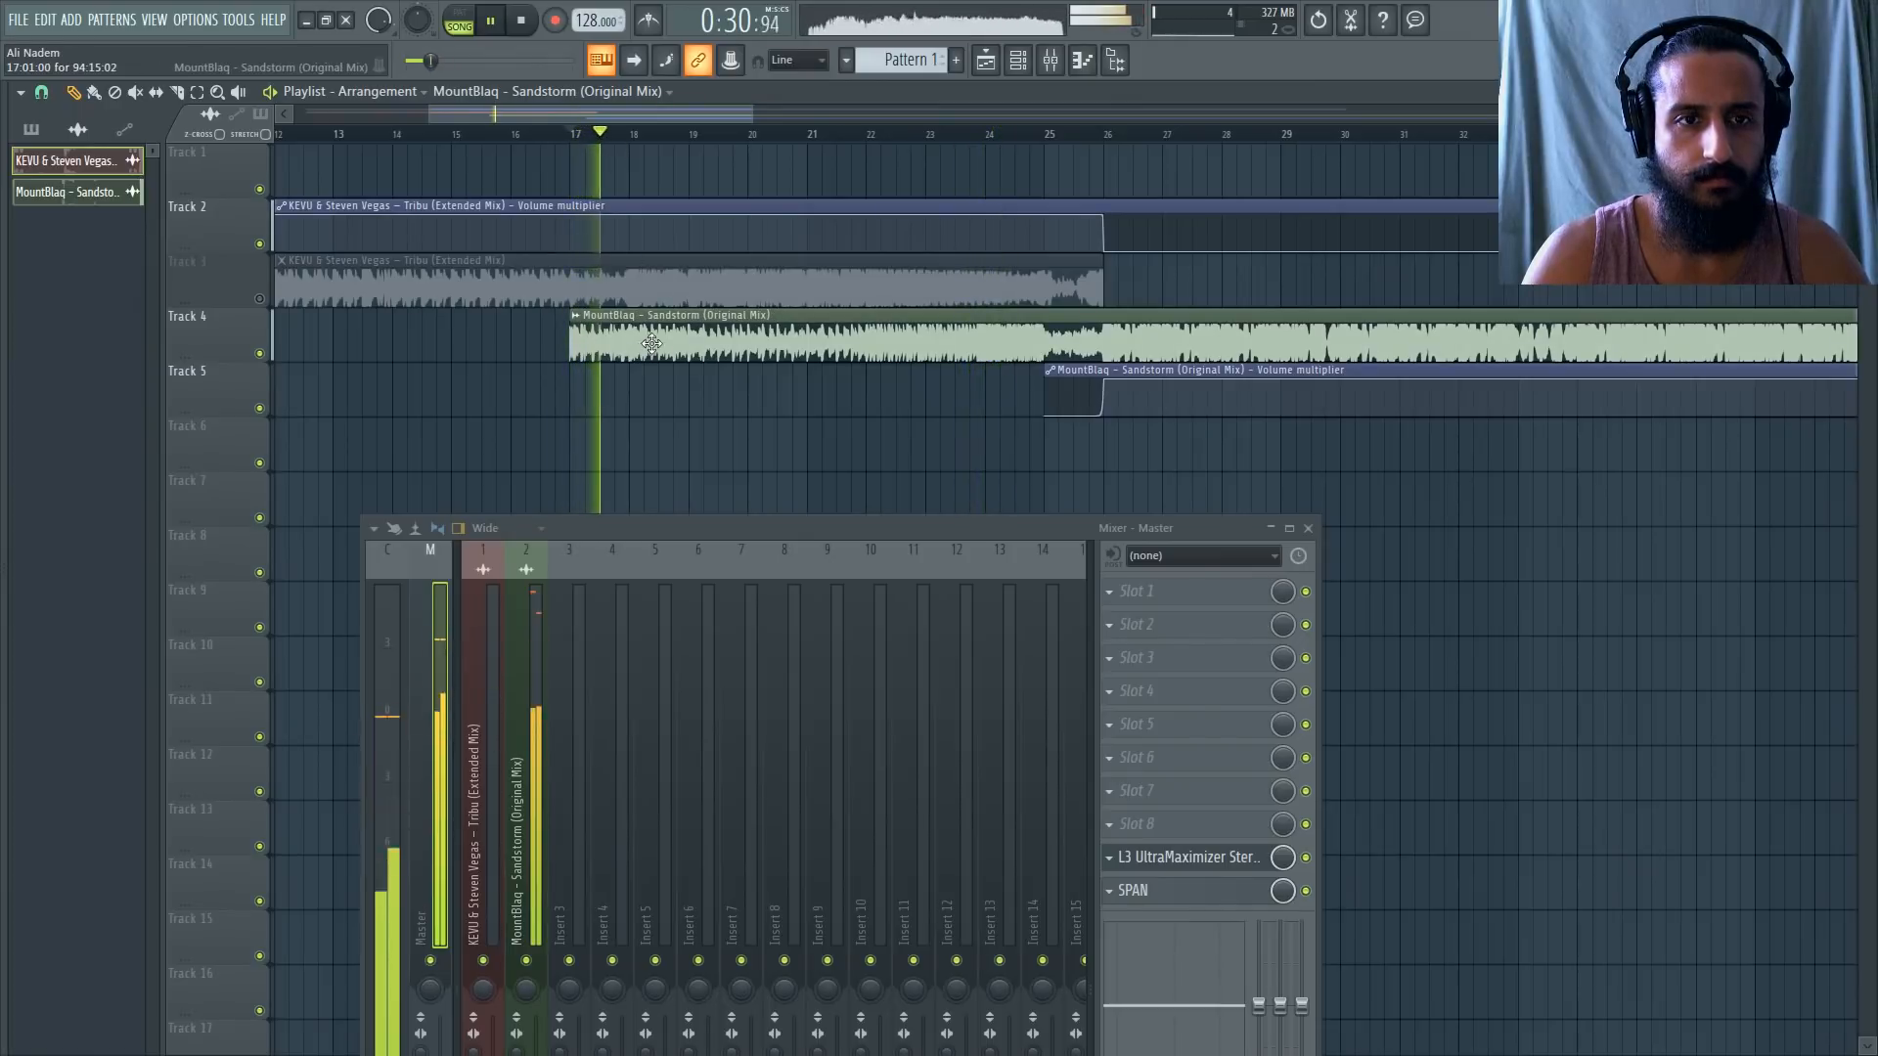
Trim the start of the Sandstorm clip to bar 18, stop playback, and unmute the Tribu track.
drag(569, 335, 629, 335)
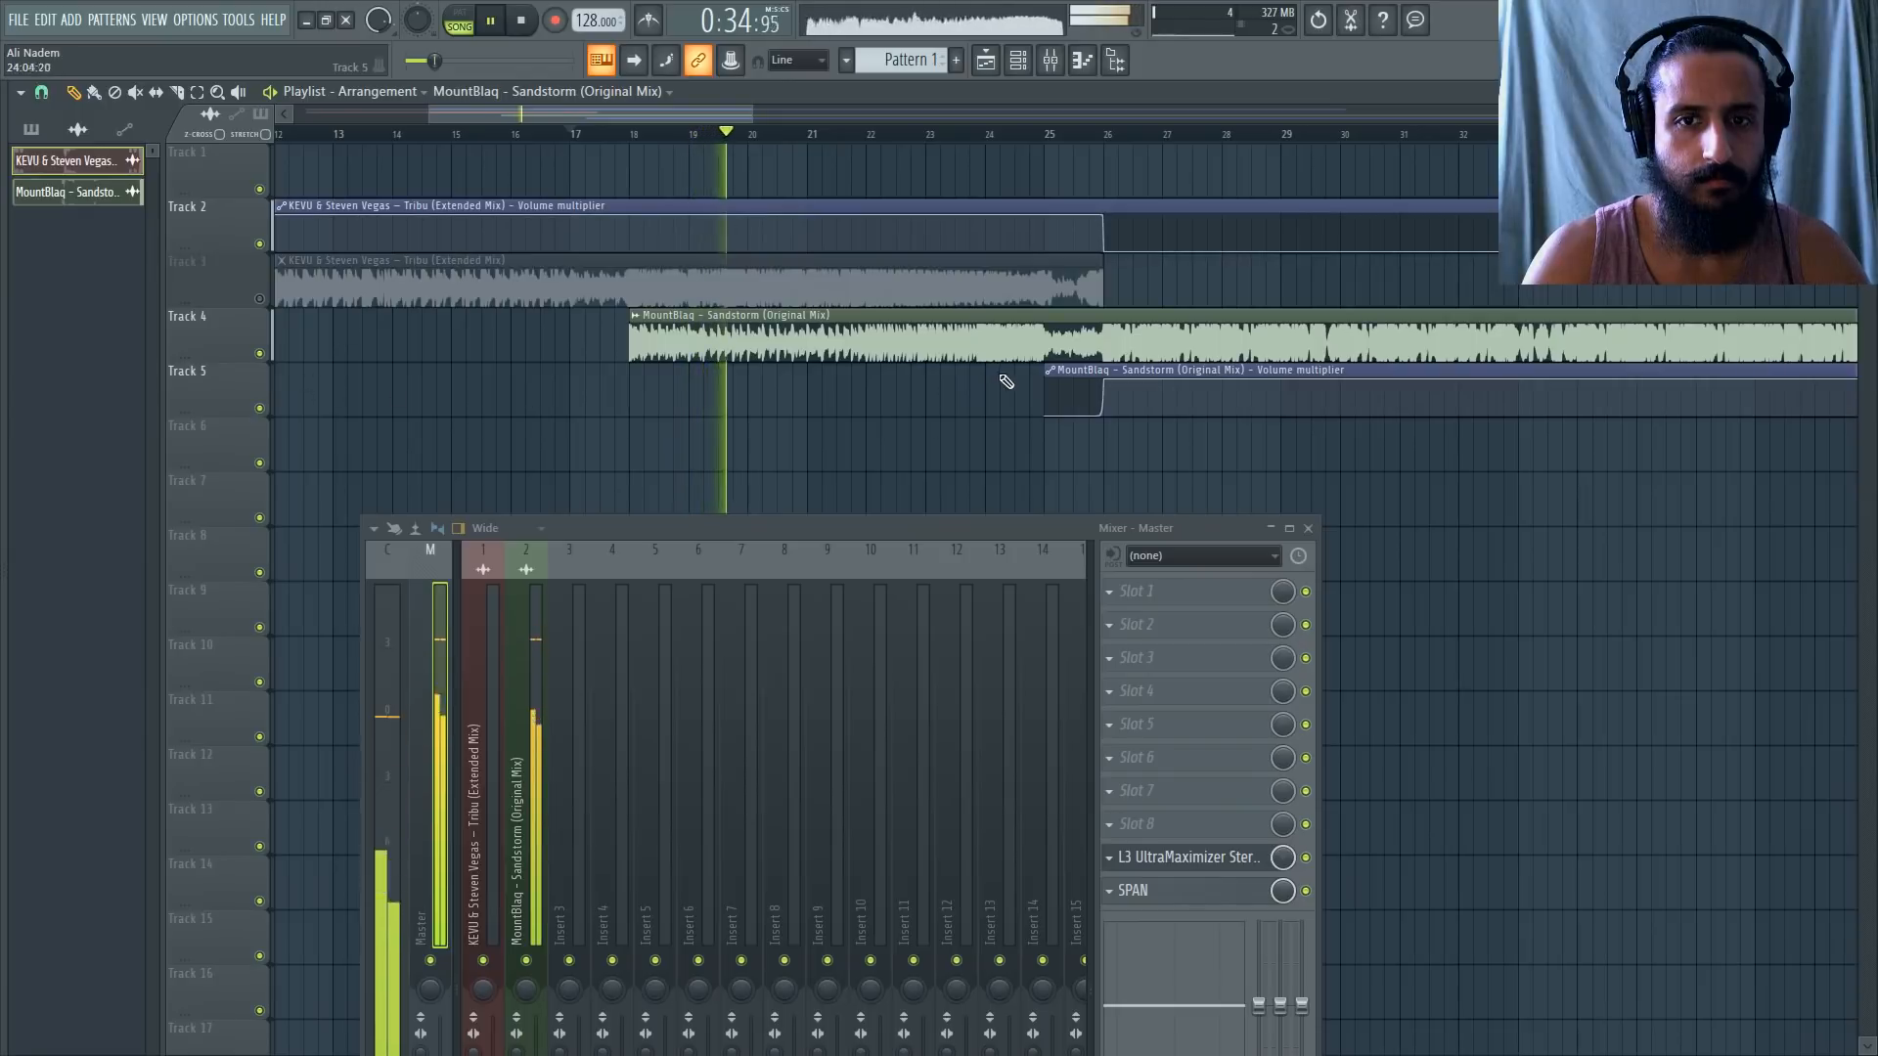
key(space)
click(260, 299)
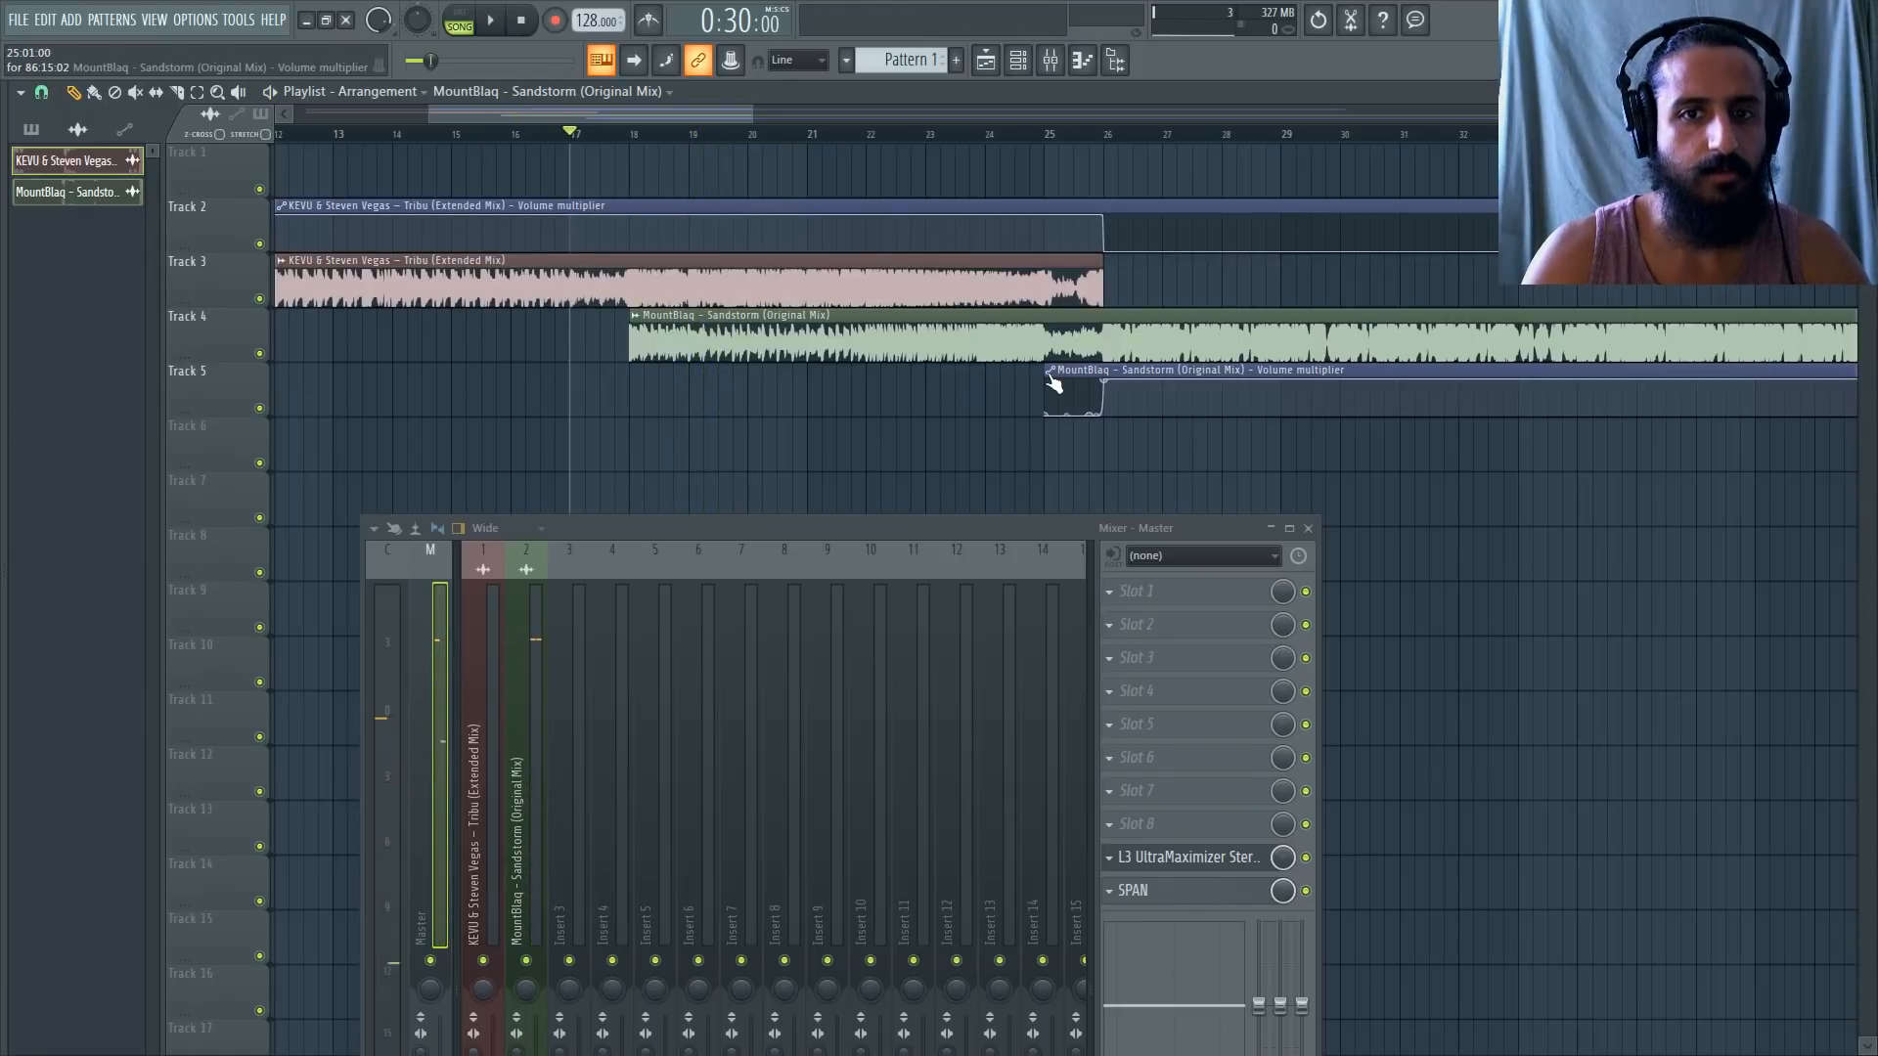
Mute the existing volume multiplier automation tracks of both Sandstorm and Tribu.
click(1042, 371)
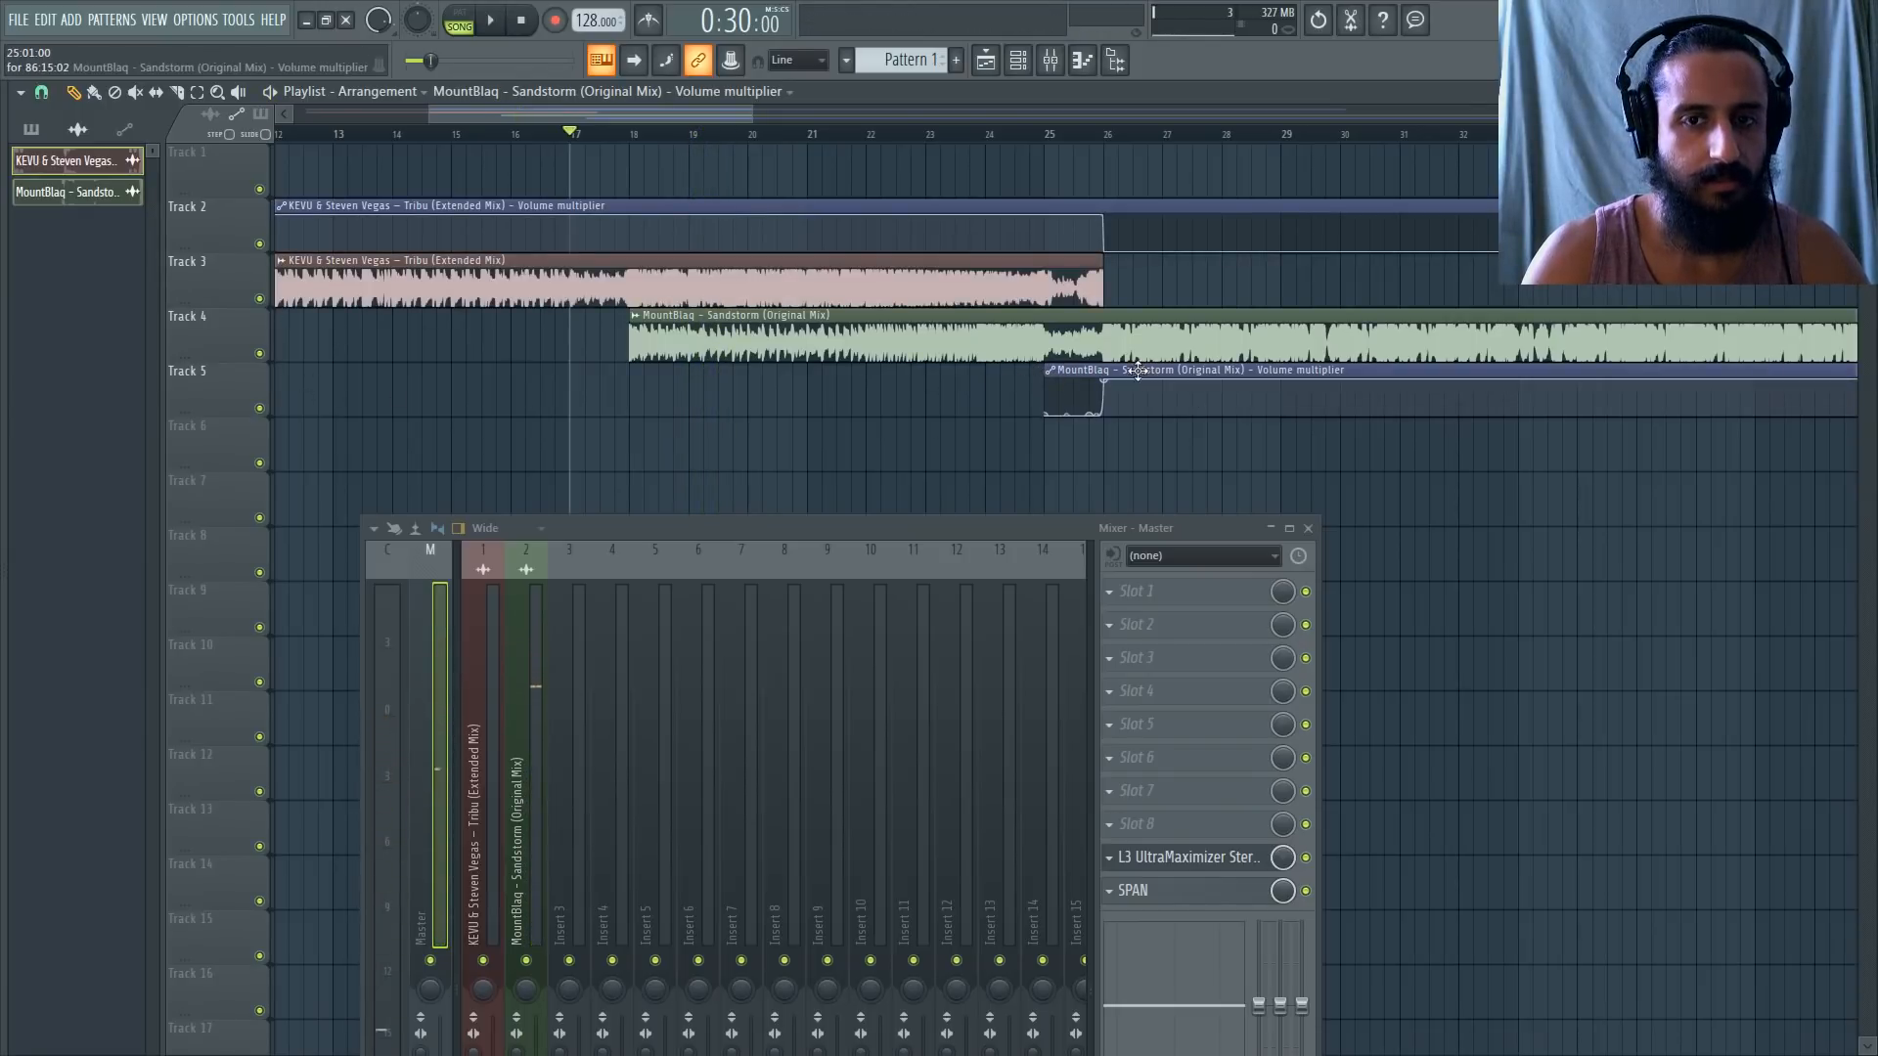
click(260, 354)
click(260, 354)
click(260, 409)
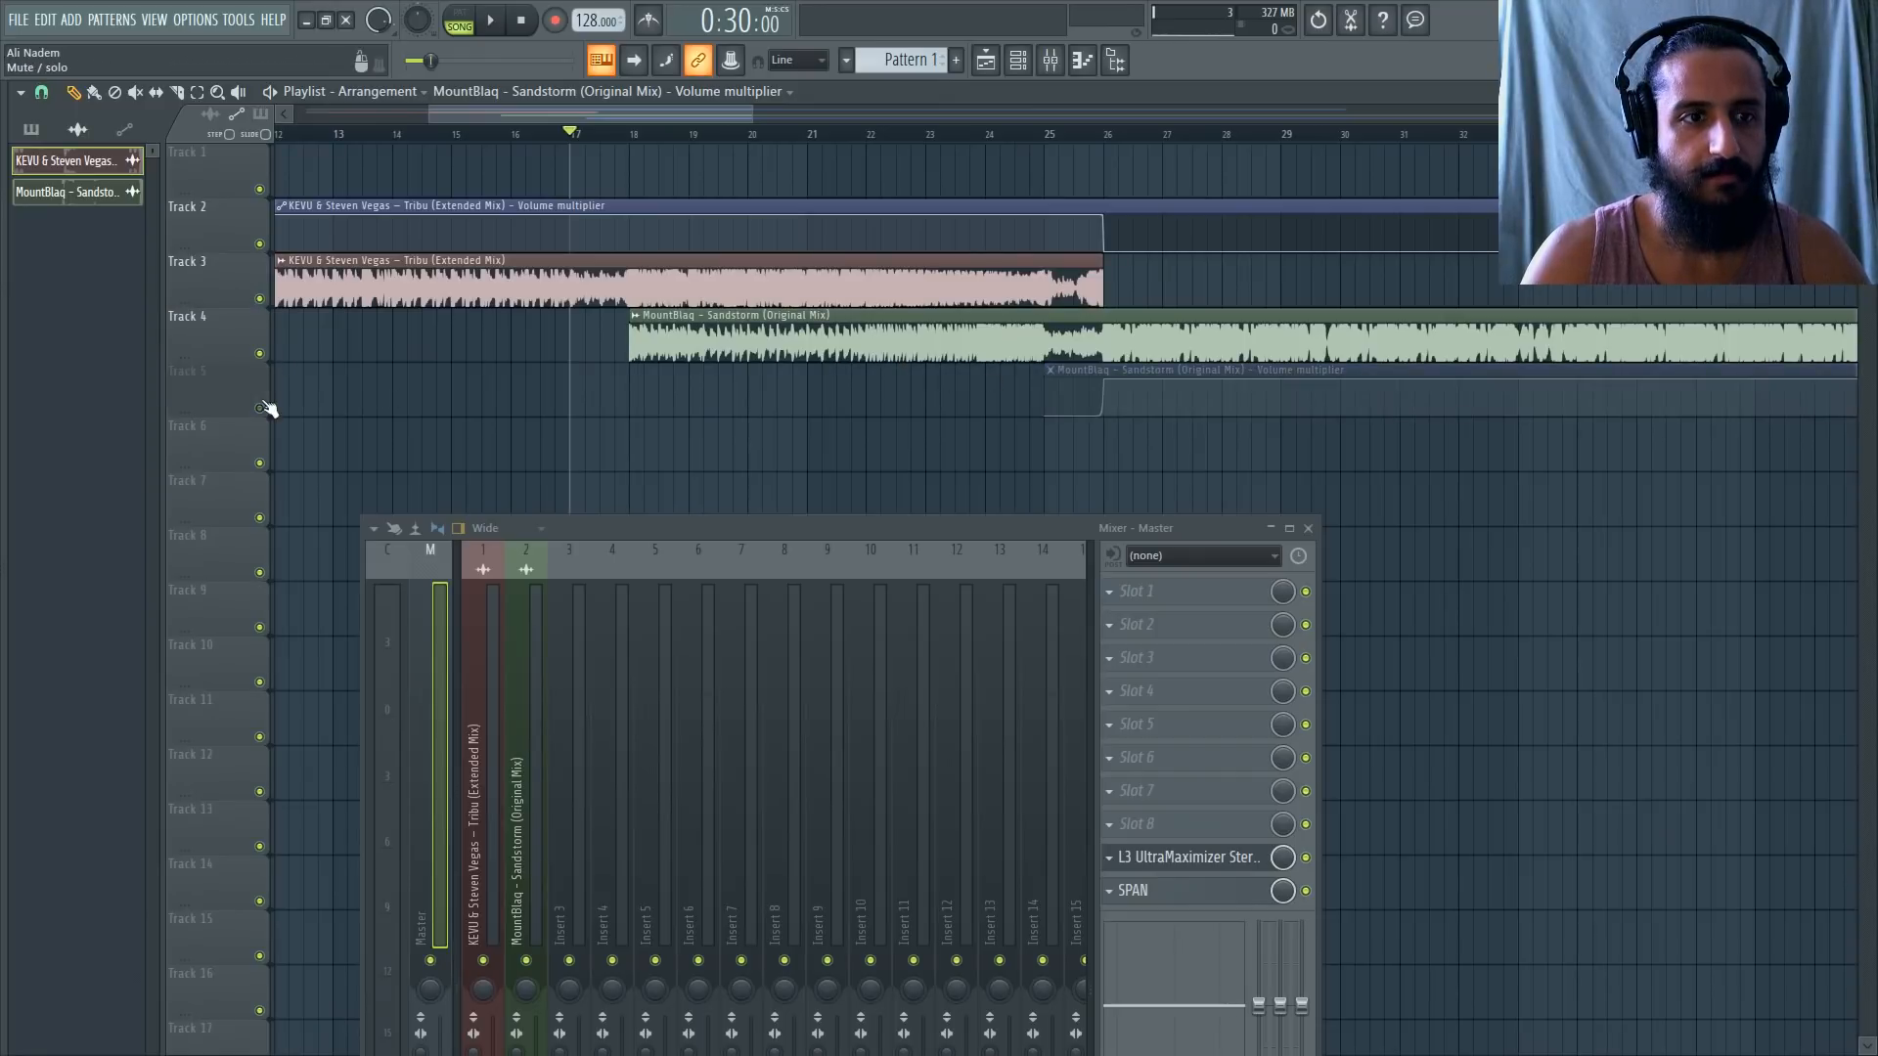
click(260, 245)
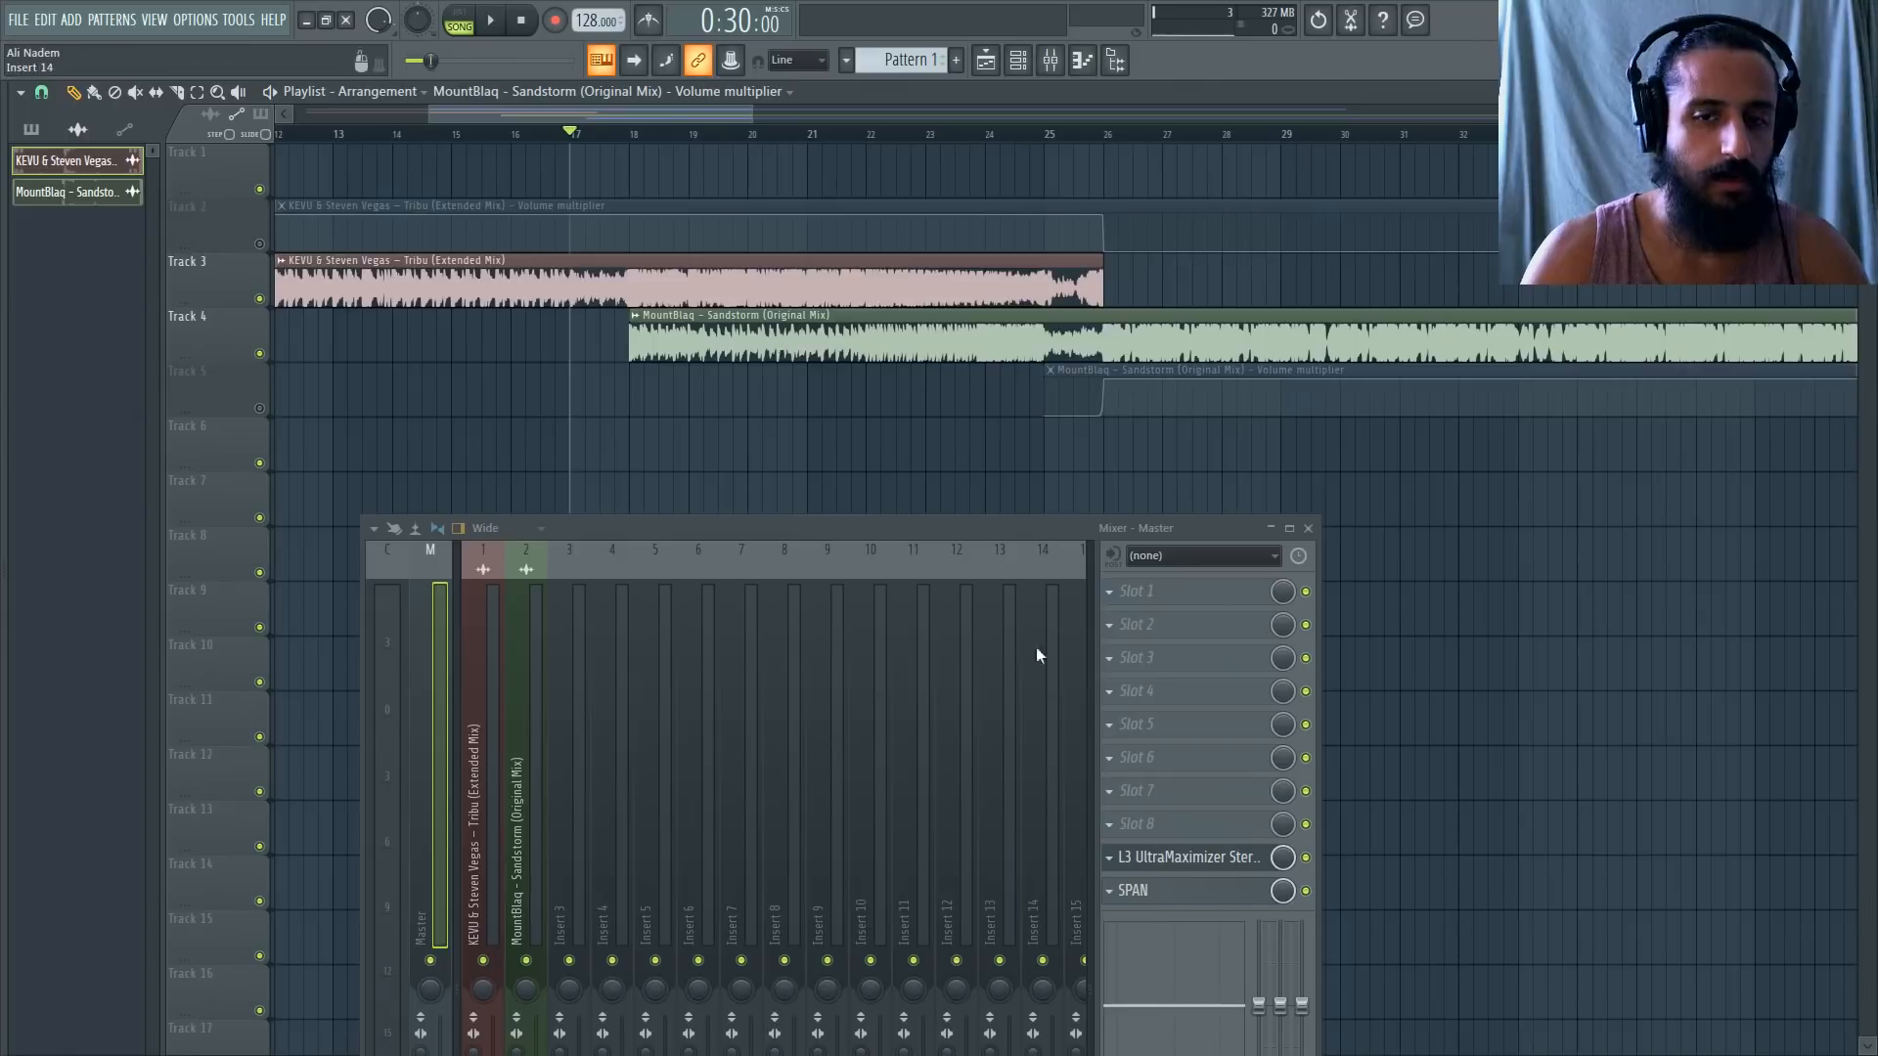
Add Fruity Balance to Sandstorm's mixer channel, create an automation clip for its volume, and place the clip on Track 6.
double_click(965, 330)
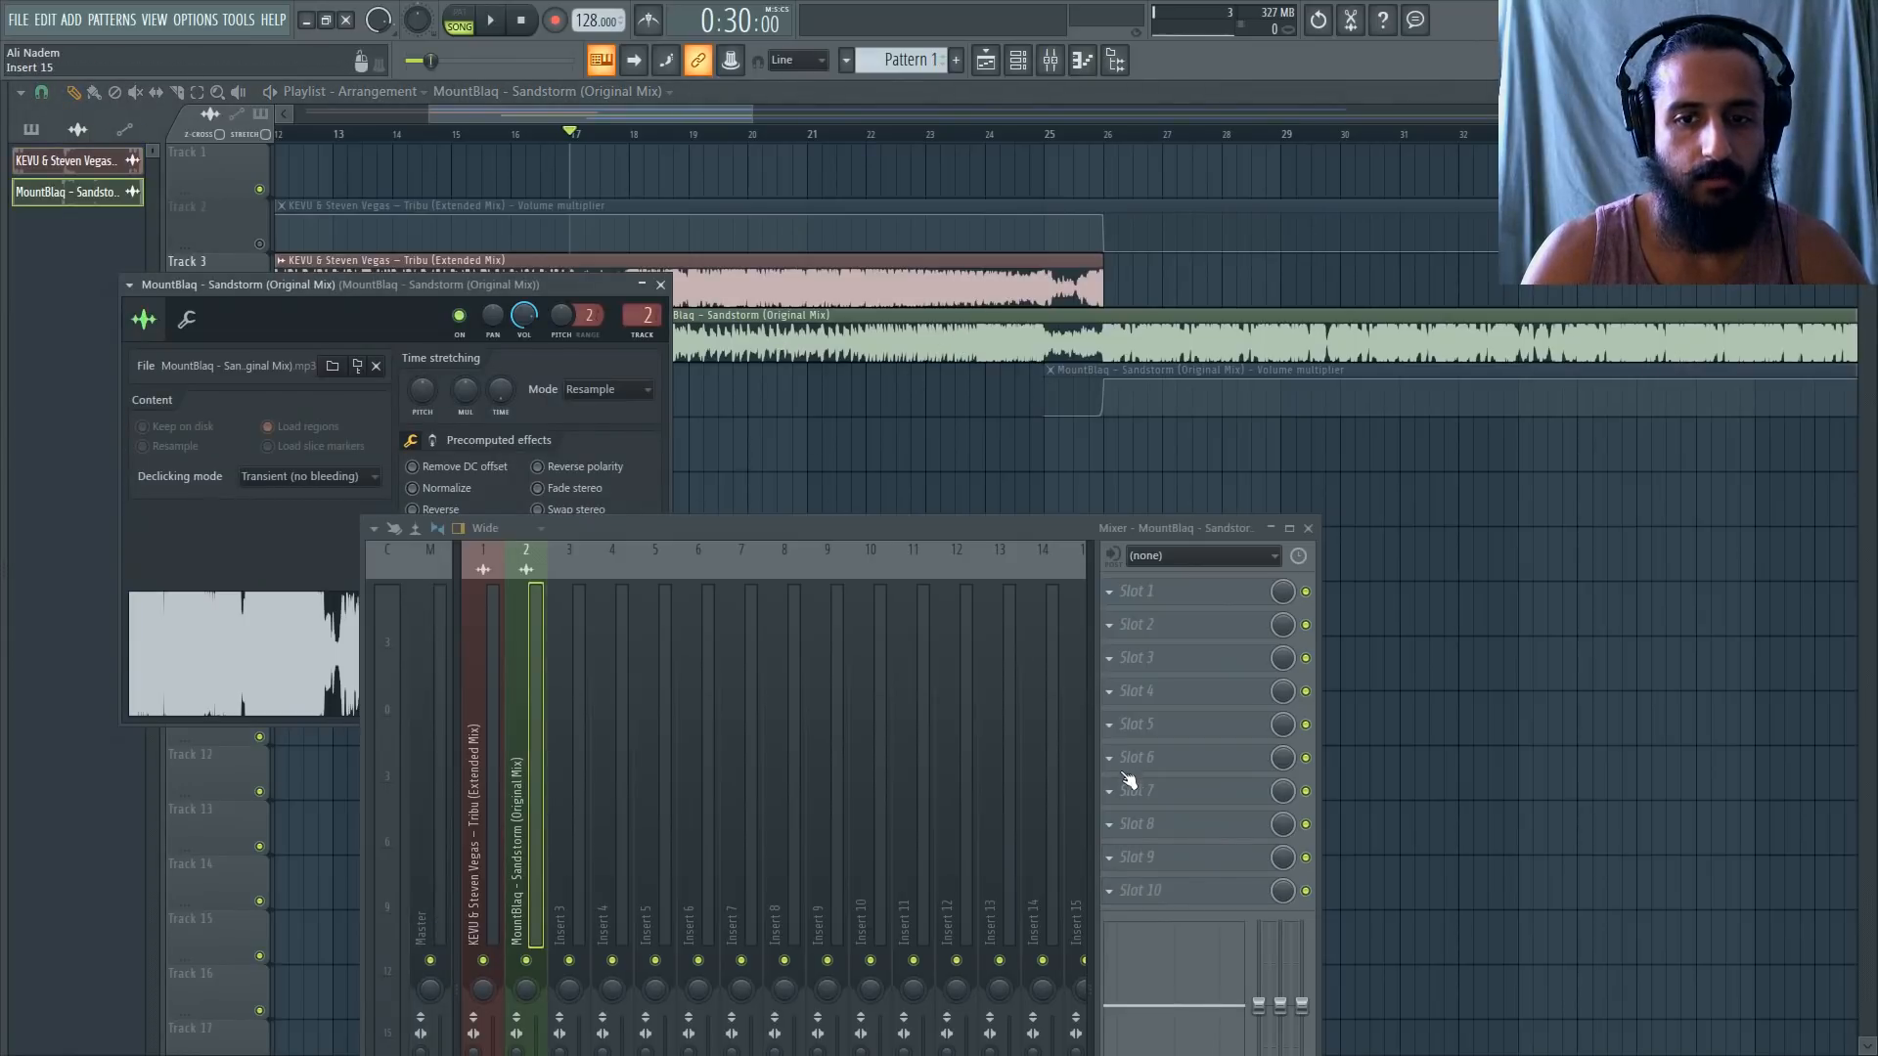
click(1125, 593)
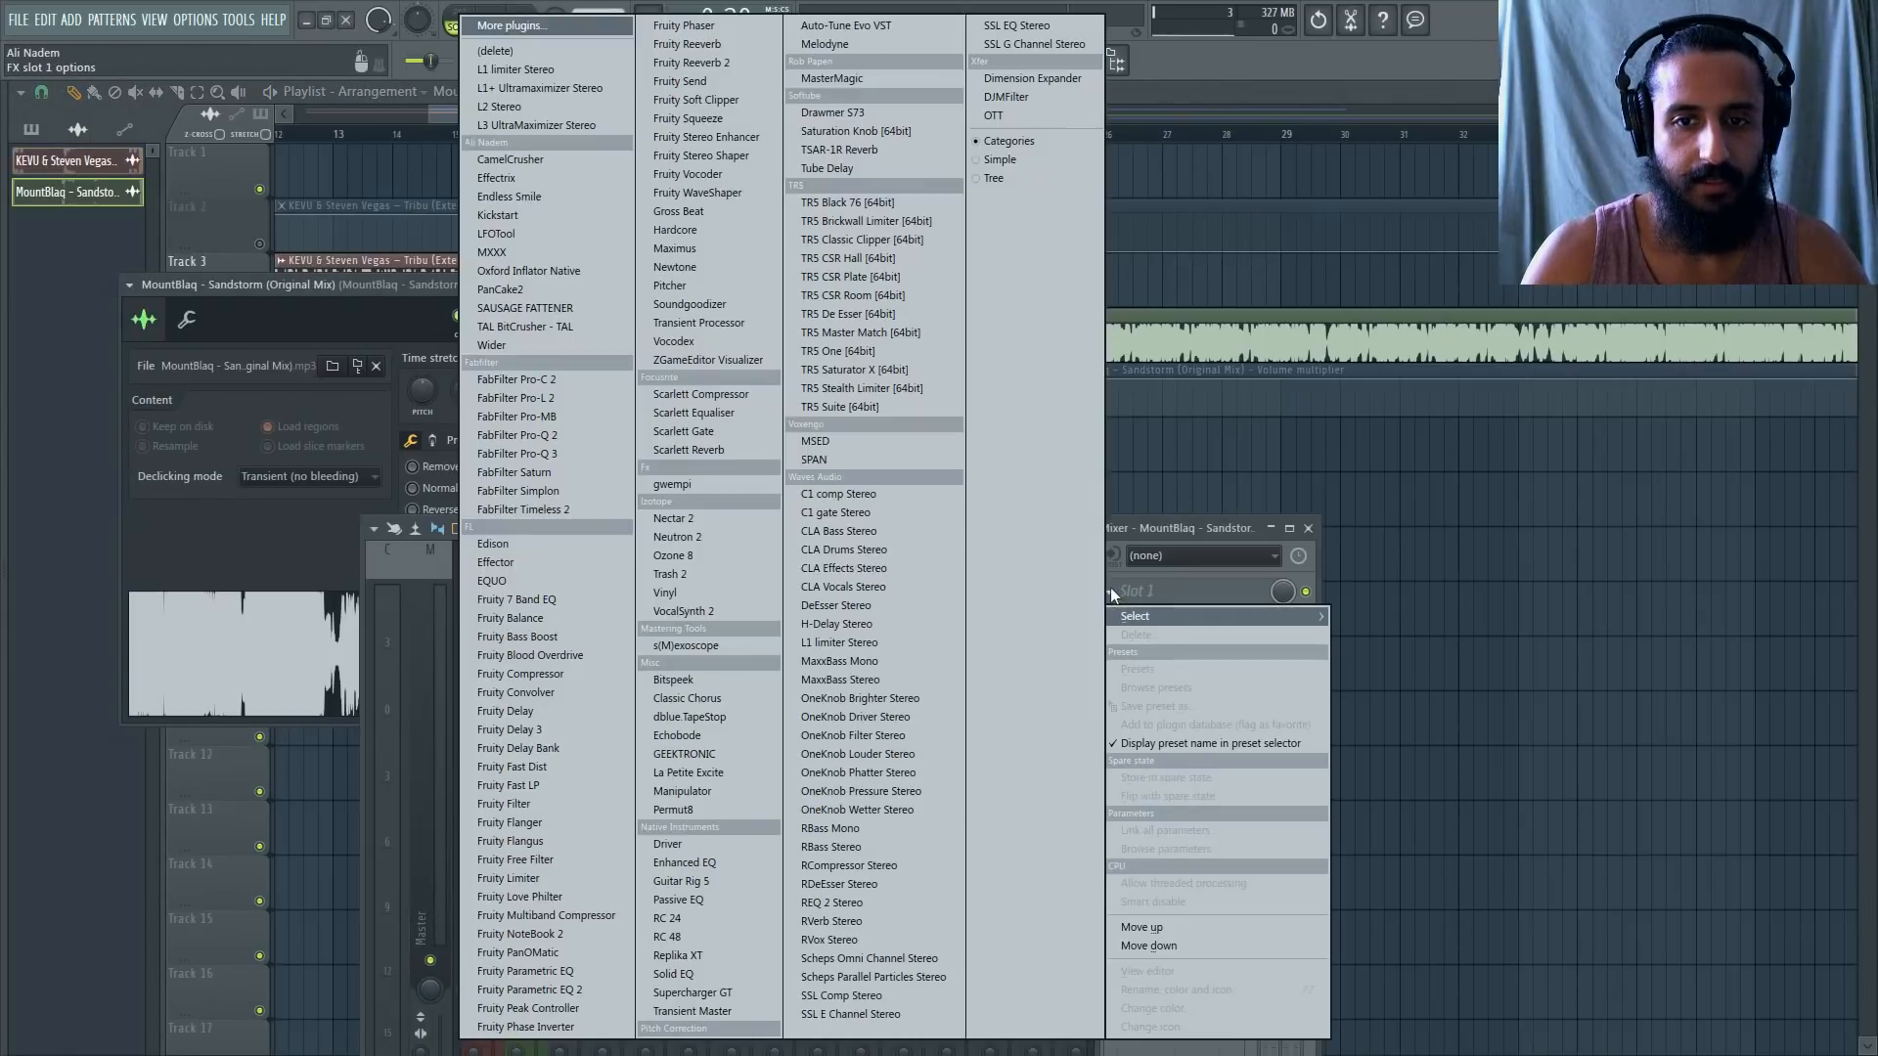
click(544, 626)
right_click(336, 415)
click(416, 565)
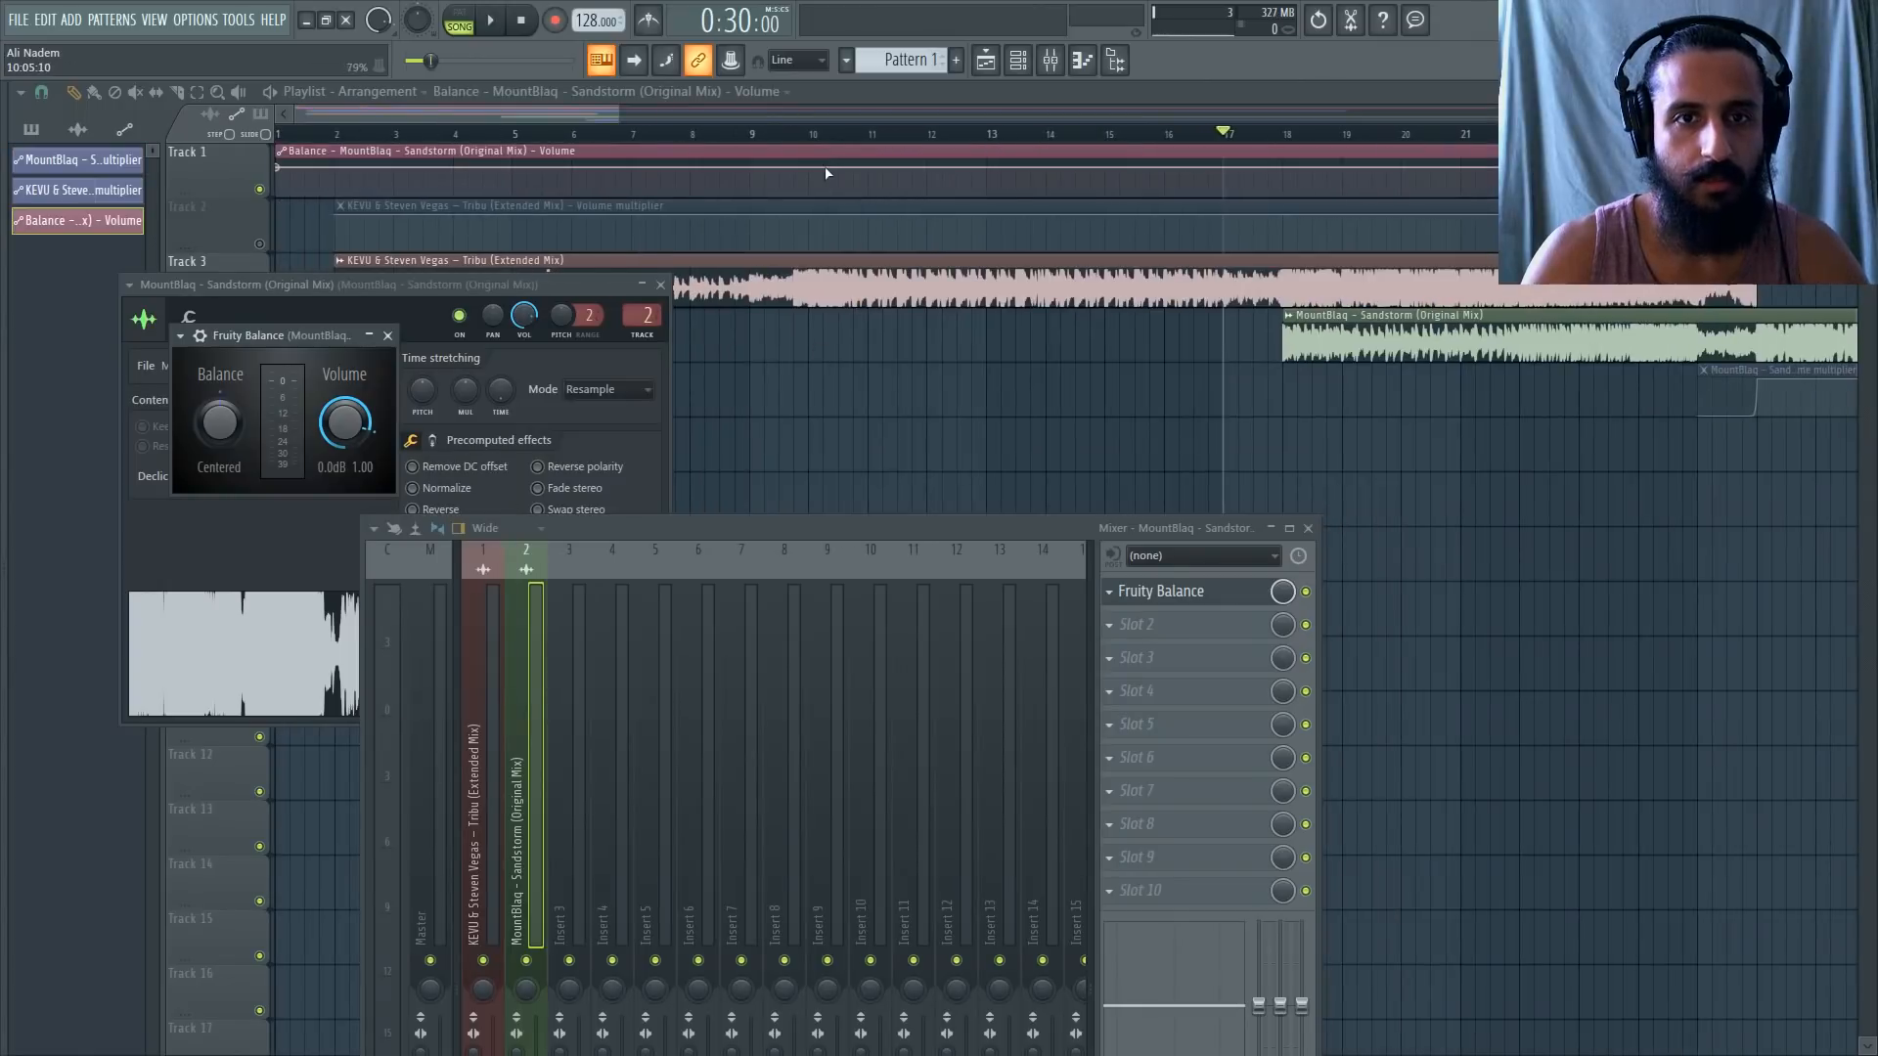
drag(830, 172, 498, 404)
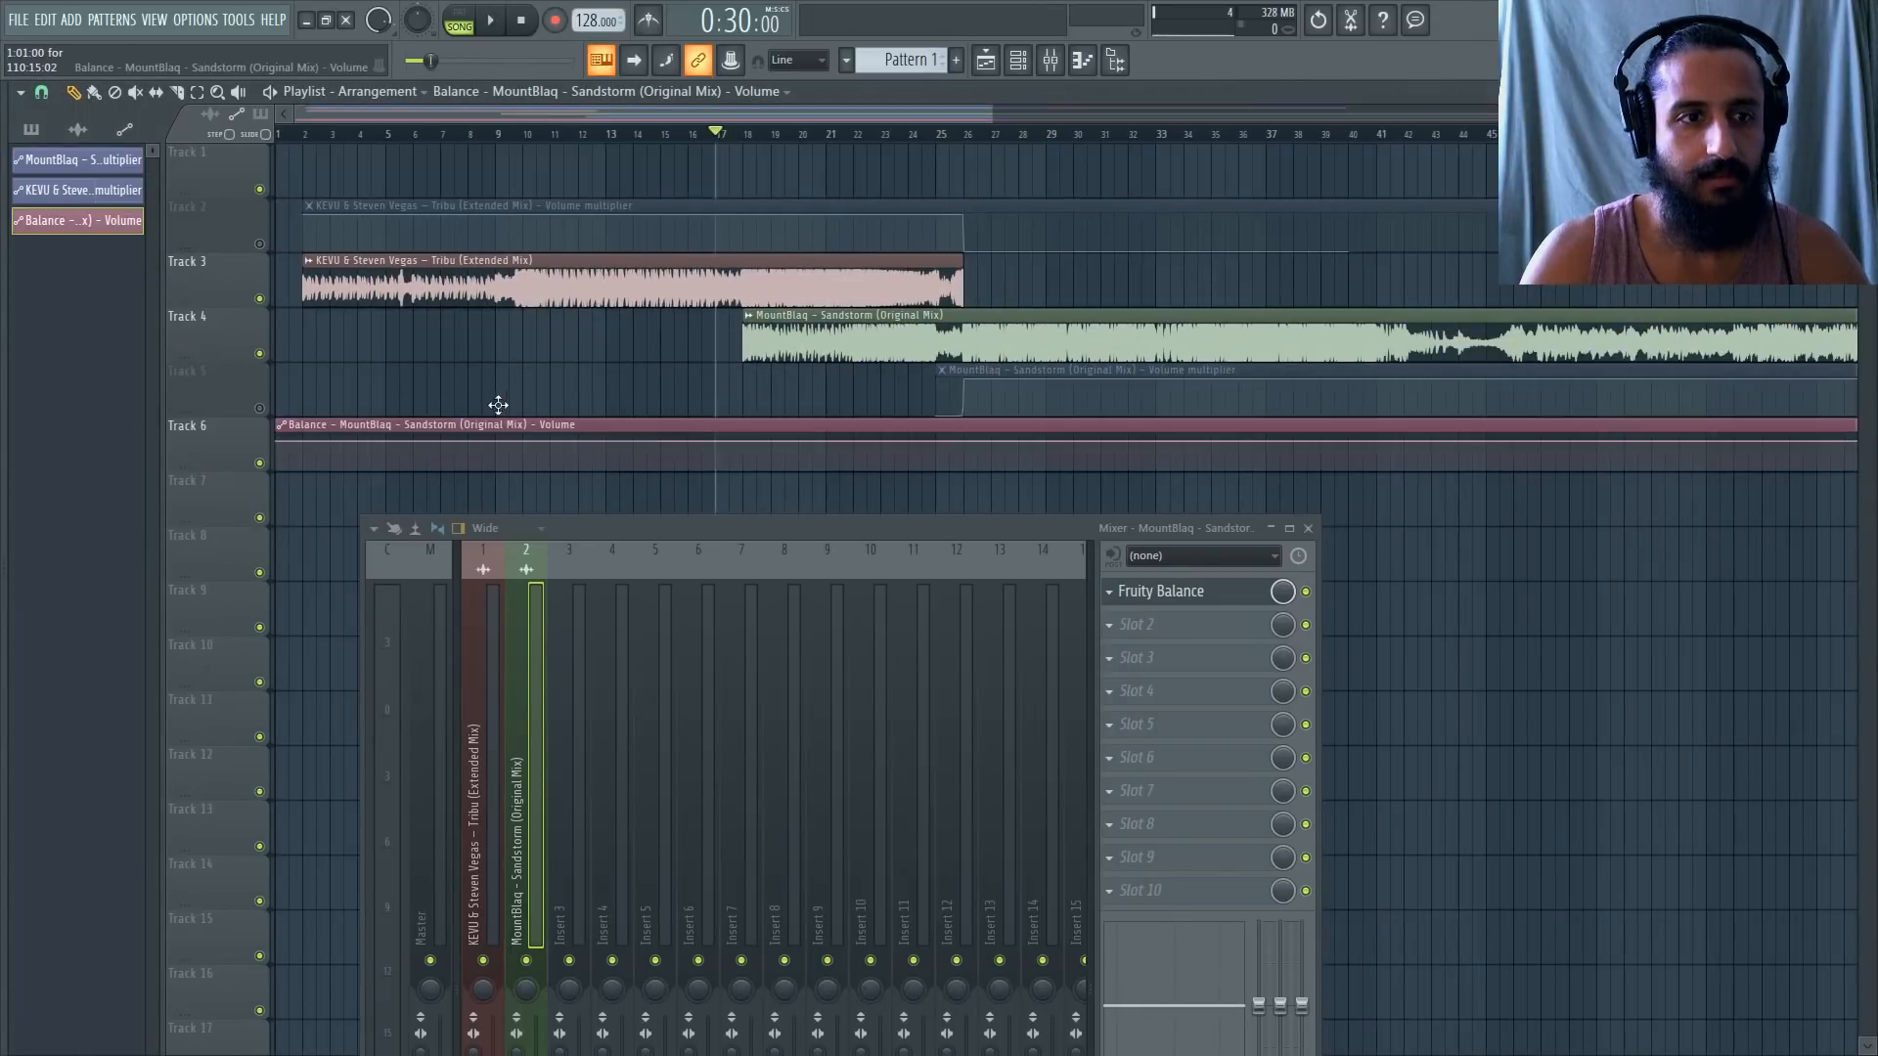
Add a point at bar 25 on Sandstorm's Balance volume automation and set its value to 0.8.
scroll(912, 480, up, 5)
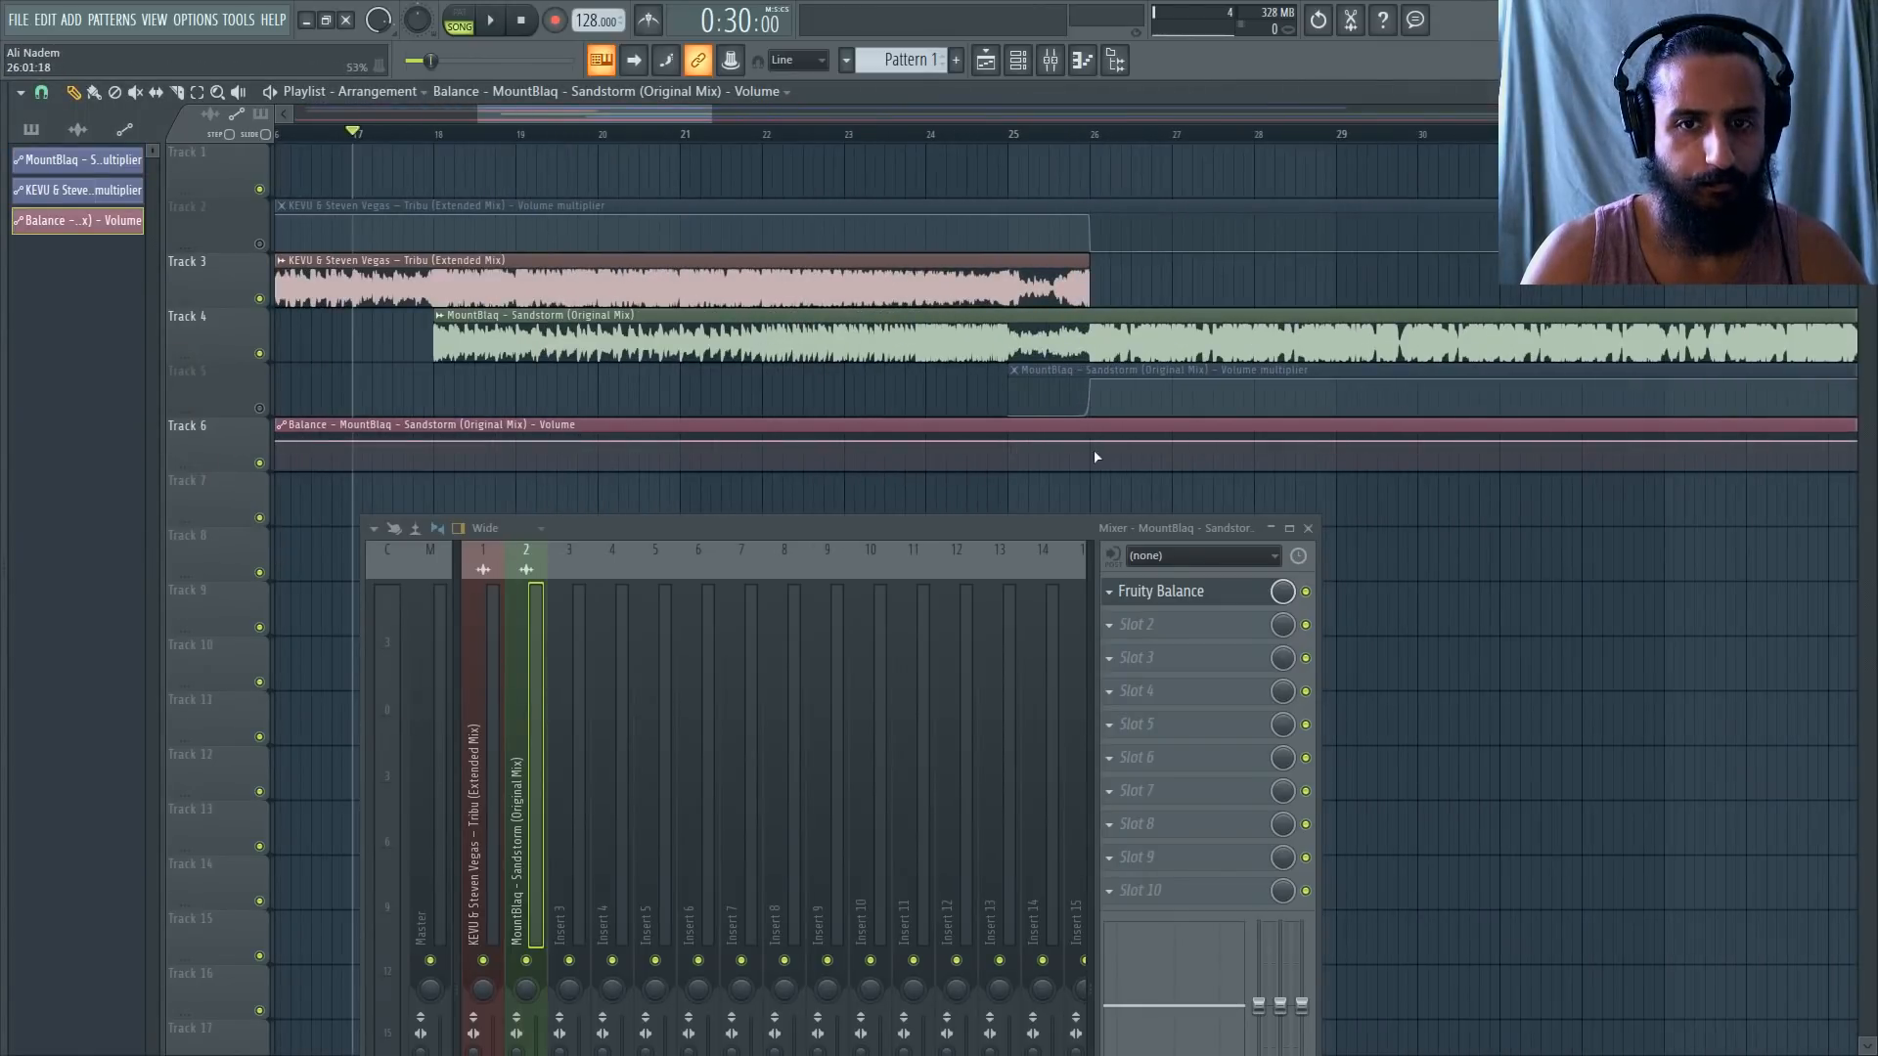
right_click(1011, 449)
click(1052, 782)
text(.8)
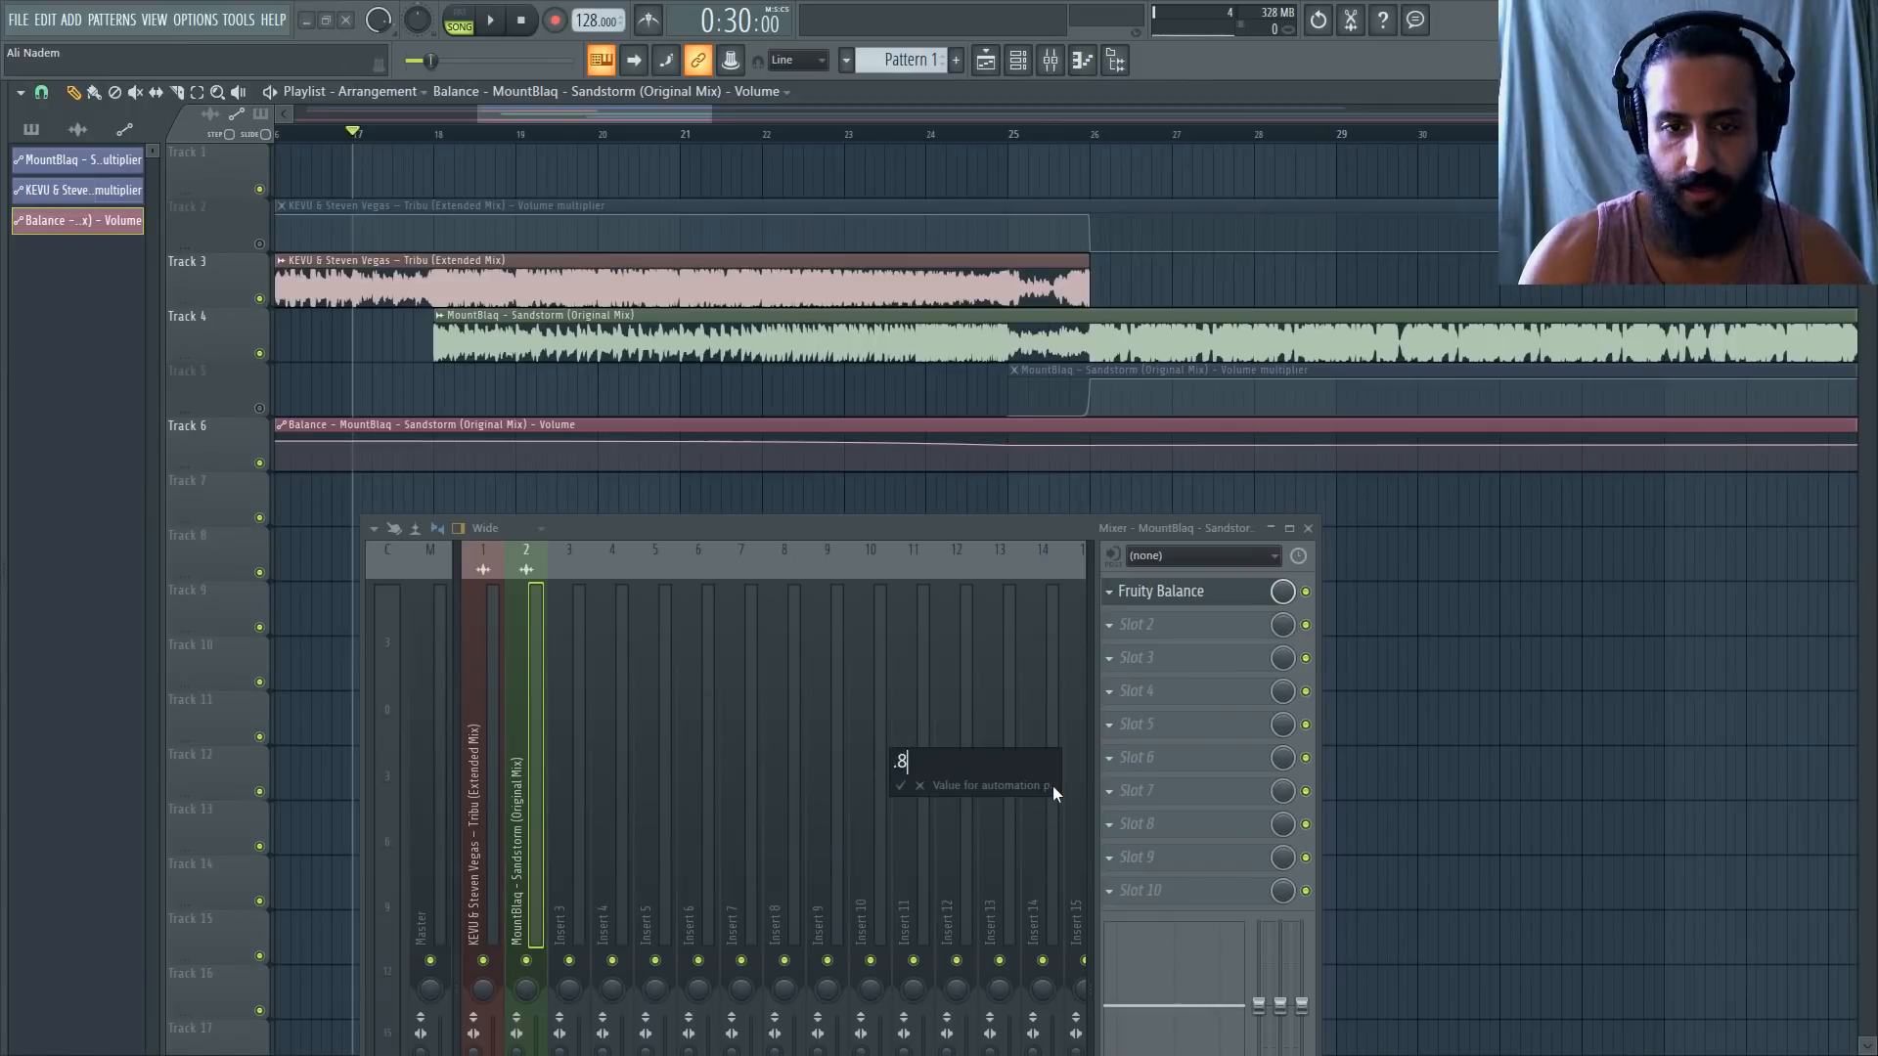
key(Return)
Keep Sandstorm's Balance volume automation at zero from the start to a point at bar 18, with a linear rise to bar 25.
drag(434, 446, 439, 483)
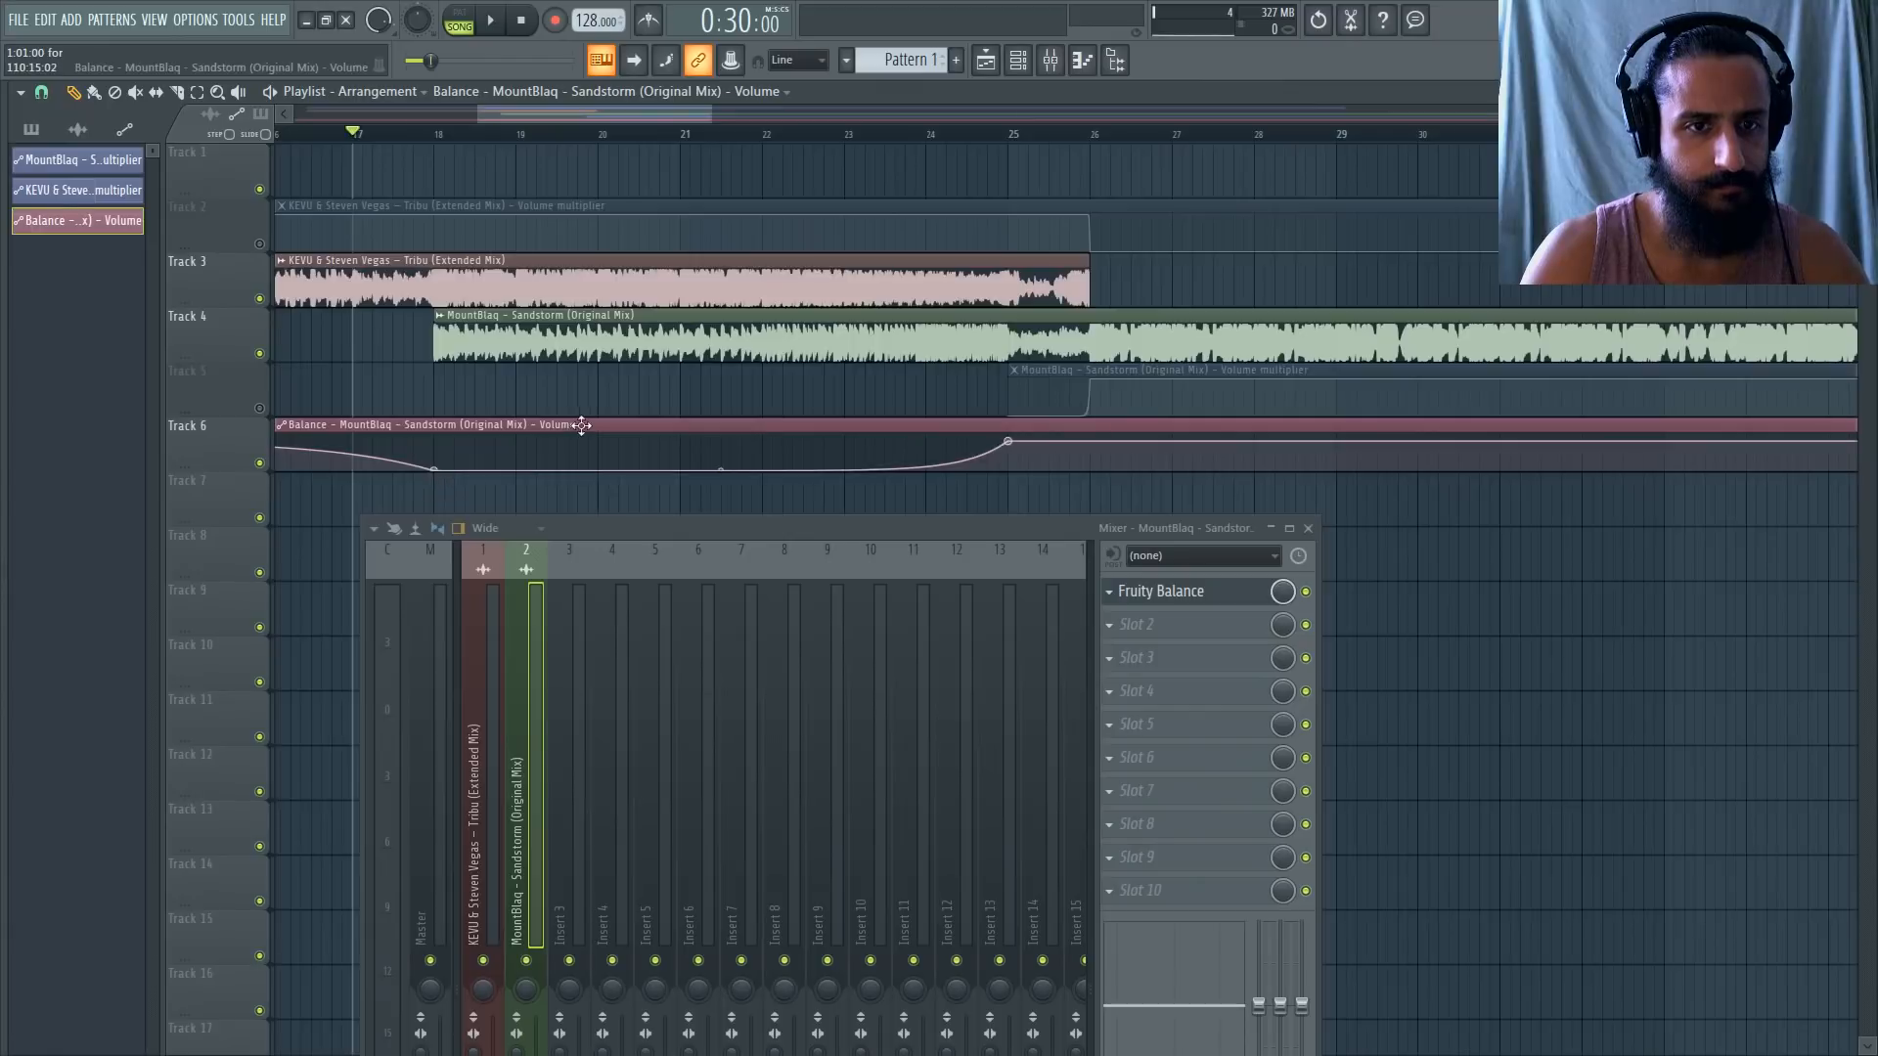
scroll(519, 436, down, 6)
drag(279, 445, 272, 519)
scroll(548, 419, up, 5)
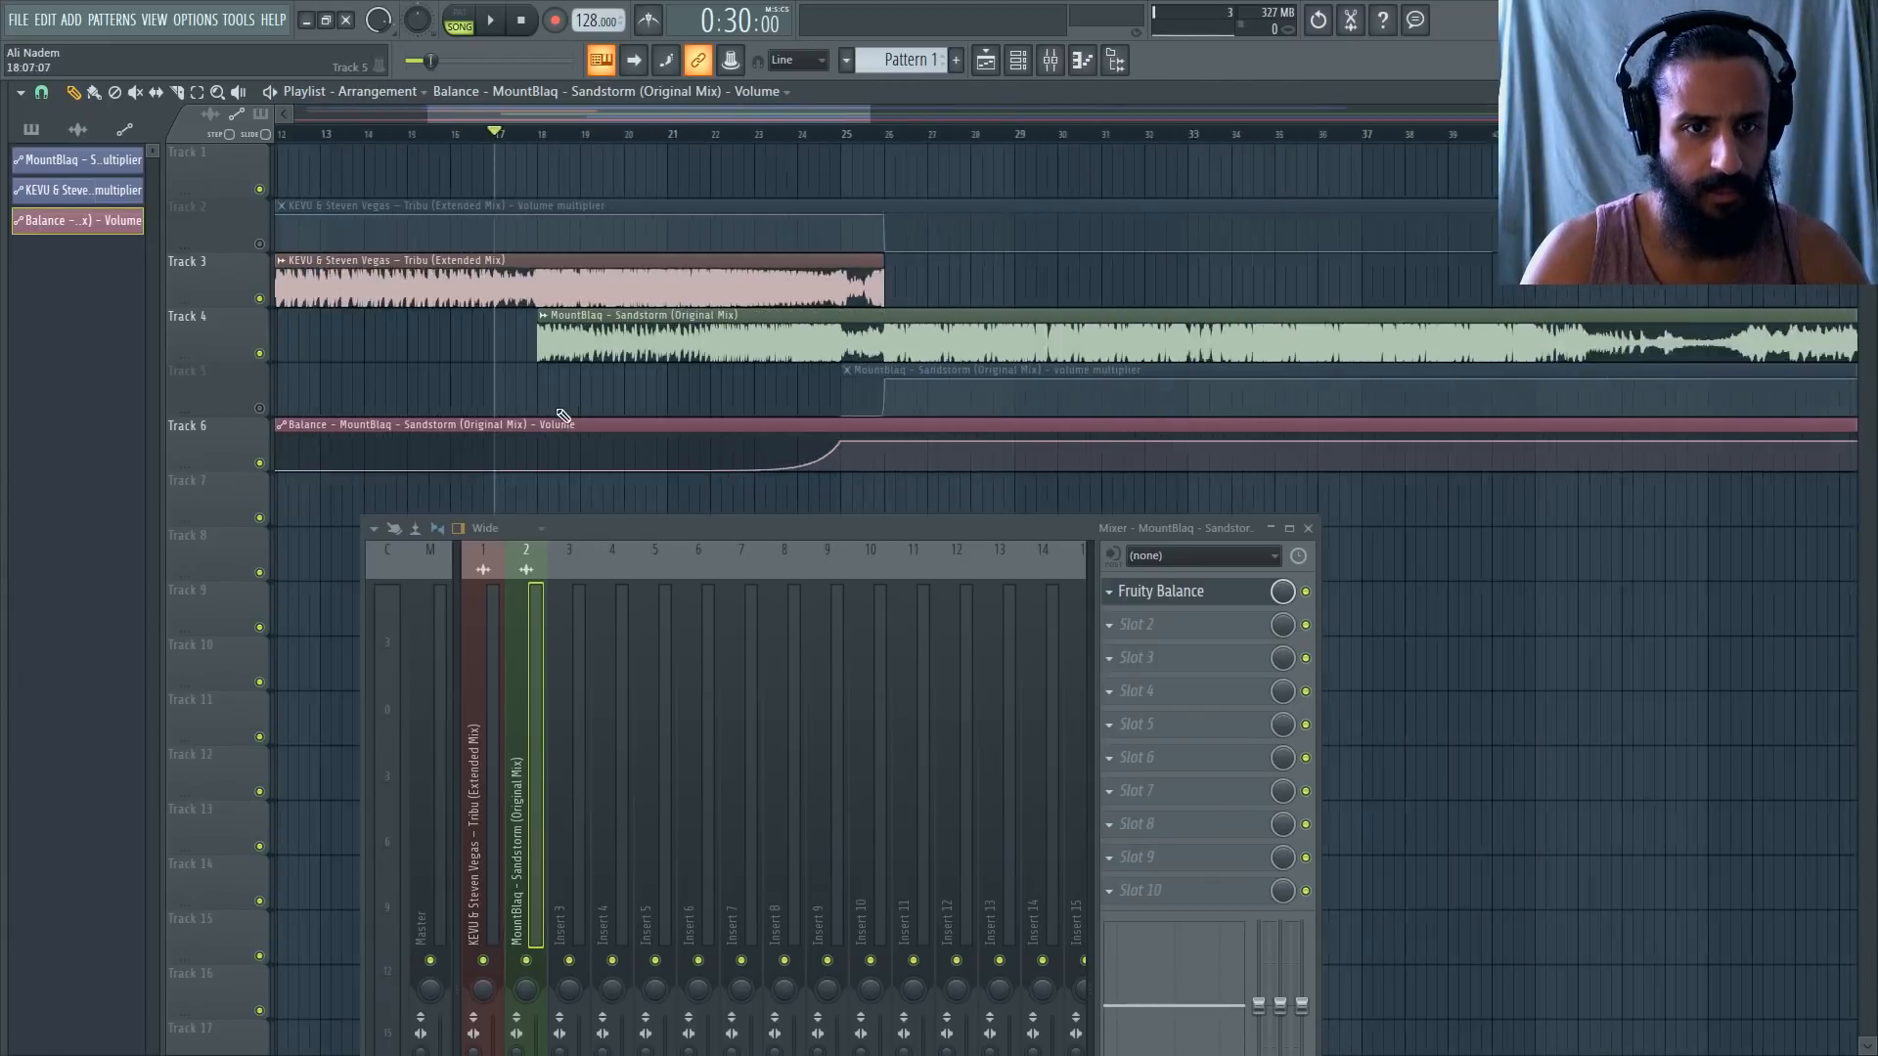
right_click(709, 470)
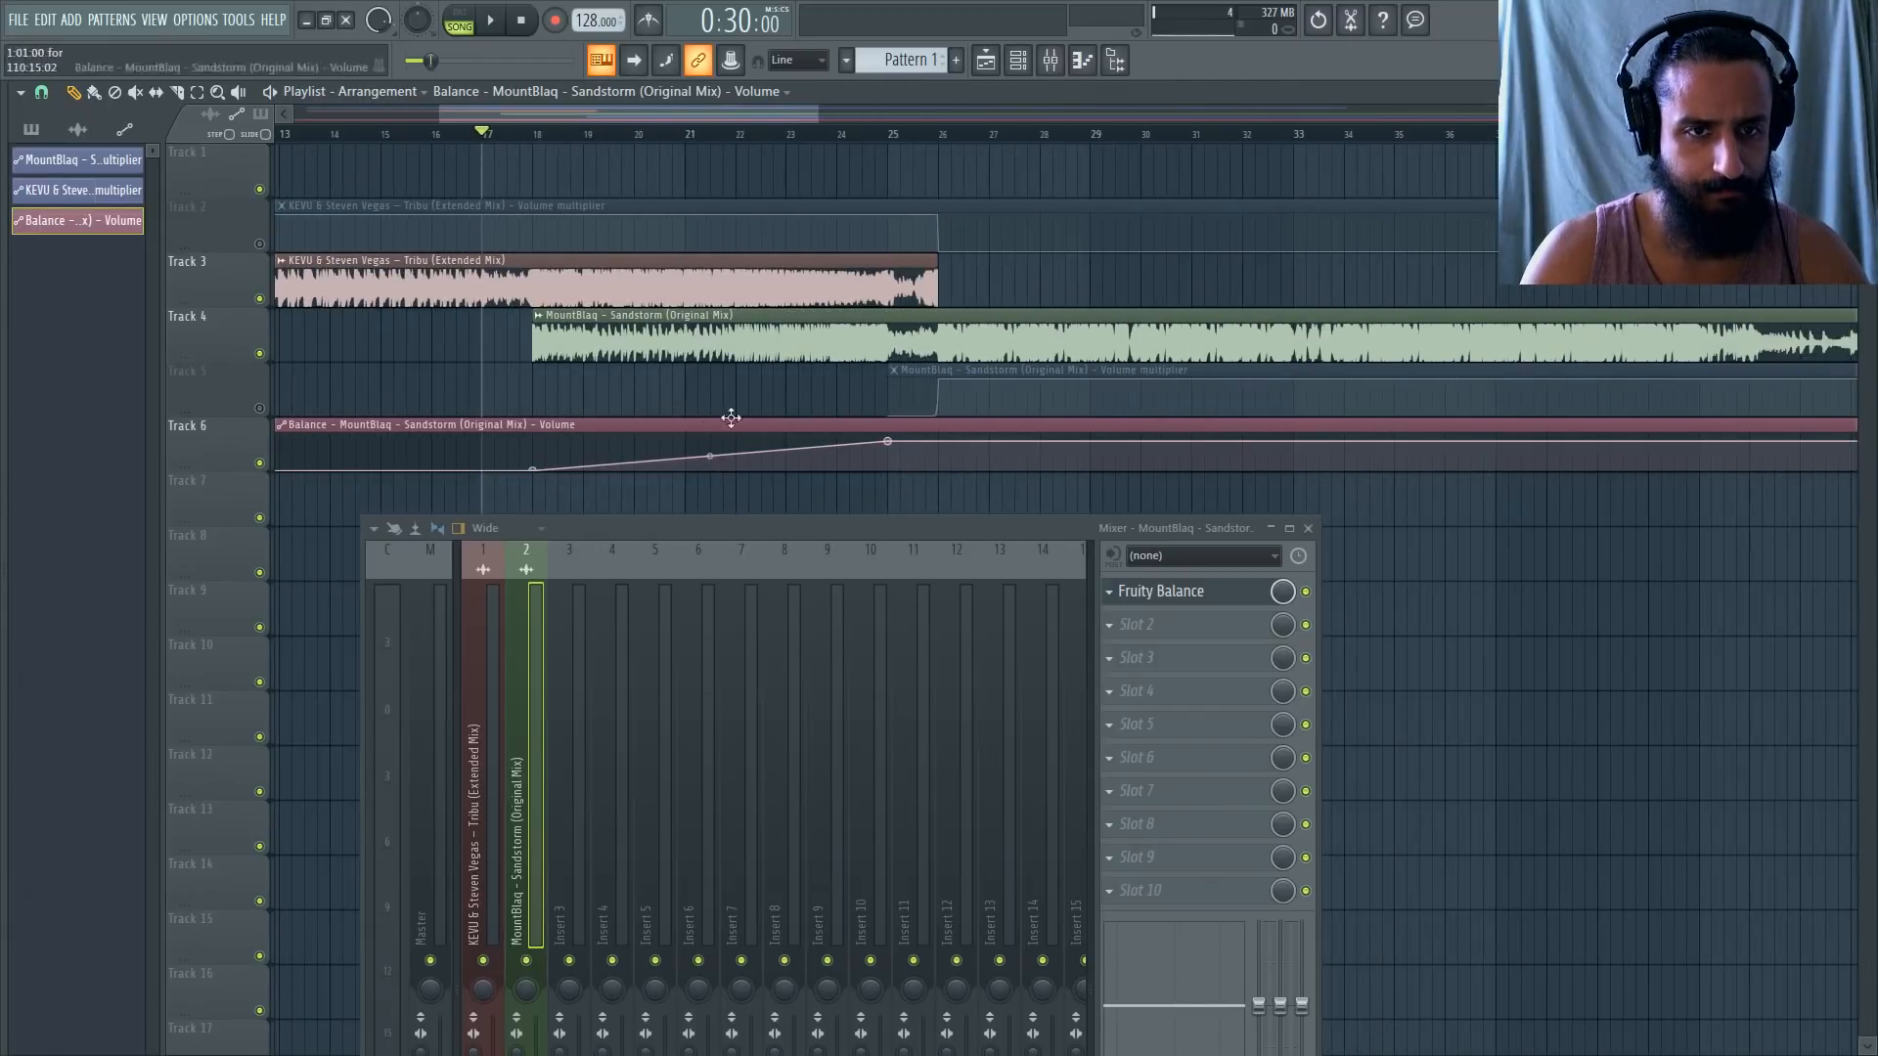
Add a second Fruity Balance to Tribu's mixer channel, move it to slot 3, and create an automation clip for its volume.
scroll(427, 244, down, 2)
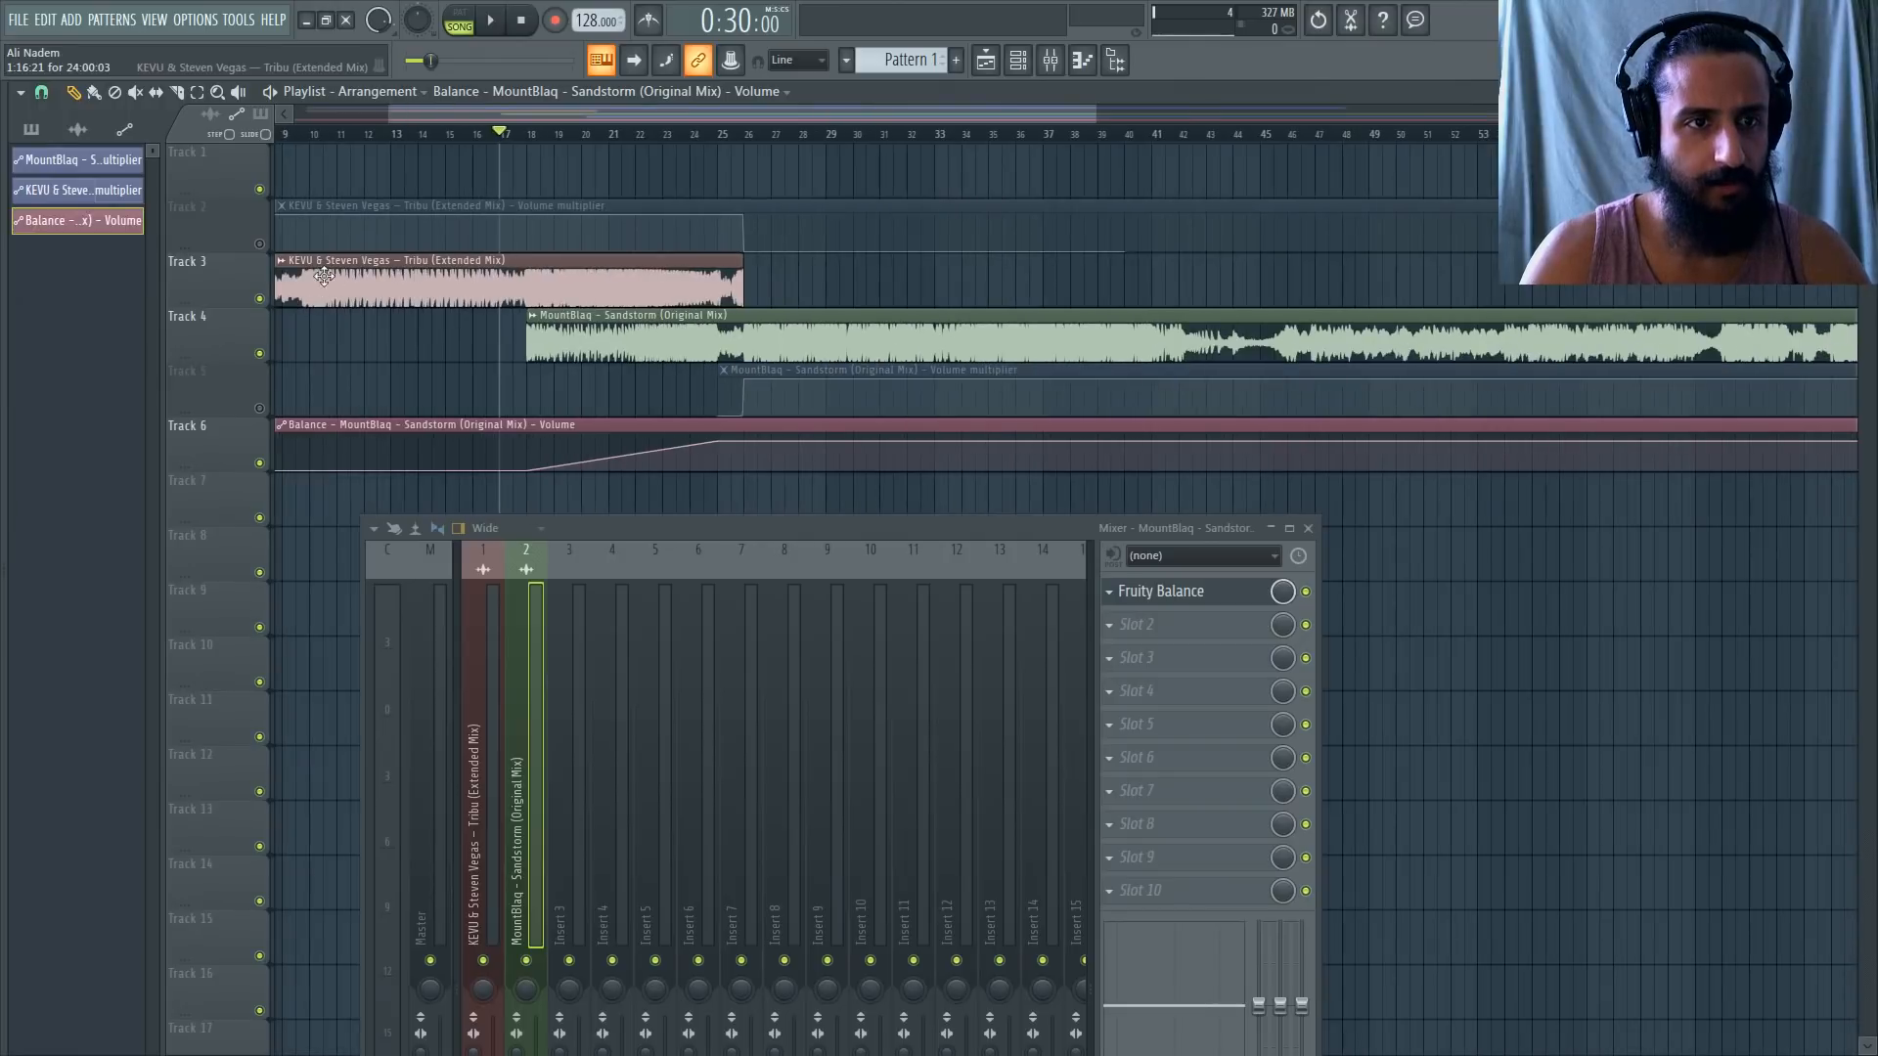
double_click(415, 283)
click(1135, 764)
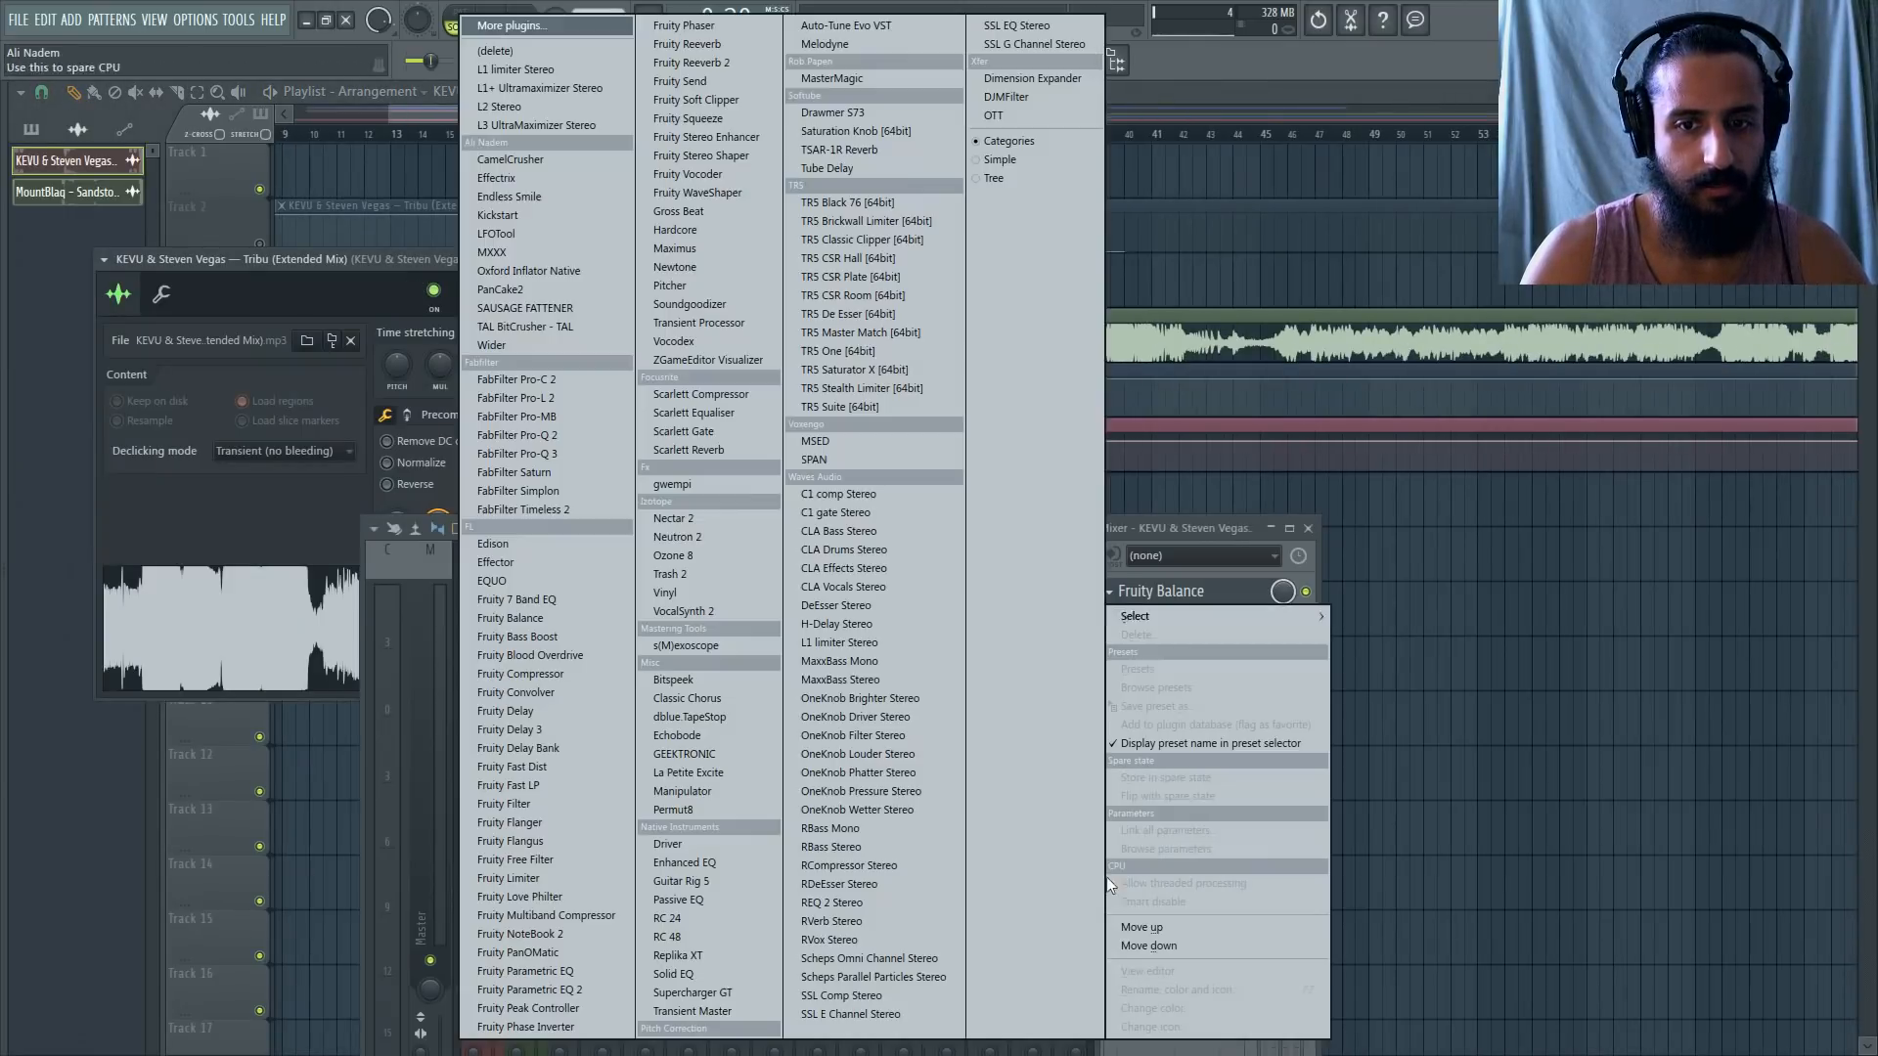
click(582, 624)
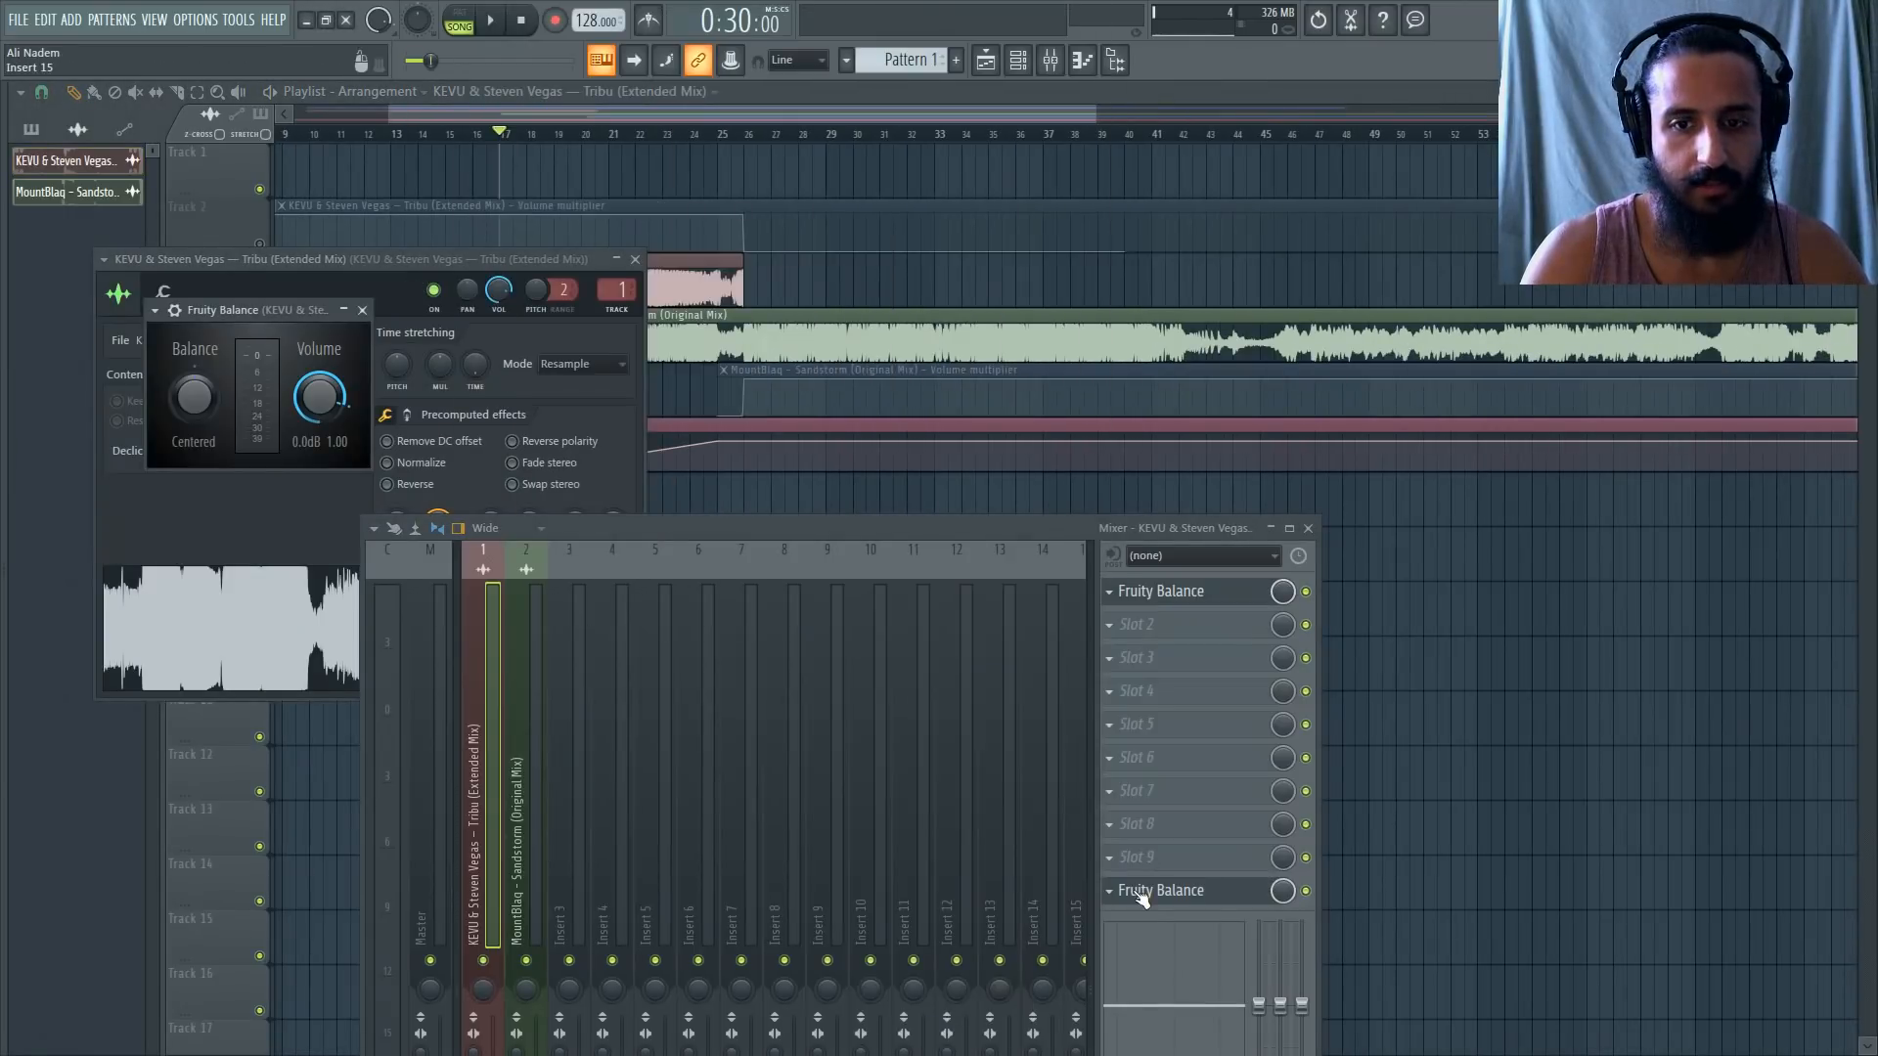
drag(1132, 890, 1125, 657)
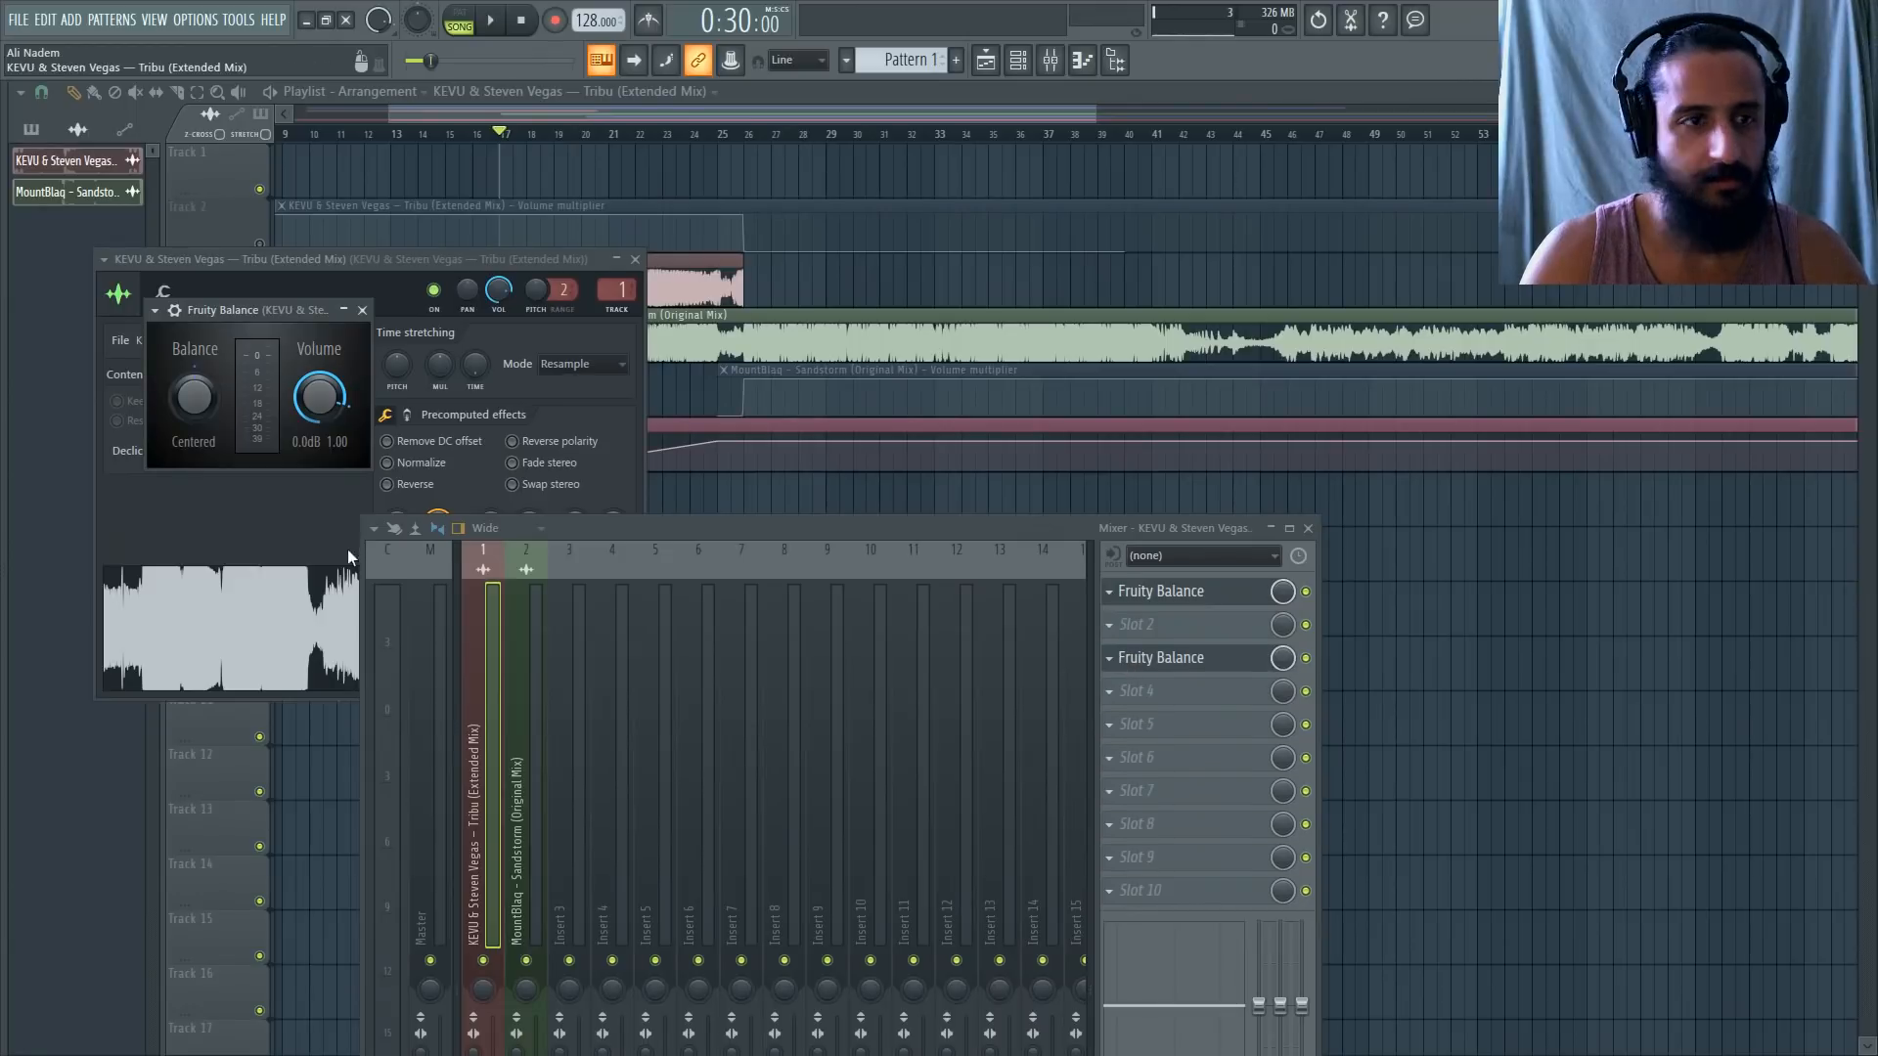
right_click(319, 409)
click(407, 530)
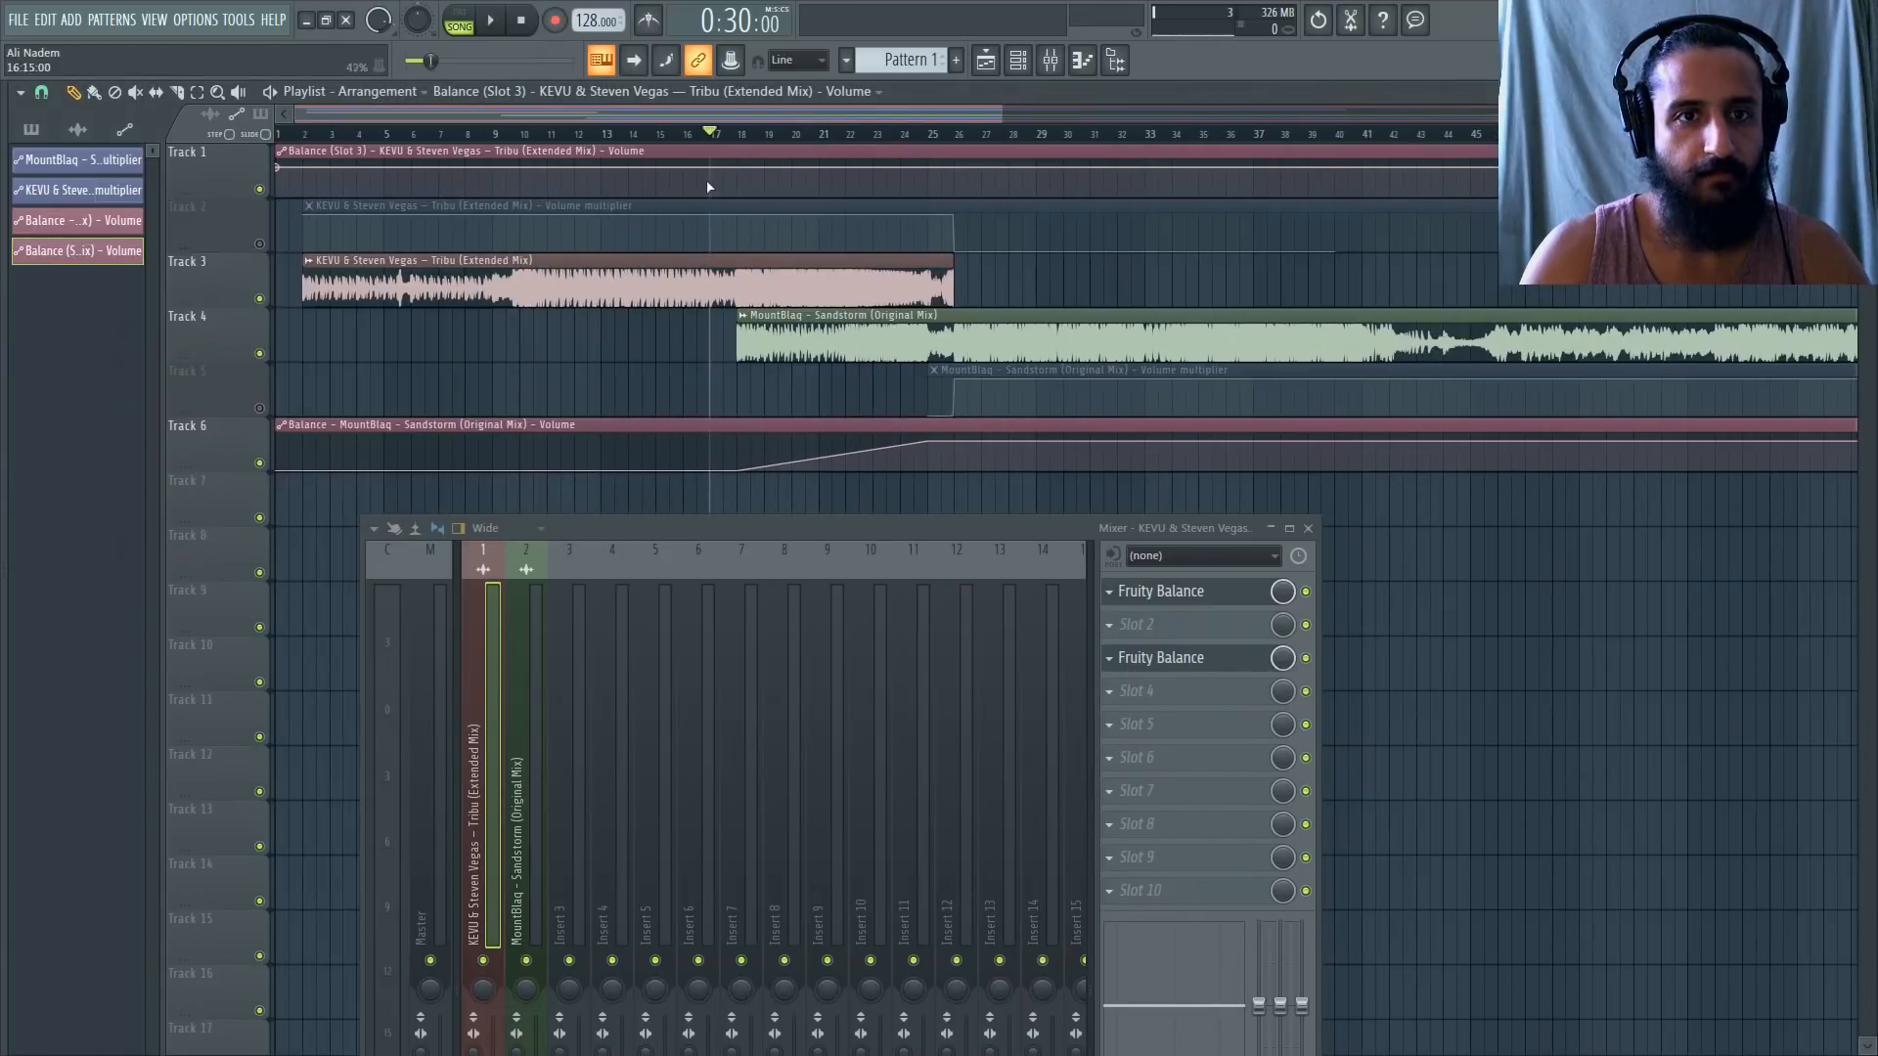
Add points at bars 18 and 25 on Tribu's Balance volume automation so the volume falls linearly to zero between them.
right_click(739, 171)
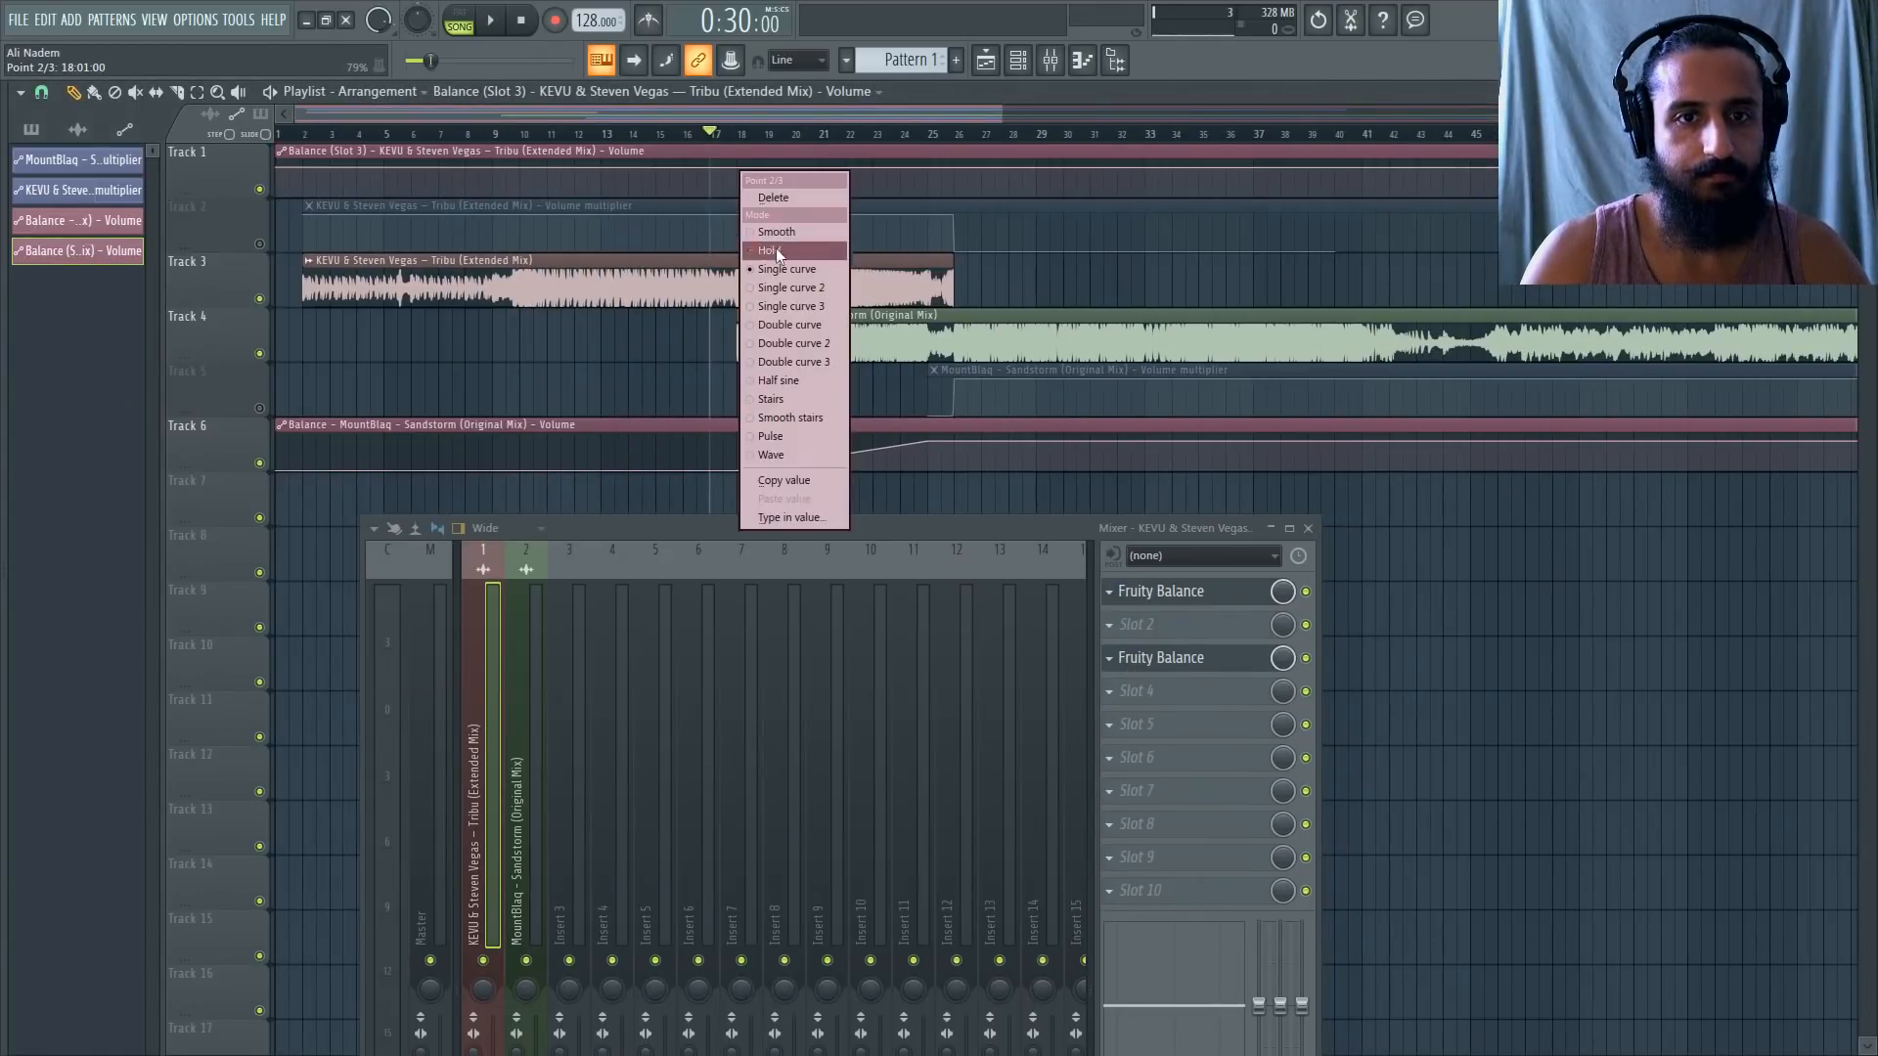
click(814, 518)
text(4)
key(Return)
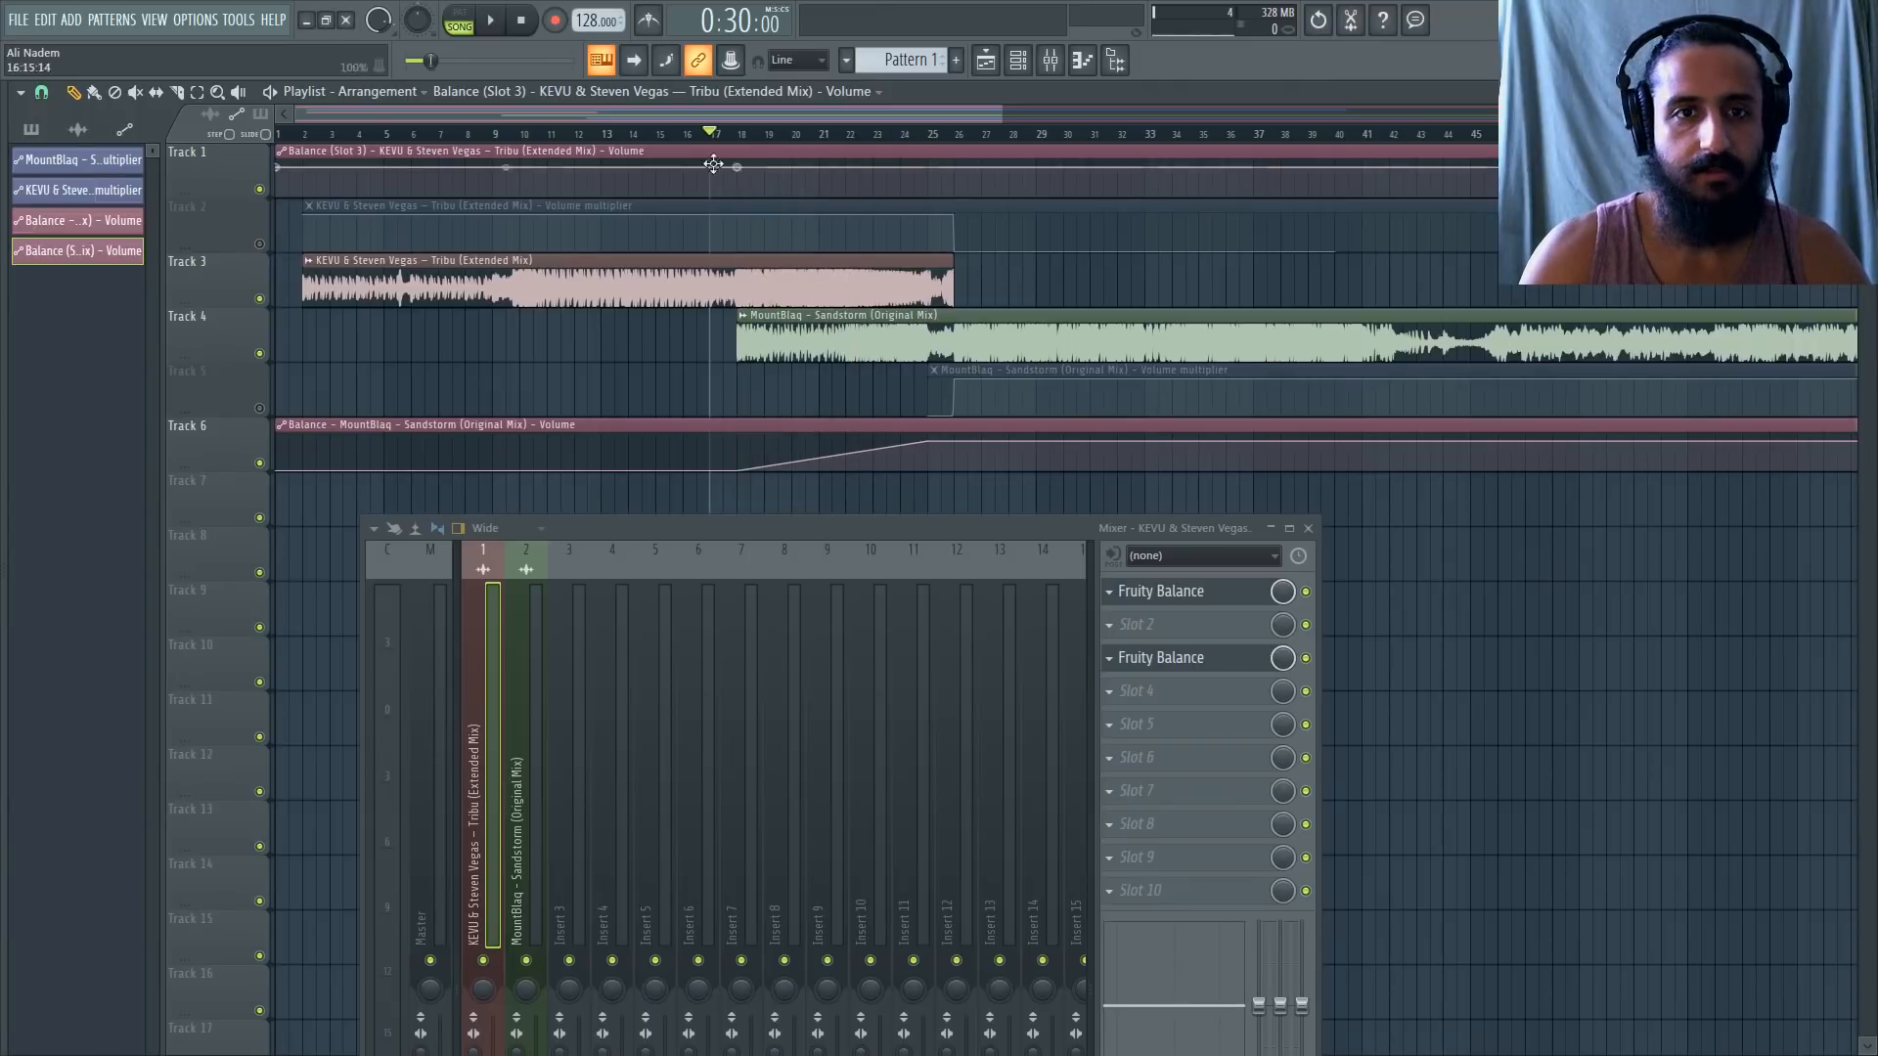
scroll(745, 173, up, 3)
drag(1073, 195, 1075, 210)
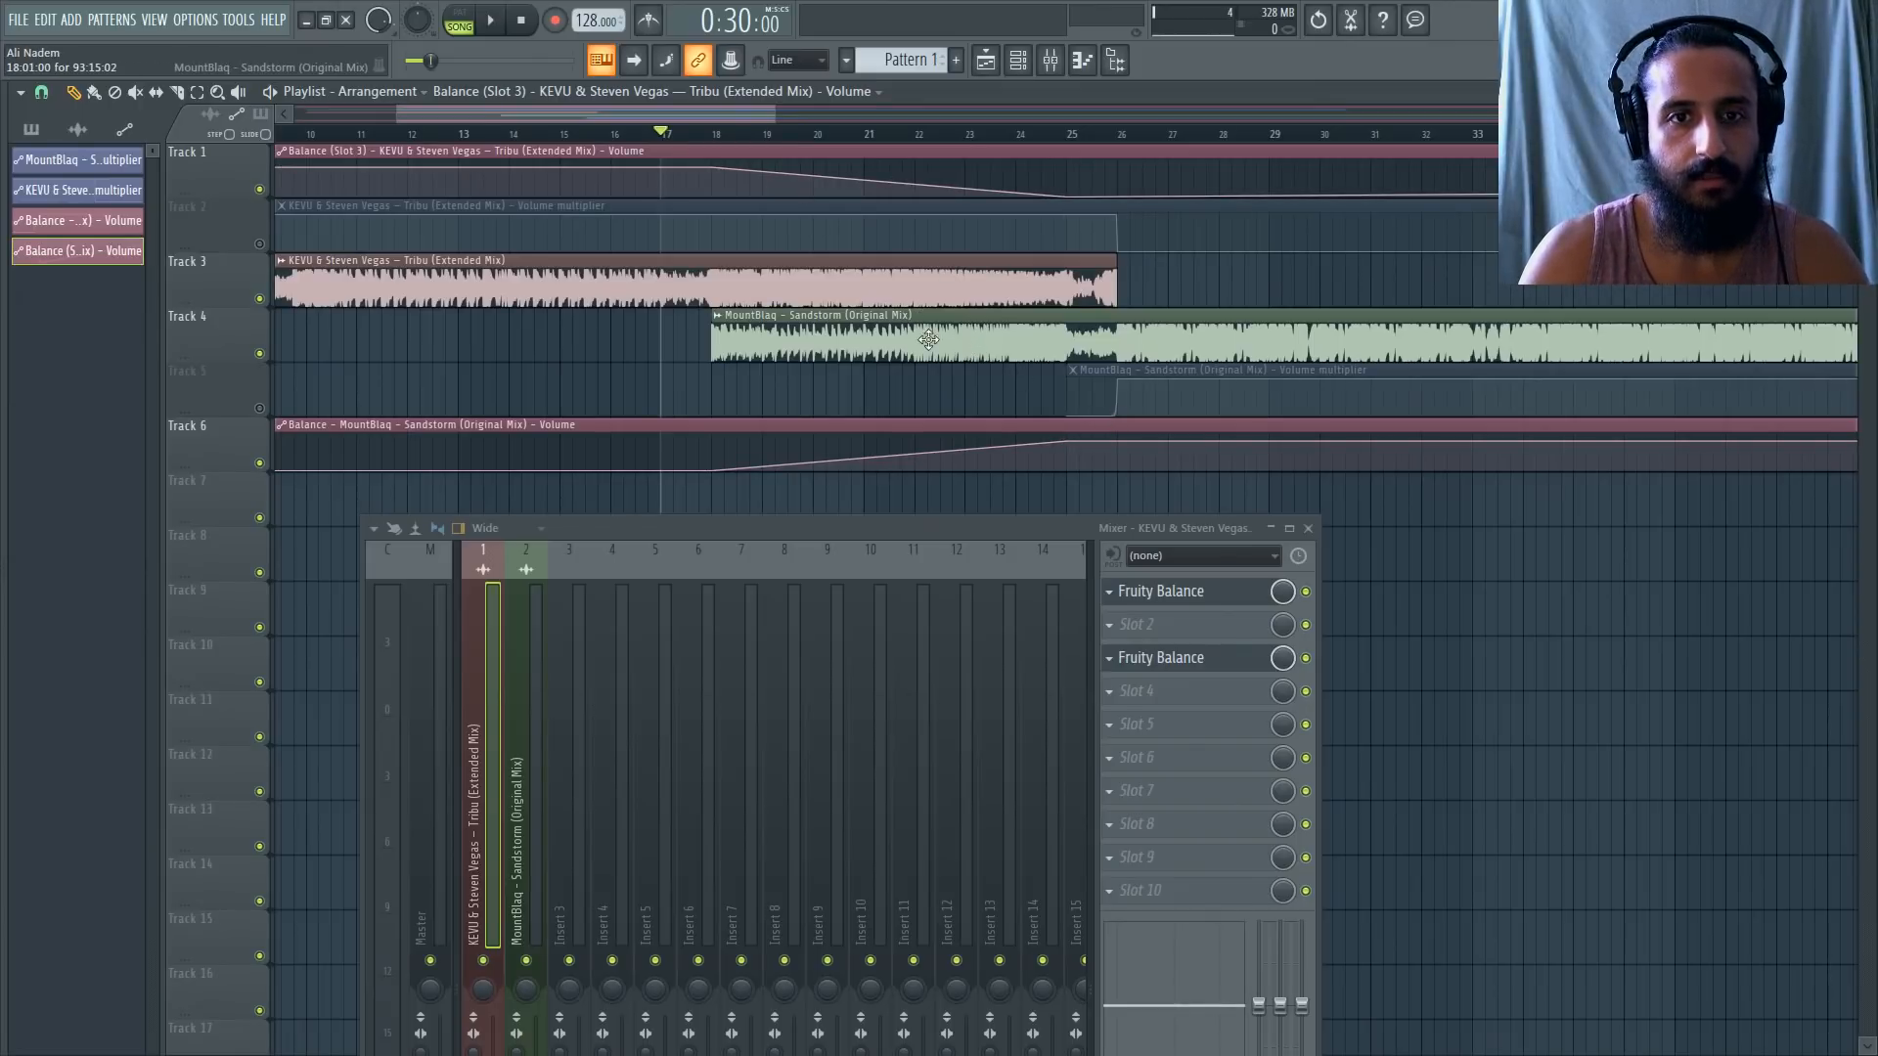
Play the crossfade from bar 18 and listen to how Tribu and Sandstorm blend.
click(712, 138)
key(space)
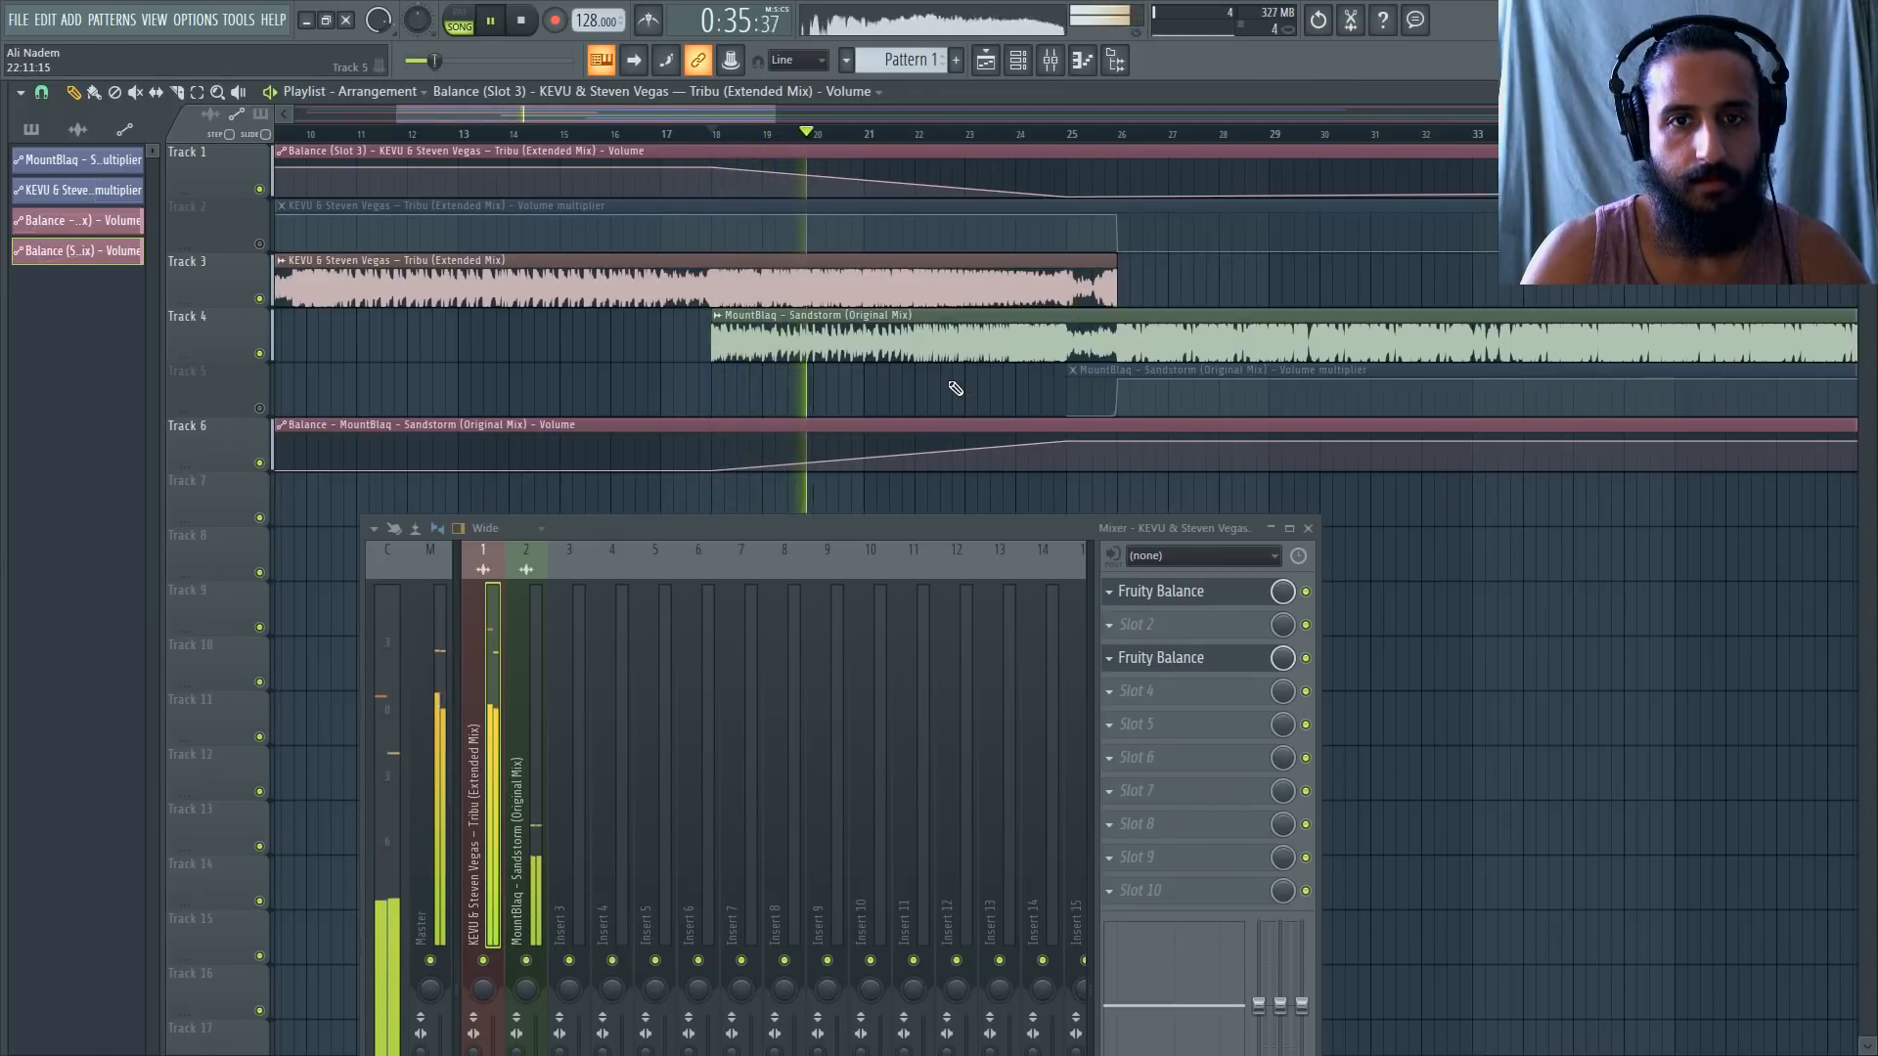
scroll(1045, 337, up, 2)
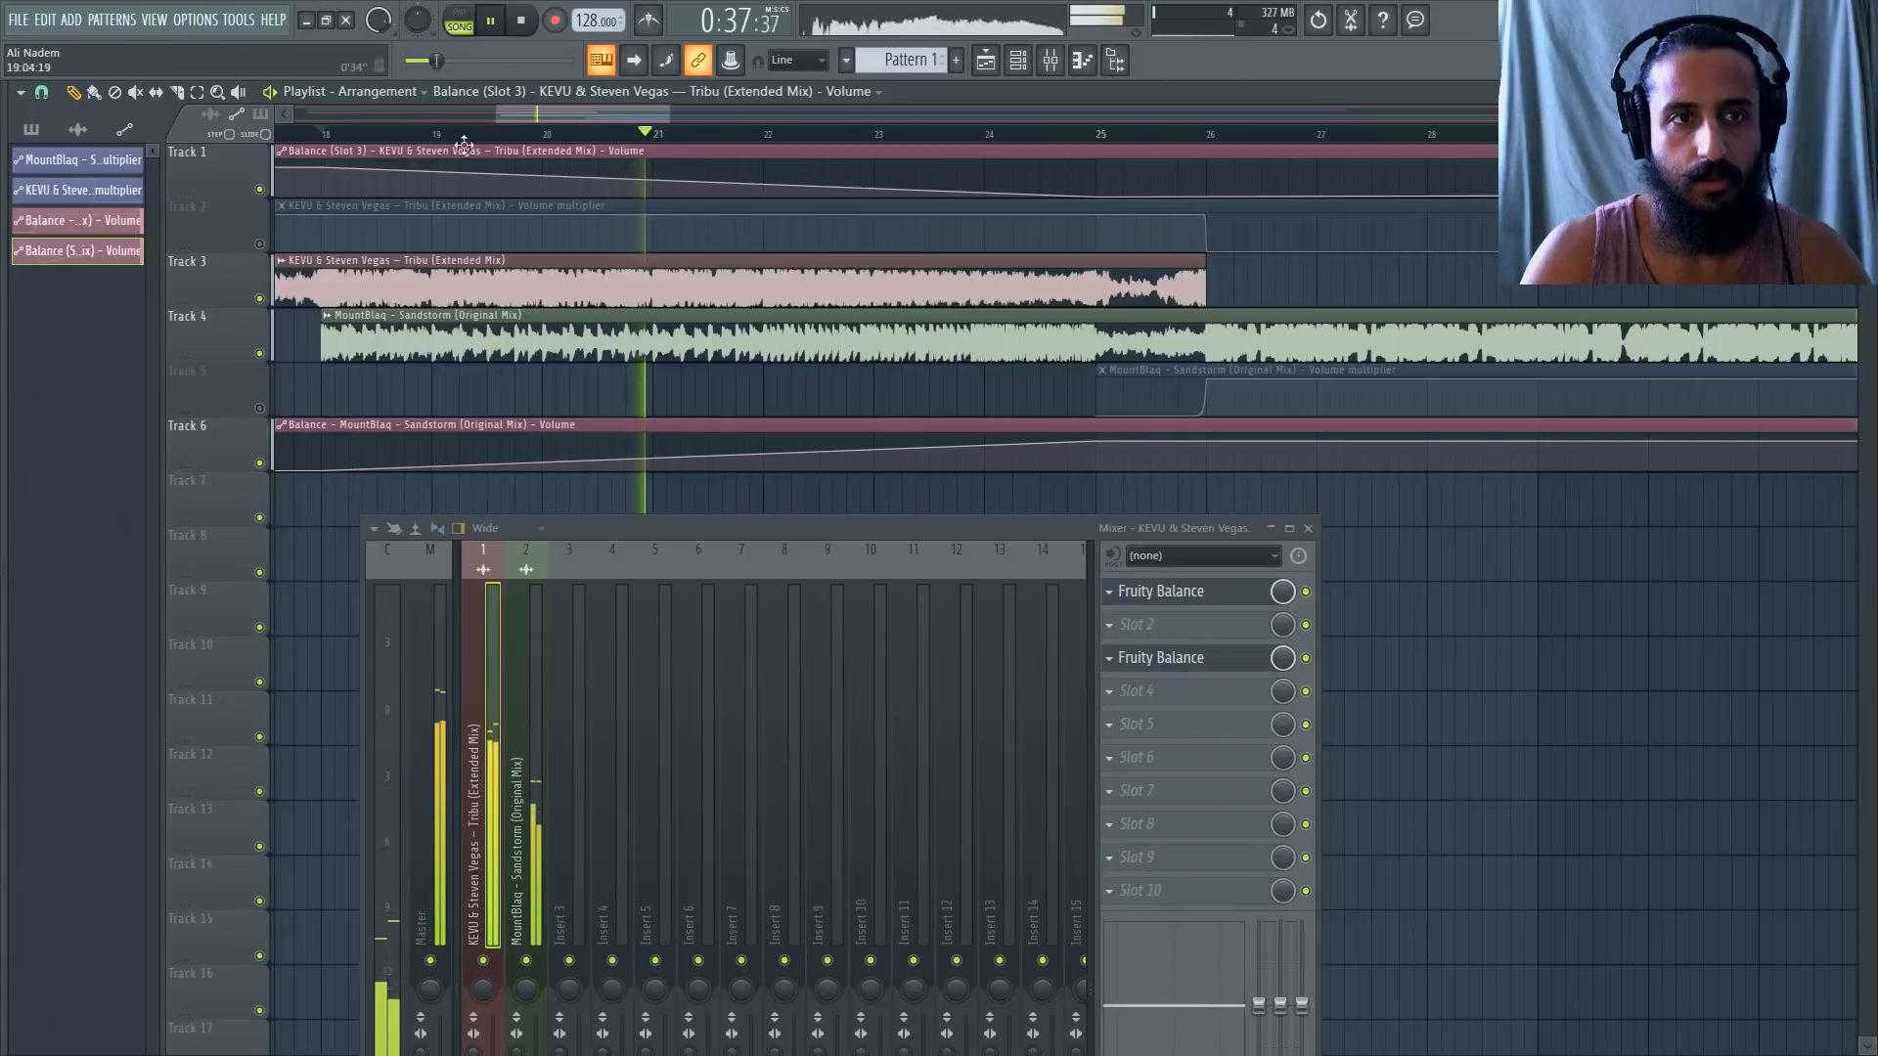
scroll(856, 257, down, 2)
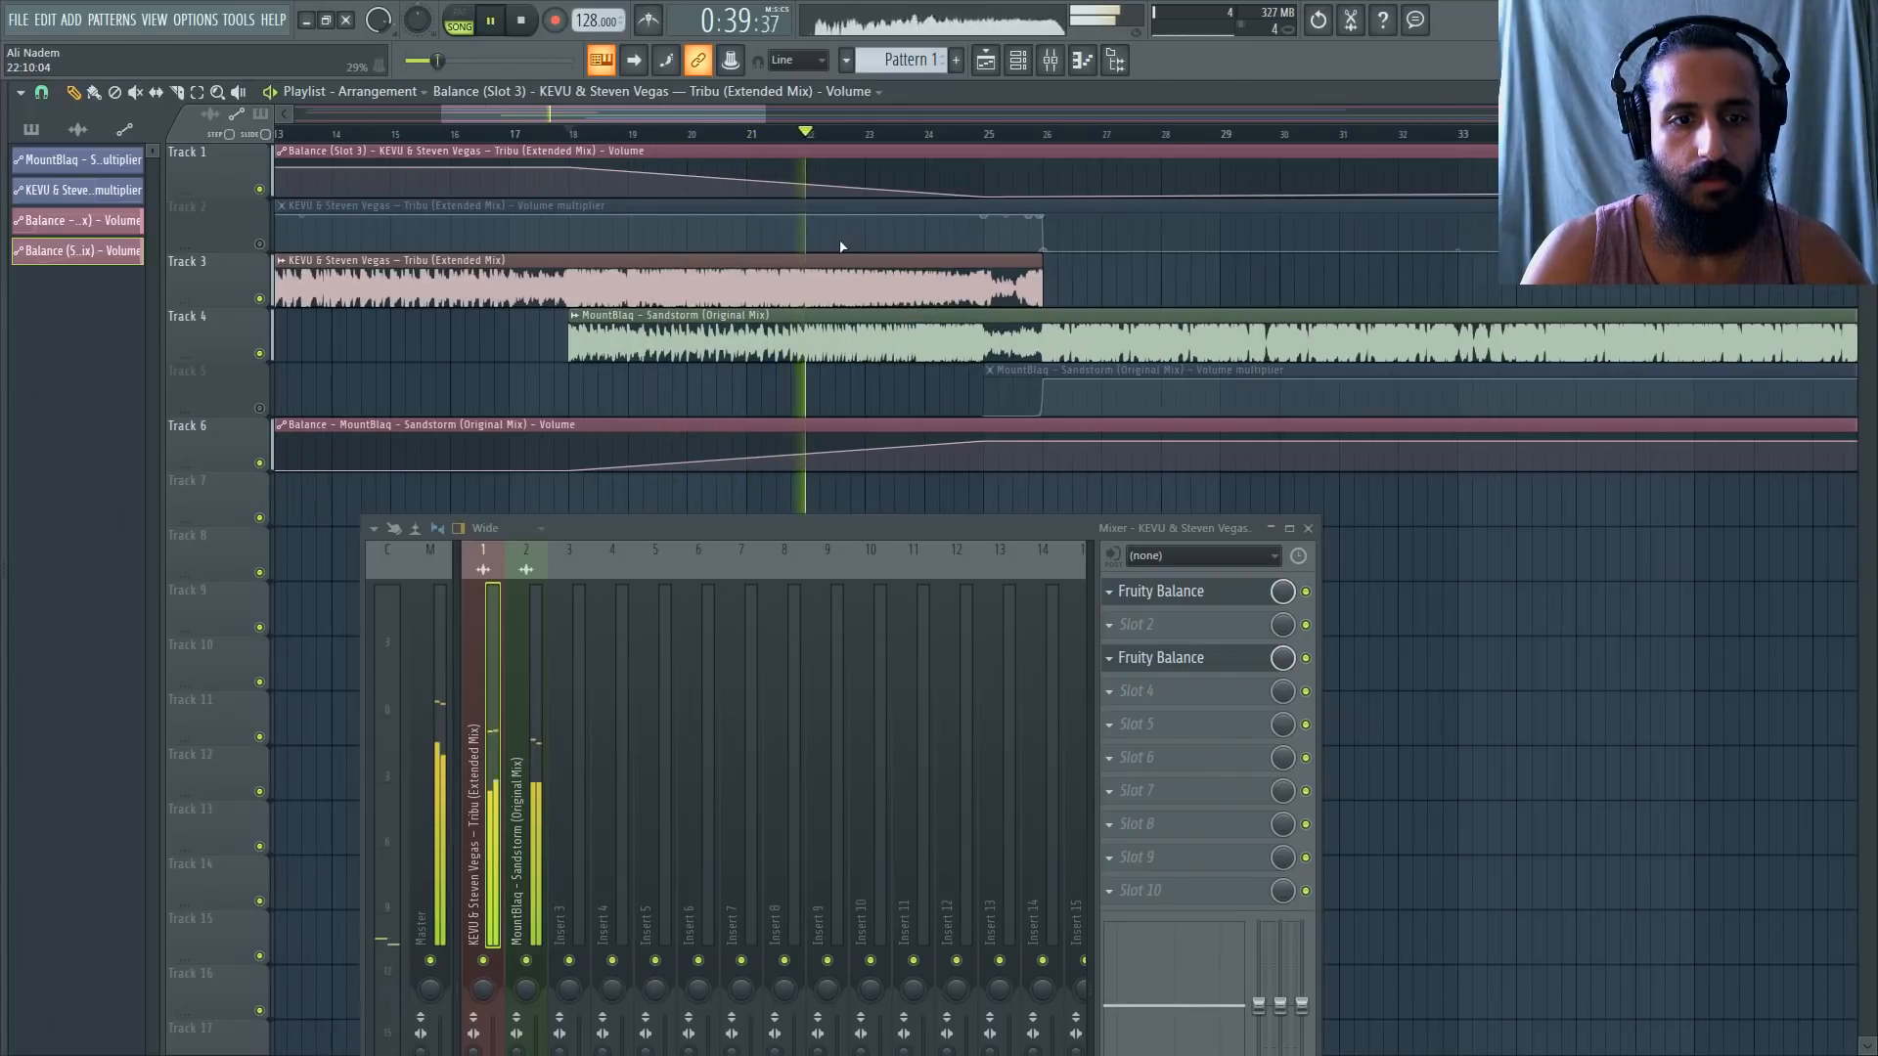
Replay the transition from bar 18, bending Tribu's fade-out to hold its level longer and keeping Sandstorm's fade-in nearly linear.
click(573, 135)
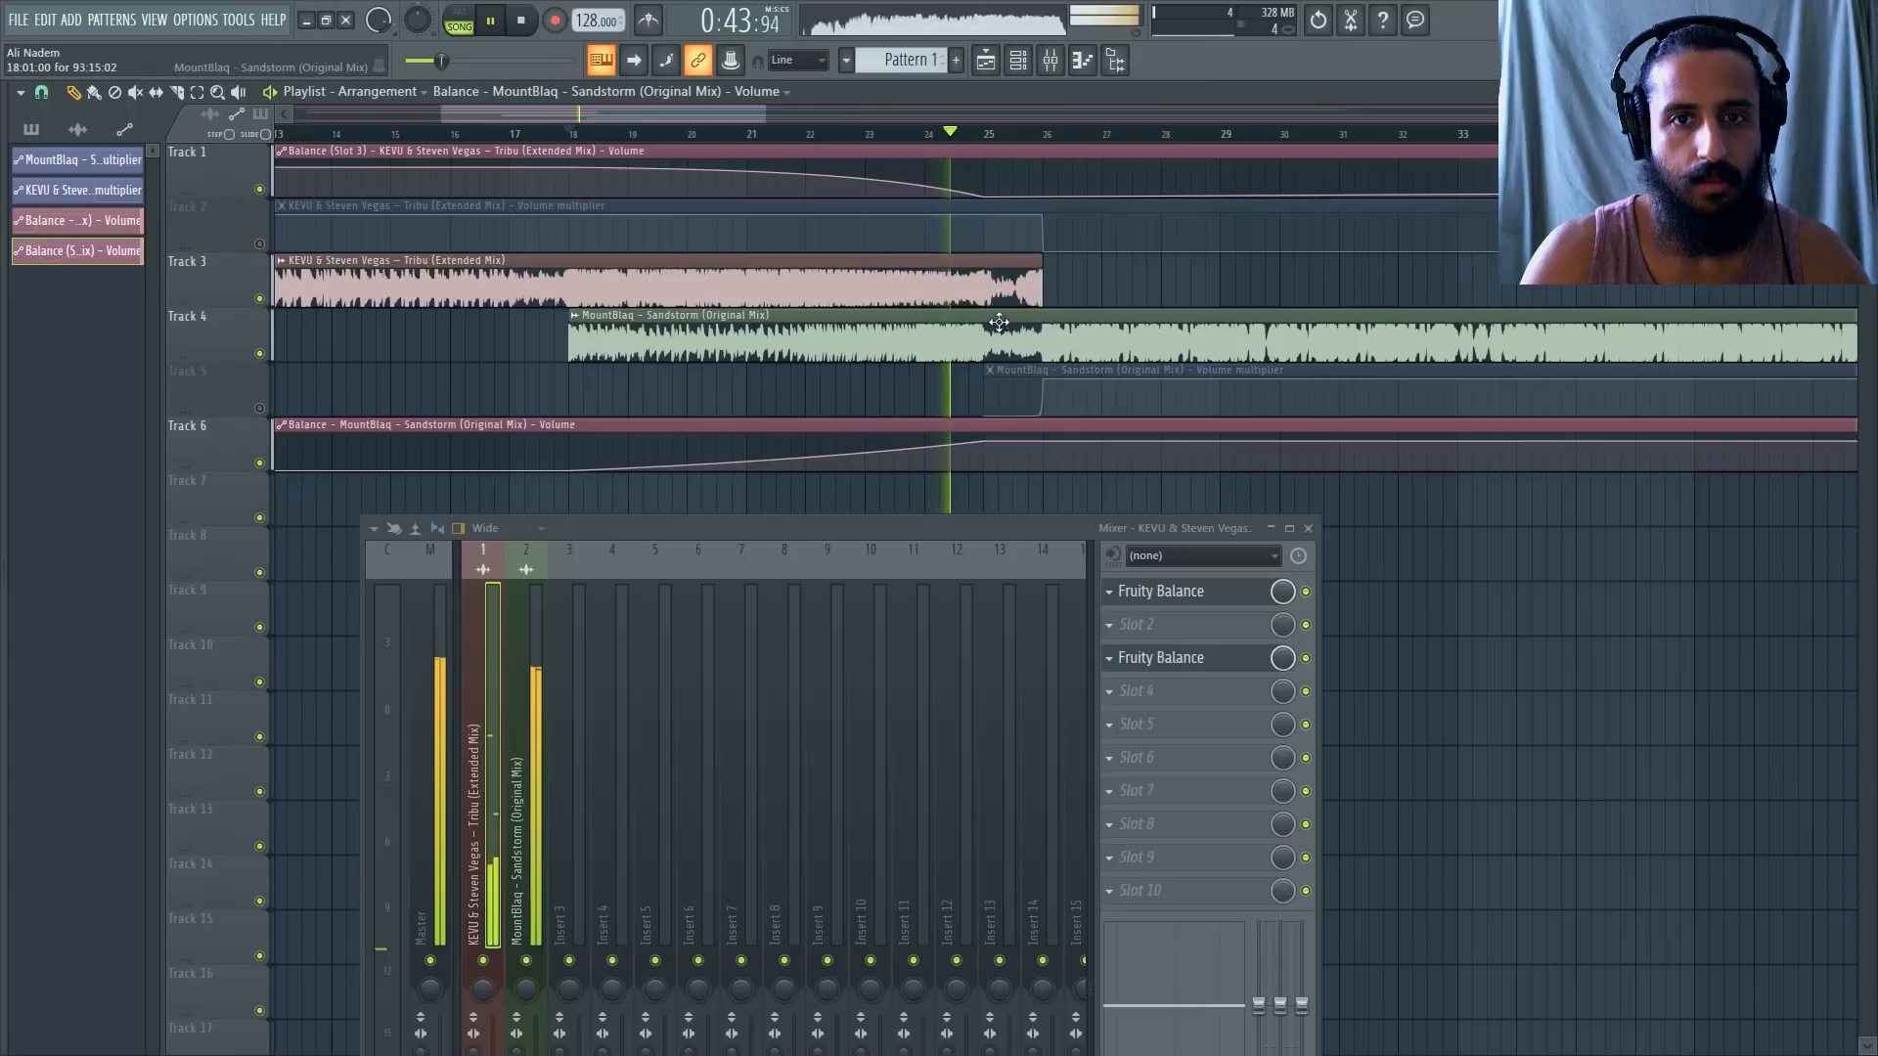
scroll(825, 238, down, 4)
scroll(721, 242, up, 3)
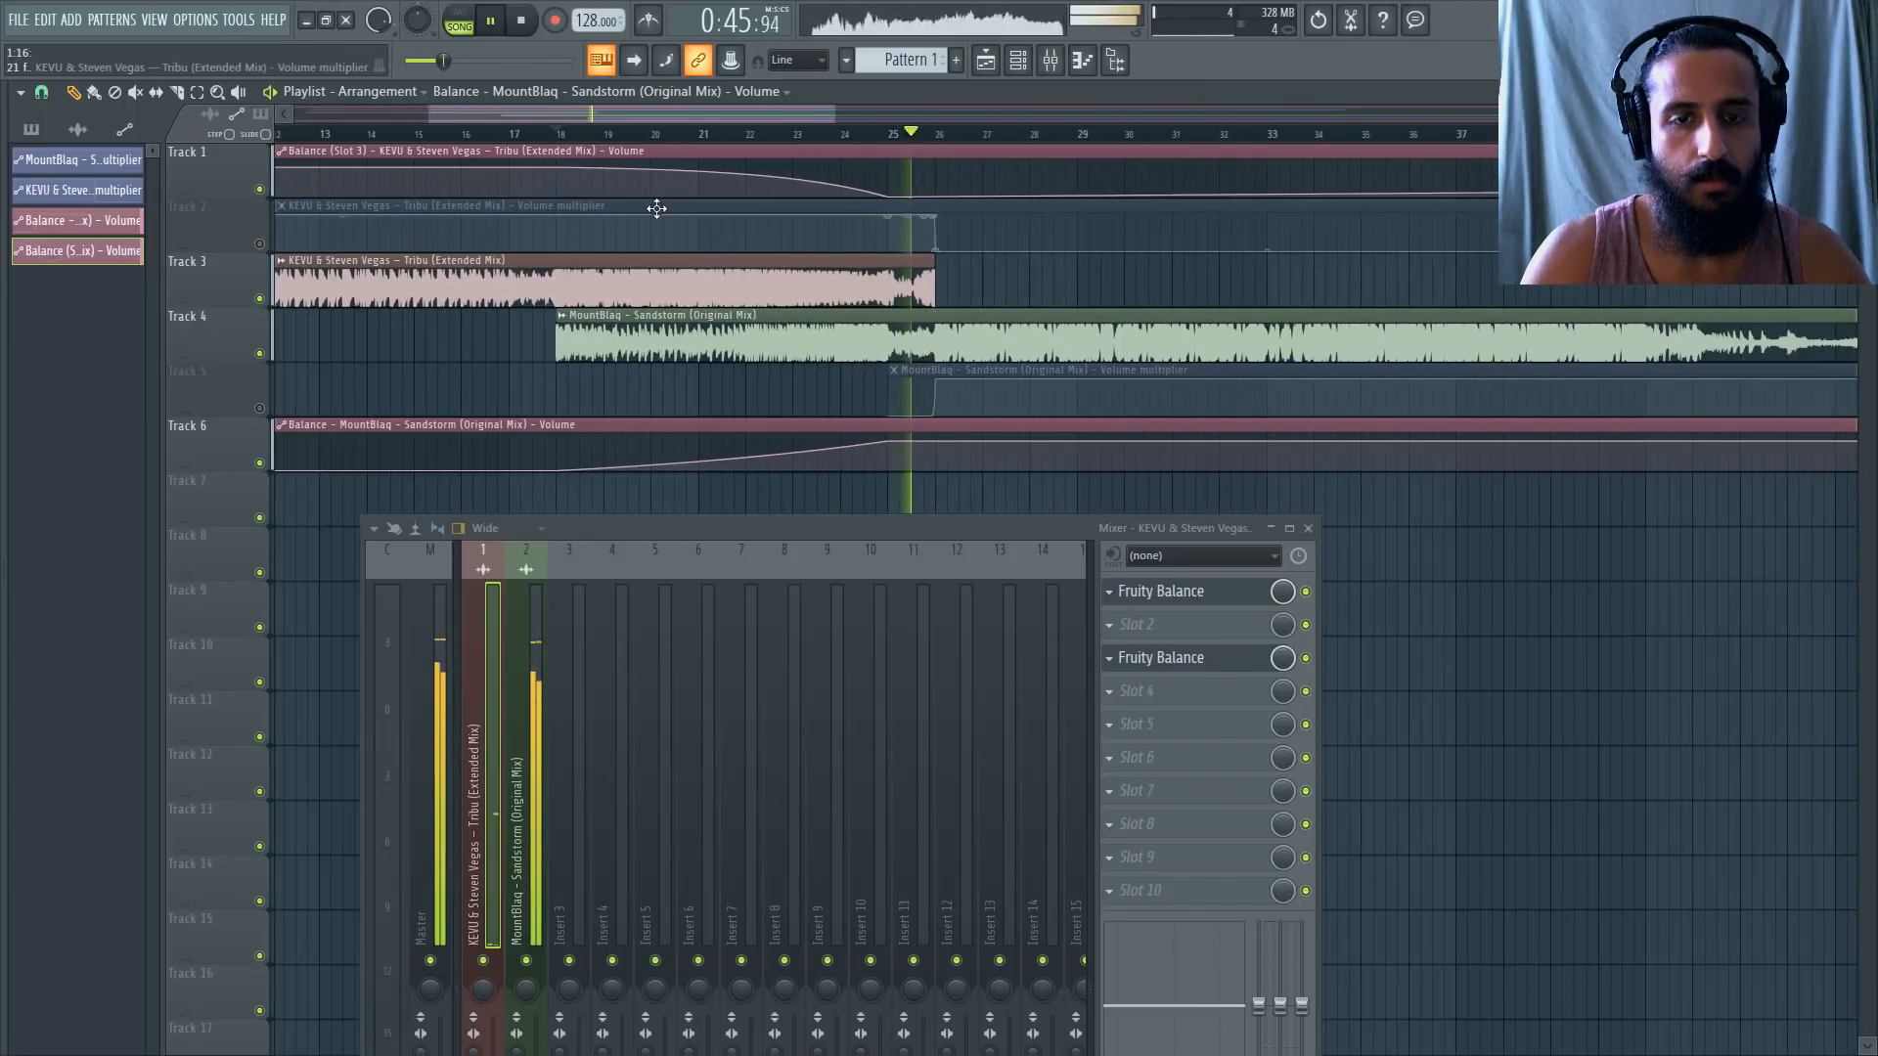
click(560, 136)
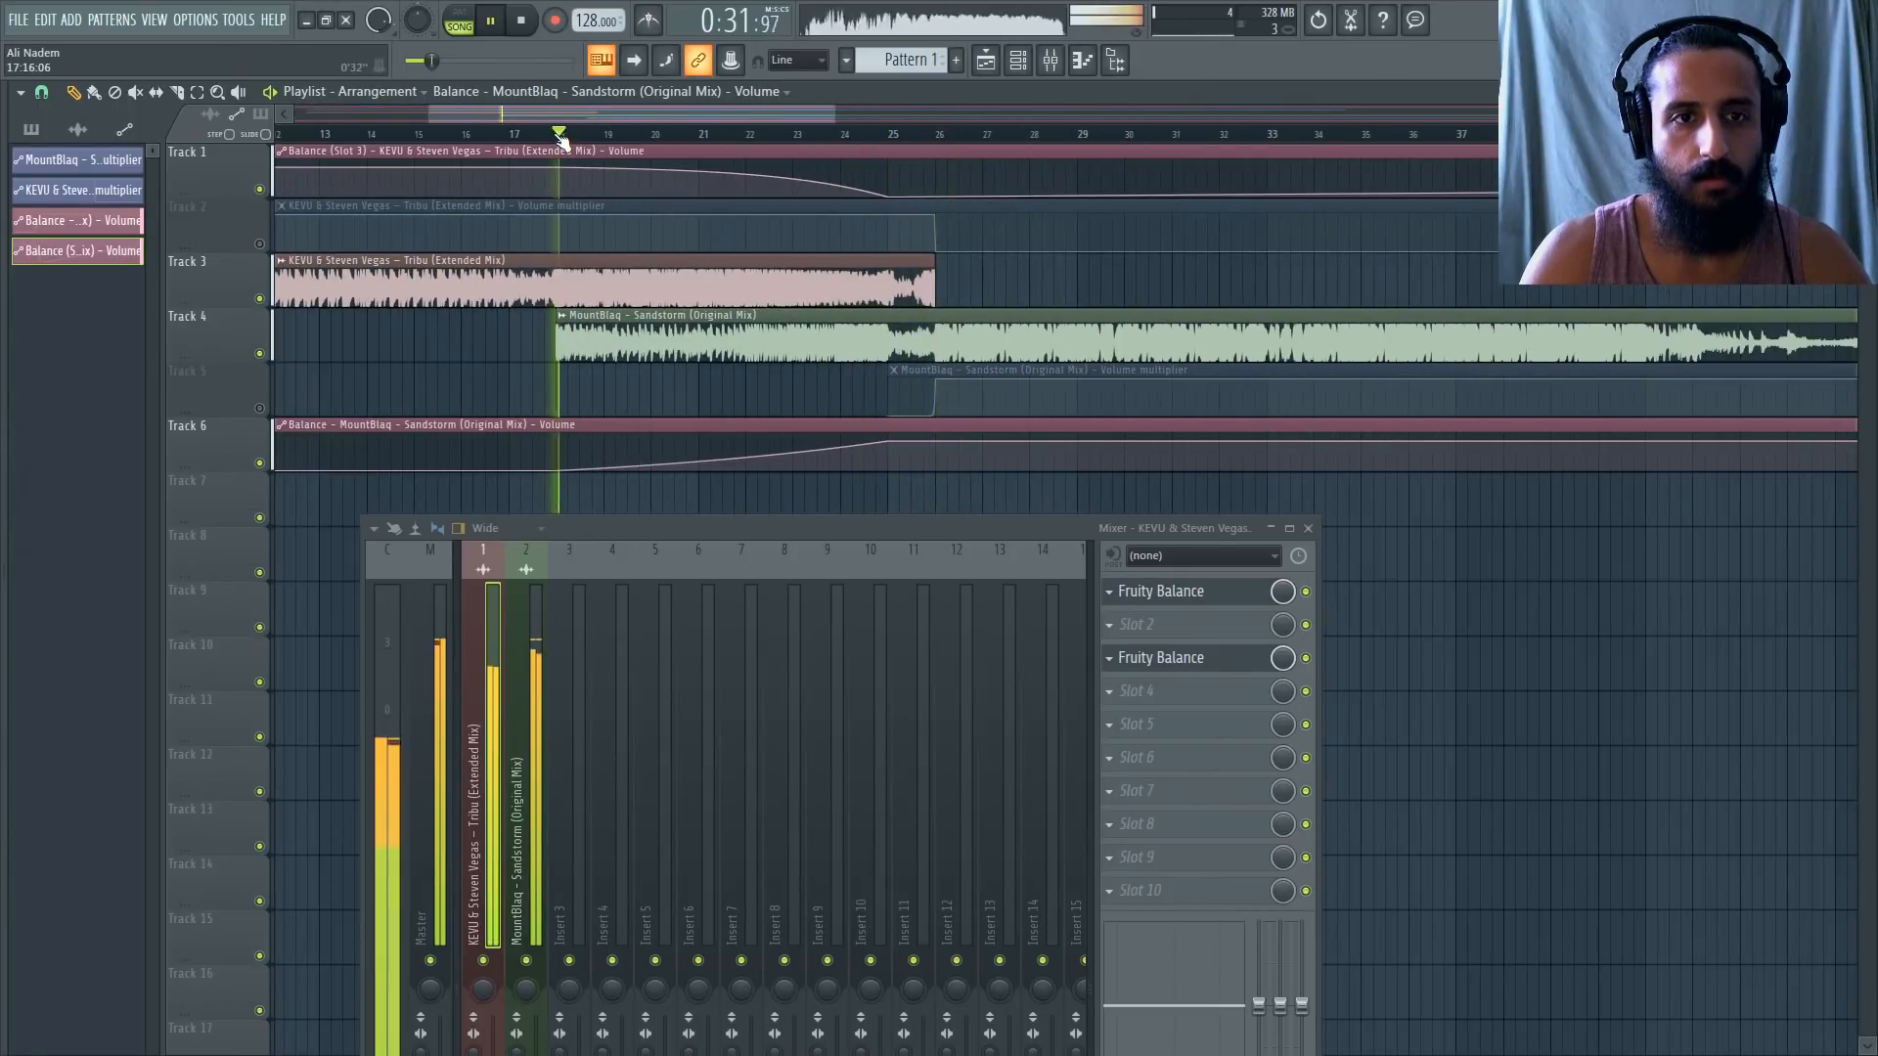
drag(717, 176, 719, 176)
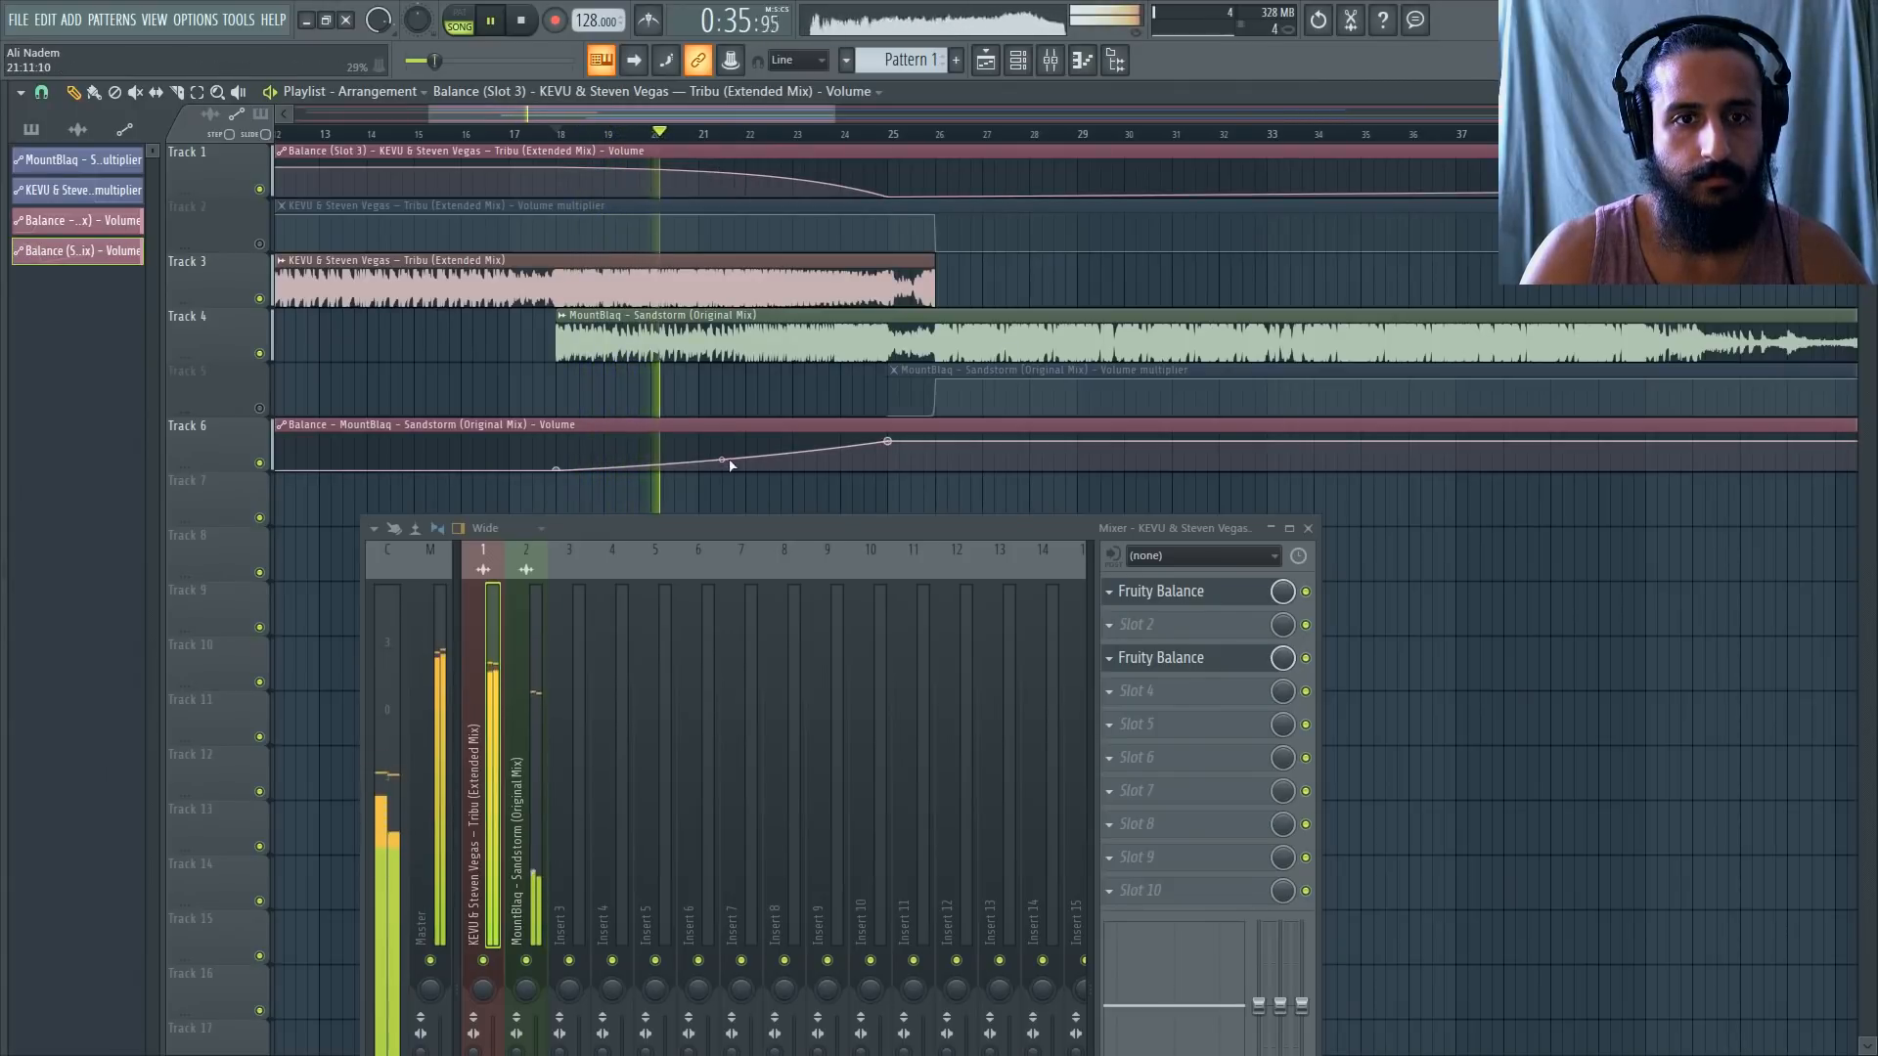
drag(720, 460, 720, 460)
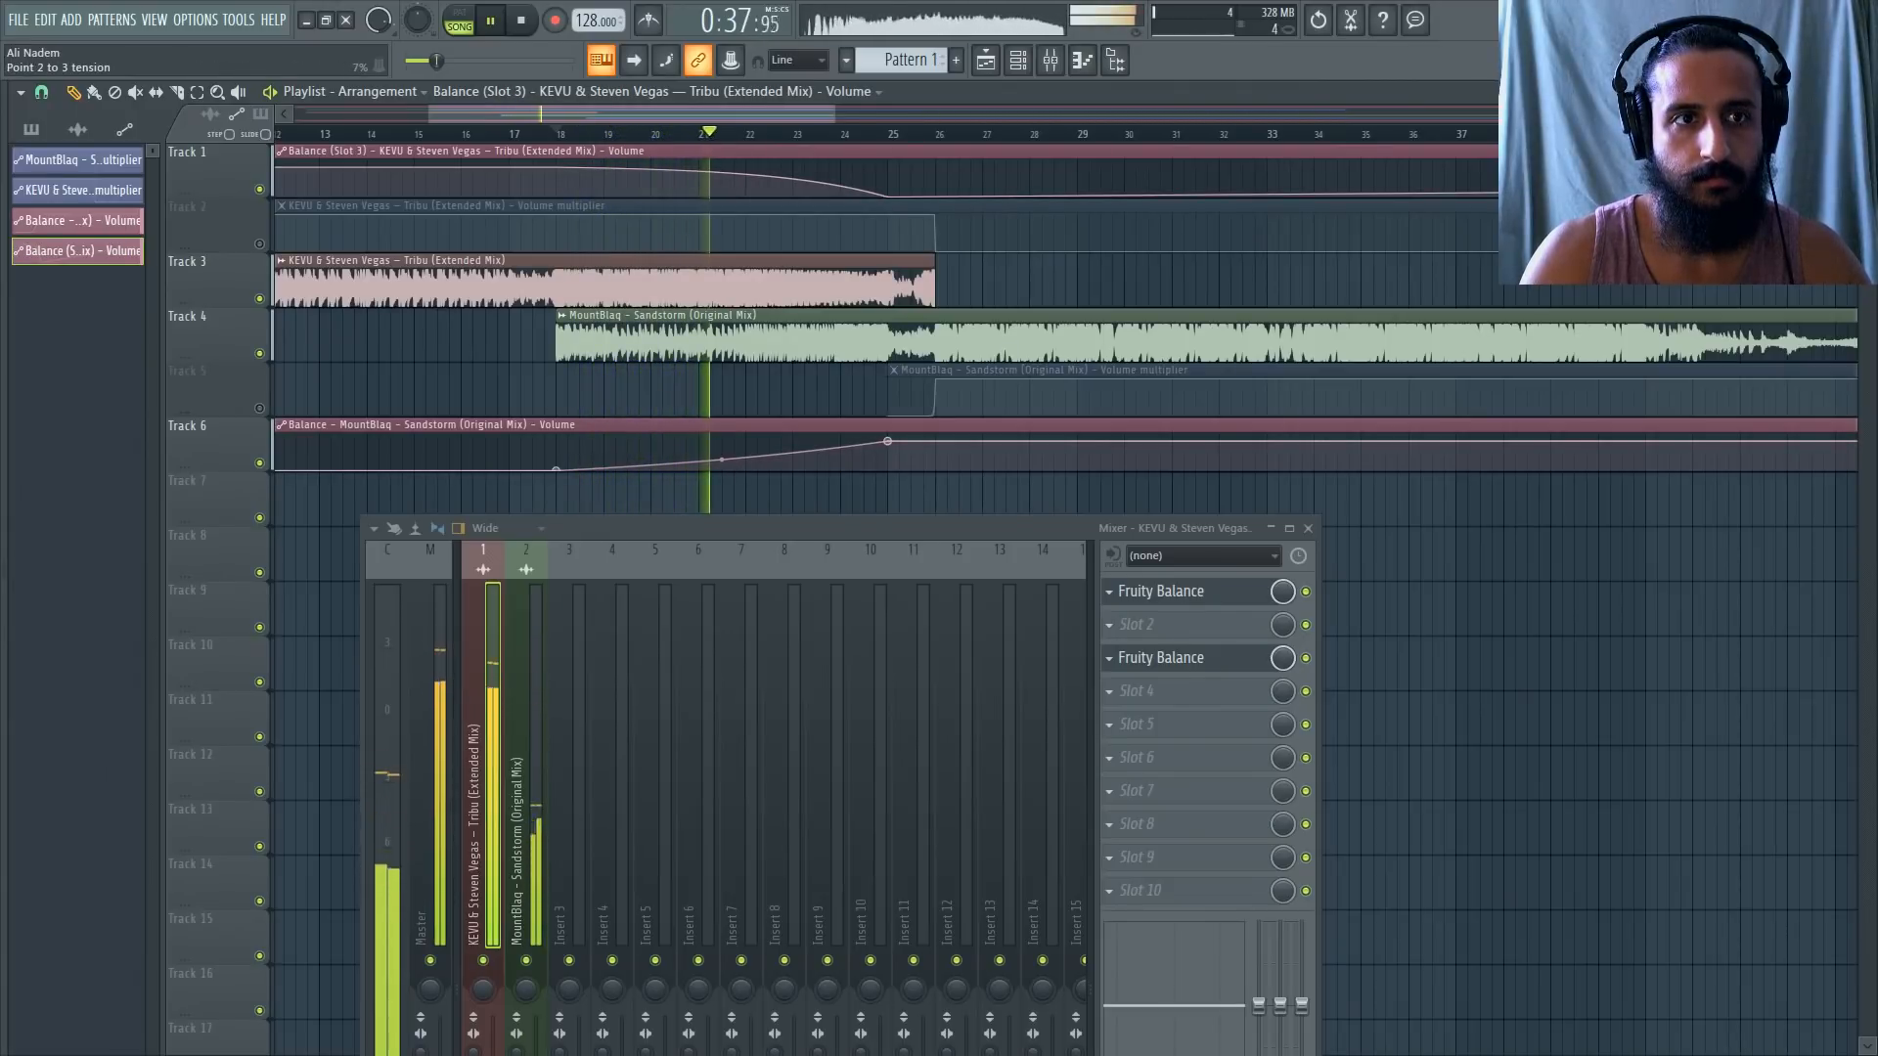
drag(722, 460, 721, 456)
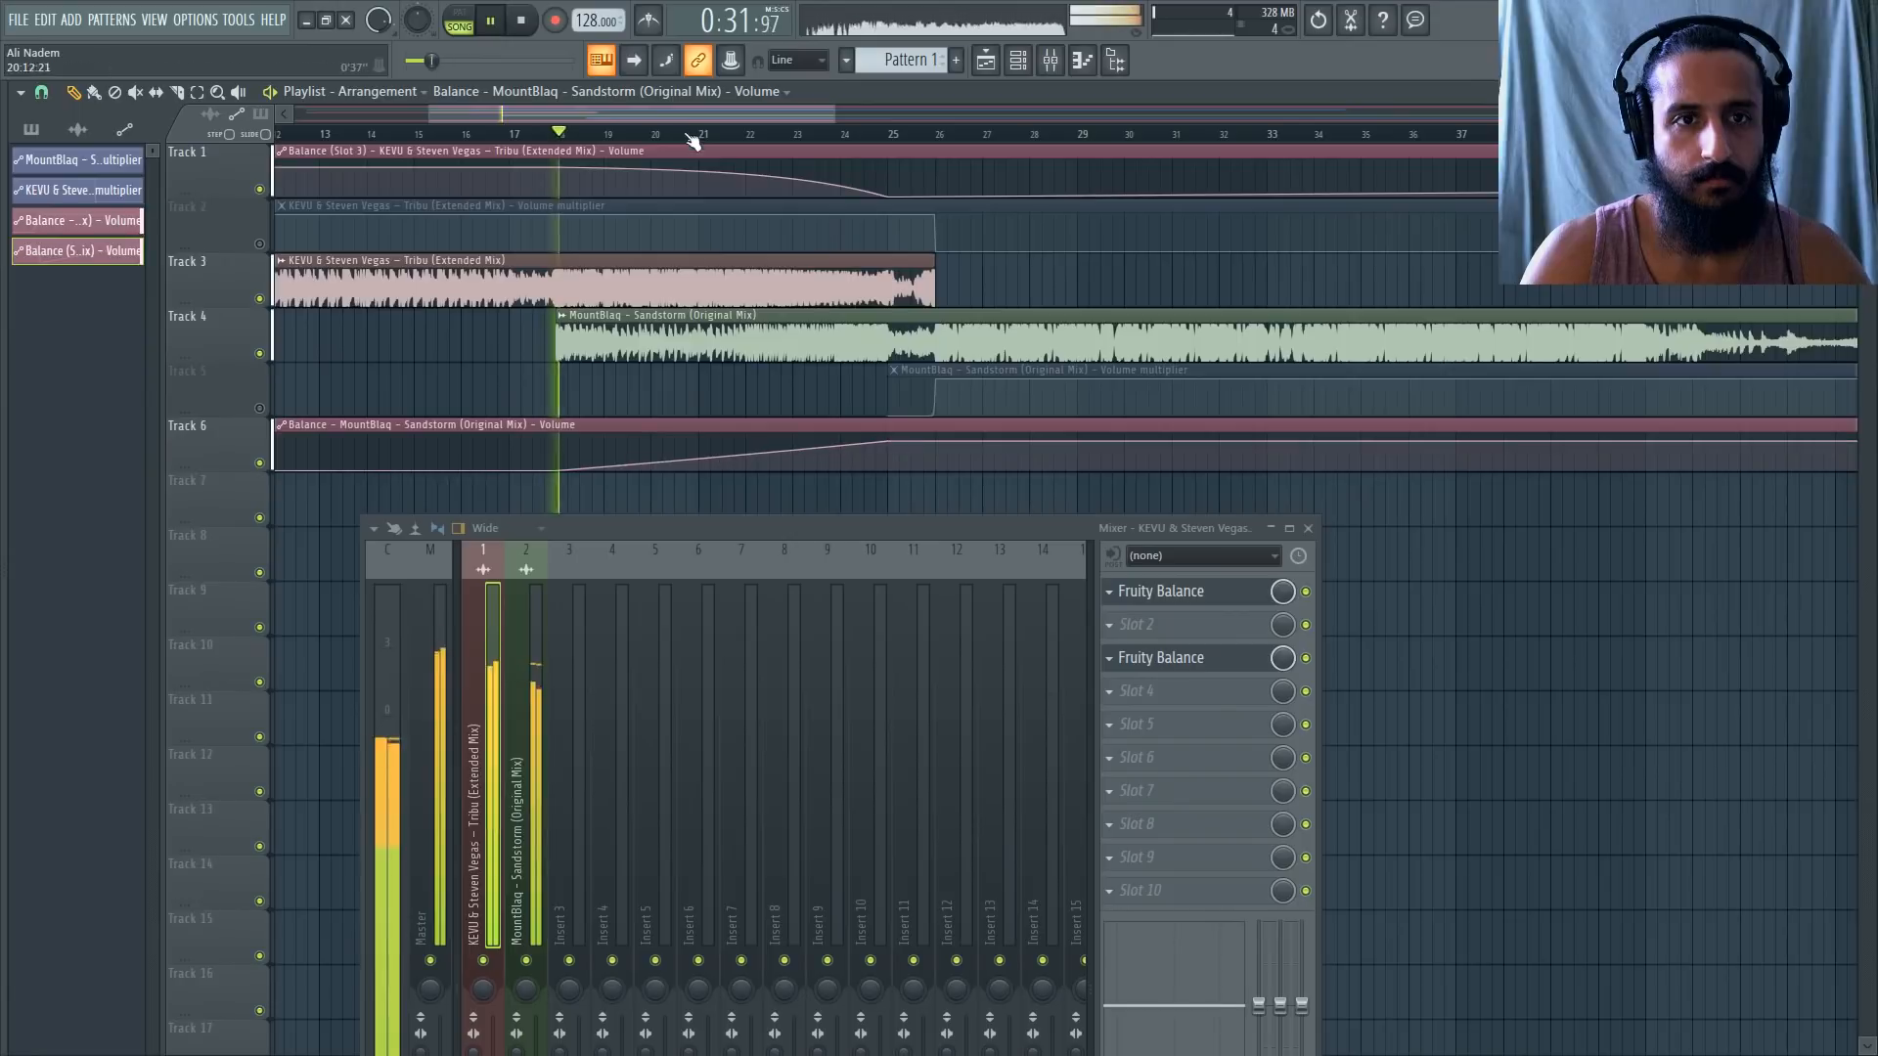
drag(722, 172, 722, 172)
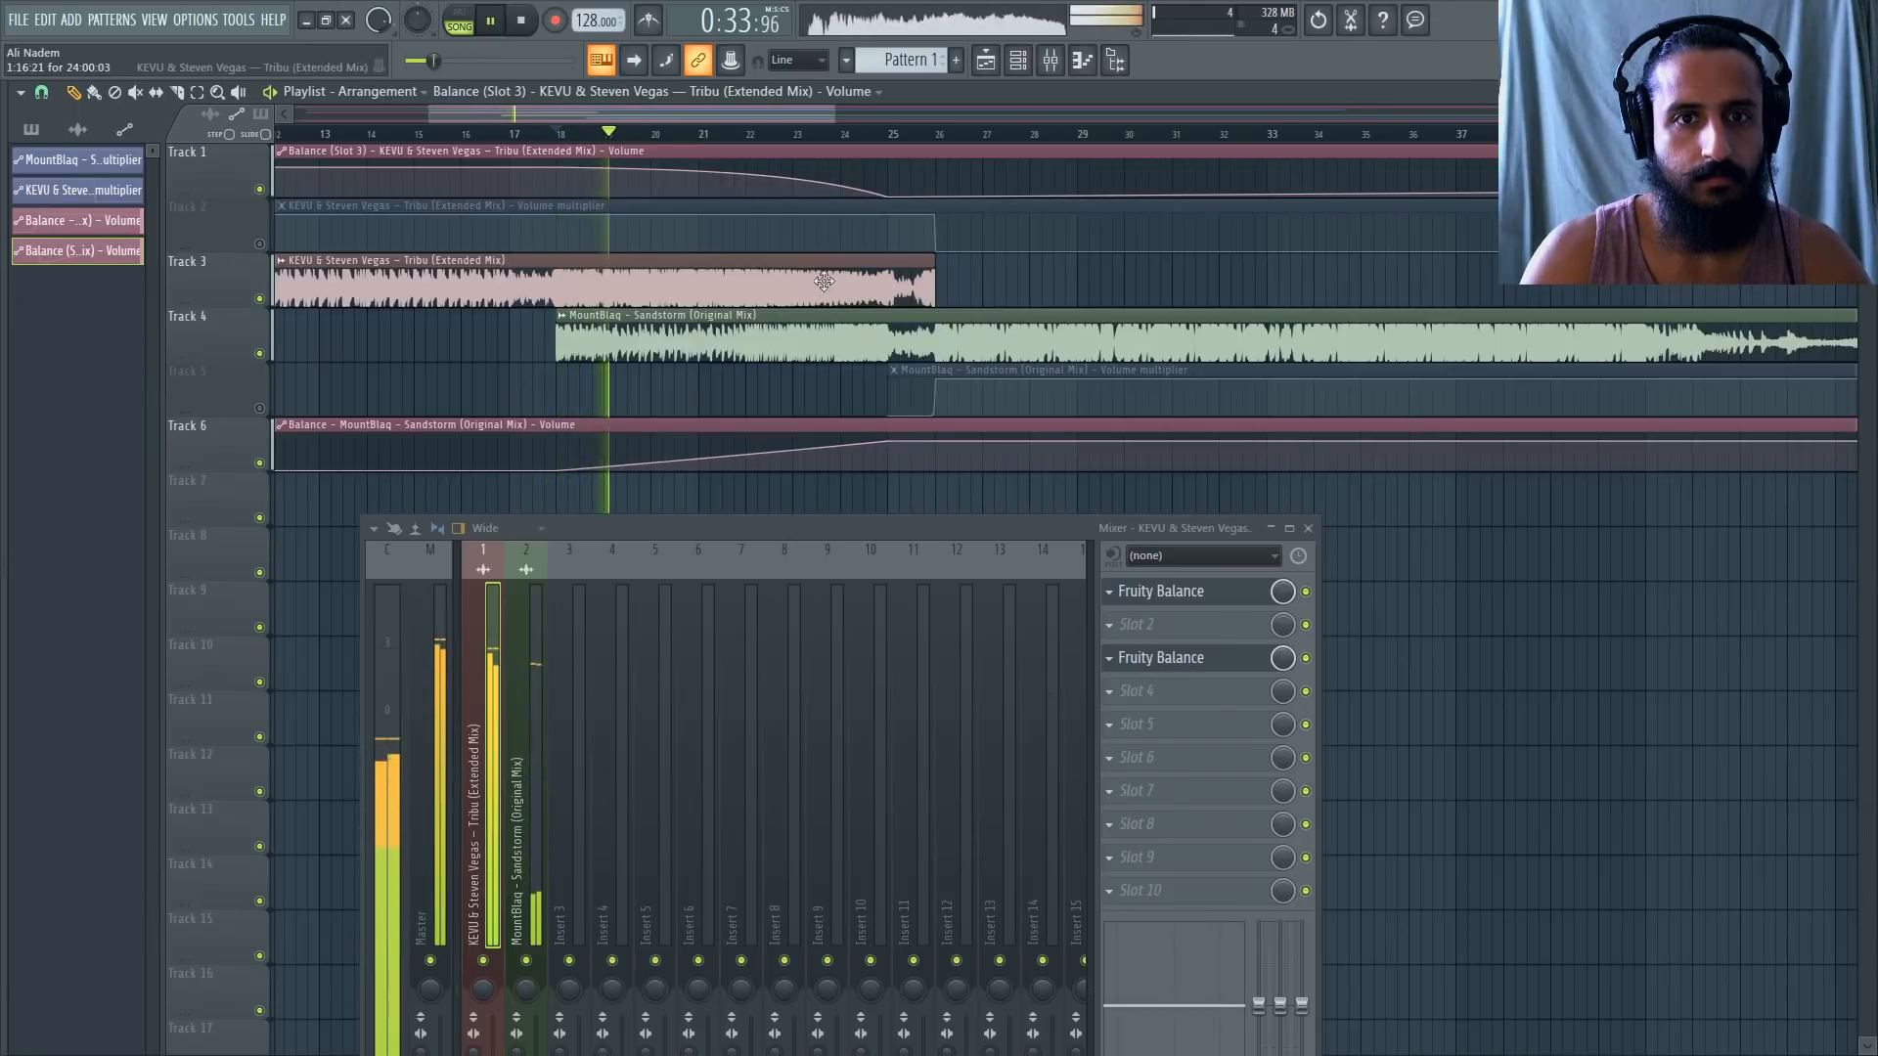
Slice both Balance volume automation clips at bar 26 and delete the parts after the cut.
scroll(918, 240, down, 2)
scroll(1154, 449, down, 2)
scroll(512, 215, up, 5)
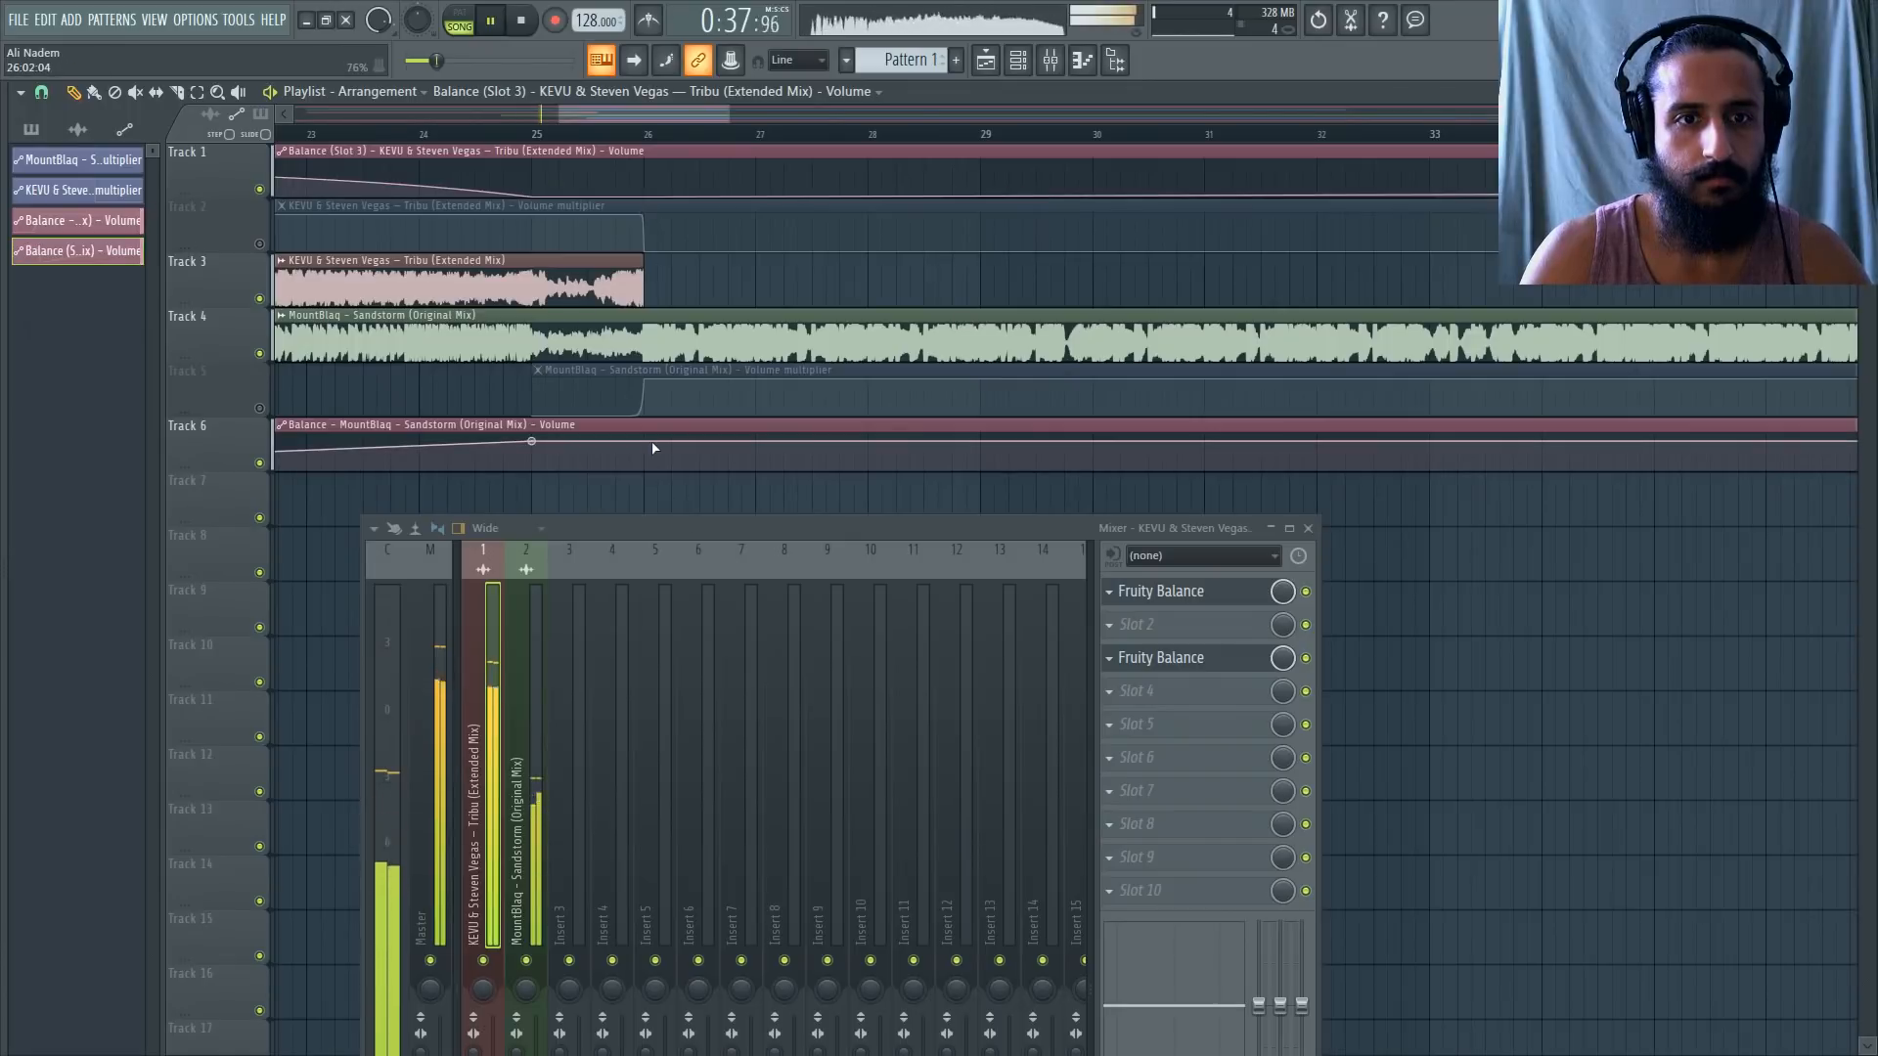
scroll(649, 453, down, 1)
click(177, 91)
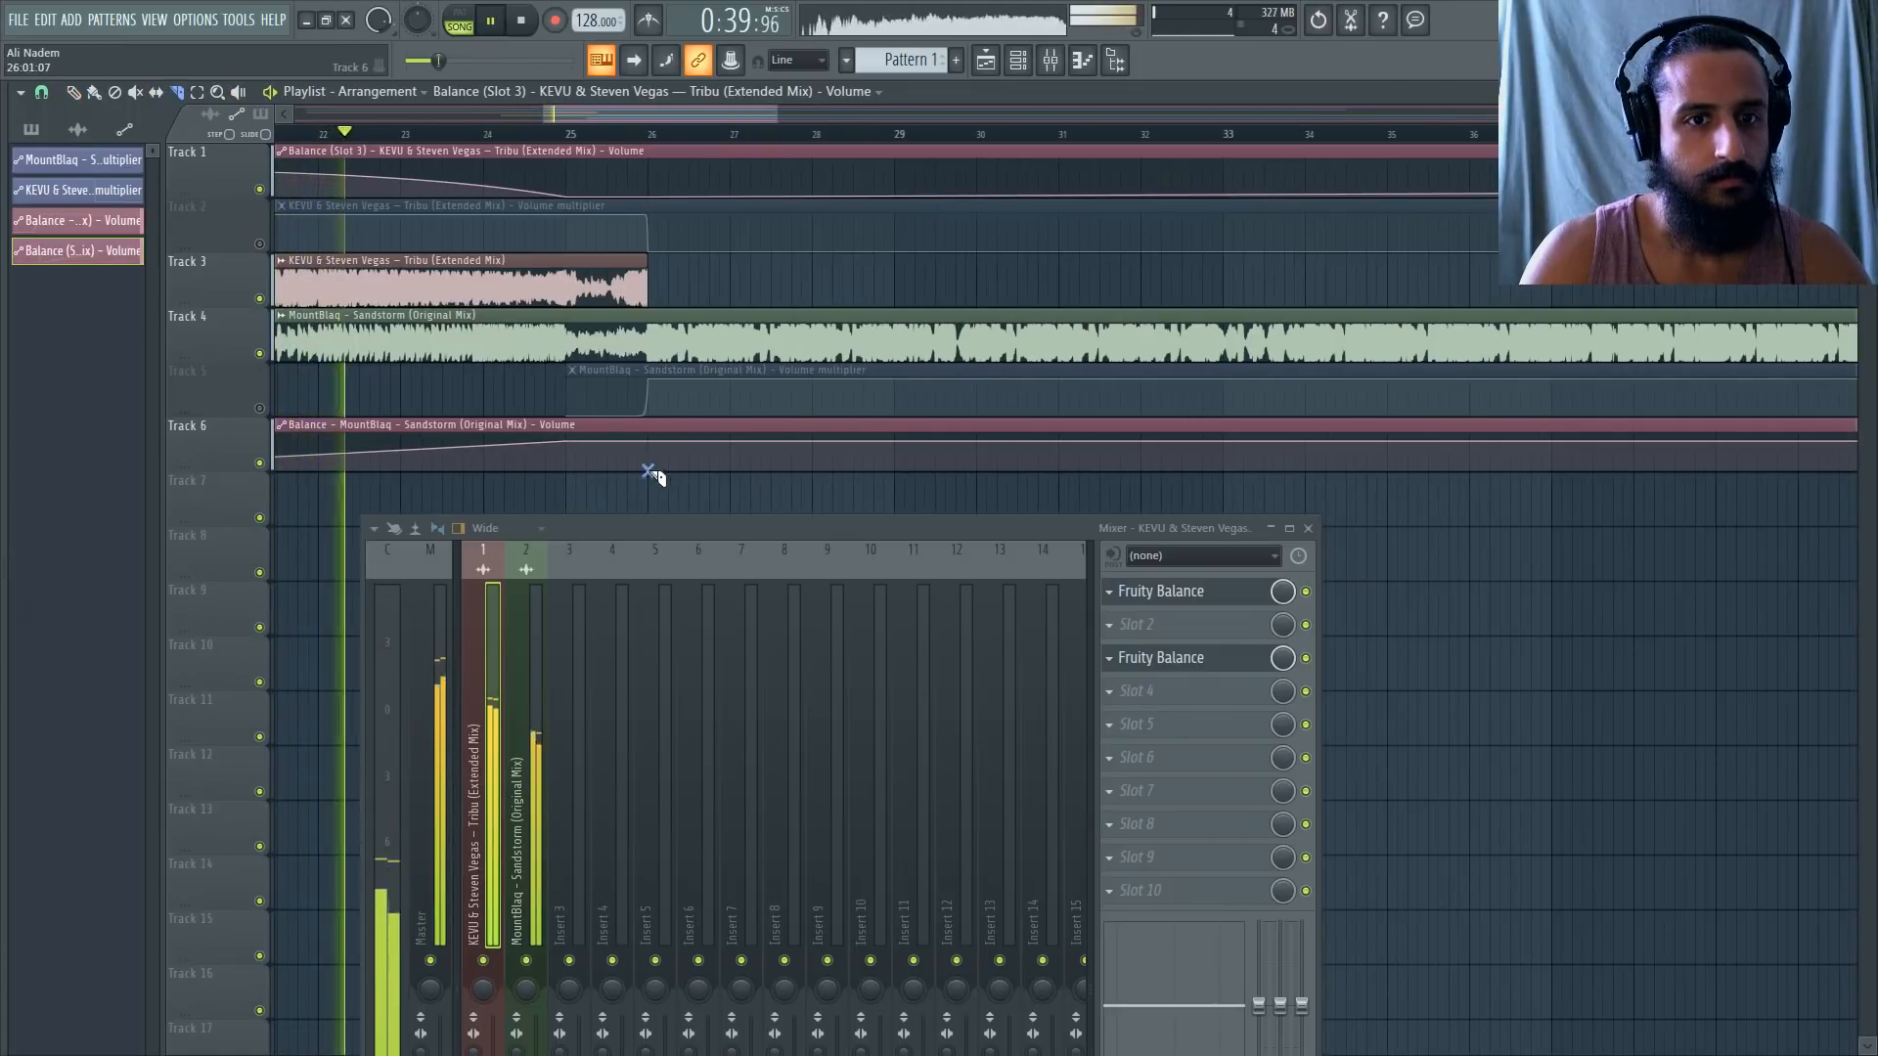
click(649, 434)
click(650, 167)
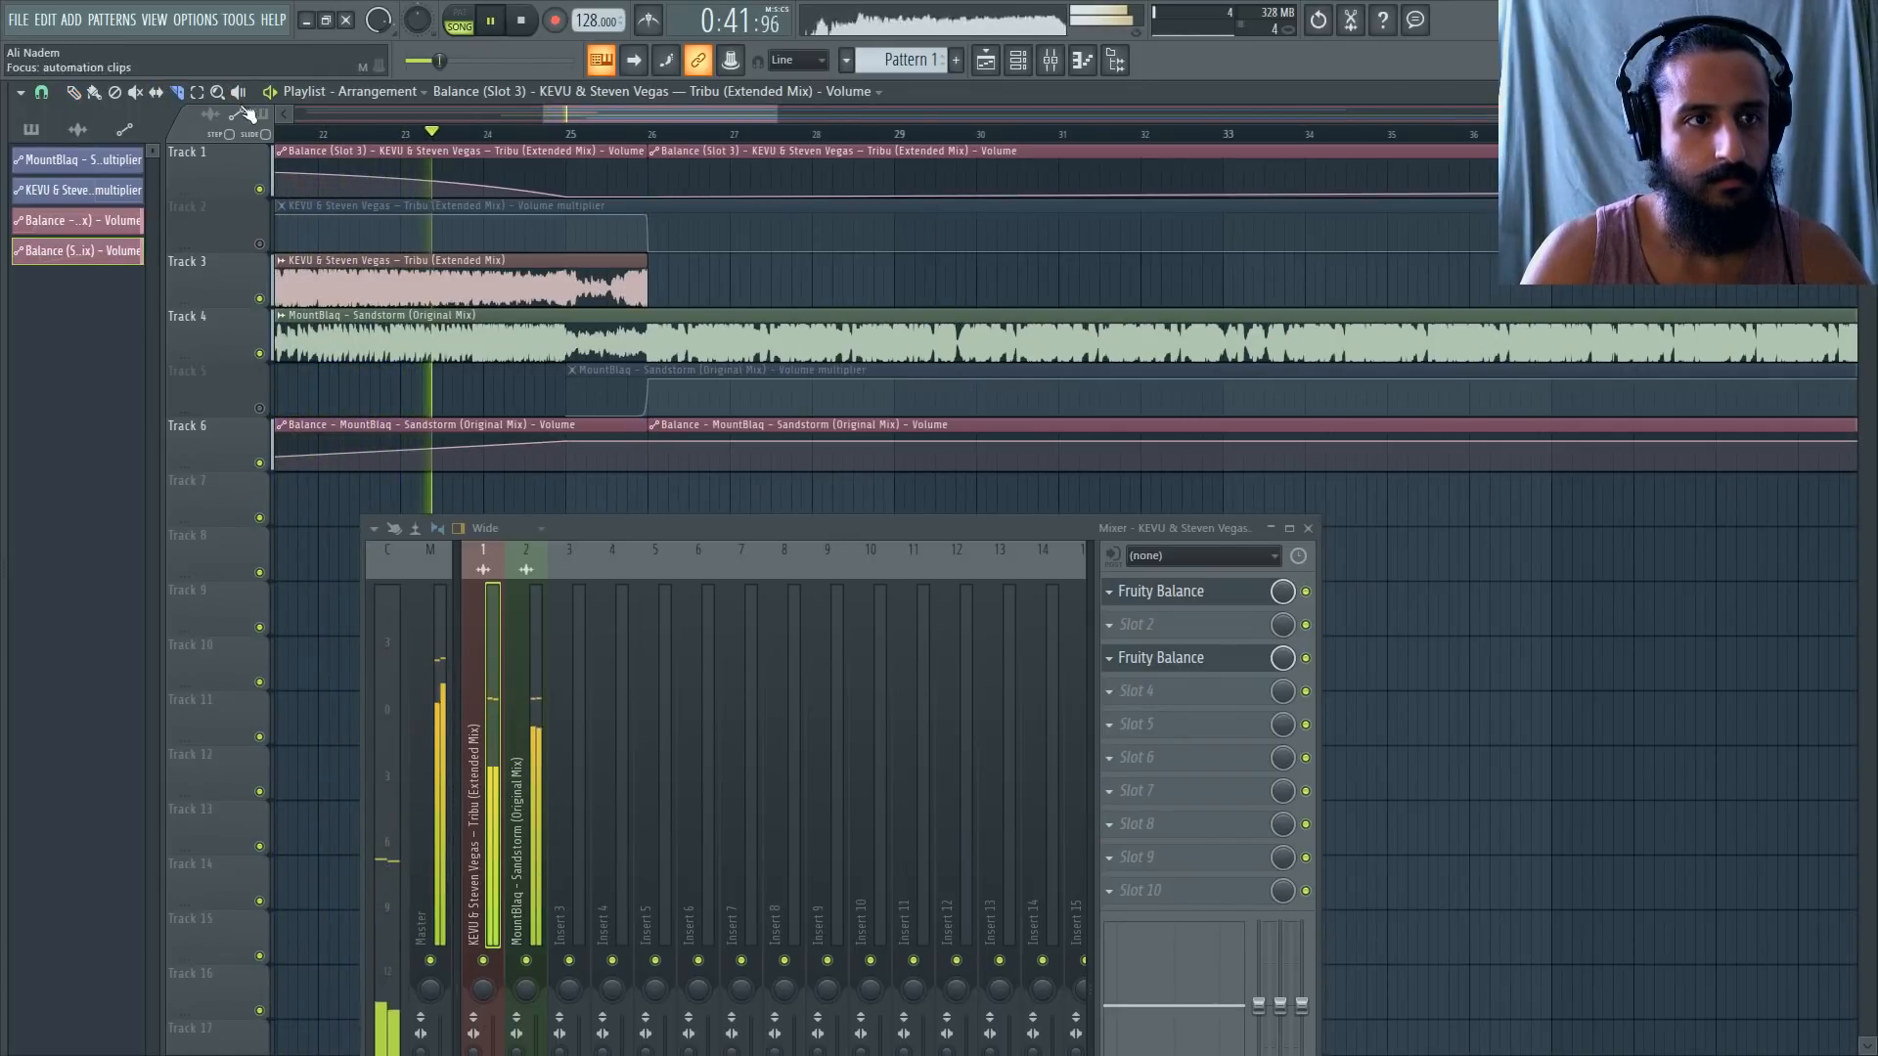
right_click(734, 157)
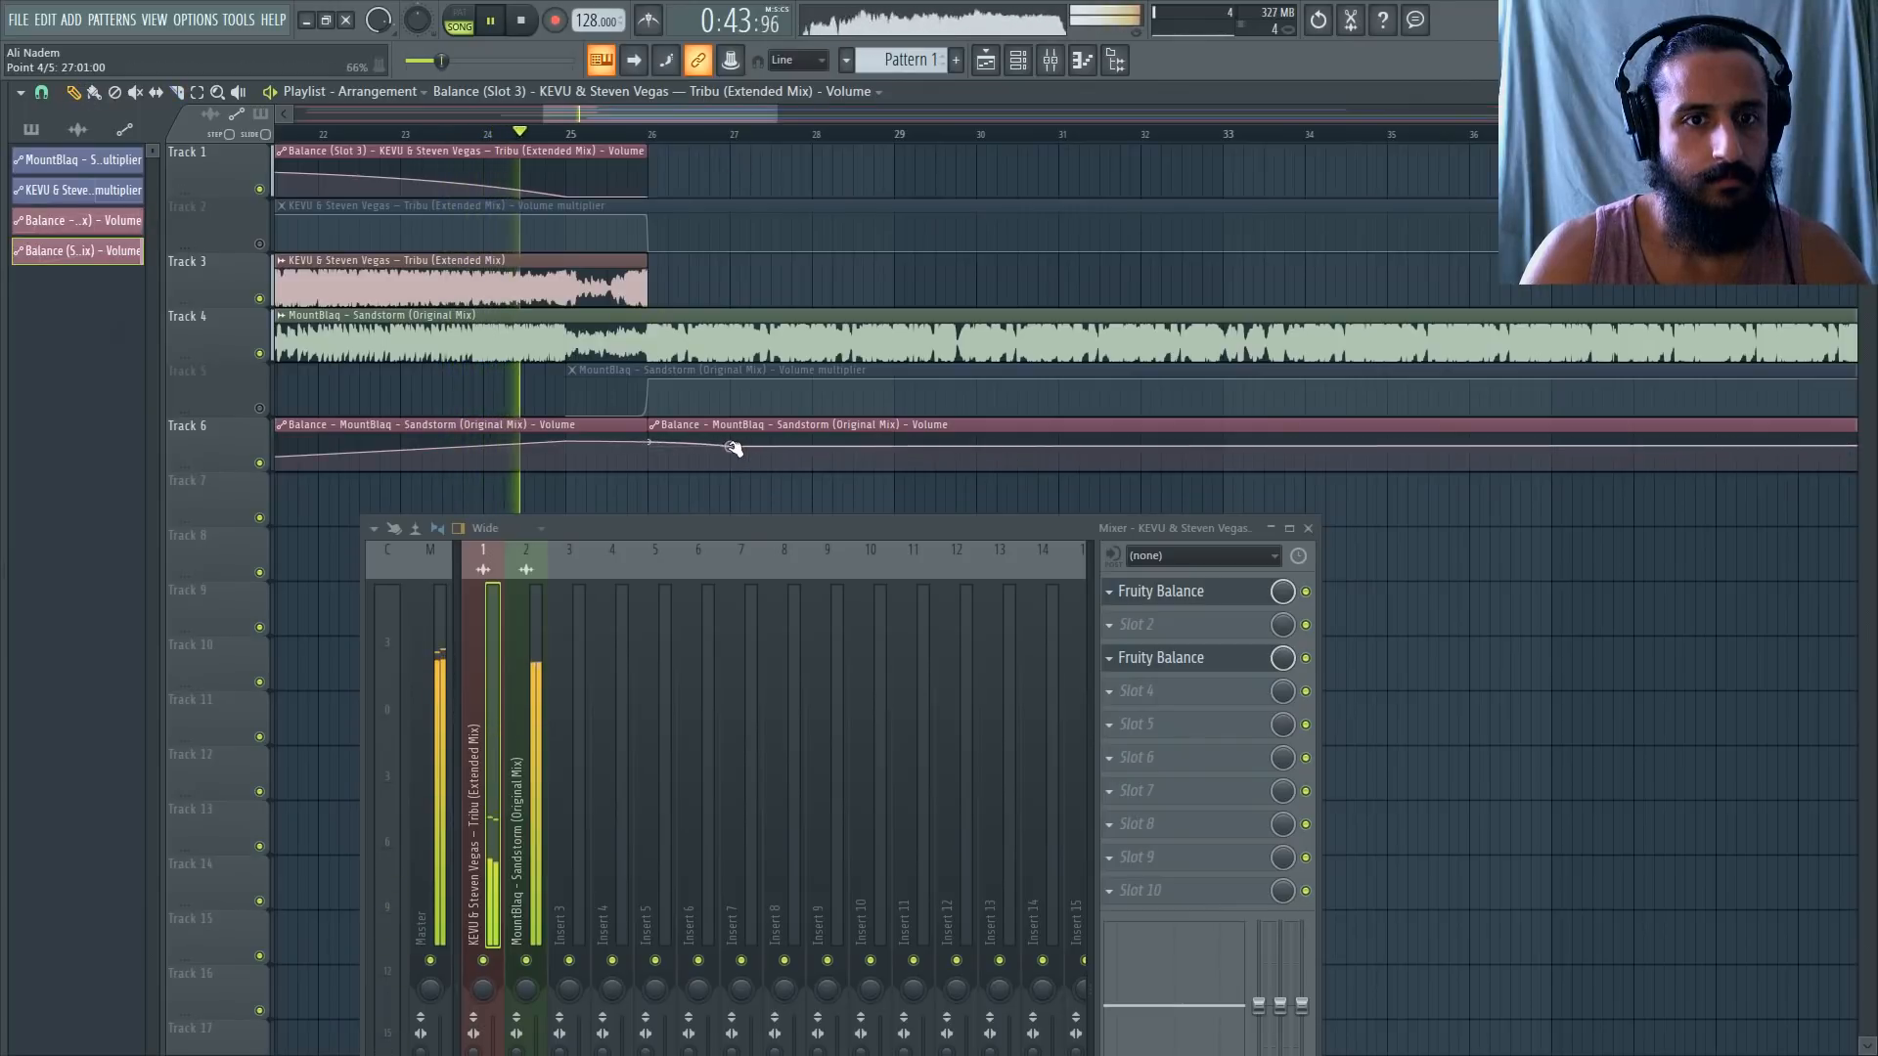
right_click(736, 442)
Replay the transition from bar 18 past bar 26, bending Sandstorm's Balance volume rise slightly upward between bars 18 and 25.
scroll(756, 437, down, 3)
scroll(570, 368, up, 3)
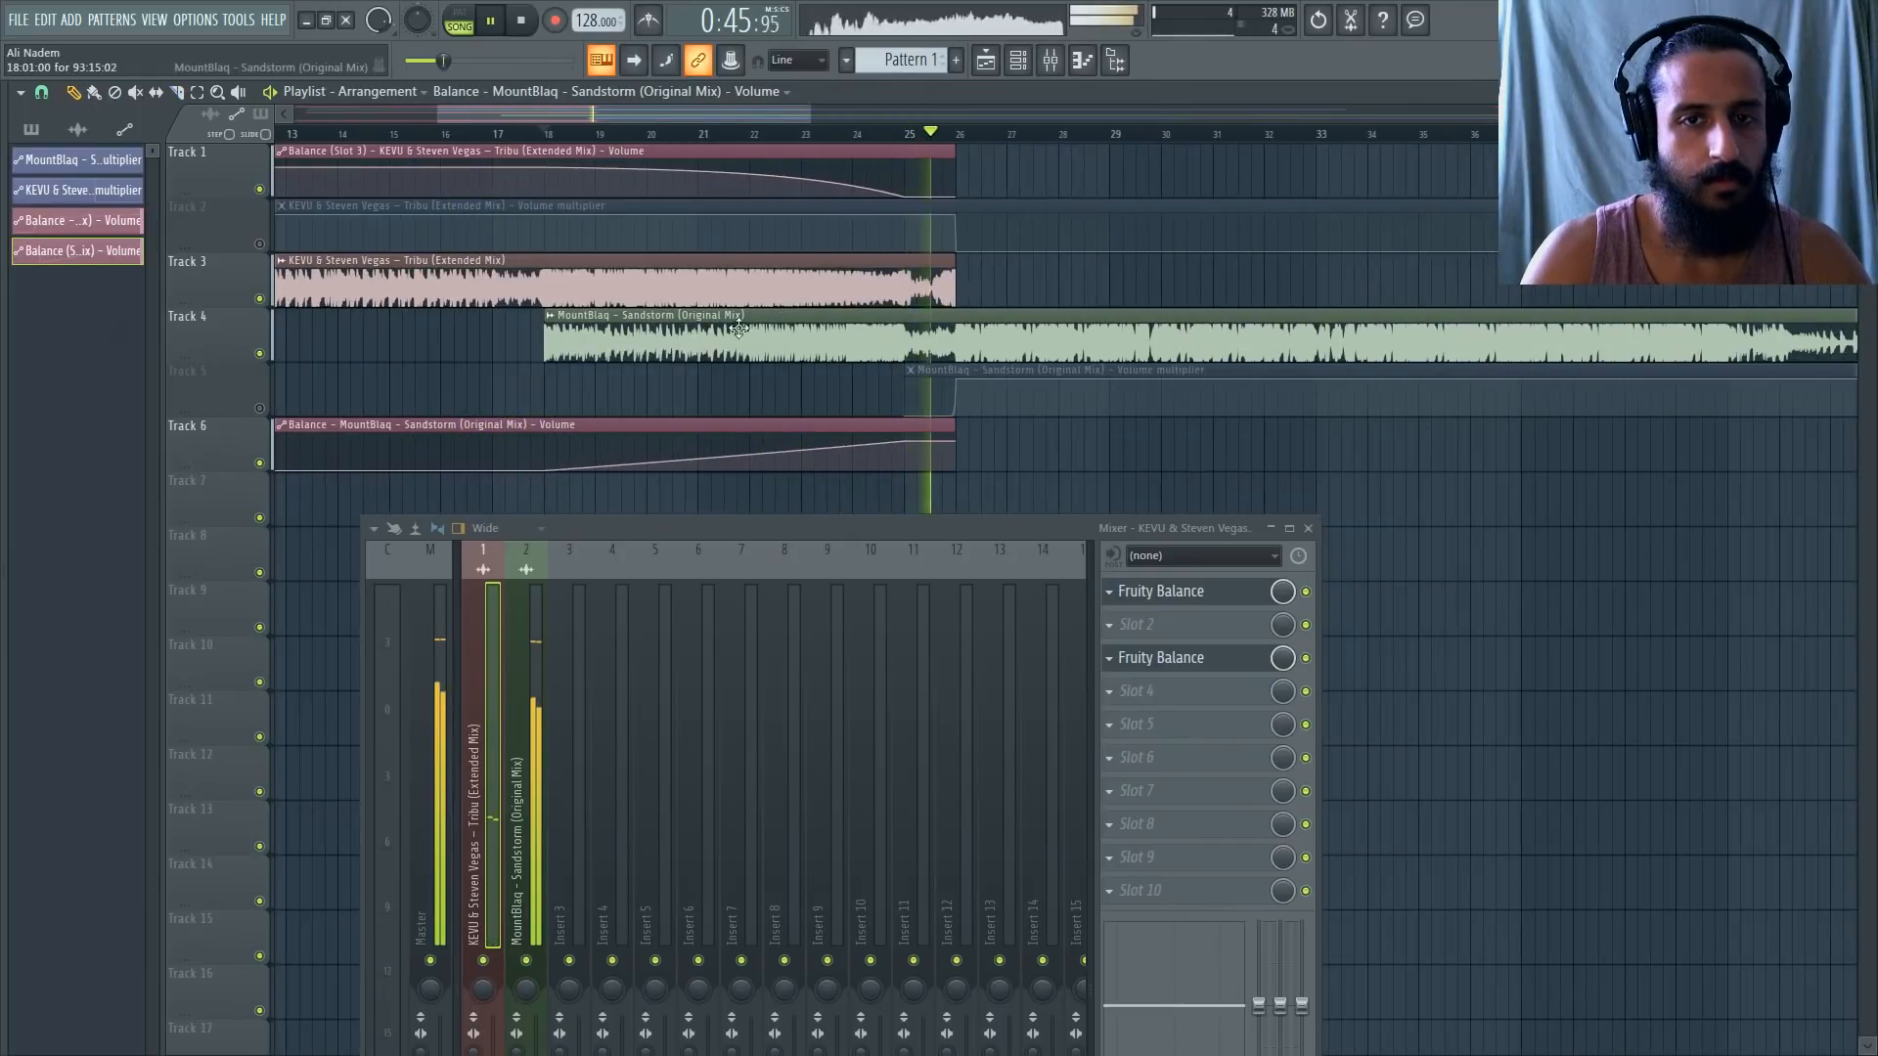
click(546, 134)
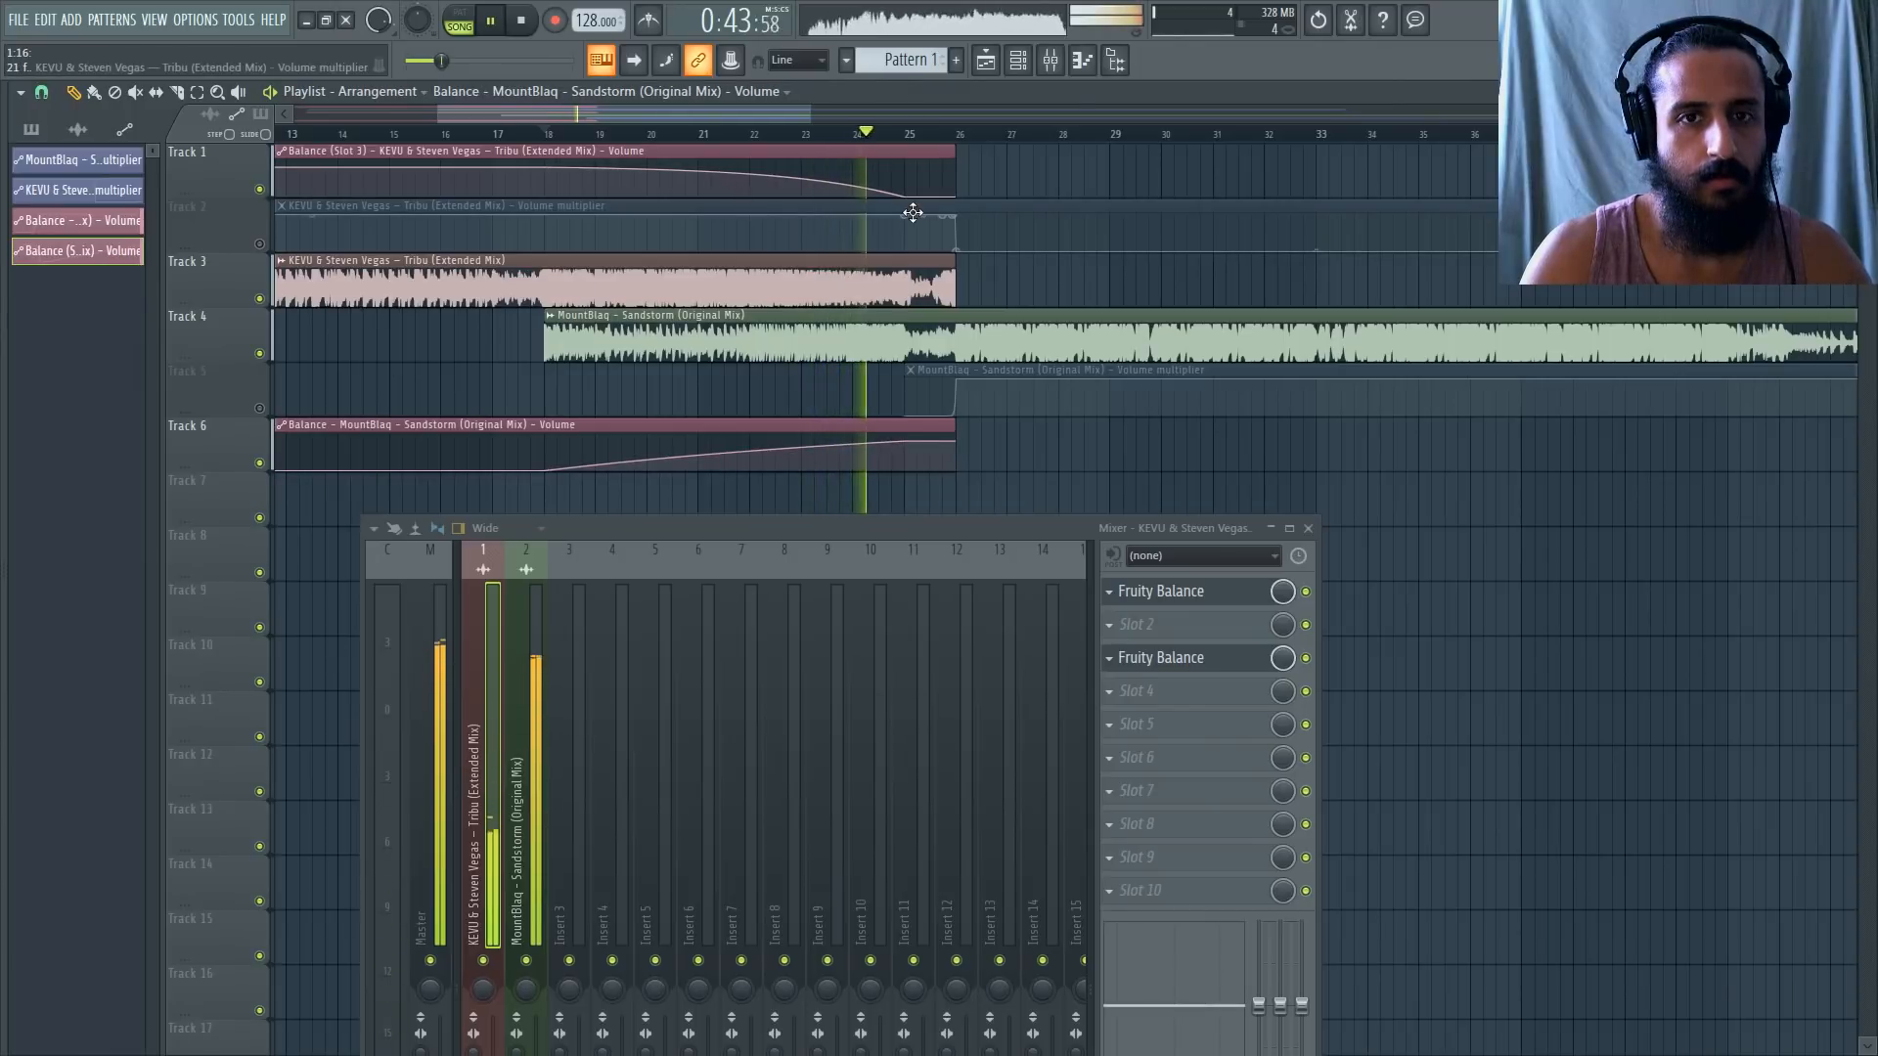
scroll(936, 243, up, 3)
scroll(936, 243, up, 2)
scroll(794, 191, down, 4)
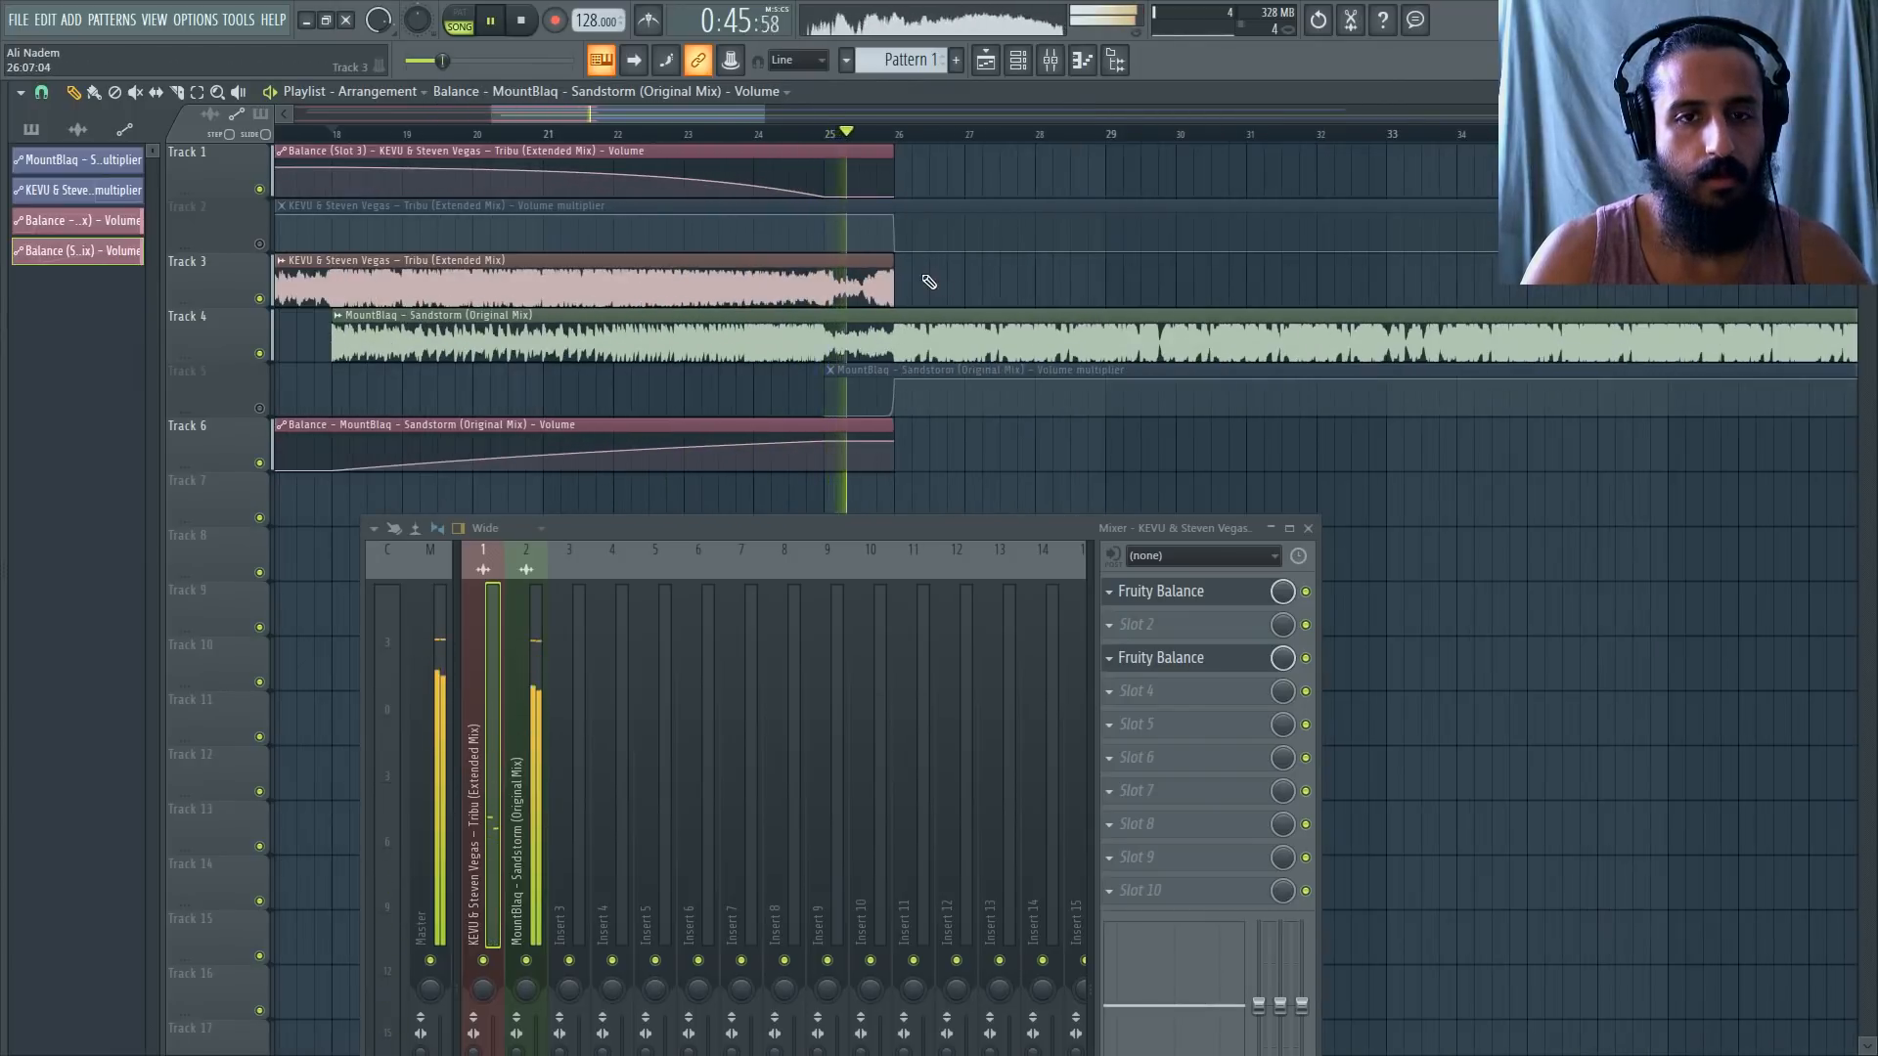
scroll(930, 280, down, 2)
scroll(869, 267, up, 3)
scroll(870, 267, down, 3)
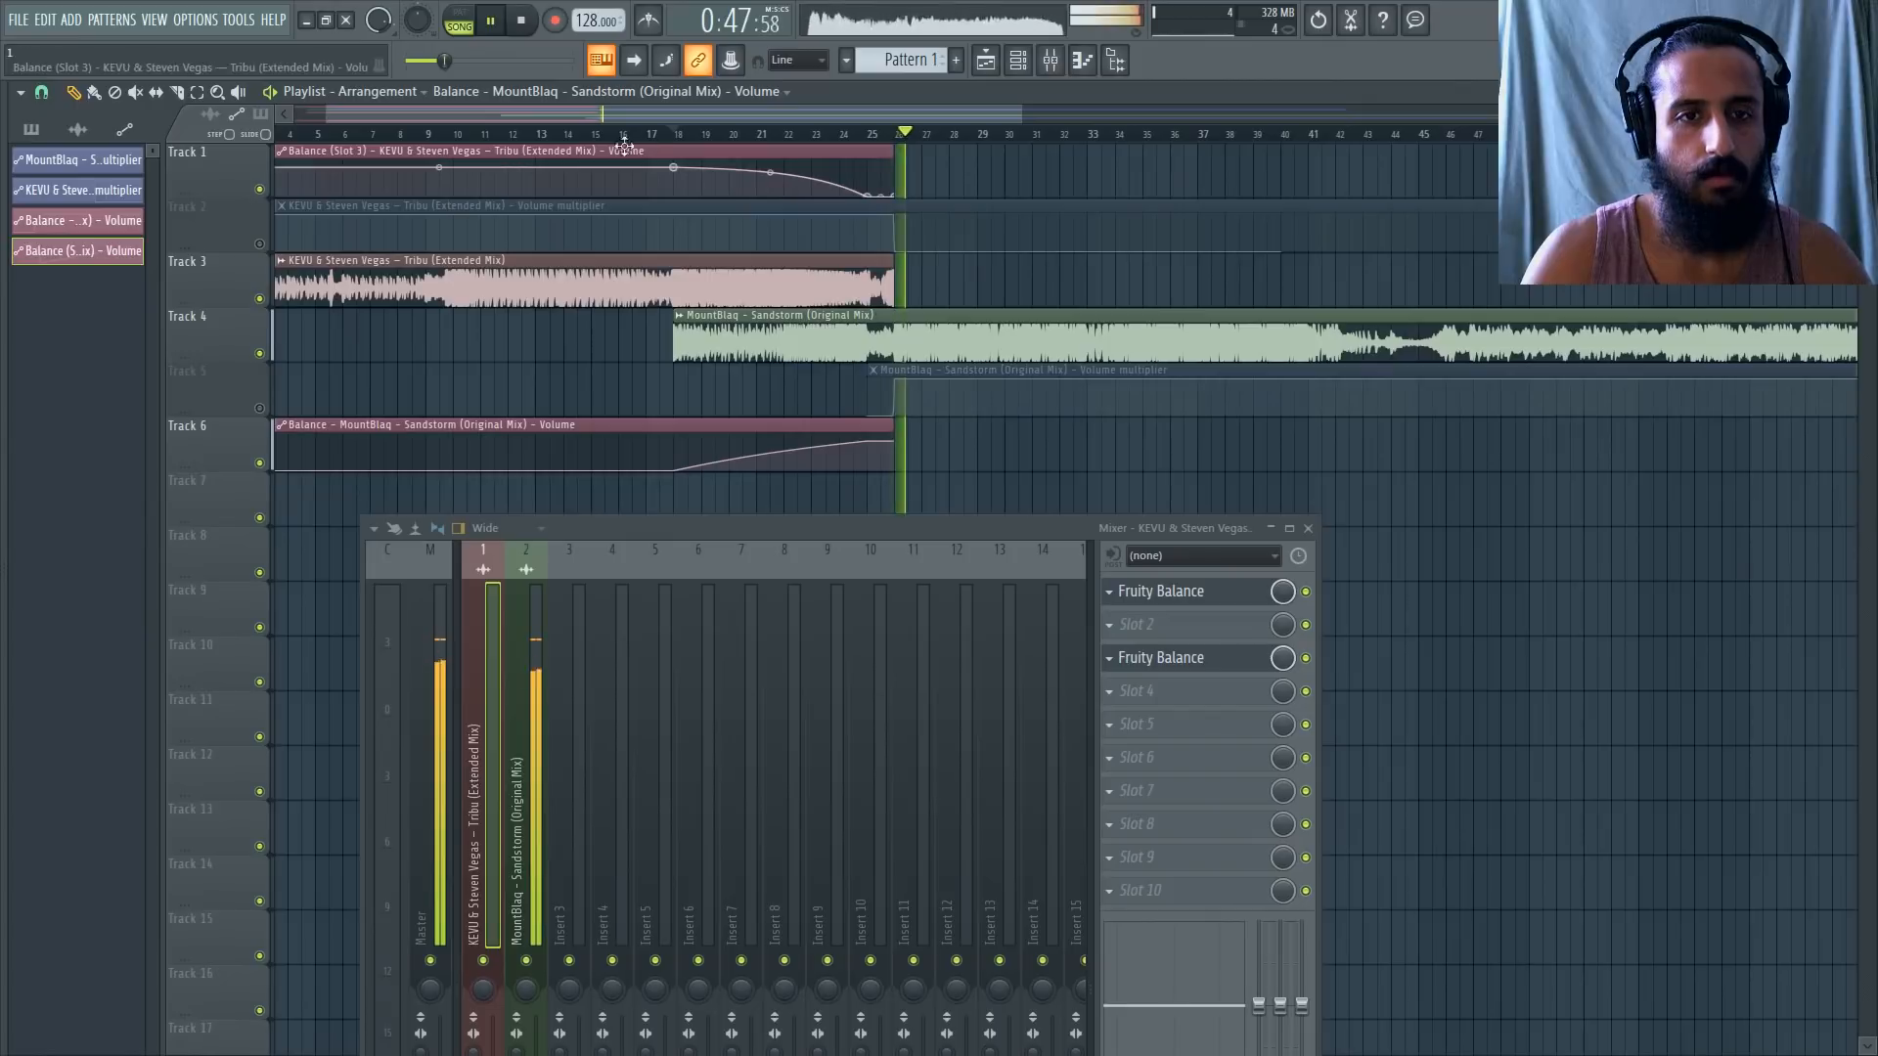
scroll(838, 338, down, 2)
key(space)
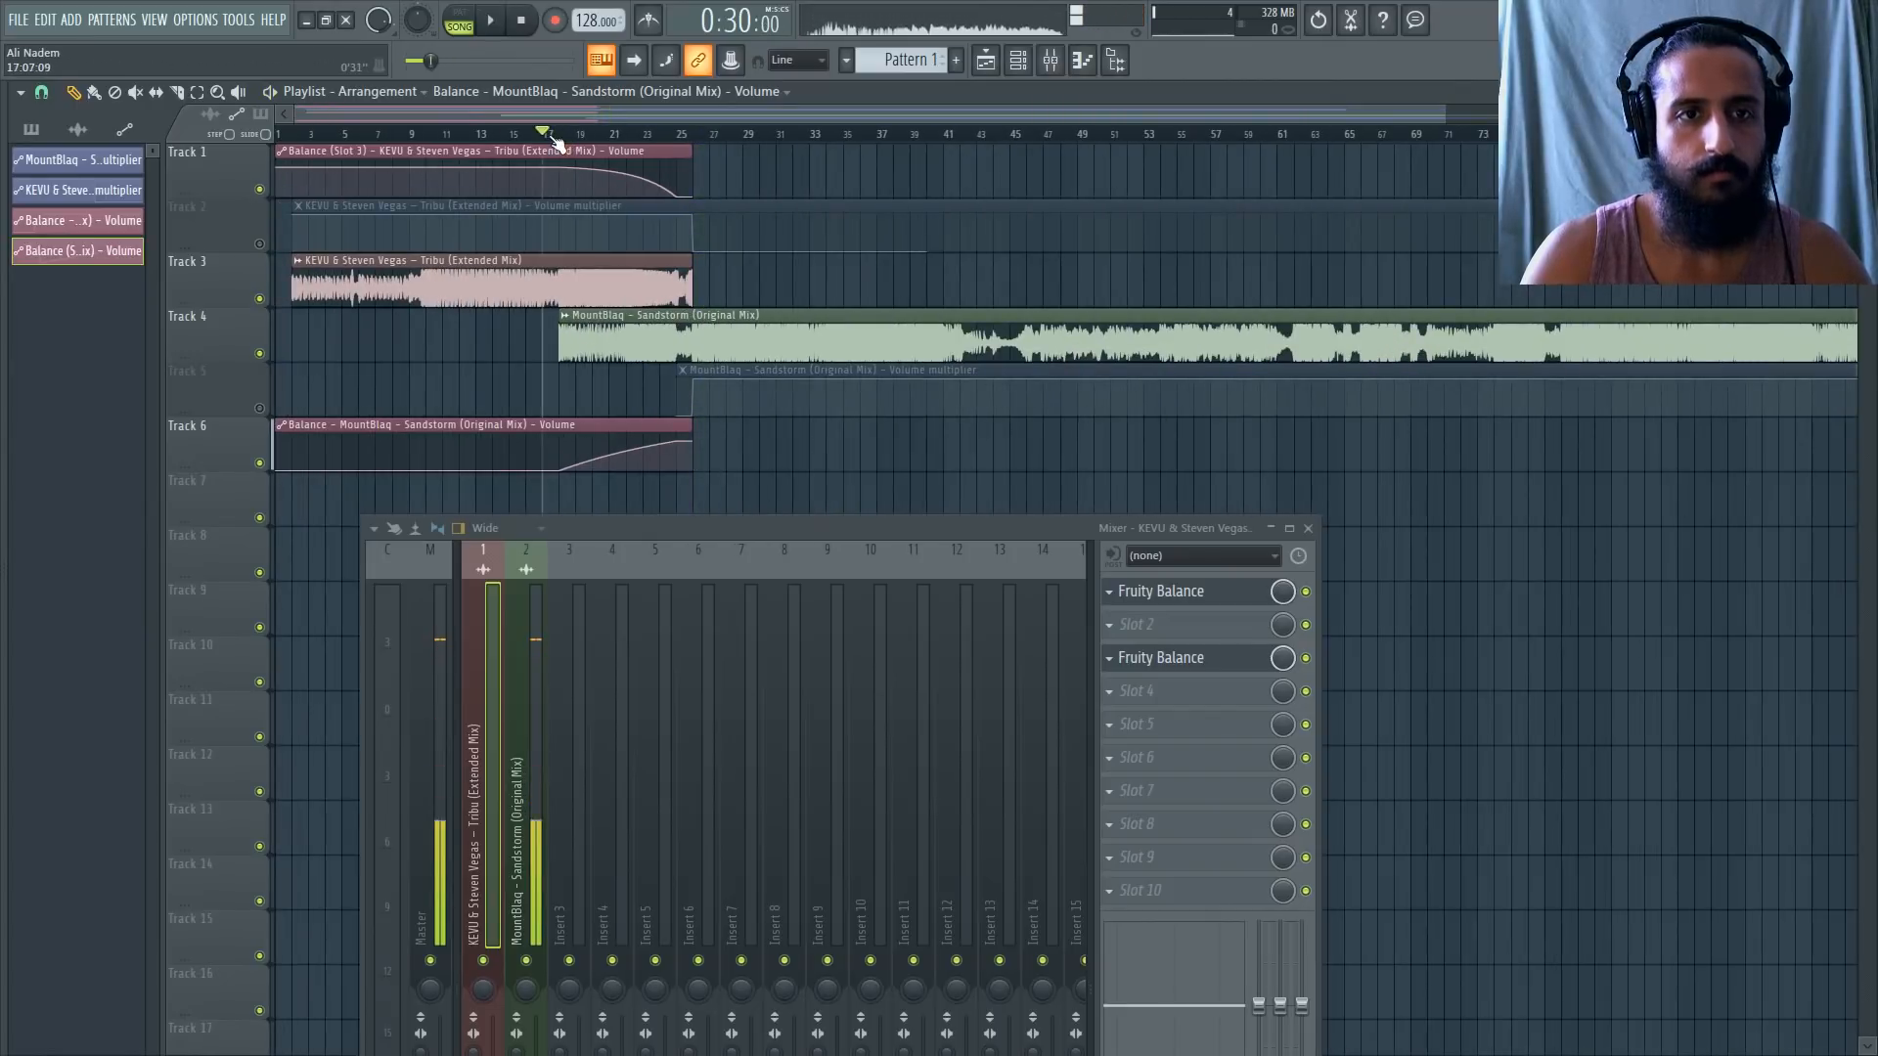
Play the crossfade from just before bar 18 and check the master channel's level and spectrum in SPAN.
scroll(722, 251, up, 3)
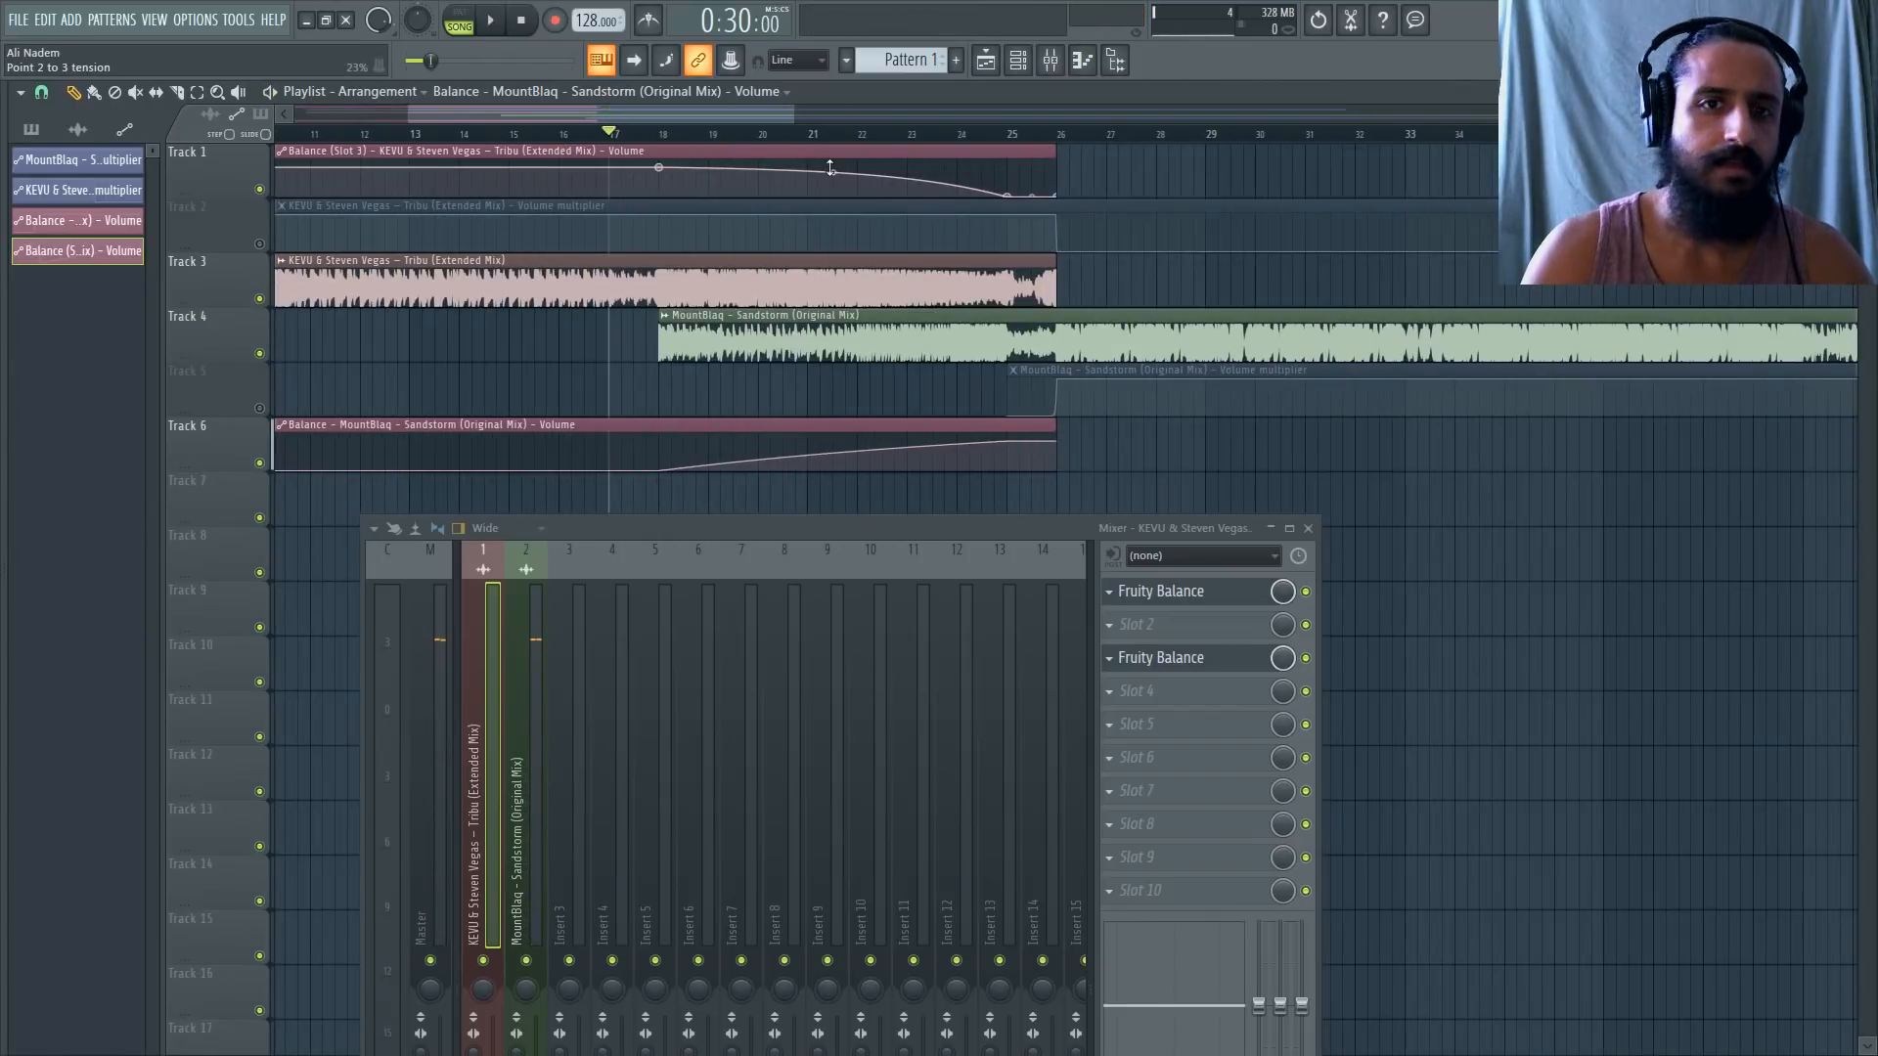
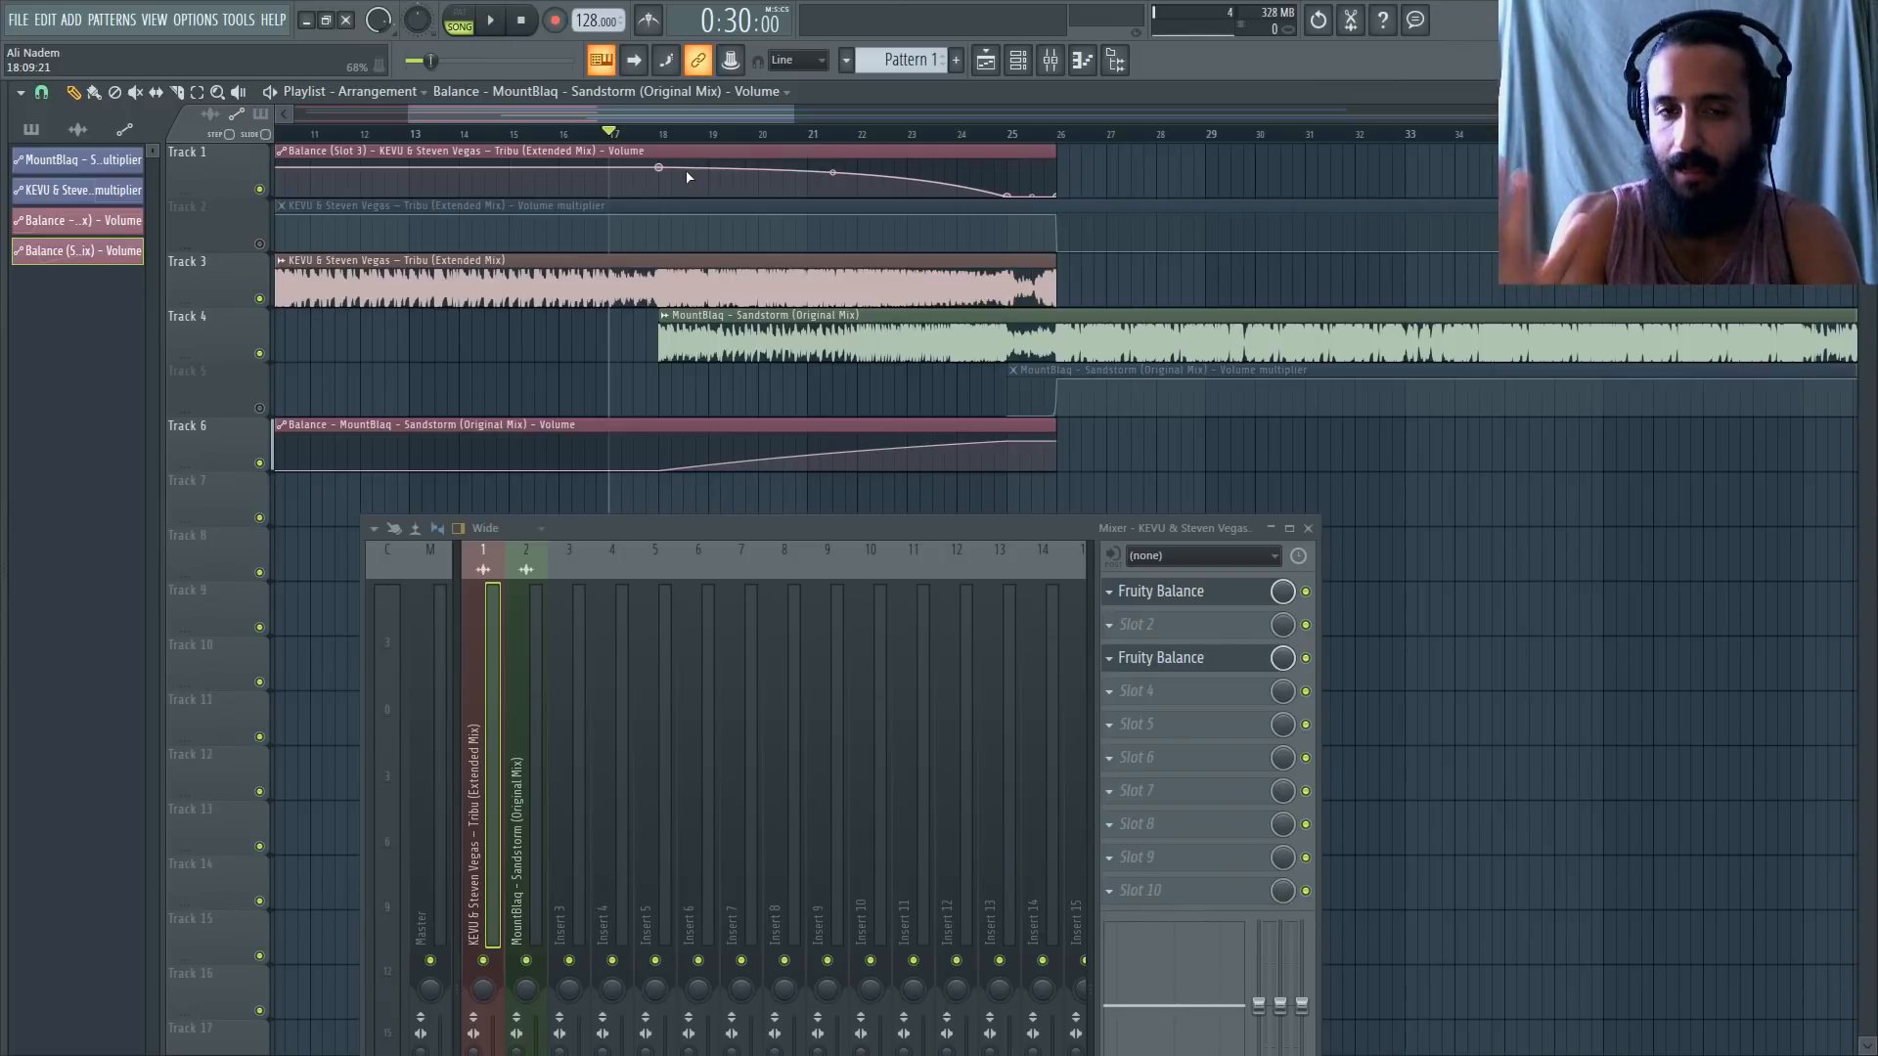
click(637, 134)
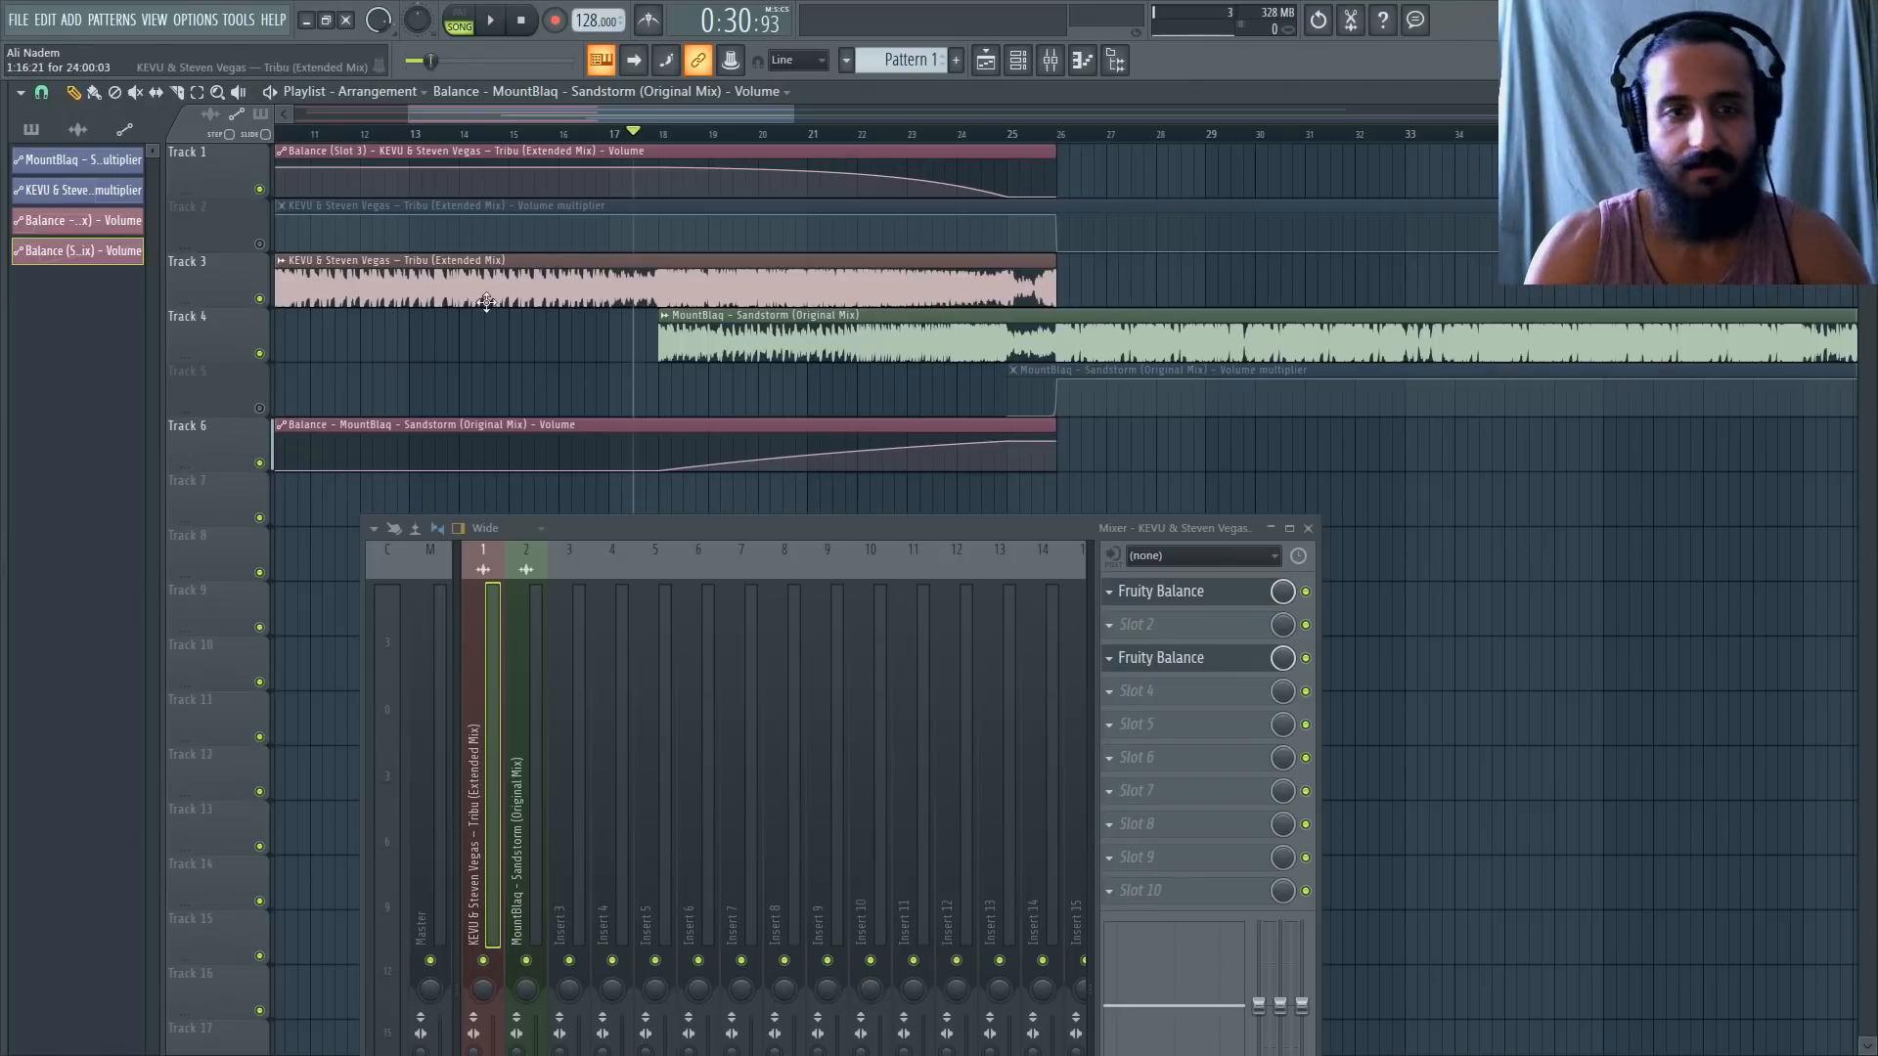
scroll(785, 300, down, 4)
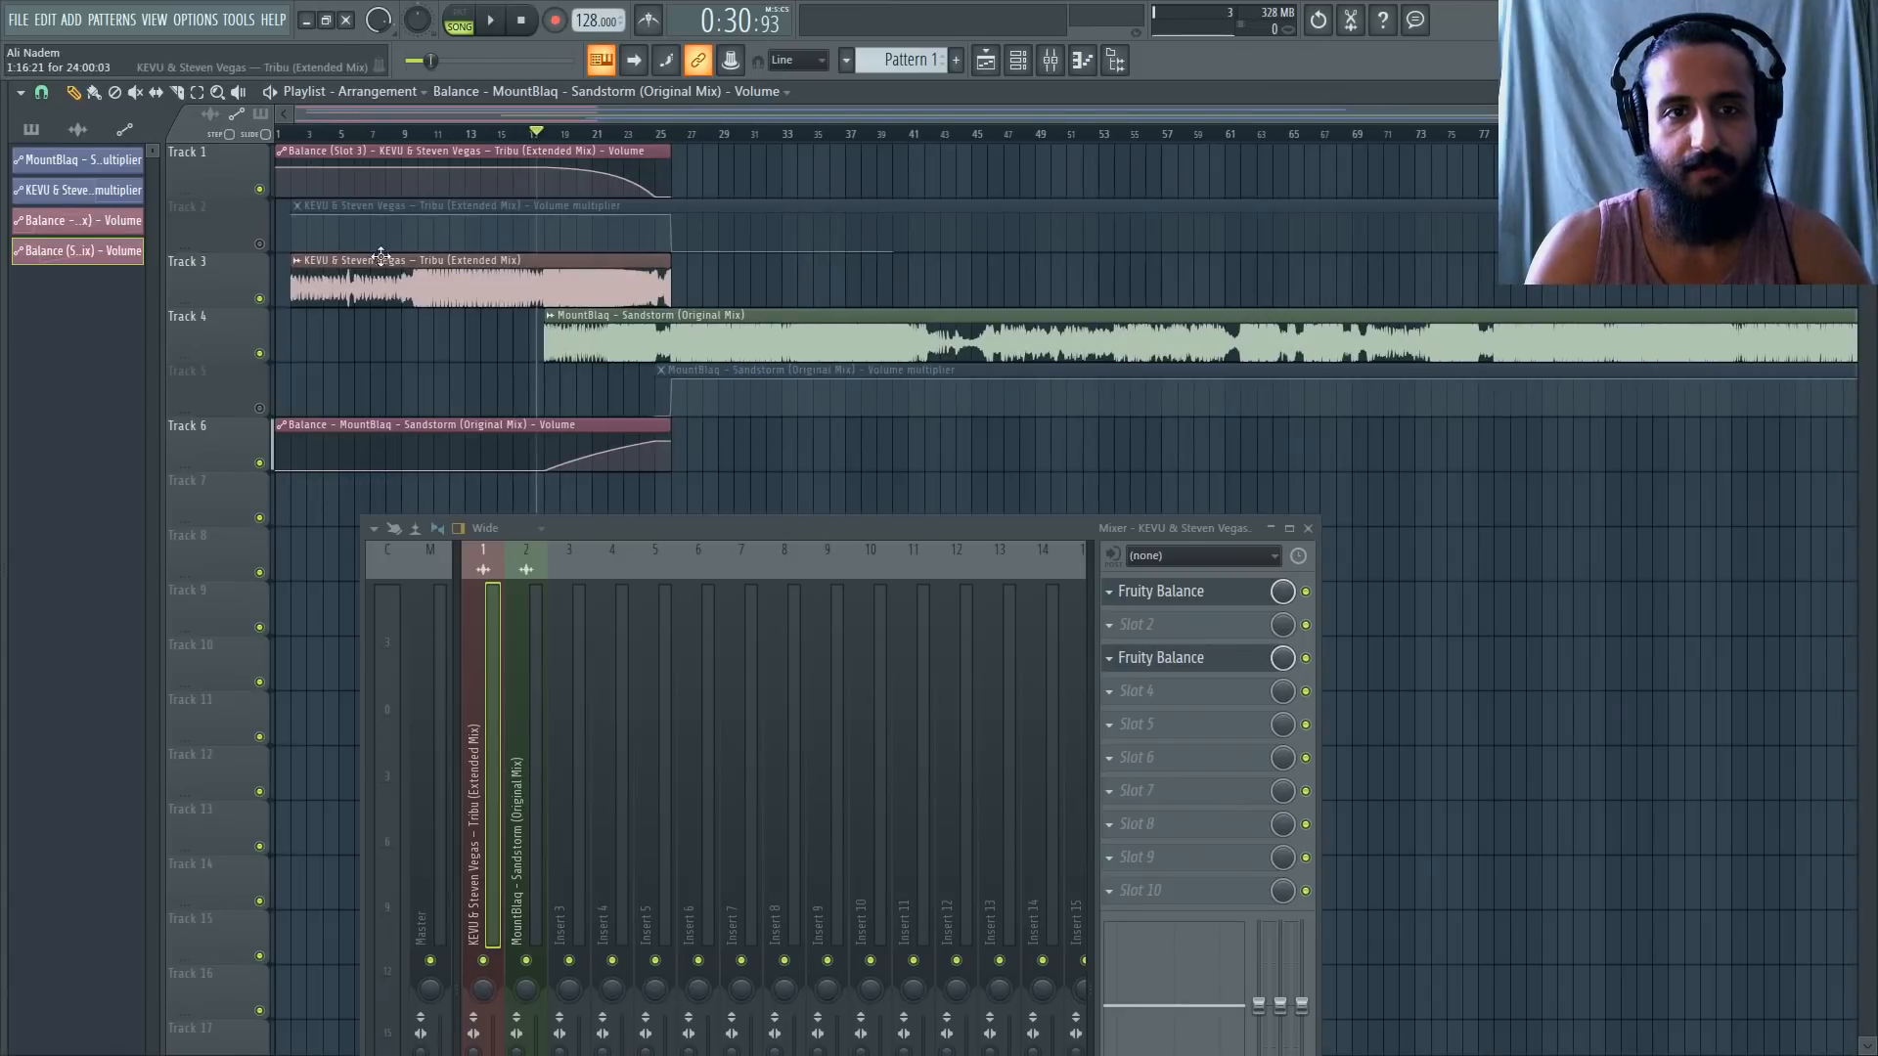
scroll(382, 257, up, 4)
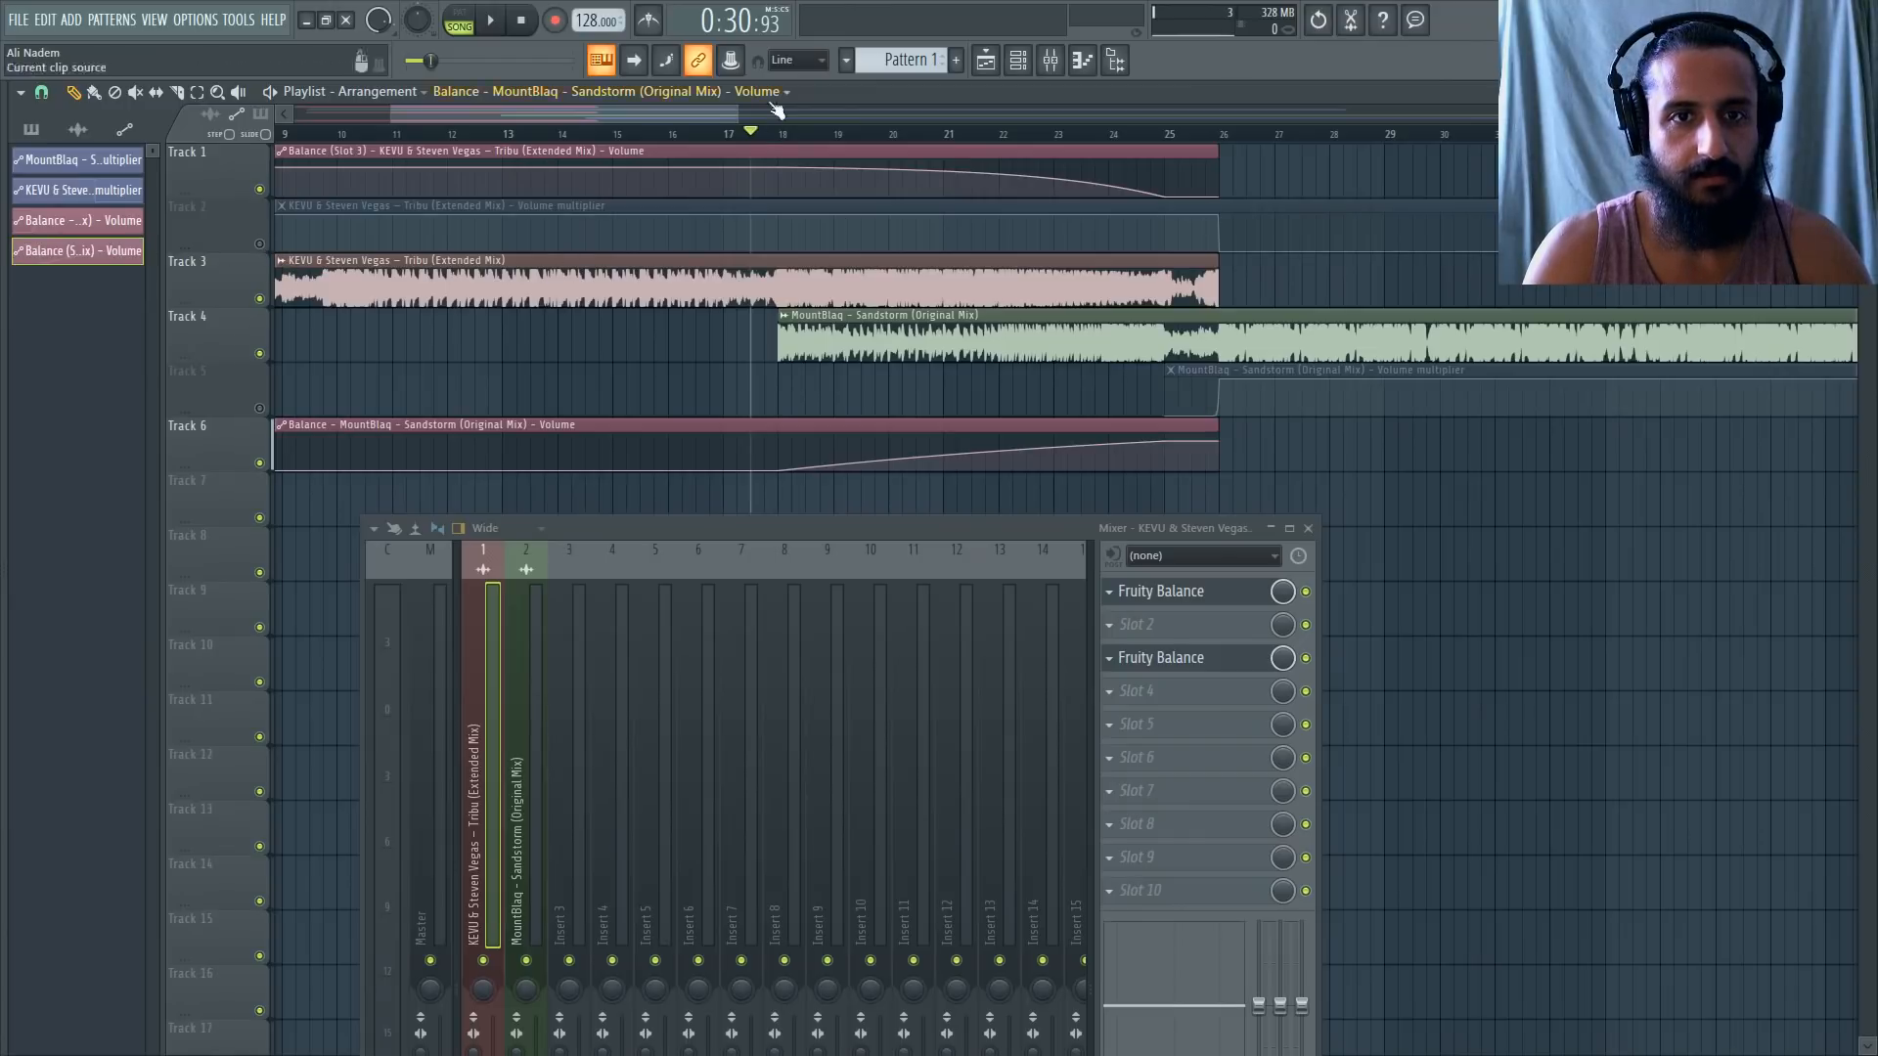
key(space)
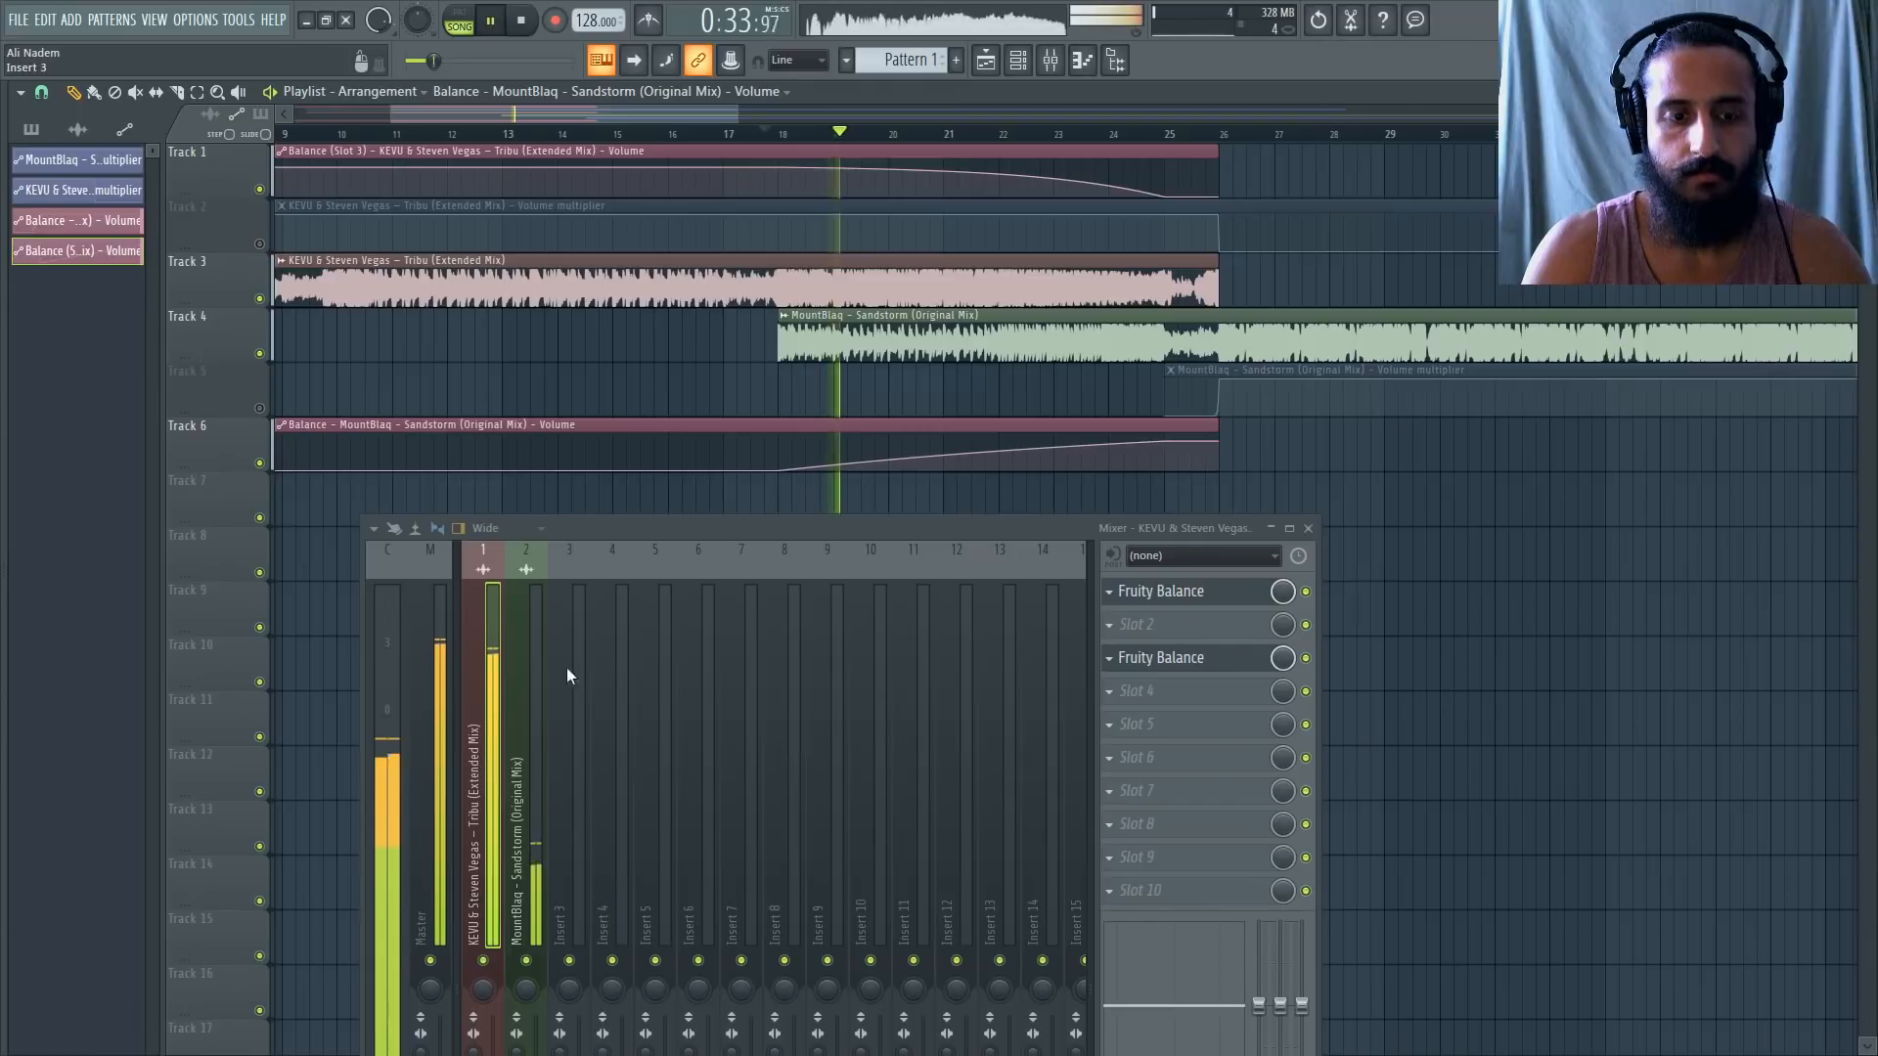
scroll(1384, 355, up, 2)
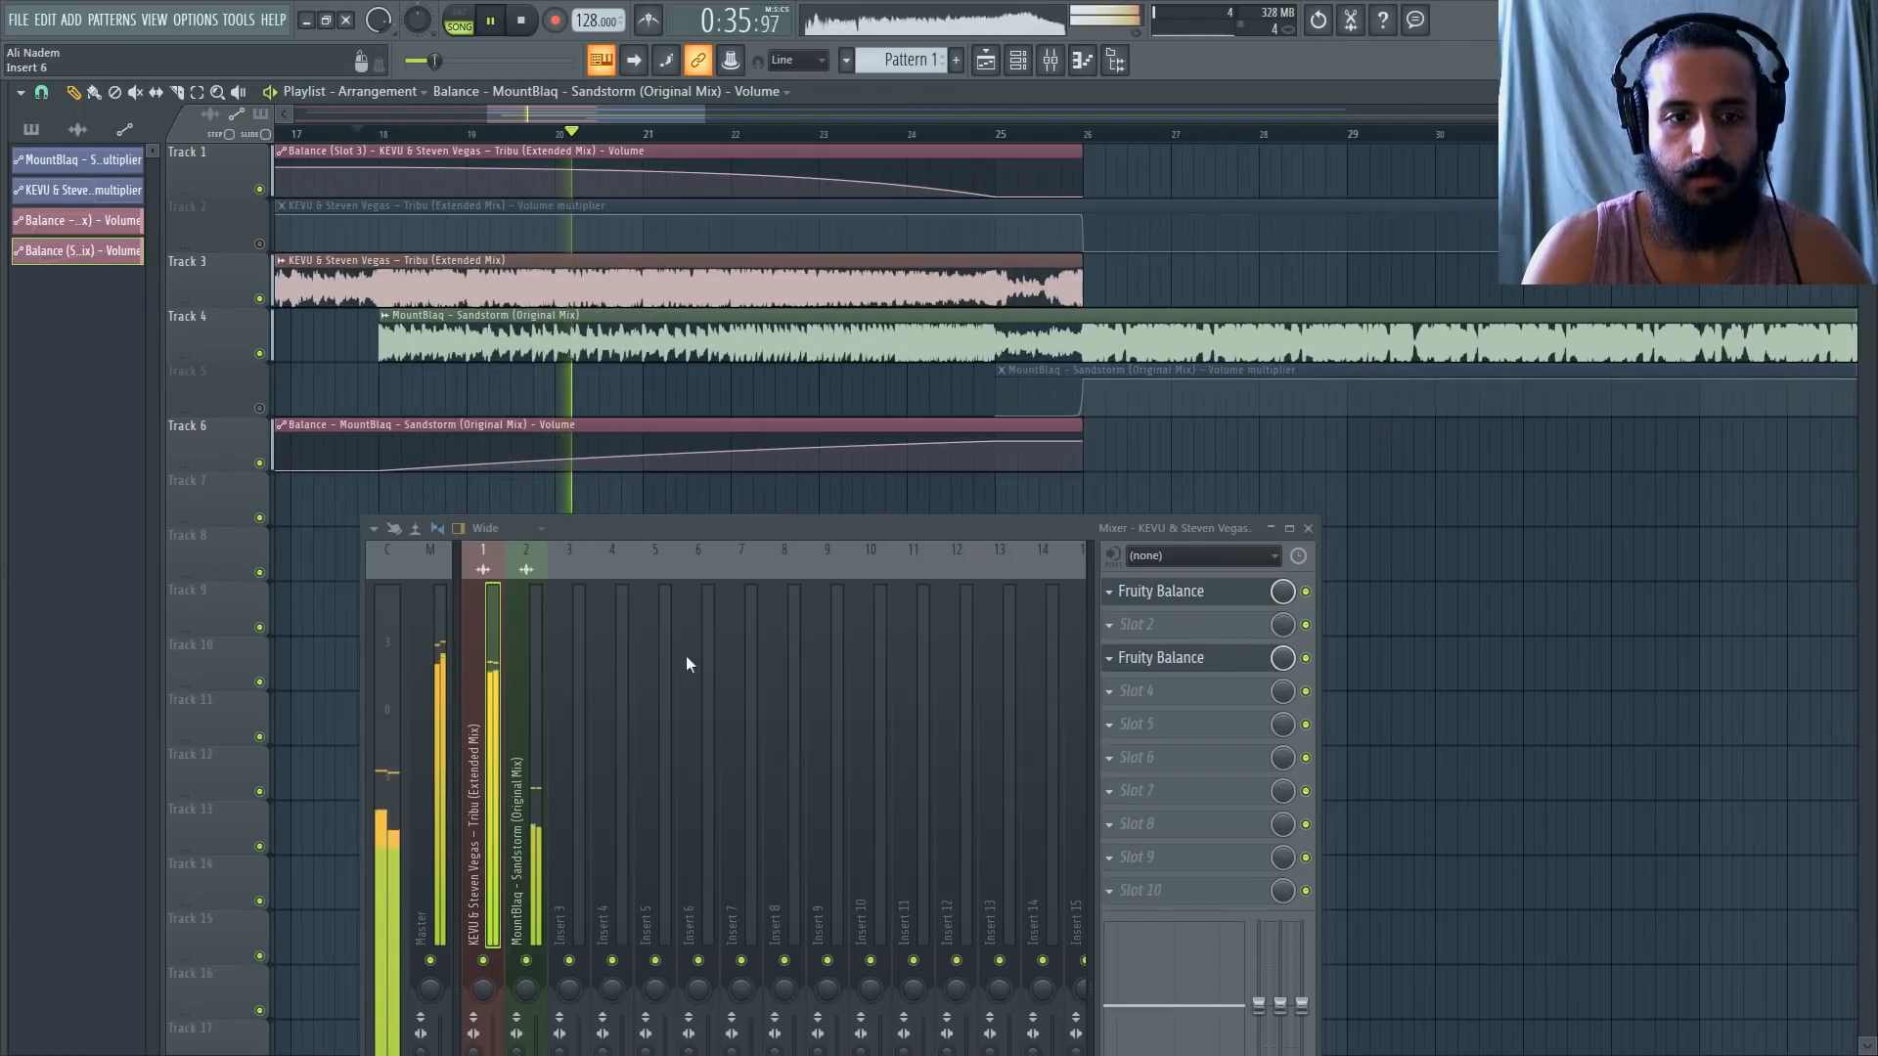
click(426, 776)
click(1133, 890)
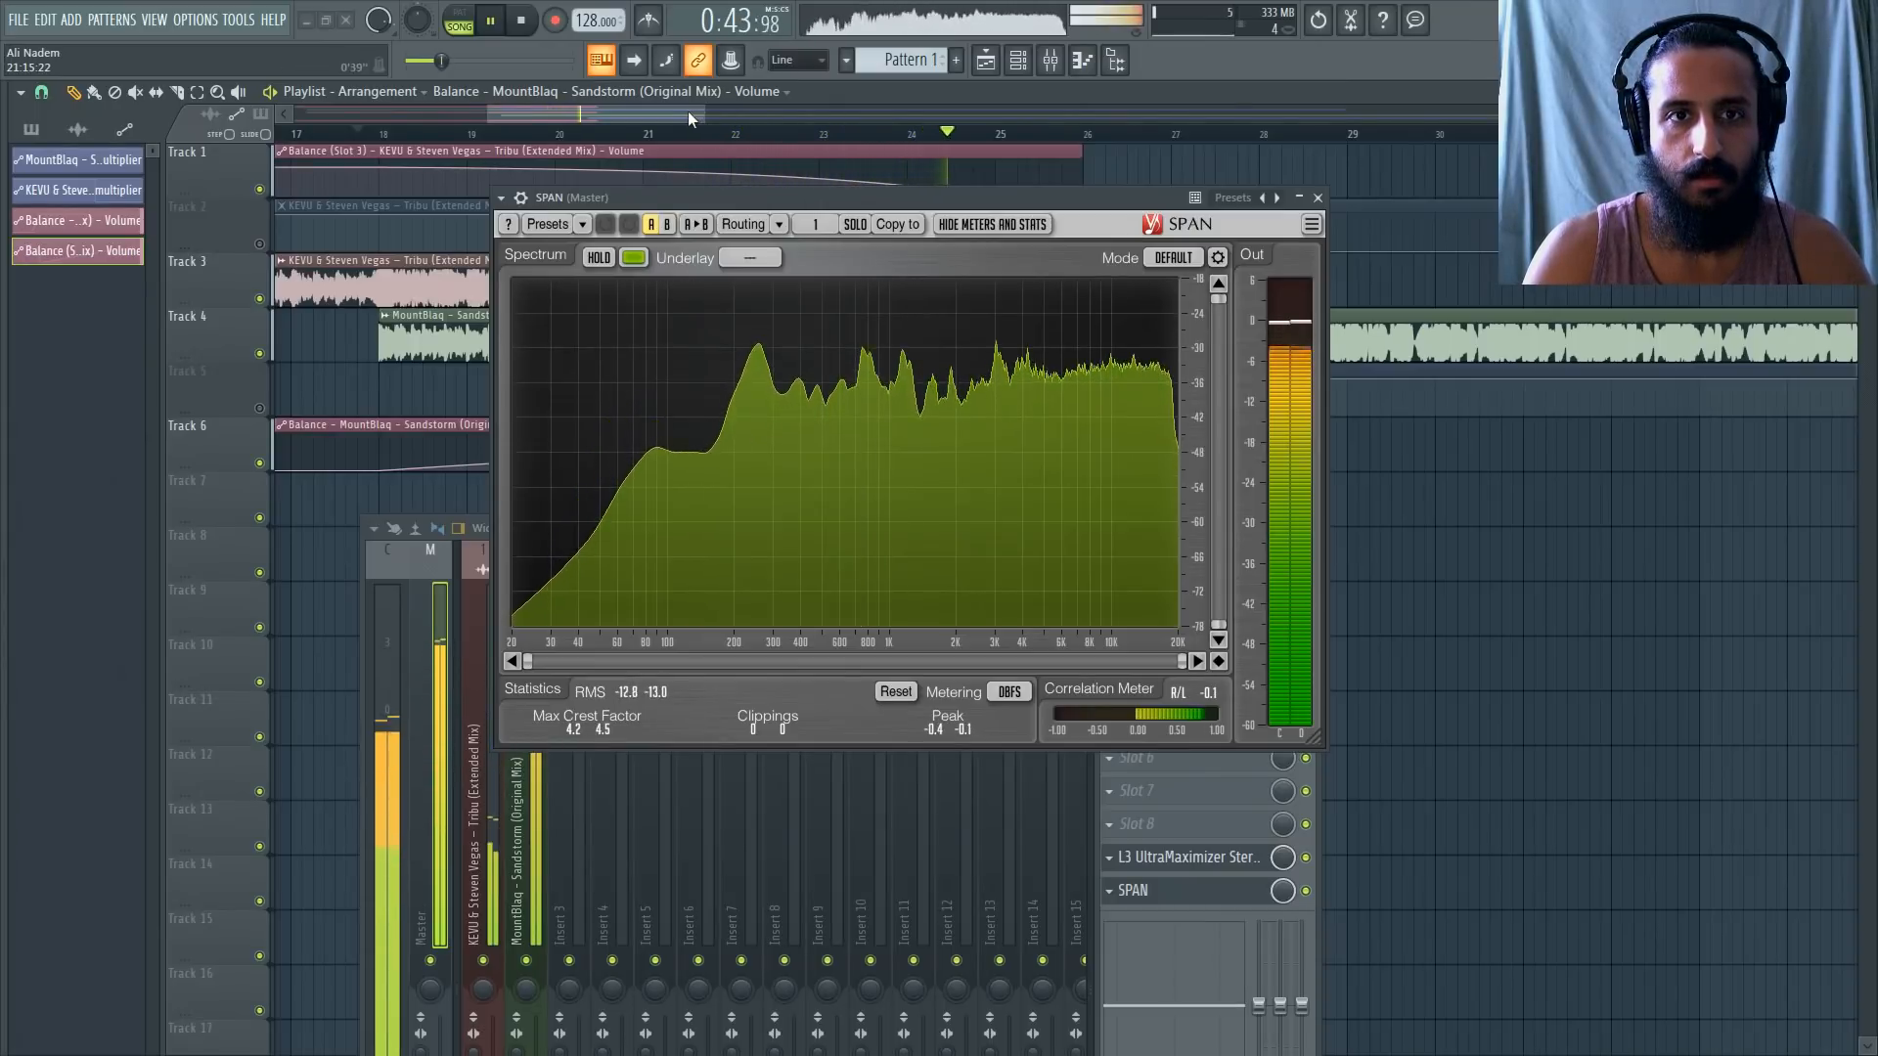
click(1318, 198)
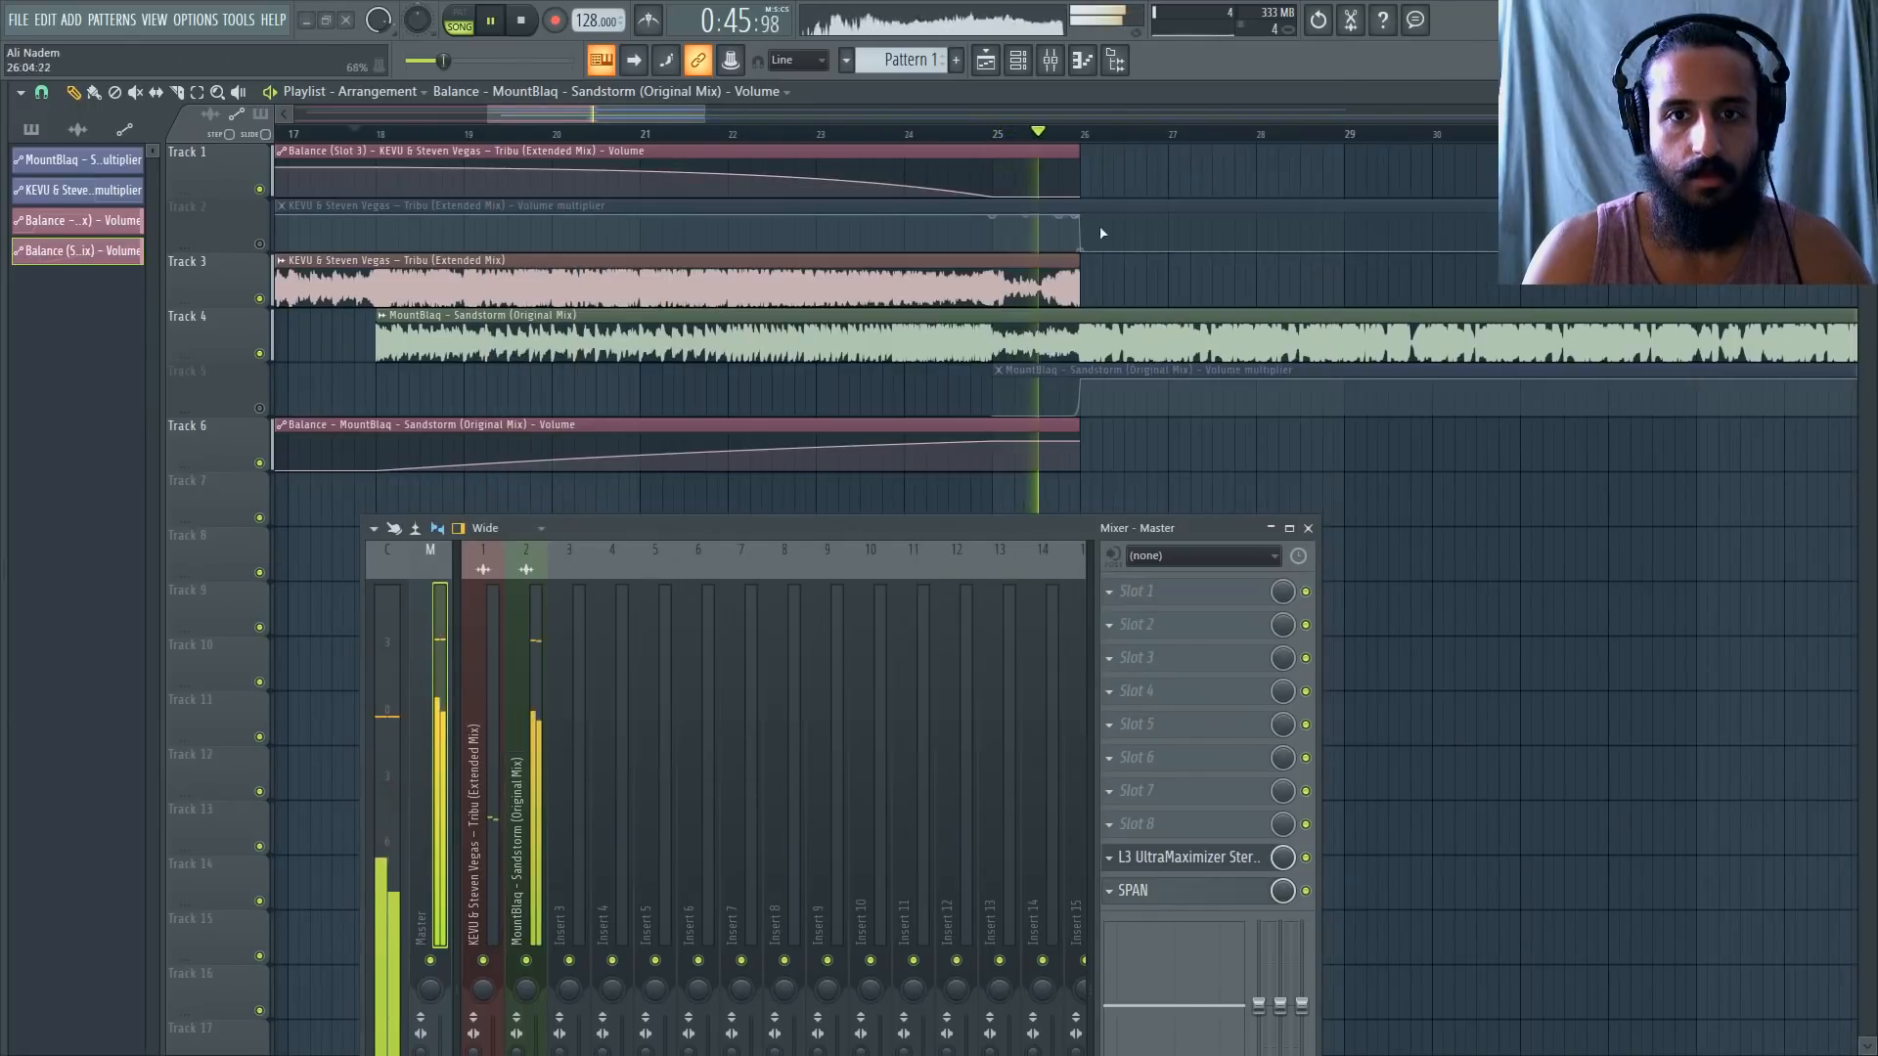
Replay from just before bar 18 and increase the tension of Sandstorm's Balance volume curve for a faster early rise.
scroll(1071, 232, down, 4)
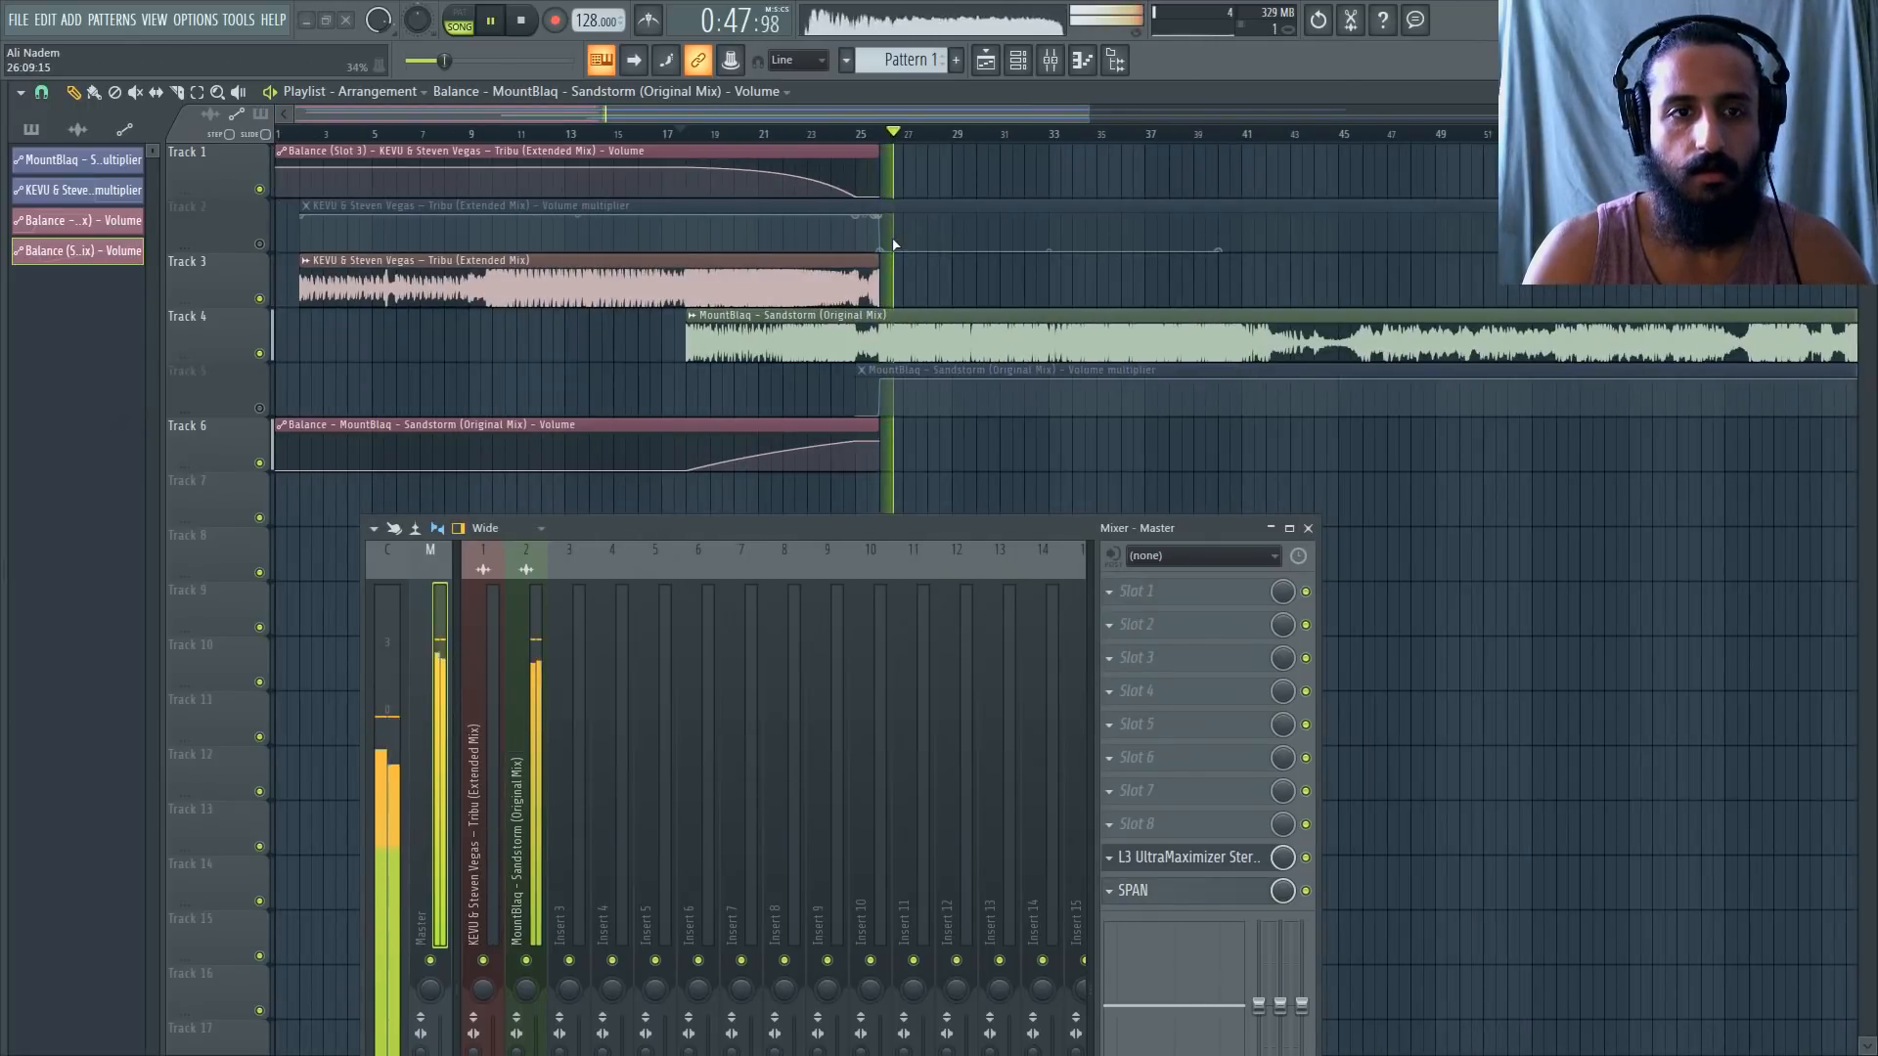
click(677, 136)
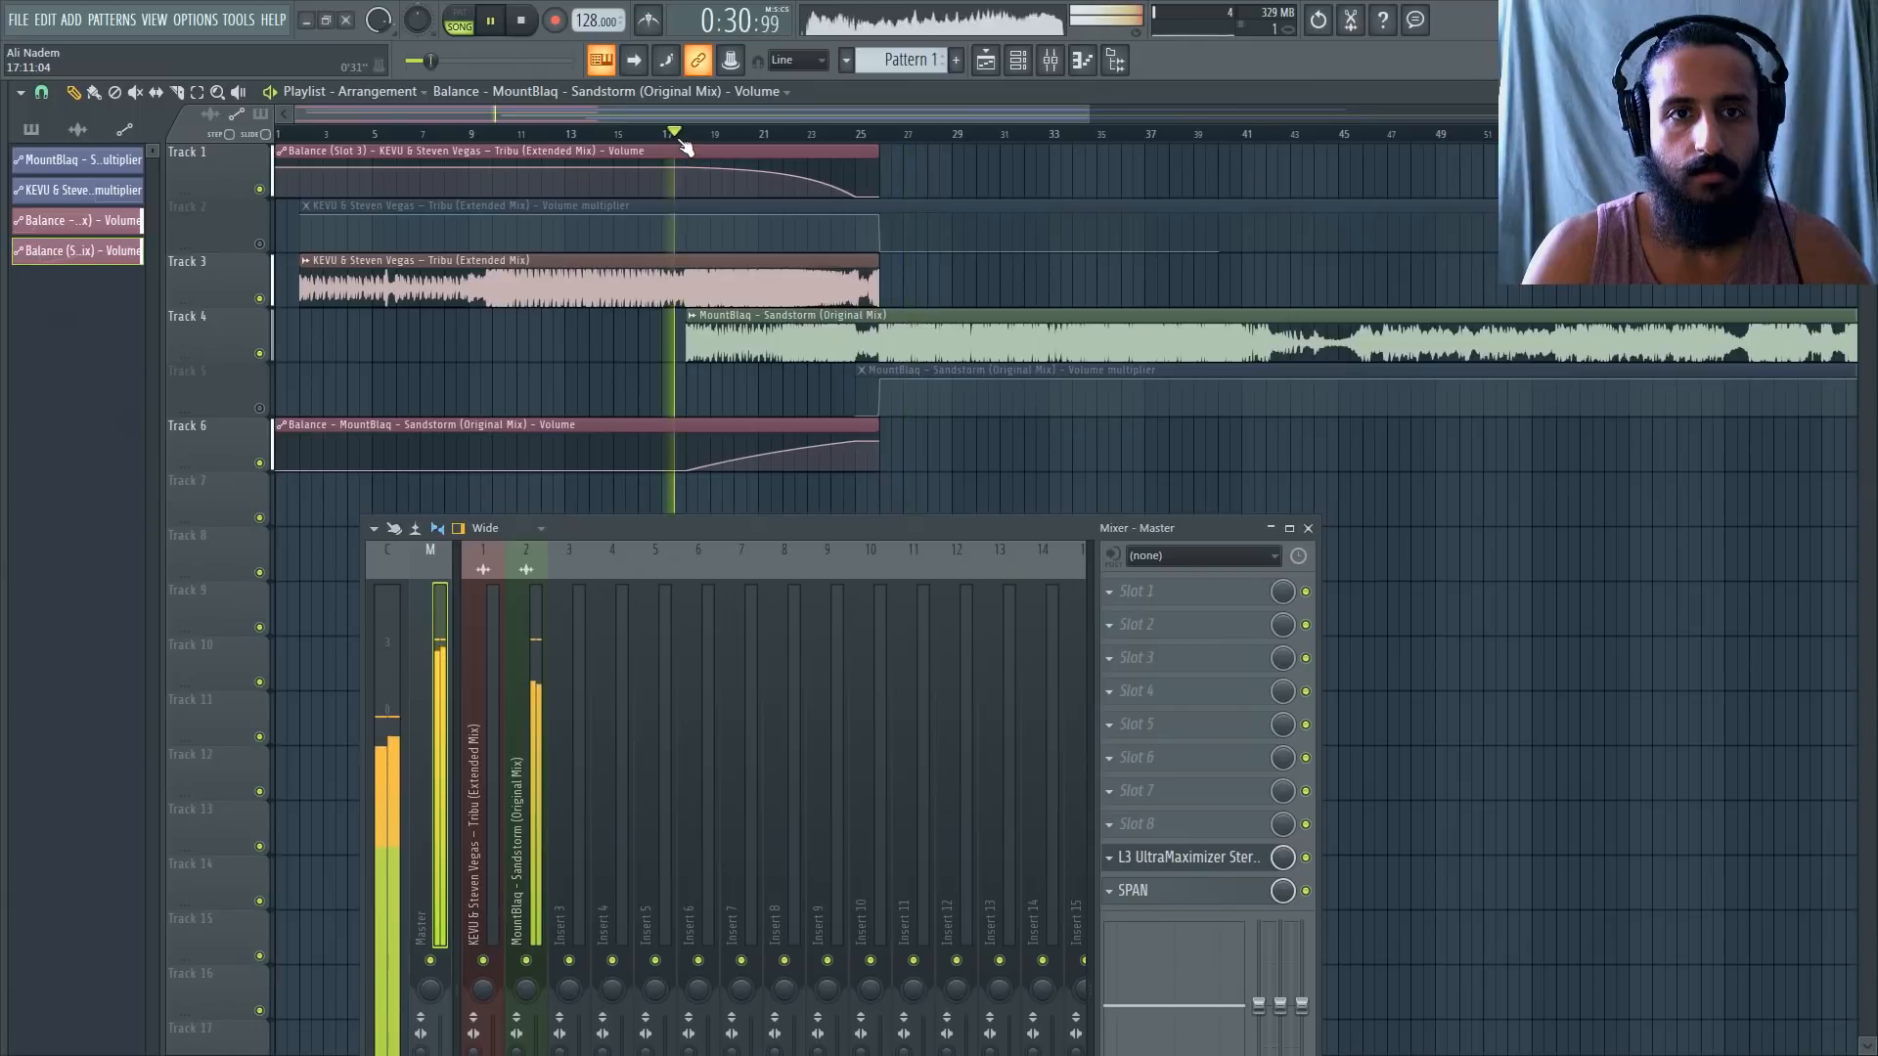
scroll(685, 146, up, 3)
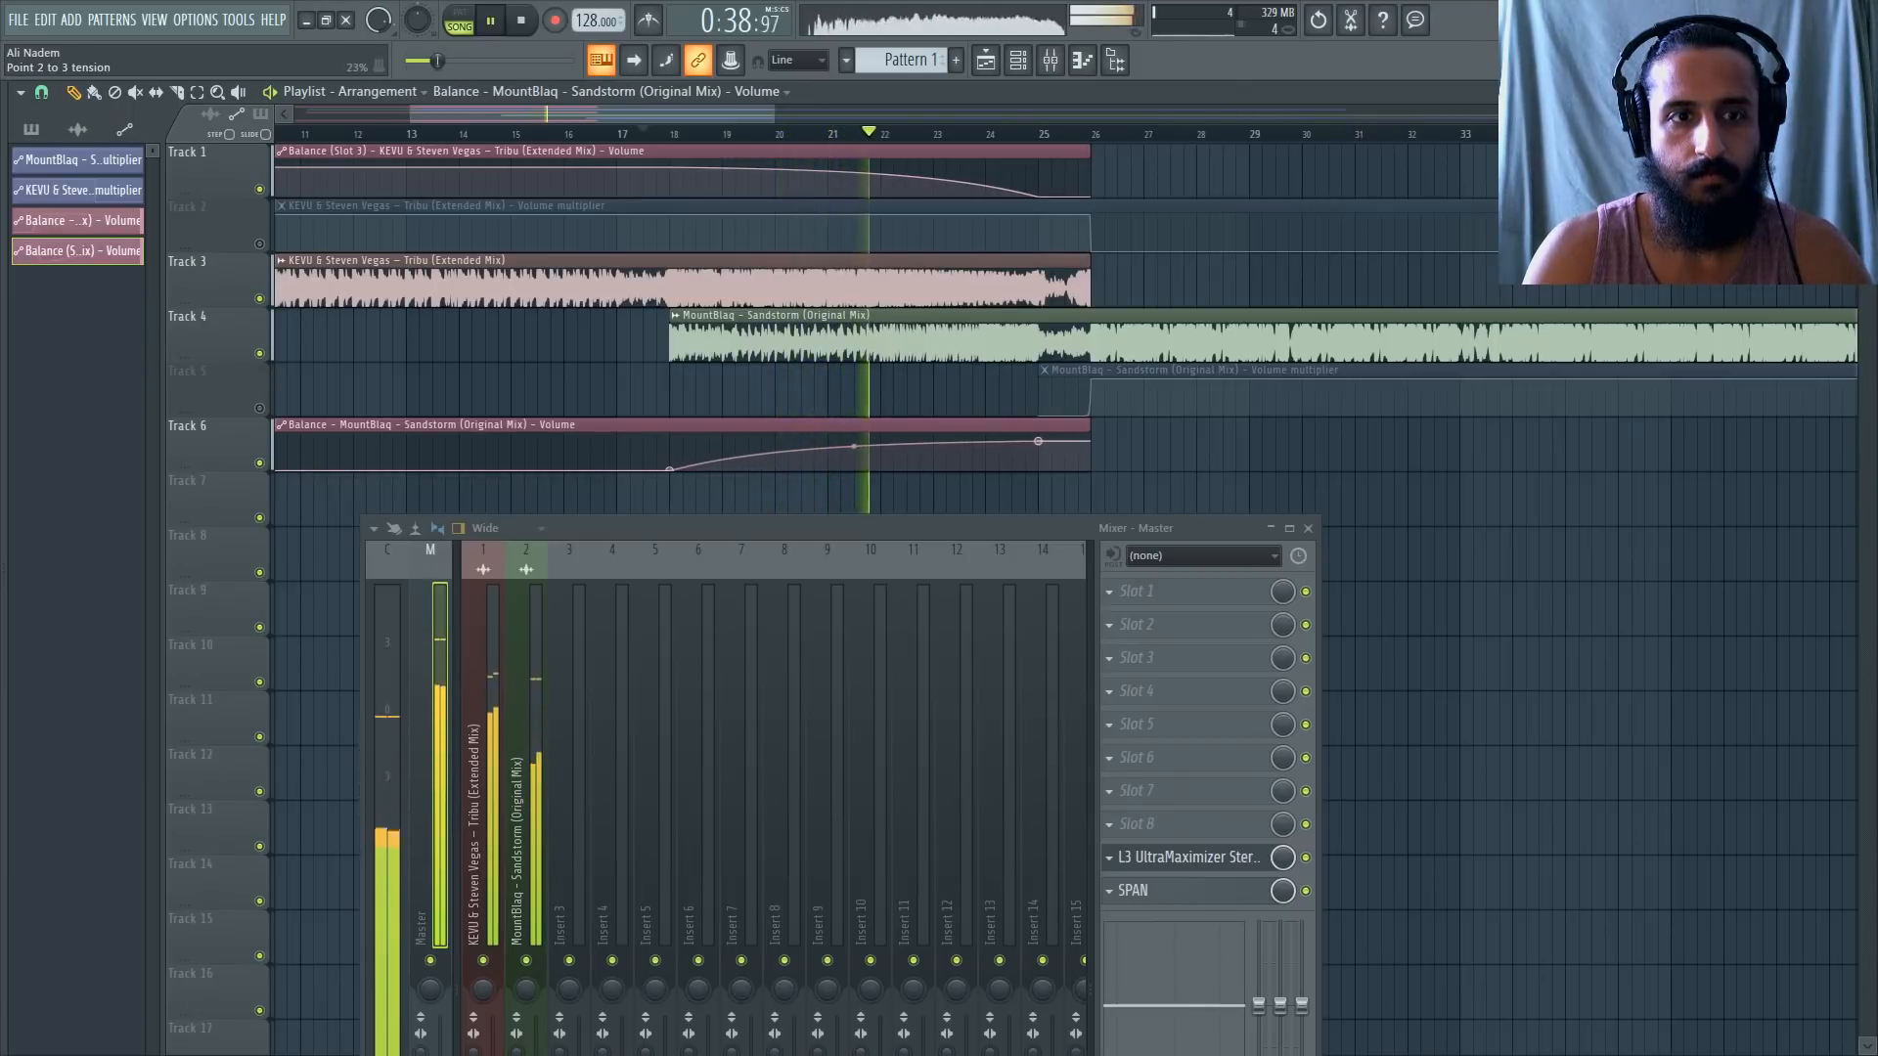
Restart playback and examine the master output in SPAN through and after the transition.
key(space)
key(space)
click(1152, 888)
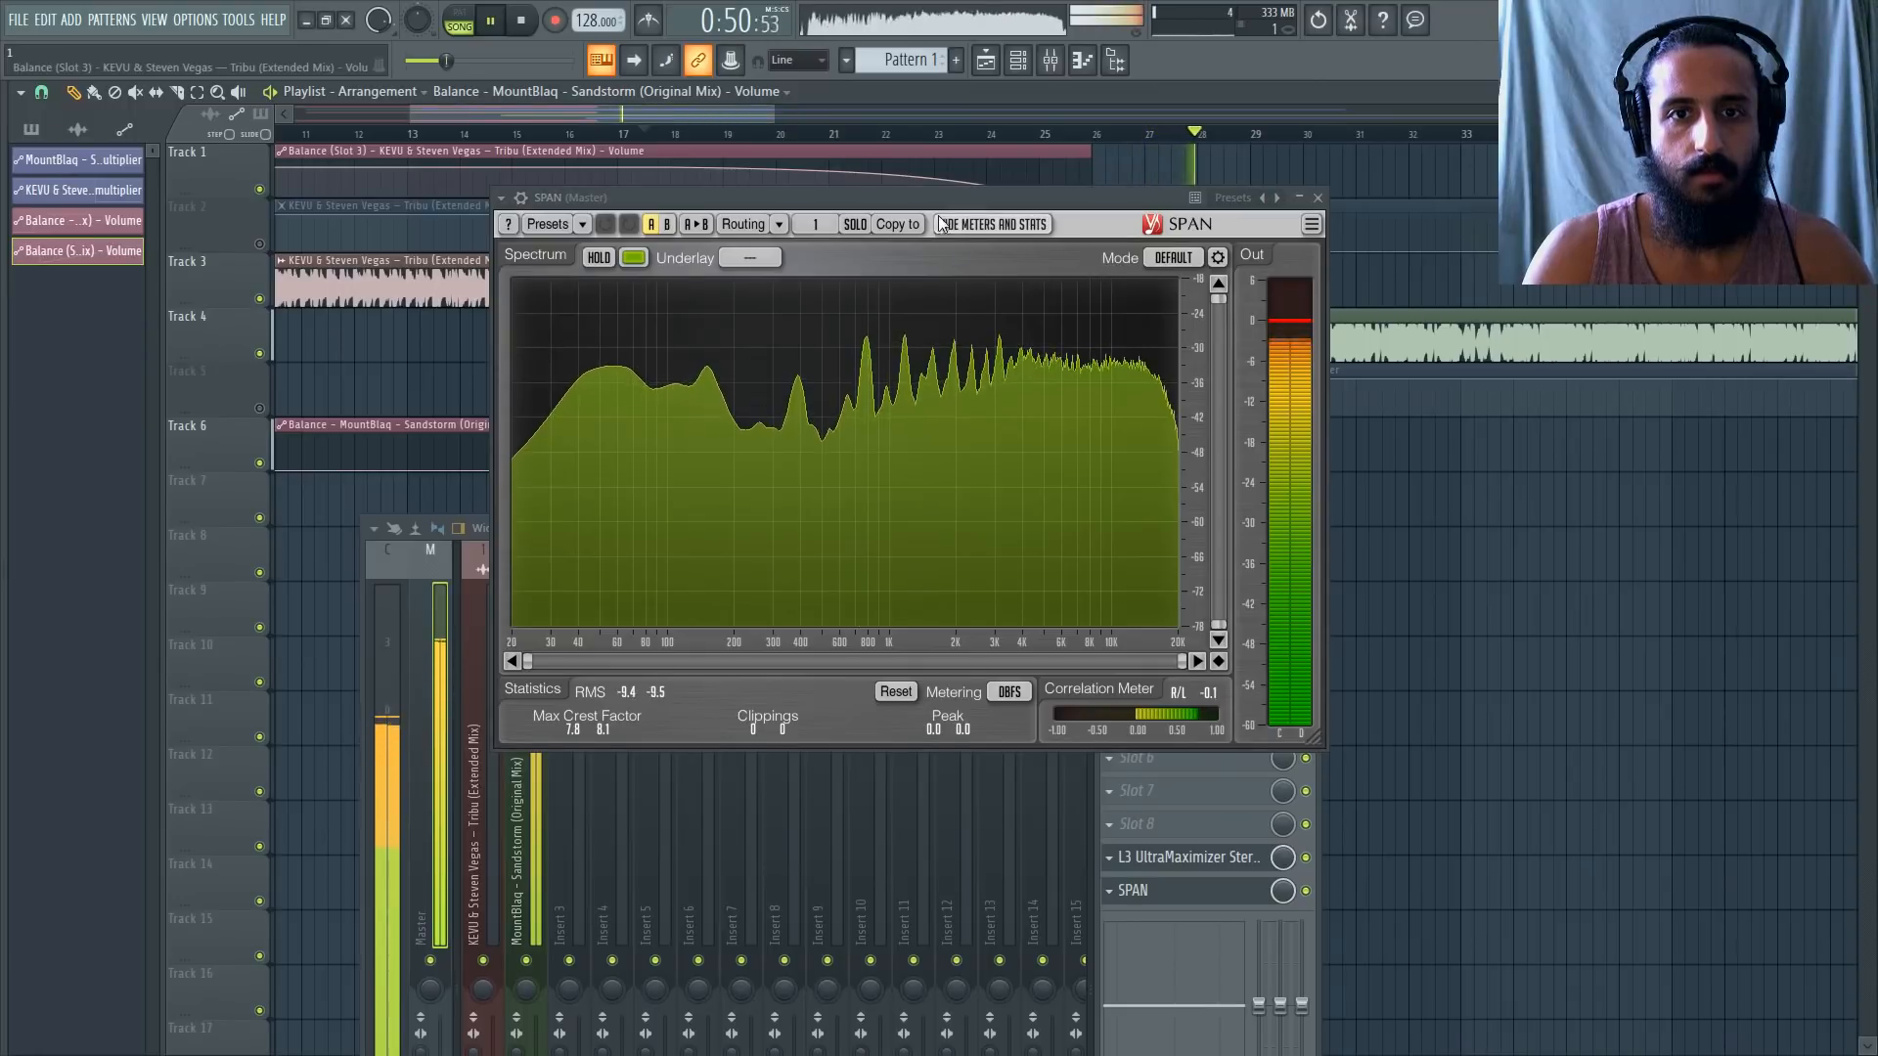
Move the SPAN window clear of the playlist tracks and replay the crossfade from just before bar 18.
mouse_move(931, 199)
mouse_down()
mouse_move(1459, 526)
mouse_move(1541, 528)
mouse_up()
key(space)
key(space)
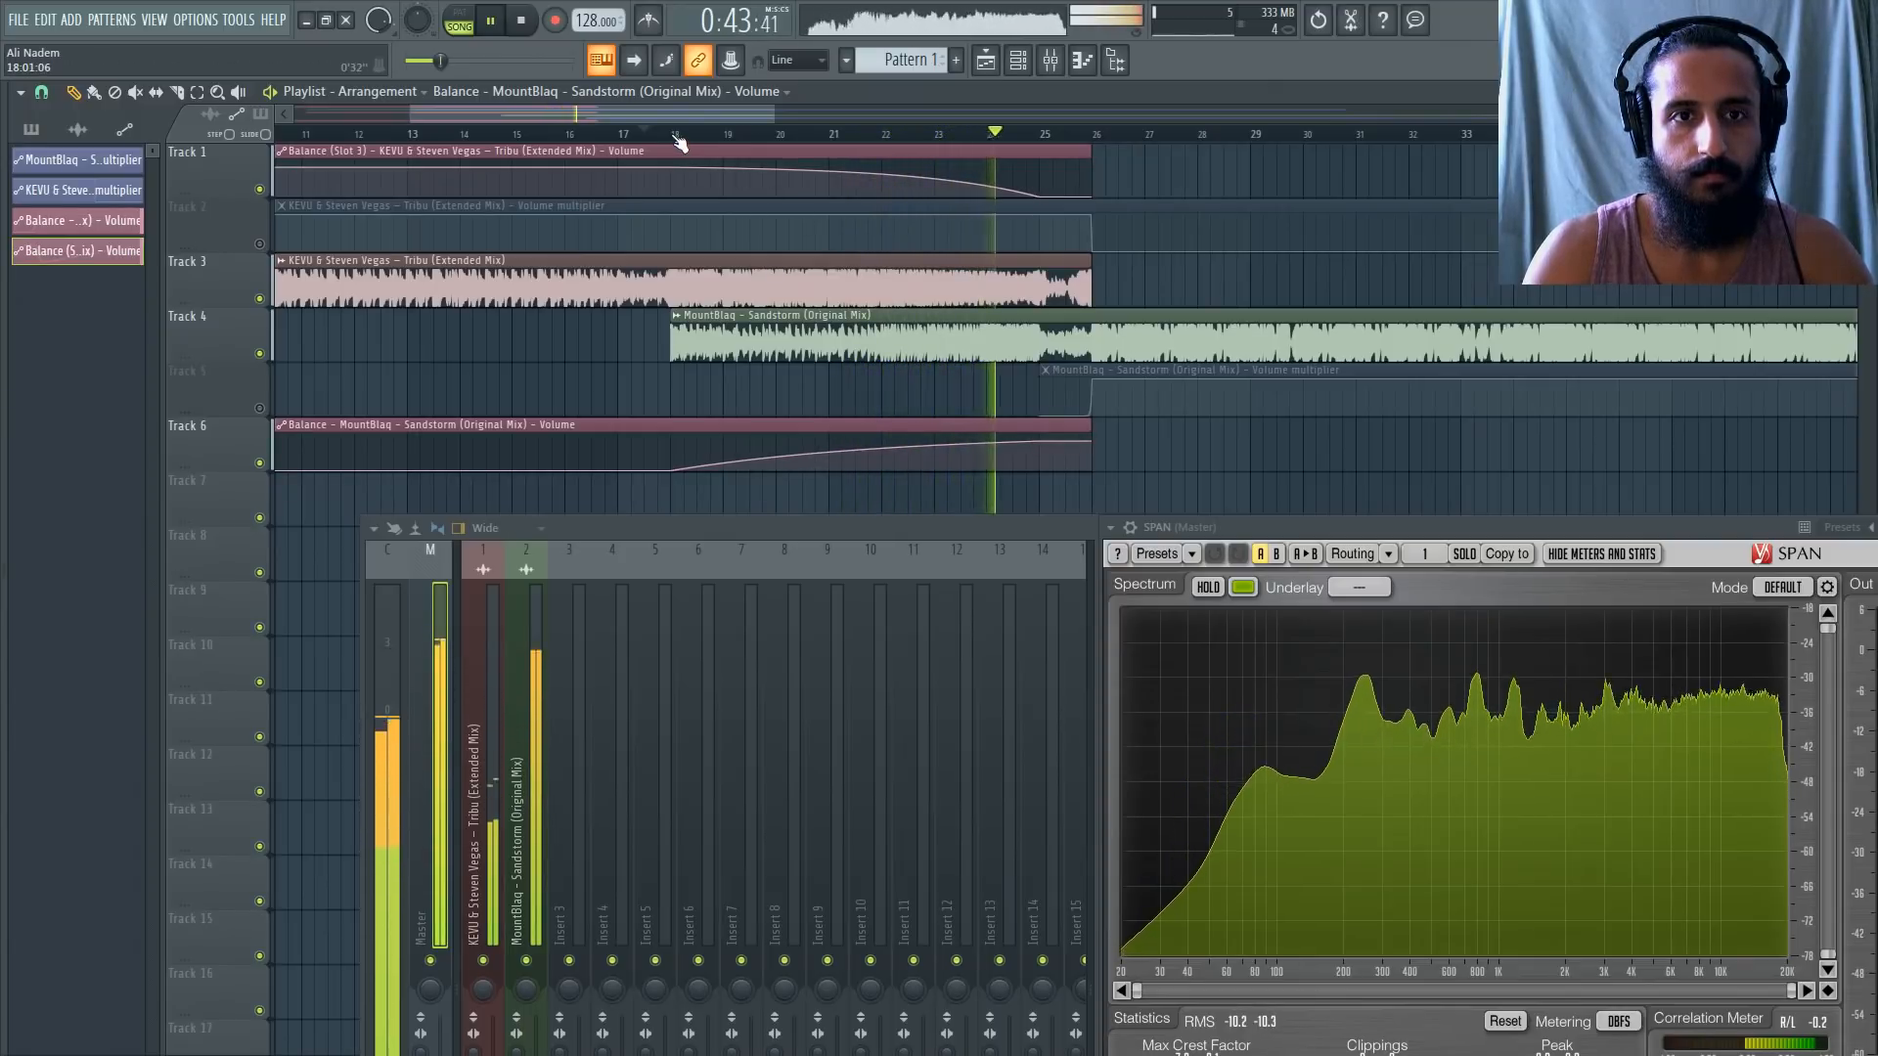
click(636, 134)
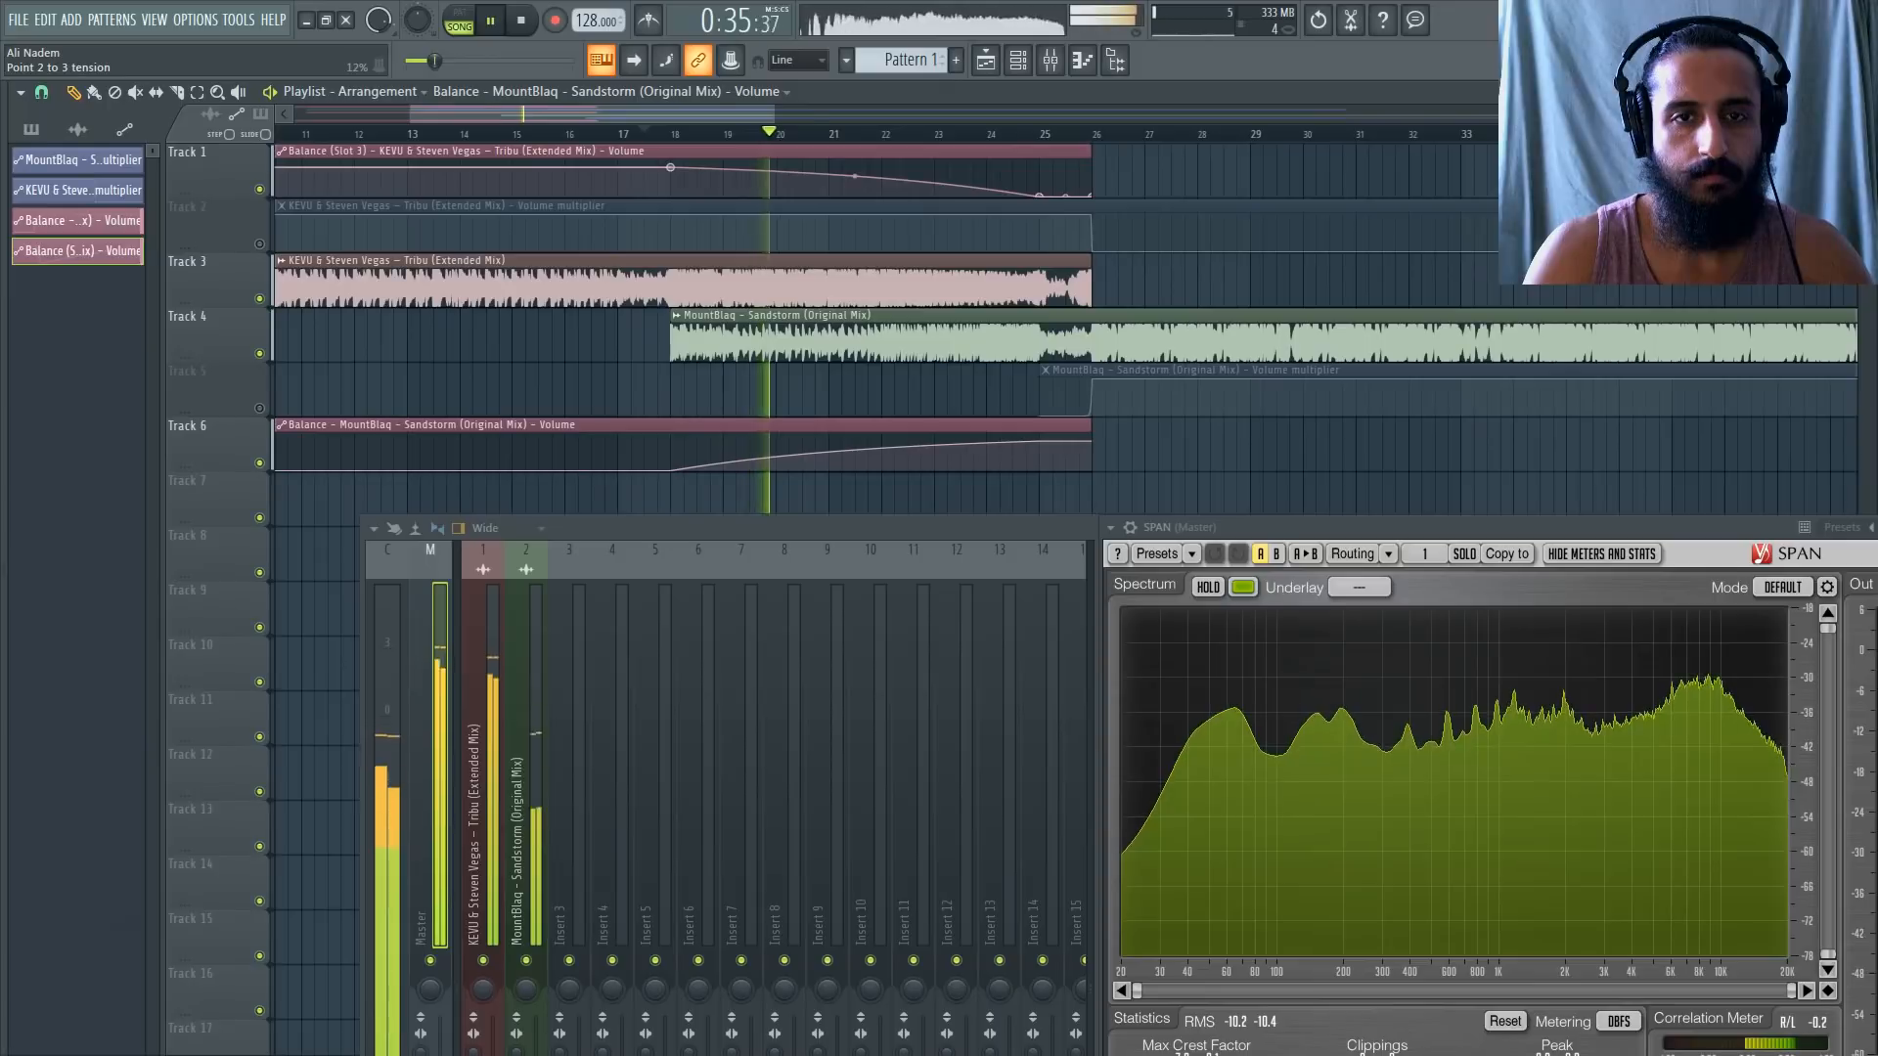
Fine-tune the tension of Tribu's and Sandstorm's Balance volume curves between bars 18 and 25, replaying from about bar 20.
drag(855, 175, 855, 172)
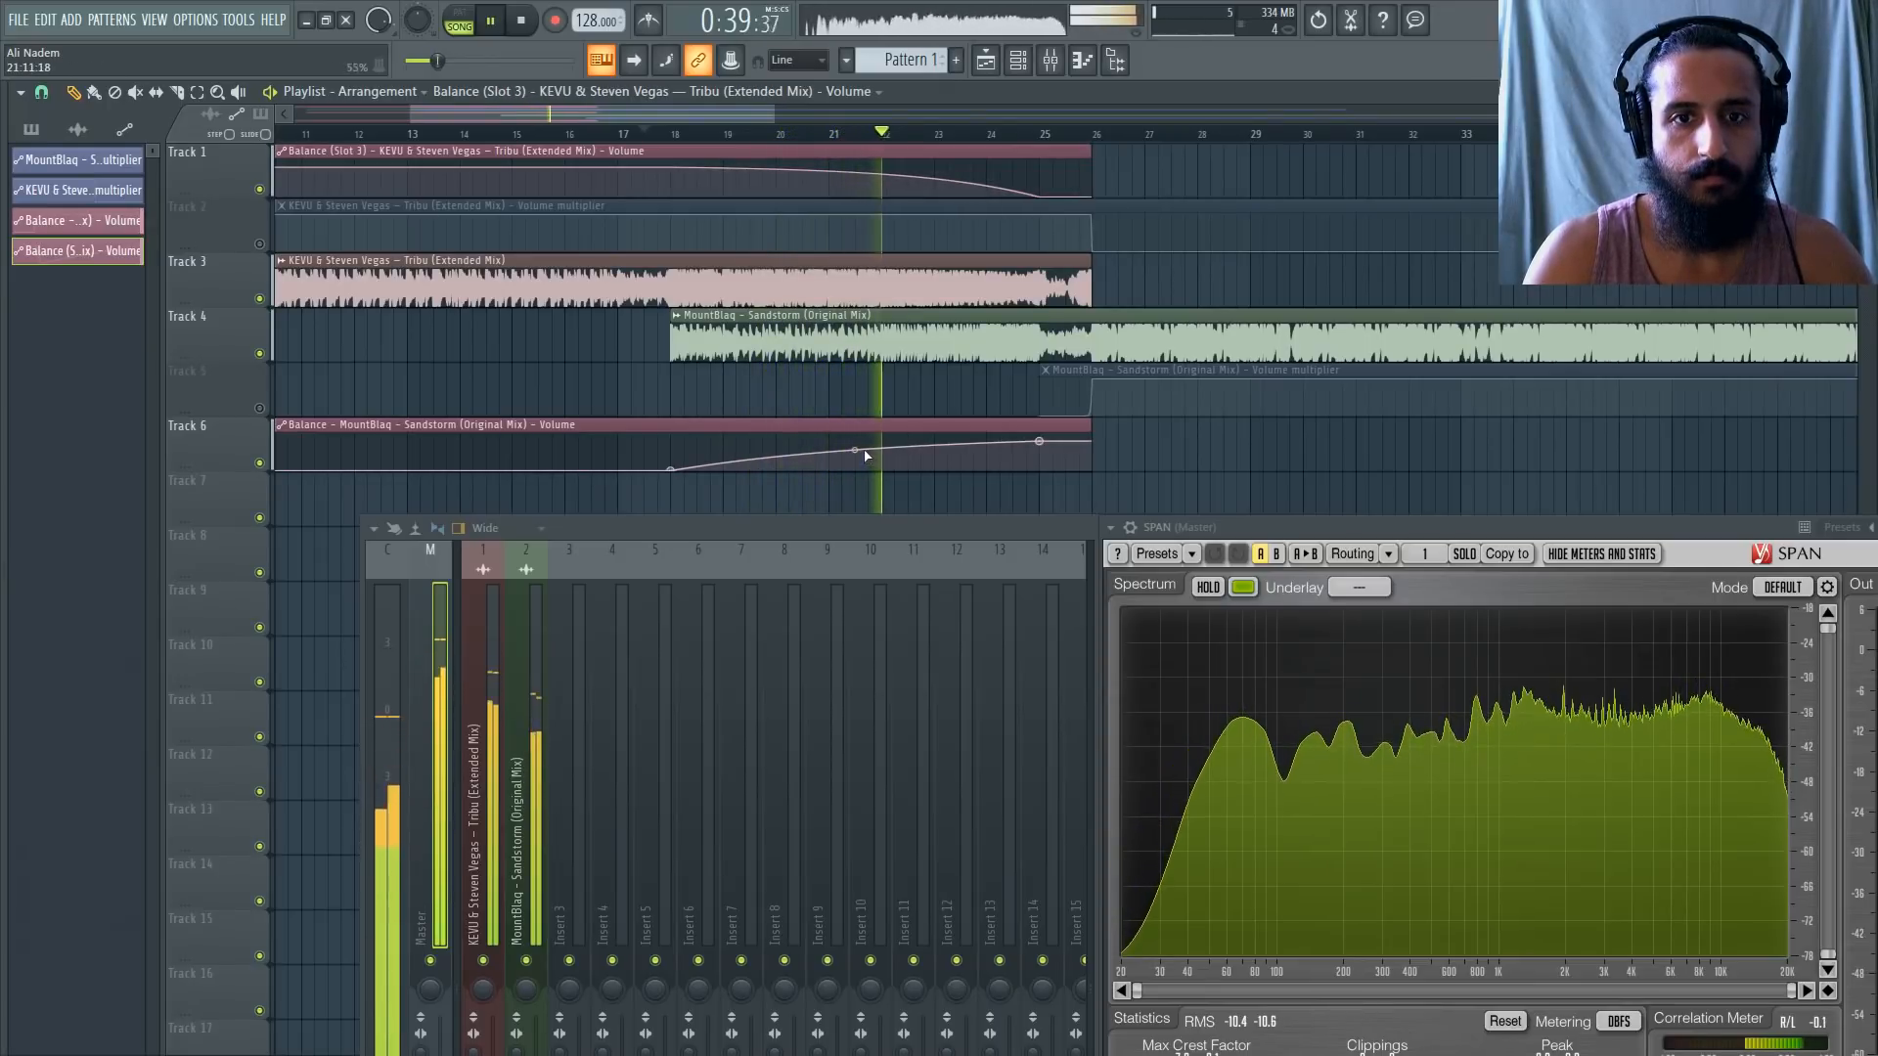
drag(857, 449, 855, 449)
click(778, 134)
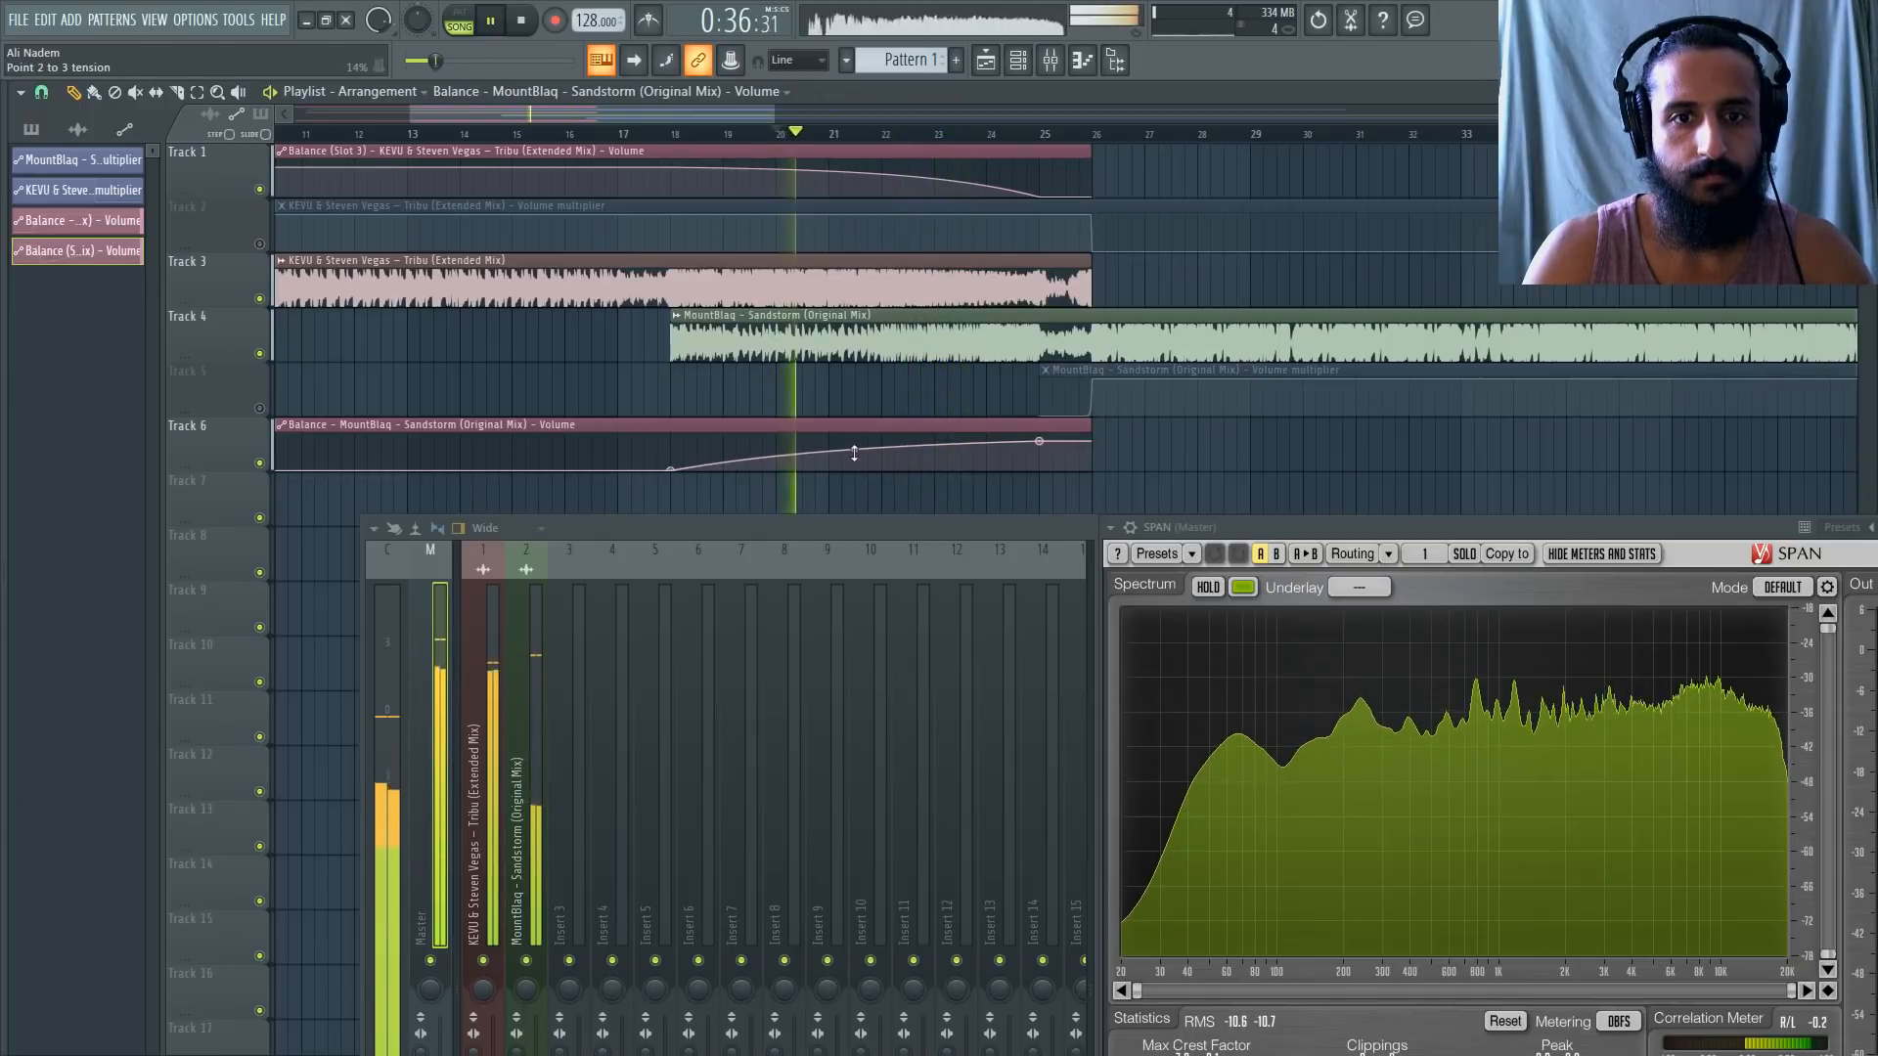
ctrl+scroll(665, 313, down, 3)
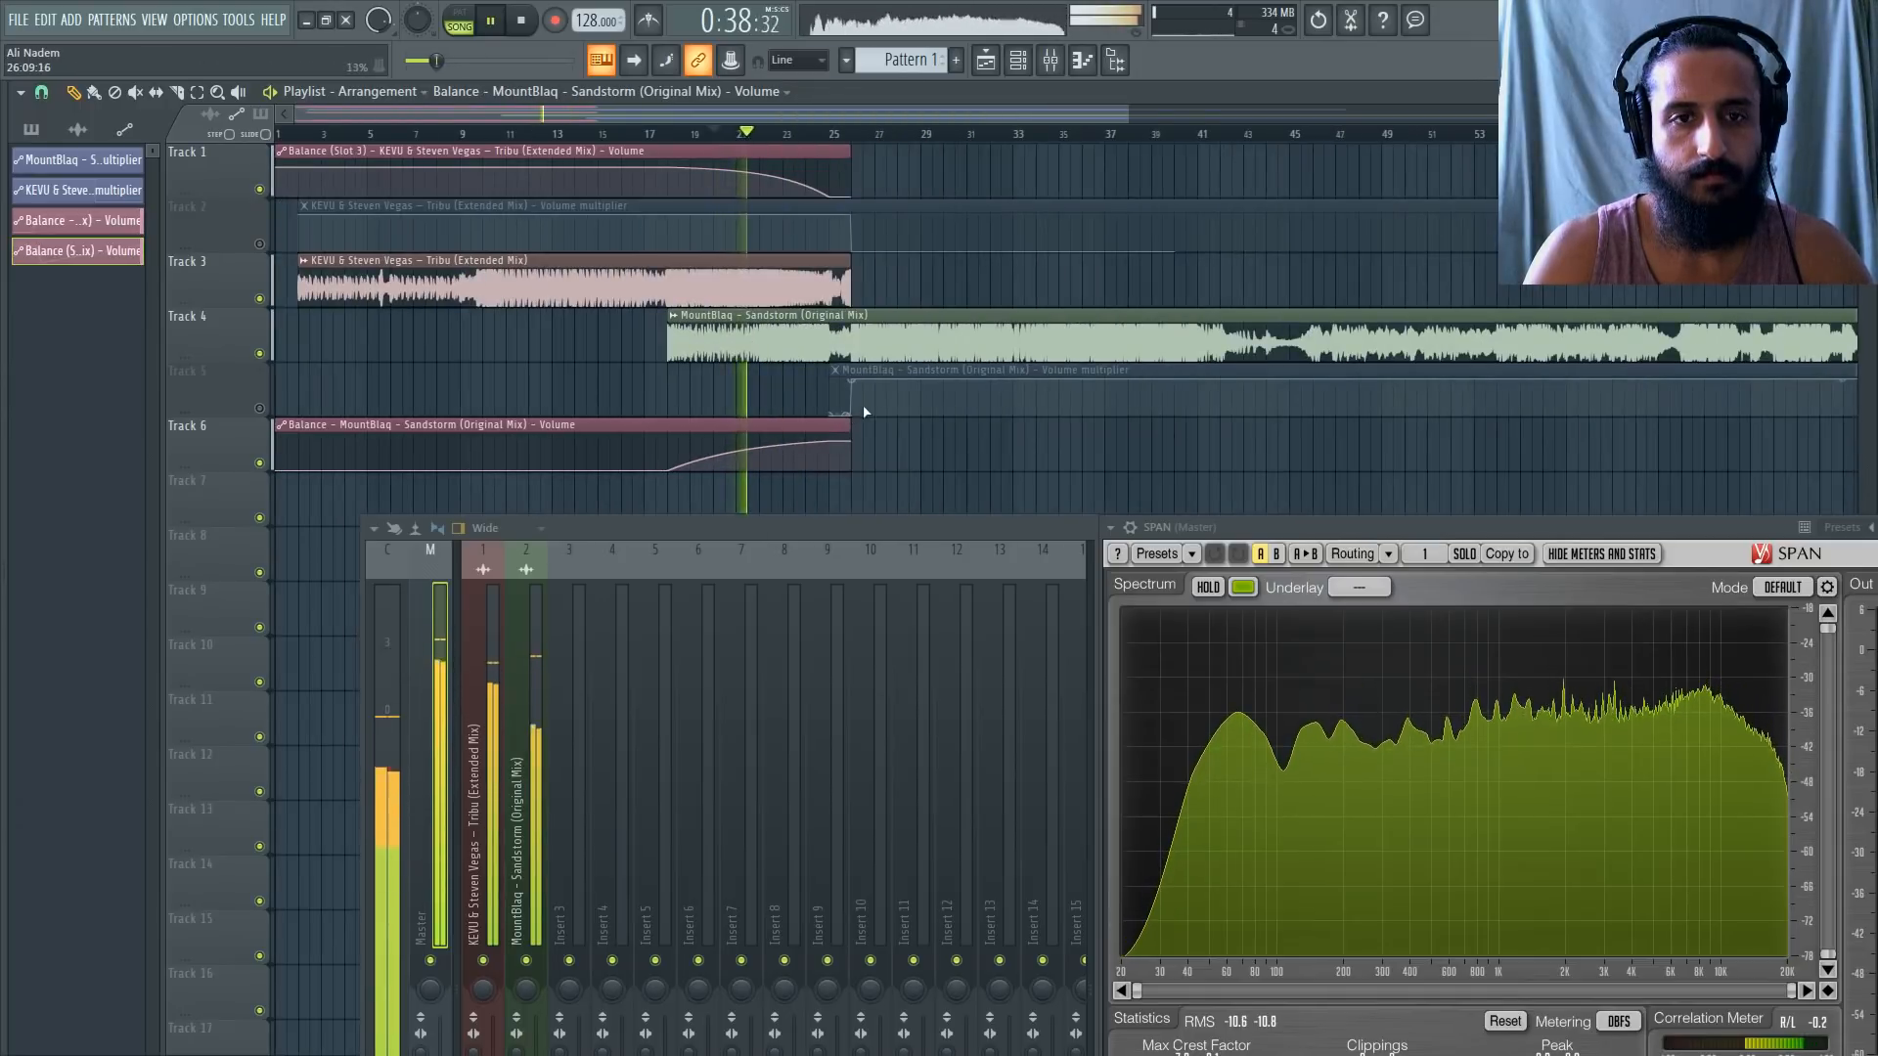
drag(857, 521, 810, 401)
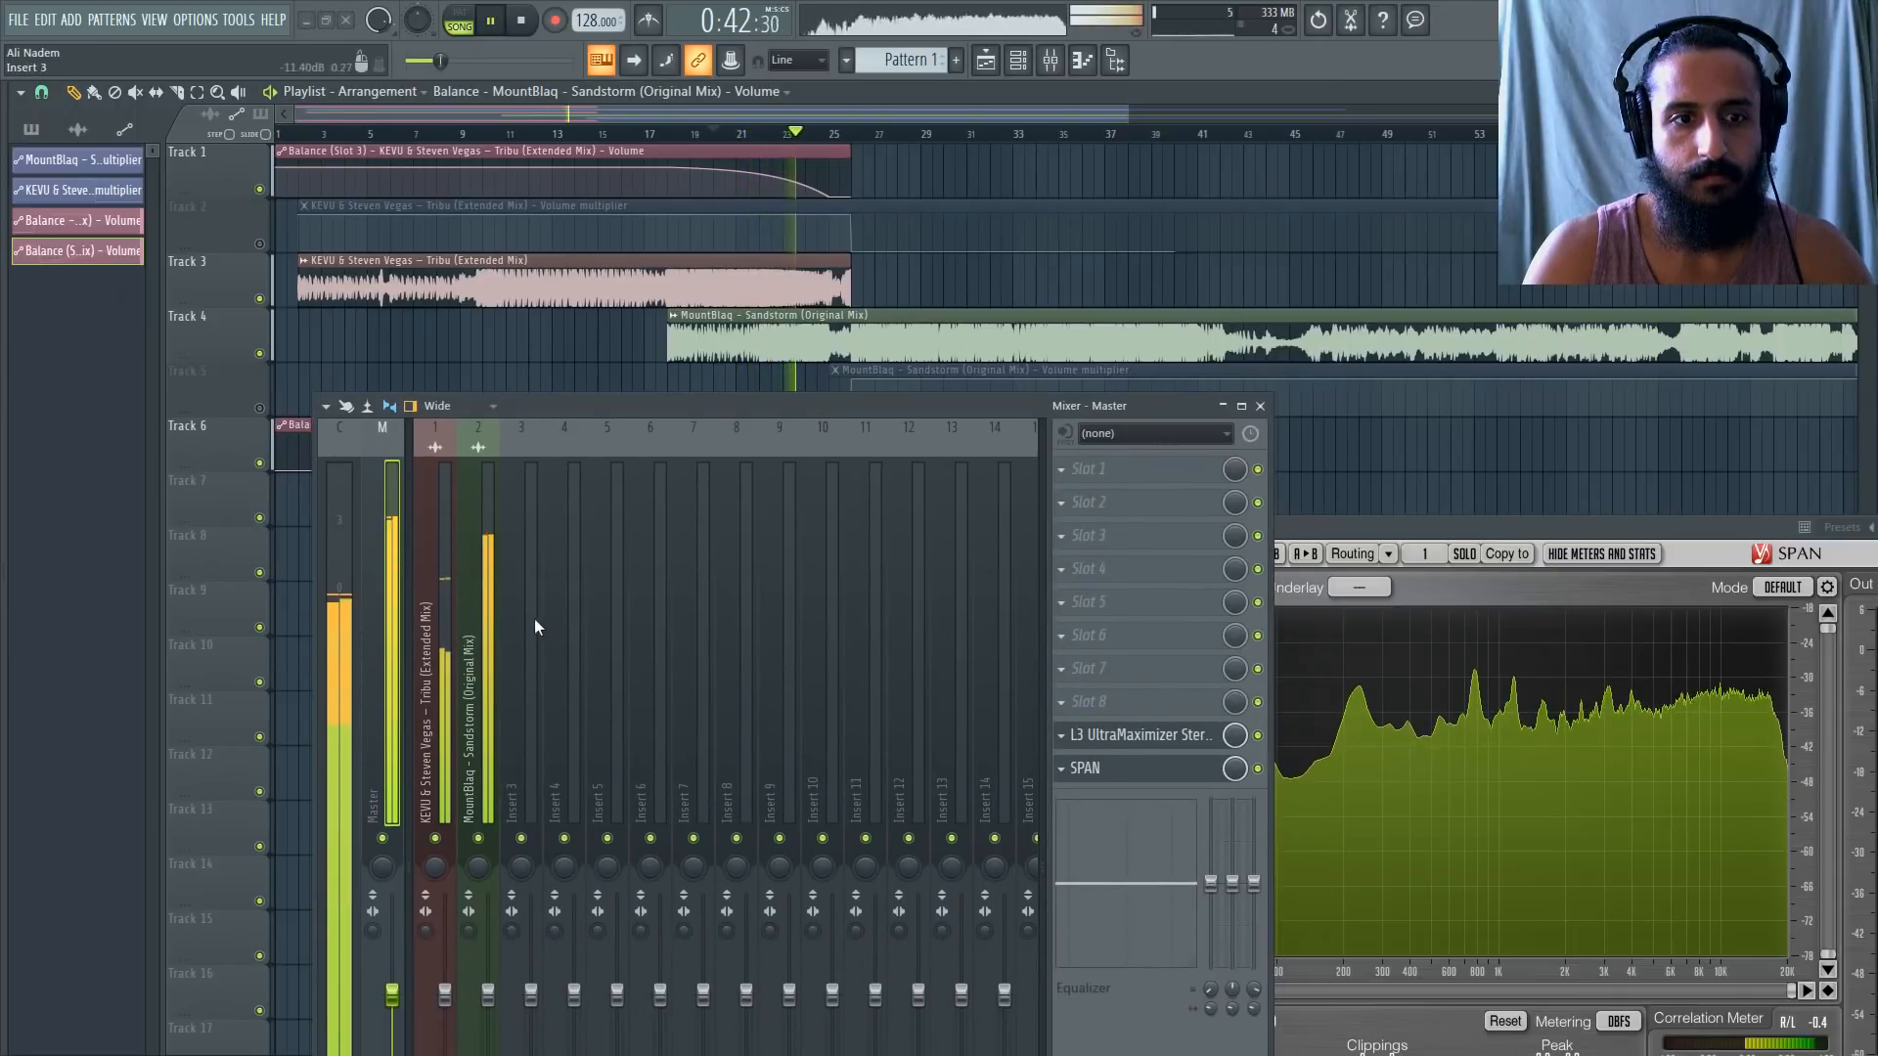
click(495, 604)
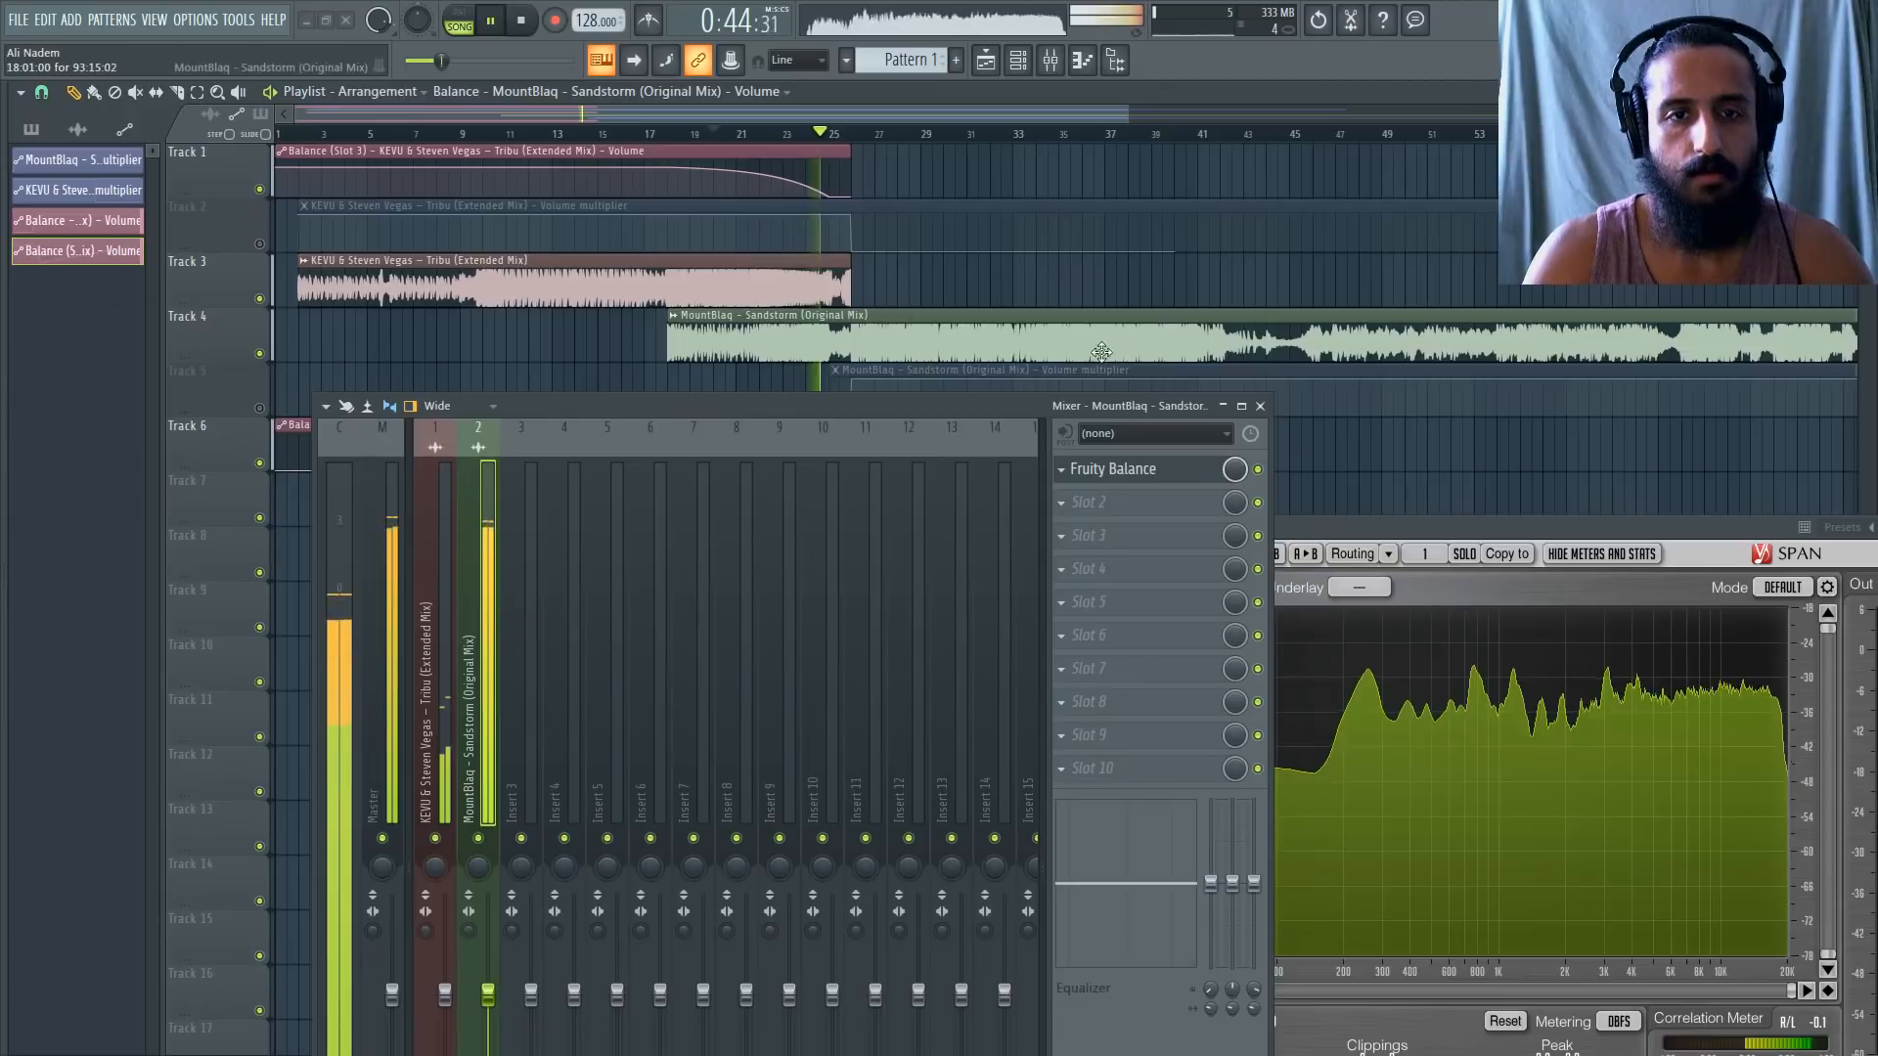
key(F9)
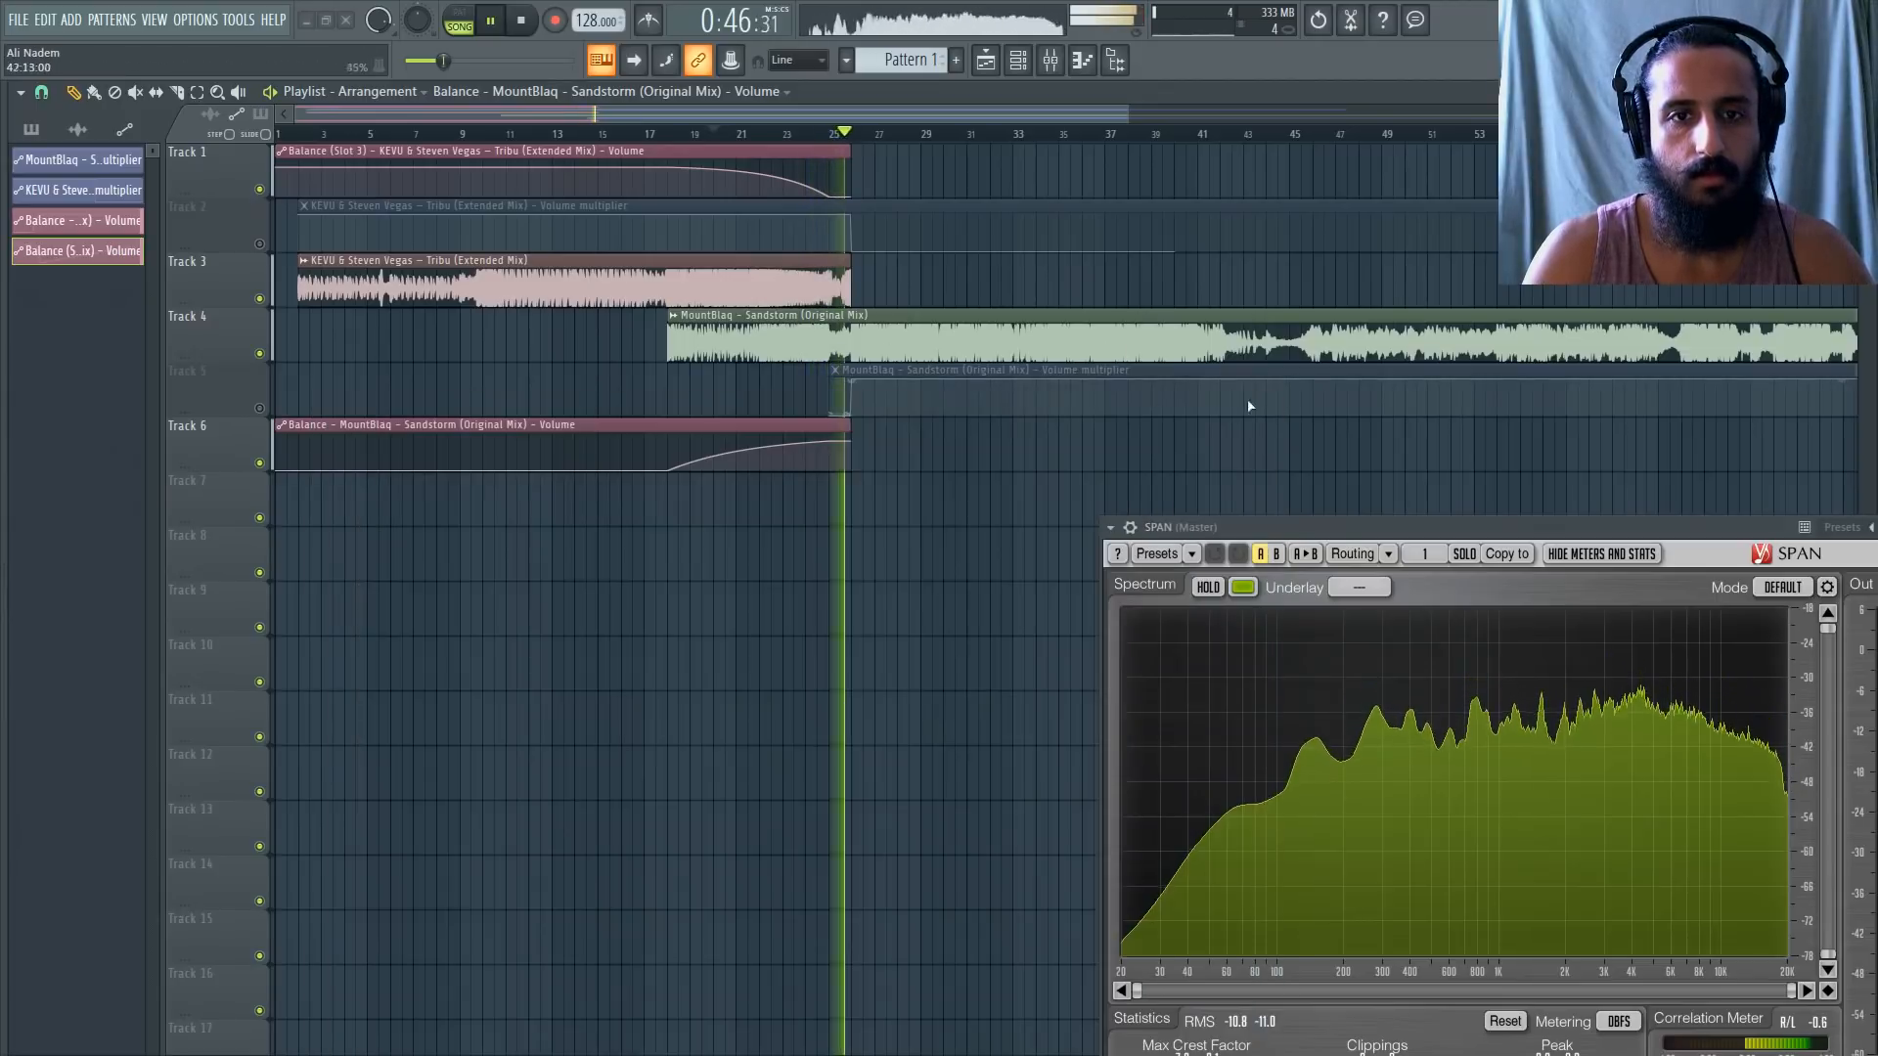
scroll(802, 342, up, 3)
scroll(801, 342, down, 4)
click(1051, 60)
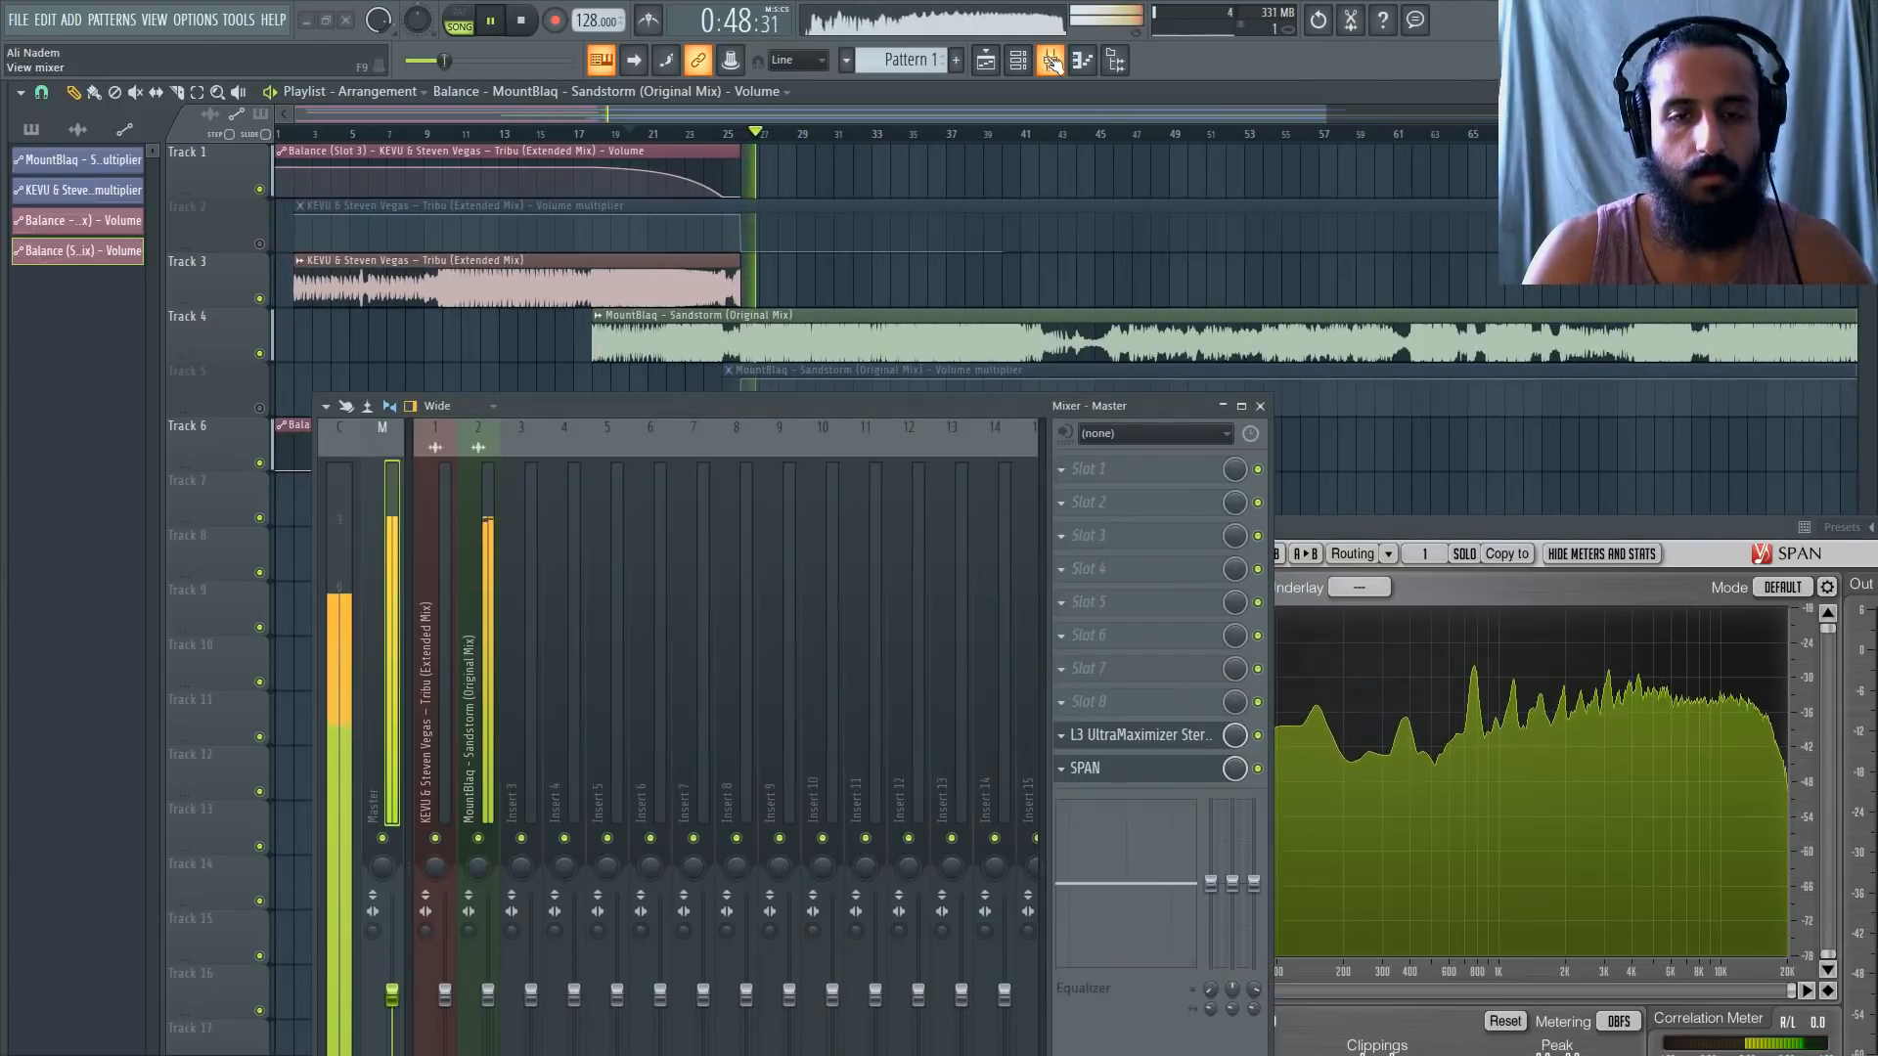
click(727, 137)
click(1254, 347)
scroll(743, 226, down, 2)
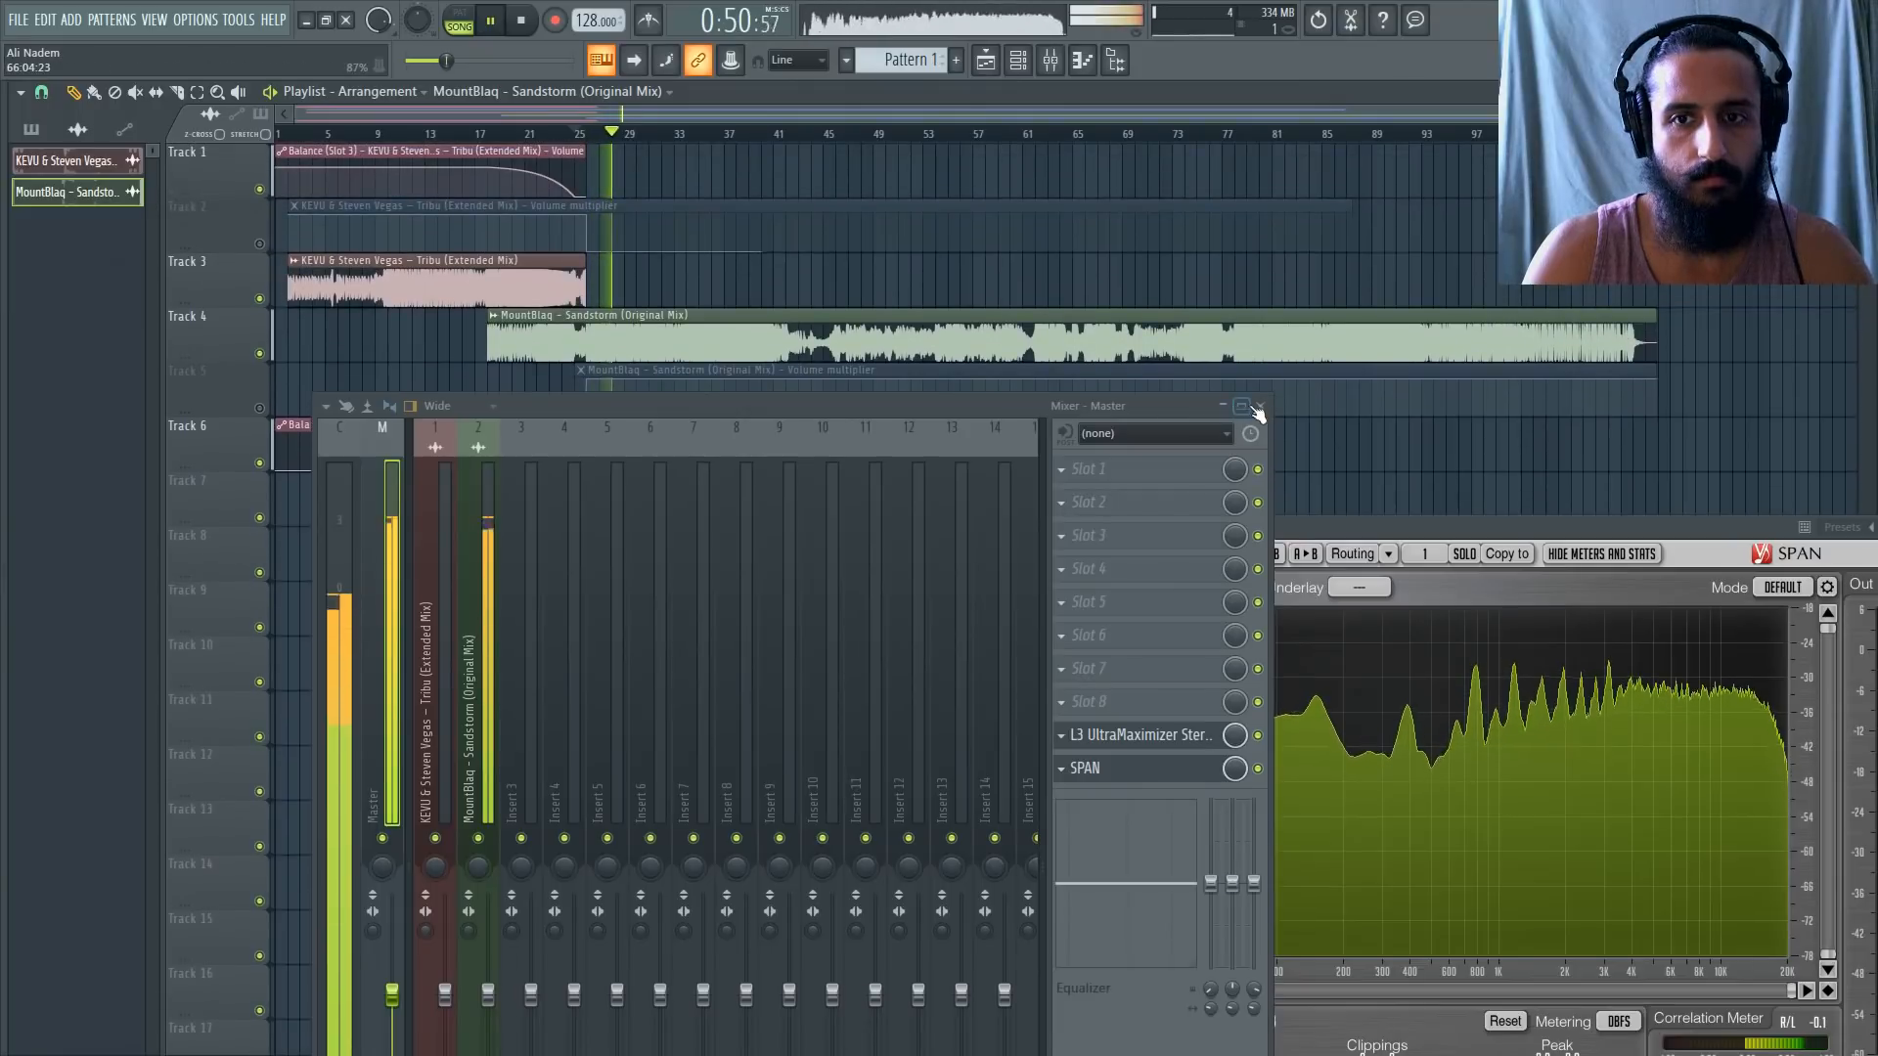
click(1258, 405)
key(space)
click(759, 134)
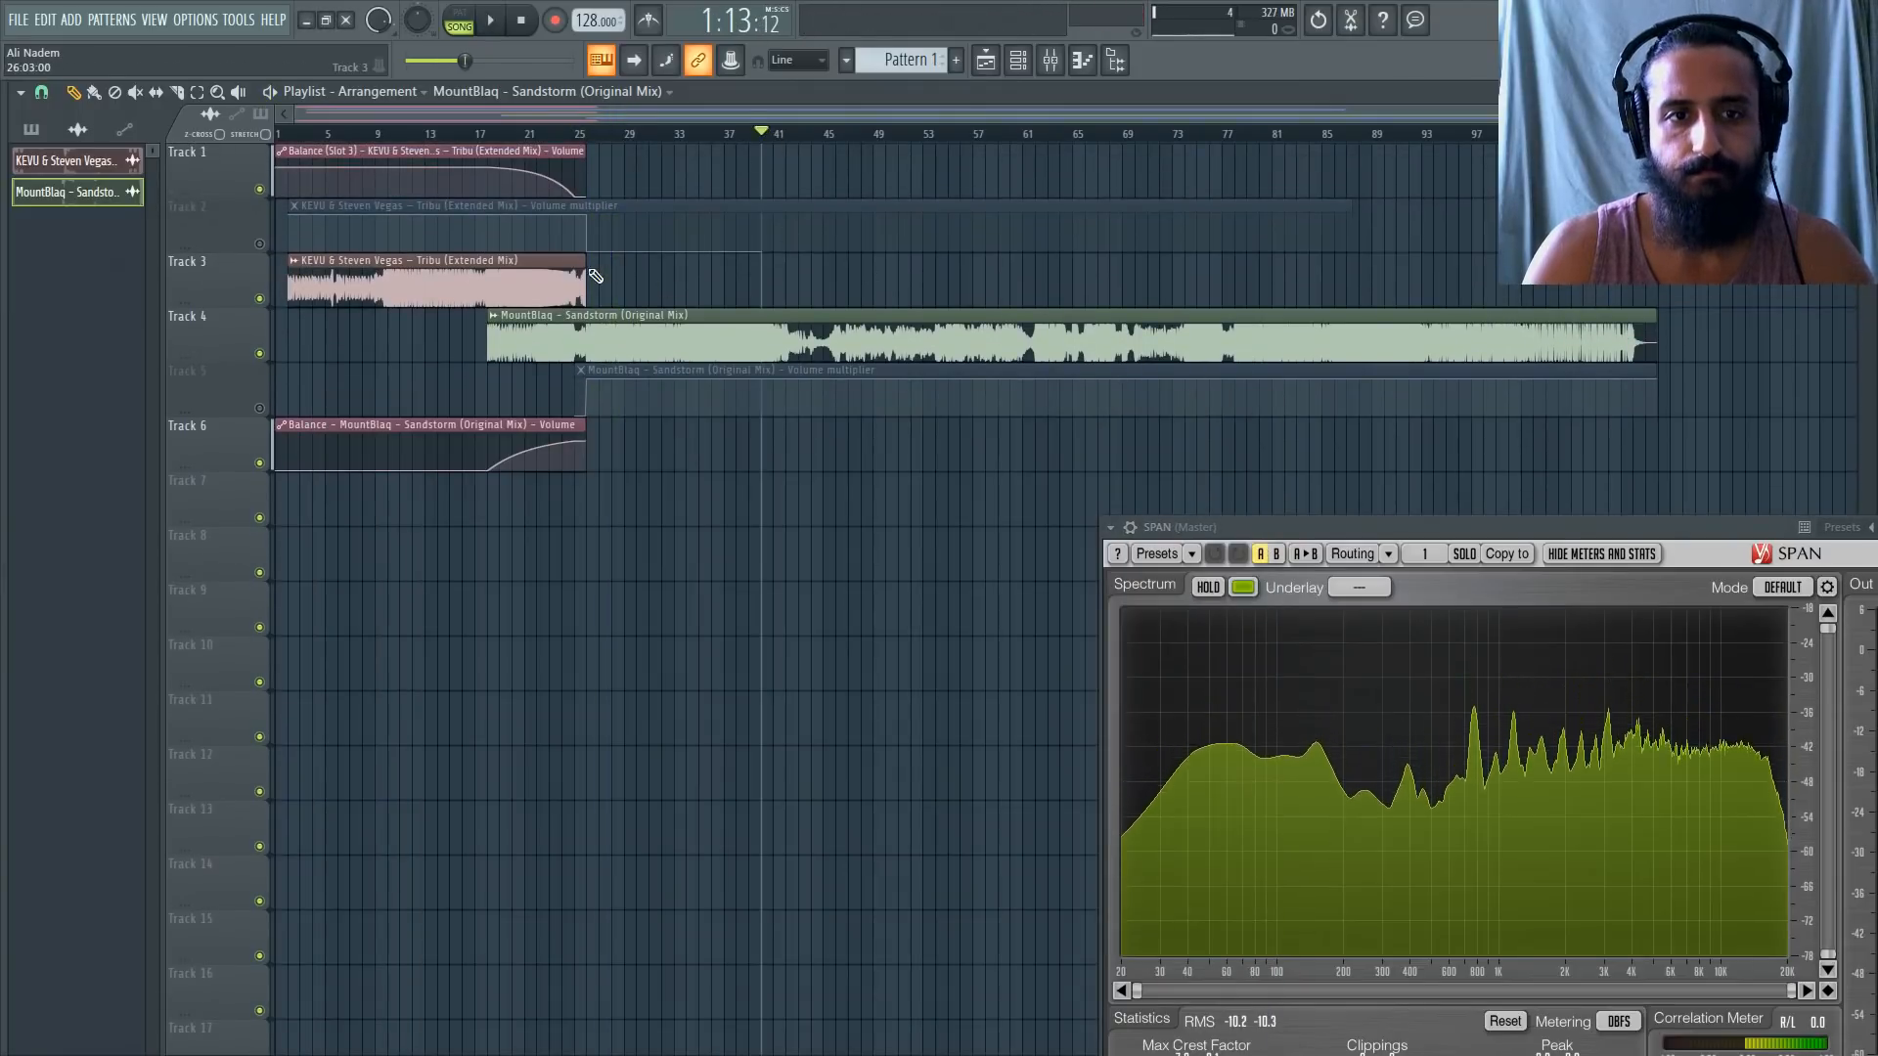
Try extending Tribu's Balance volume automation clip to about bar 52, and undo the extension.
scroll(839, 128, up, 3)
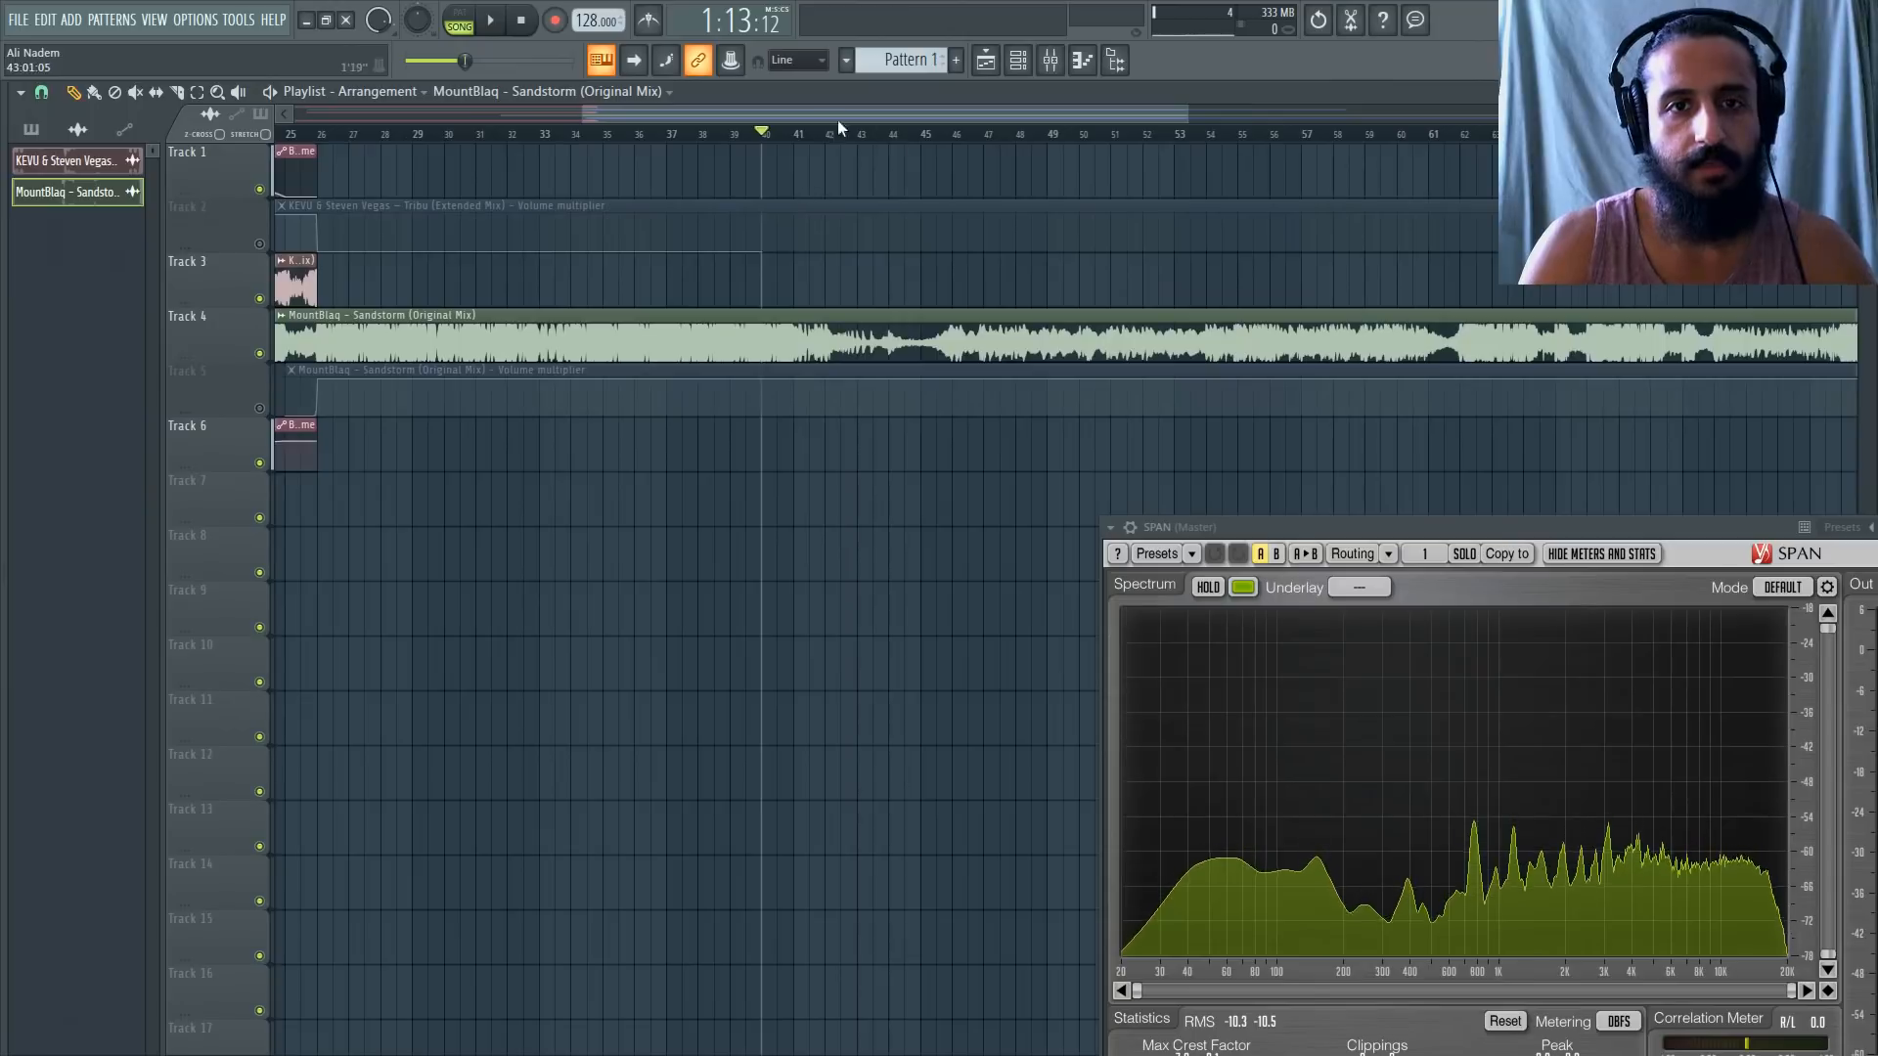
scroll(839, 128, down, 2)
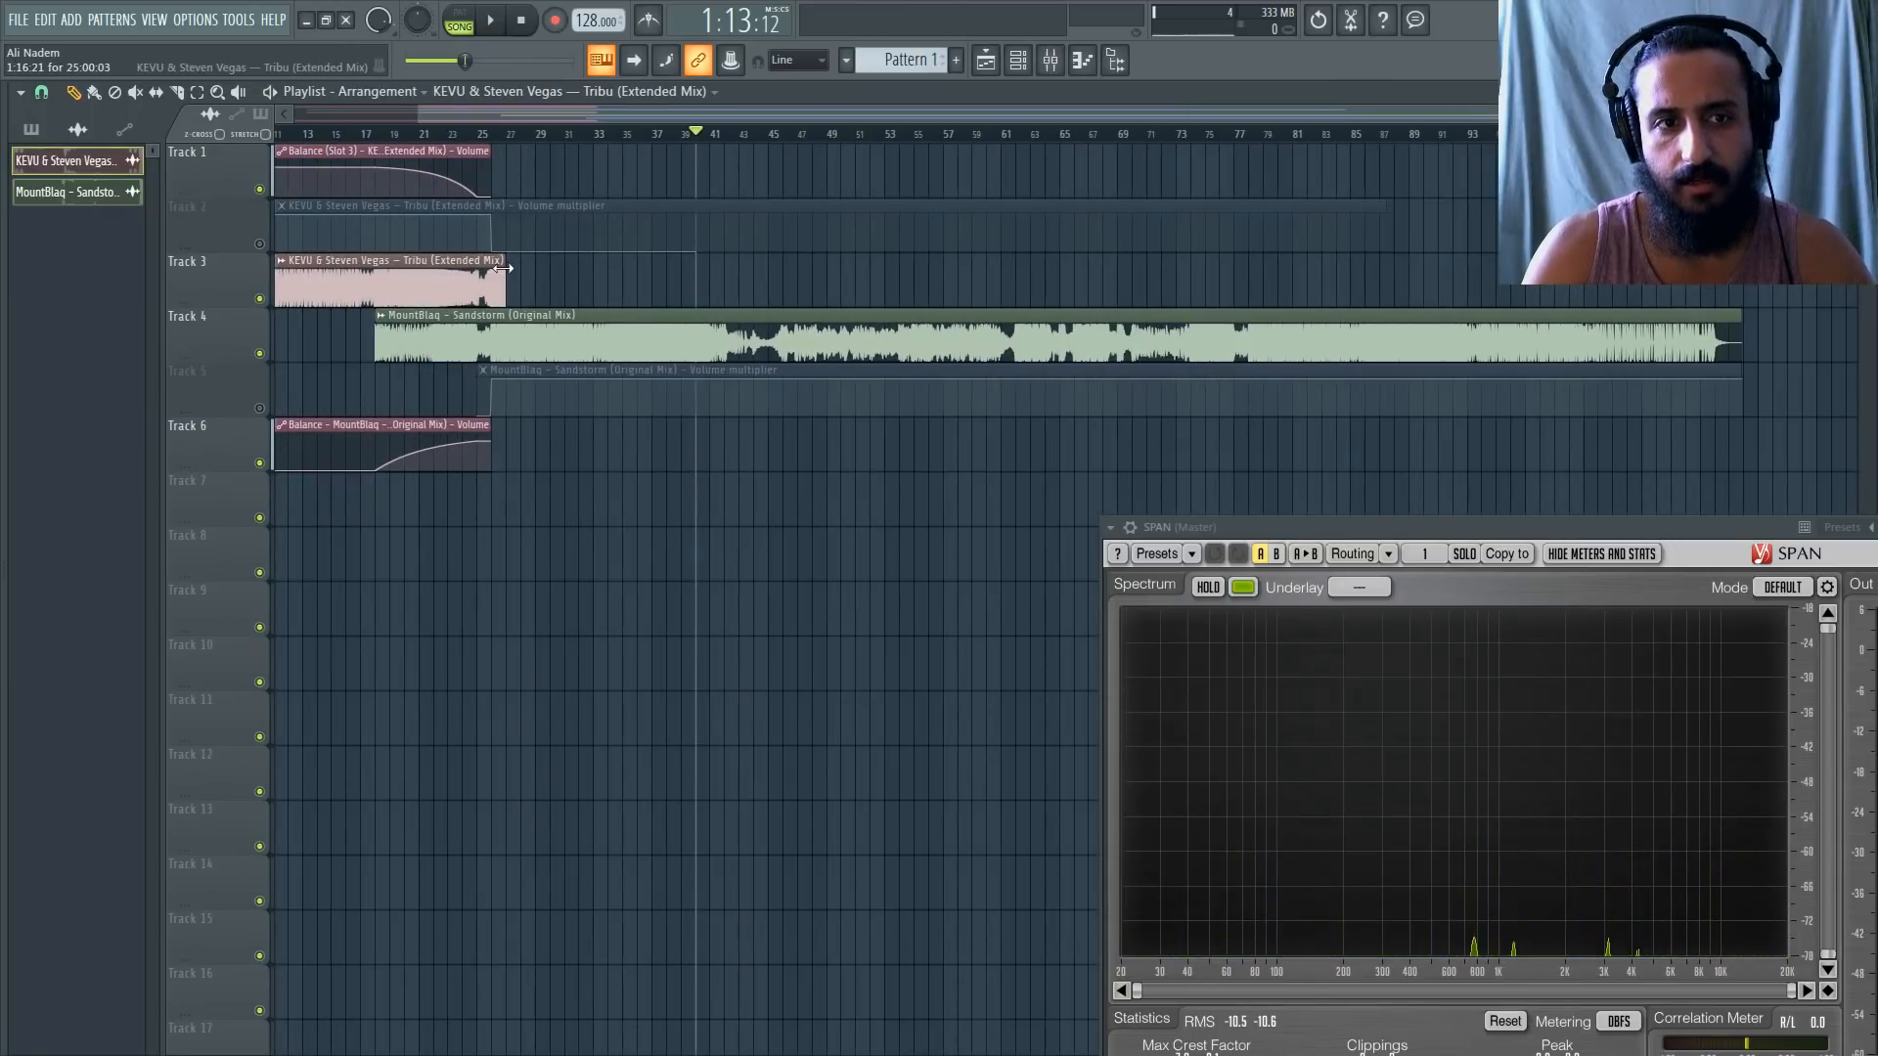
drag(492, 151, 883, 154)
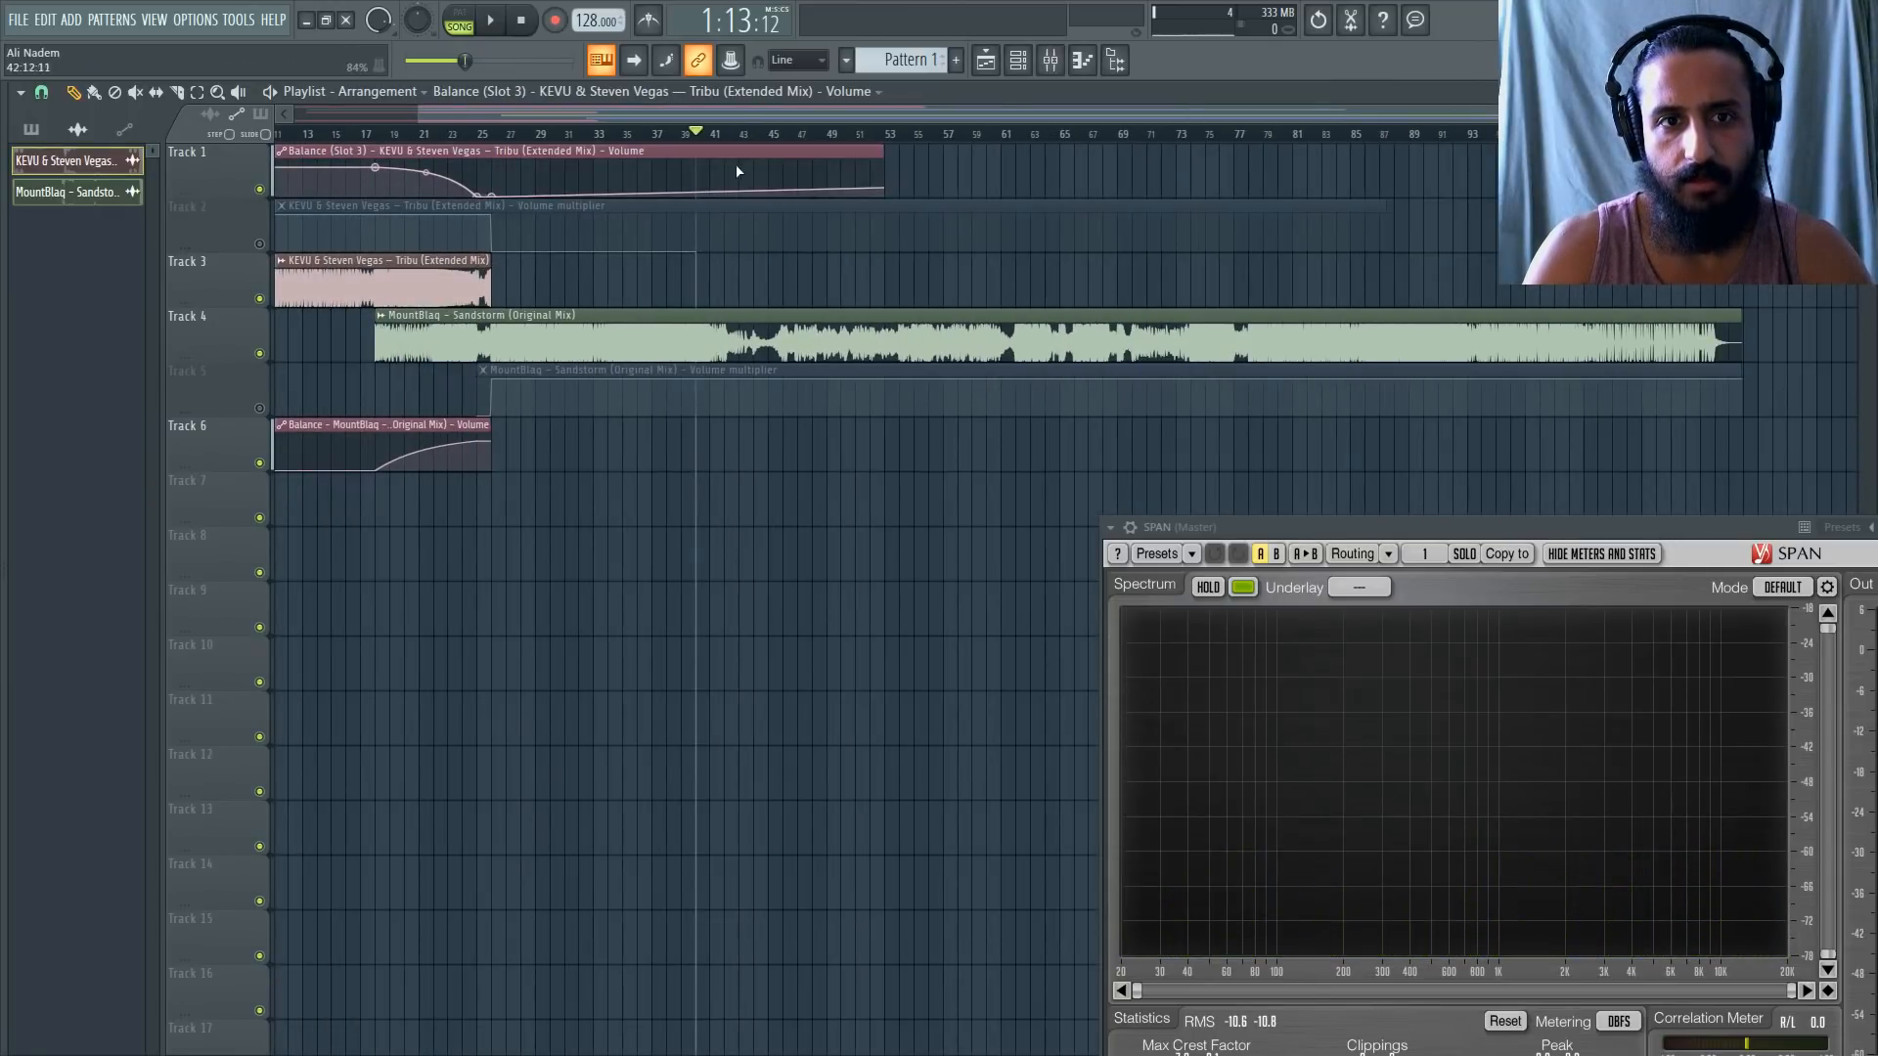
key(ctrl+z)
scroll(1035, 315, down, 1)
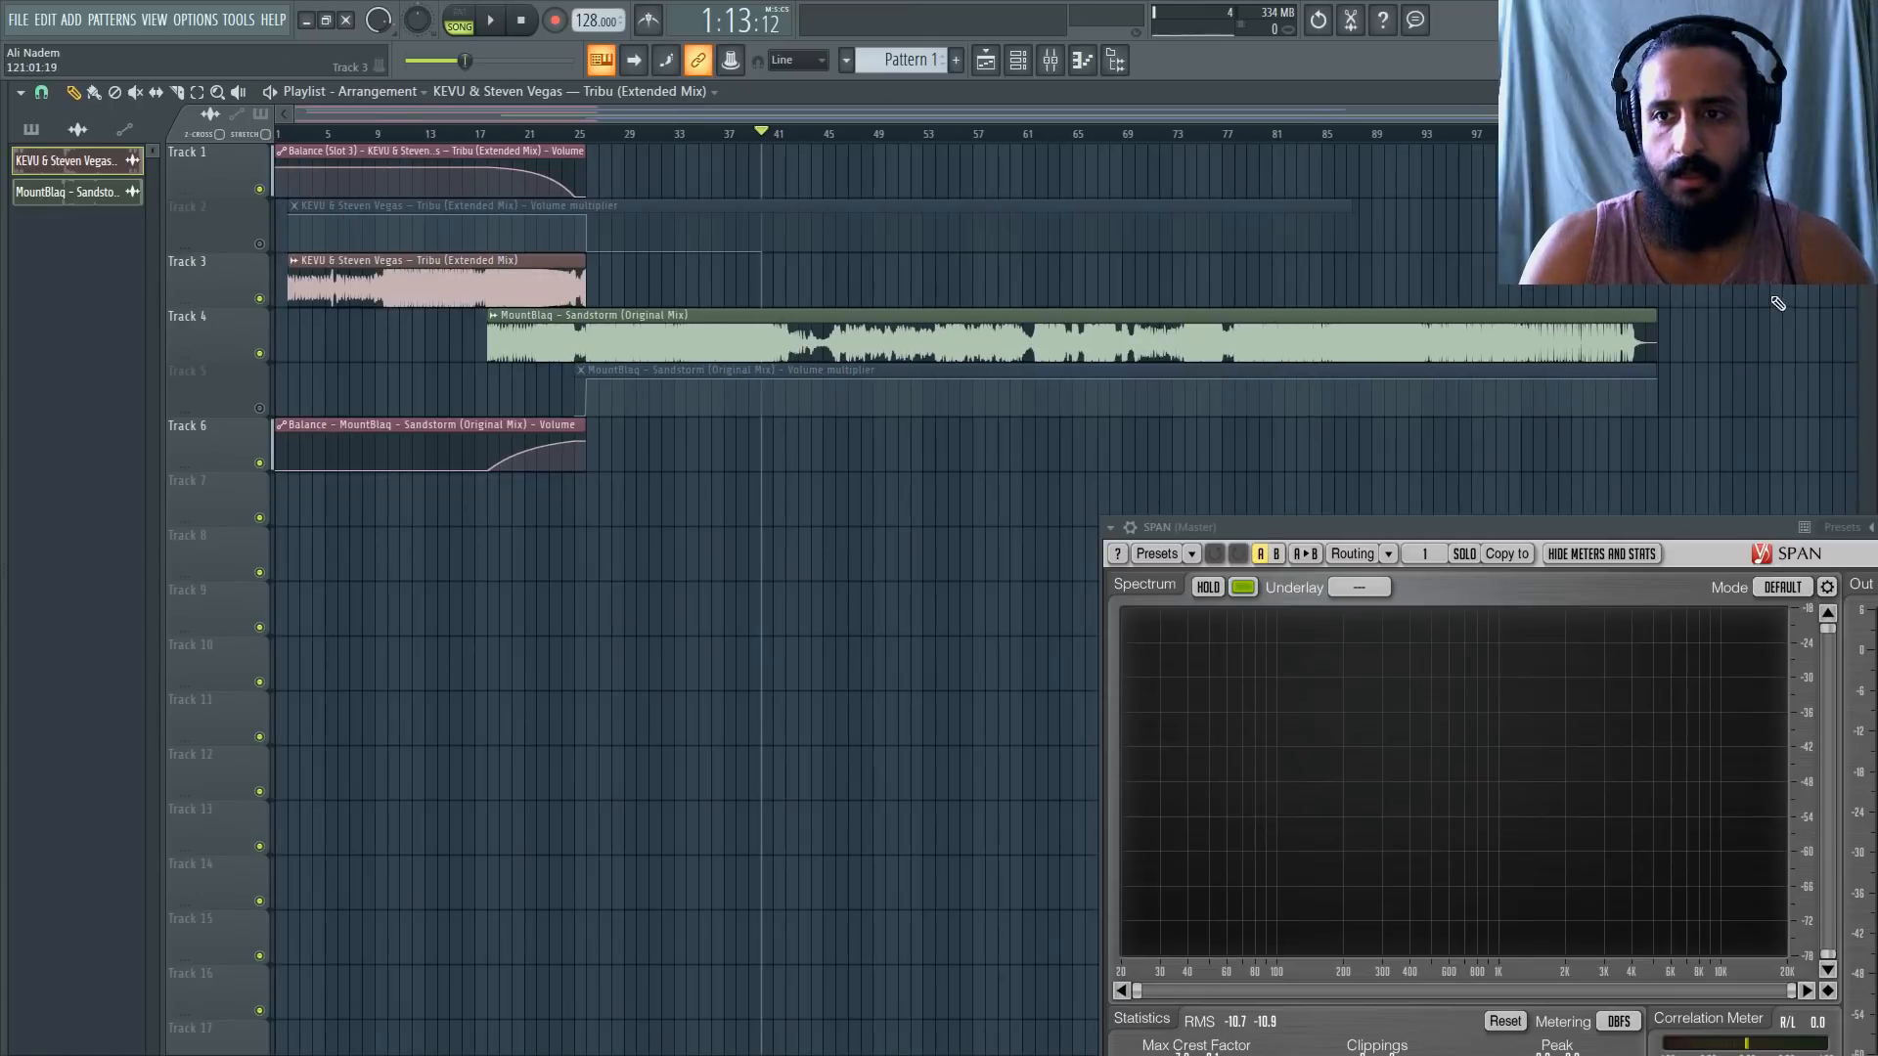
Place a second Tribu clip on Track 3 near bar 110, and shorten Tribu's Balance volume automation clip to about bar 15.
drag(1628, 295, 1503, 295)
drag(584, 148, 444, 149)
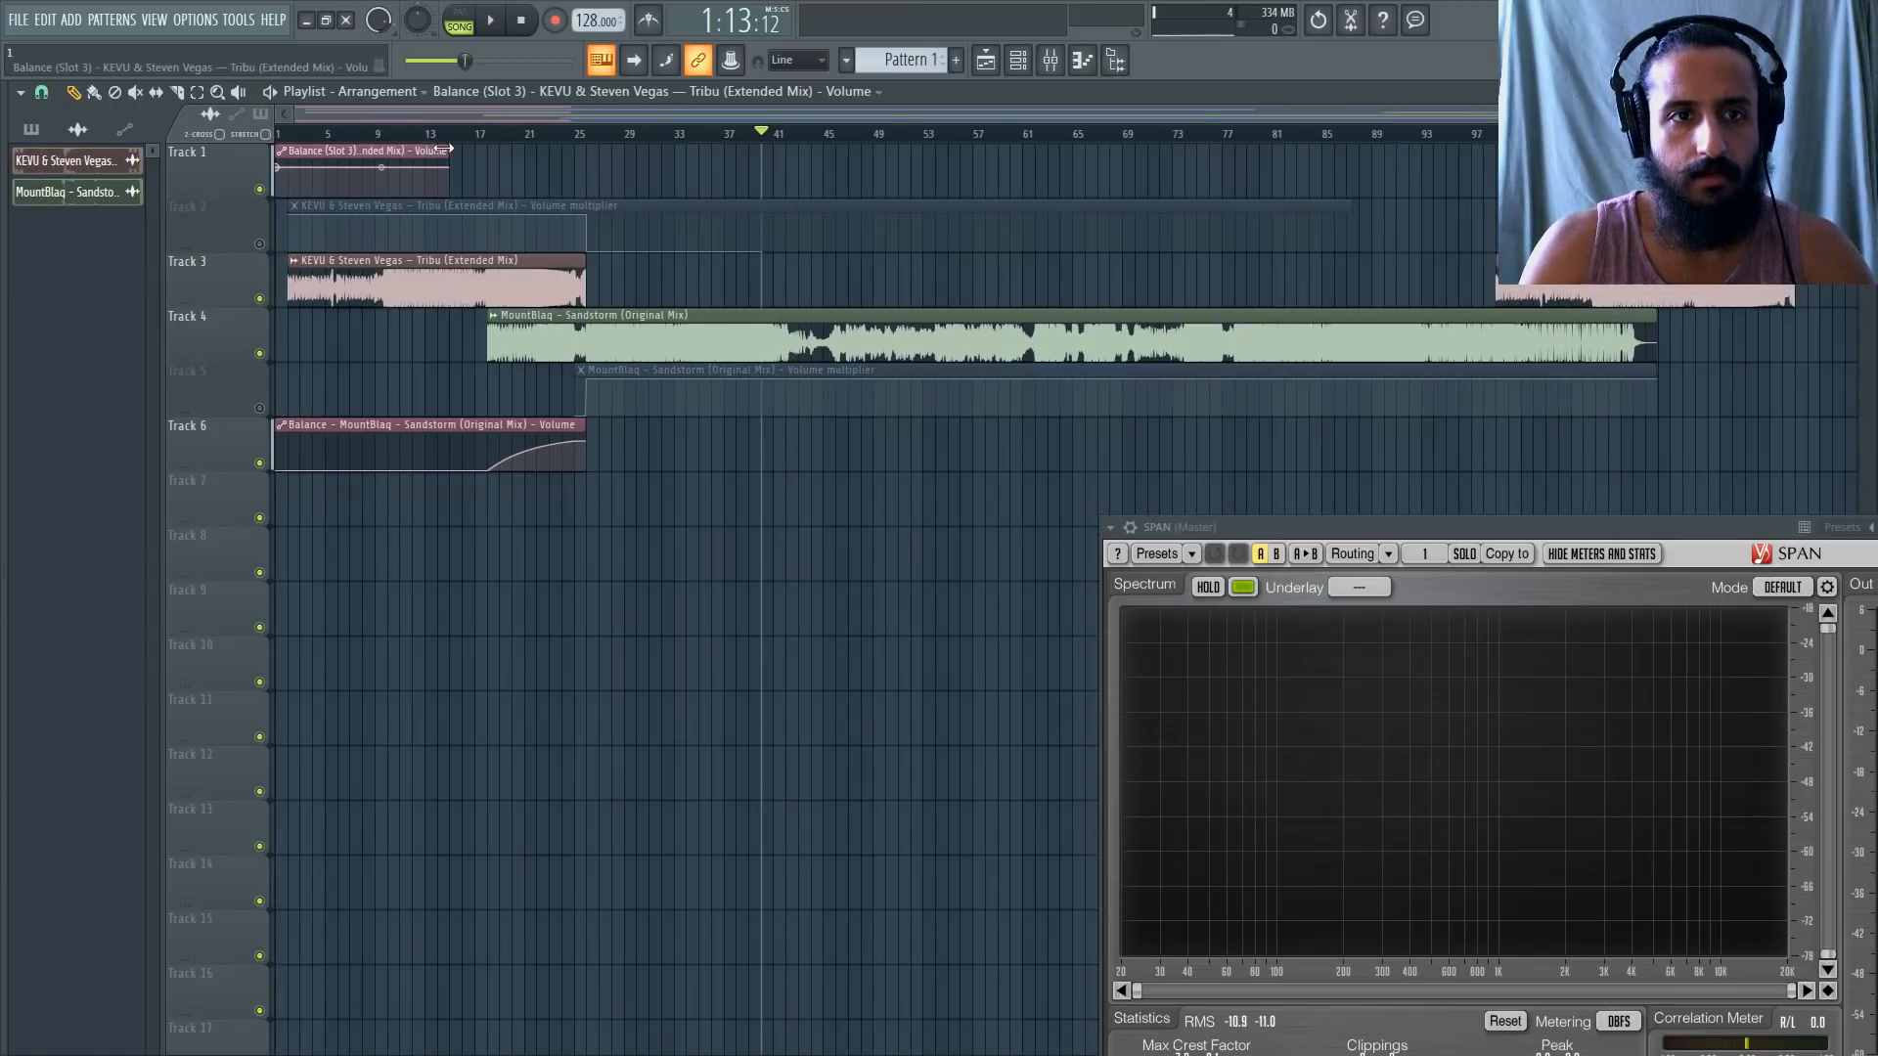
drag(1565, 274, 1715, 274)
scroll(1565, 195, right, 4)
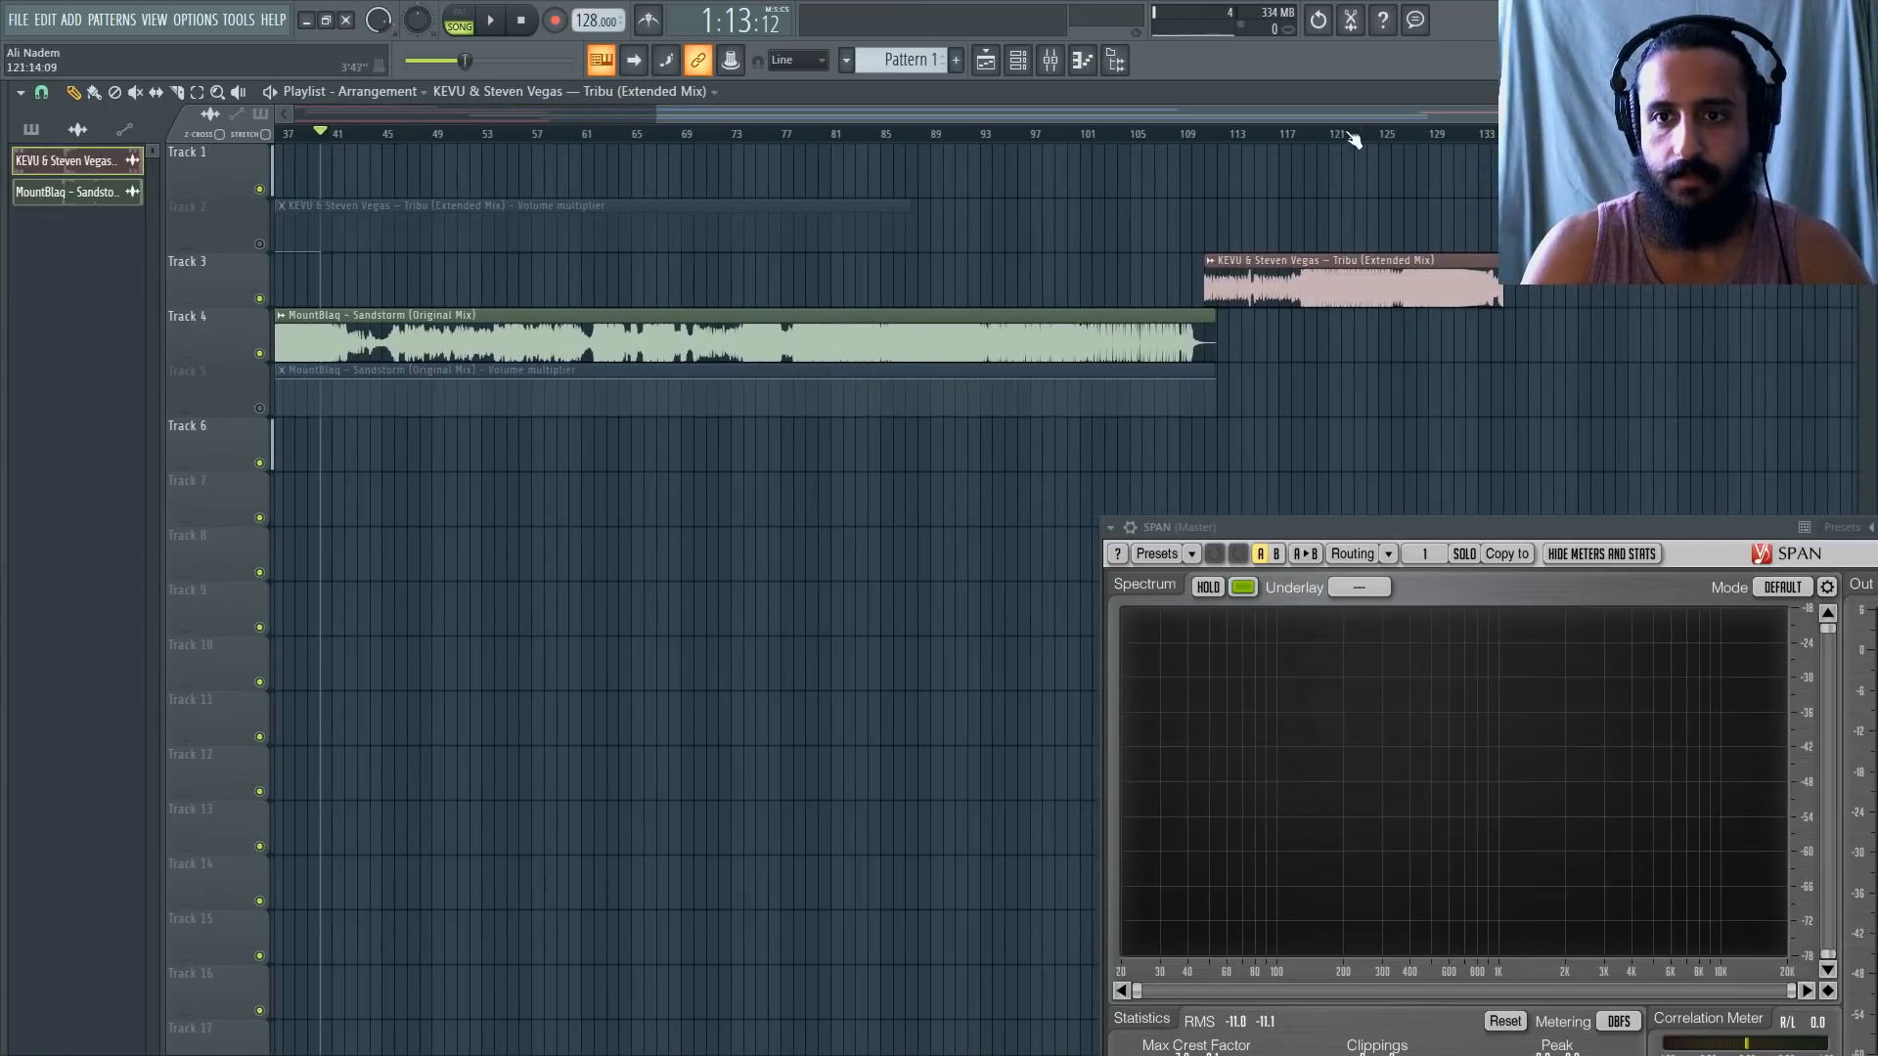
Lengthen the second Tribu clip on Track 3 to about bar 163 to expose more of the song.
click(1330, 133)
scroll(1330, 133, right, 1)
scroll(1135, 264, right, 3)
drag(1142, 274, 1504, 274)
Play the second Tribu clip at several points between bars 135 and 151 to locate where its breakdown begins.
click(1143, 134)
key(space)
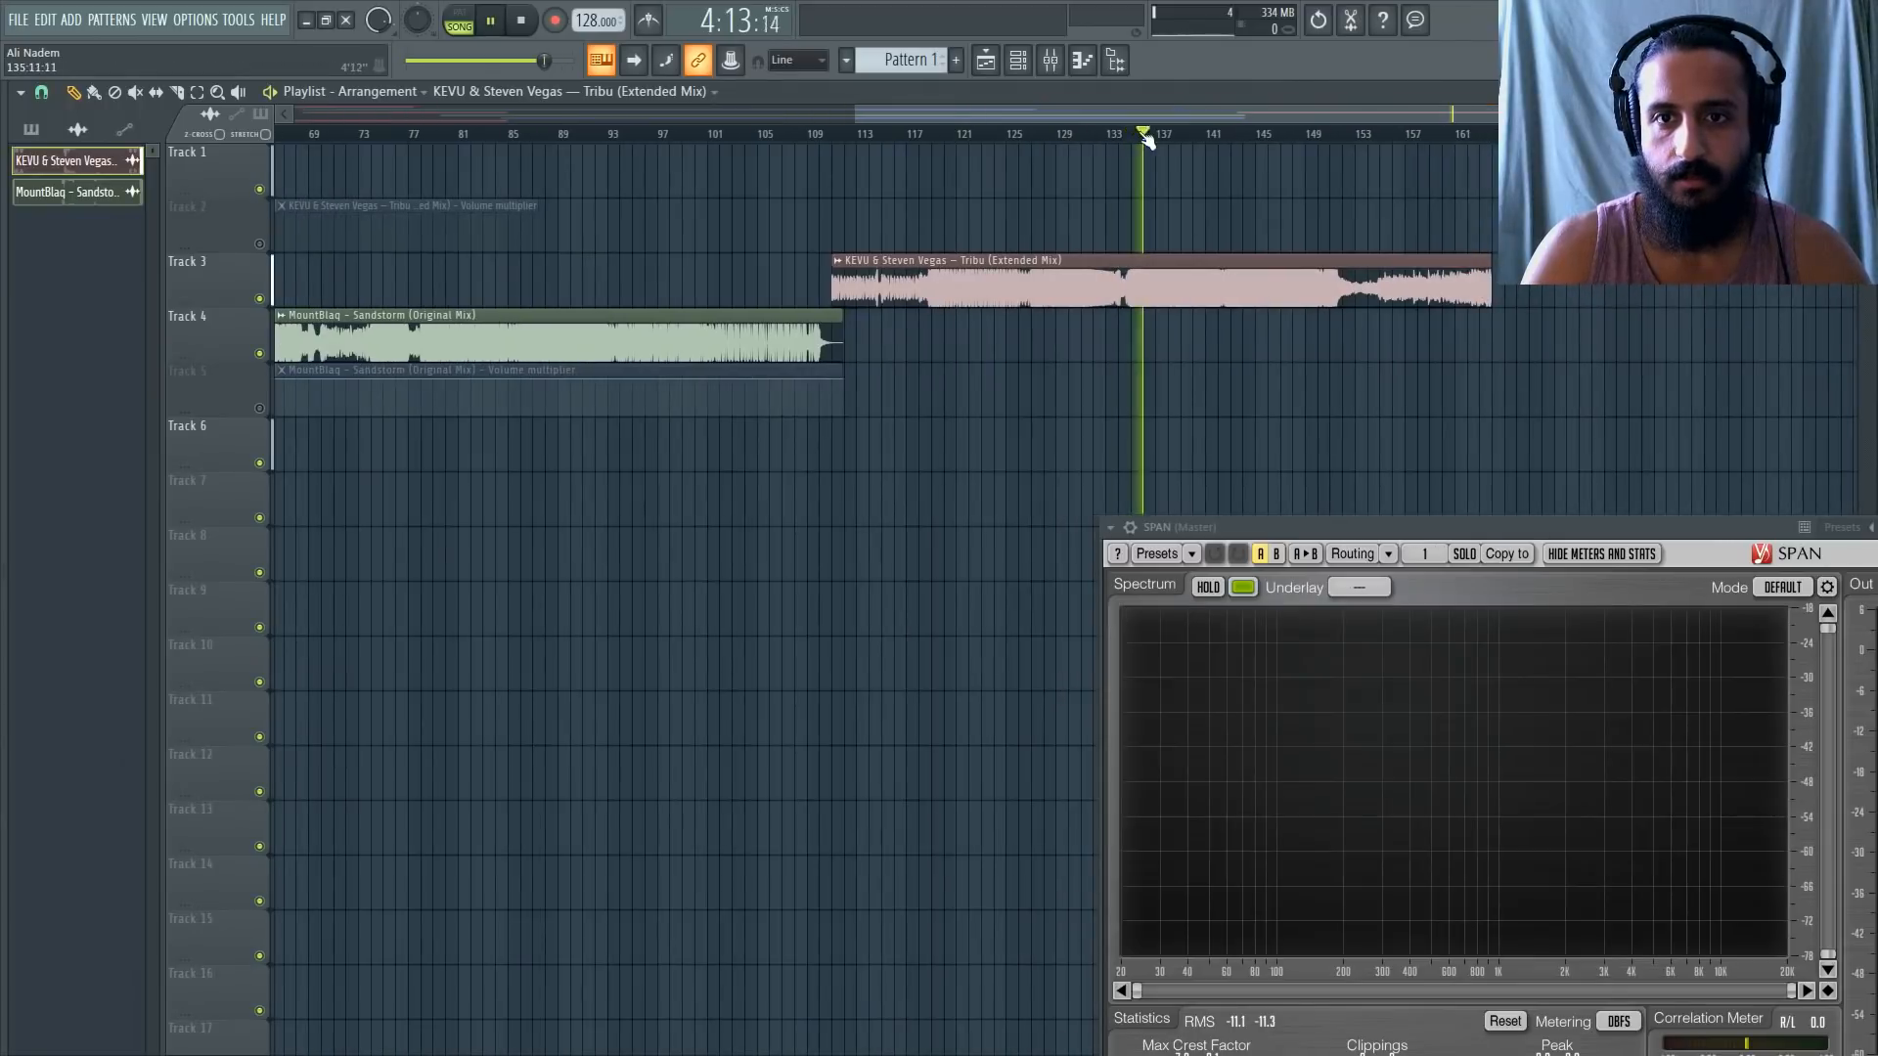
click(1088, 134)
scroll(1354, 143, right, 3)
click(1349, 135)
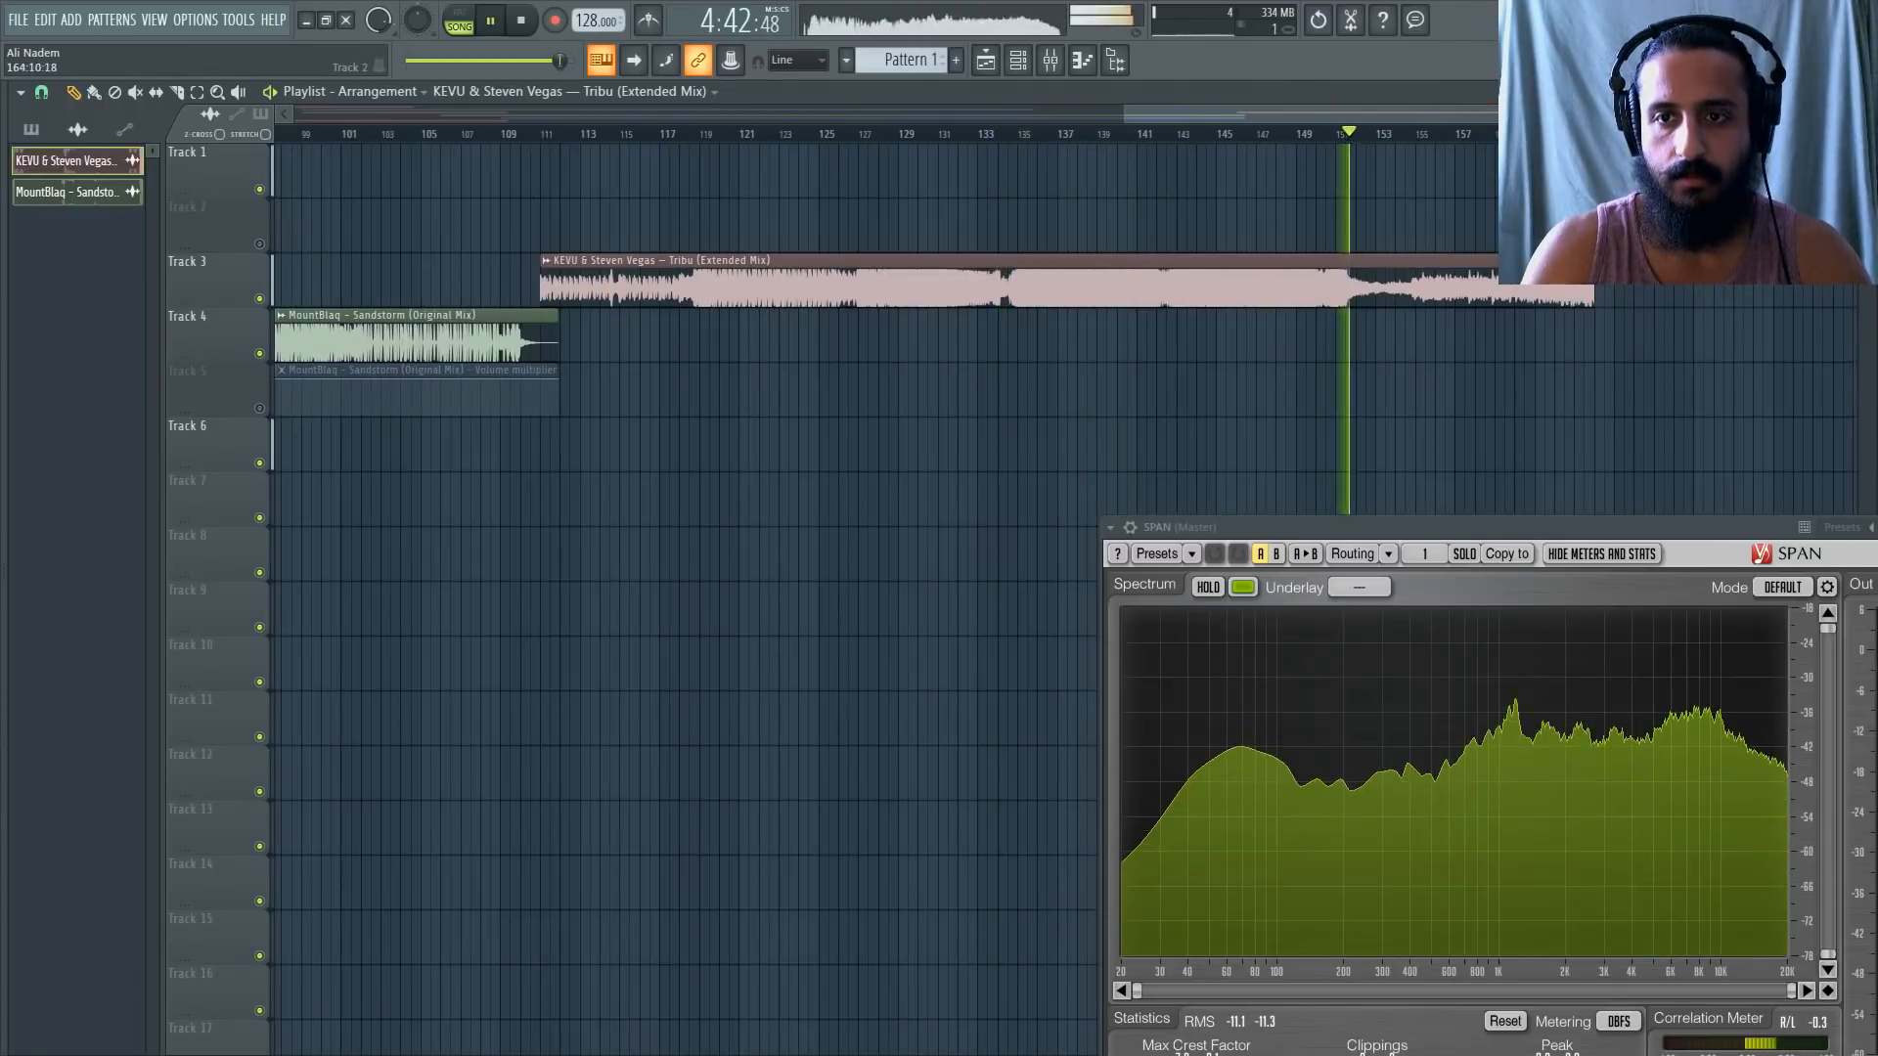
scroll(1354, 142, up, 4)
scroll(1035, 277, up, 3)
click(845, 135)
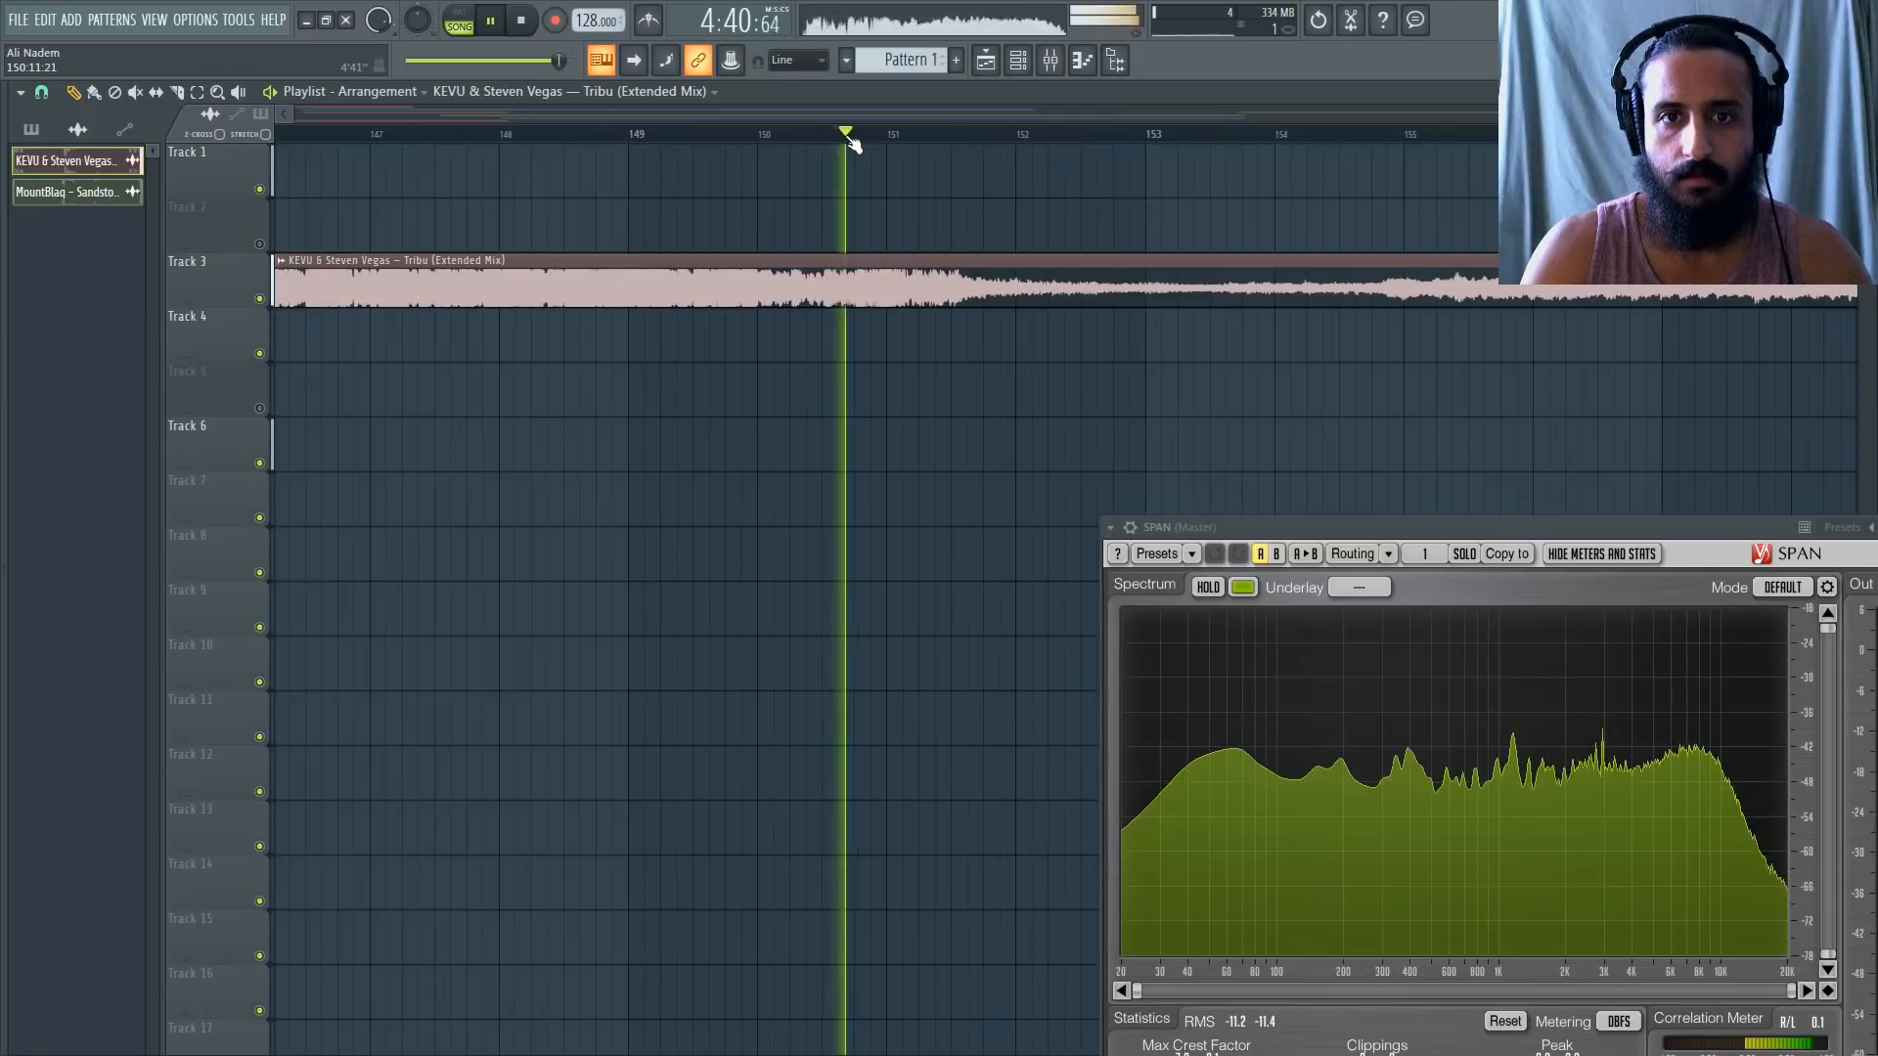
scroll(883, 208, up, 3)
Audition the breakdown's start in the second Tribu clip and slice the clip at bar 151.
click(177, 93)
key(space)
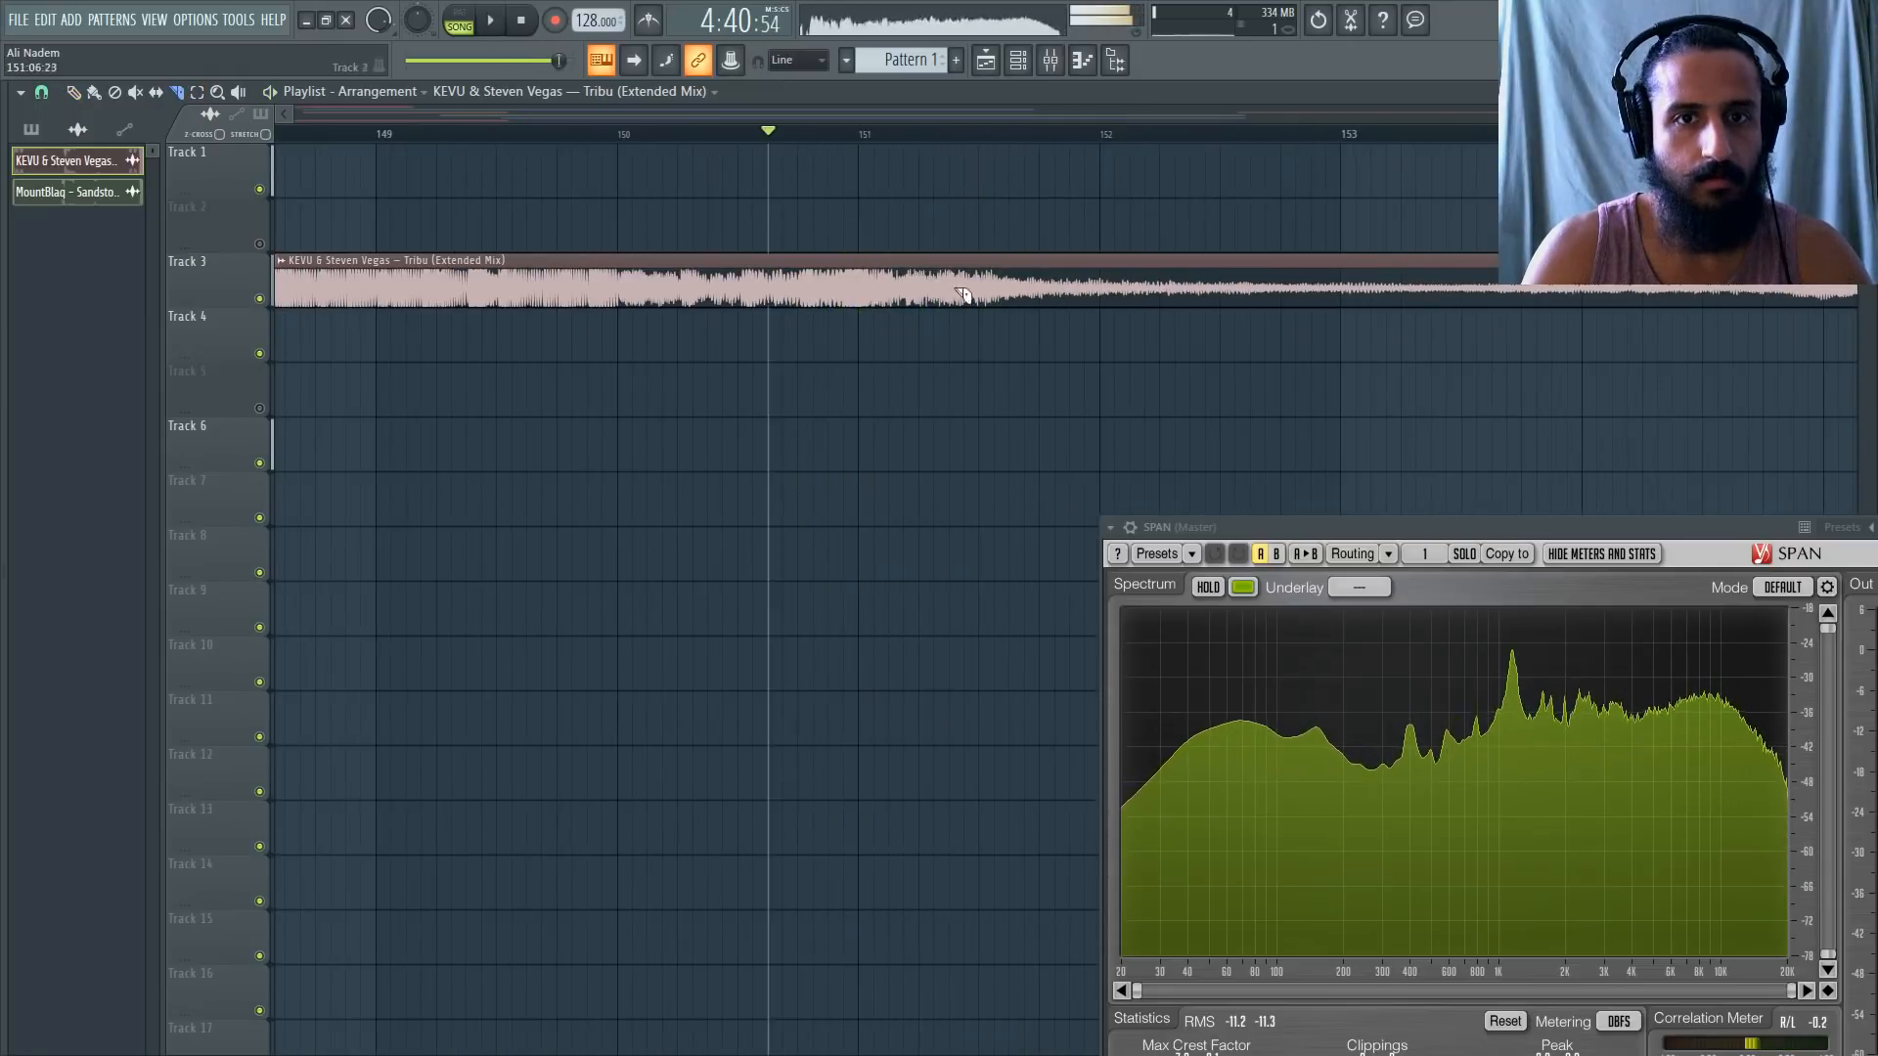
key(space)
click(860, 135)
key(space)
key(space)
key(space)
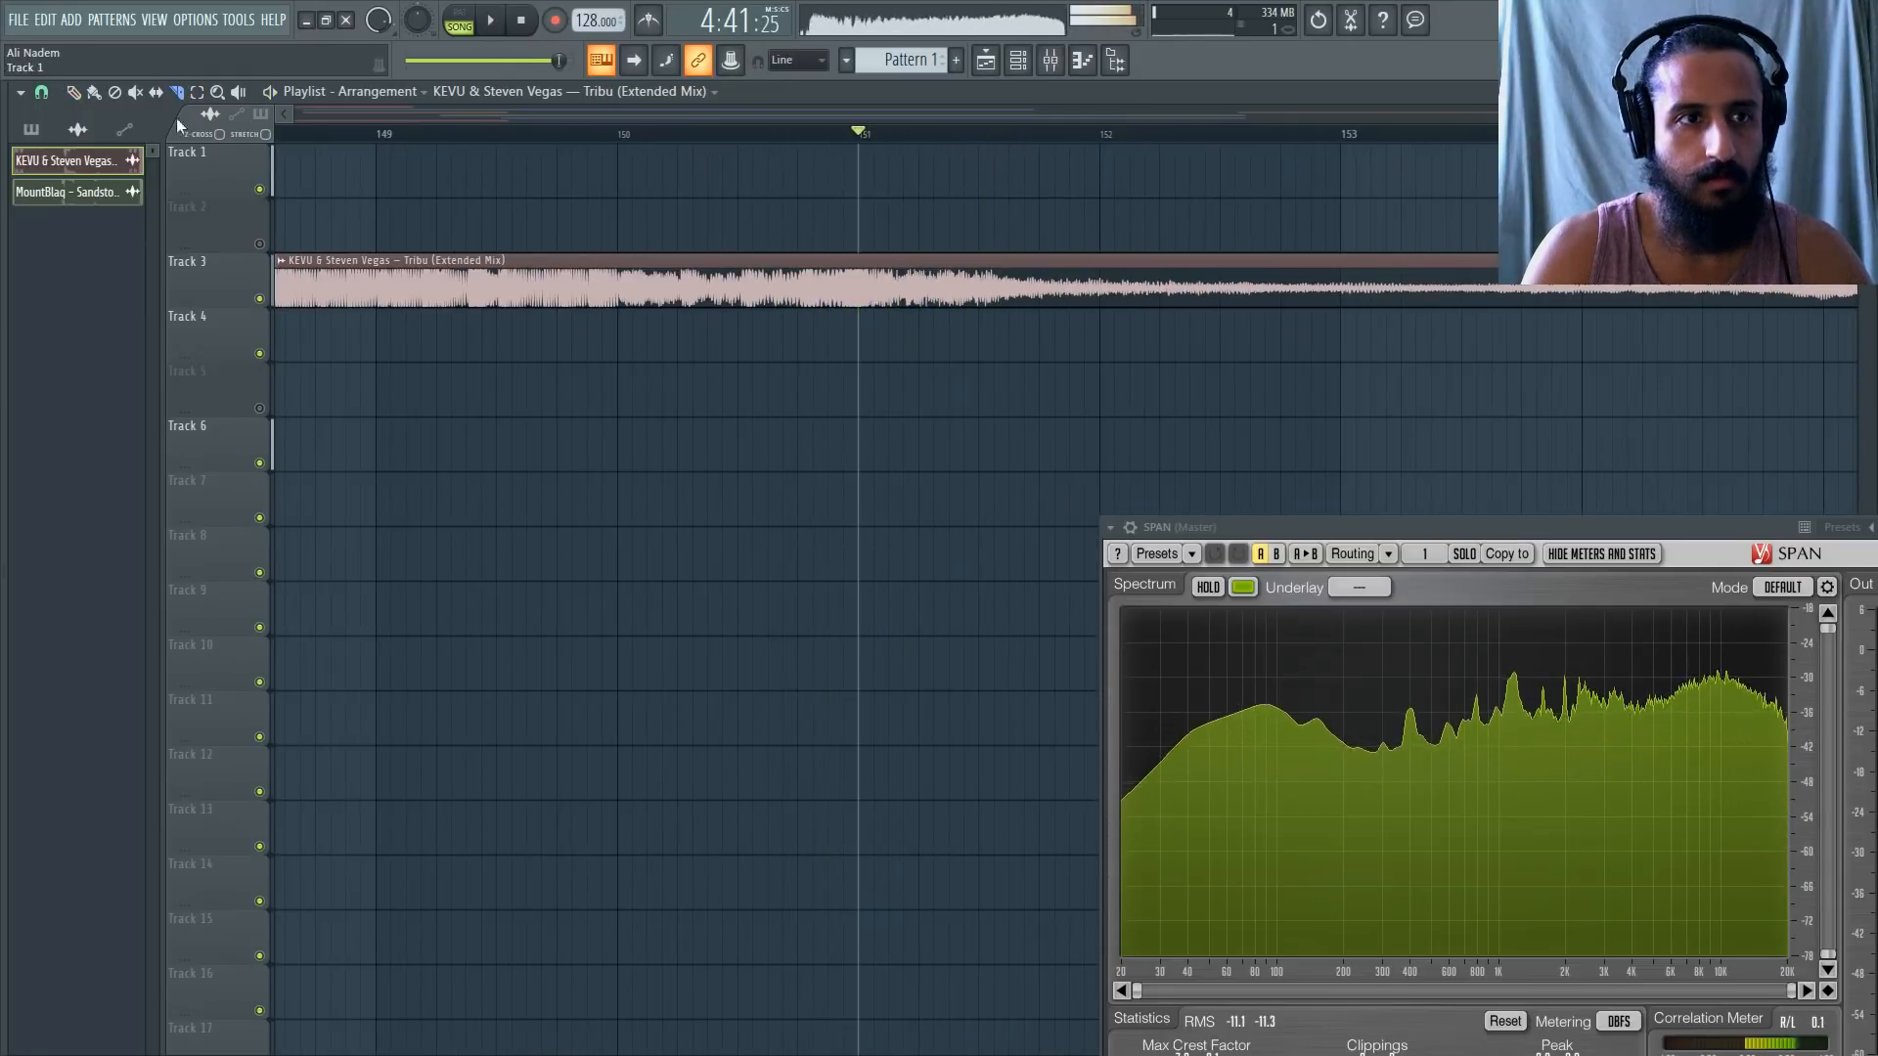
drag(868, 327, 860, 285)
Delete the part of the second Tribu clip before the cut and move the remaining breakdown piece to bar 56.
scroll(587, 239, down, 4)
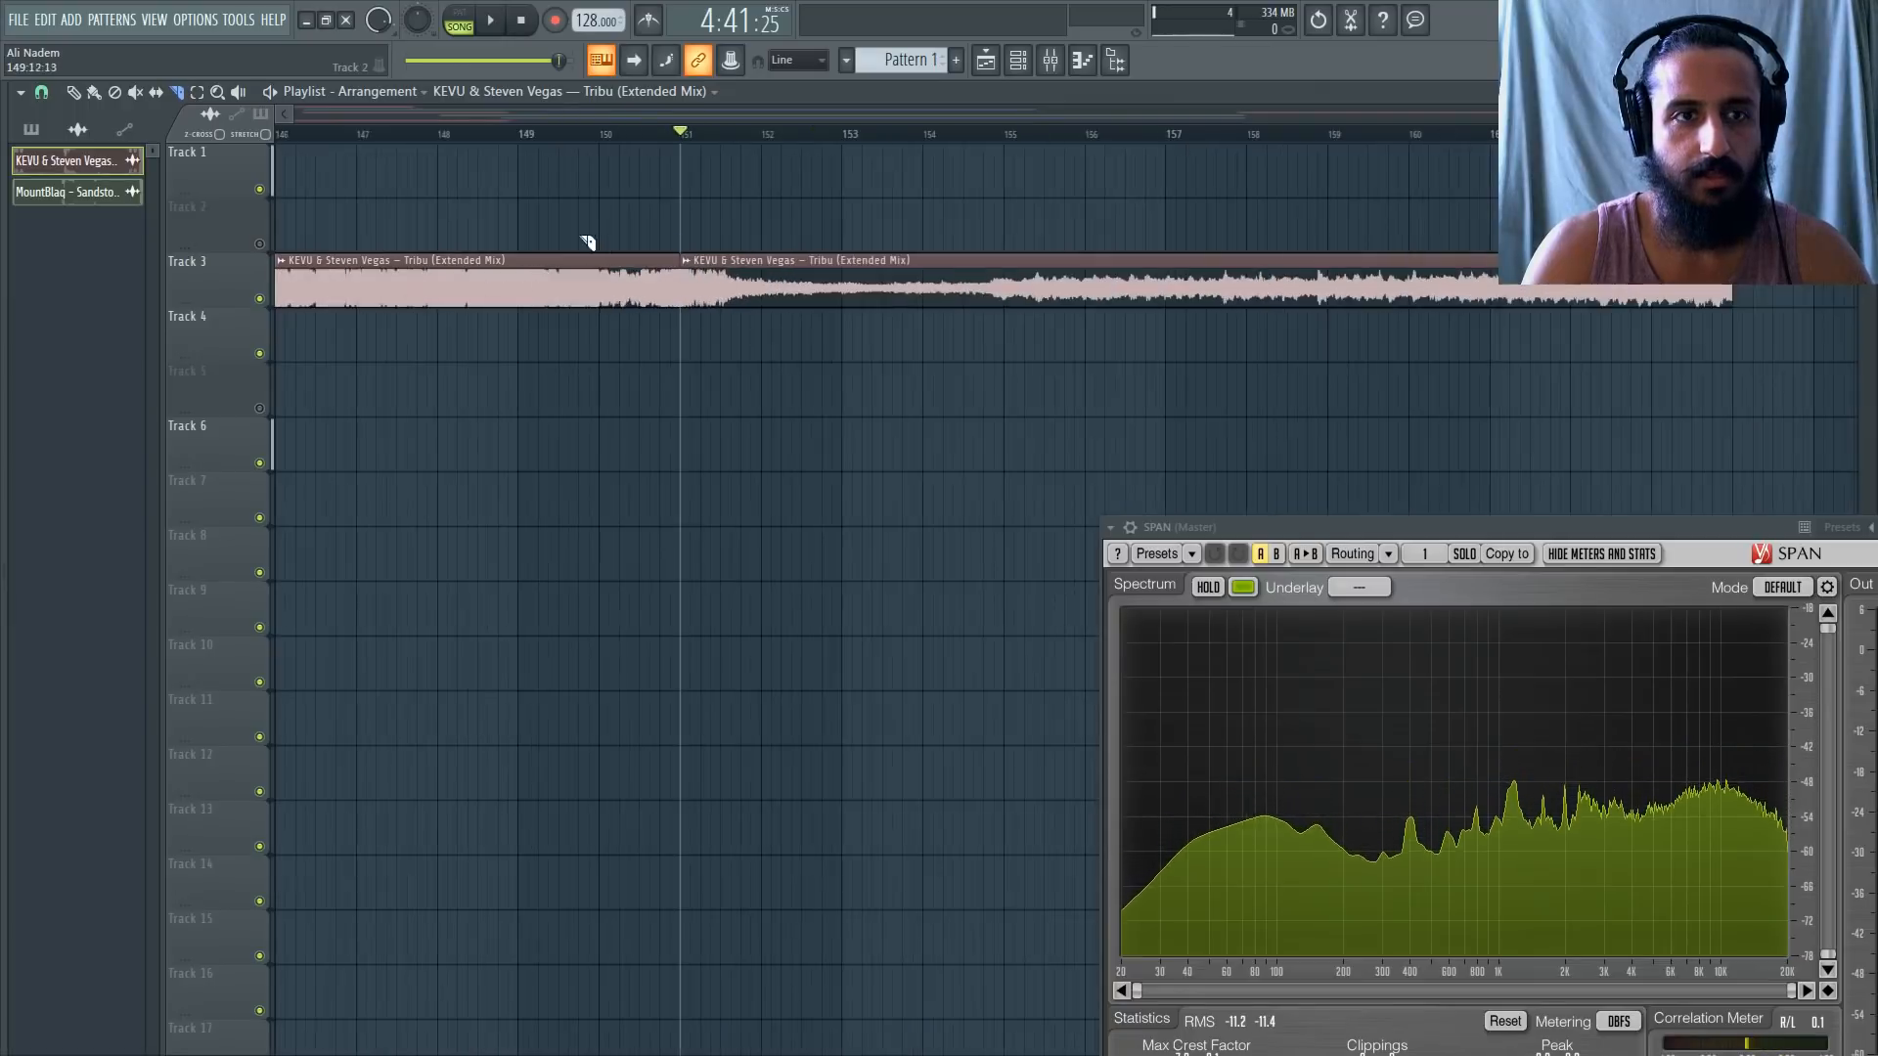
click(113, 93)
click(76, 94)
right_click(587, 278)
scroll(863, 311, down, 6)
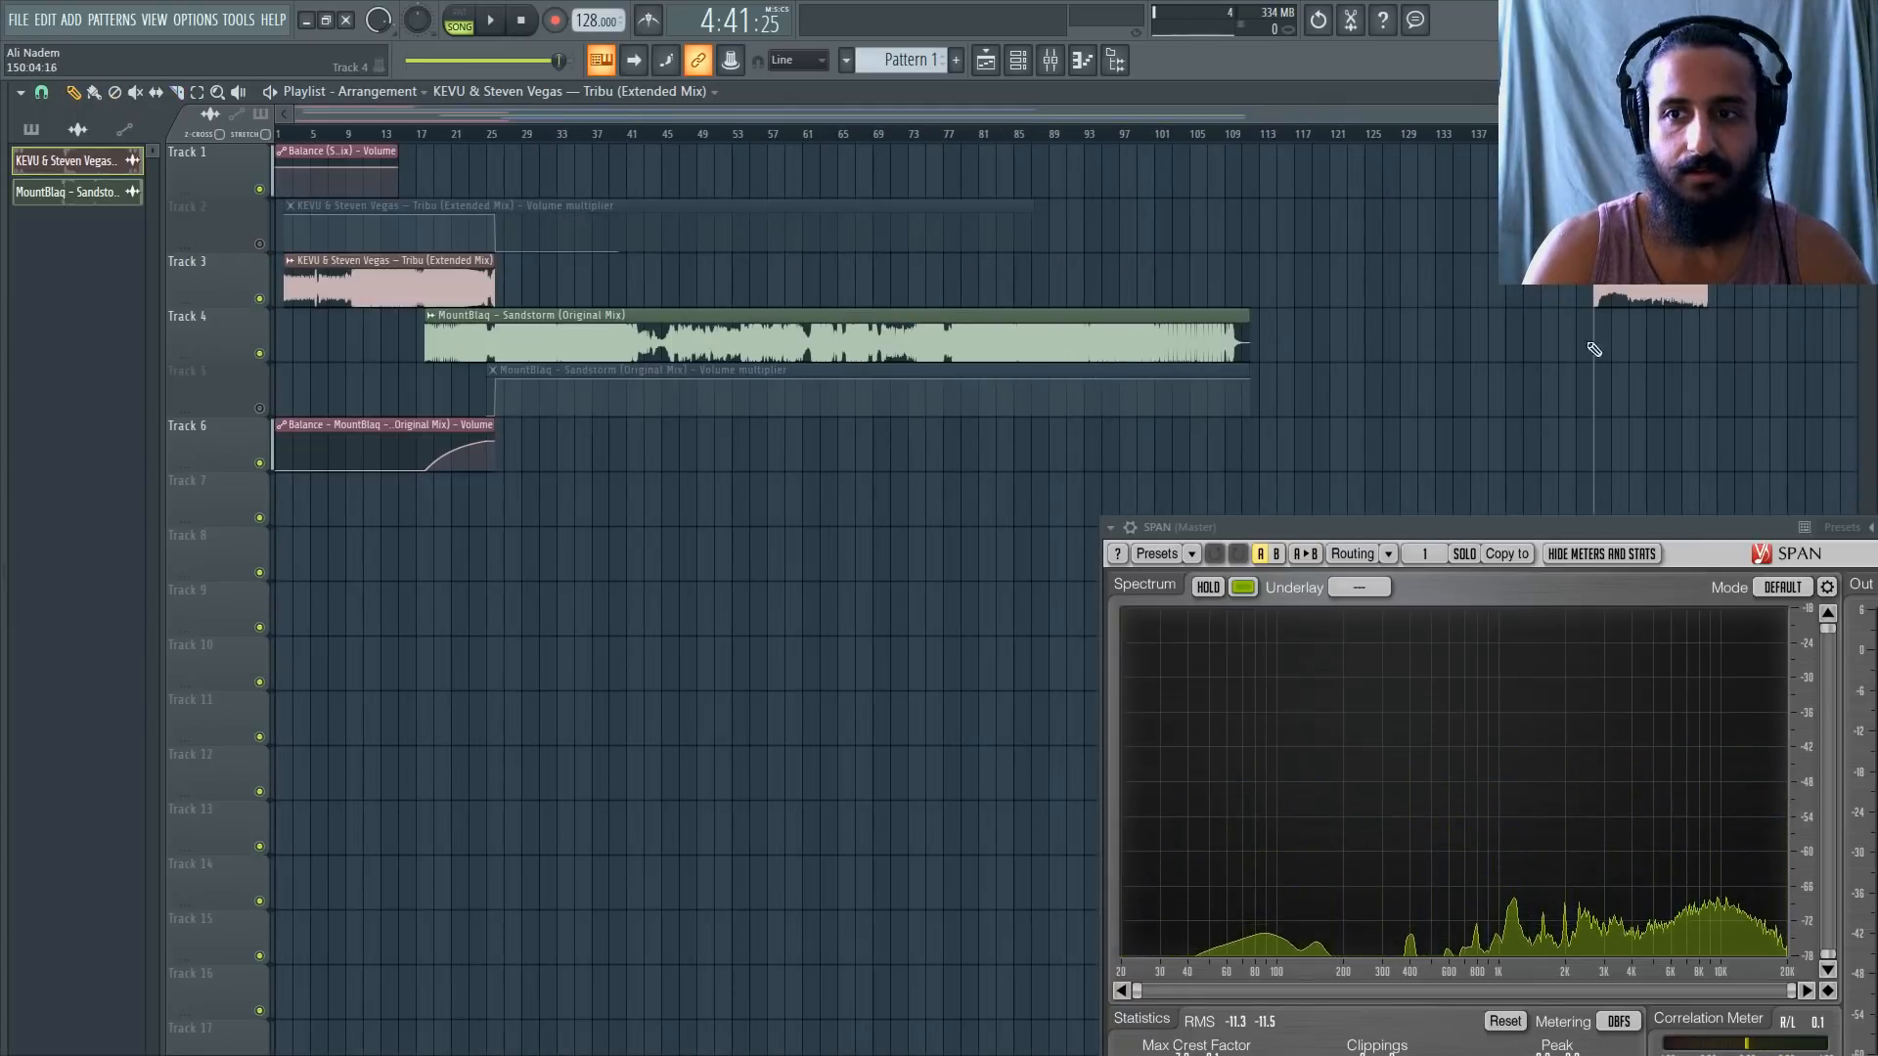
mouse_move(1641, 292)
mouse_down()
mouse_move(1211, 257)
mouse_move(718, 264)
mouse_up()
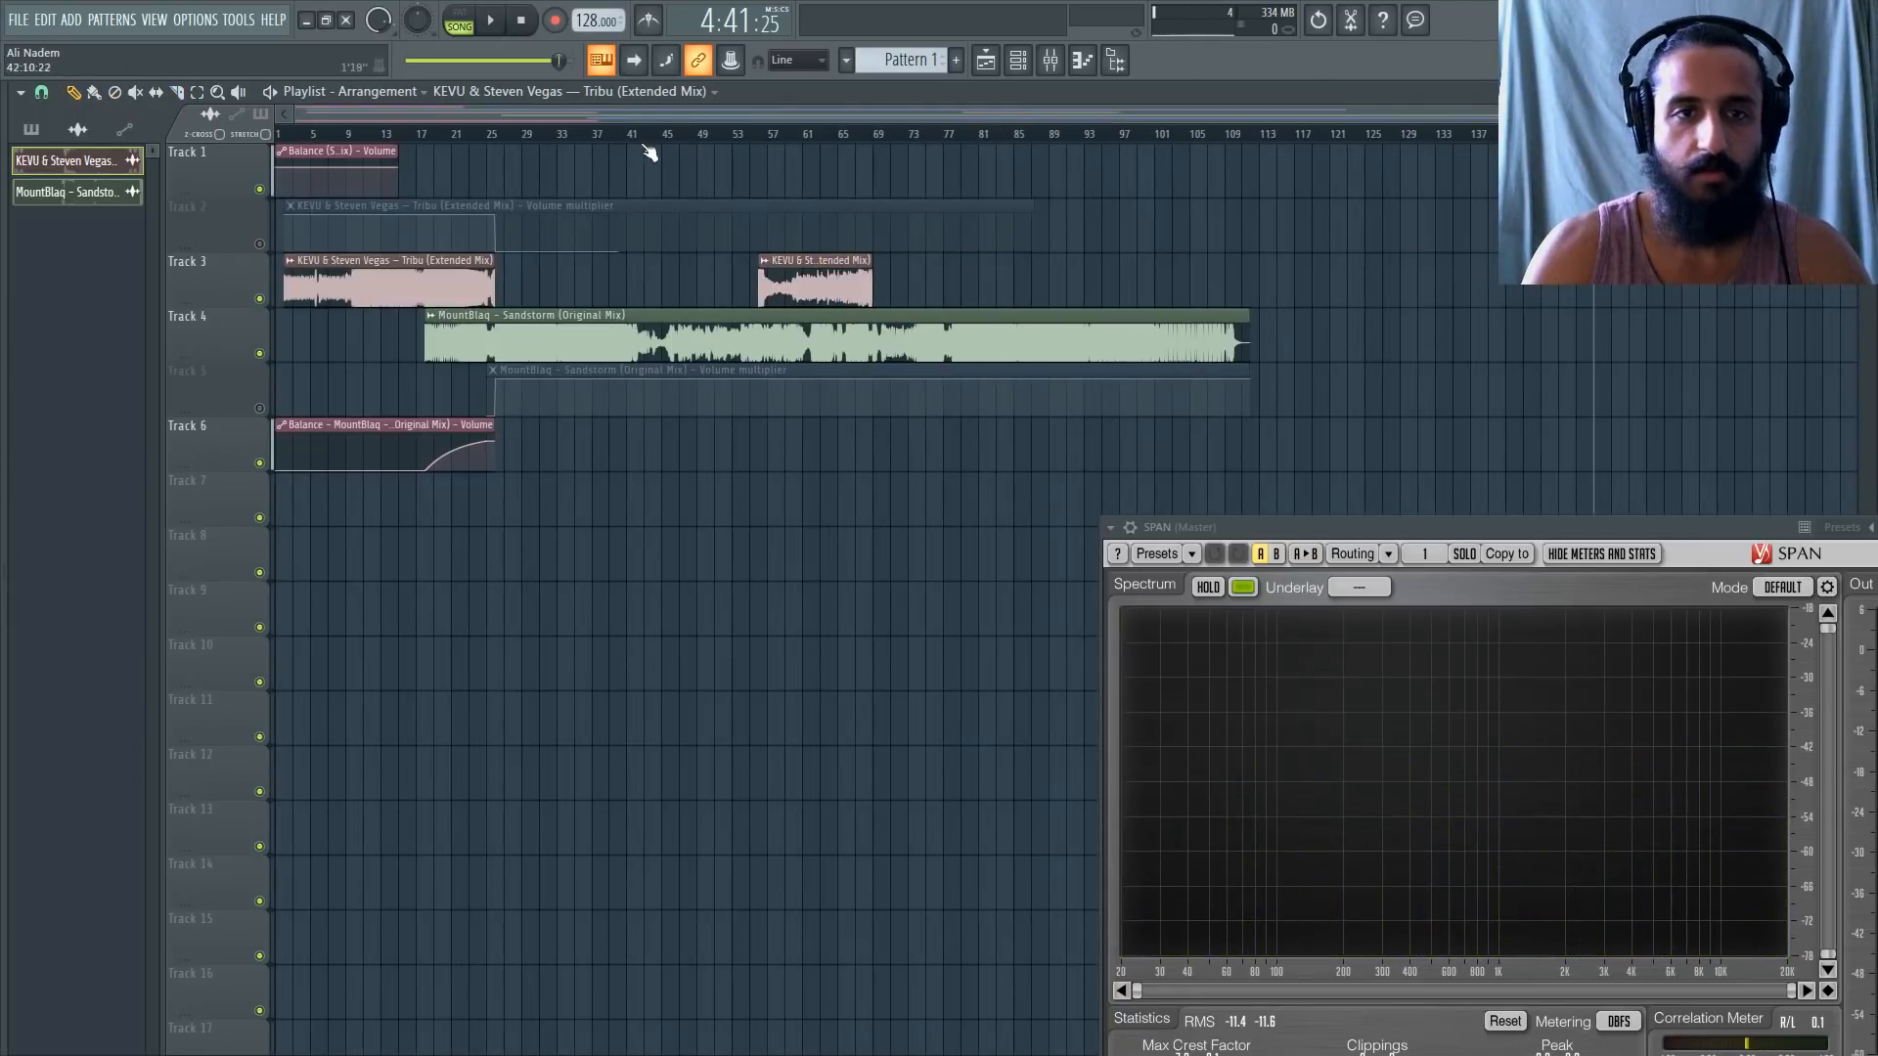
Play Sandstorm from bar 41, slice its clip at bar 42 and delete everything after the cut.
scroll(620, 238, up, 5)
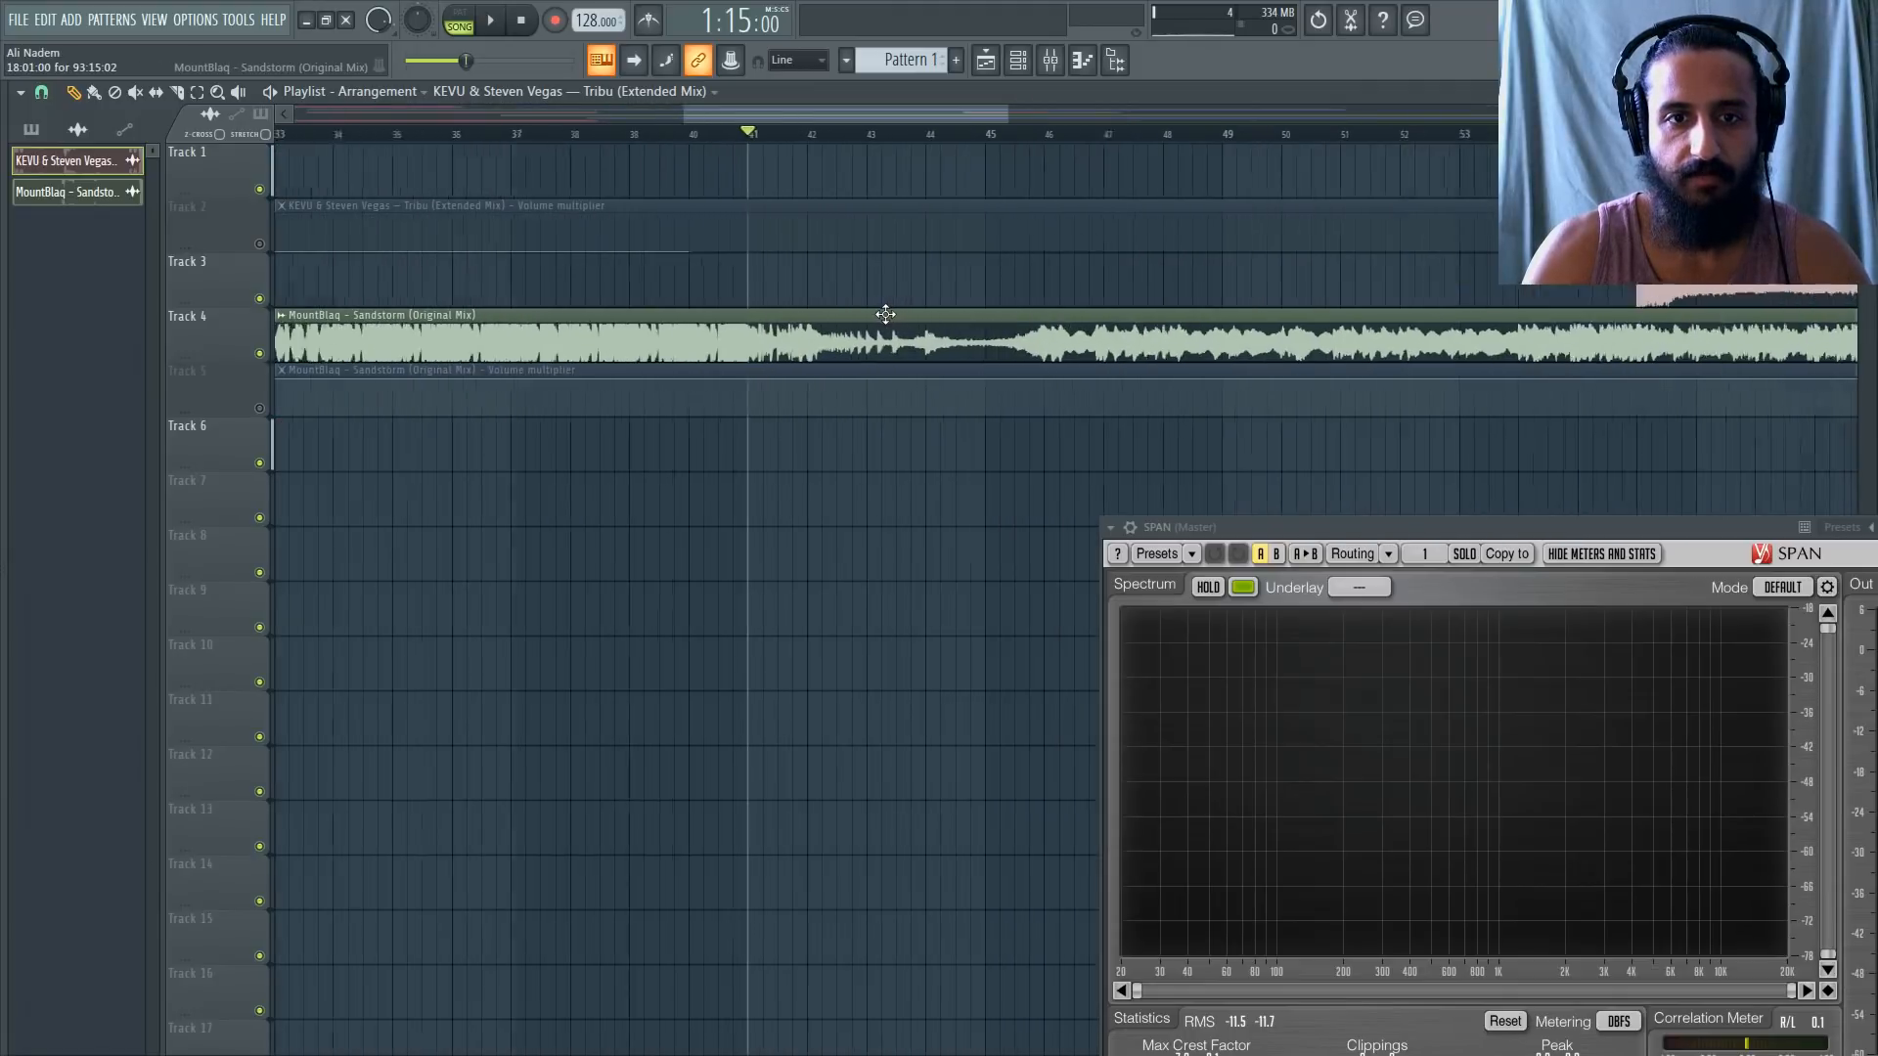
key(space)
scroll(874, 314, up, 2)
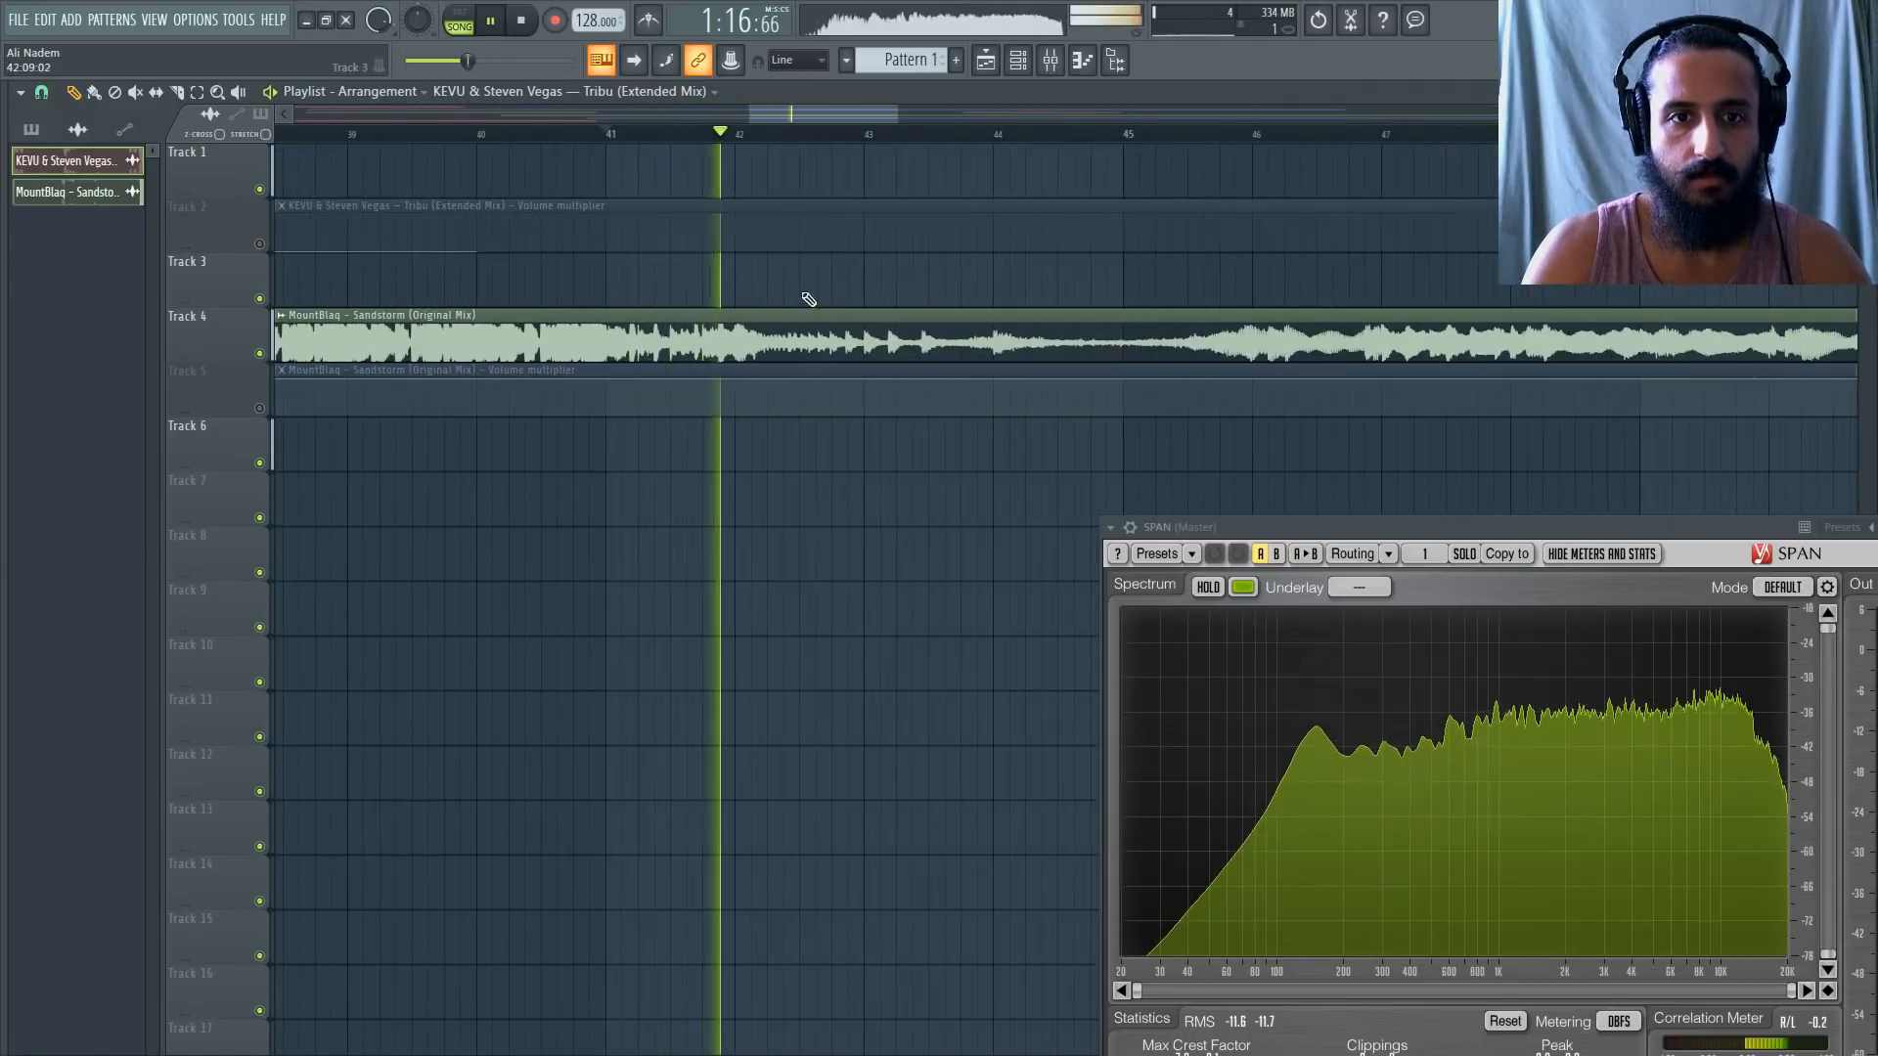
click(178, 93)
drag(738, 376, 736, 307)
scroll(737, 308, down, 3)
scroll(736, 308, down, 3)
click(75, 93)
right_click(838, 359)
Move the Tribu breakdown piece onto Track 4 at bar 42, directly after Sandstorm, and listen to the join.
key(space)
key(space)
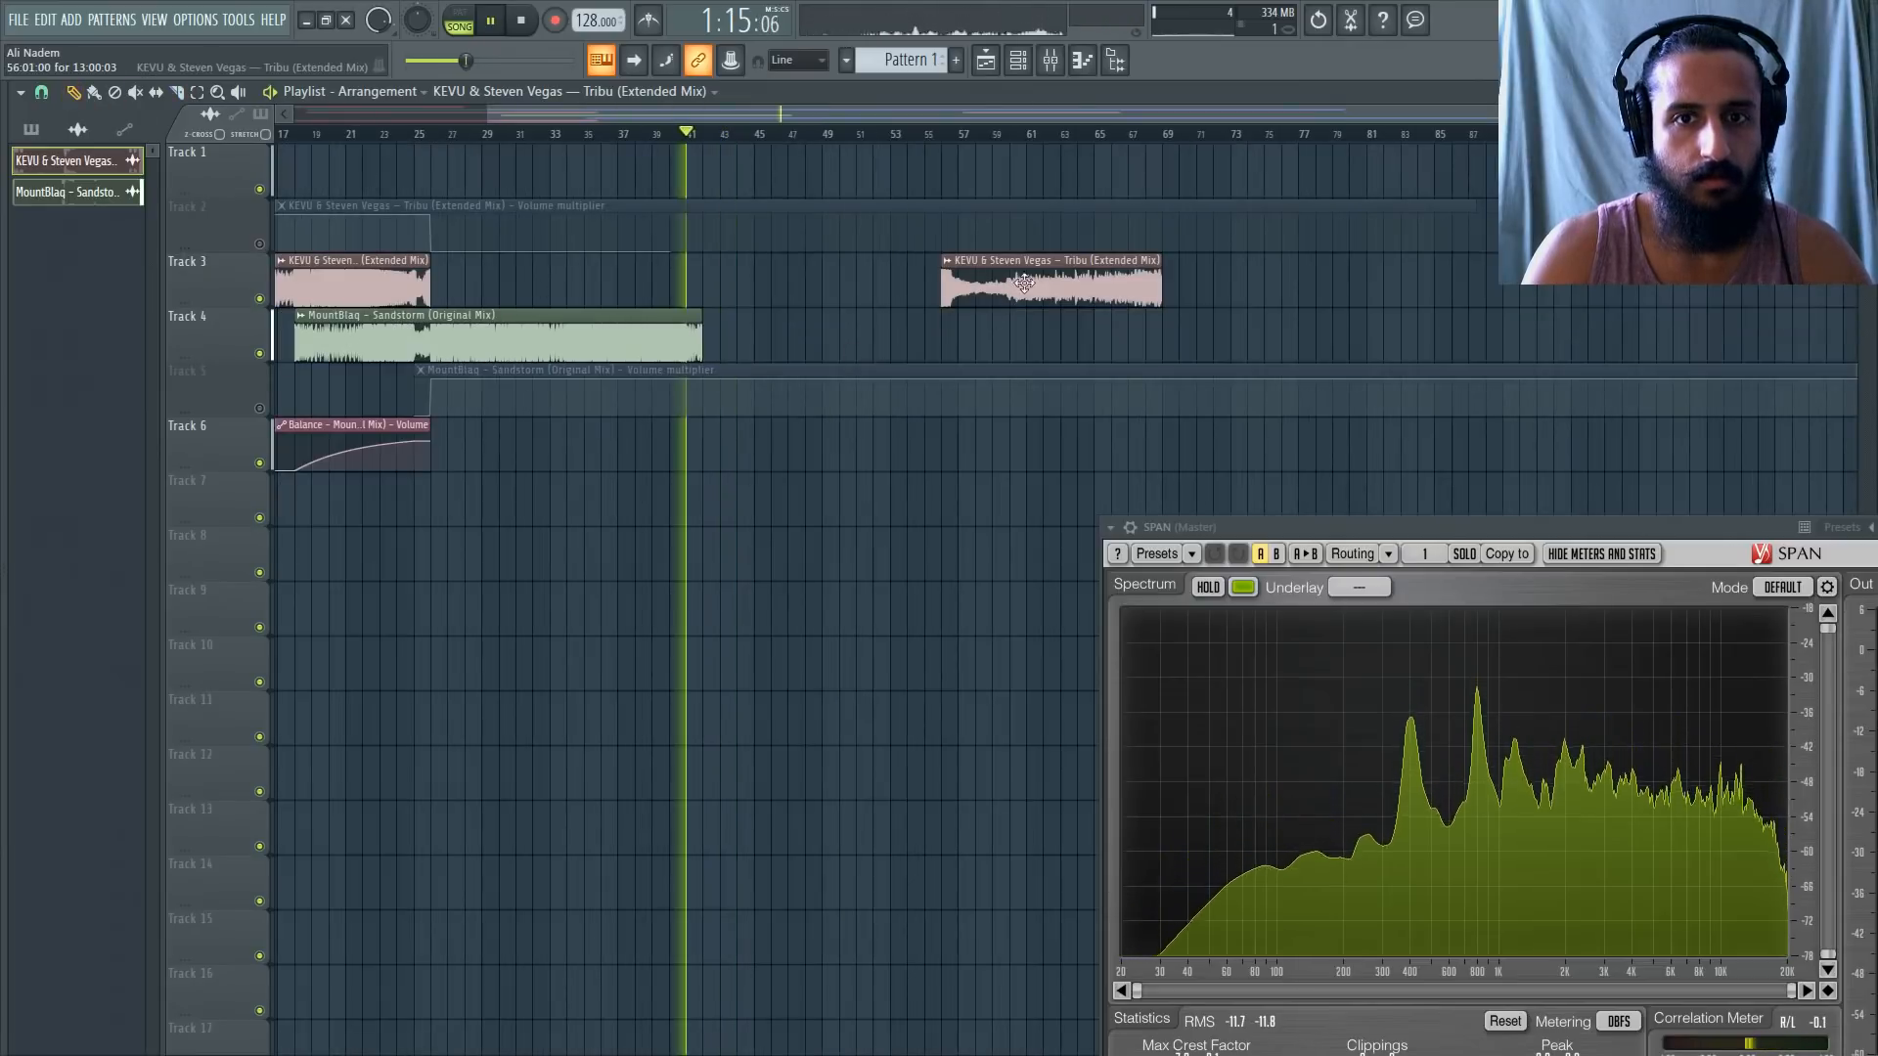
drag(1028, 296, 773, 351)
scroll(773, 351, up, 2)
scroll(778, 370, down, 3)
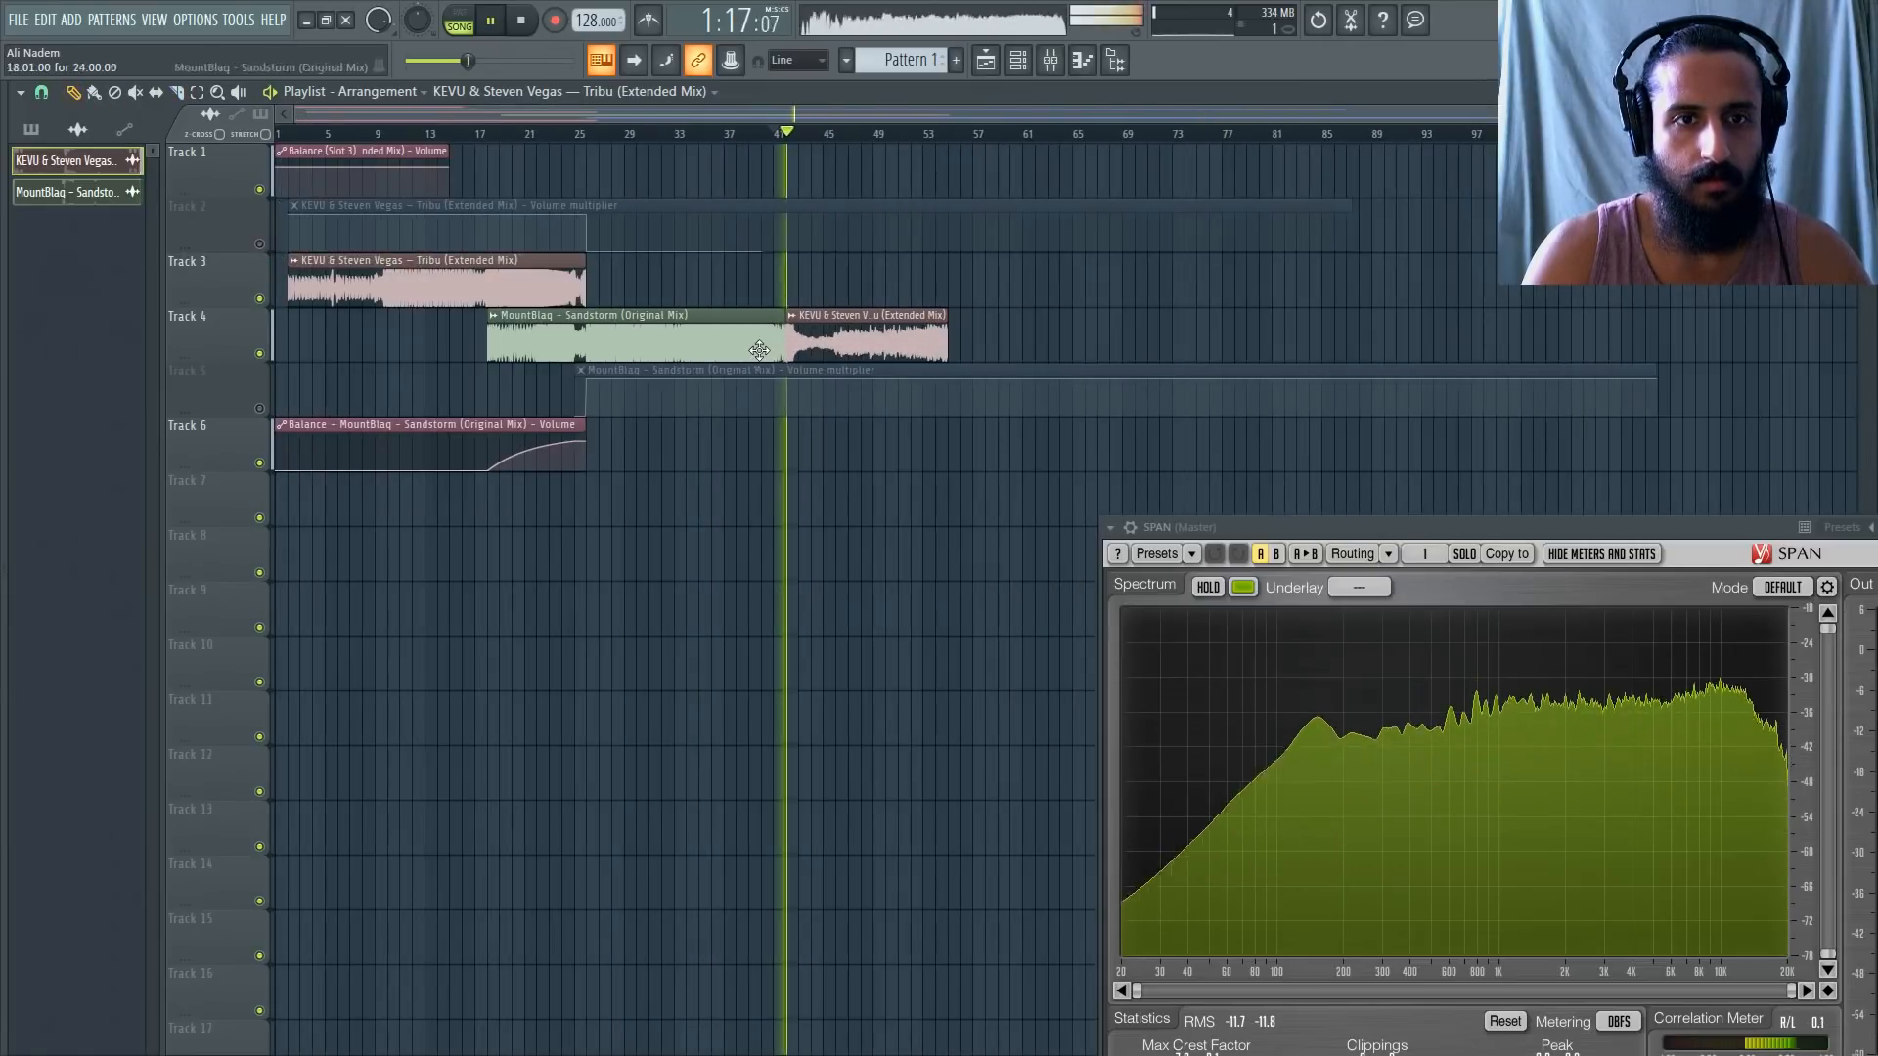
scroll(778, 370, up, 5)
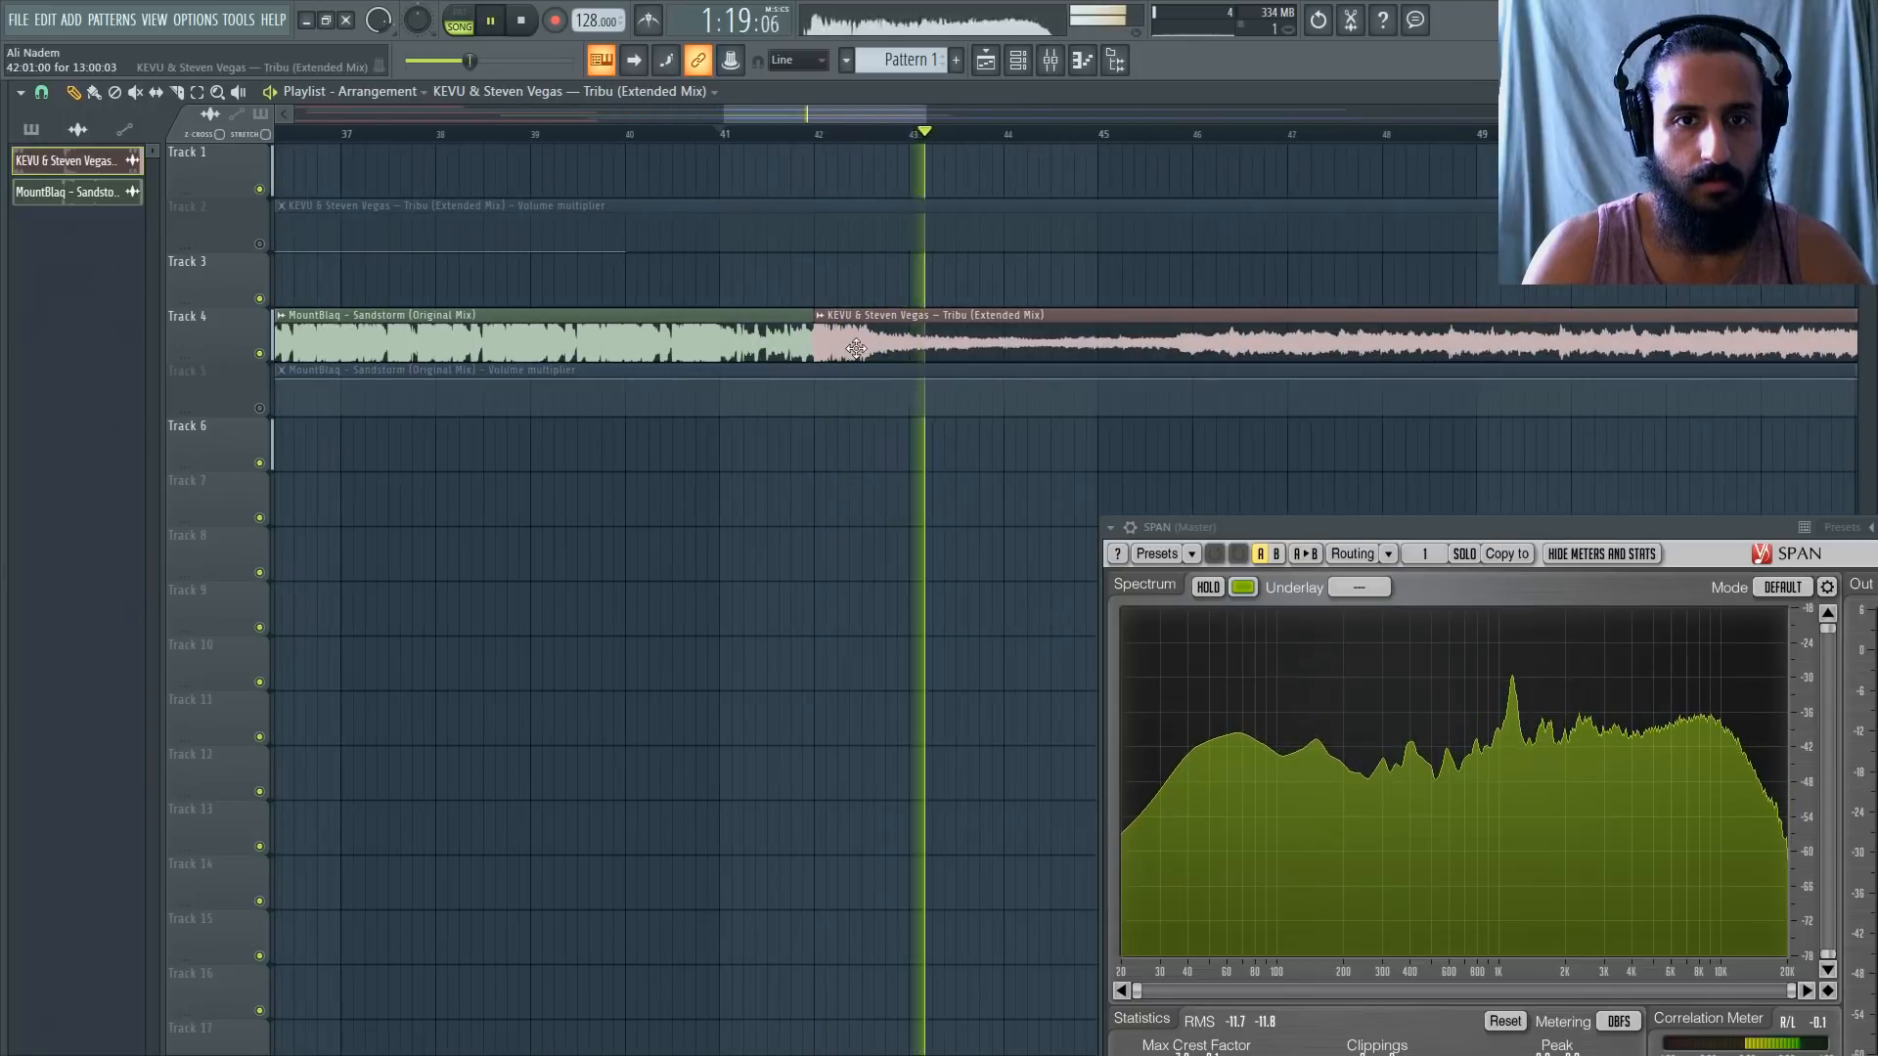
scroll(820, 344, down, 2)
scroll(857, 342, down, 1)
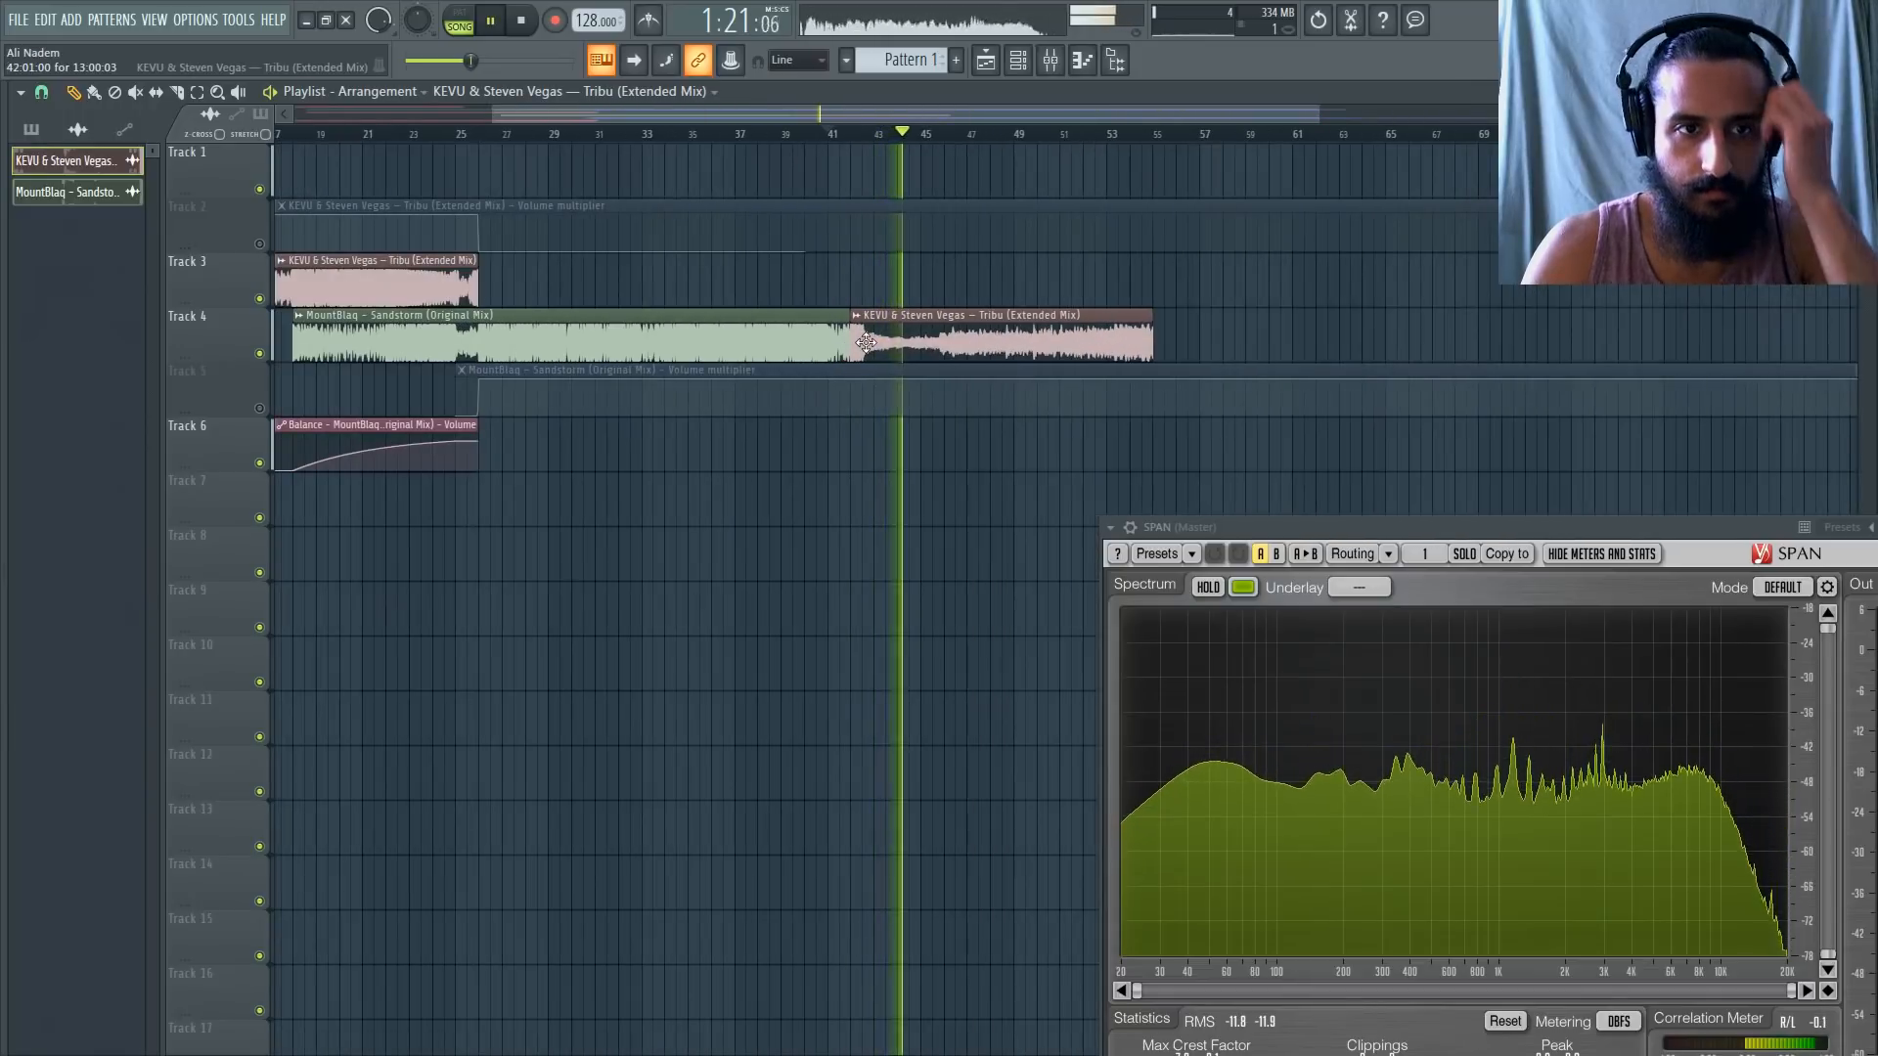
scroll(701, 344, down, 3)
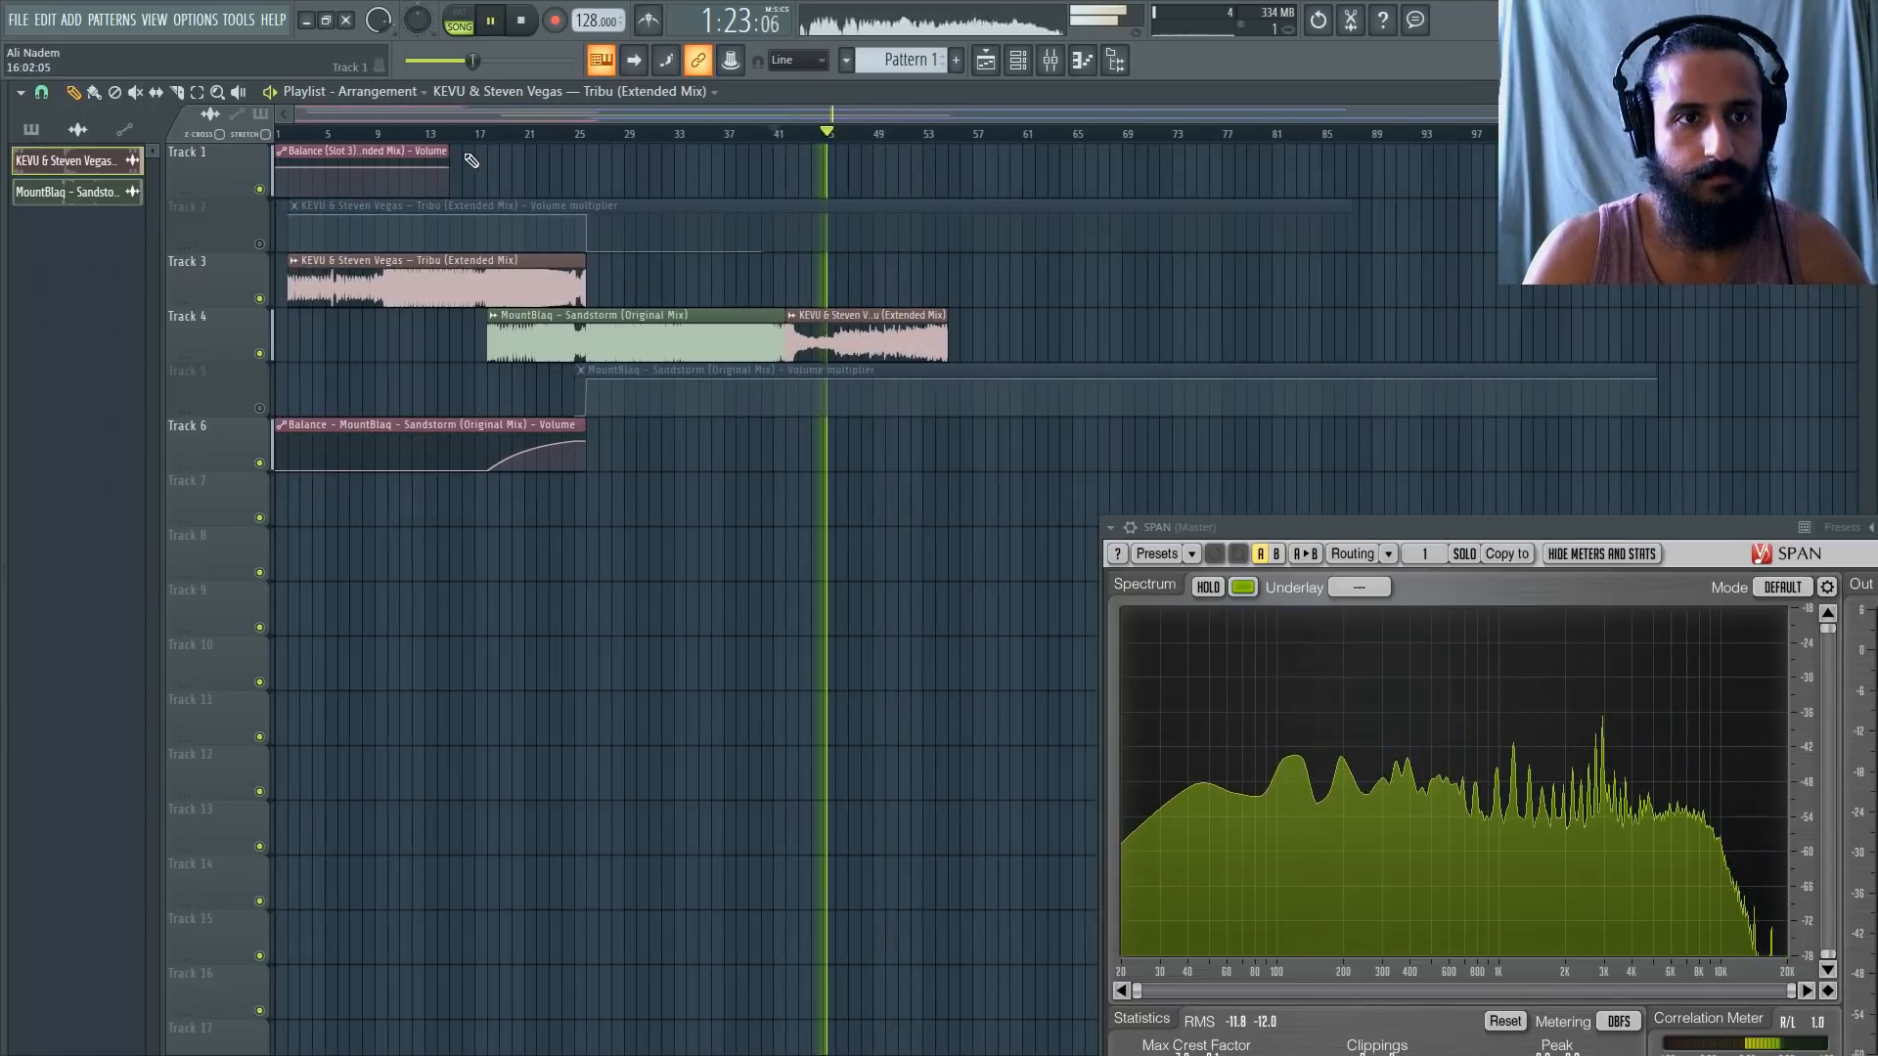
Extend Tribu's Balance volume automation clip on Track 1 to about bar 82, past the breakdown piece, and stop playback.
drag(937, 166, 1291, 166)
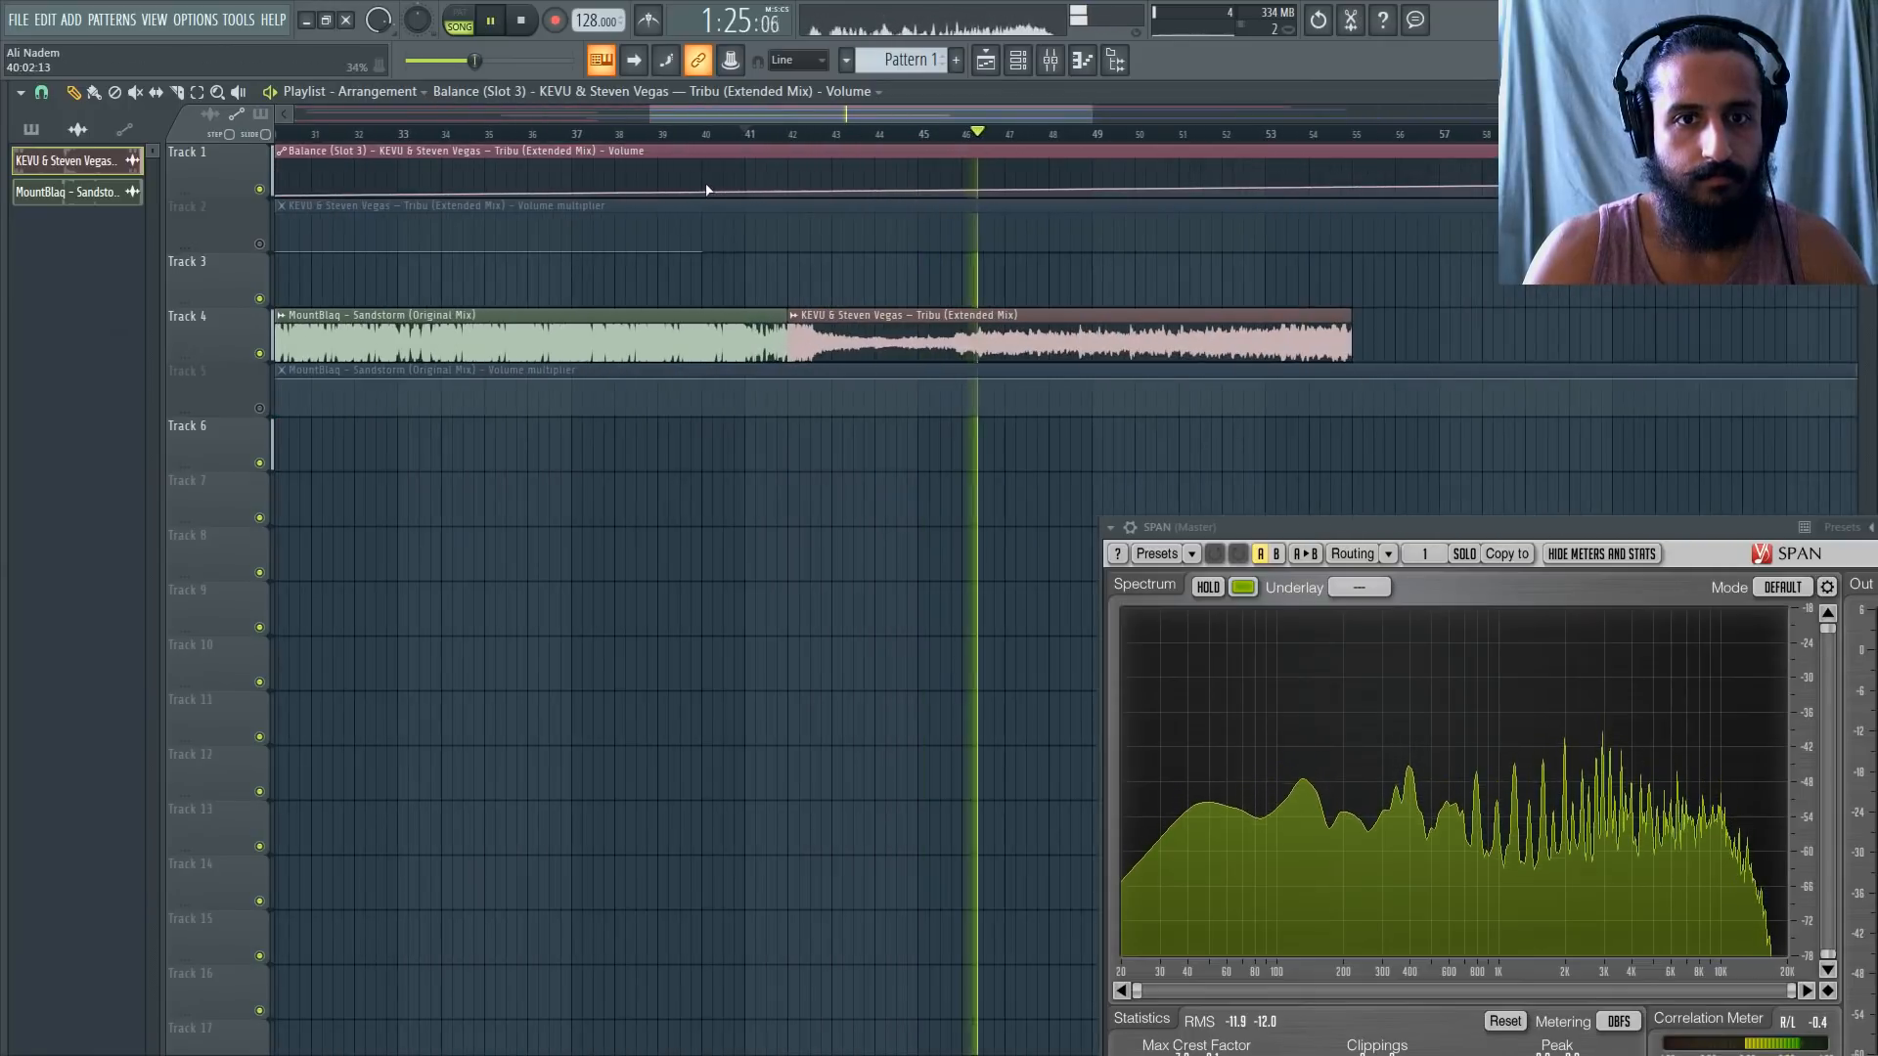
key(space)
scroll(737, 225, up, 3)
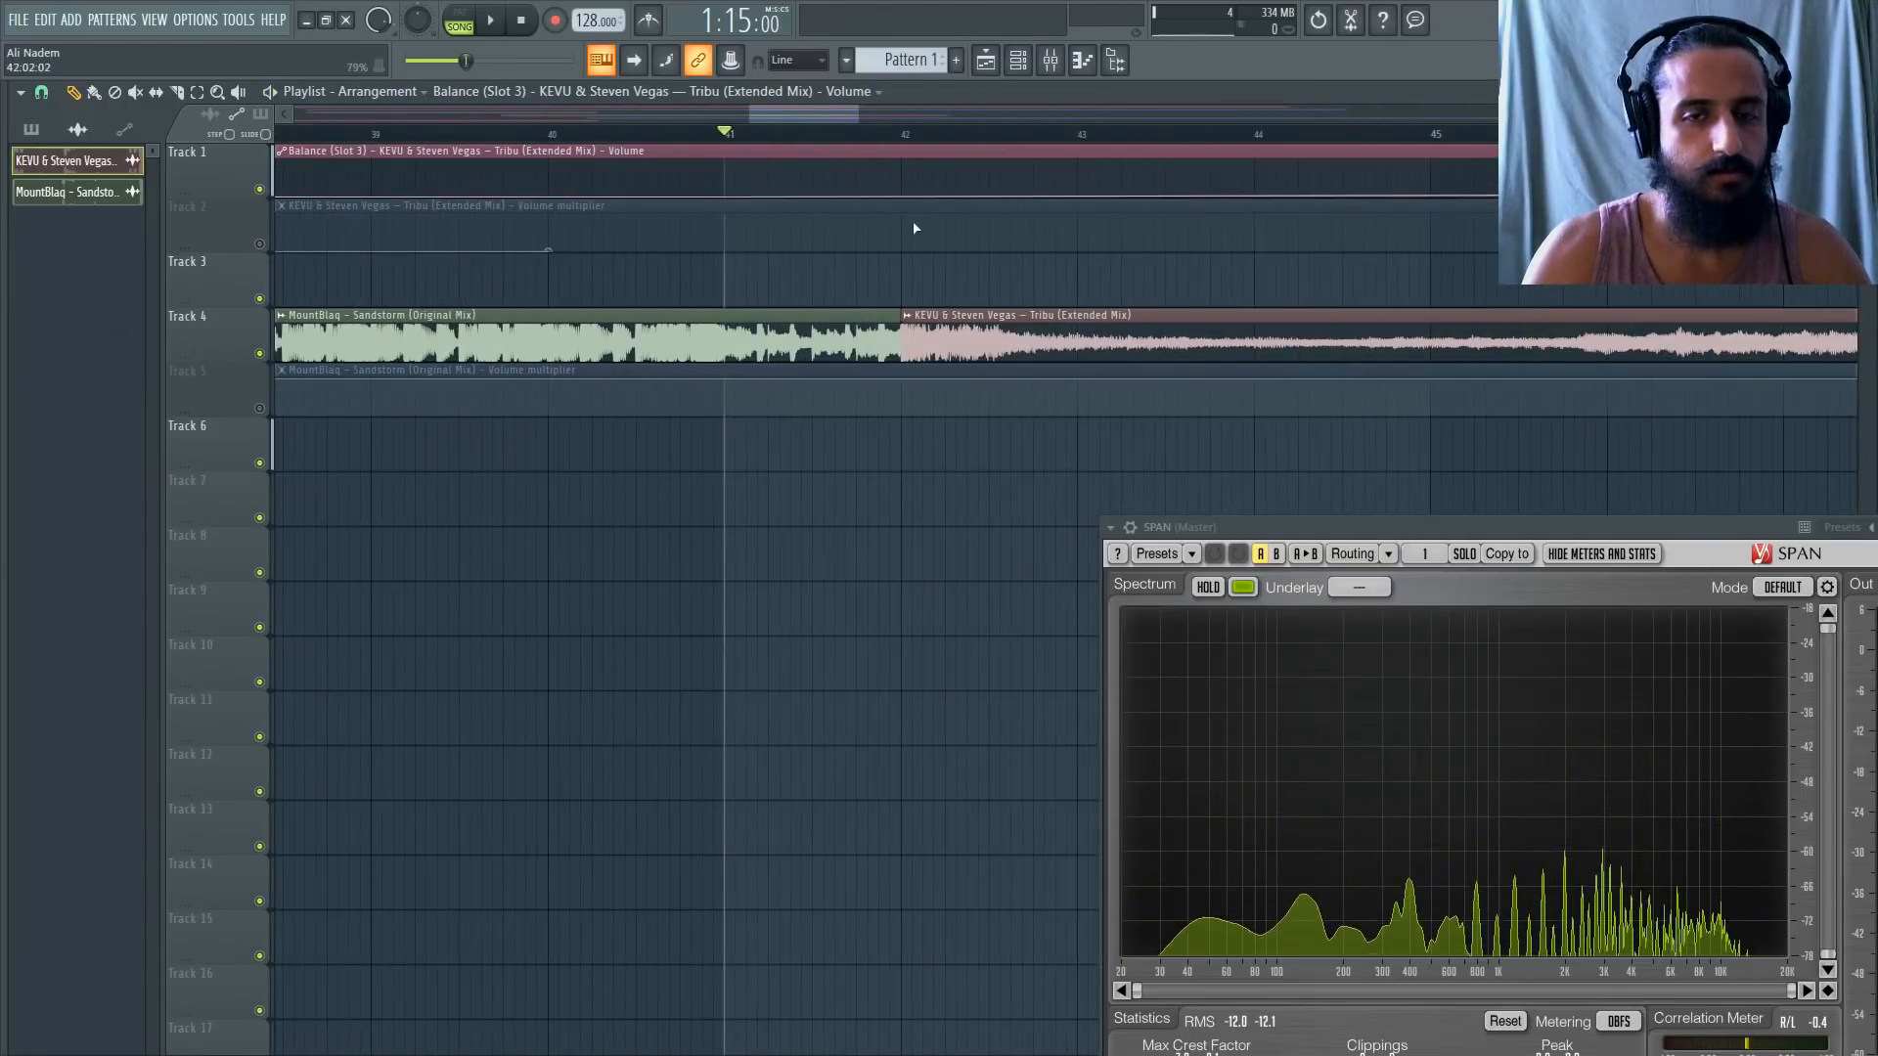
scroll(874, 221, down, 2)
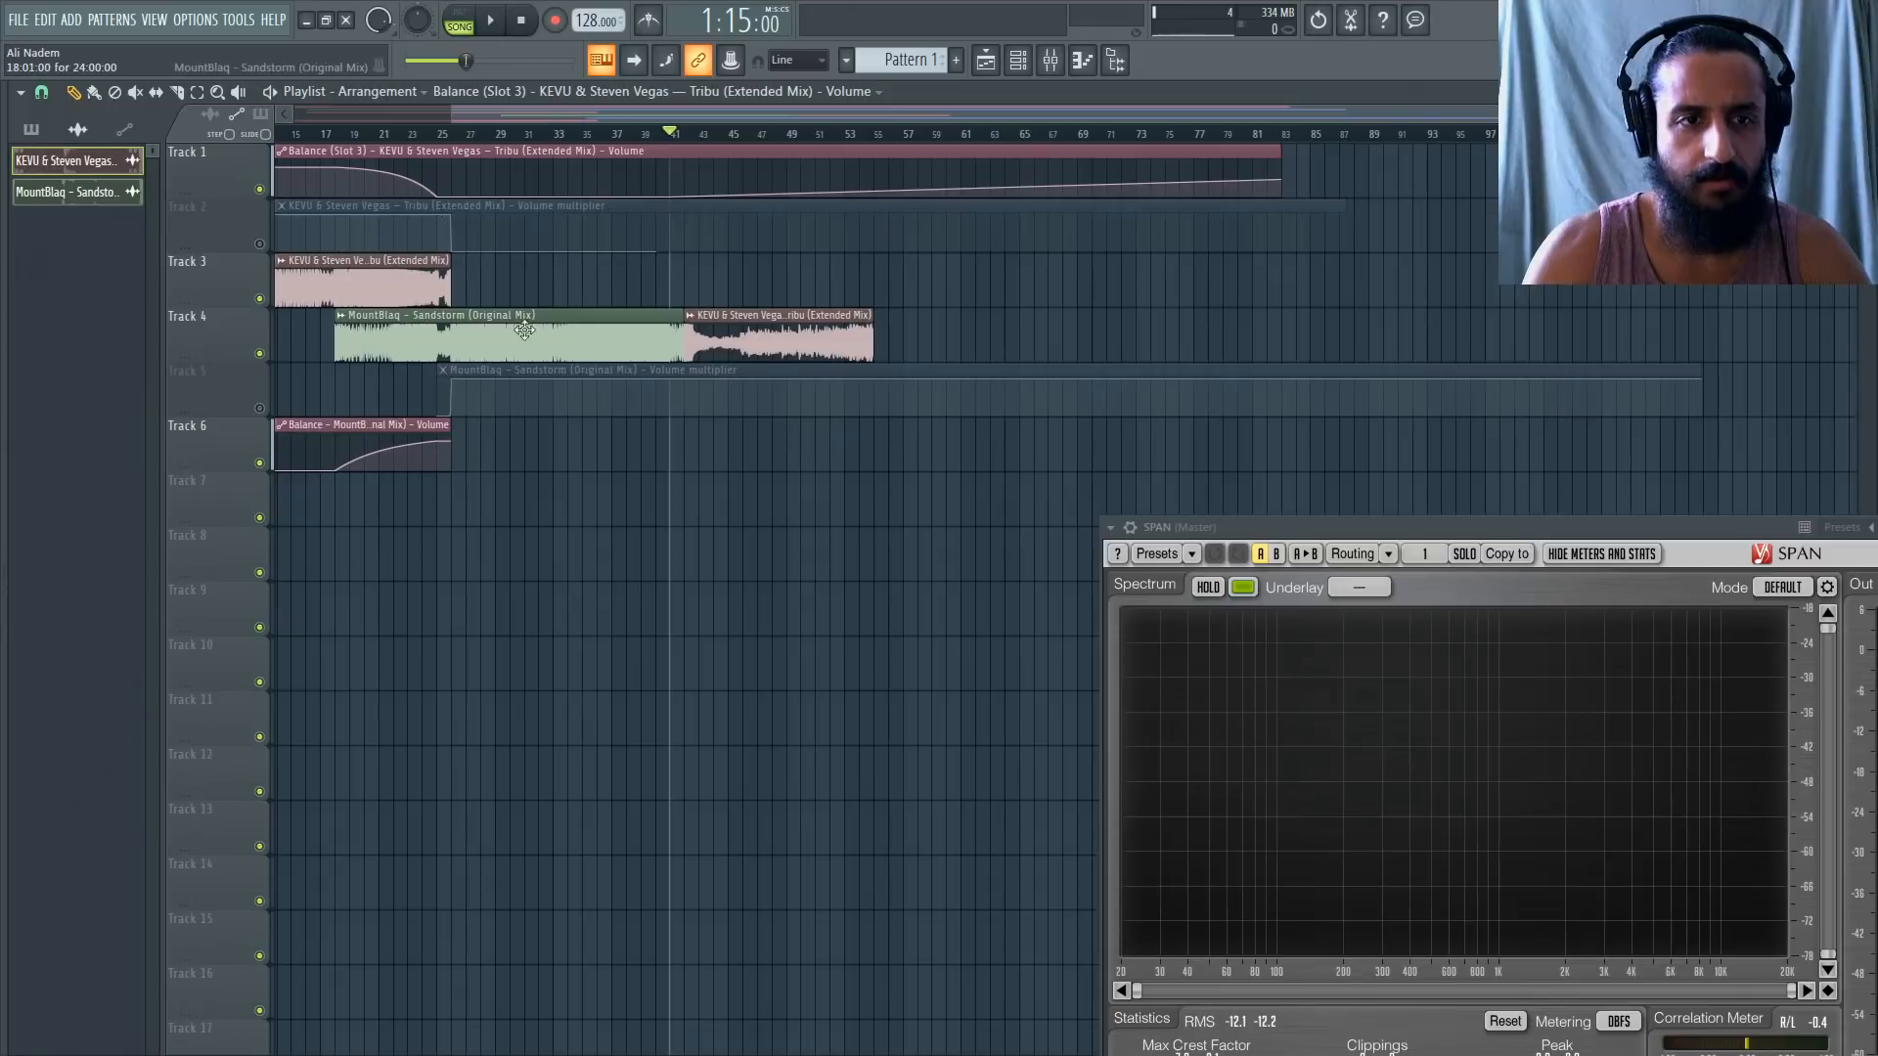
Extend Sandstorm's Balance volume automation clip on Track 6 to about bar 64 and add a Hold-mode point at bar 41.
scroll(459, 484, up, 3)
drag(519, 419, 1562, 418)
scroll(941, 470, up, 3)
right_click(868, 457)
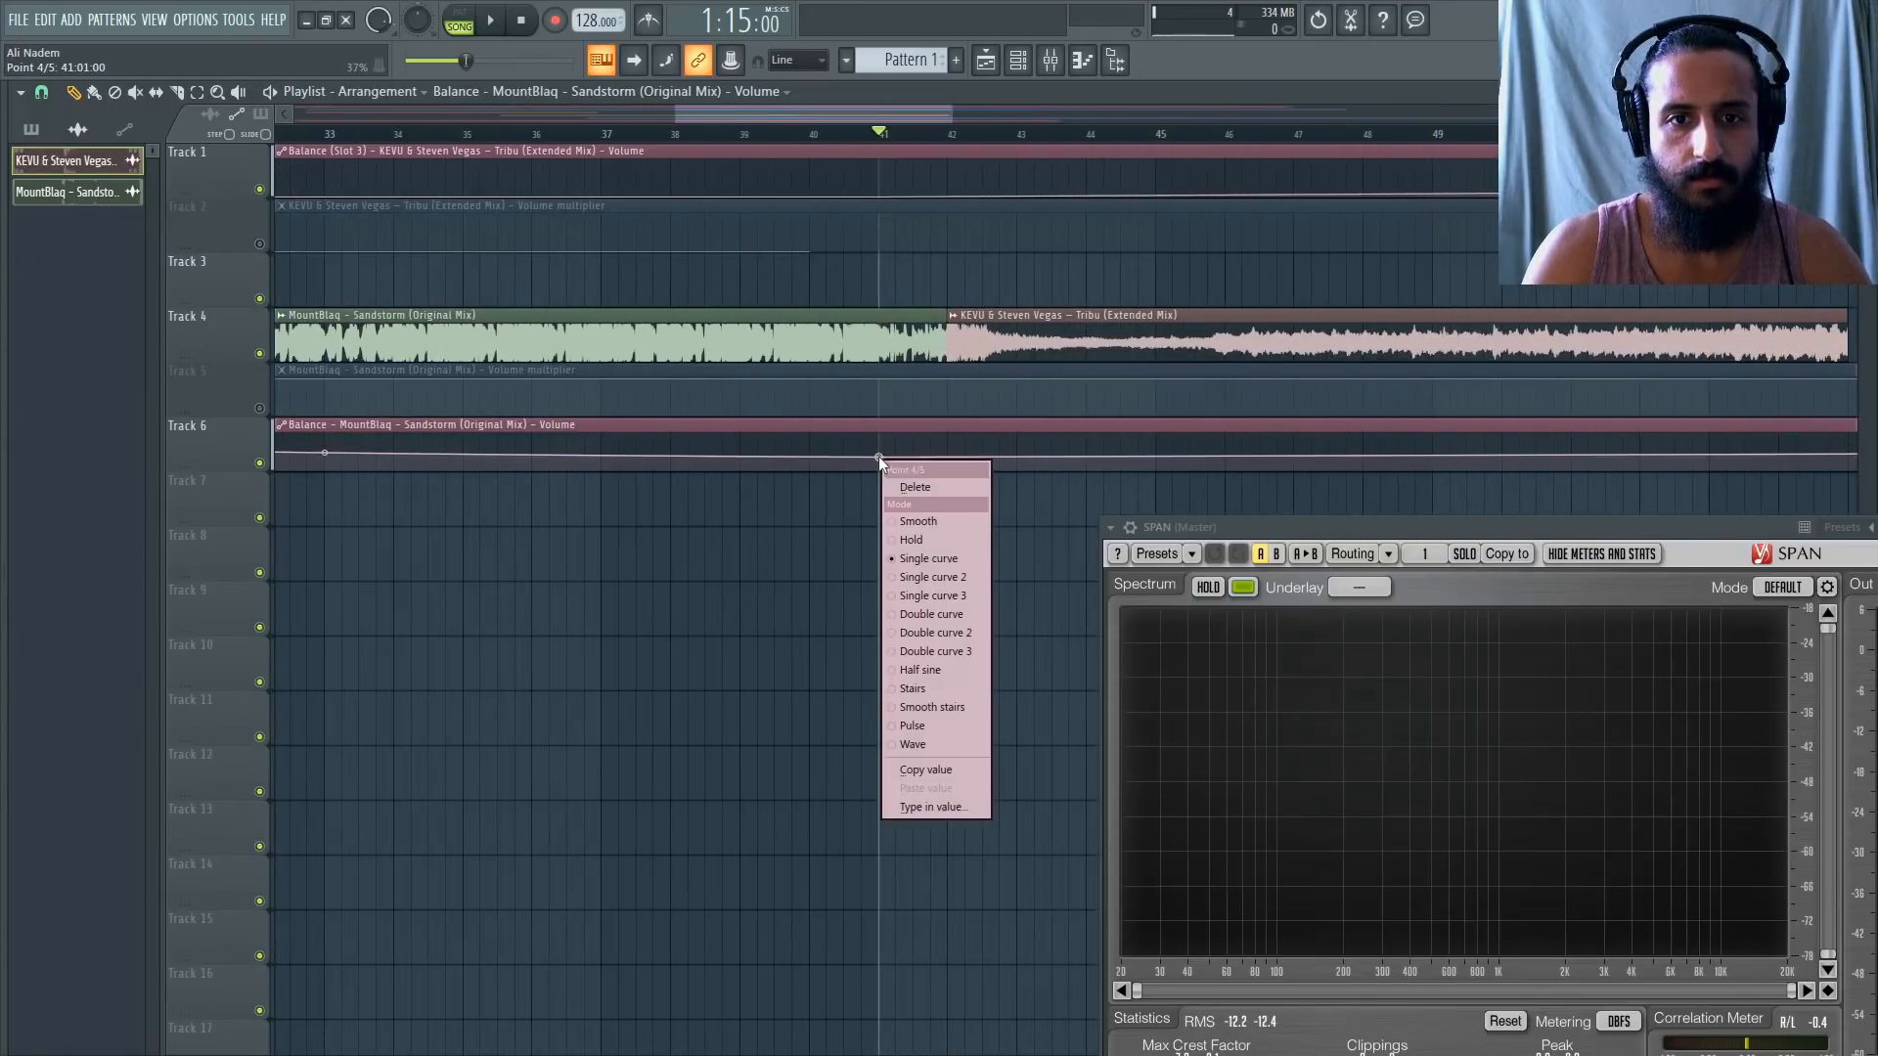
click(925, 536)
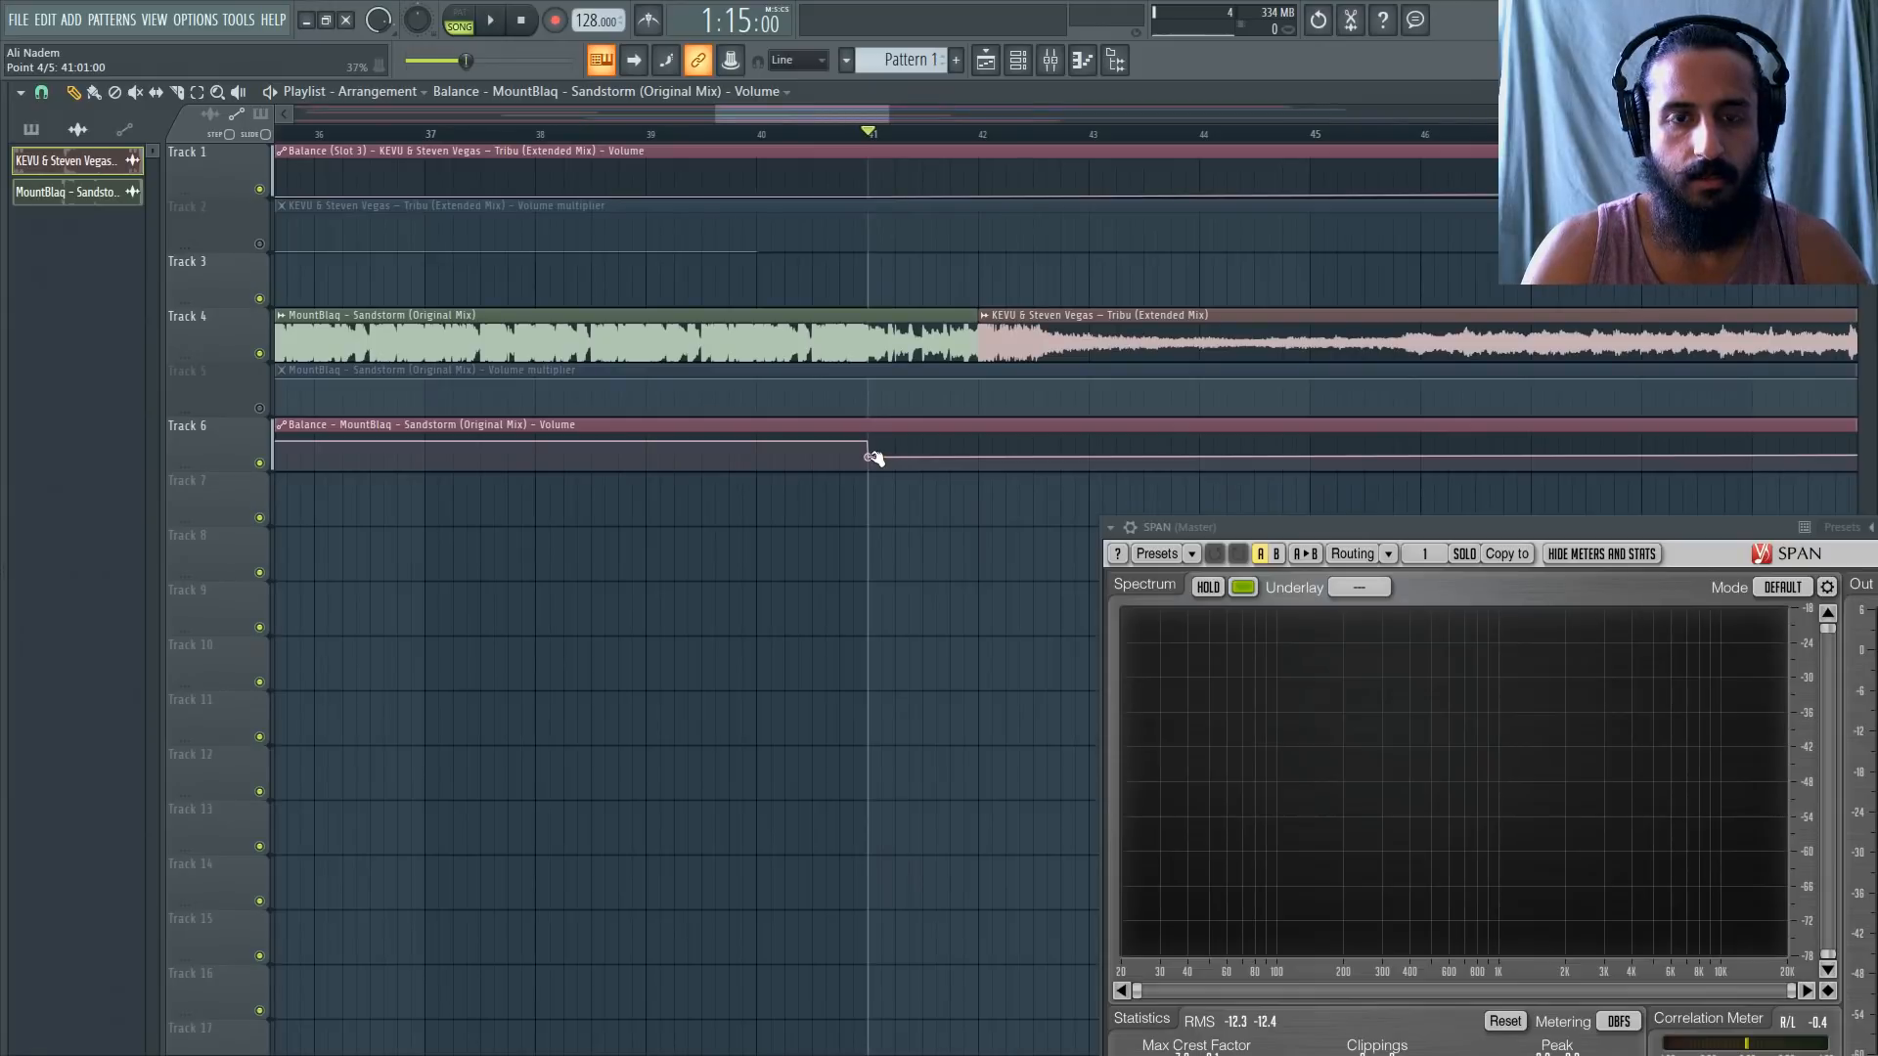
Keep the bar 41 point of Sandstorm's Balance automation in Hold mode and set its value to 0.8.
right_click(871, 457)
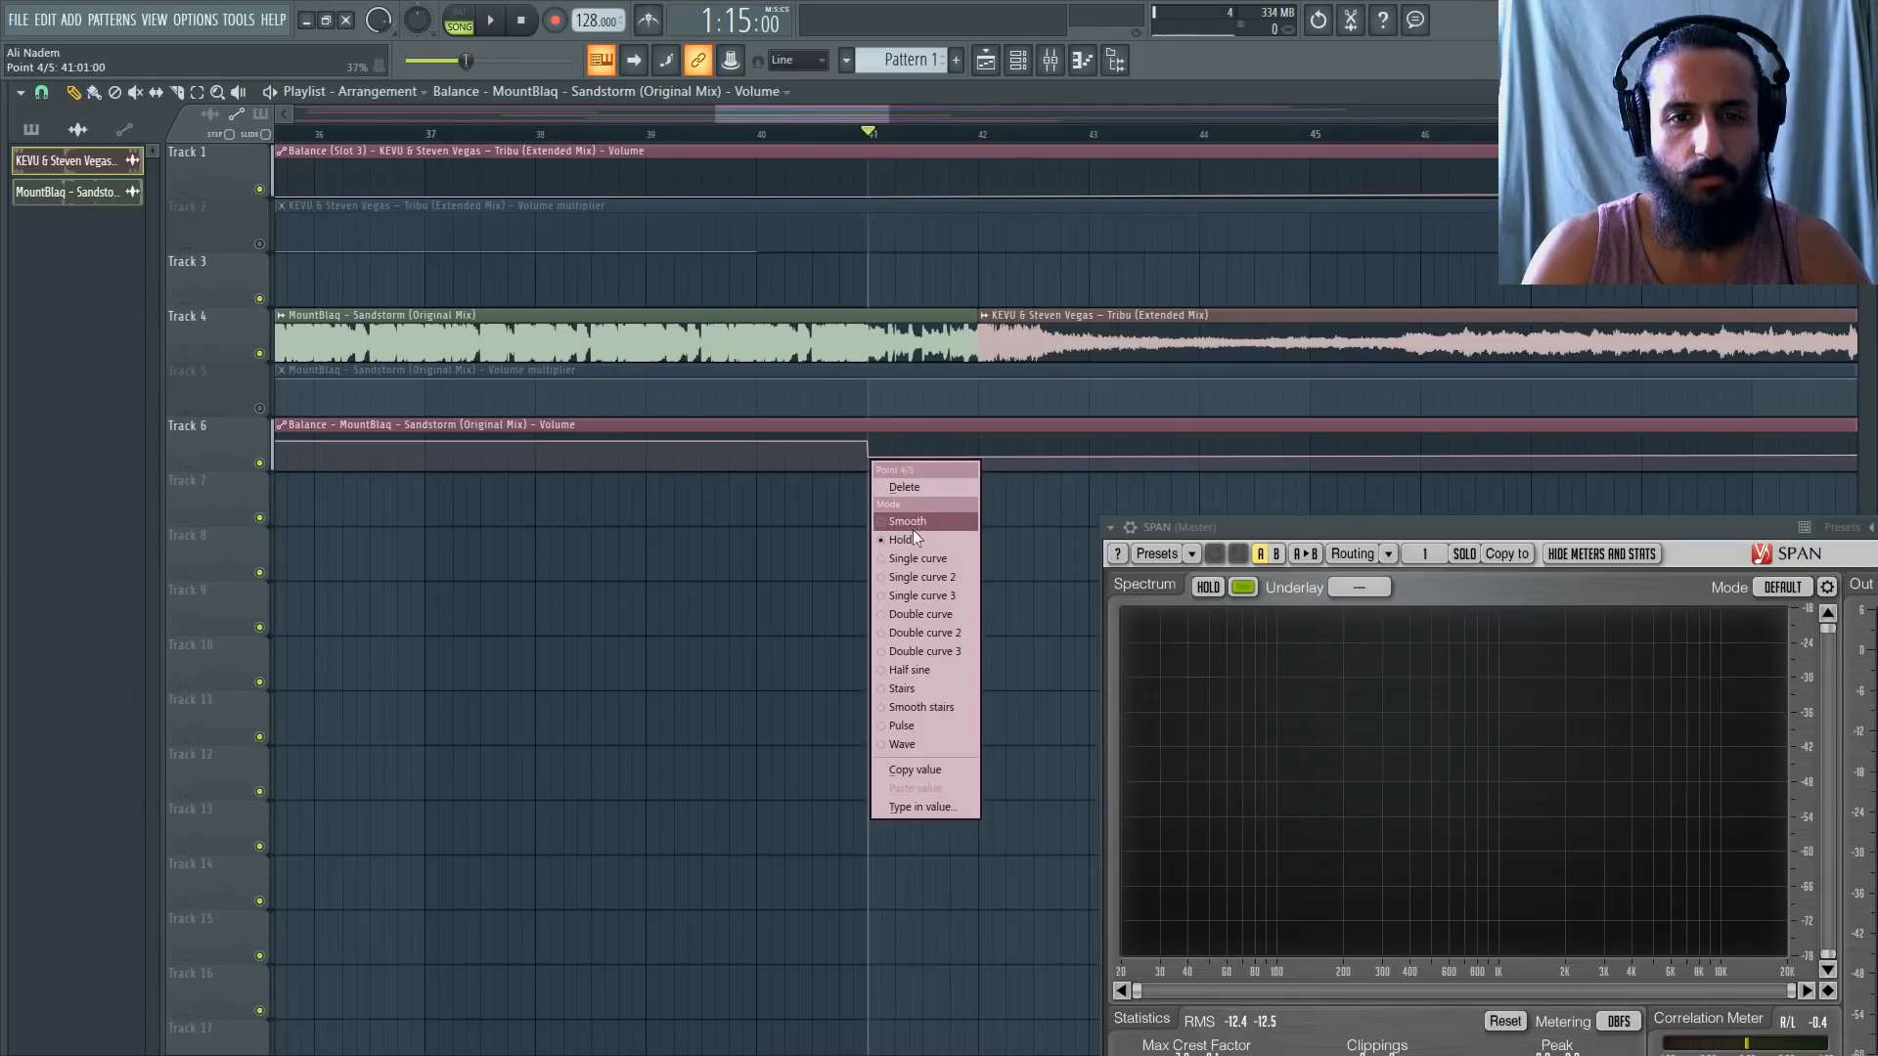
click(897, 537)
right_click(870, 456)
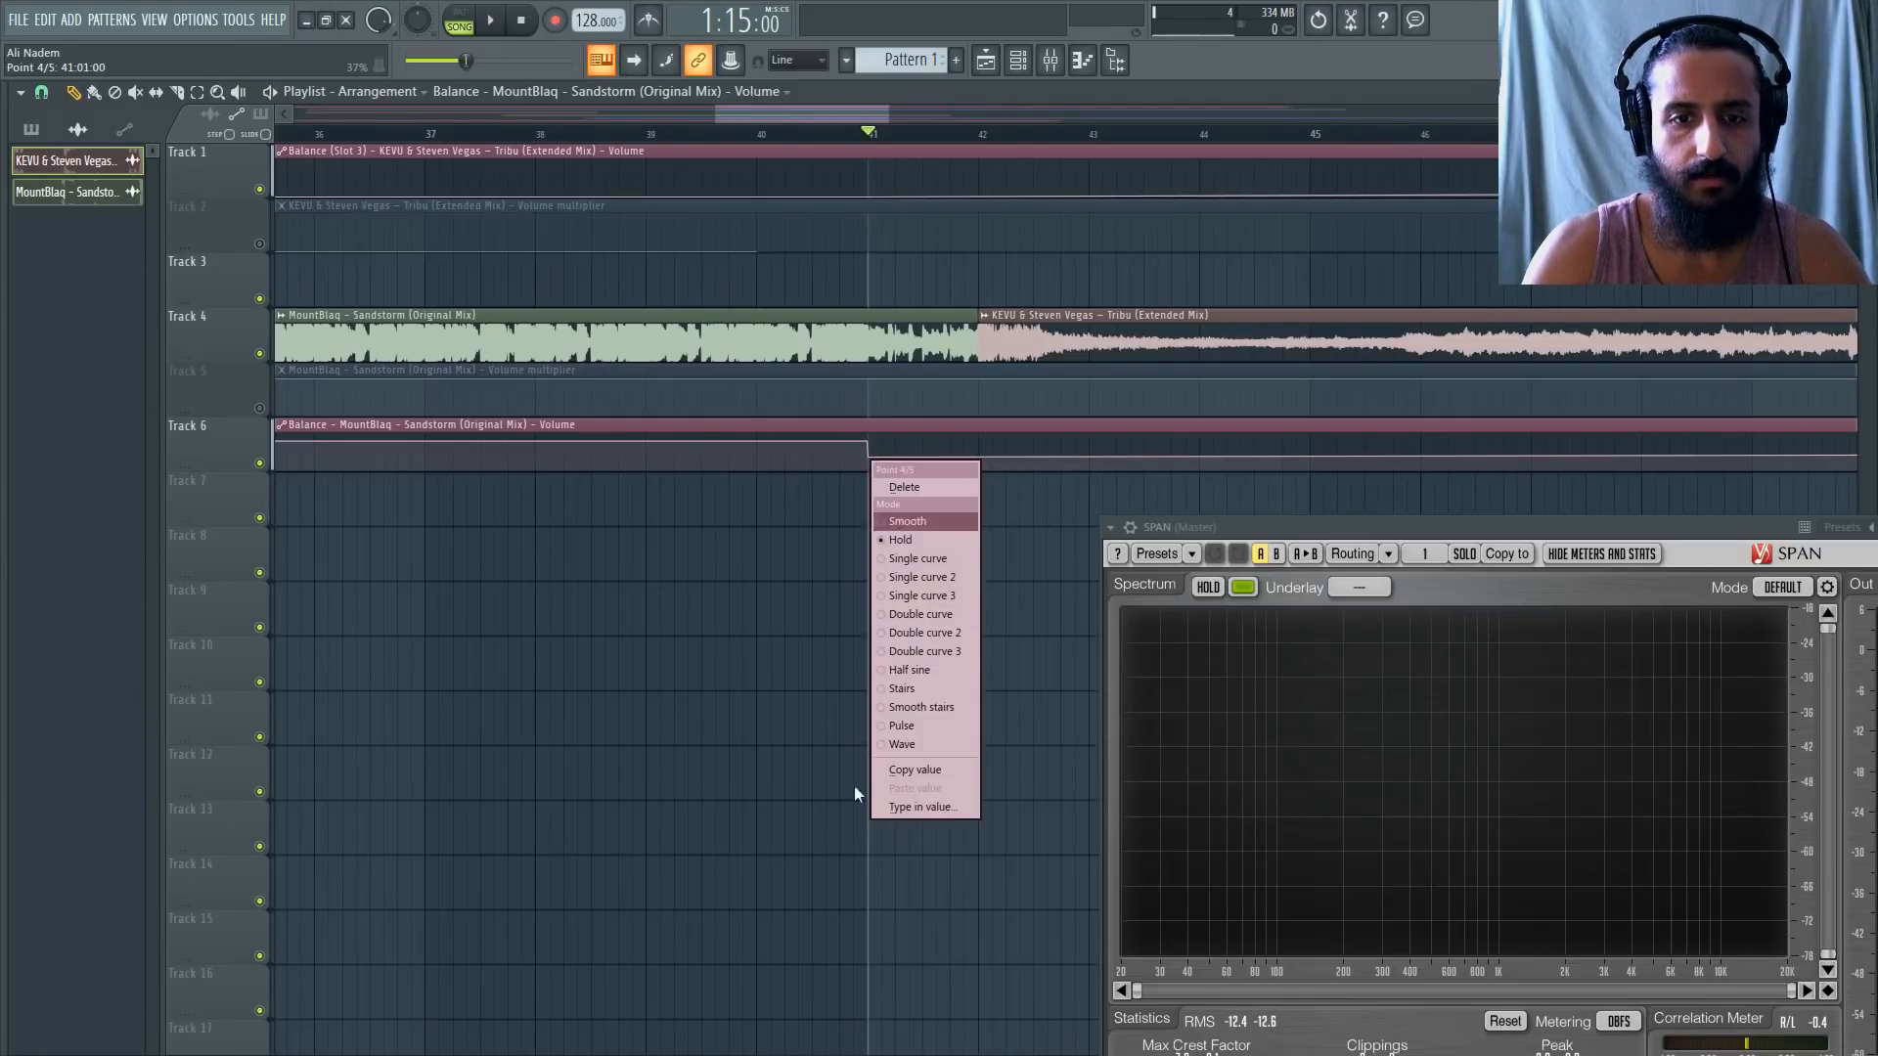
click(900, 807)
text(0.8)
key(Return)
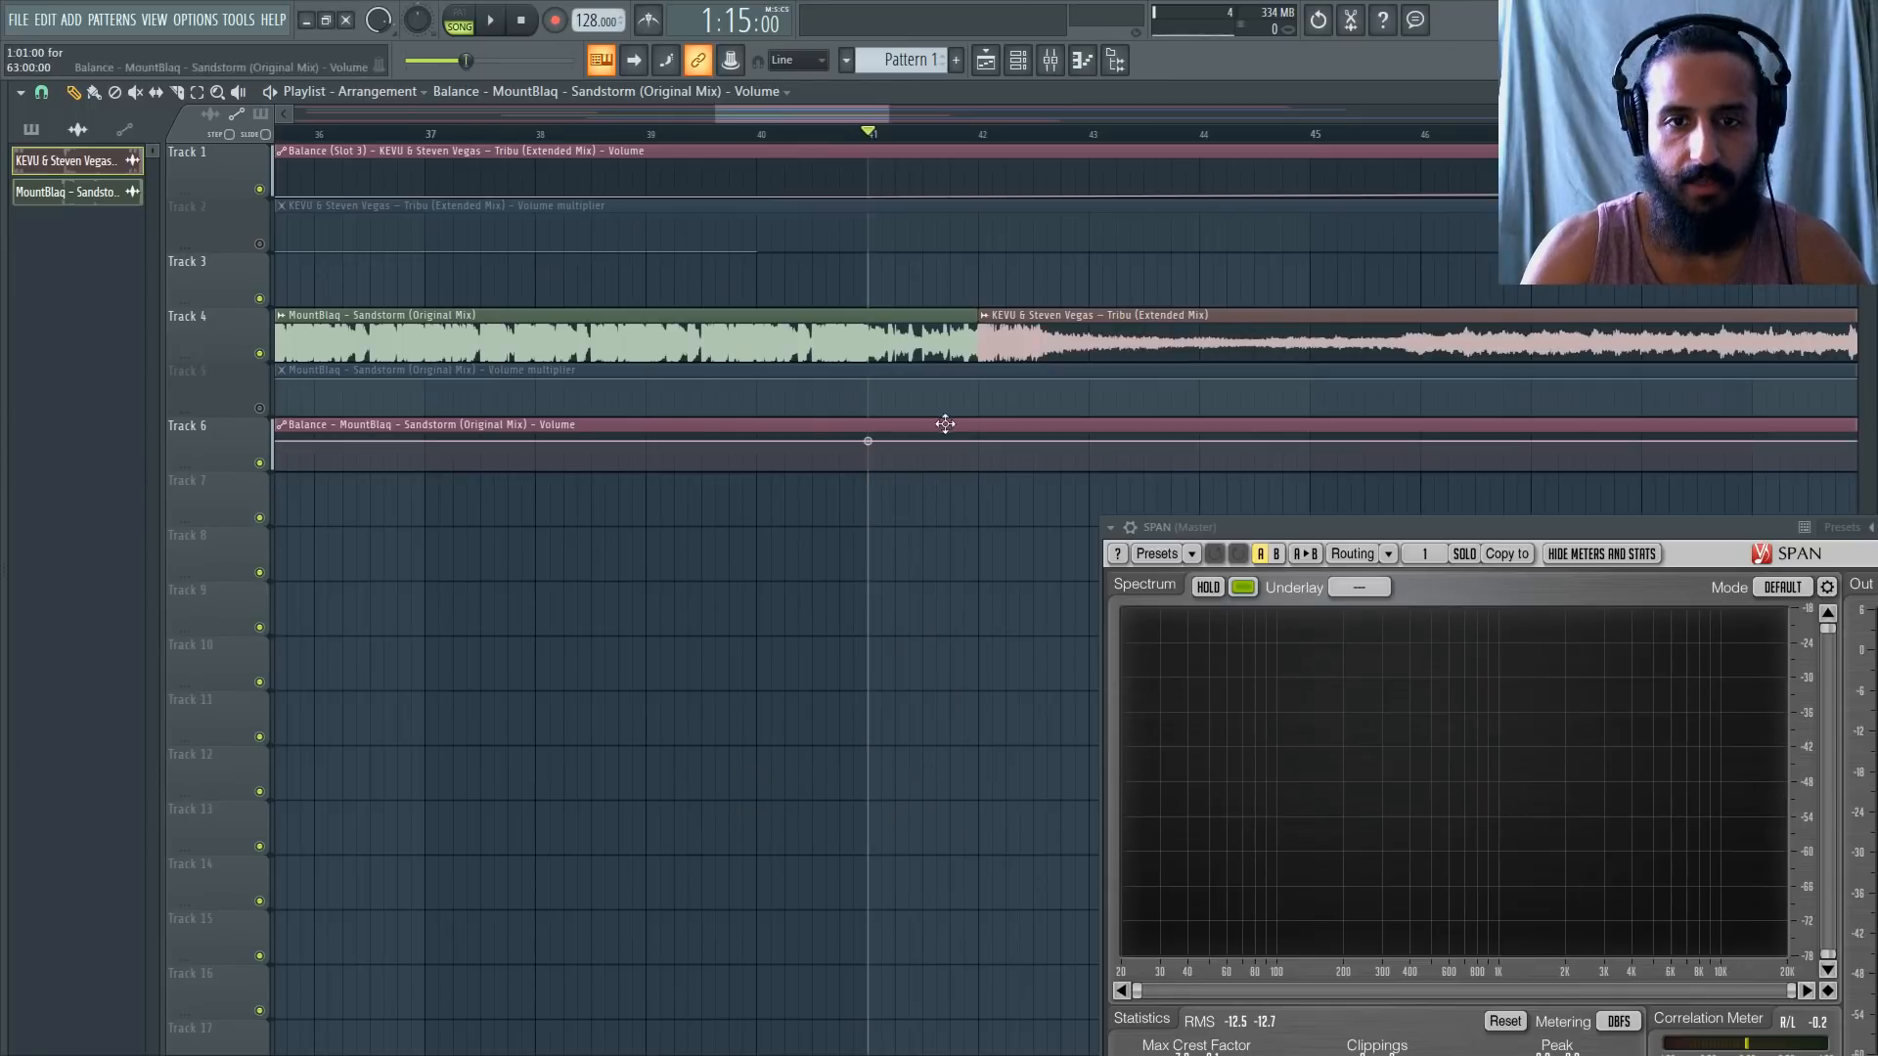
Add a minimum-volume point at bar 42 on Sandstorm's Balance automation and make the segment from bar 41 a curved fade-out.
right_click(979, 466)
right_click(979, 472)
click(1038, 572)
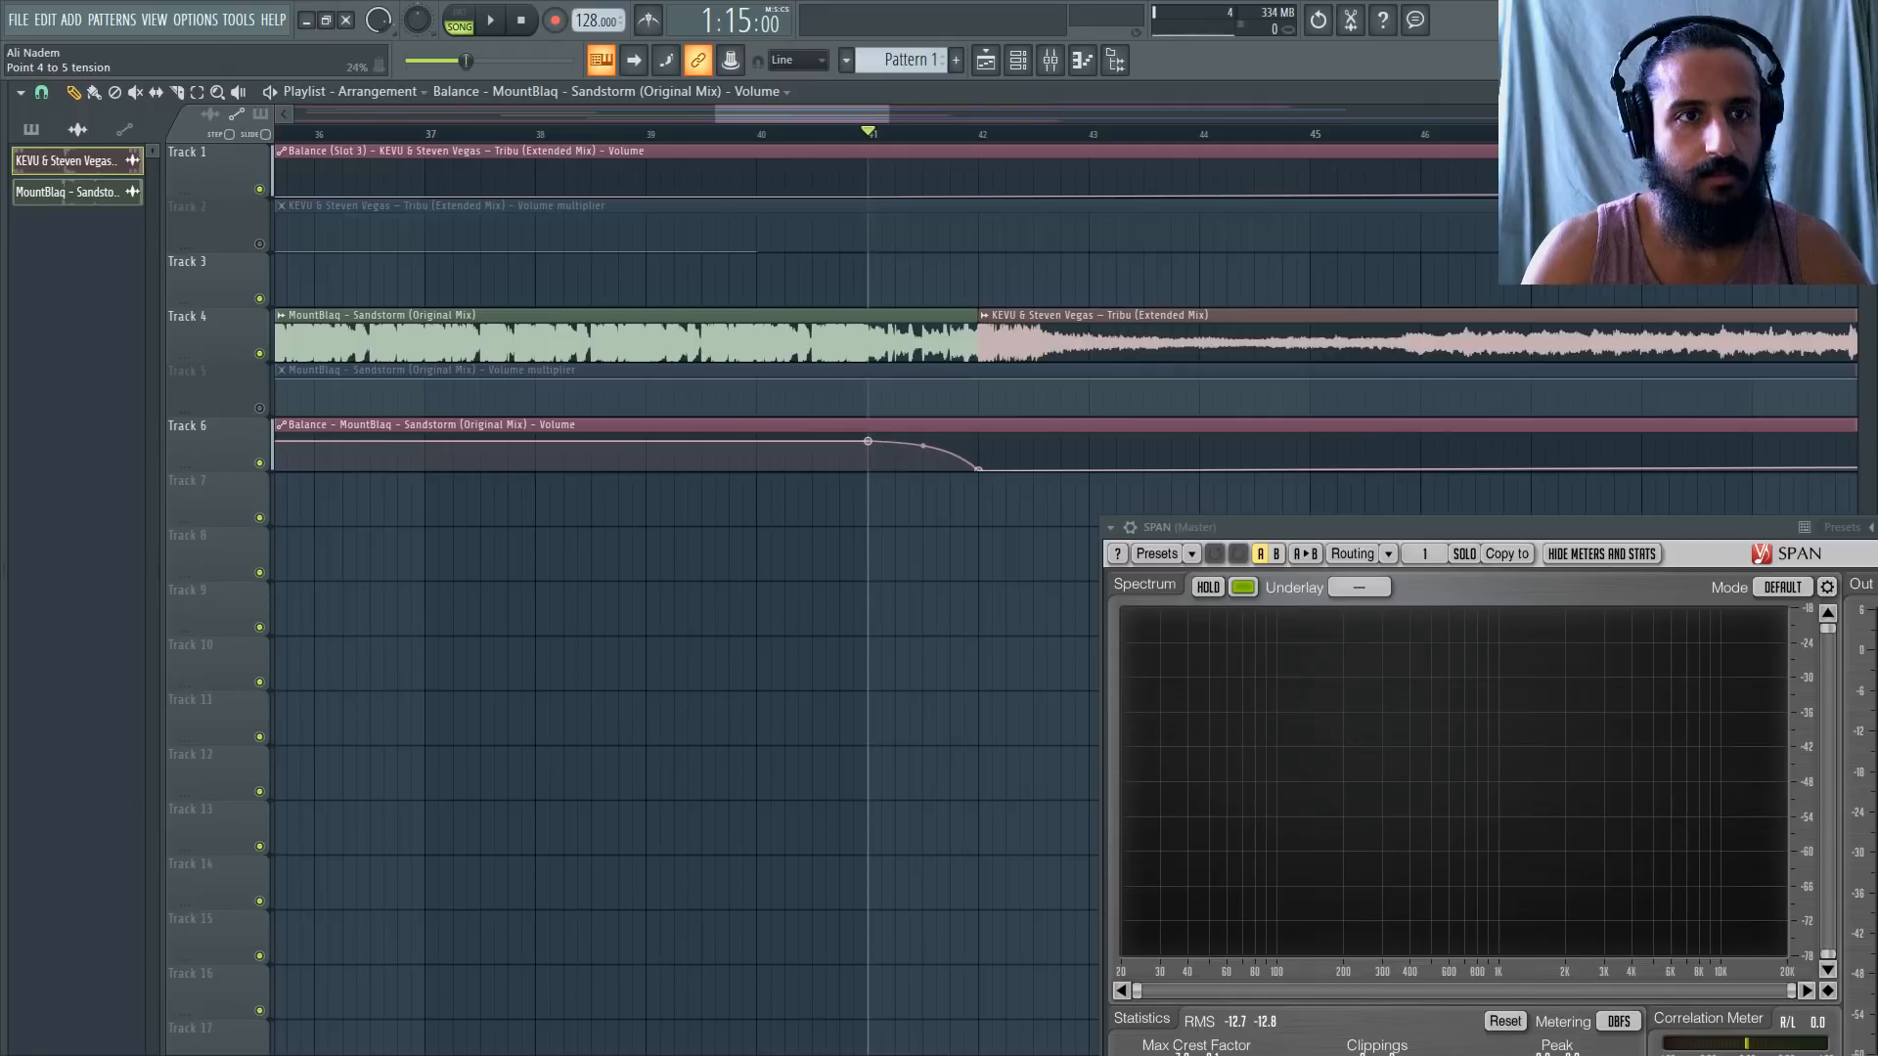
Move the second KEVU & Steven Vegas – Tribu clip from Track 4 to Track 3, starting at bar 41.
scroll(923, 447, down, 6)
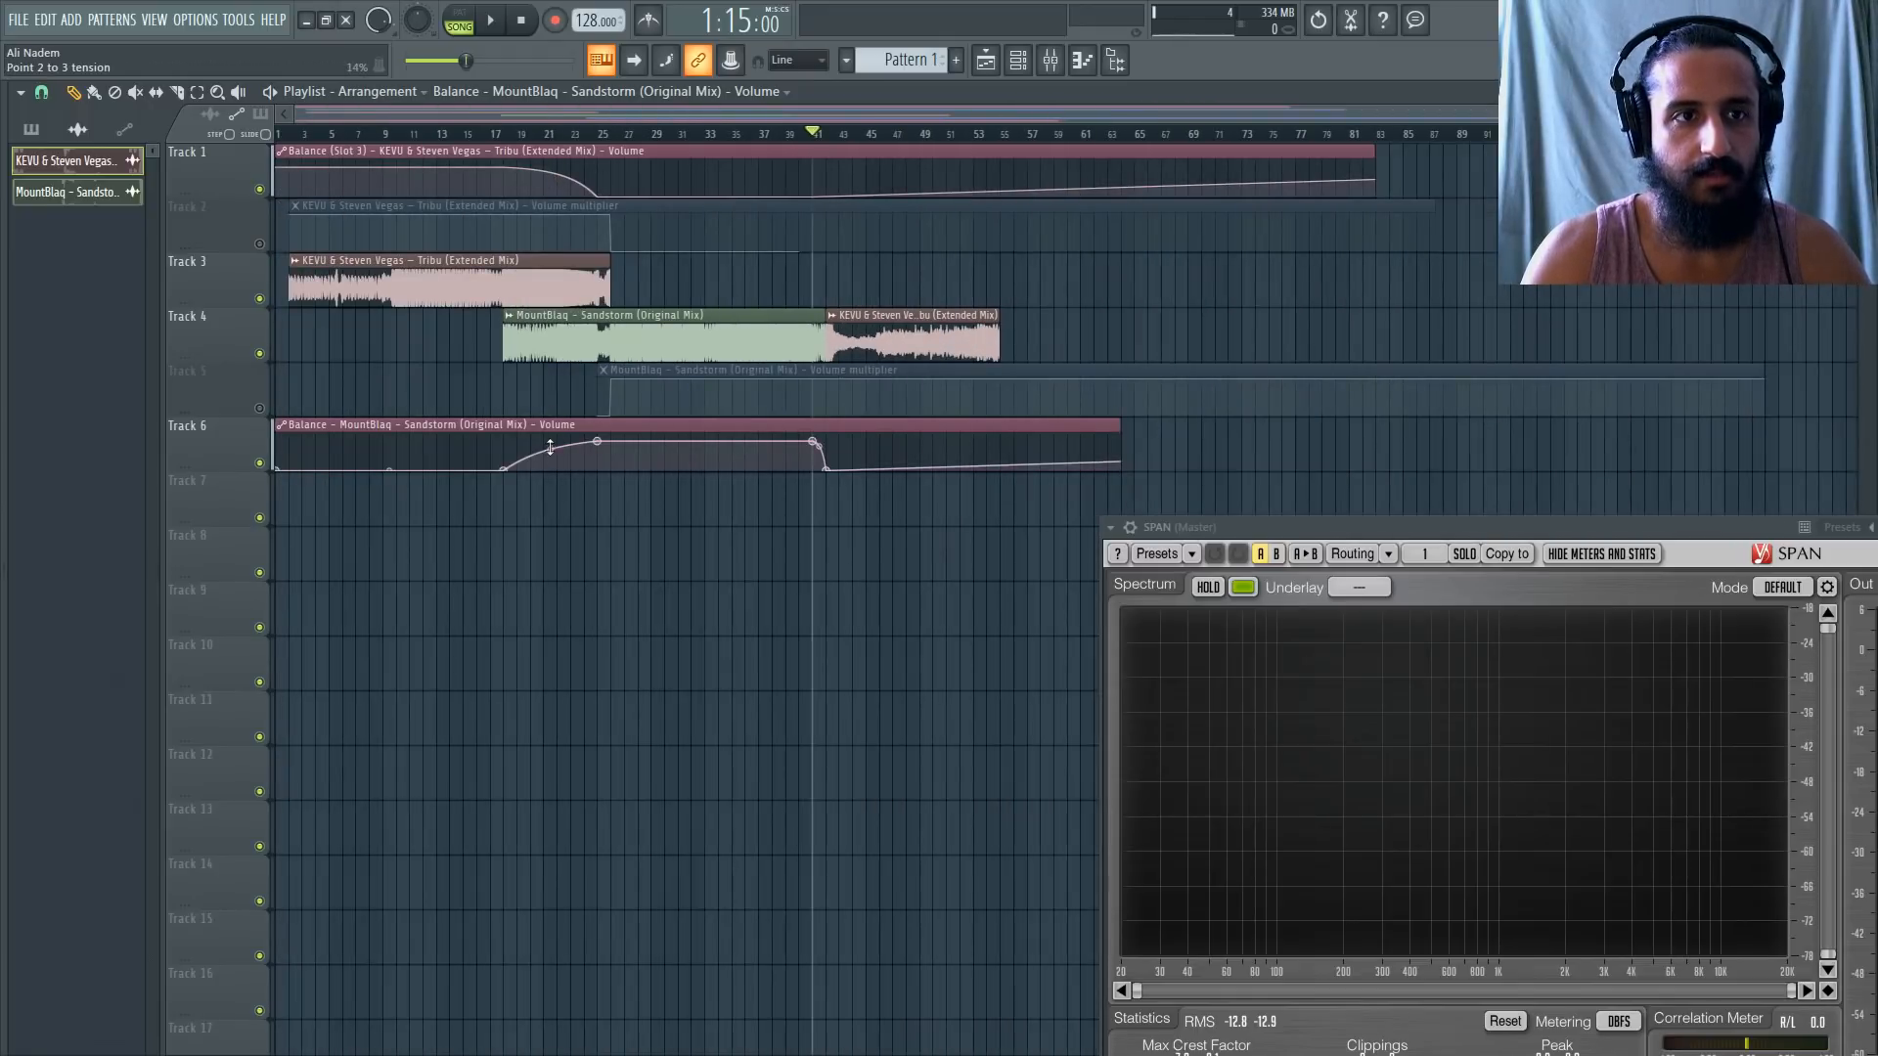
scroll(808, 173, up, 6)
drag(819, 309, 826, 257)
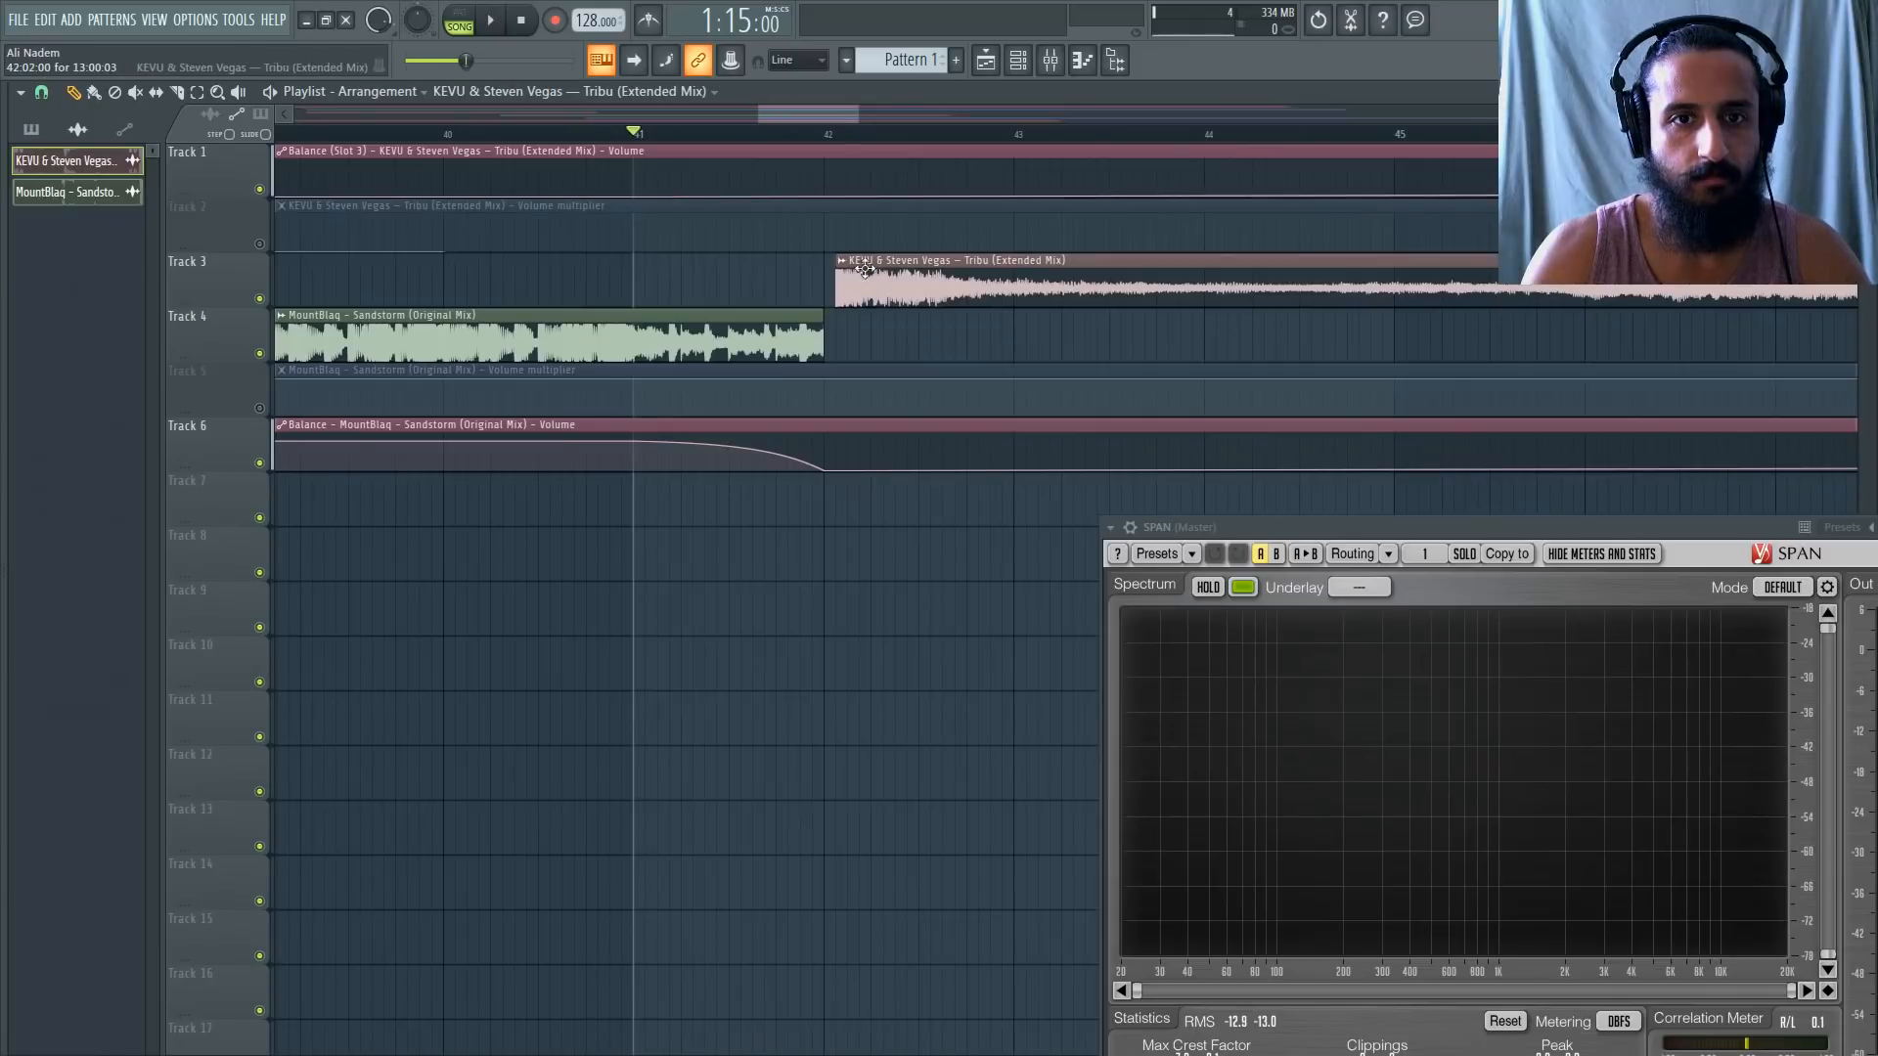
scroll(944, 294, down, 4)
scroll(1047, 294, up, 6)
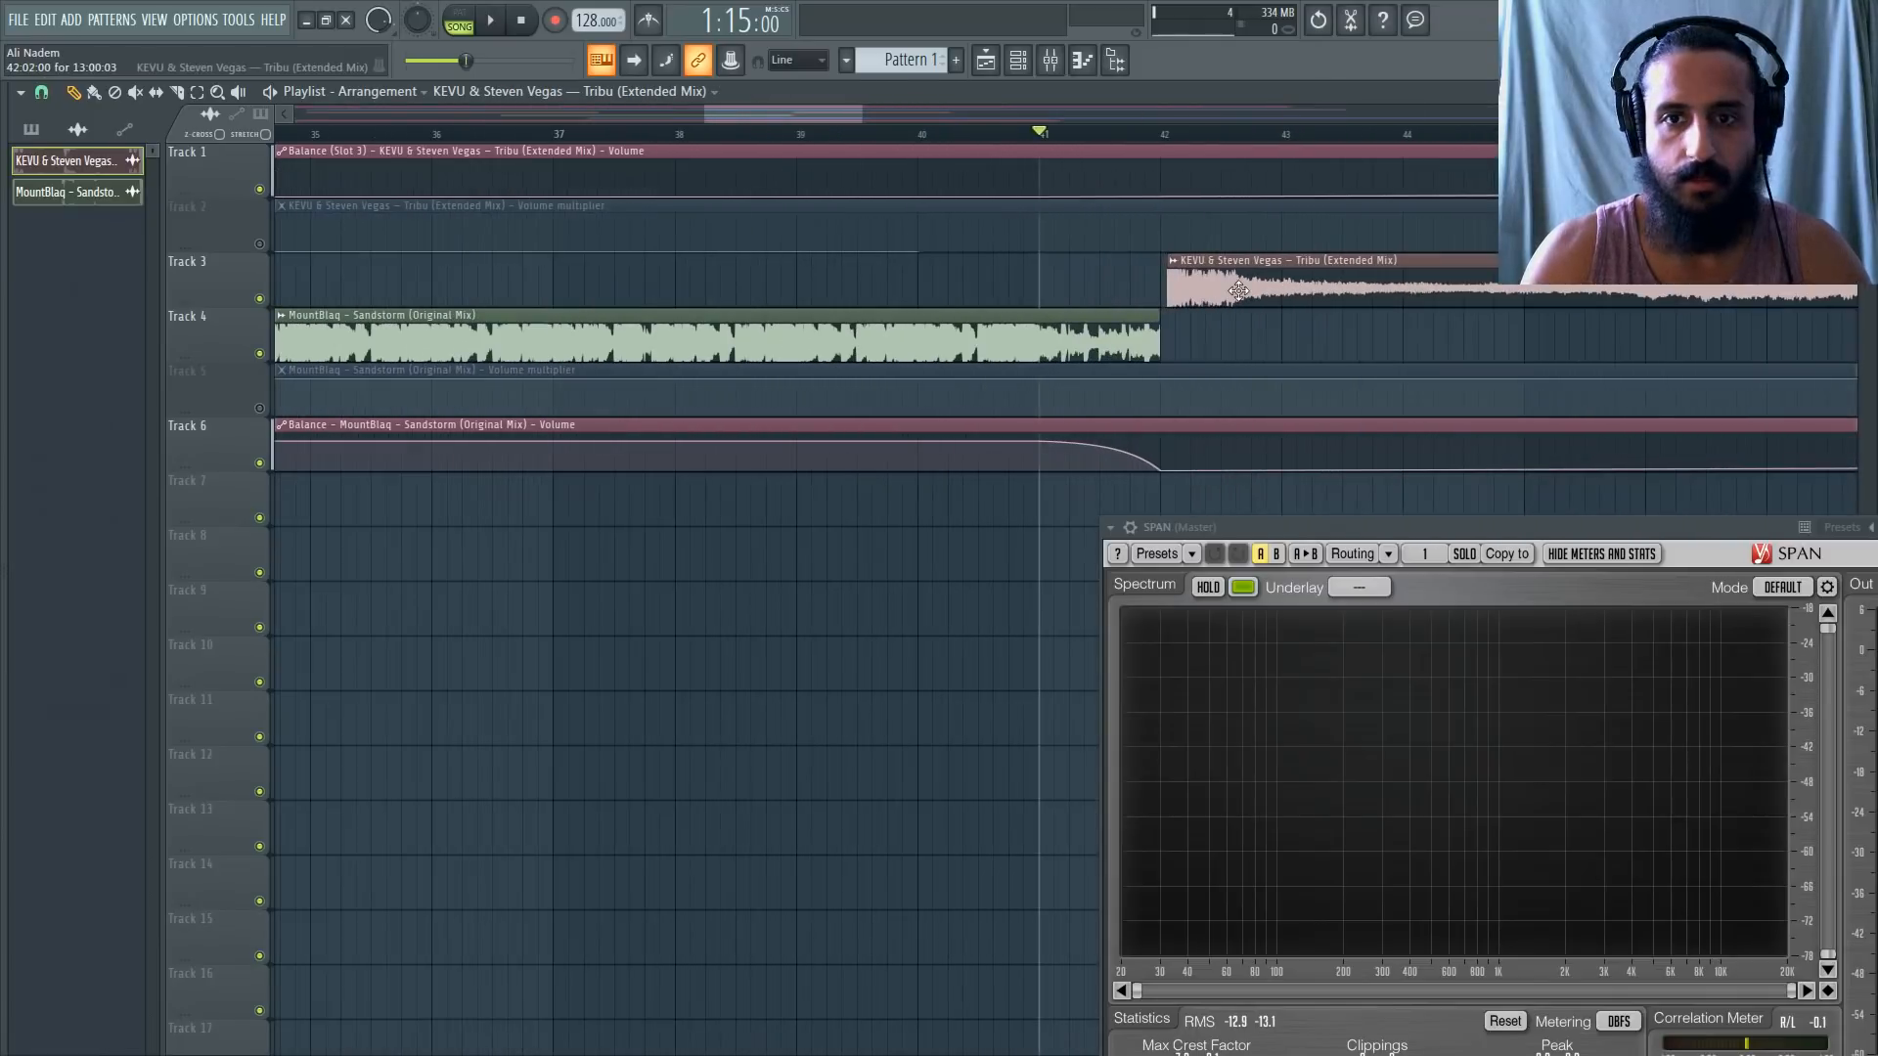
drag(1141, 288, 833, 288)
Shape a fade-in on the Tribu volume automation by raising the point just past bar 42 and entering its value.
scroll(832, 192, down, 4)
drag(920, 200, 947, 187)
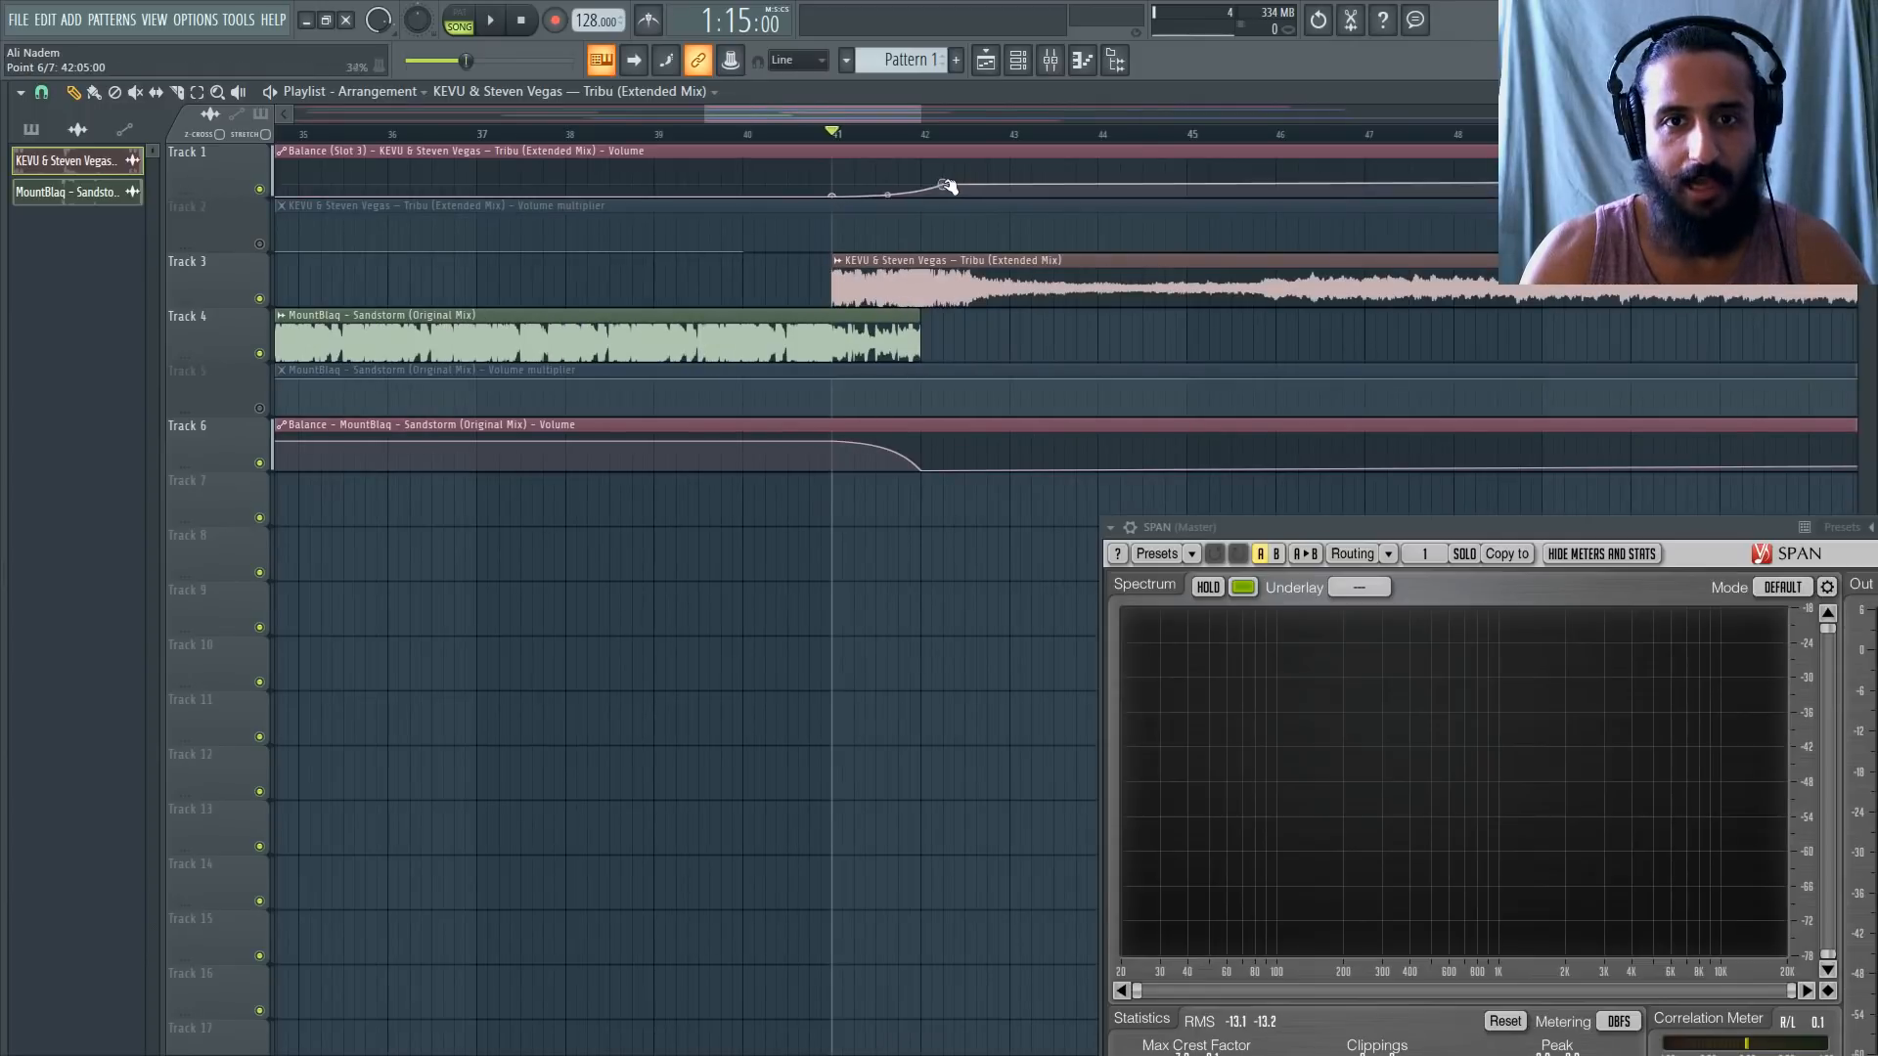
scroll(925, 198, down, 5)
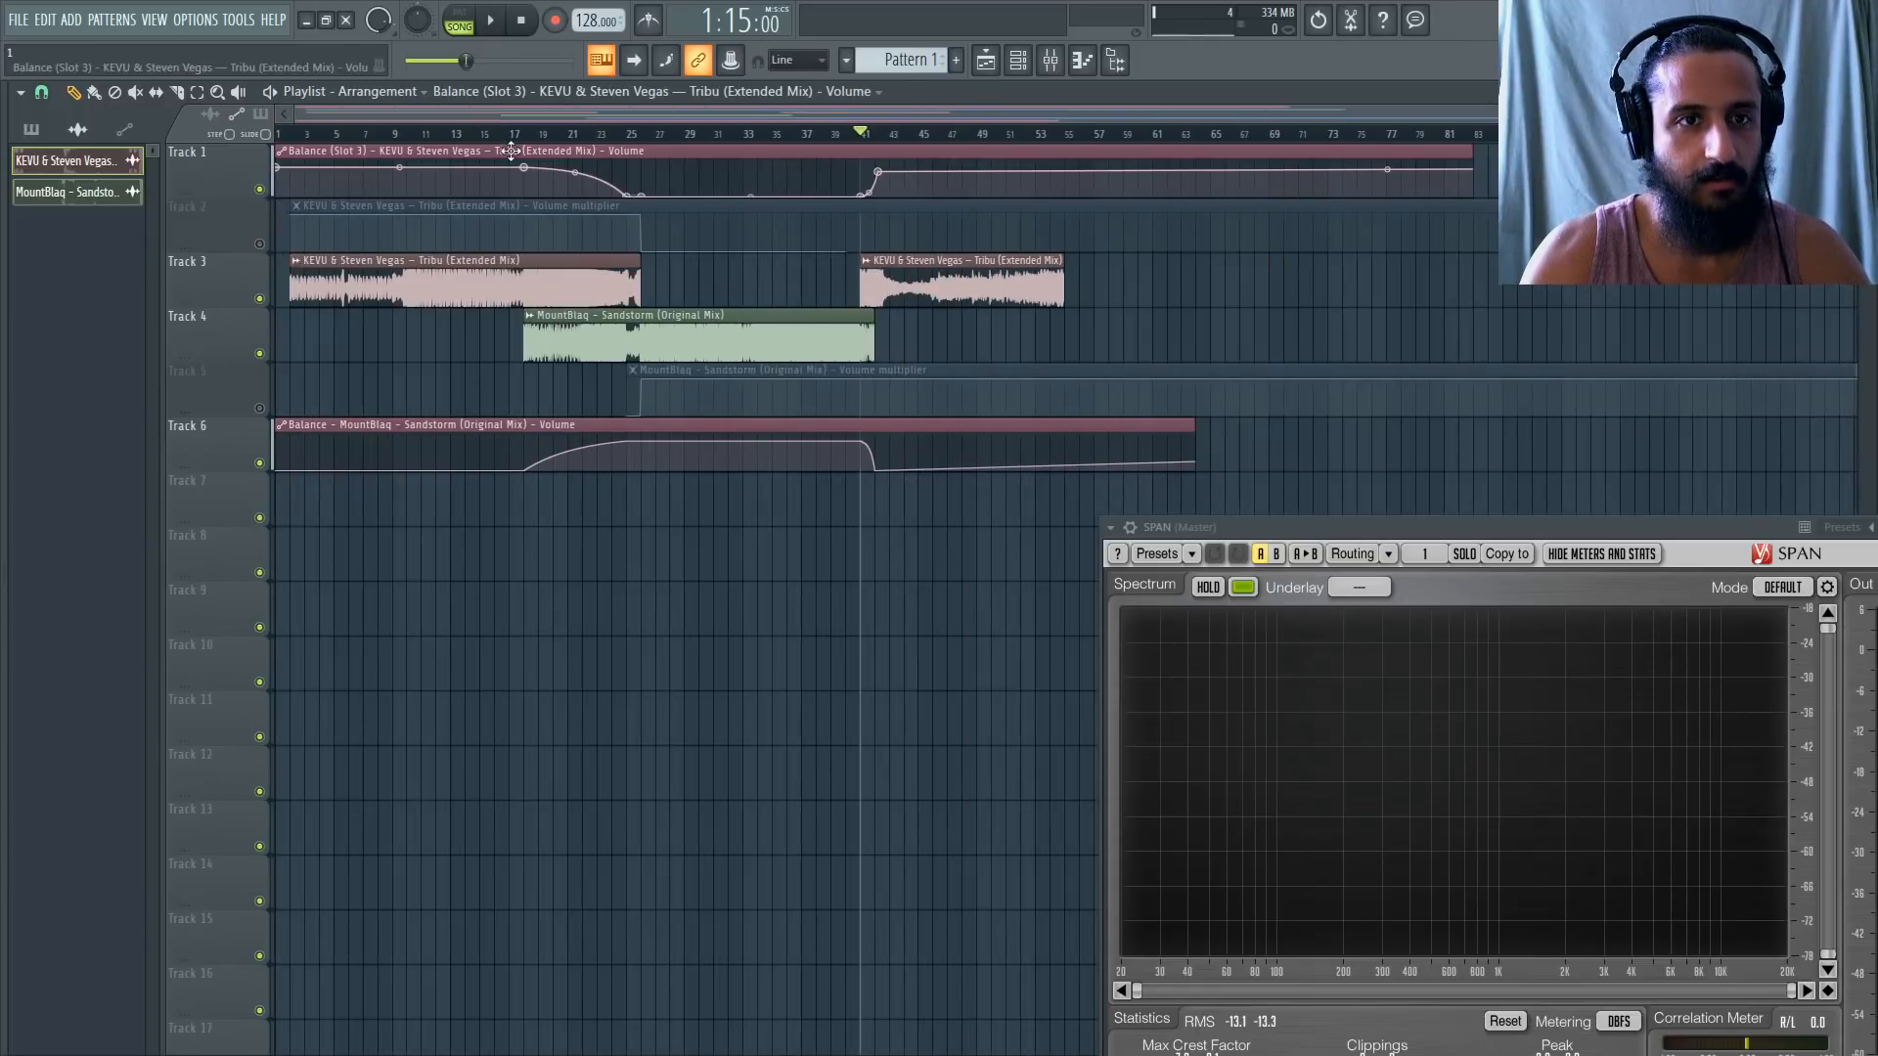
right_click(880, 174)
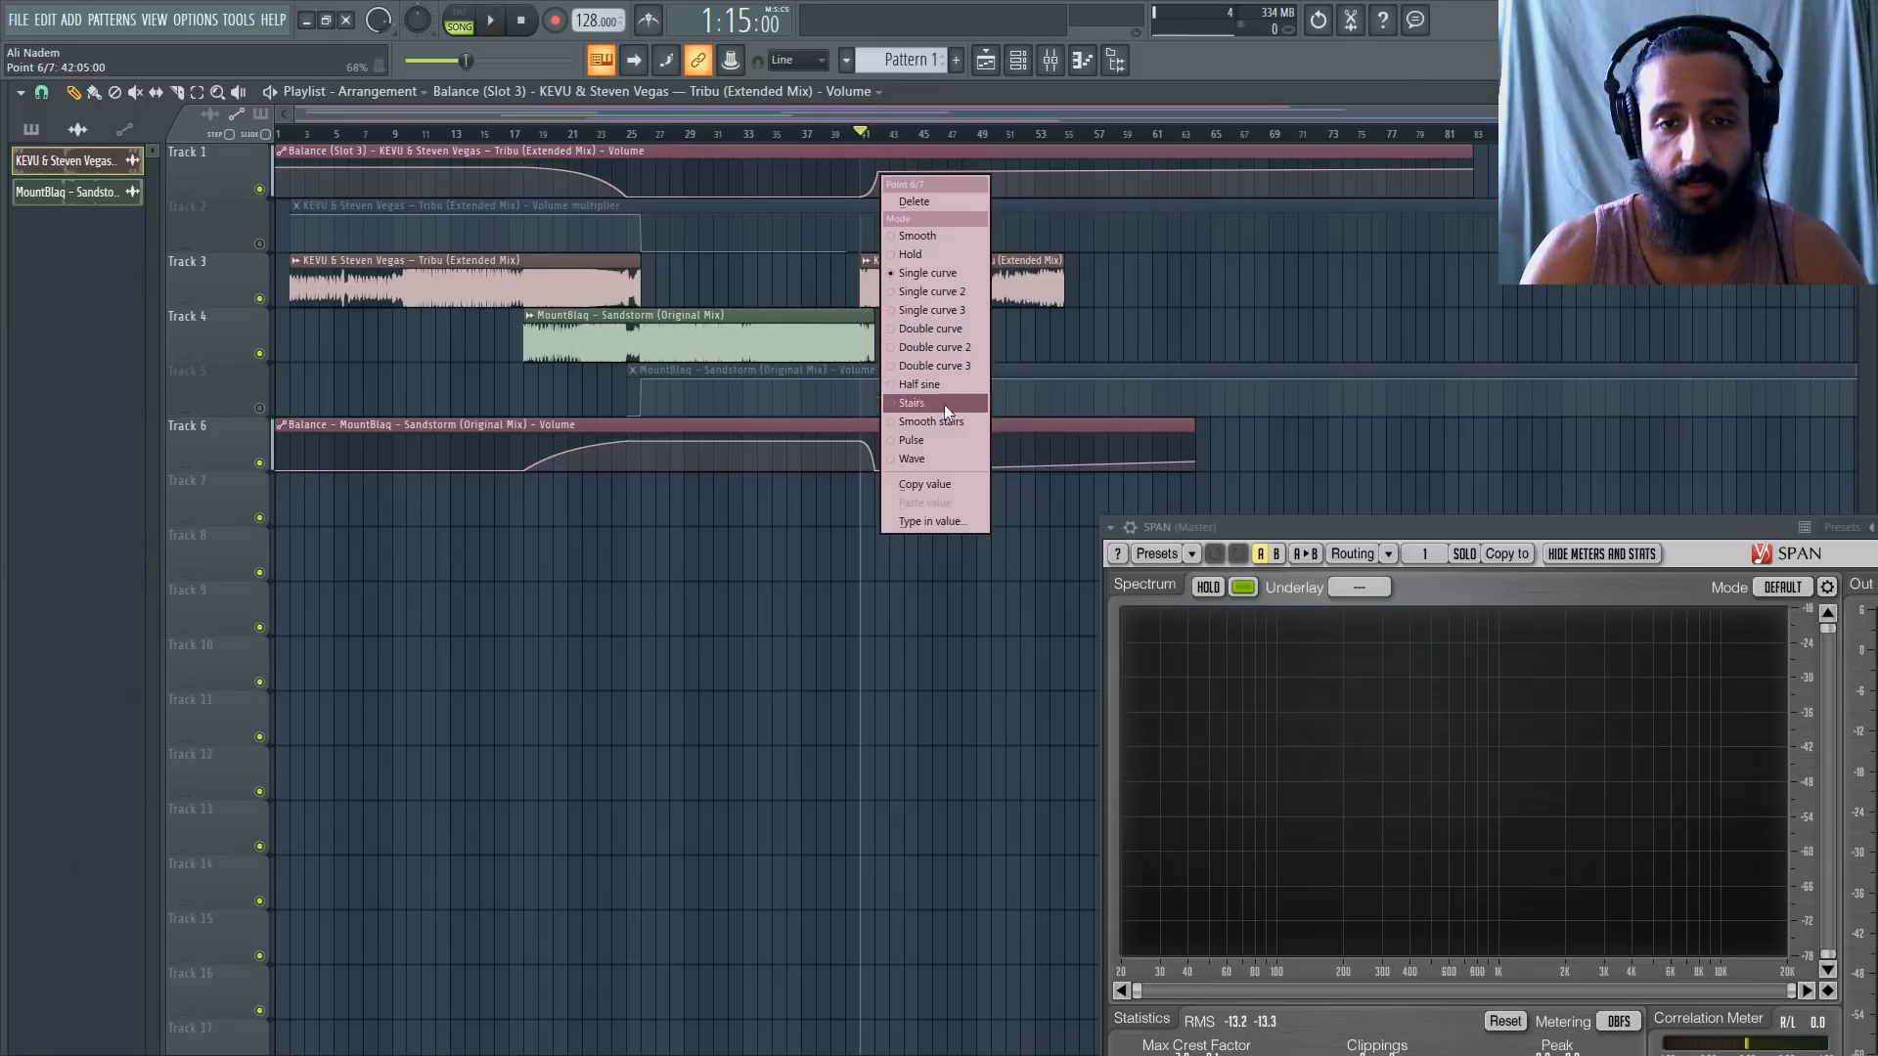
click(968, 522)
key(Return)
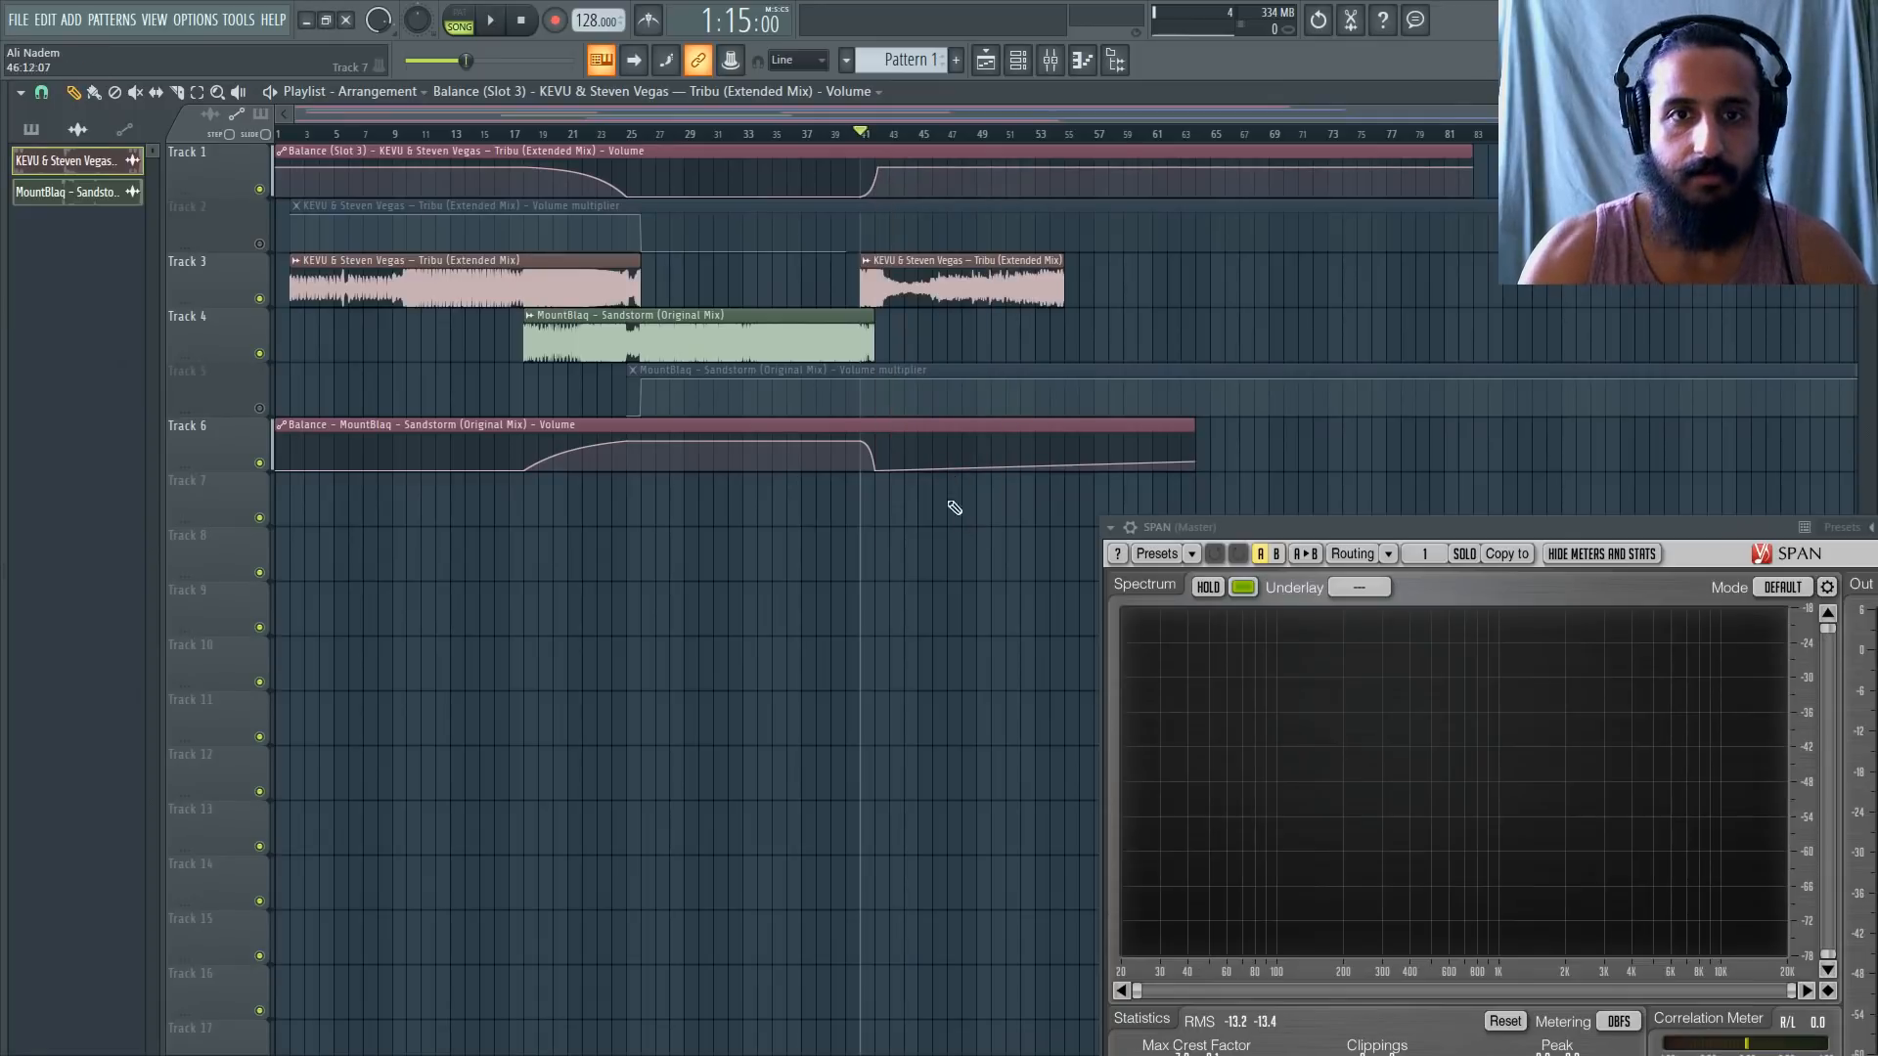
Shift the end point of the Tribu fade-in to bar 42 and set its automation value to 0.8.
scroll(834, 330, up, 3)
scroll(833, 330, up, 3)
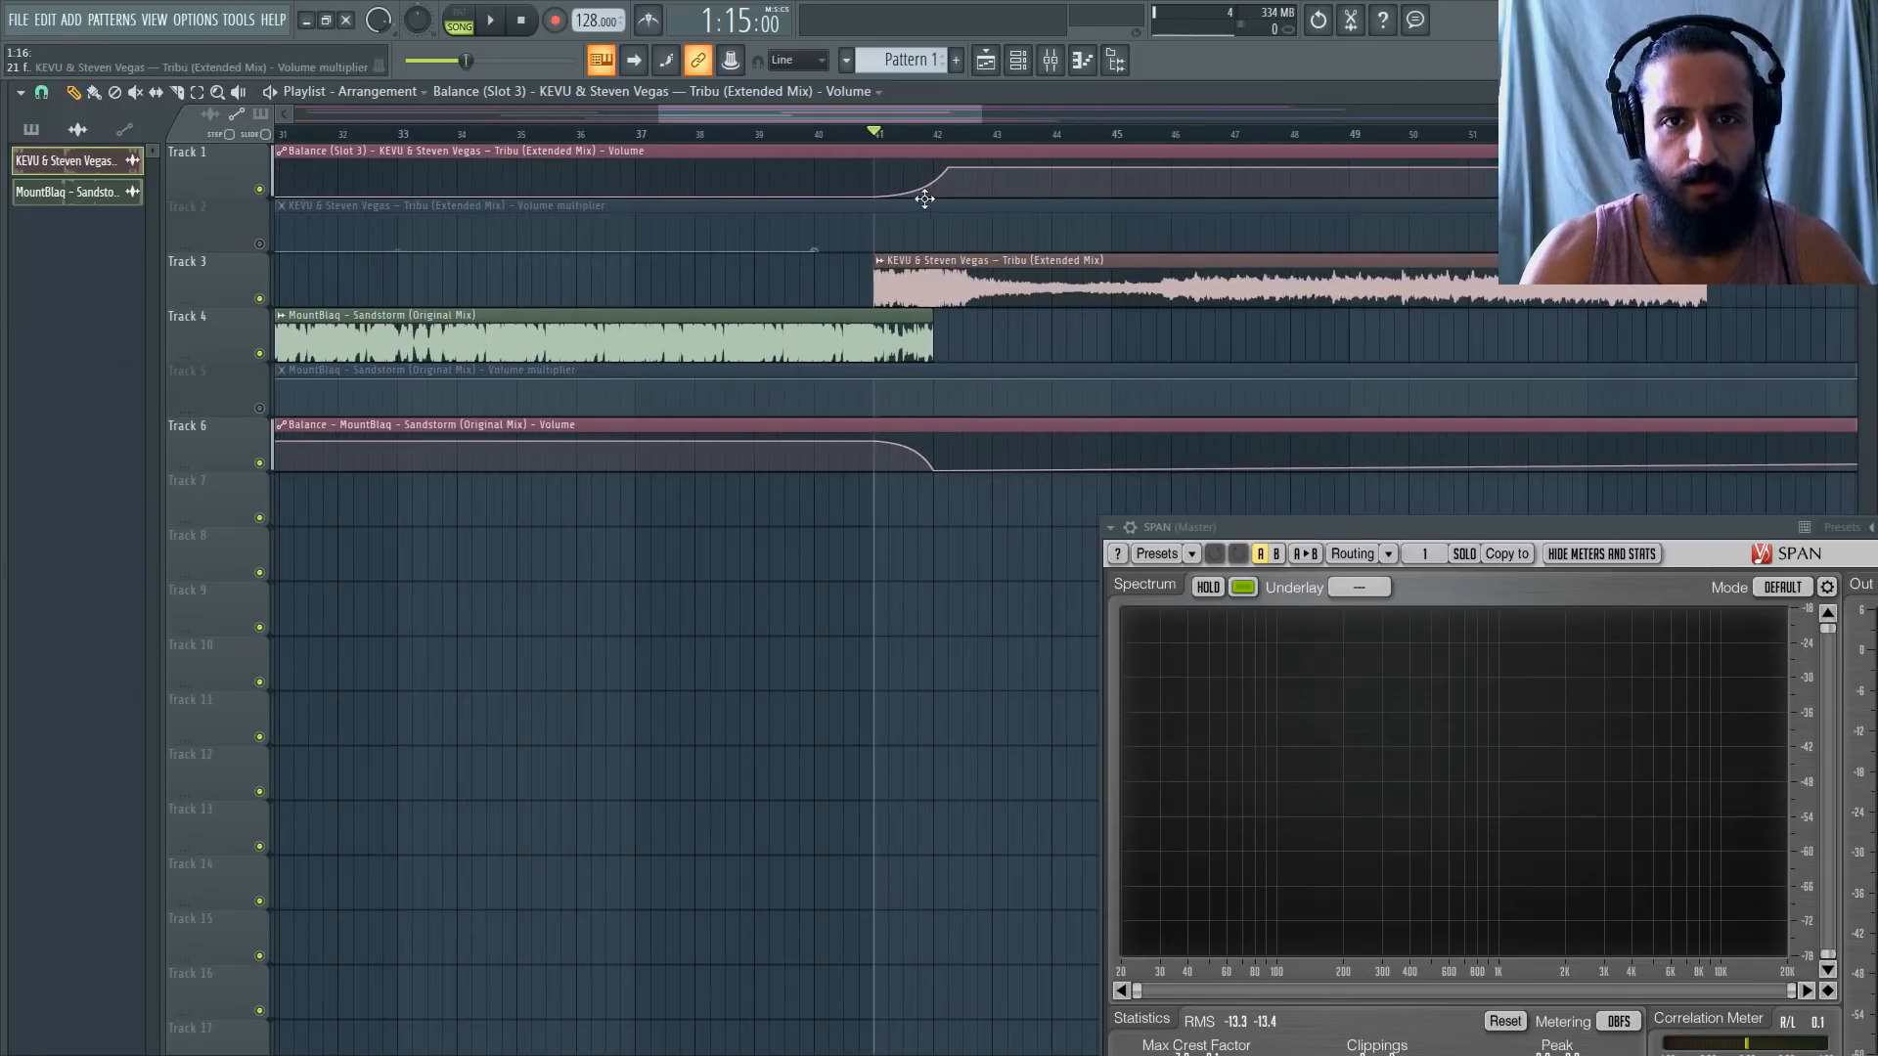
scroll(898, 198, up, 2)
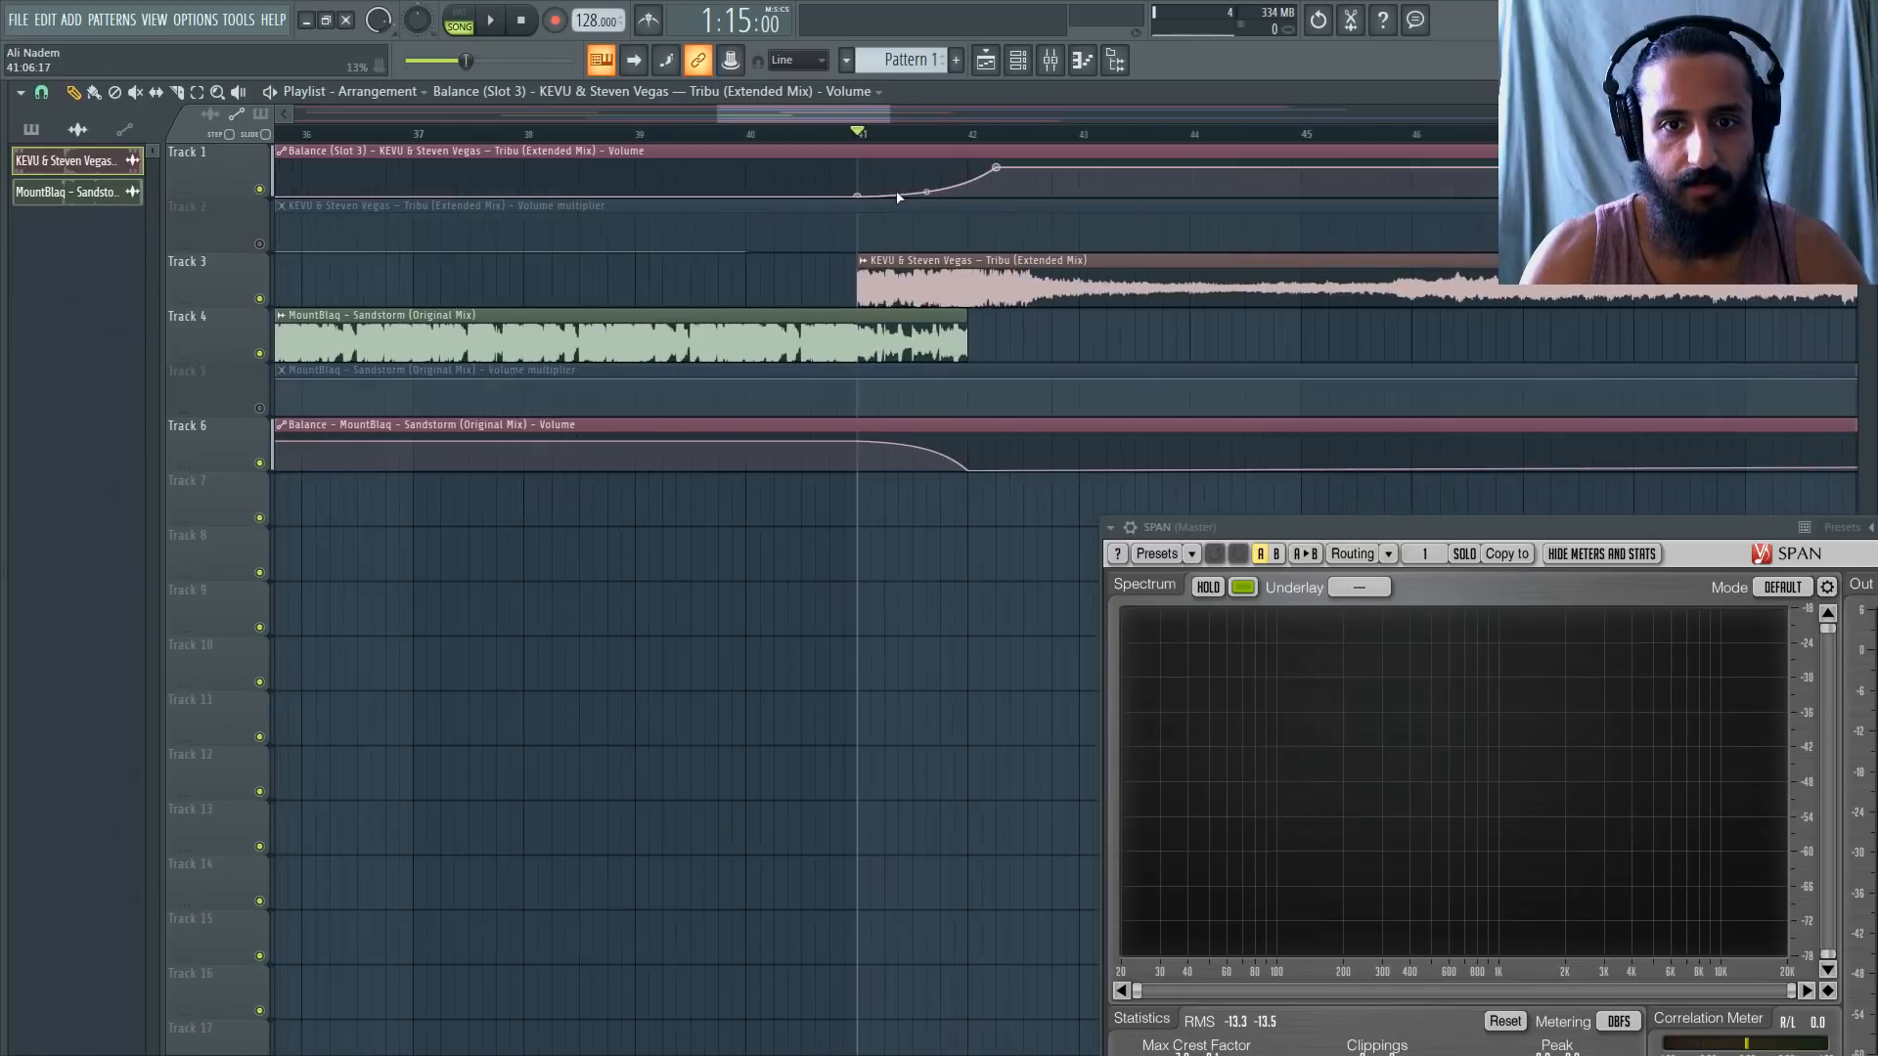
right_click(970, 174)
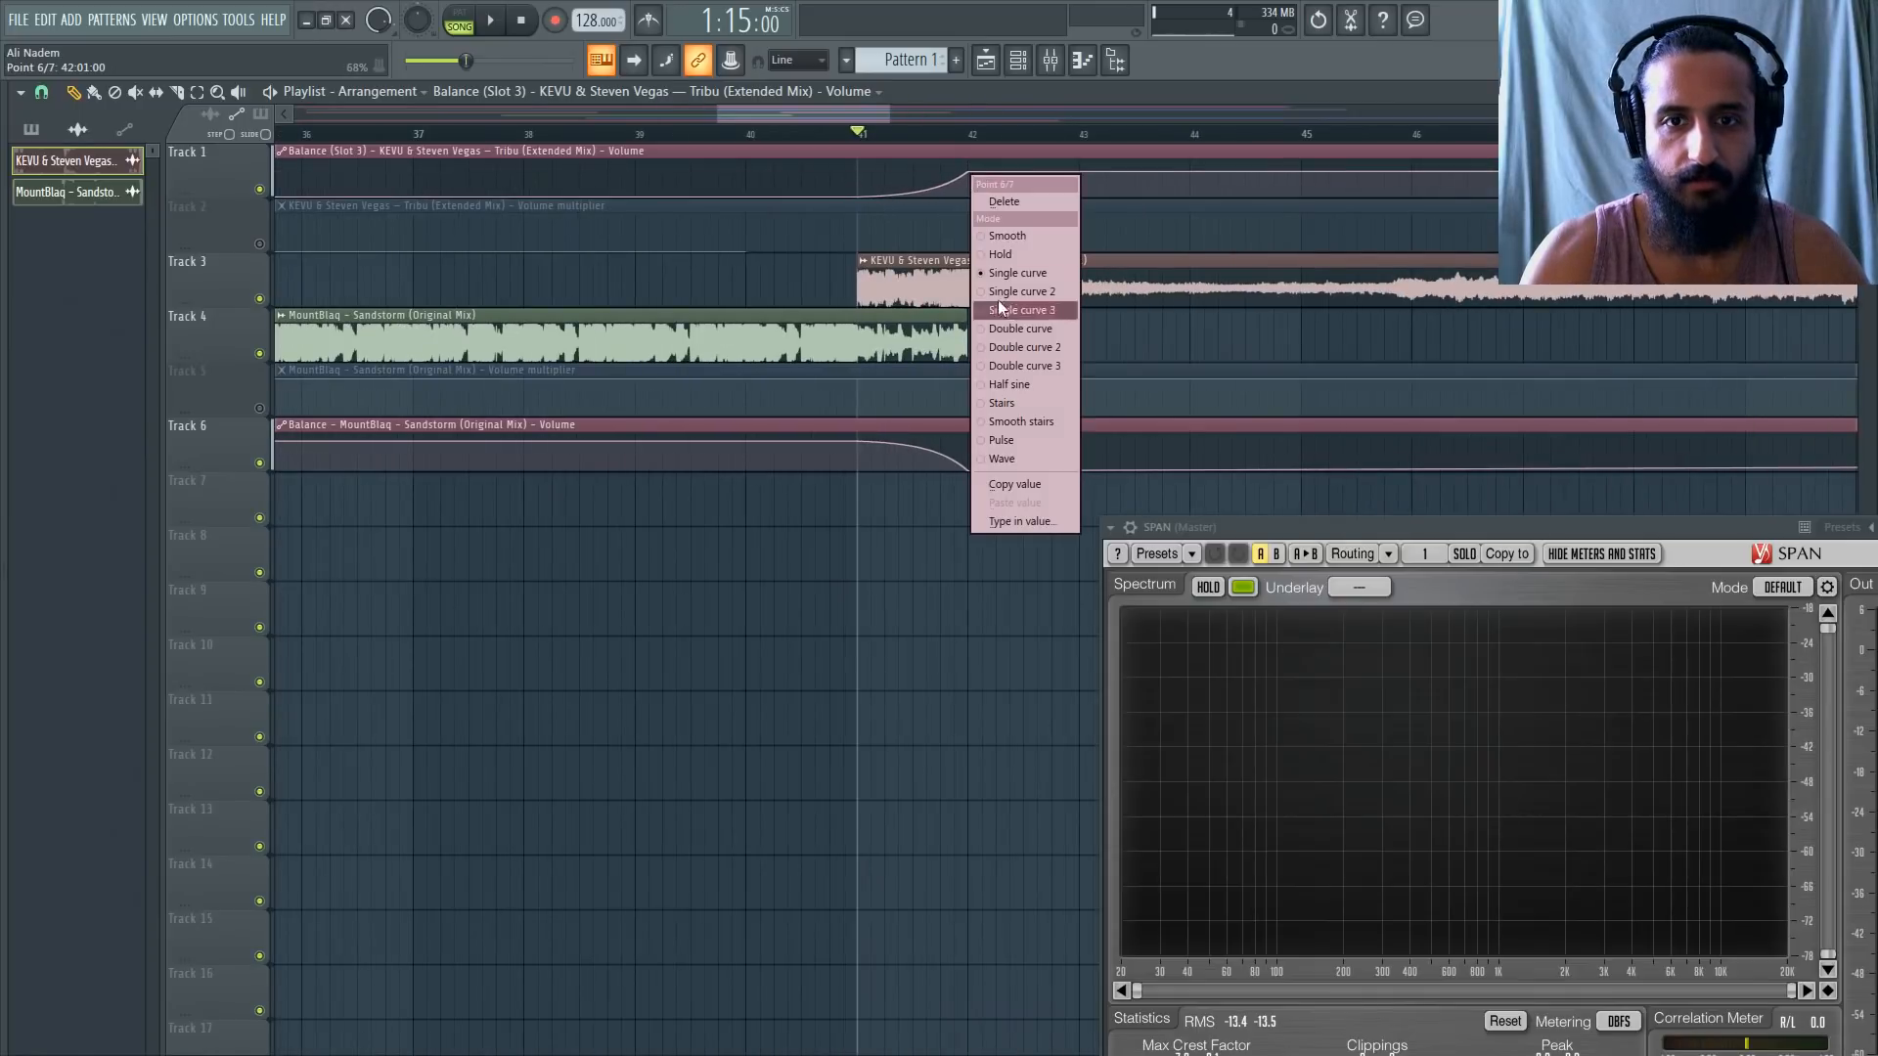
click(1021, 522)
text(.8)
key(Return)
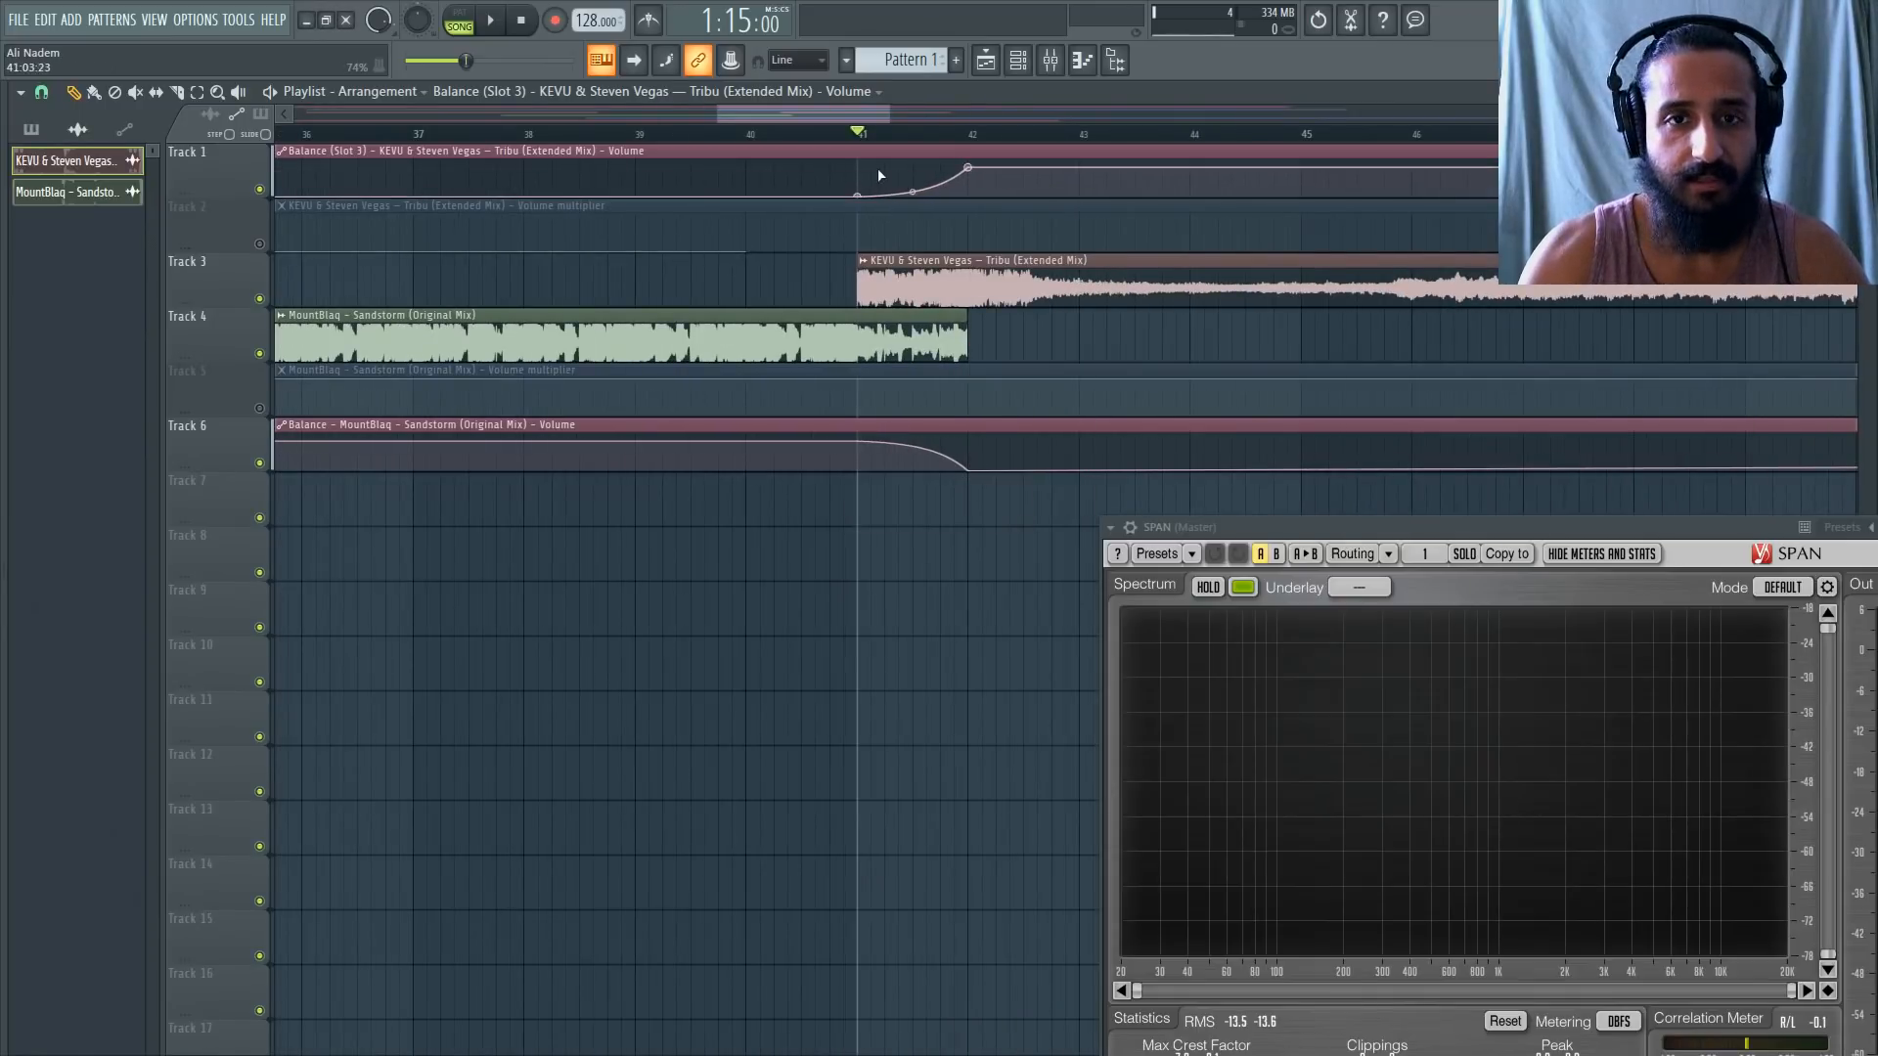
Lower the final point of the Sandstorm volume automation to zero and play the crossfade around bar 41.
scroll(830, 227, right, 2)
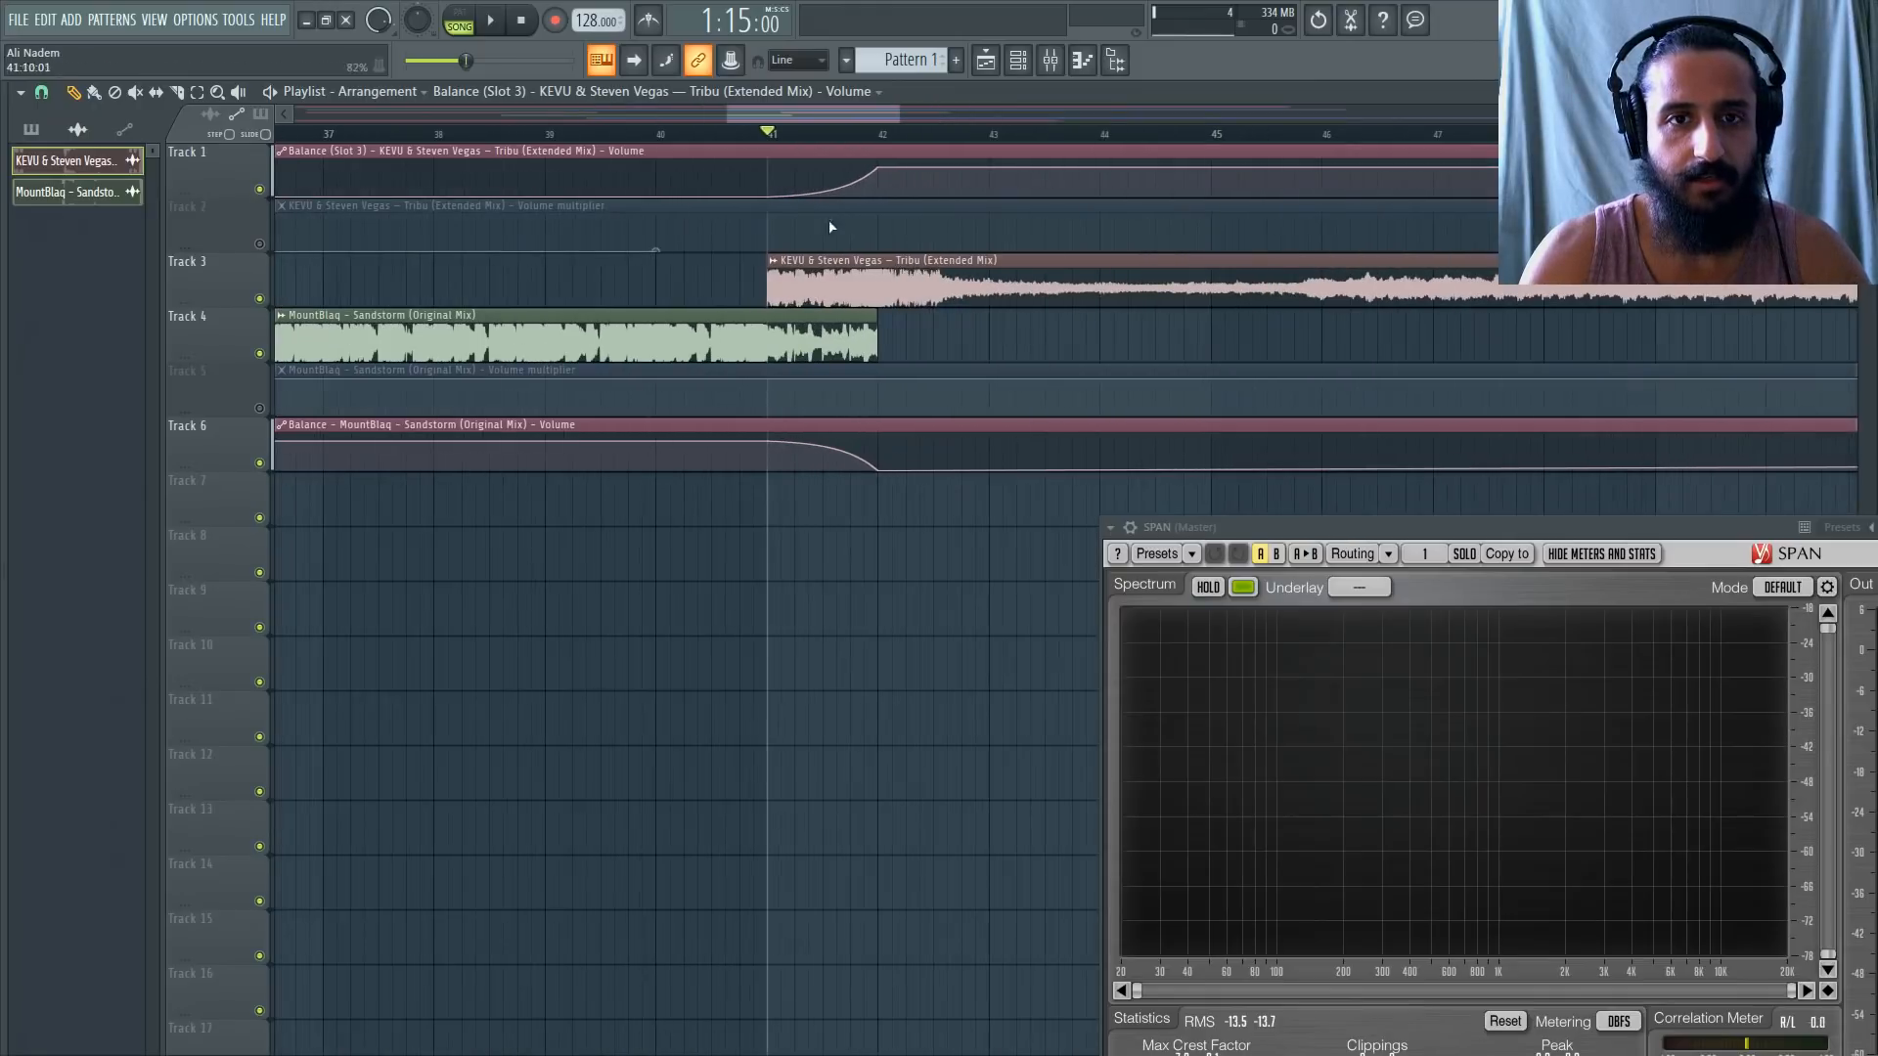
scroll(1036, 294, down, 5)
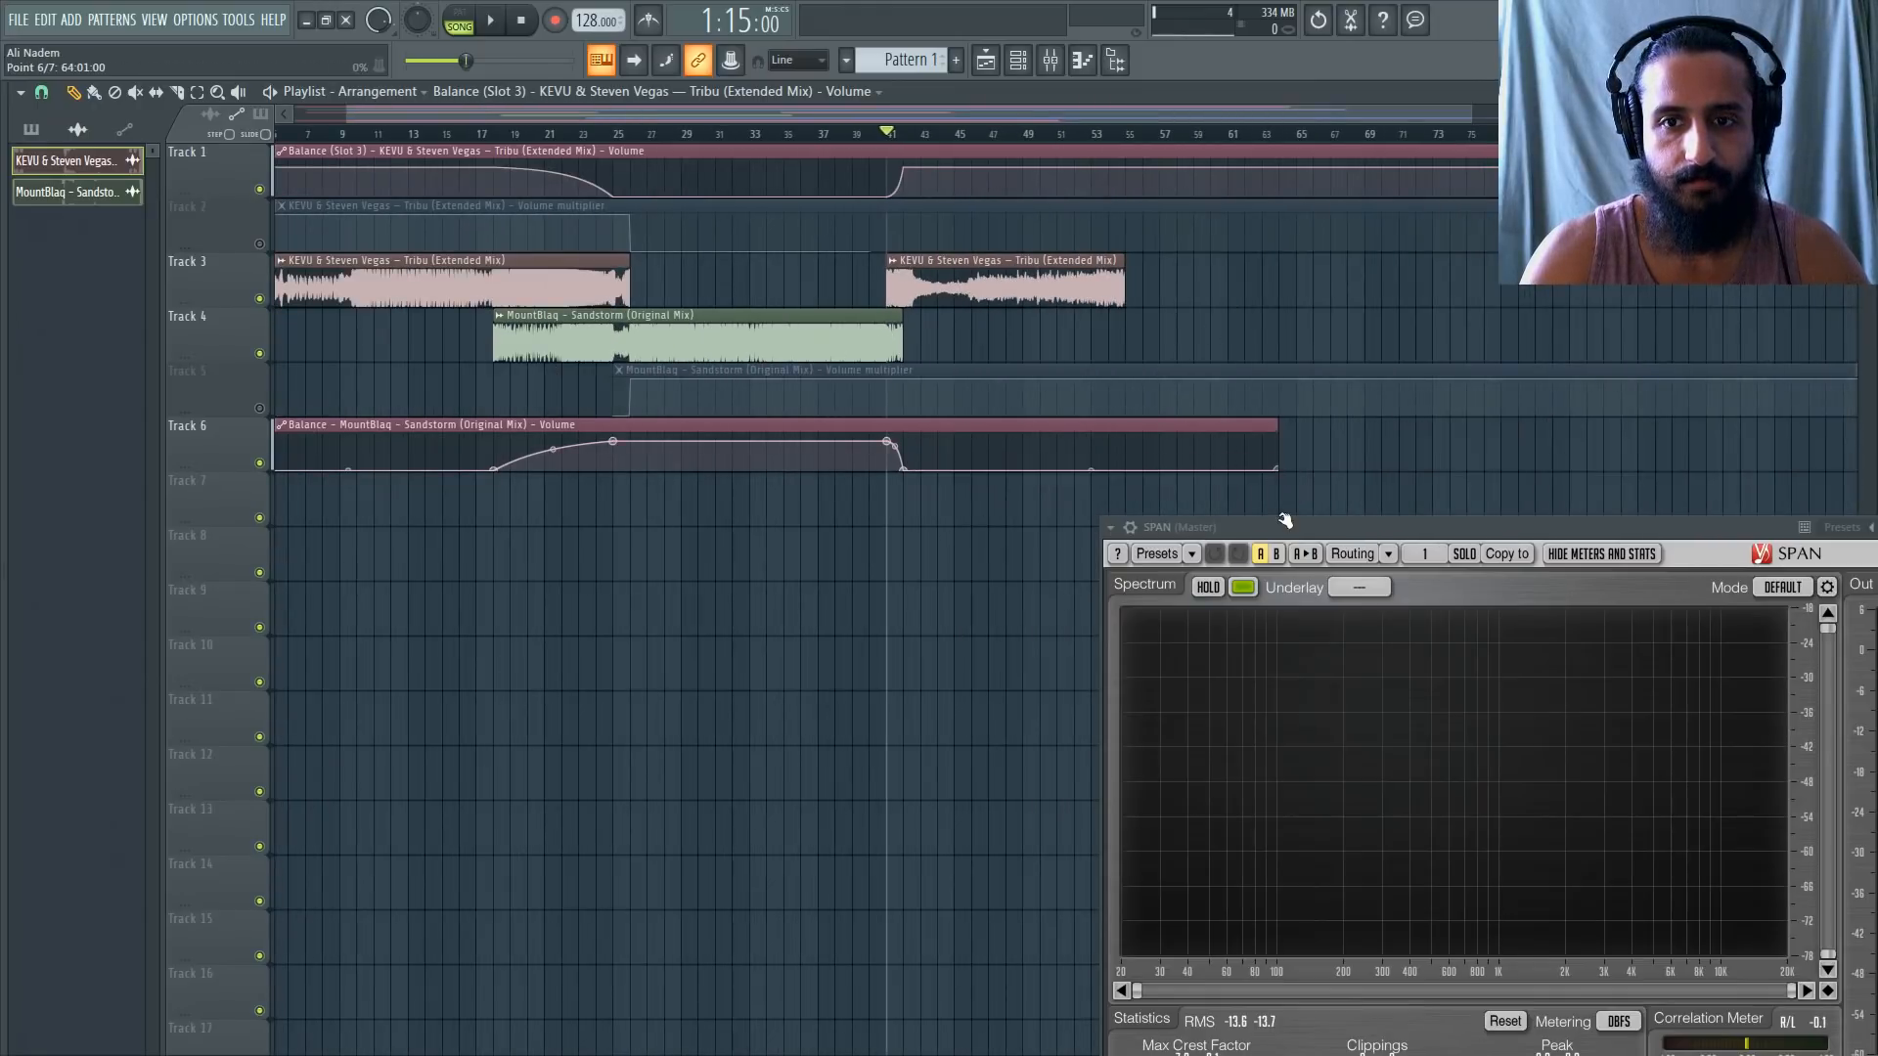
scroll(894, 331, up, 5)
click(715, 137)
key(space)
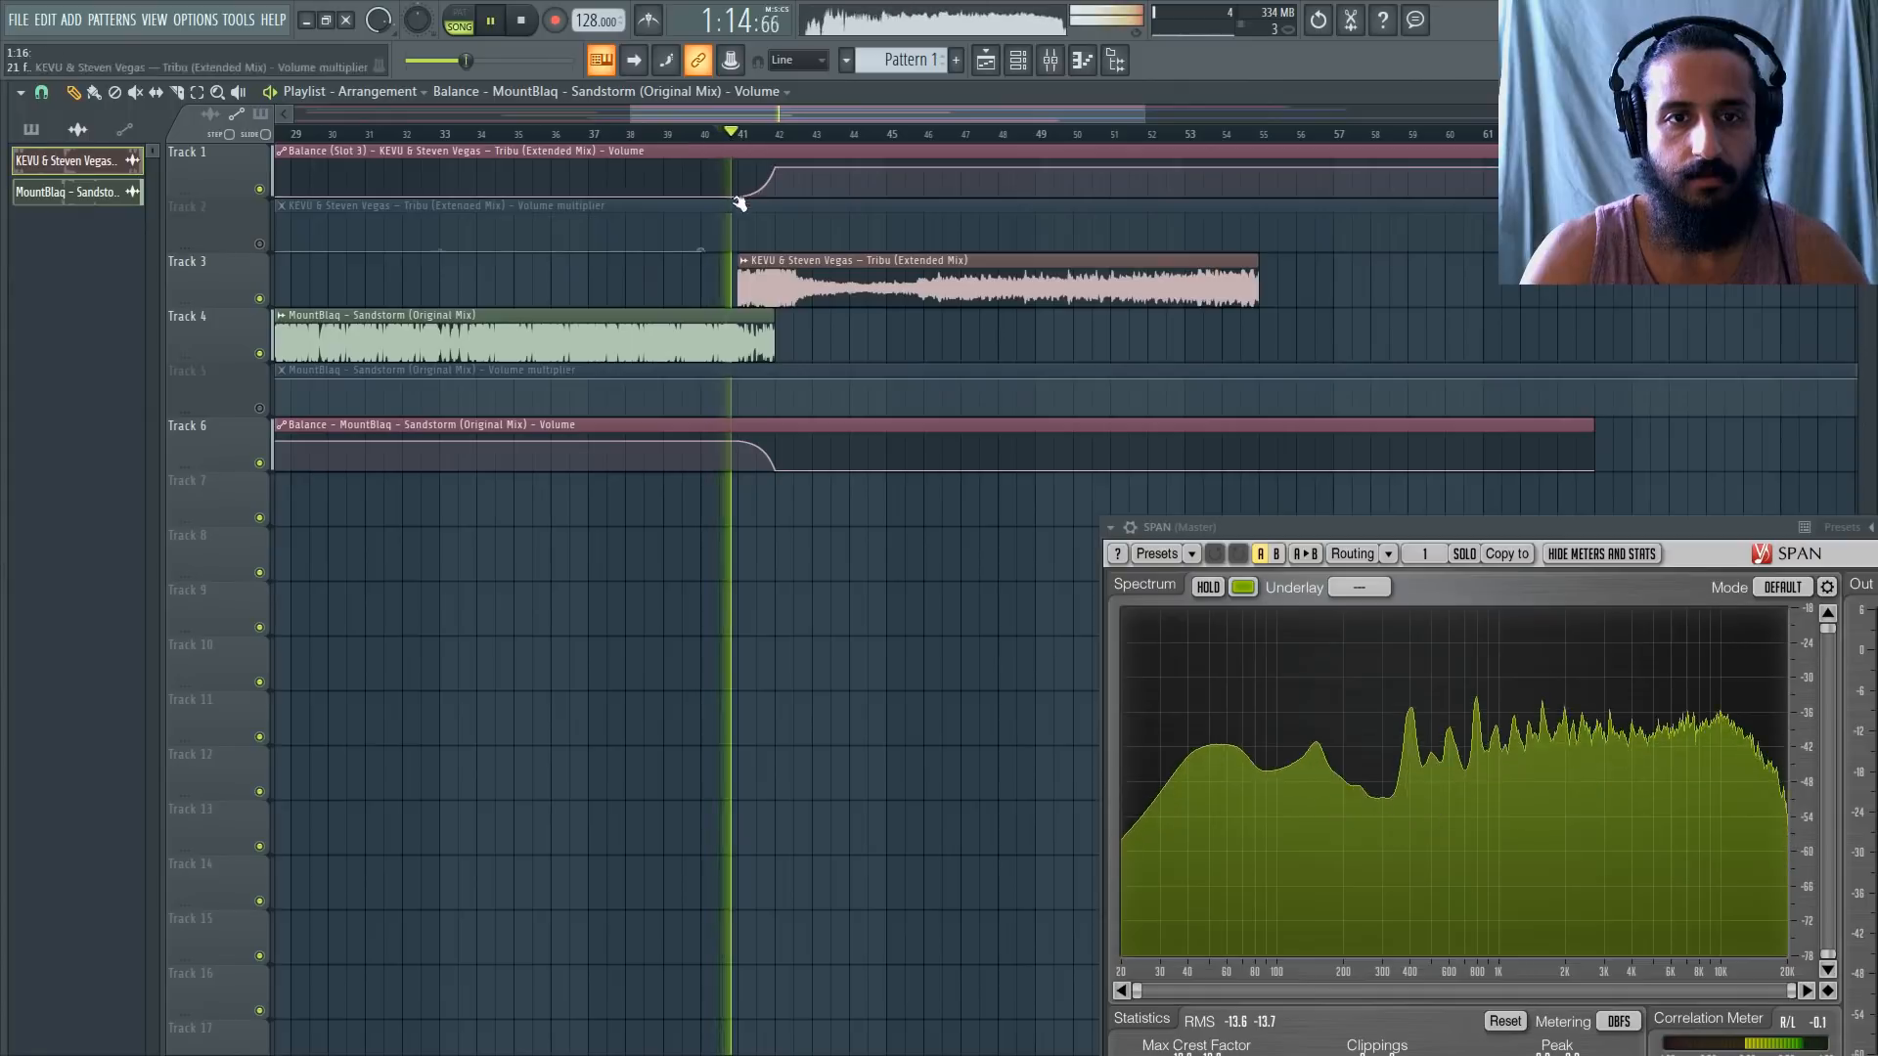
scroll(856, 266, up, 6)
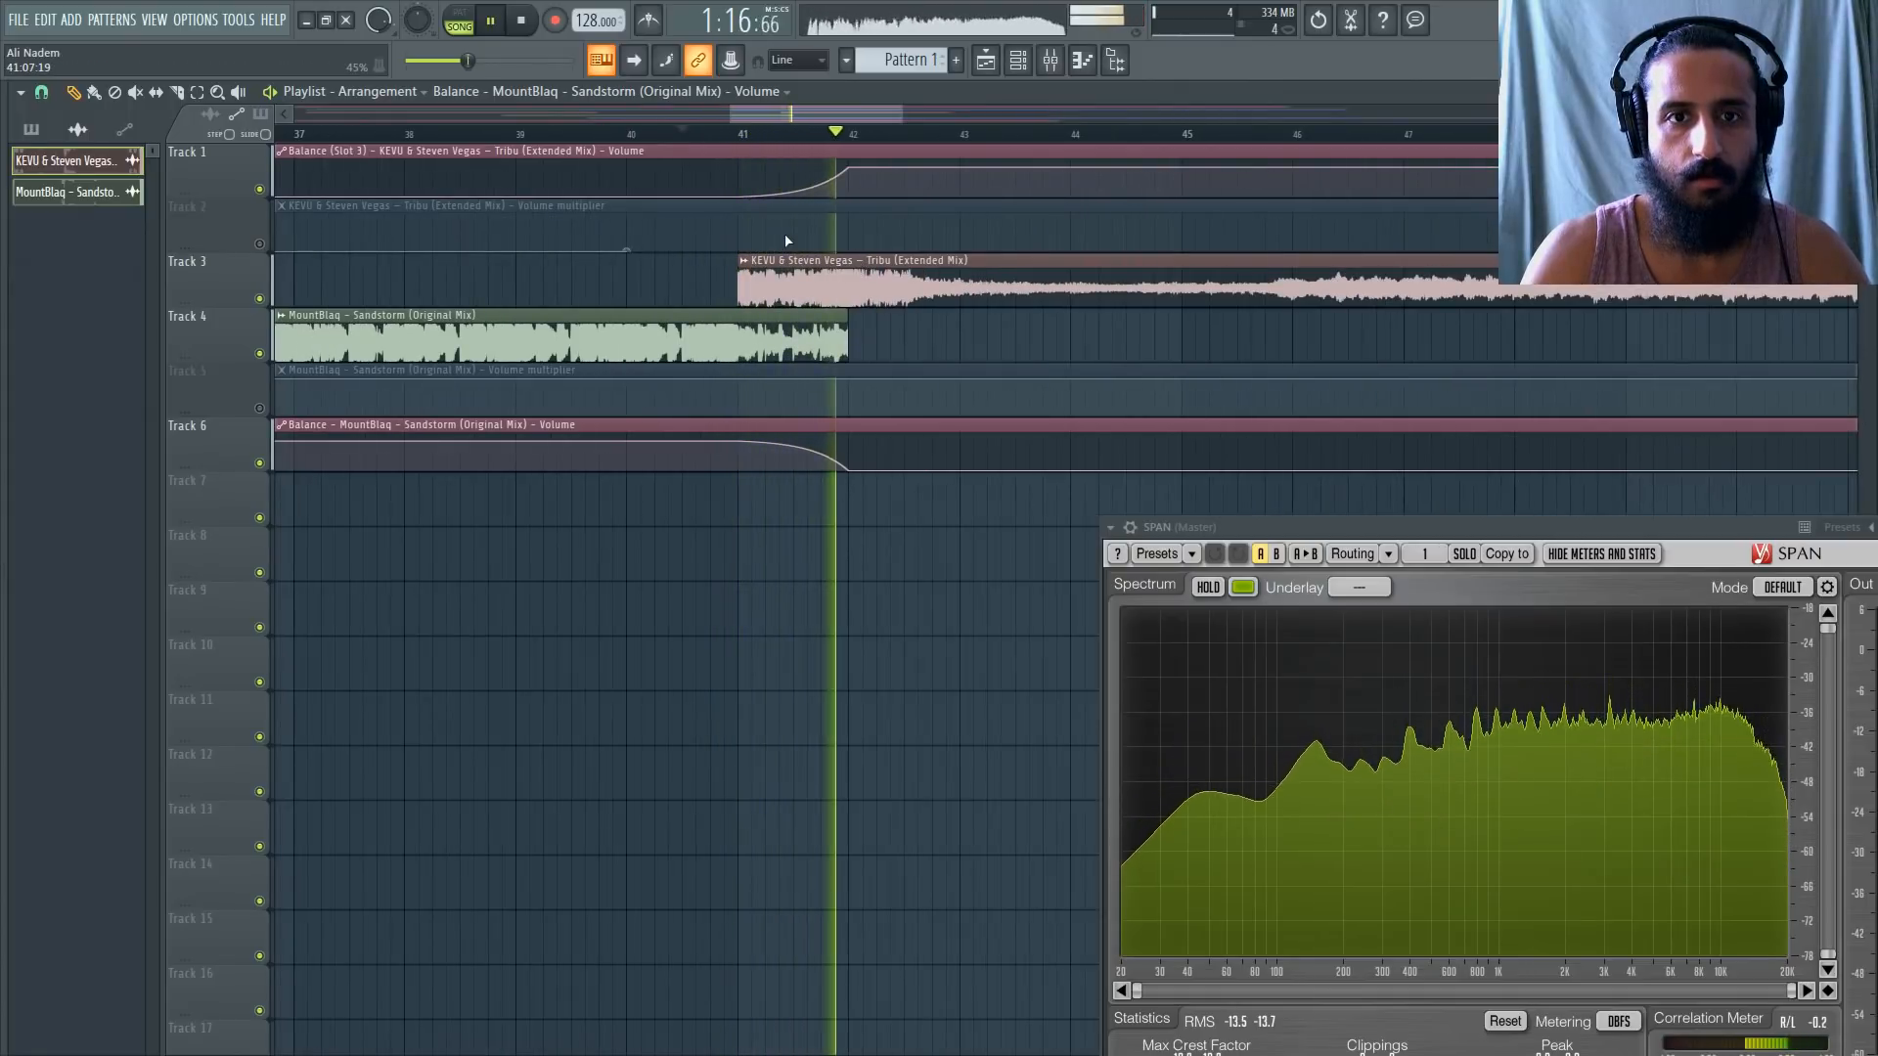
scroll(783, 231, down, 1)
click(748, 139)
scroll(760, 161, up, 6)
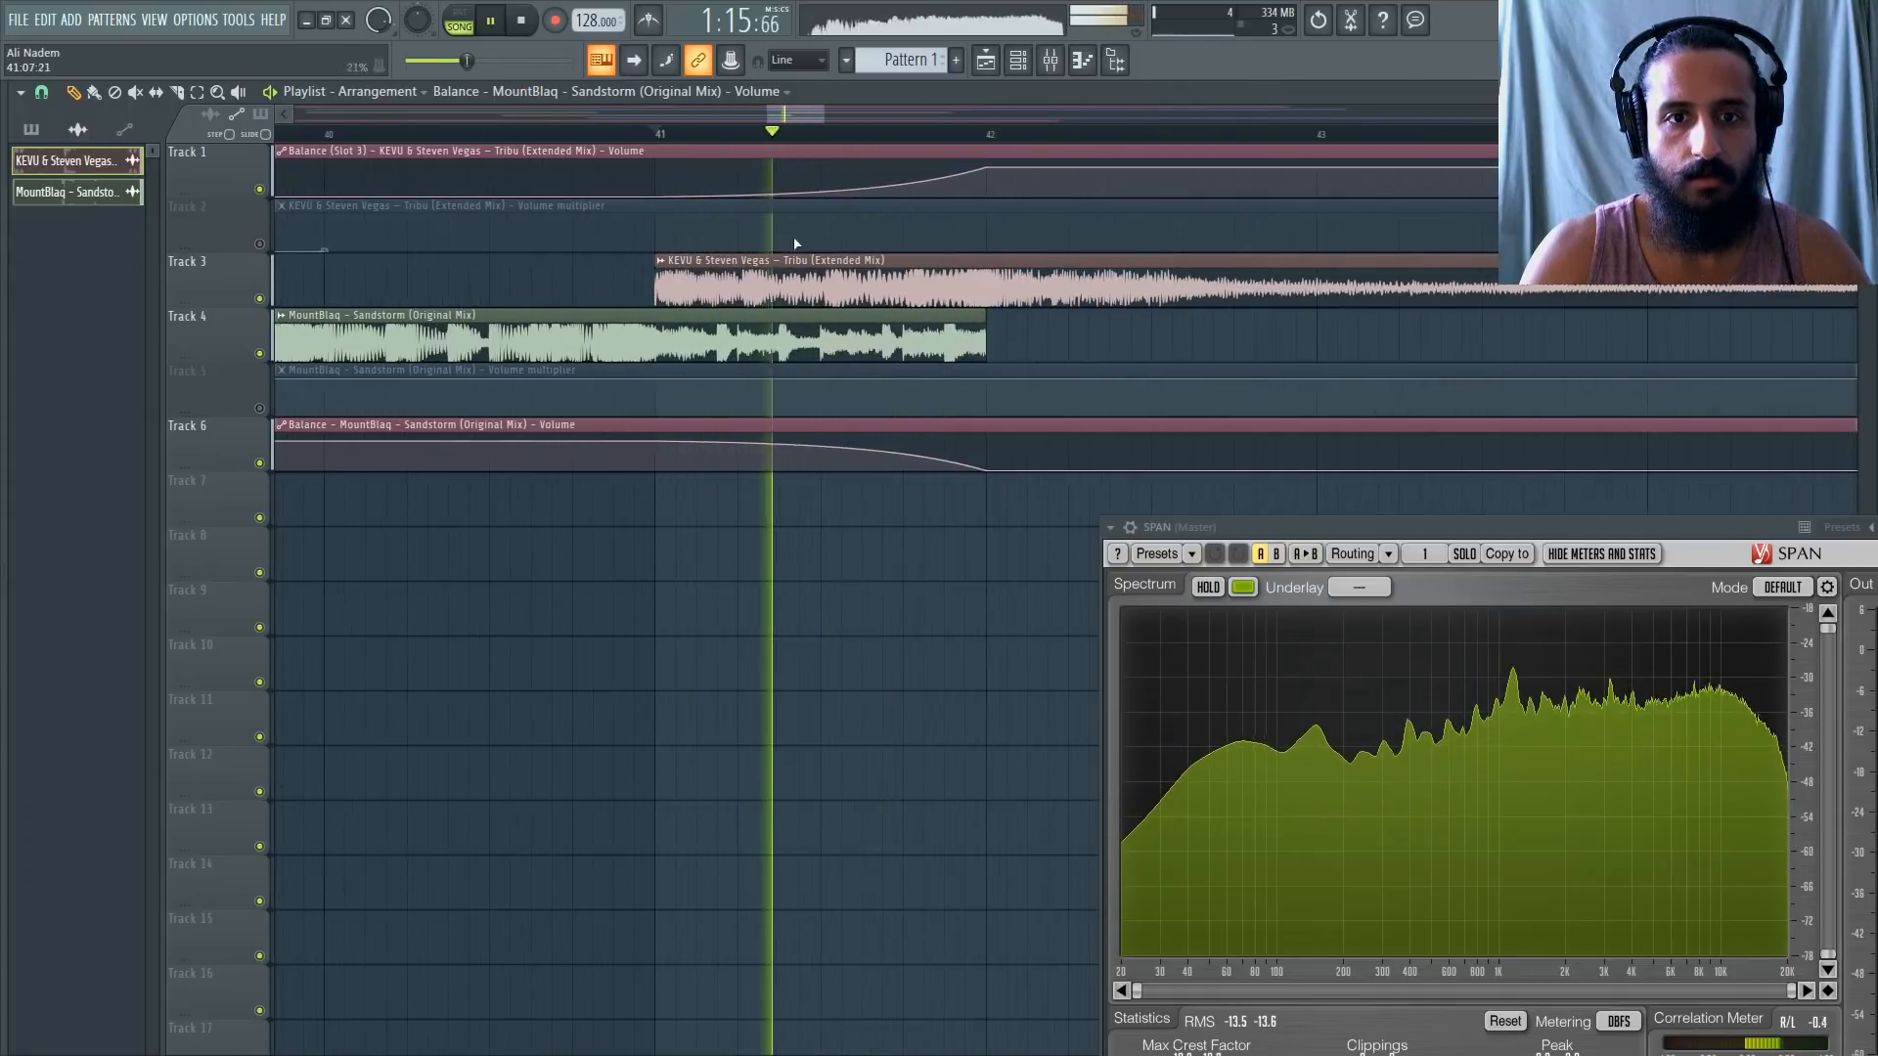
Adjust the tension of the Sandstorm fade-out so it drops more steeply just before bar 42, and replay the transition.
key(space)
key(space)
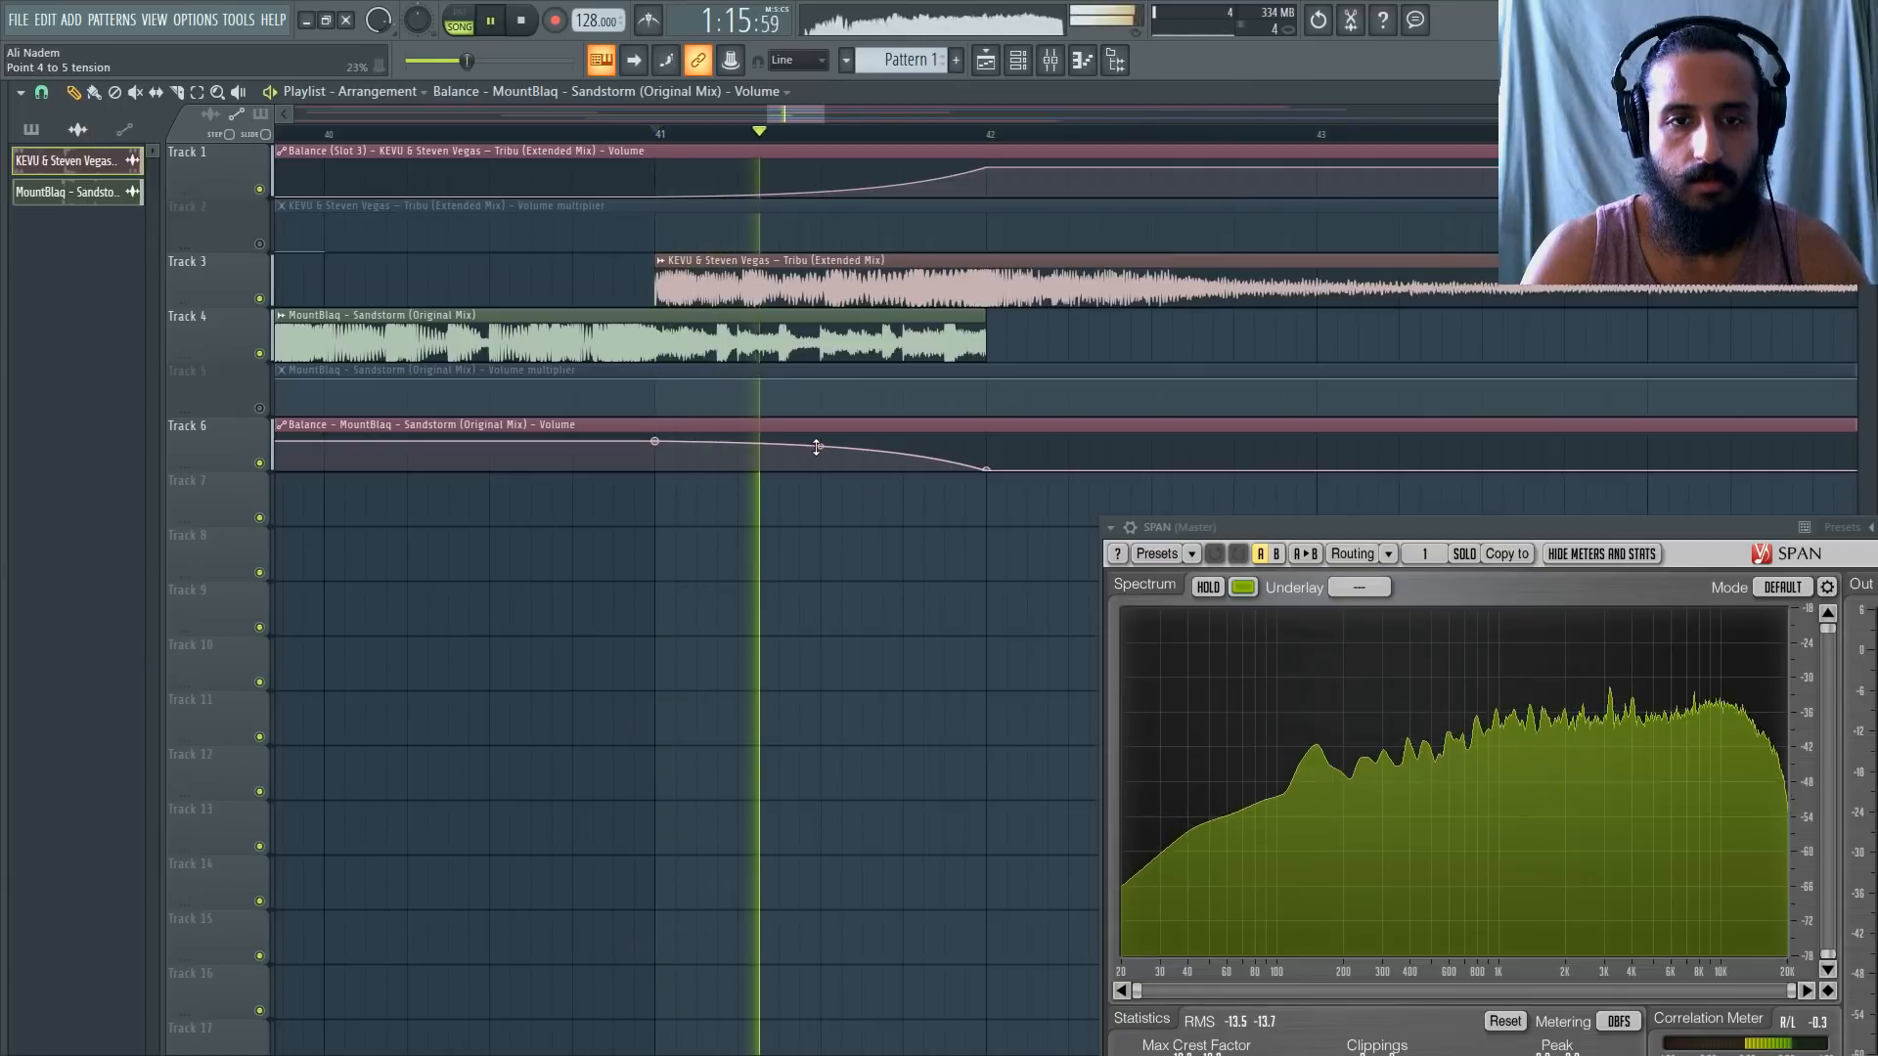
key(space)
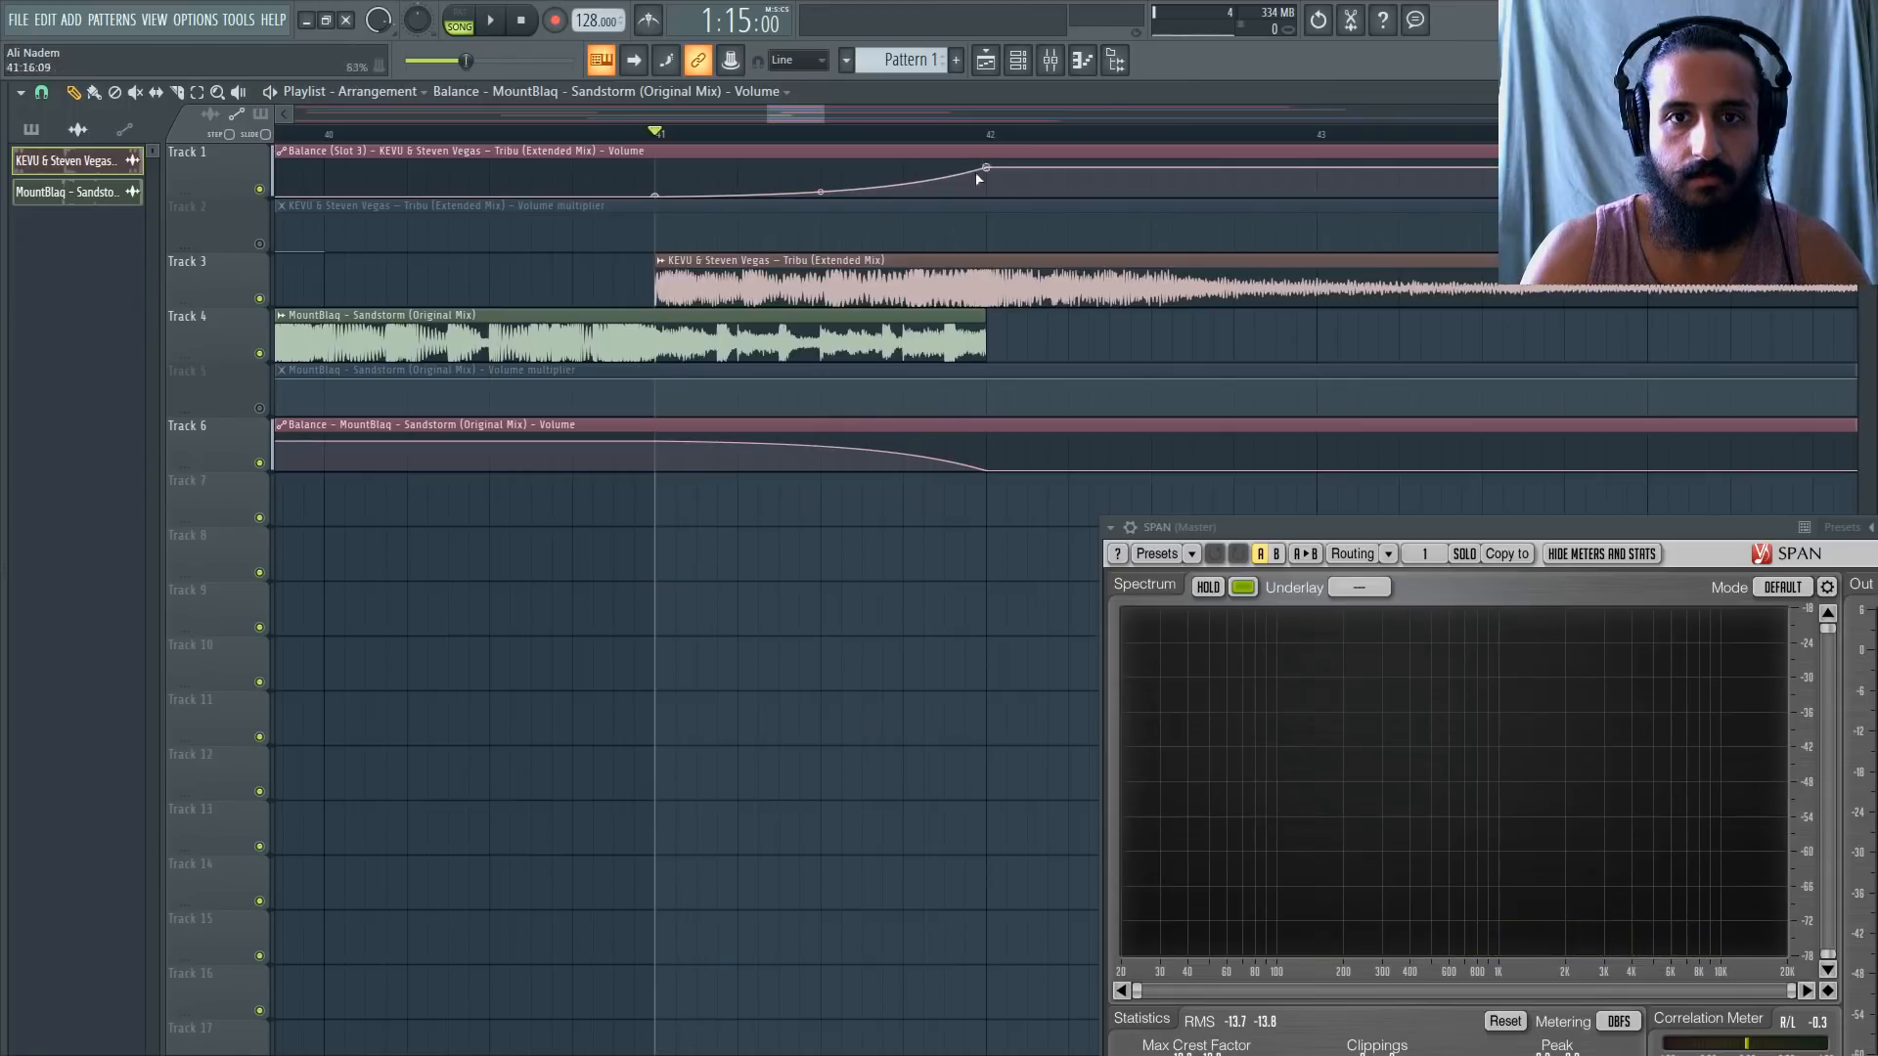
key(space)
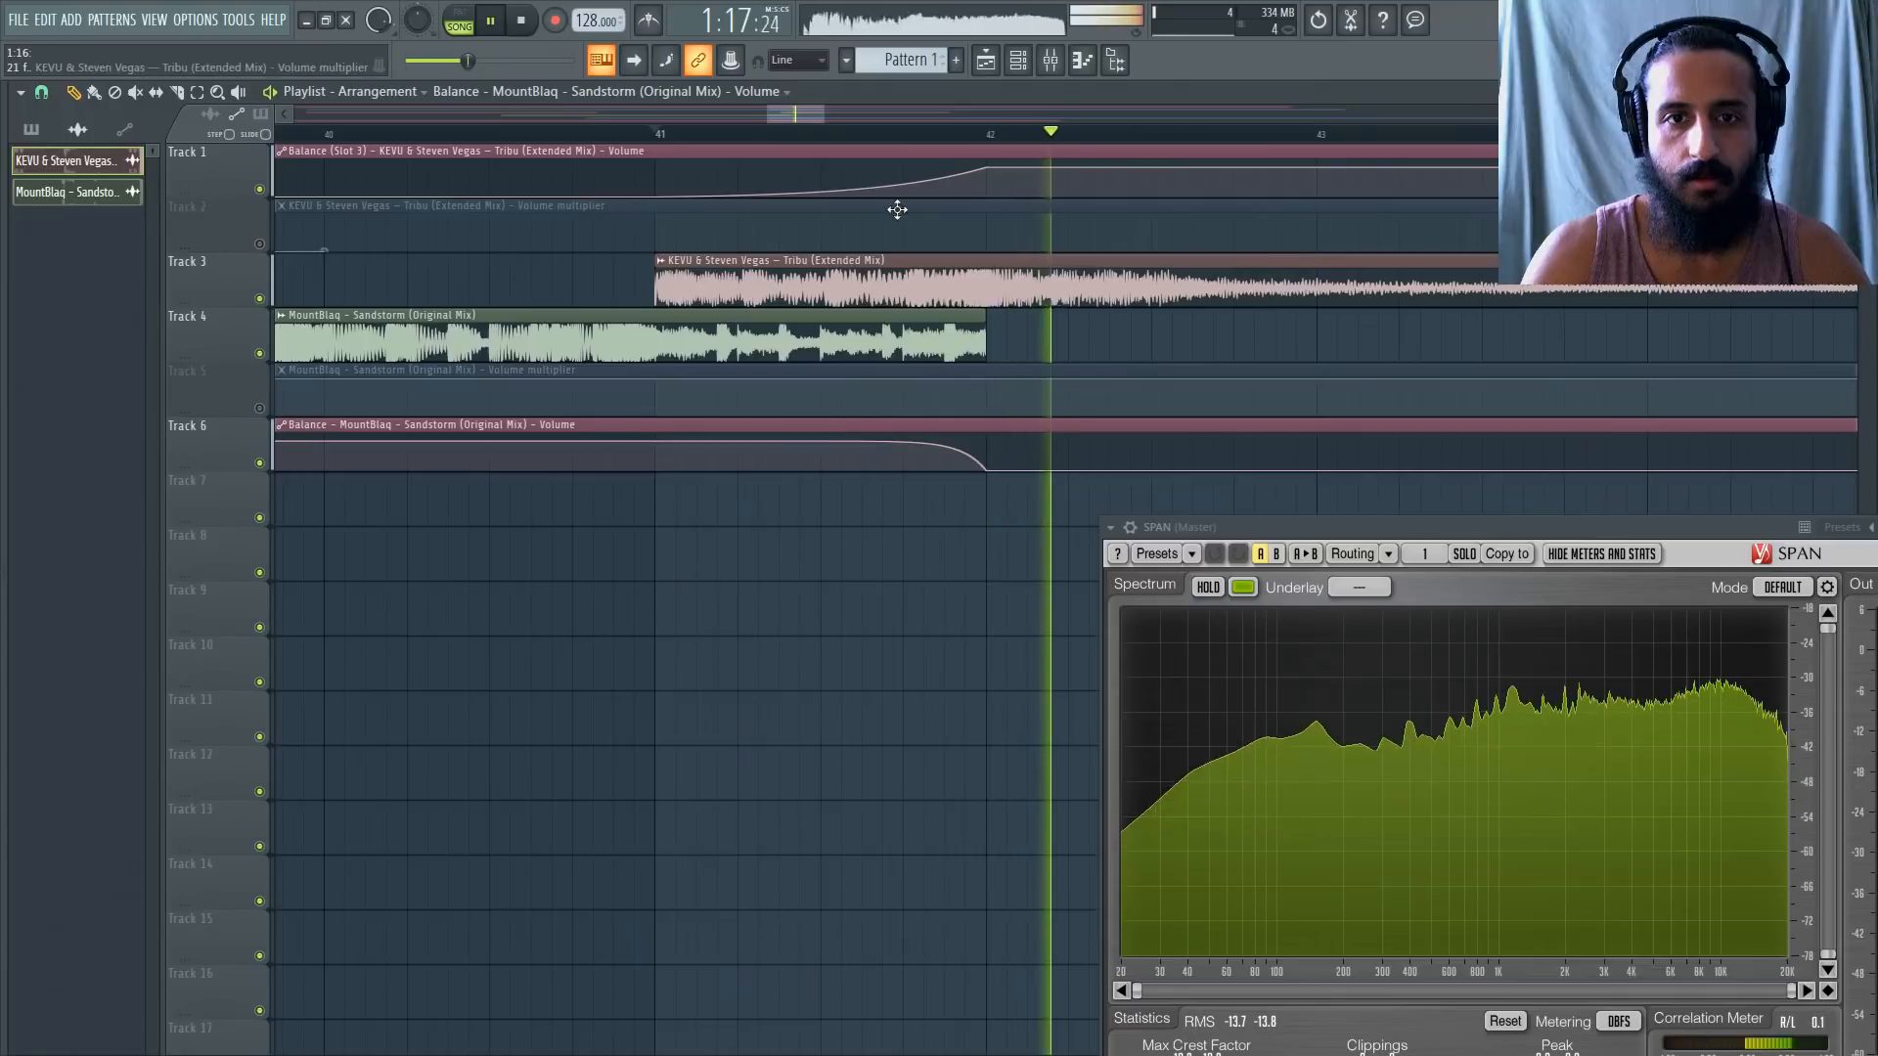
key(space)
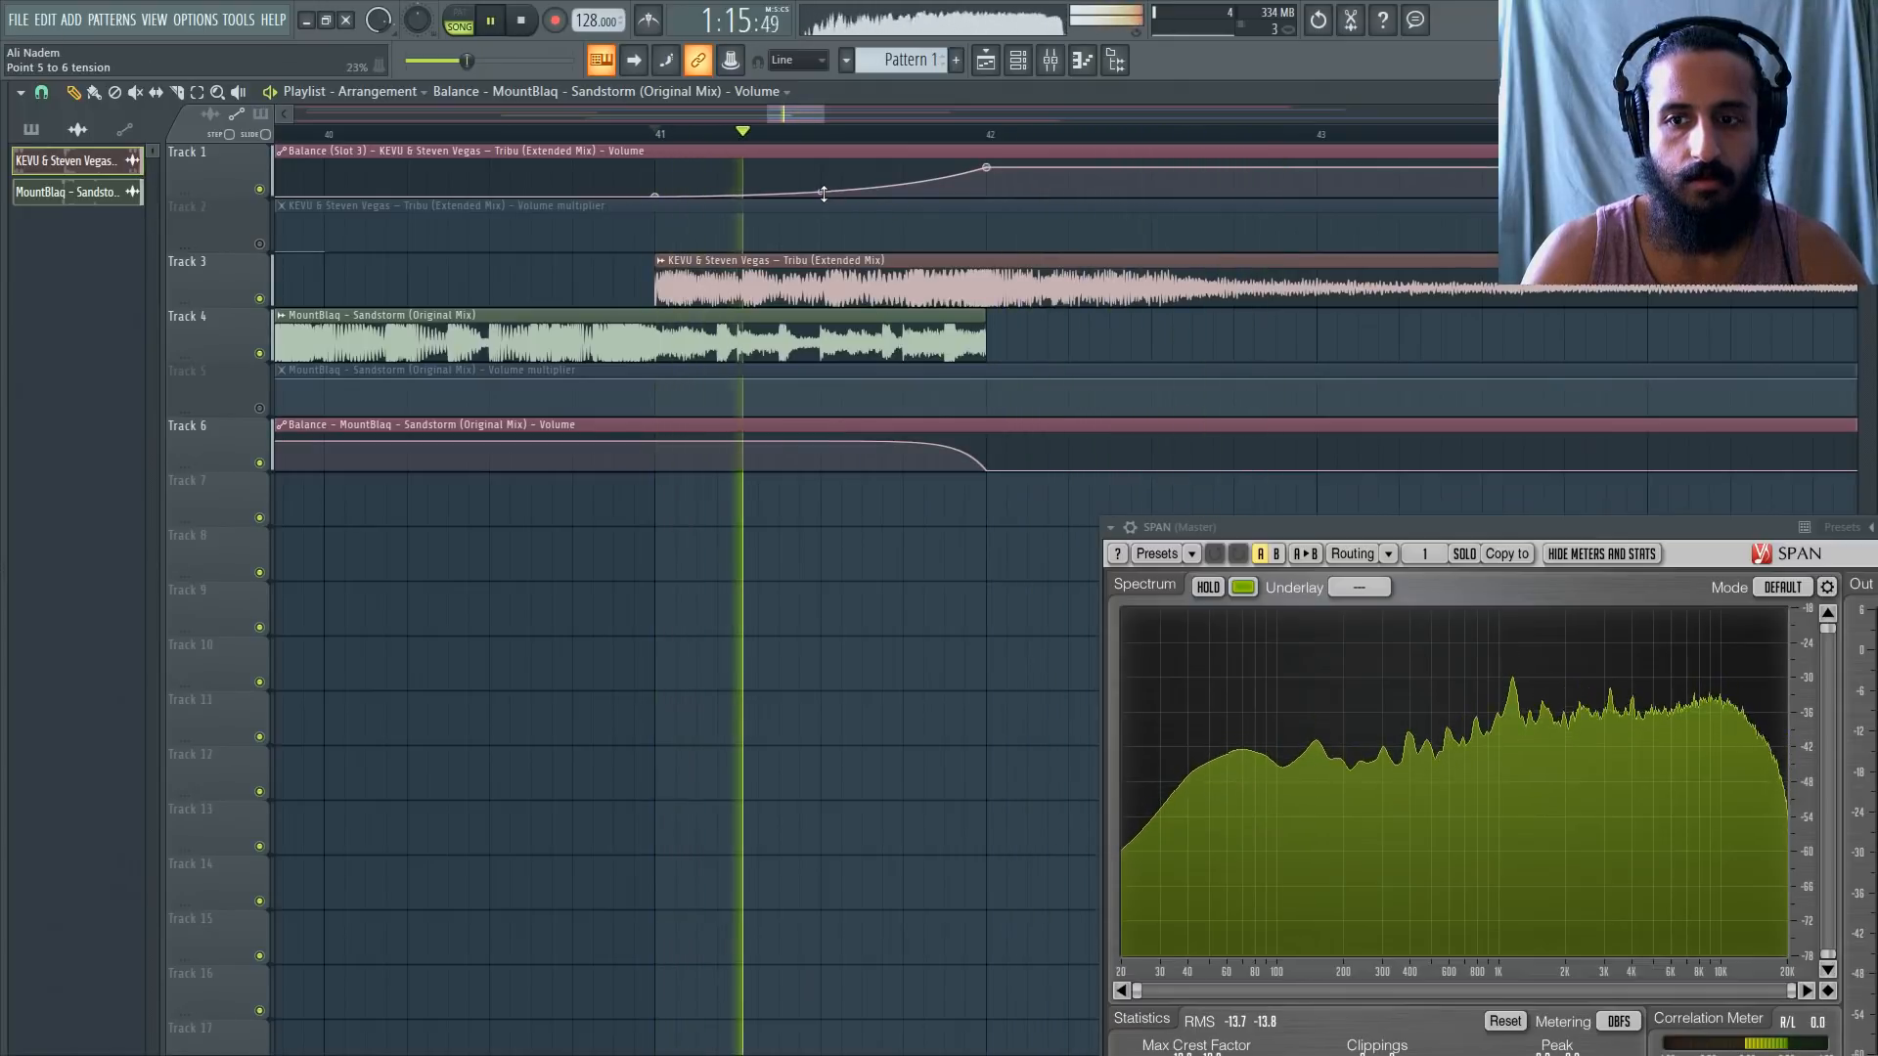
Extend the second Tribu clip on Track 3 to bar 77 and play through its later sections.
scroll(991, 295, down, 10)
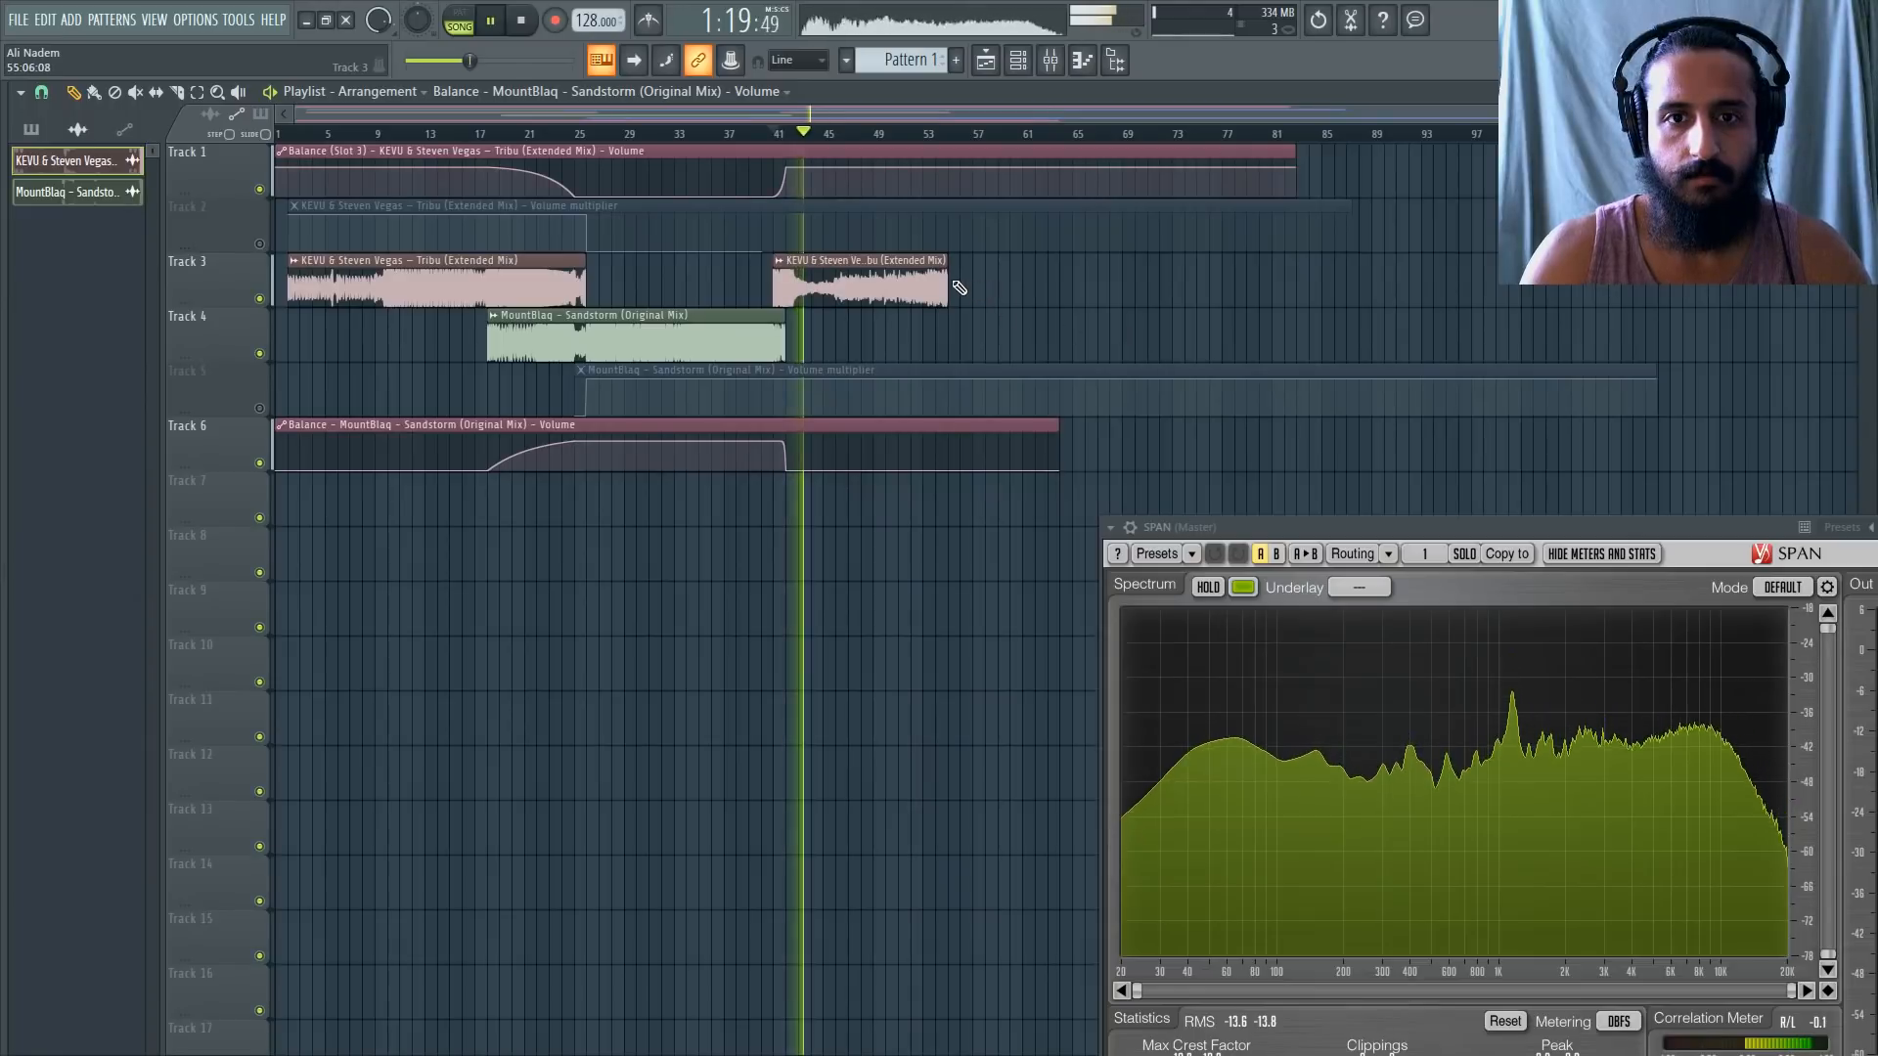
drag(947, 283, 1221, 284)
click(875, 134)
click(943, 134)
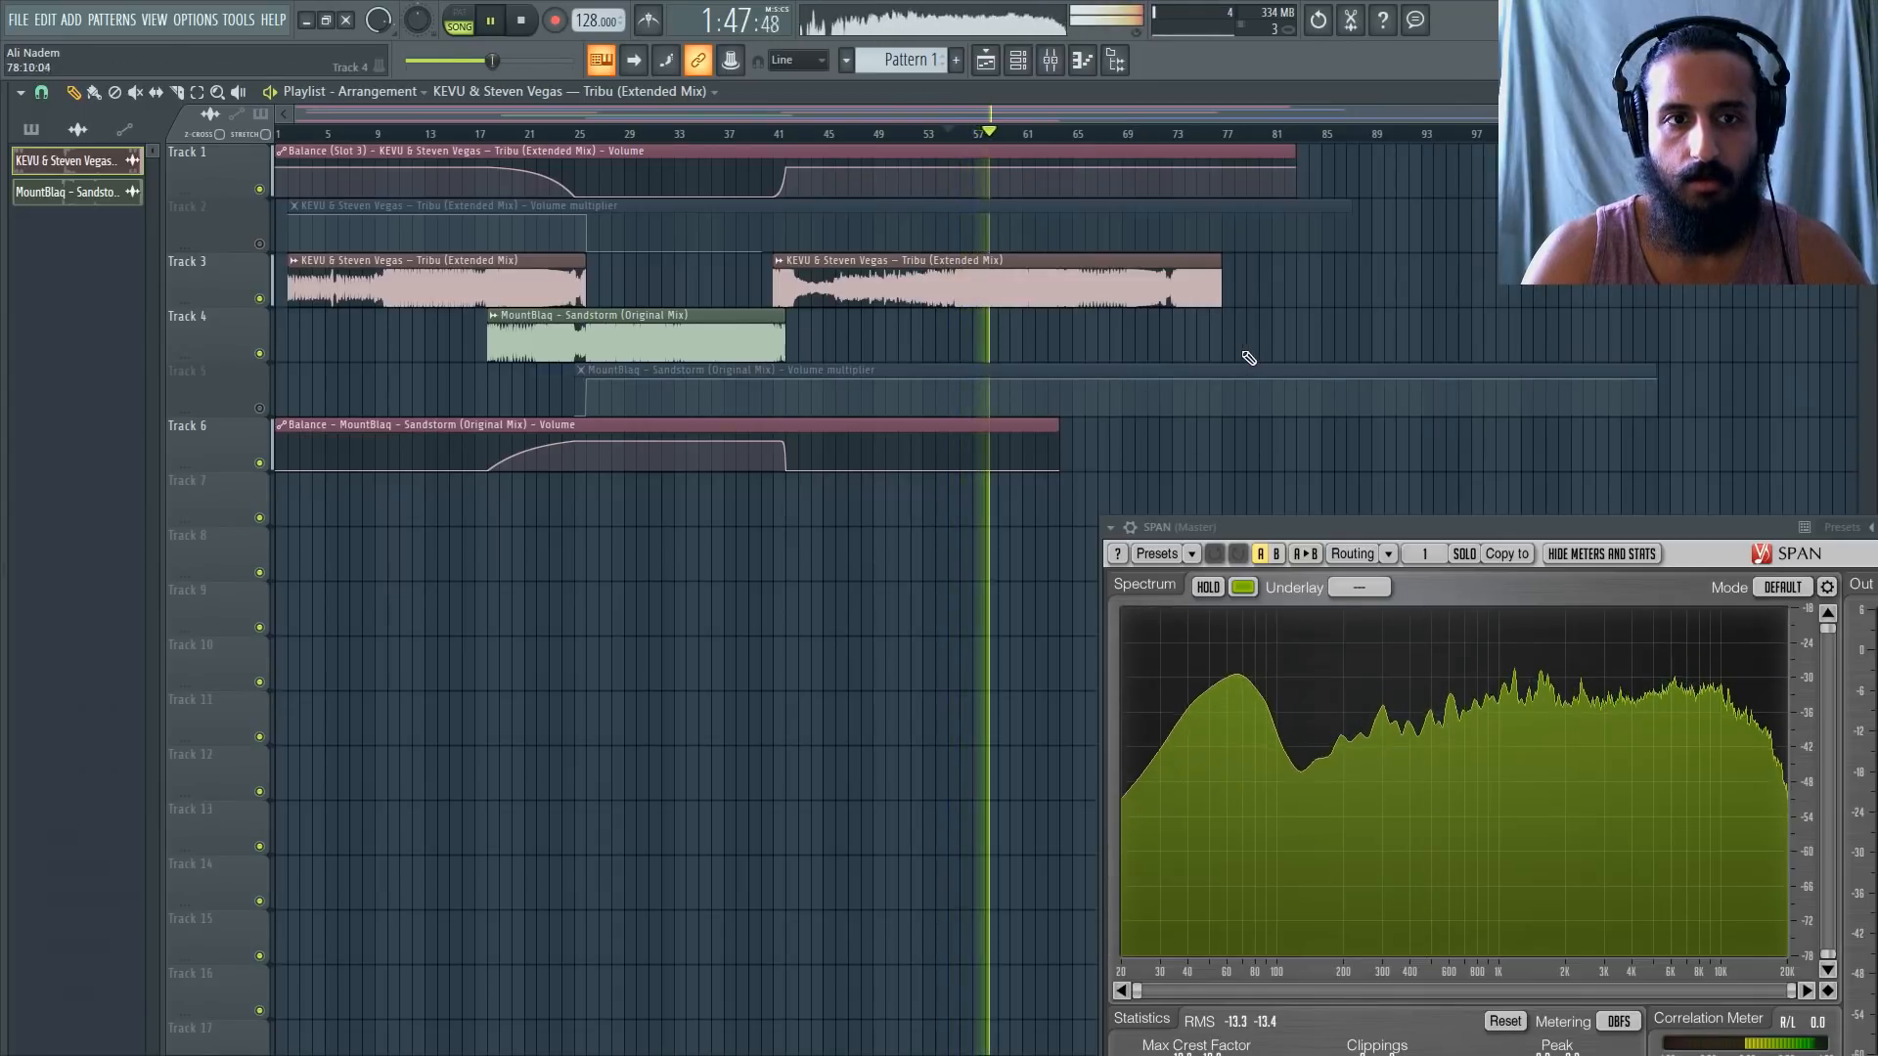
scroll(1245, 356, up, 2)
click(1107, 139)
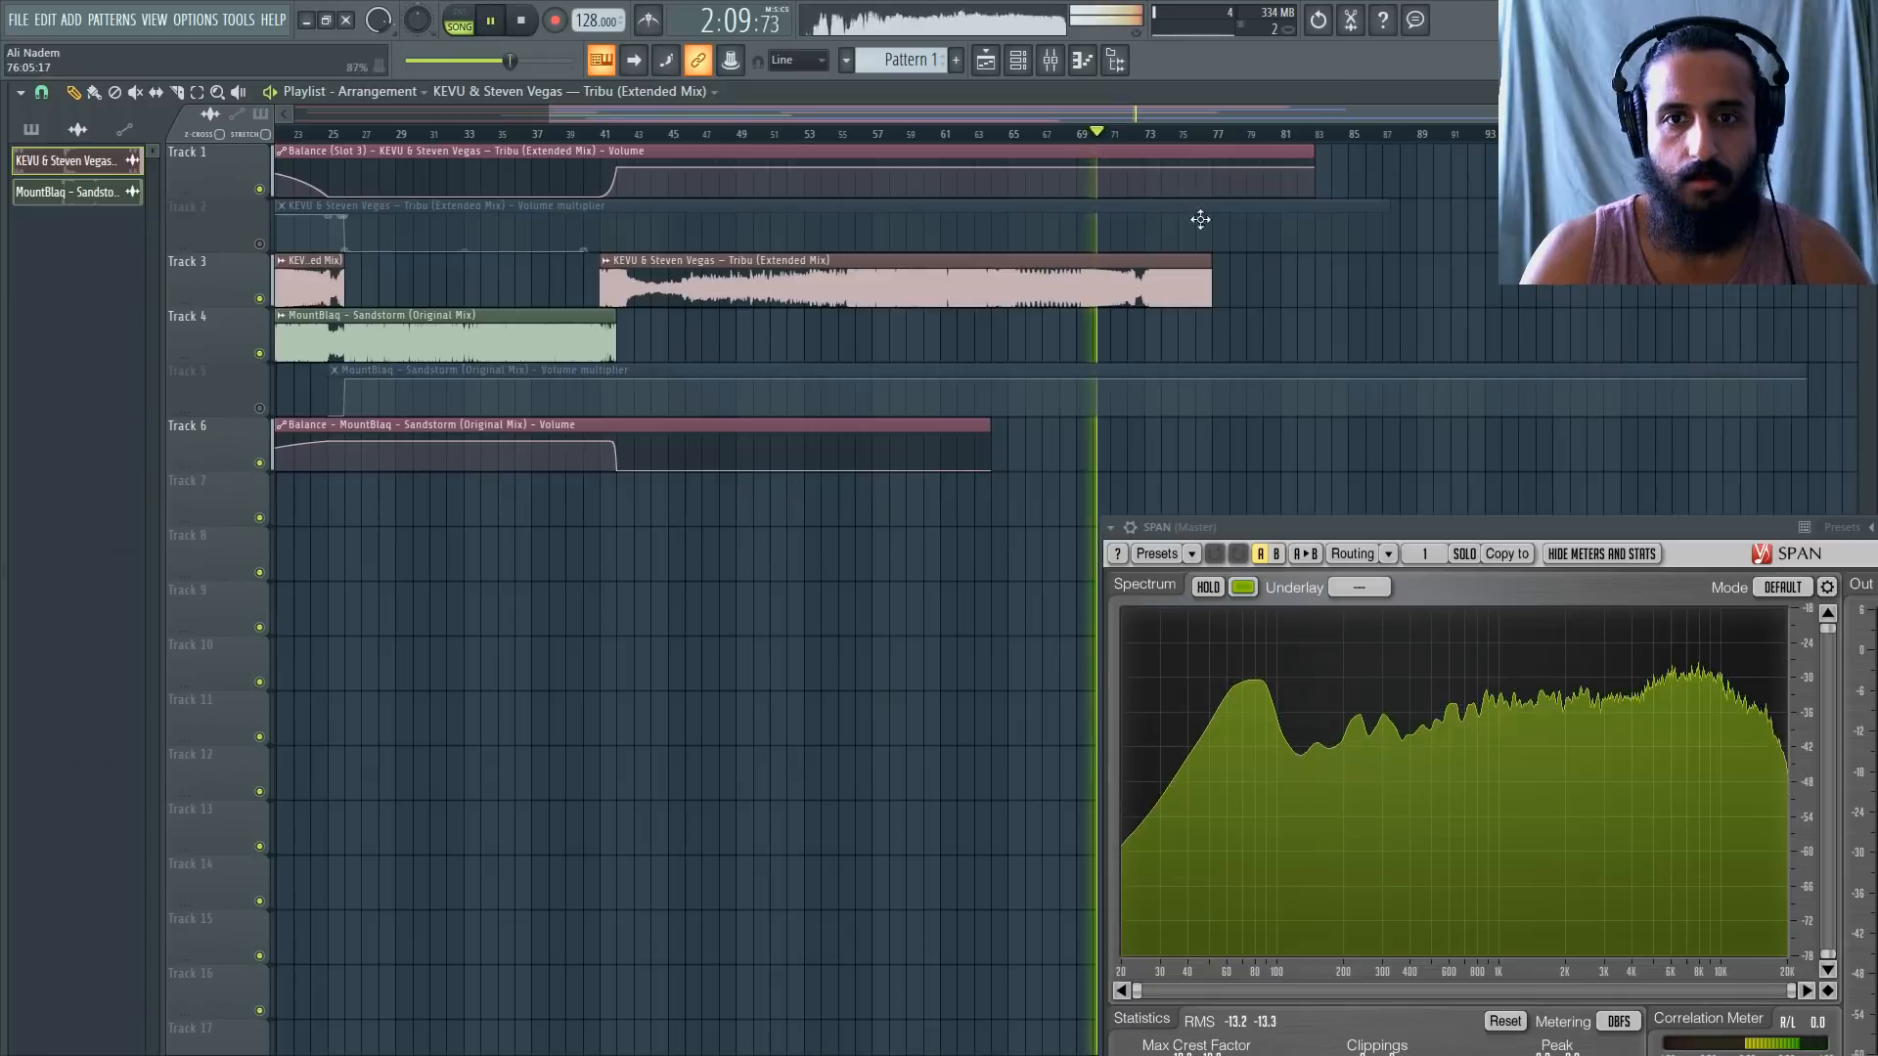
scroll(1164, 218, up, 2)
scroll(1076, 215, down, 4)
key(space)
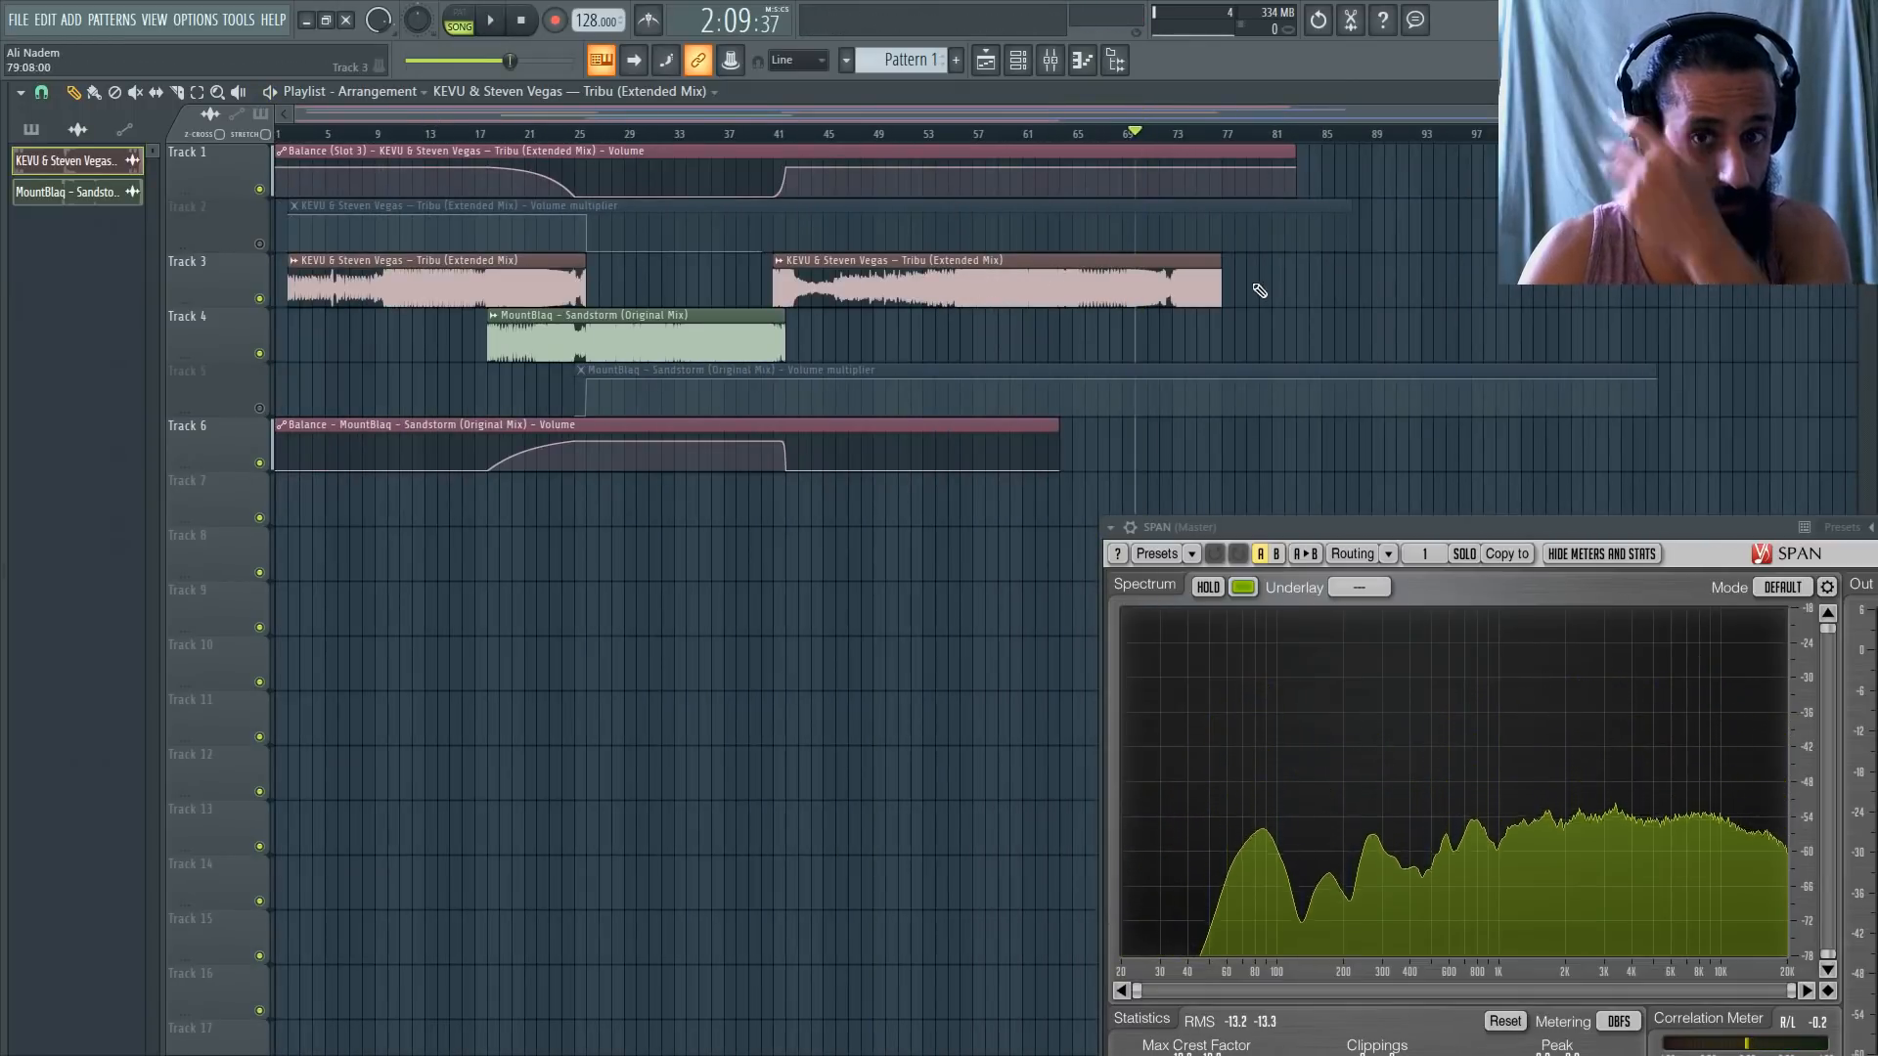
Copy the Sandstorm clip further along Track 4, starting at bar 82, with its beginning trimmed and its end extended to 87 bars long.
drag(693, 338, 1843, 337)
drag(1056, 116, 1455, 120)
drag(1379, 339, 1729, 340)
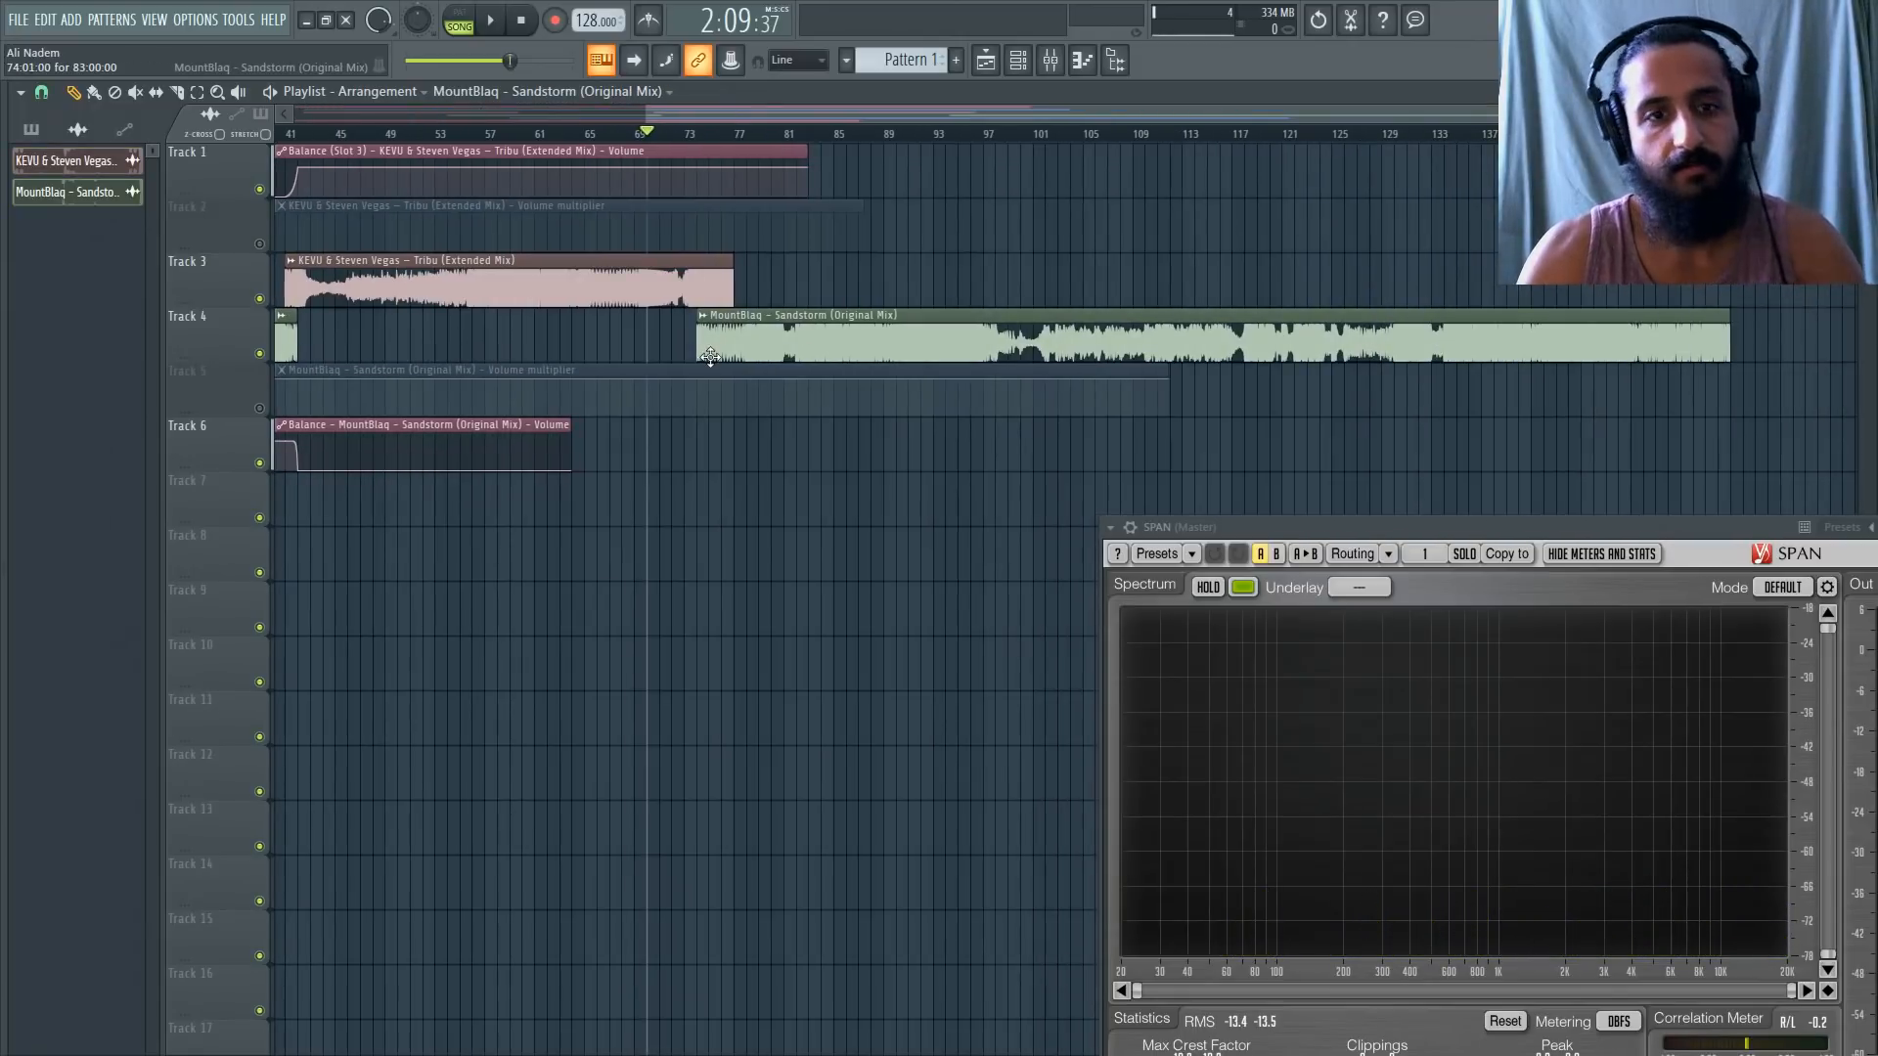
drag(698, 354, 1024, 350)
drag(1174, 345, 950, 347)
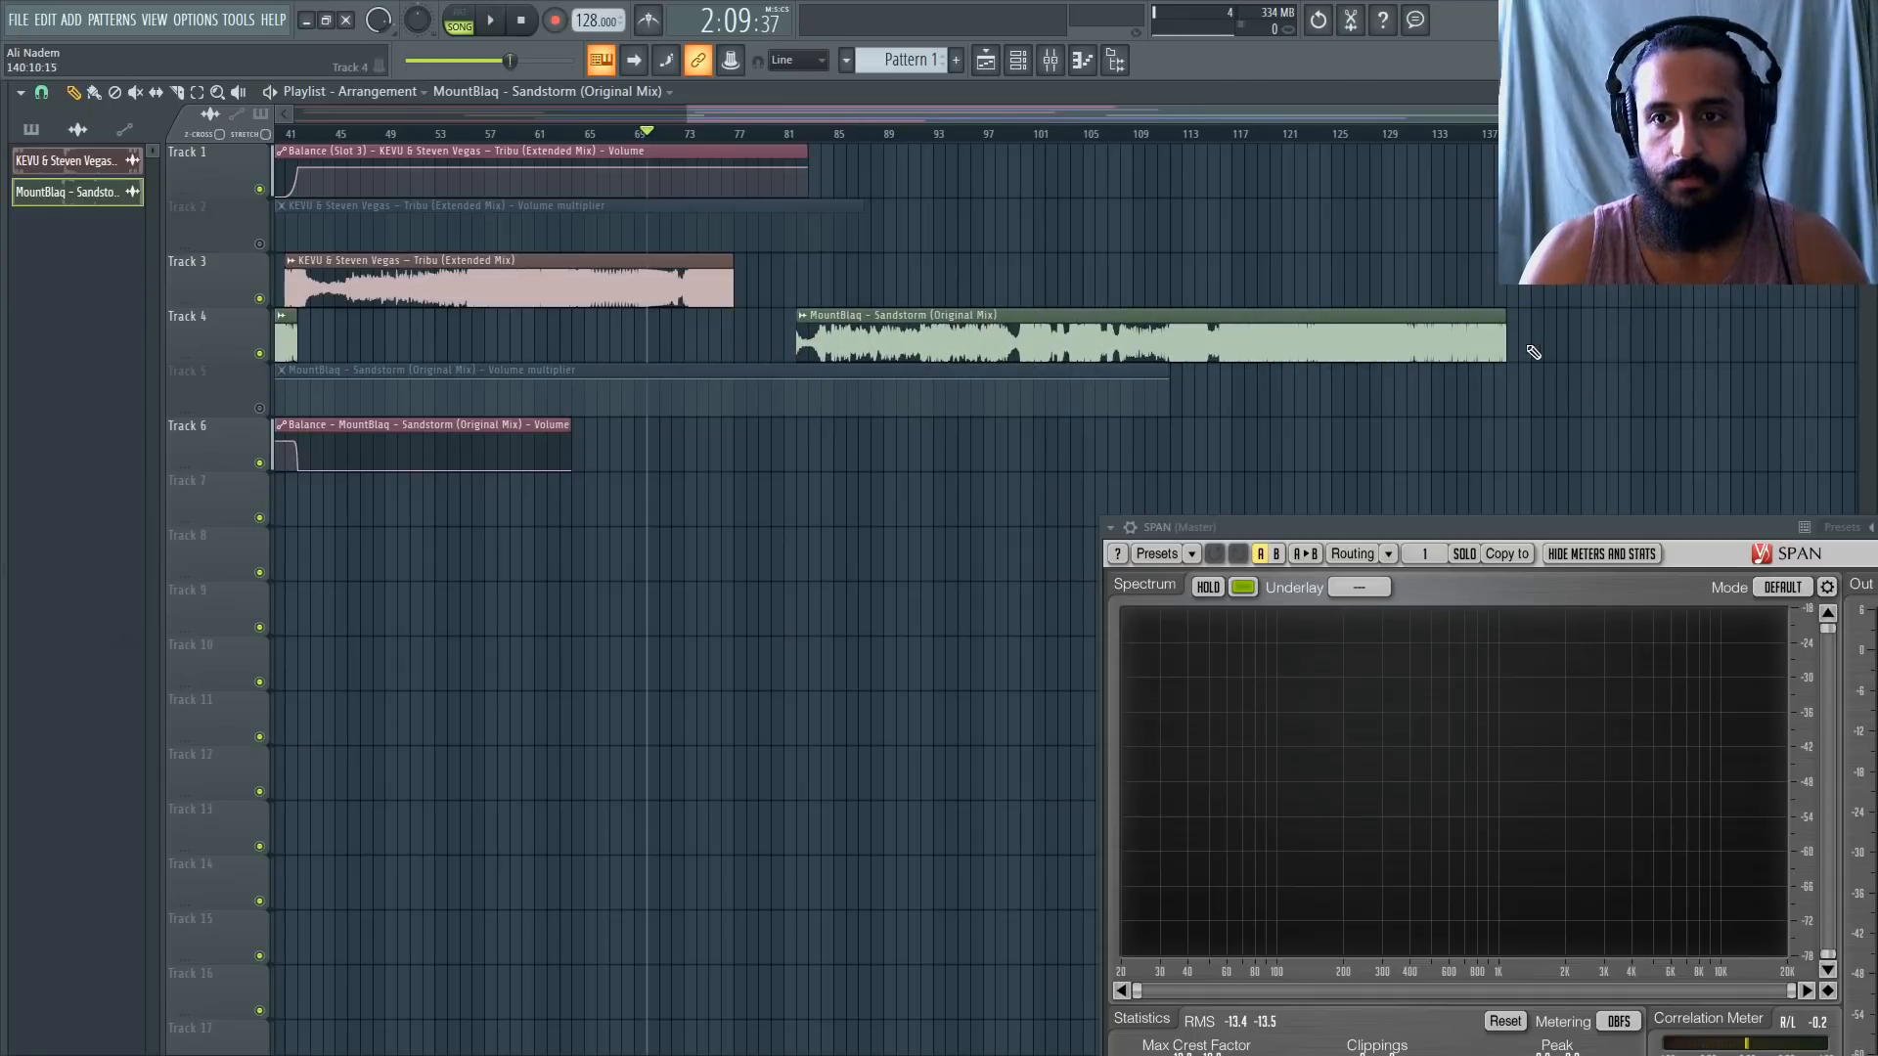
drag(1504, 347, 1860, 337)
Play the copied Sandstorm clip around bar 115 to locate the drop.
scroll(1271, 313, up, 5)
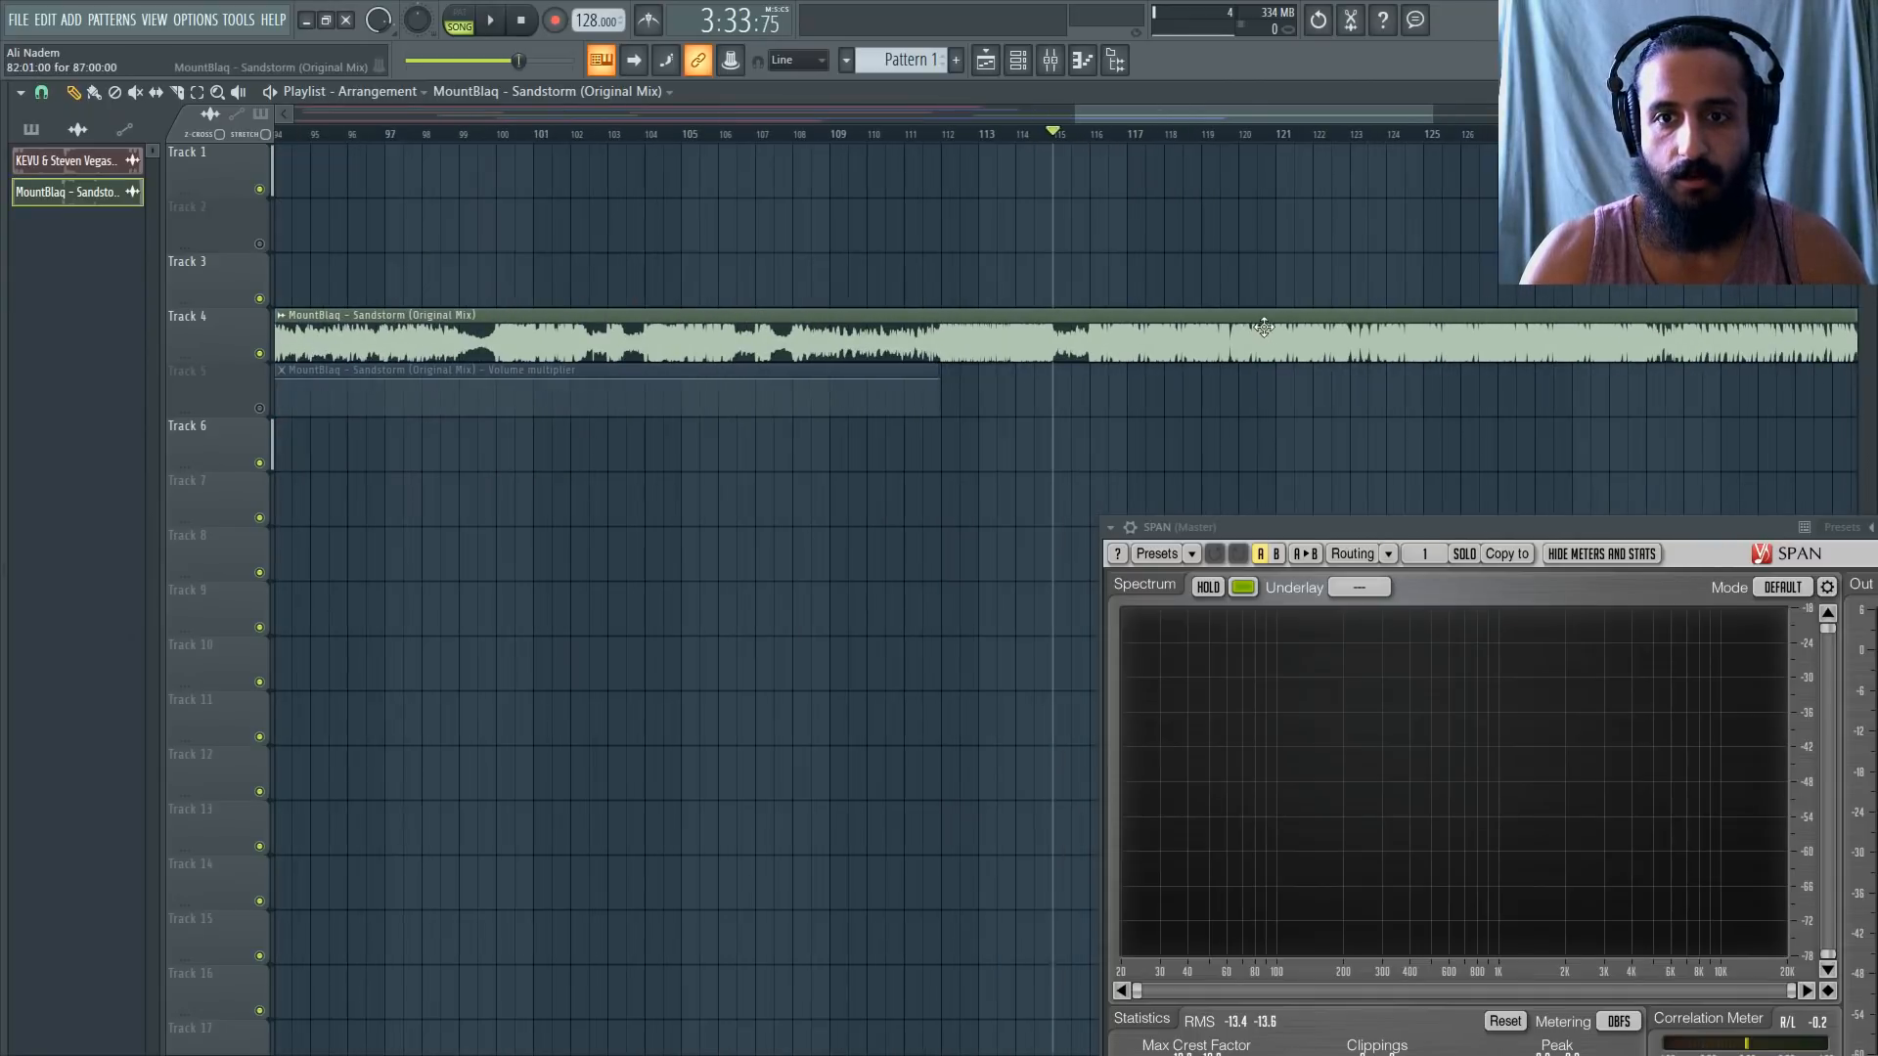
key(space)
scroll(1086, 354, up, 4)
key(space)
Shorten the Sandstorm volume automation clip on Track 6 to 39 bars.
scroll(782, 338, down, 10)
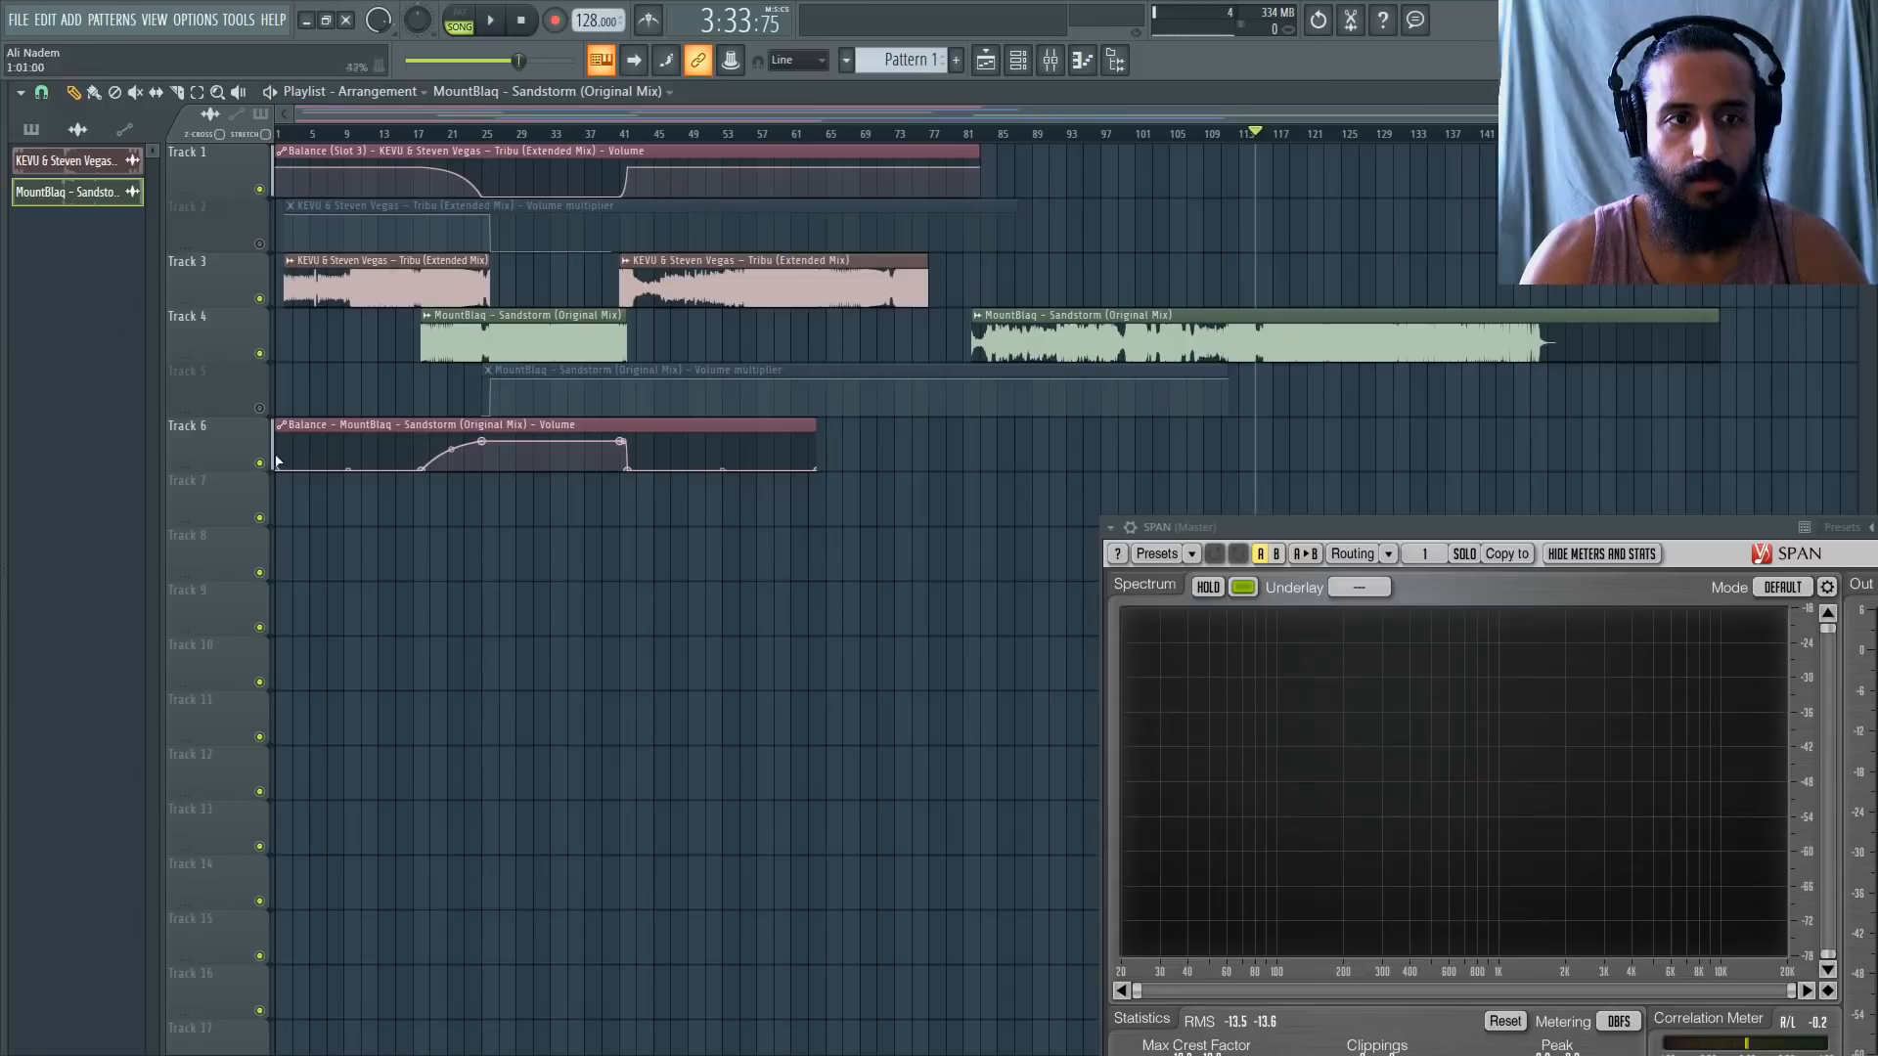
drag(815, 427, 704, 424)
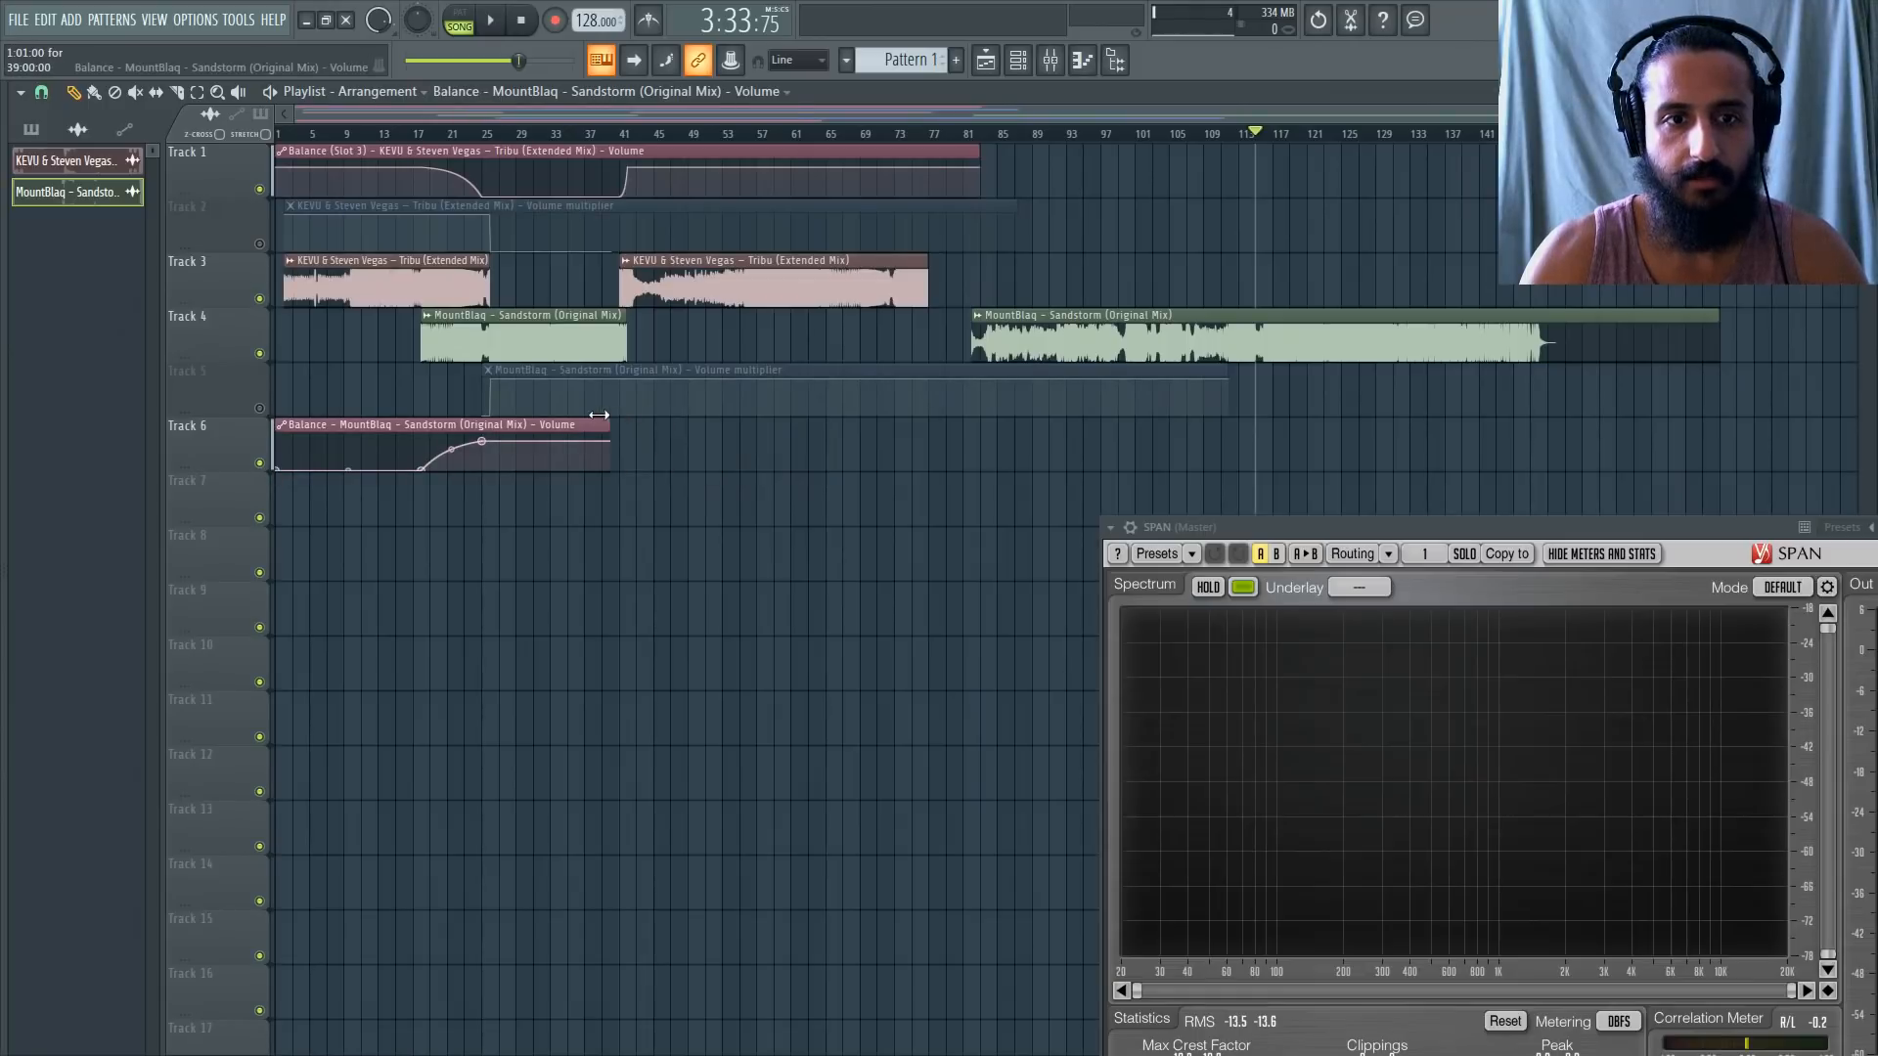
Play the copied Sandstorm clip up to its drop and slice it at bar 116.
key(space)
scroll(930, 256, up, 6)
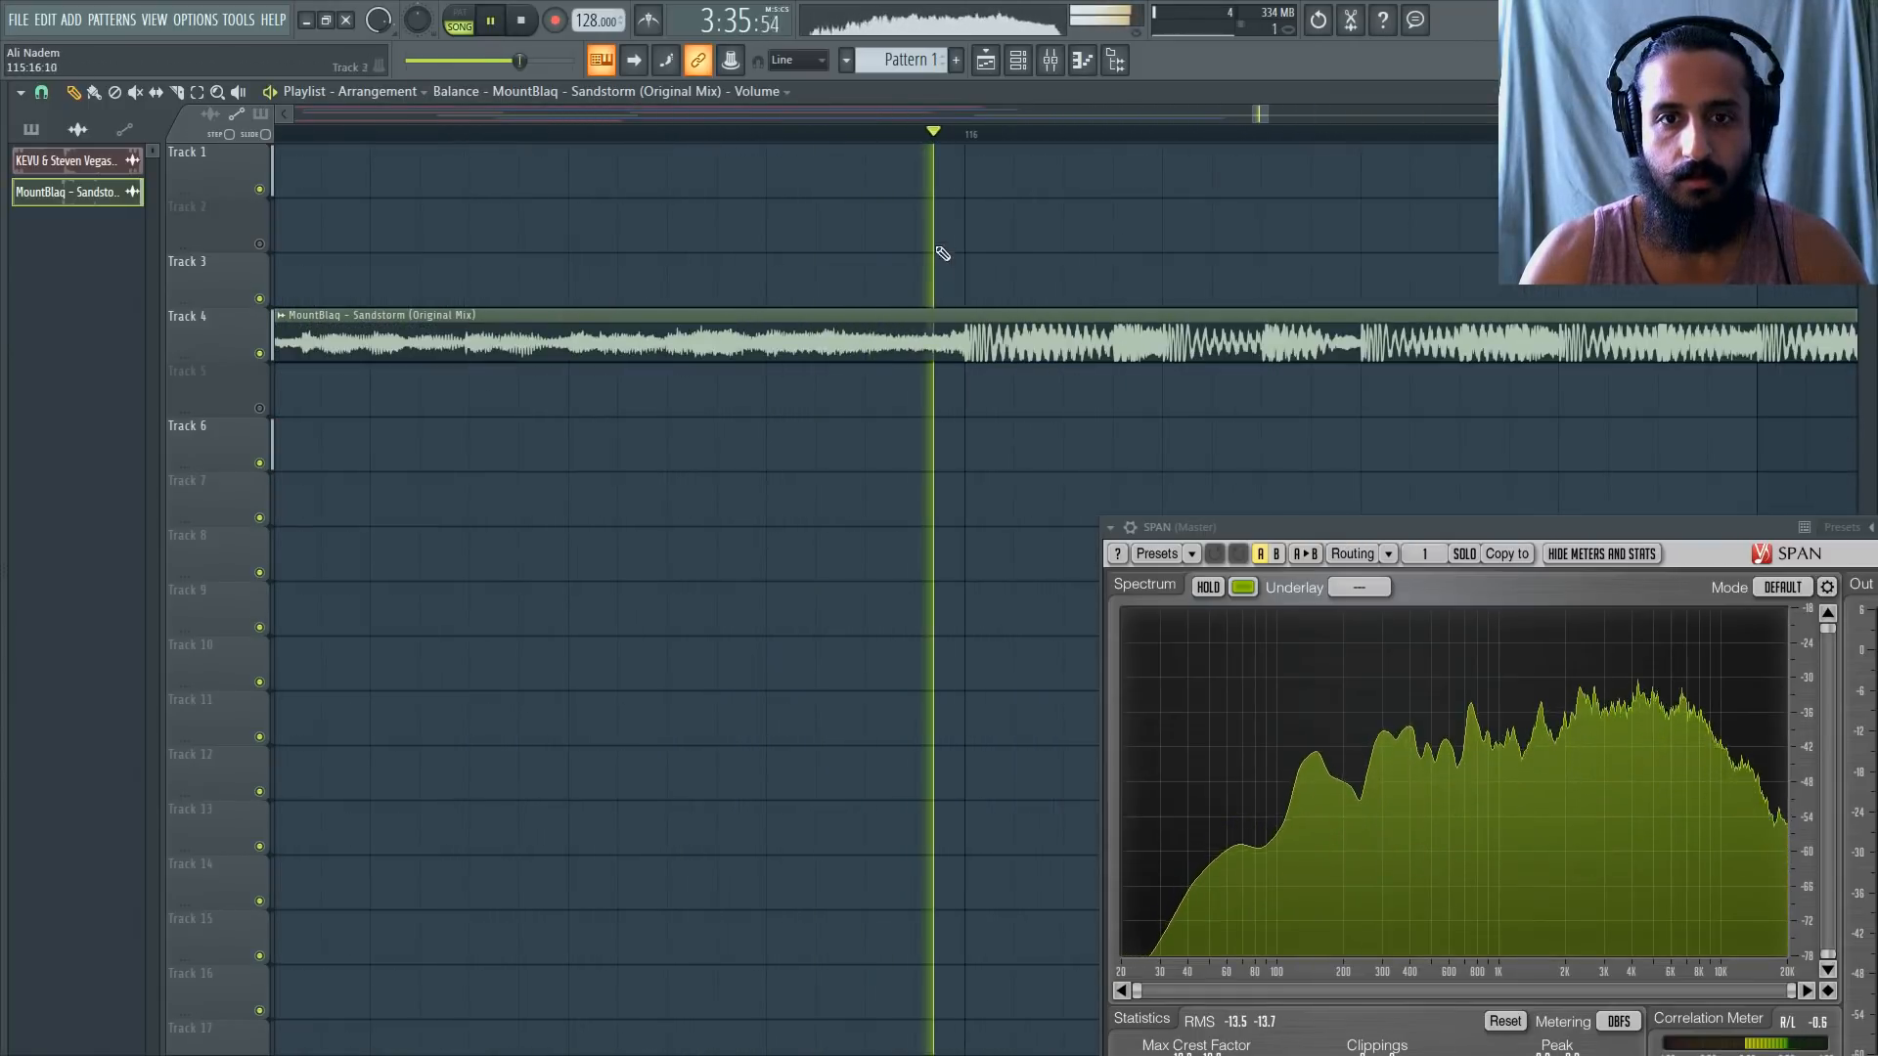
key(space)
scroll(922, 226, down, 6)
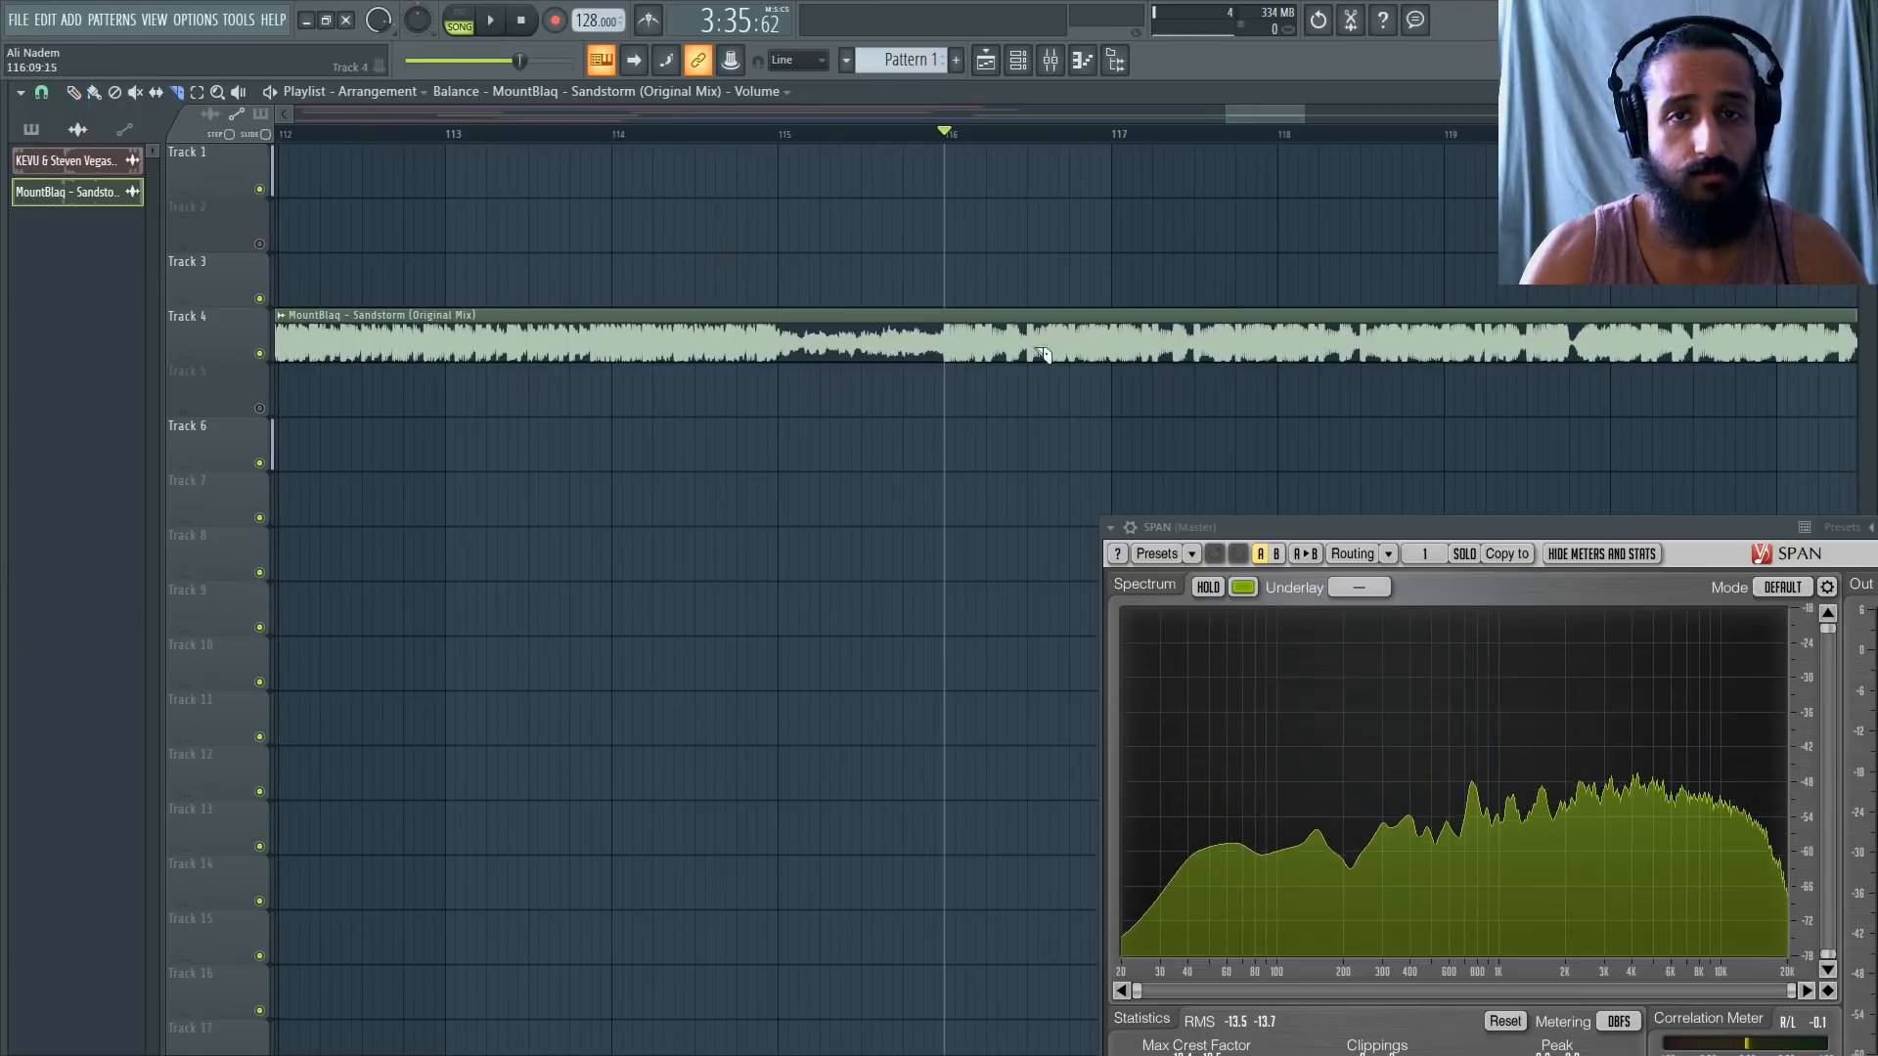
drag(956, 398, 947, 291)
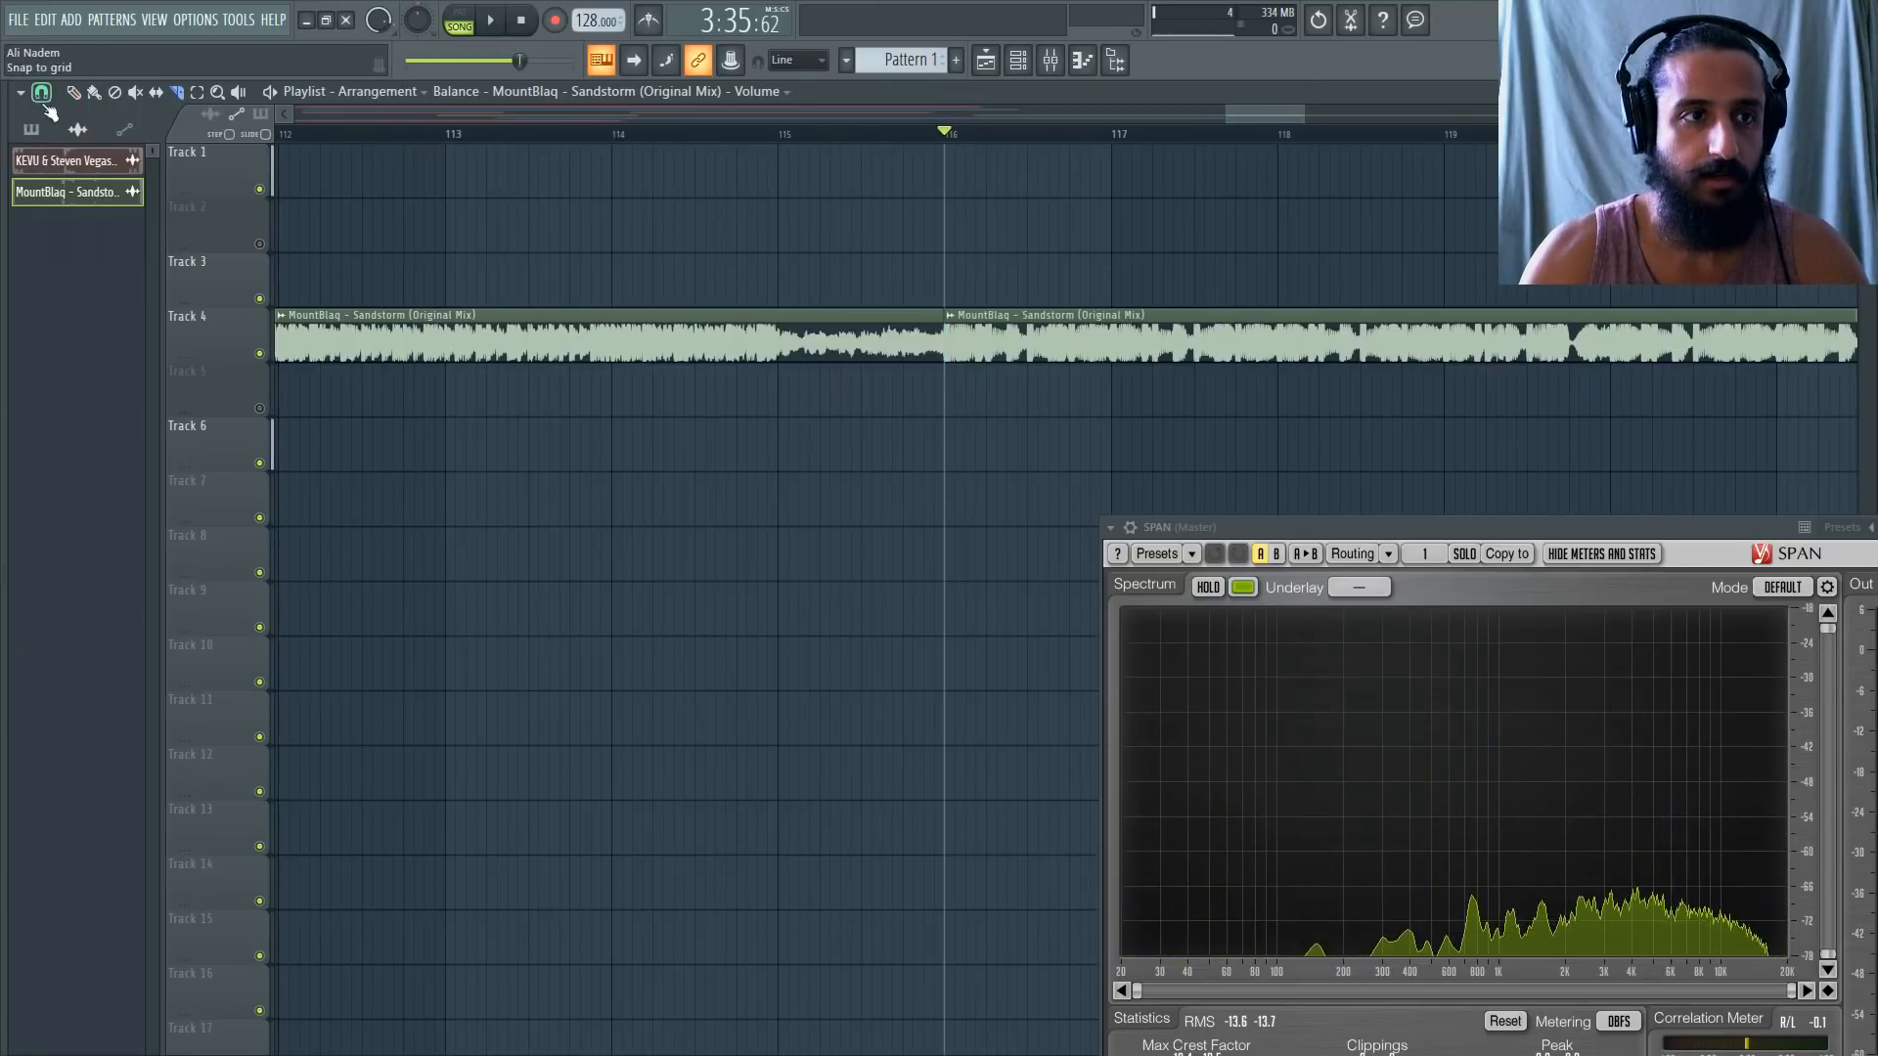
Delete the part of the copied Sandstorm clip before the cut and move the remainder back to bar 78.
click(74, 93)
right_click(641, 332)
scroll(753, 372, down, 8)
drag(1349, 332, 1018, 321)
Play the end of the second Tribu clip from several positions to find where Sandstorm should enter.
scroll(1364, 233, up, 6)
click(1456, 135)
key(space)
scroll(1565, 284, up, 3)
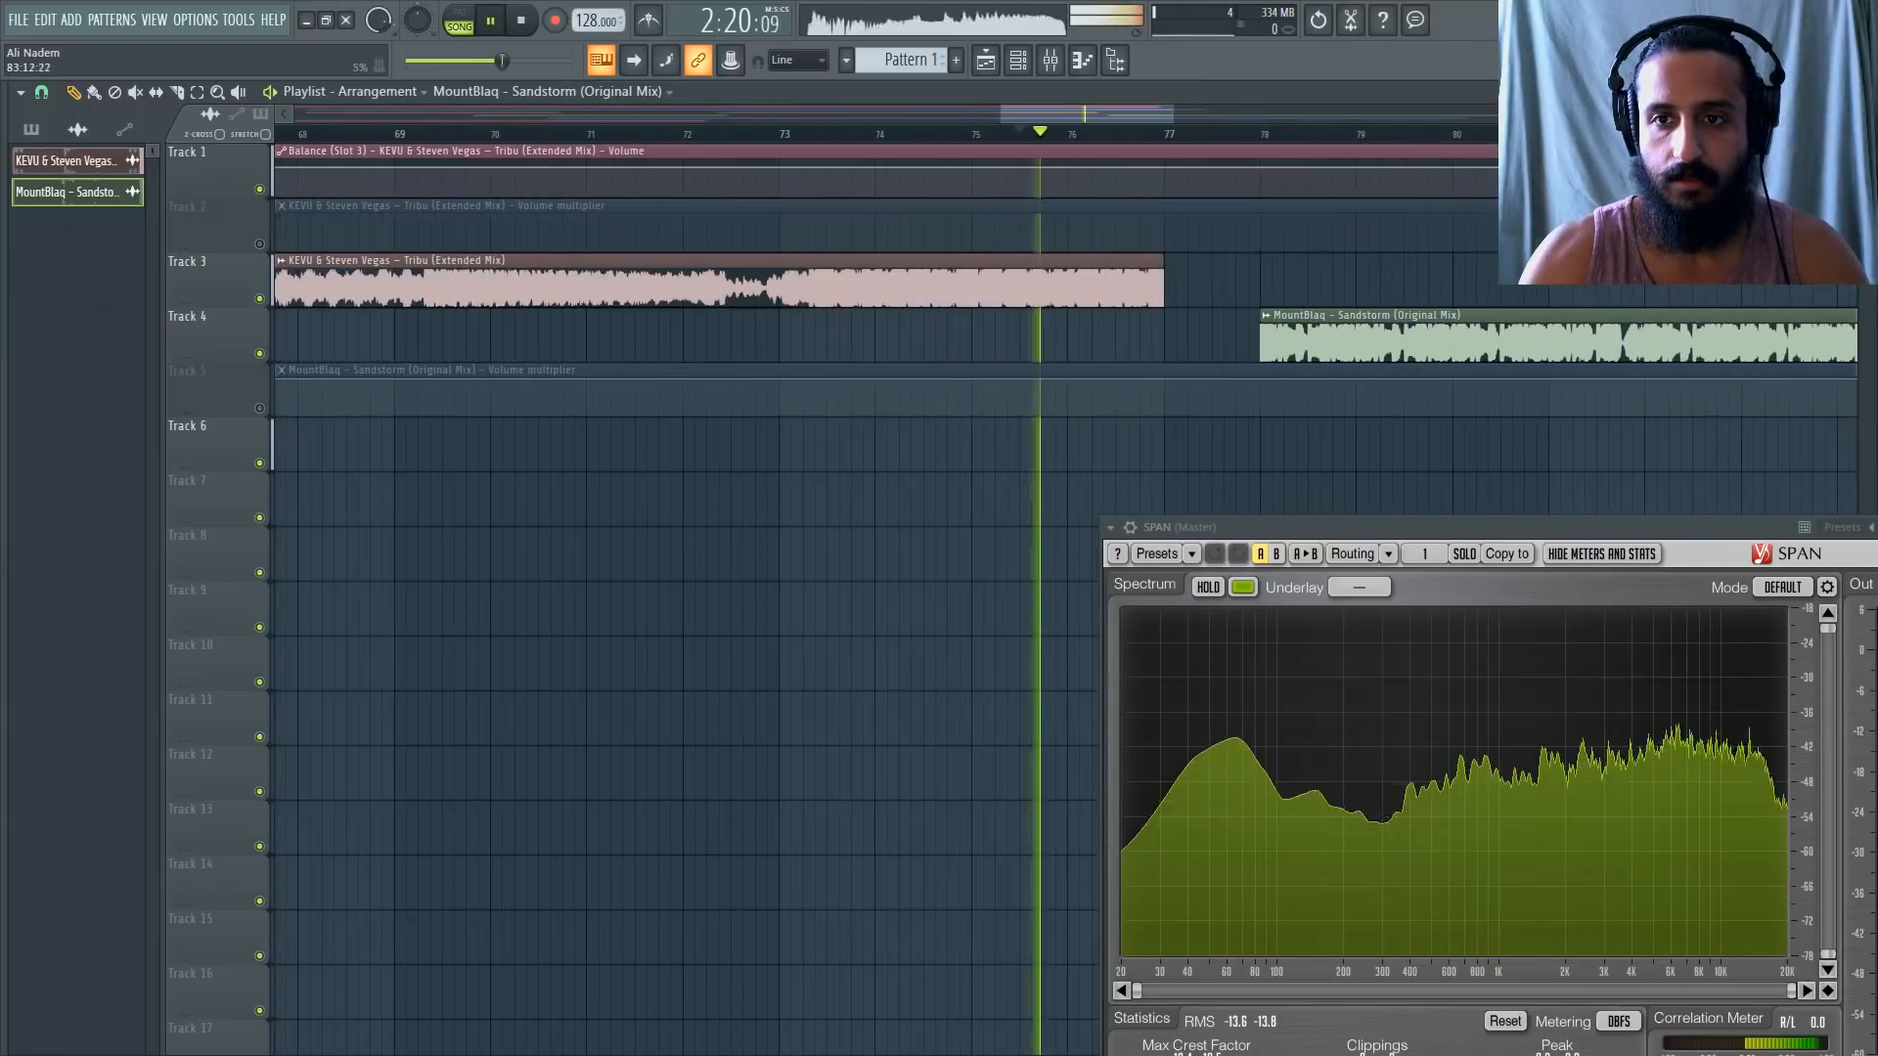
scroll(1262, 269, down, 4)
click(1179, 136)
click(1045, 136)
Move the cut Sandstorm clip on Track 4 to start at bar 73, and stop playback.
scroll(1258, 323, up, 2)
scroll(1258, 324, up, 1)
drag(1342, 337, 989, 335)
key(space)
scroll(1047, 317, down, 6)
scroll(1079, 307, down, 4)
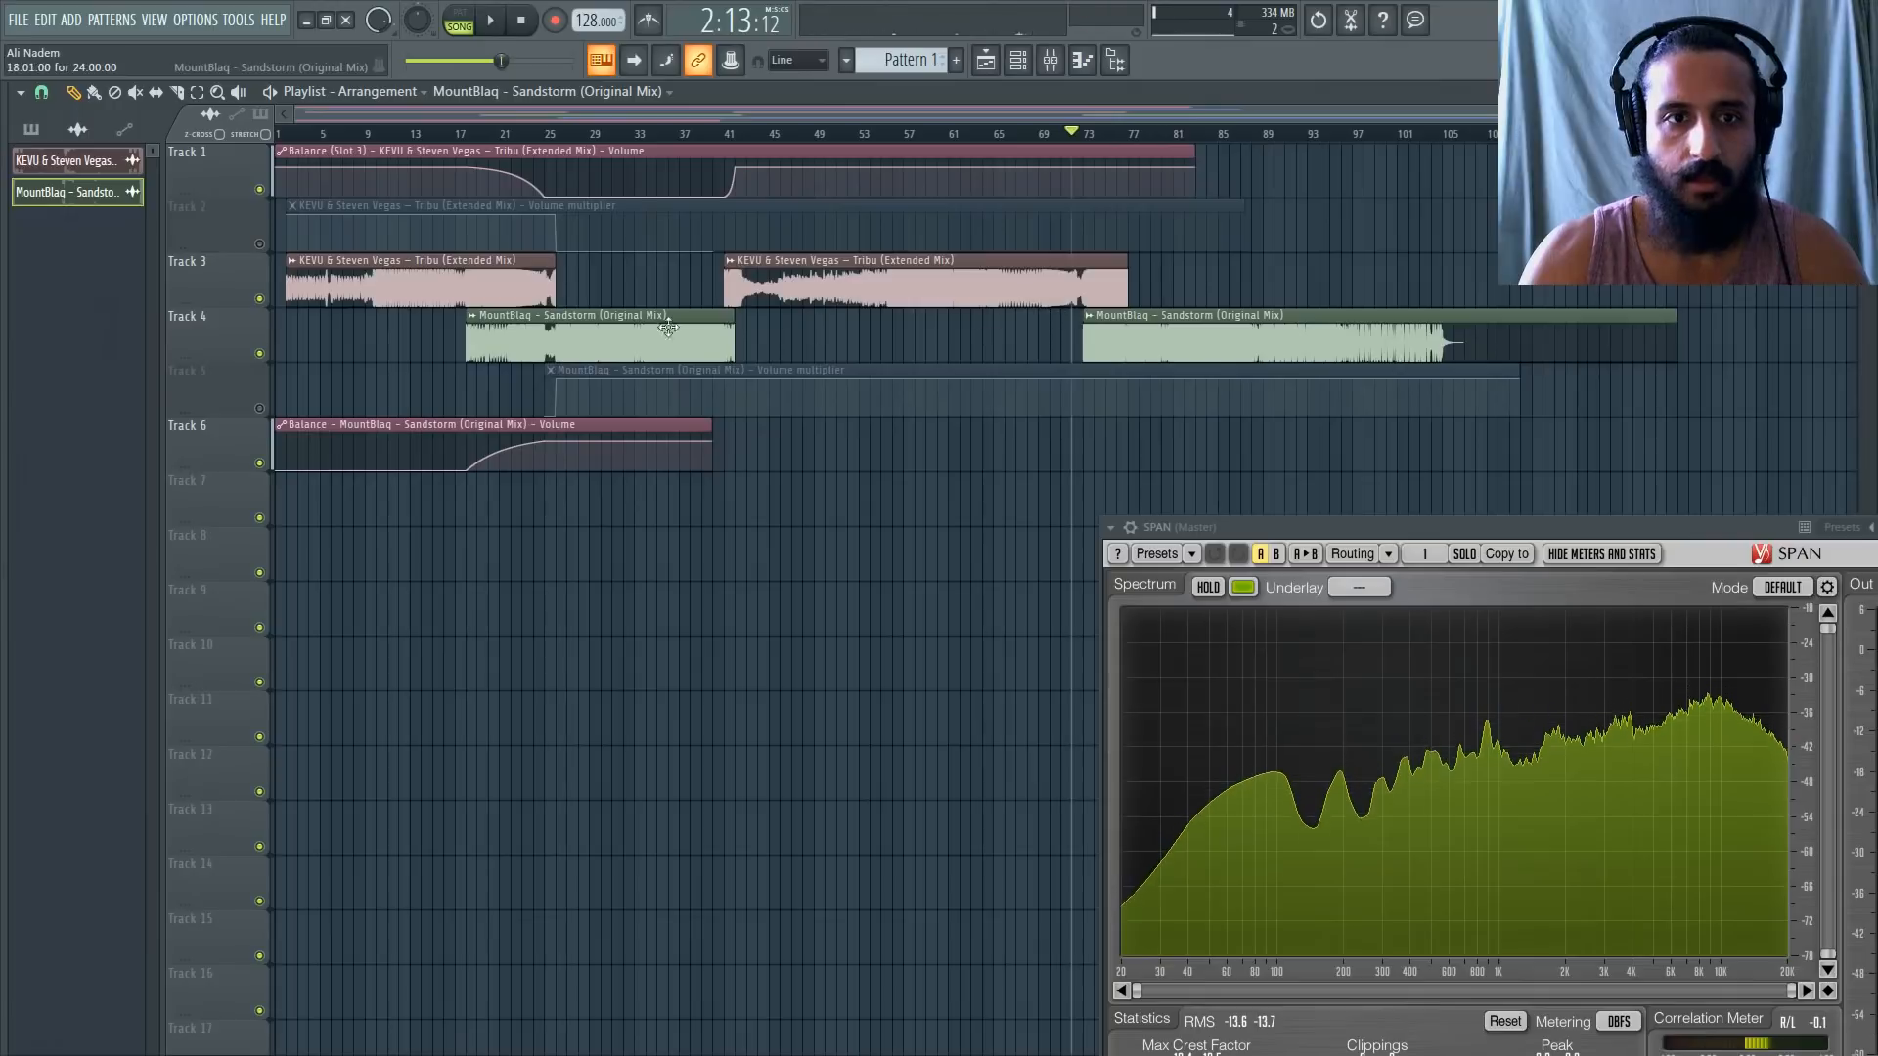
scroll(452, 338, up, 2)
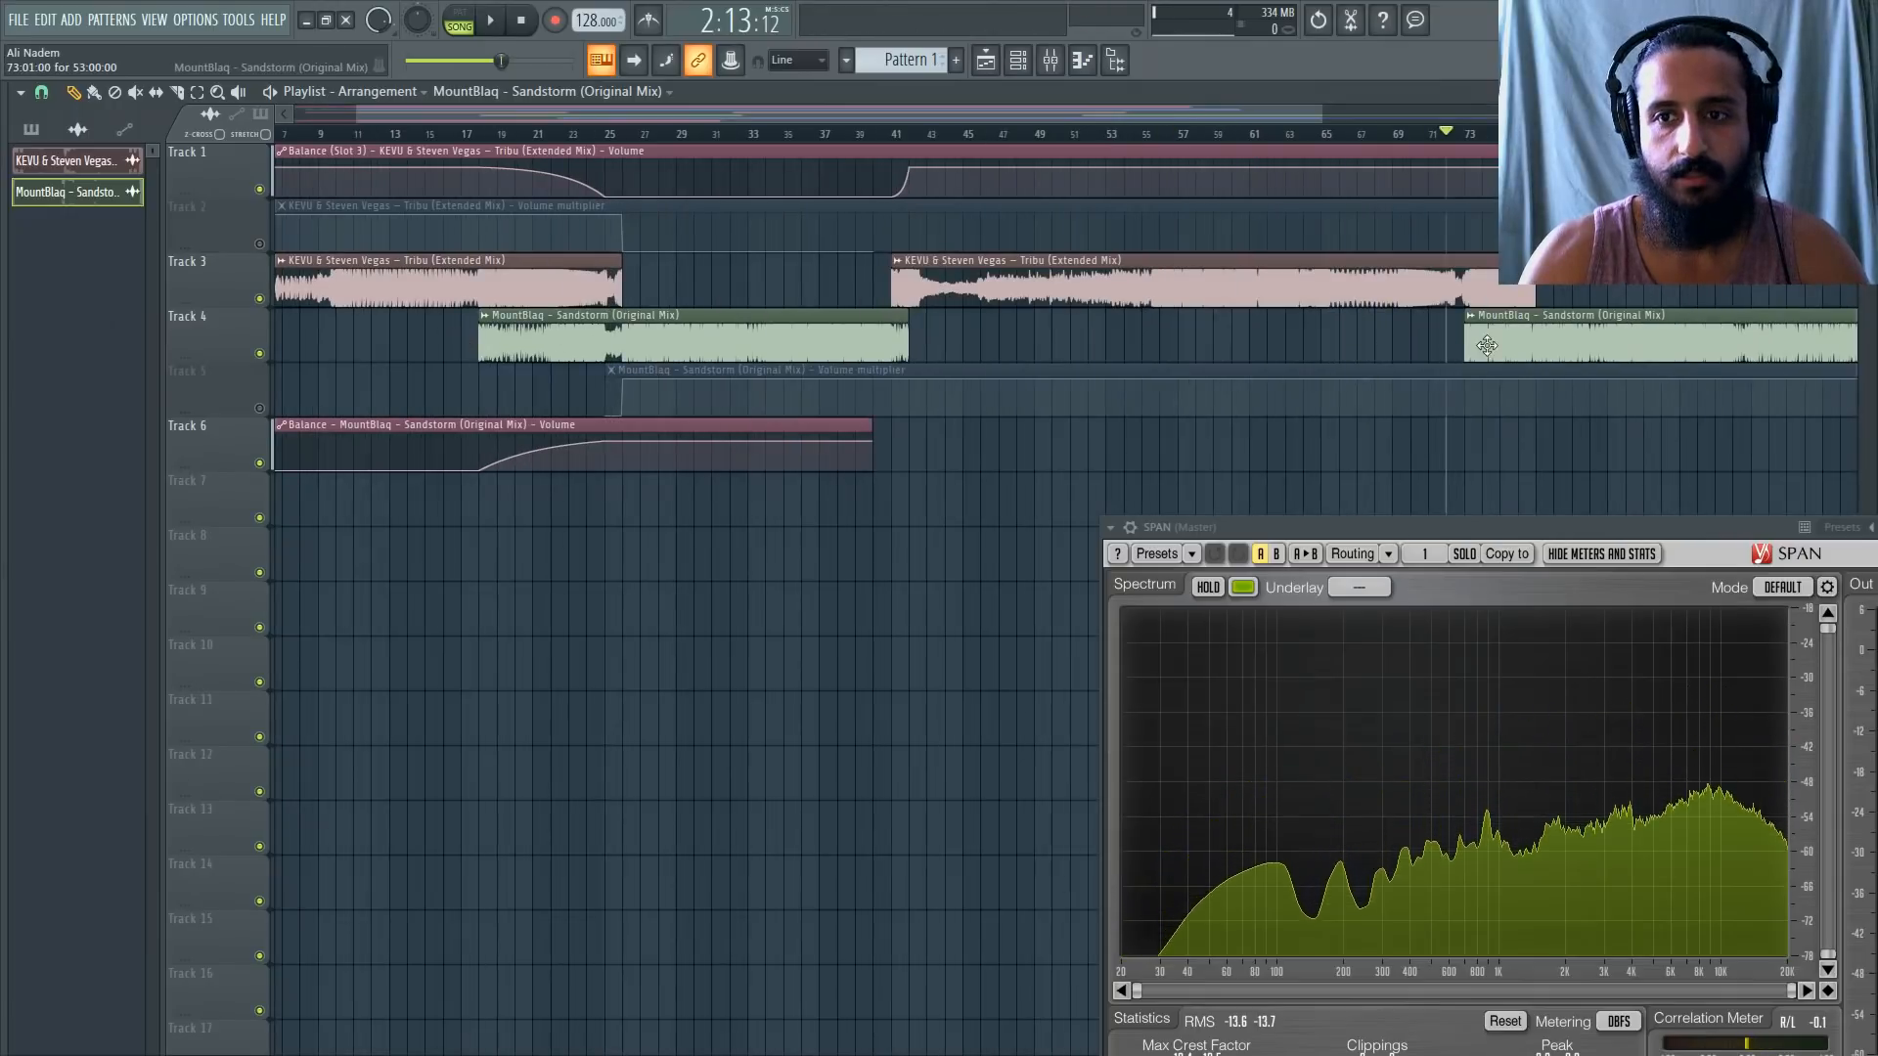
Move the cut Sandstorm clip on Track 4 back so it starts at bar 65.
drag(1486, 346, 1232, 360)
scroll(1557, 340, up, 4)
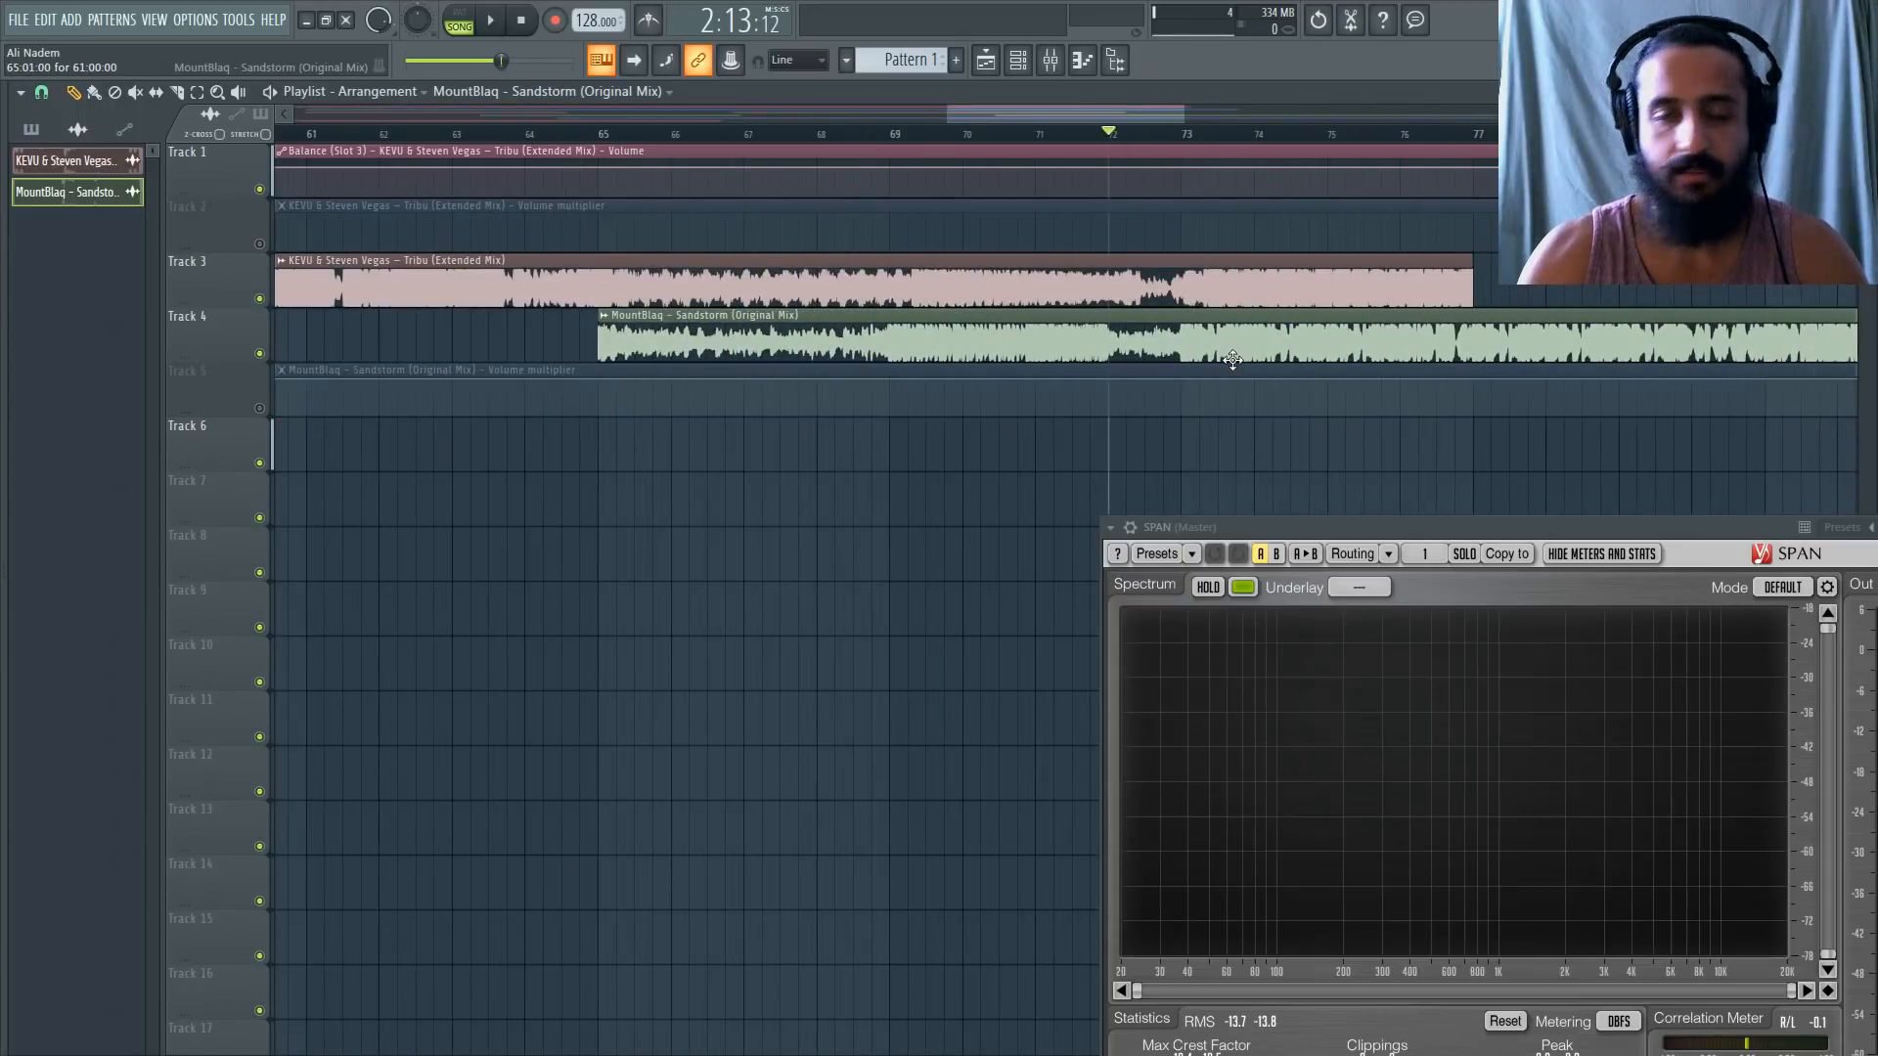
scroll(1233, 360, down, 1)
scroll(1232, 360, up, 5)
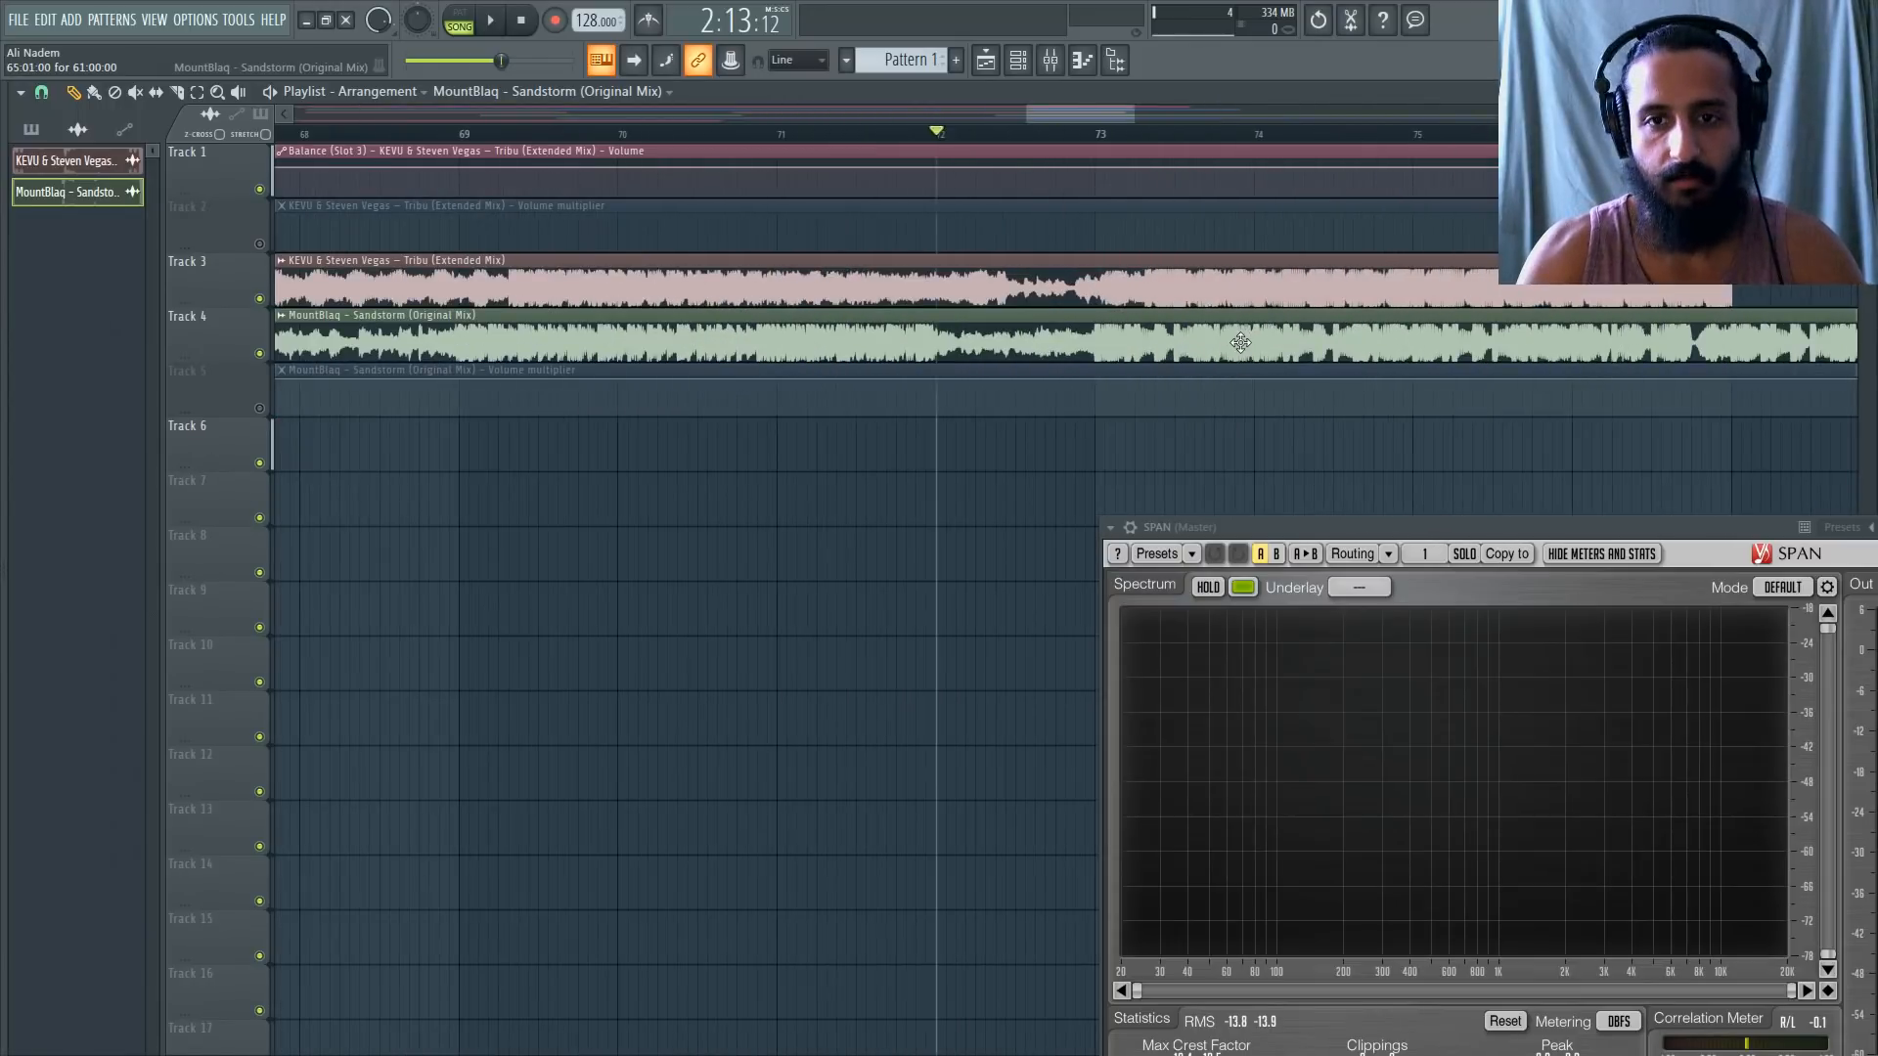
Play the overlapping clips around bar 72 and mute Track 4 to hear Tribu alone.
key(space)
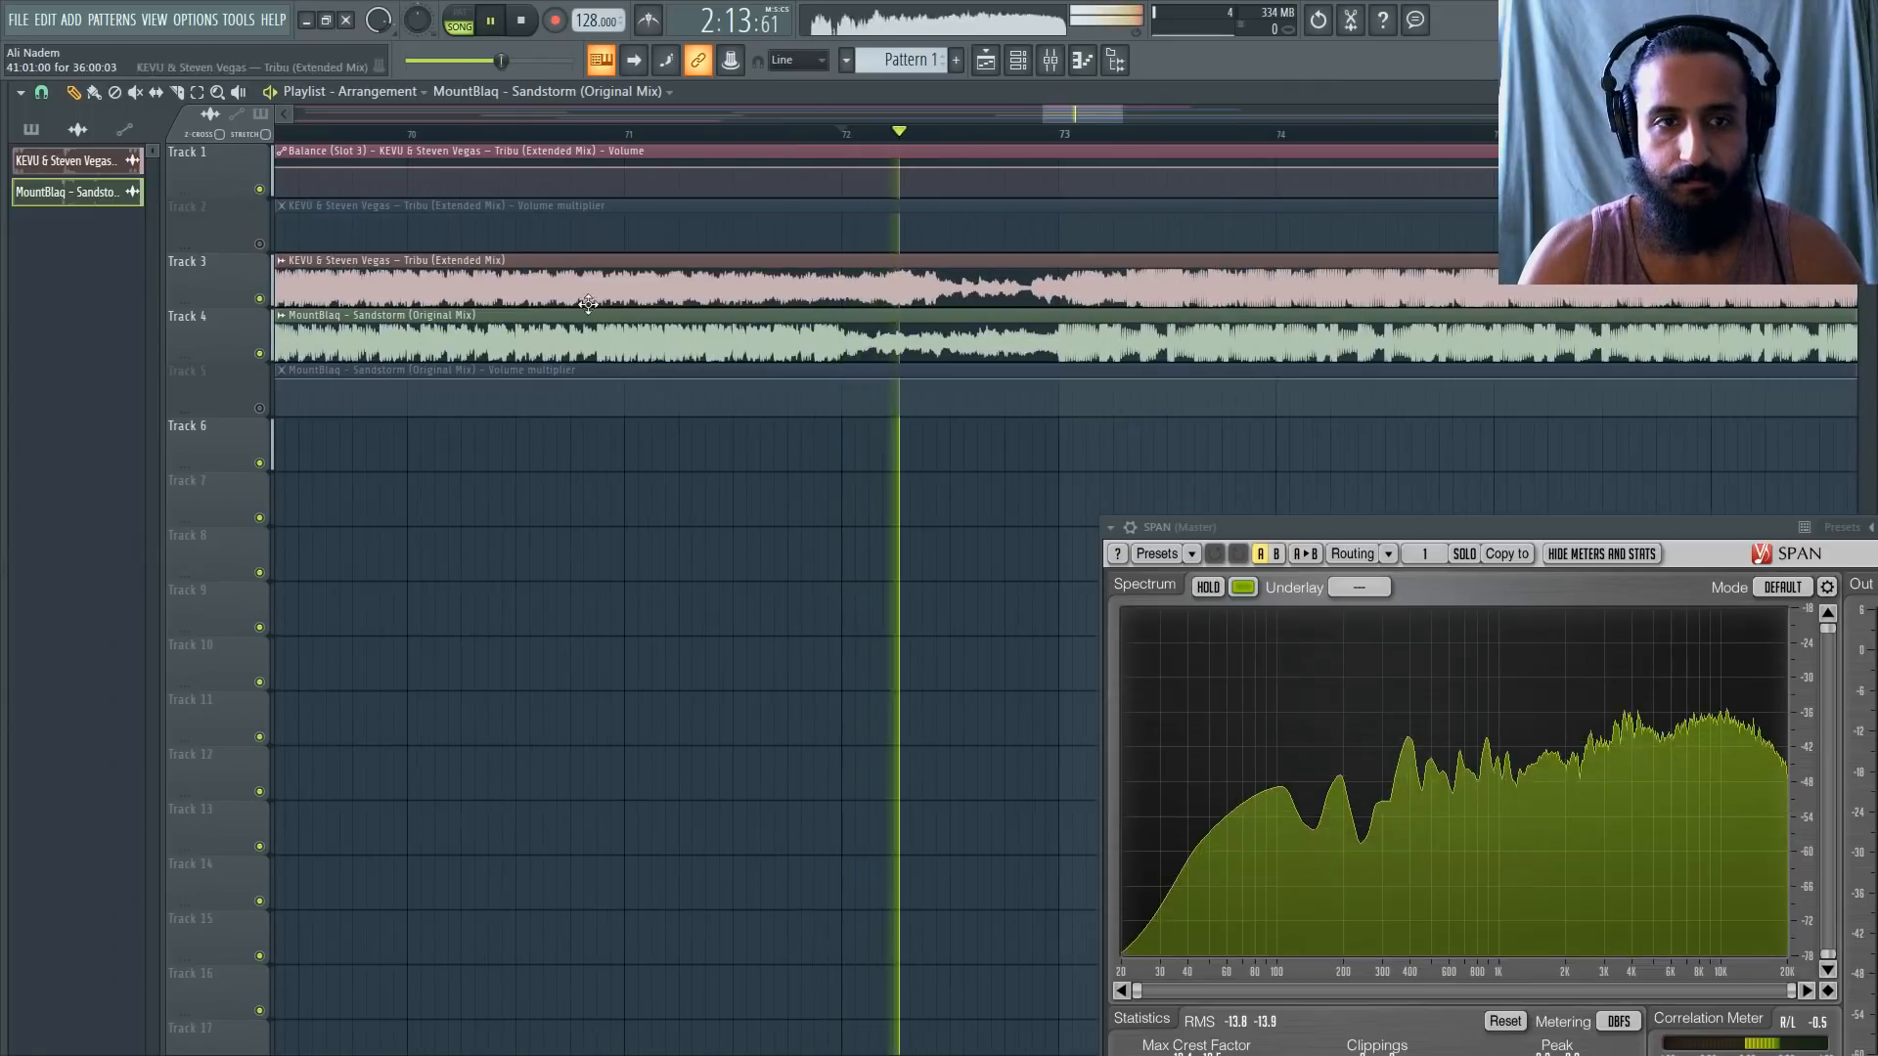
click(259, 354)
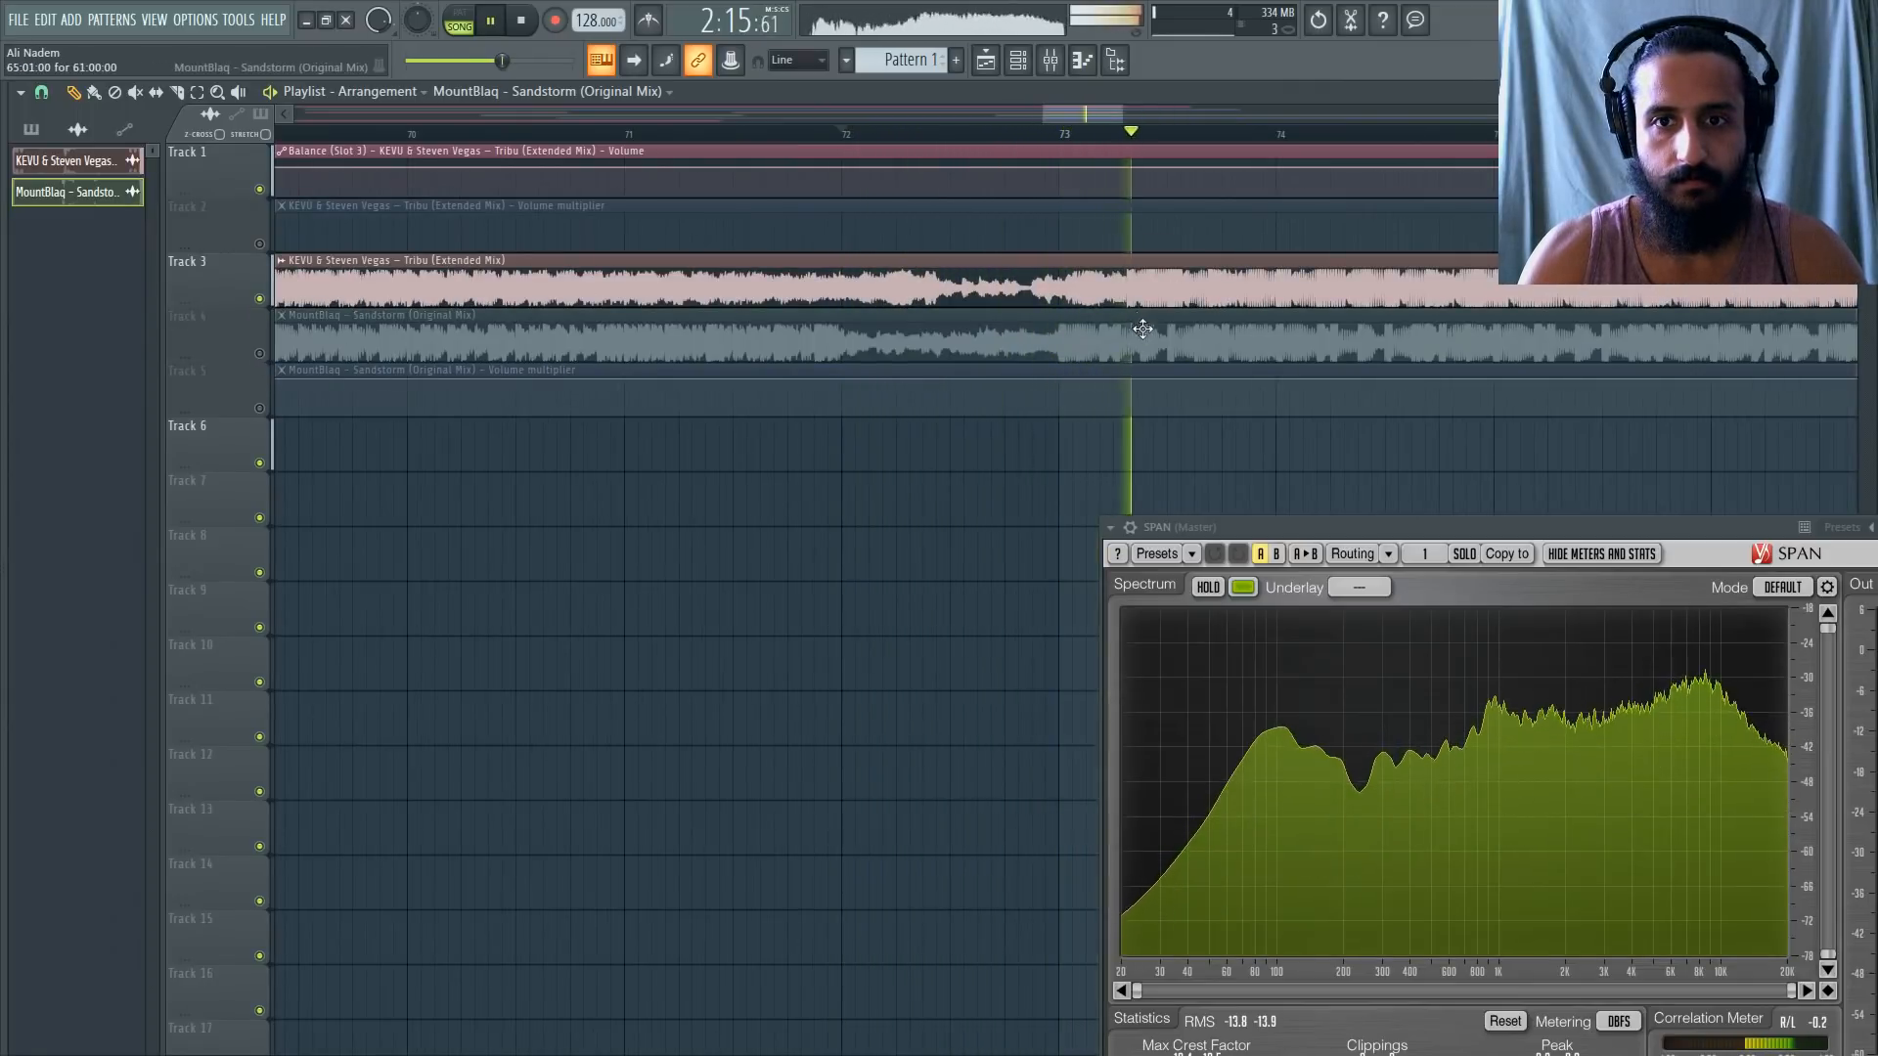
key(space)
key(space)
Stop playback and shift the muted Sandstorm clip to start at 65:06:00, matching its drop to Tribu's near bar 73.
scroll(1009, 335, up, 4)
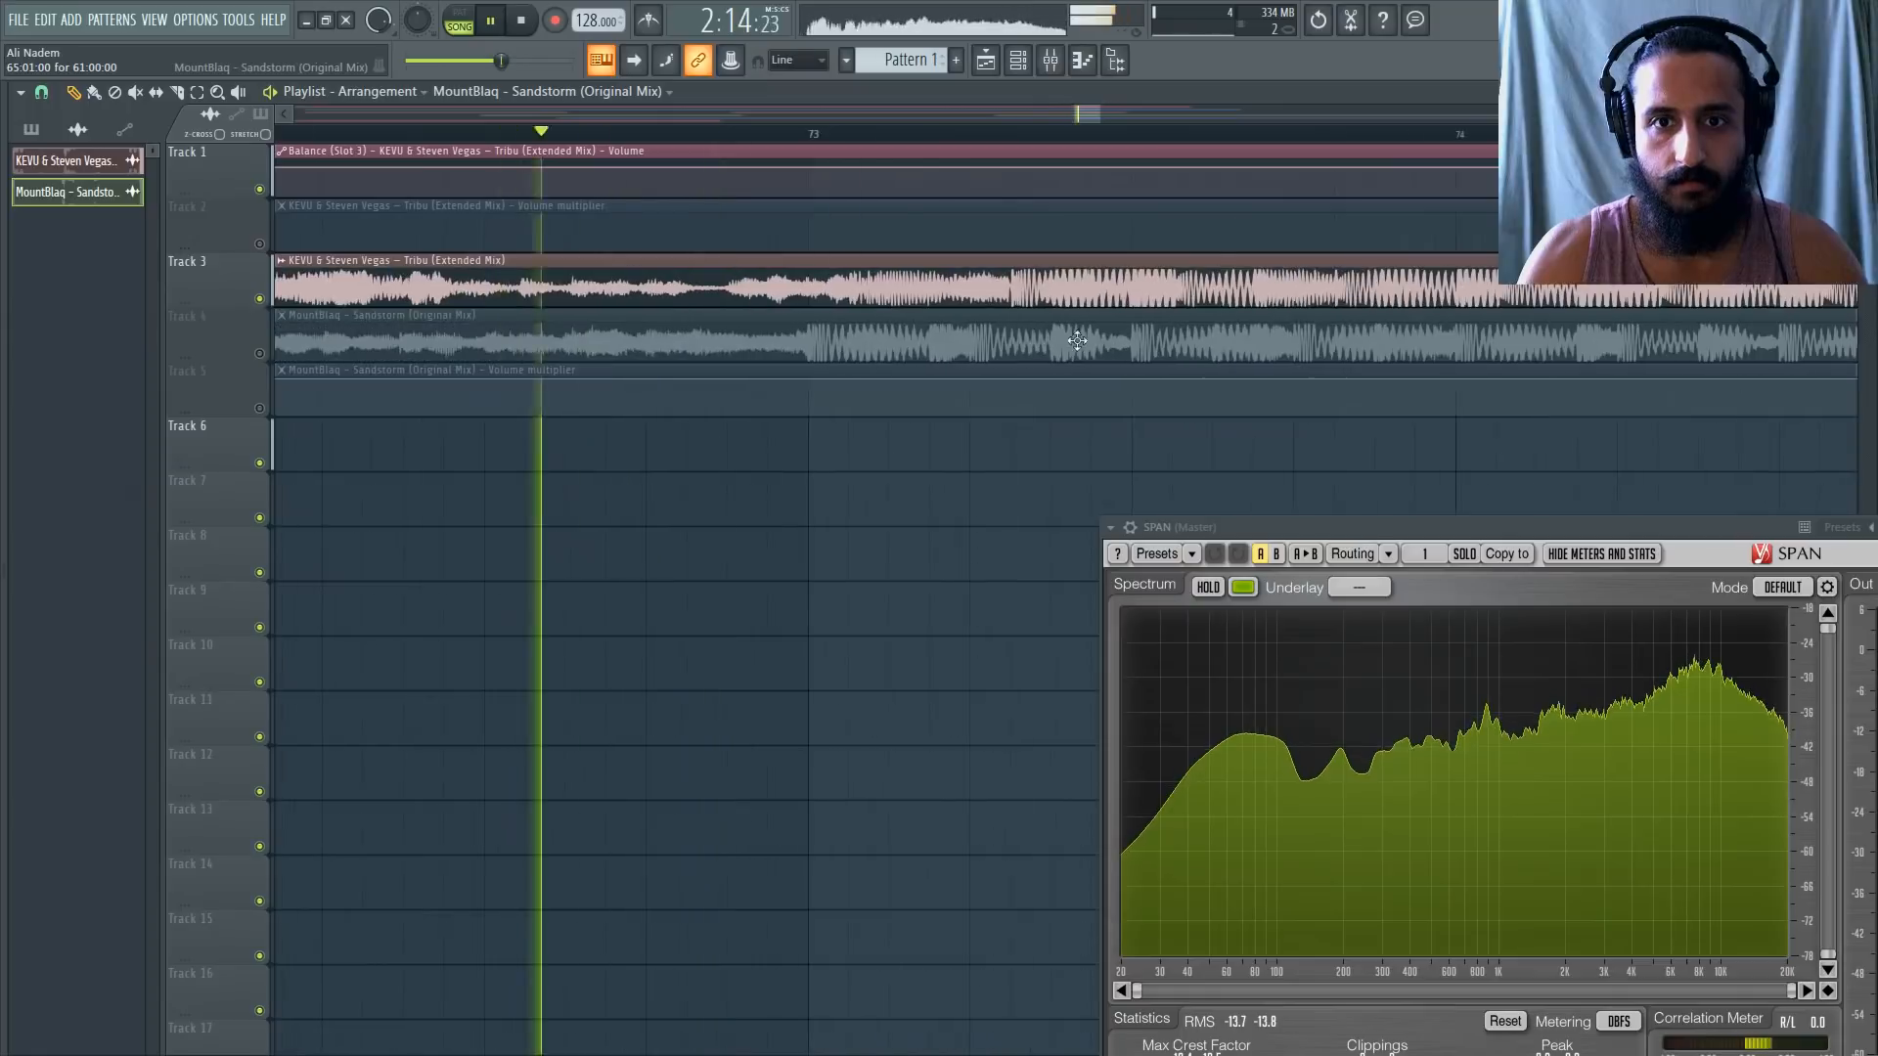
key(space)
drag(940, 336, 1199, 337)
scroll(1199, 336, down, 6)
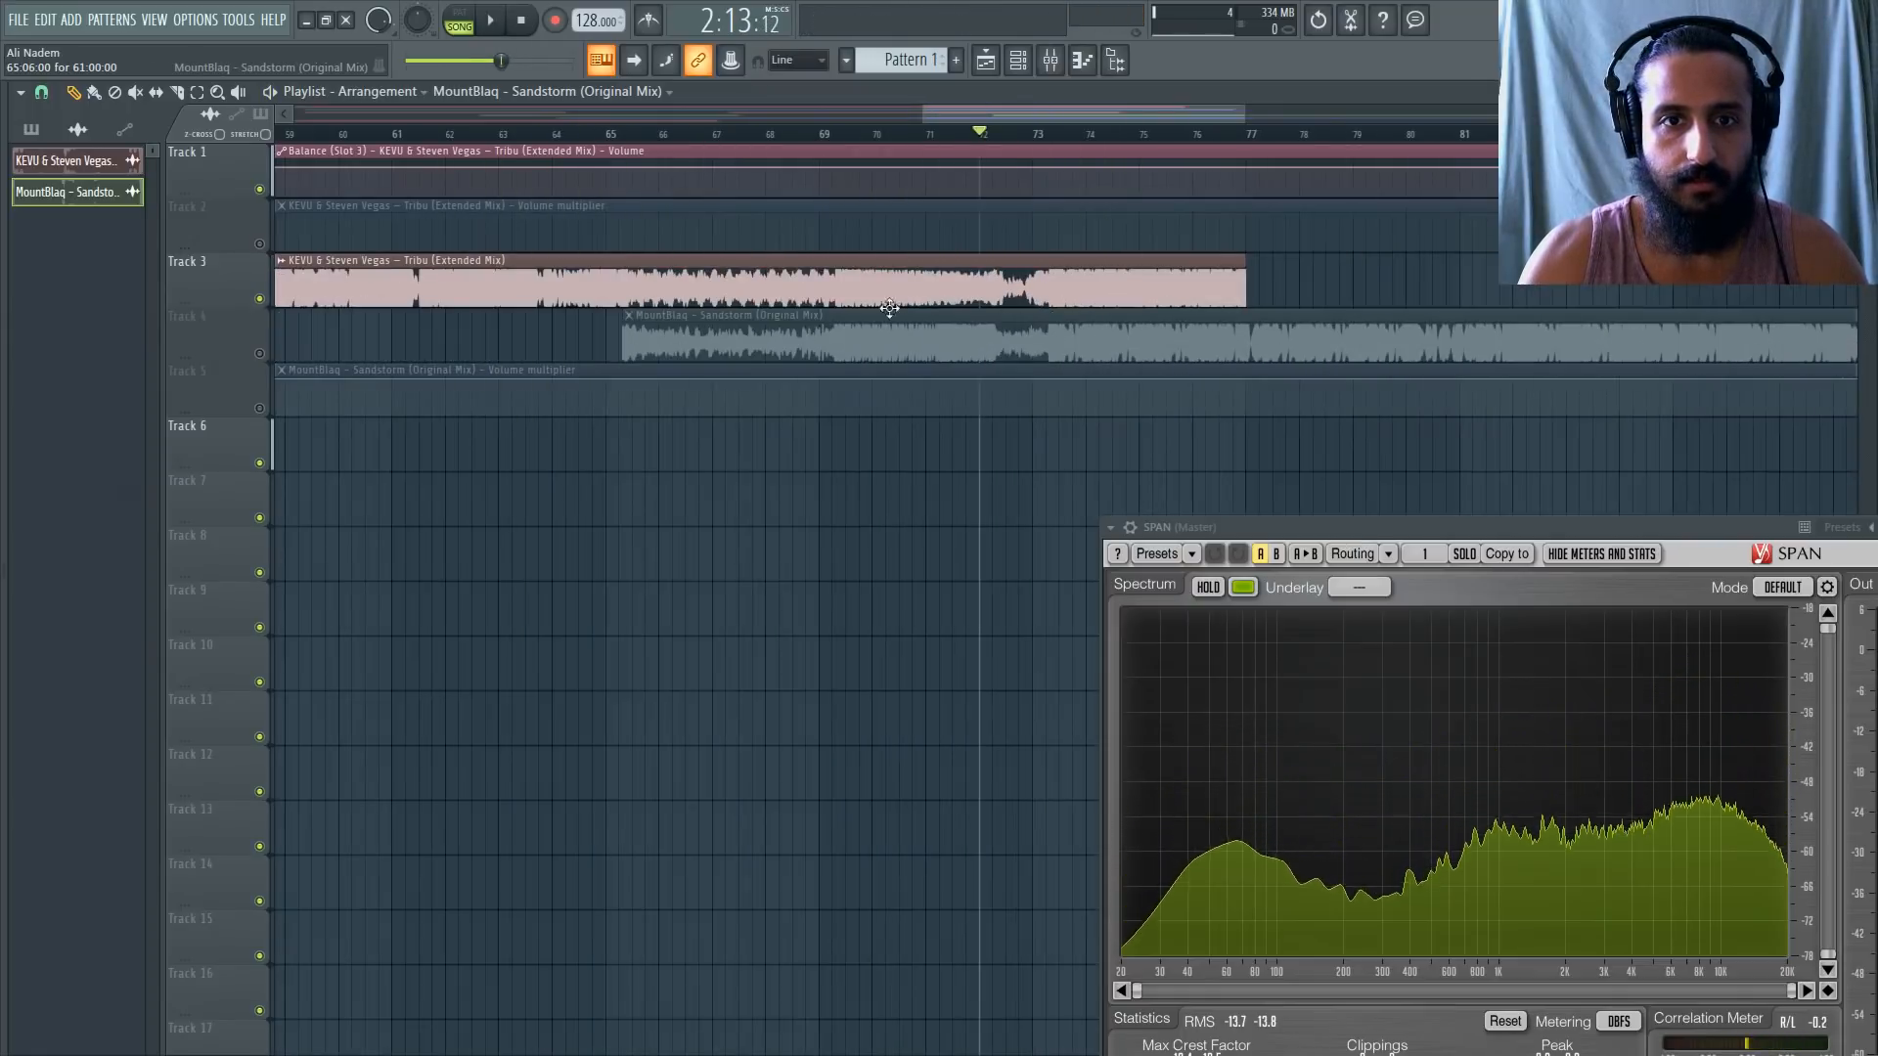
Play the second Tribu clip from bar 57, bar 63 and just before bar 65 to judge where Sandstorm enters.
scroll(469, 196, up, 3)
click(565, 134)
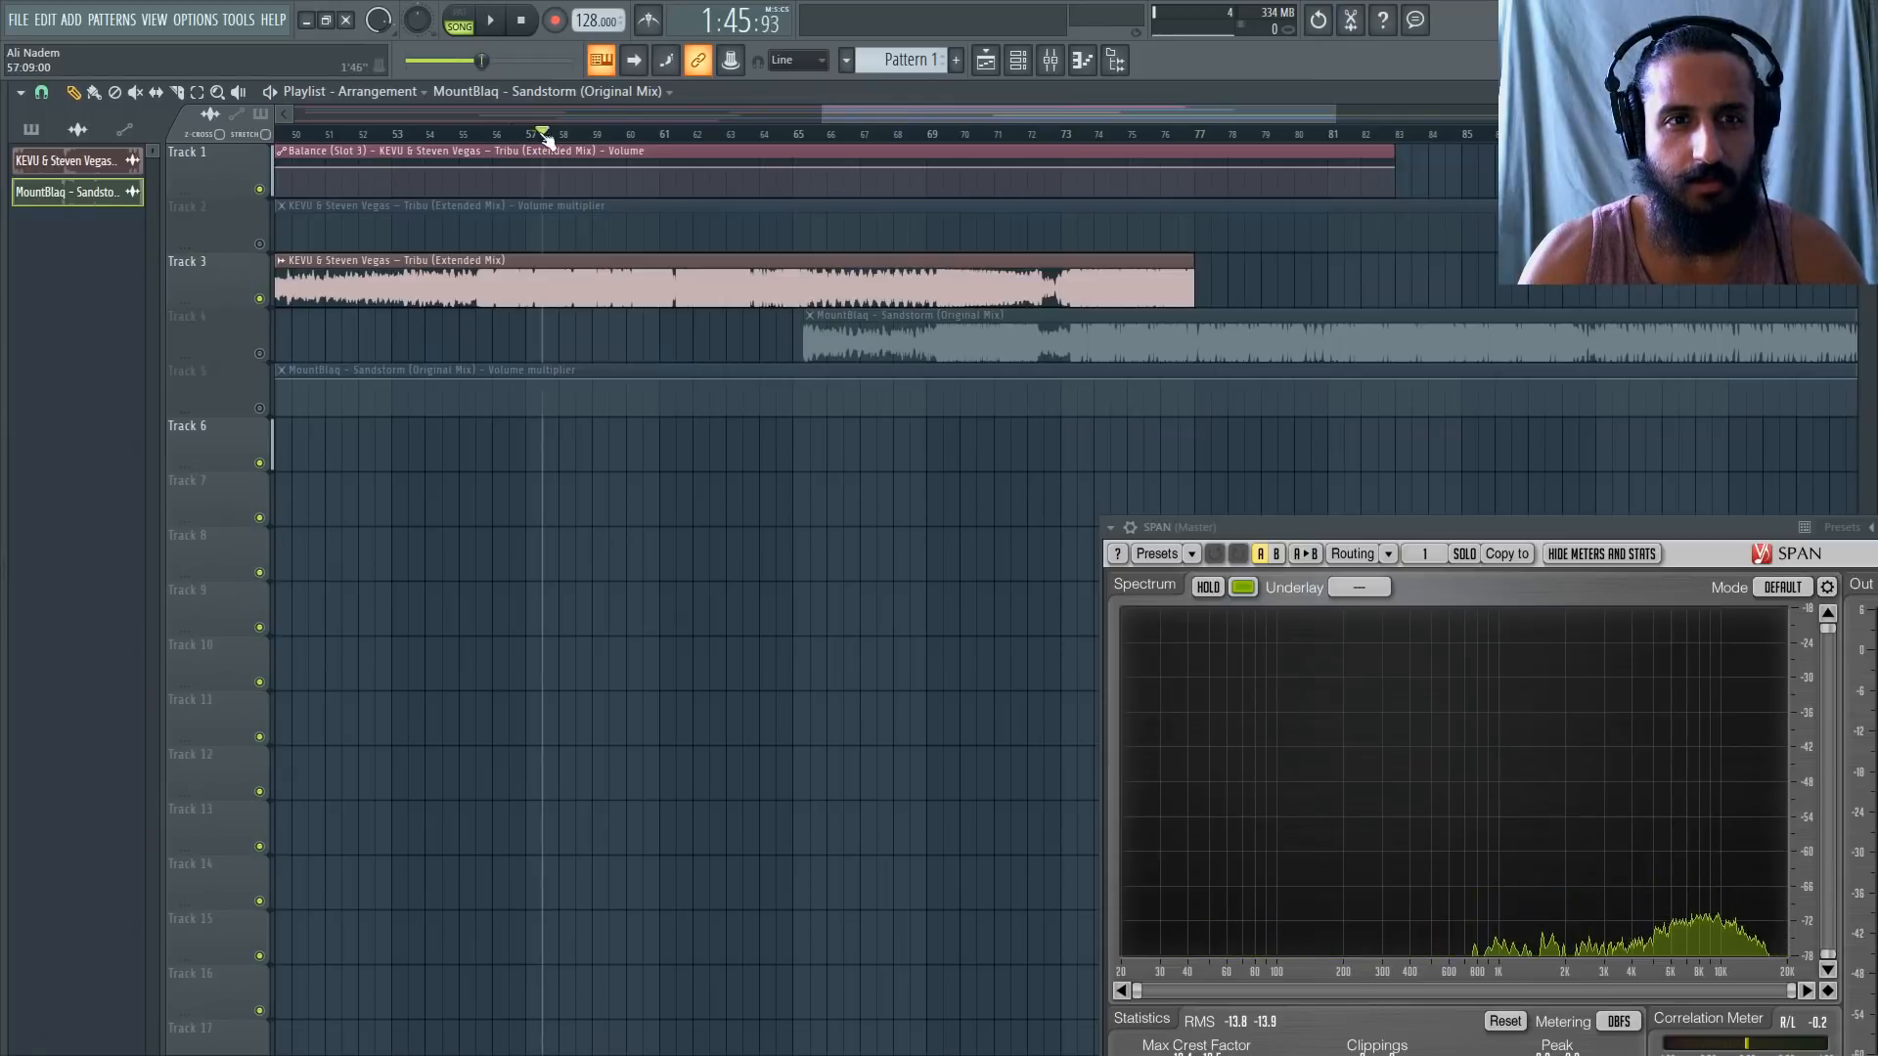
key(space)
click(745, 134)
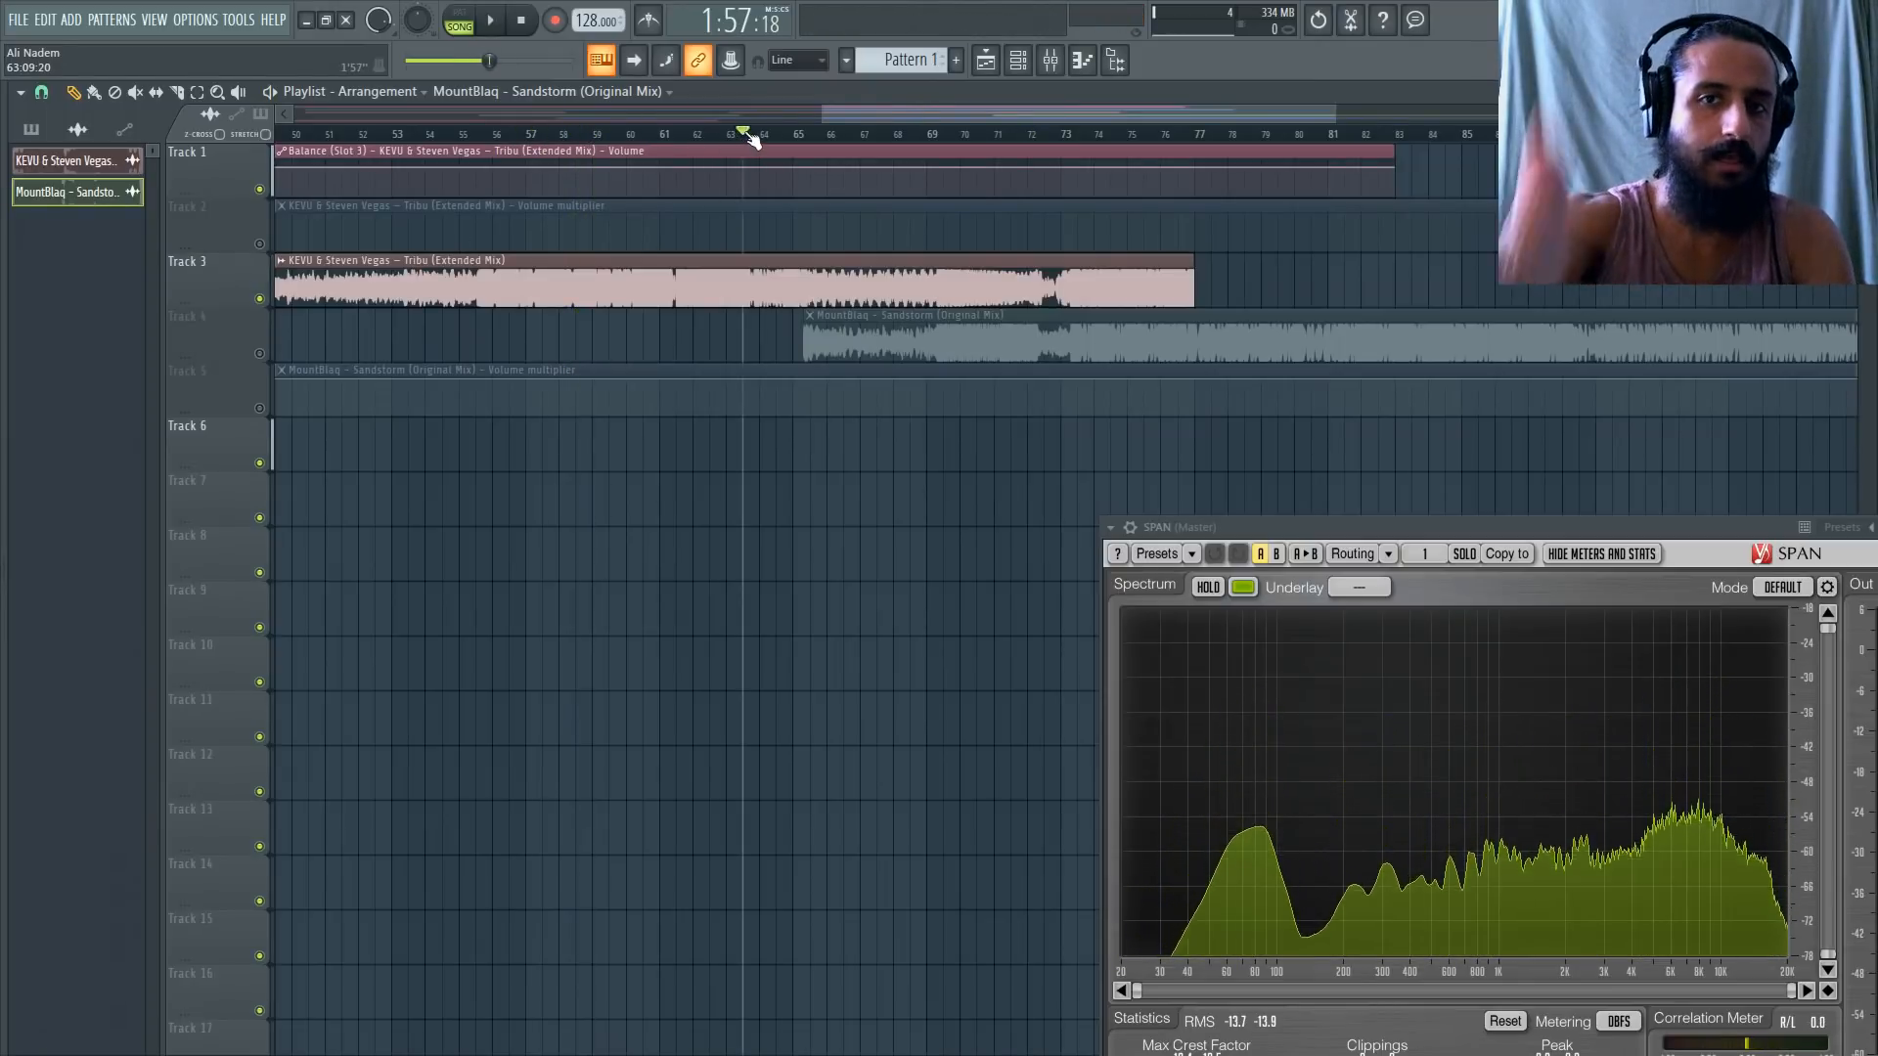
mouse_move(746, 137)
mouse_down()
mouse_move(825, 147)
mouse_move(896, 365)
mouse_up()
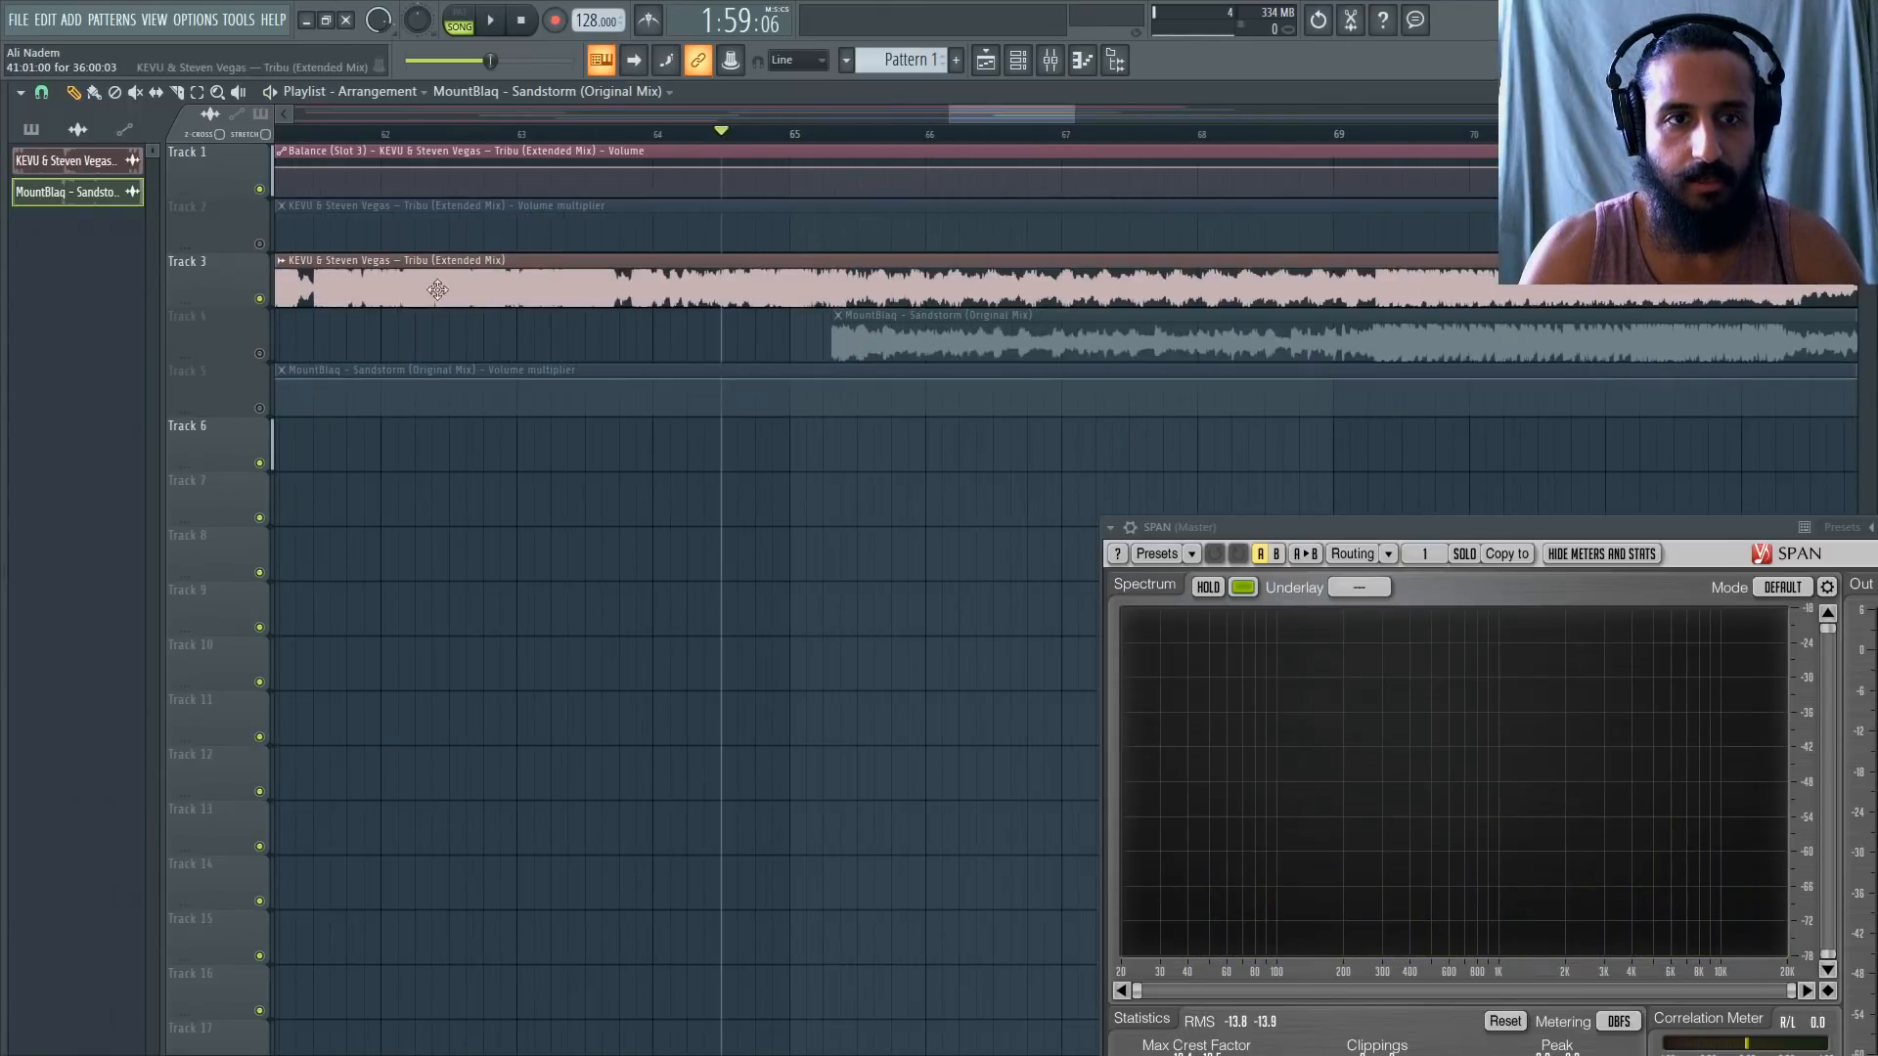
key(space)
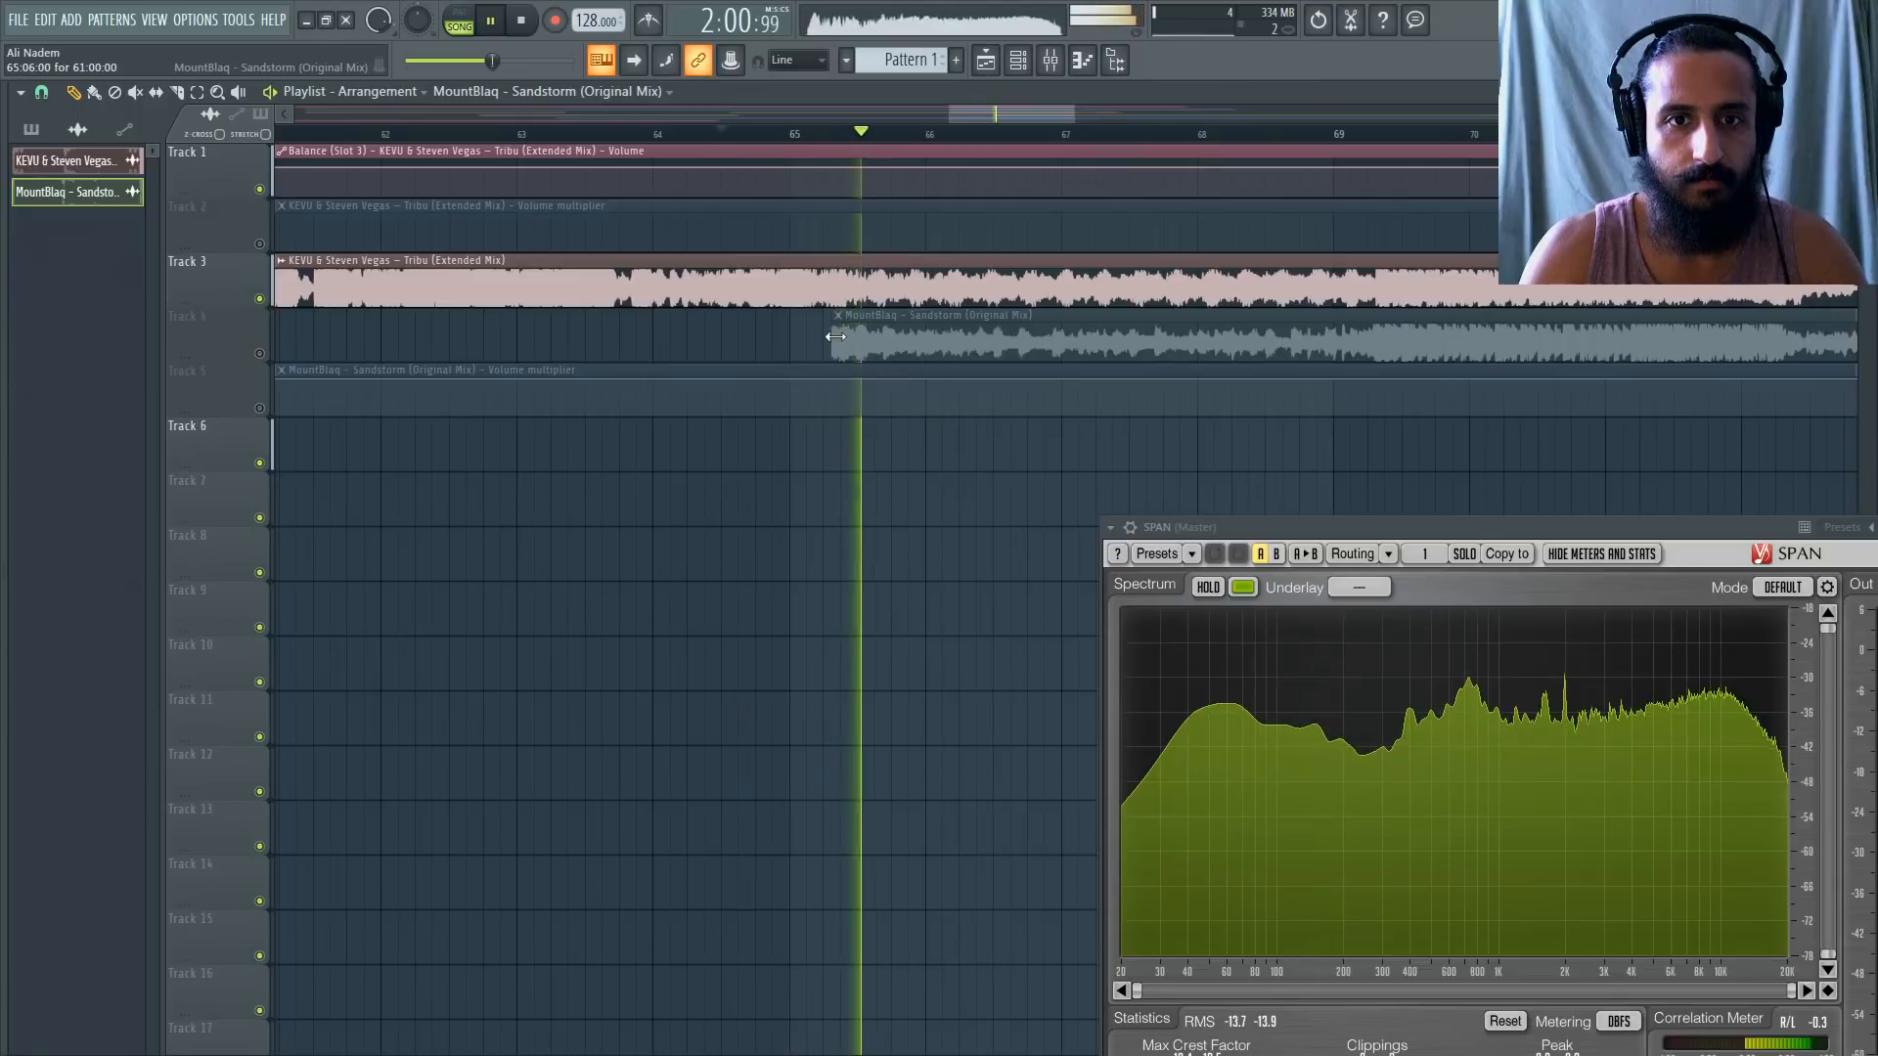
key(space)
scroll(836, 337, down, 2)
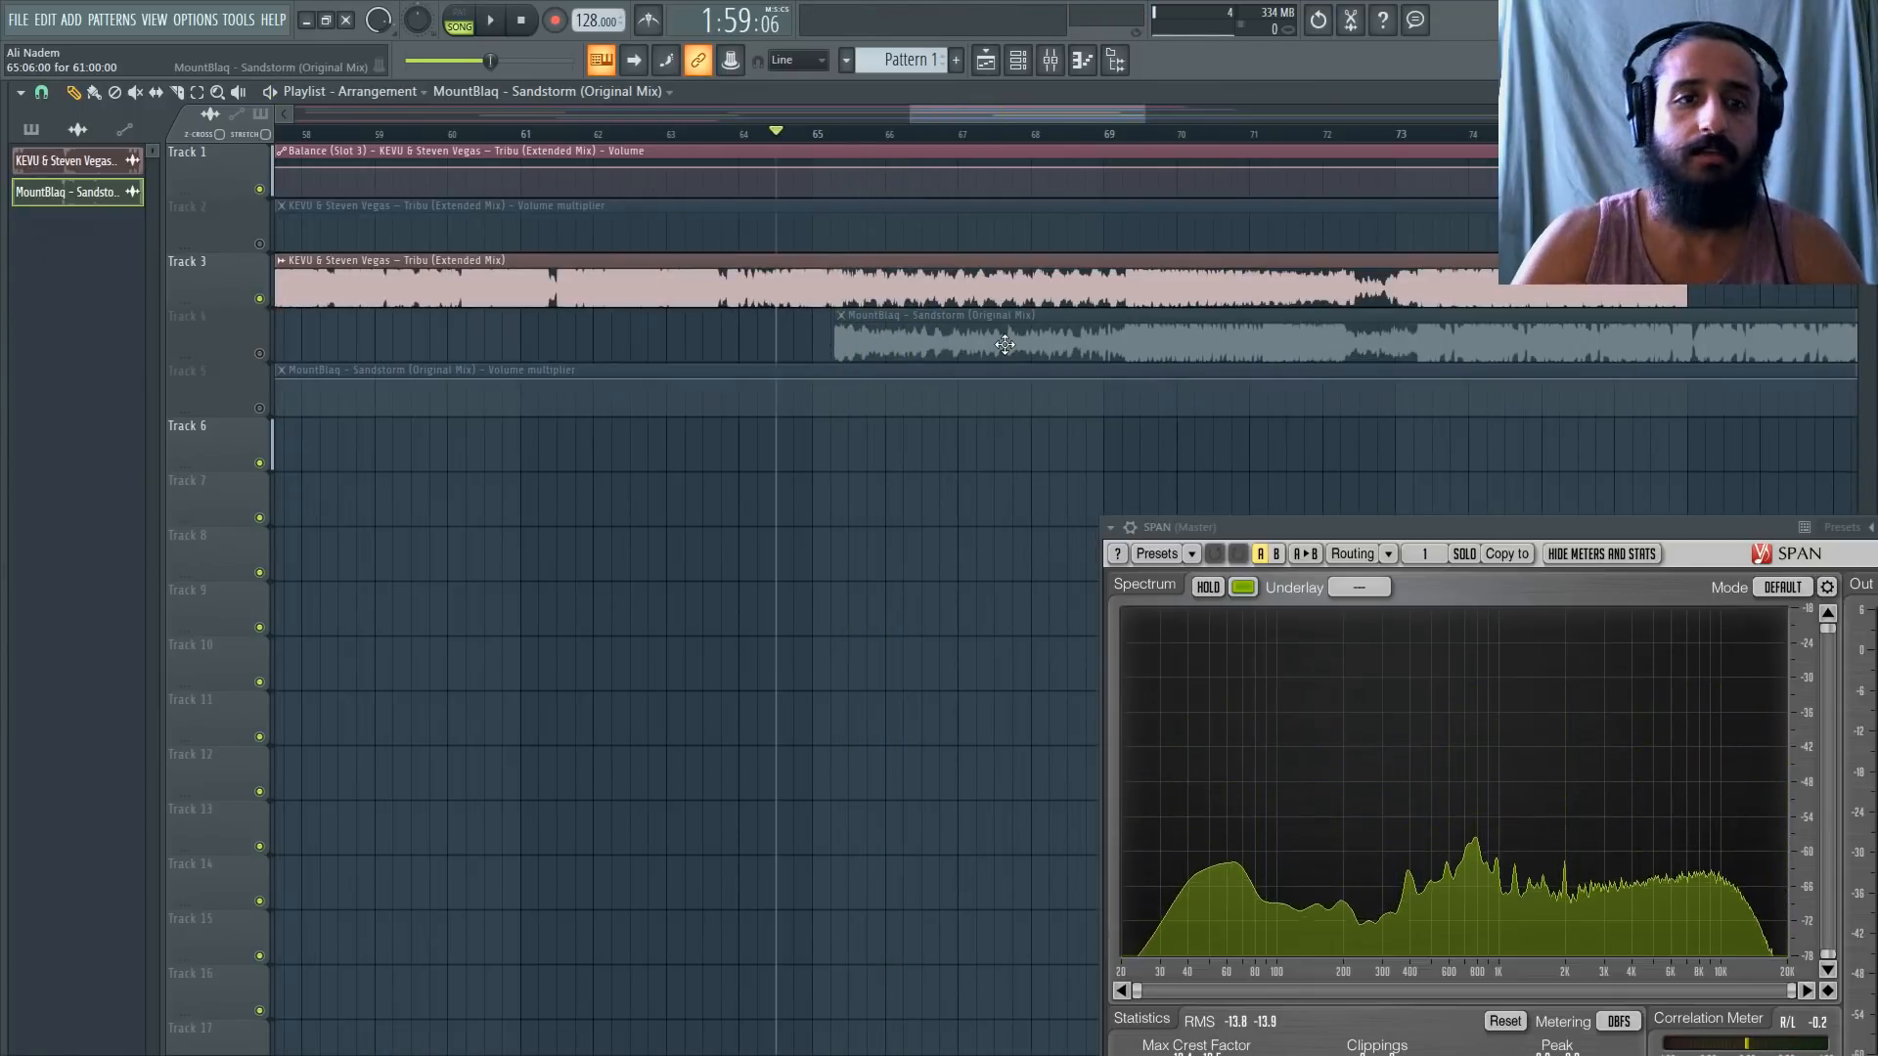
scroll(983, 340, down, 3)
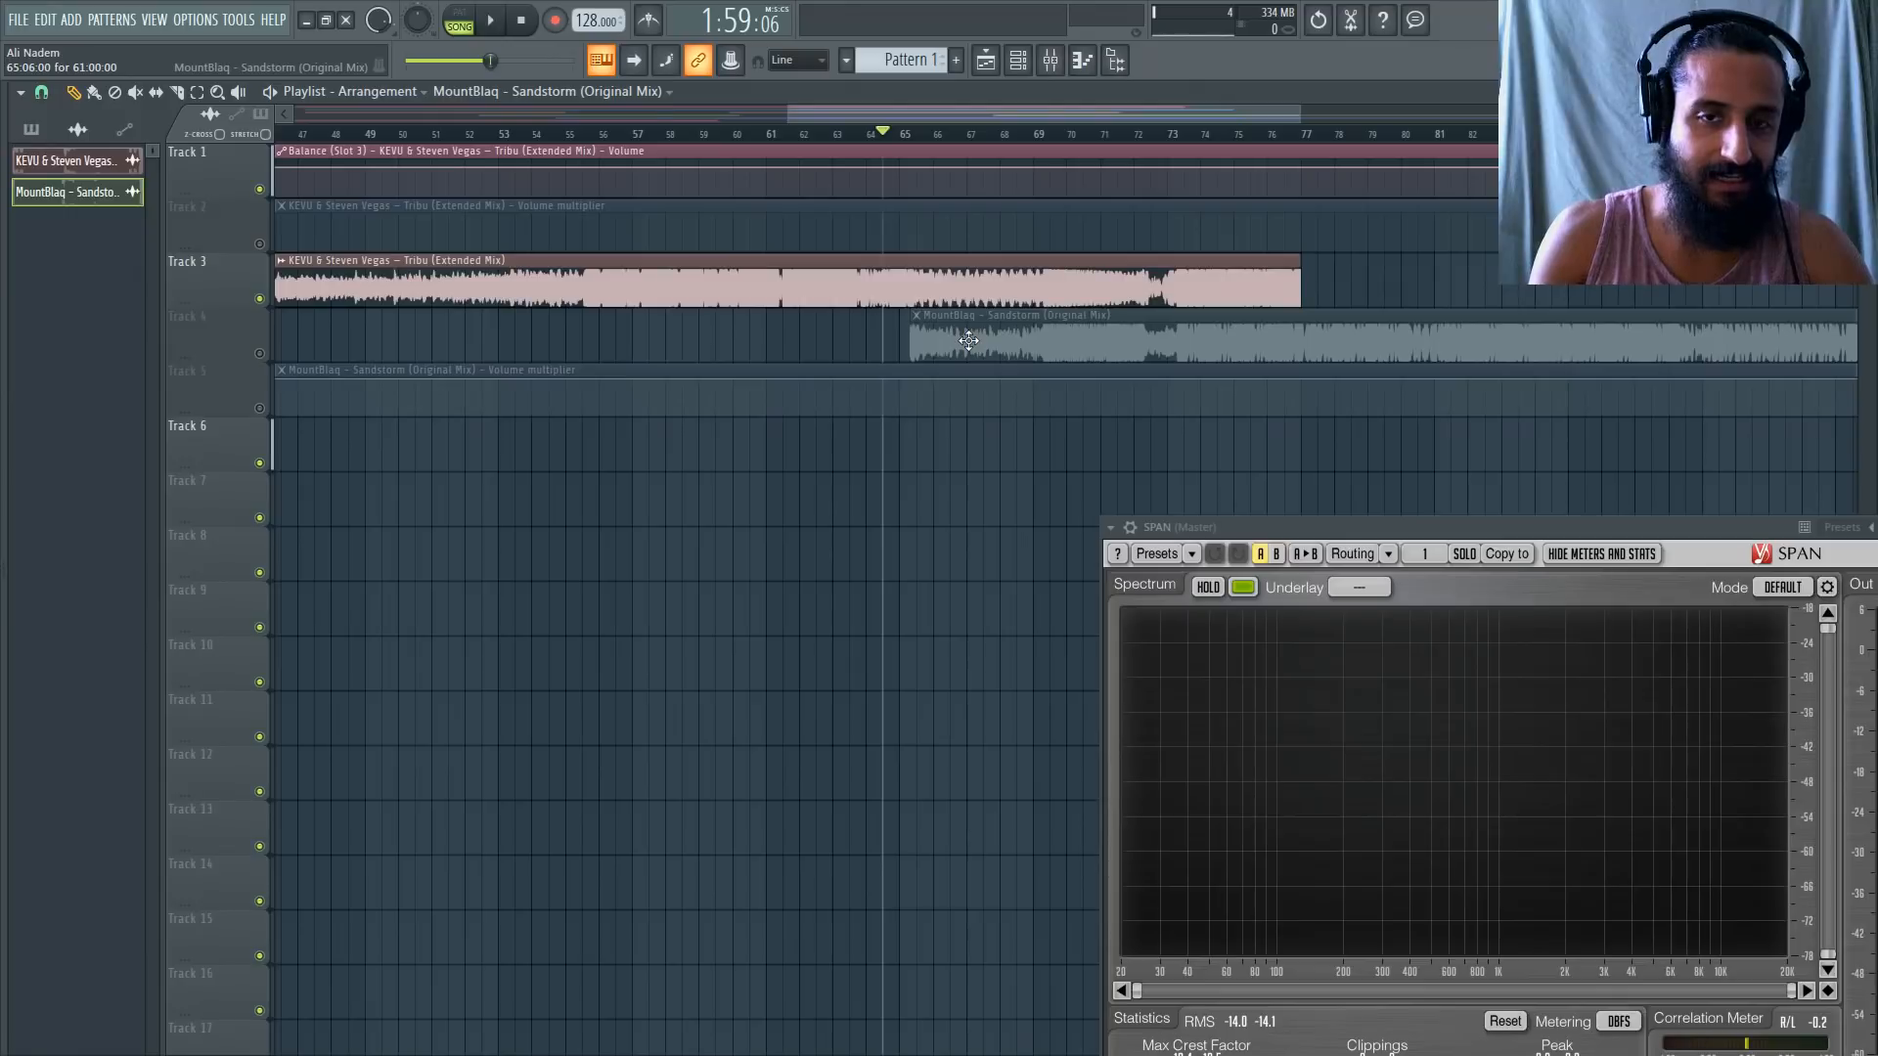
Change the snap setting and nudge the Sandstorm clip to 65:06:01 so its drop waveform lines up with Tribu's near bar 73.
scroll(969, 340, up, 4)
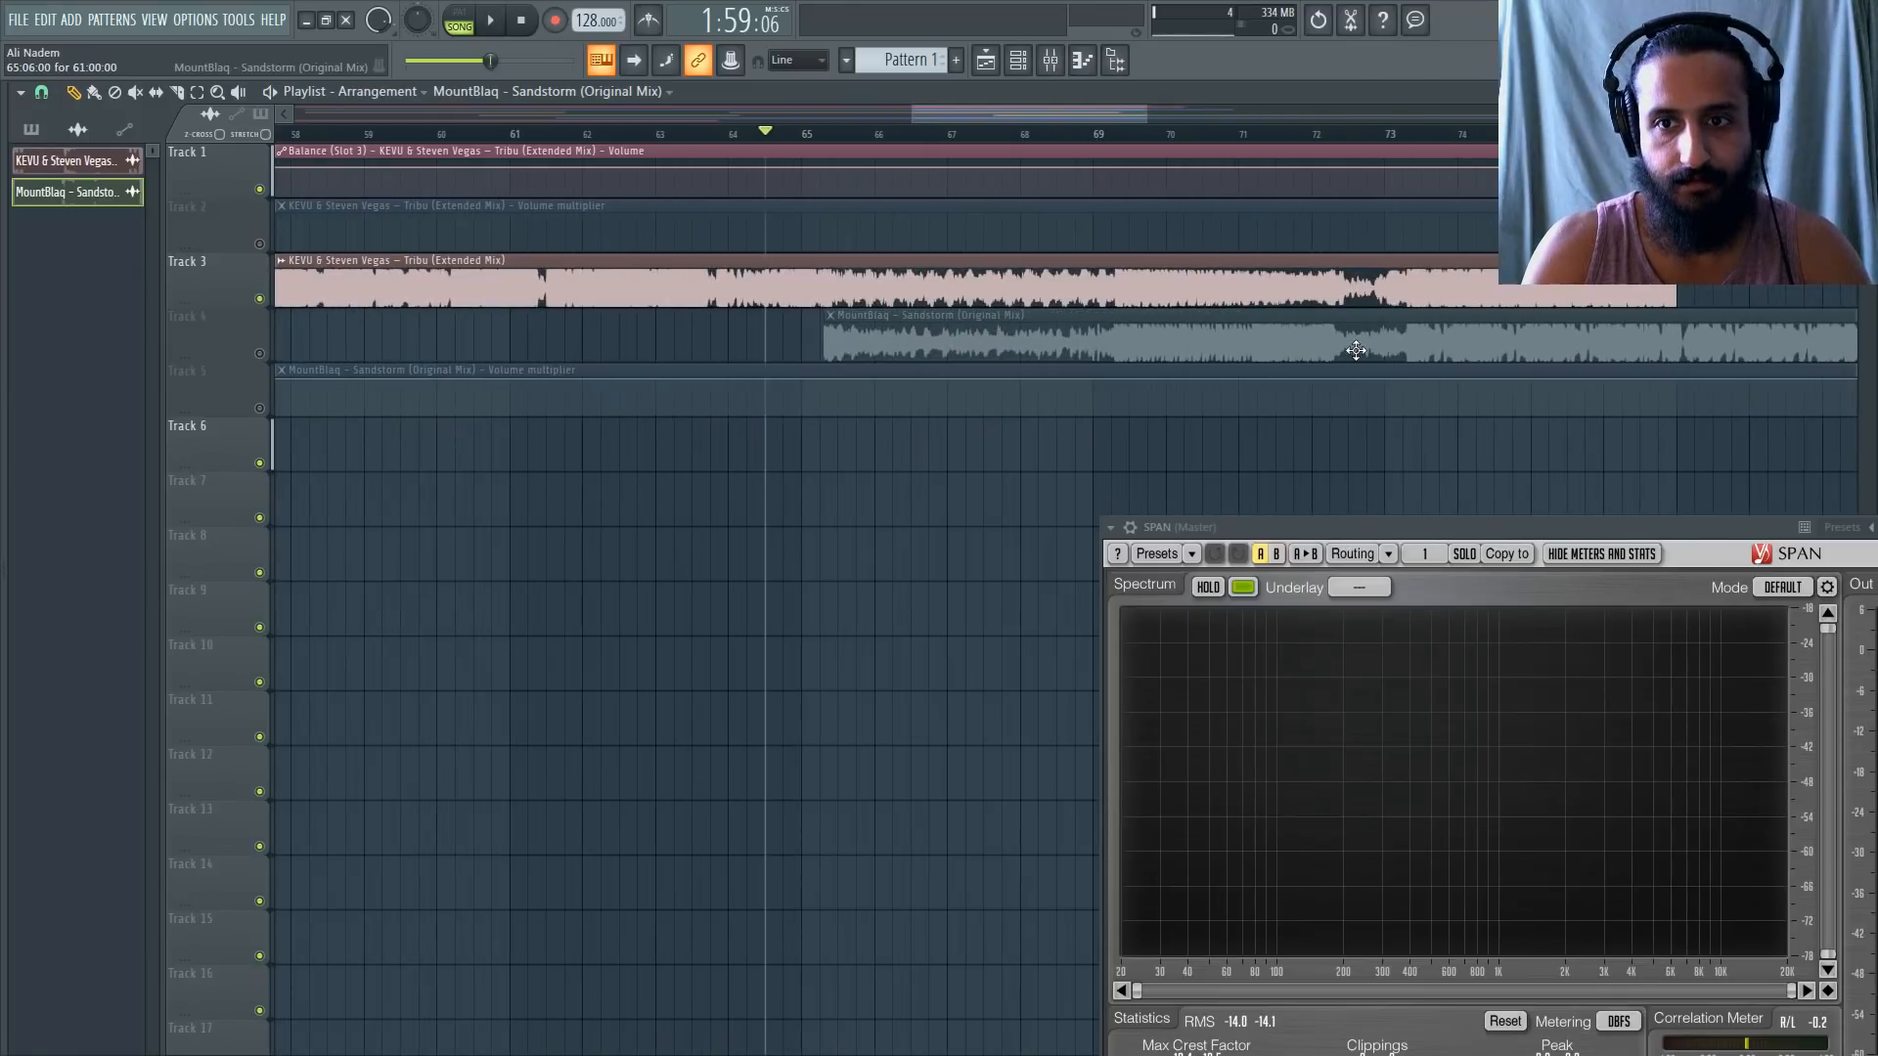
scroll(1416, 346, up, 5)
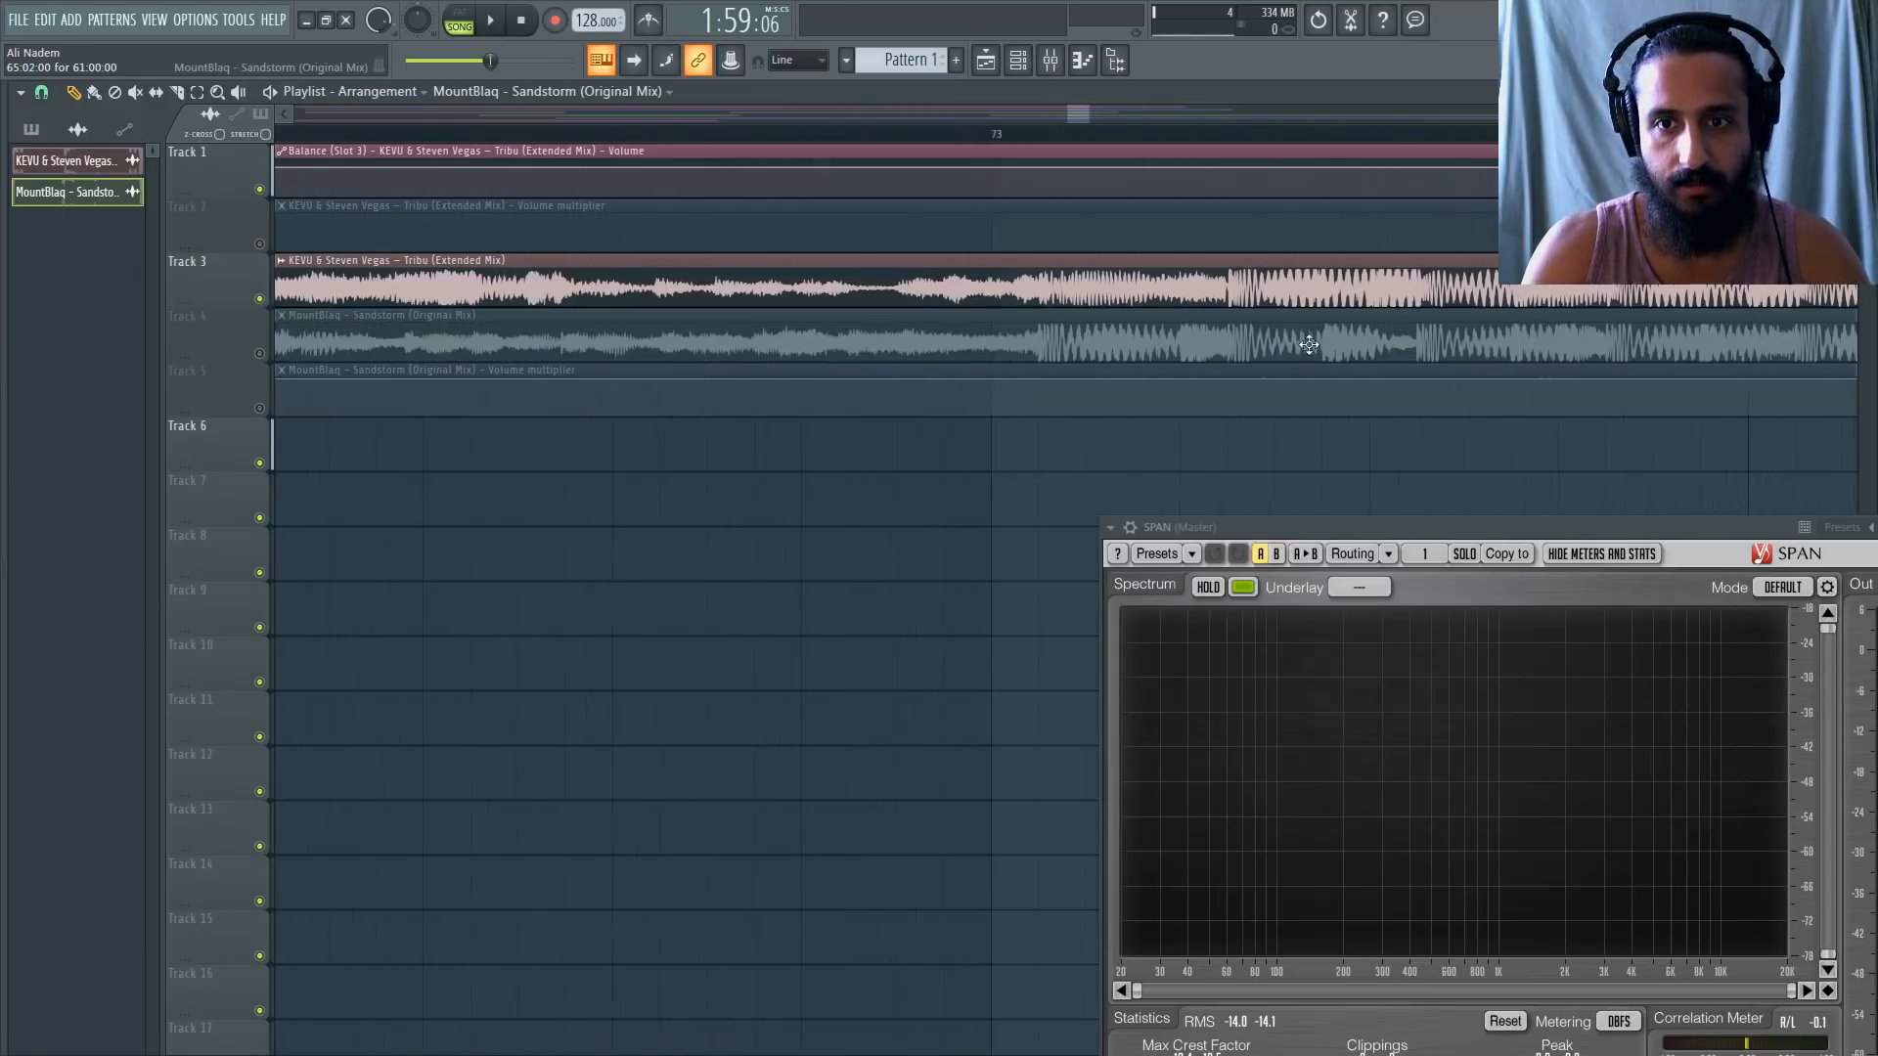
scroll(1081, 350, down, 1)
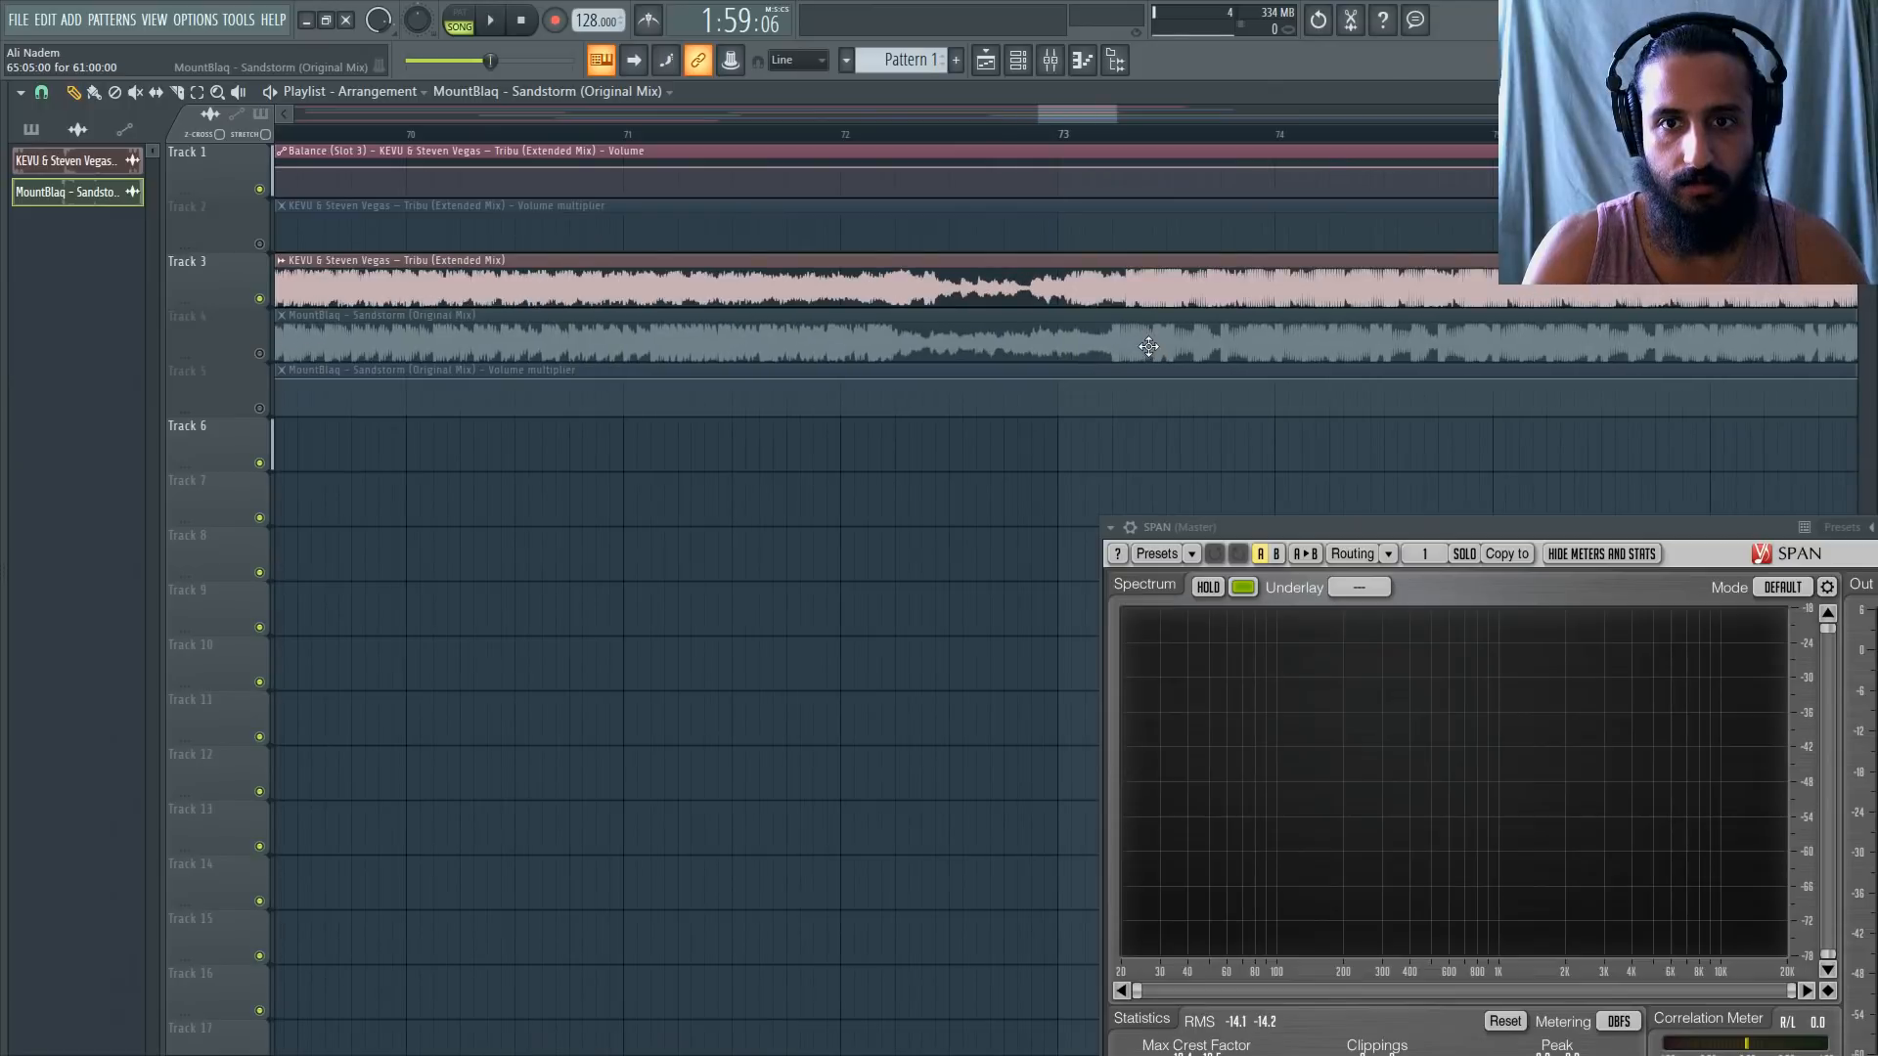
scroll(1179, 347, down, 1)
scroll(1185, 346, up, 2)
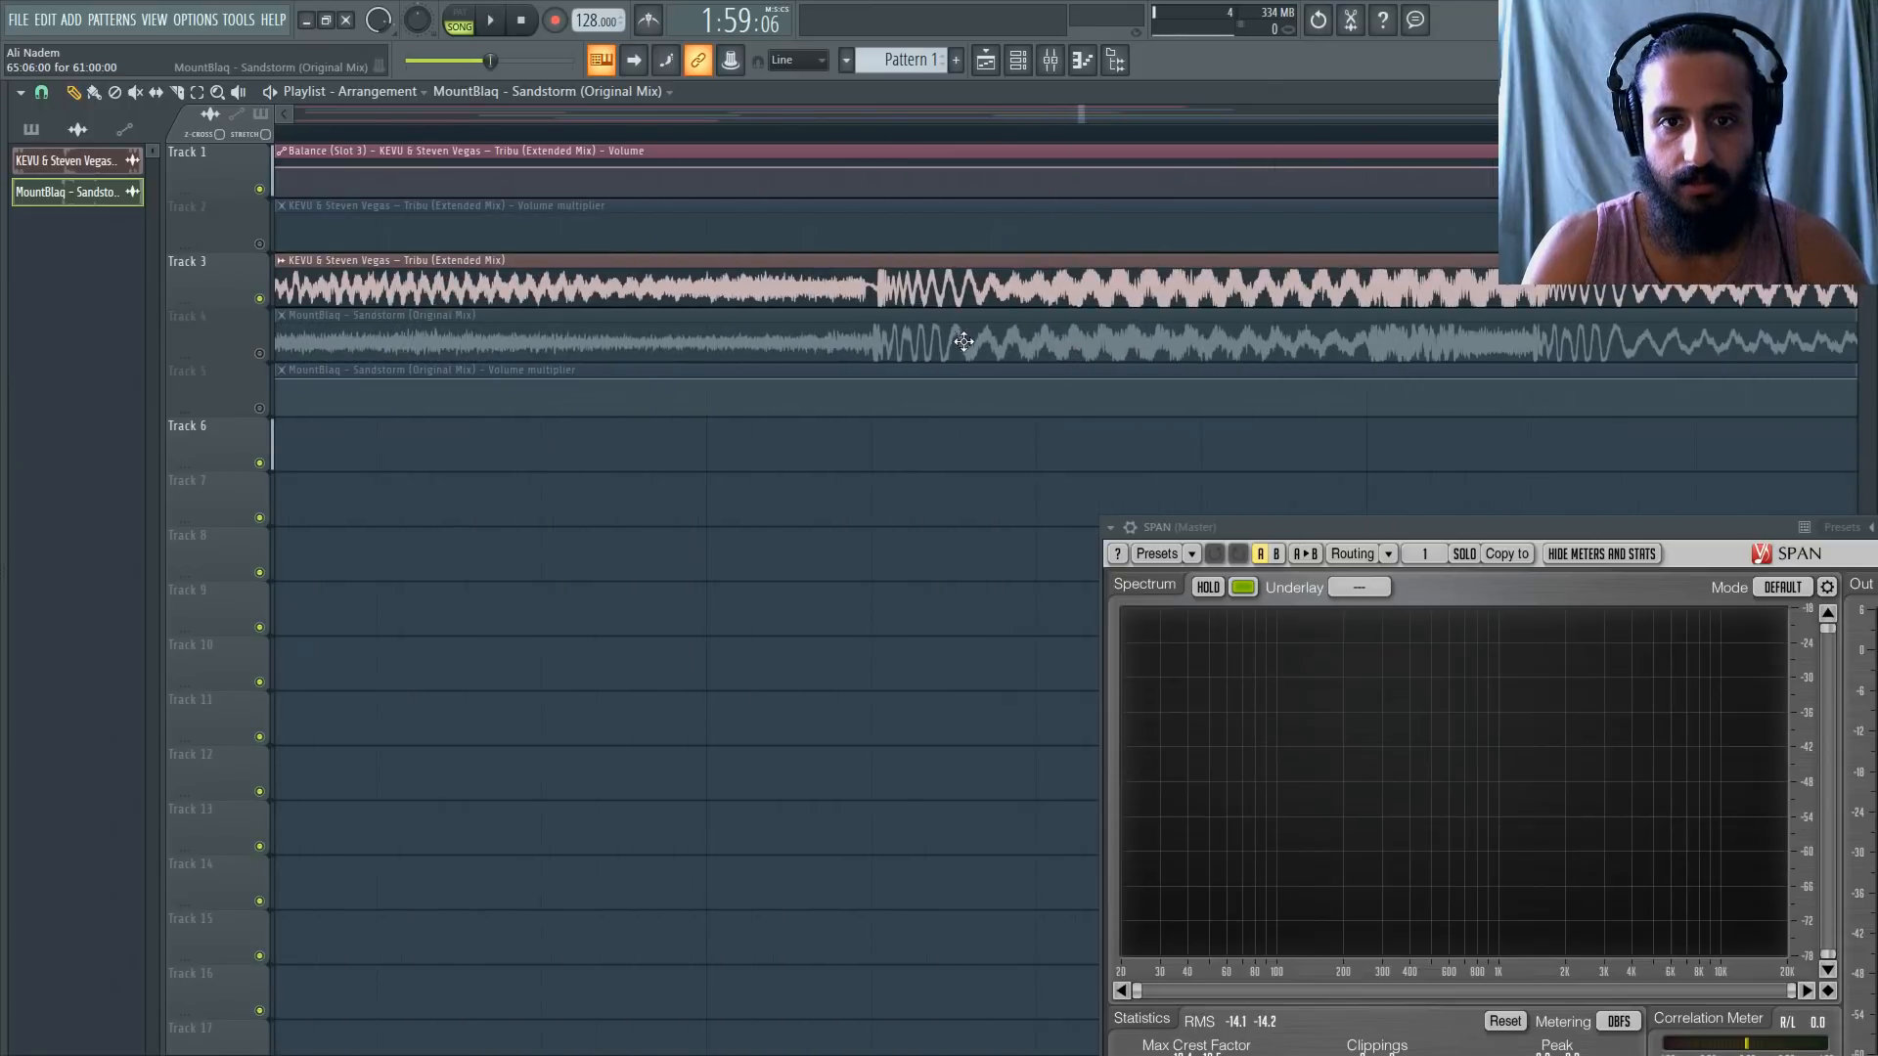
click(51, 100)
click(55, 180)
scroll(873, 345, up, 1)
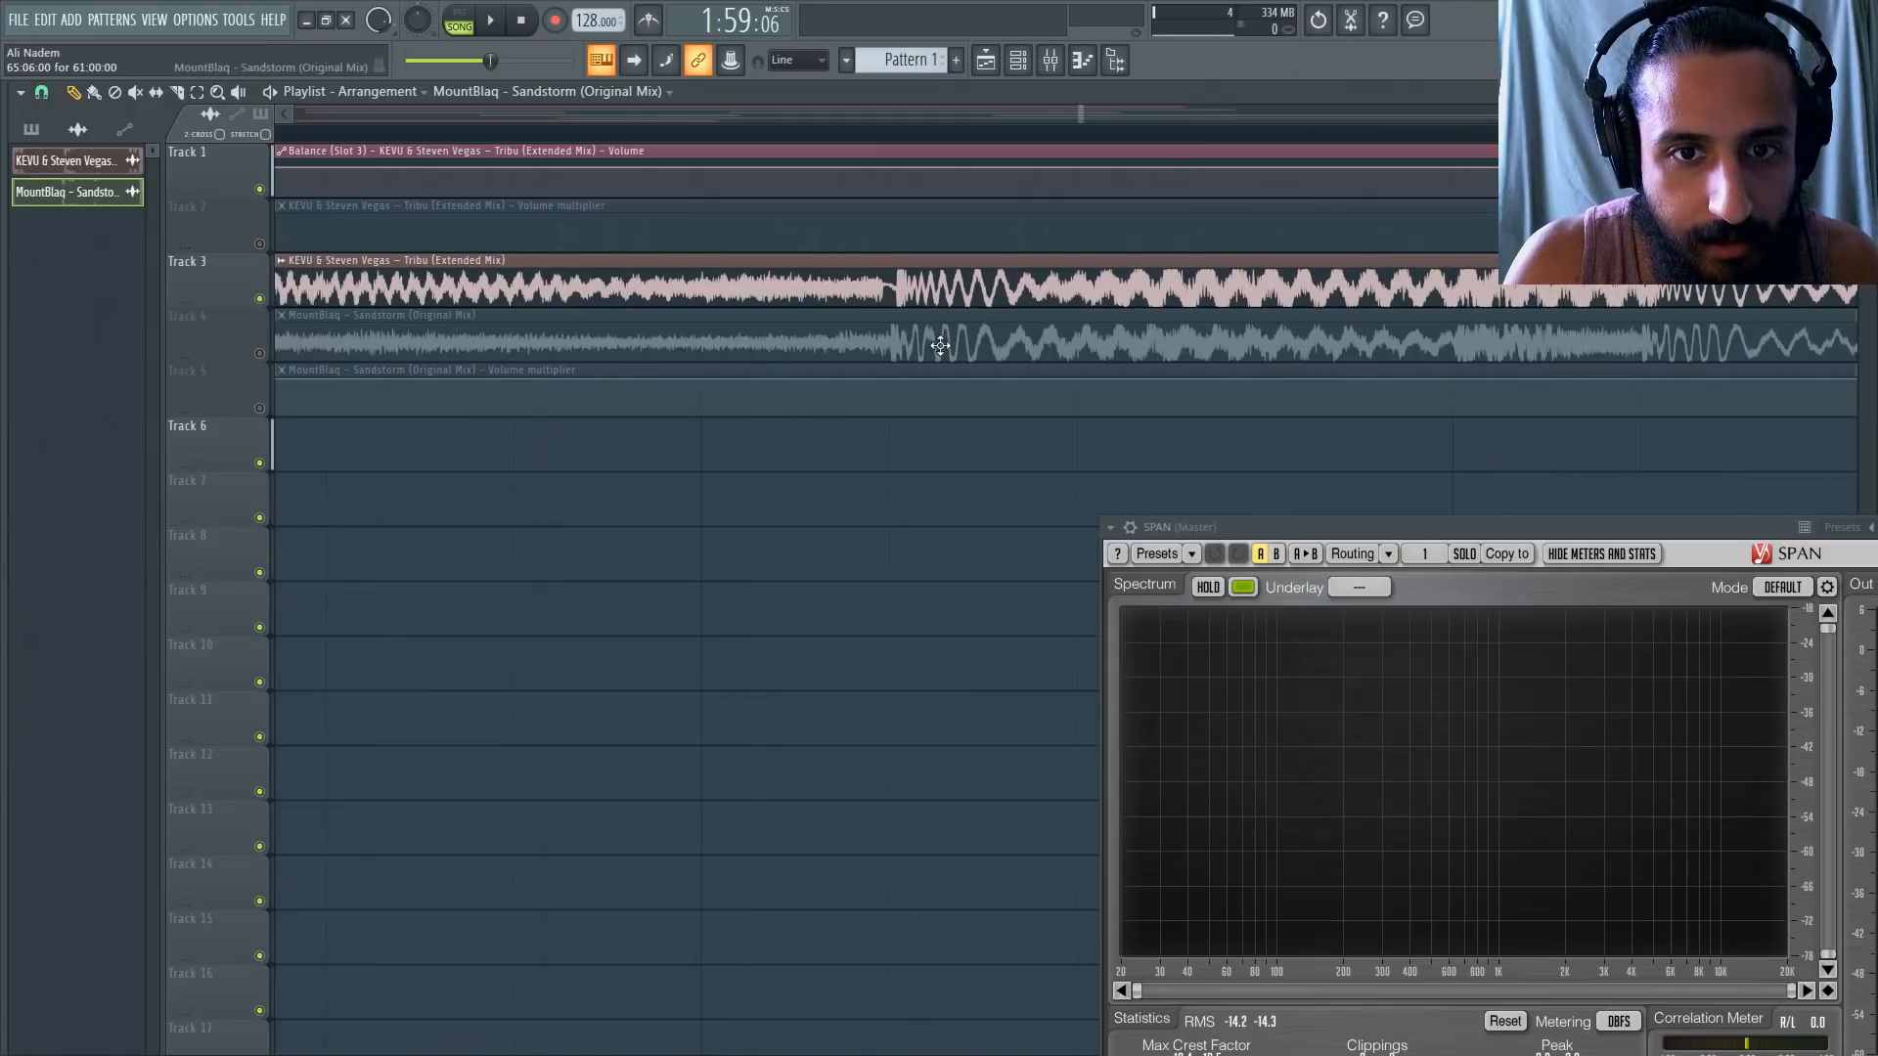
drag(940, 345, 937, 345)
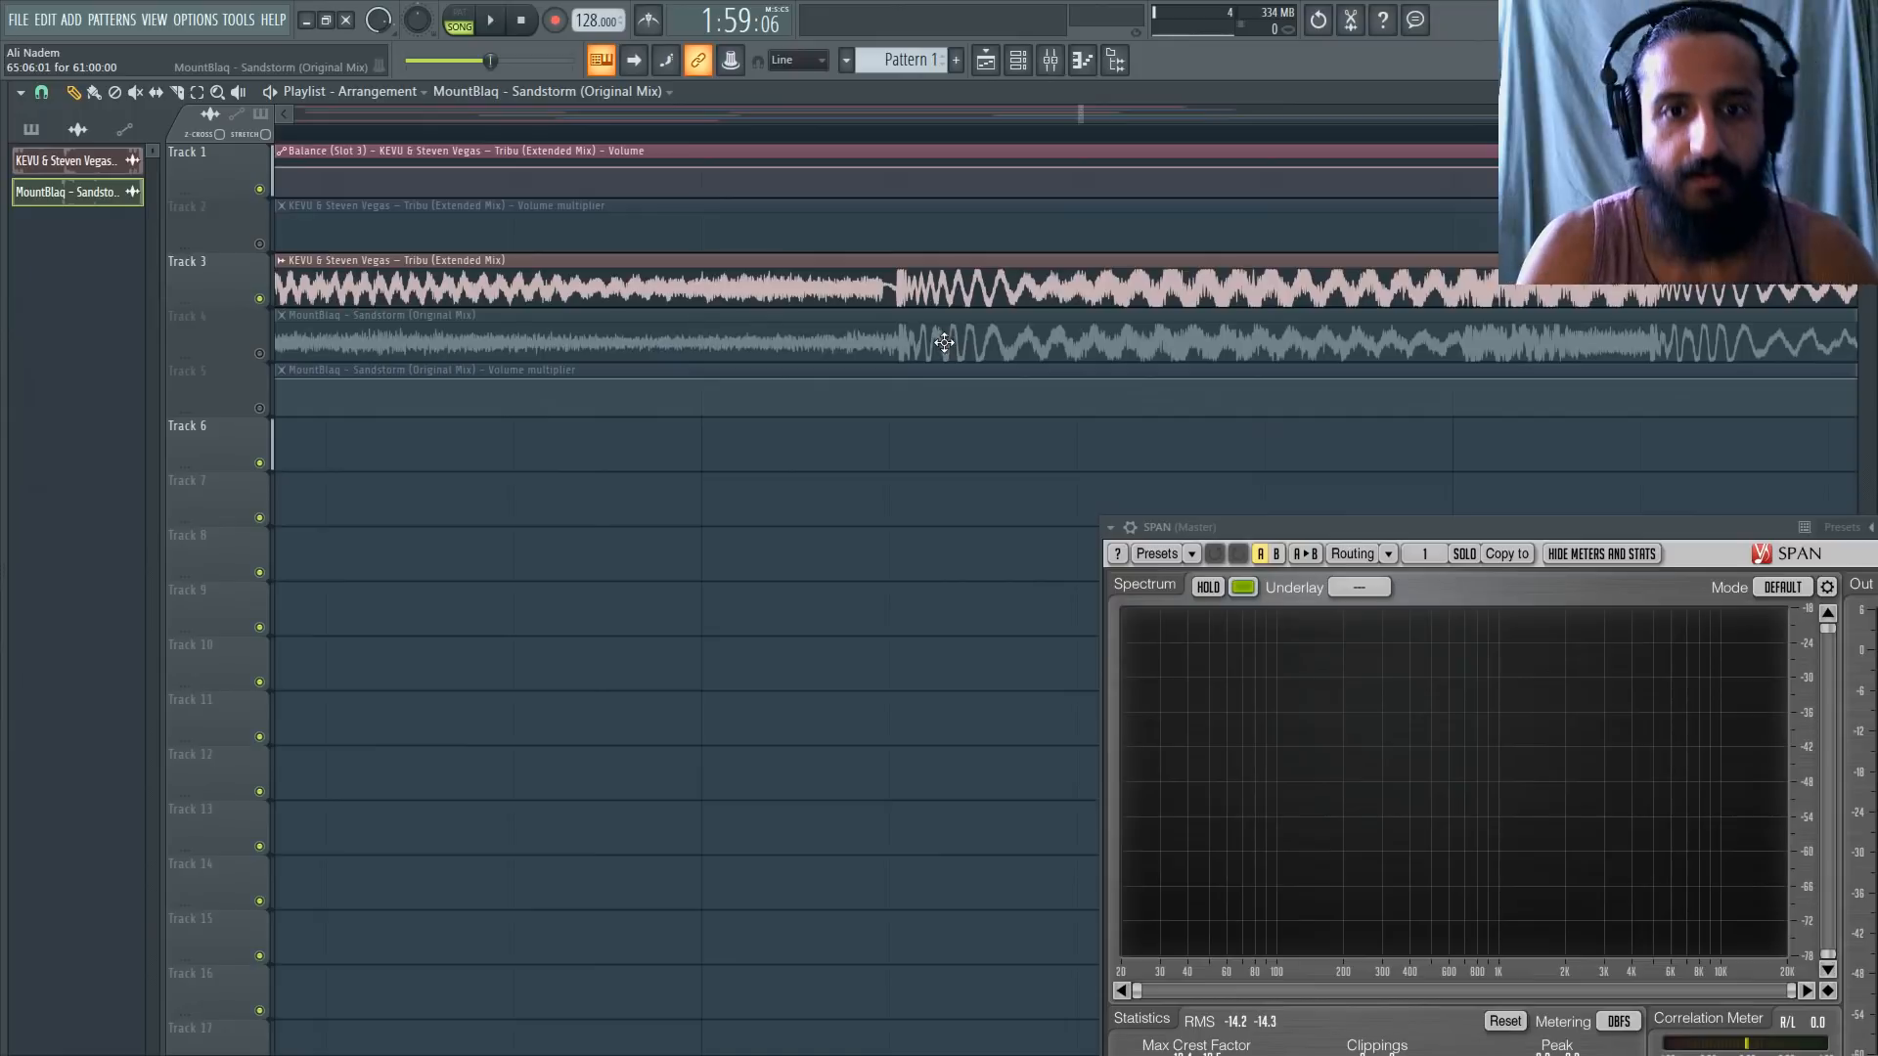
scroll(794, 404, down, 3)
scroll(794, 404, down, 3)
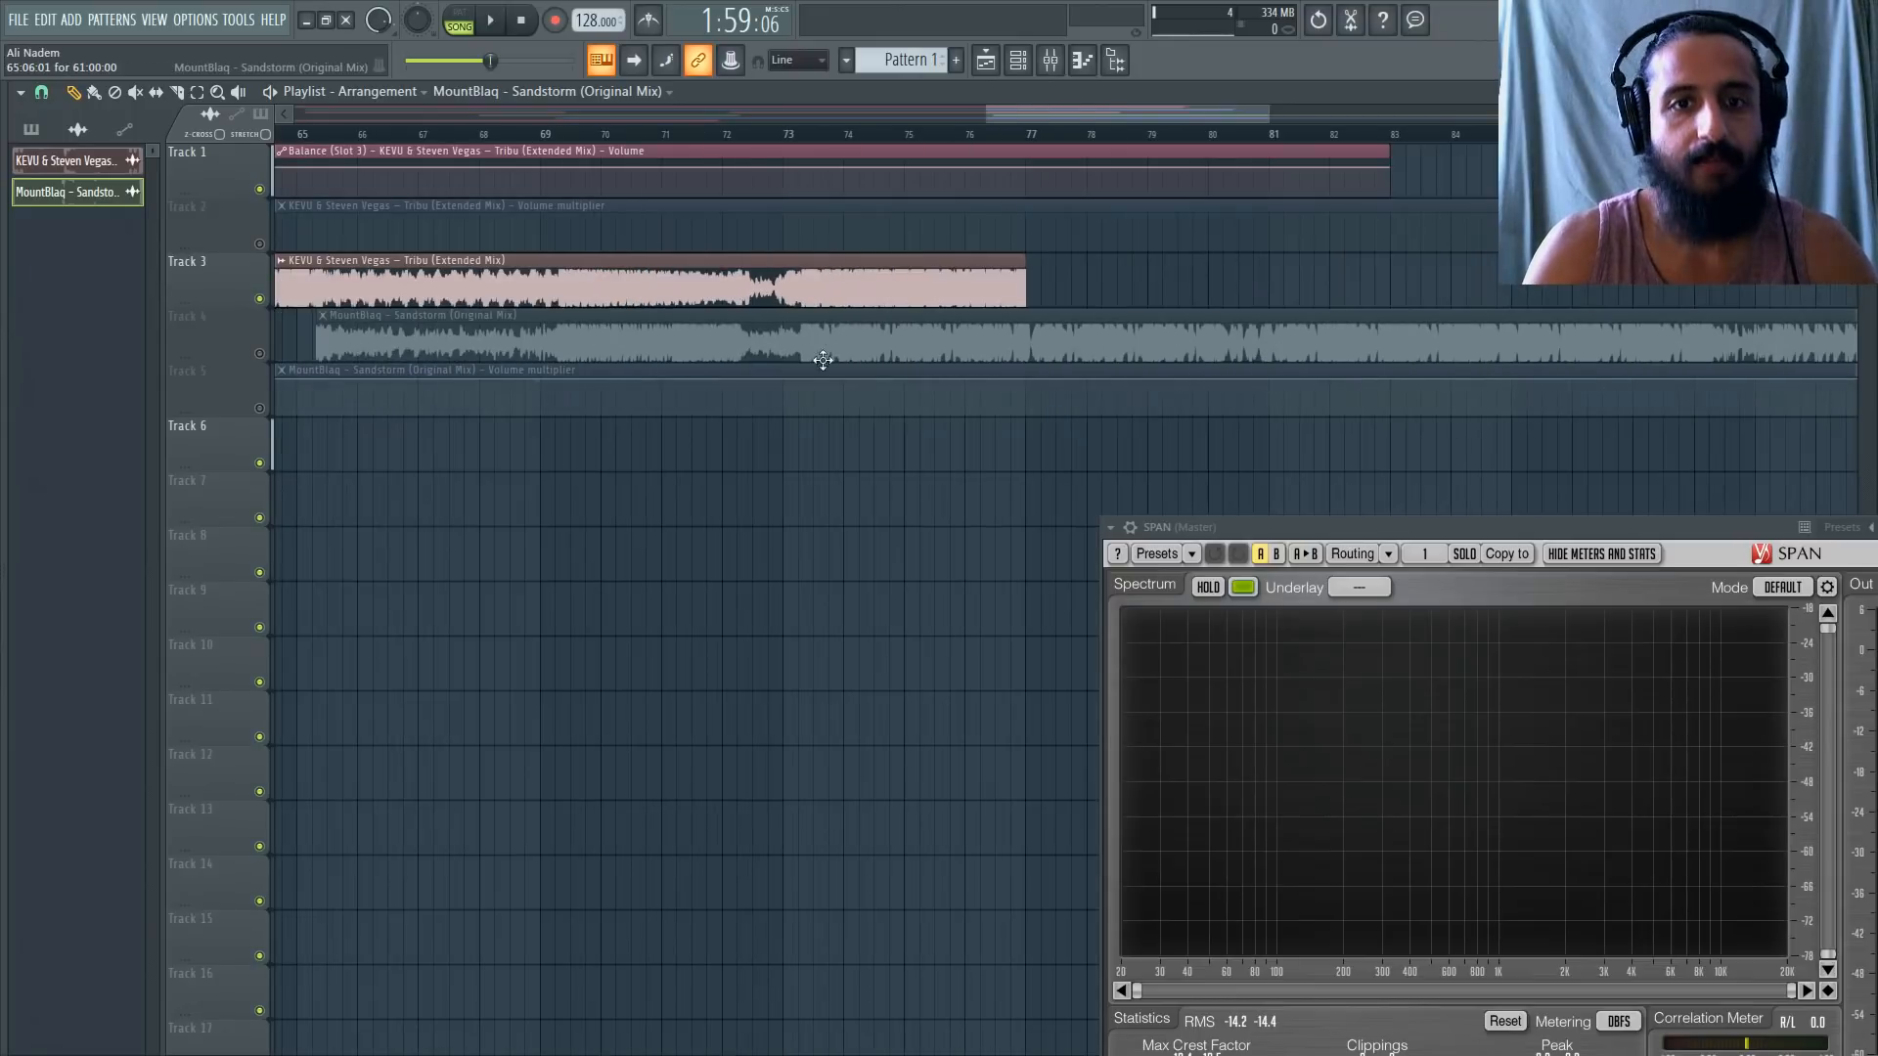
Place the short Sandstorm Part_1 clip on Track 7 so it starts at bar 65.
scroll(829, 335, down, 3)
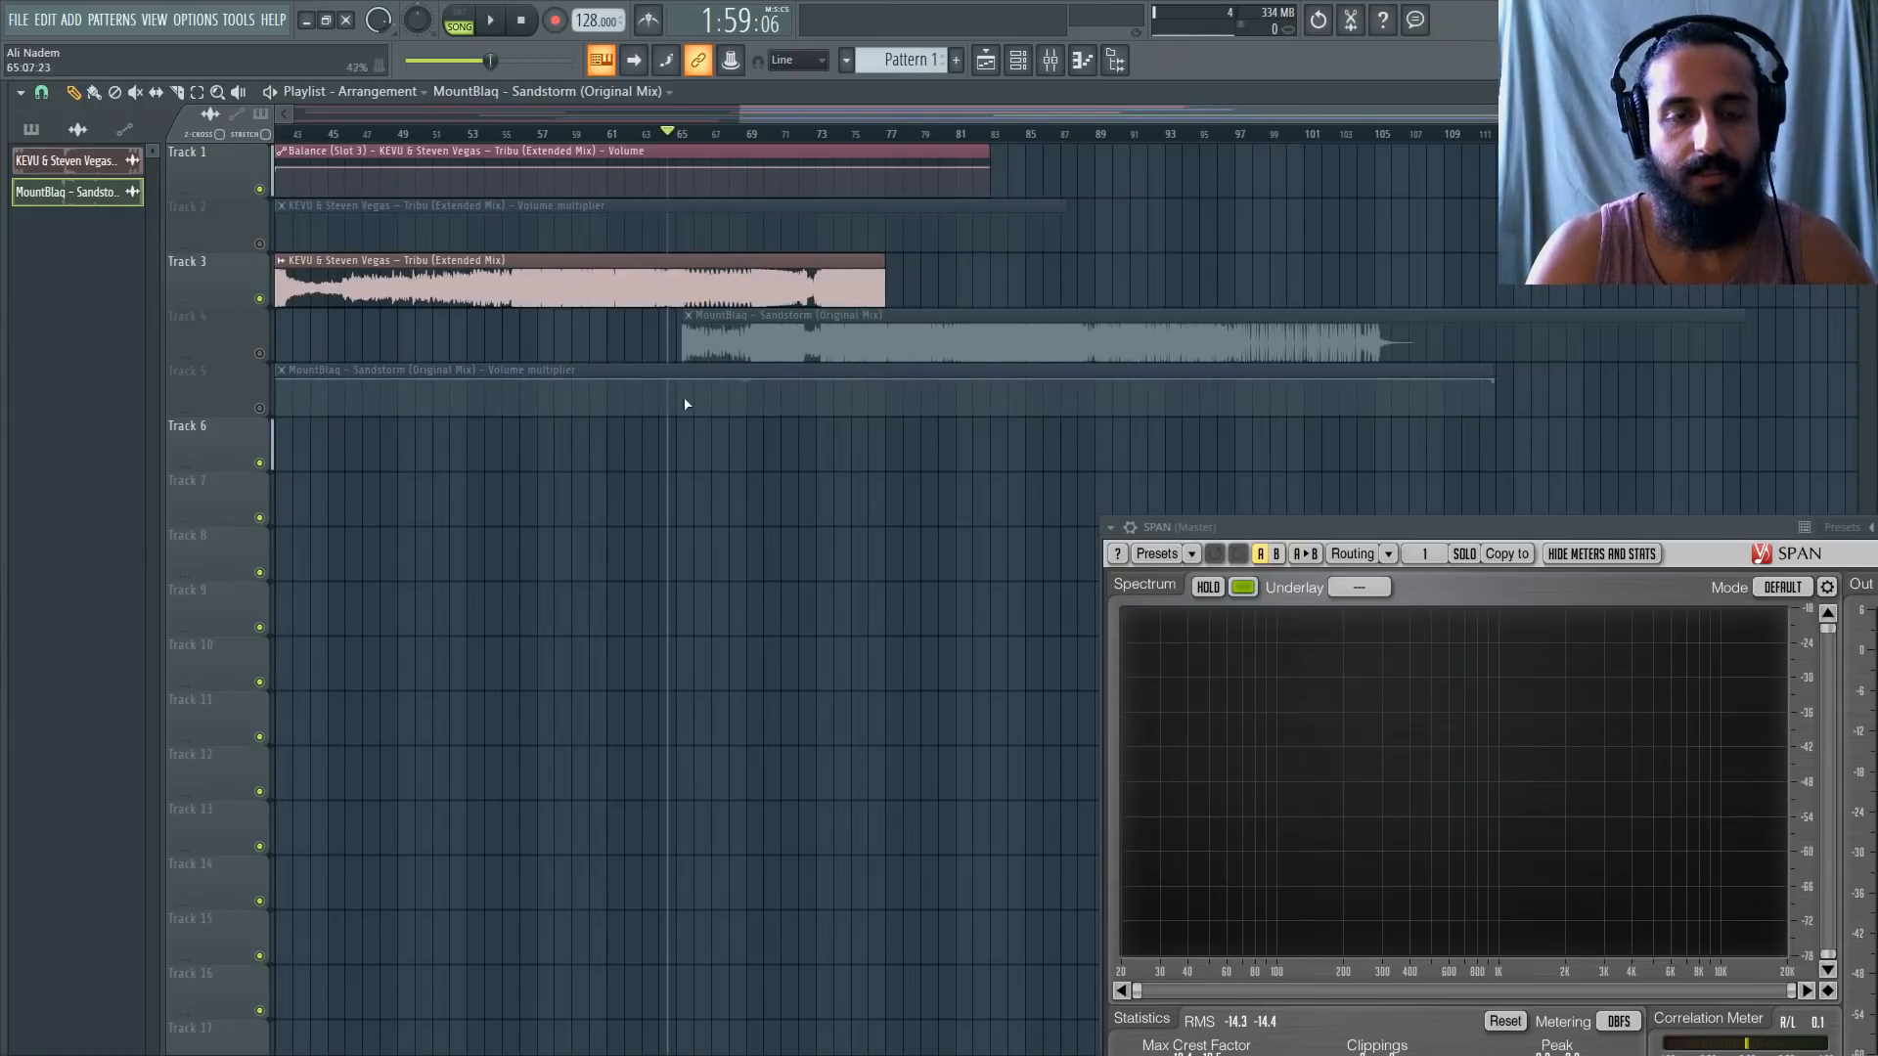
drag(1376, 474, 1127, 450)
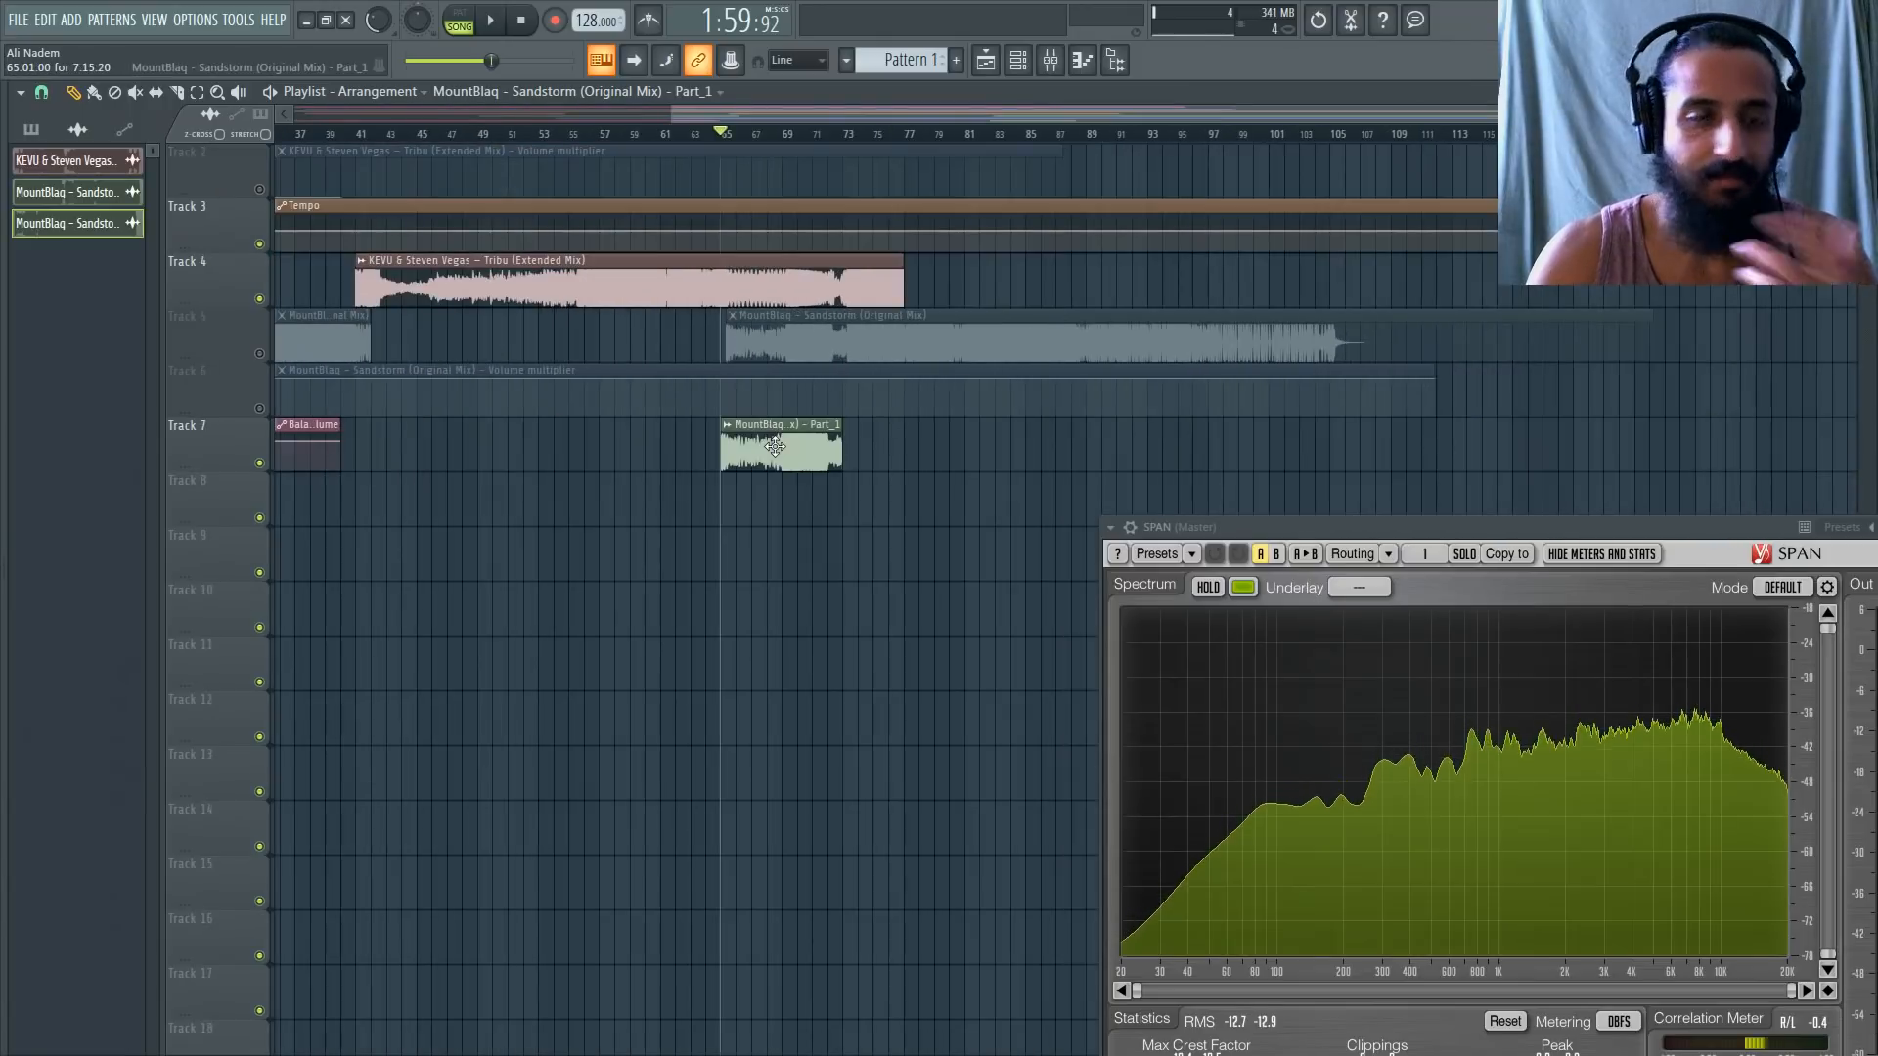
drag(772, 113, 579, 117)
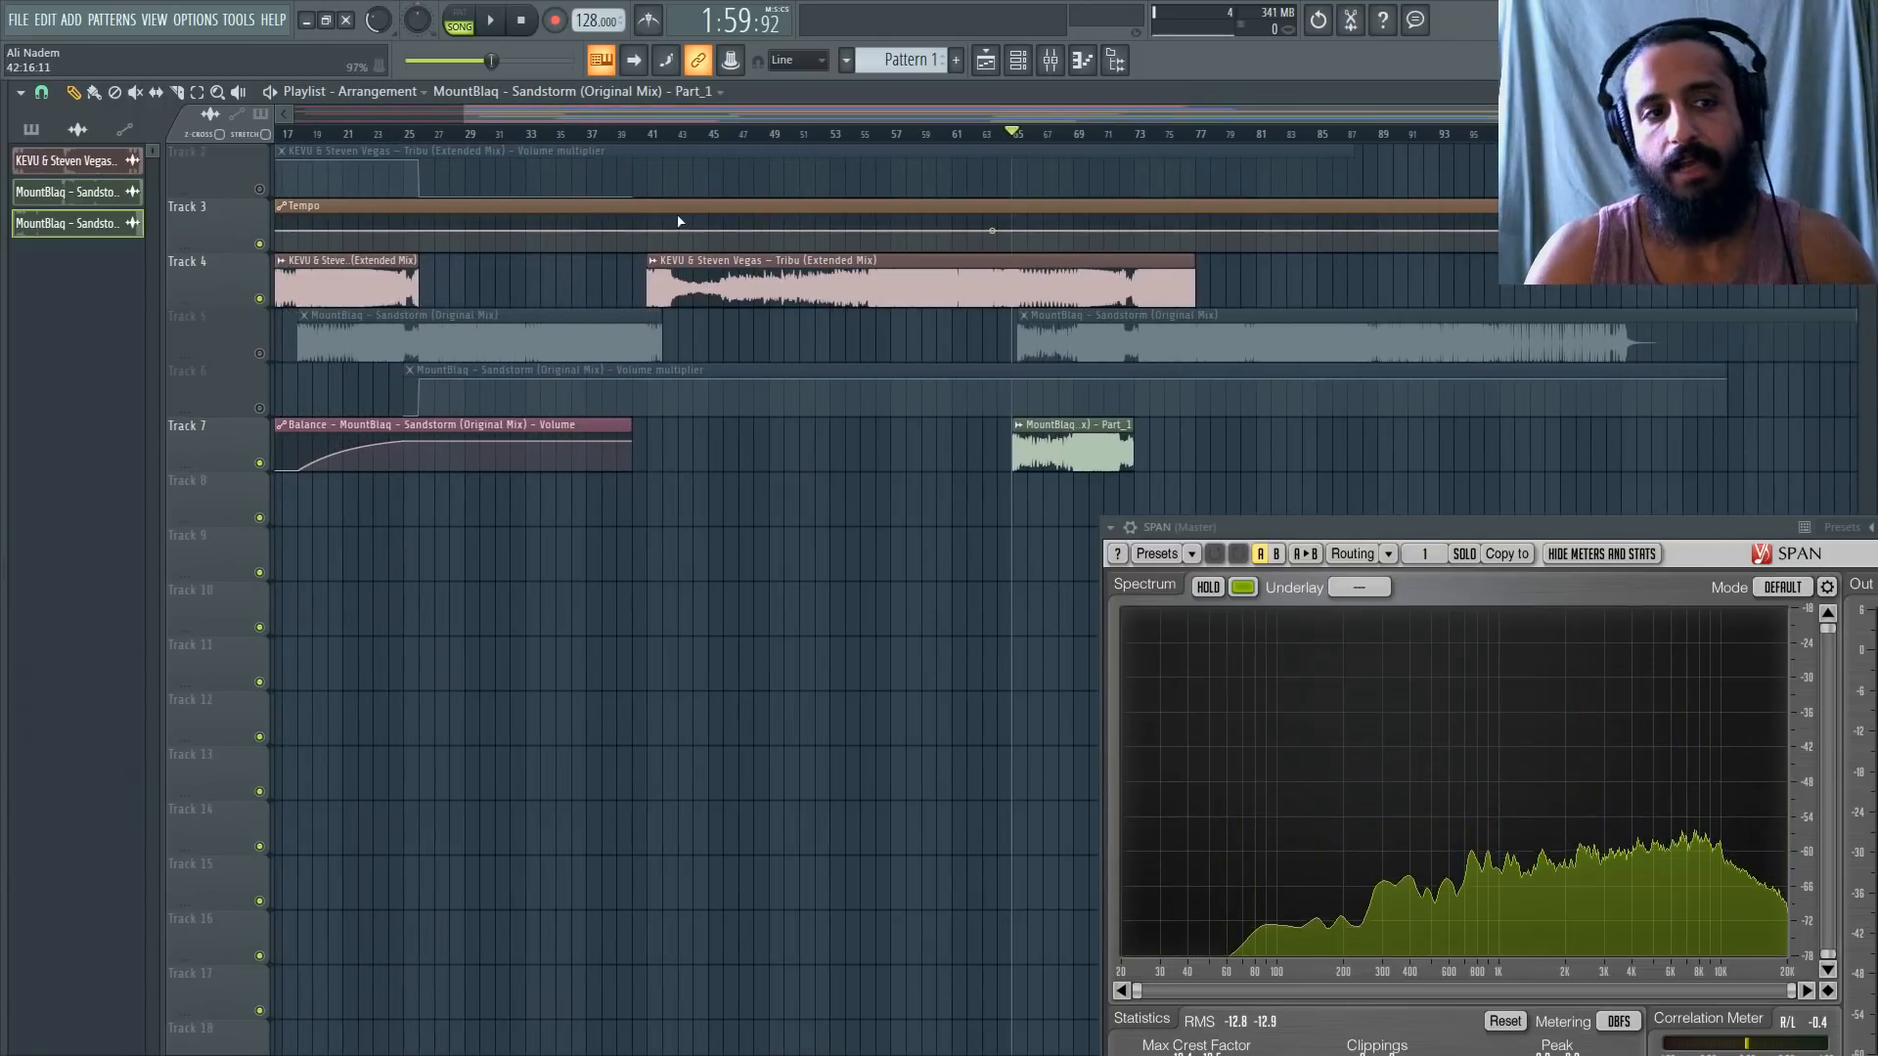
Try lowering the middle point of the Tempo automation on Track 3 to about 94 BPM, and undo it.
scroll(746, 226, down, 2)
scroll(988, 389, up, 1)
scroll(918, 396, up, 2)
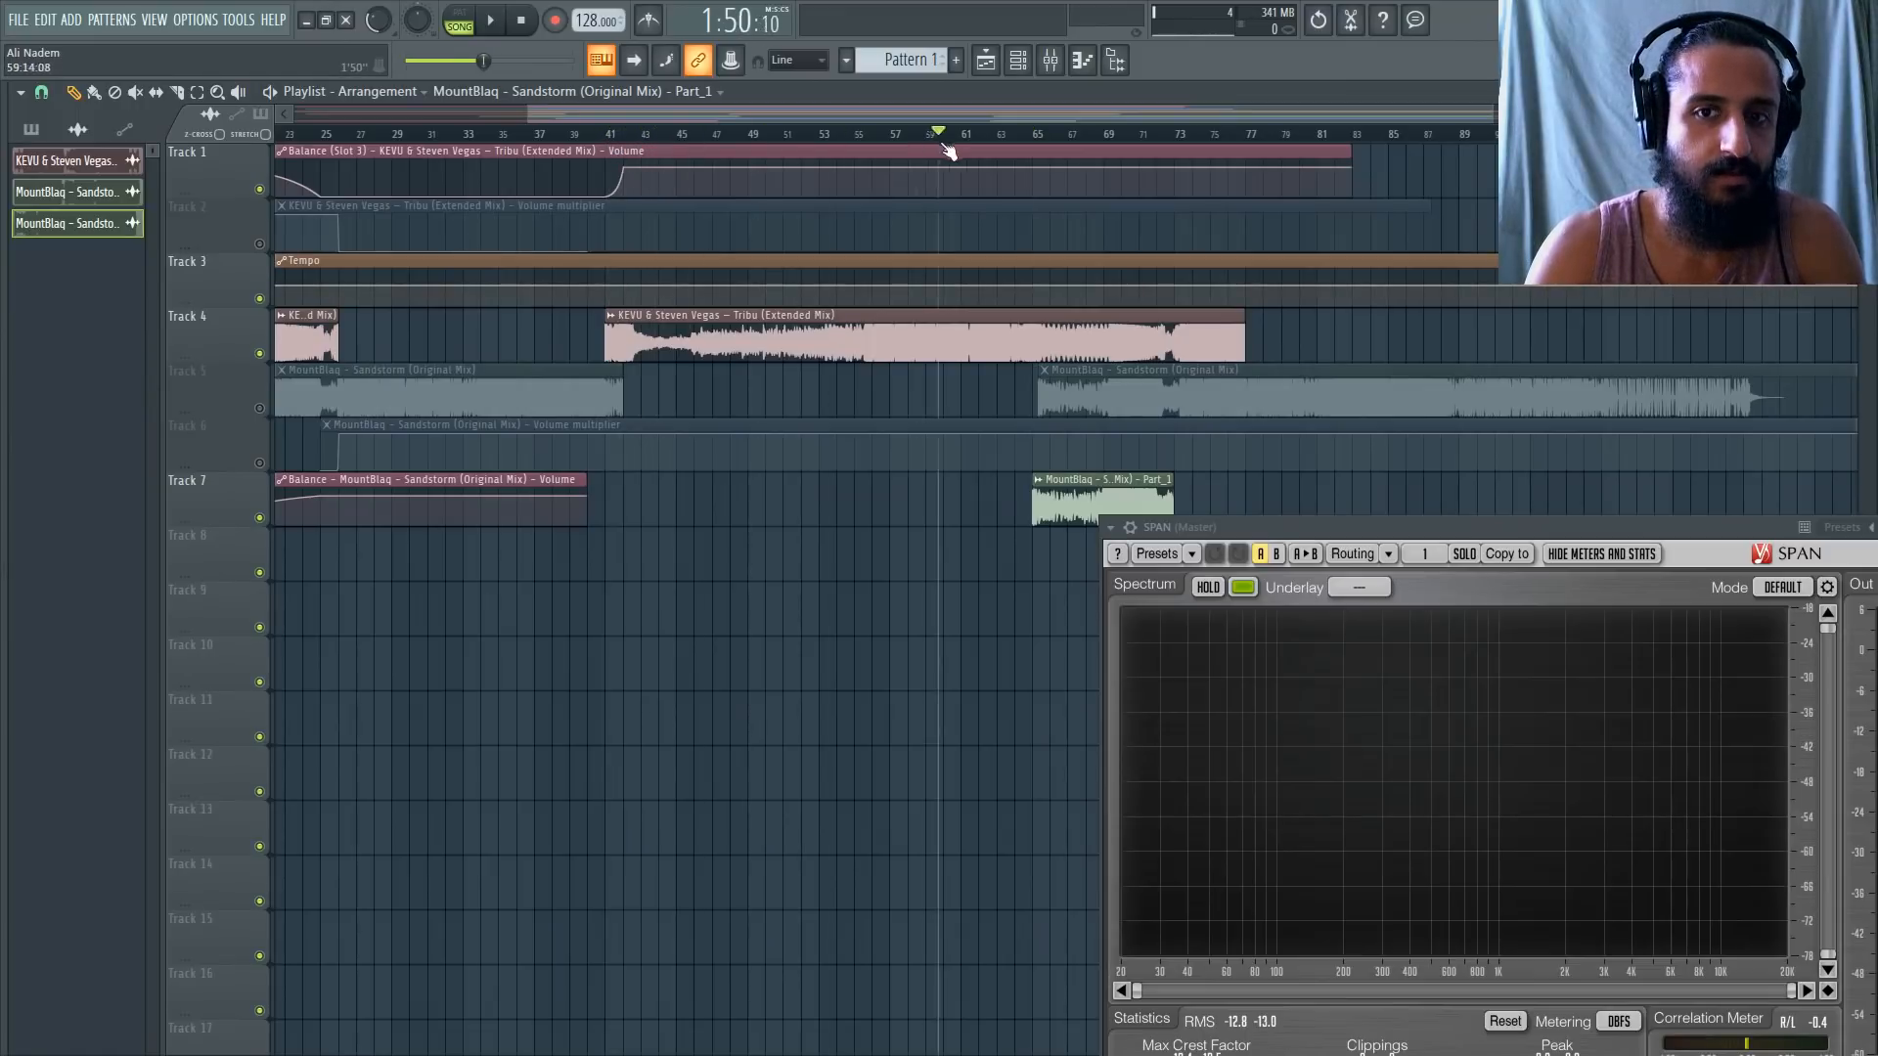
scroll(1176, 313, up, 2)
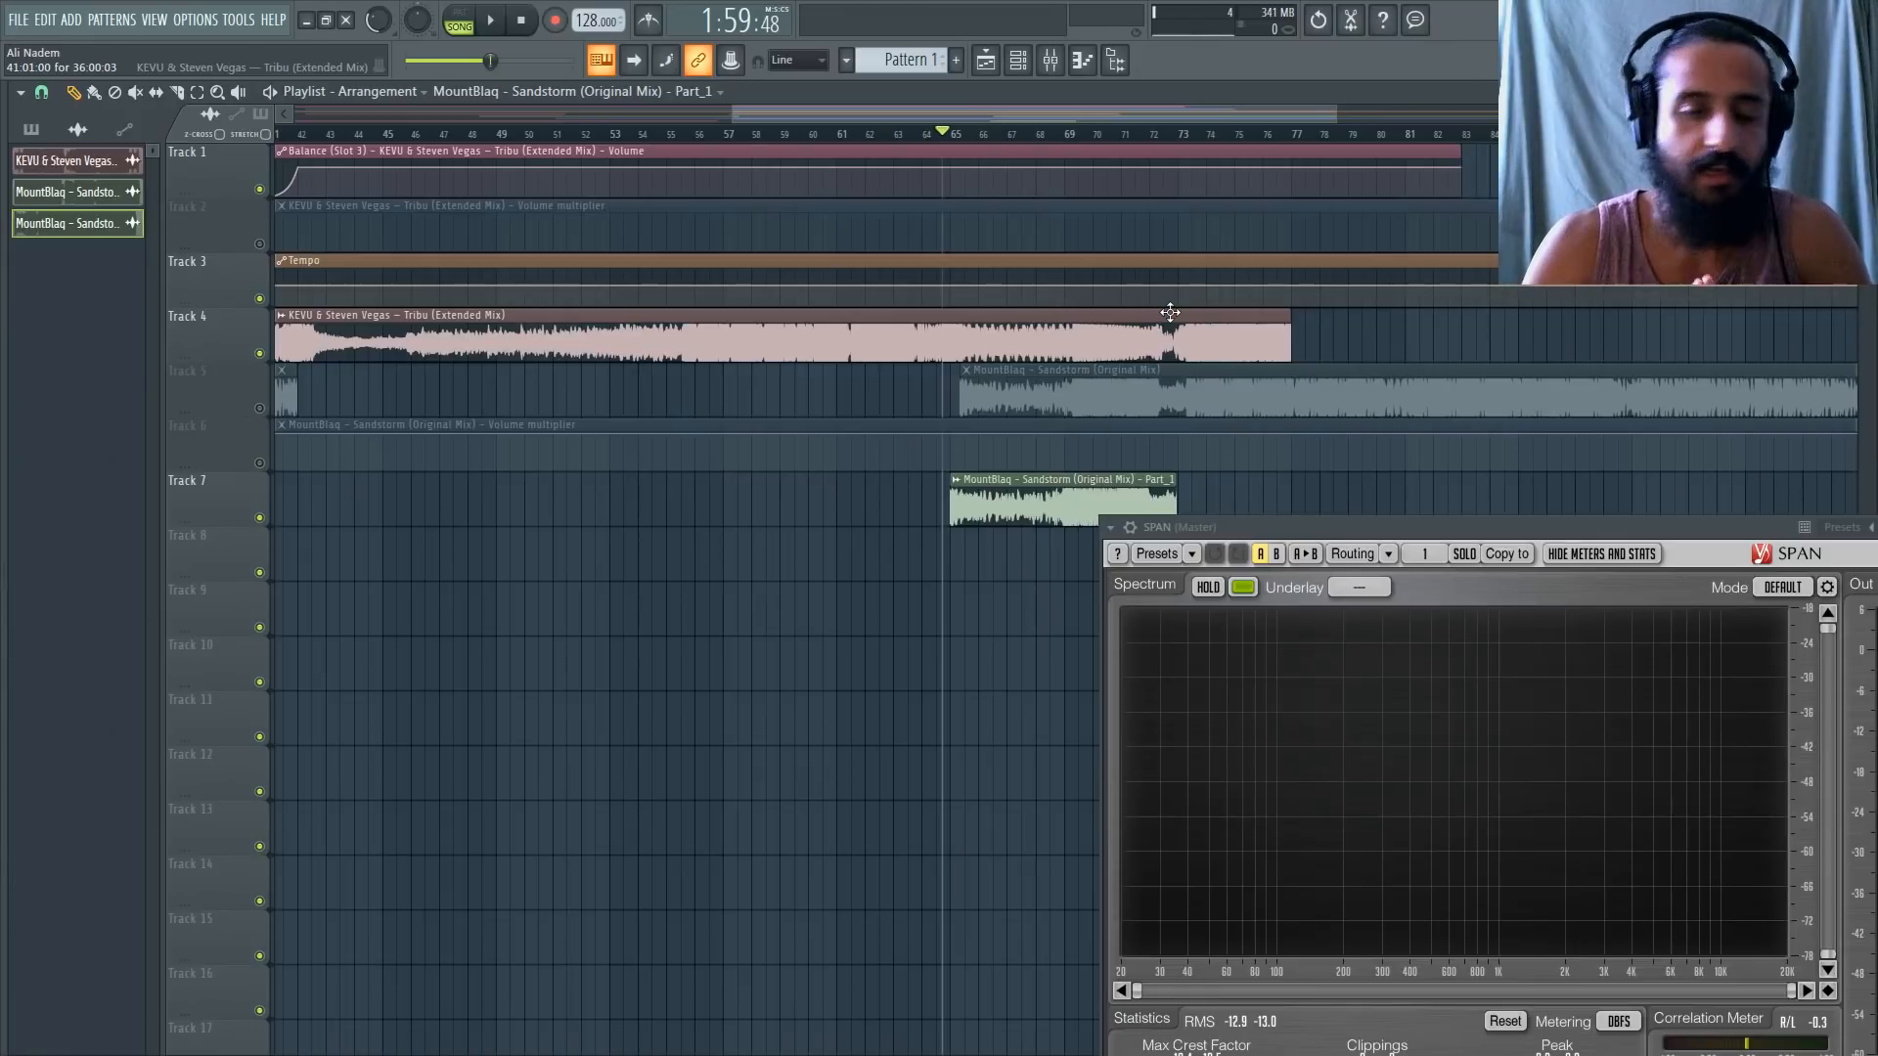
drag(824, 285, 824, 296)
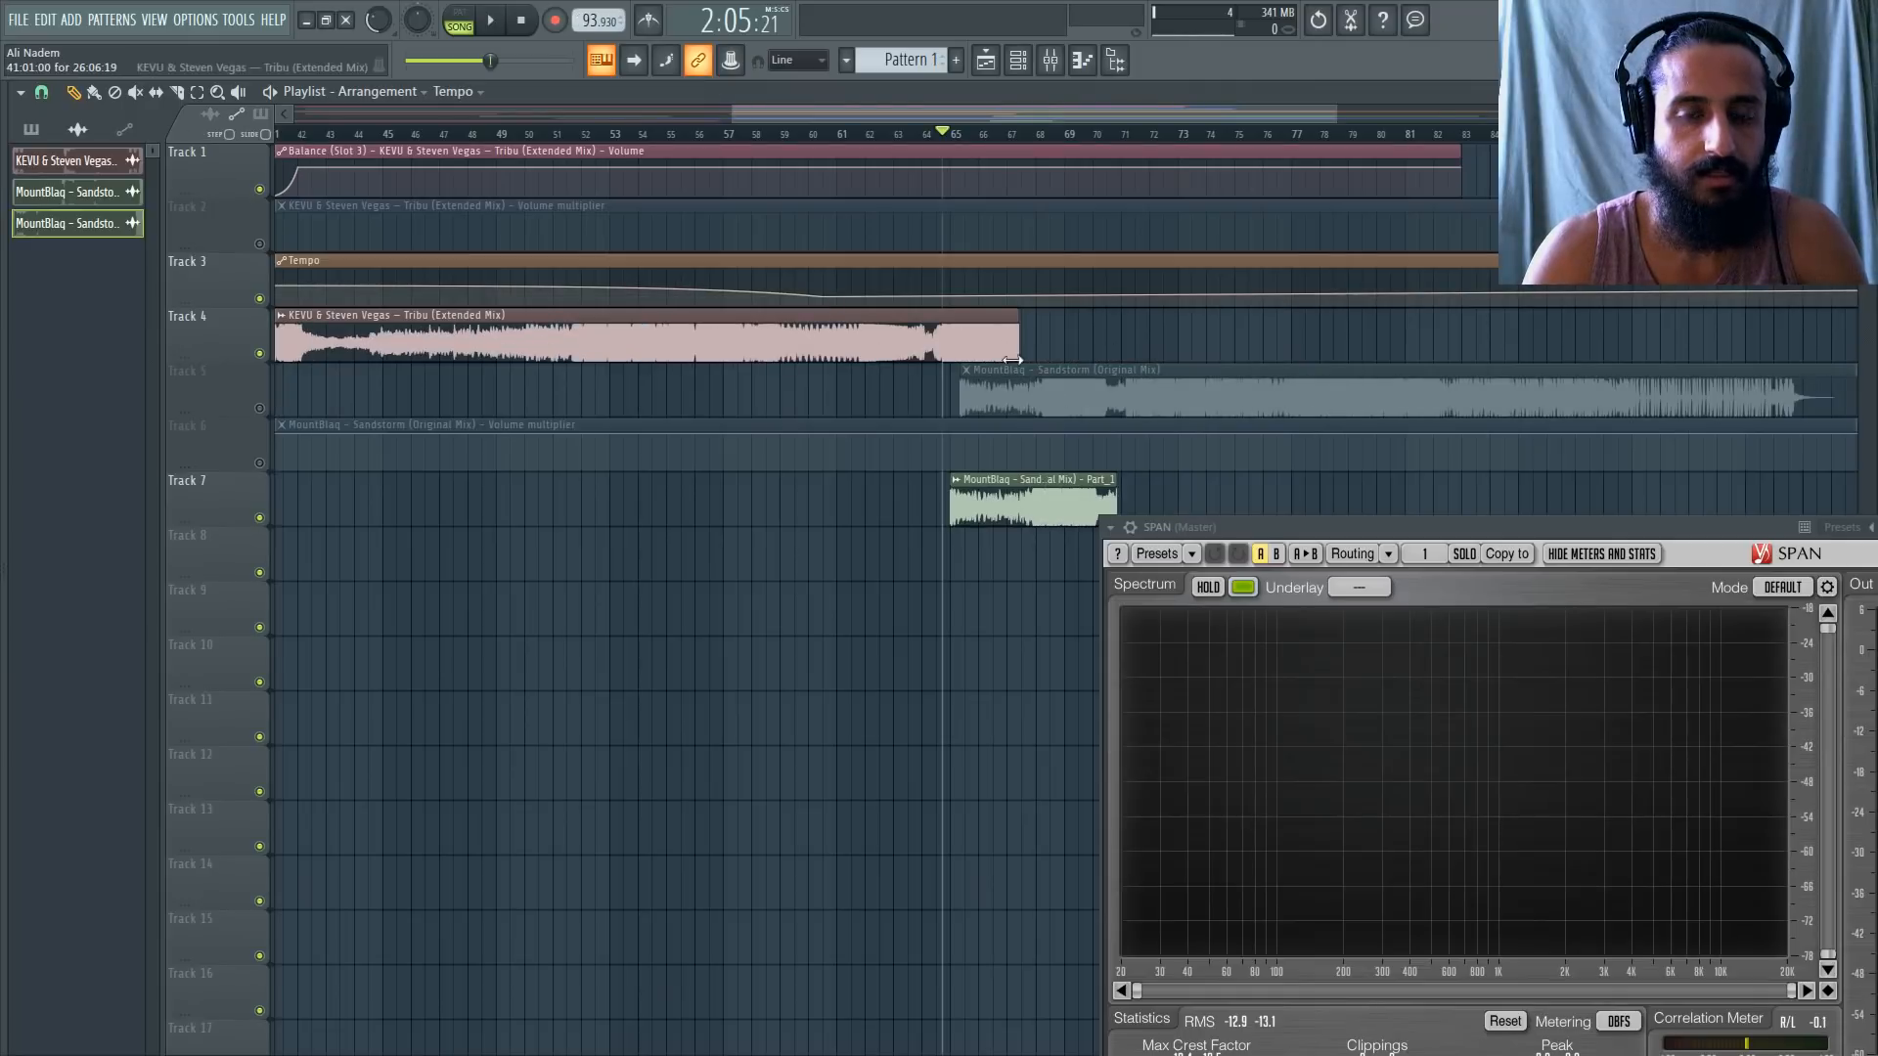
key(ctrl+z)
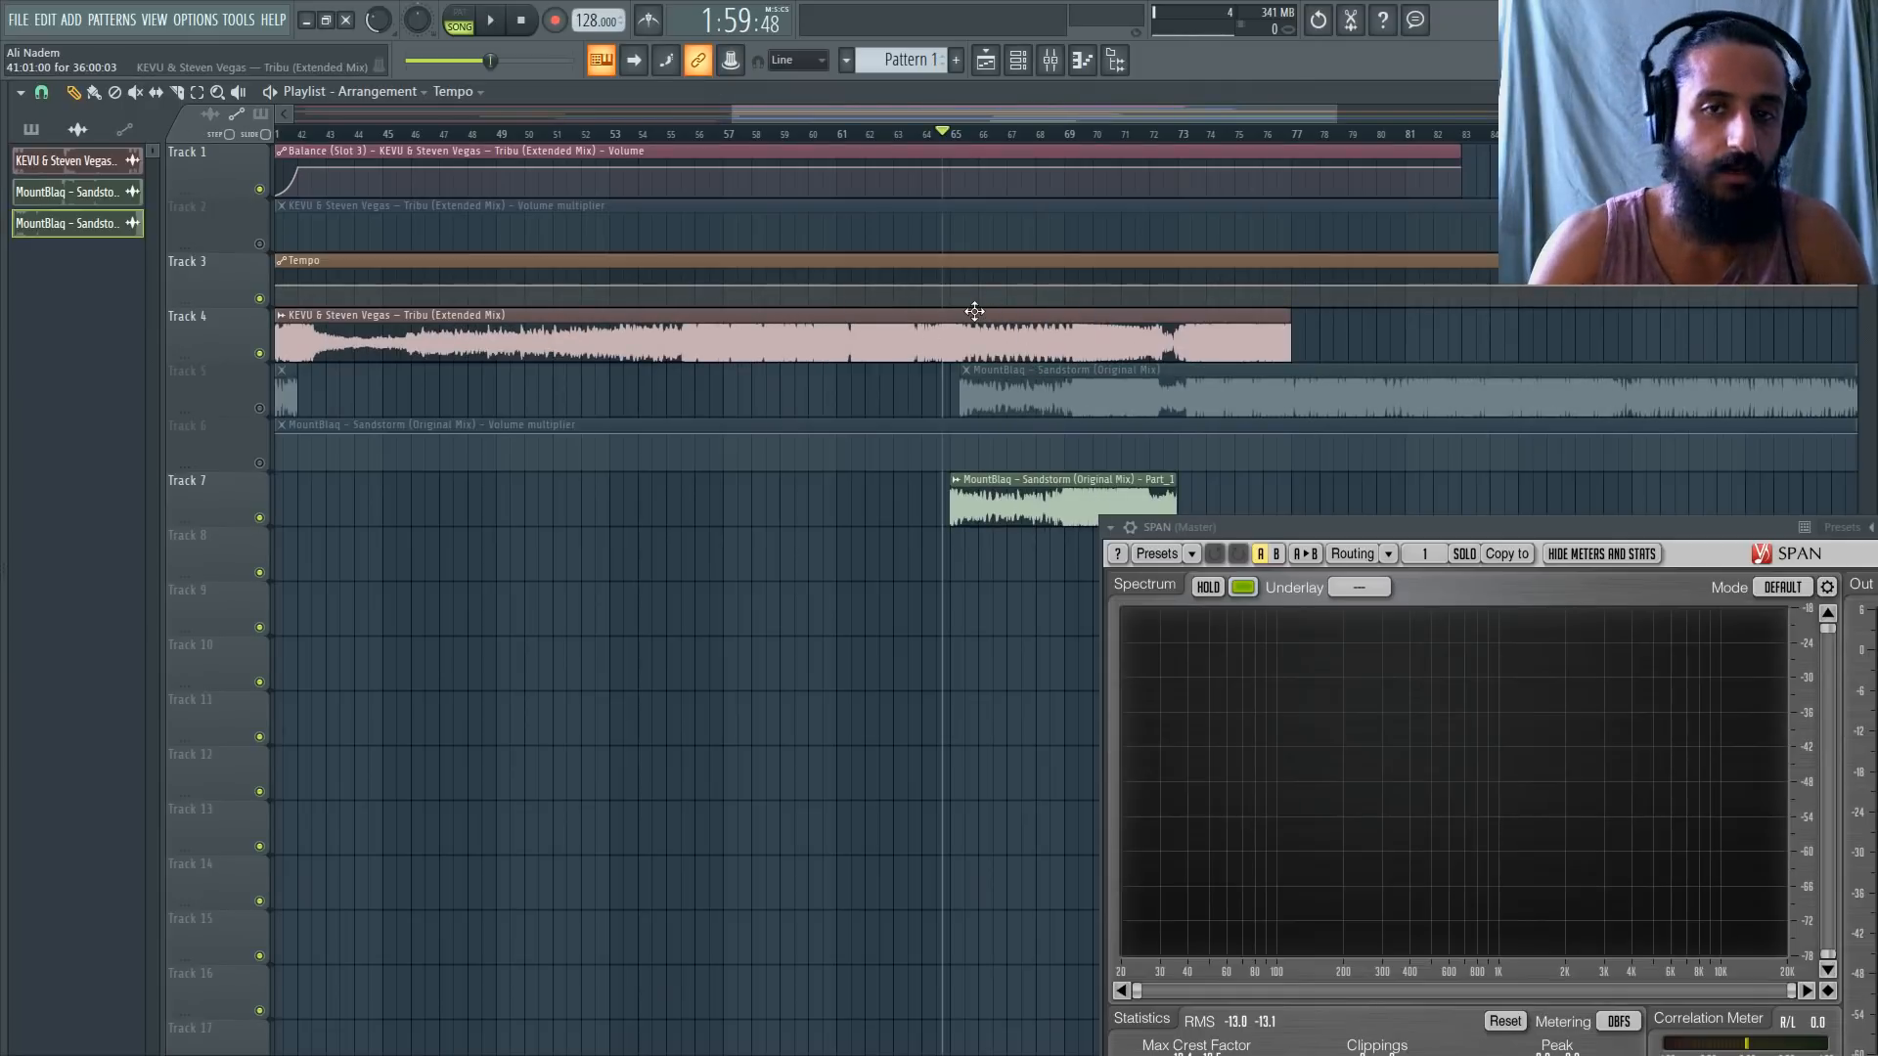
Shorten the Tempo automation clip on Track 3 to about 40 bars and close the SPAN analyzer.
scroll(881, 303, down, 4)
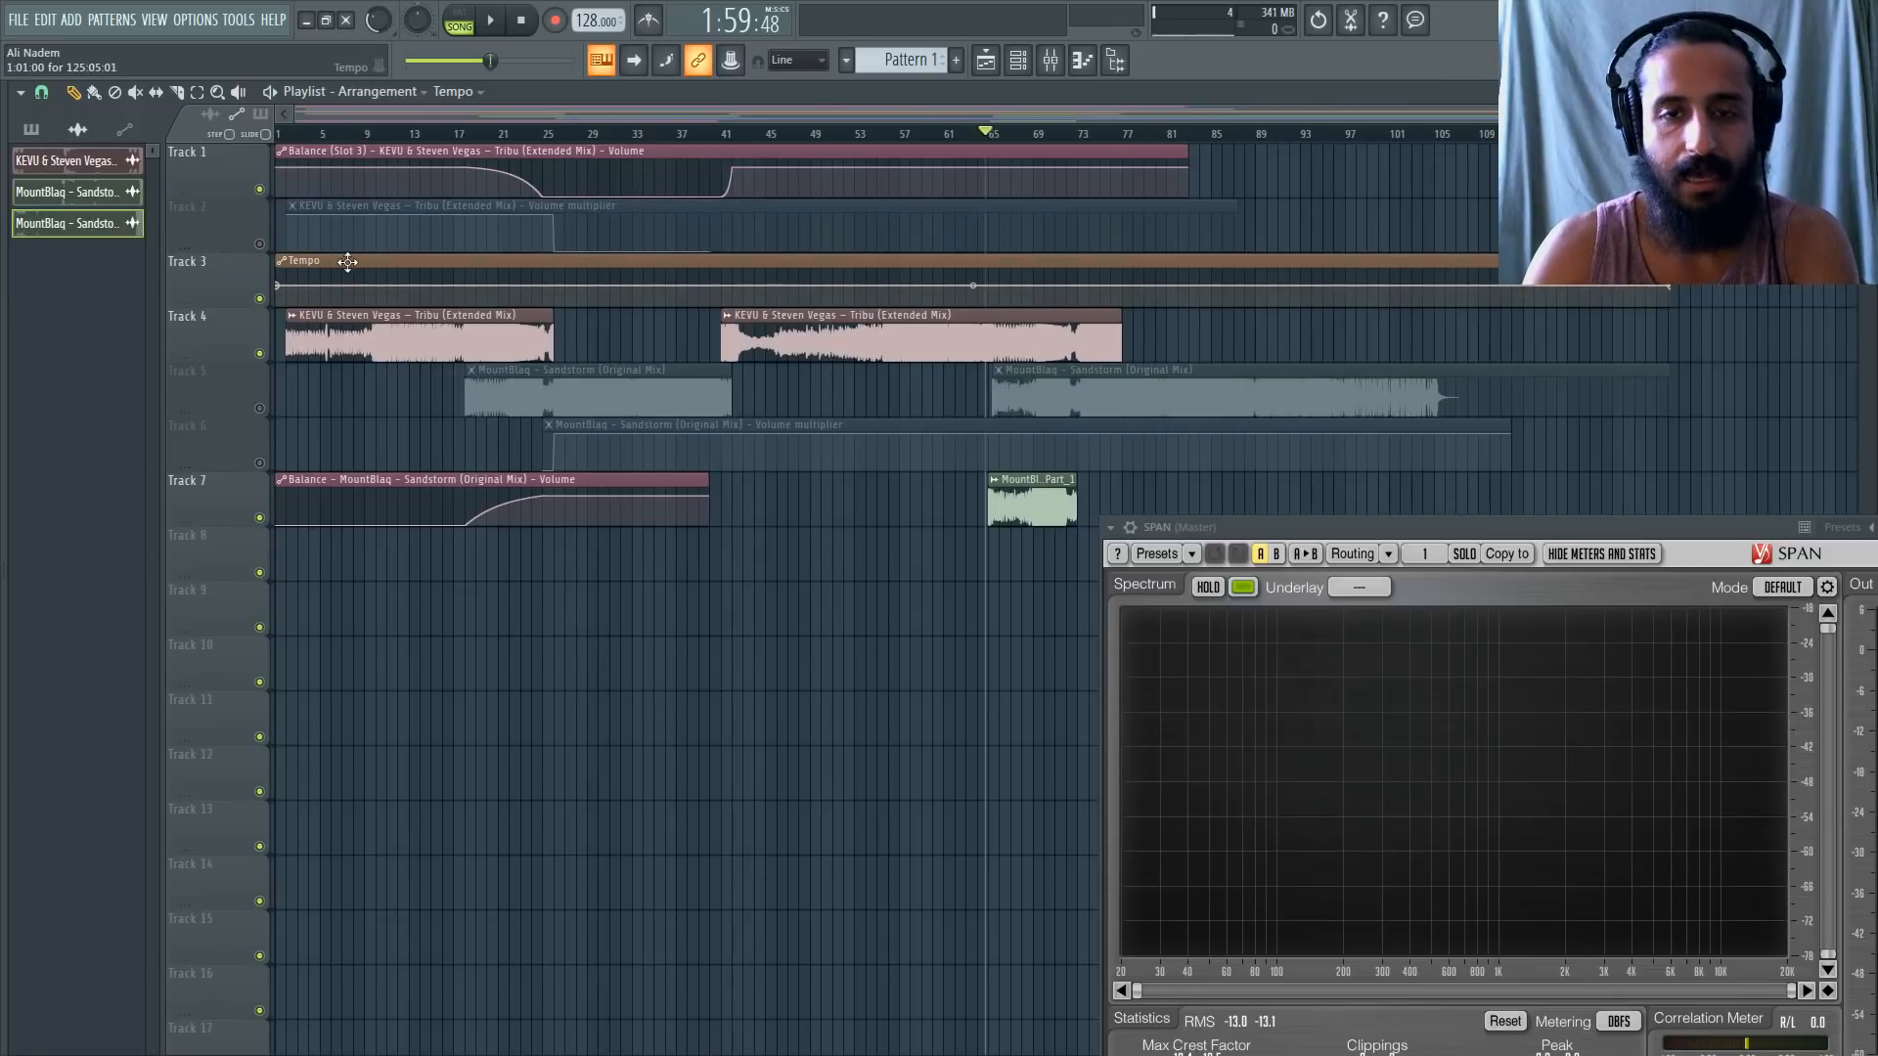
drag(1669, 285, 836, 261)
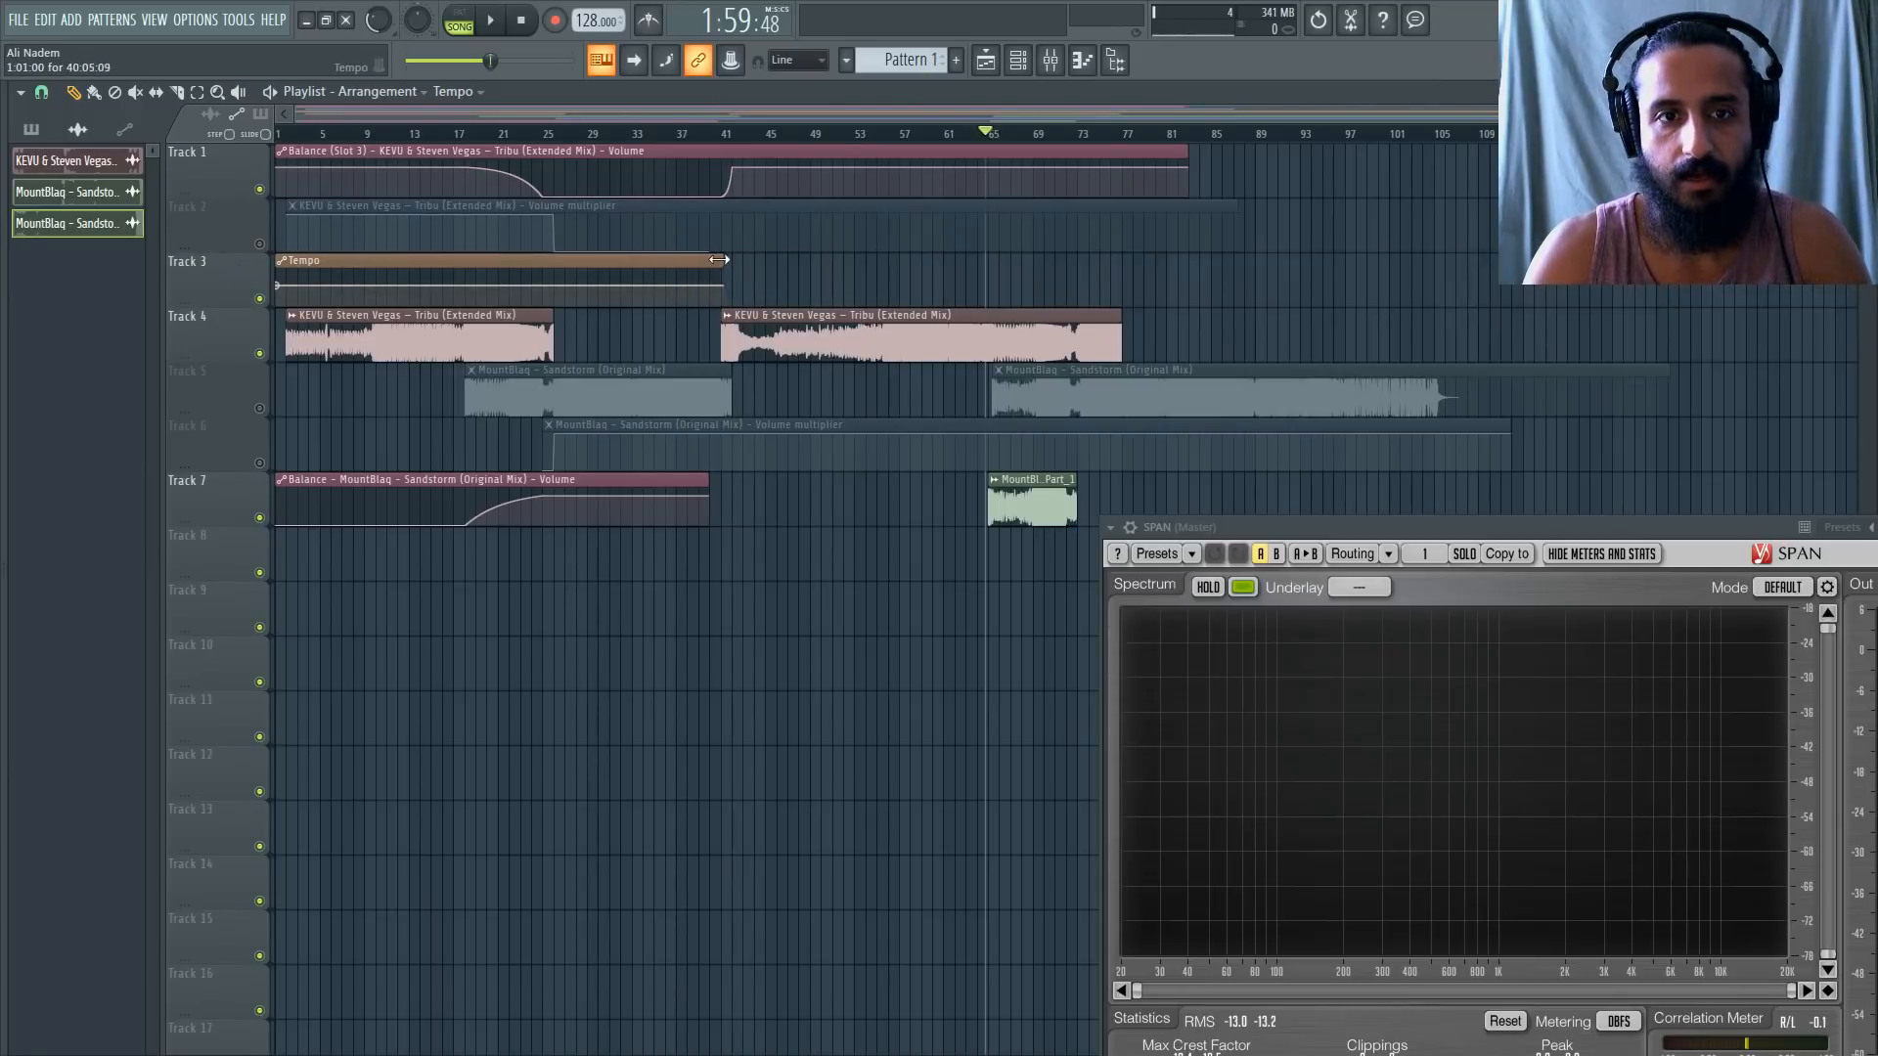
scroll(1077, 352, up, 3)
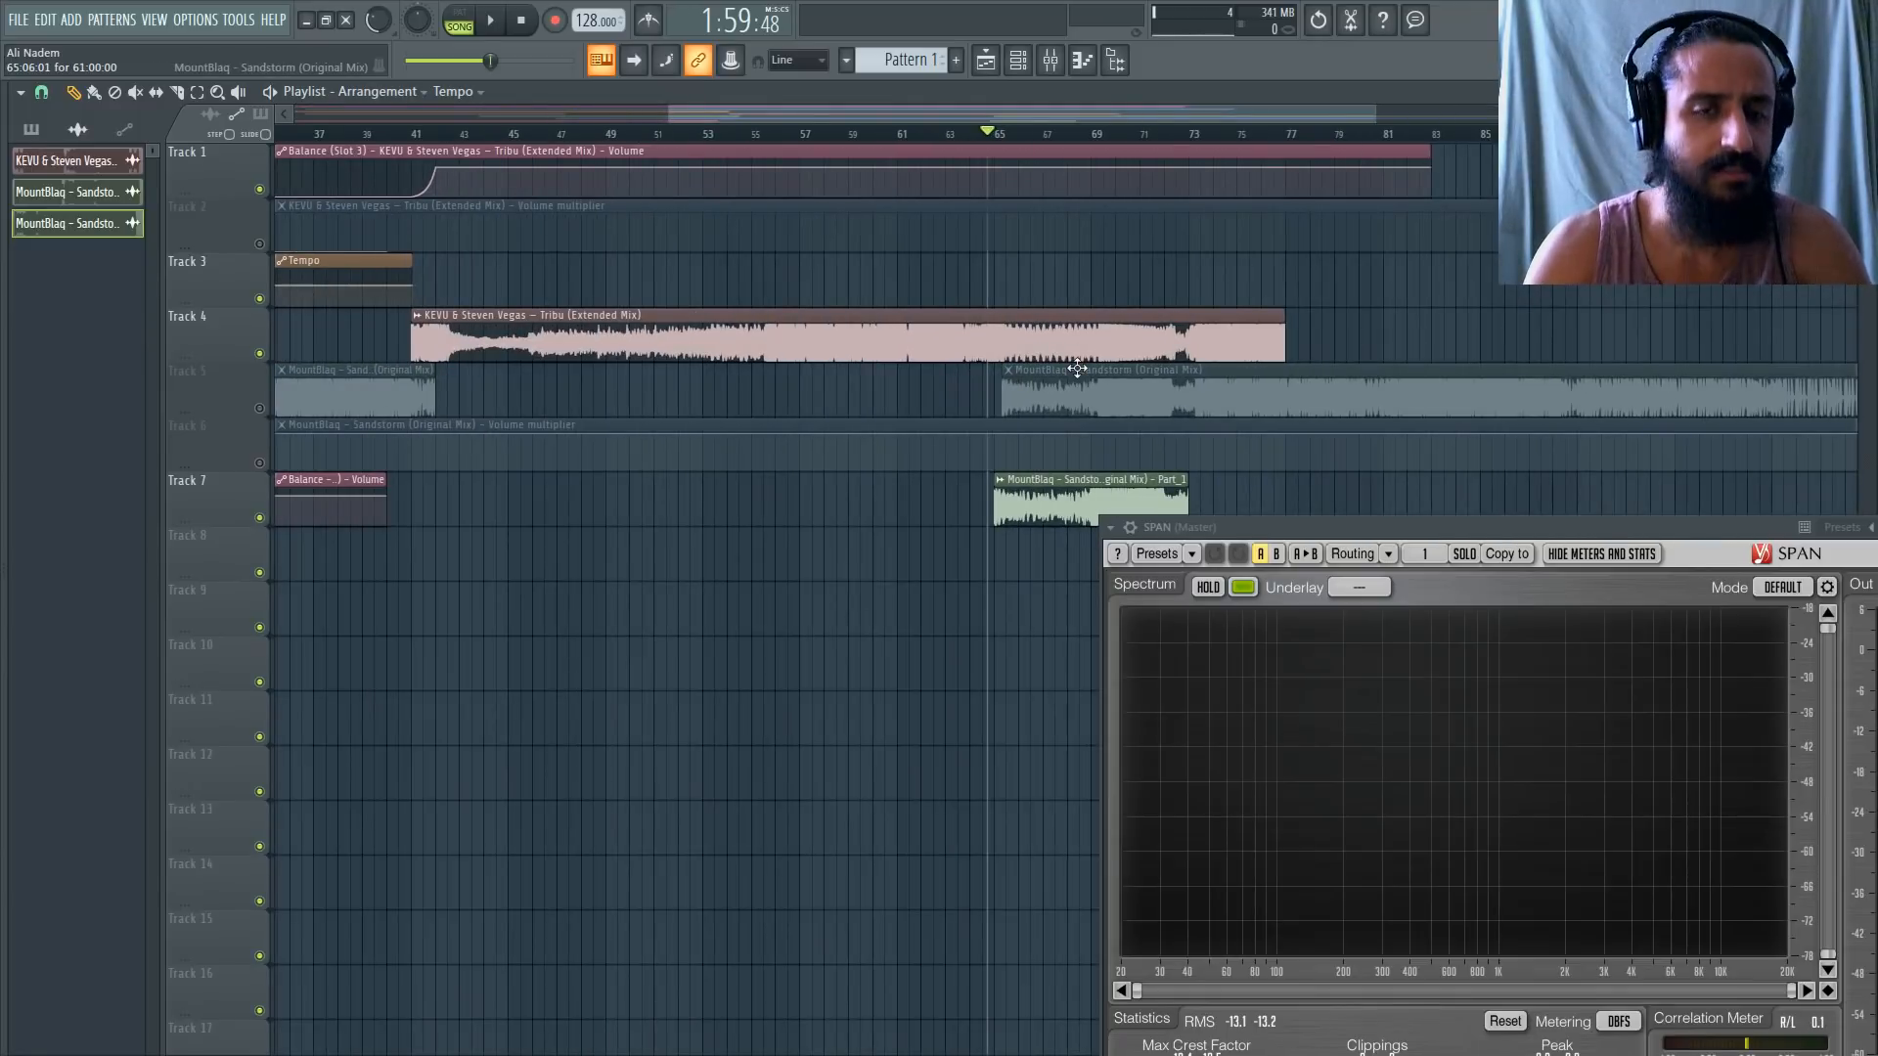
scroll(1077, 367, down, 2)
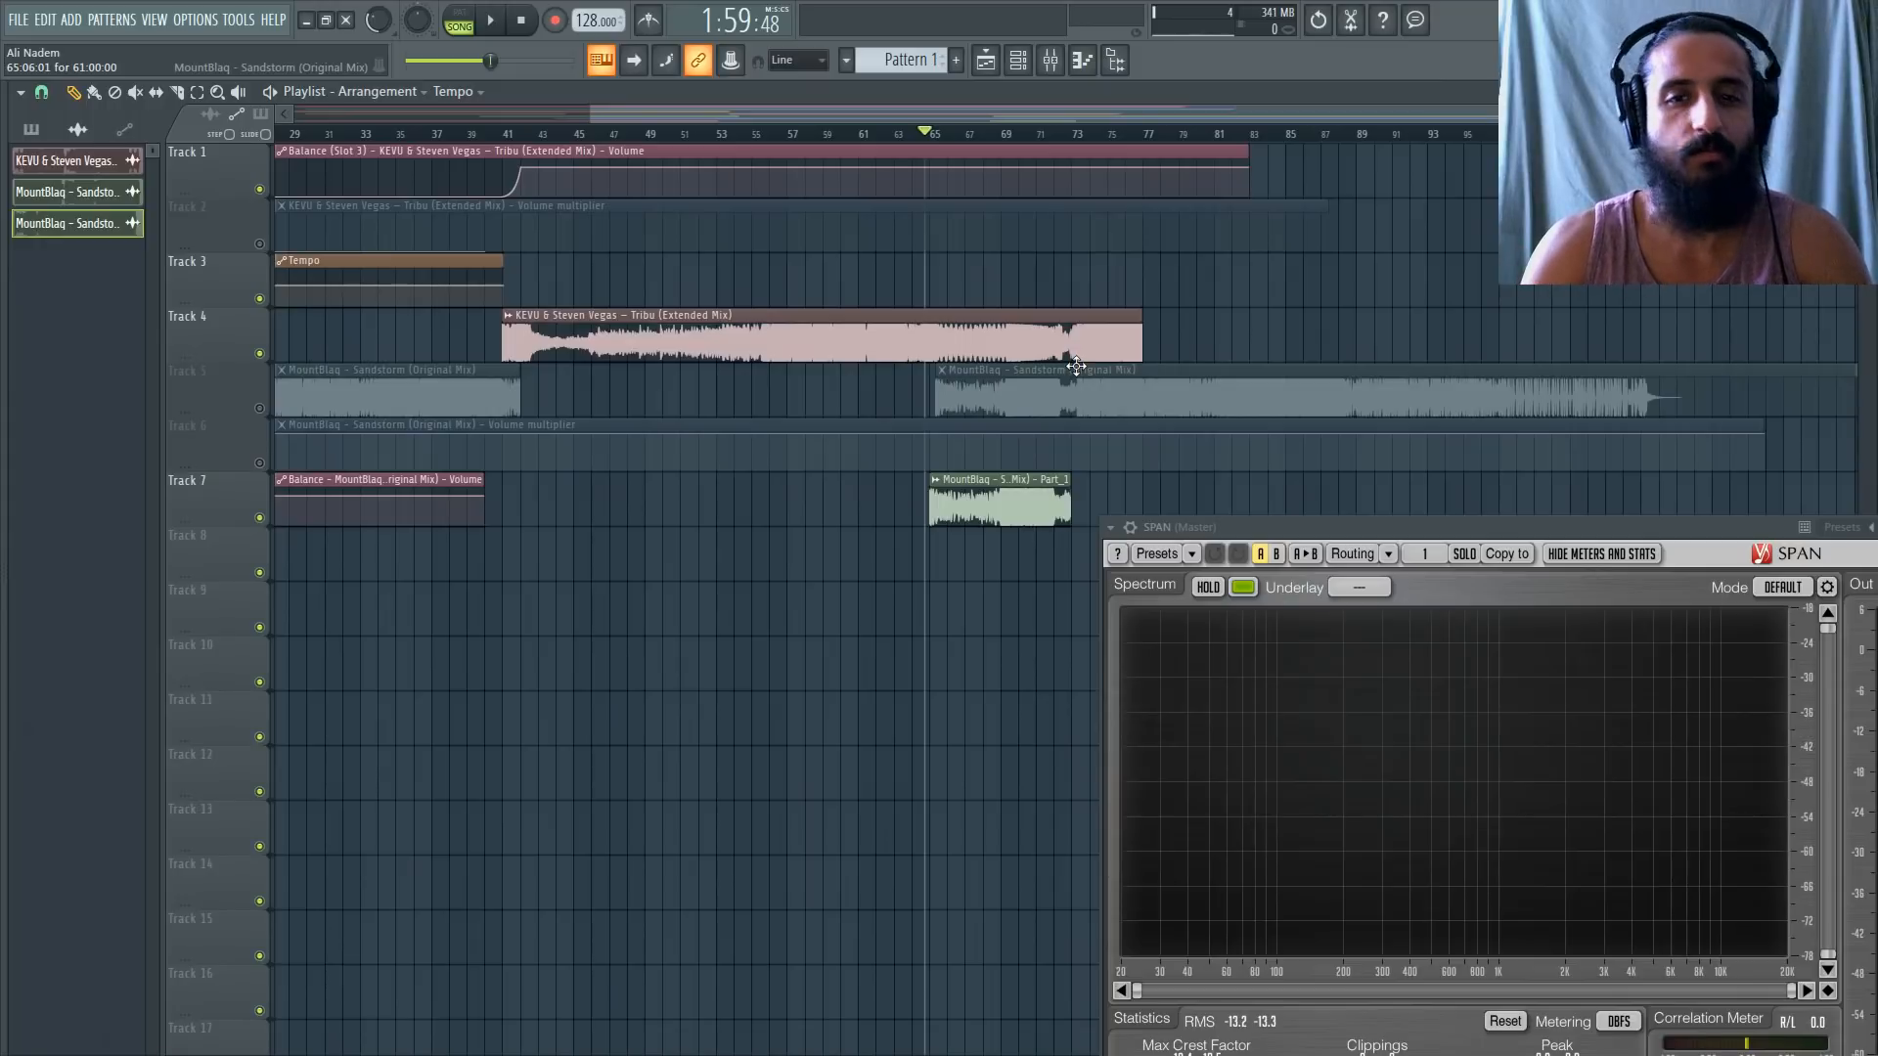
drag(1399, 527, 1317, 527)
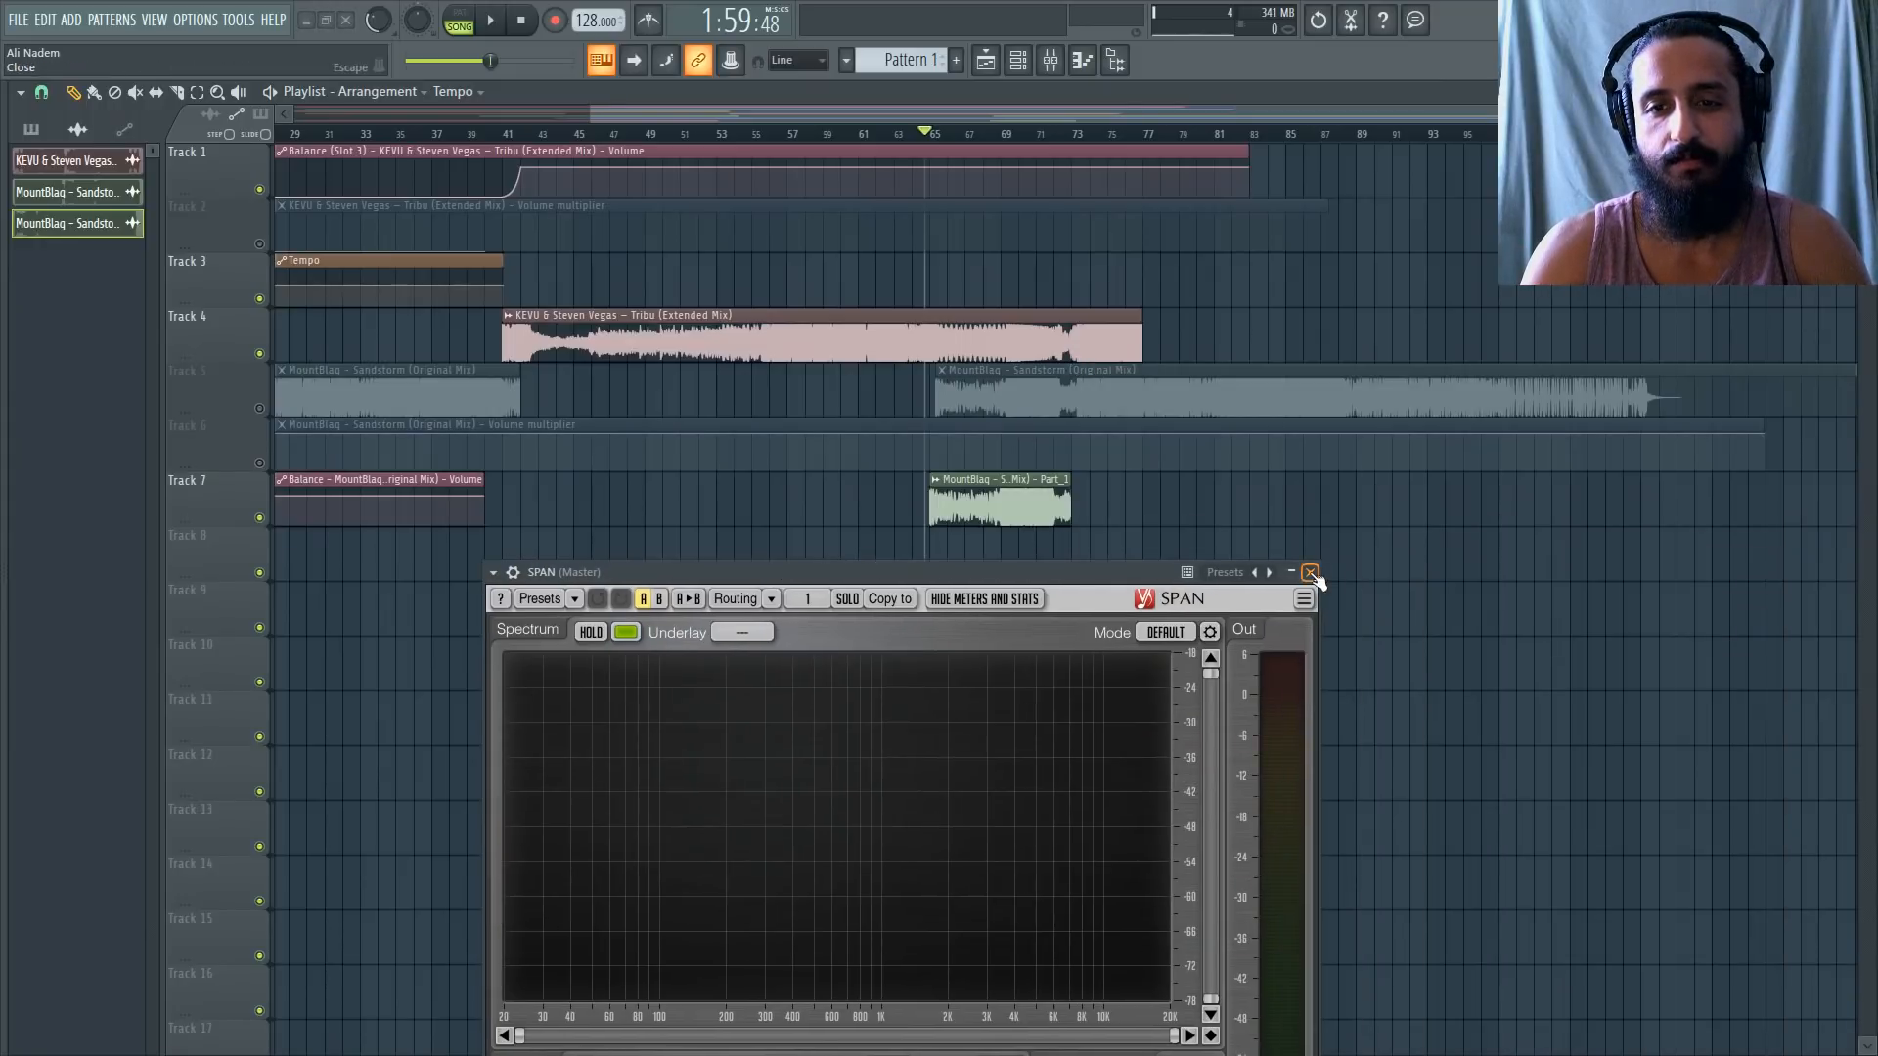
click(1310, 573)
Play the second Tribu clip from its start near bar 41 and again from about bar 45.
scroll(978, 132, up, 2)
click(477, 131)
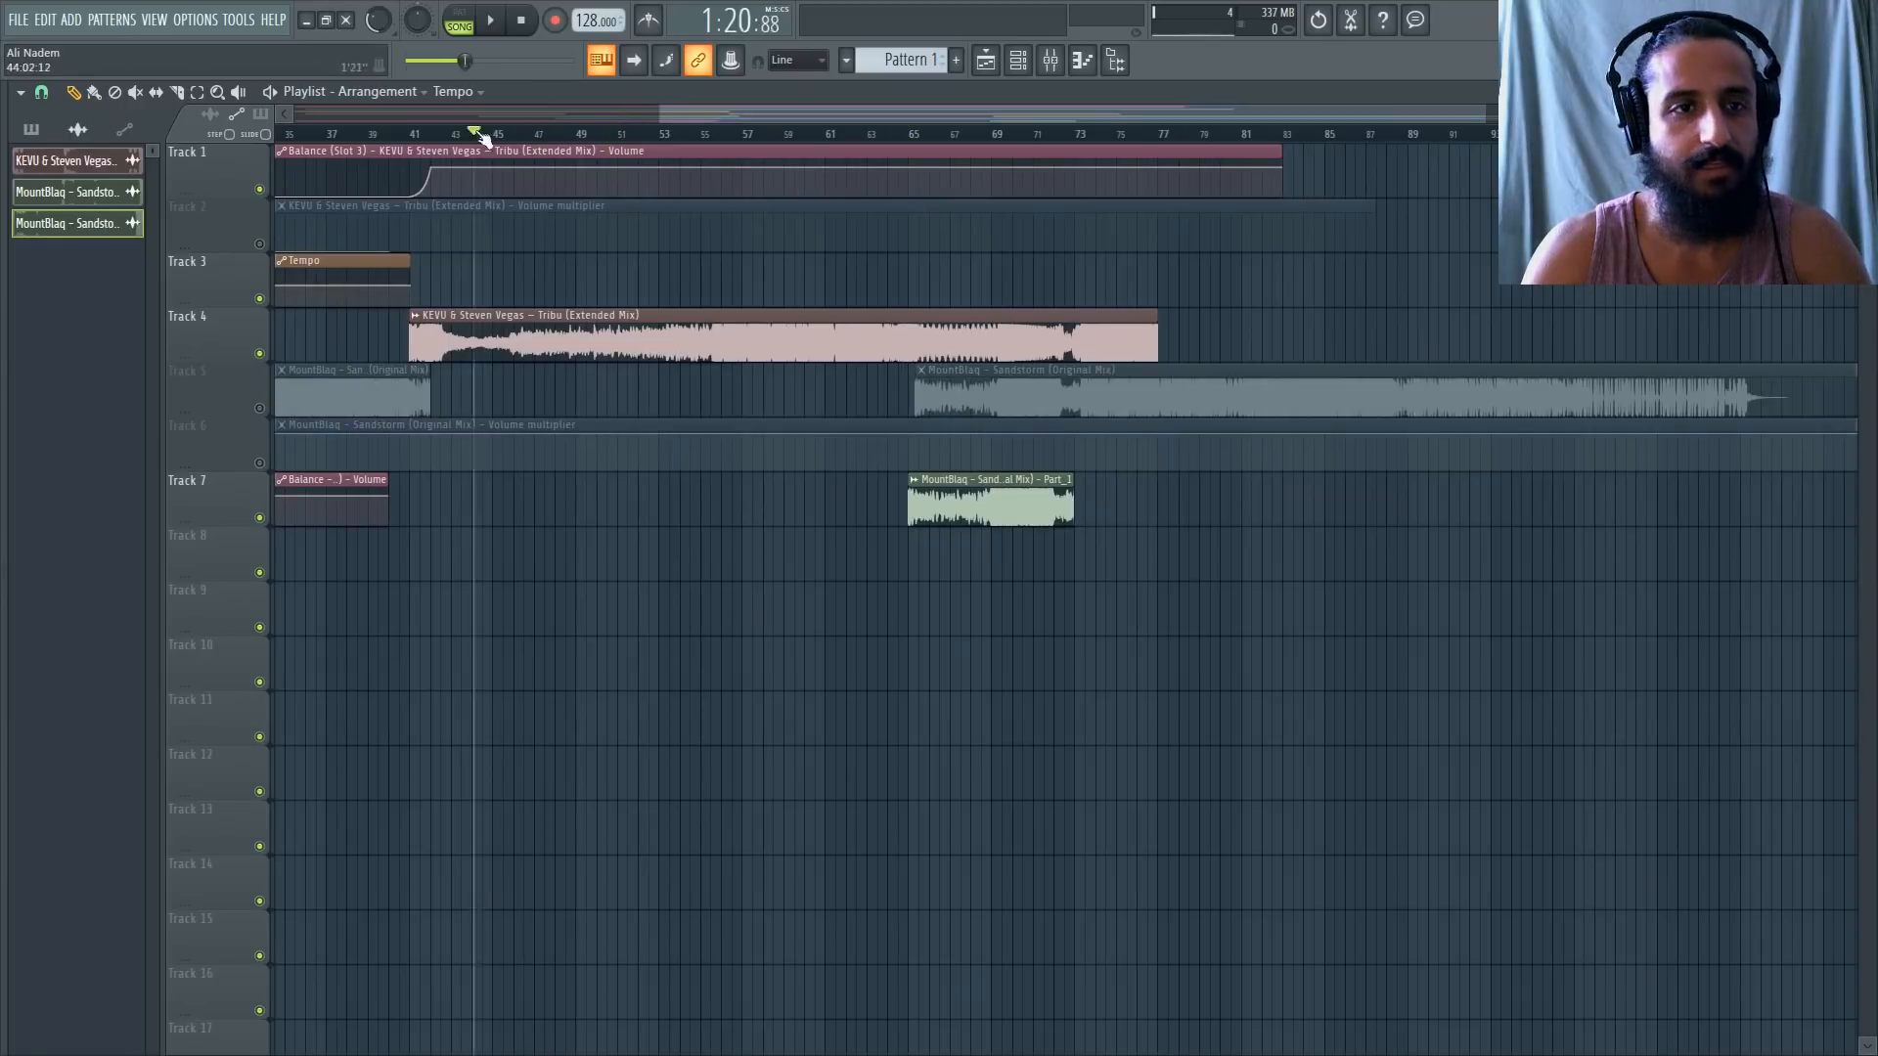
drag(477, 131, 419, 132)
key(space)
click(505, 132)
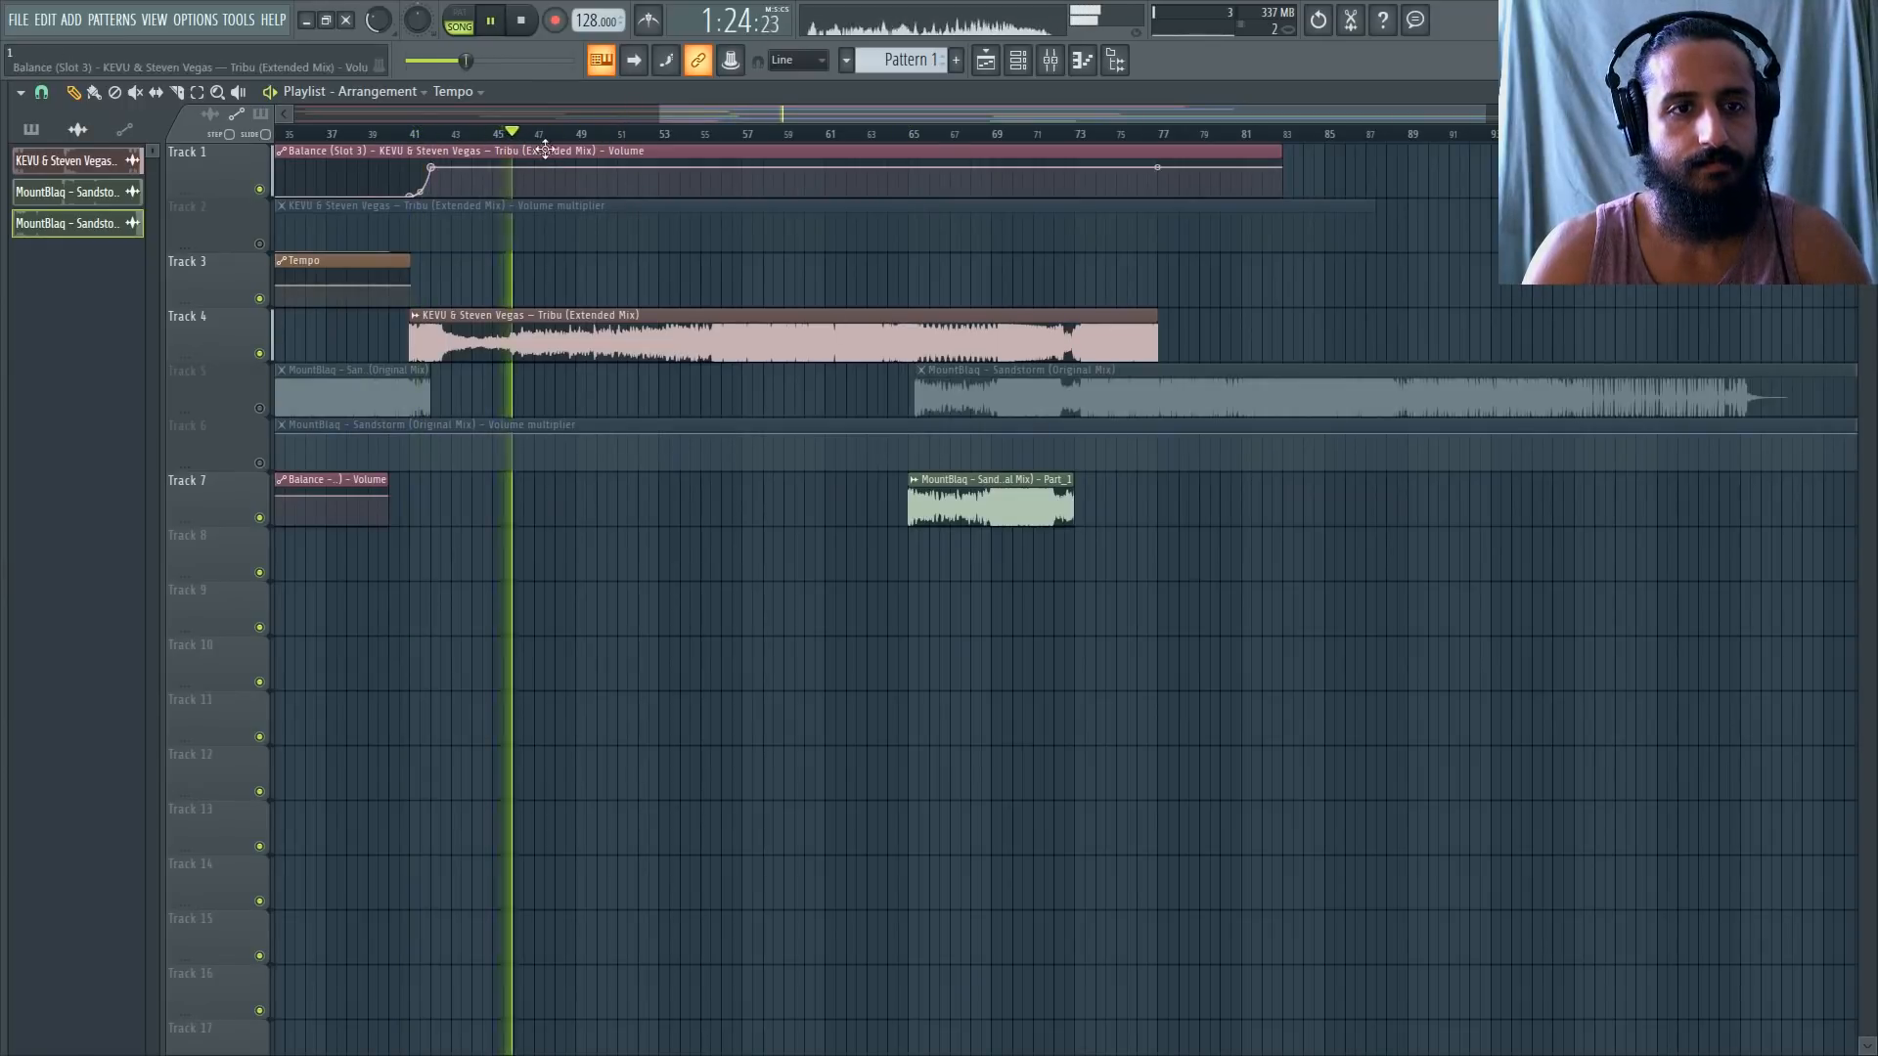
scroll(545, 147, down, 2)
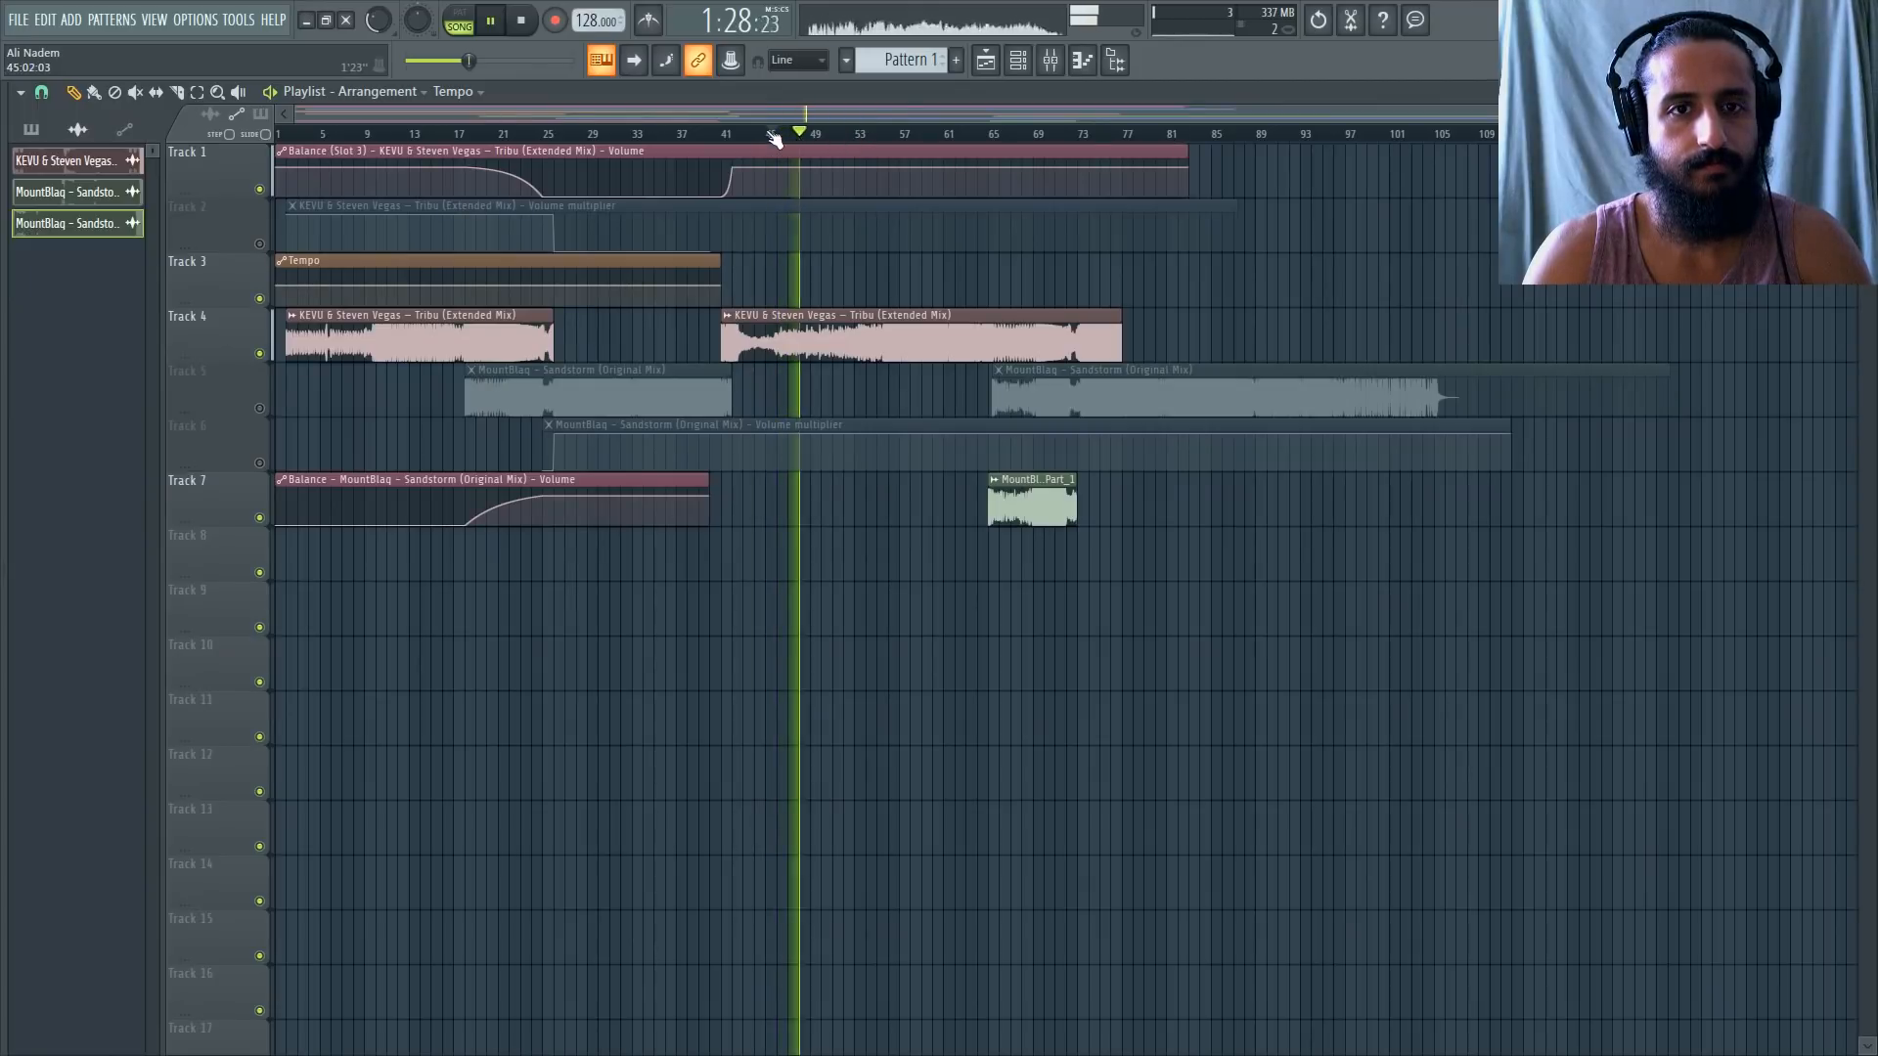
drag(771, 136, 810, 201)
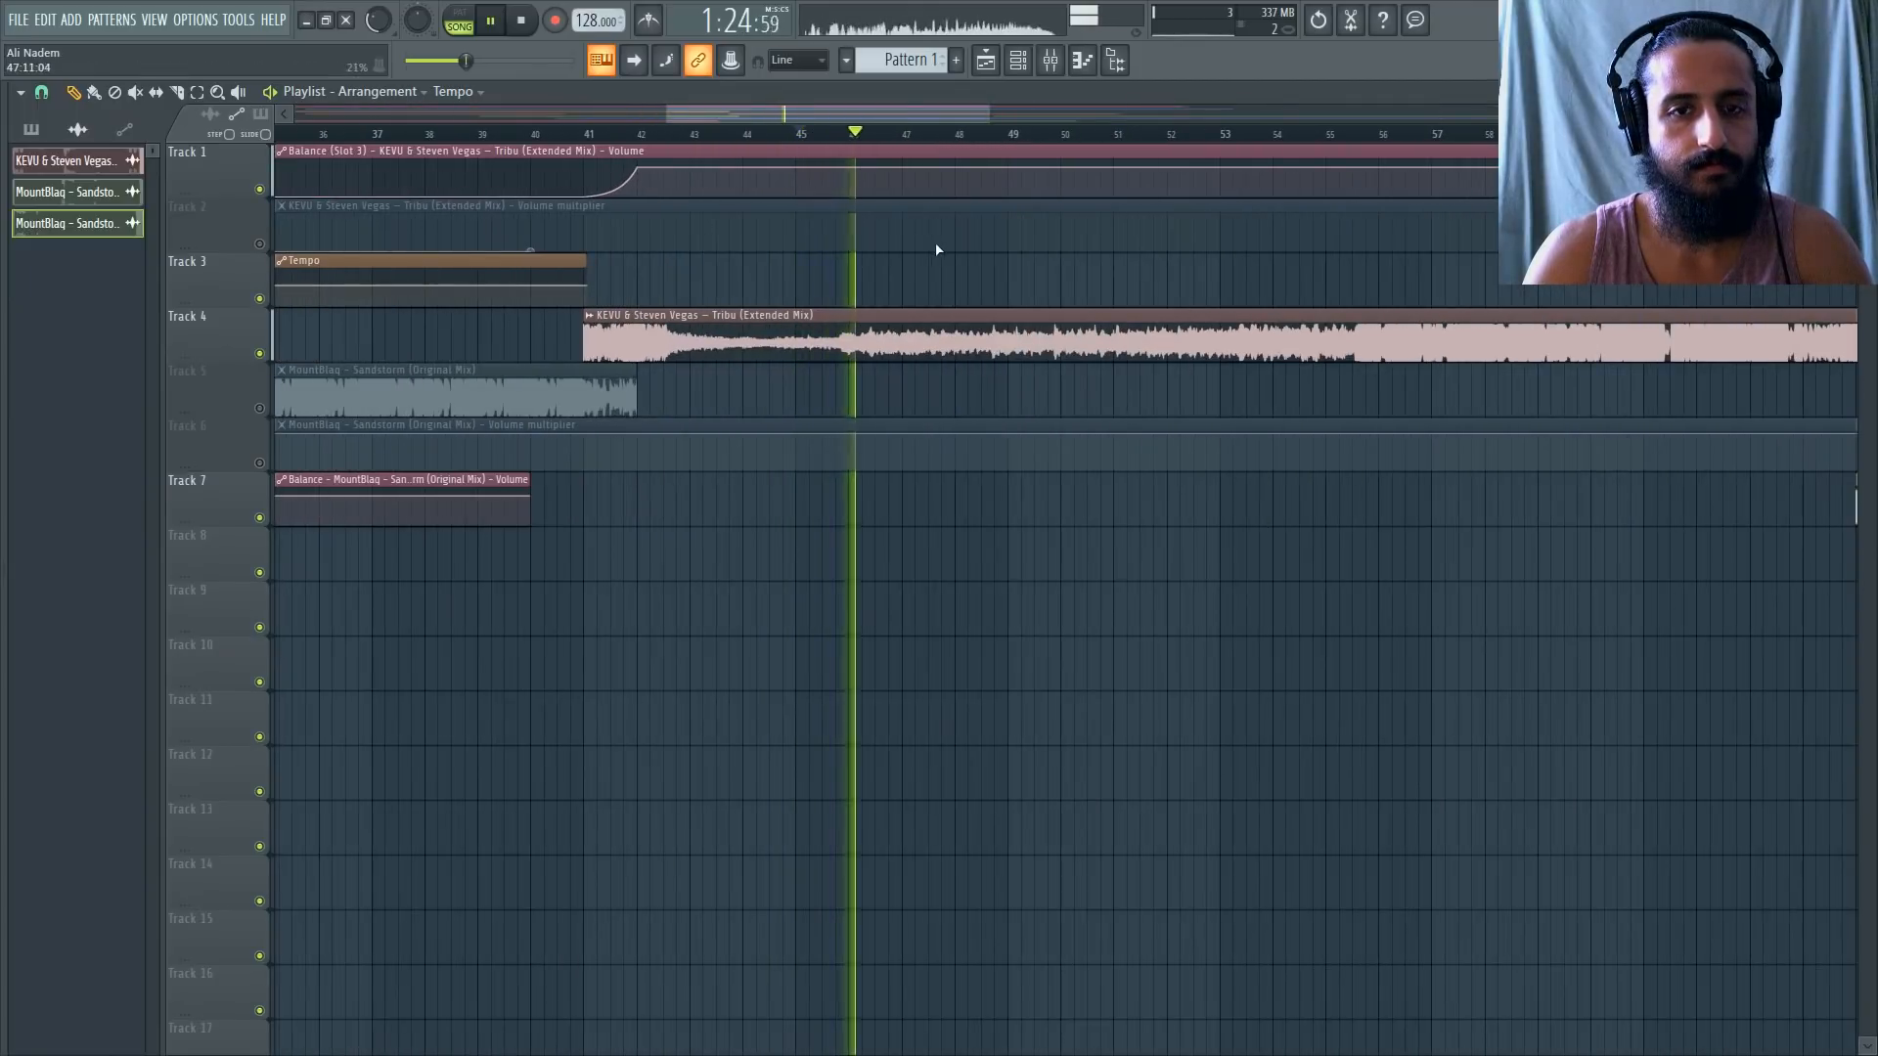
Play the second Tribu clip on Track 4 from its start near bar 41 and stop playback.
scroll(939, 248, down, 3)
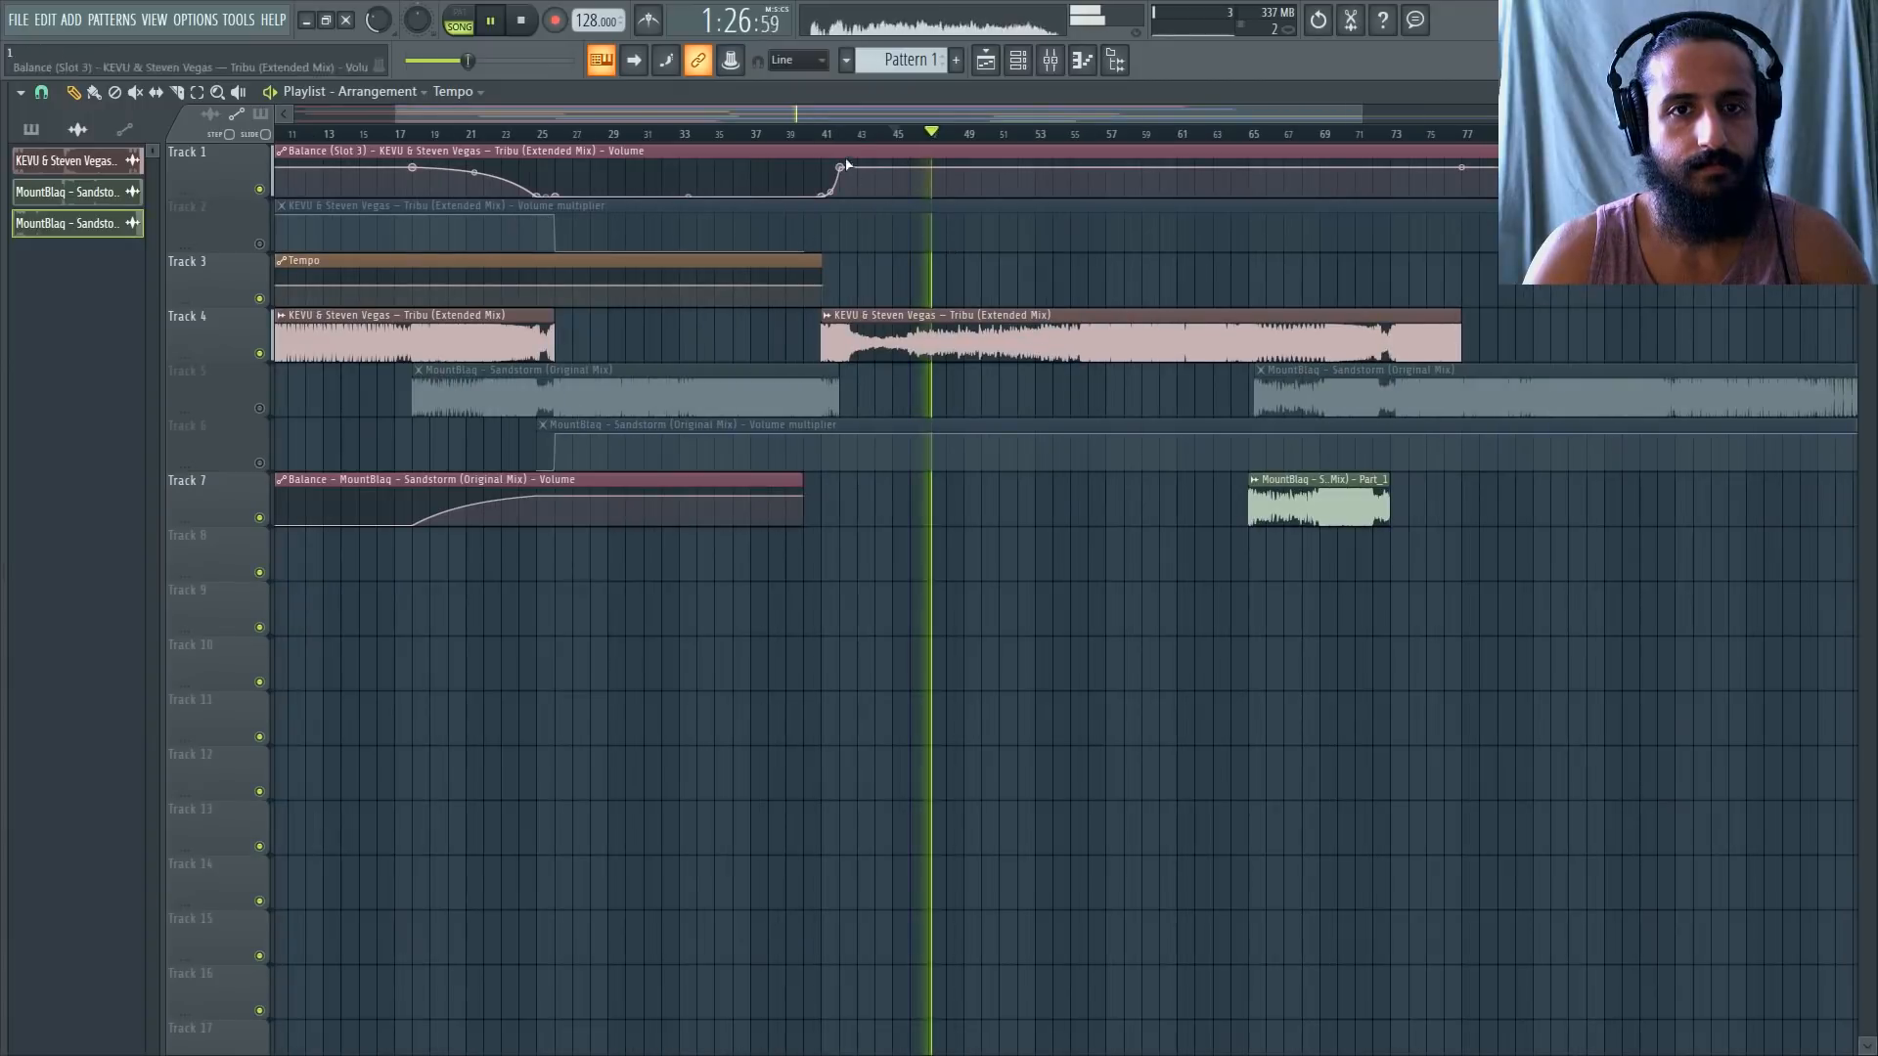
click(829, 135)
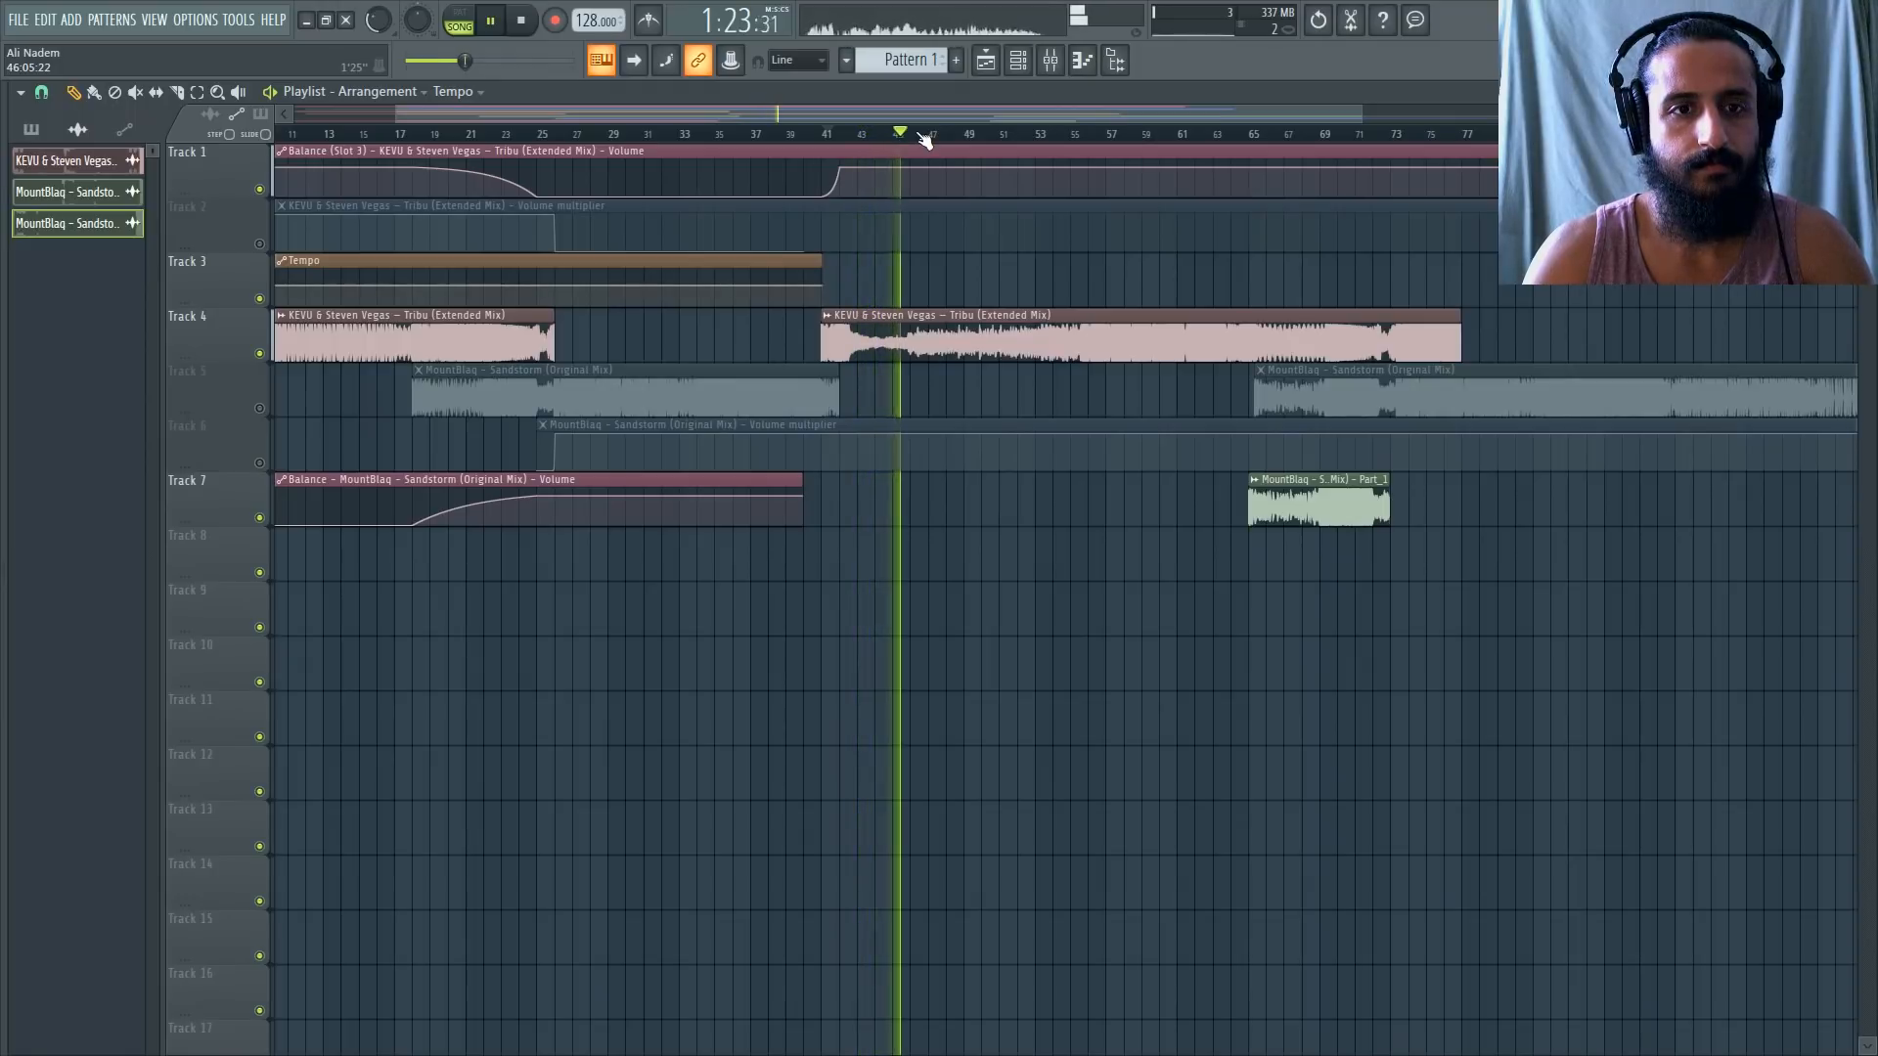
key(space)
scroll(924, 140, up, 2)
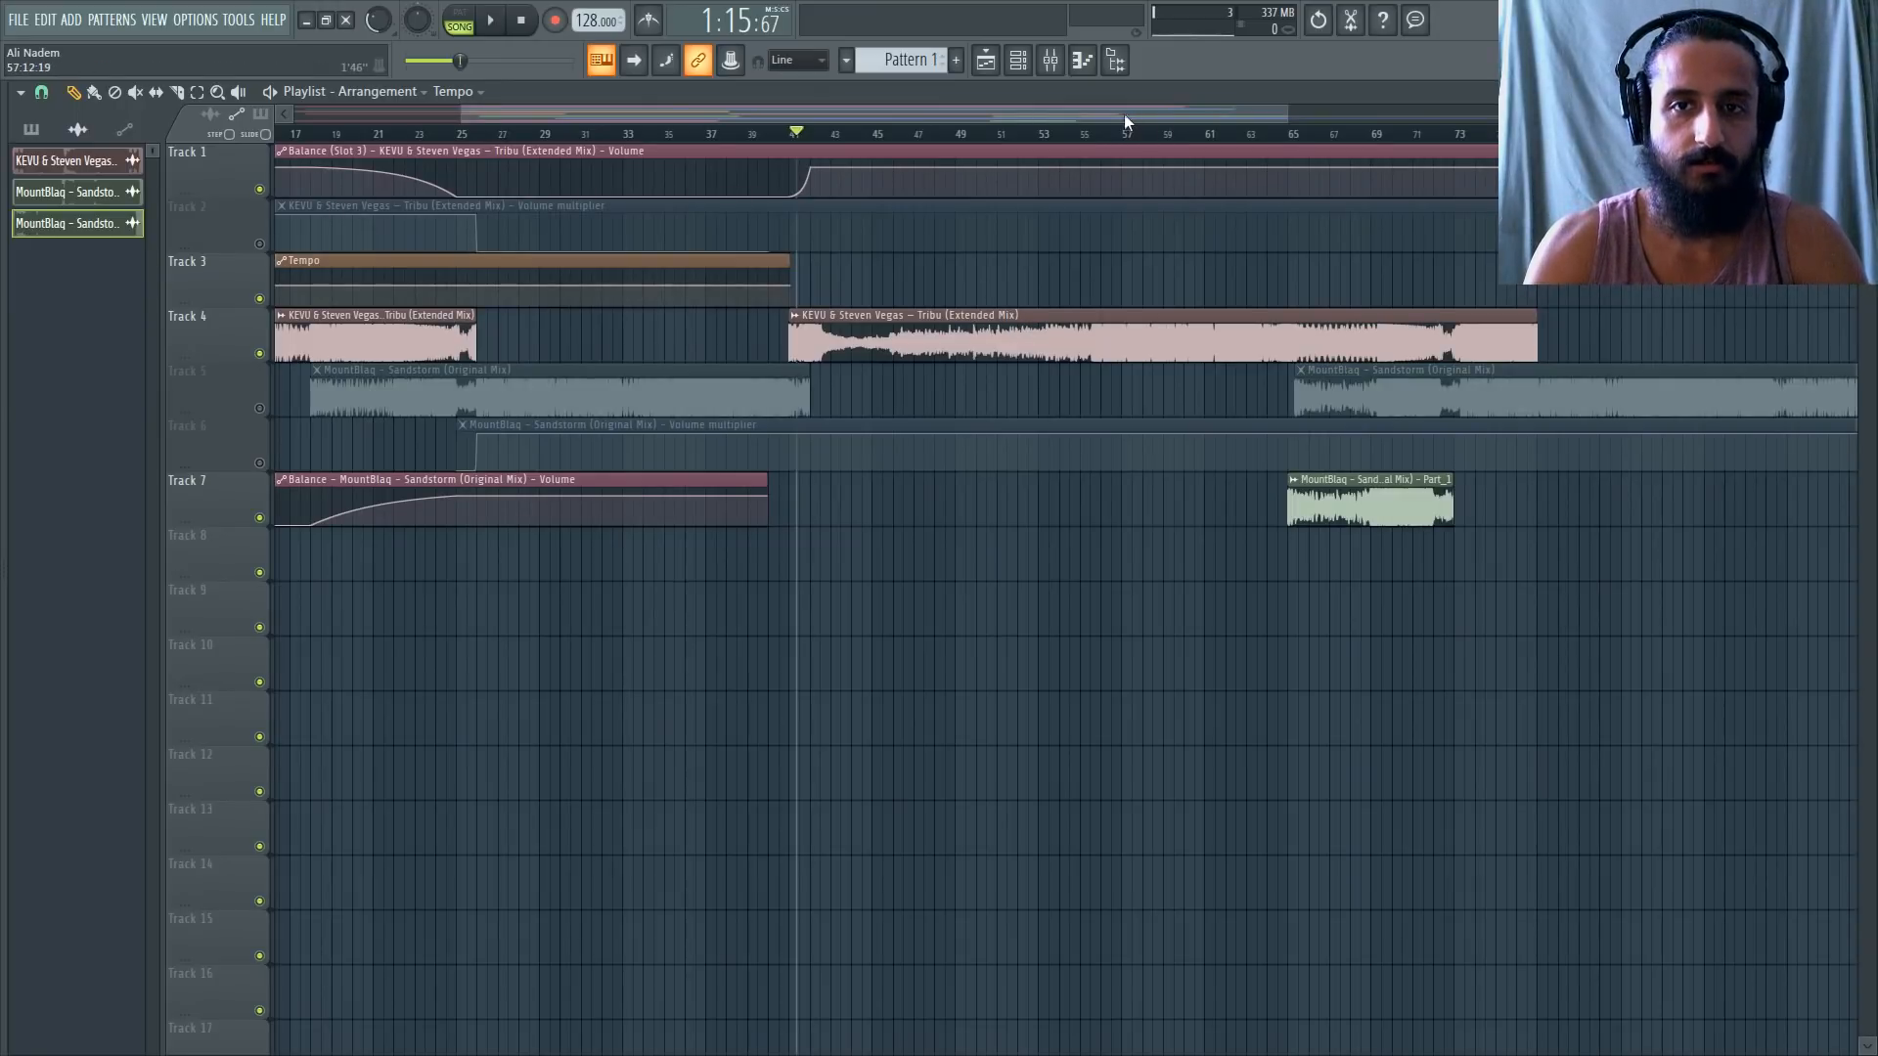
Mute Track 7 and play the Tribu track alone from about bar 64 up to its drop near bar 69.
drag(1125, 116, 1166, 117)
drag(996, 137, 1189, 137)
key(space)
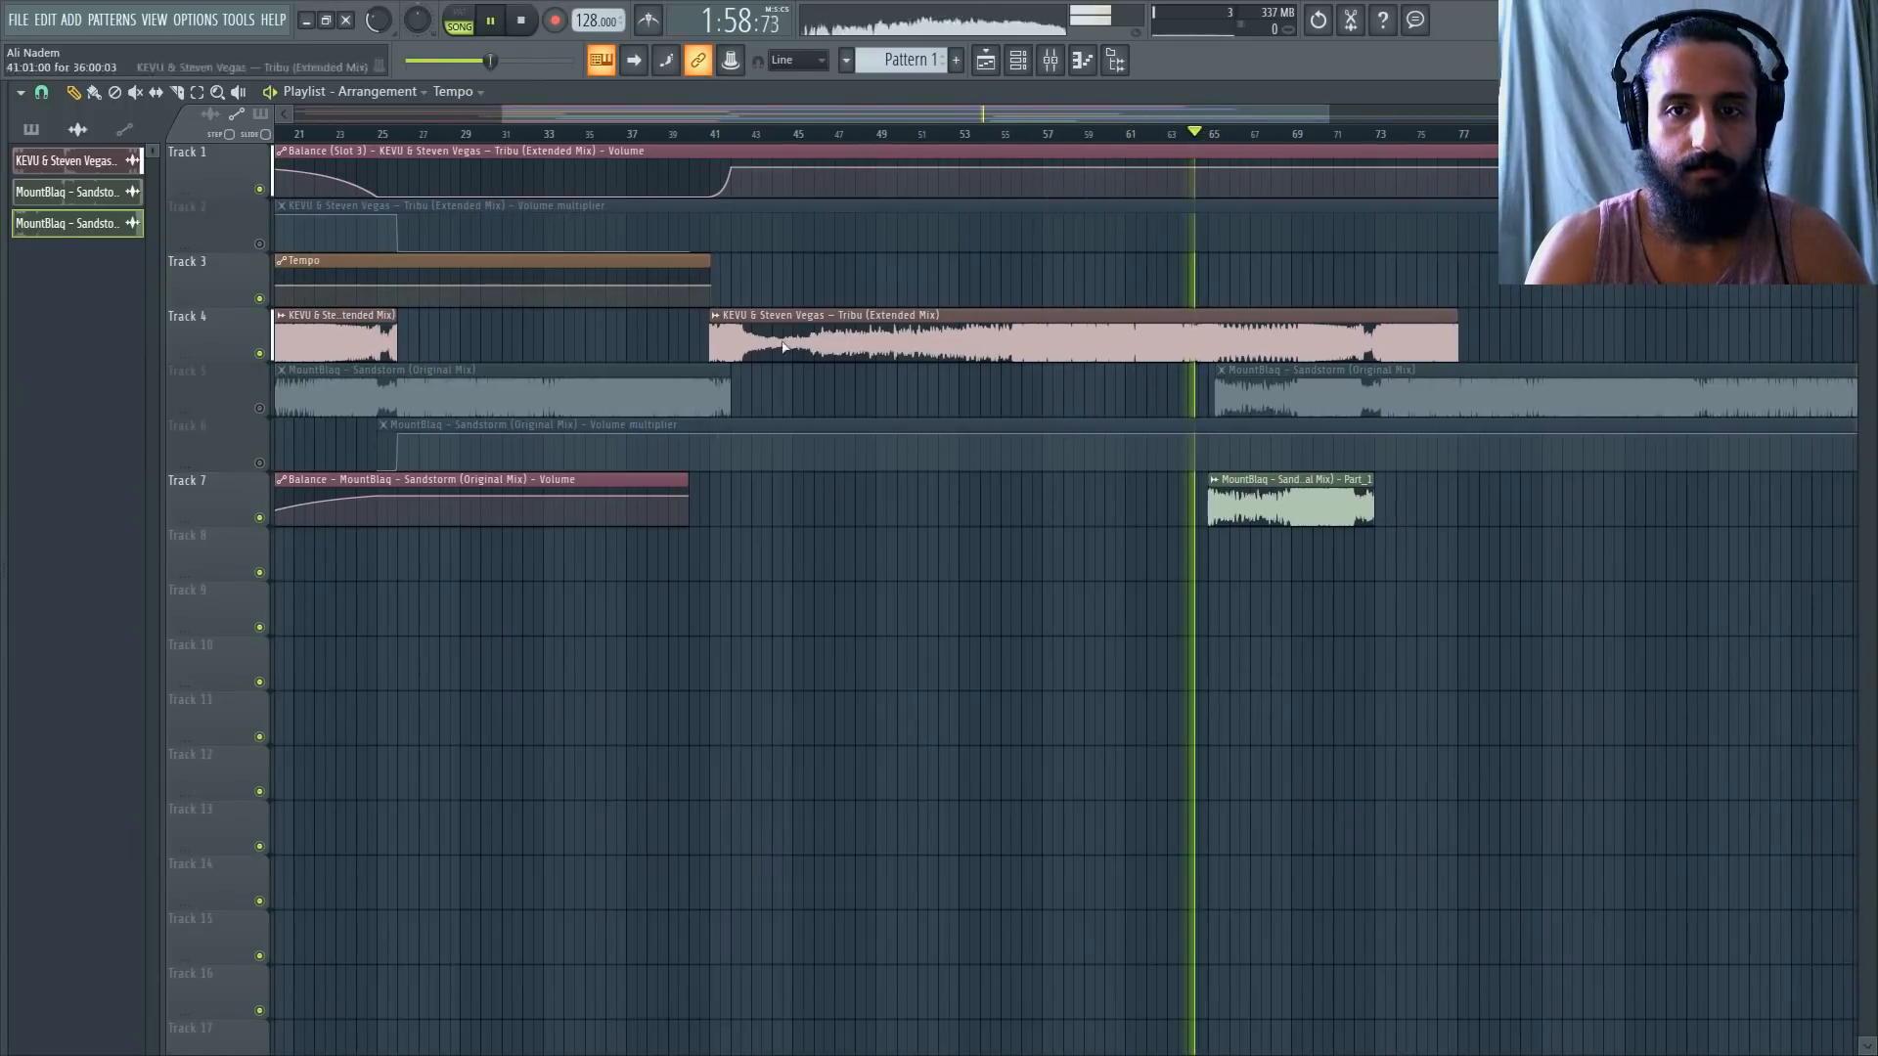
click(260, 518)
scroll(1430, 291, up, 3)
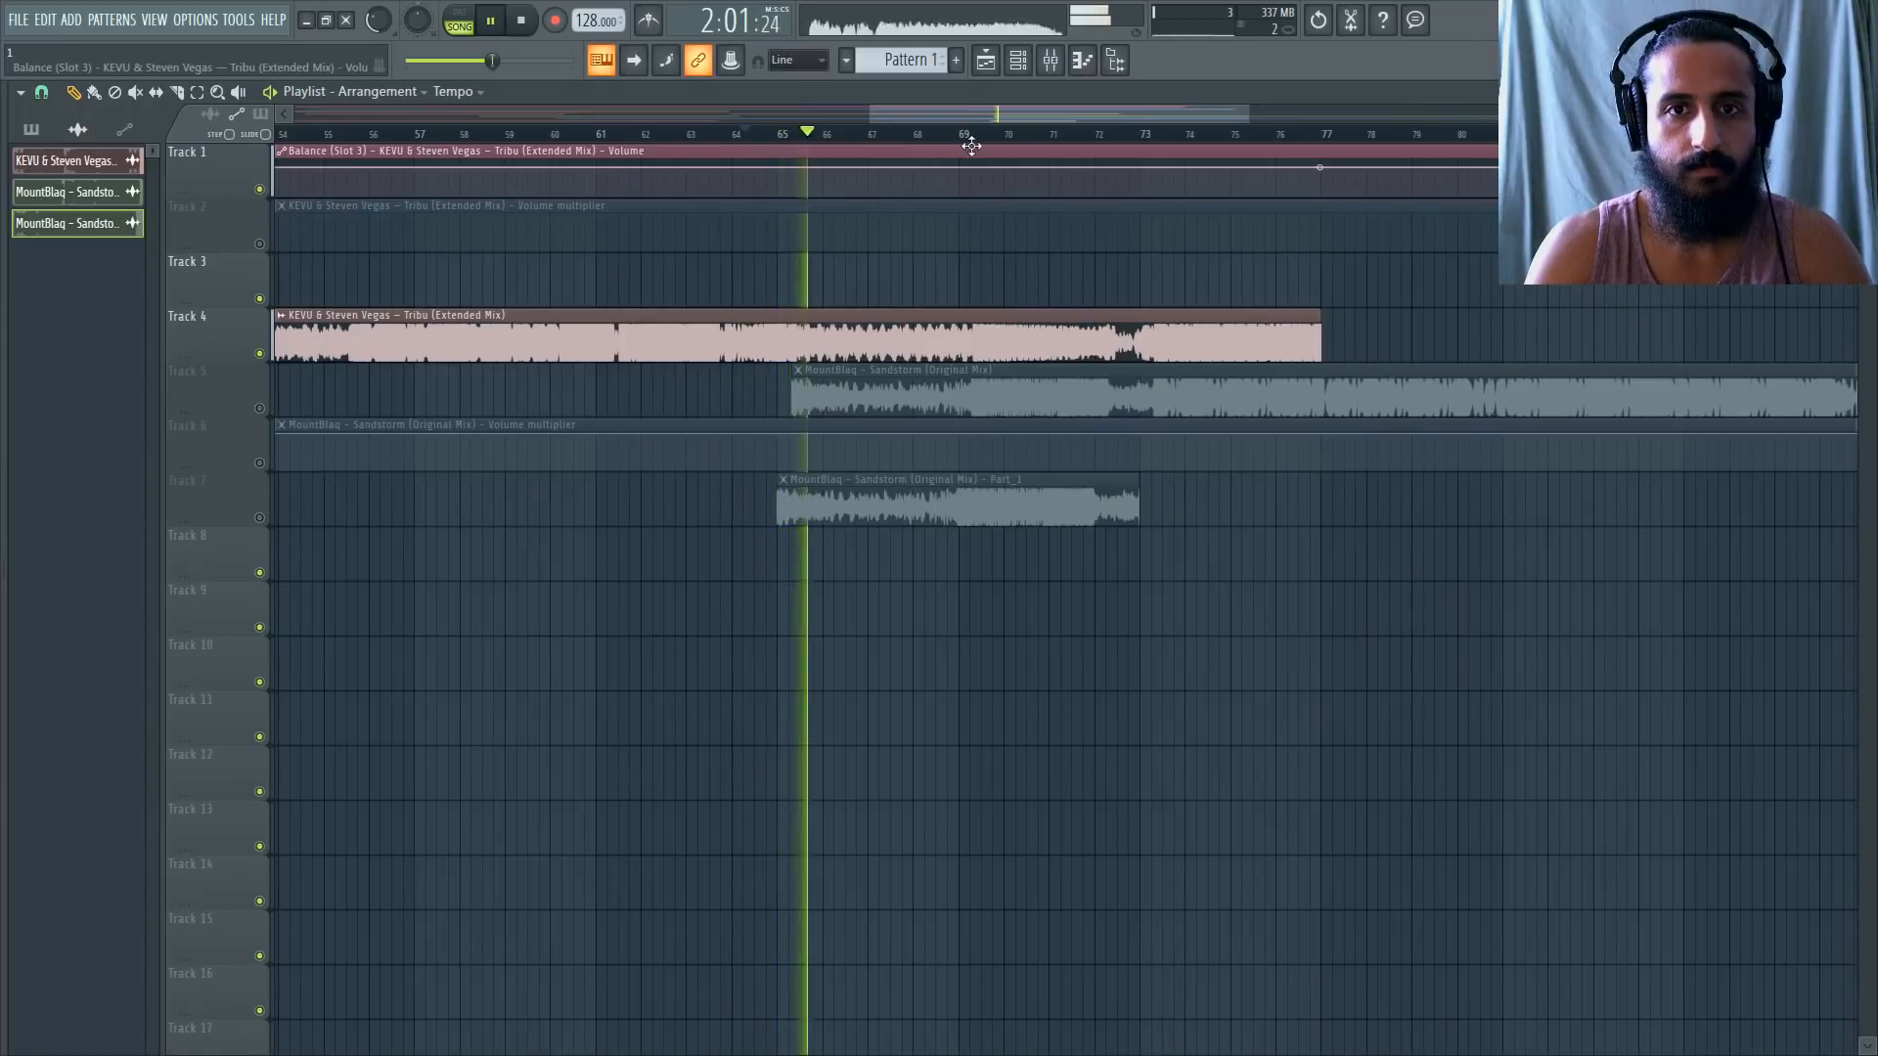
key(space)
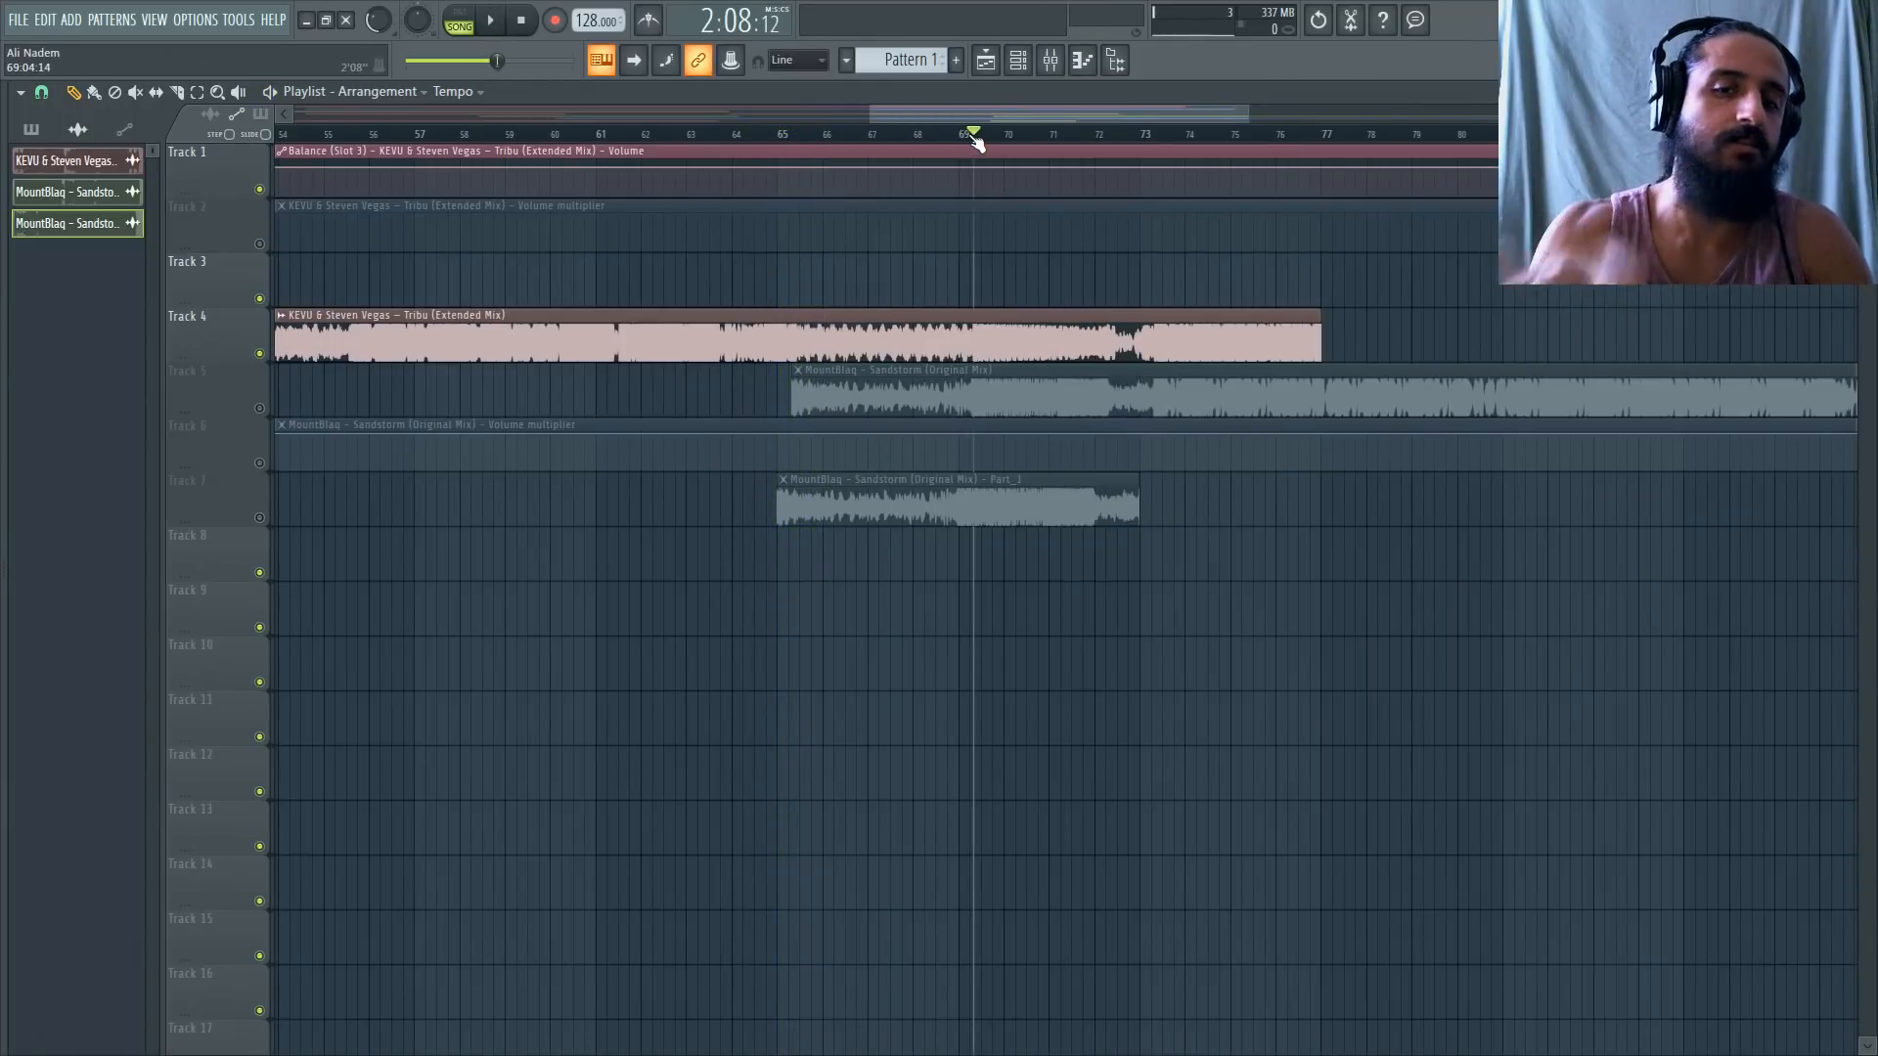
Delete the Tempo automation channel along with its clip on Track 3.
scroll(959, 215, down, 5)
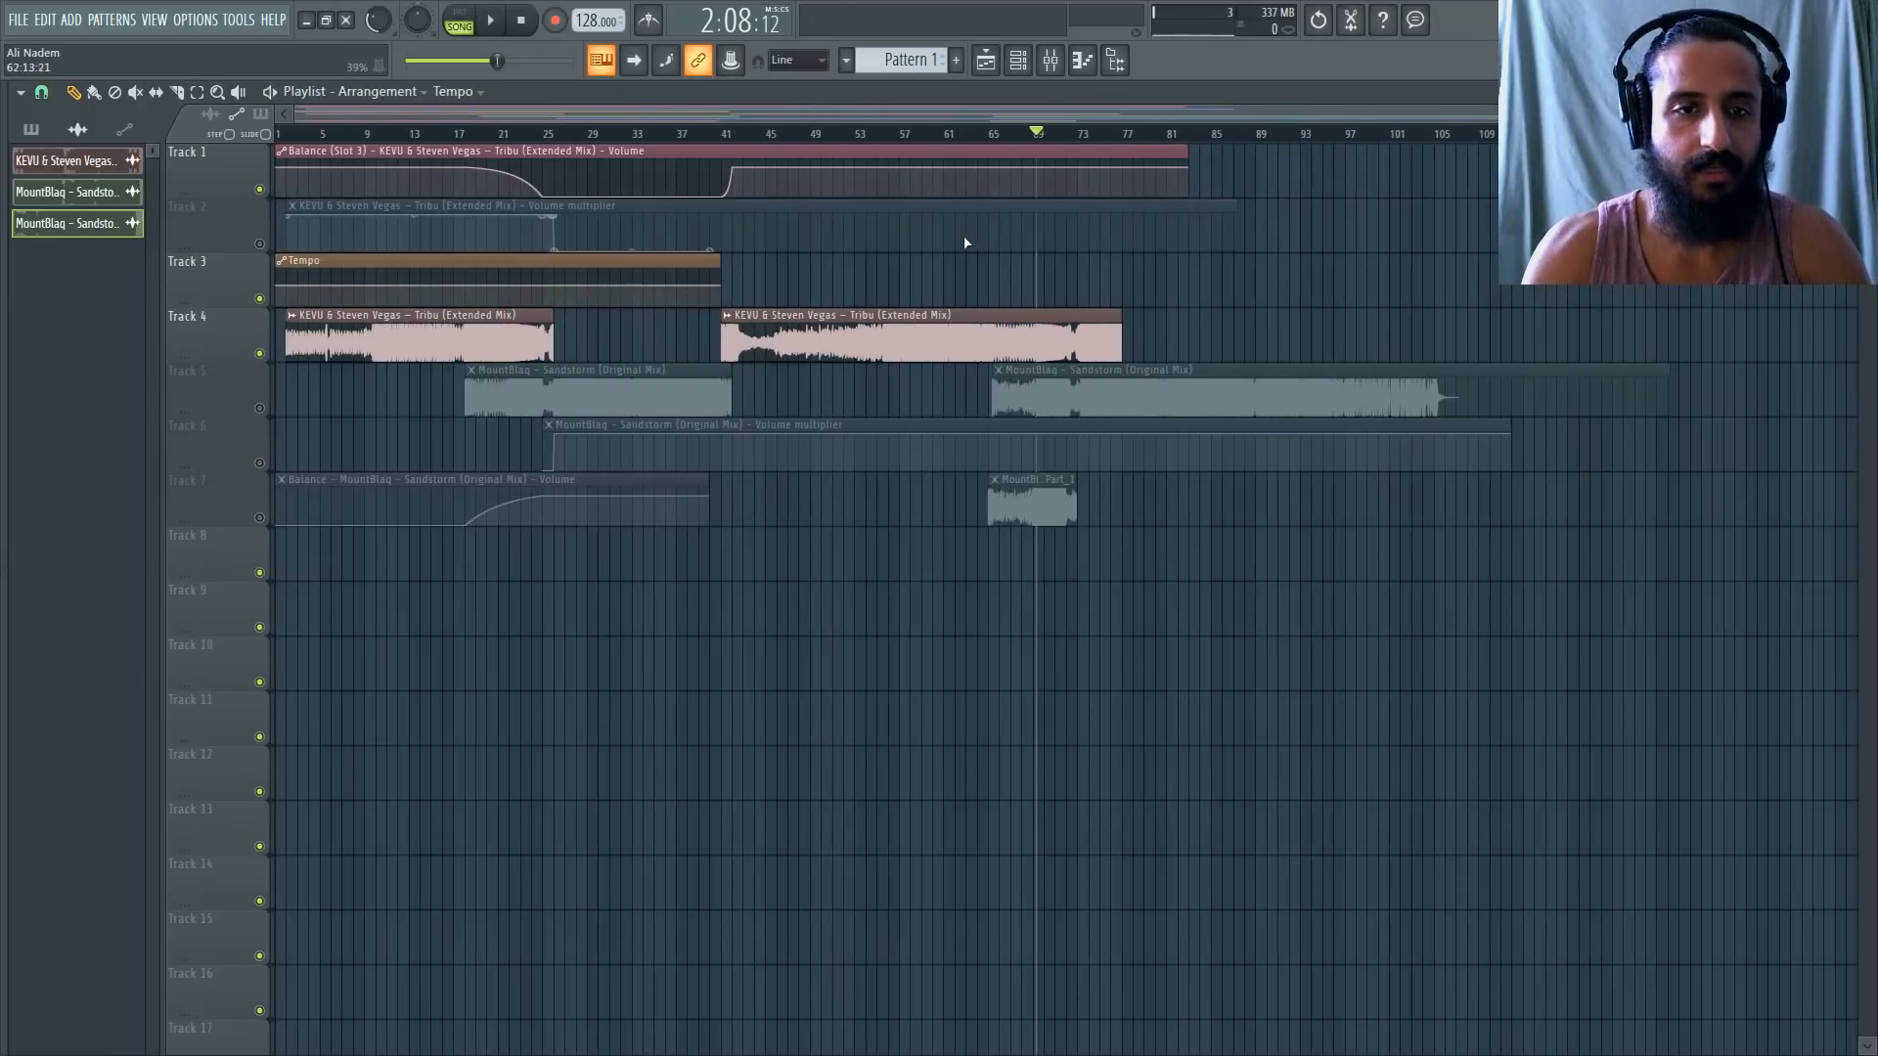
double_click(483, 255)
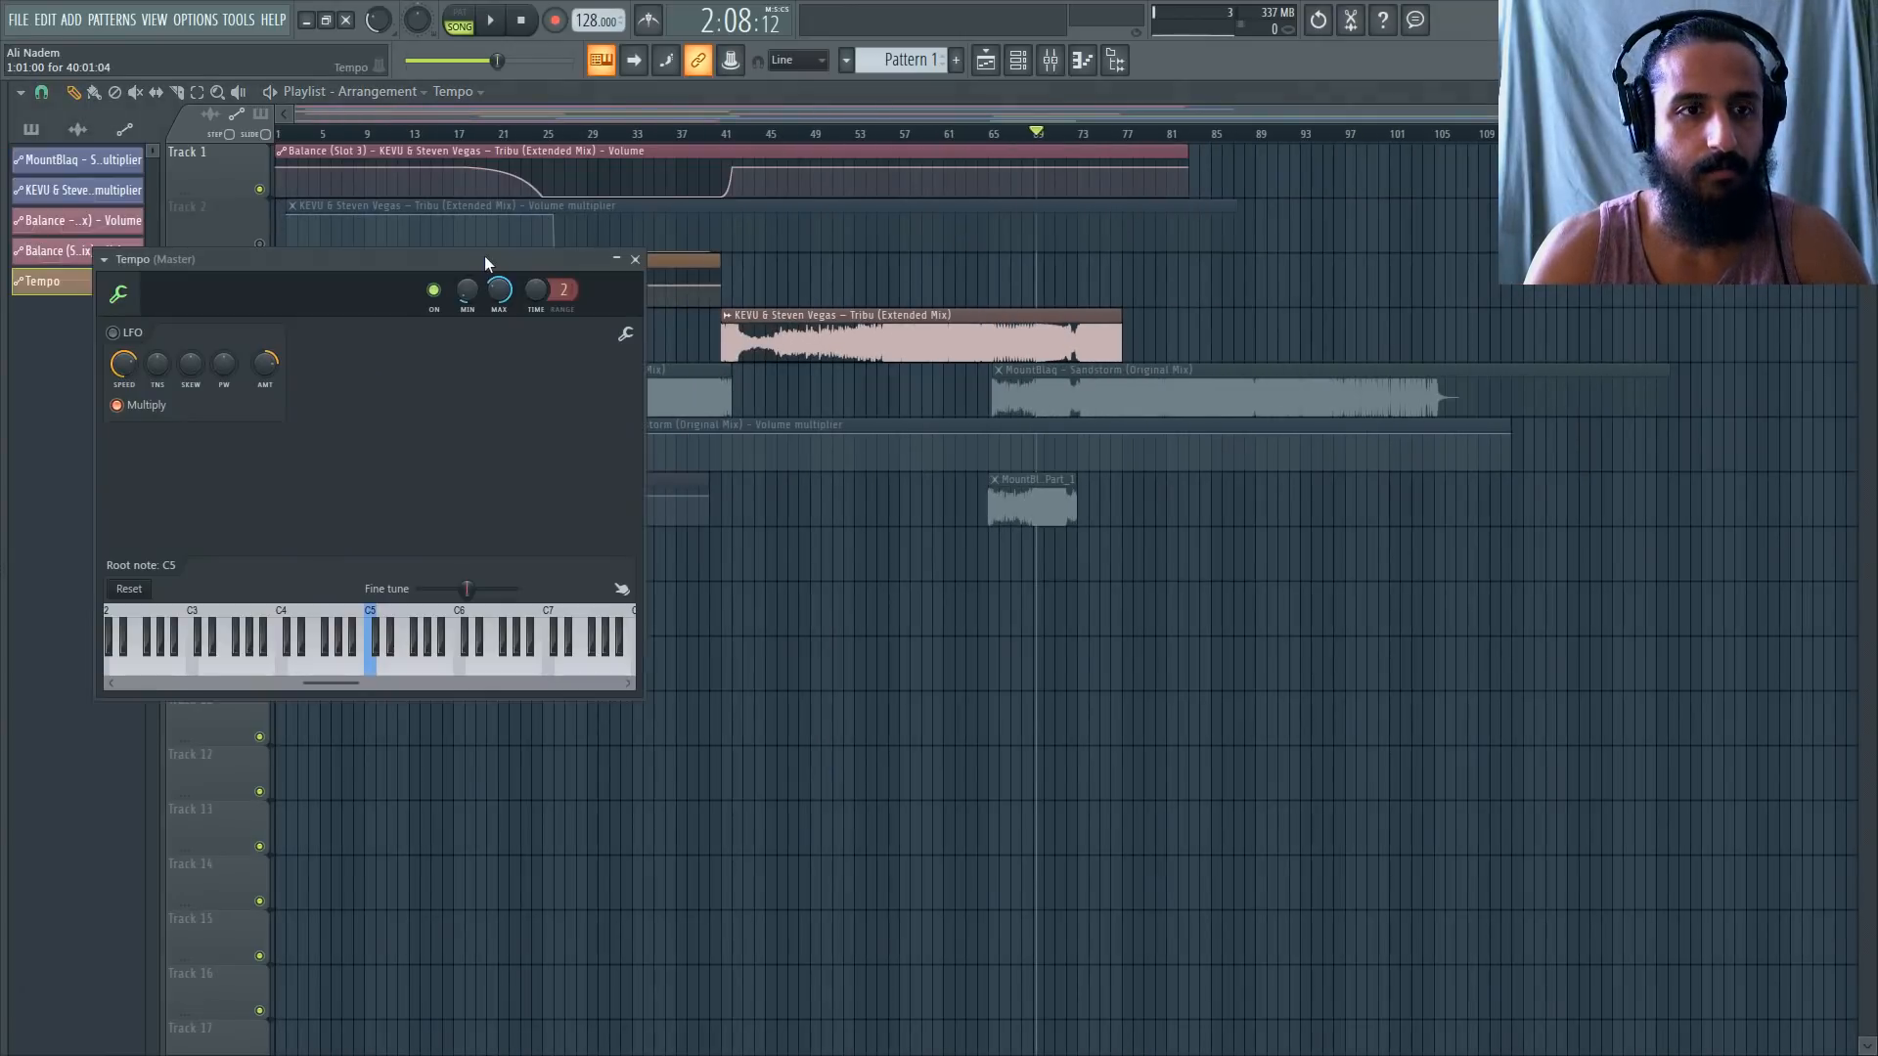
right_click(95, 295)
click(180, 452)
key(Return)
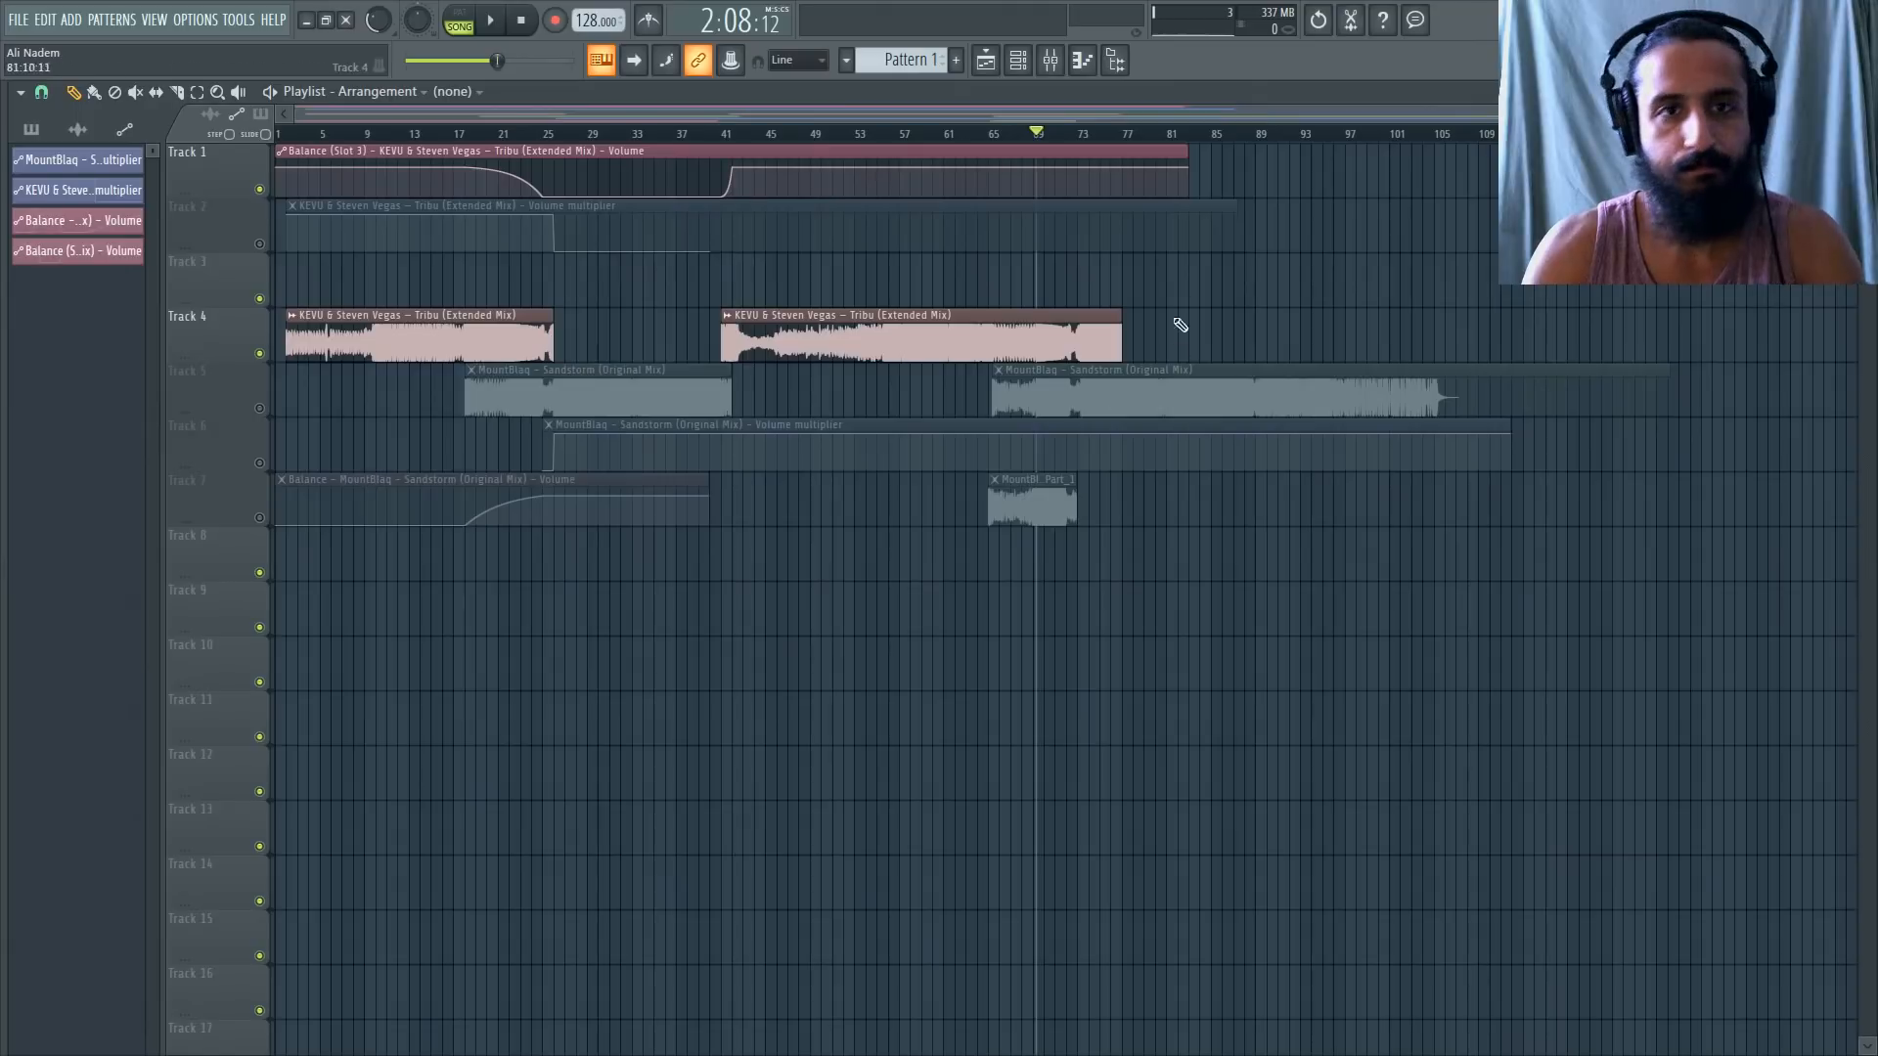
Remove the short Sandstorm Part_1 clip from Track 7 and unmute Tracks 5 and 7, keeping Track 6 muted.
scroll(1030, 401, up, 5)
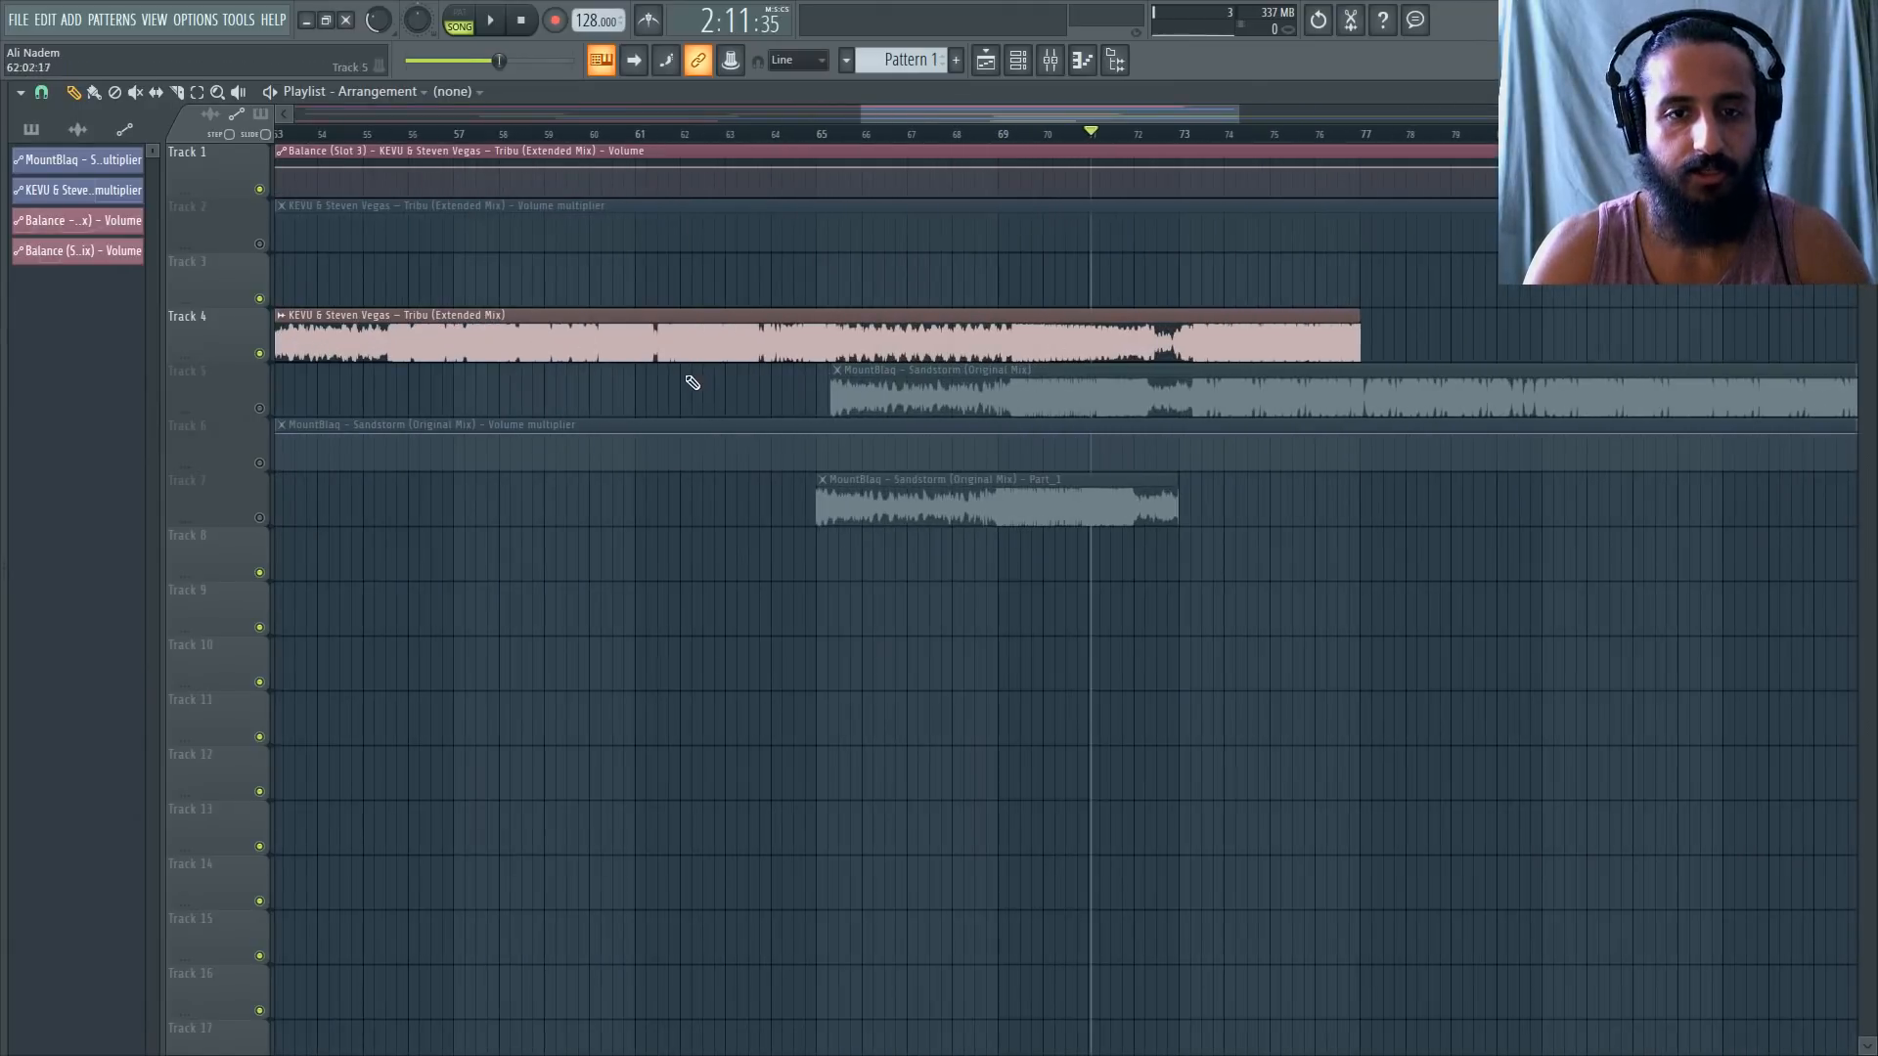
scroll(688, 383, down, 5)
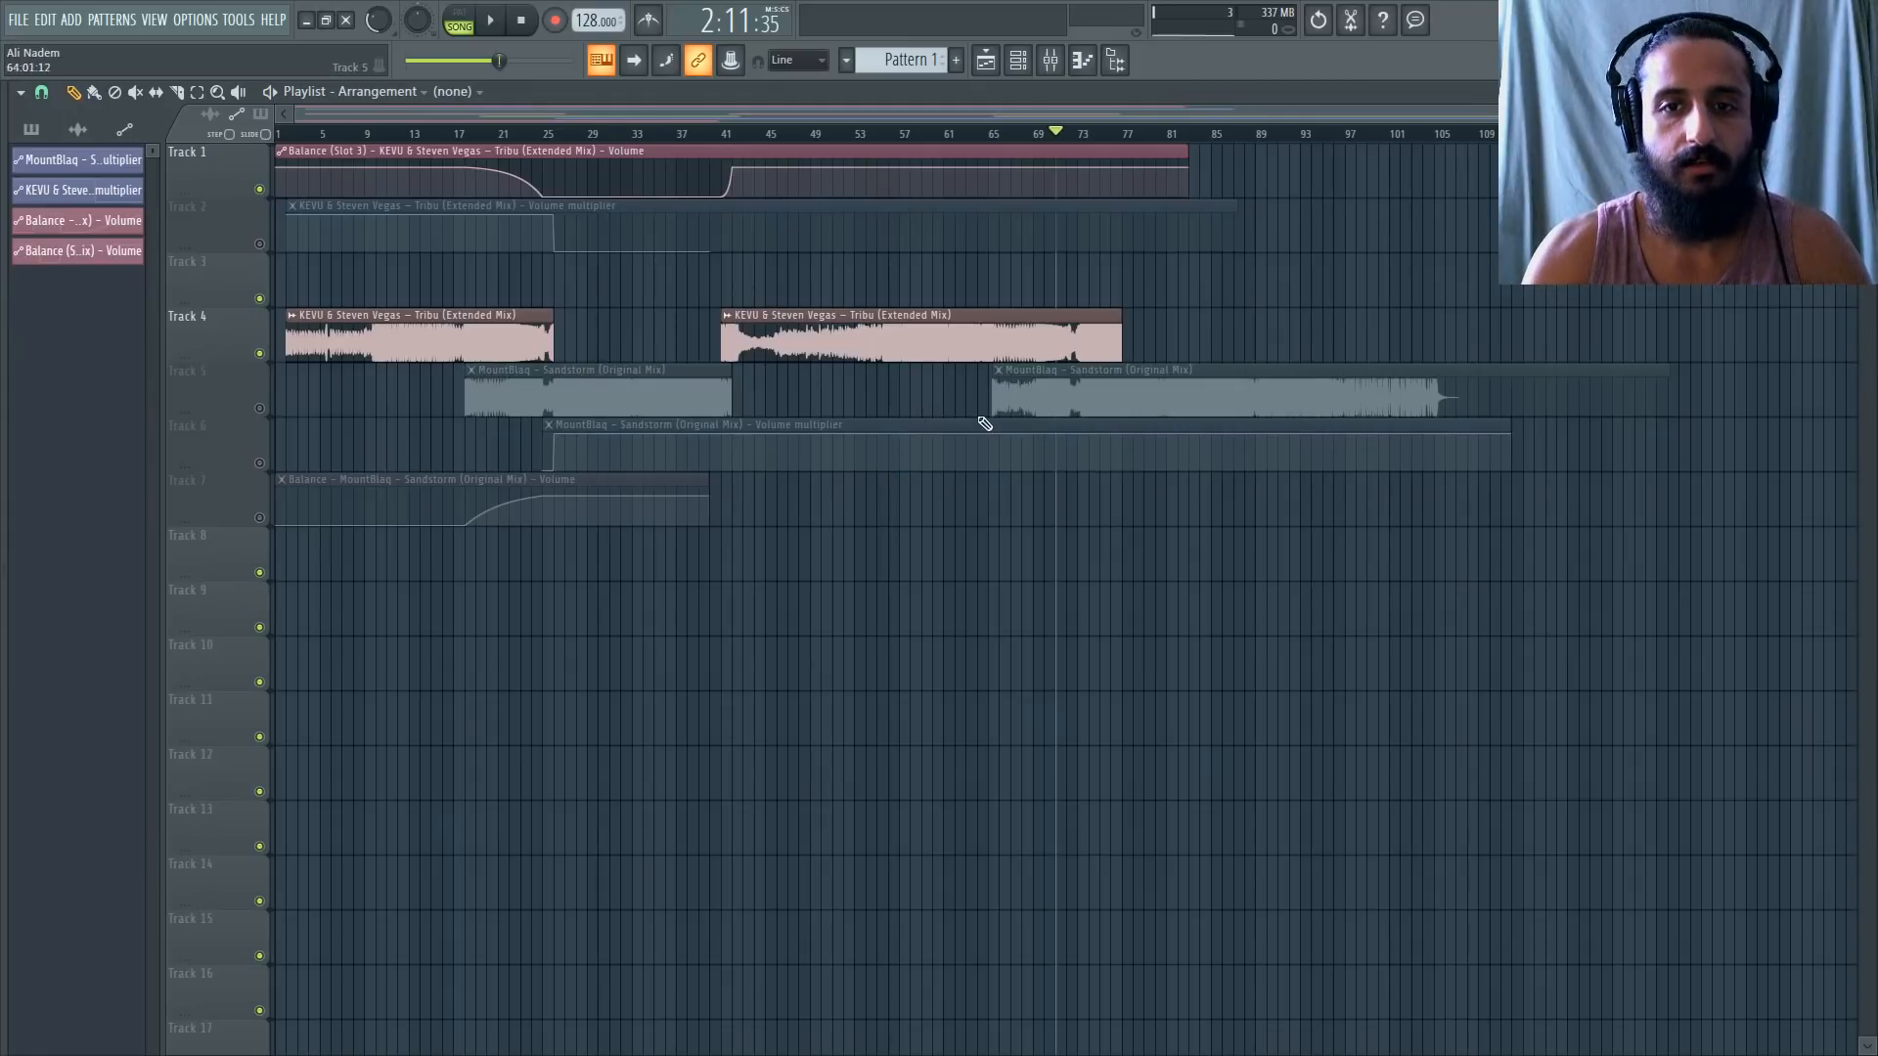
click(259, 462)
click(260, 408)
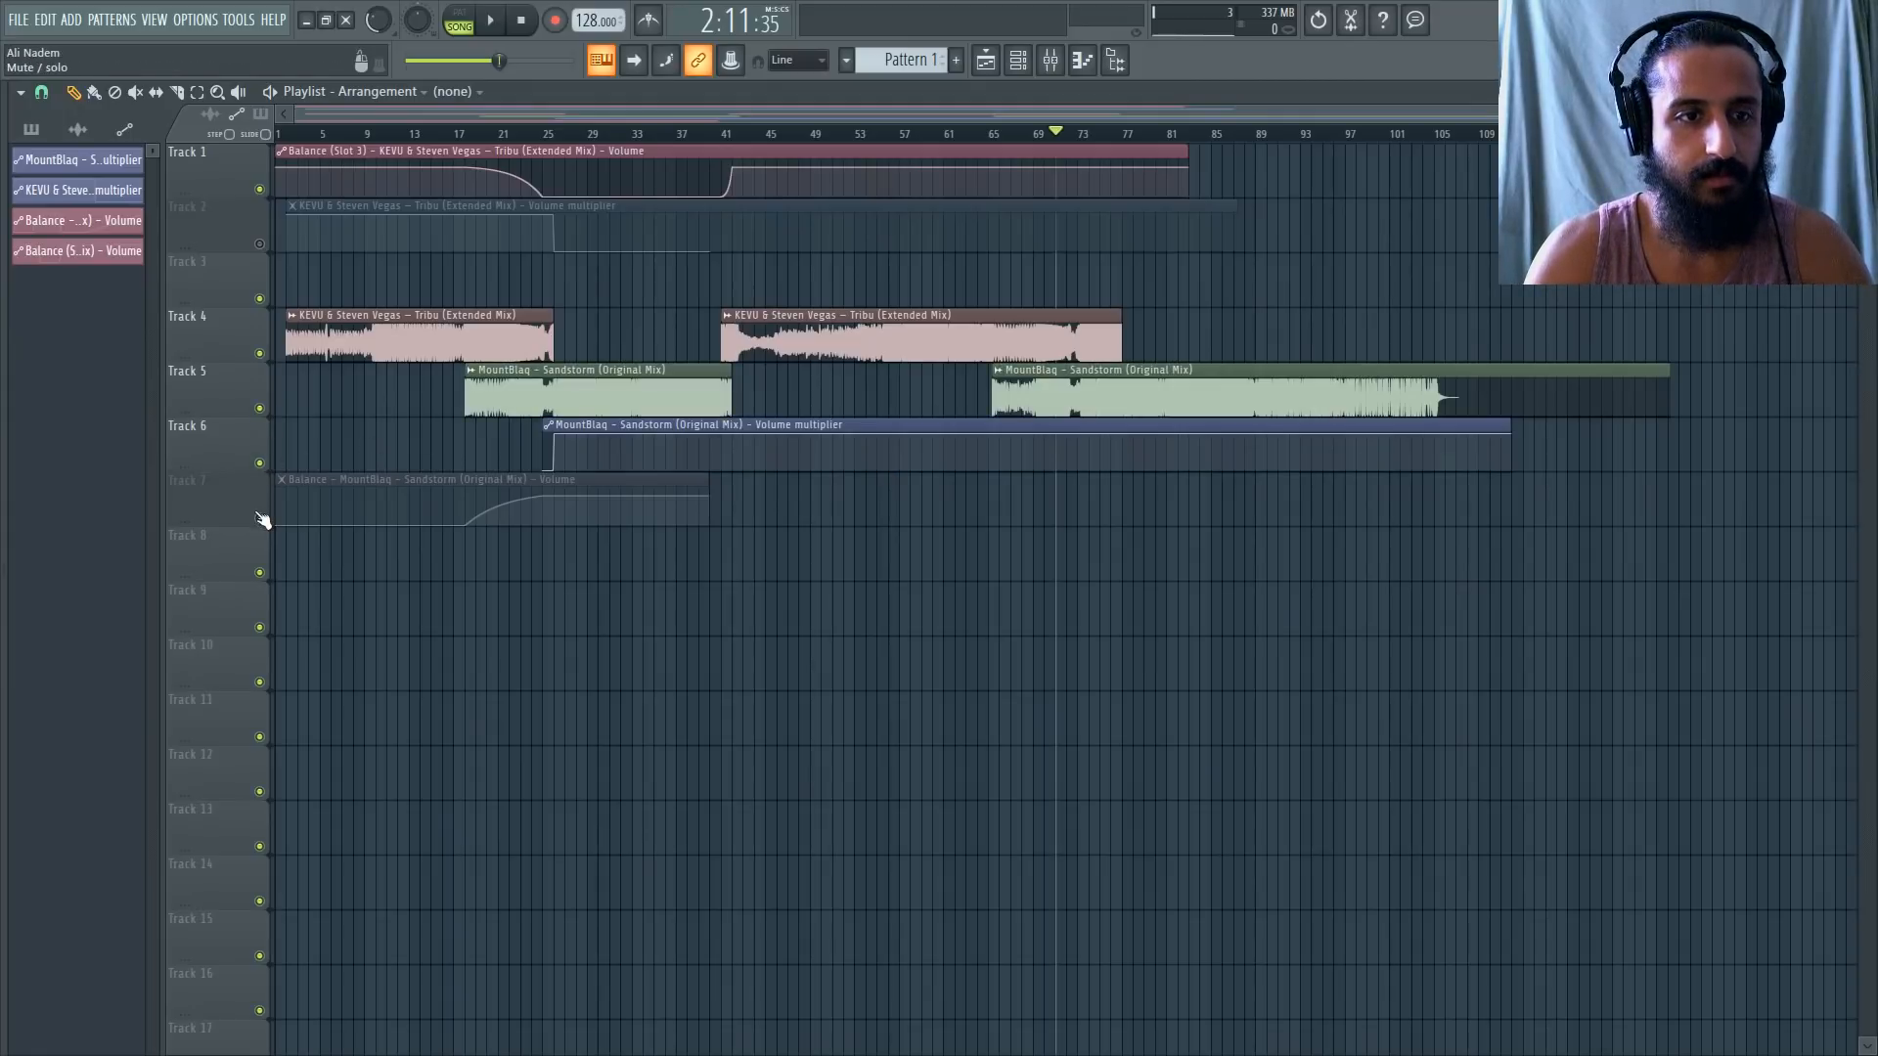
click(259, 517)
click(259, 462)
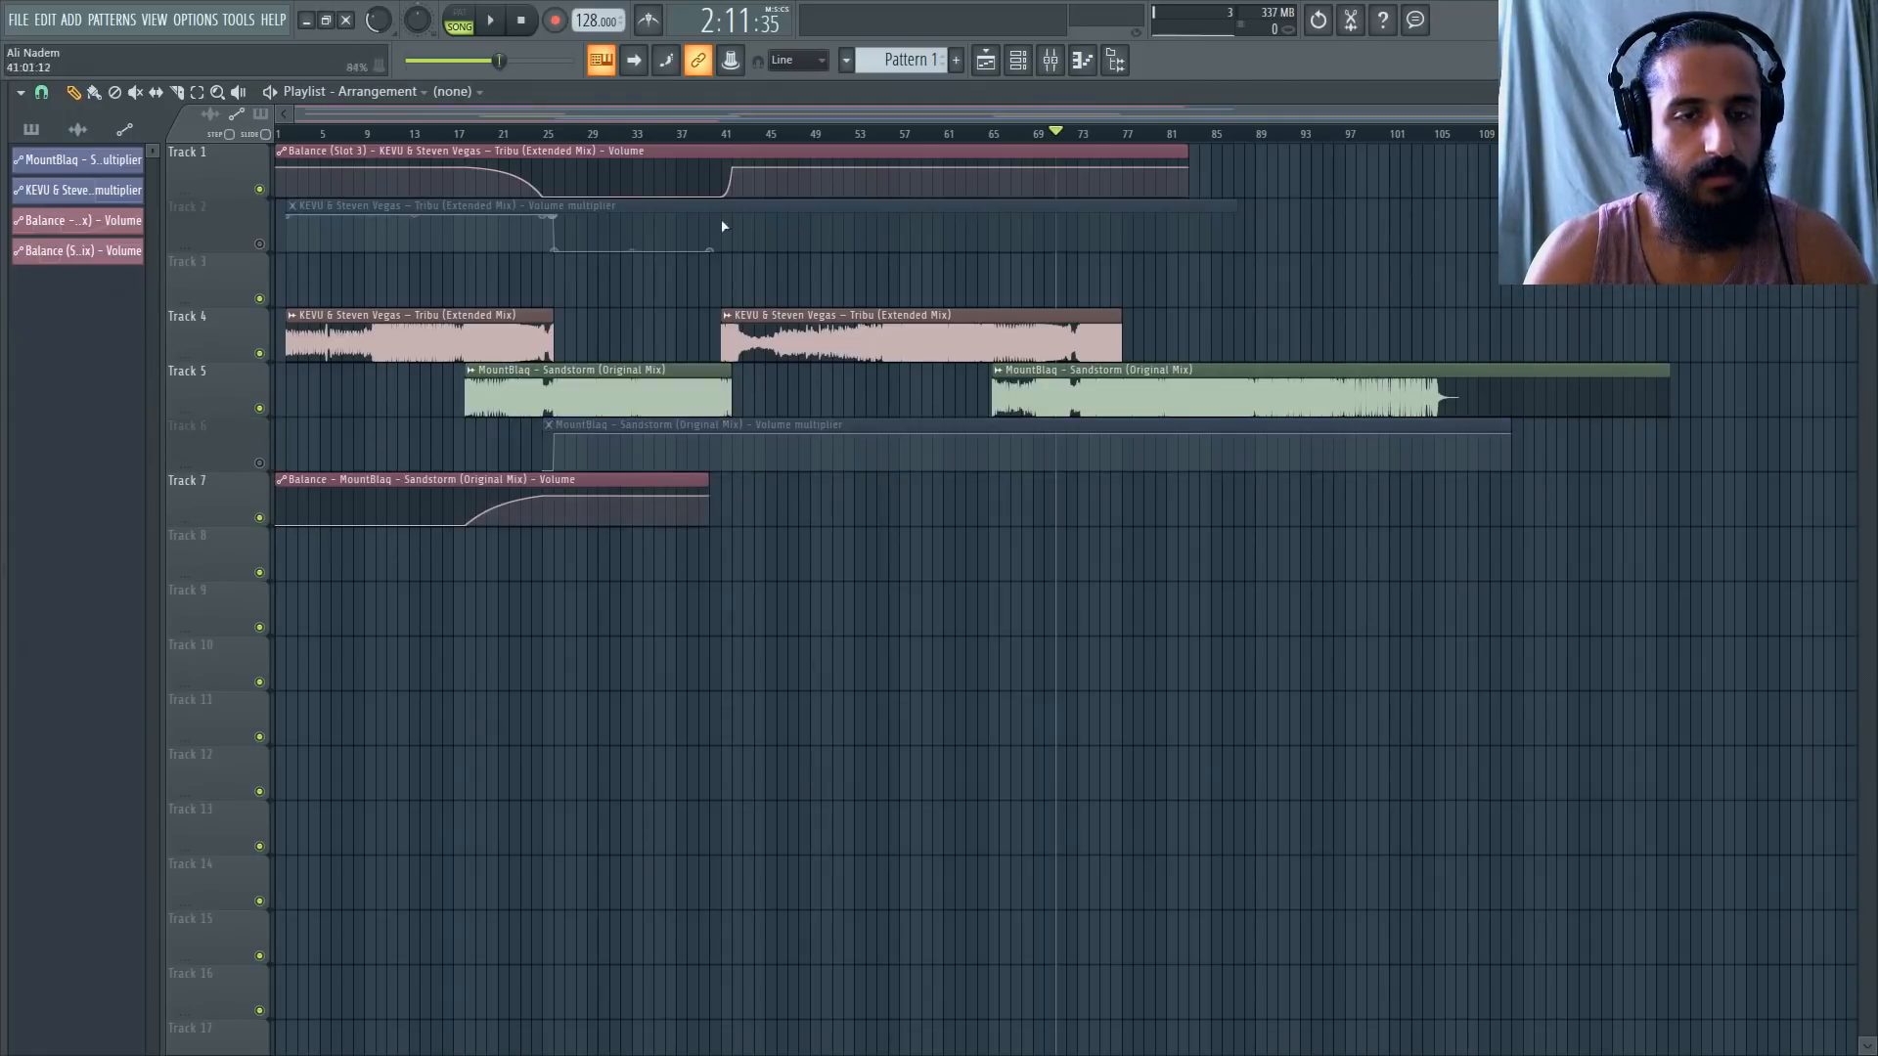
Play from about bar 64 and extend the Sandstorm volume automation clip on Track 7 to a length of about 94 bars.
key(space)
drag(747, 135, 985, 133)
scroll(1115, 358, up, 3)
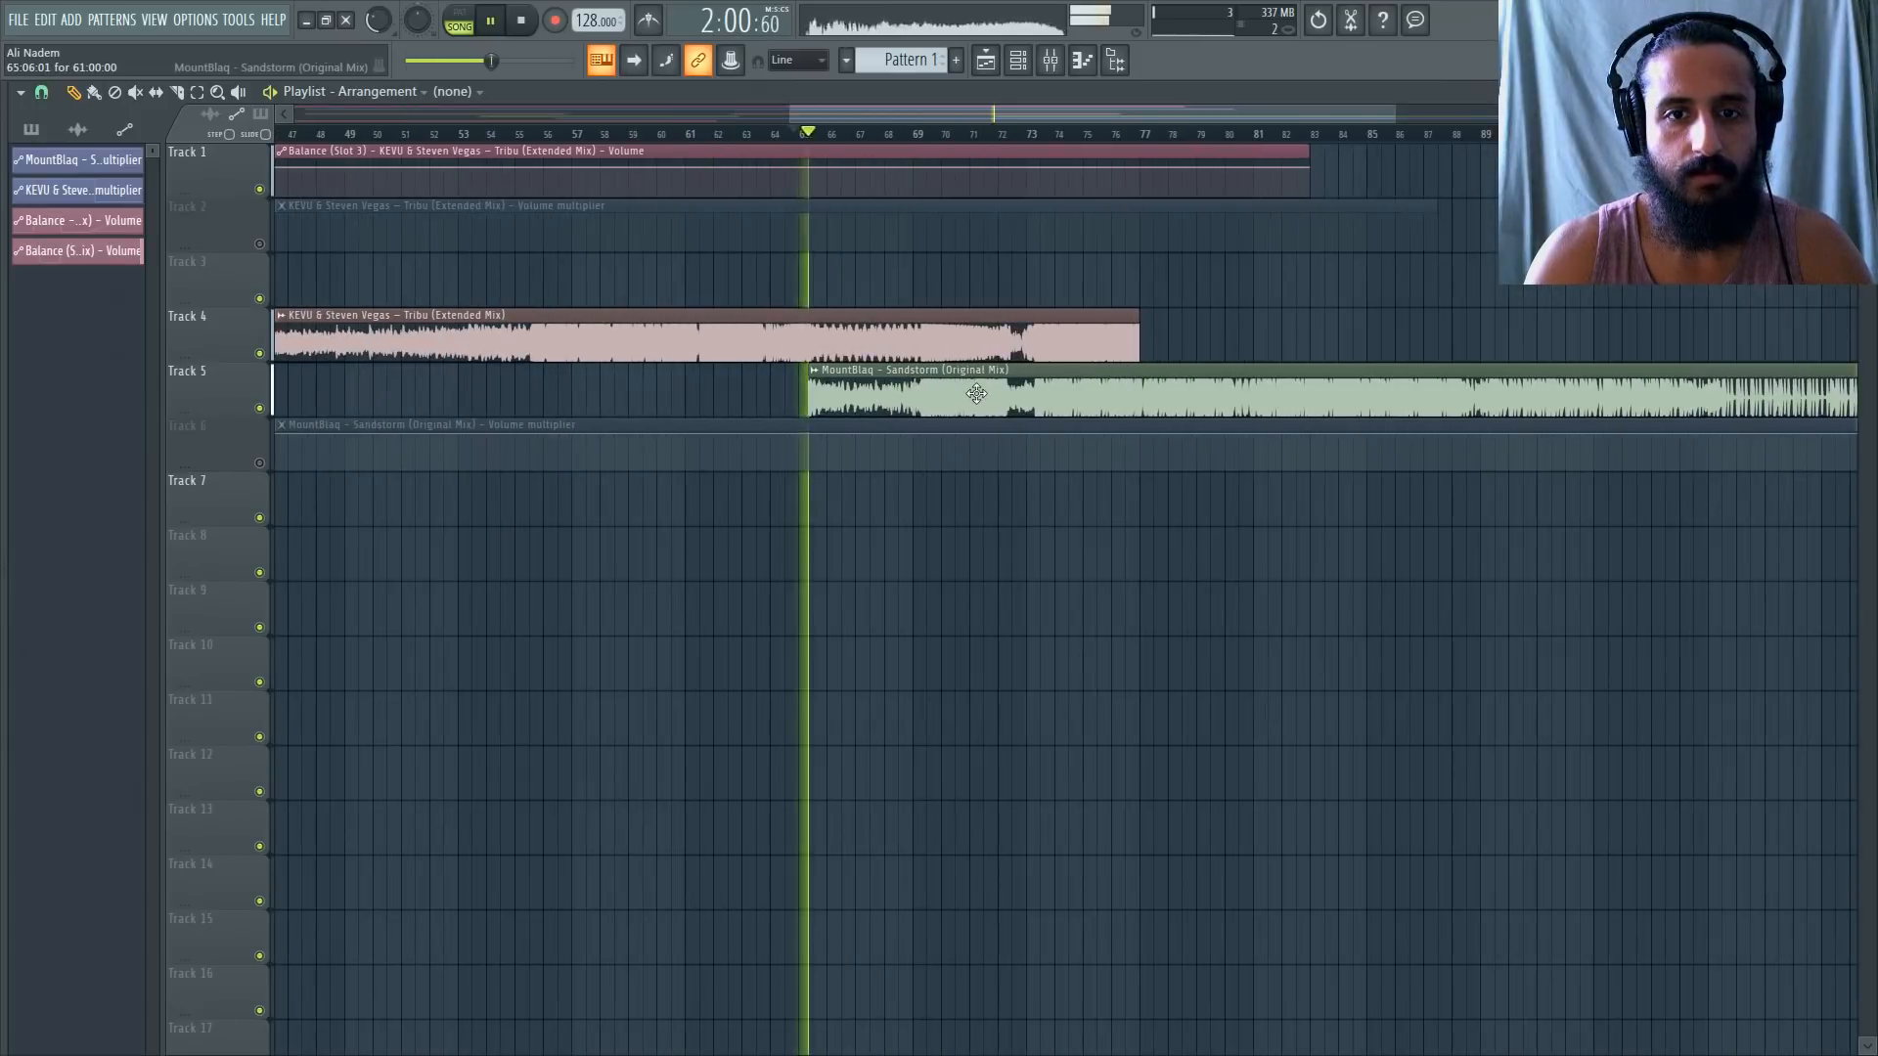
scroll(870, 401, down, 3)
drag(708, 481, 1287, 486)
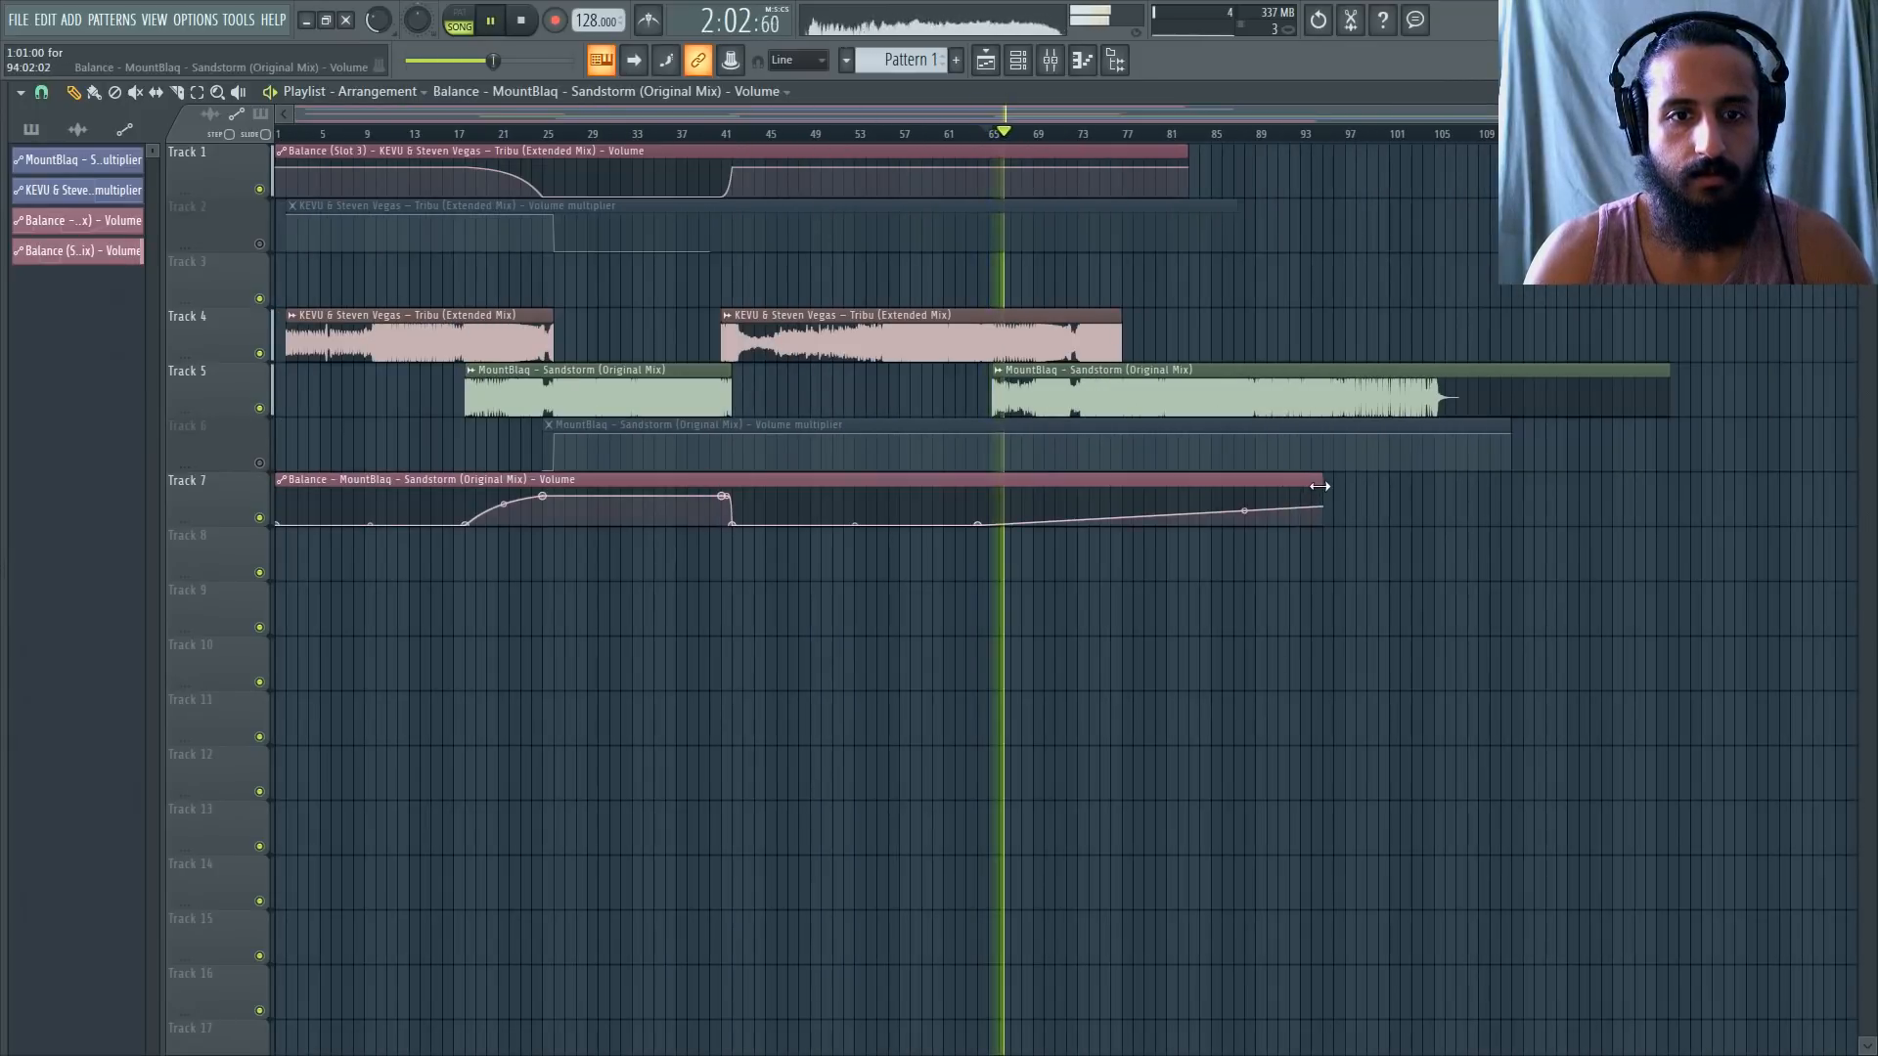
scroll(779, 533, up, 5)
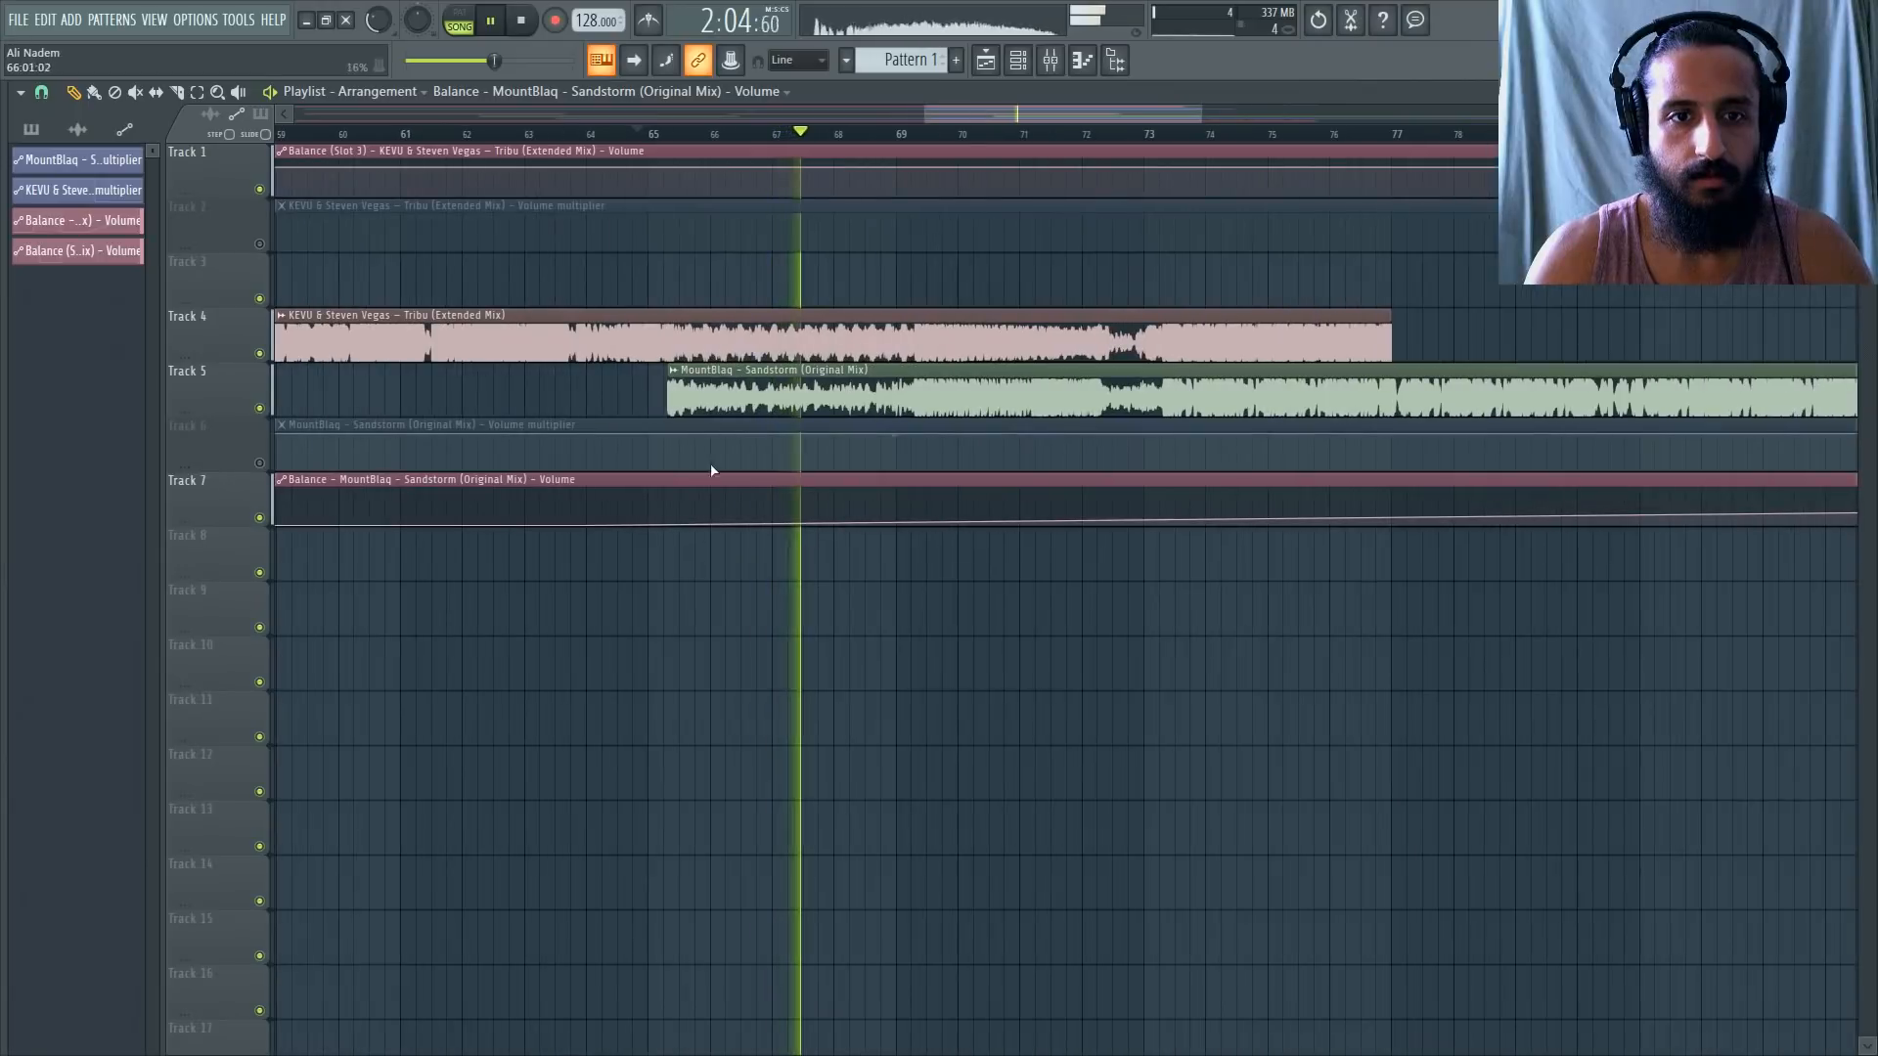
Trim the start of the second Sandstorm clip on Track 5 to the breakdown a little past bar 72.
drag(669, 391, 1095, 391)
scroll(1213, 428, up, 3)
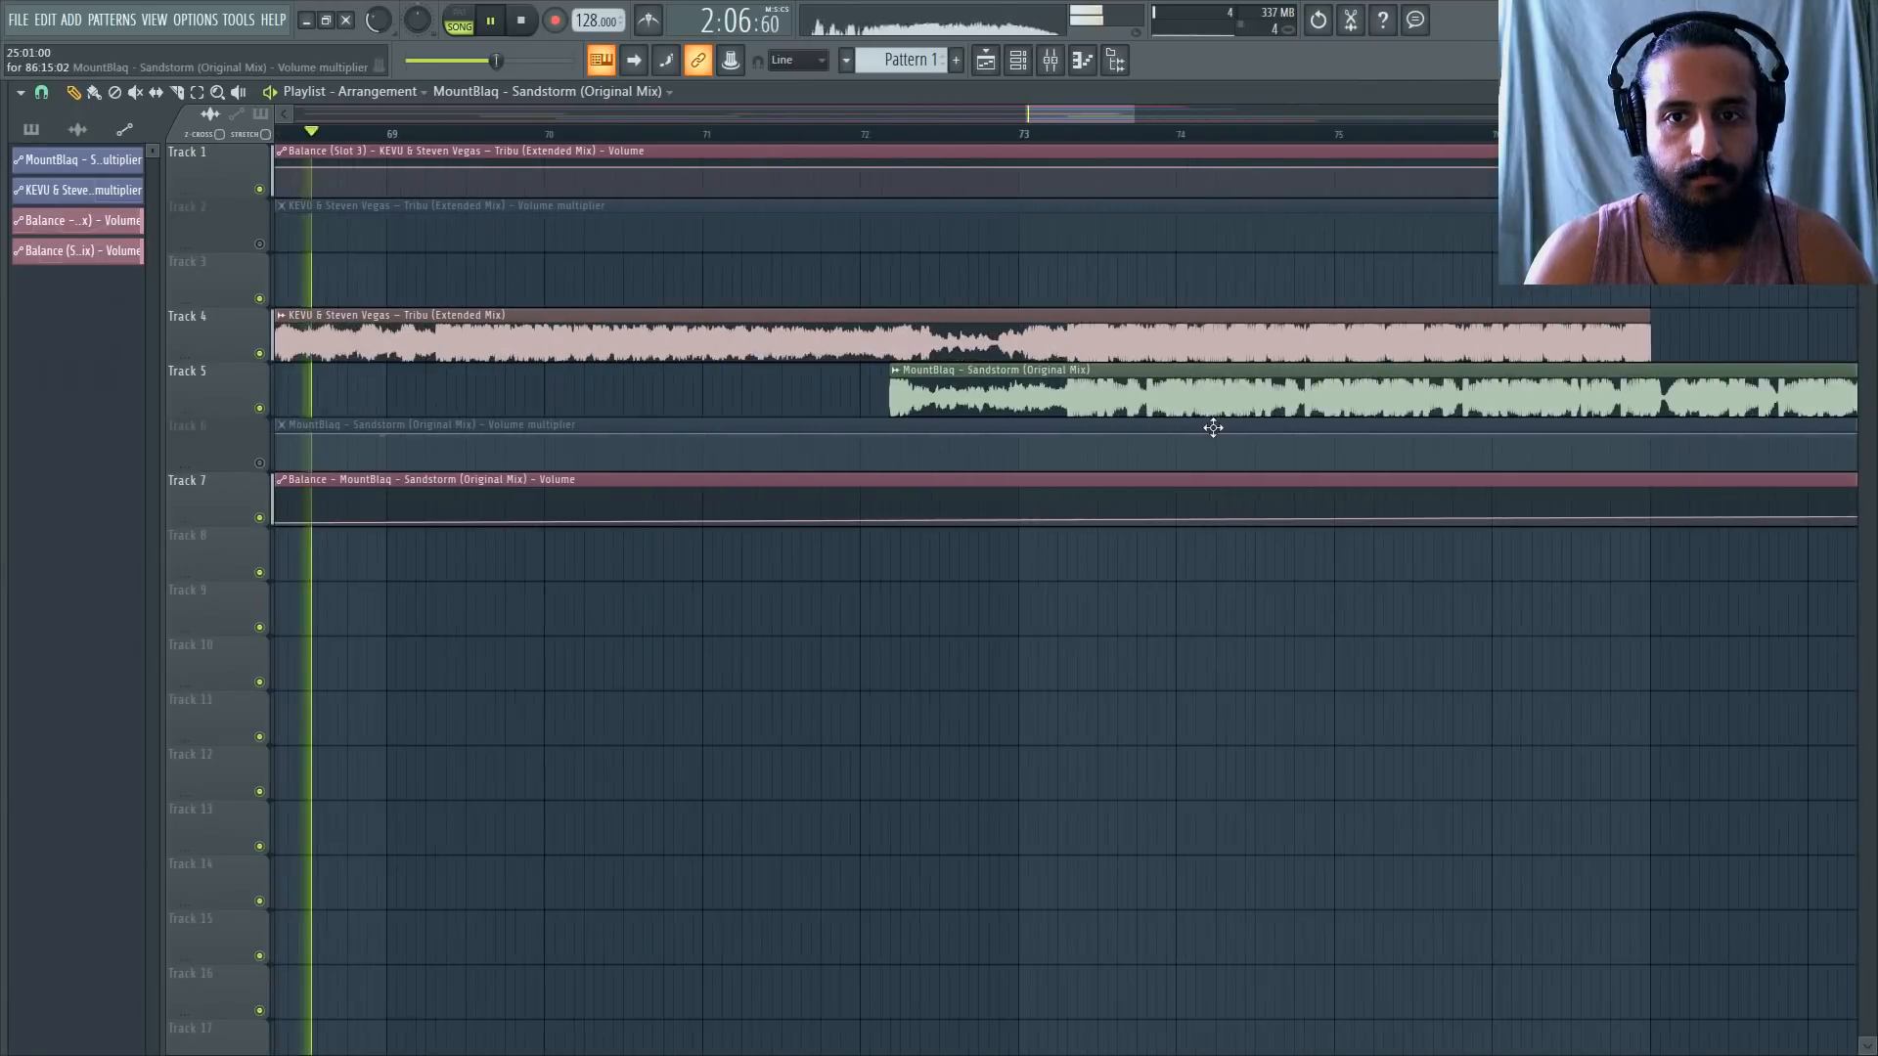
scroll(1213, 427, up, 3)
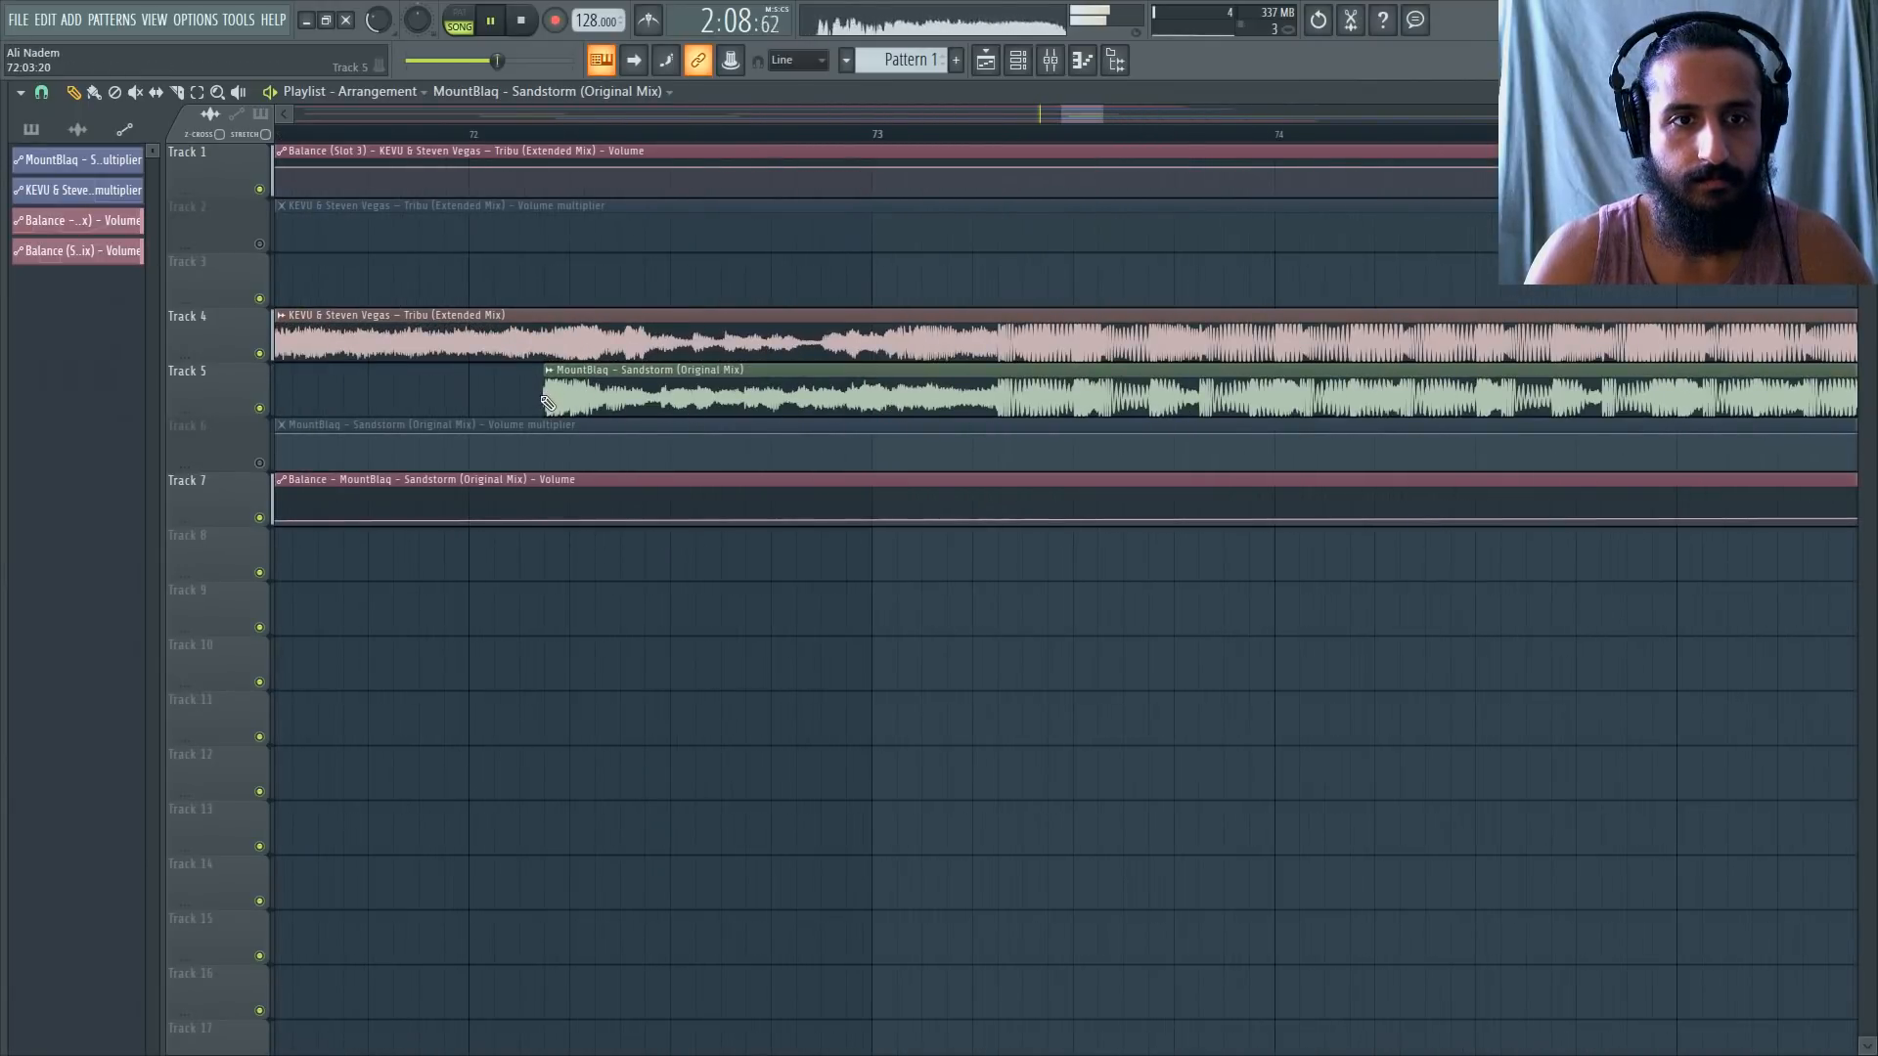
drag(548, 403, 445, 404)
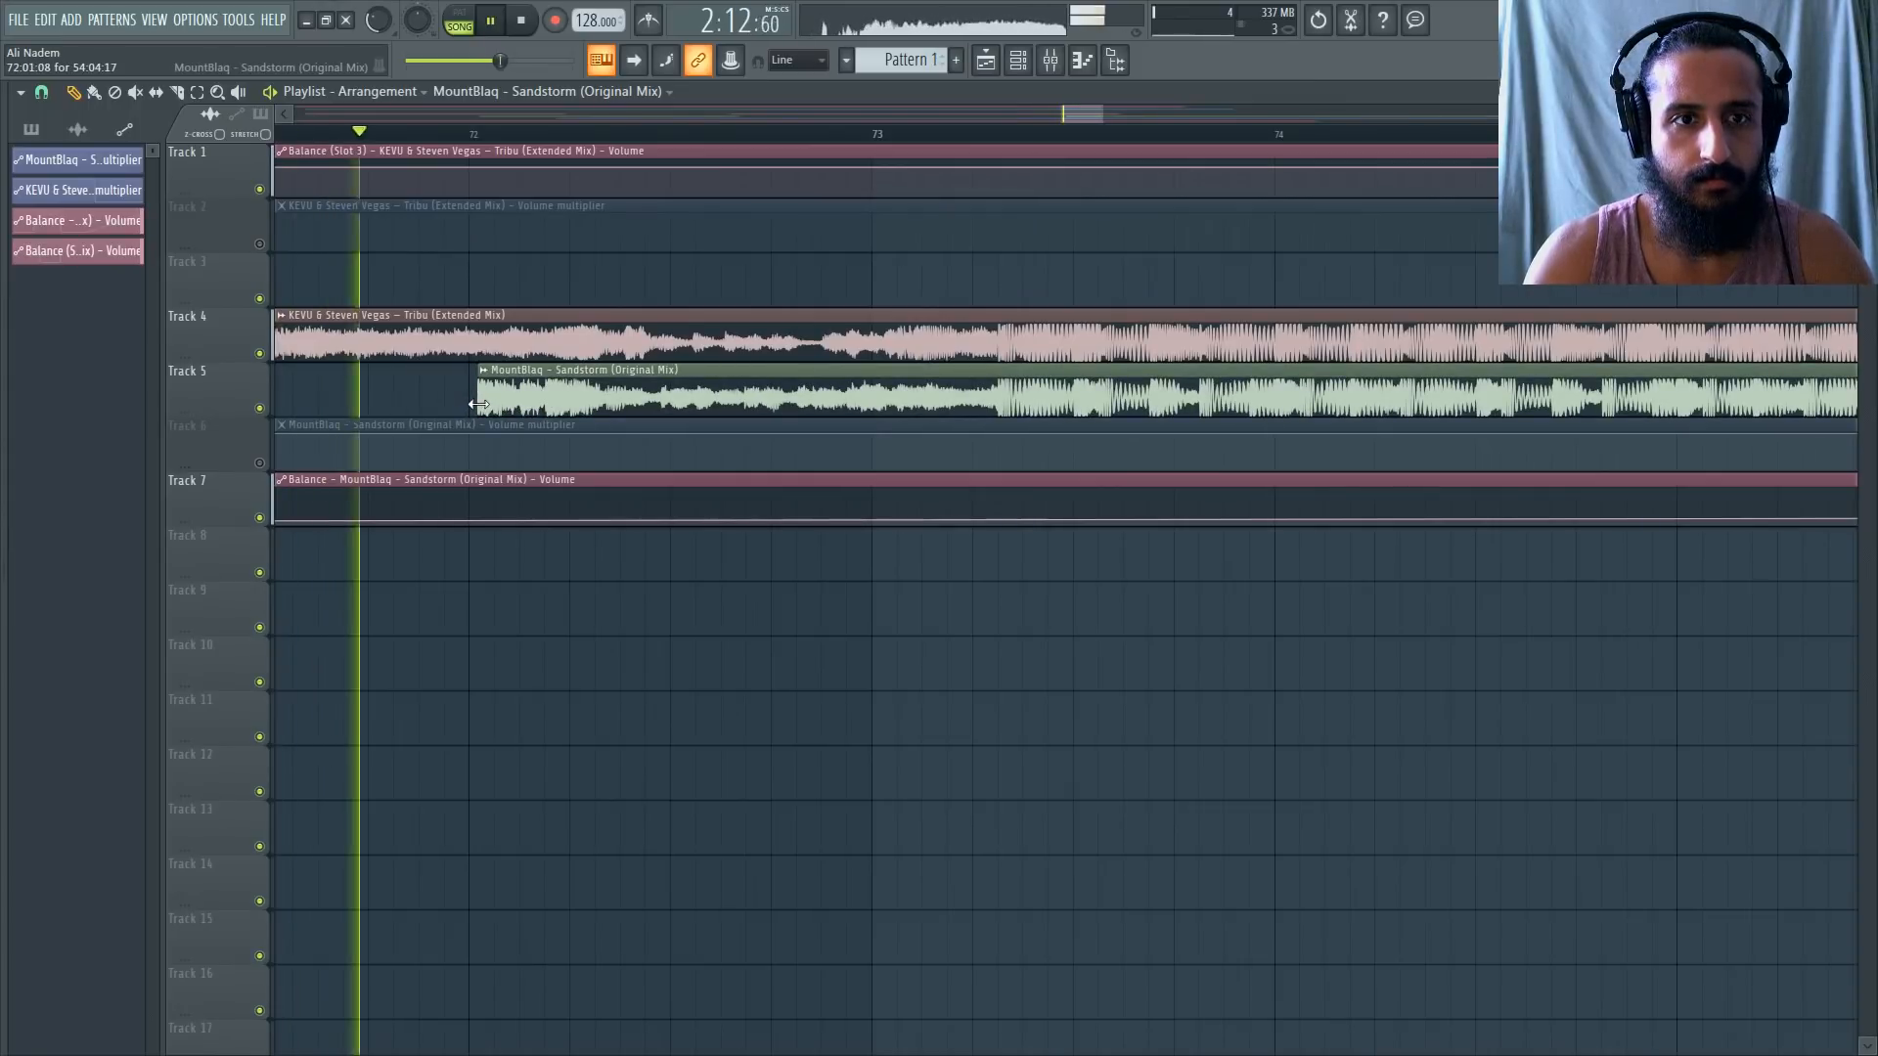
drag(478, 405, 624, 404)
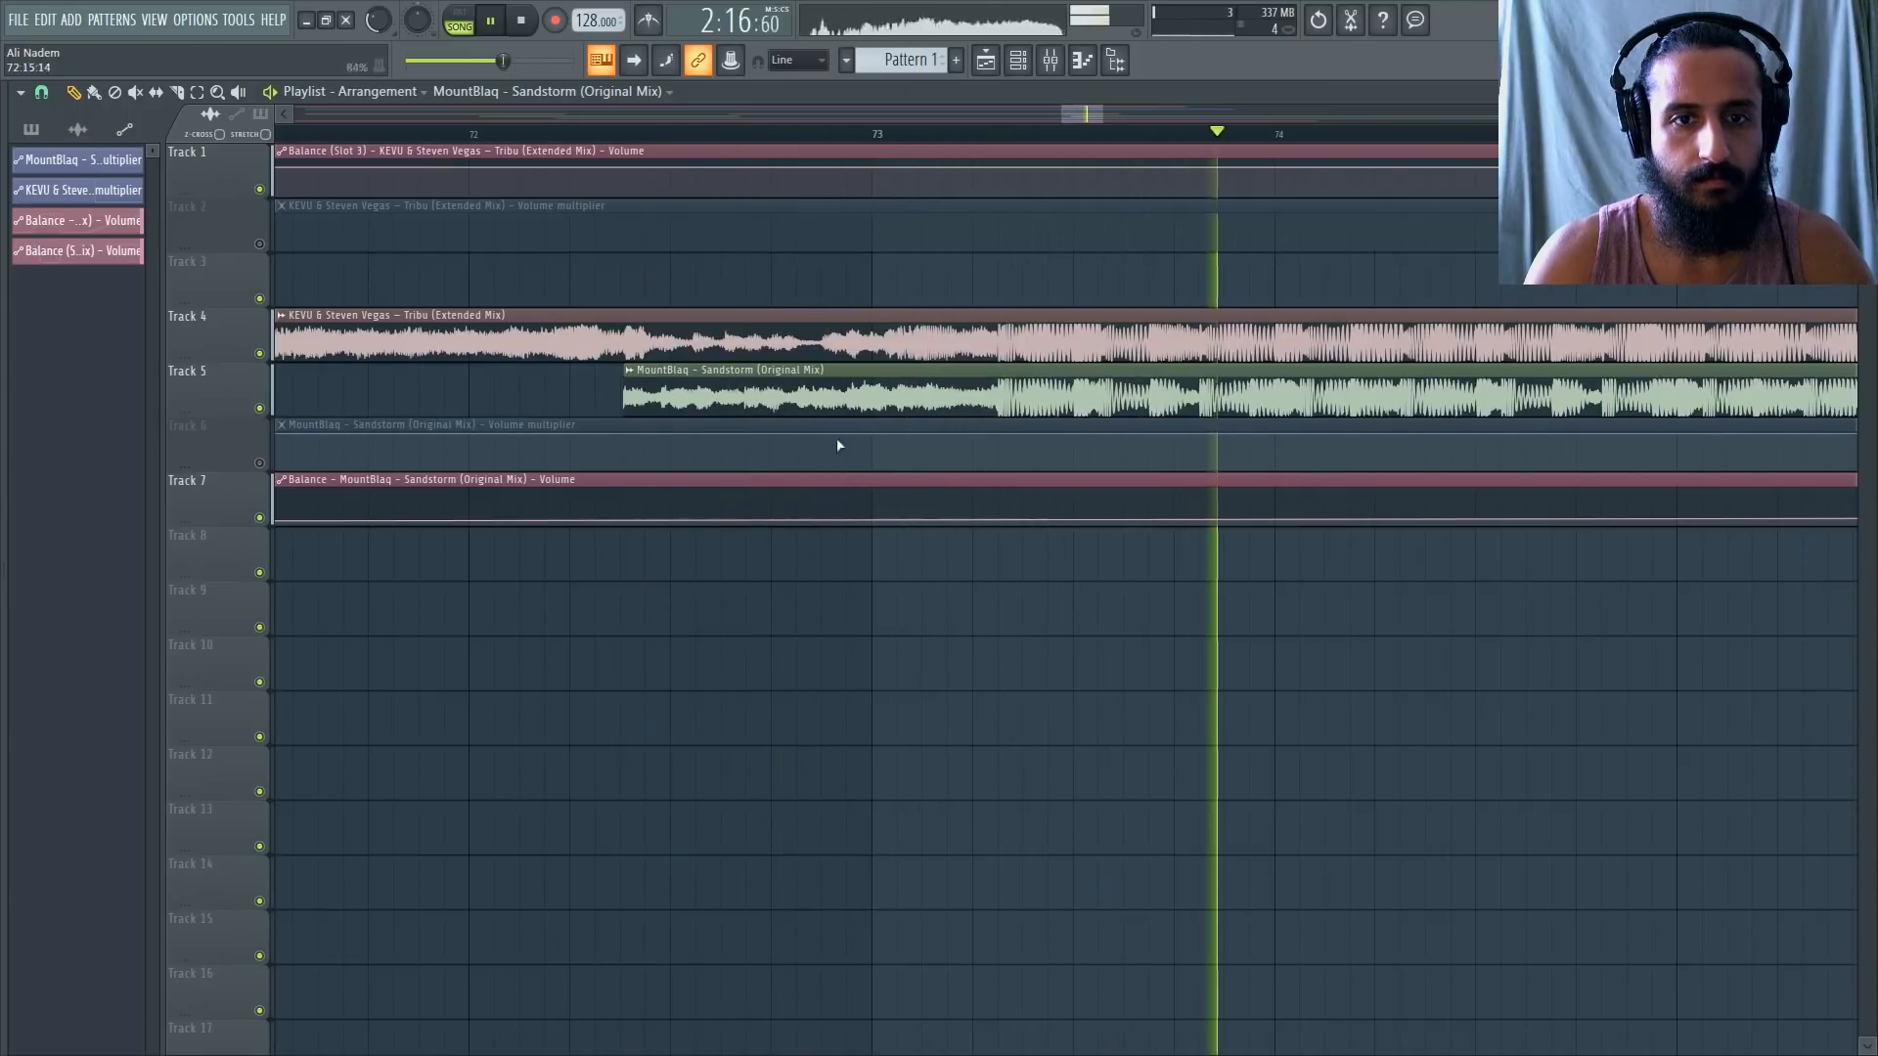
Shape the Sandstorm volume automation on Track 7 as a curved rise from silence to full level at the drop just after bar 73.
click(41, 92)
click(48, 142)
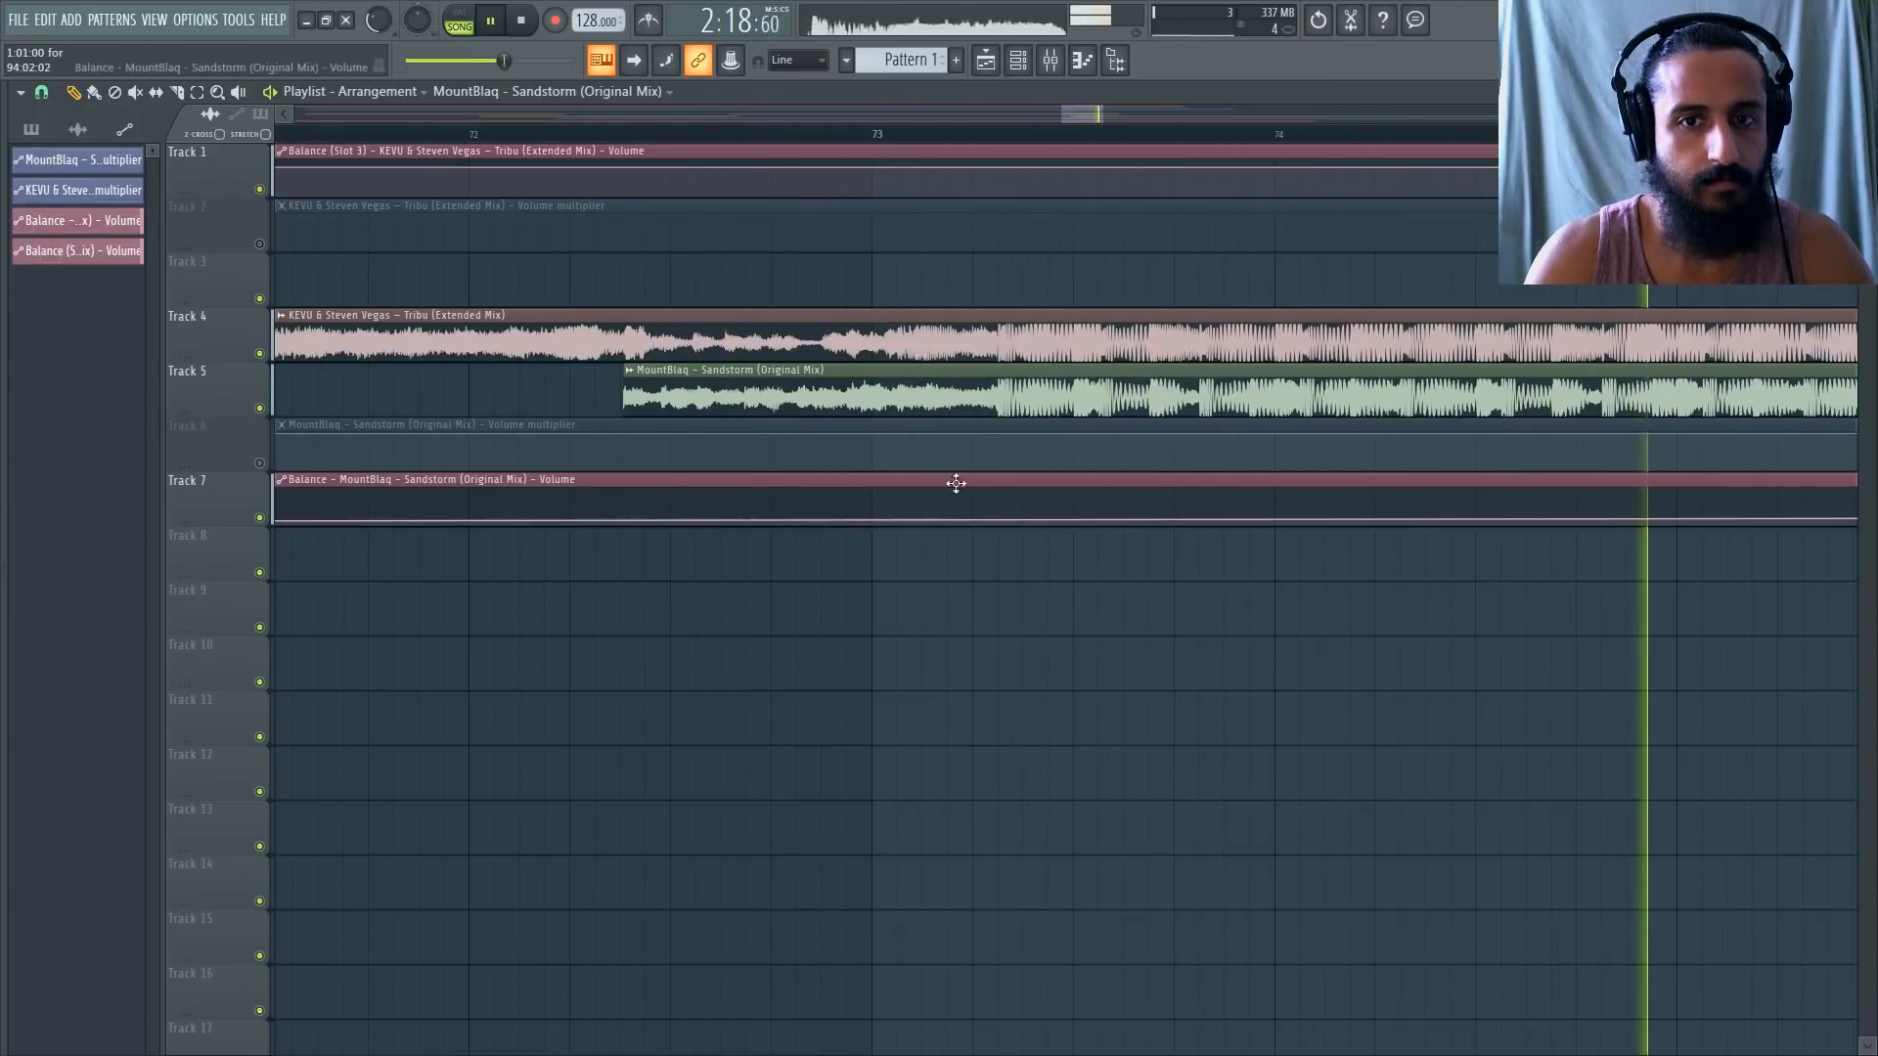
click(629, 519)
scroll(1029, 525, up, 8)
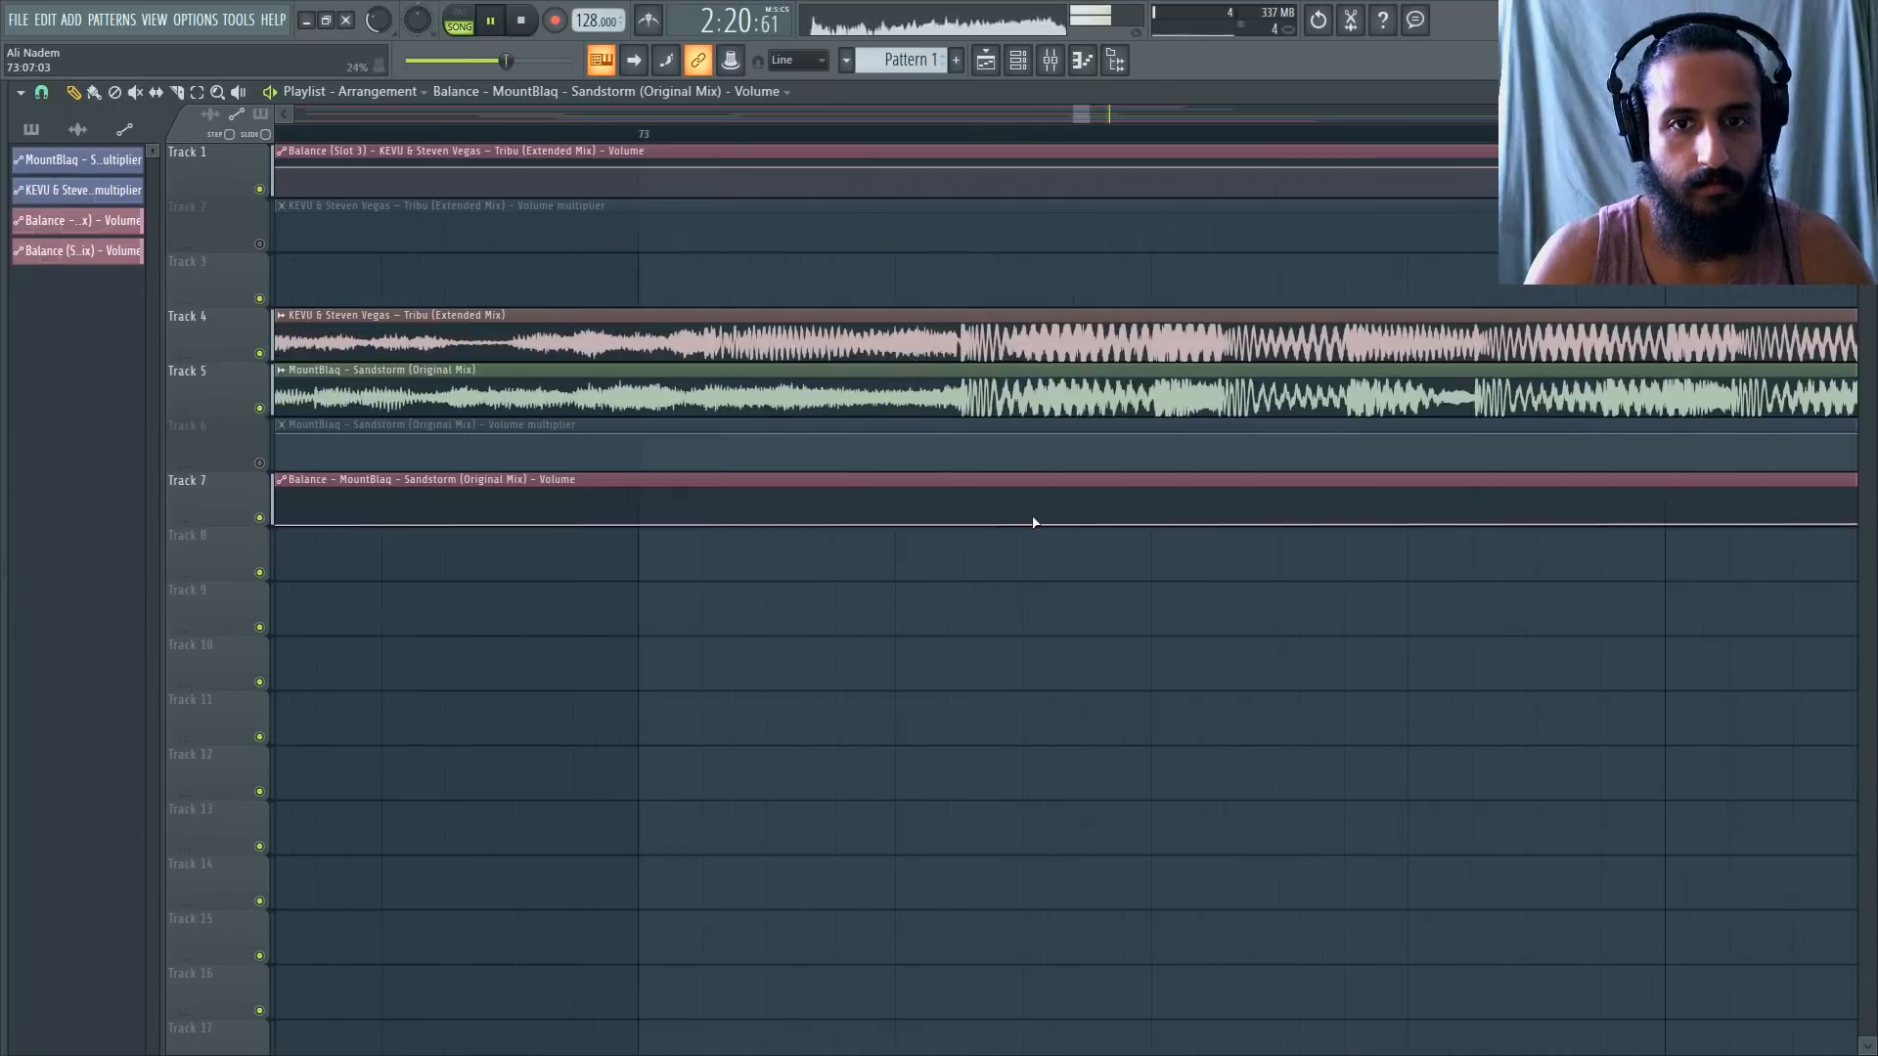
right_click(1005, 488)
scroll(1004, 479, down, 7)
scroll(1005, 478, down, 2)
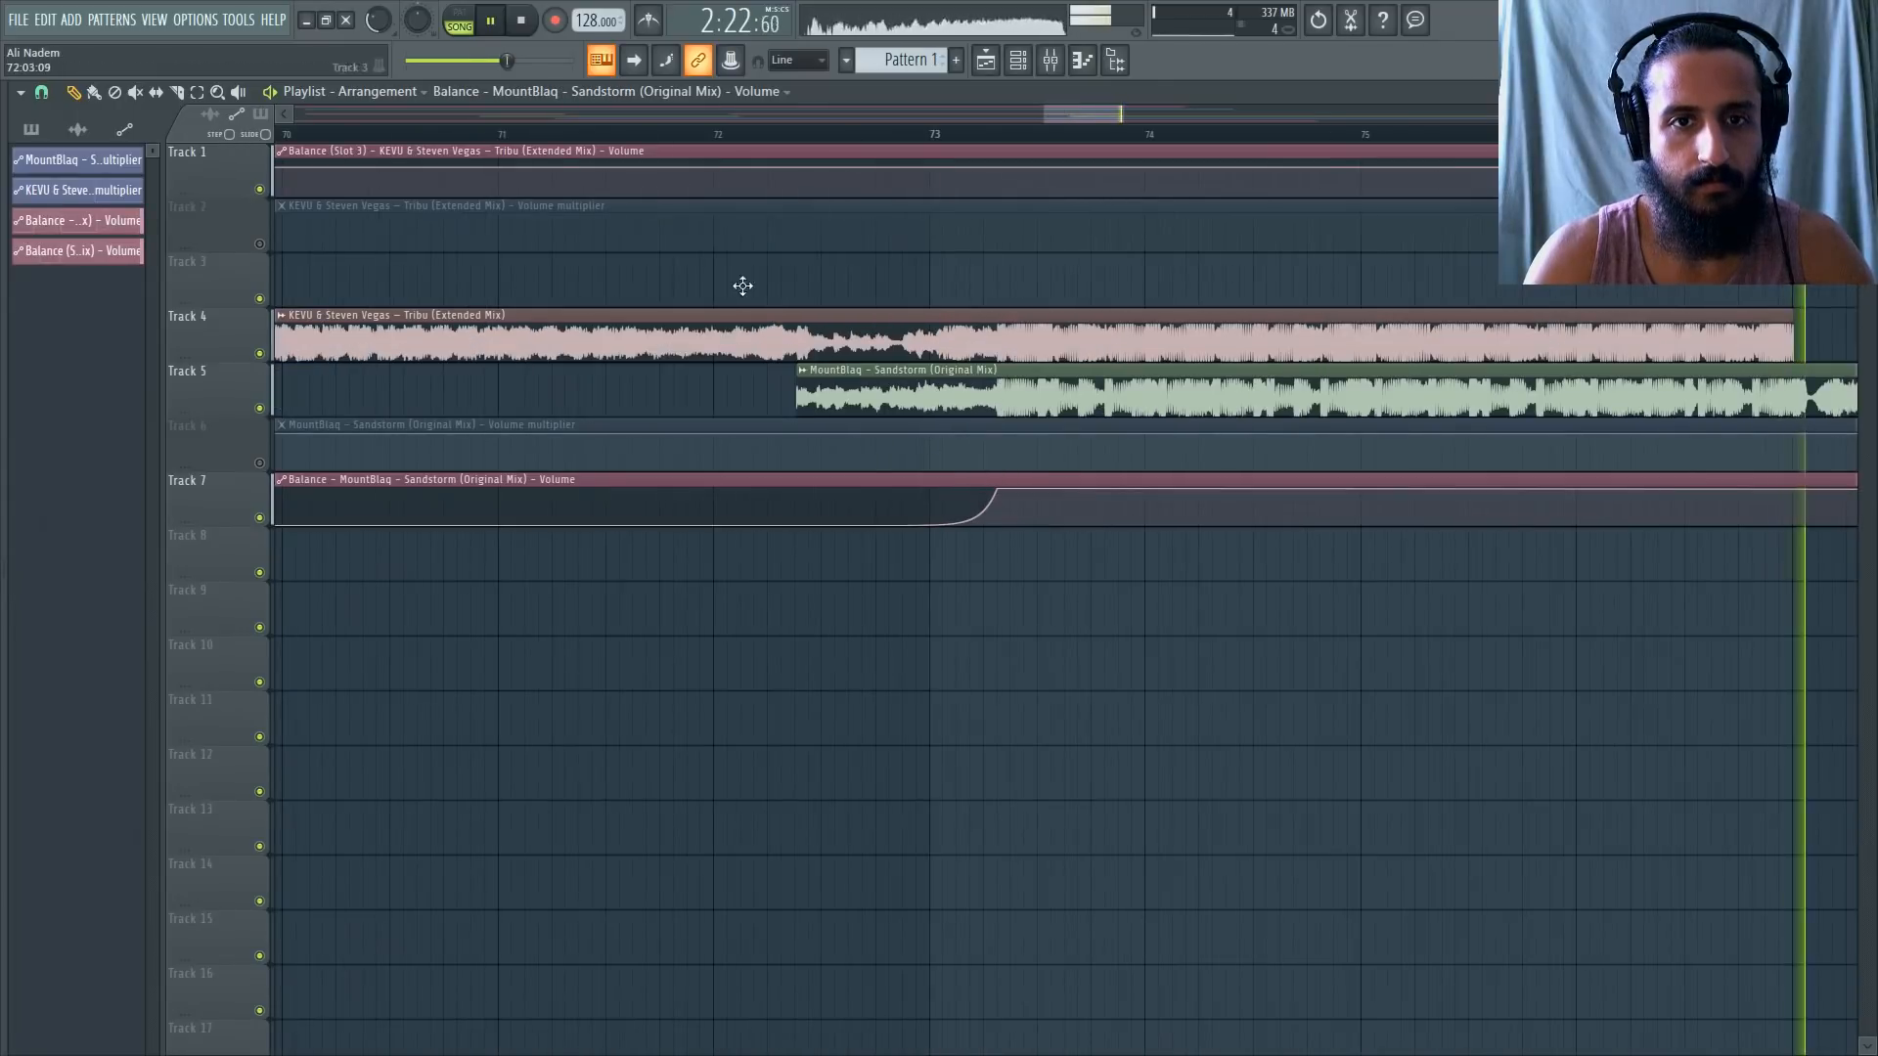
Add a Track 1 volume point valued 0.8 at the Sandstorm clip's start and curve the Tribu volume down to zero at the drop.
click(787, 134)
key(space)
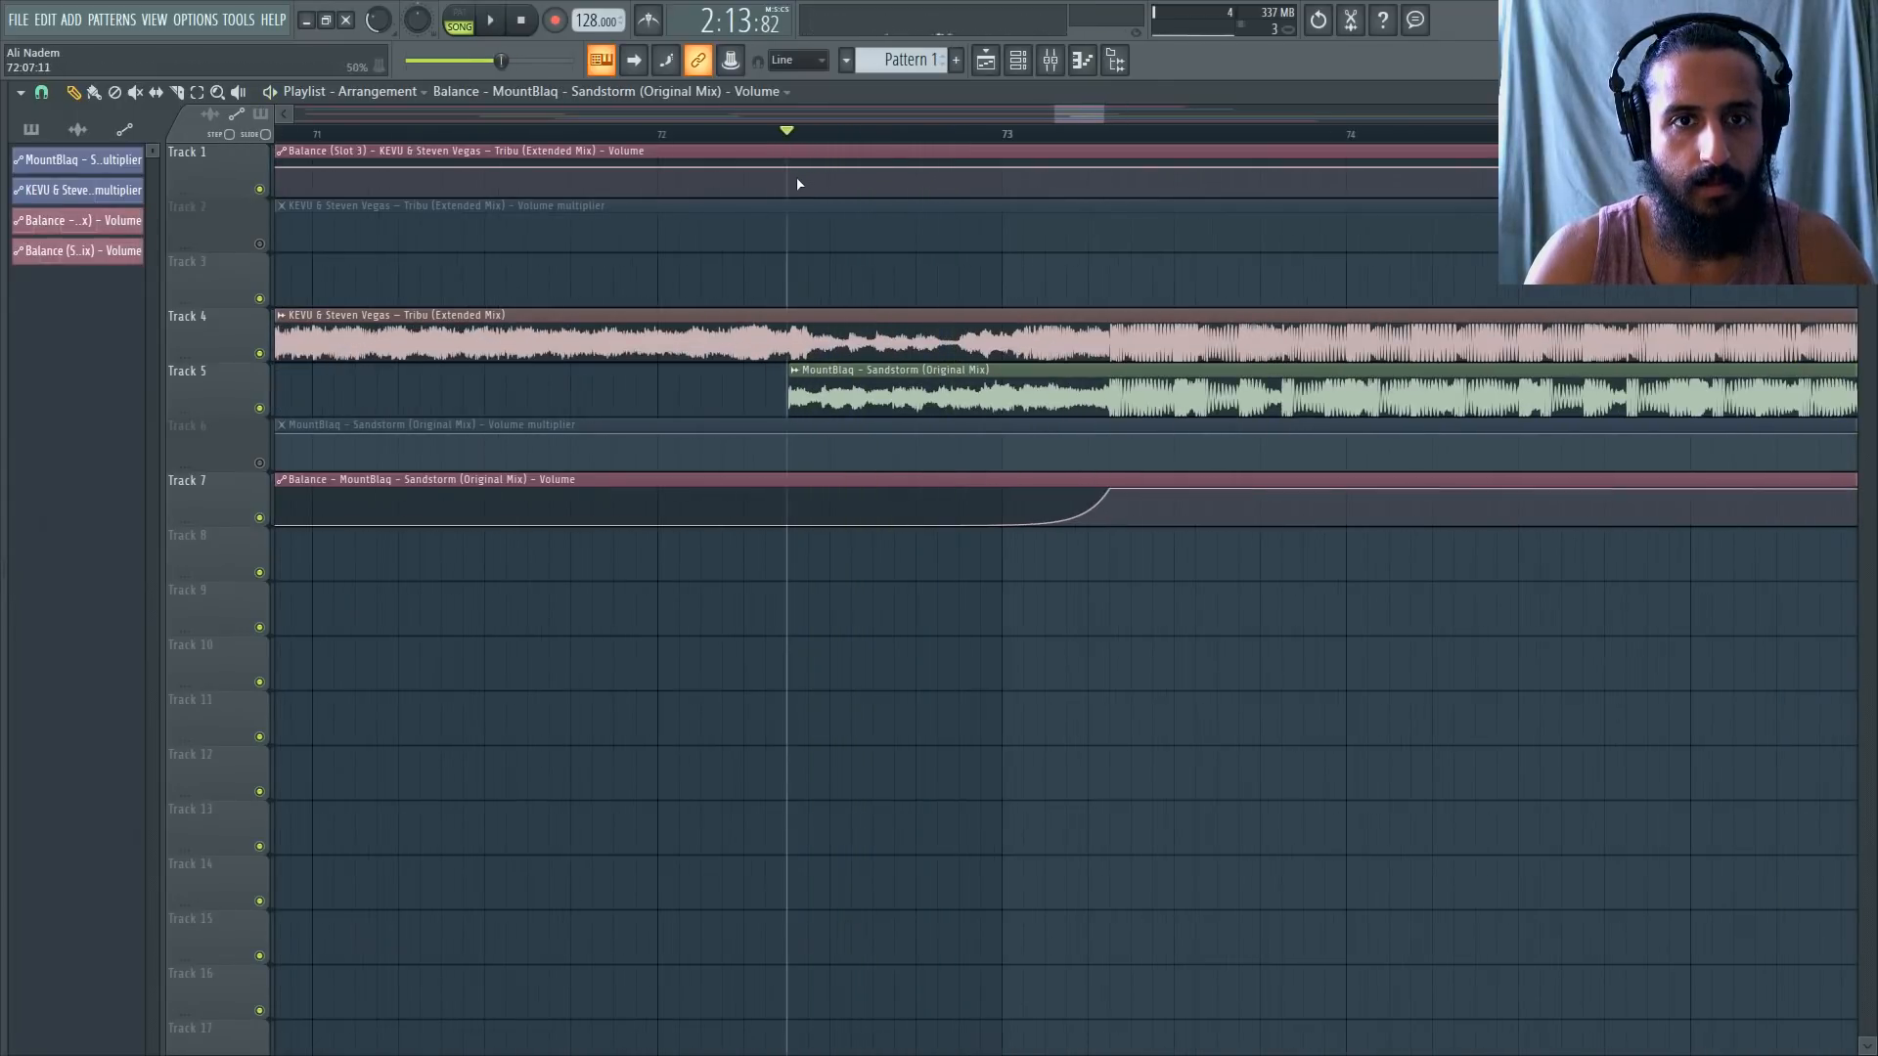
scroll(792, 176, up, 3)
right_click(790, 169)
click(843, 516)
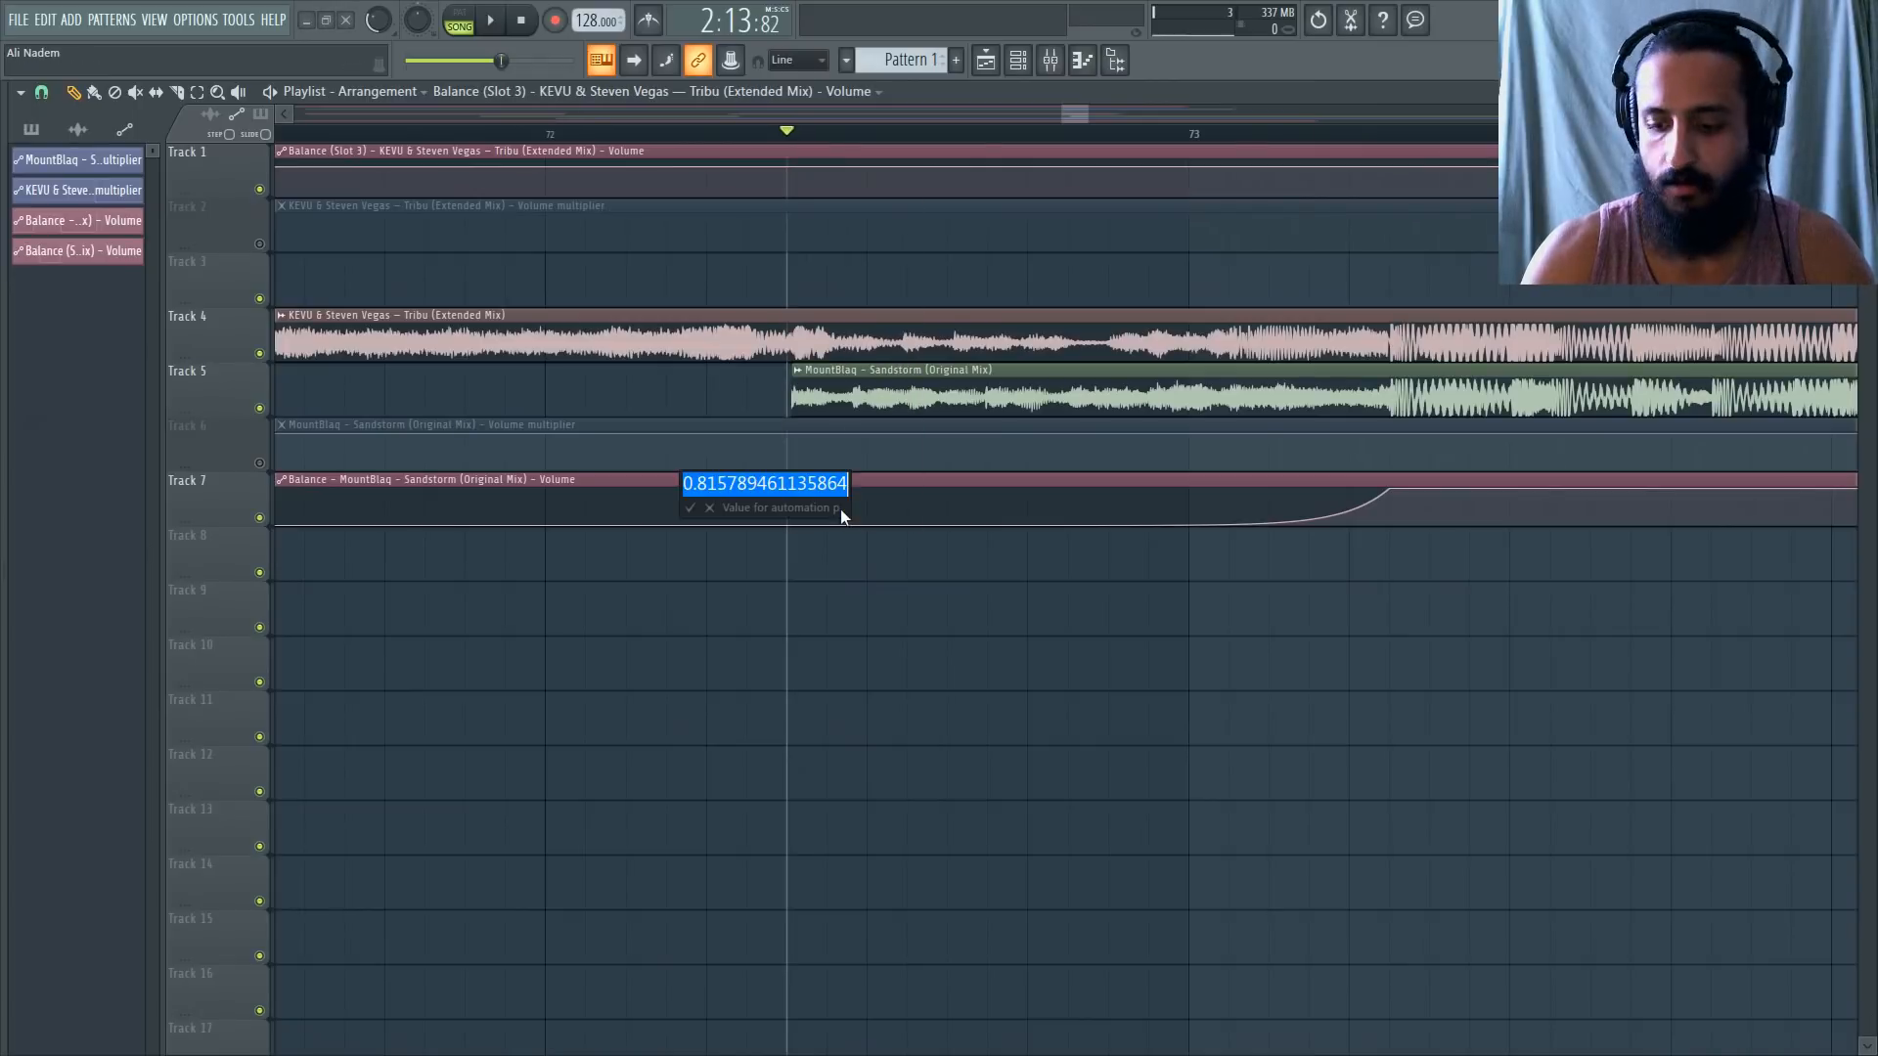
text(.8)
key(Return)
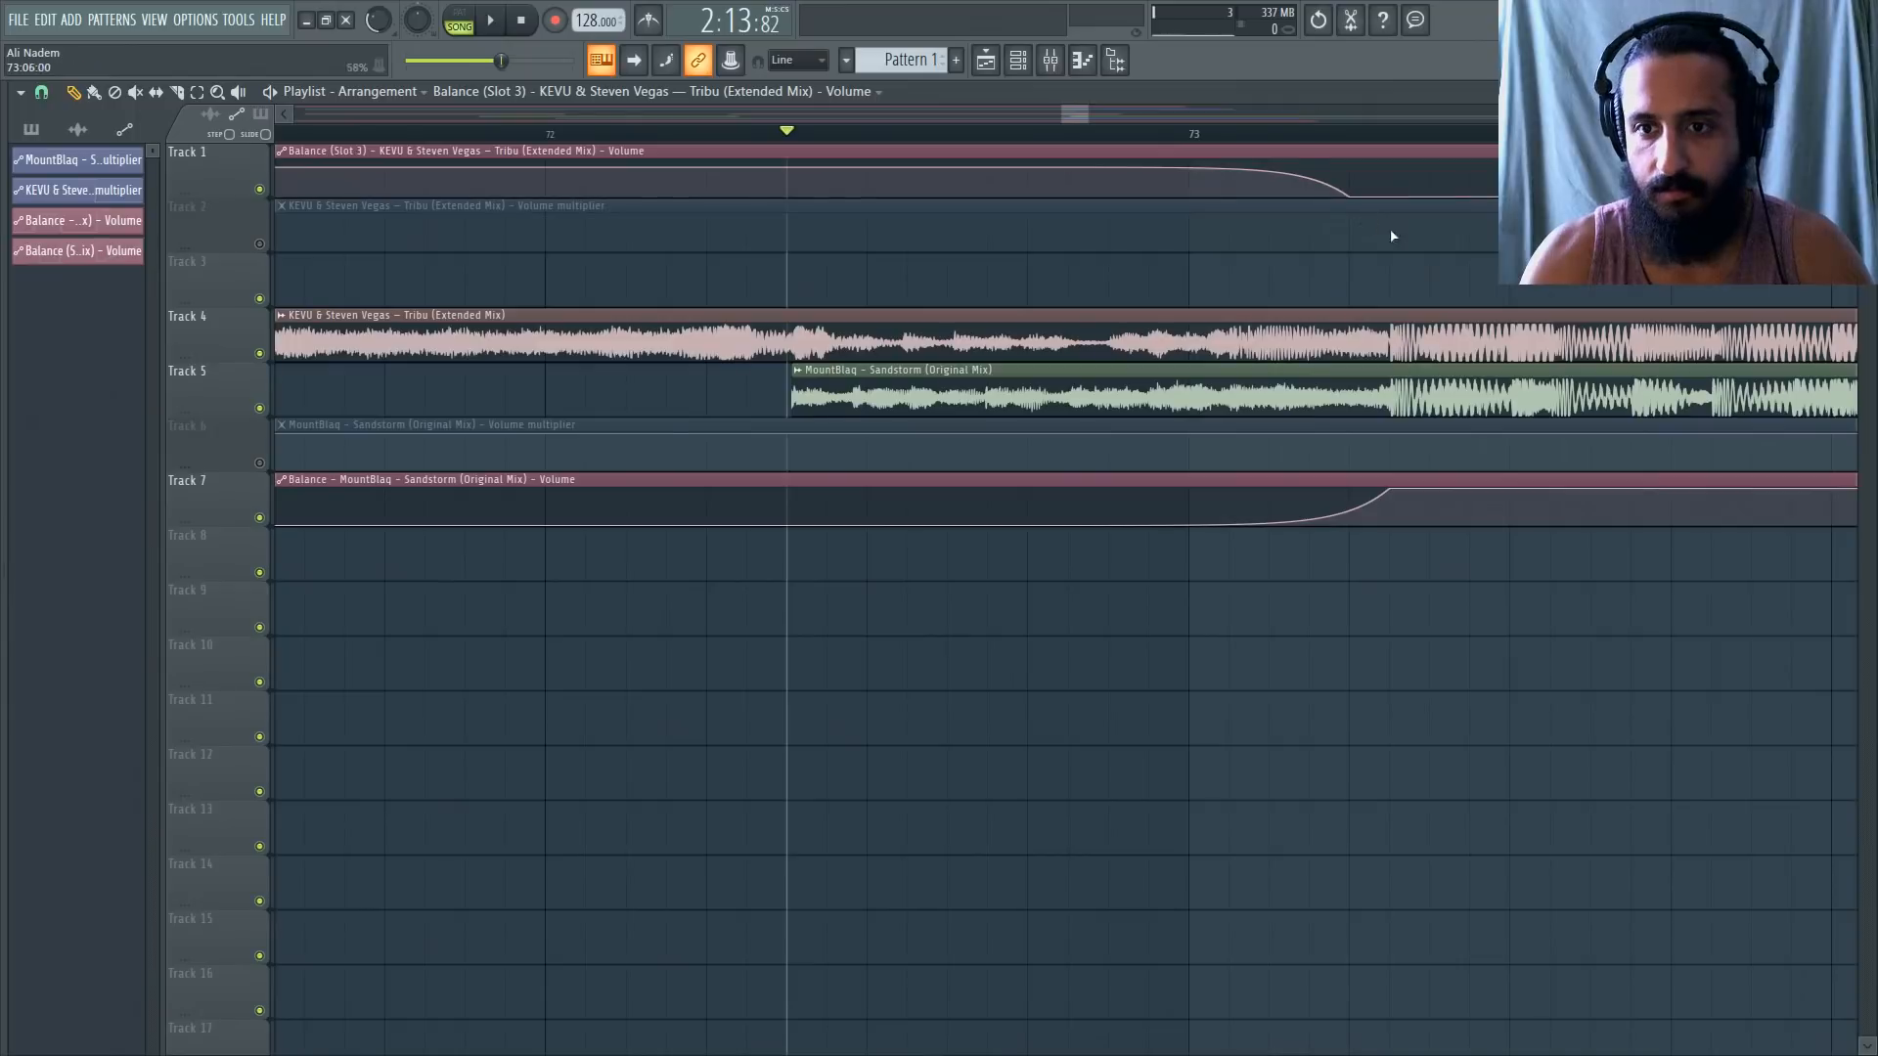
scroll(1393, 235, up, 3)
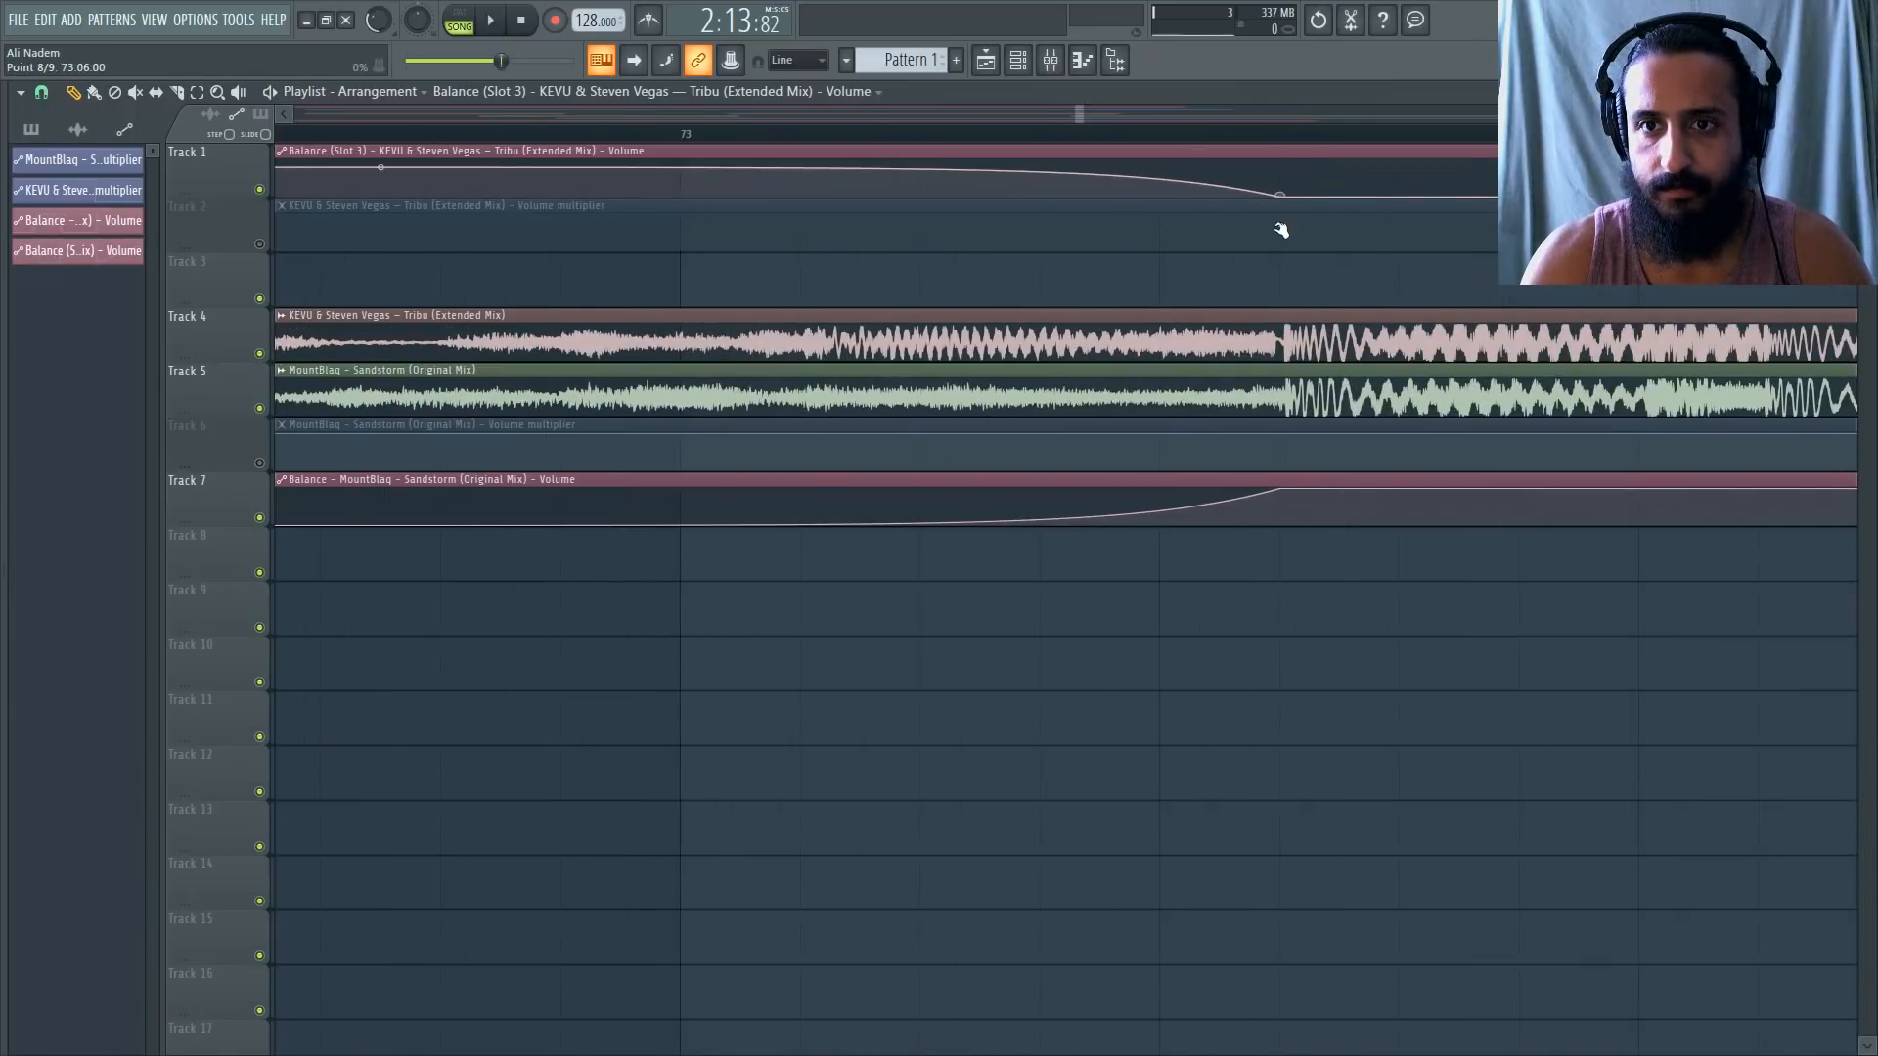
scroll(943, 200, down, 3)
Replay the transition and bend the Tribu volume curve on Track 1 so it falls steeply right from the Sandstorm clip's start.
key(space)
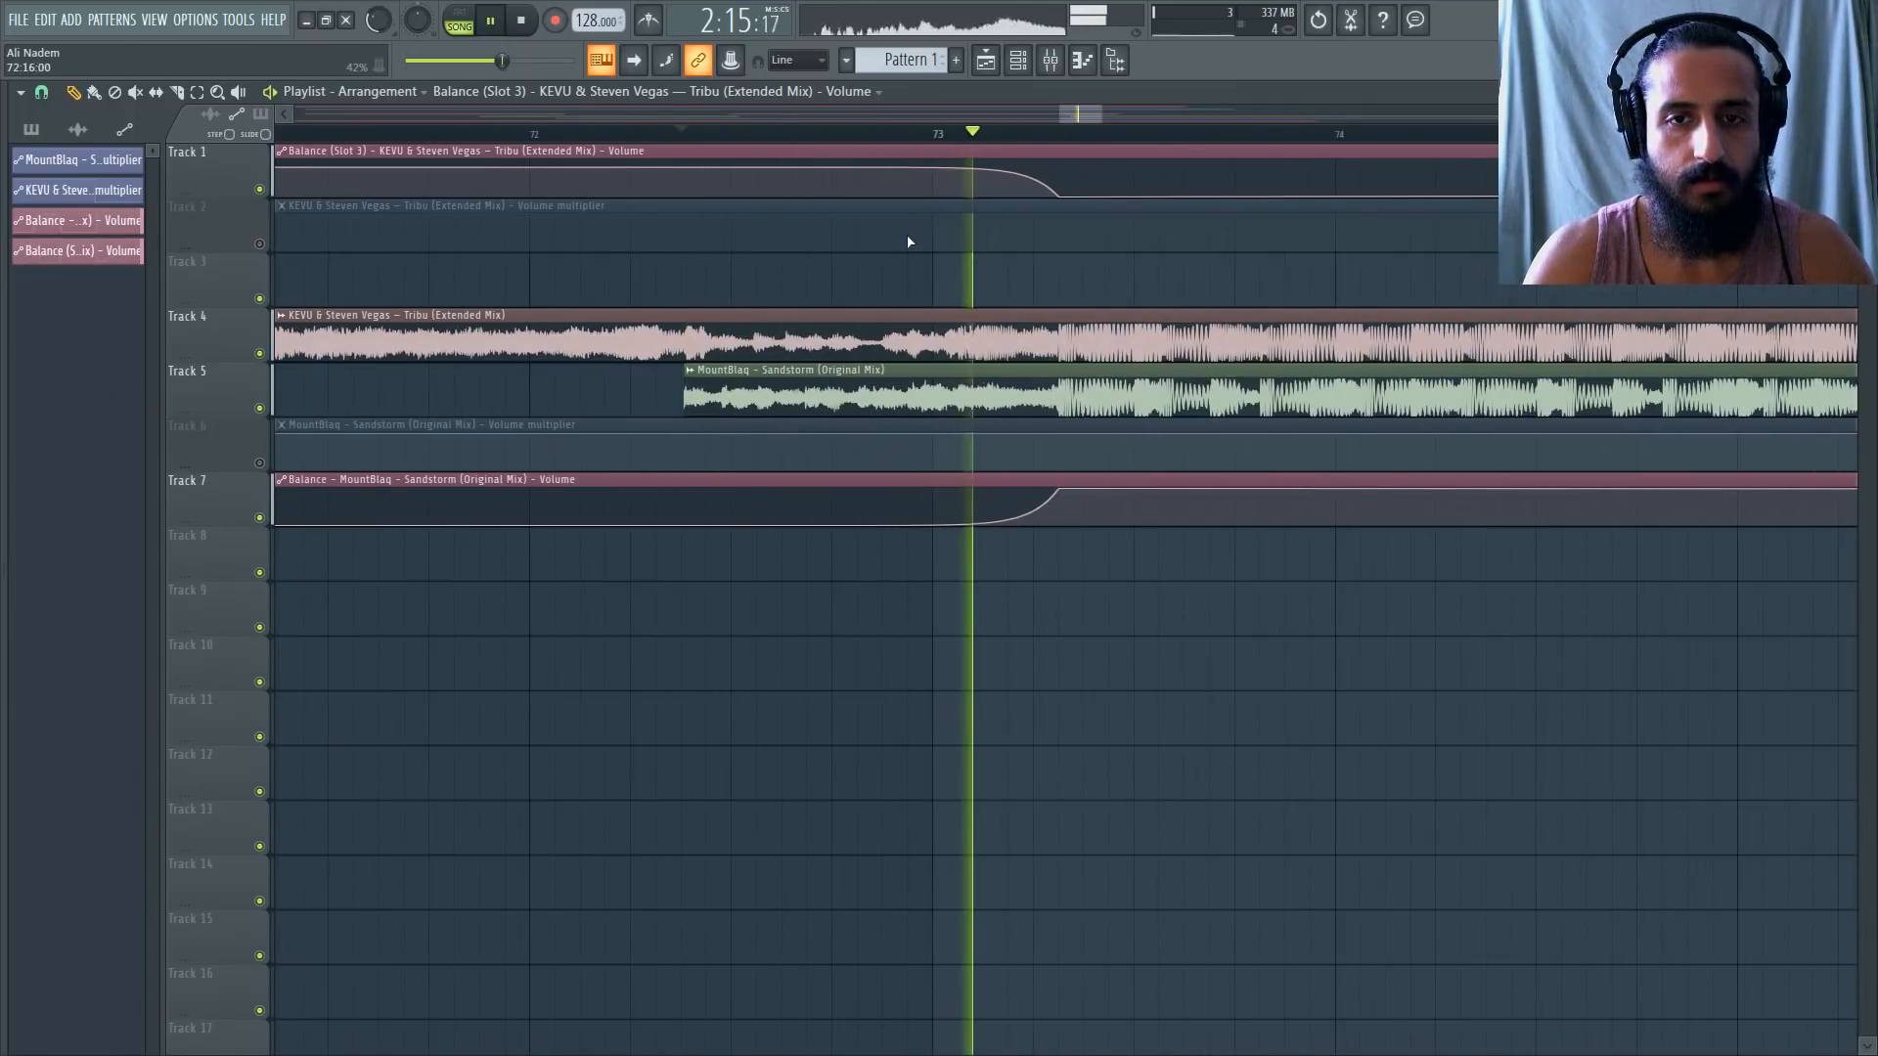
key(space)
key(space)
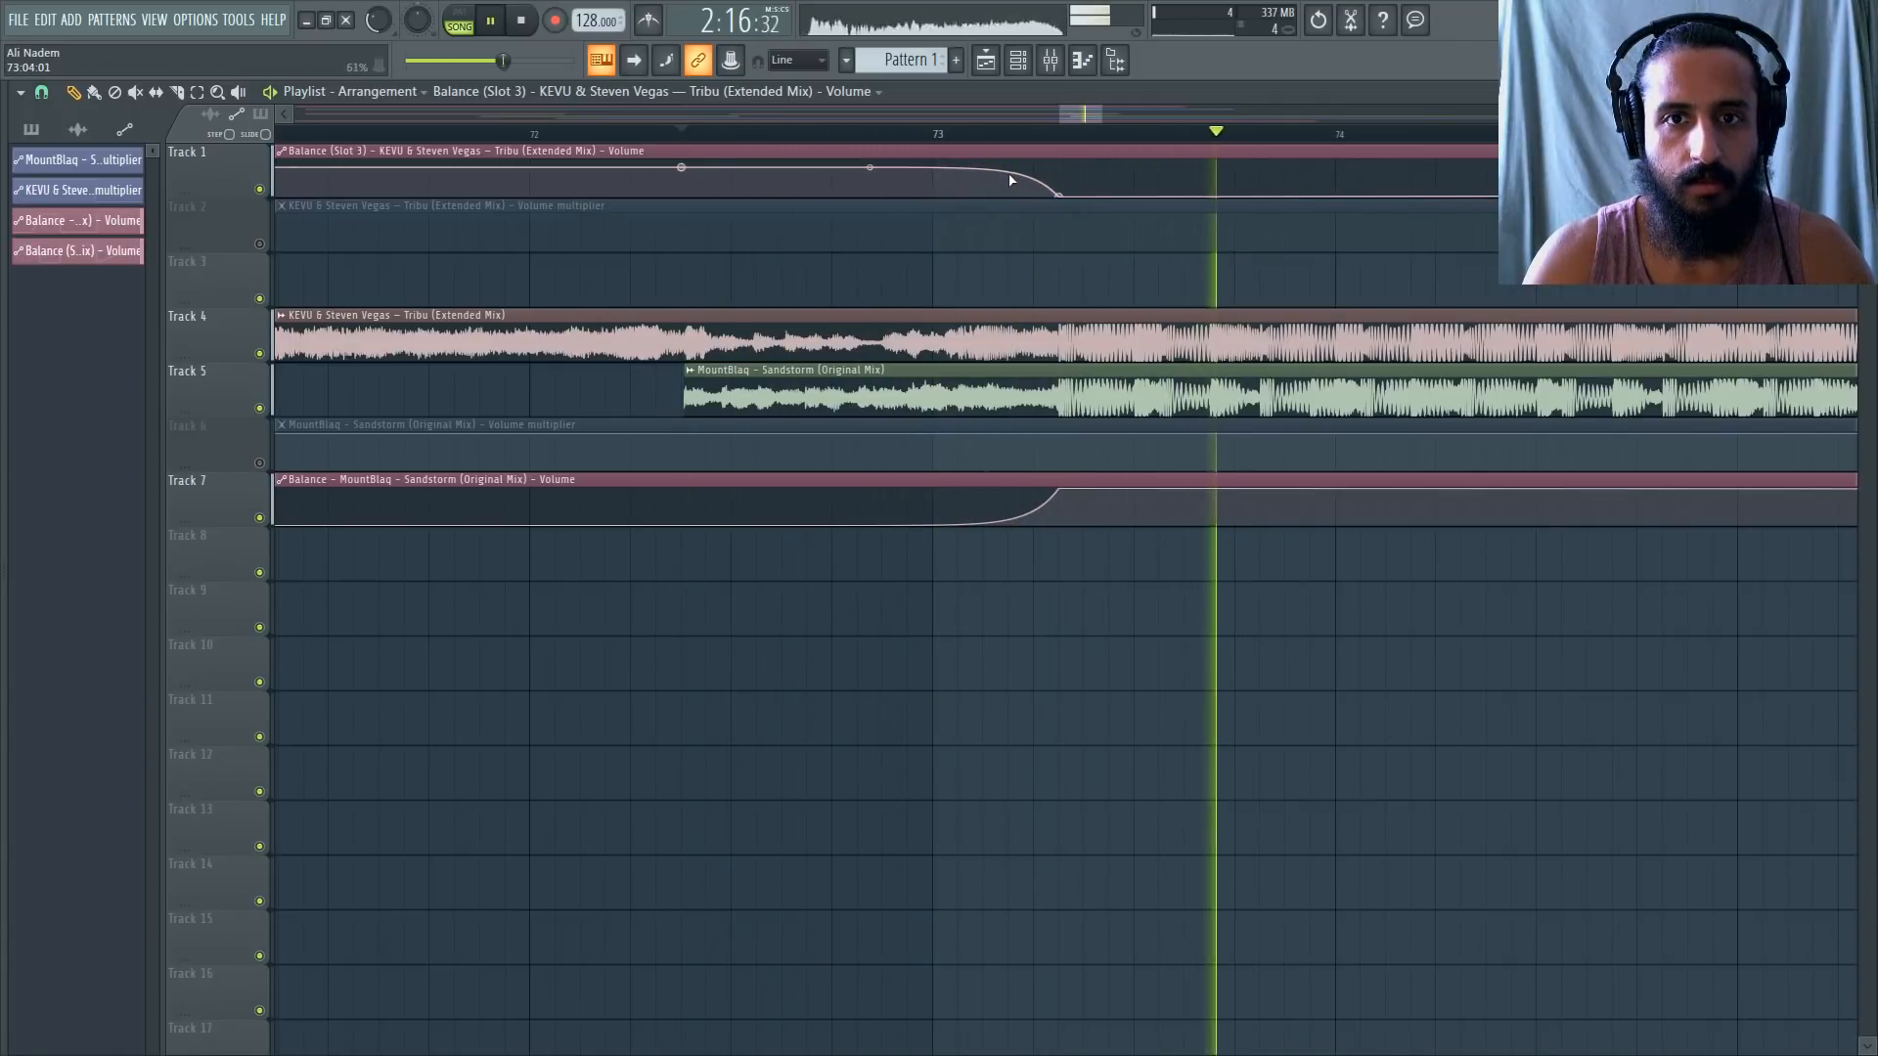
key(space)
key(space)
drag(870, 167, 867, 198)
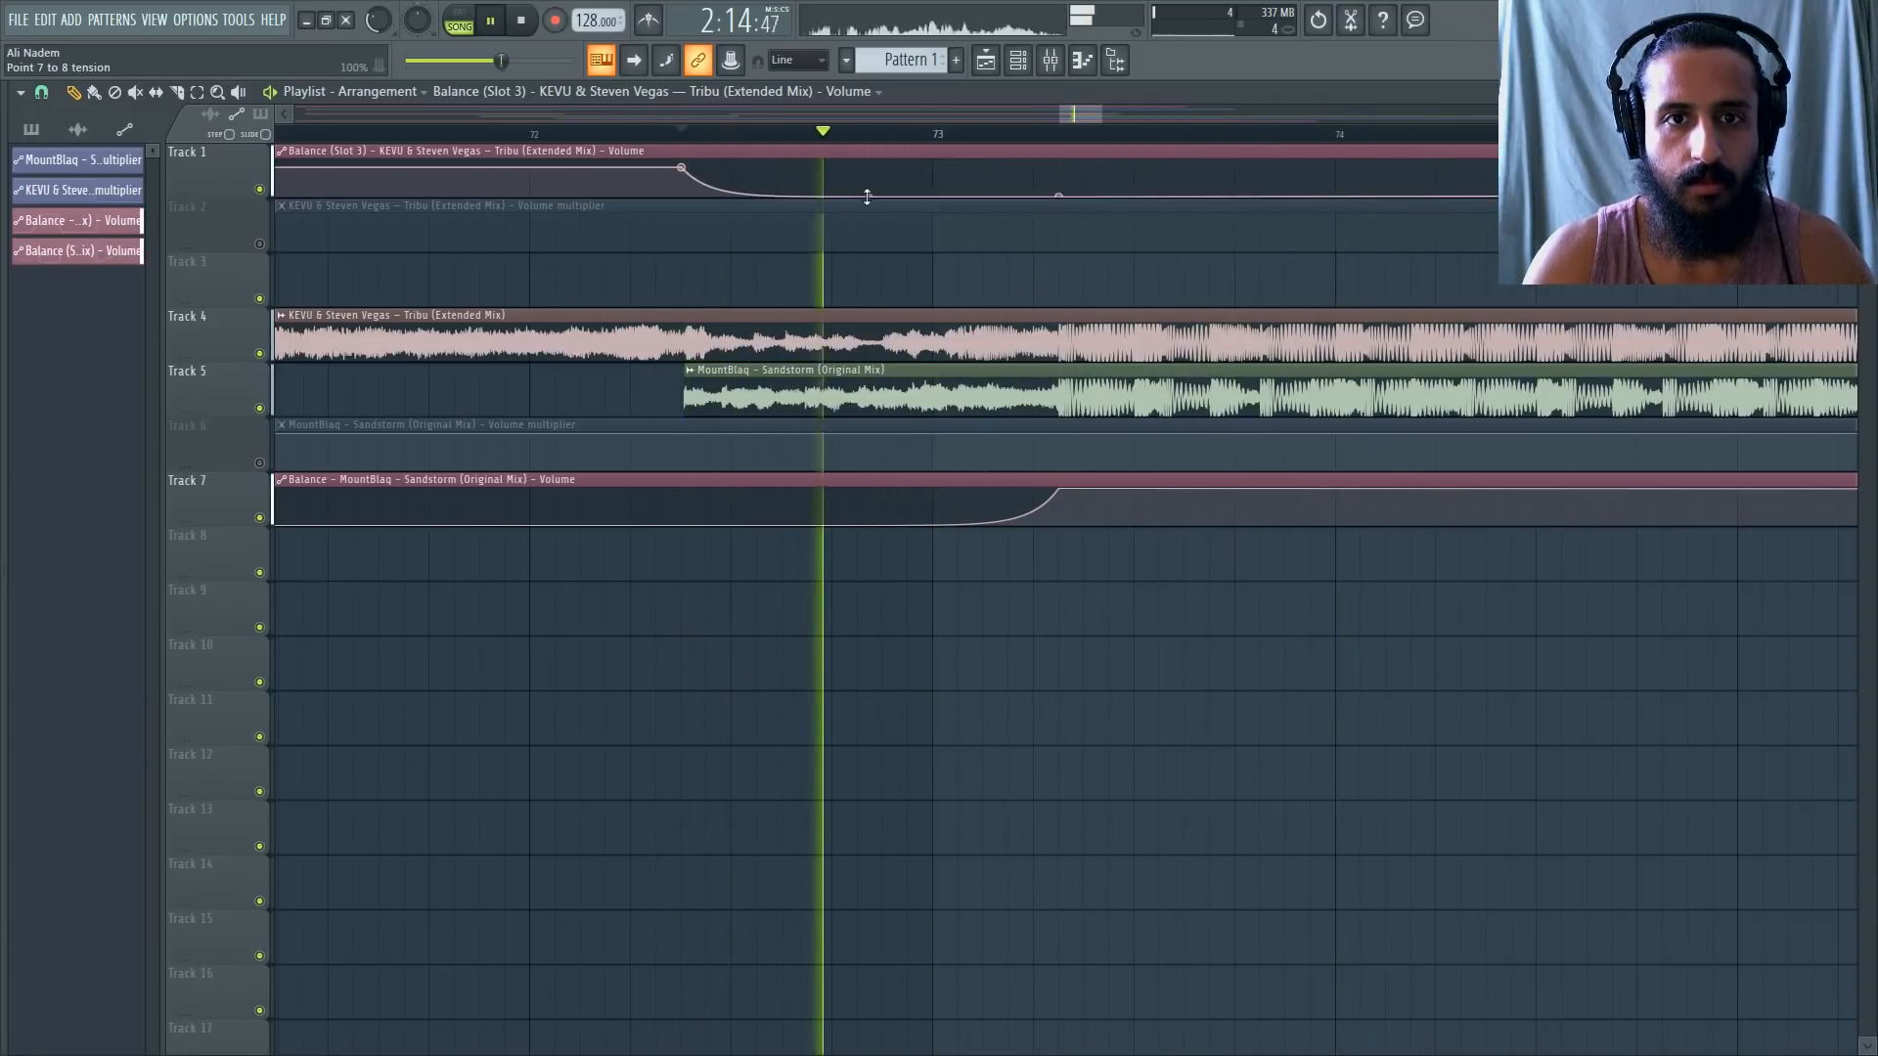
Replay the transition and bend the Sandstorm volume curve on Track 7 so it rises steeply right from the clip's start.
key(space)
key(space)
key(space)
key(space)
drag(871, 525, 869, 489)
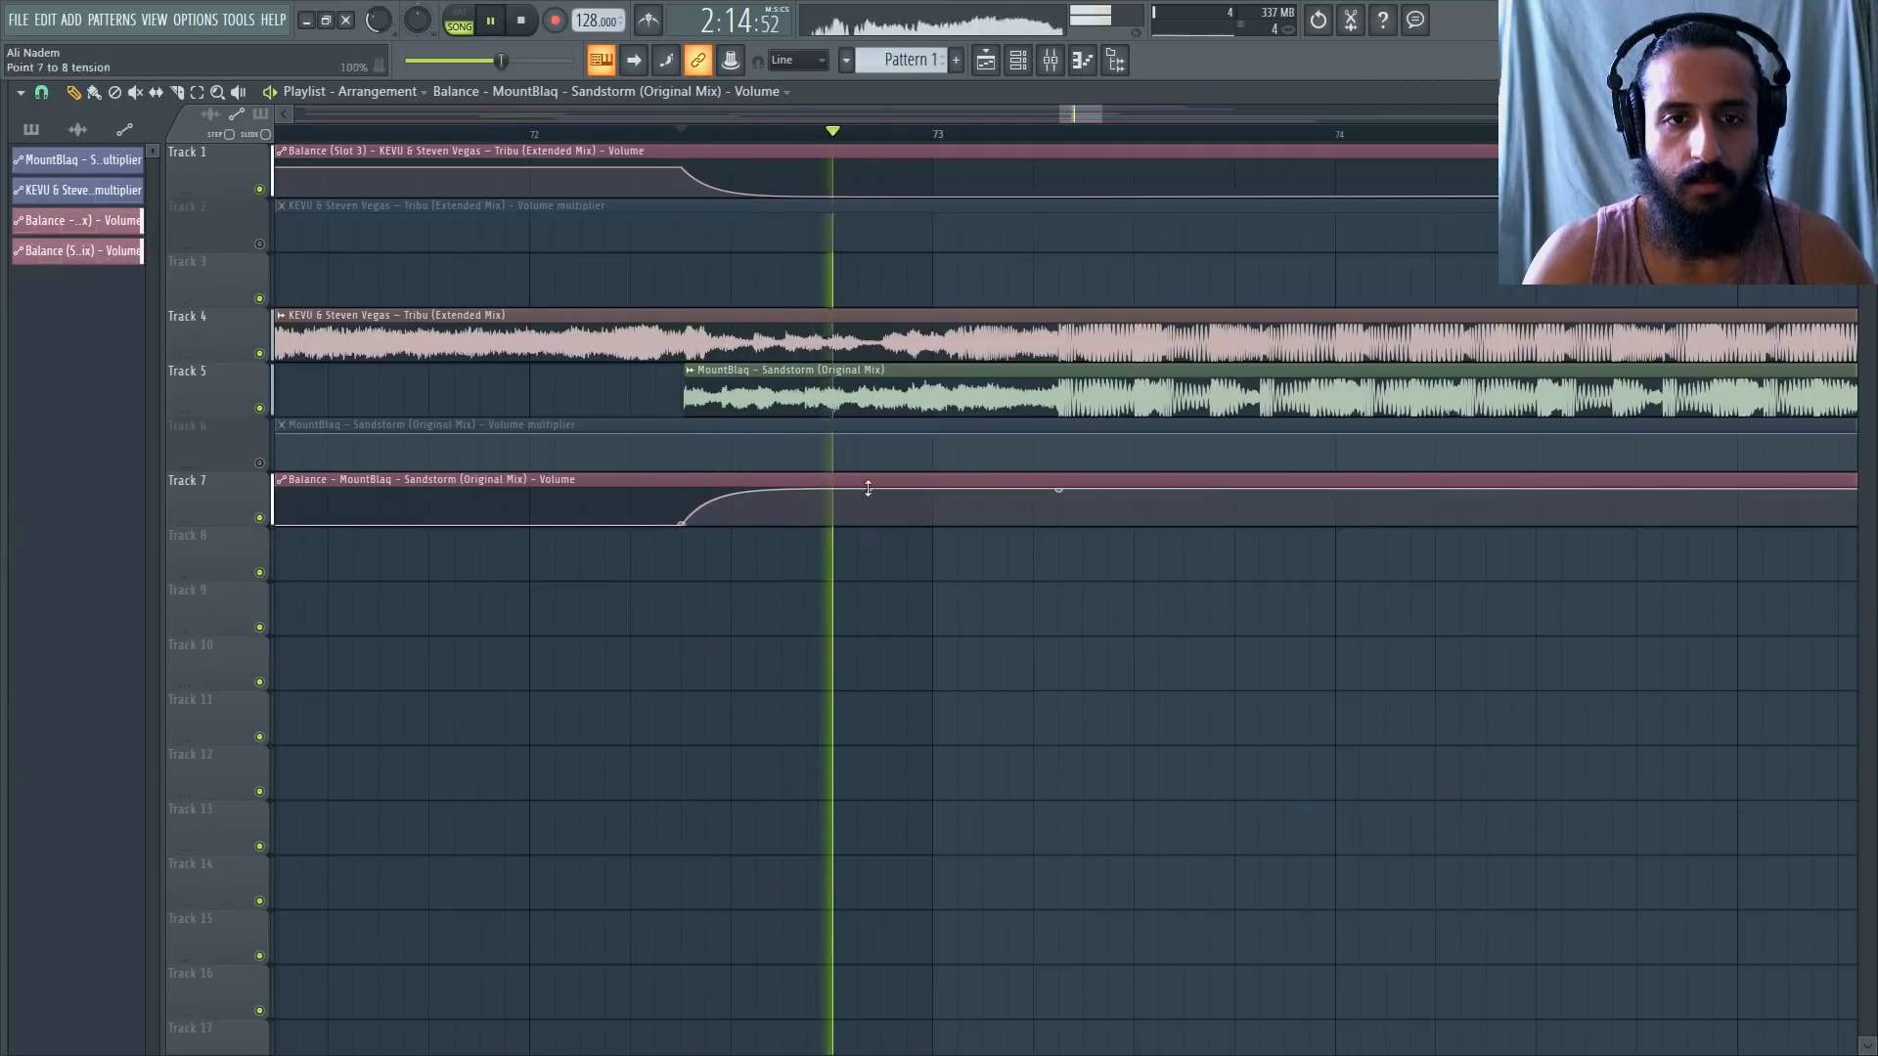
Extend the second Sandstorm clip's start on Track 5 back to about the second beat of bar 72, replaying the transition.
key(space)
key(space)
click(607, 134)
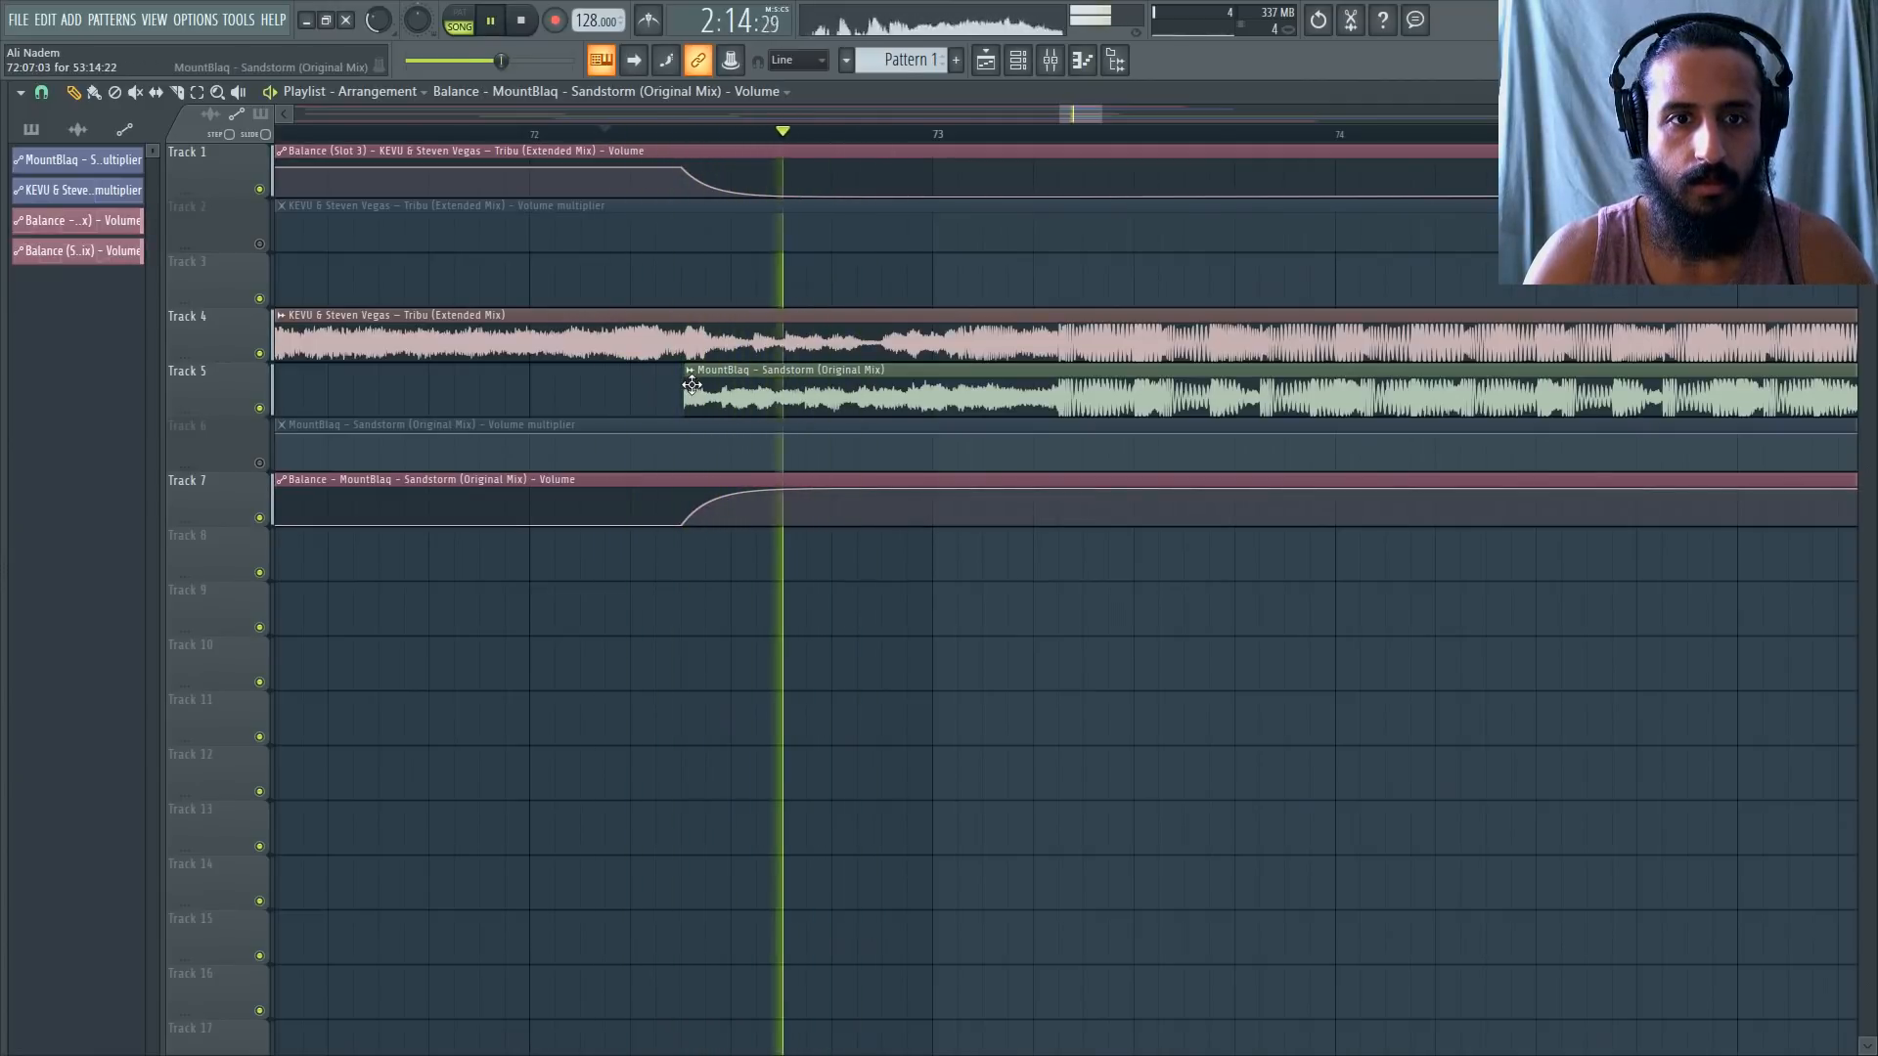
mouse_move(692, 385)
mouse_down()
mouse_move(615, 384)
mouse_move(641, 384)
mouse_up()
key(space)
key(space)
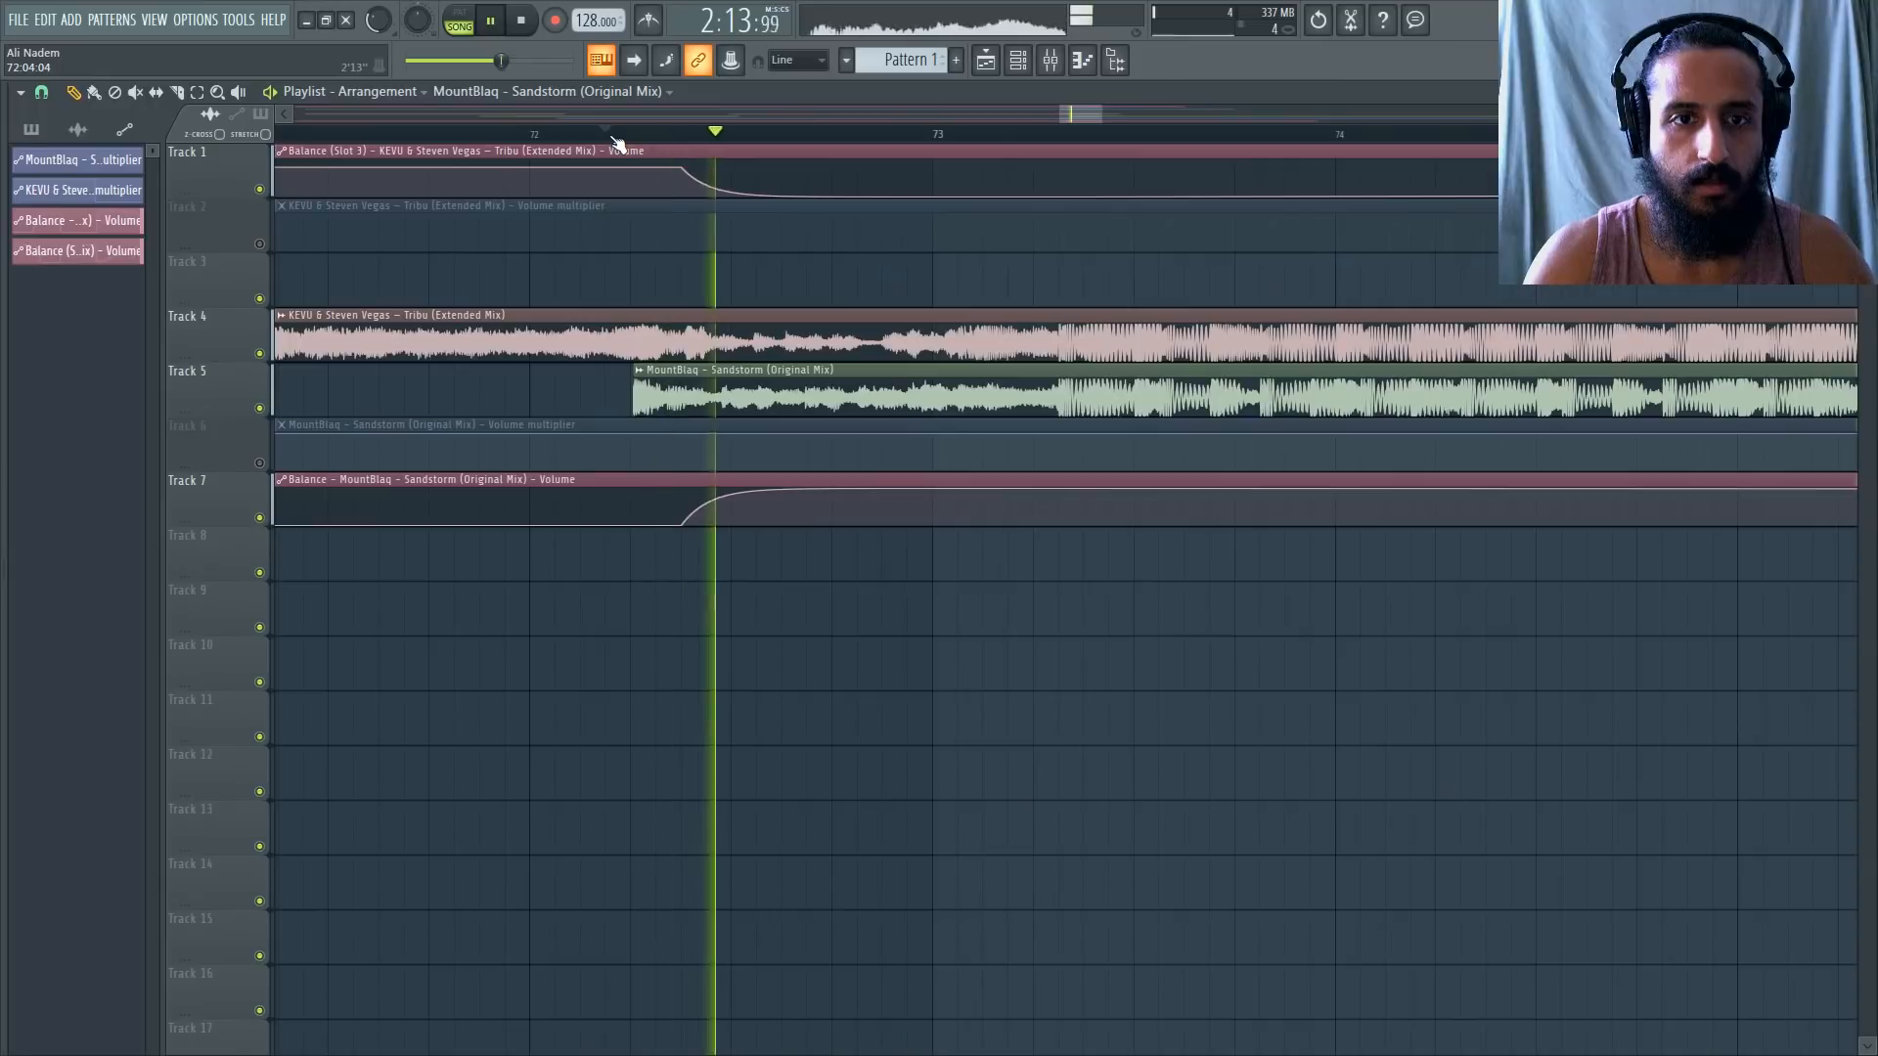
key(space)
key(space)
Move the starting point of the Sandstorm volume rise on Track 7 back to the clip's new start and replay it.
drag(682, 525, 632, 525)
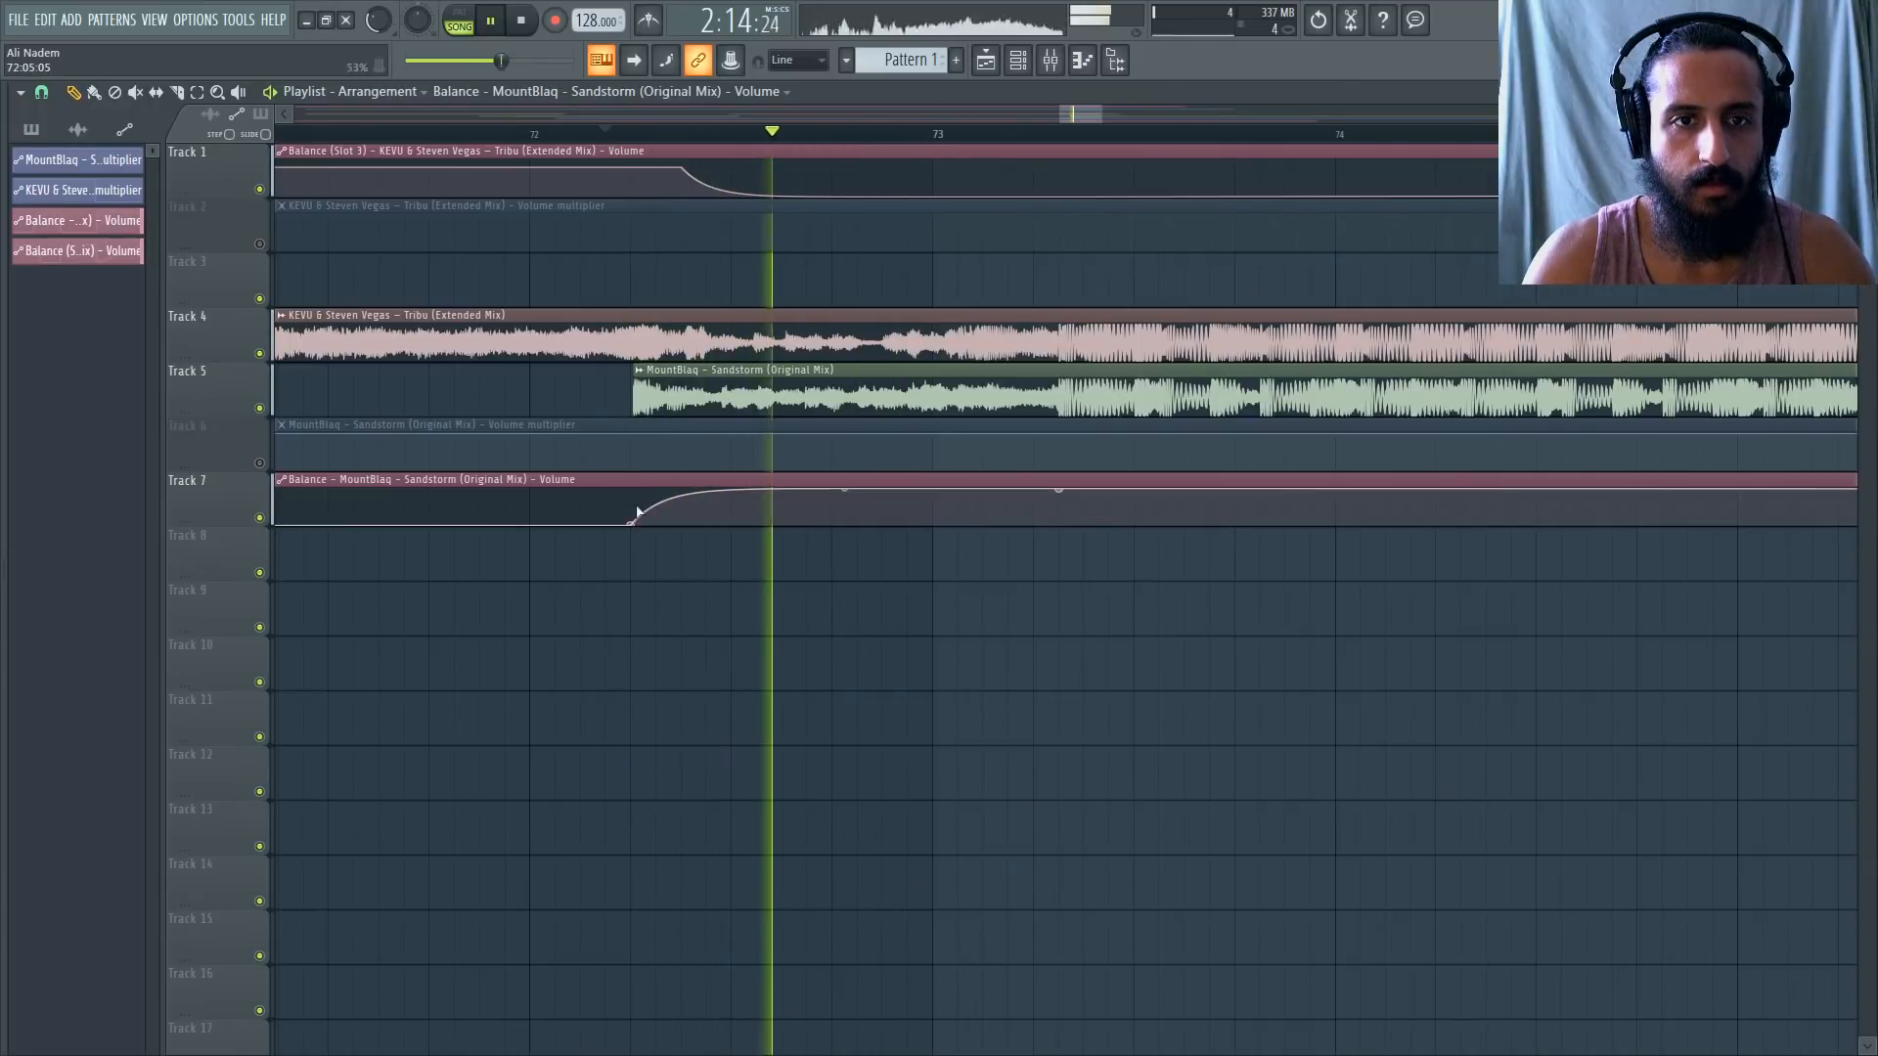
key(space)
key(space)
key(space)
key(space)
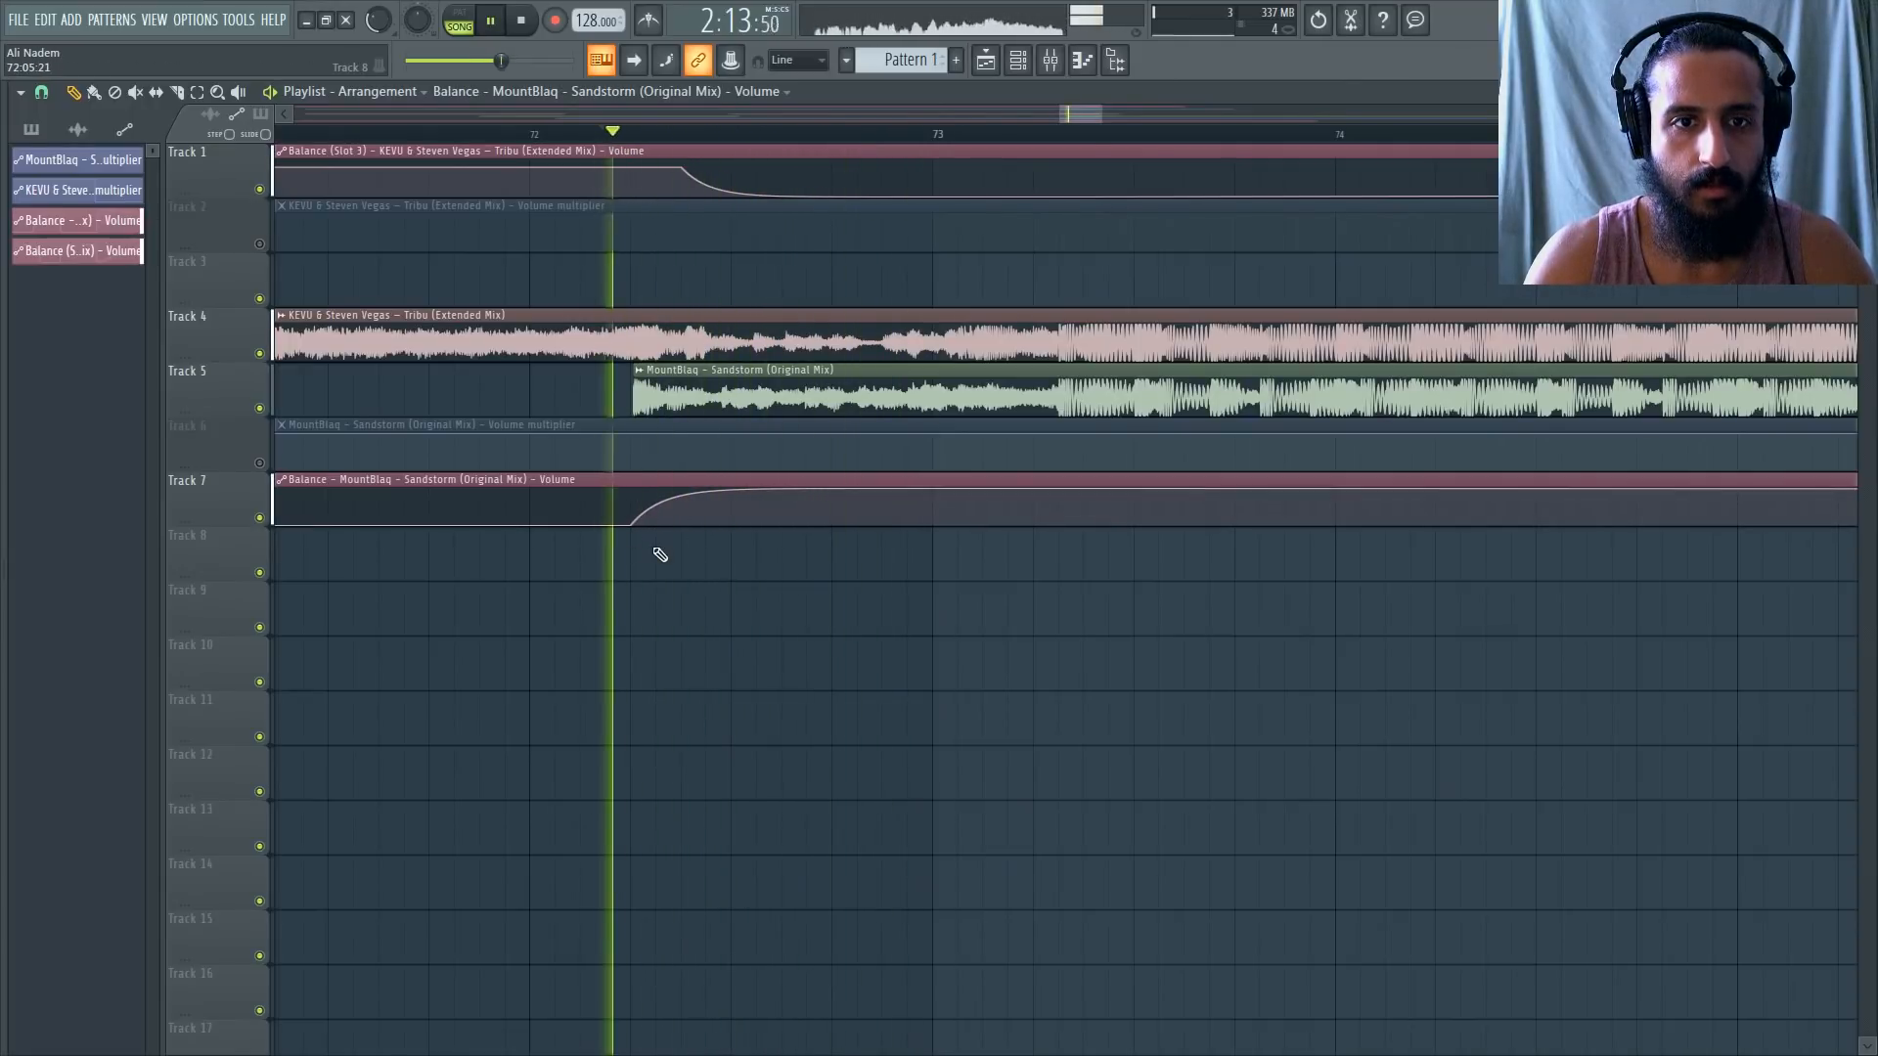
Replay the transition and move the starting point of the Sandstorm volume rise on Track 7 back to the start of bar 72.
key(space)
key(space)
key(space)
key(space)
drag(632, 528, 529, 526)
key(space)
key(space)
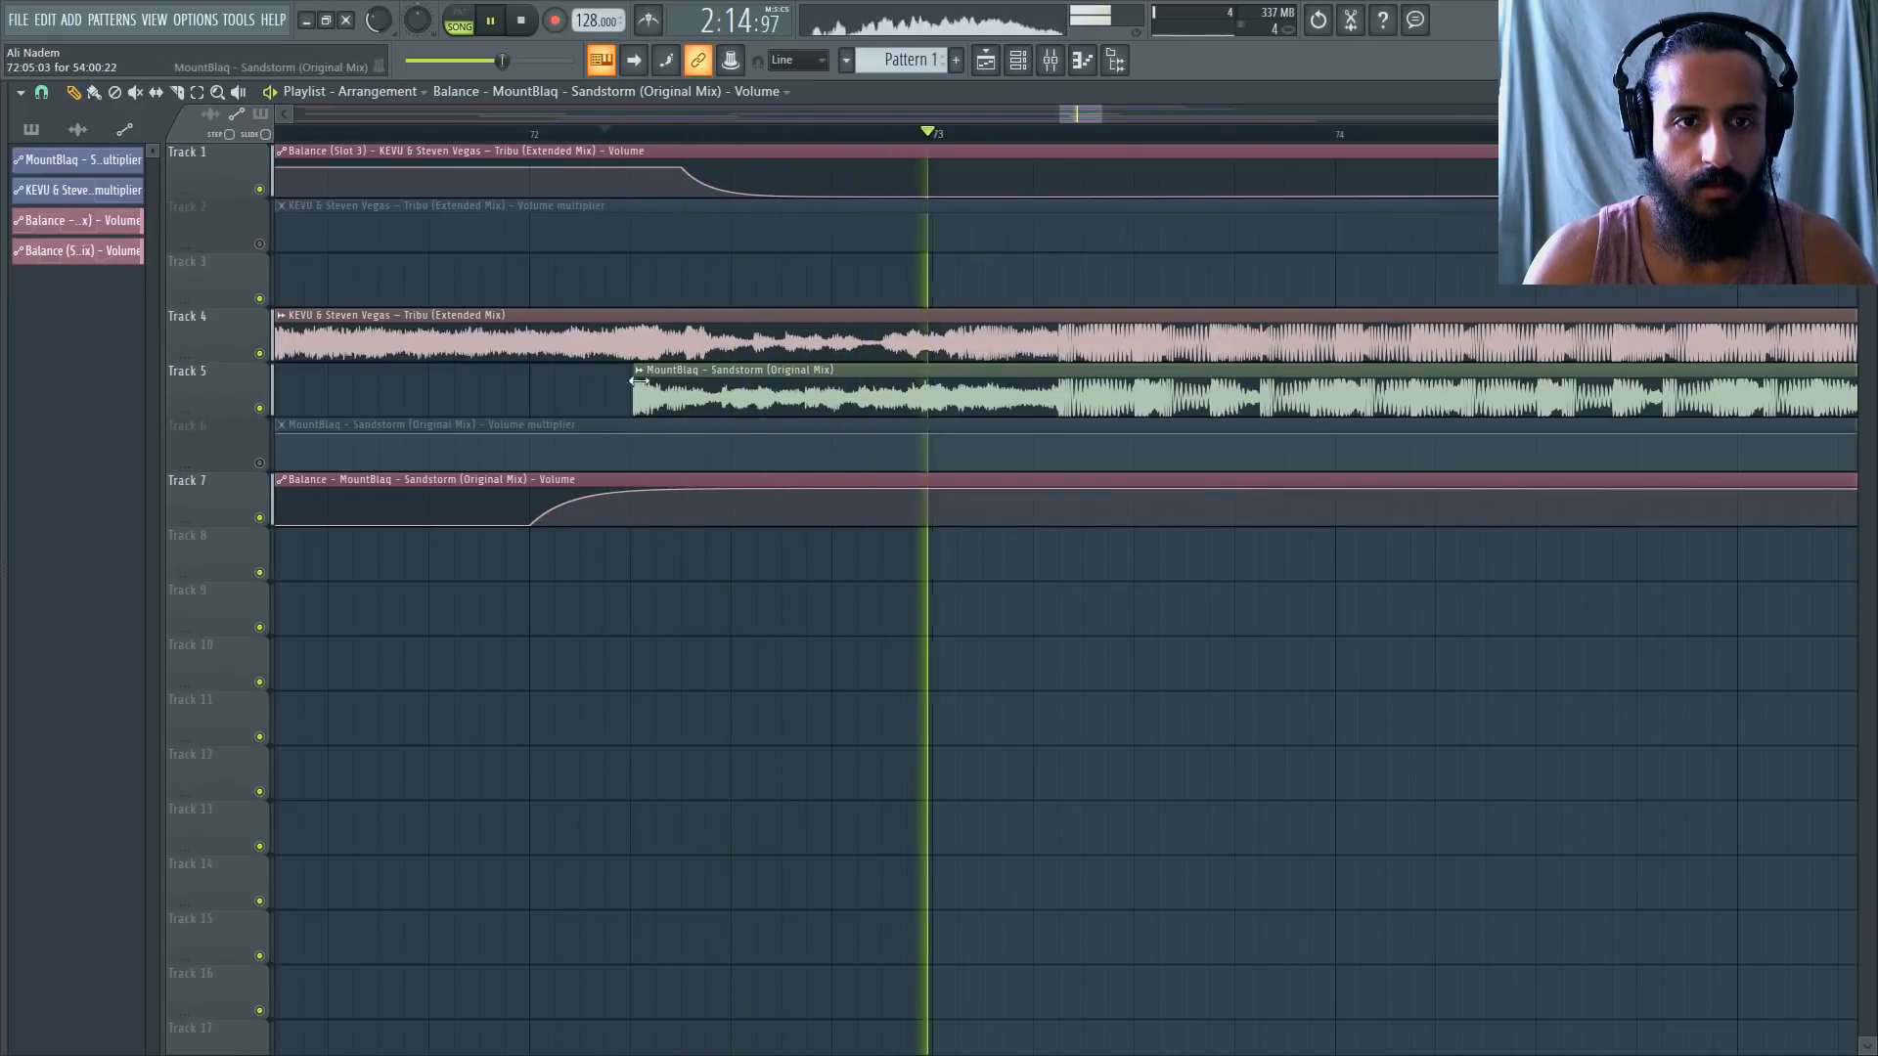
Extend the second Sandstorm clip's start on Track 5 back to the start of bar 72 and replay the transition.
key(space)
key(space)
scroll(592, 428, down, 1)
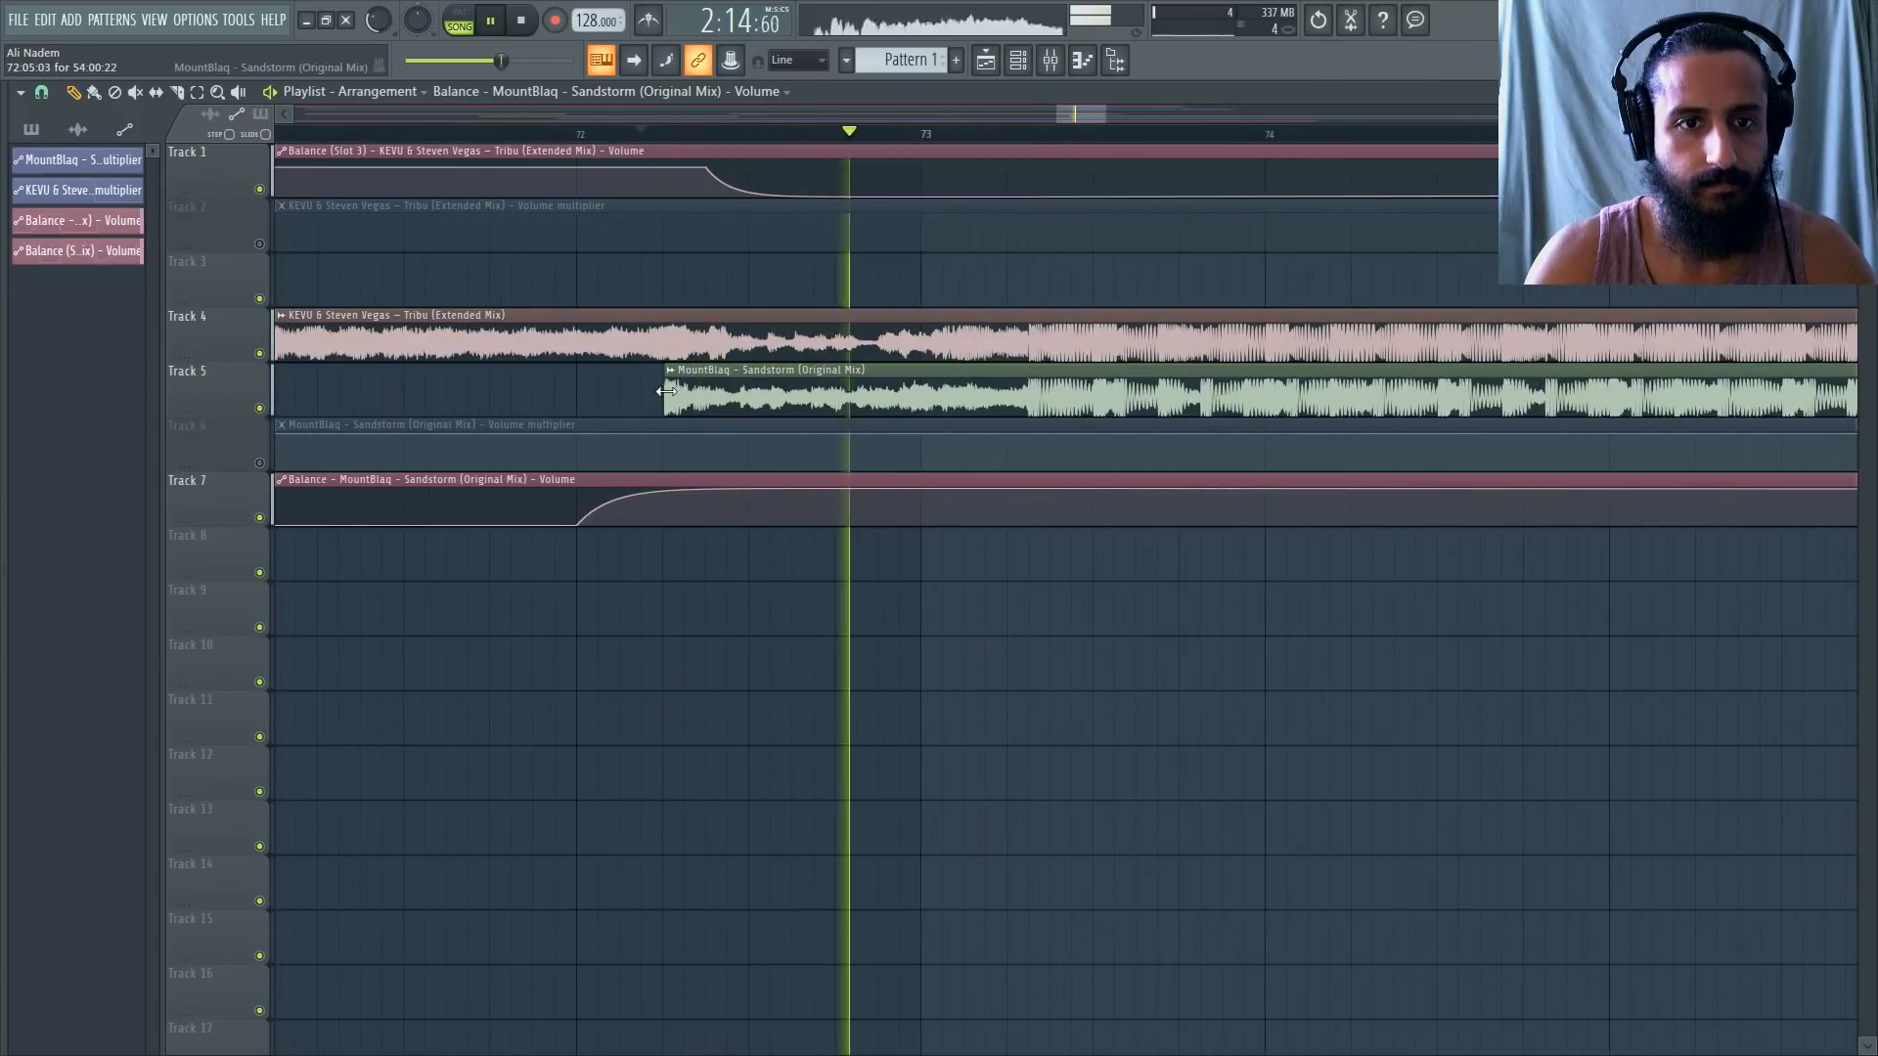
drag(666, 391, 578, 391)
key(space)
key(space)
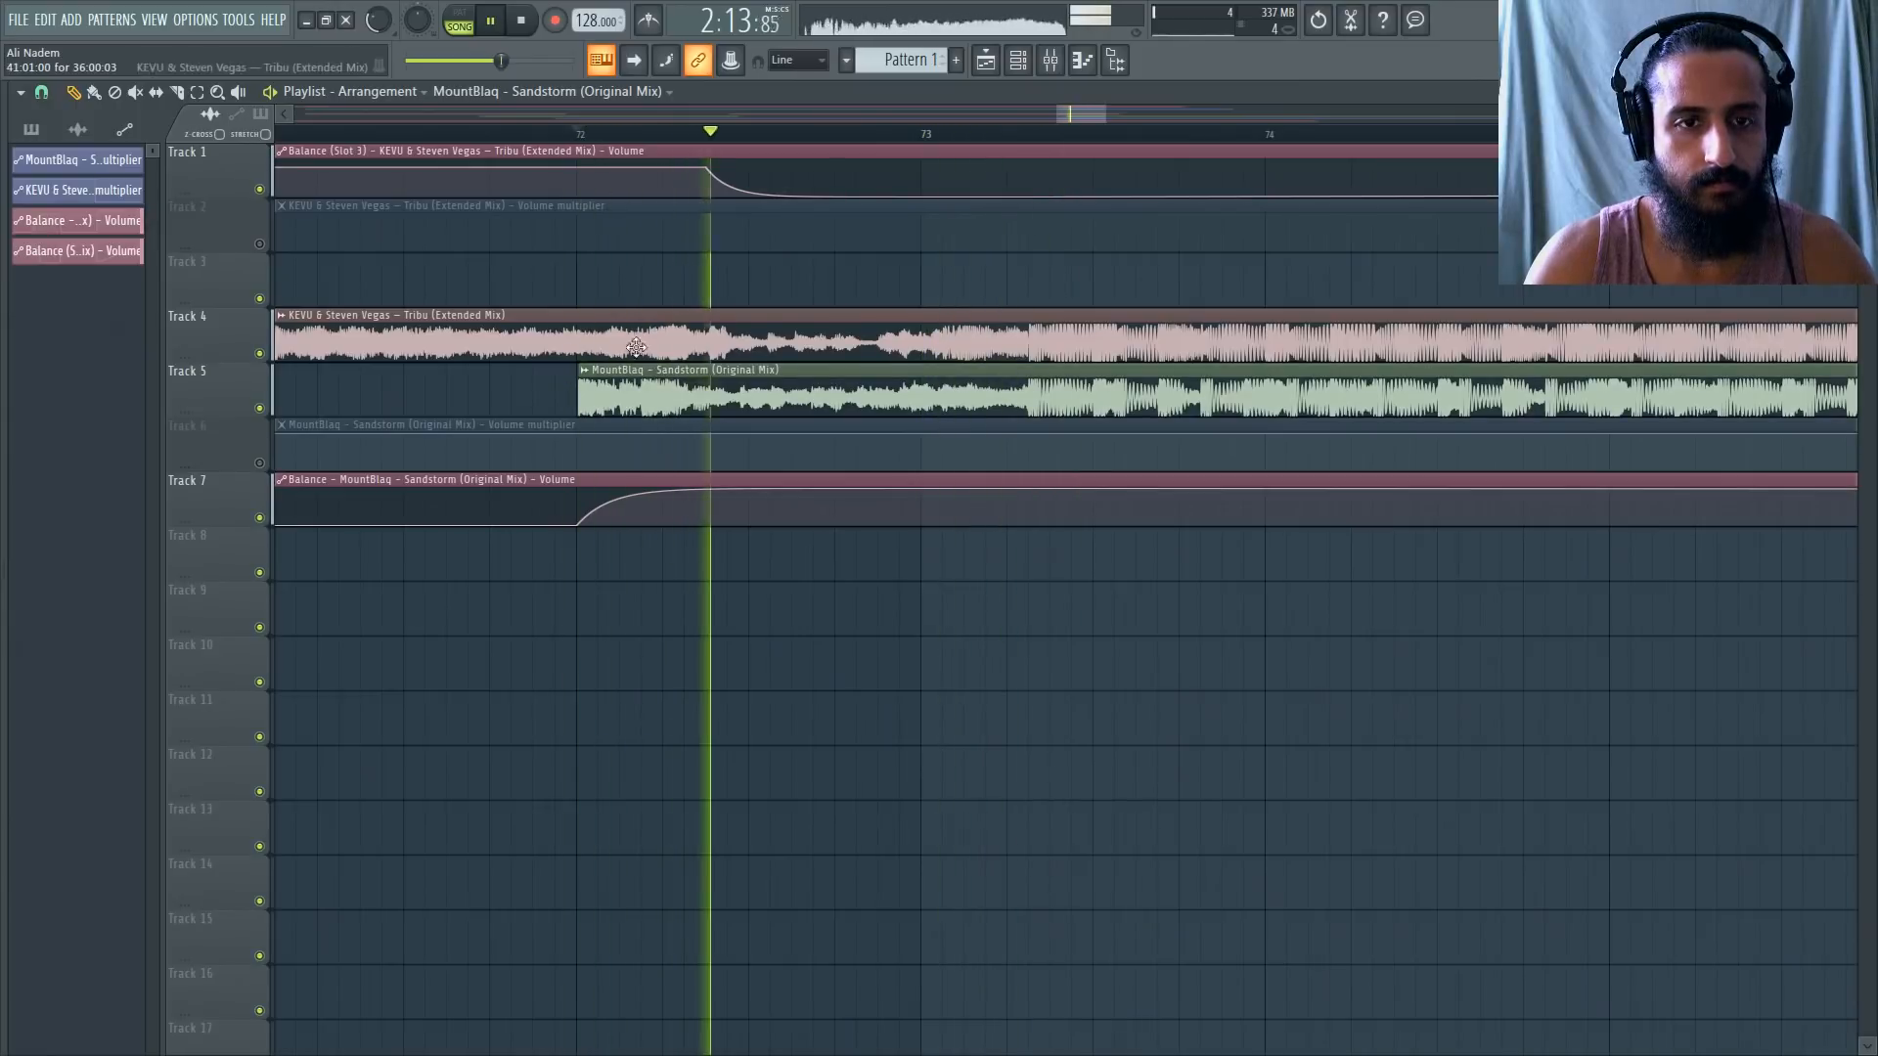
key(space)
key(space)
Audition the build-up around bar 69 and move the start of the Sandstorm volume rise on Track 7 back to 69:06.
scroll(481, 451, down, 4)
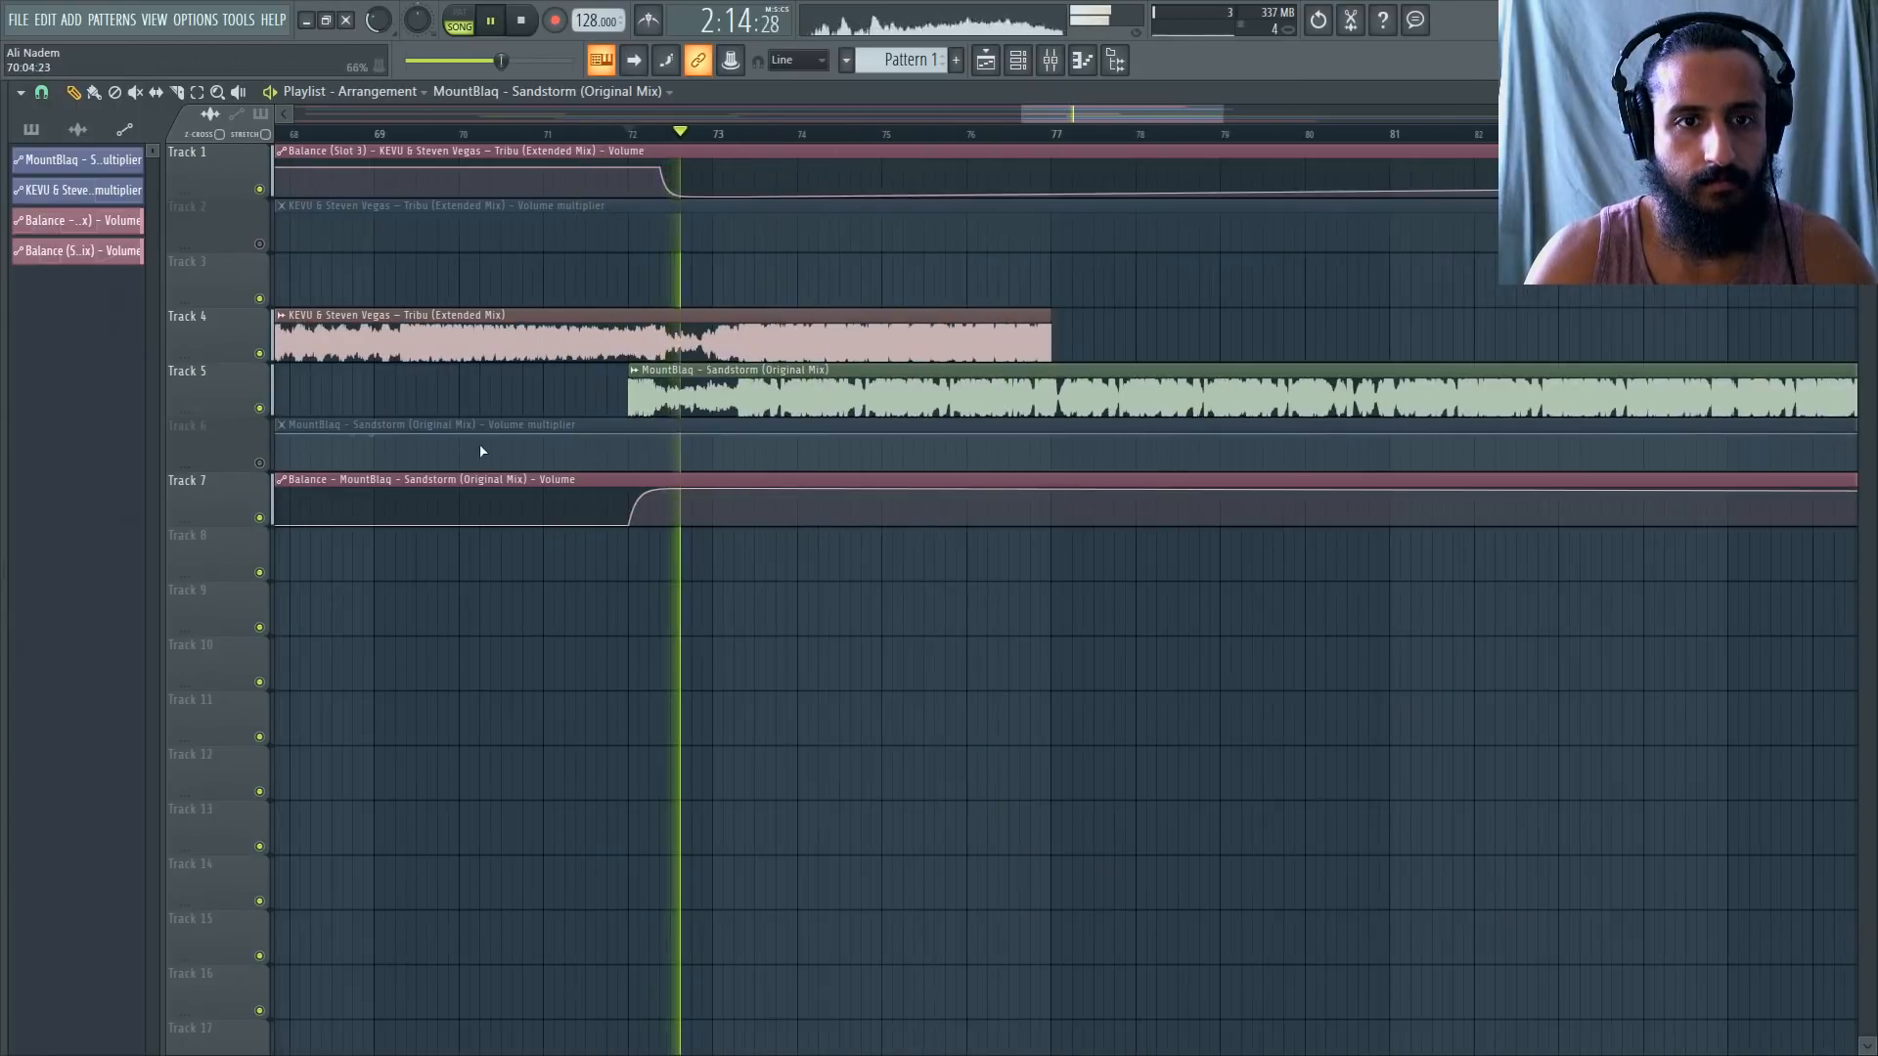
scroll(482, 451, up, 2)
scroll(577, 447, down, 2)
scroll(528, 391, up, 1)
click(579, 133)
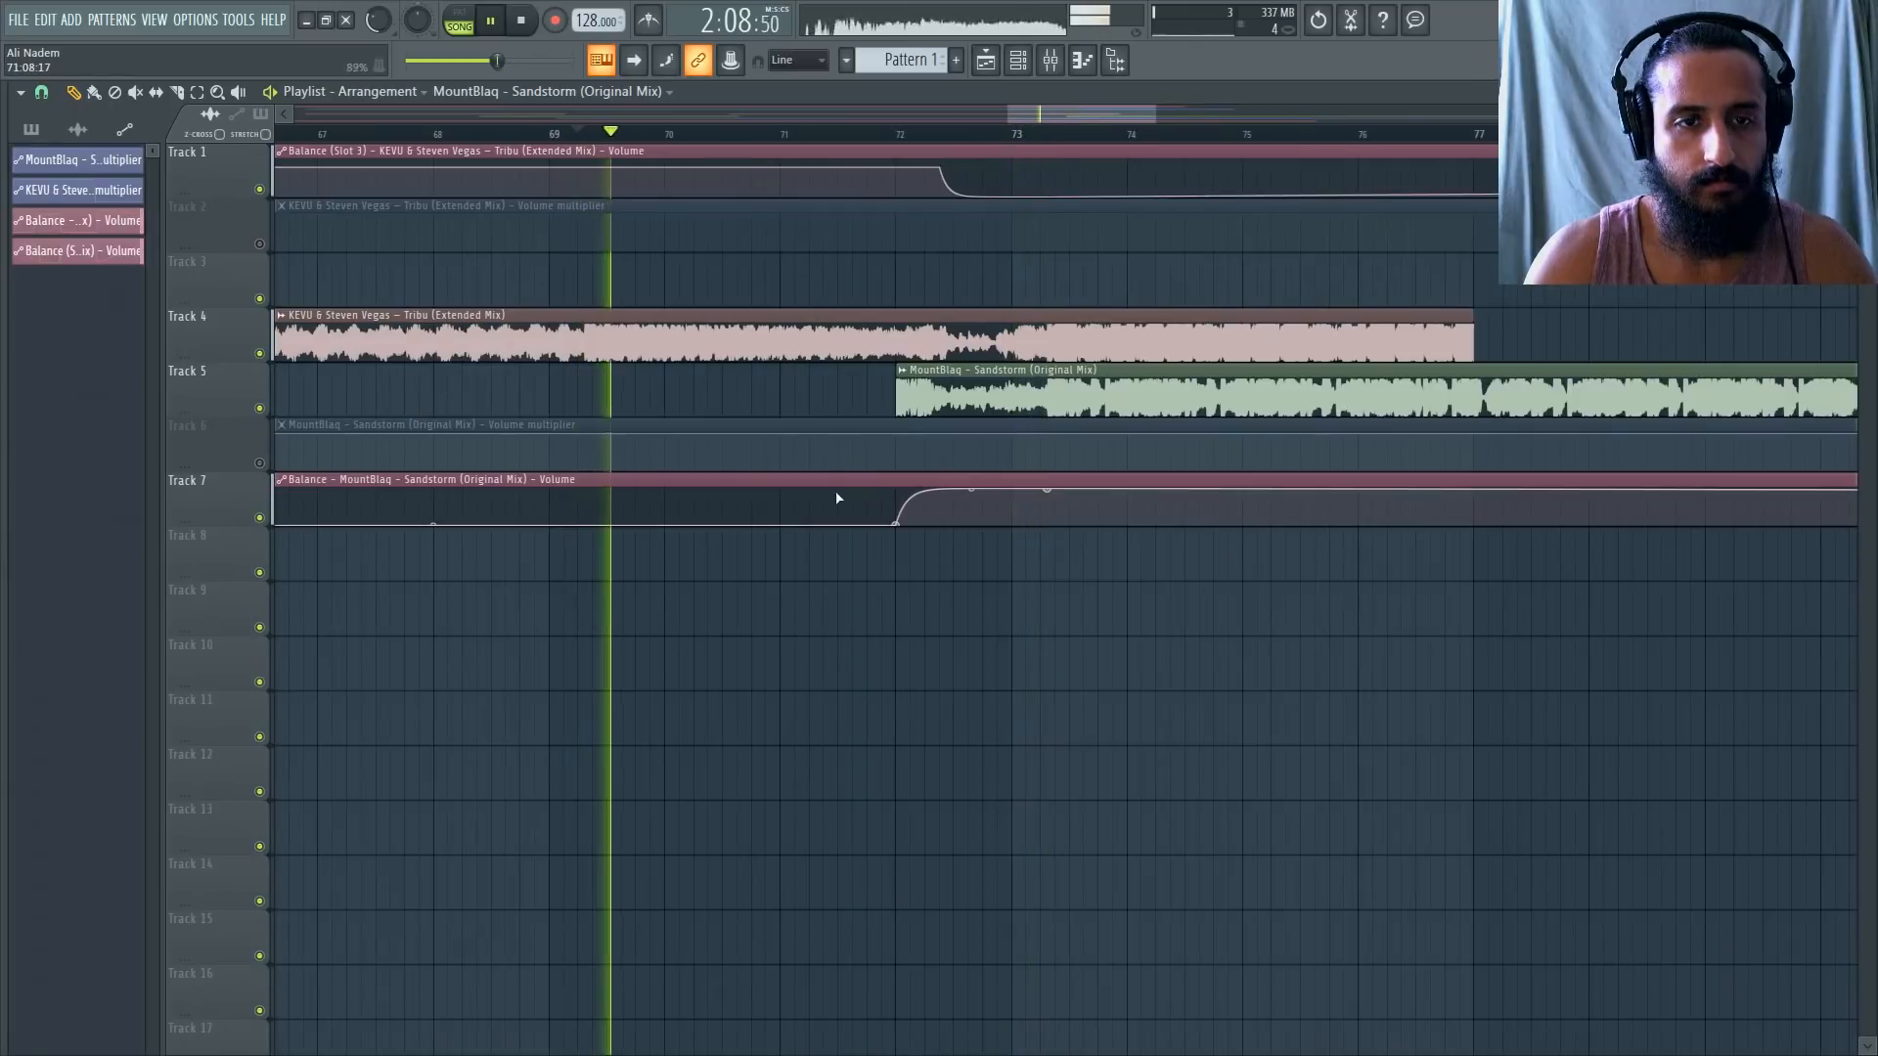
key(space)
drag(892, 524, 587, 529)
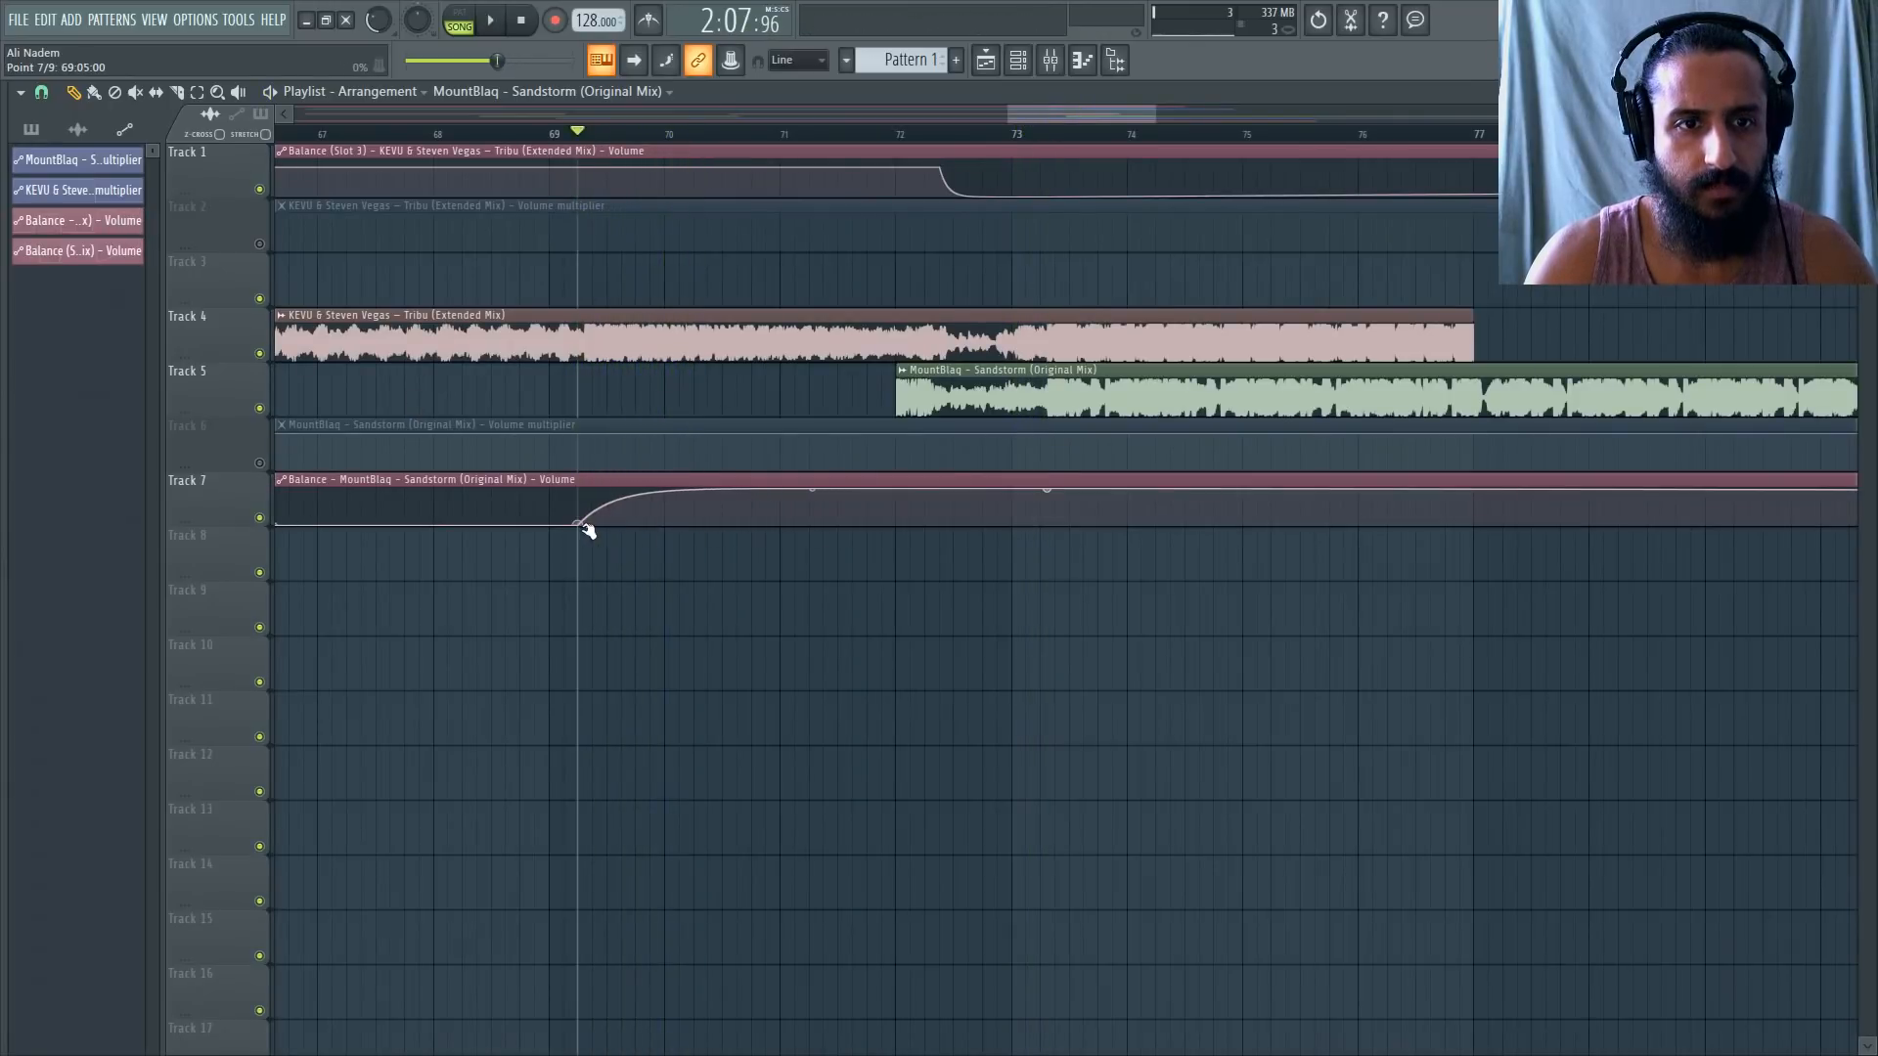
scroll(567, 529, up, 3)
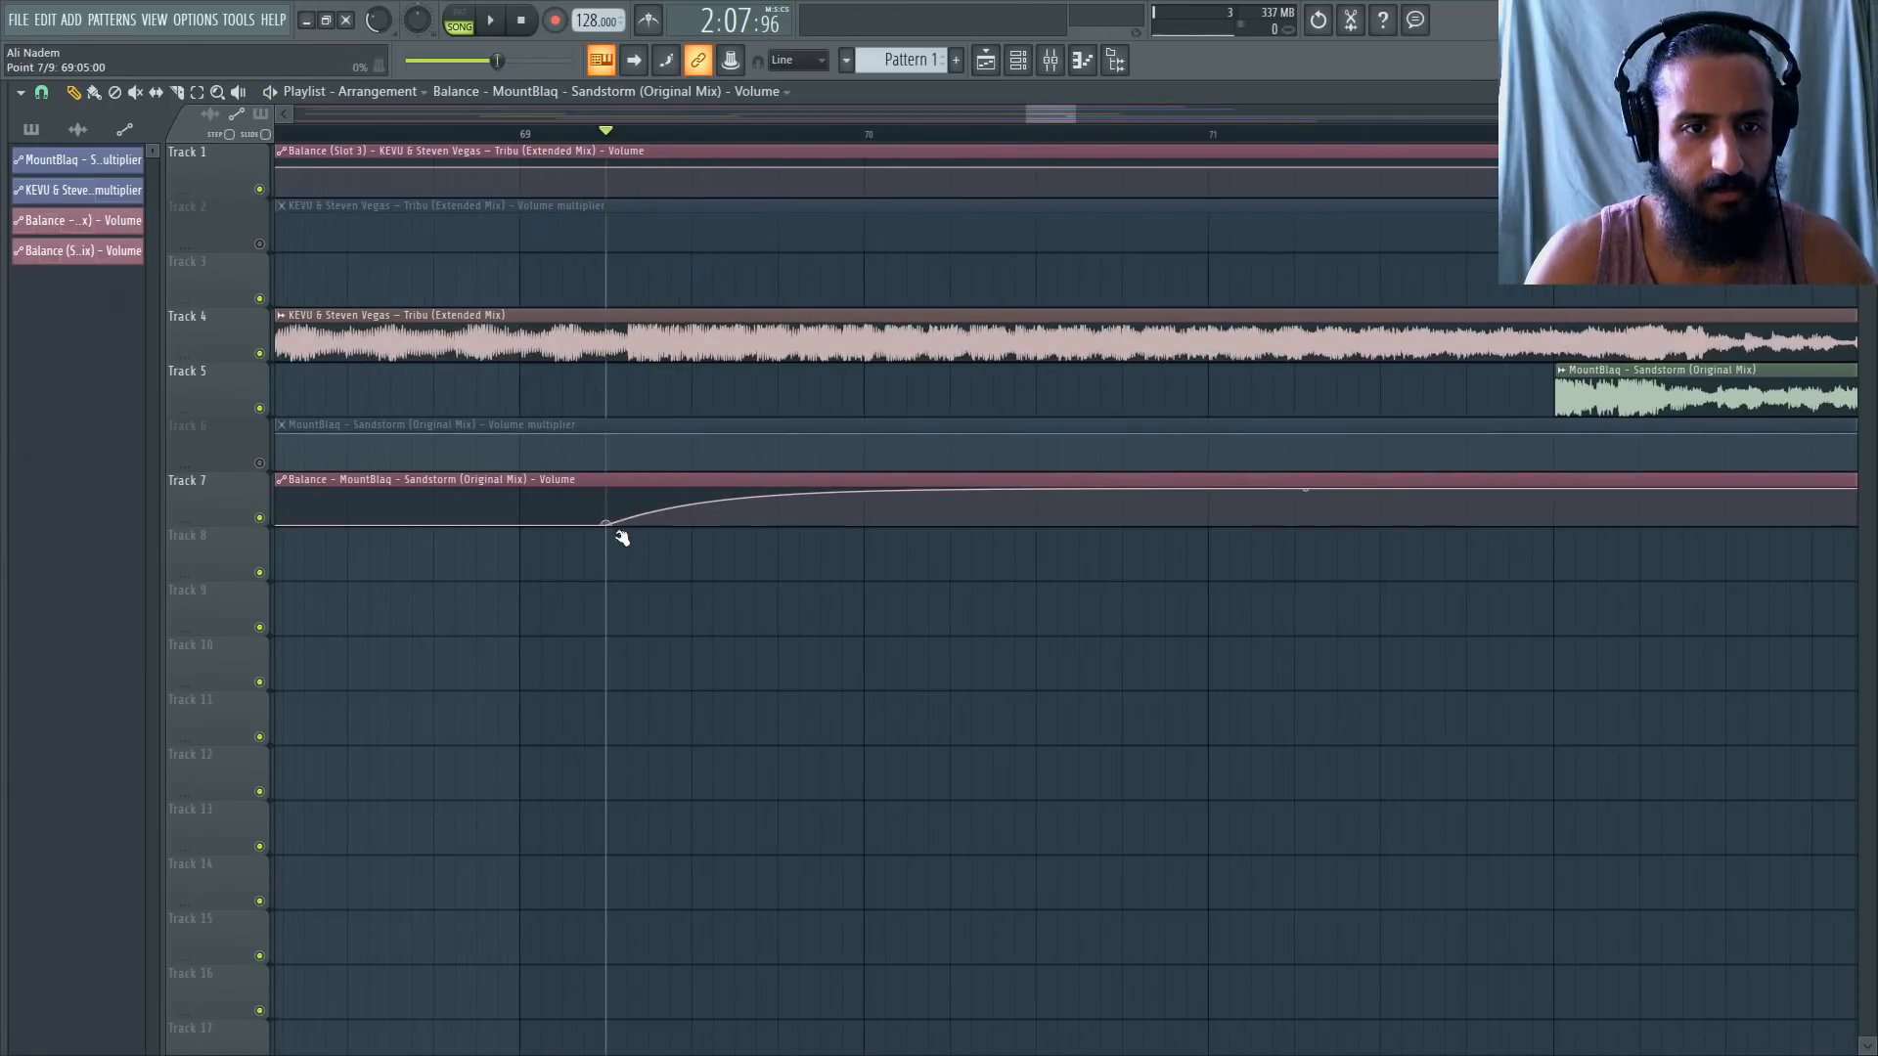
scroll(800, 410, down, 3)
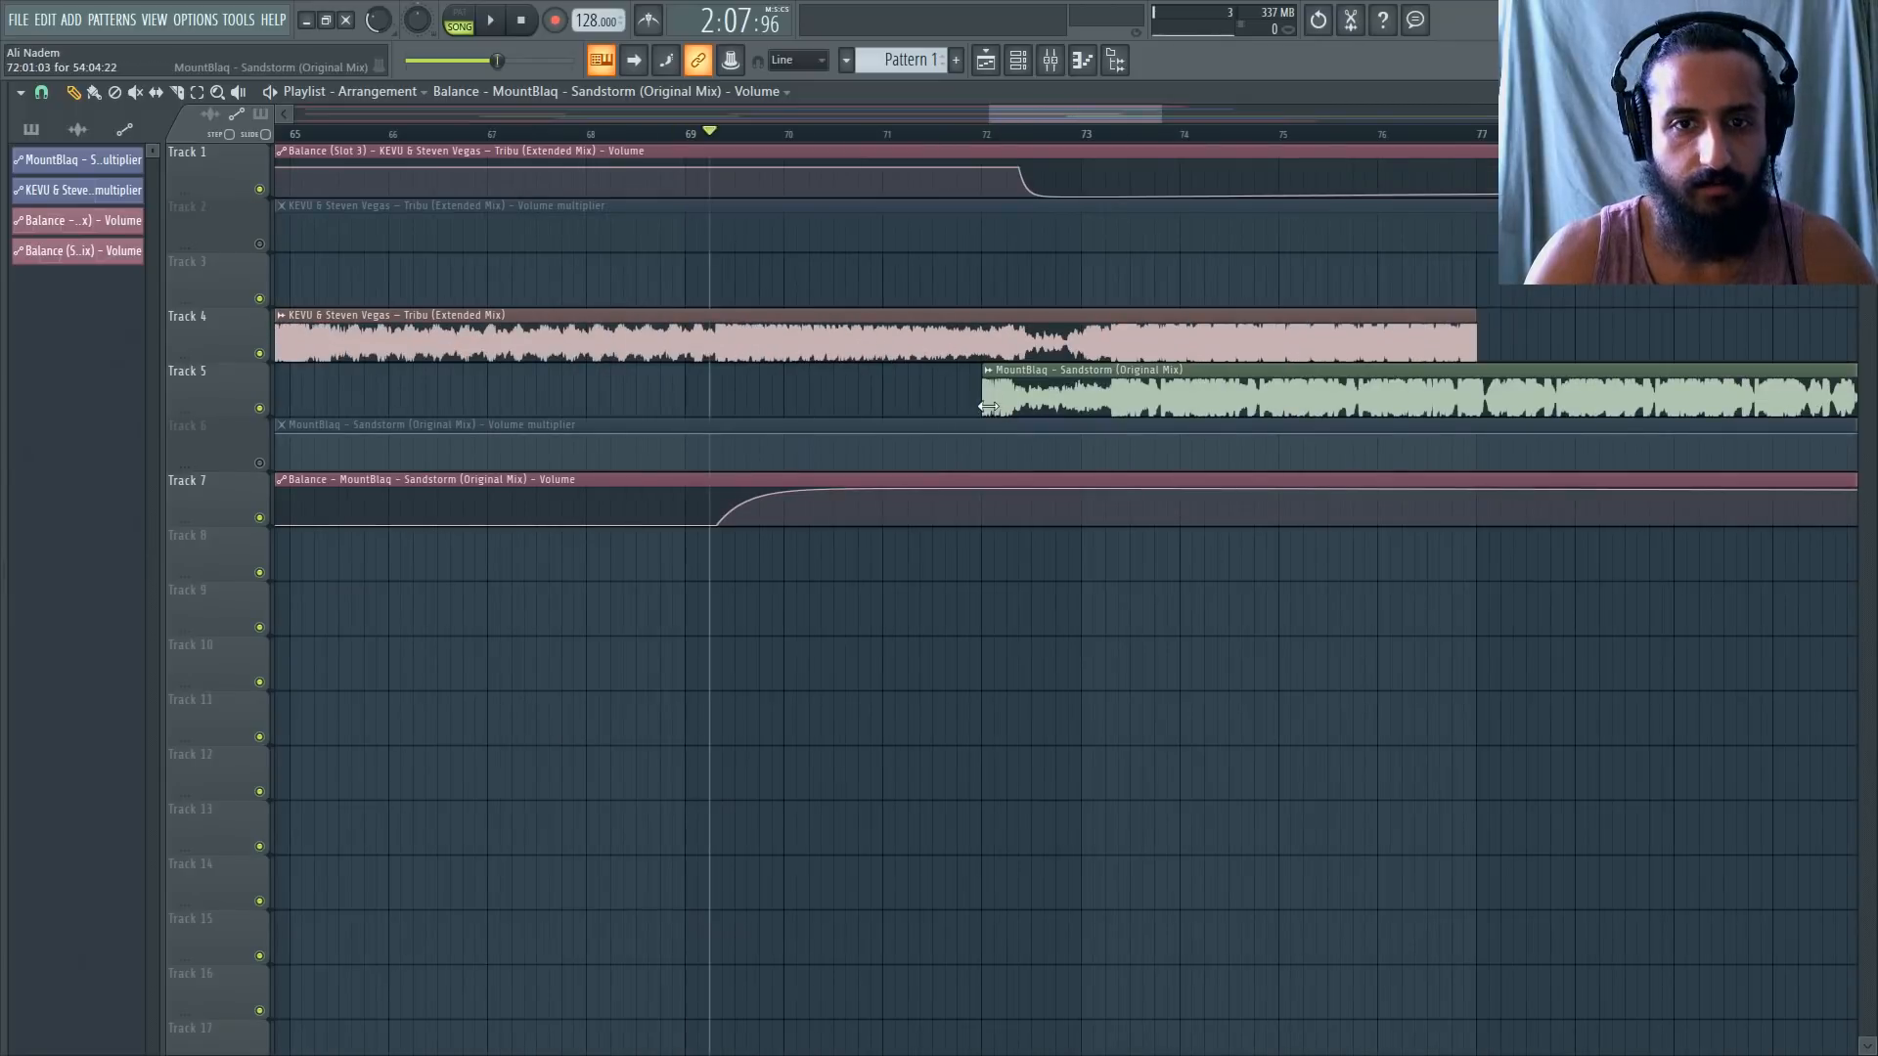
Extend the second Sandstorm clip's start on Track 5 and move the start of the Tribu volume fall on Track 1 back to about 69:05.
drag(988, 407, 715, 407)
scroll(717, 407, up, 2)
scroll(939, 460, down, 1)
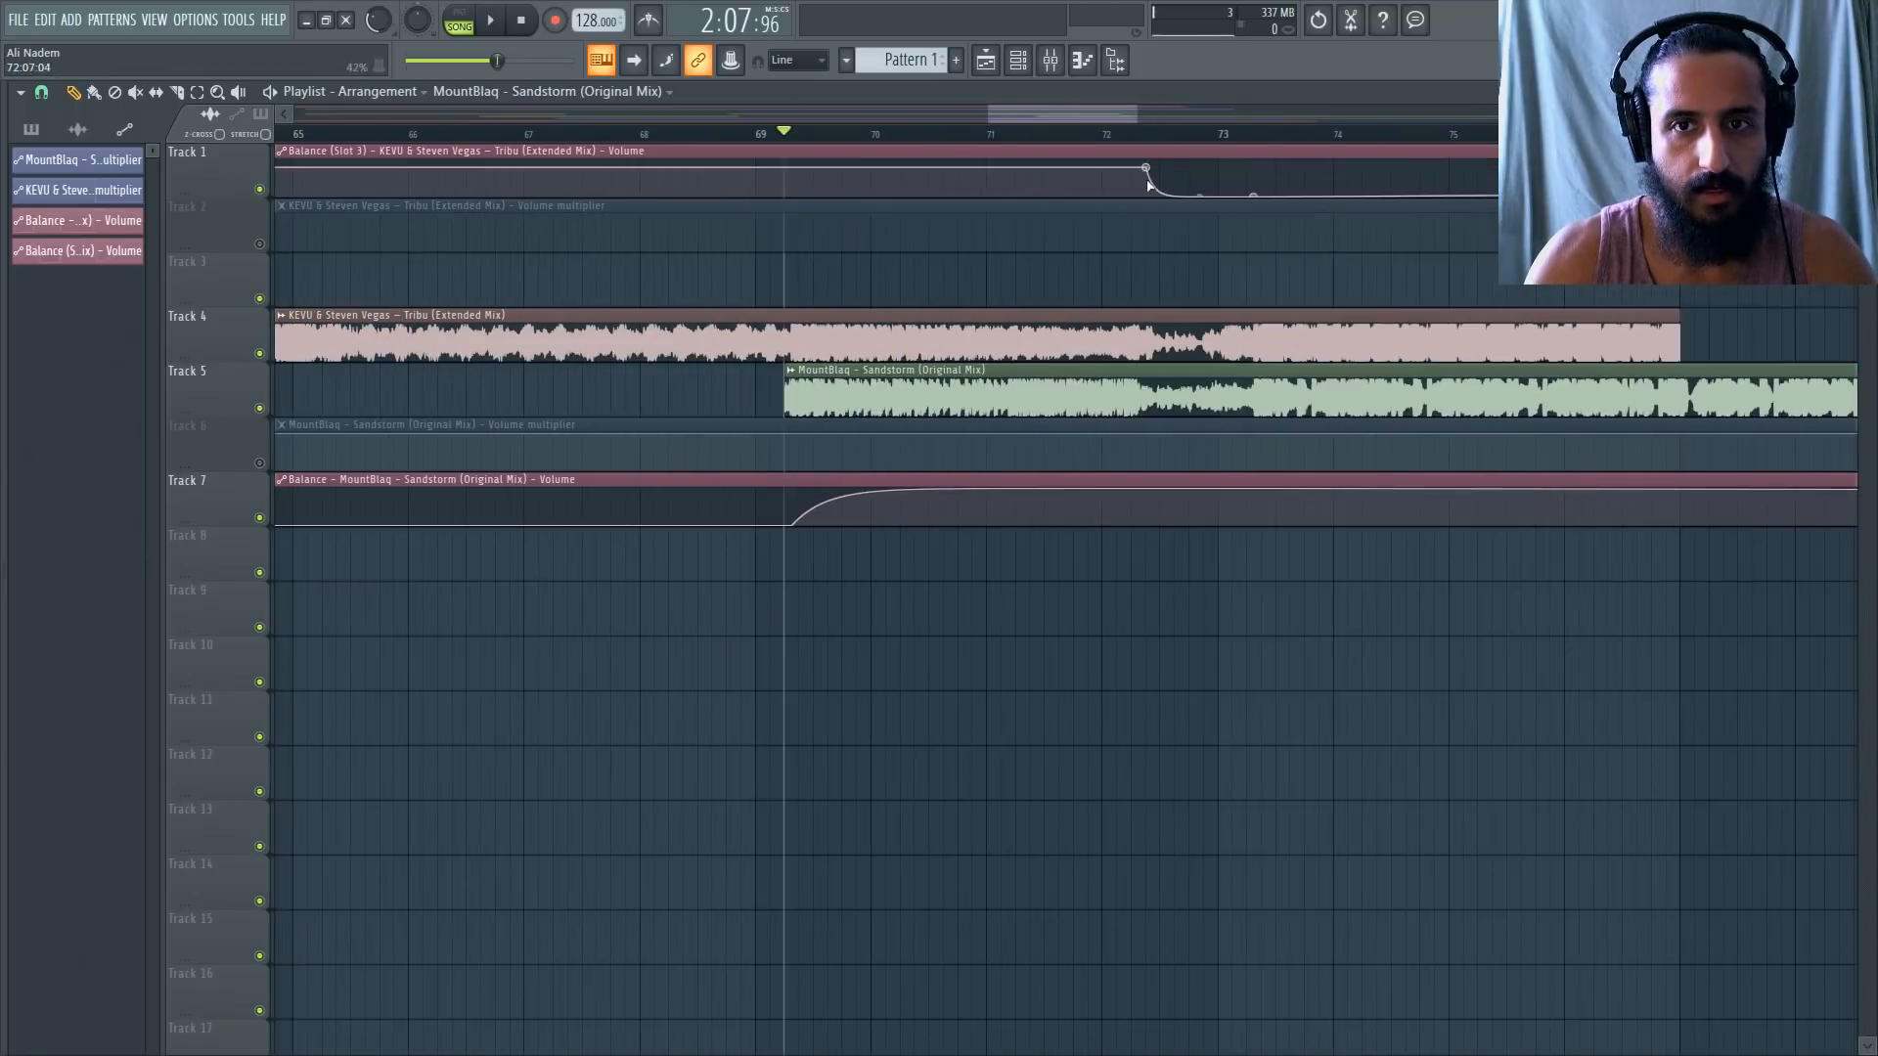
drag(1031, 173, 788, 166)
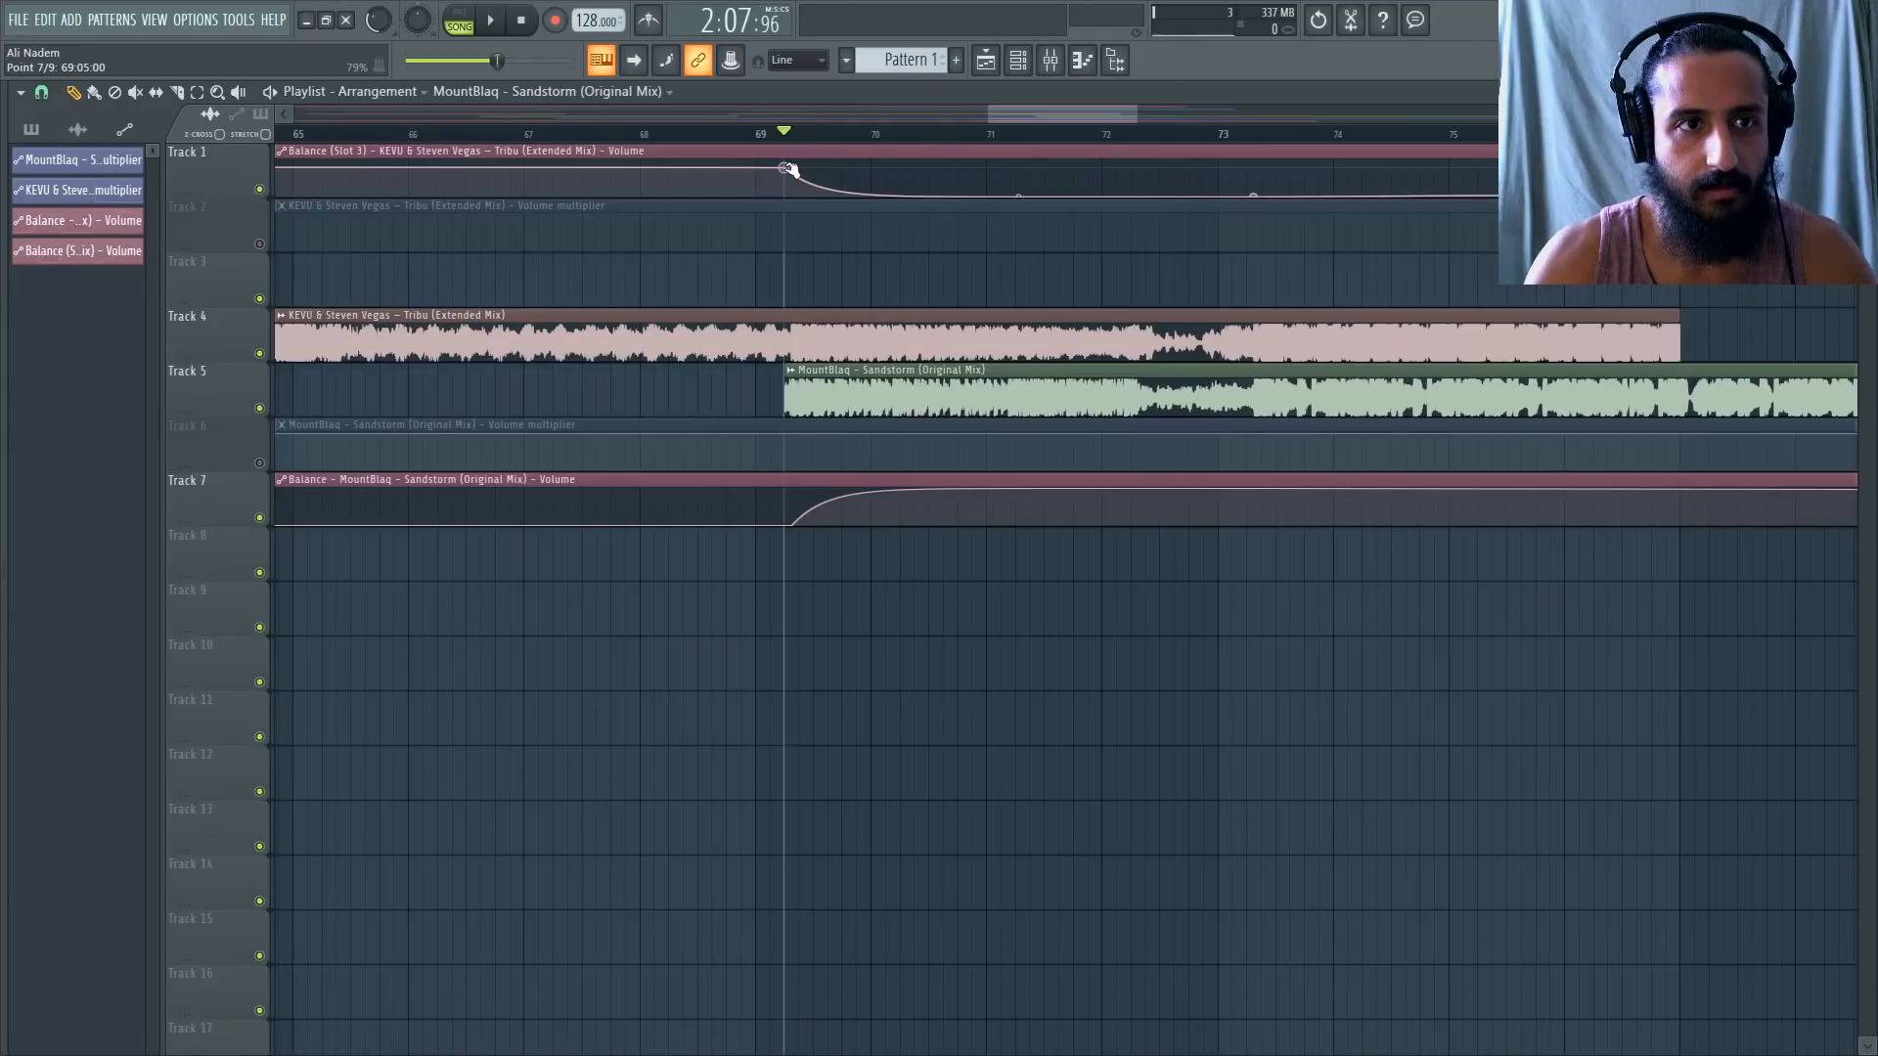
scroll(894, 190, up, 5)
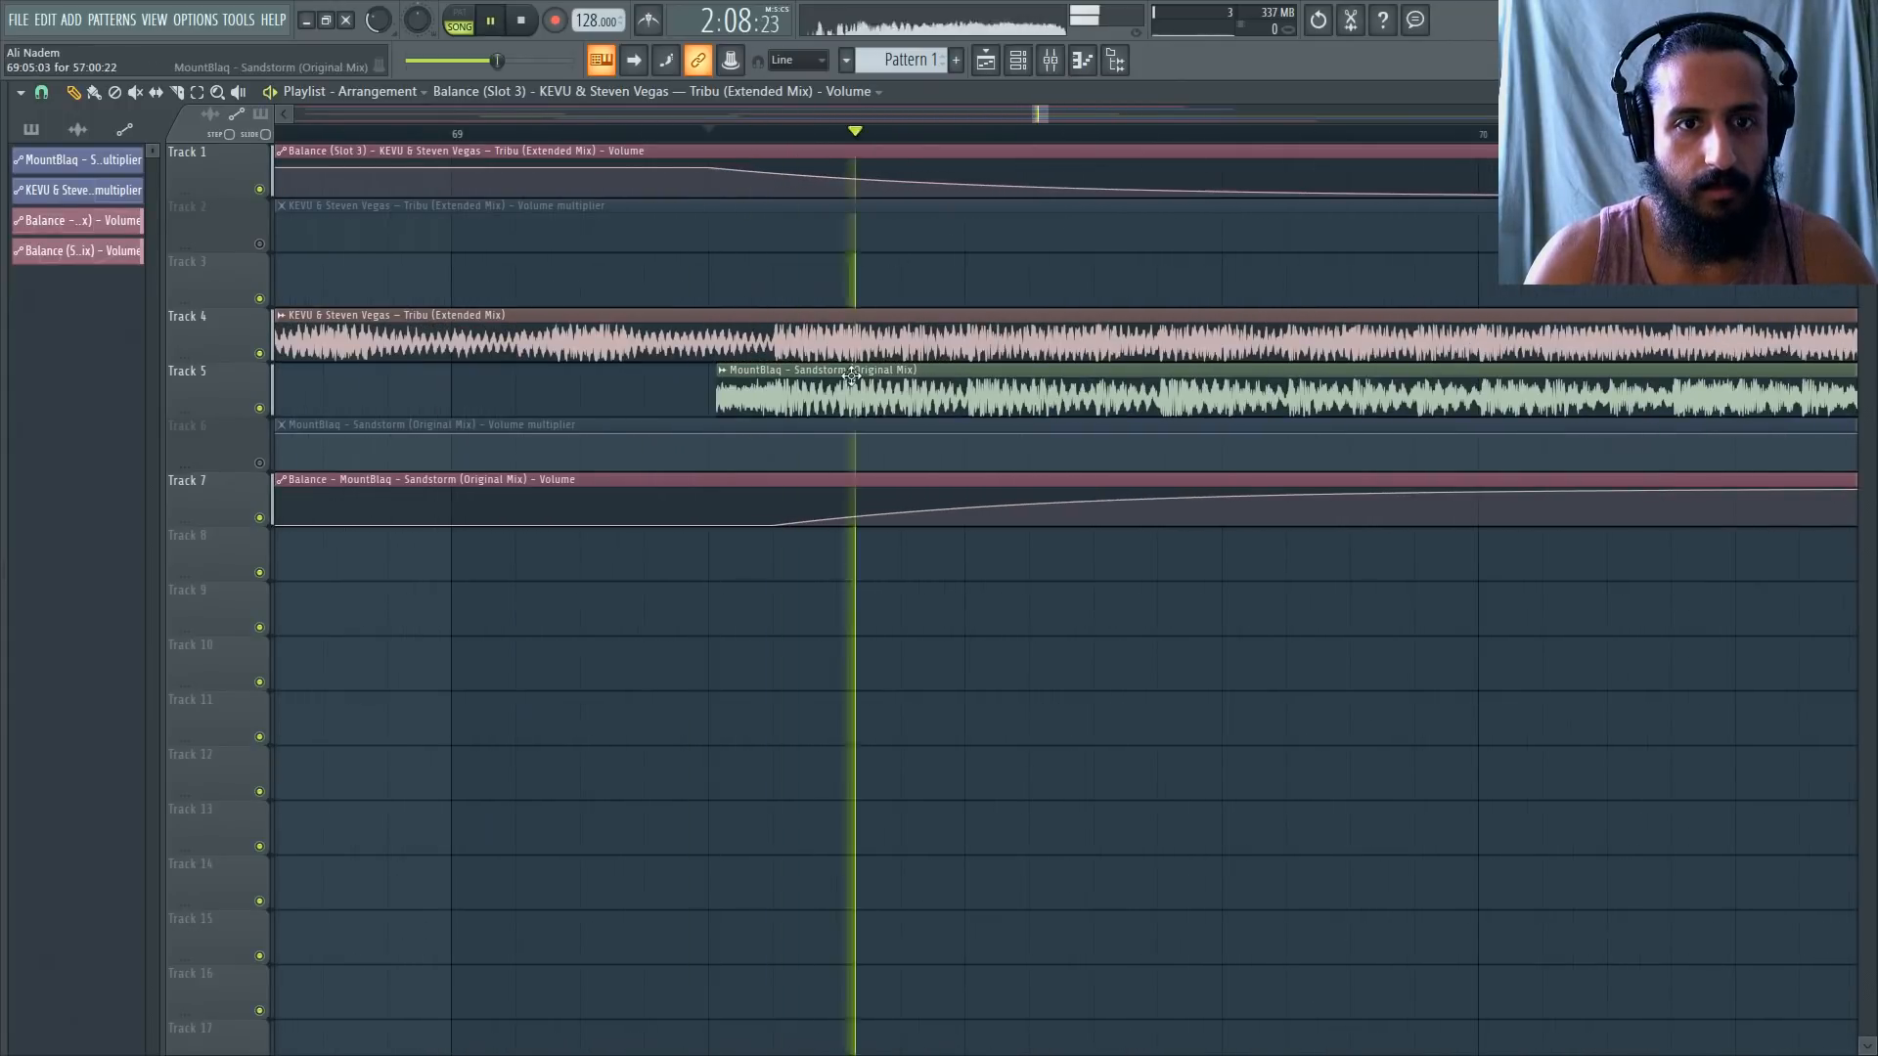
Replay the transition and align both the Sandstorm clip's start on Track 5 and the Tribu volume fall's start on Track 1 to 69:06.
key(space)
drag(721, 398, 525, 398)
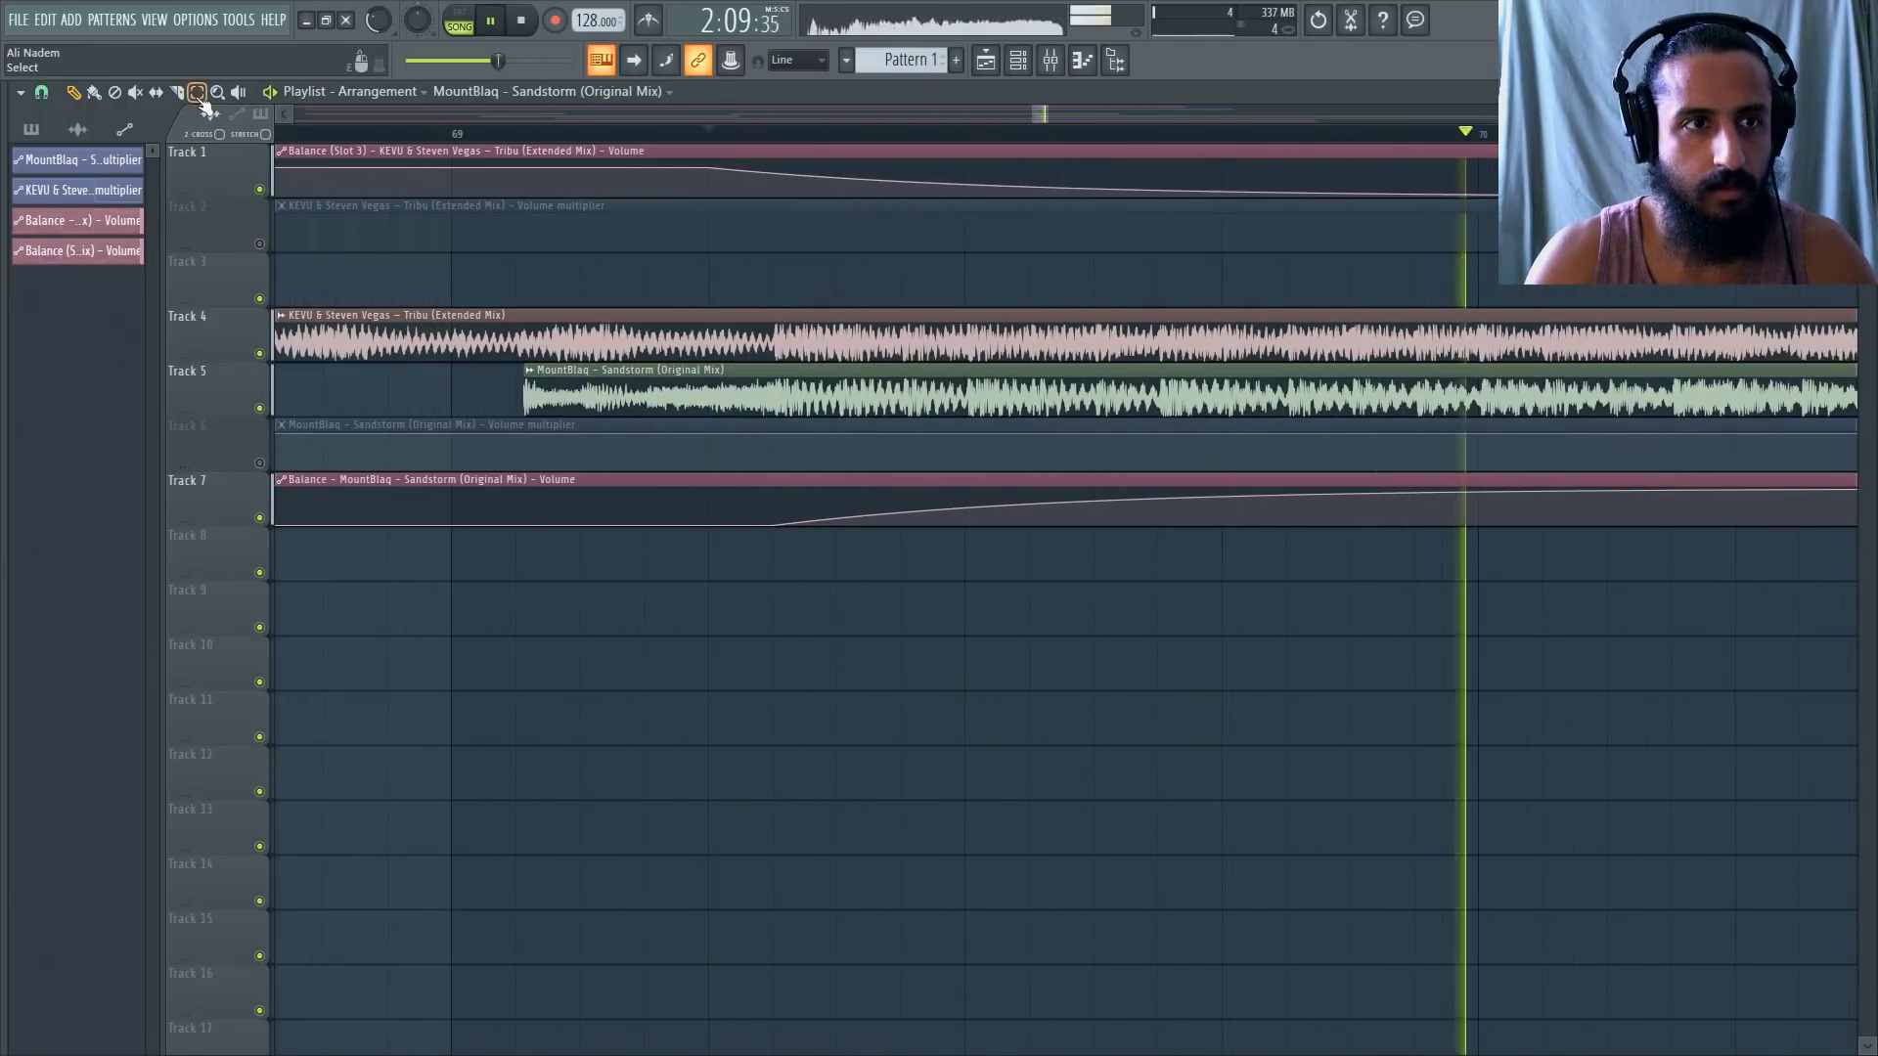
key(space)
key(space)
mouse_move(716, 416)
mouse_down()
mouse_move(716, 378)
mouse_move(777, 420)
mouse_up()
key(space)
key(space)
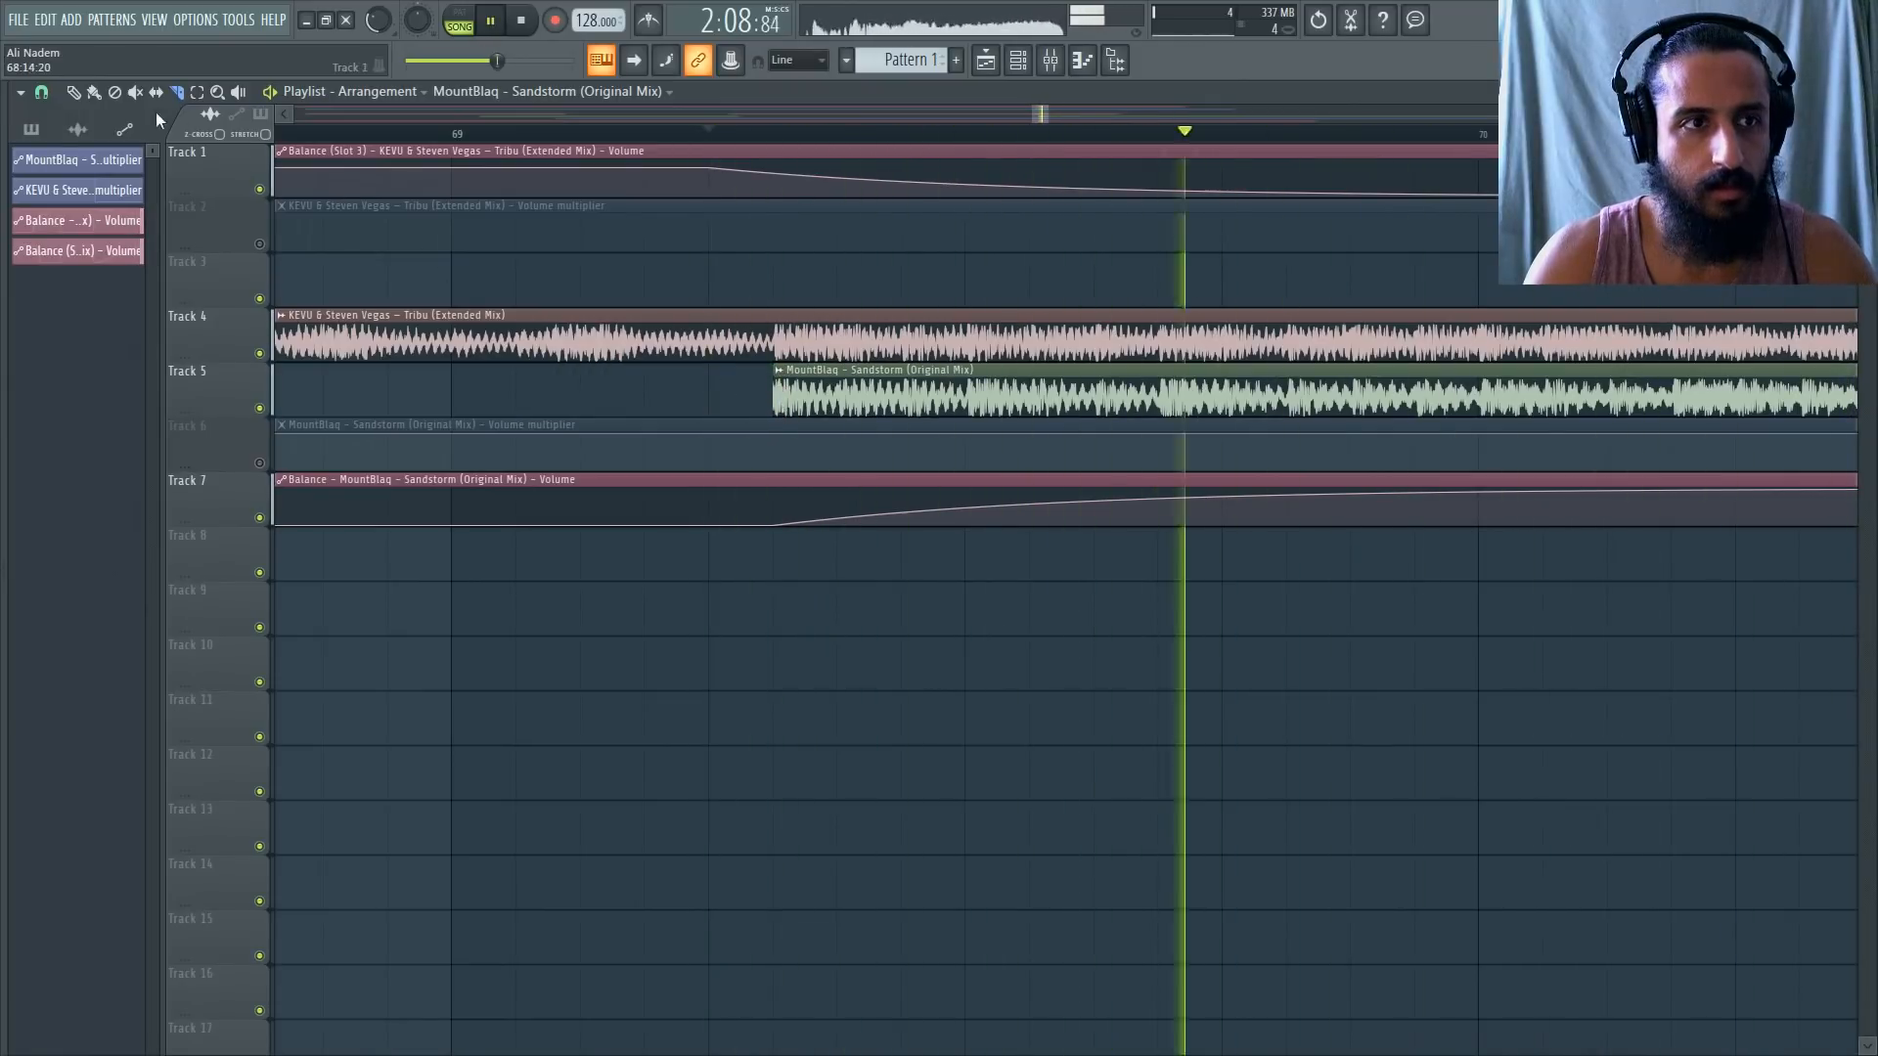
key(space)
key(space)
key(space)
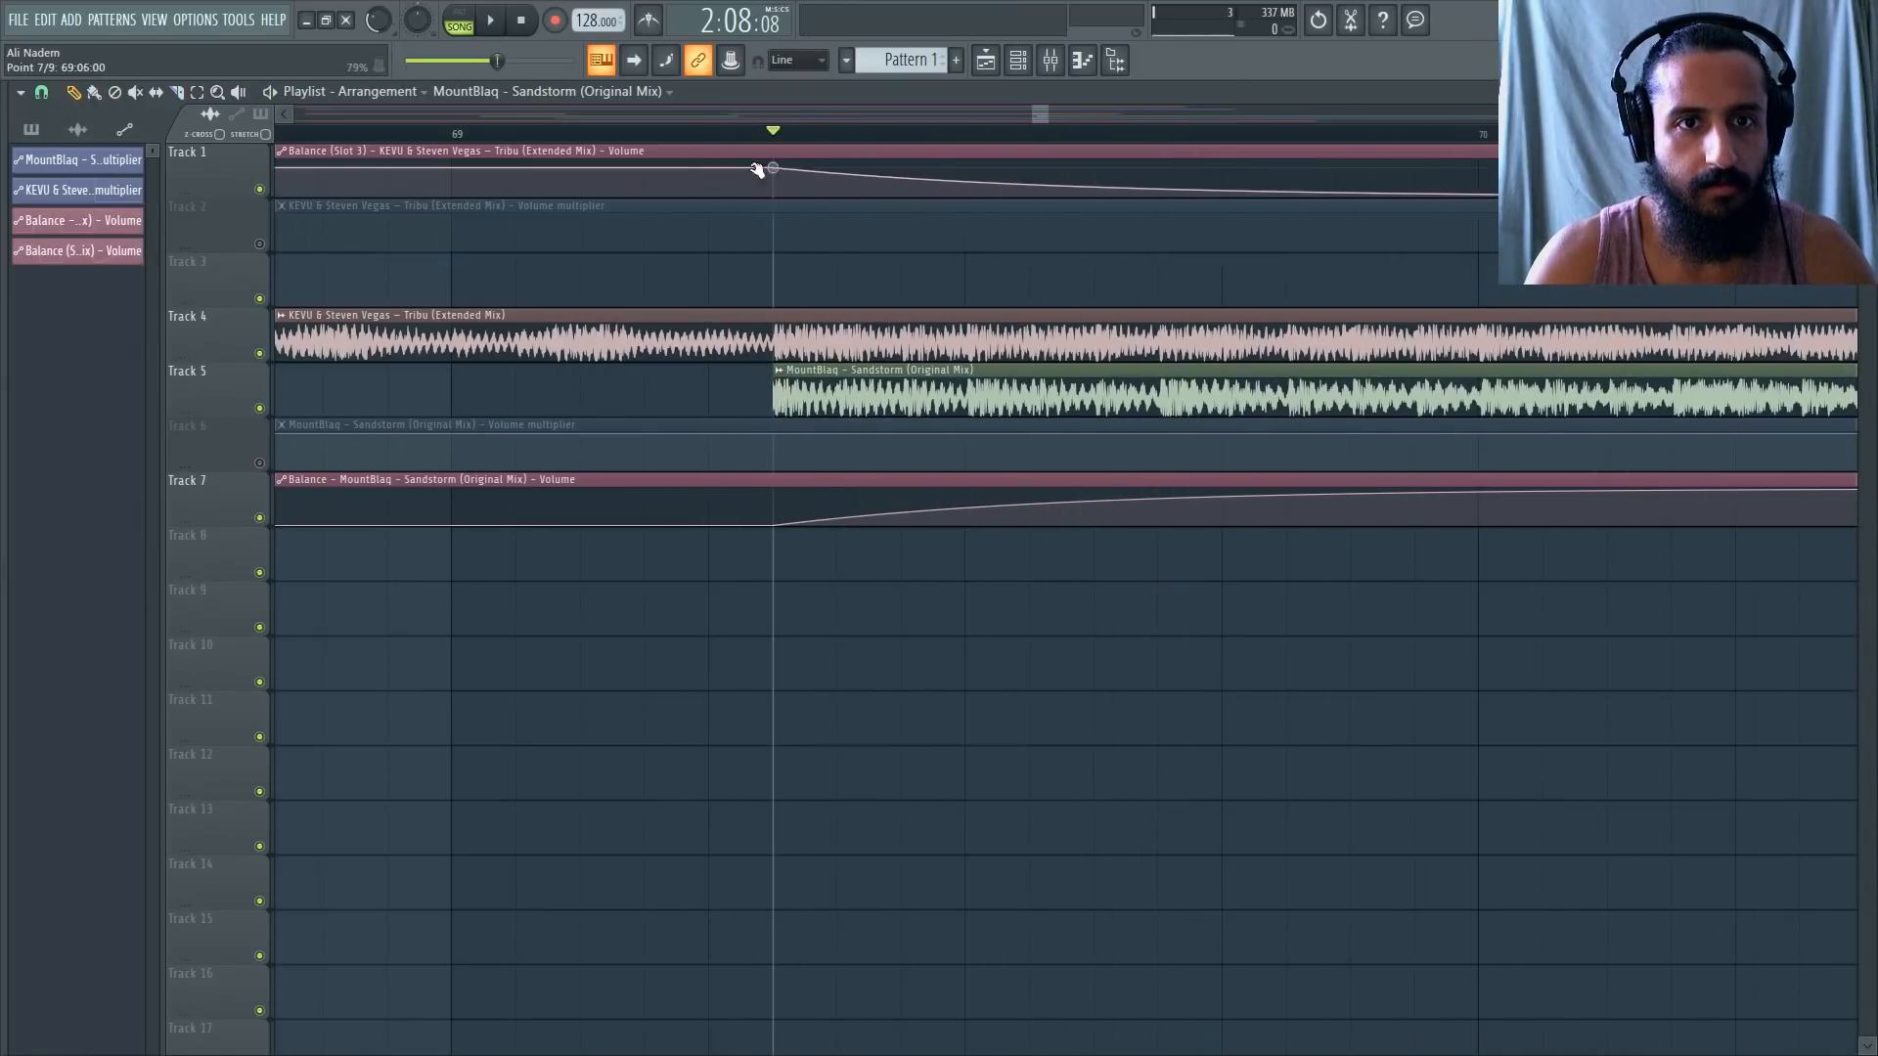
Bend the Tribu fall on Track 1 to drop slowly at first and the Sandstorm rise on Track 7 to climb gradually across bars 69 to 73.
right_click(777, 169)
click(869, 519)
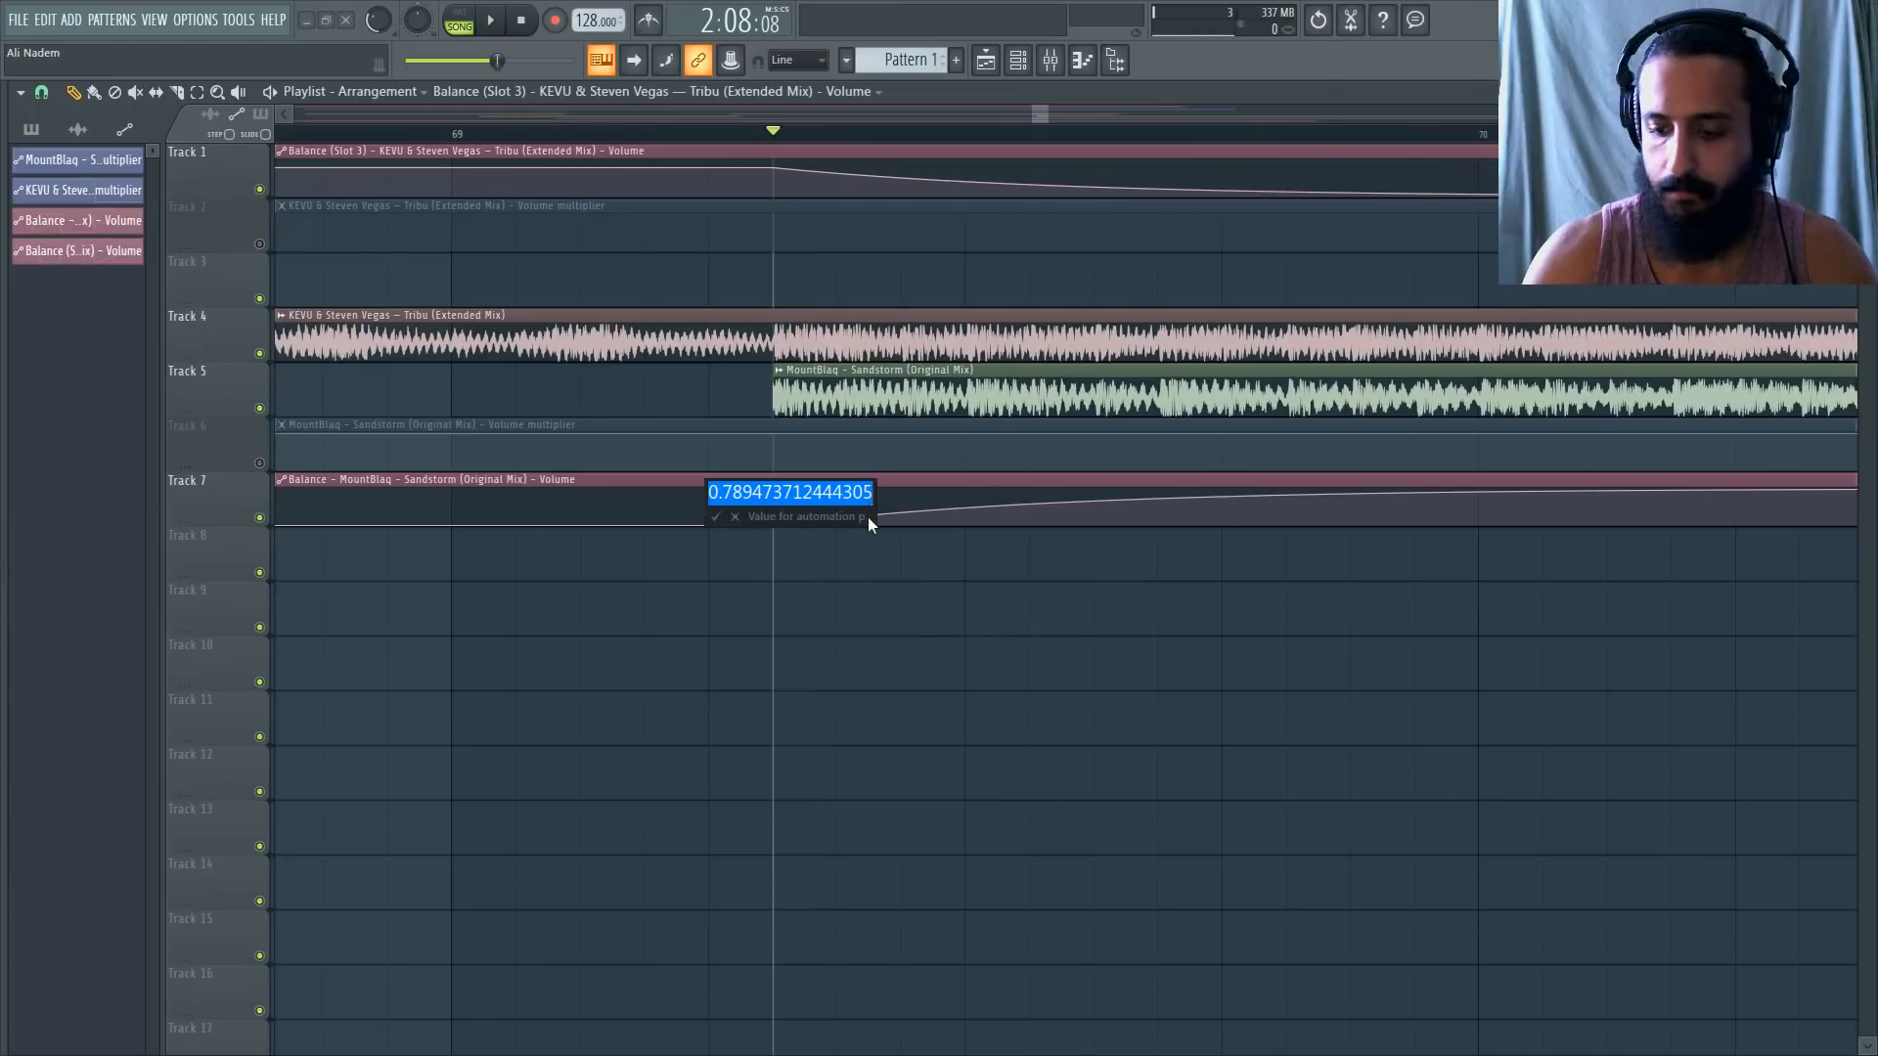
key(Return)
scroll(1135, 176, down, 5)
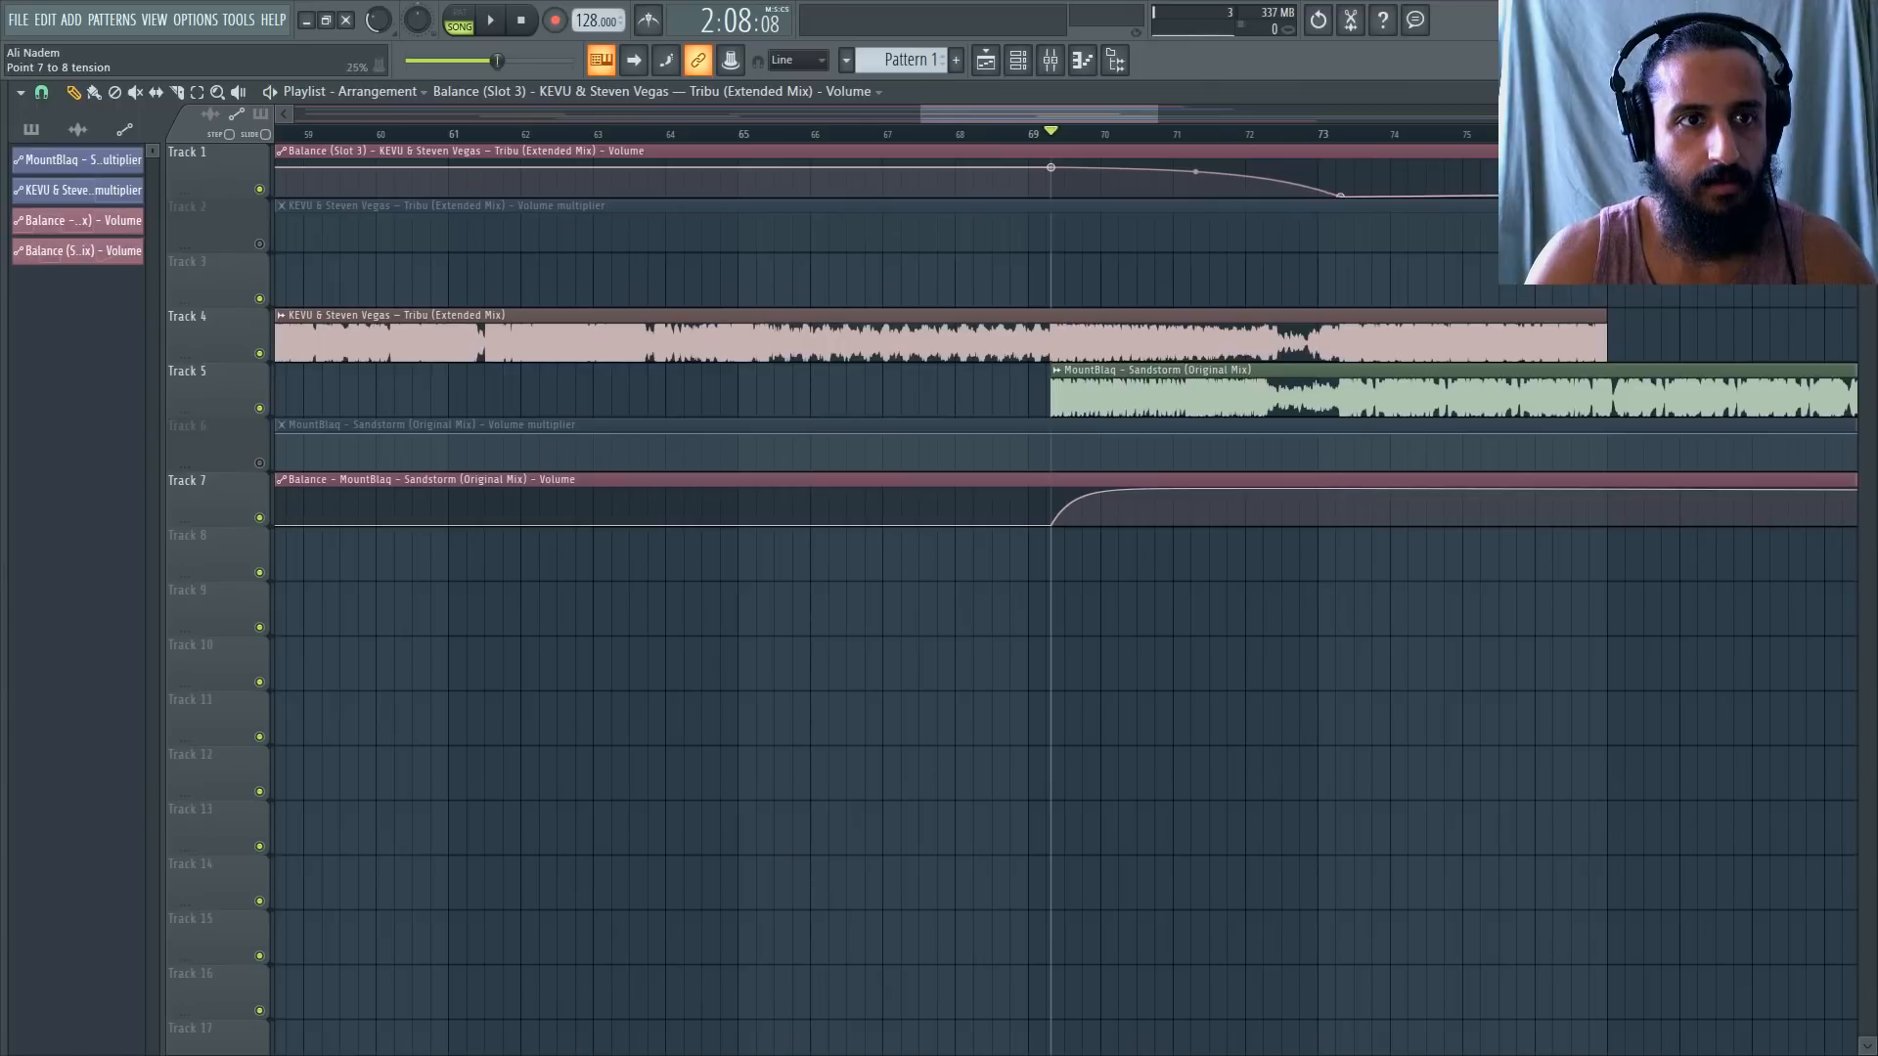
scroll(1380, 309, down, 5)
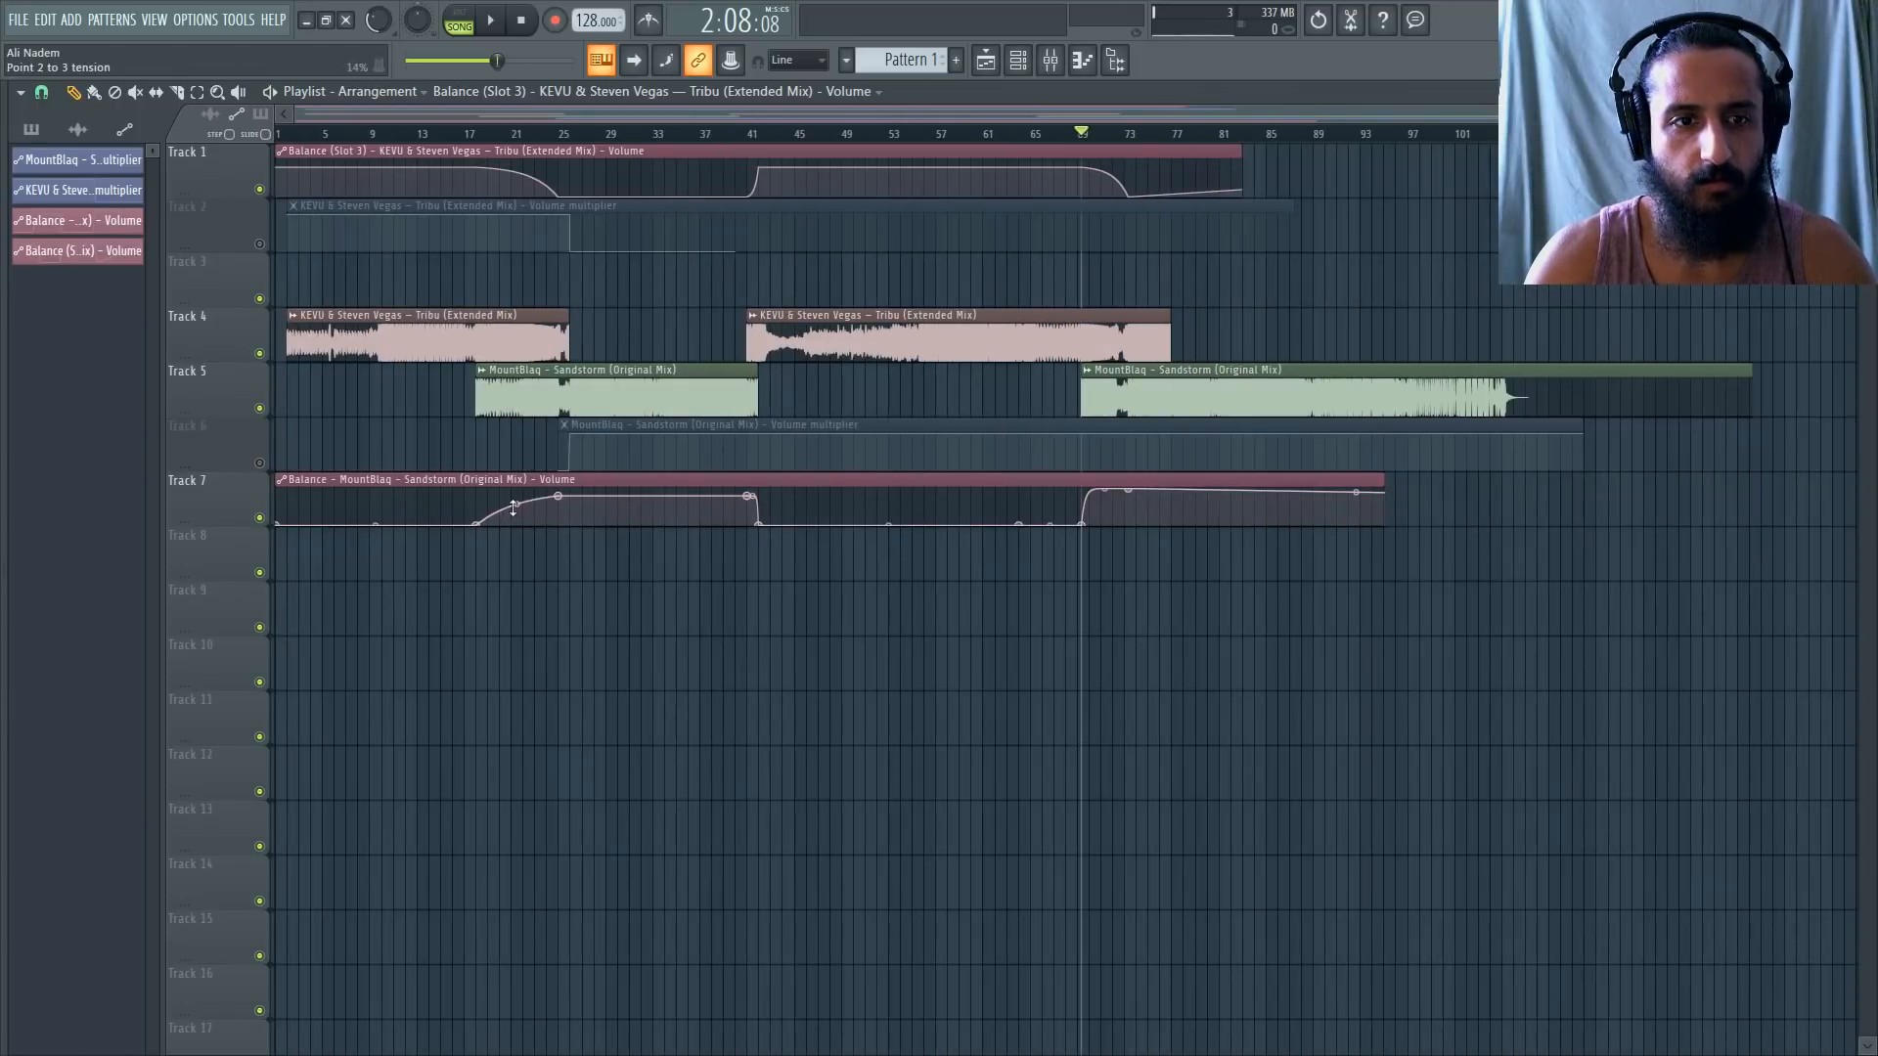
scroll(1226, 529, up, 5)
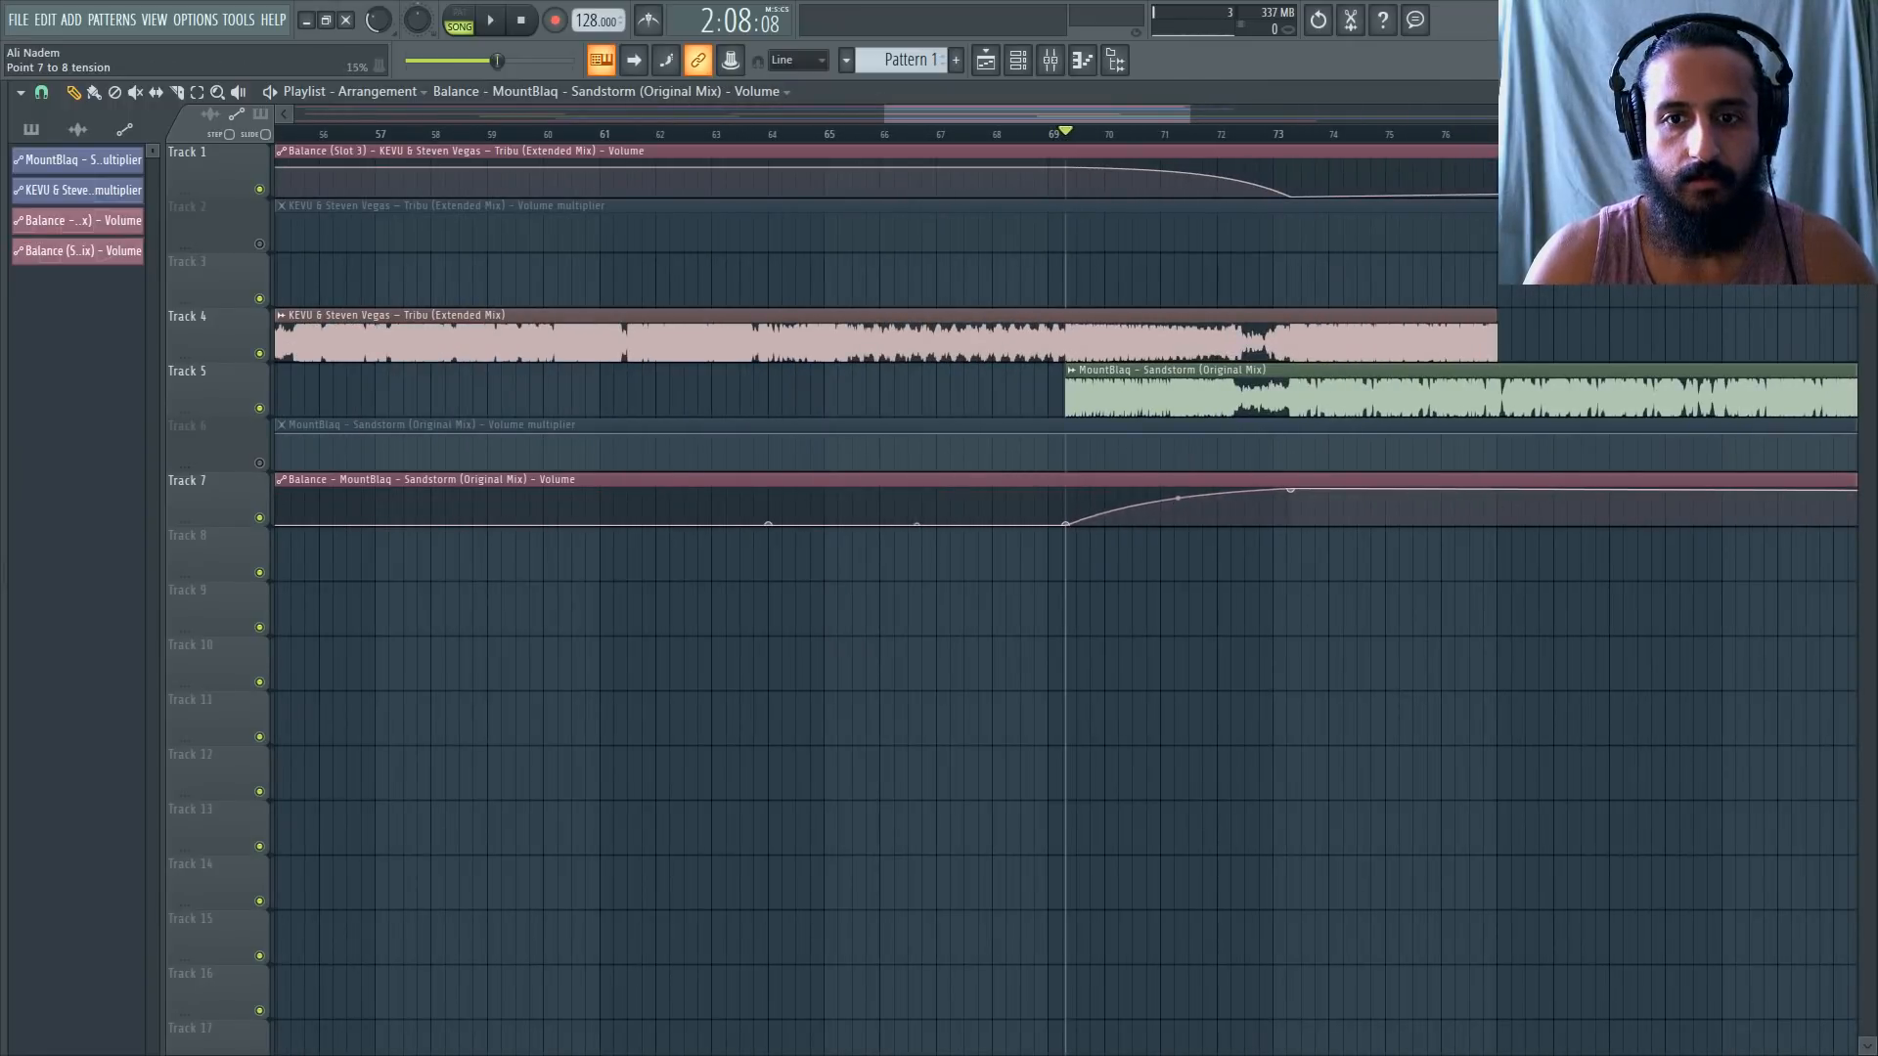
Replay the breakdown in bar 72 and move the end point of the Tribu volume fall on Track 1 back to 72:08.
scroll(1330, 488, up, 4)
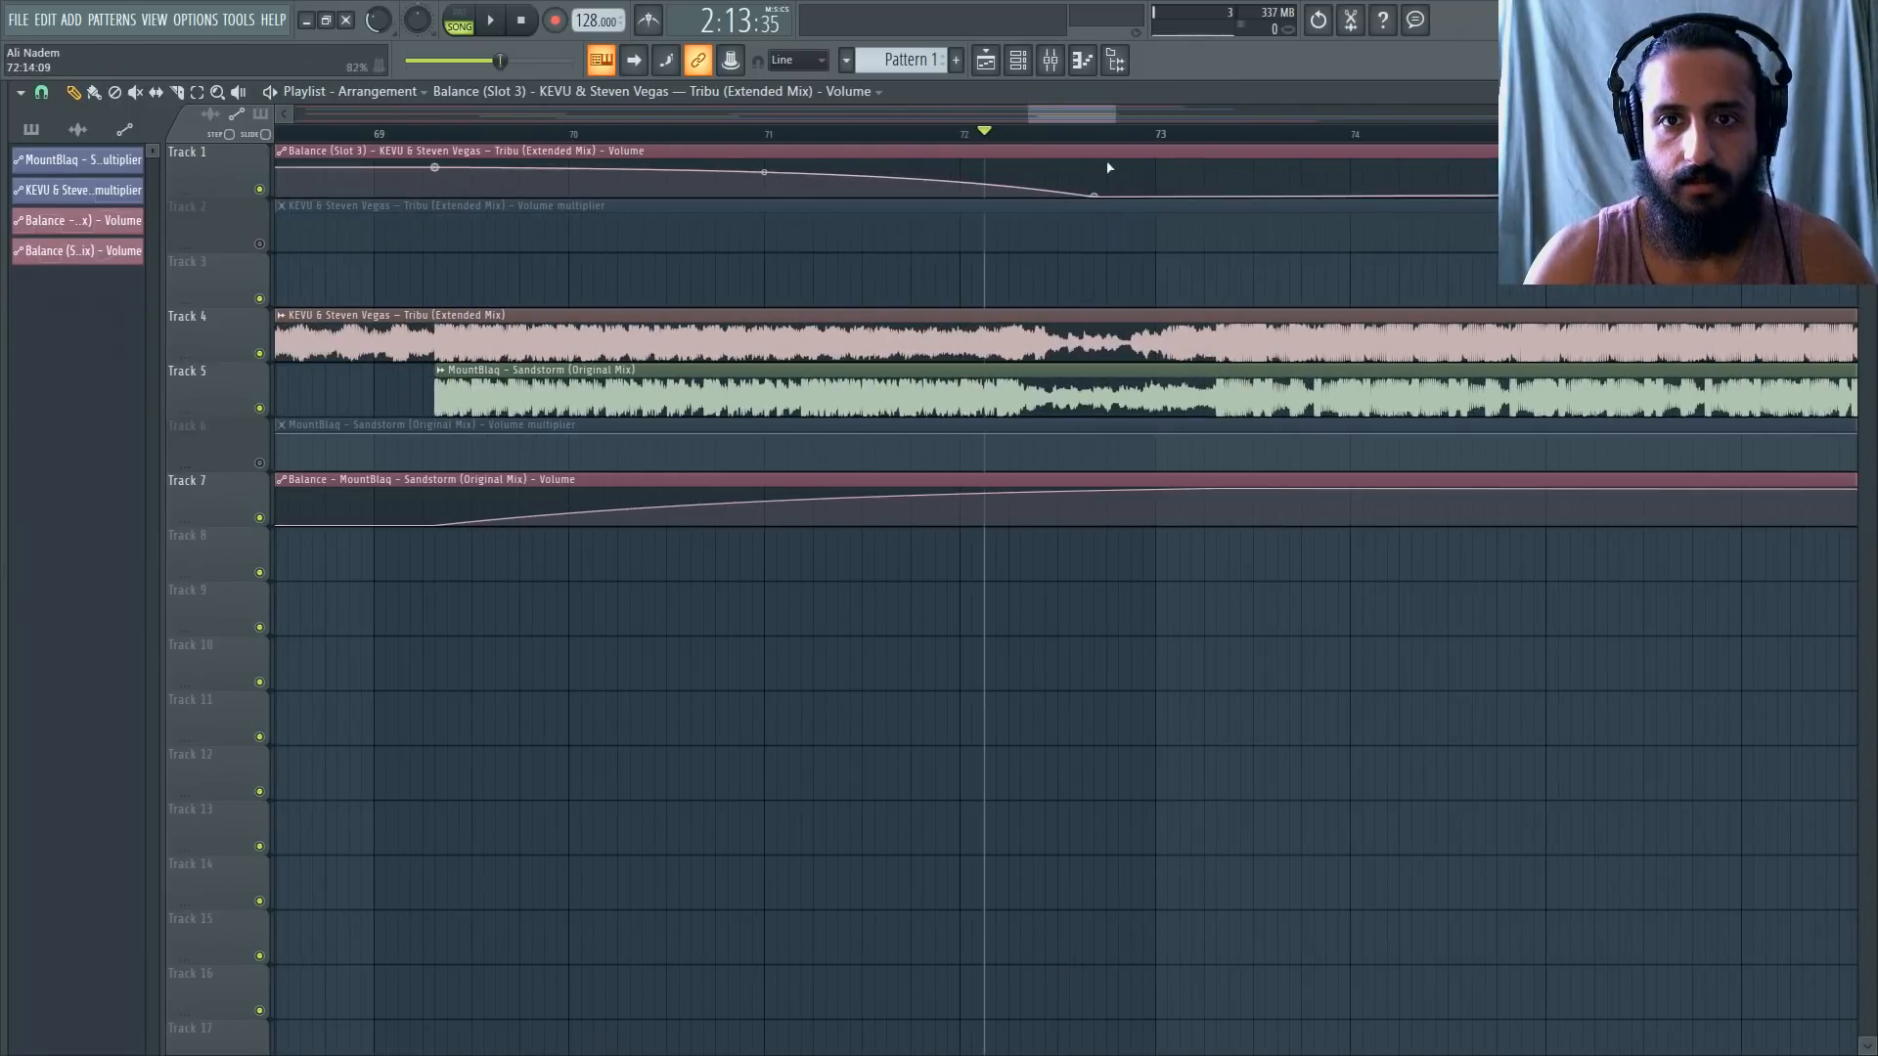
scroll(1110, 168, up, 2)
key(space)
scroll(930, 281, up, 2)
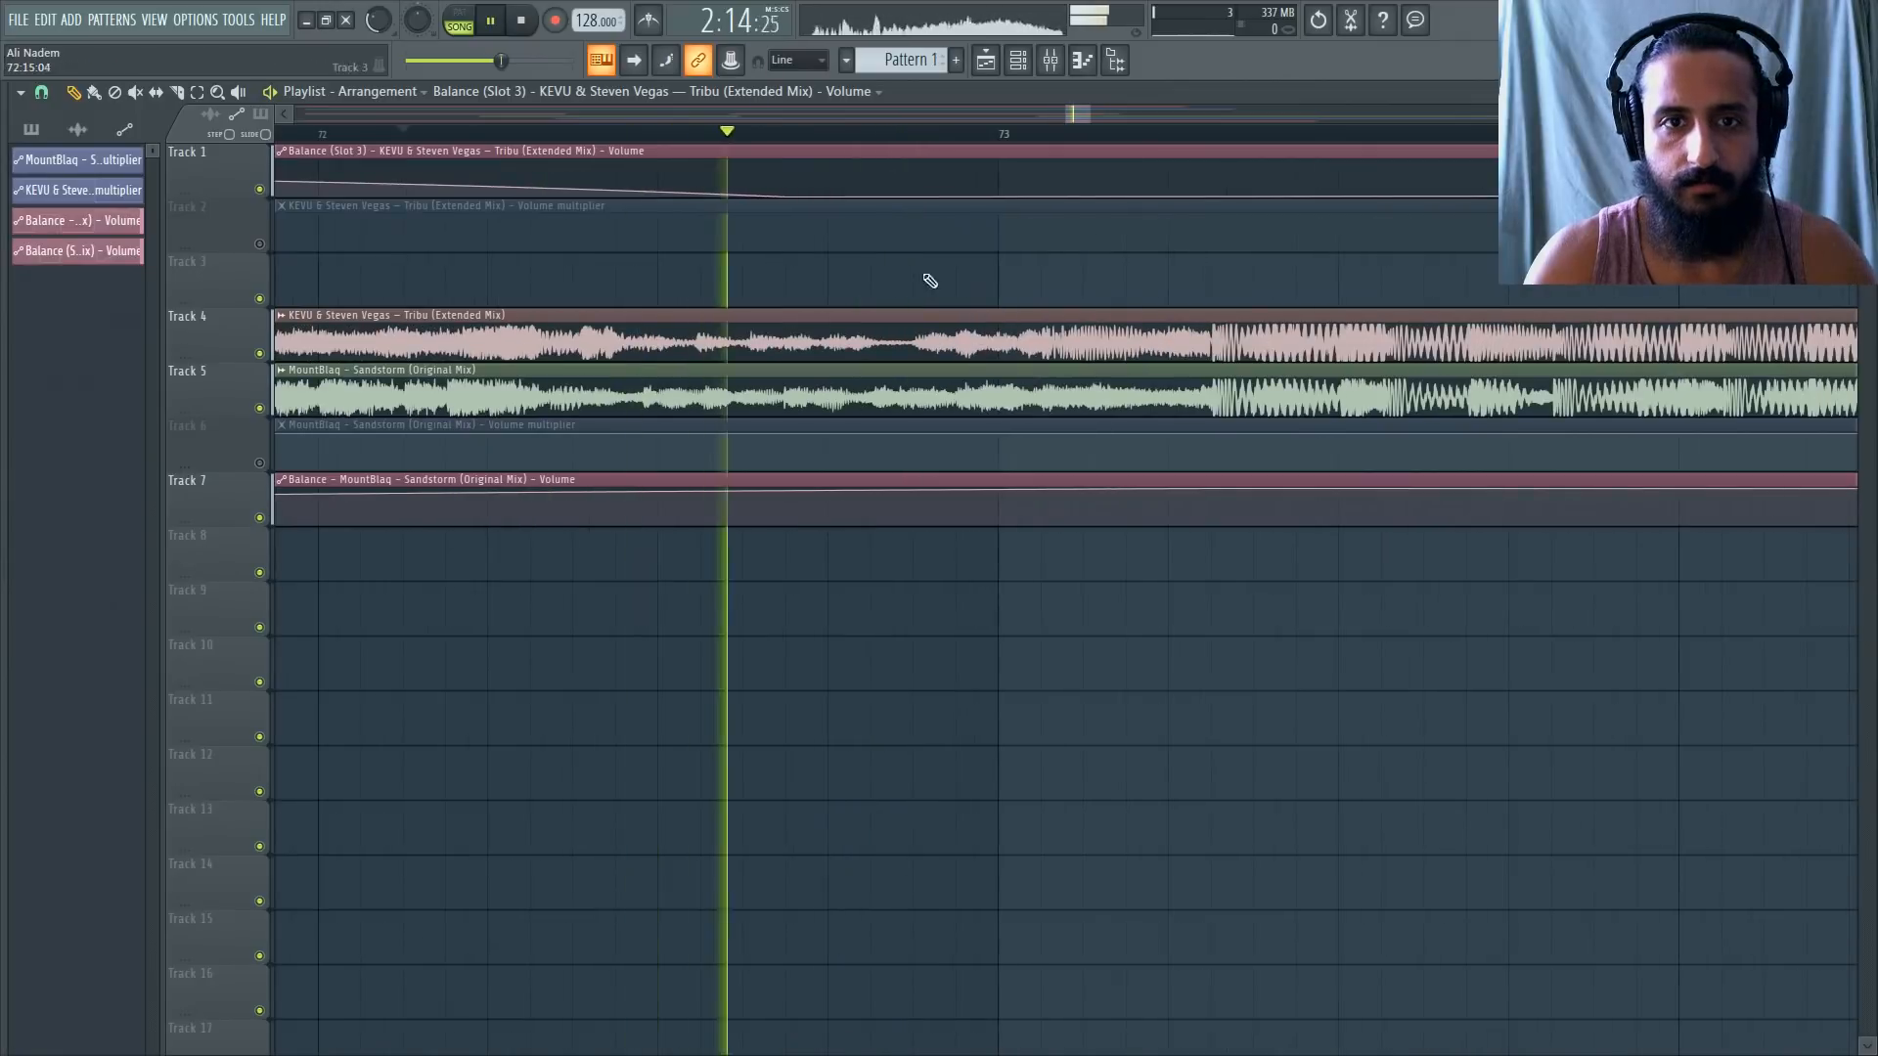
key(space)
key(space)
key(space)
key(space)
drag(788, 195, 636, 251)
key(space)
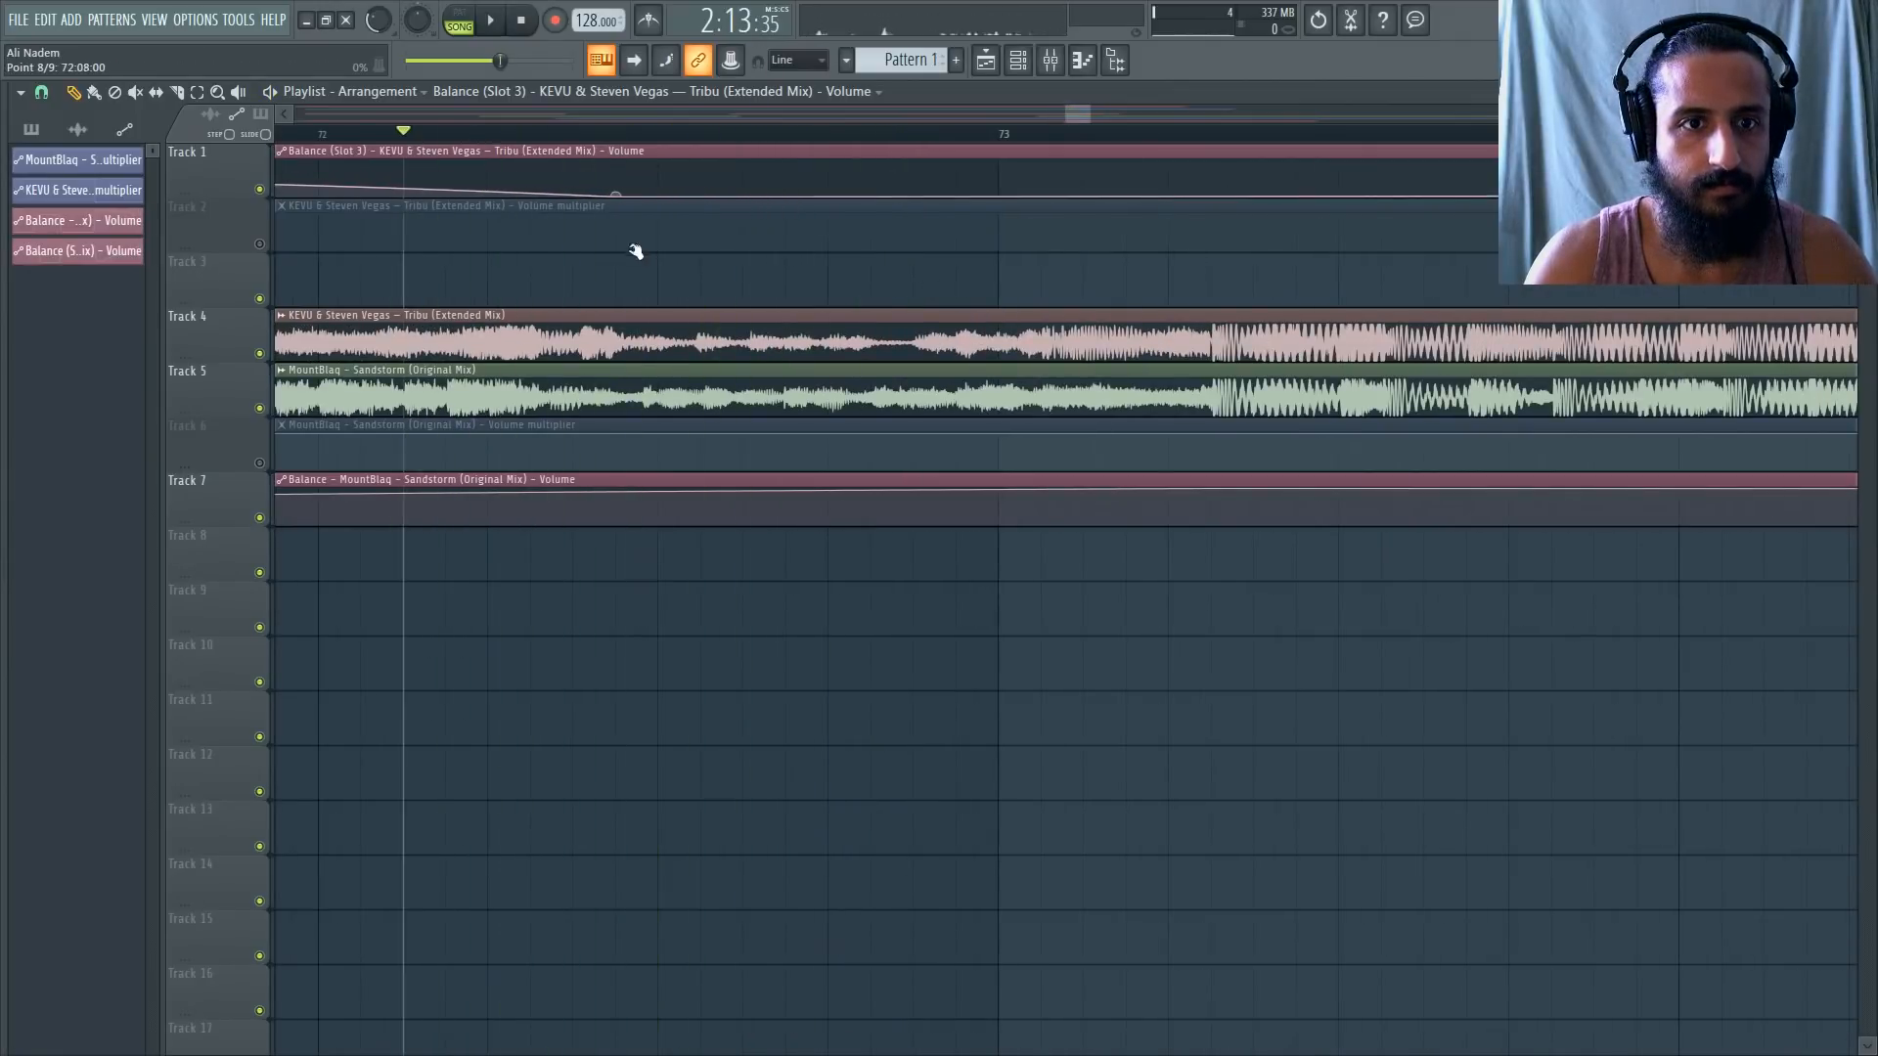
Replay the start of the breakdown repeatedly and pull the end point of the Tribu volume fall on Track 1 back to 72:06.
key(space)
key(space)
key(space)
key(space)
key(space)
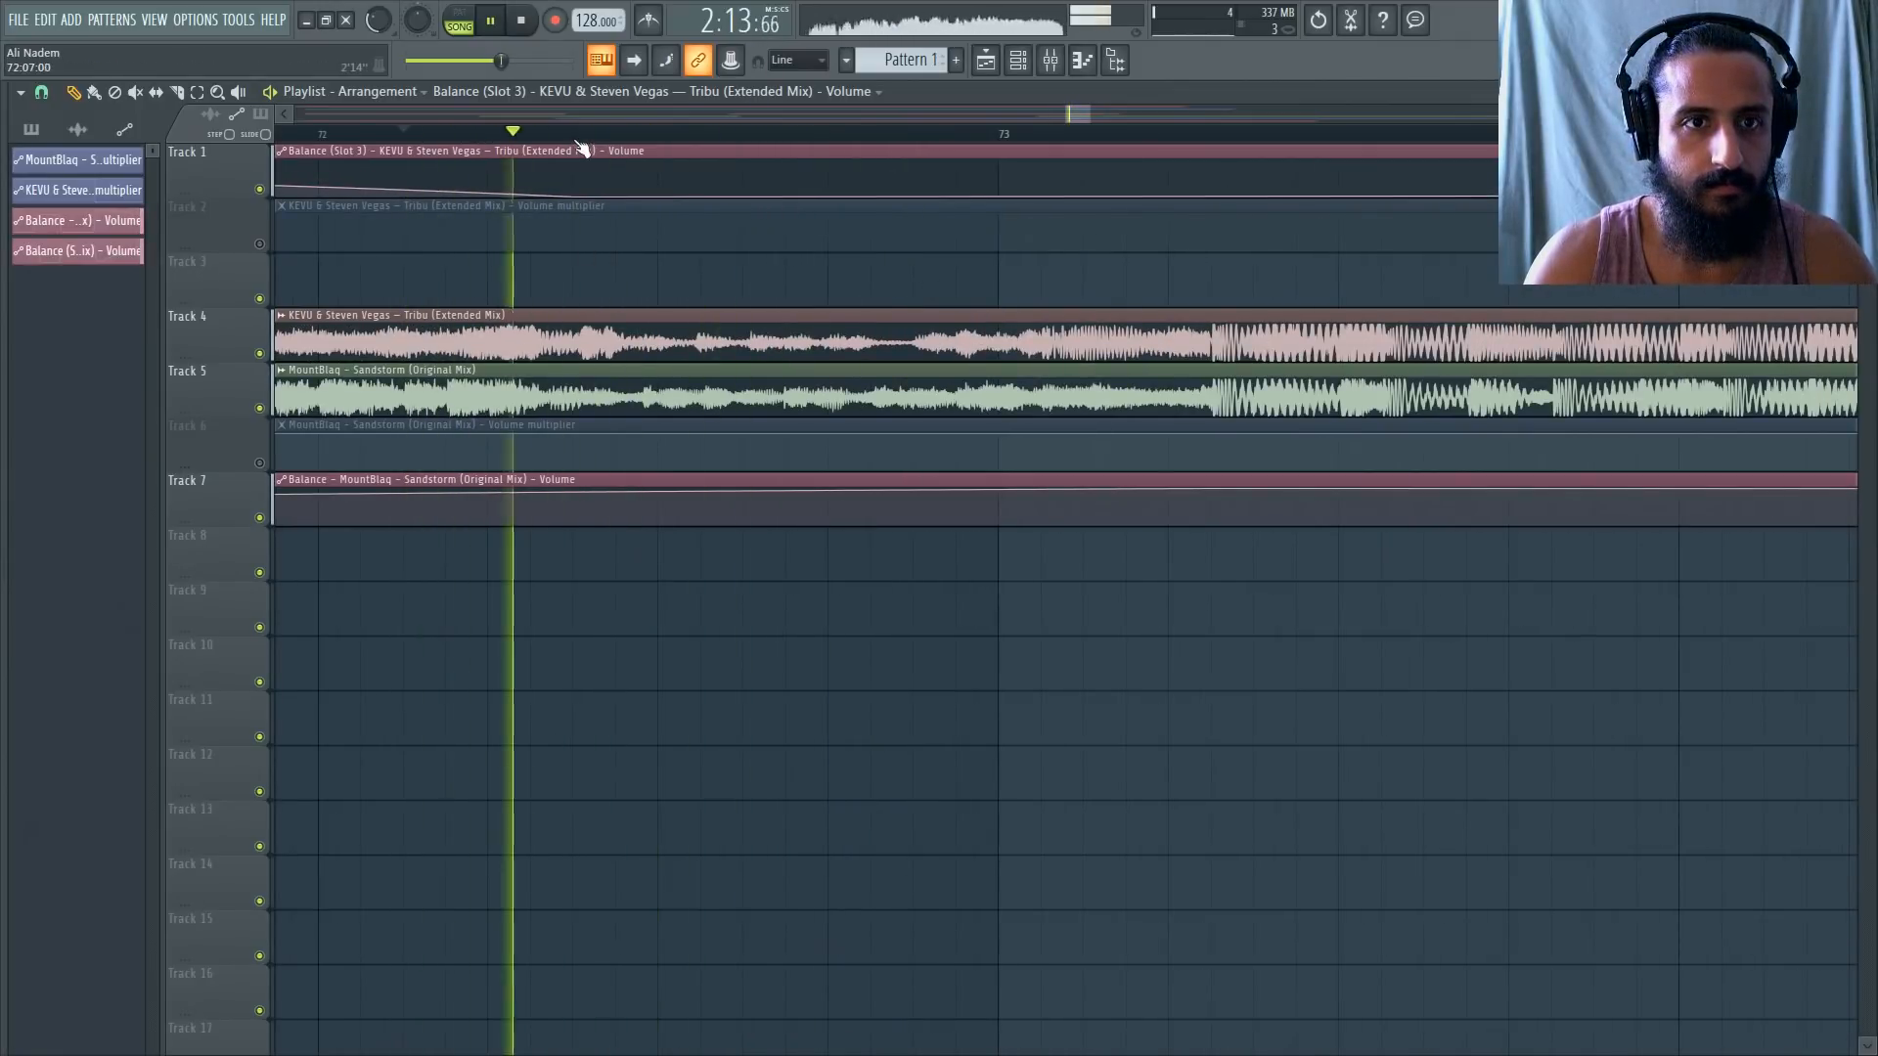
click(575, 139)
key(space)
key(space)
key(space)
click(533, 137)
key(space)
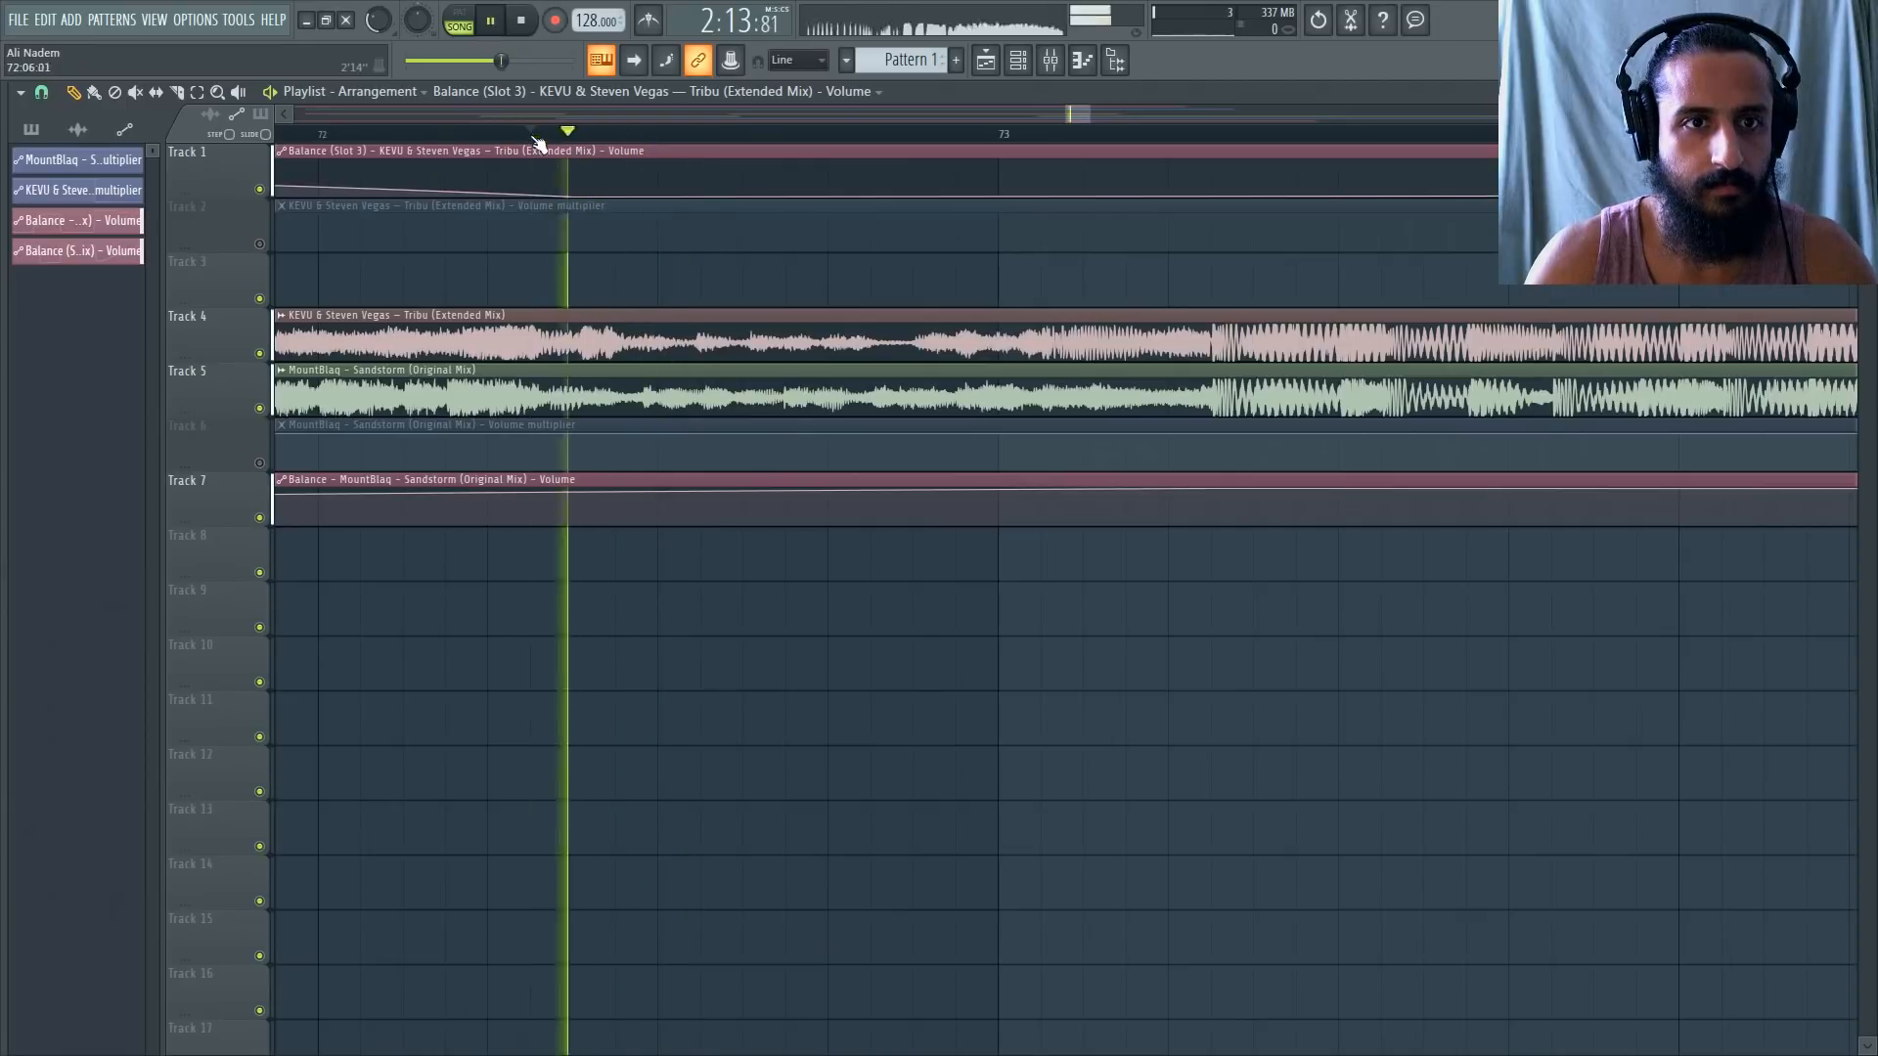
key(space)
key(space)
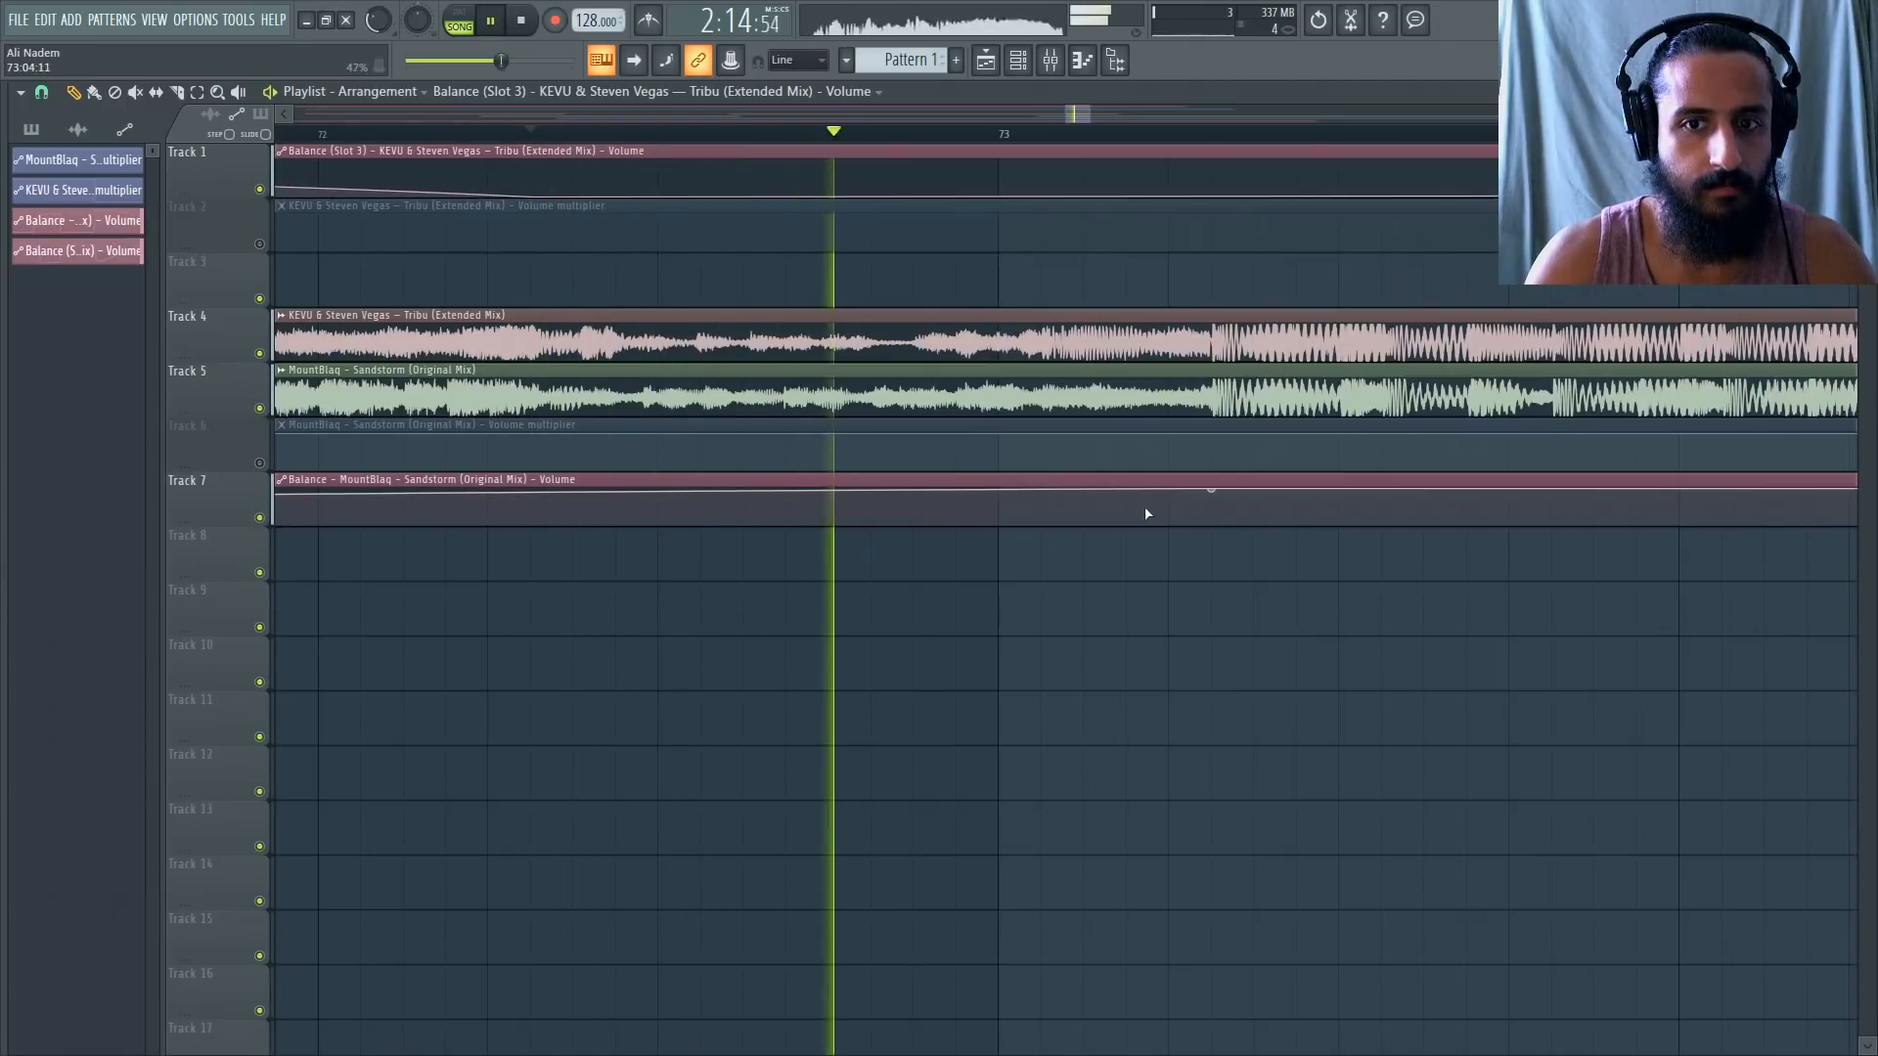
Replay the breakdown and compare the Sandstorm volume curve's end point on Track 7 with the one in the first transition around bar 25.
key(space)
key(space)
key(space)
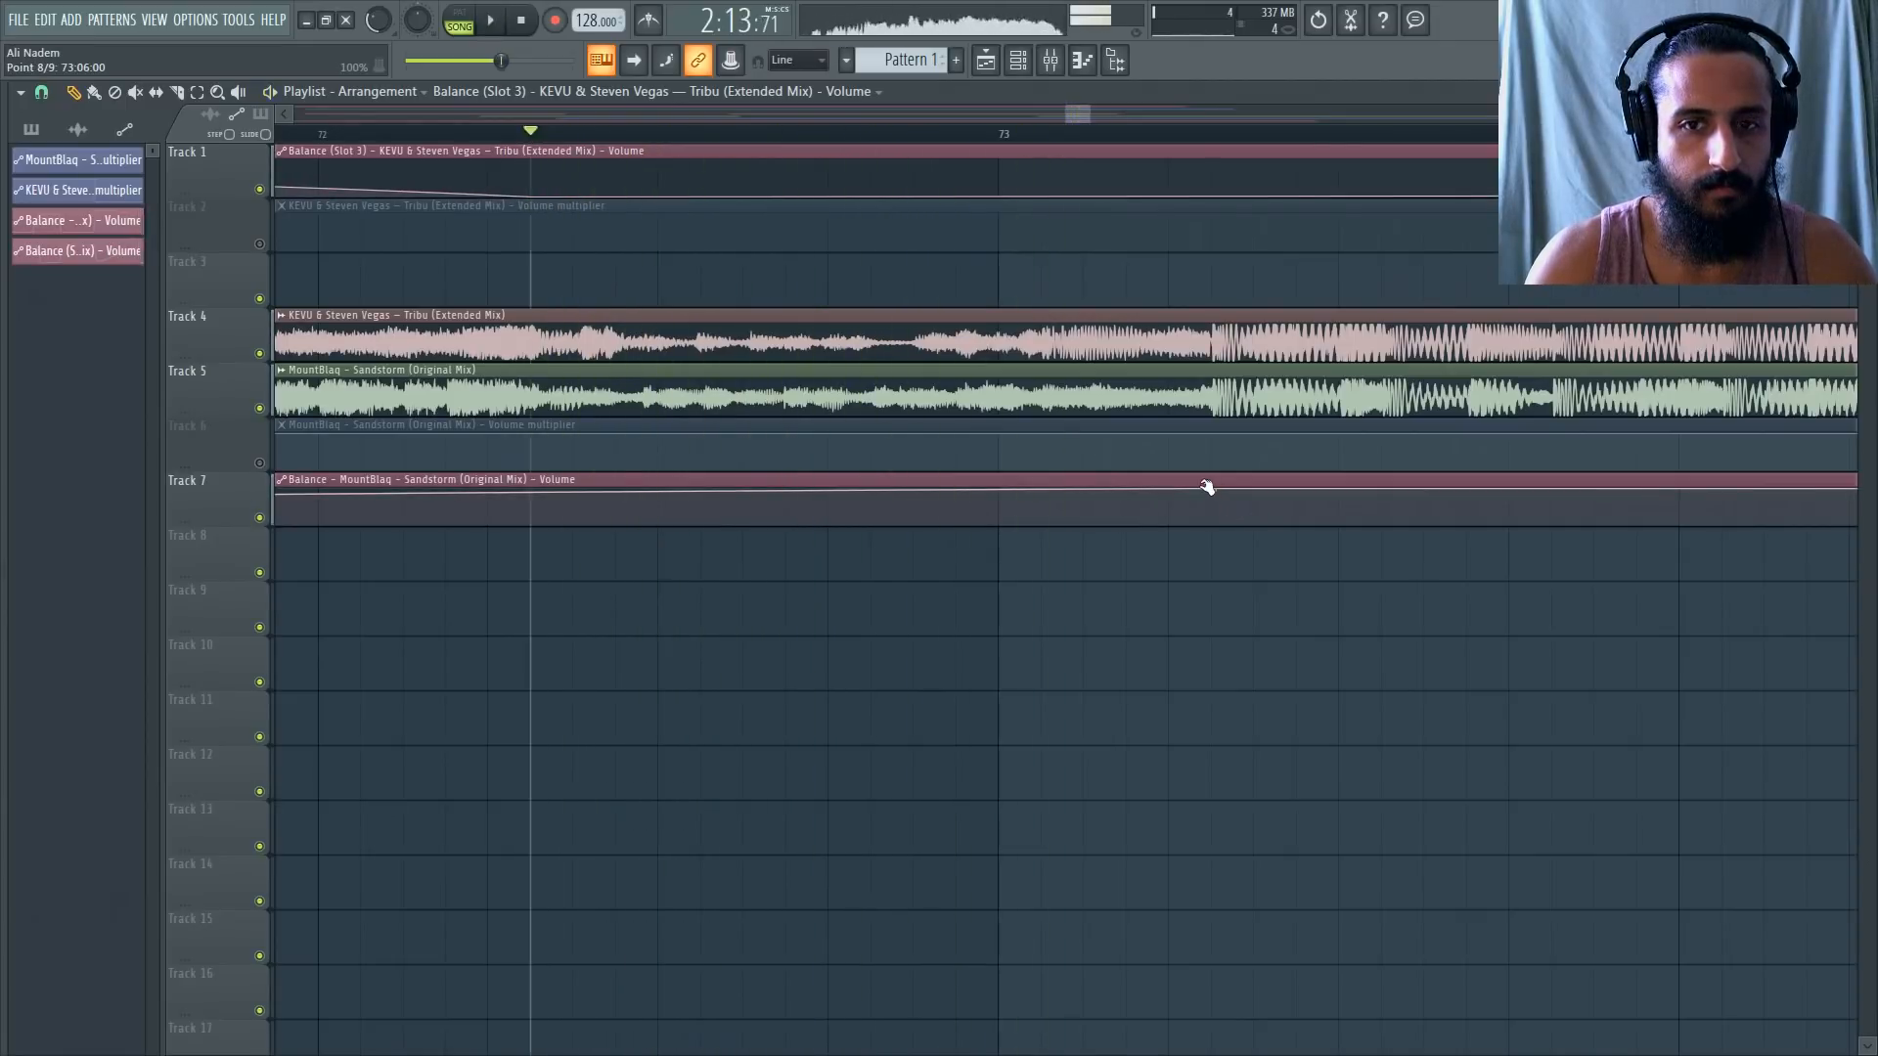
key(space)
click(1208, 487)
scroll(978, 391, down, 8)
key(space)
scroll(636, 338, left, 5)
scroll(479, 376, up, 4)
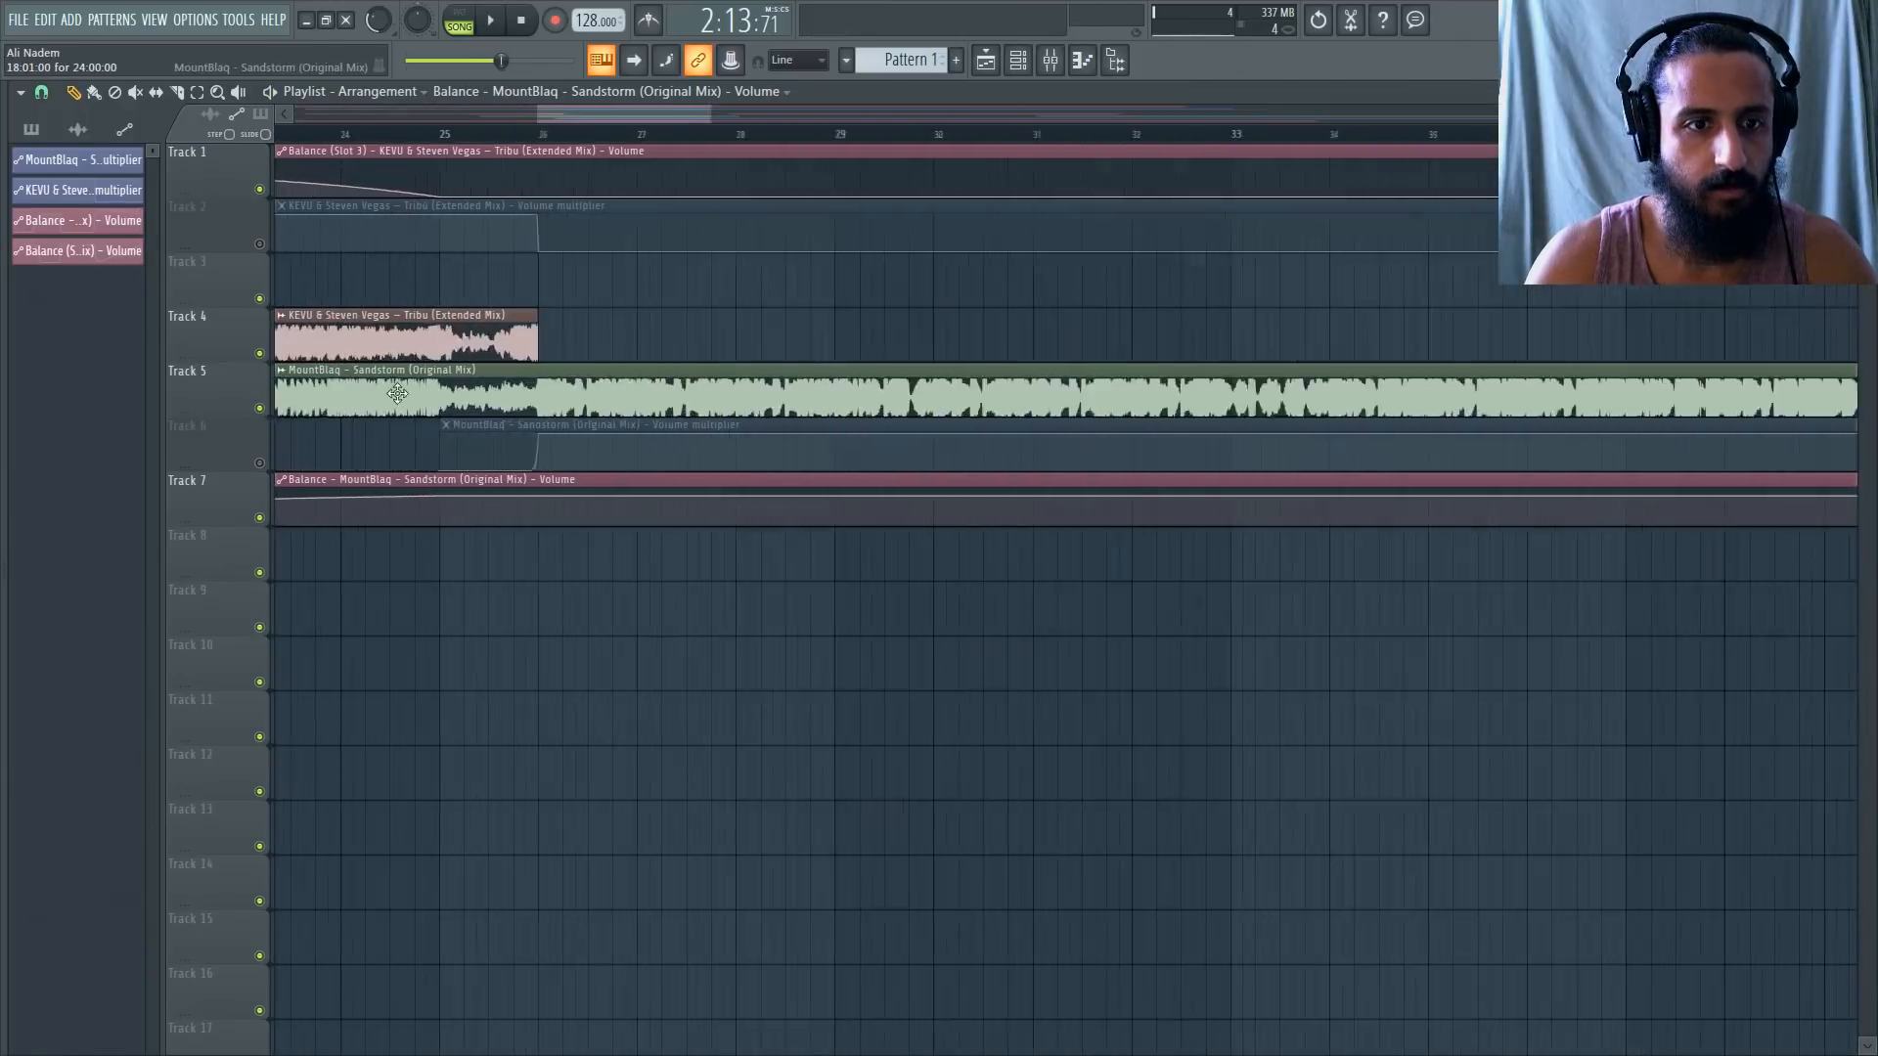
scroll(397, 393, up, 1)
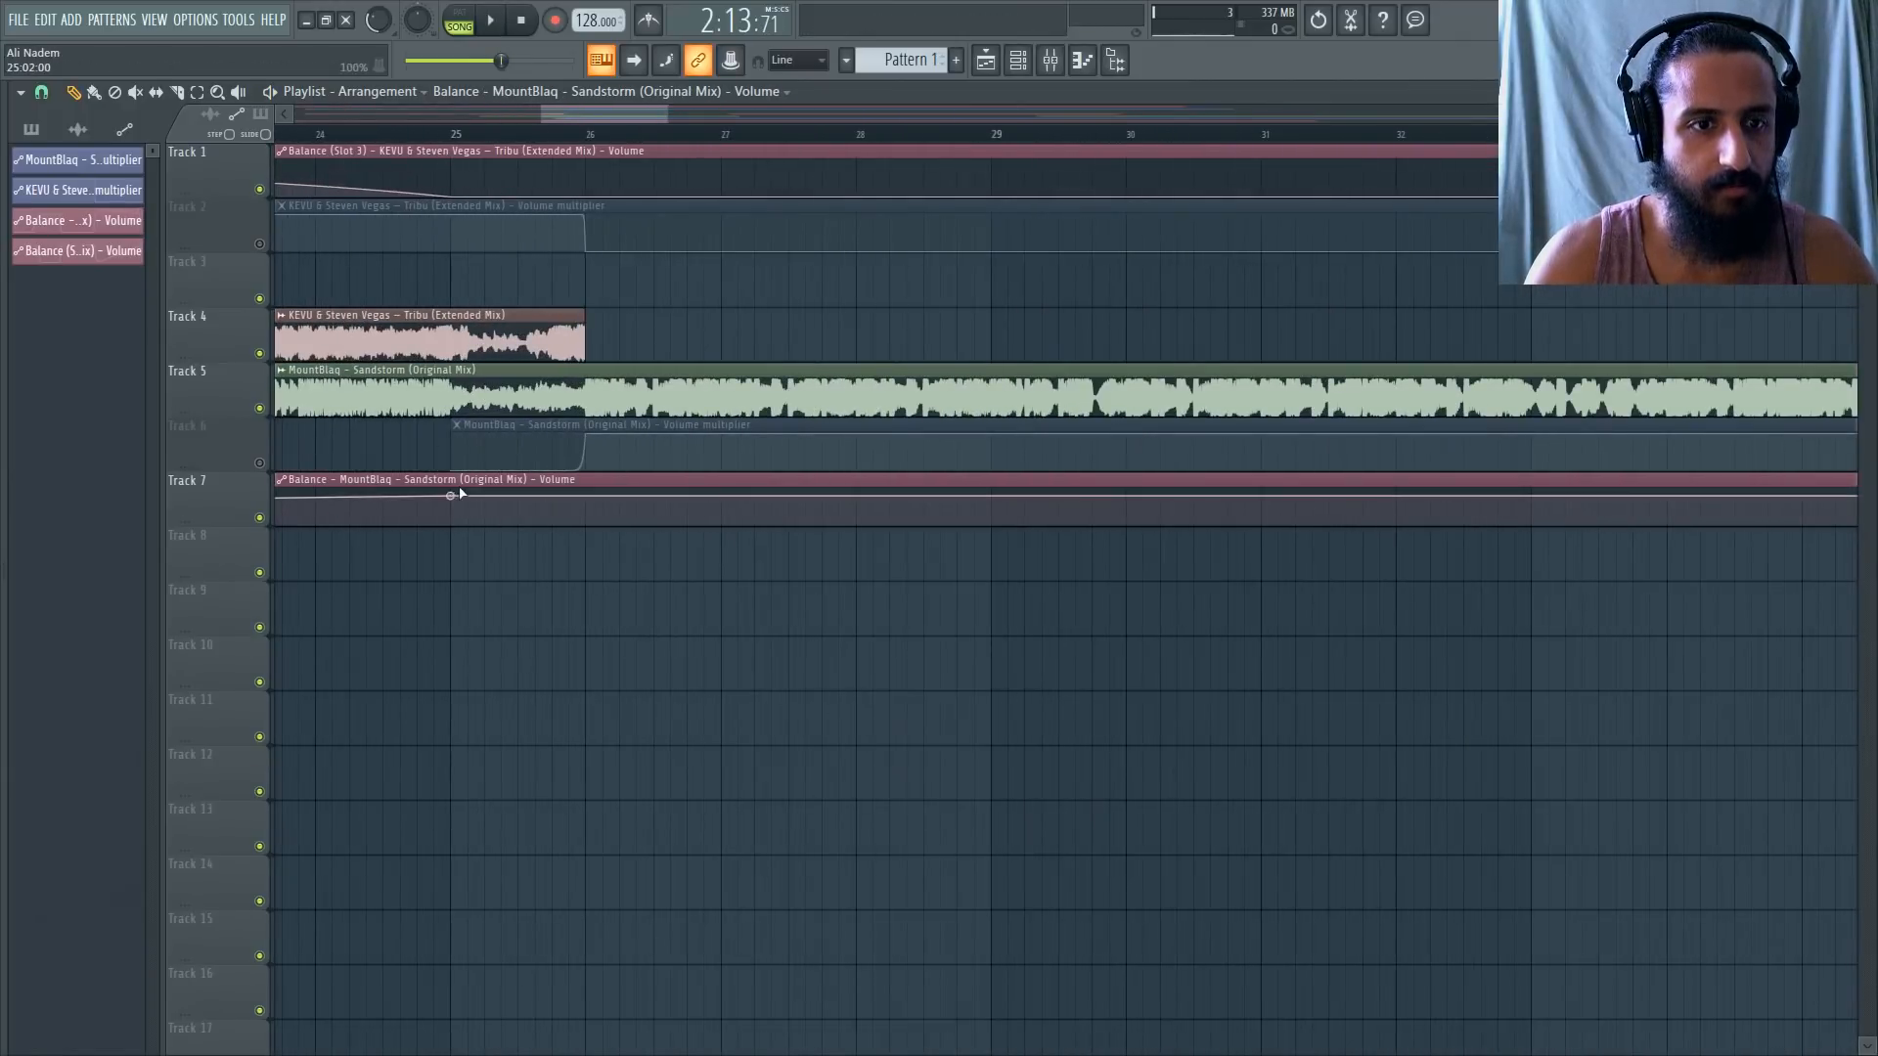
scroll(548, 492, down, 8)
scroll(1103, 362, up, 9)
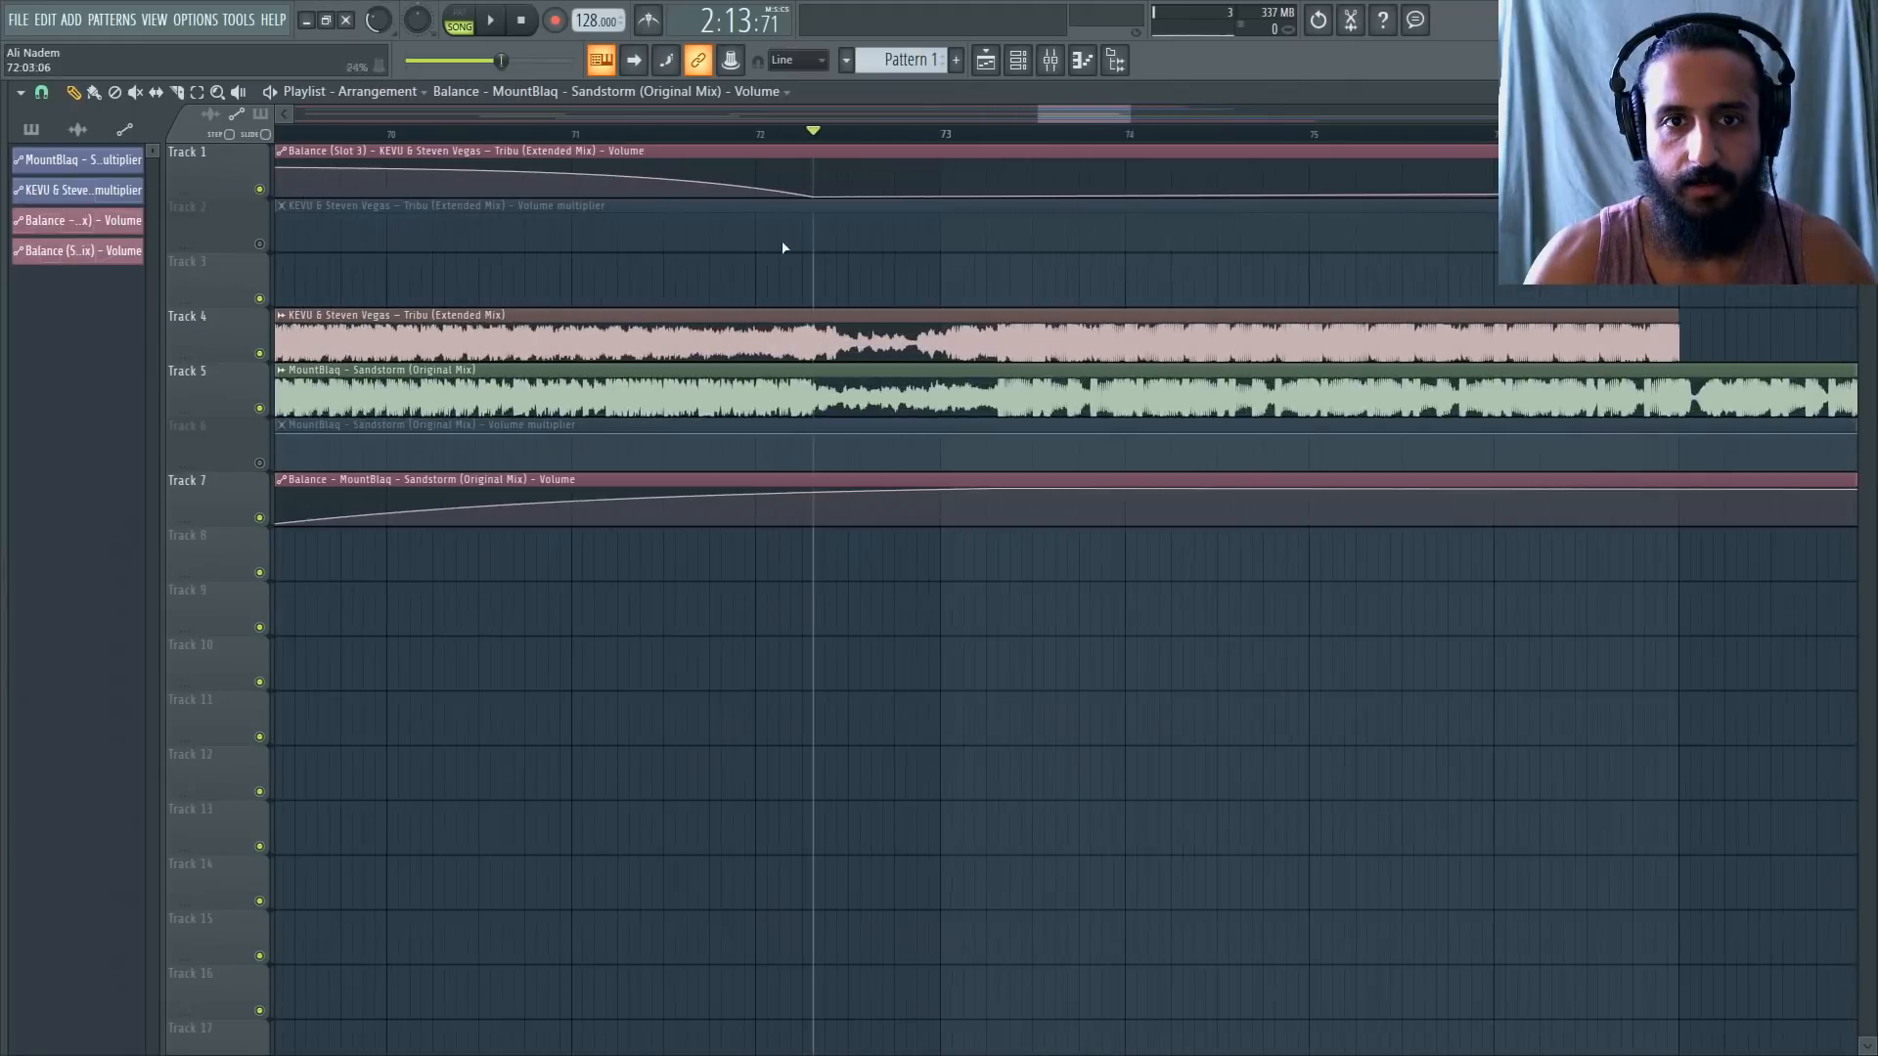
Move the end point of the second Sandstorm volume rise on Track 7 back to 72:06 and play through the drop.
scroll(793, 254, up, 4)
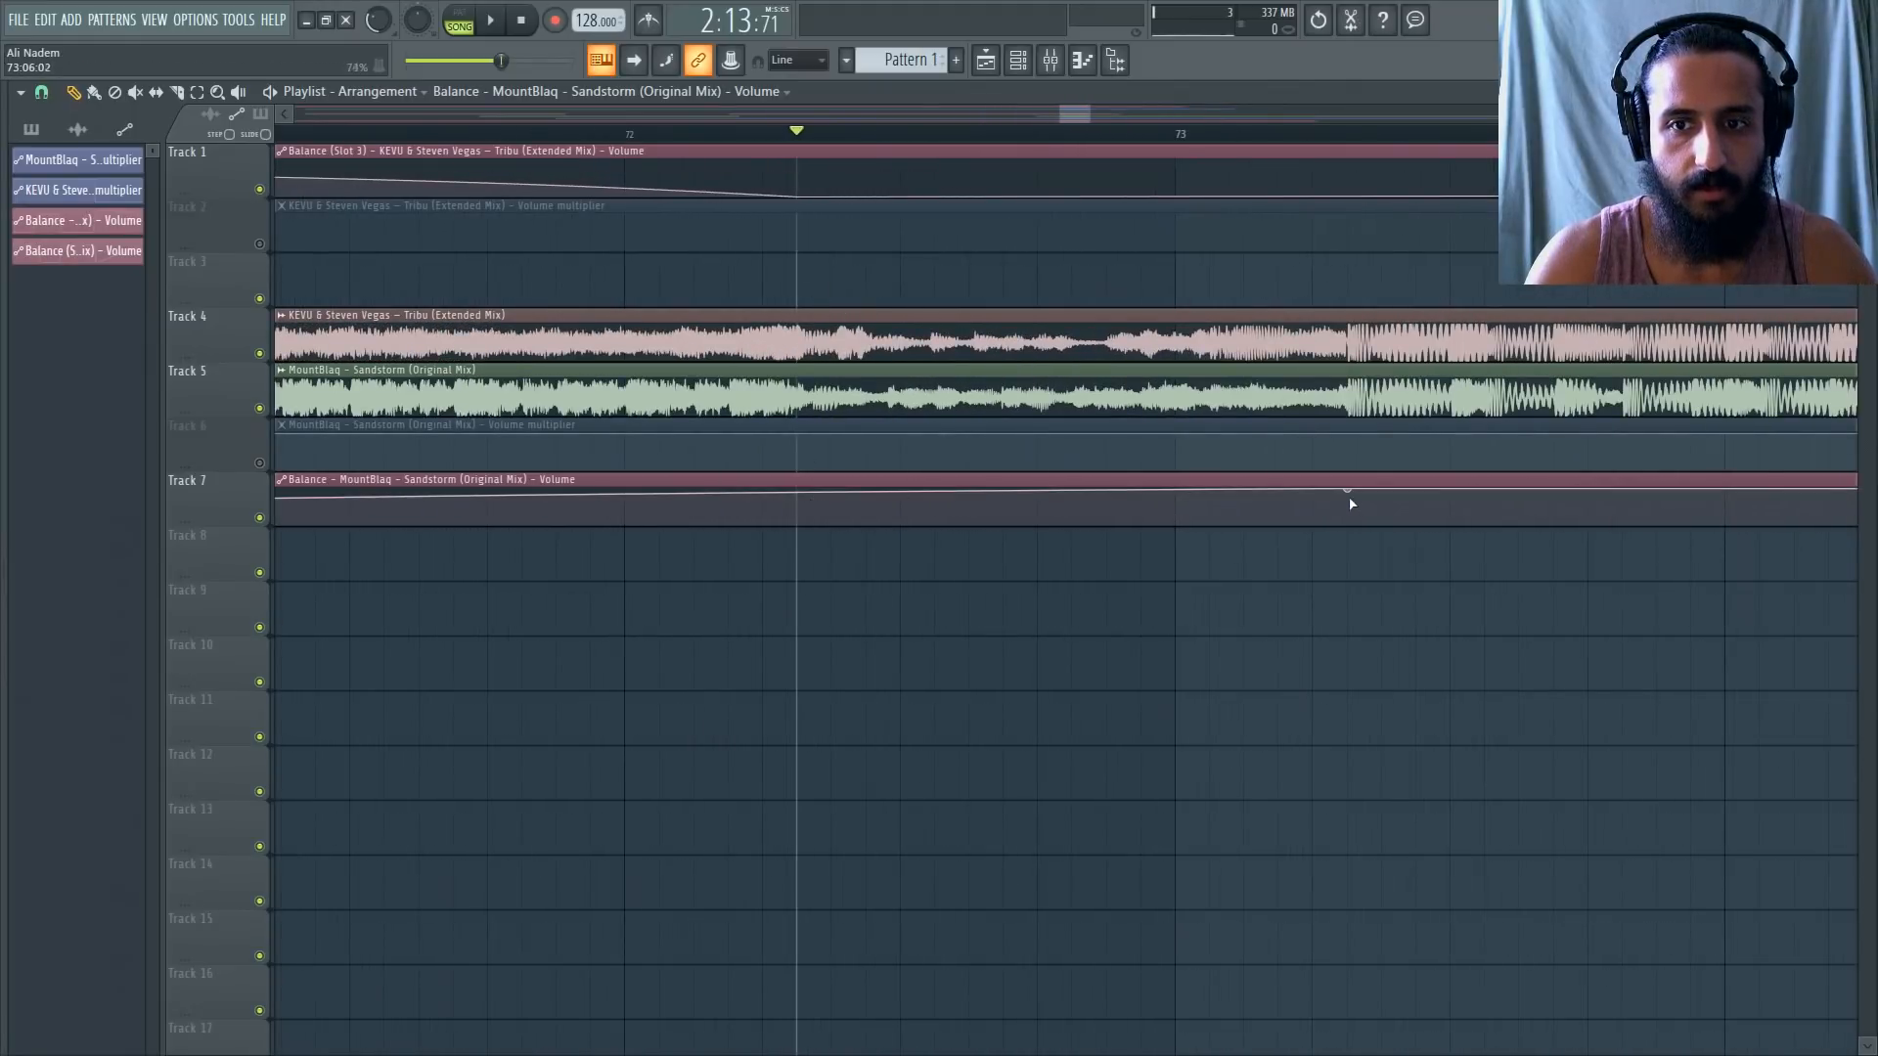
key(space)
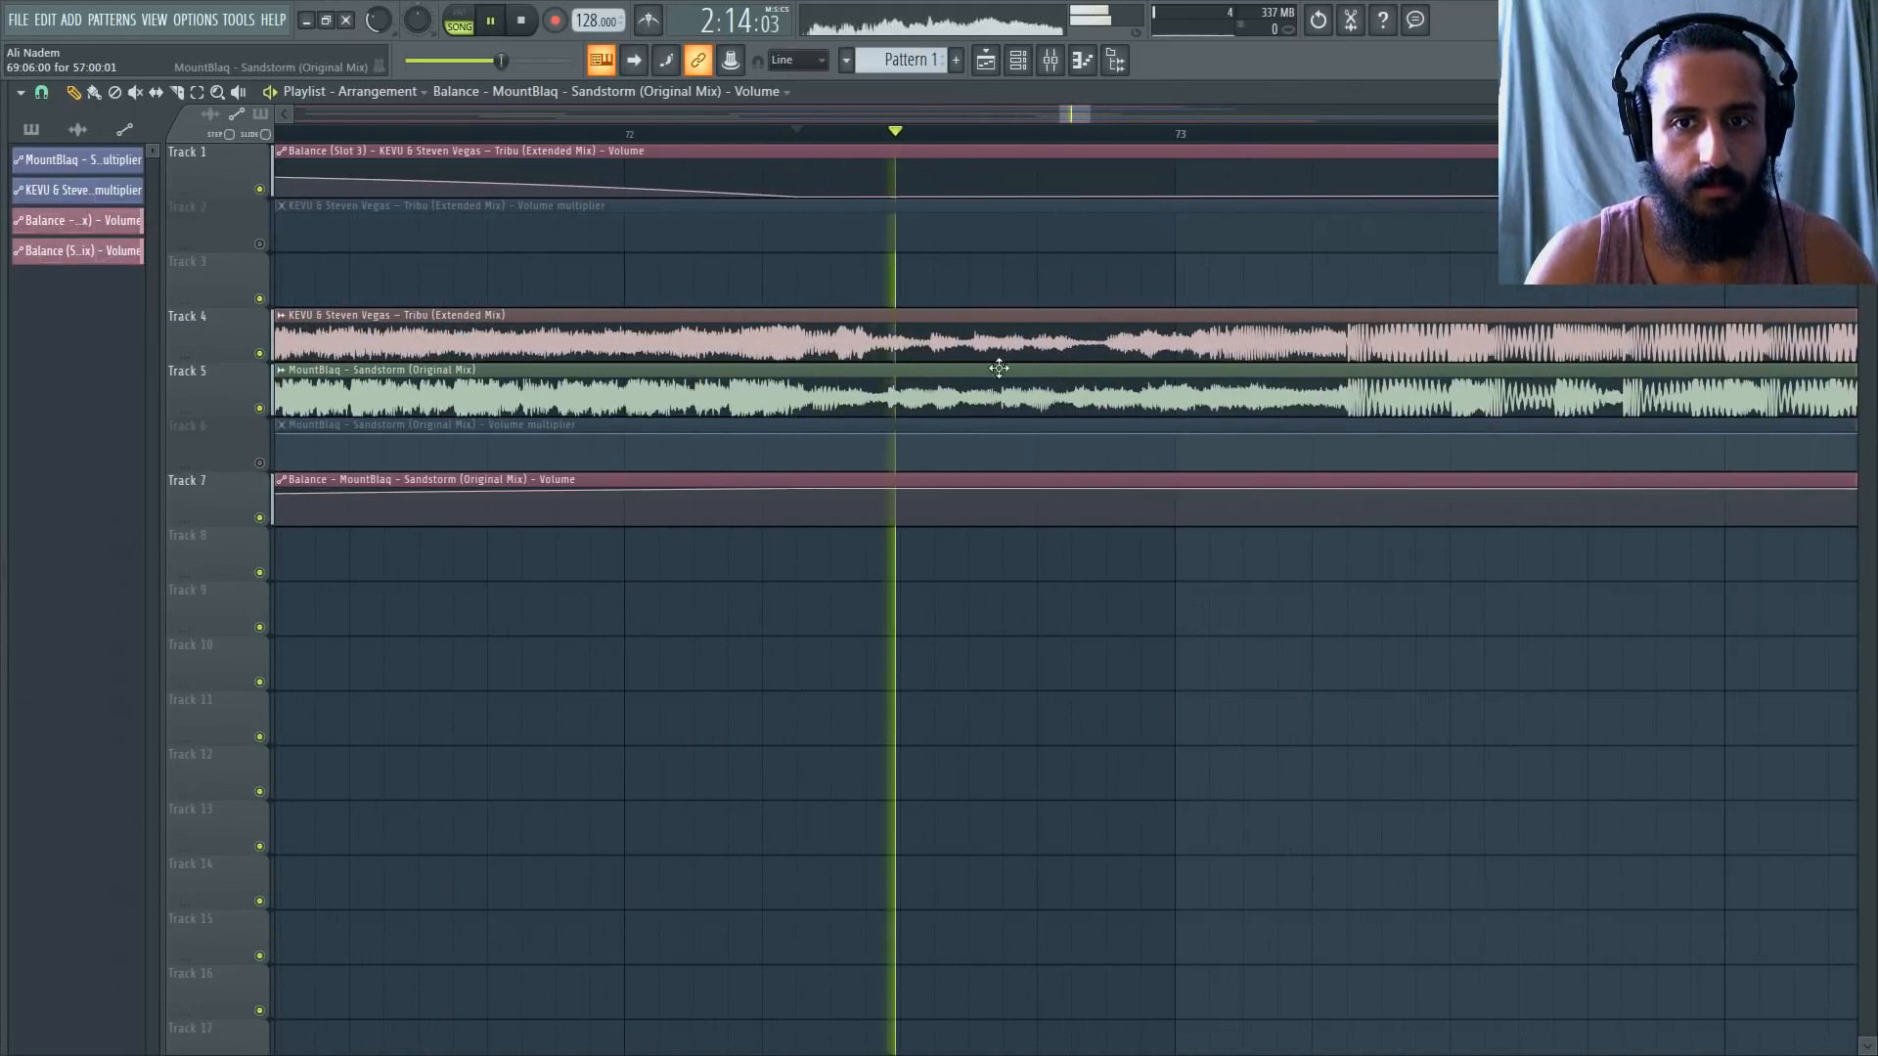
scroll(1106, 360, down, 4)
scroll(1106, 360, down, 3)
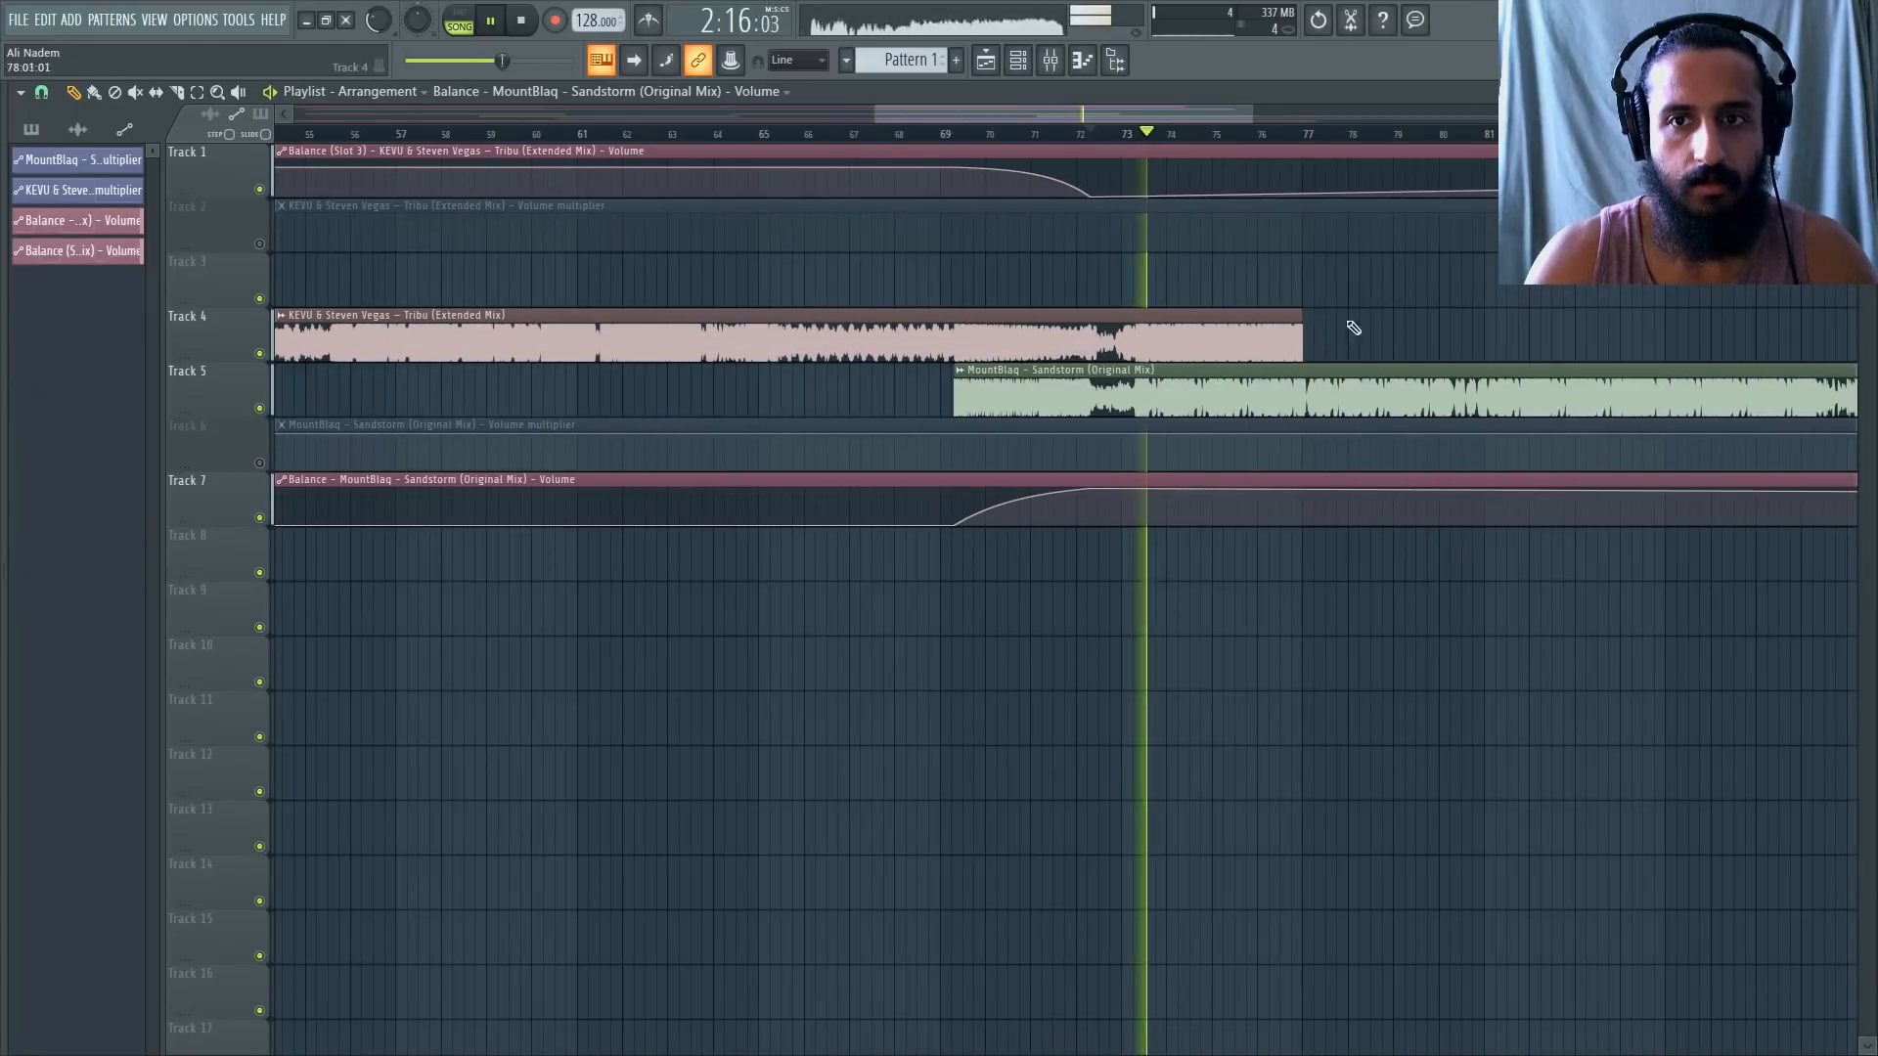
key(space)
Split the second Tribu clip on Track 4 at the drop at 73:06 and delete the part after it.
scroll(1189, 361, up, 3)
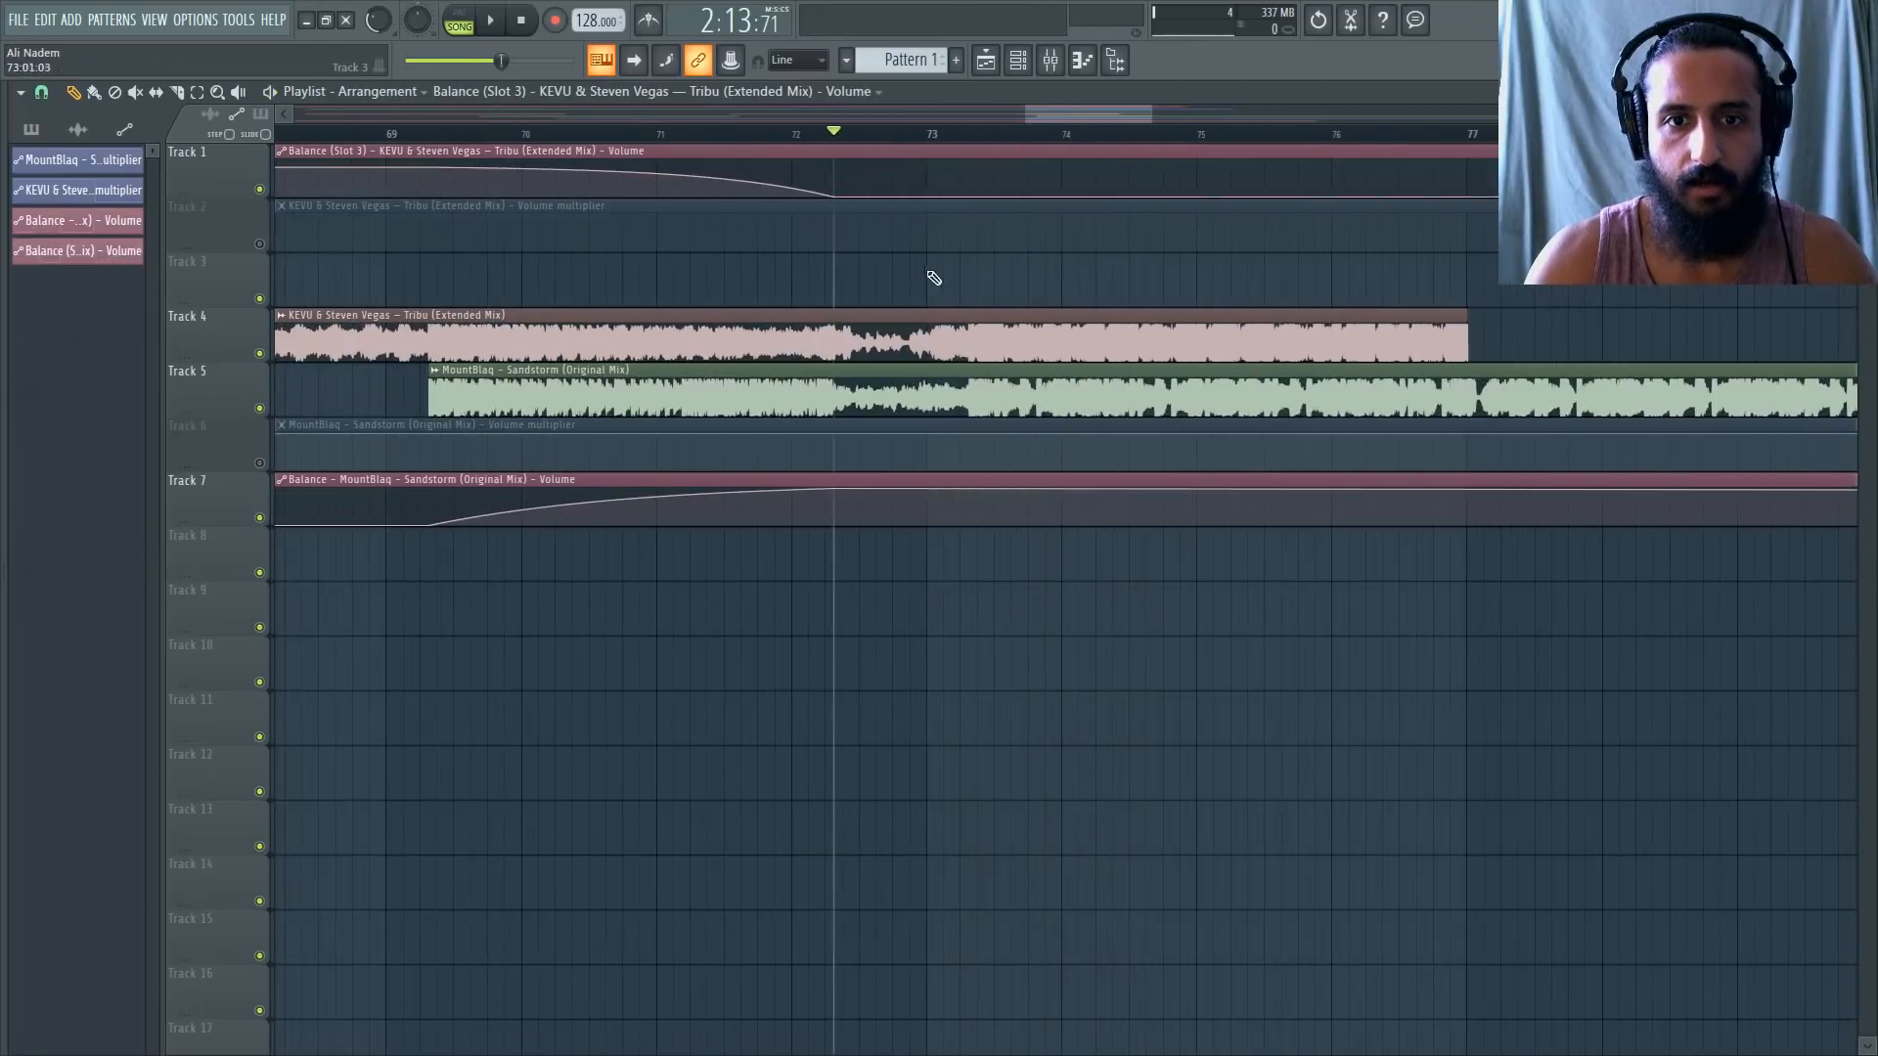
scroll(930, 277, up, 3)
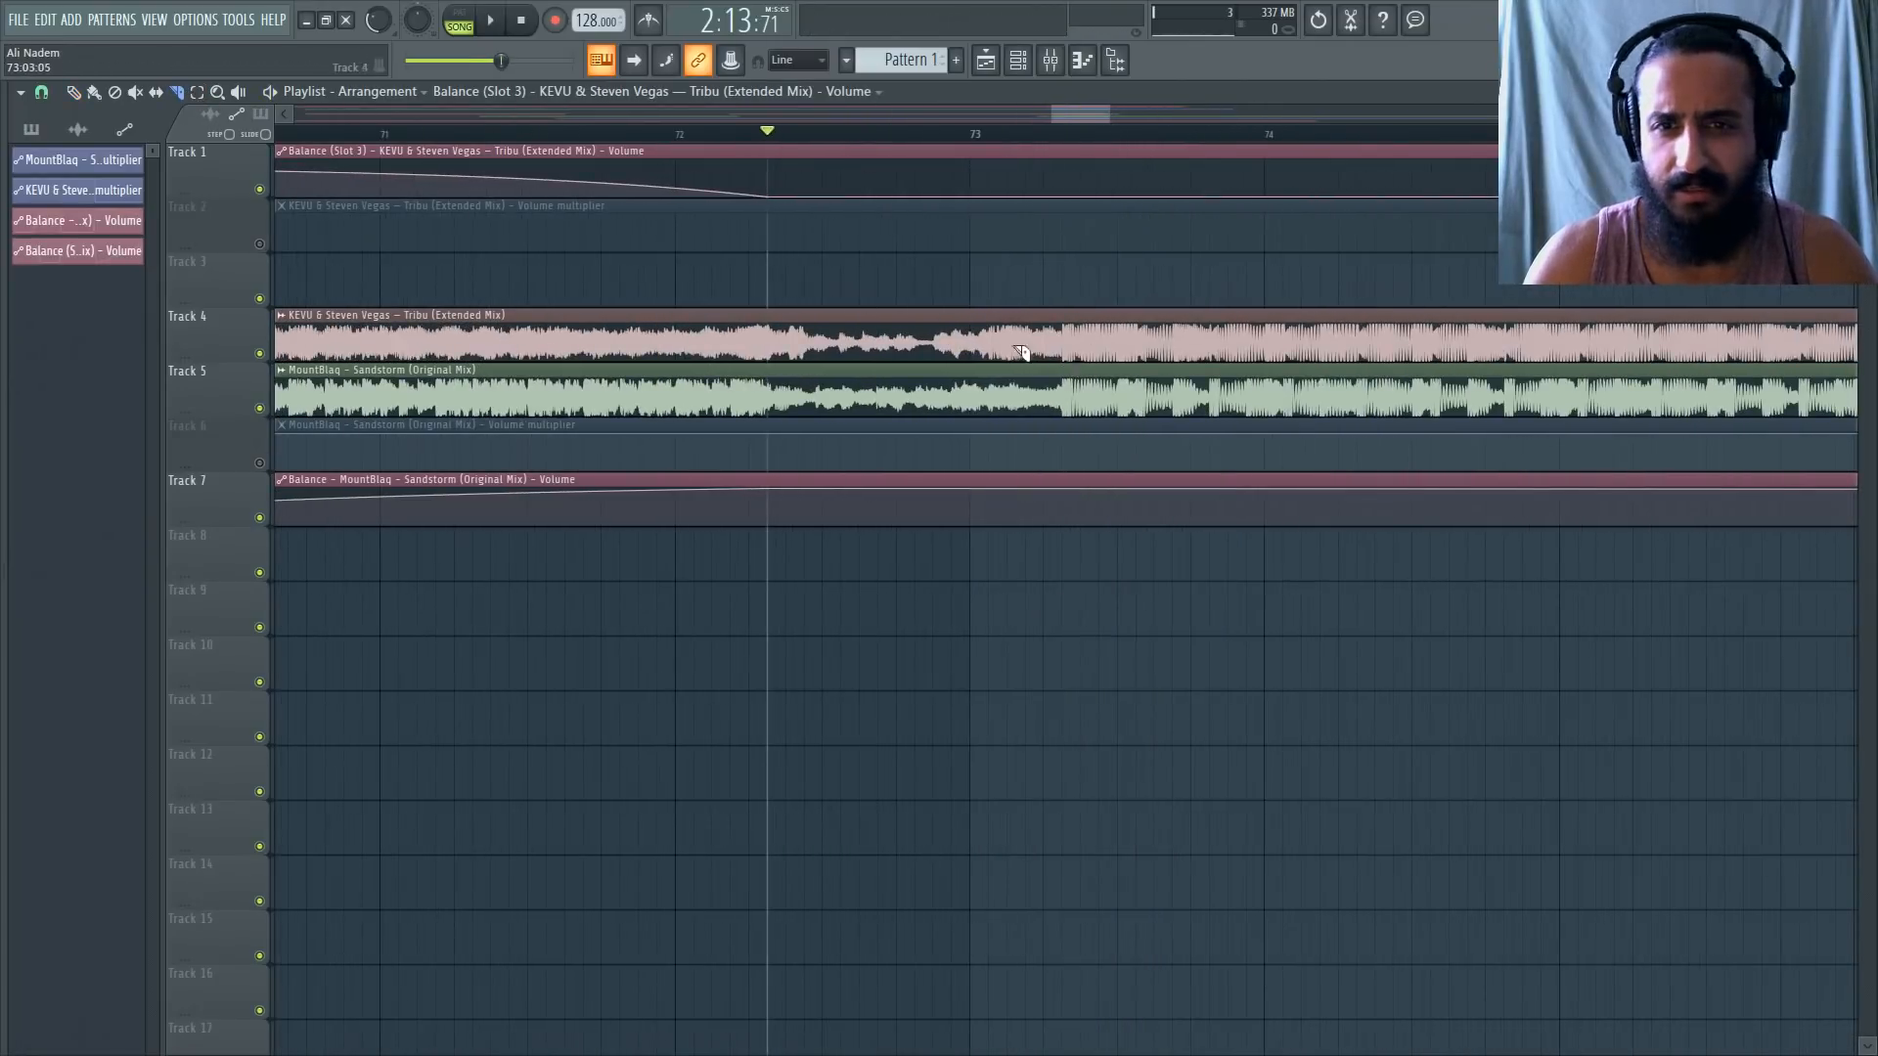
scroll(1079, 357, up, 2)
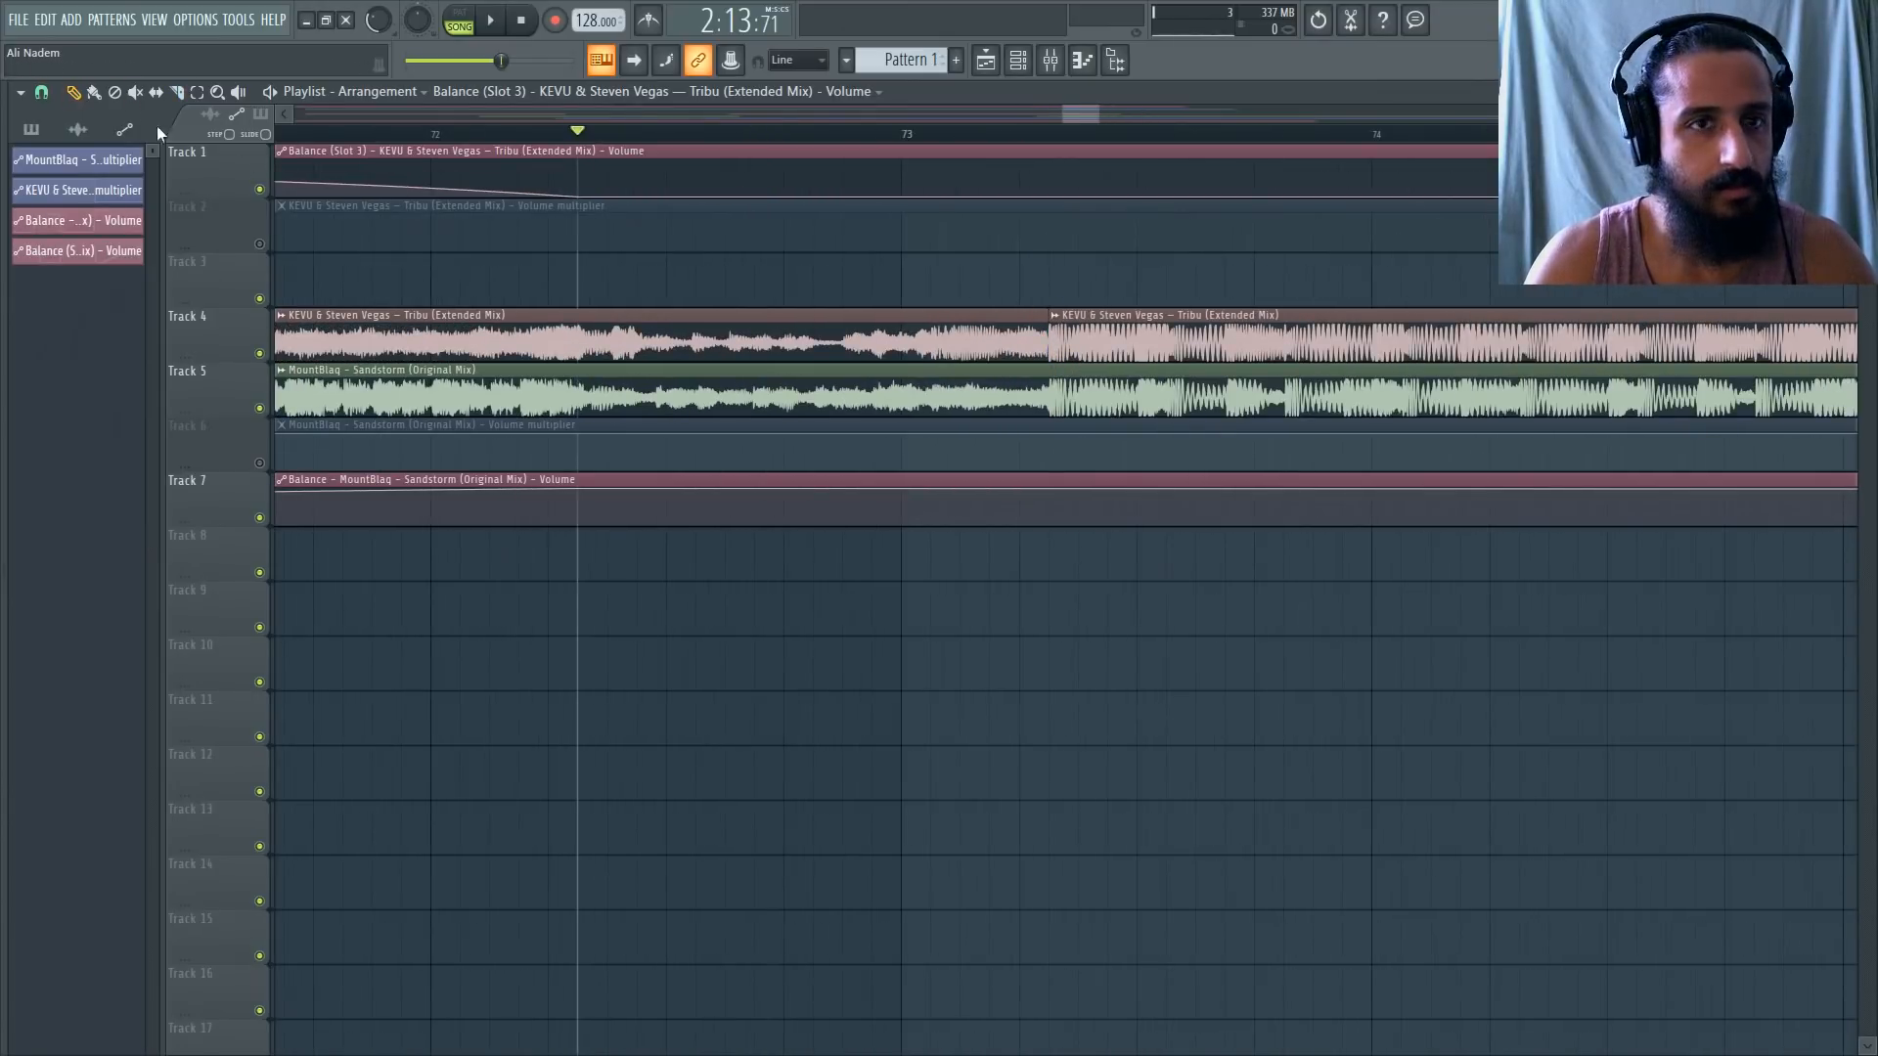
scroll(1188, 354, down, 6)
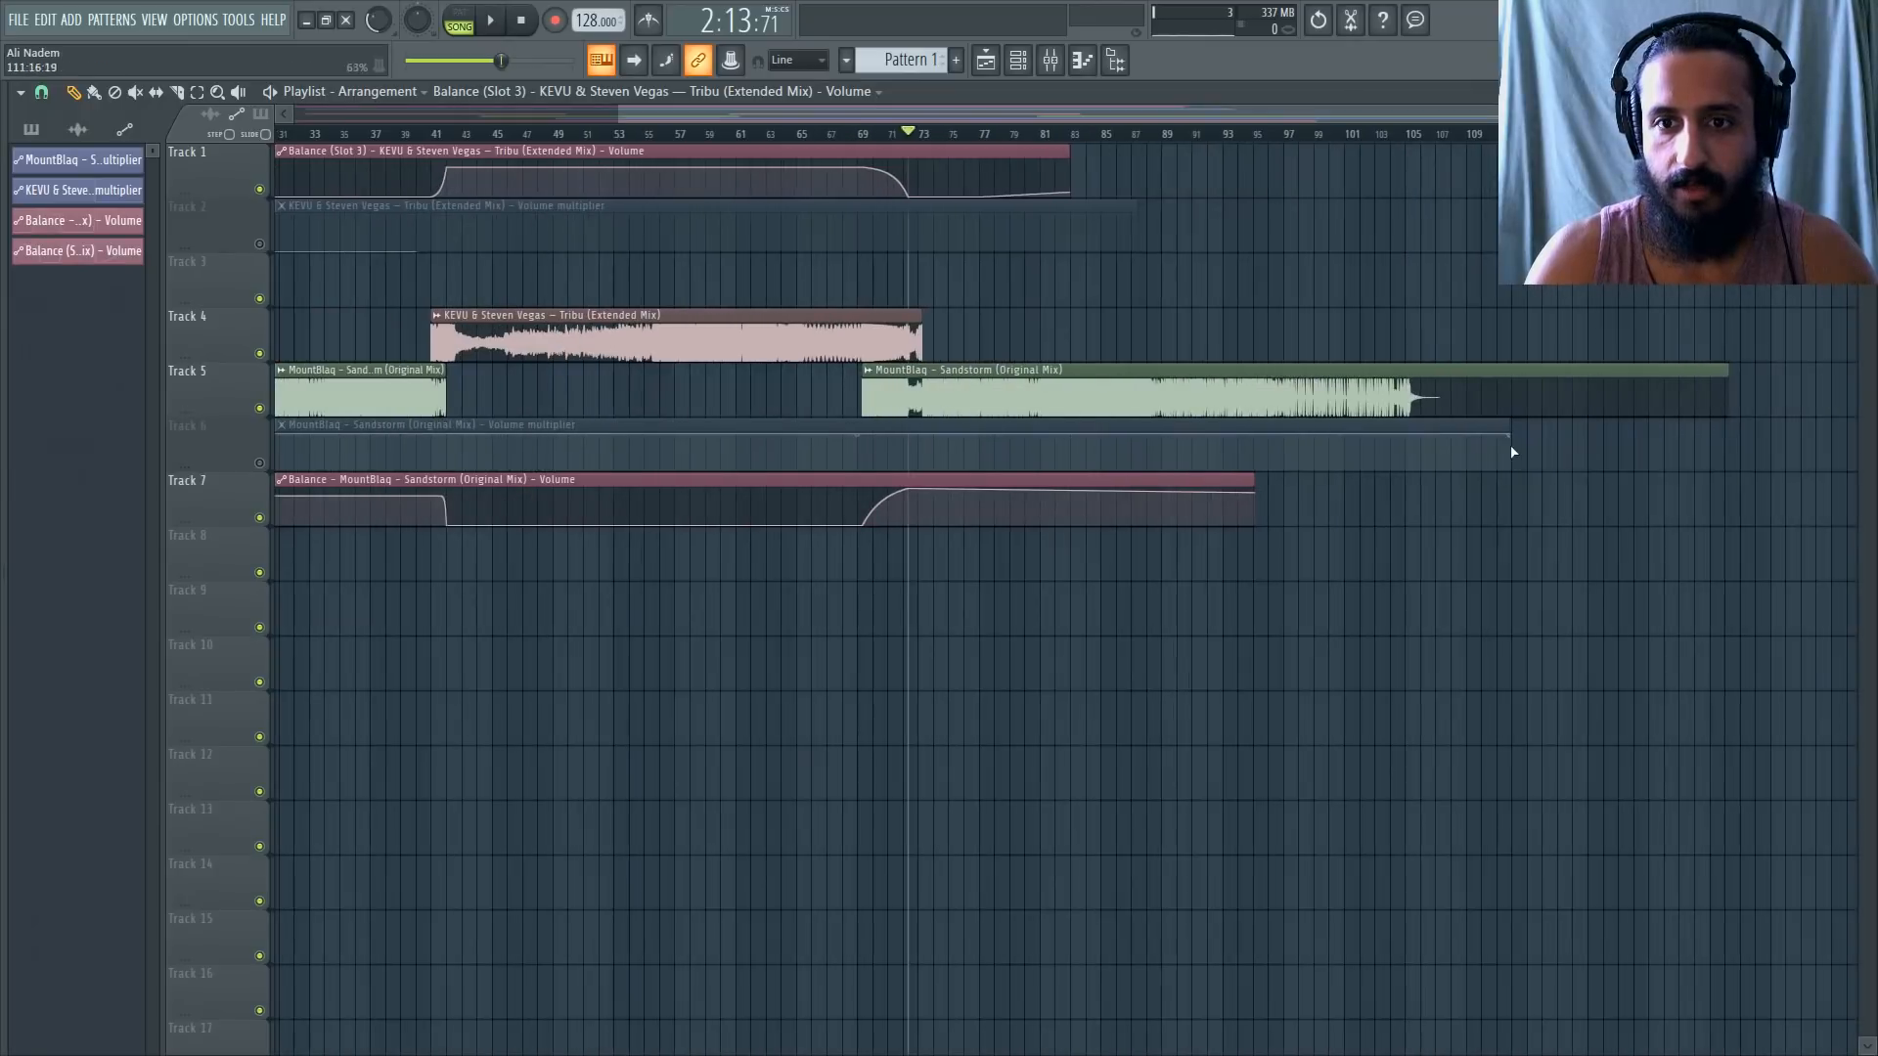
Set the value of the Sandstorm volume automation point at 72:06 on Track 7 to .8.
scroll(1179, 429, down, 2)
scroll(1603, 487, up, 2)
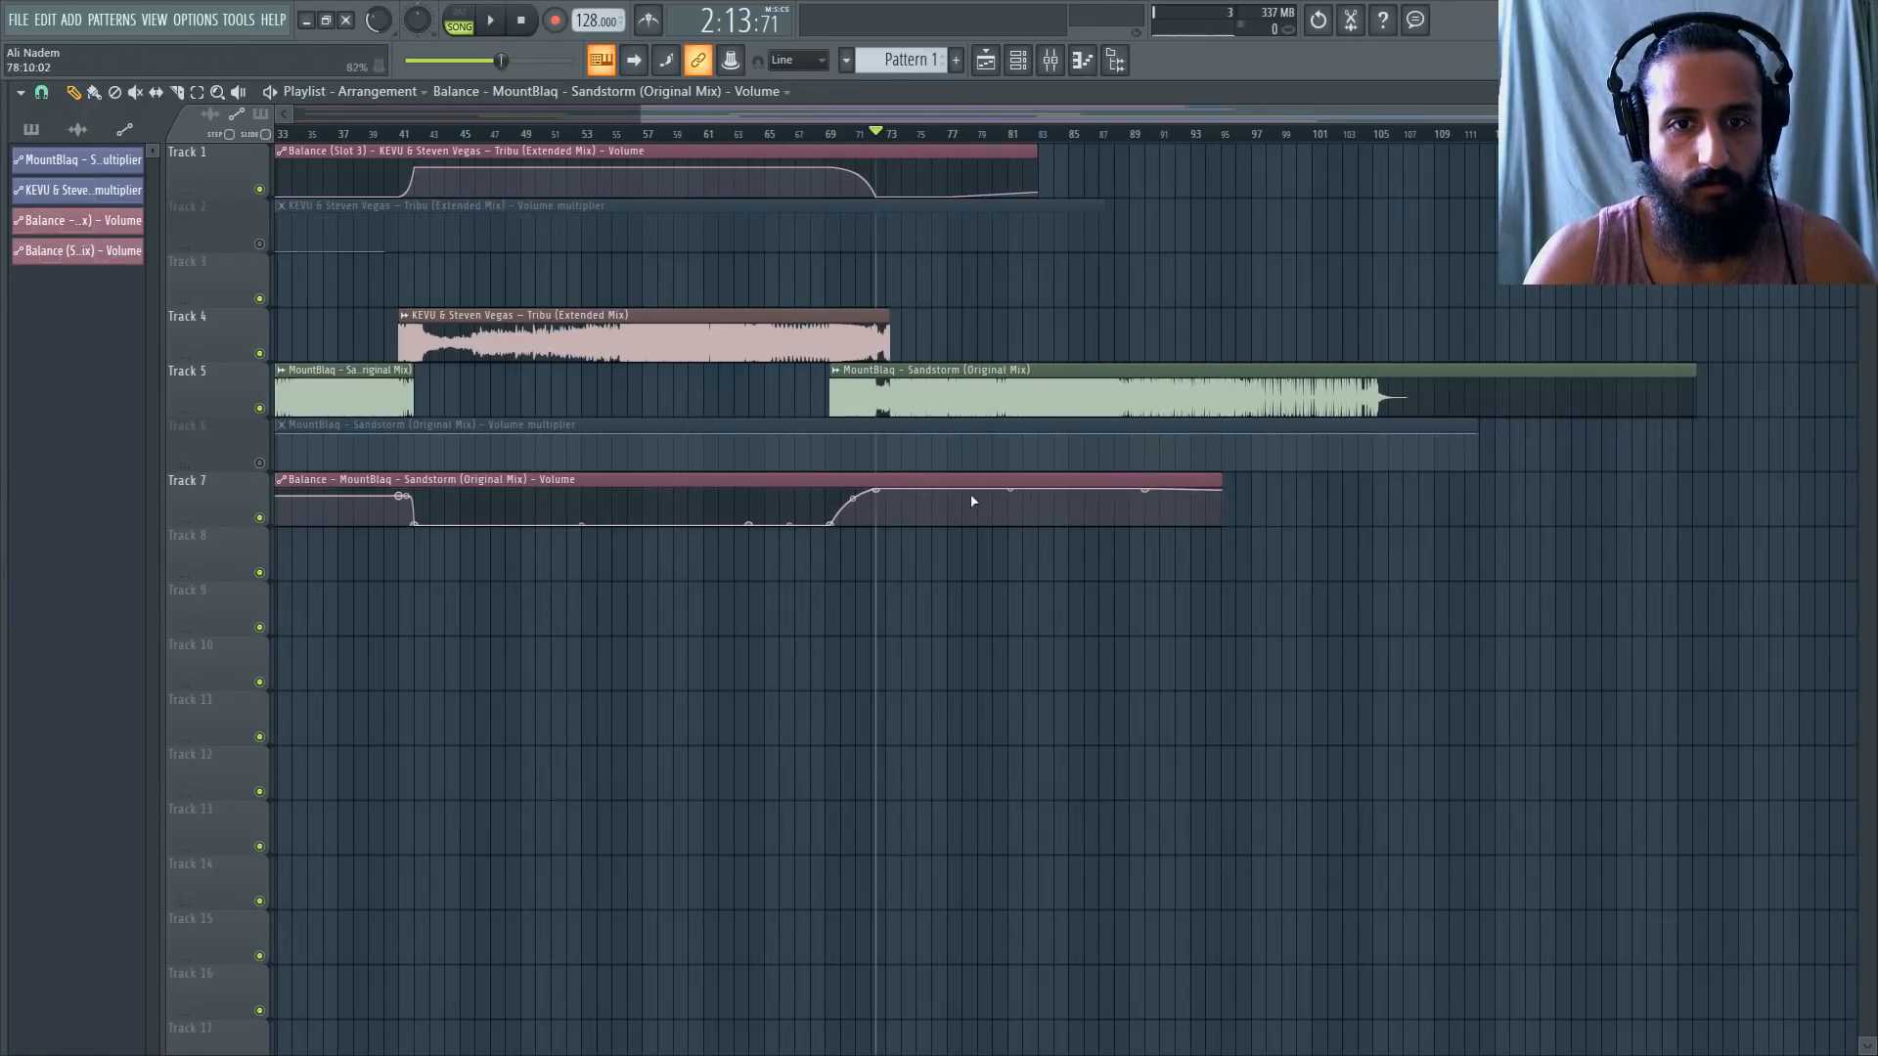
right_click(877, 492)
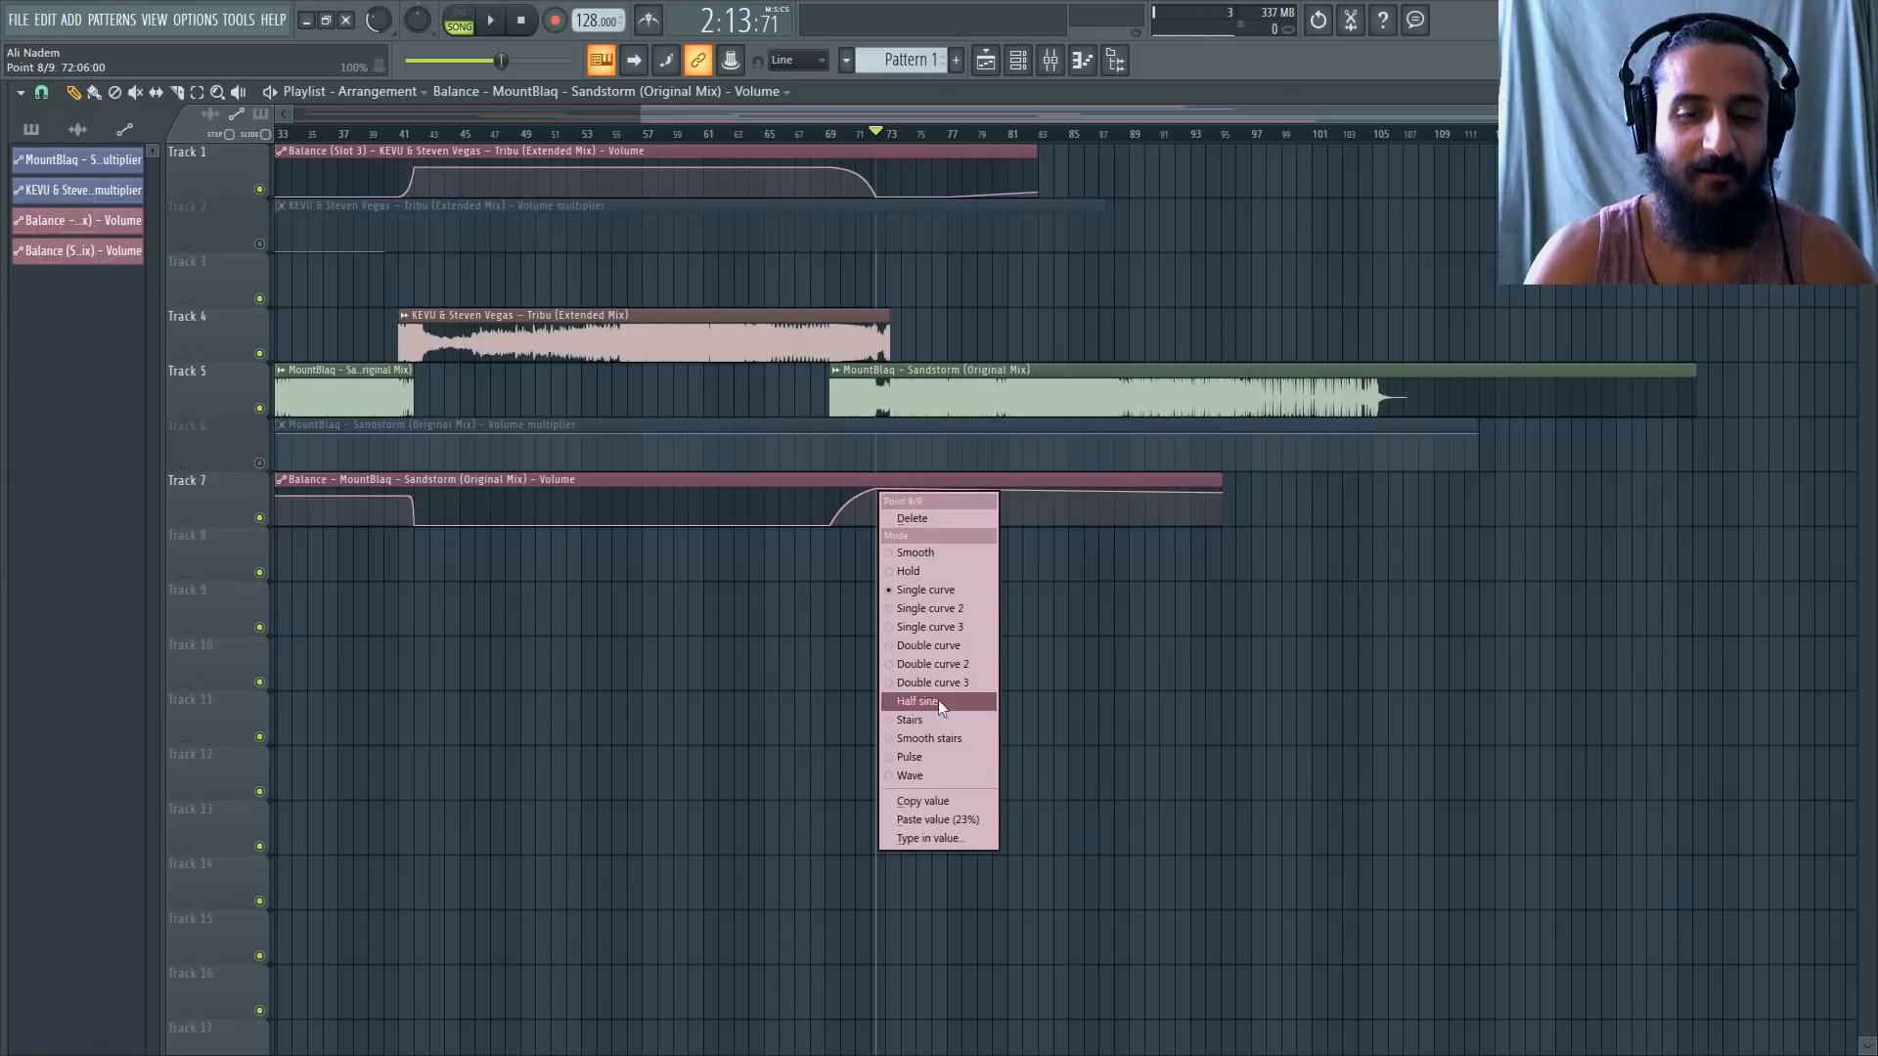
click(955, 842)
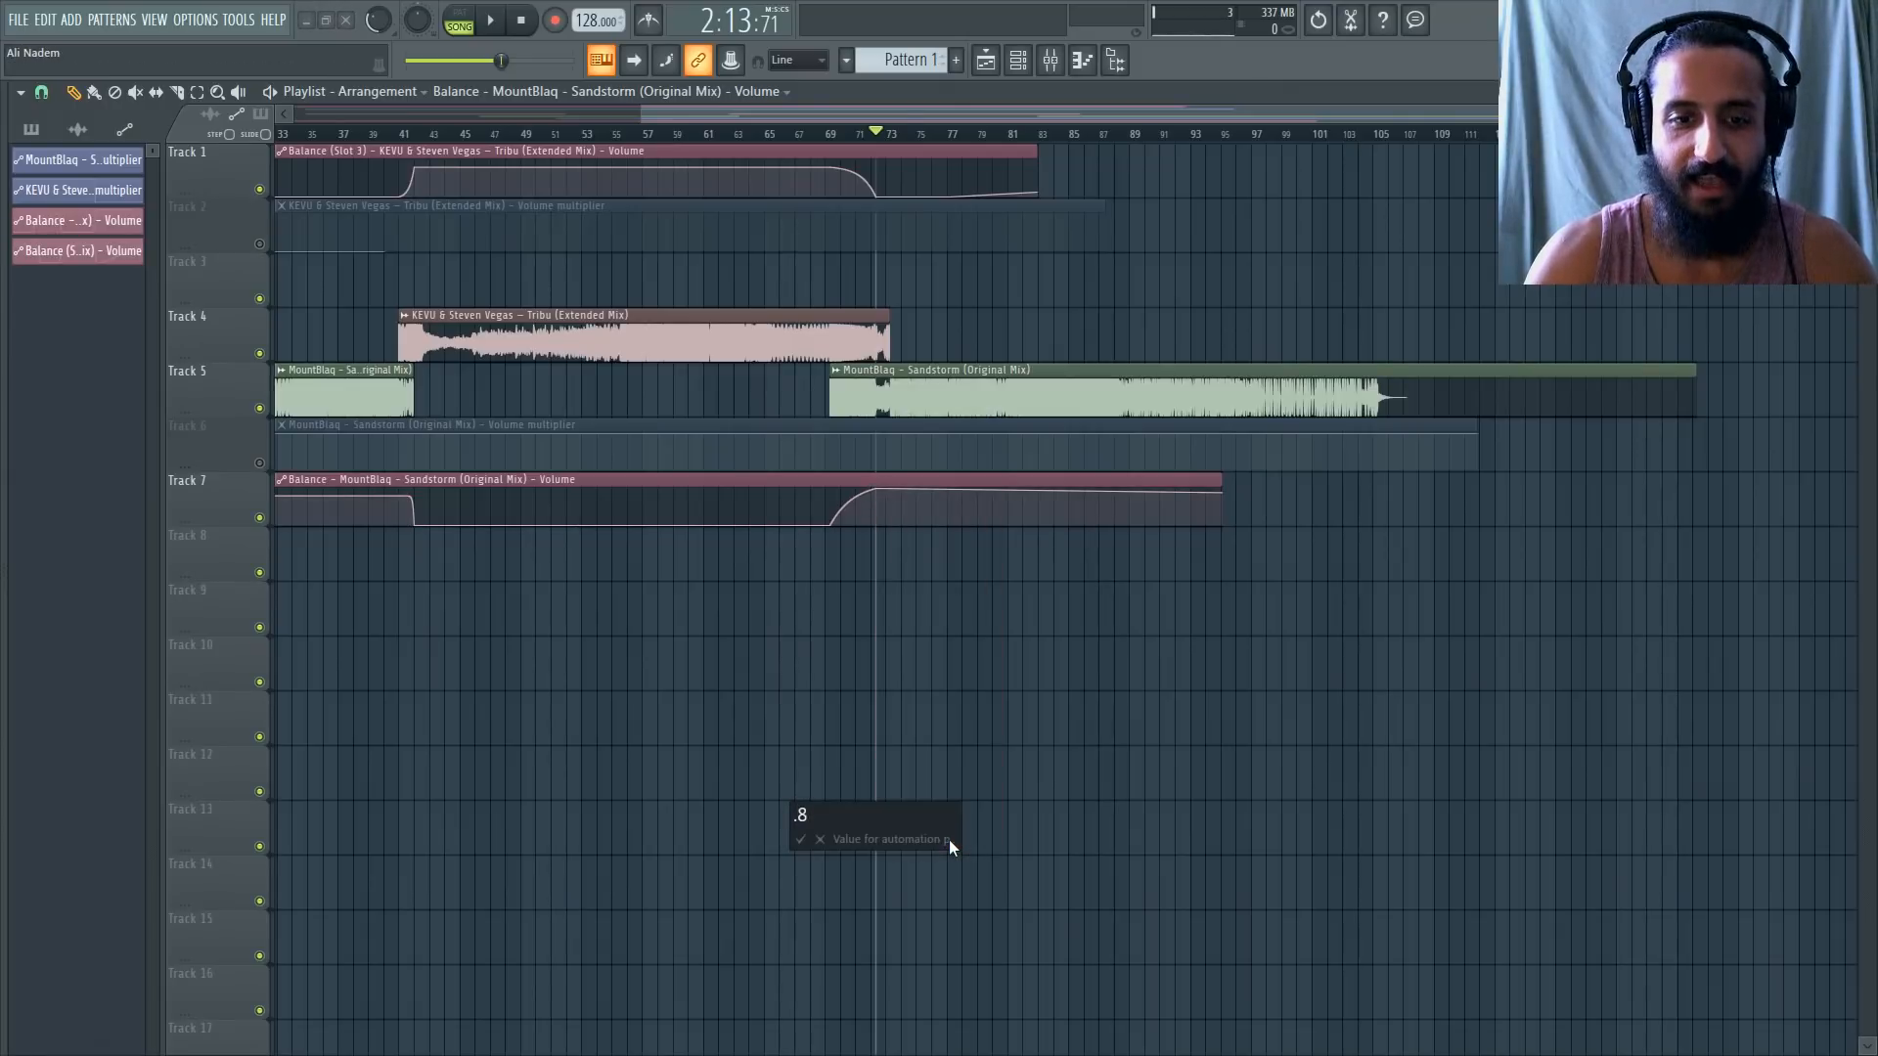
key(Return)
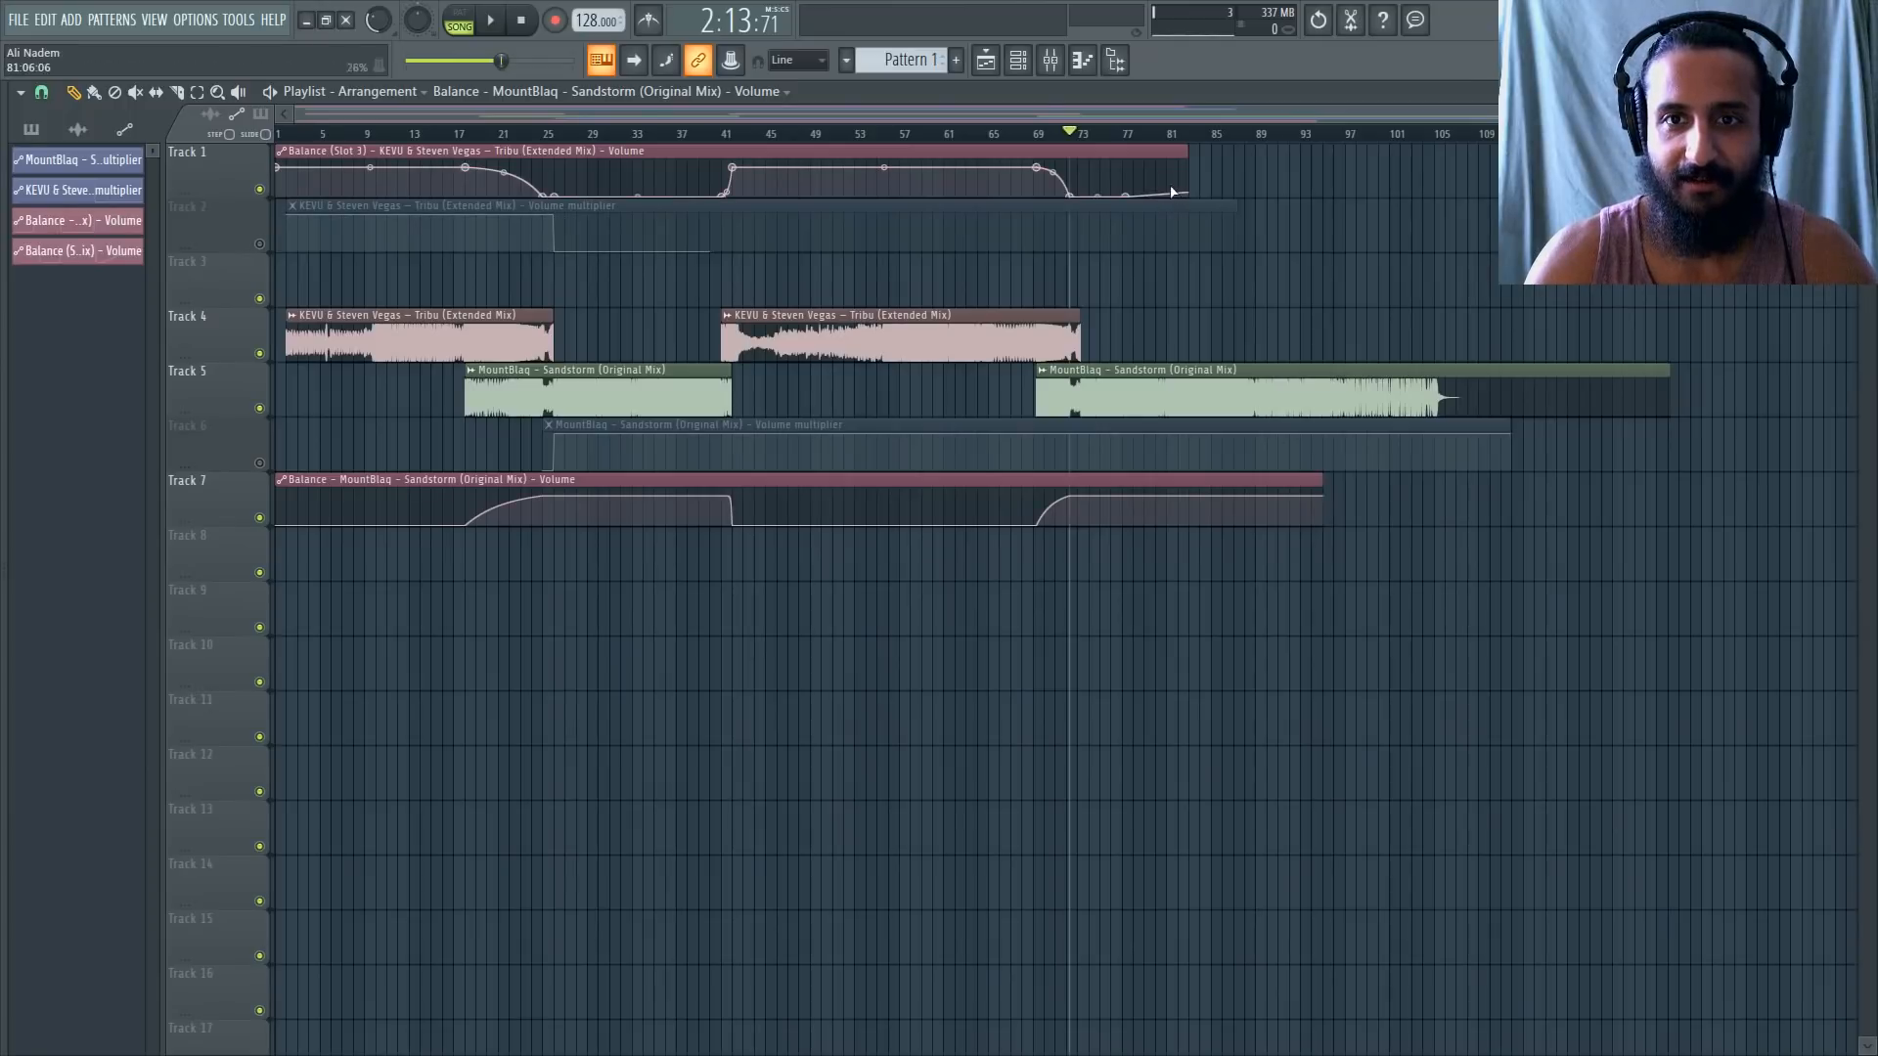
Shorten the Tribu volume automation clip on Track 1 to about bar 77 and check the crossfade options of the last Sandstorm clip.
drag(1187, 188, 1121, 188)
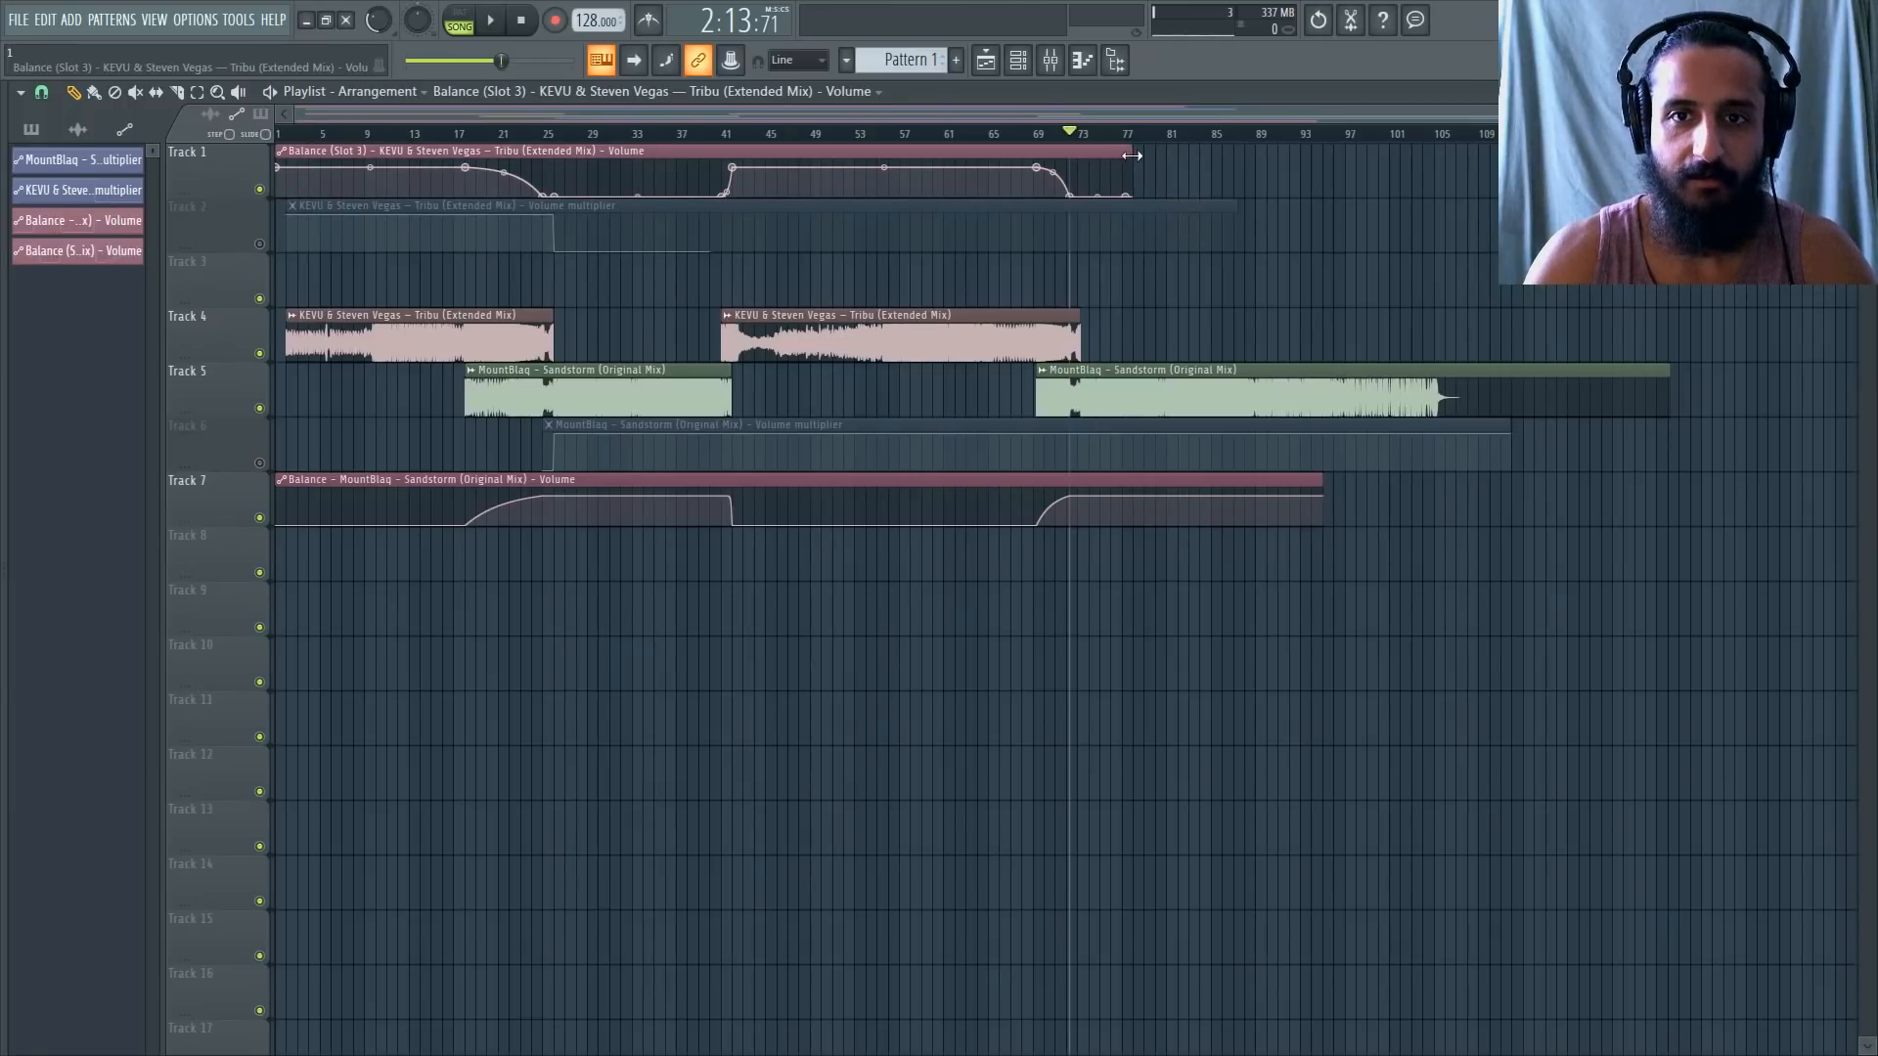
right_click(1049, 378)
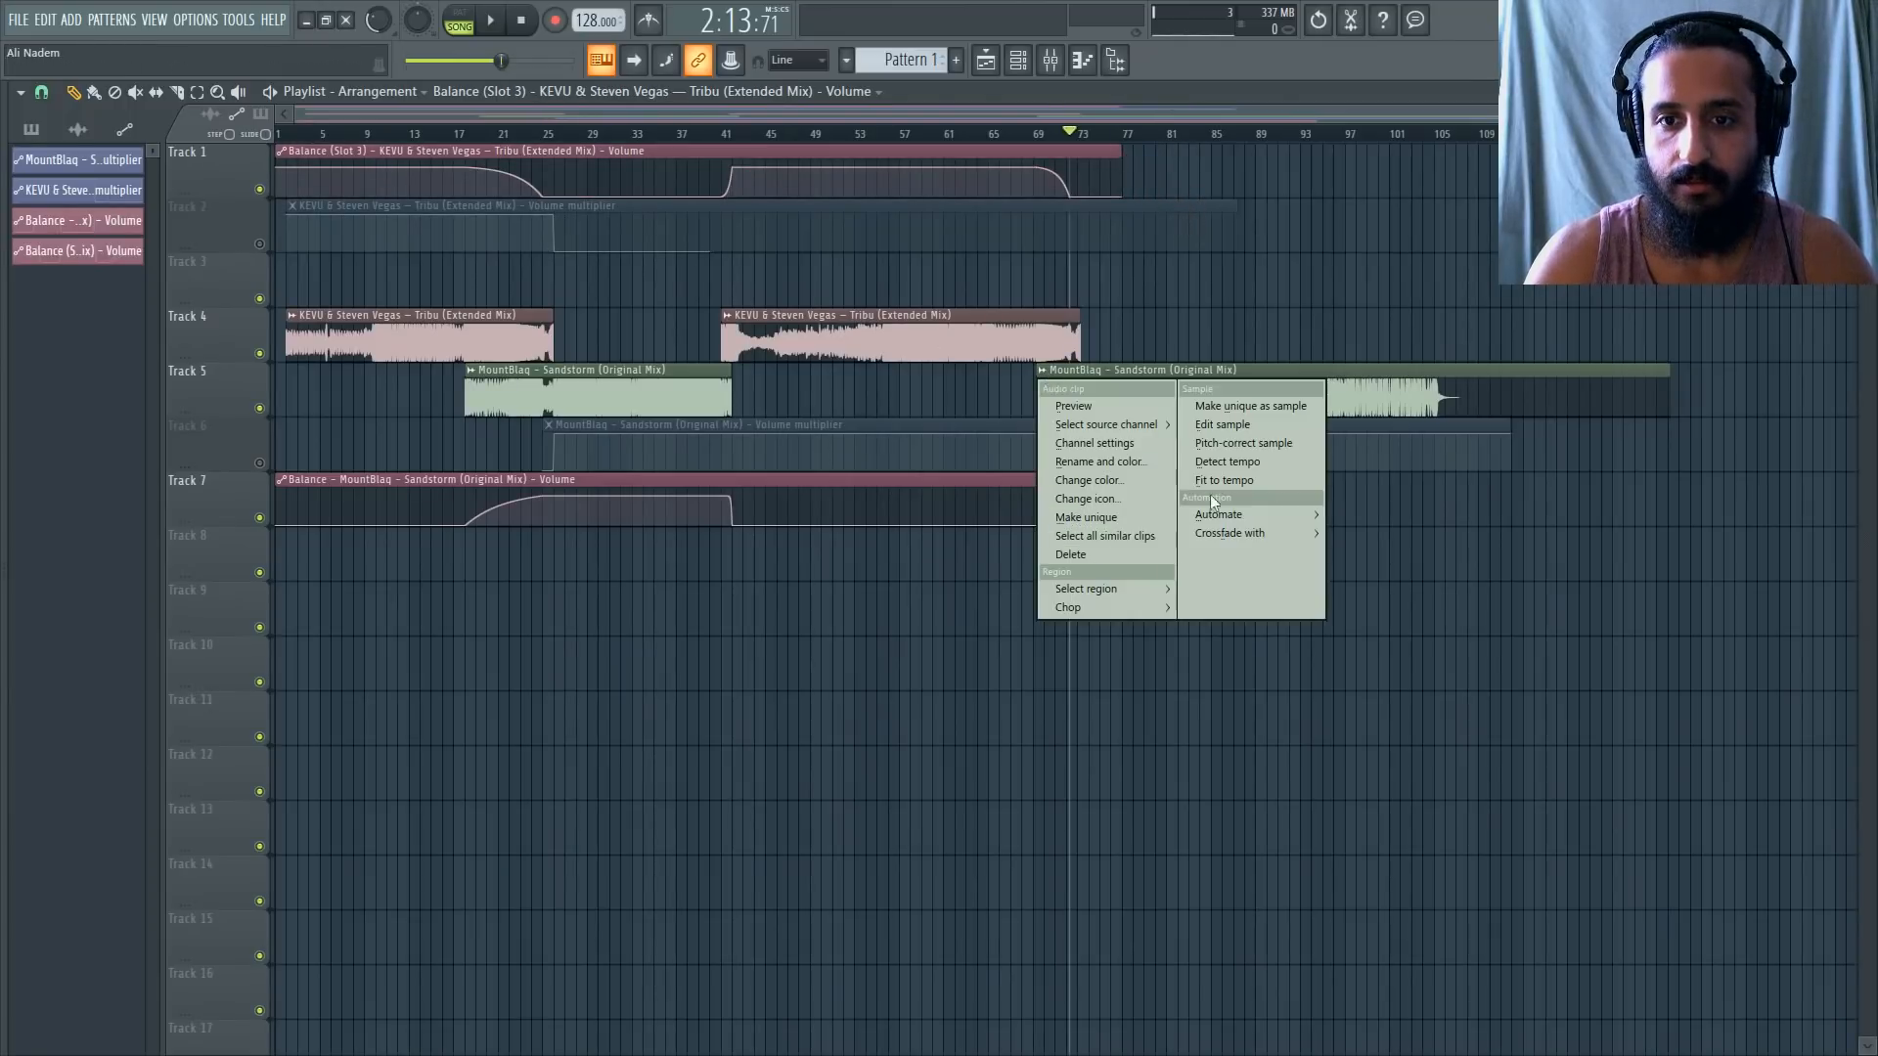
mouse_move(1261, 534)
click(1365, 533)
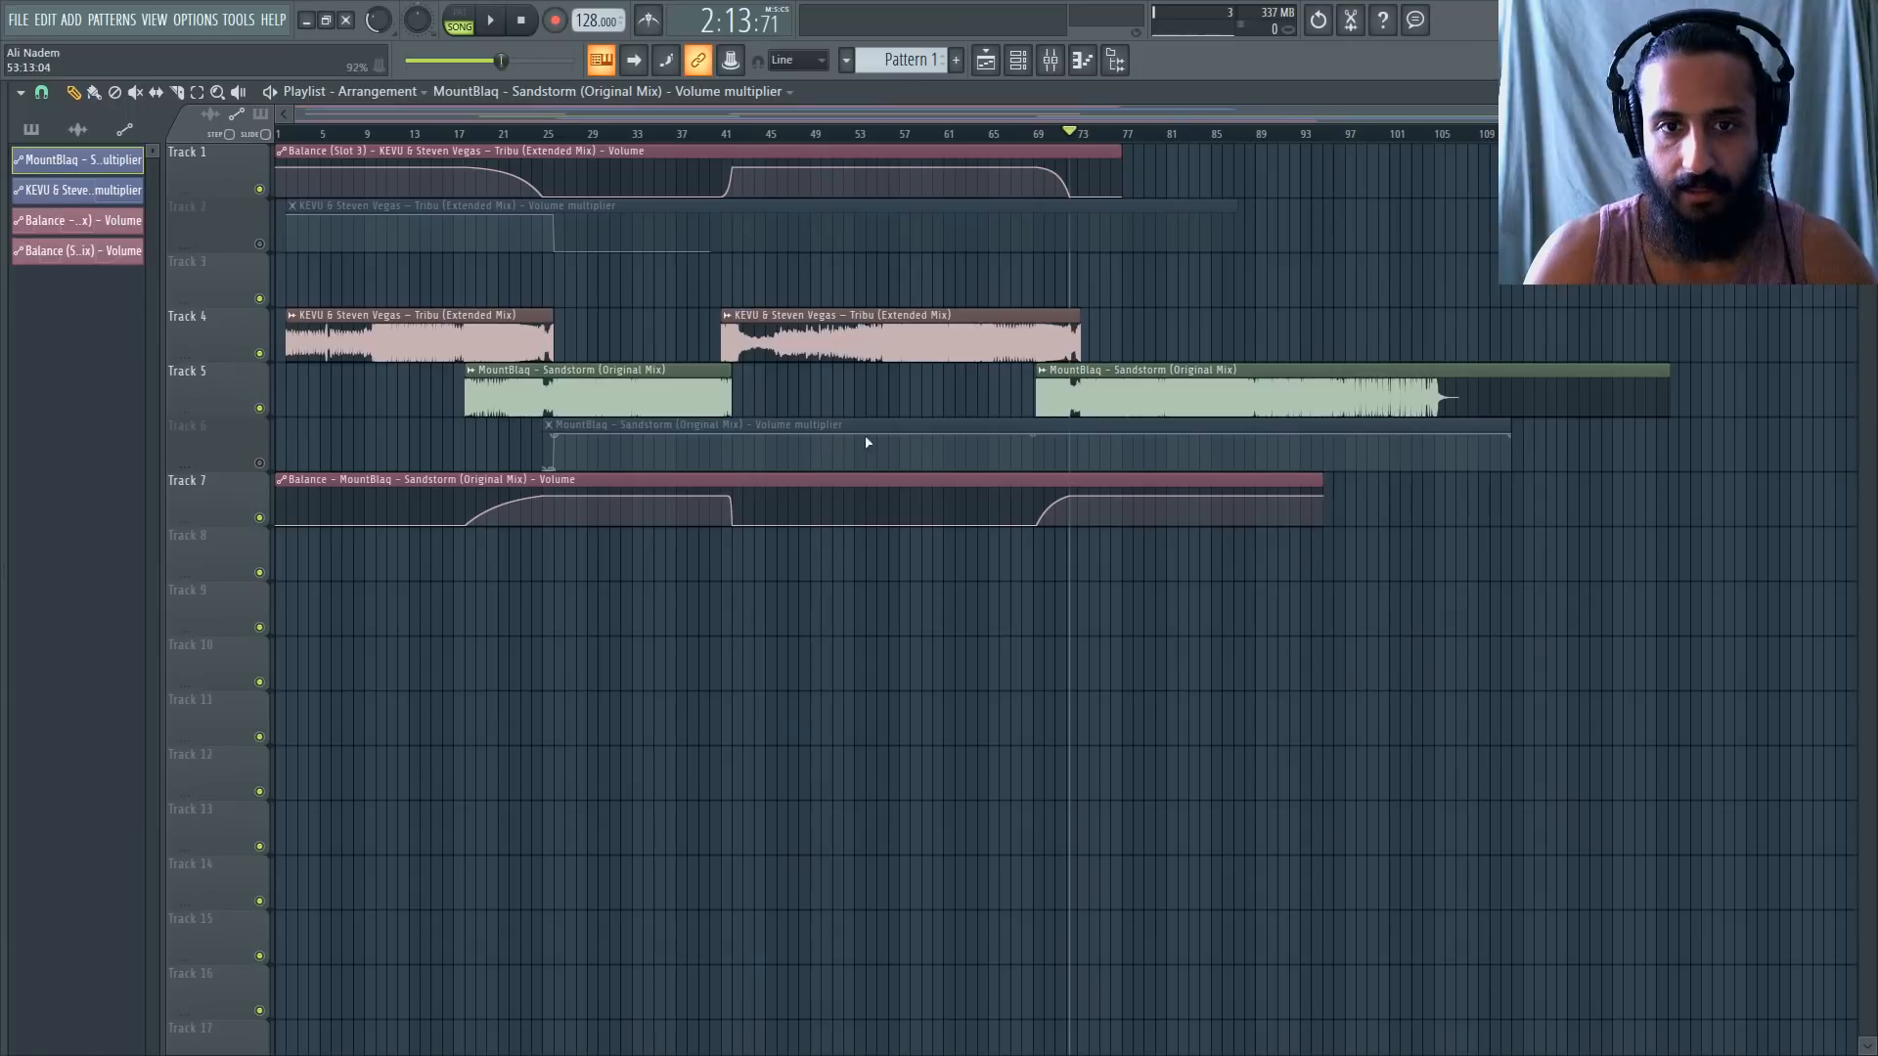
Shorten the Sandstorm volume automation clip on Track 7 so it ends around bar 73, just after the second rise.
scroll(1154, 446, up, 3)
scroll(1071, 442, down, 2)
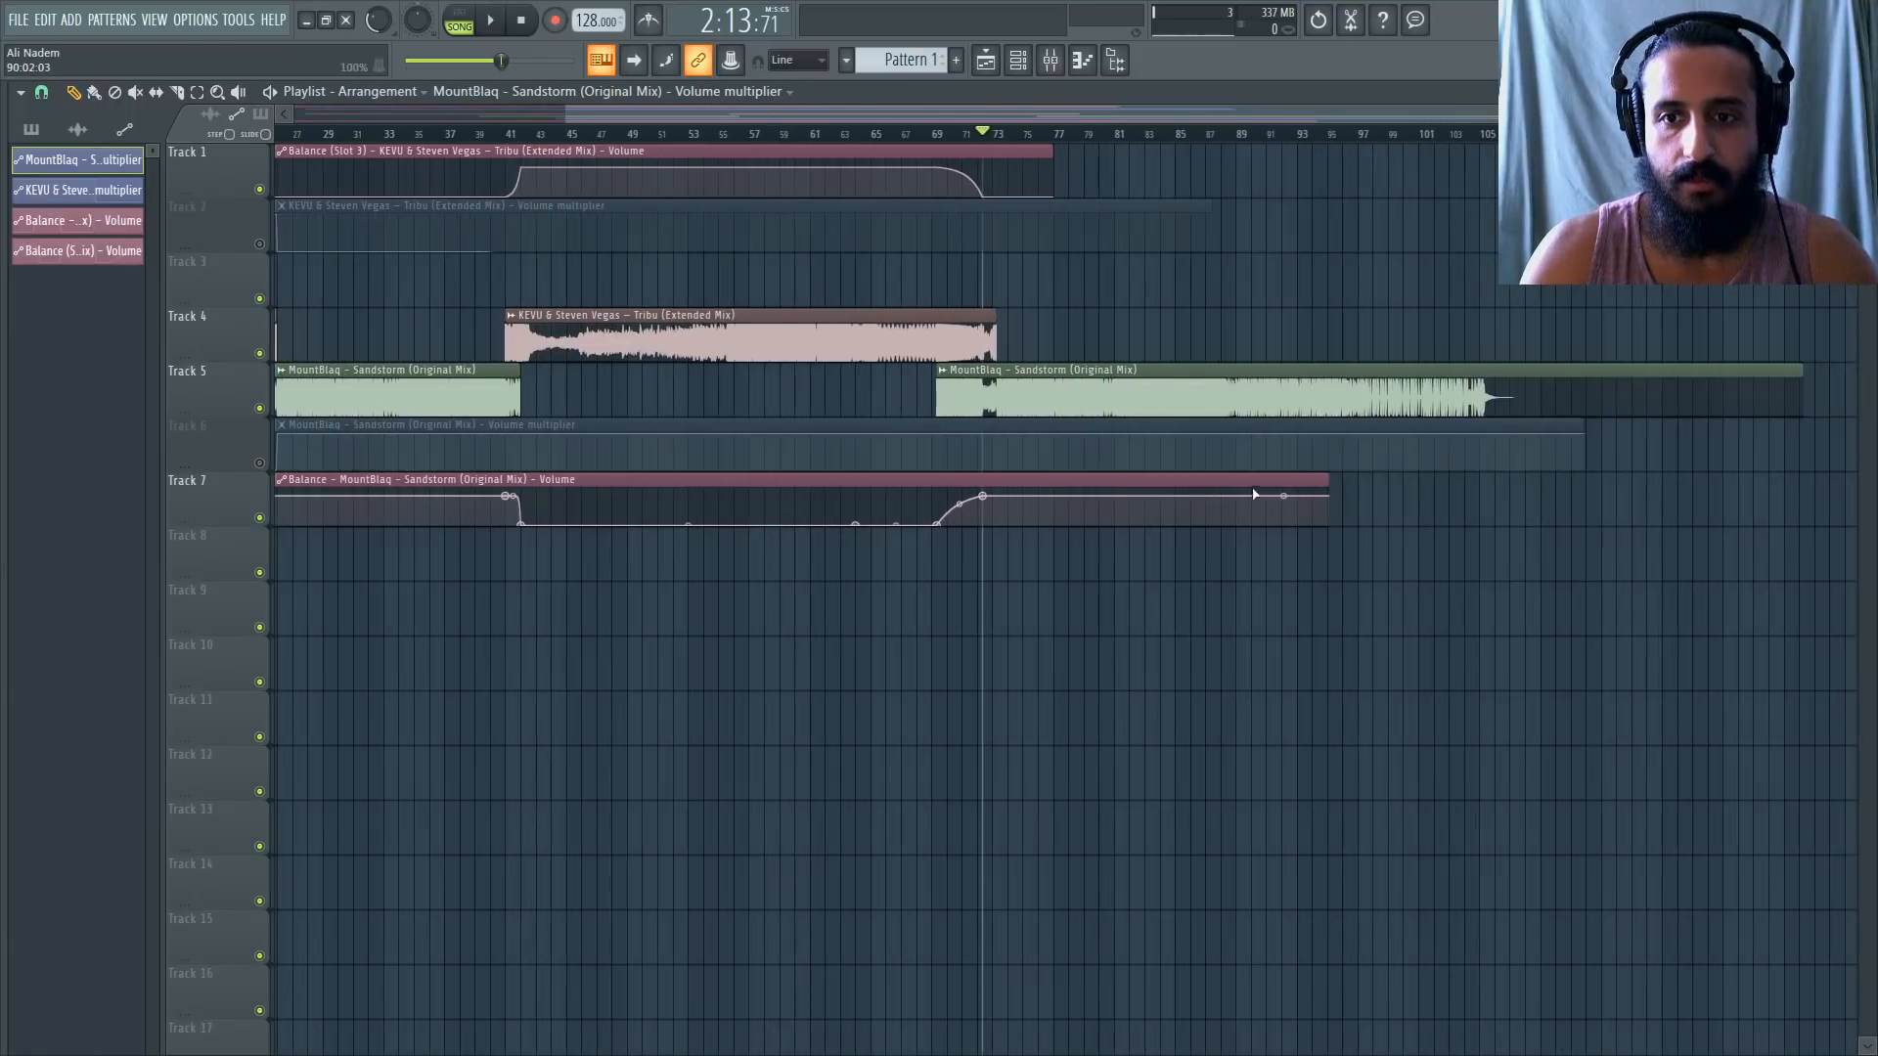
drag(1341, 492, 998, 483)
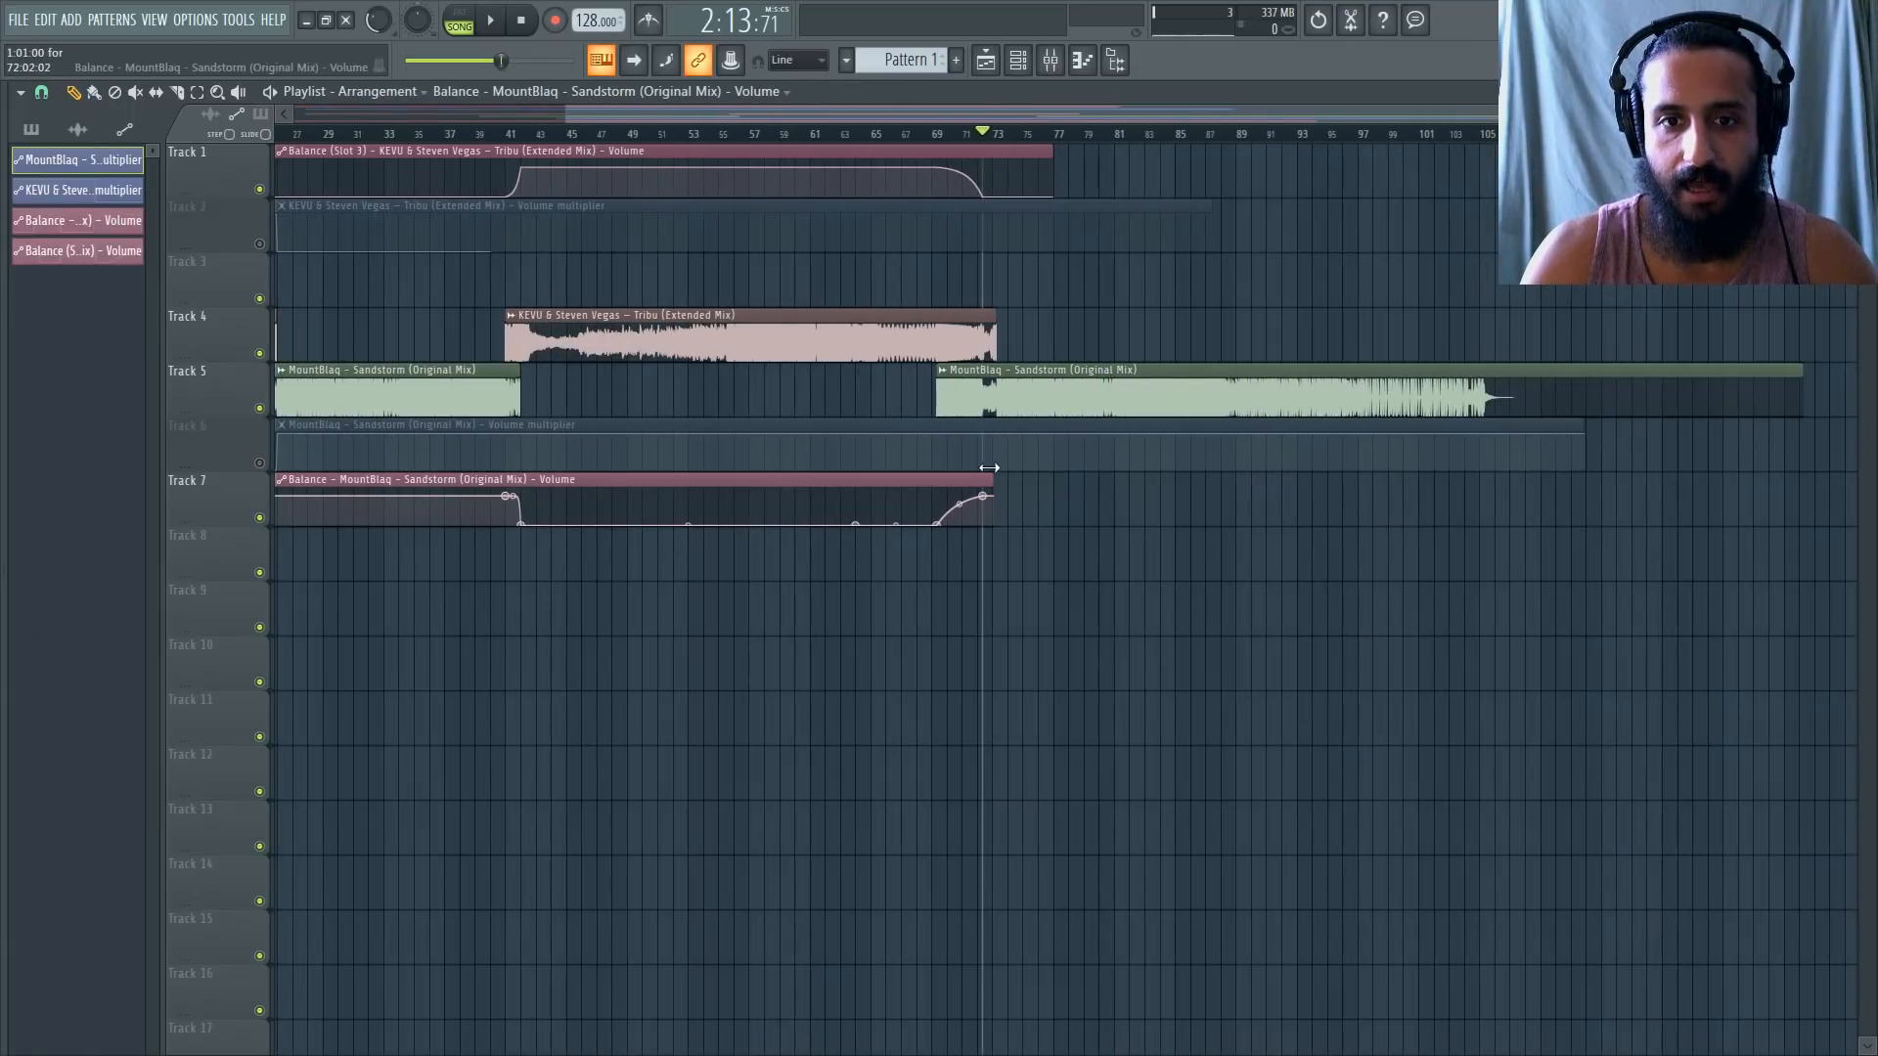
scroll(994, 478, up, 2)
click(995, 478)
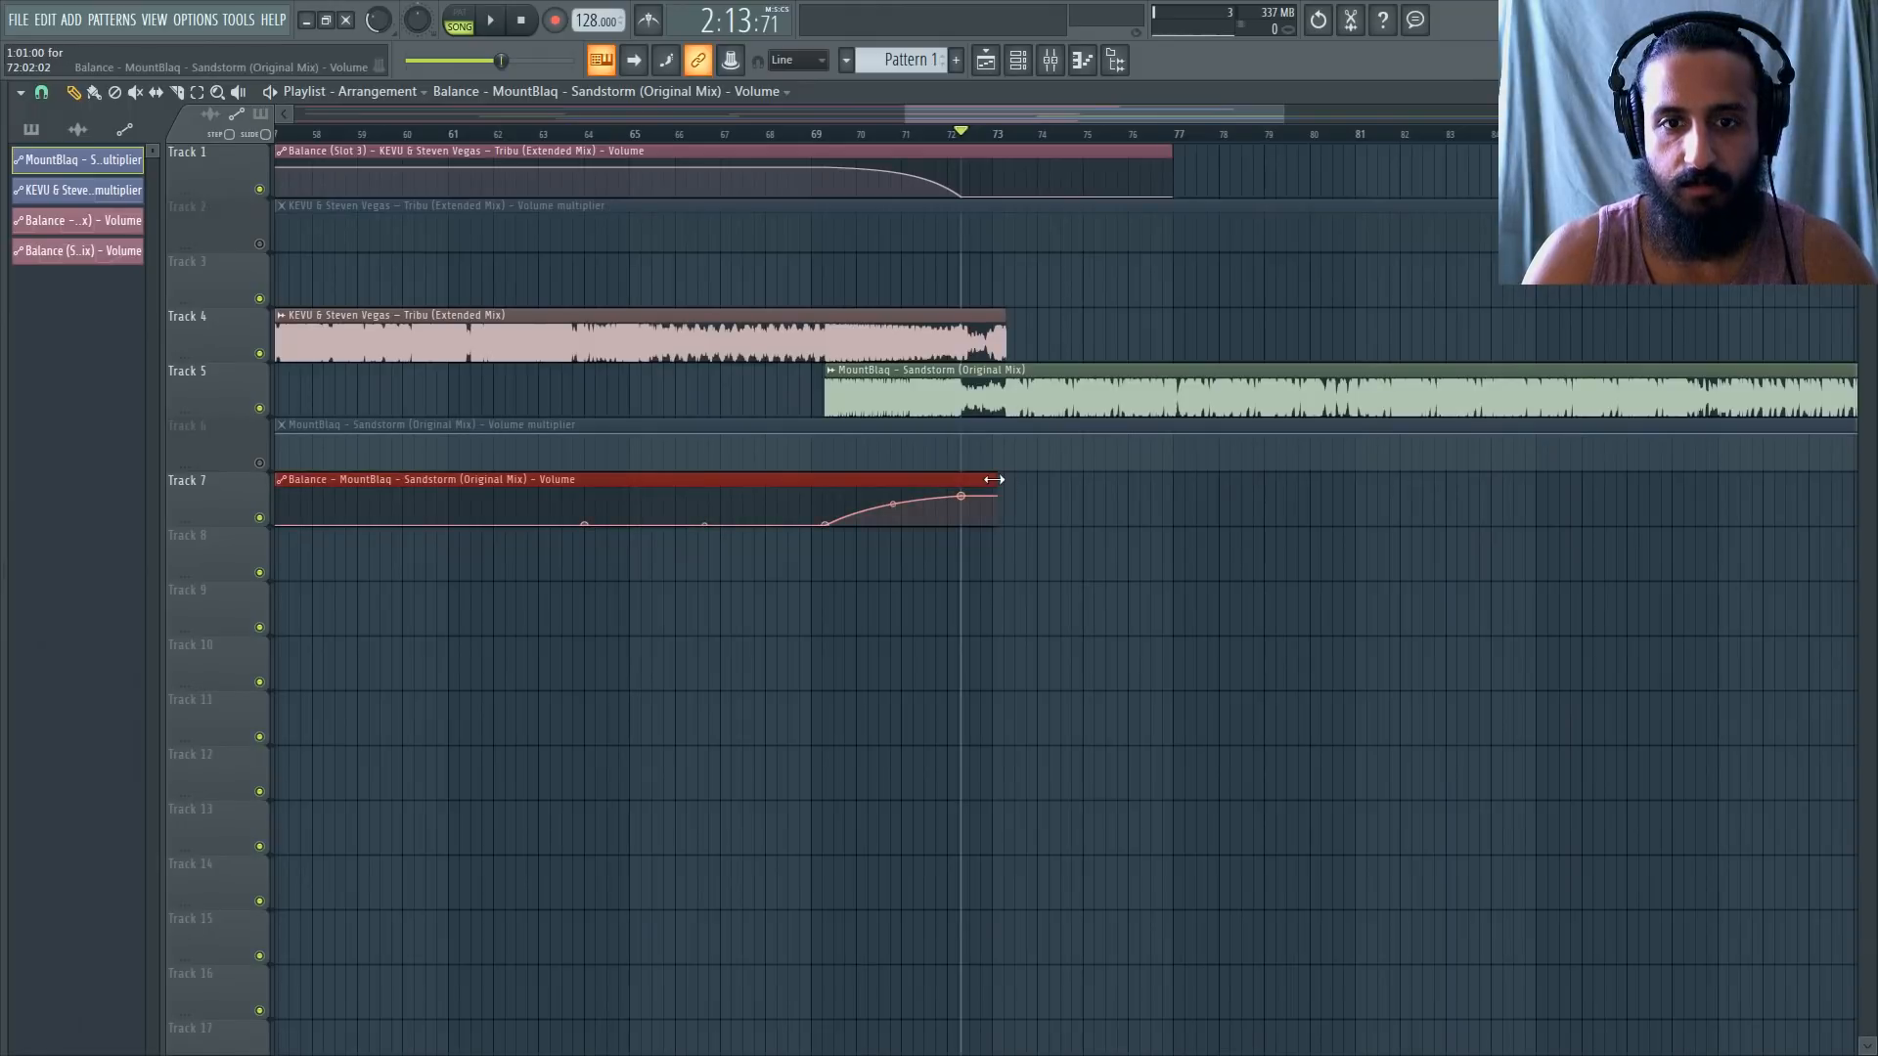
Slice the volume automation clips on Track 7 and Track 1 at bar 73, removing the parts after the cut.
scroll(998, 477, up, 3)
click(178, 92)
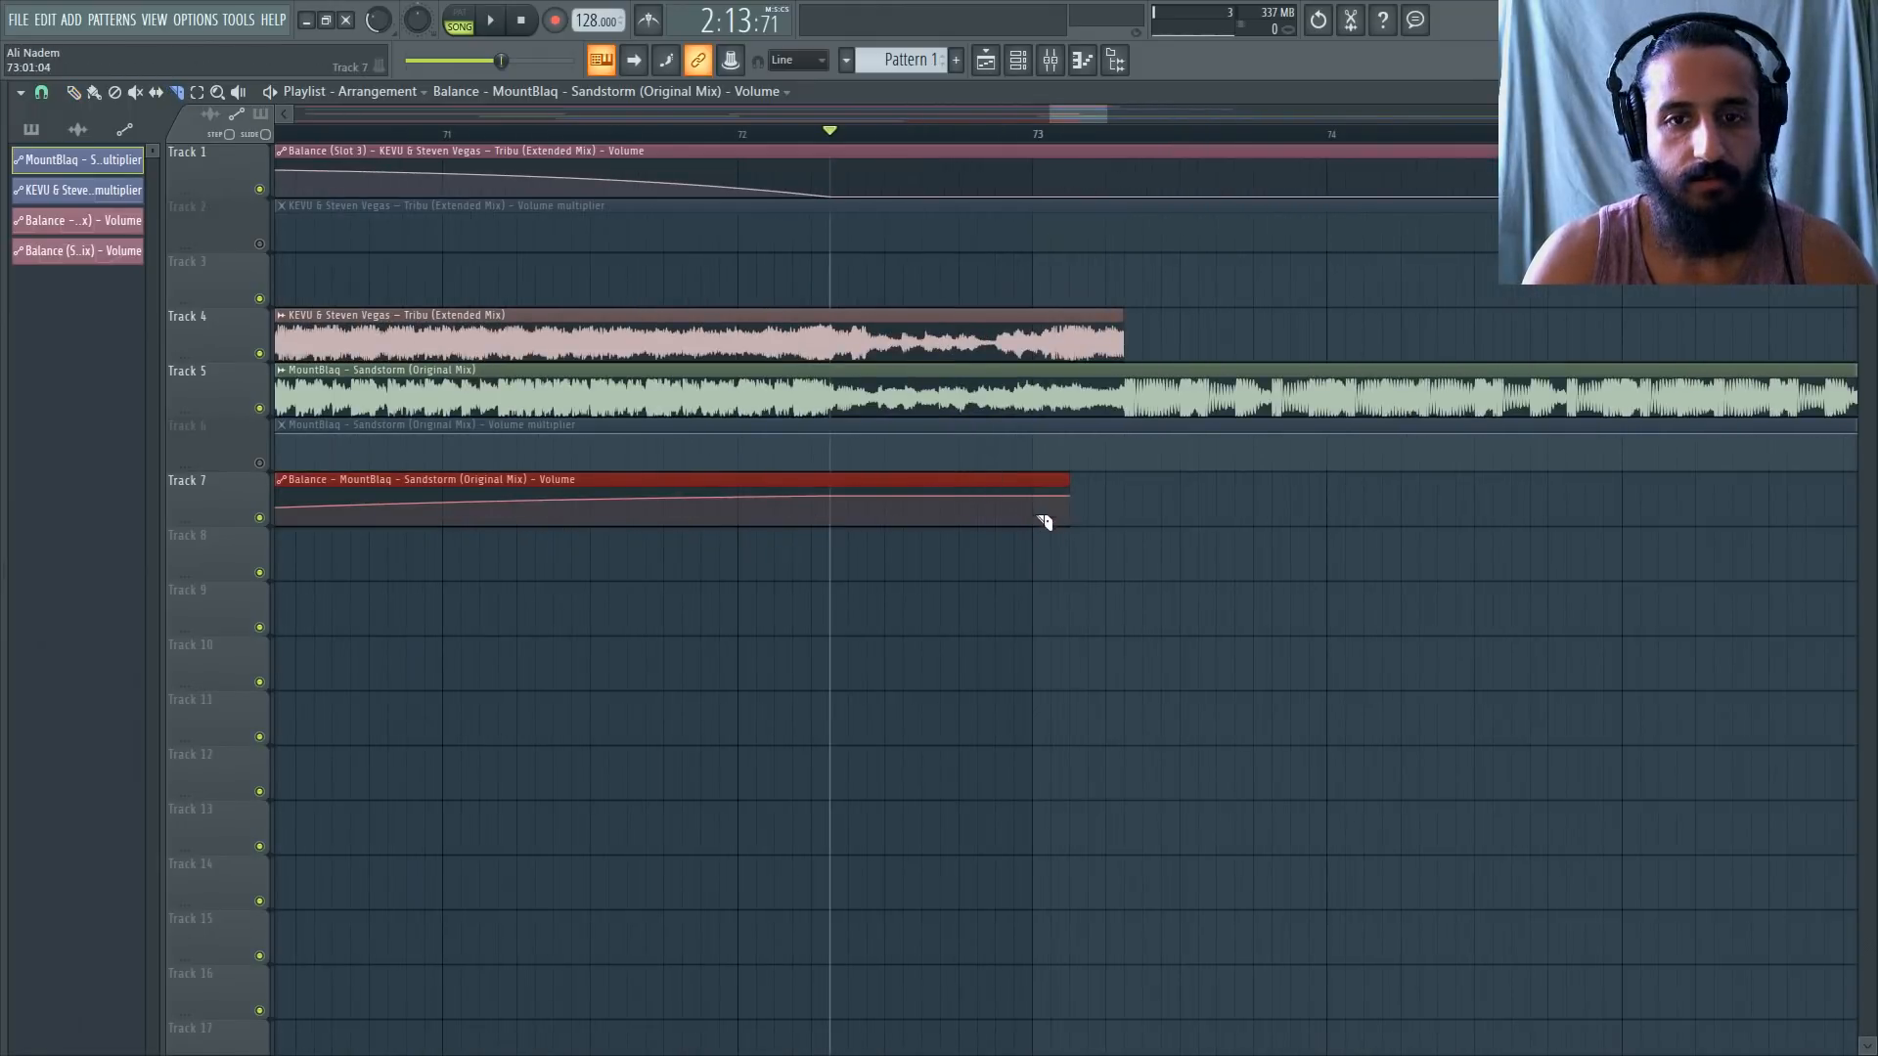
drag(1034, 543, 1037, 471)
drag(1042, 192, 1042, 157)
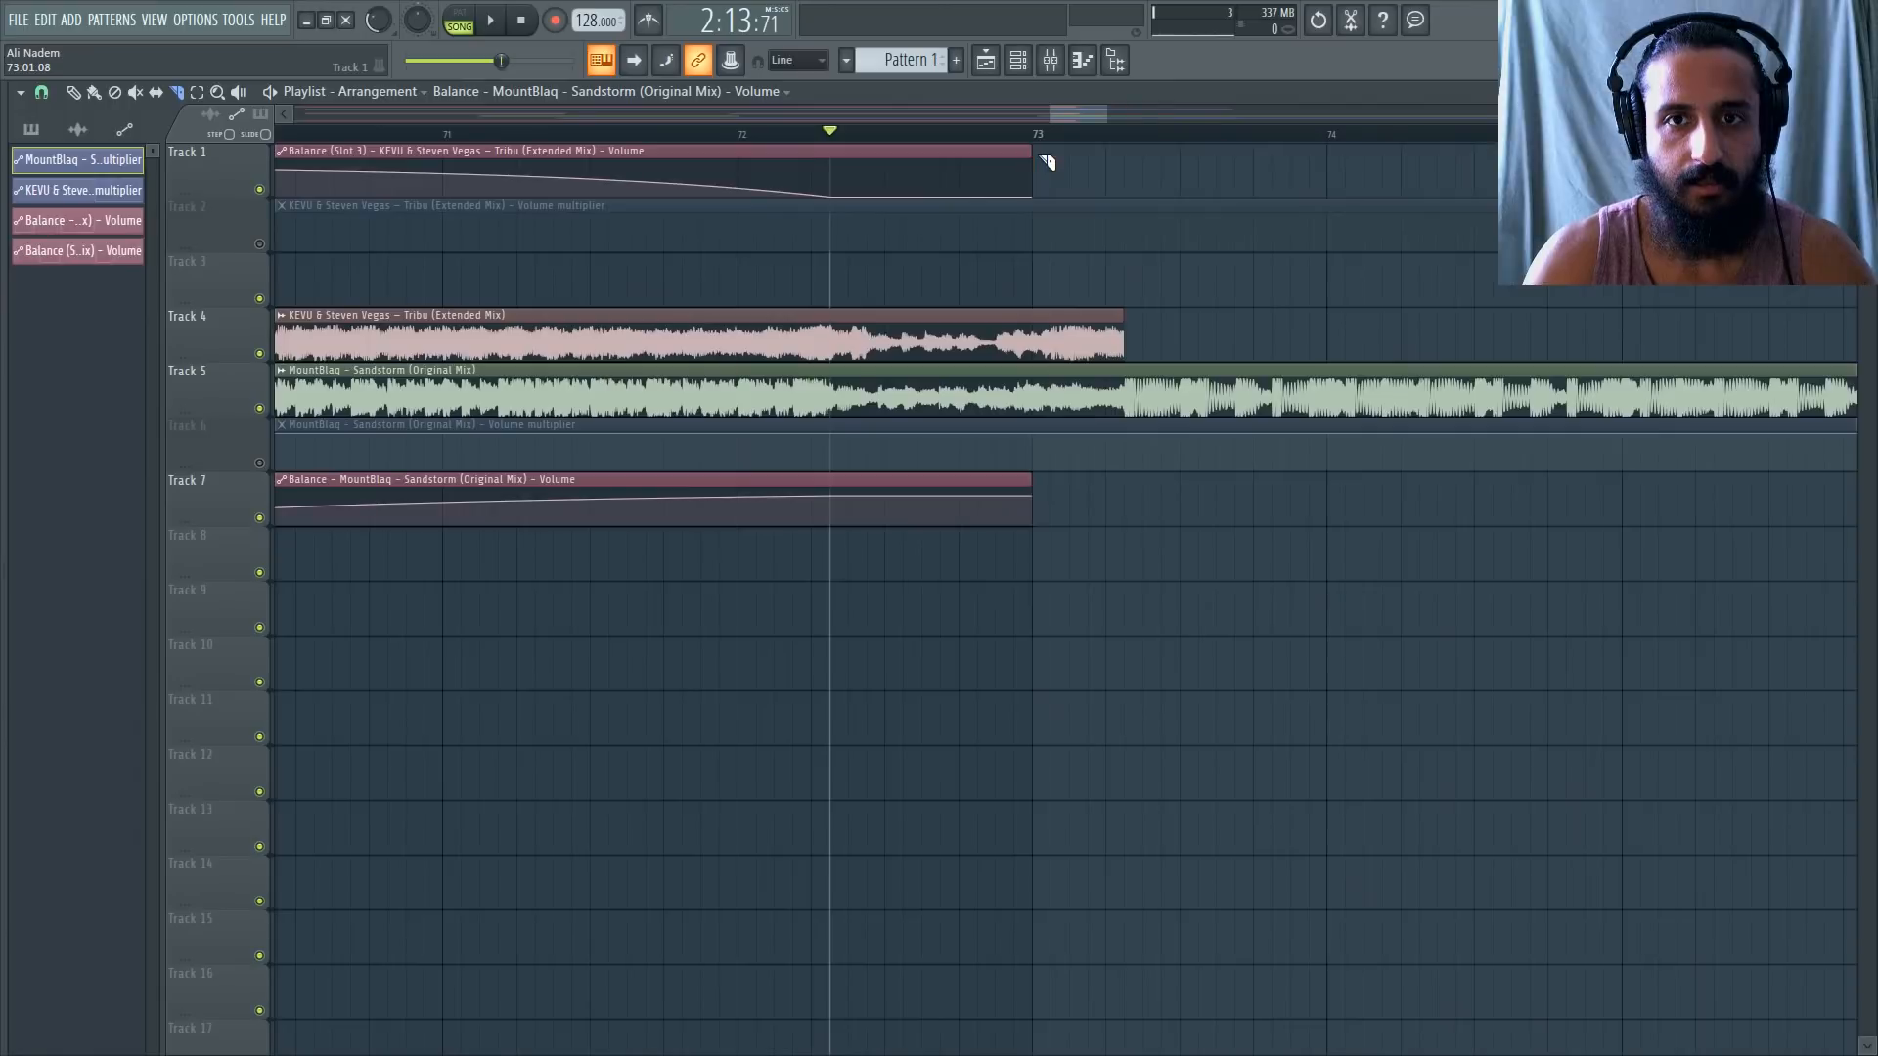
scroll(1052, 191, down, 5)
scroll(1094, 458, up, 1)
scroll(1099, 463, down, 2)
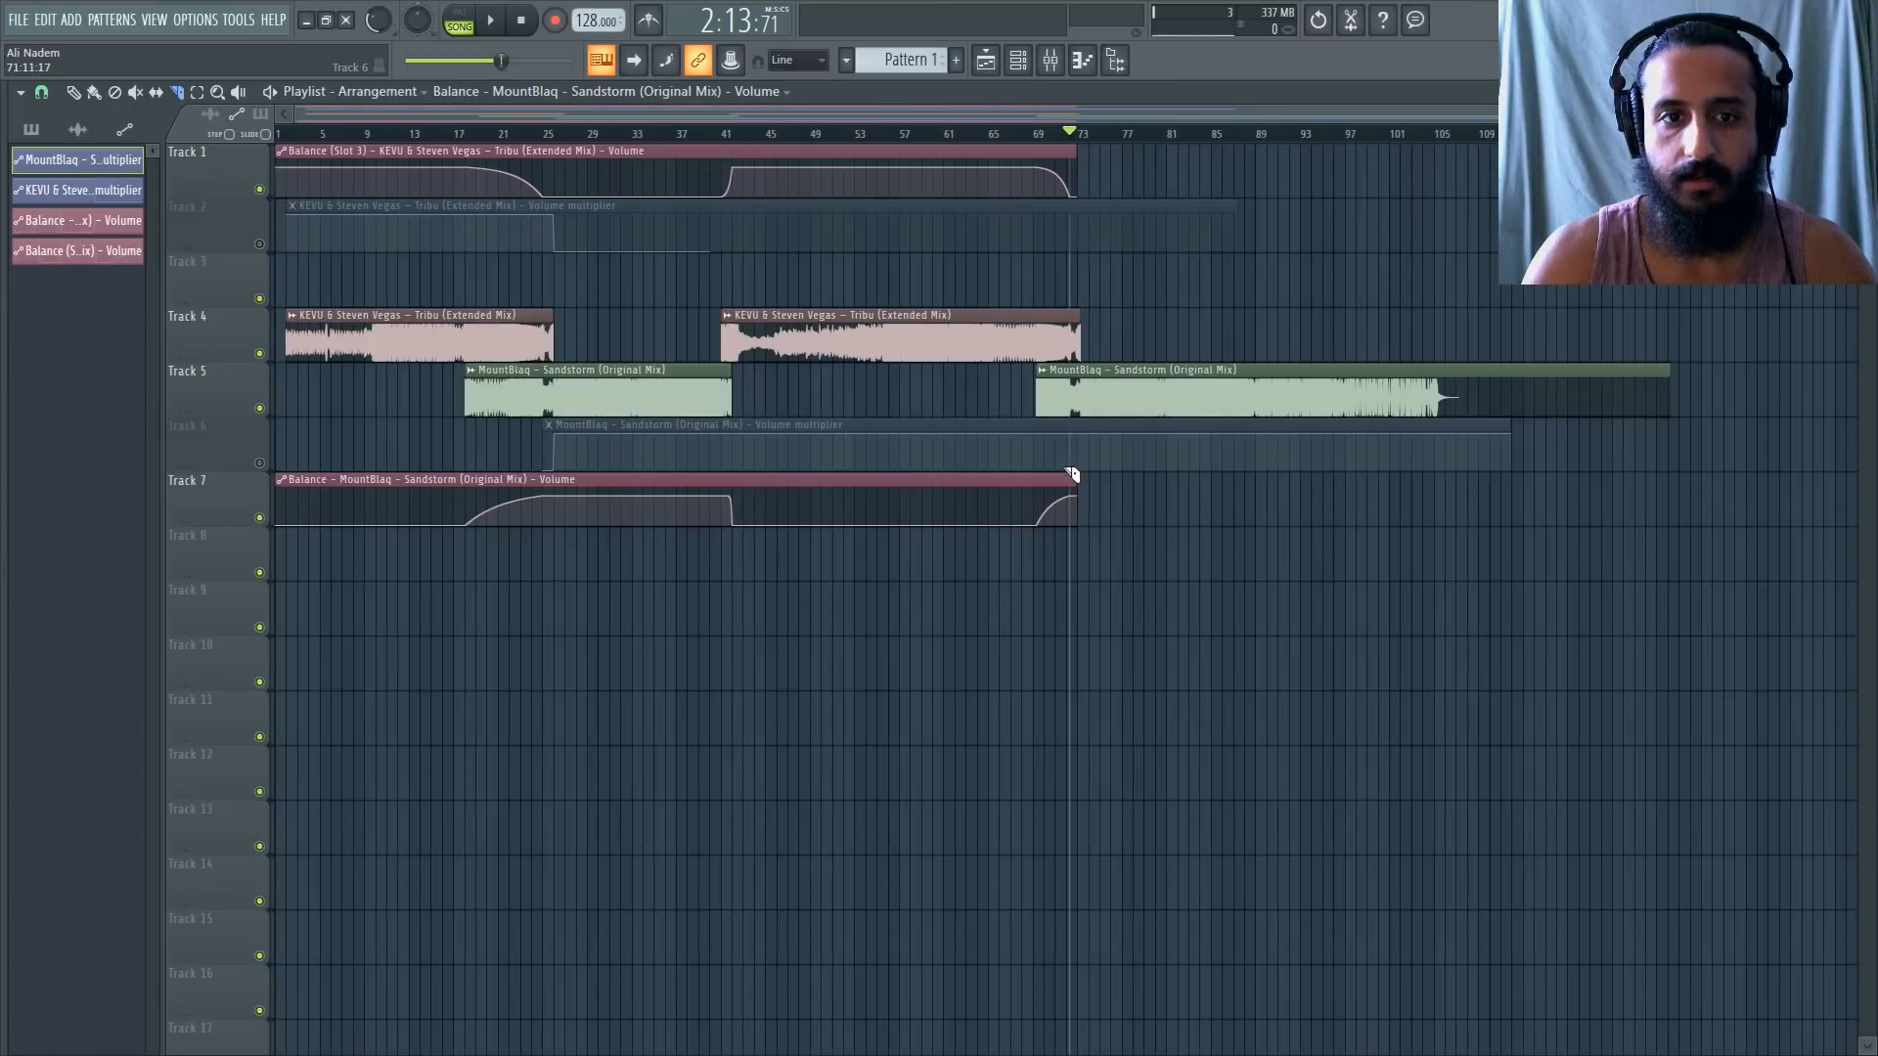
Move the muted Sandstorm volume multiplier clip from Track 6 up to Track 3, about one bar earlier, and mute Track 3.
click(74, 92)
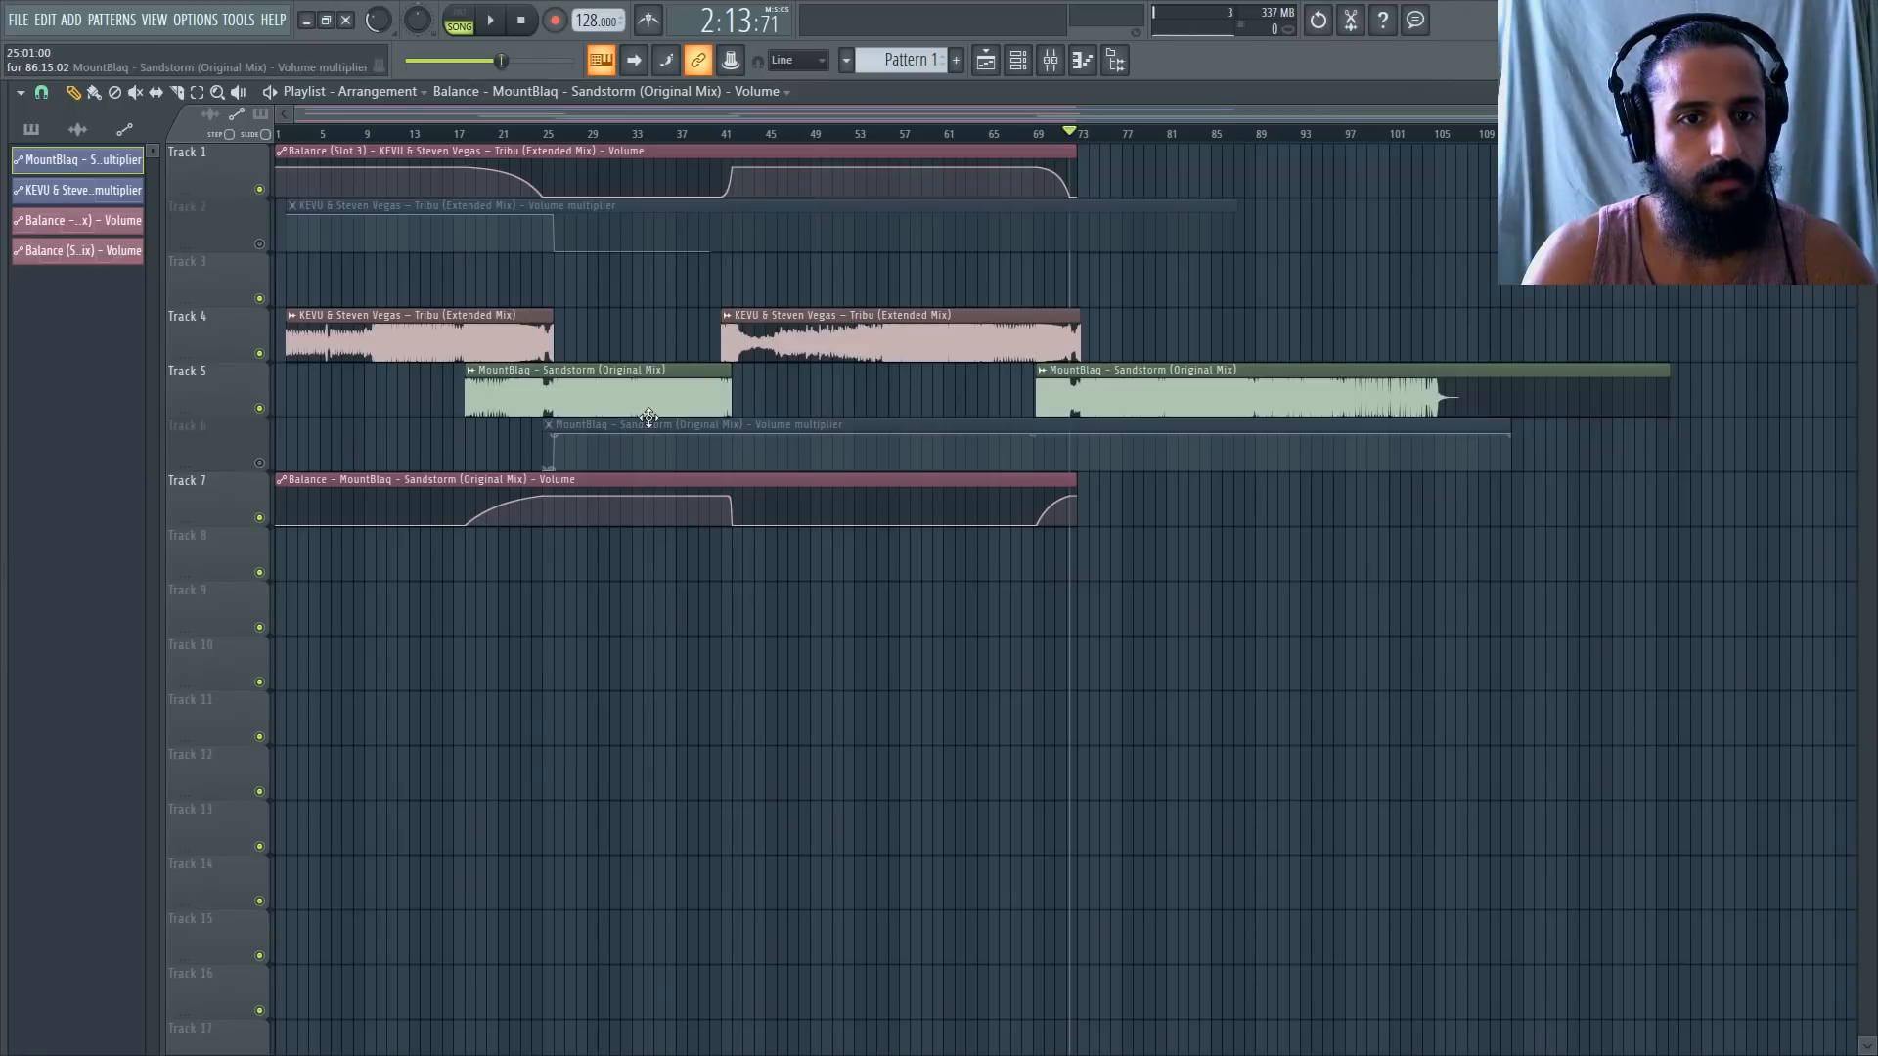
key(e)
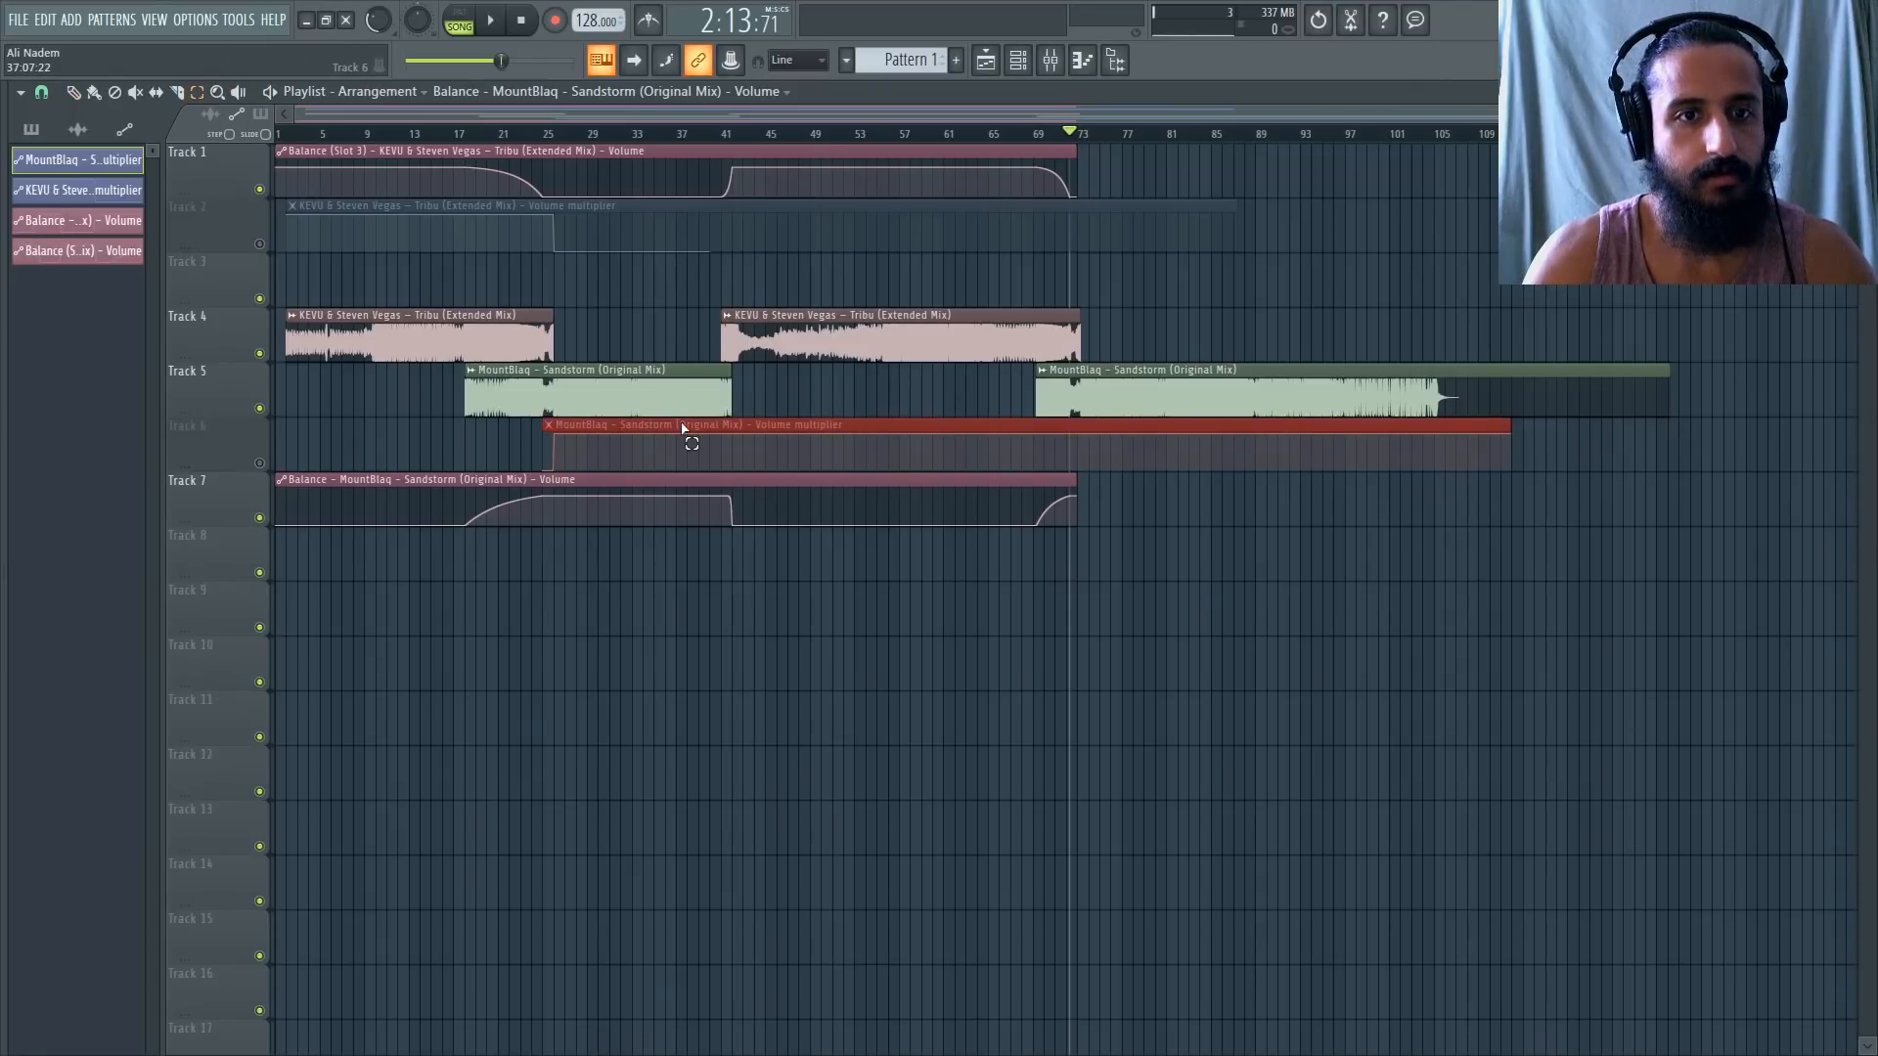
key(shift+Up)
key(shift+Up)
key(shift+Up)
key(shift+Left)
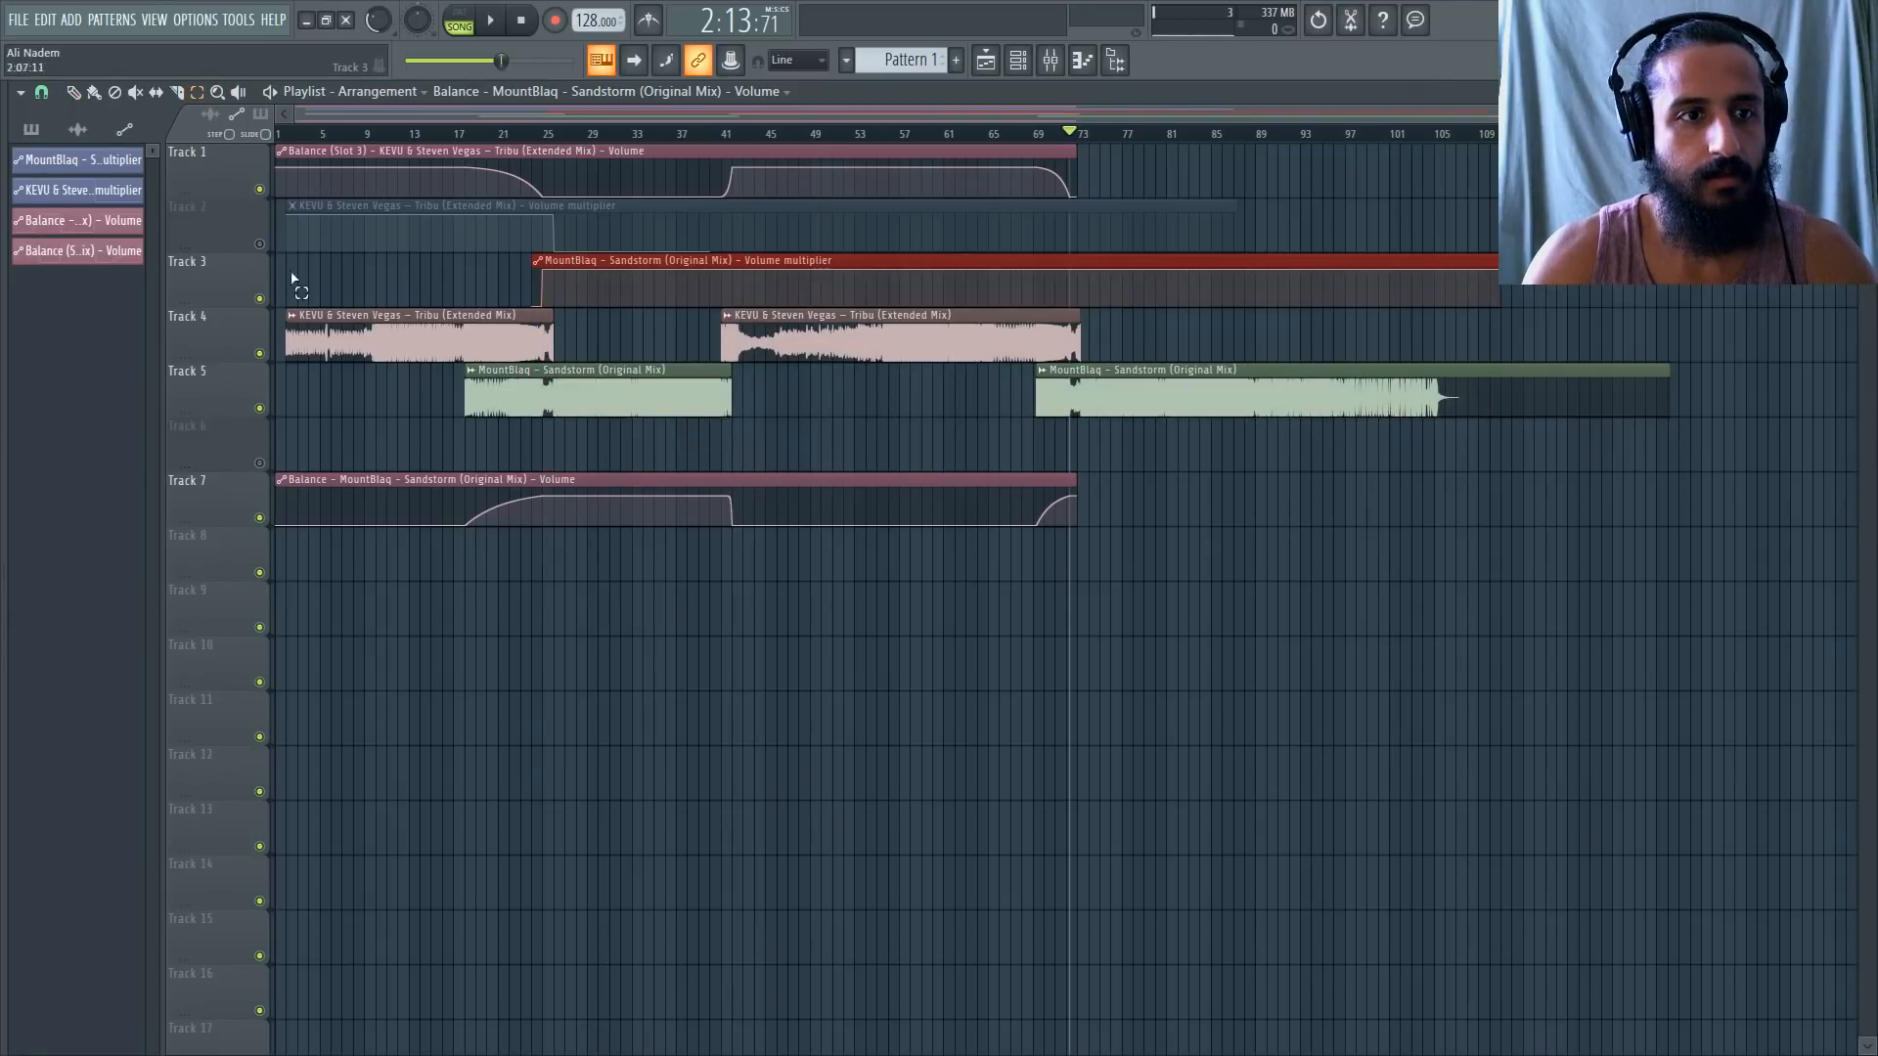
click(259, 299)
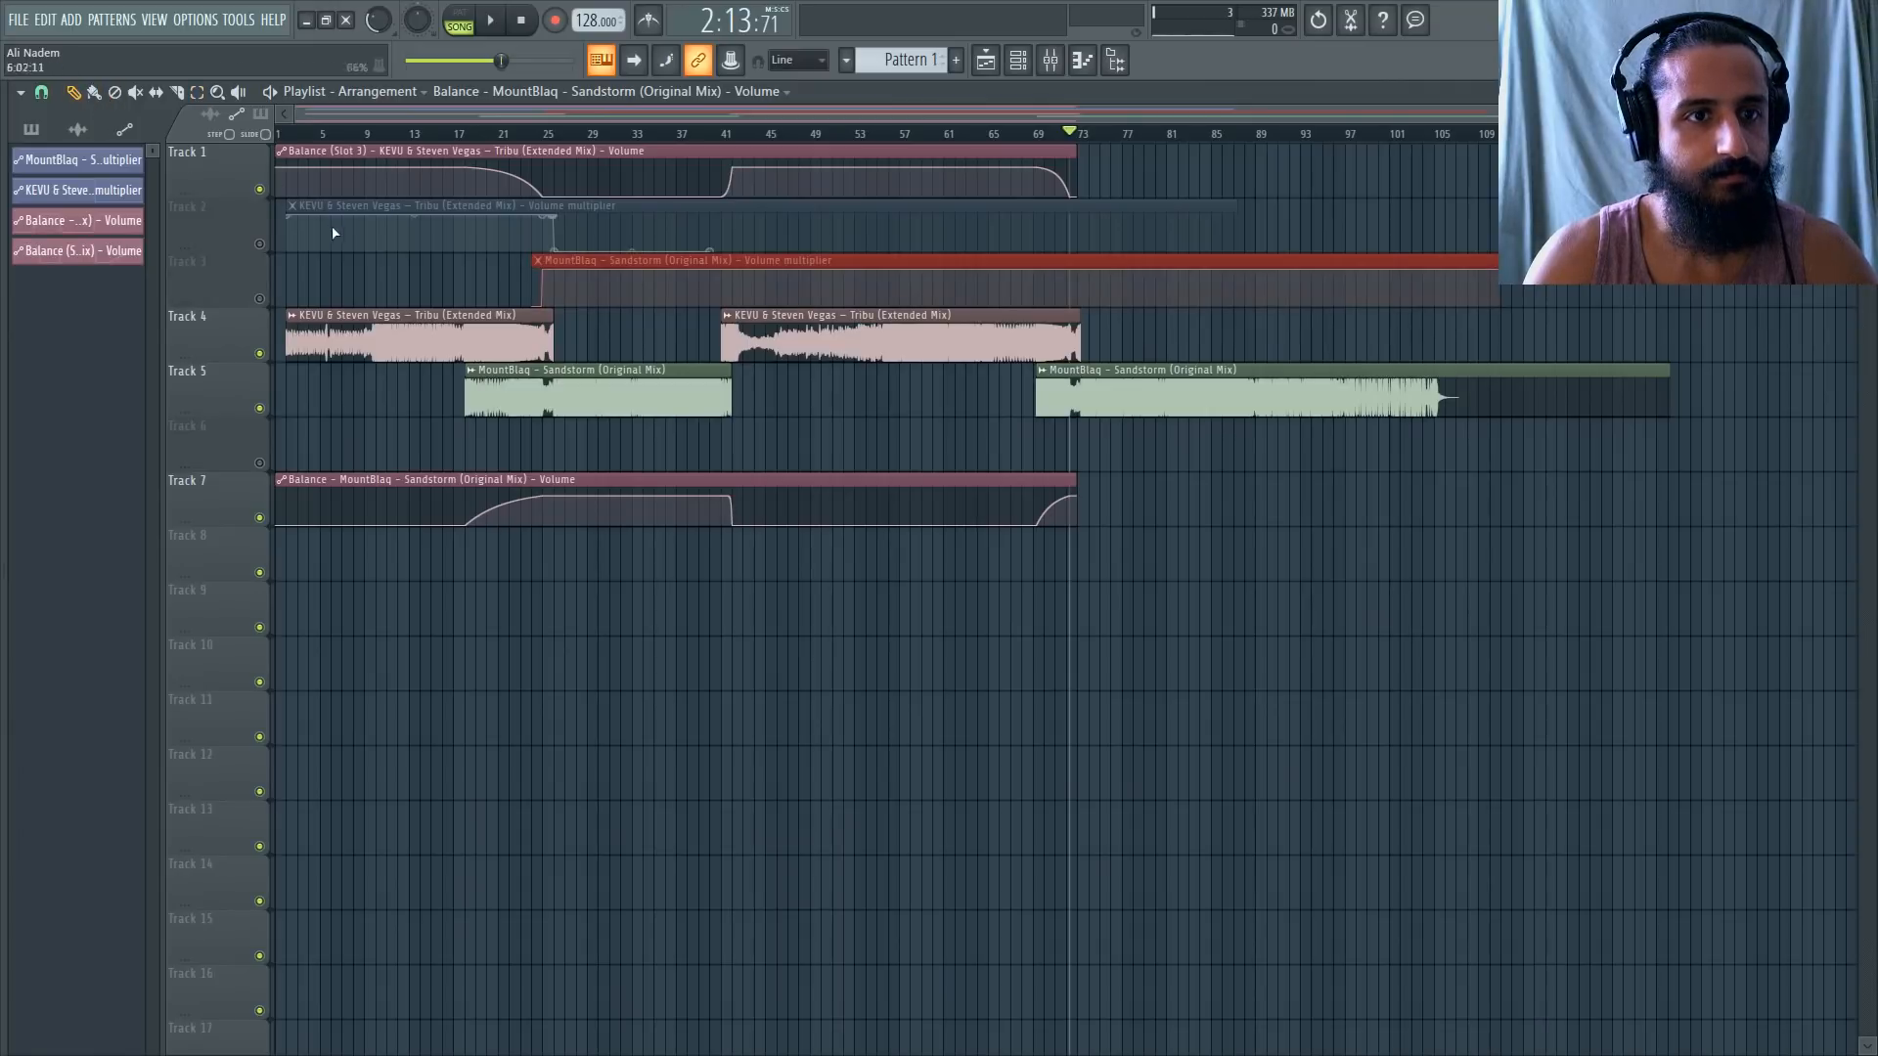
Rename Track 1 as TRIBU VOL.
right_click(227, 147)
click(262, 155)
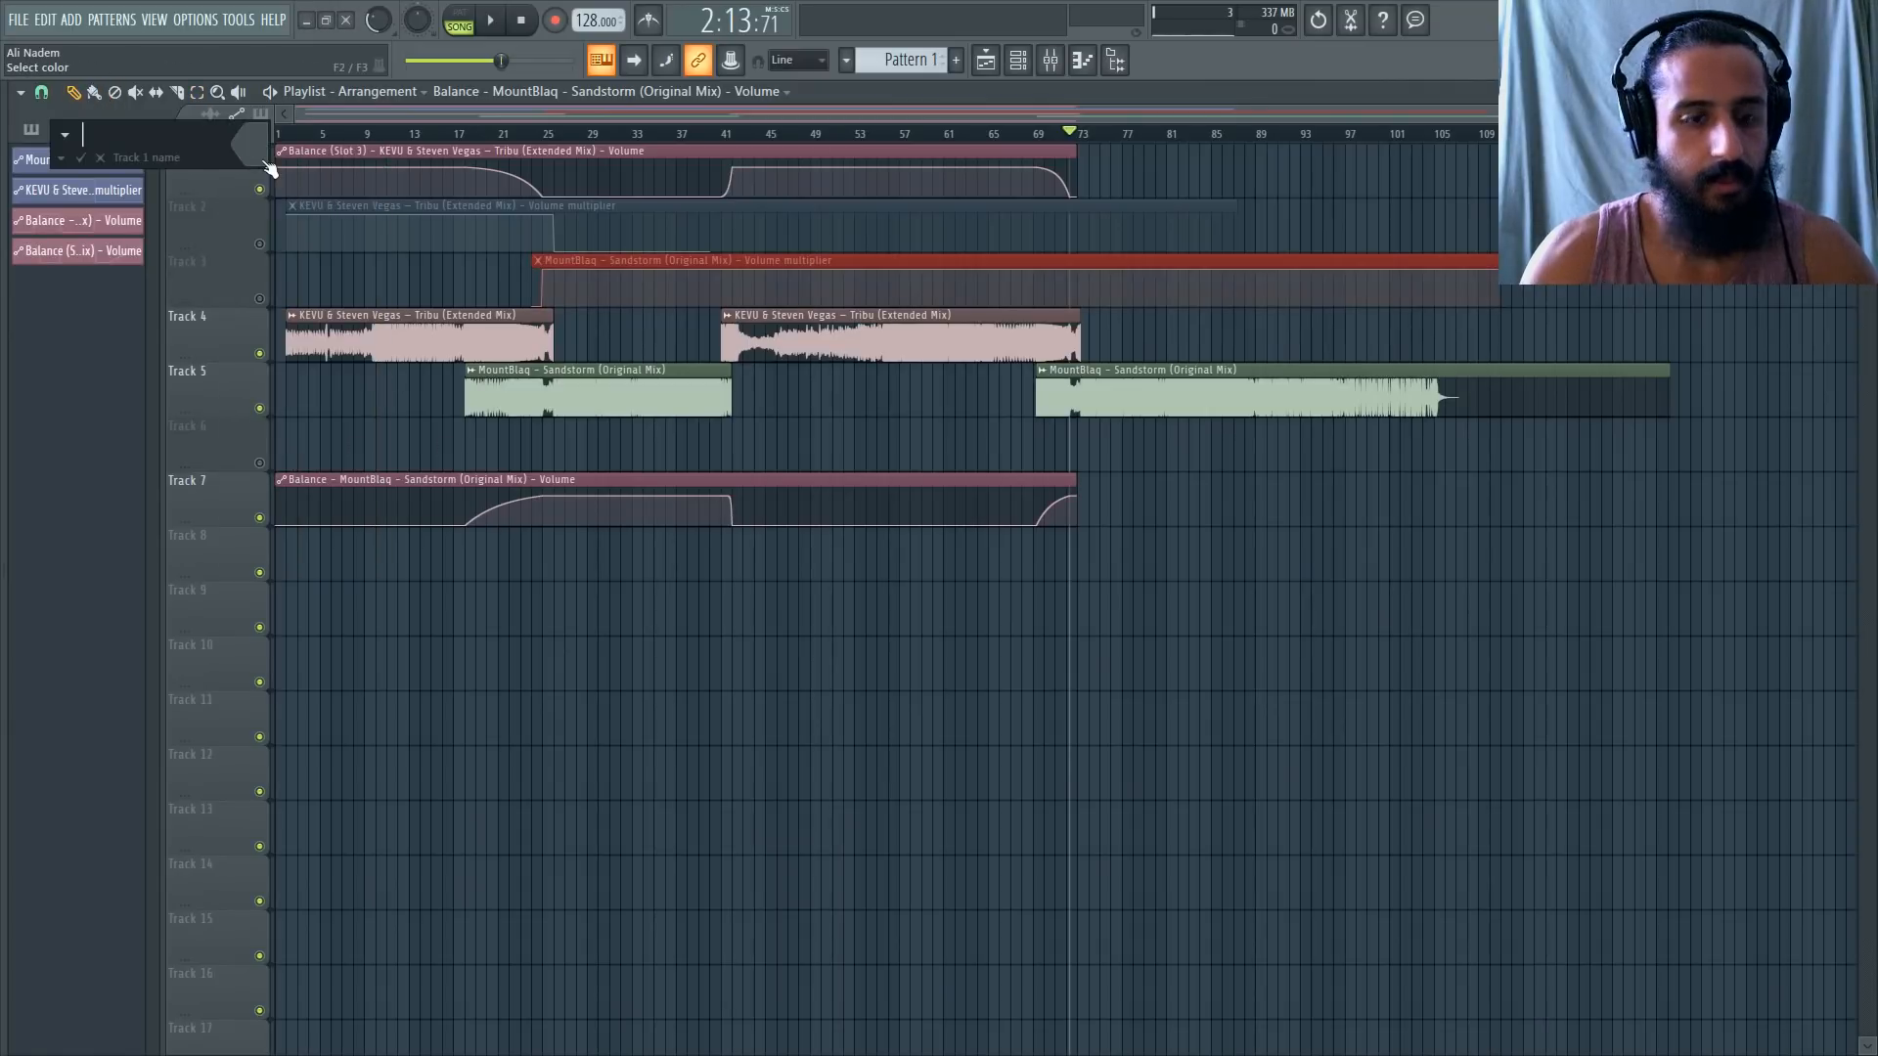
text(KEVU)
key(ctrl+a)
text(TRIBU)
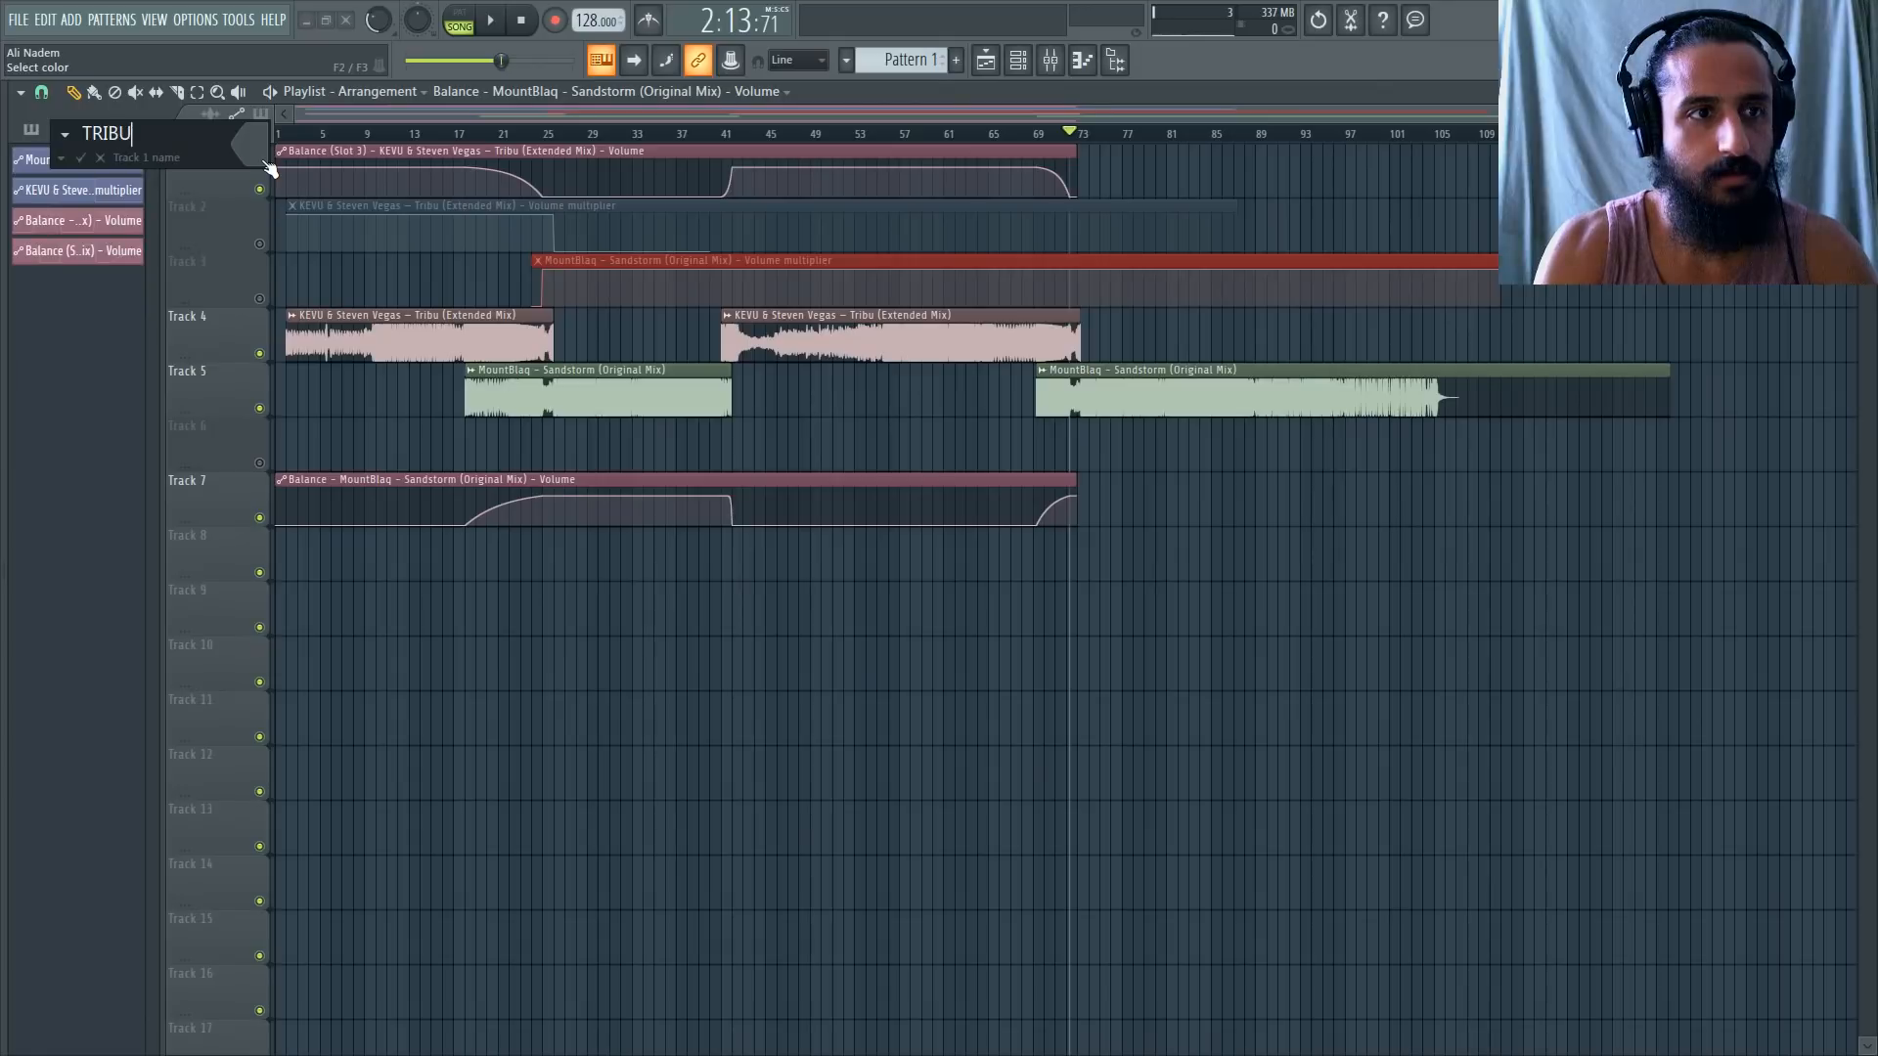
text( VOL)
key(Return)
Rename Track 2 and Track 3, which hold the muted volume multiplier clips, as UNUSED.
right_click(249, 207)
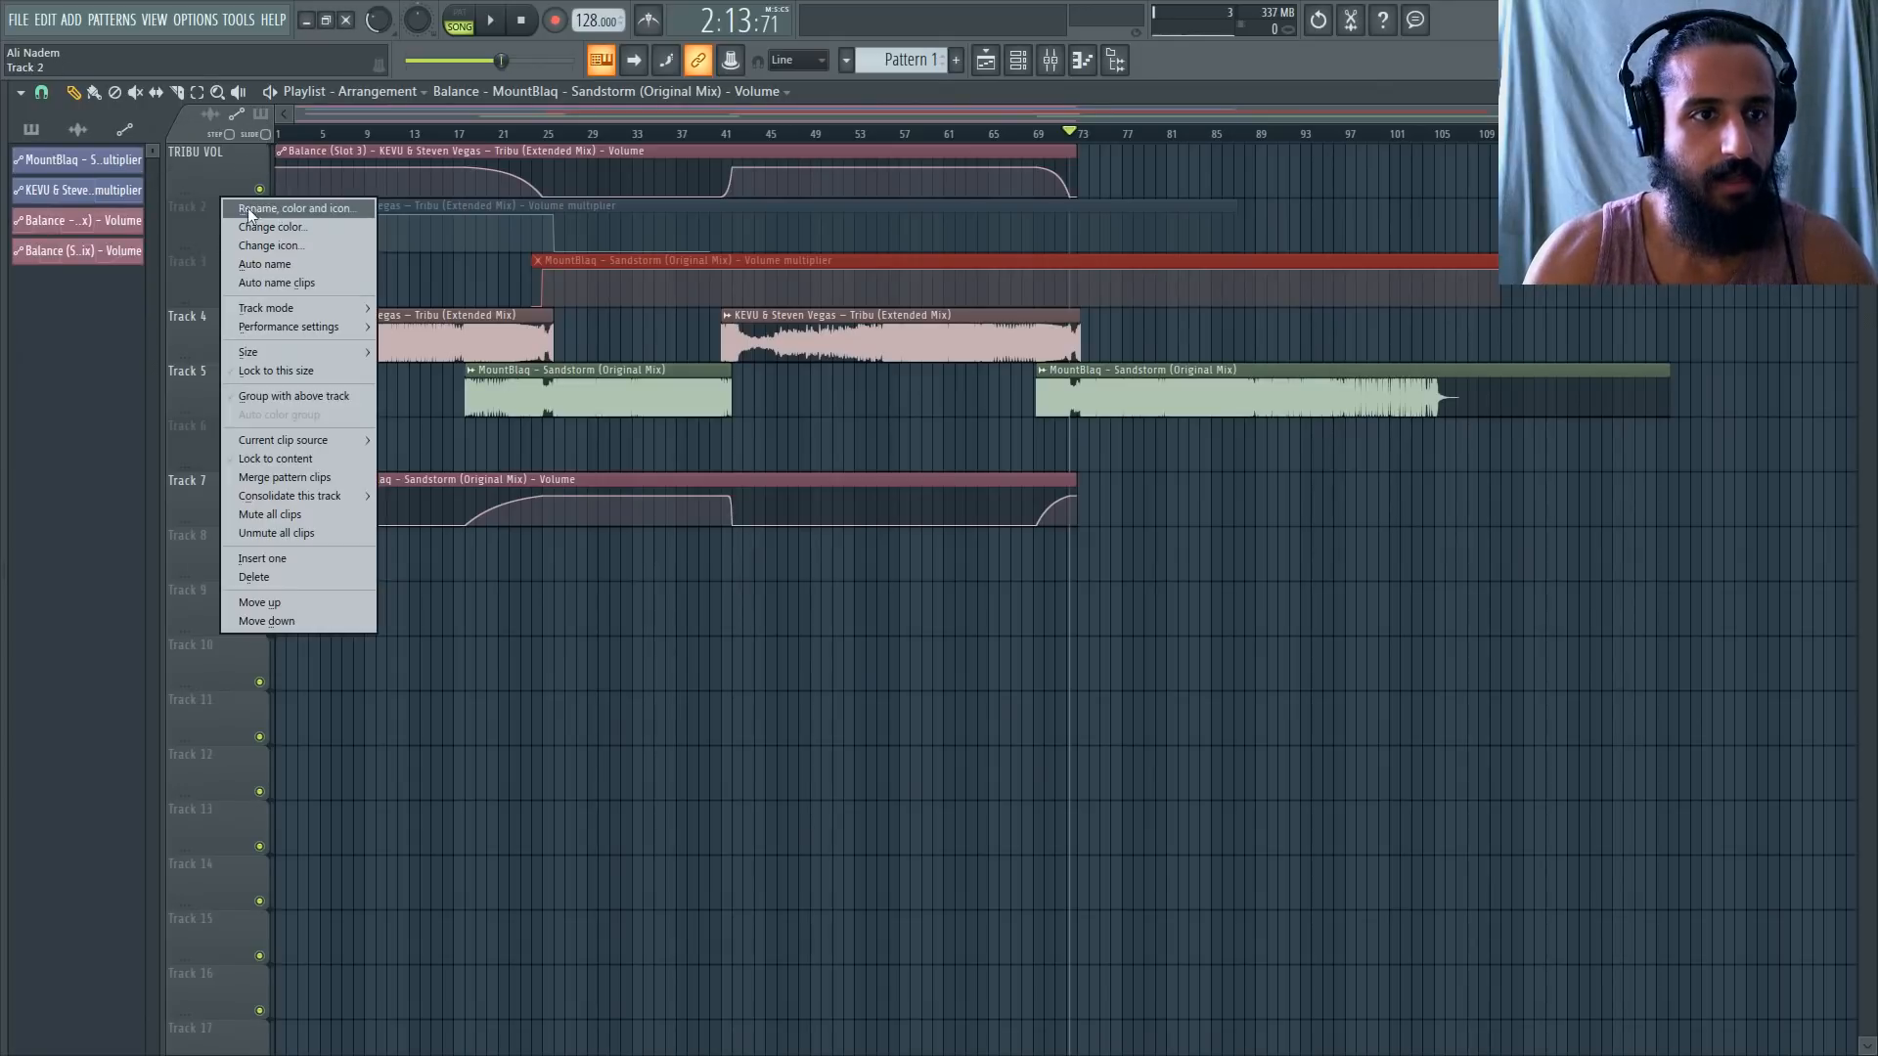
click(256, 215)
text(UNUSED)
key(Return)
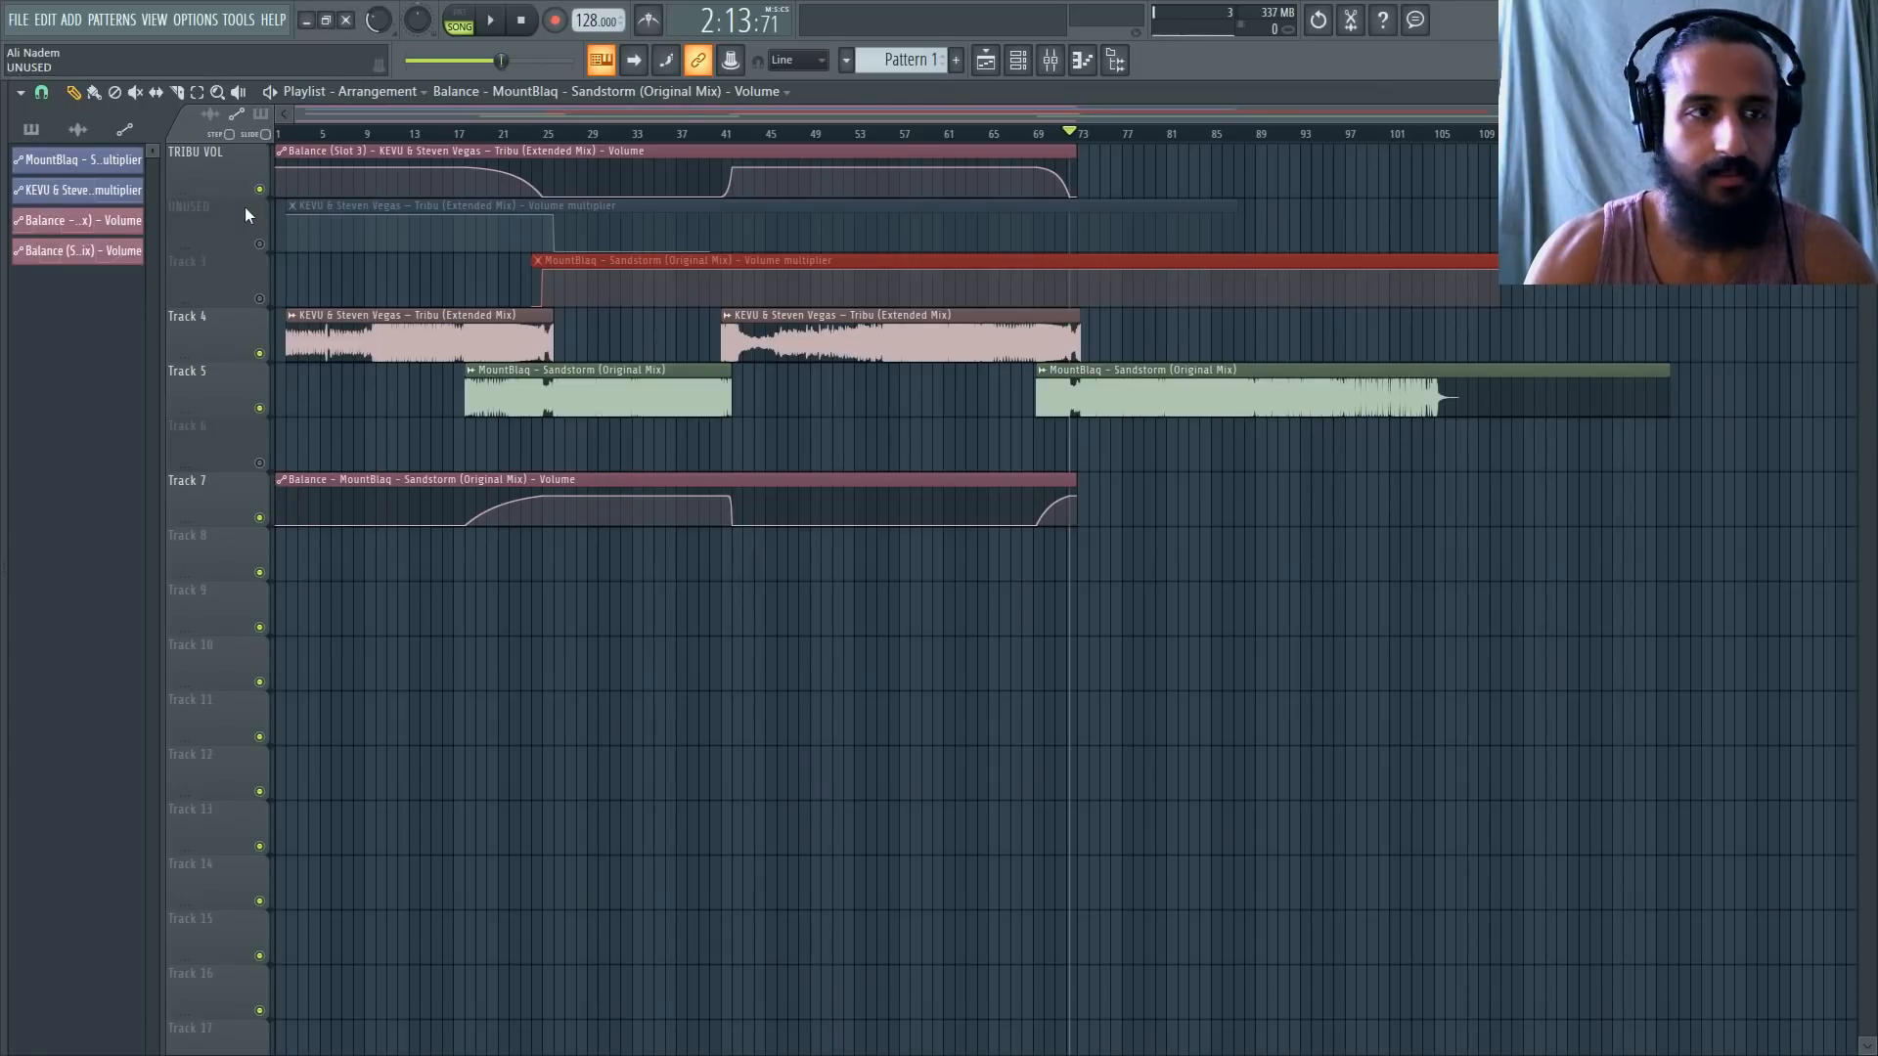
right_click(252, 252)
click(278, 269)
text(UNUSED)
key(Return)
Rename Track 4 as TRIBU and Track 5 as SANDSTORM.
right_click(219, 326)
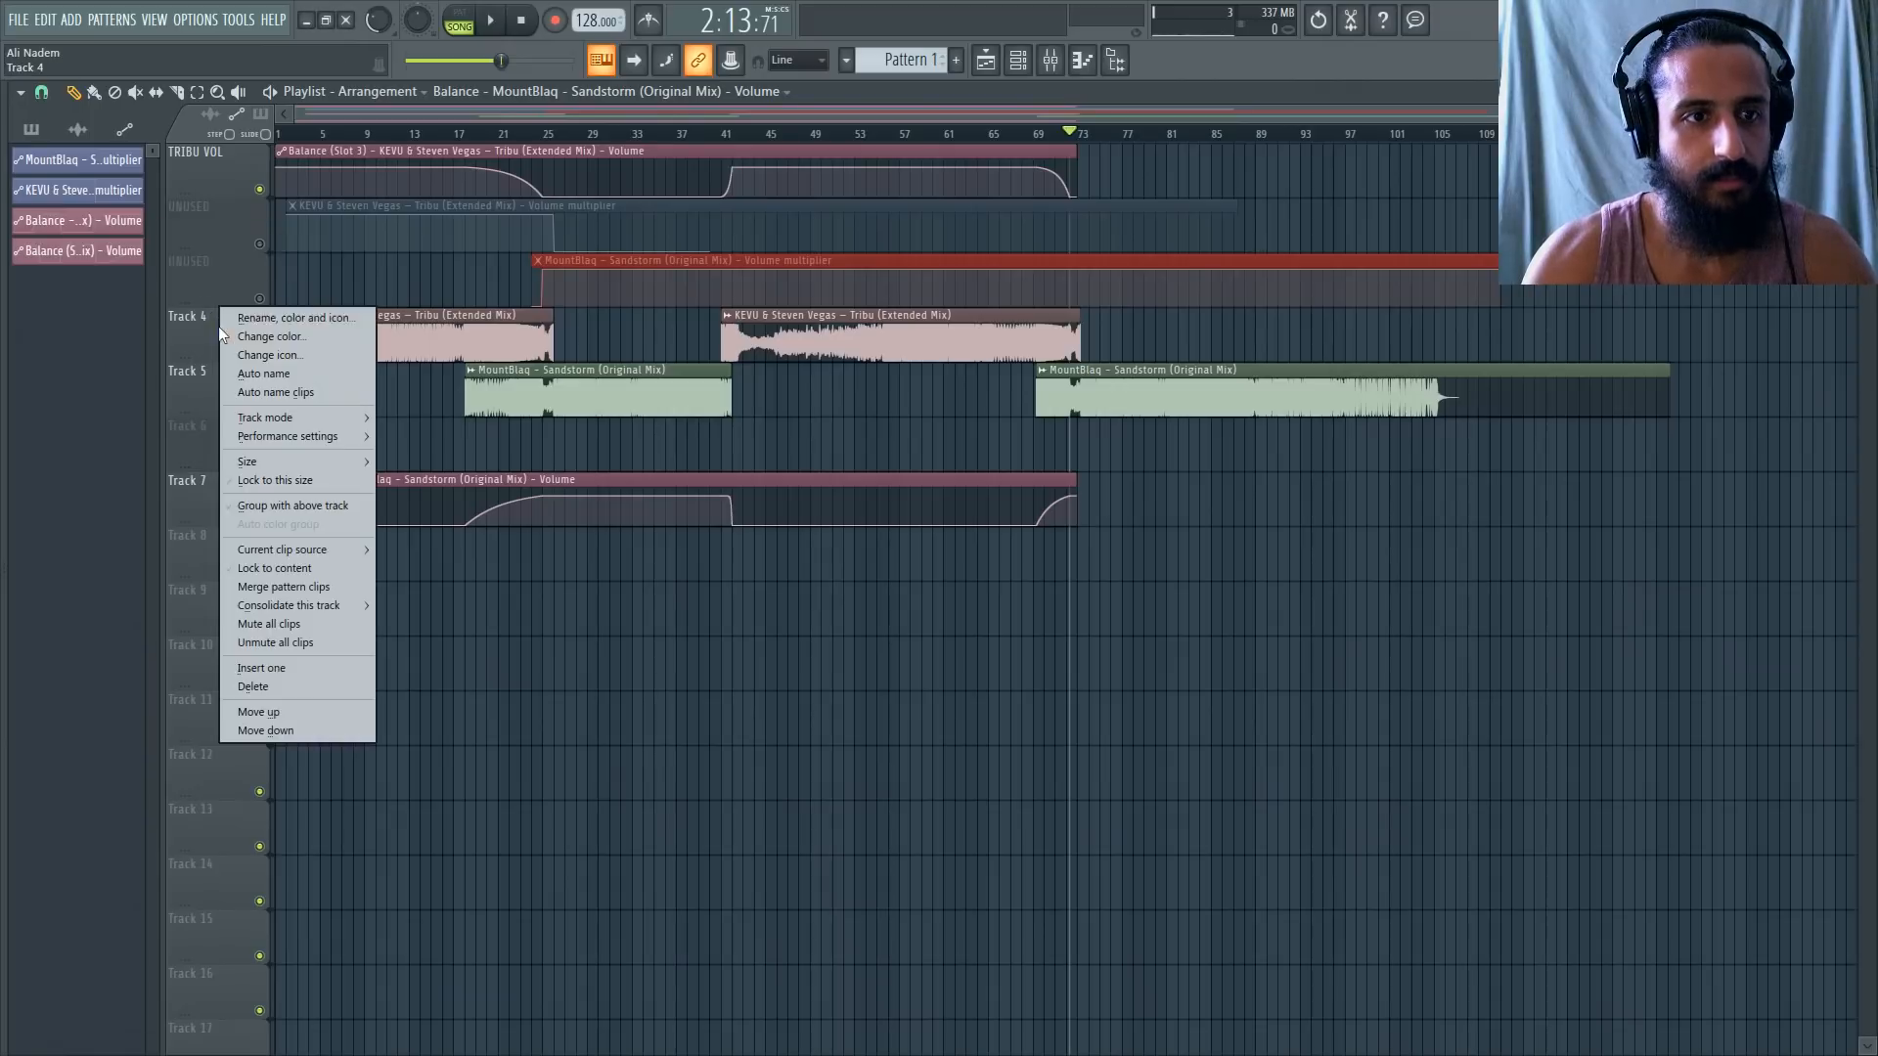
click(235, 322)
text(TRIBU)
key(Return)
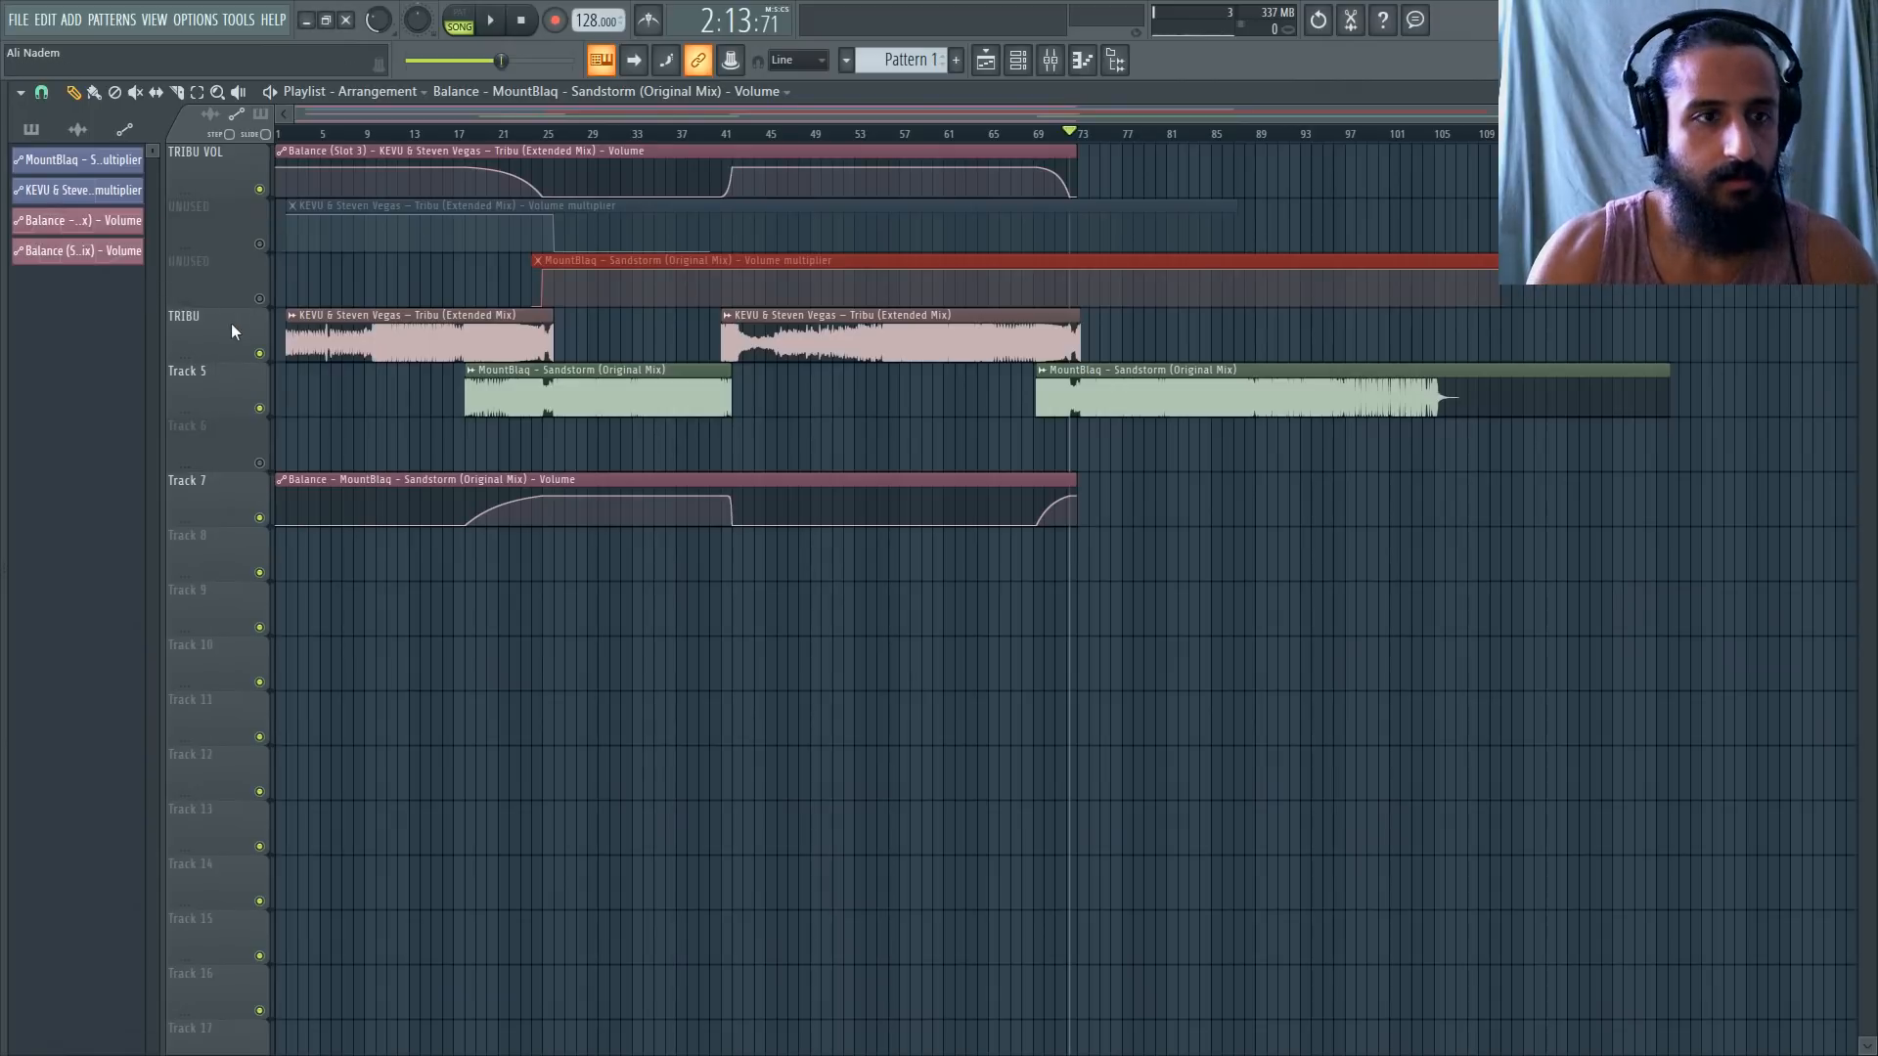
right_click(252, 366)
click(266, 374)
text(SANDS)
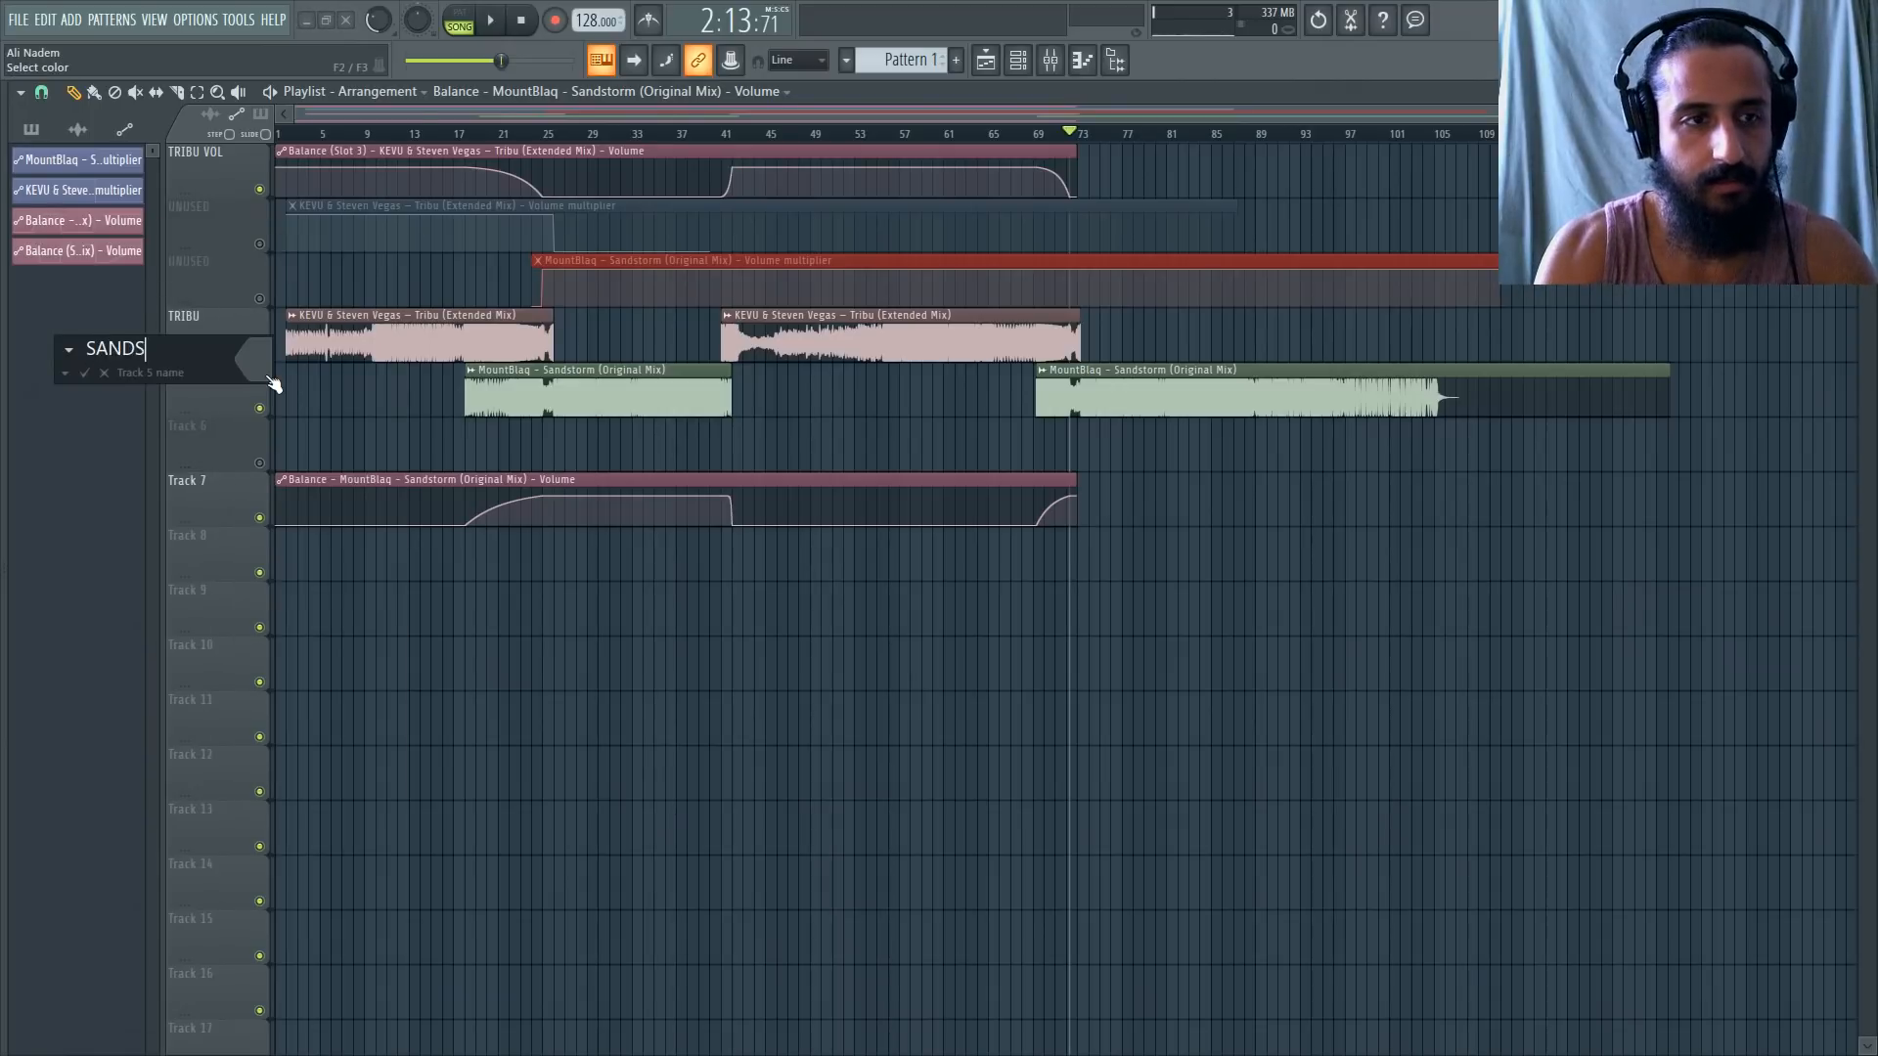
text(TORM)
key(Return)
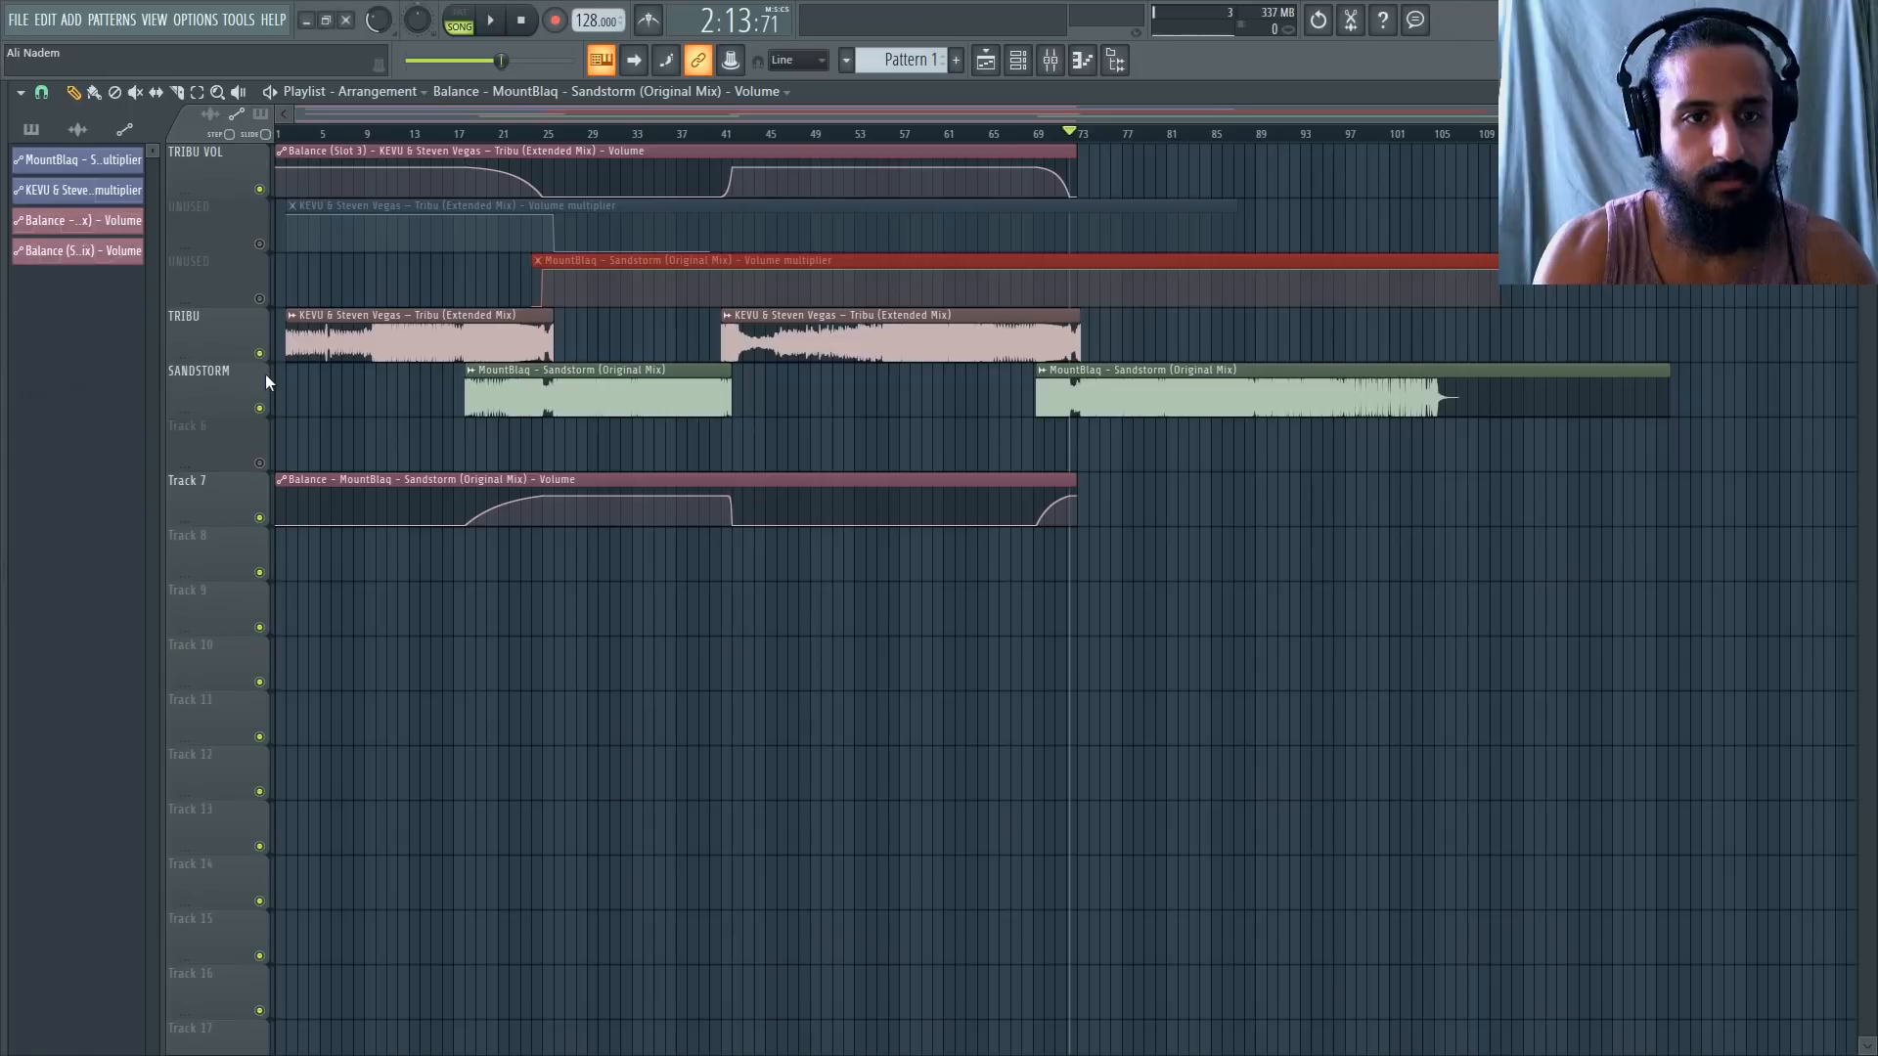
Delete the empty Track 6 and rename the Sandstorm volume automation track directly below SANDSTORM as SANDSTORM VOL.
right_click(226, 440)
click(332, 788)
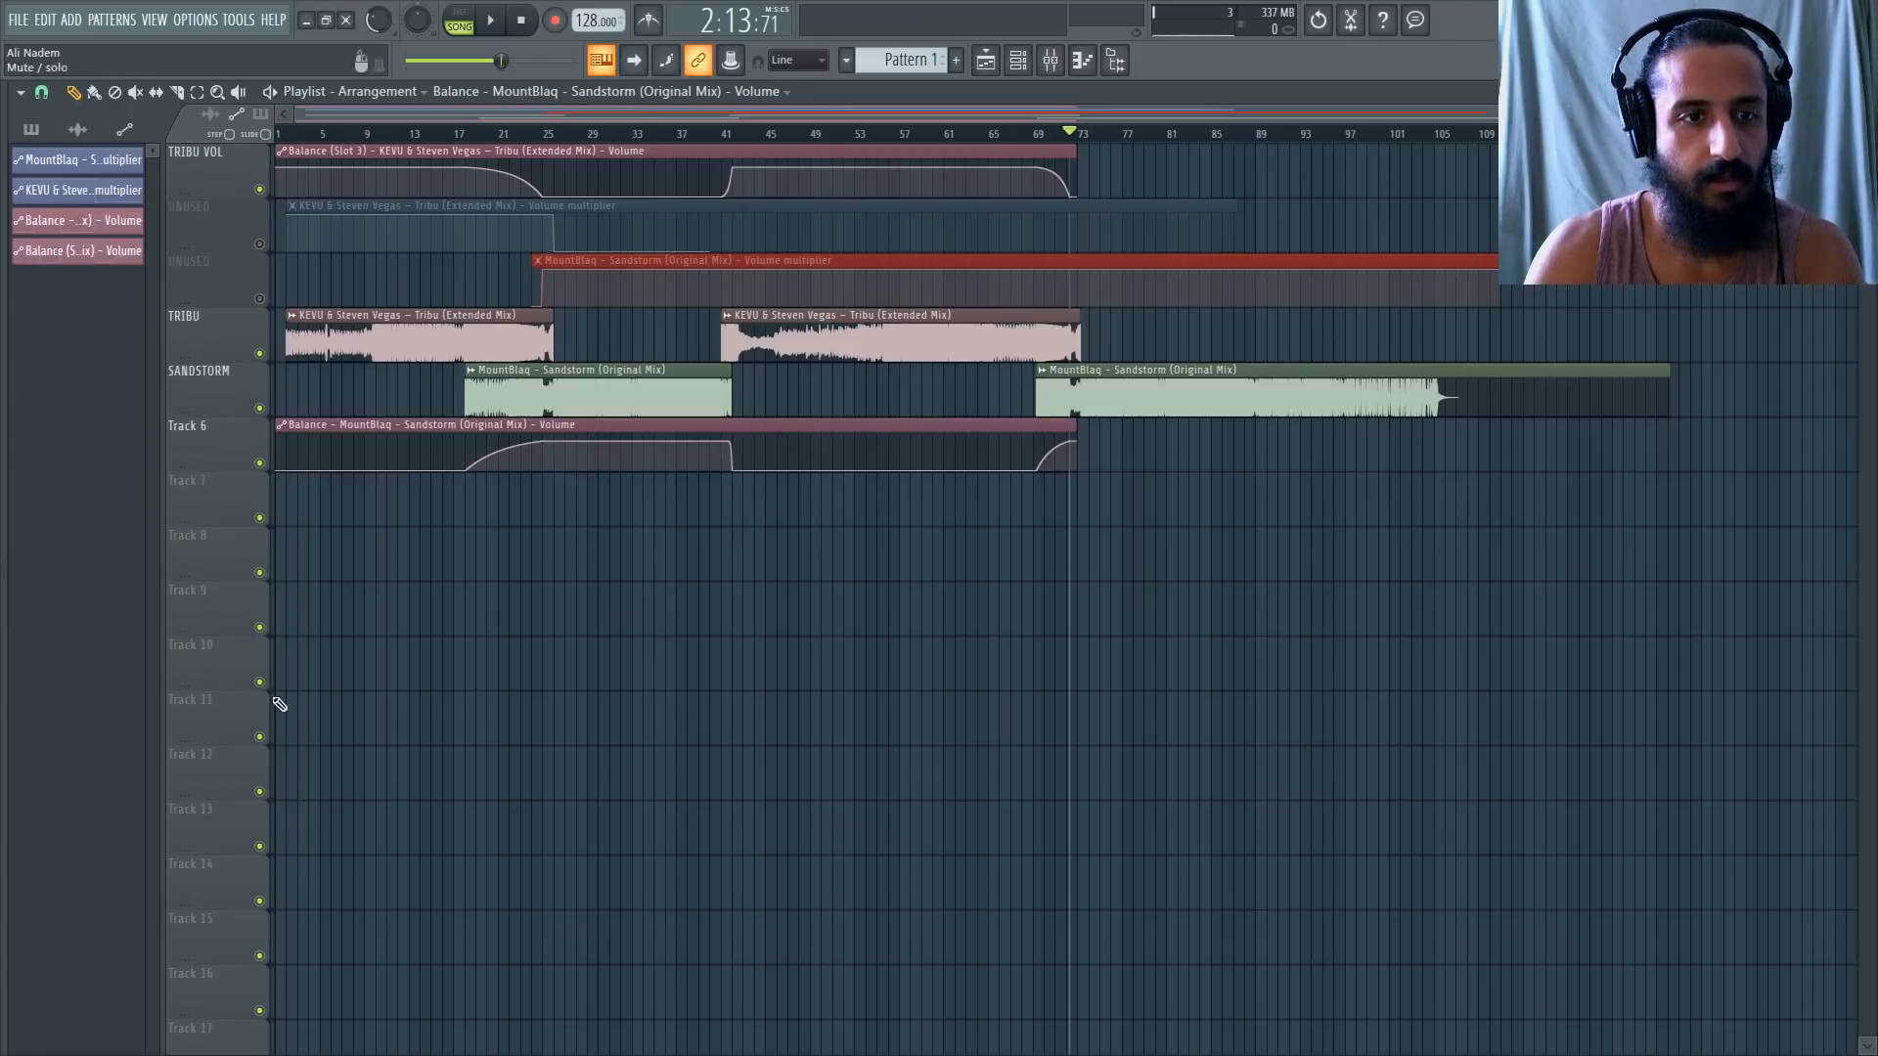
right_click(263, 436)
click(274, 436)
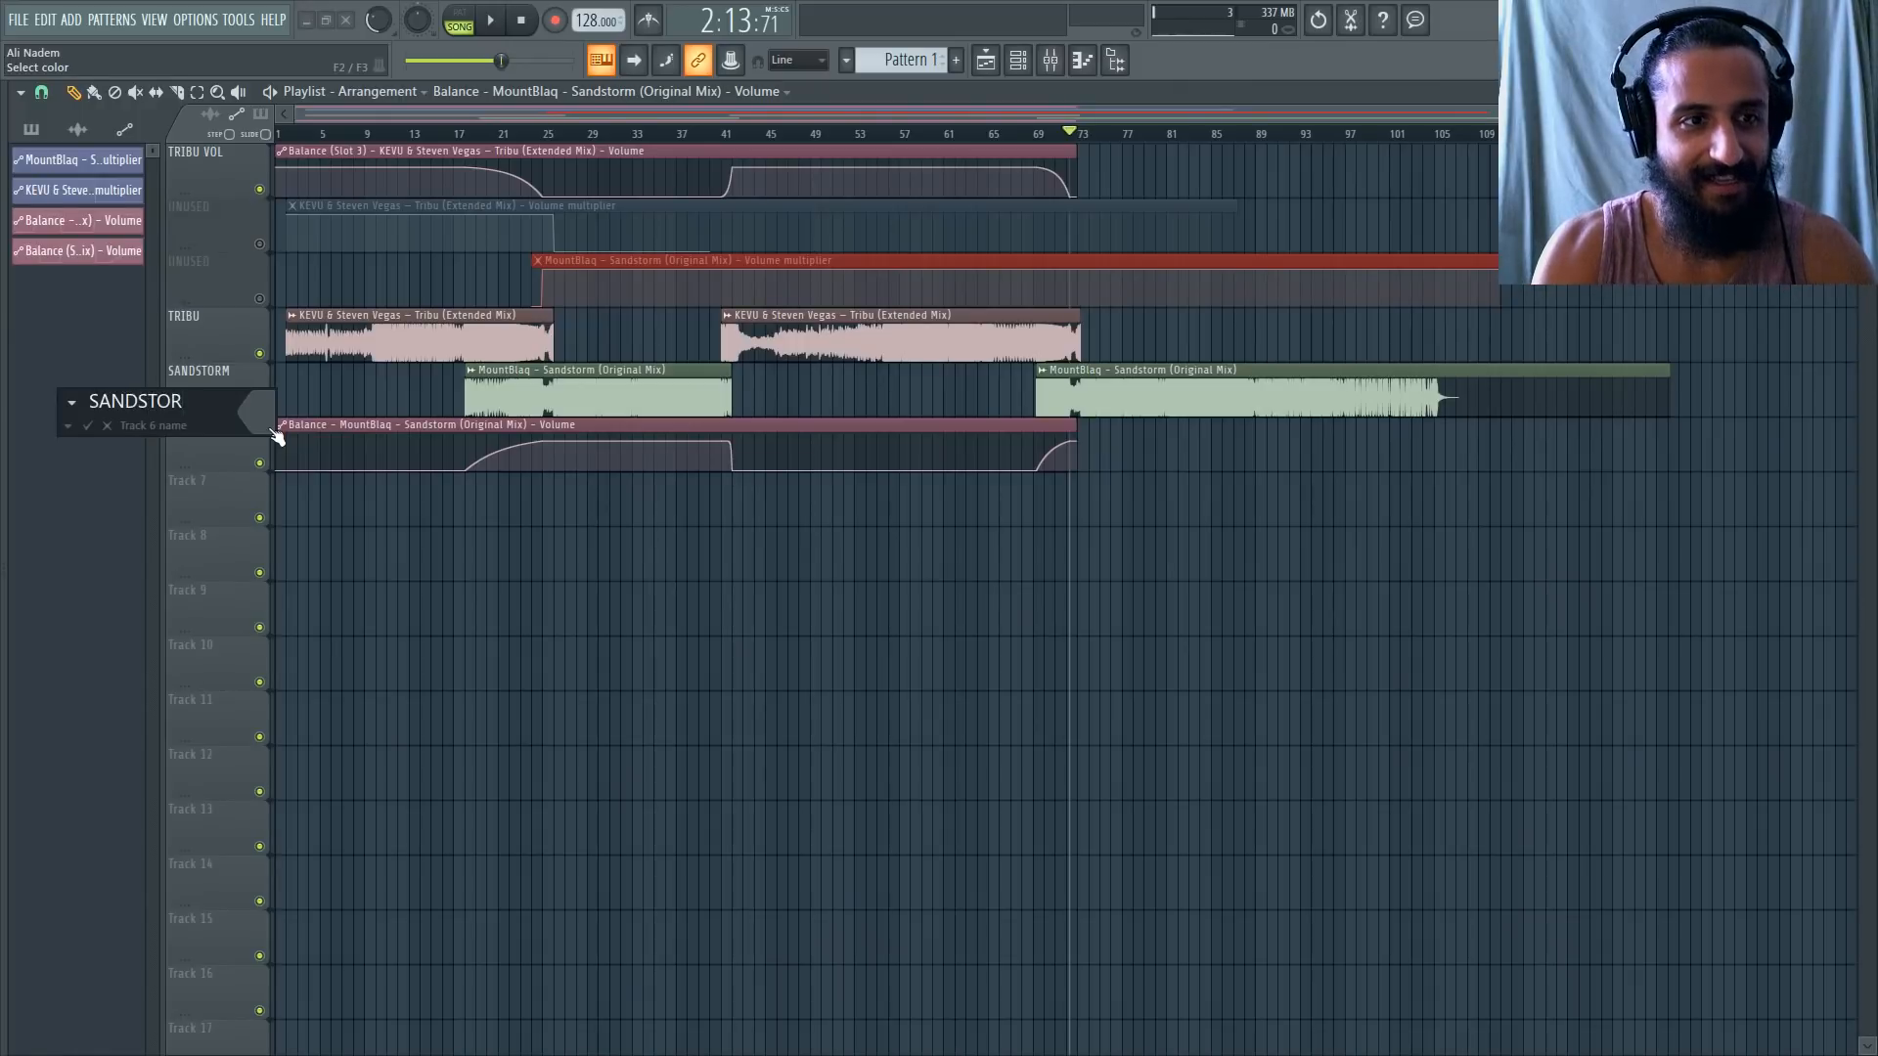
key(ctrl+a)
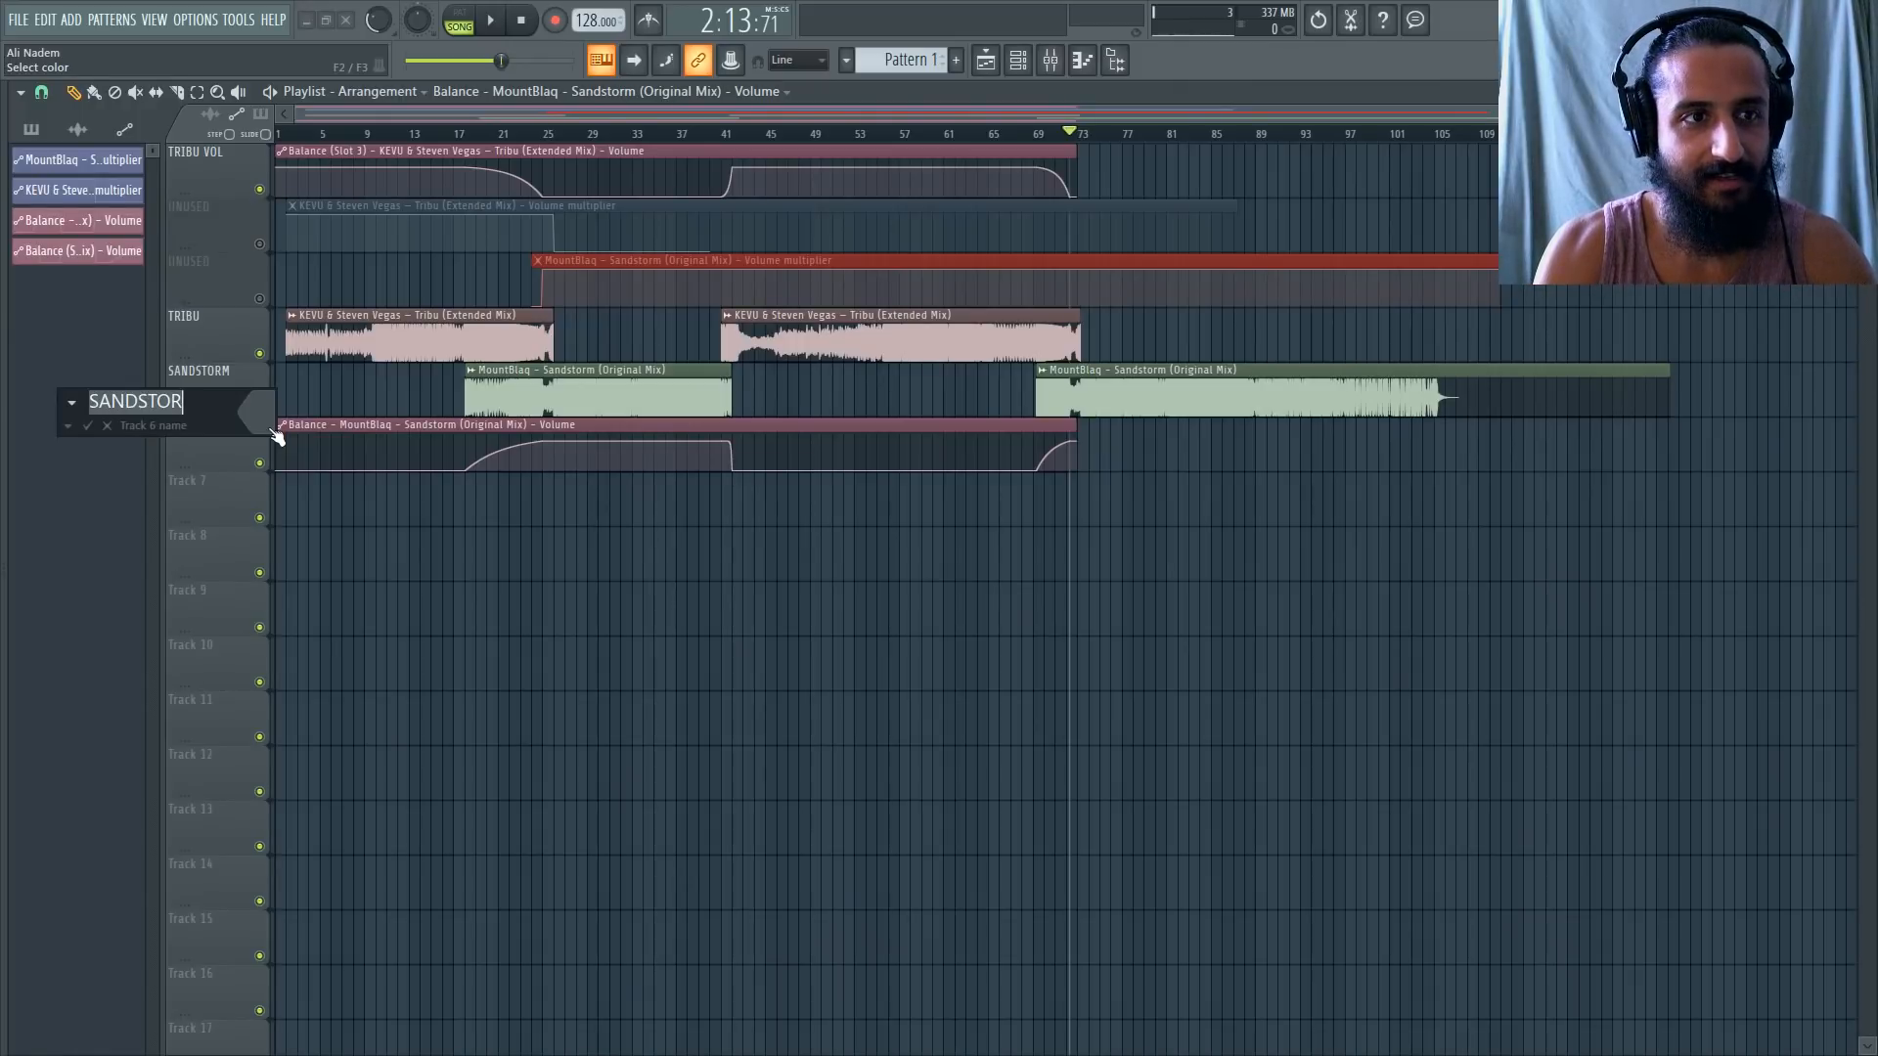
text(SANDSTOR)
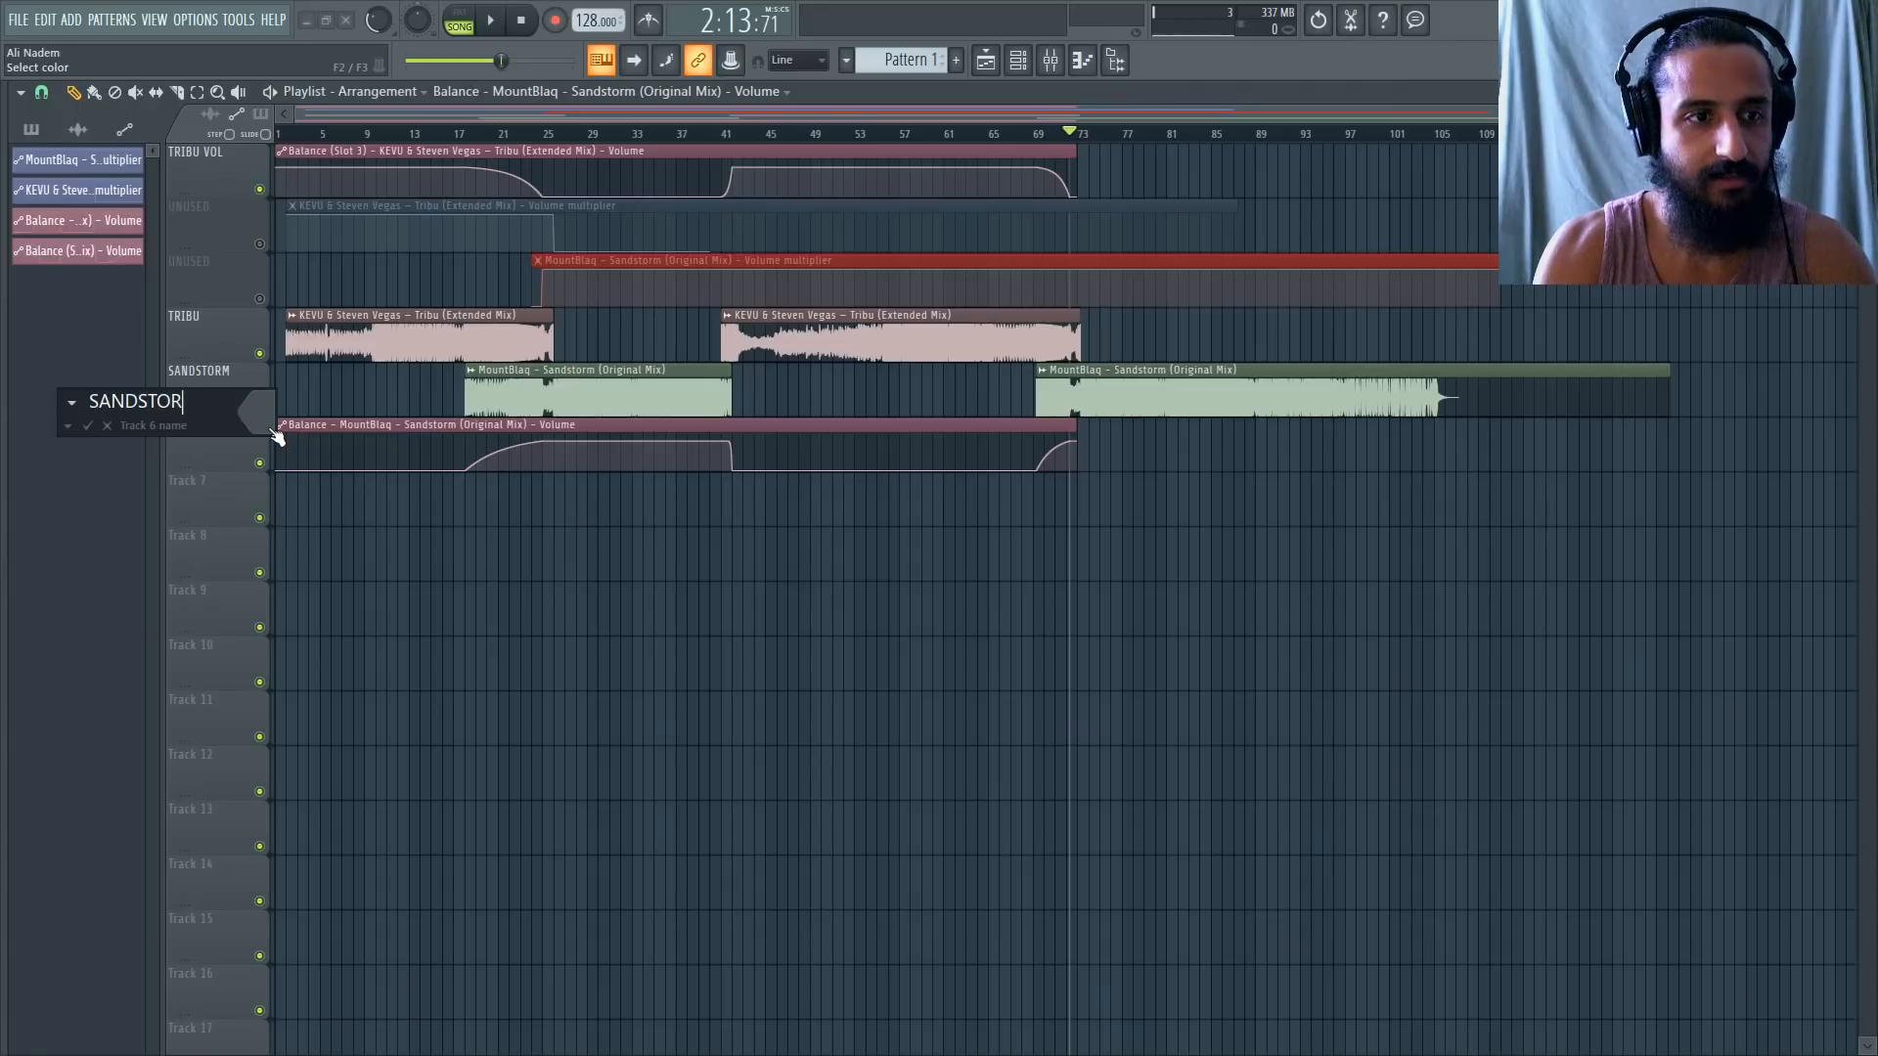
text(M VOL)
key(Return)
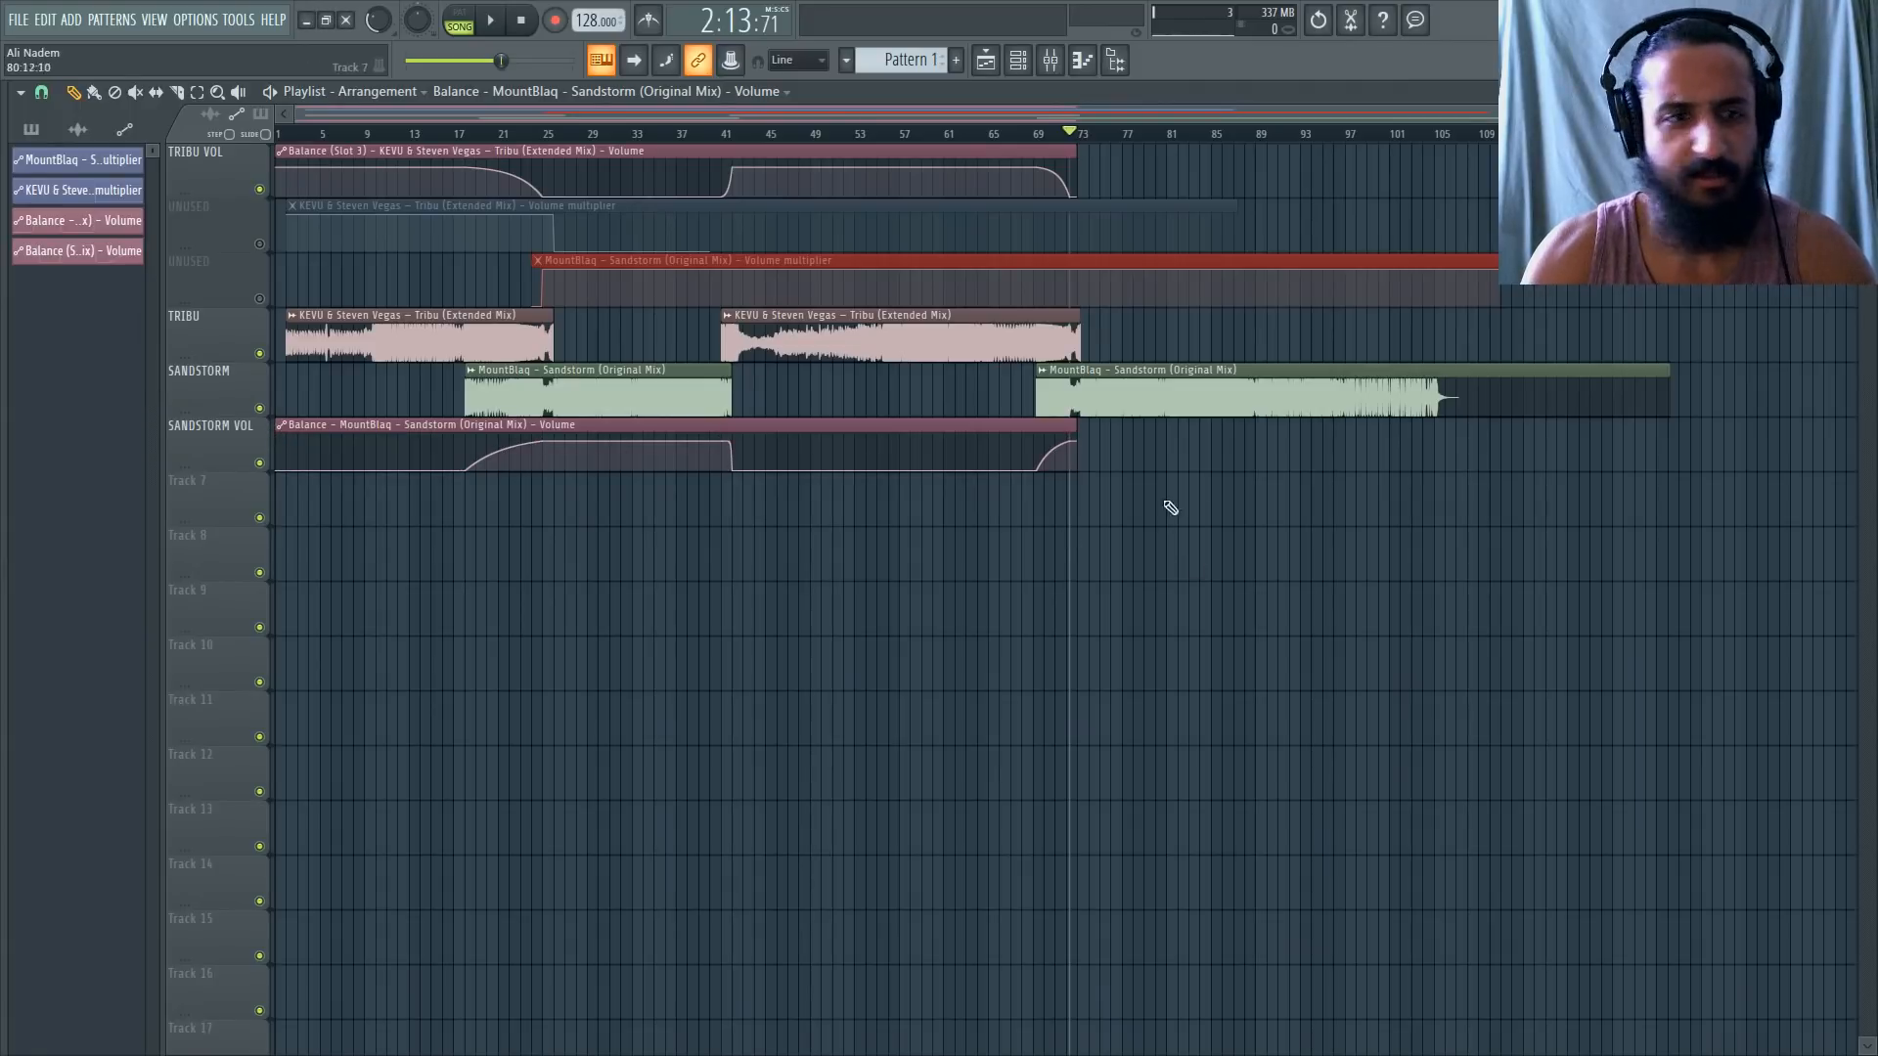
scroll(1170, 479, up, 3)
scroll(947, 450, up, 3)
scroll(883, 447, down, 3)
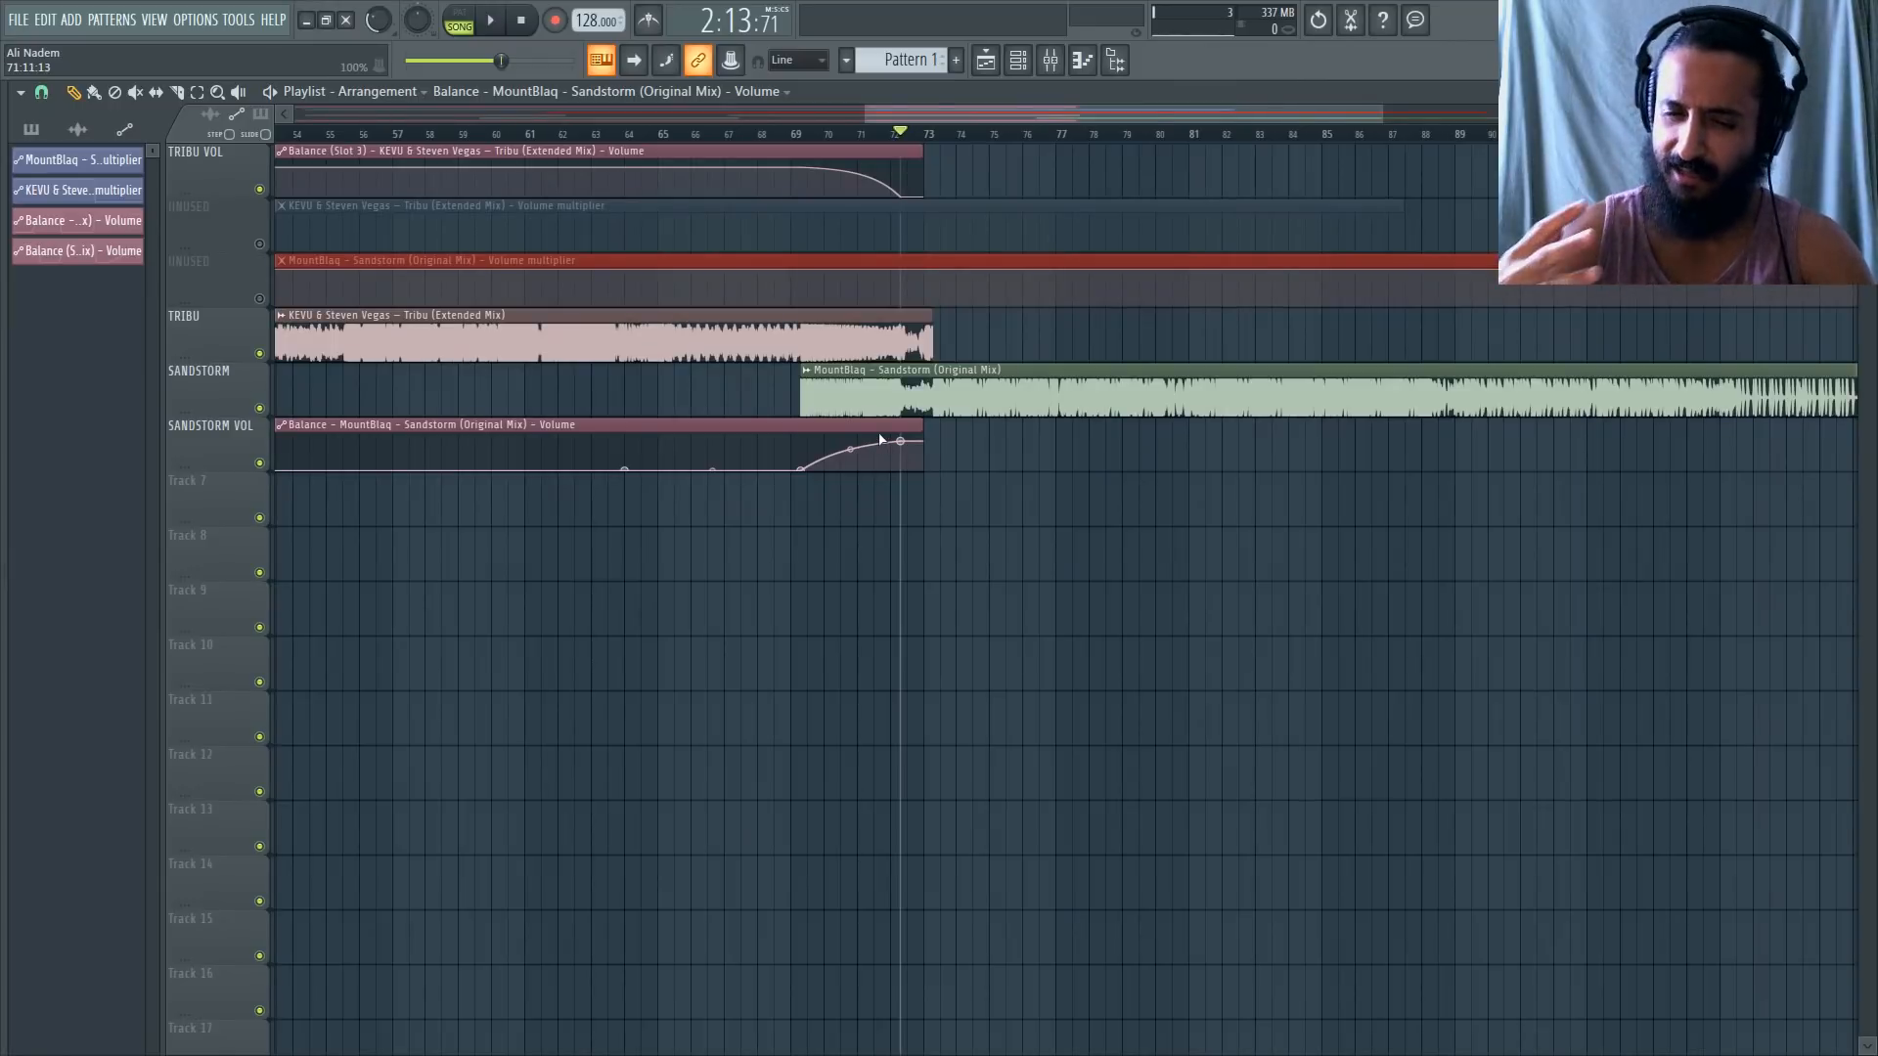
scroll(885, 415, down, 5)
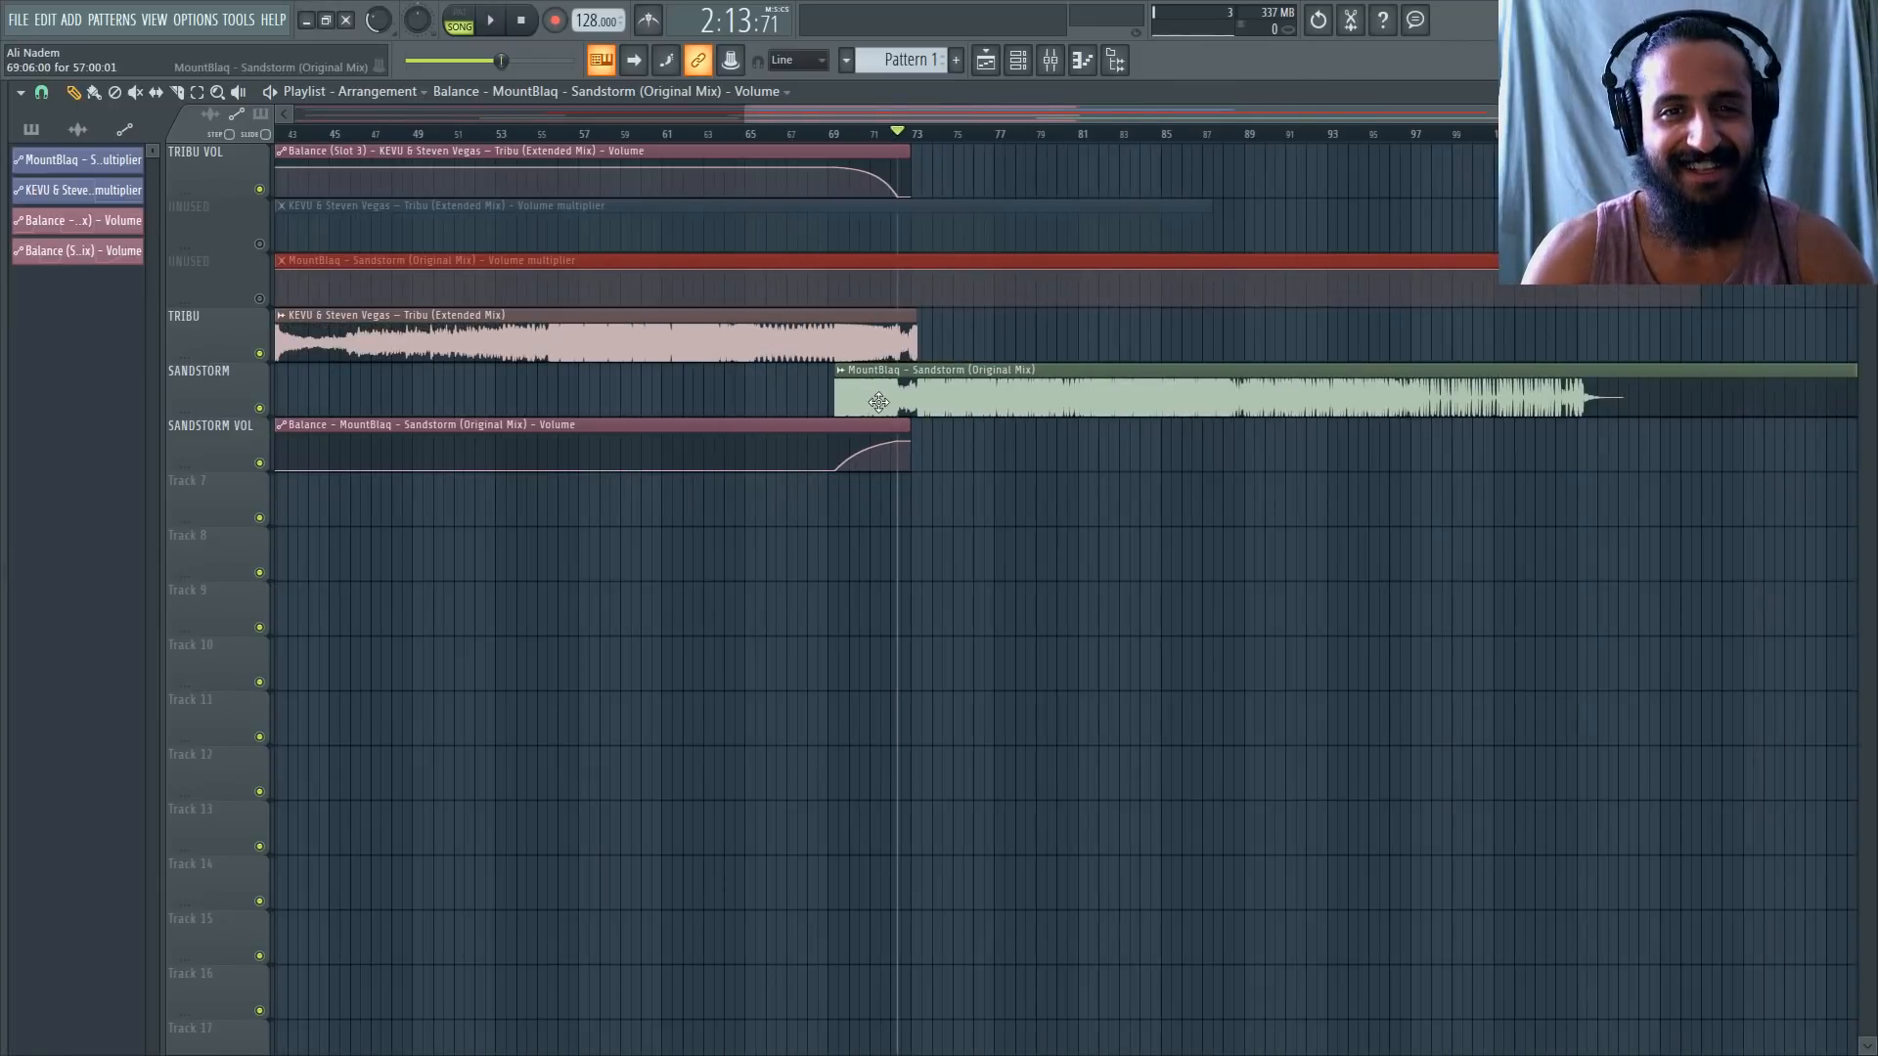
scroll(888, 409, down, 2)
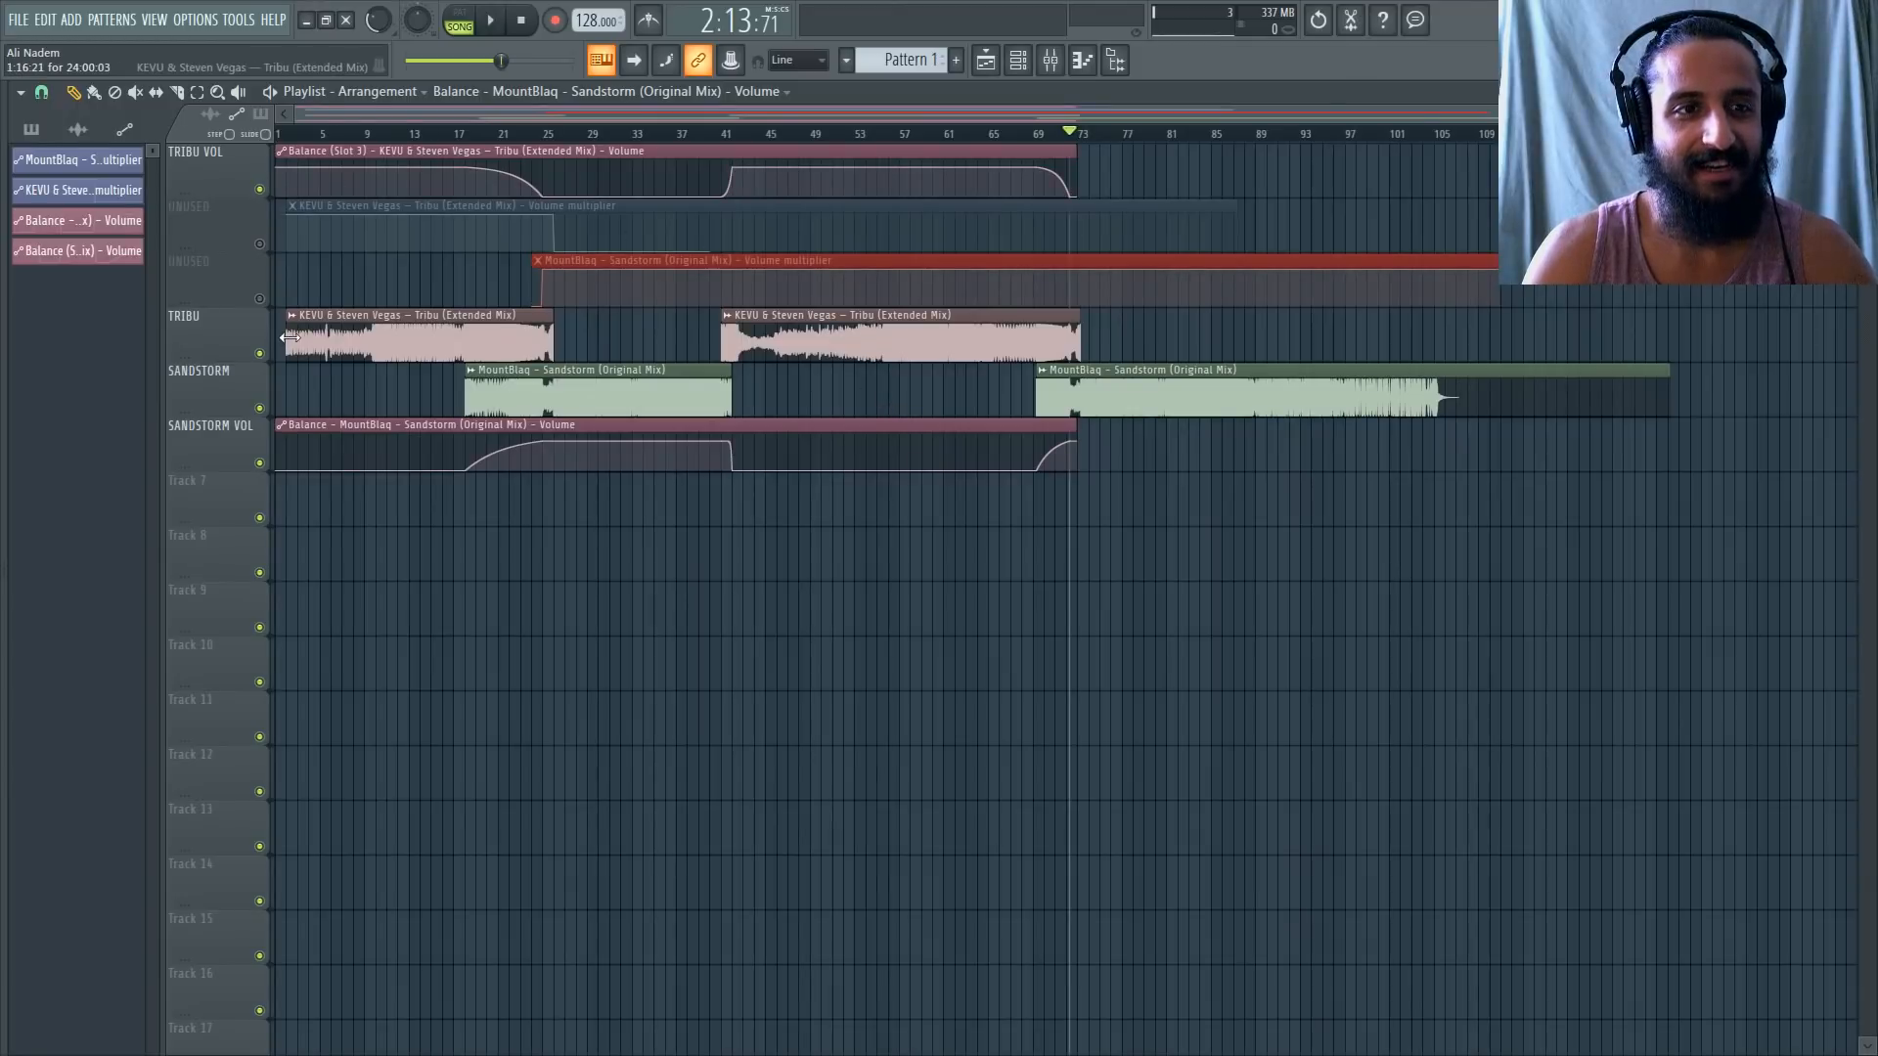
Try to extend the first Tribu clip's start to the beginning of the playlist and place the playhead at bar 2.
drag(289, 342, 214, 334)
scroll(335, 330, up, 8)
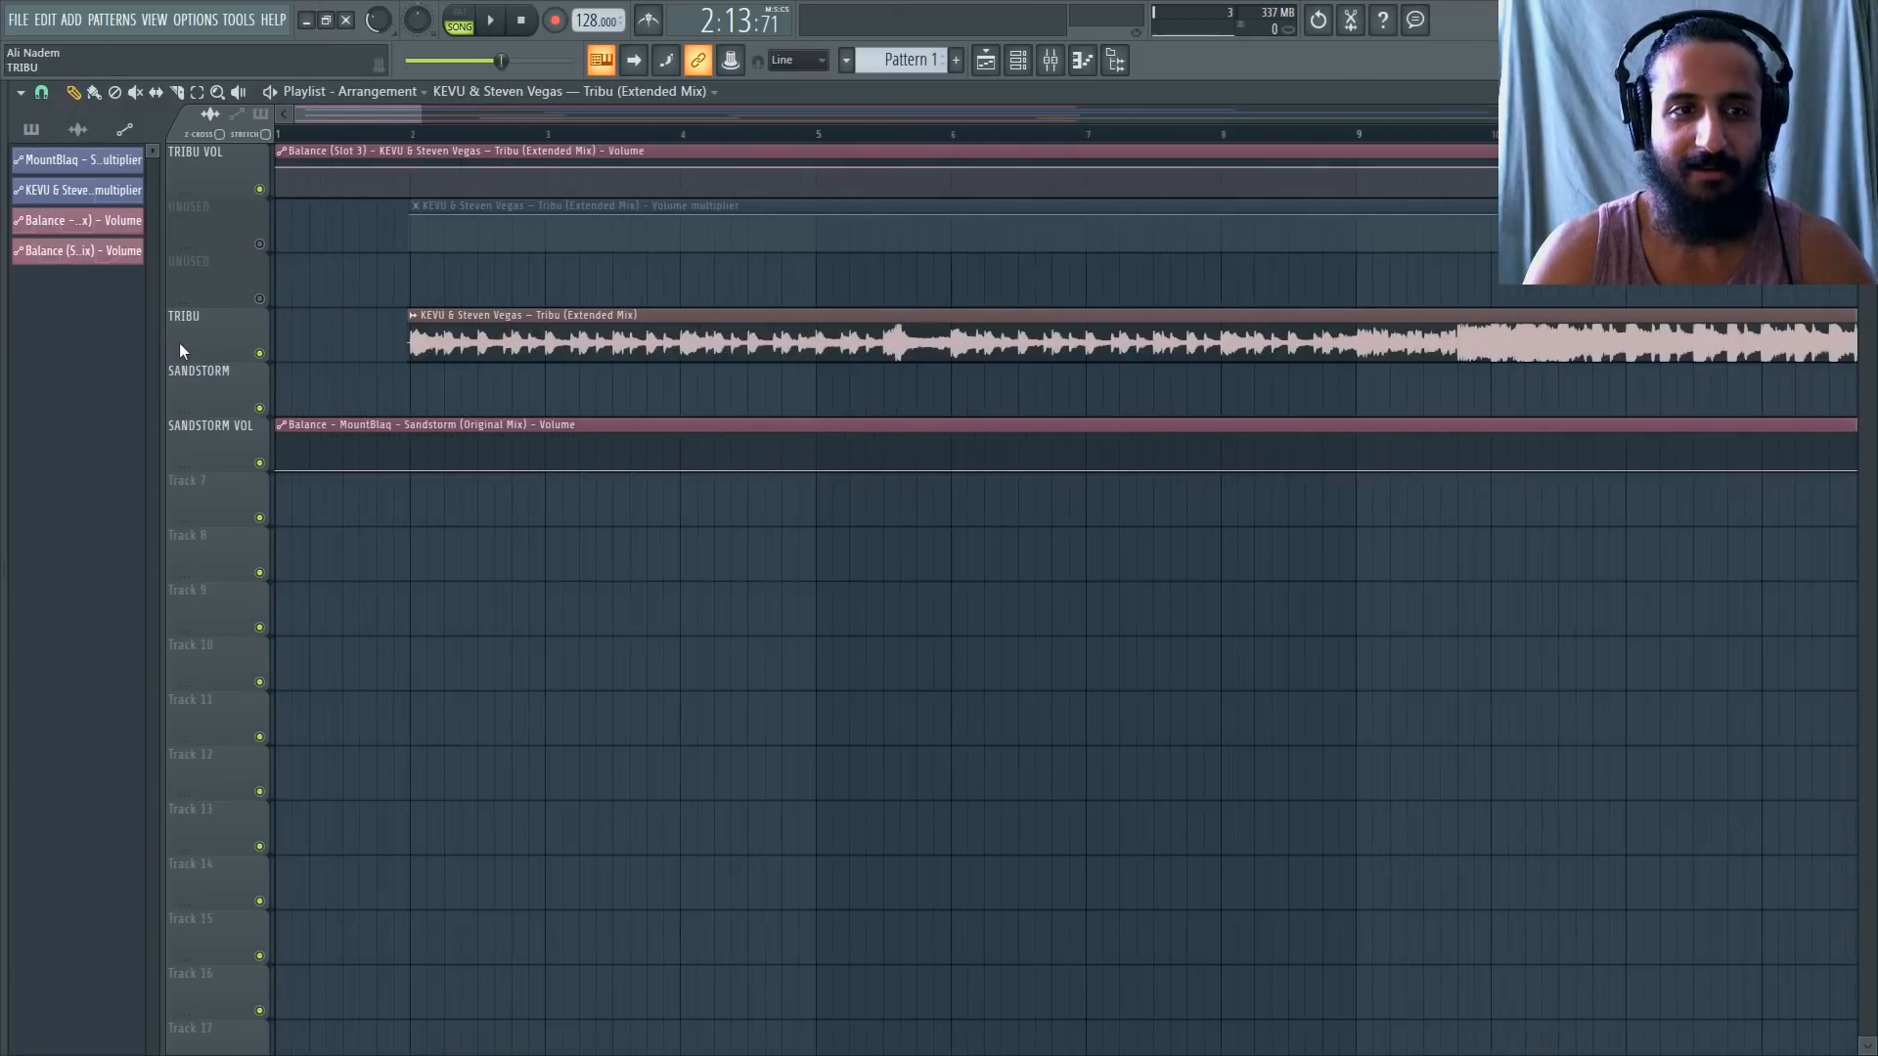
click(412, 134)
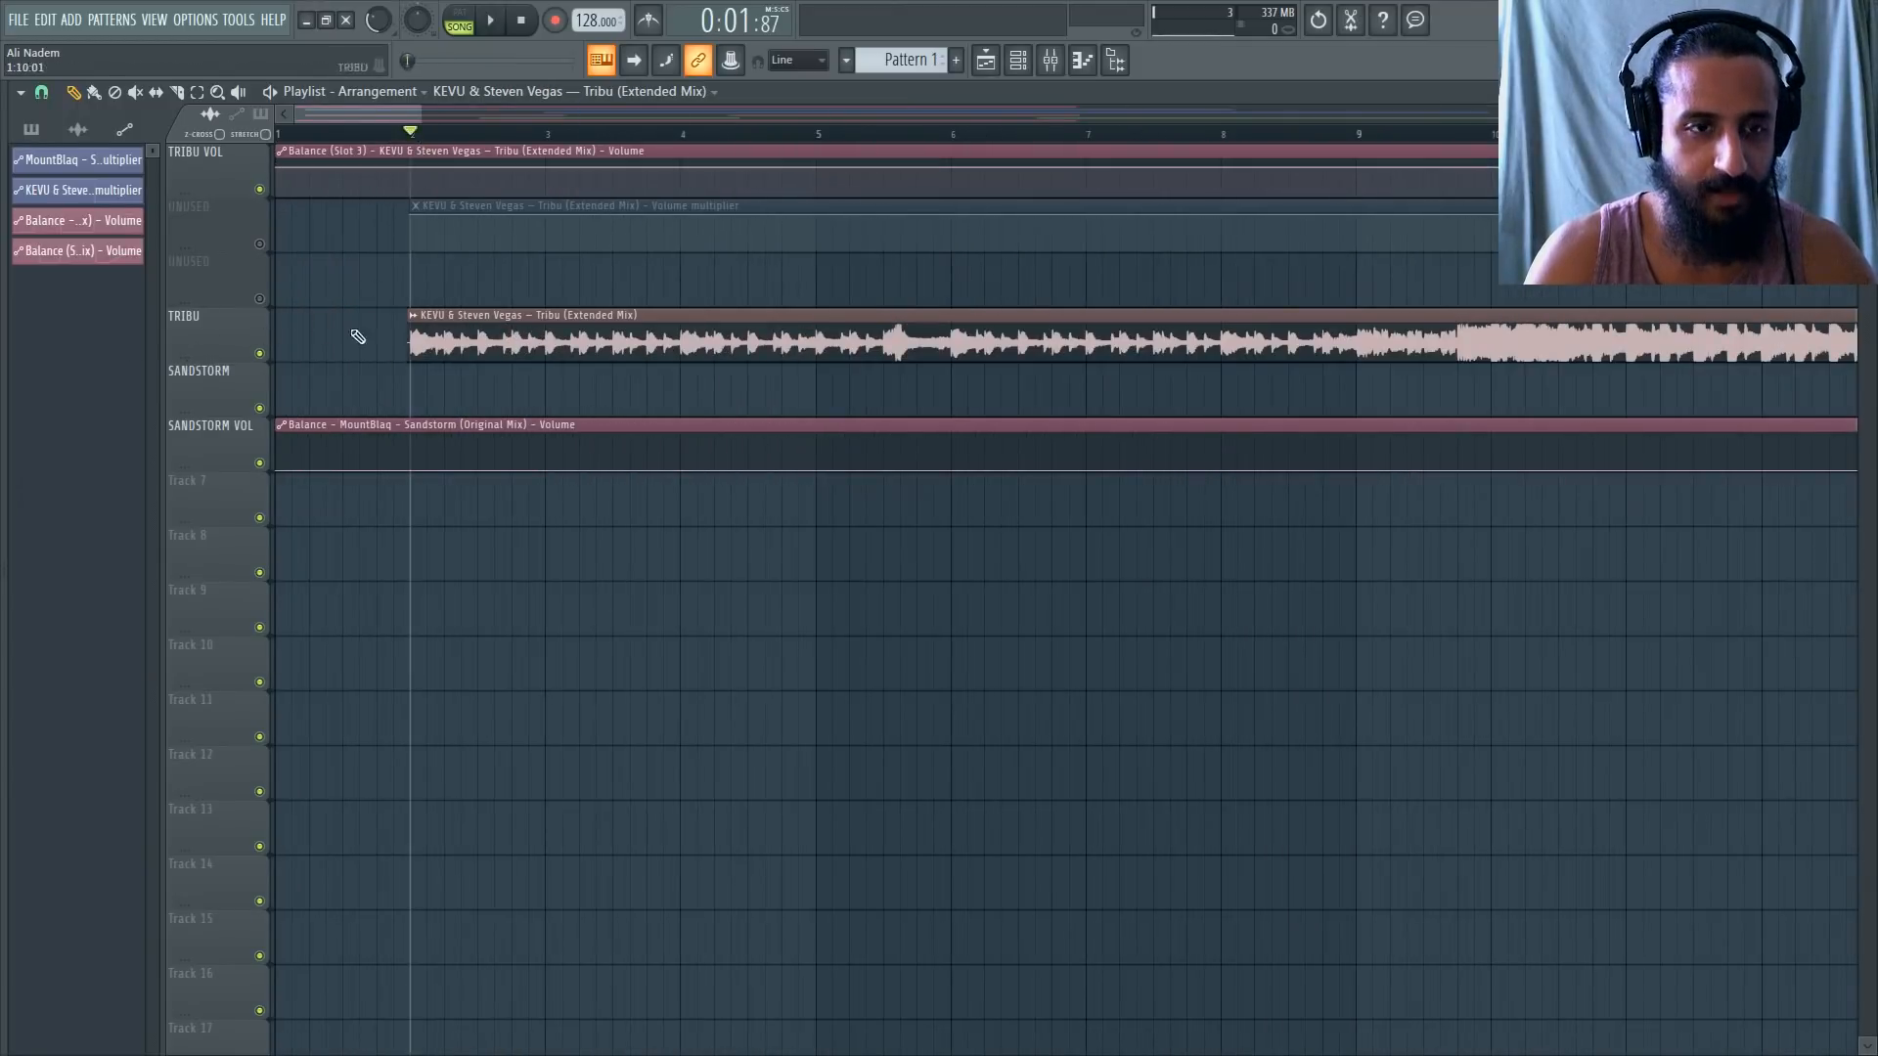
Slice off the start of the Tribu and Sandstorm volume automation clips at about bar 1, step 13, and audition the start.
scroll(367, 343, up, 4)
drag(323, 118, 266, 114)
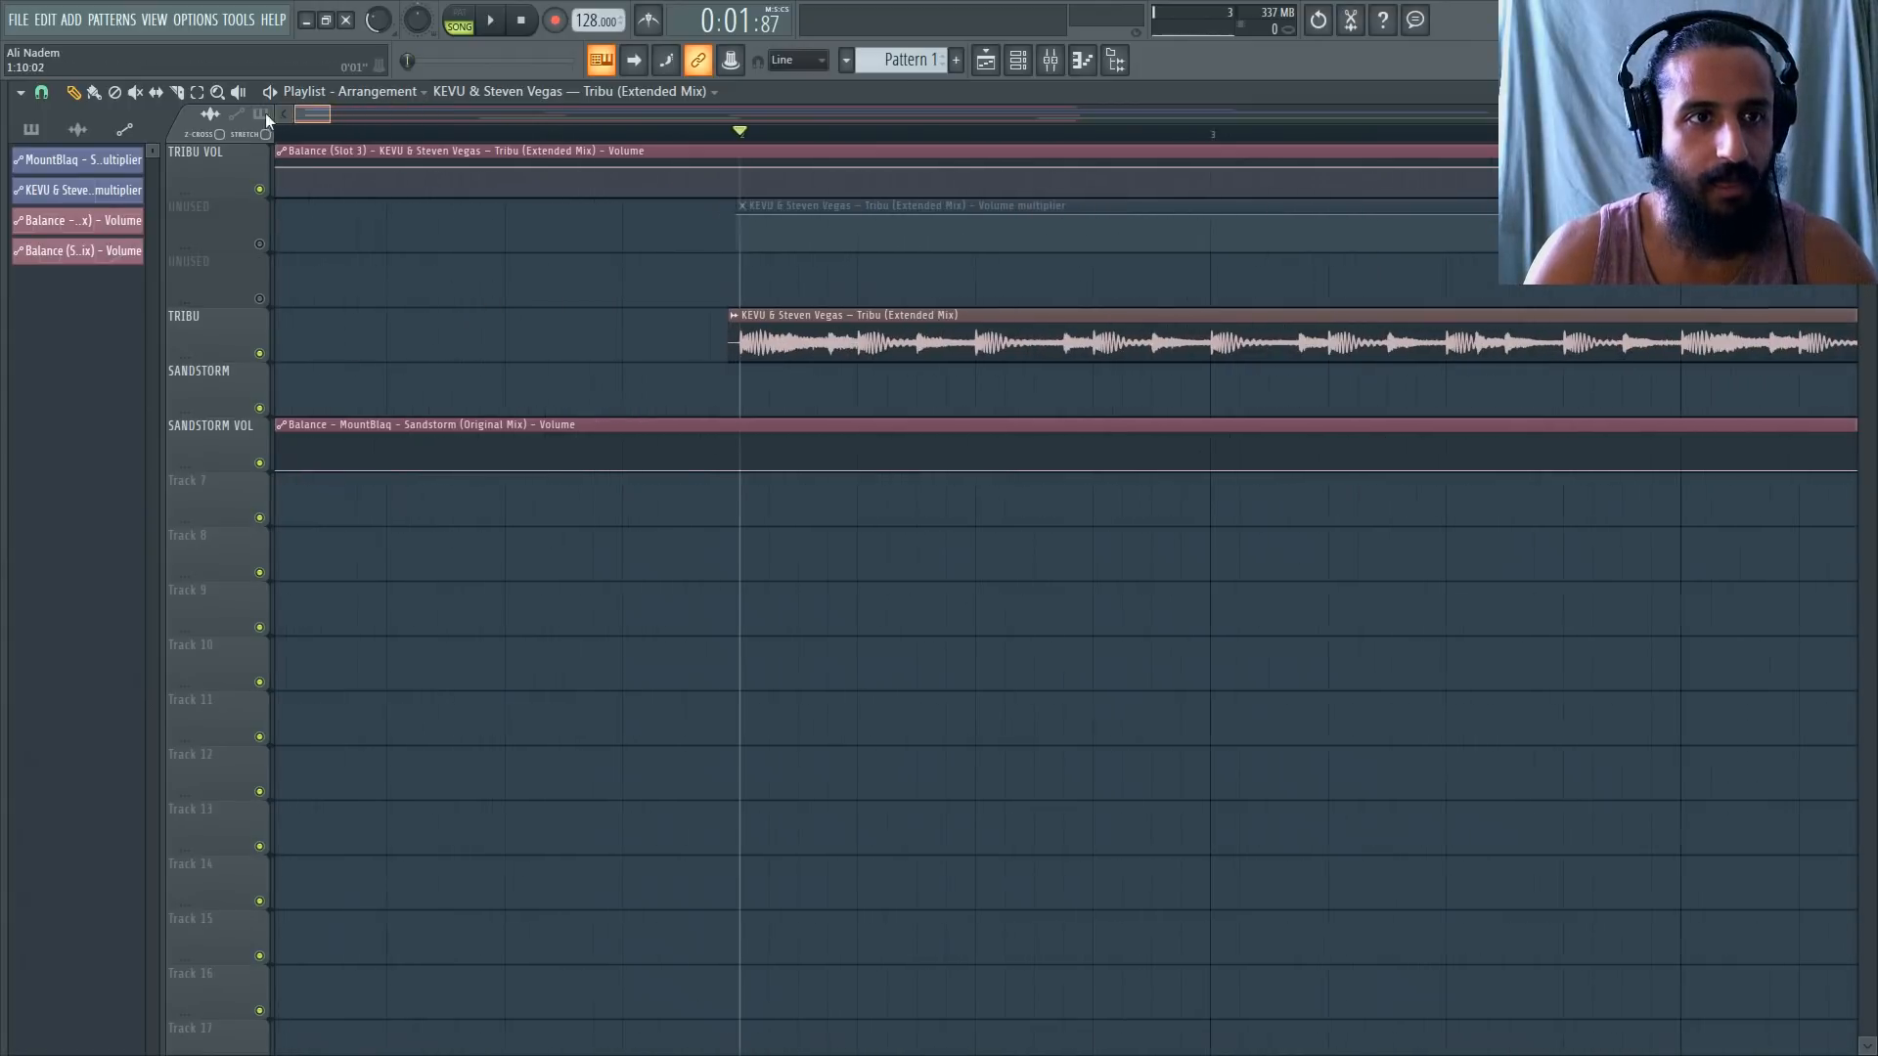
click(177, 94)
drag(628, 479, 648, 146)
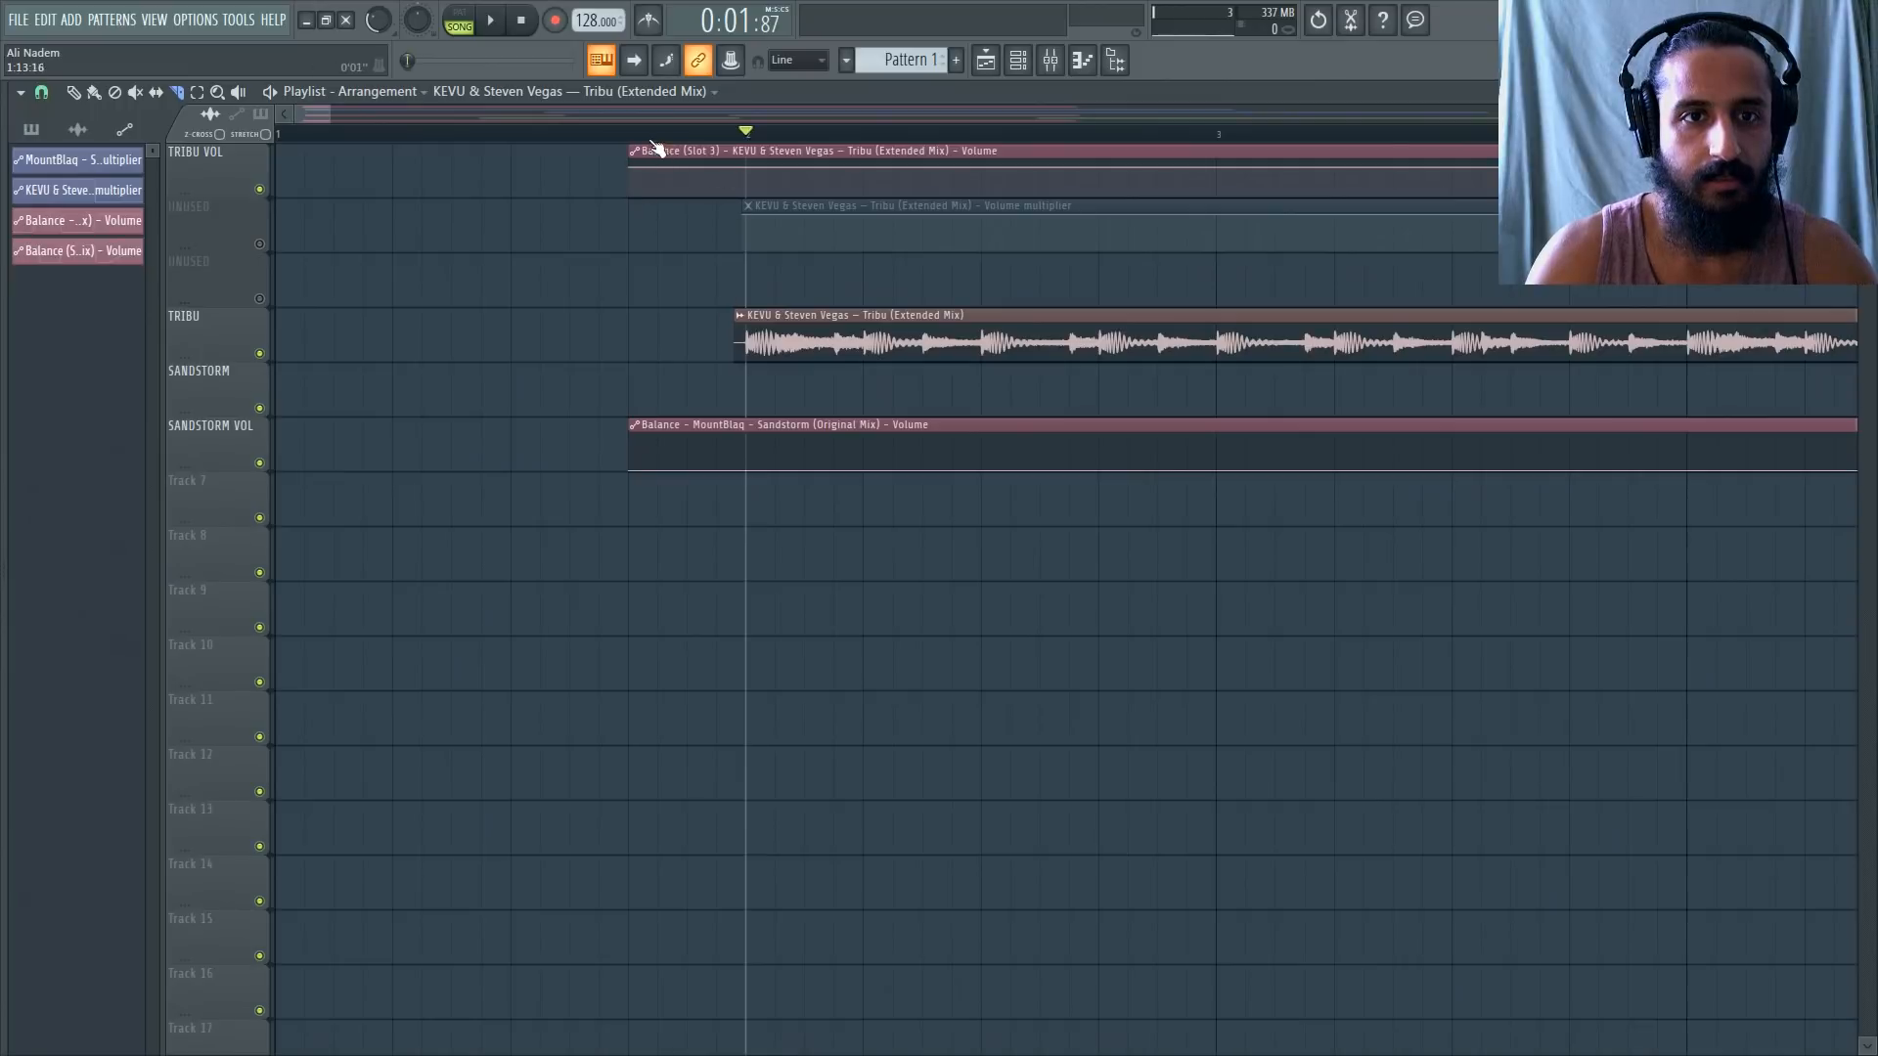
key(space)
key(space)
key(space)
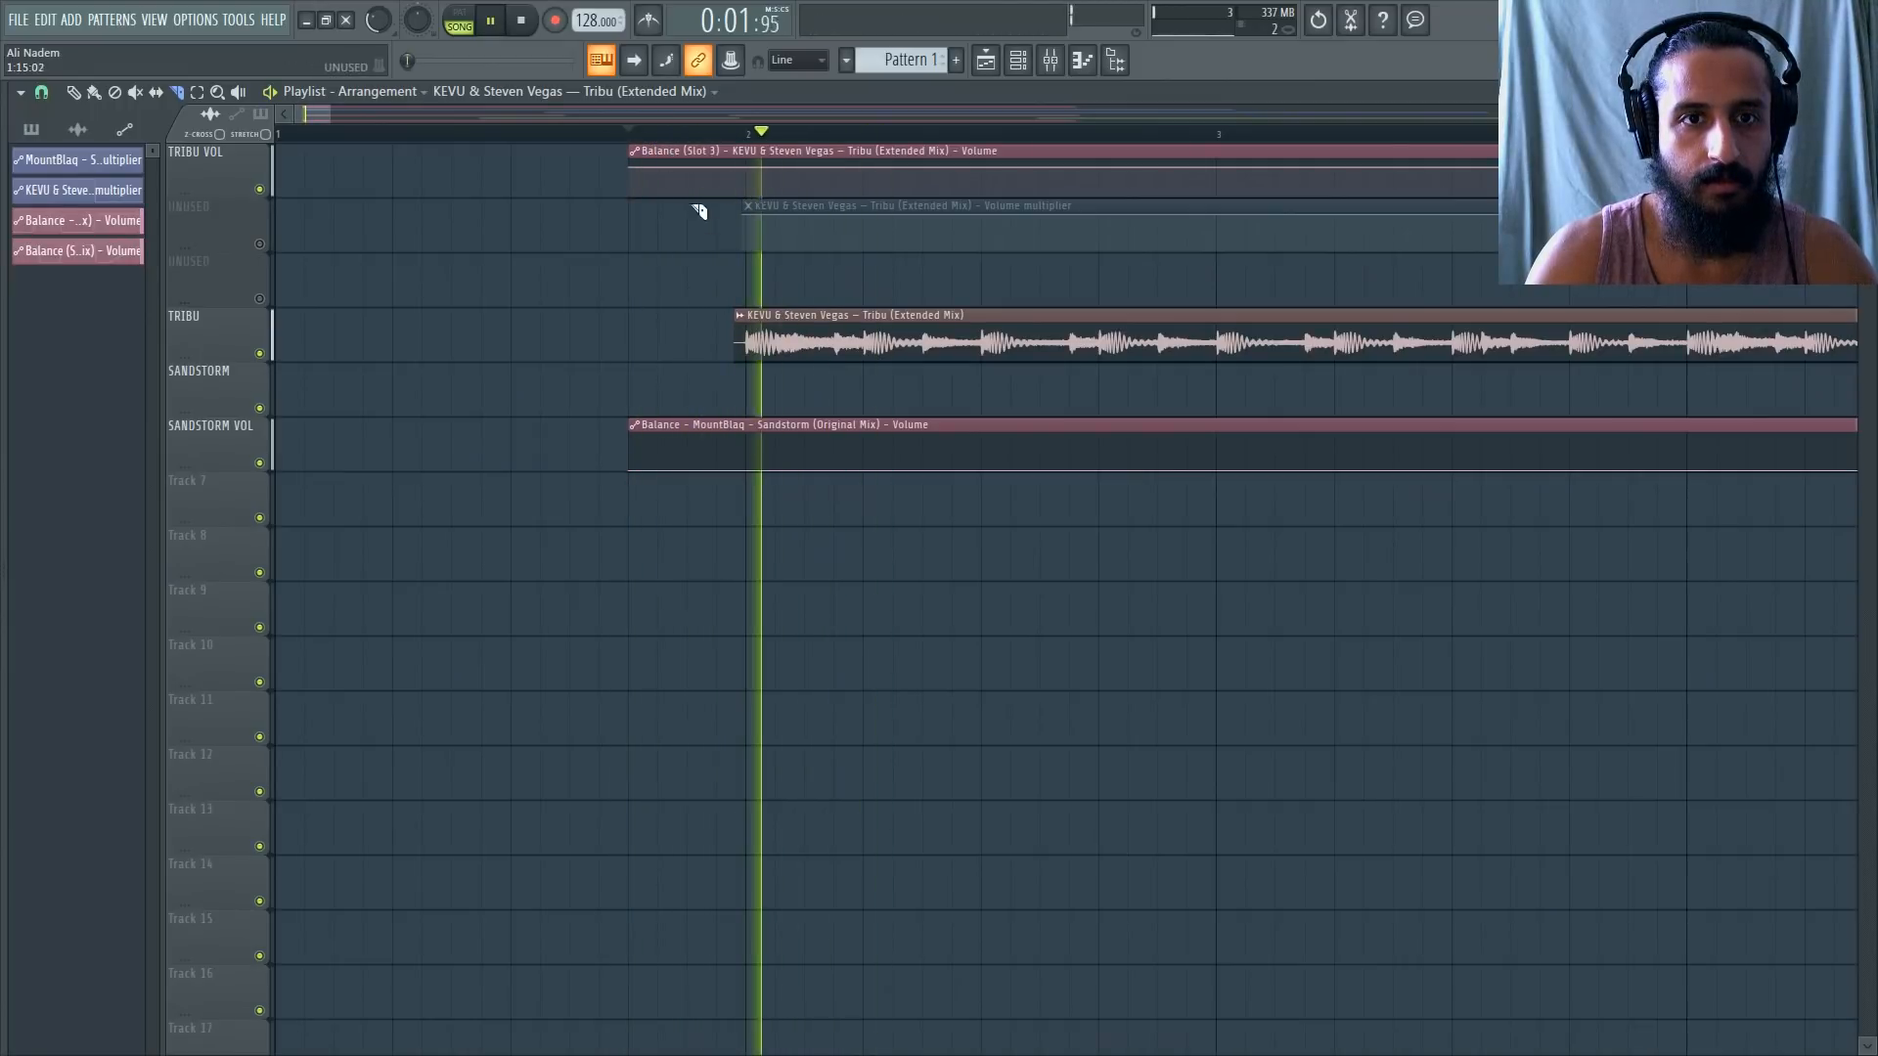
Trim both volume automation clips closer to Tribu's first beat by slicing off everything before about bar 1, step 15.
click(689, 133)
key(space)
key(space)
mouse_move(692, 489)
mouse_down()
mouse_move(688, 117)
mouse_move(688, 147)
mouse_up()
key(space)
Select all playlist clips and move them together to the beginning of the playlist.
key(ctrl+a)
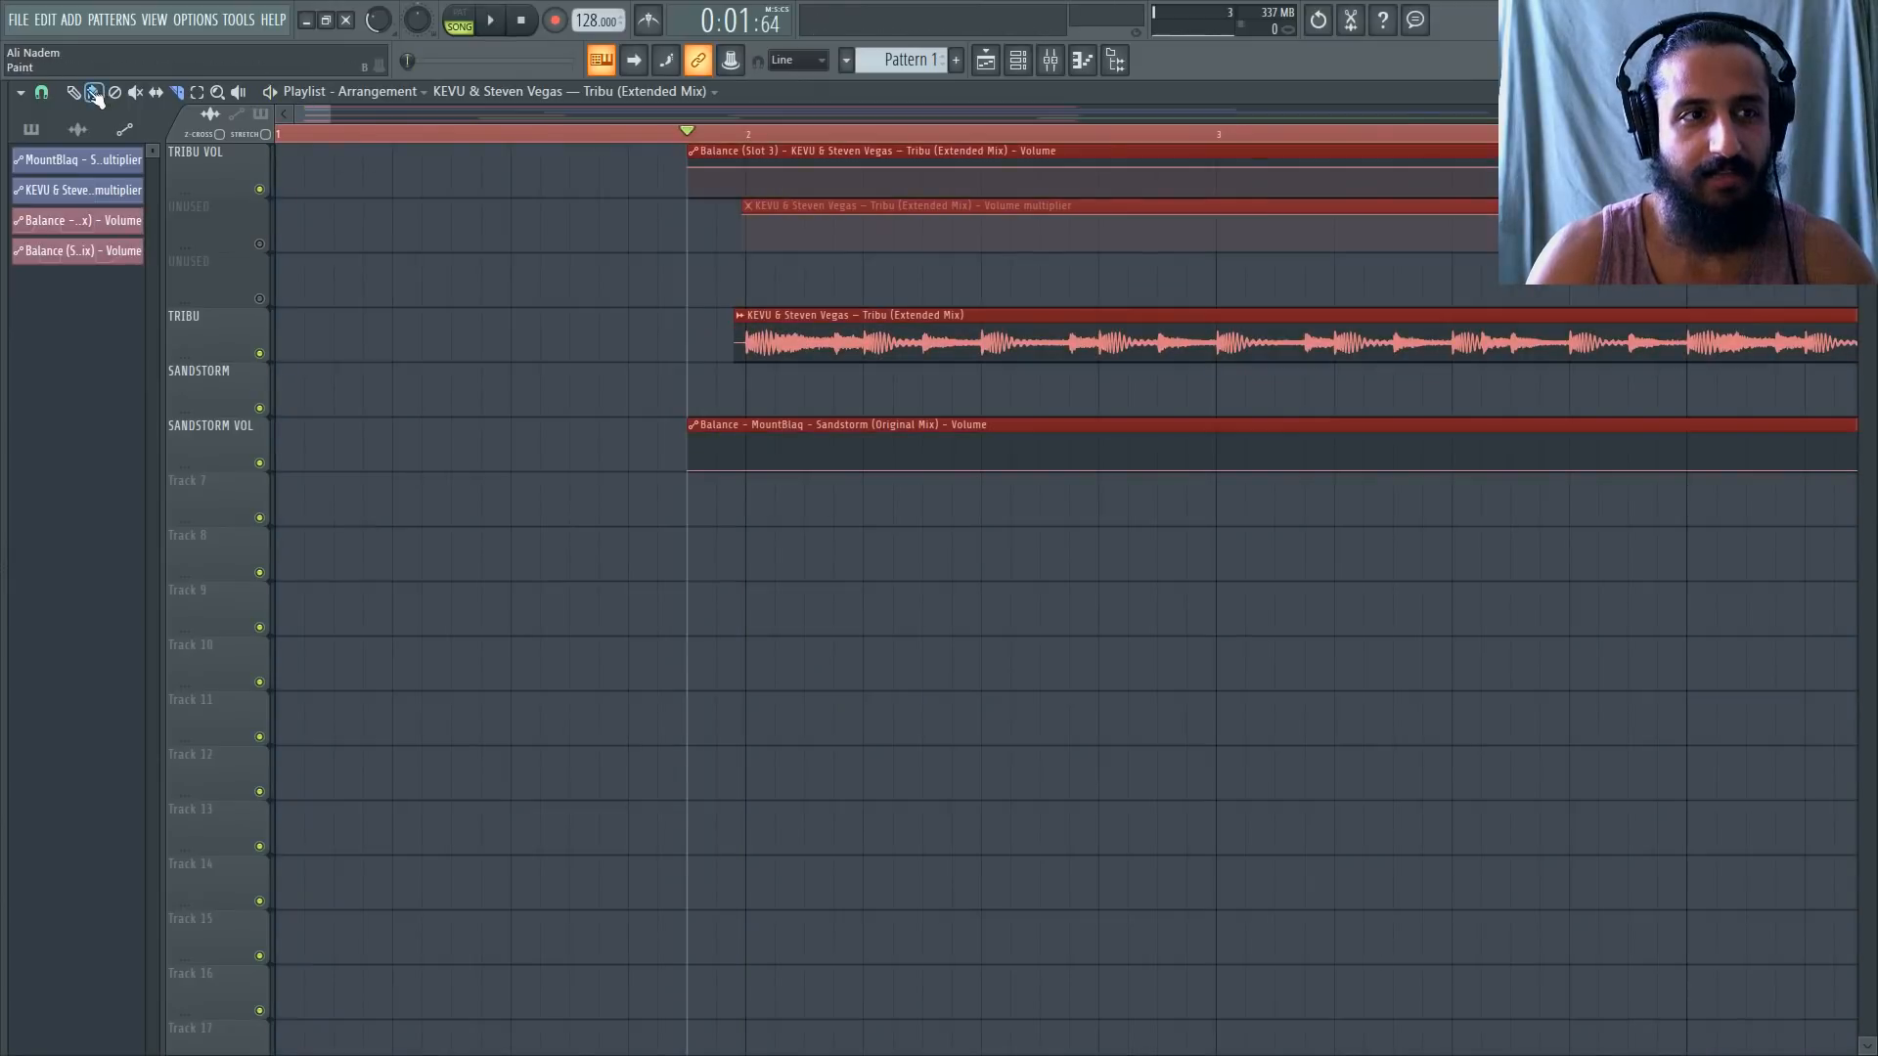
scroll(811, 201, down, 2)
drag(692, 327, 398, 319)
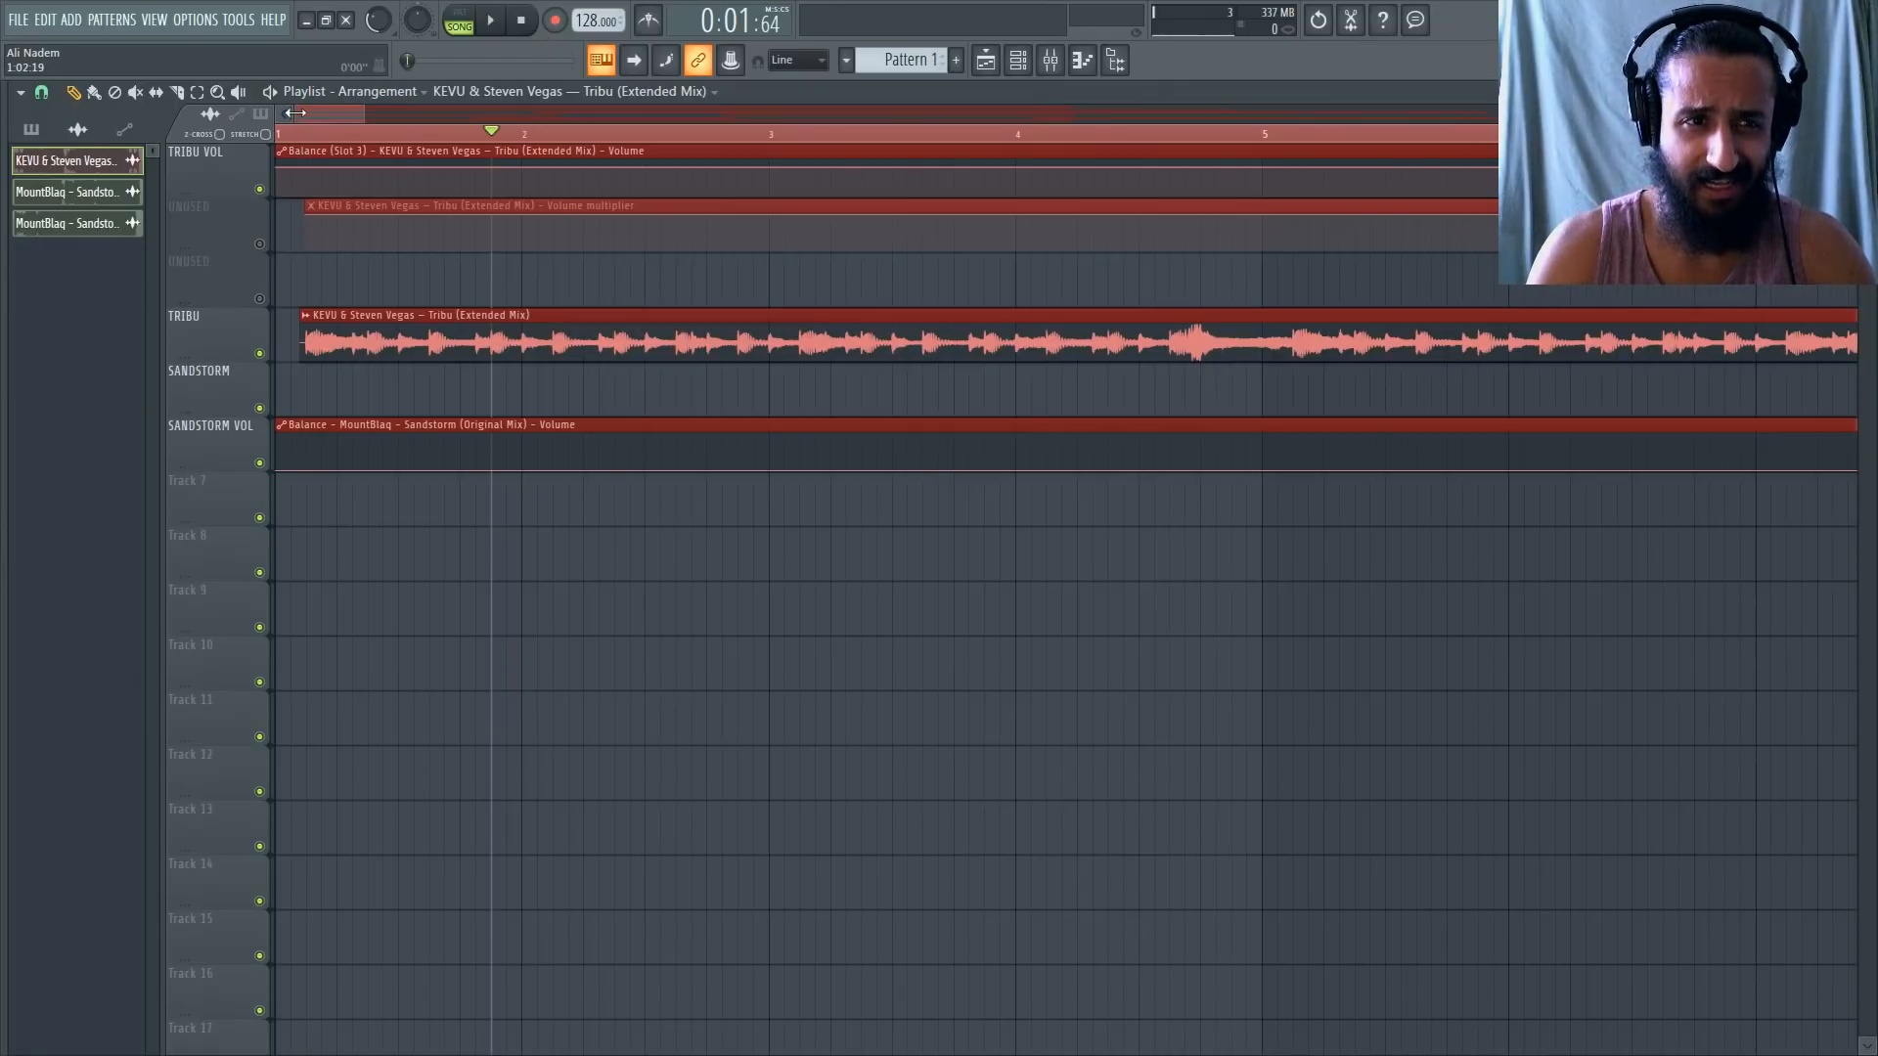
scroll(326, 119, down, 5)
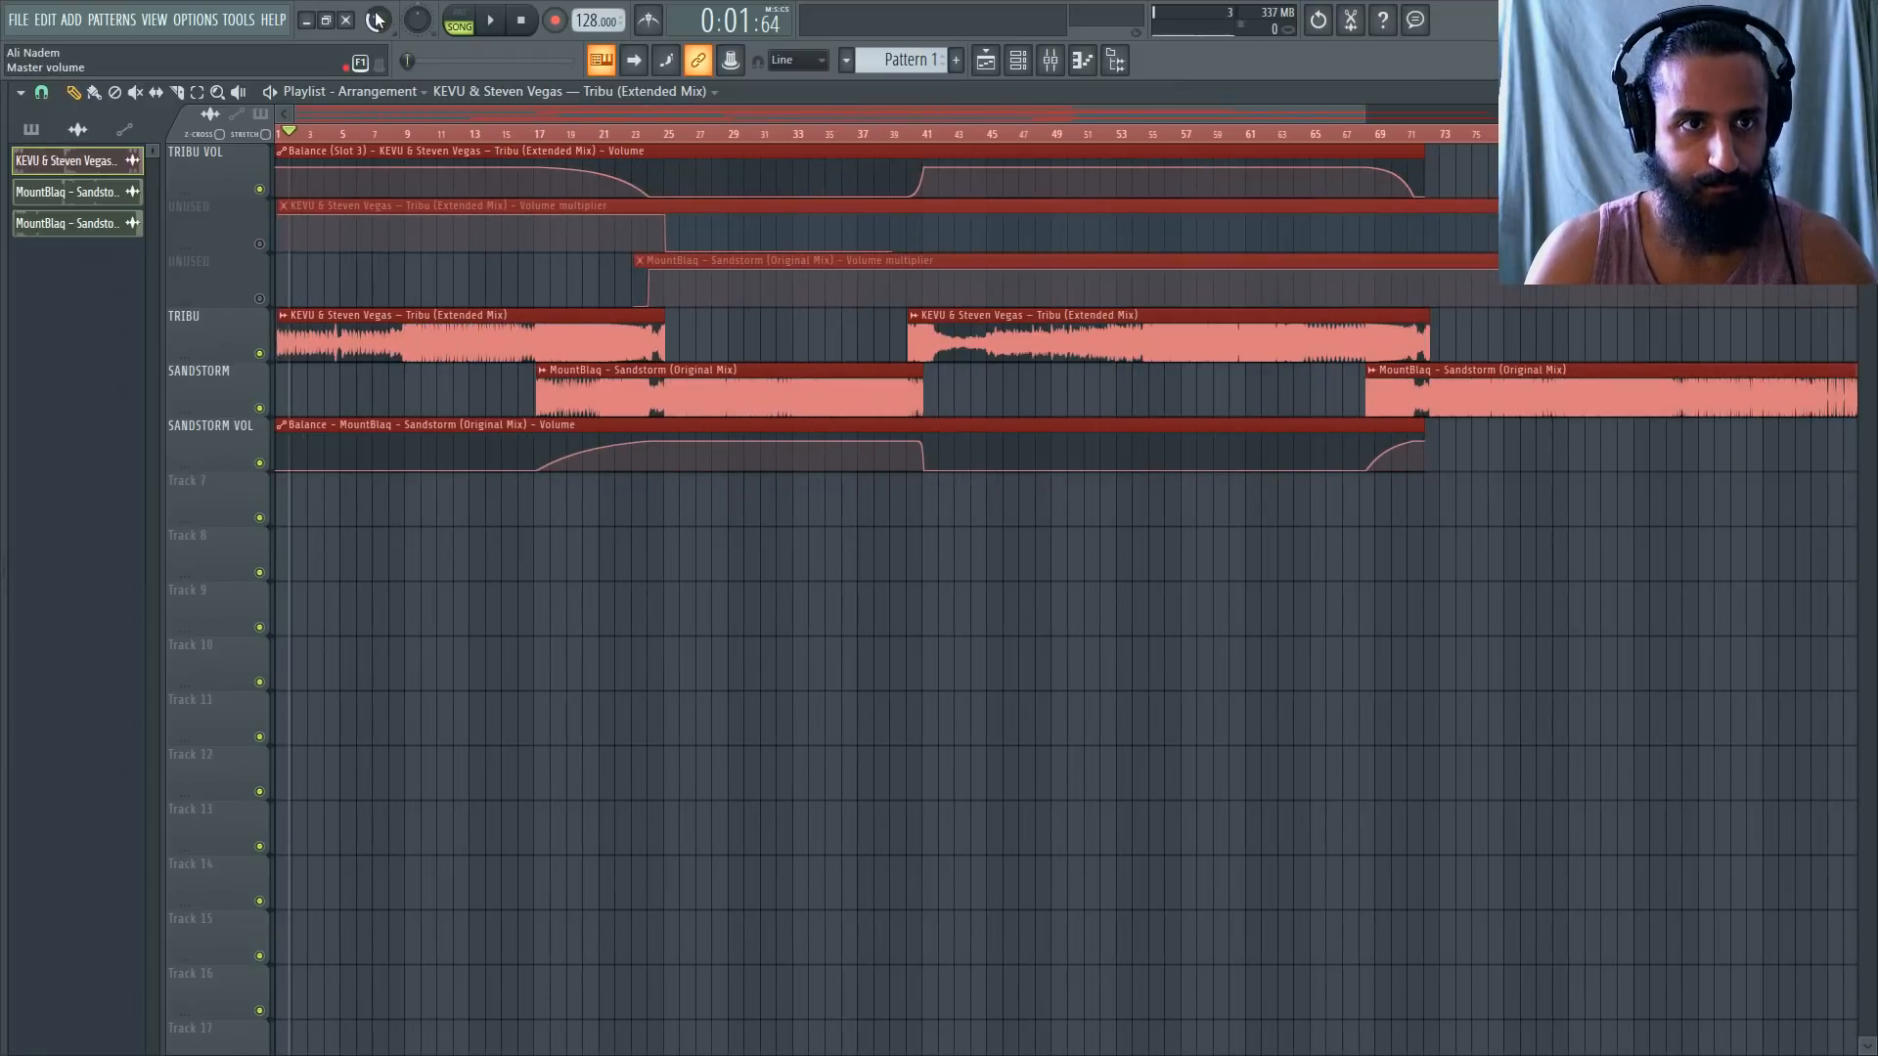
scroll(816, 355, down, 2)
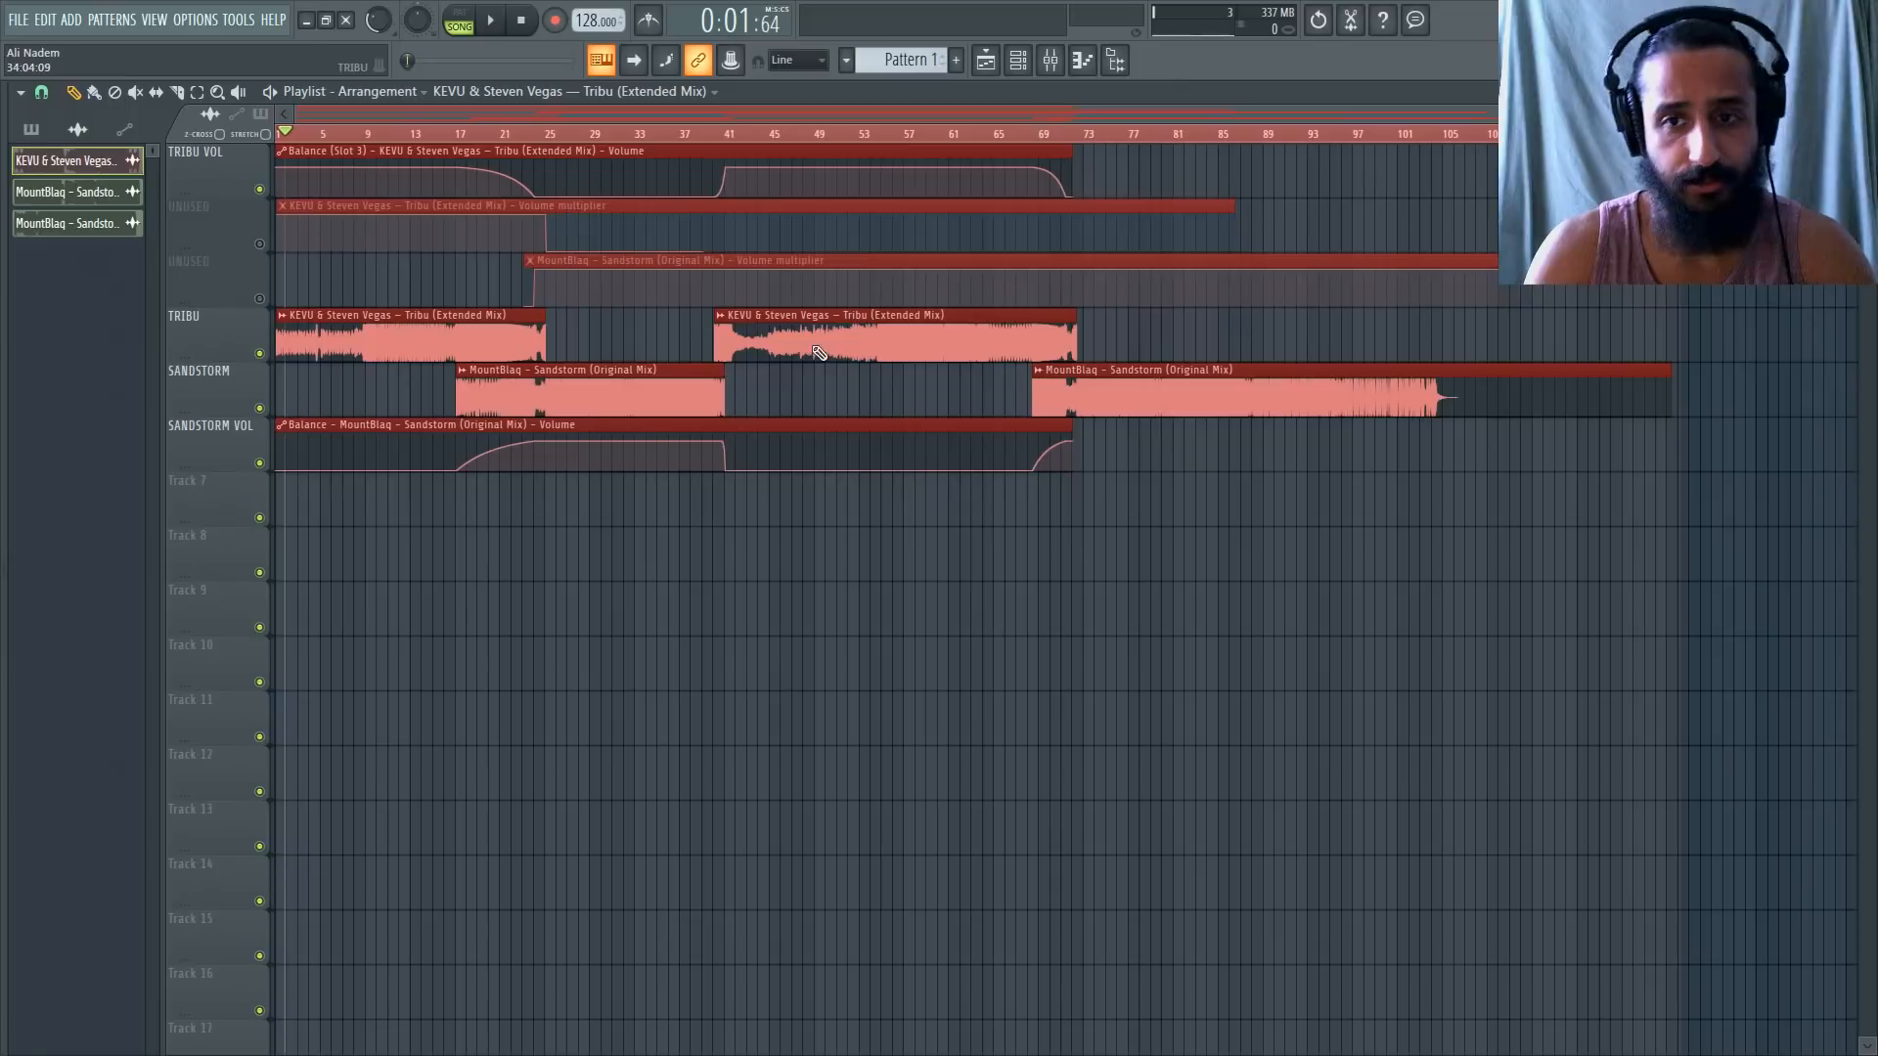
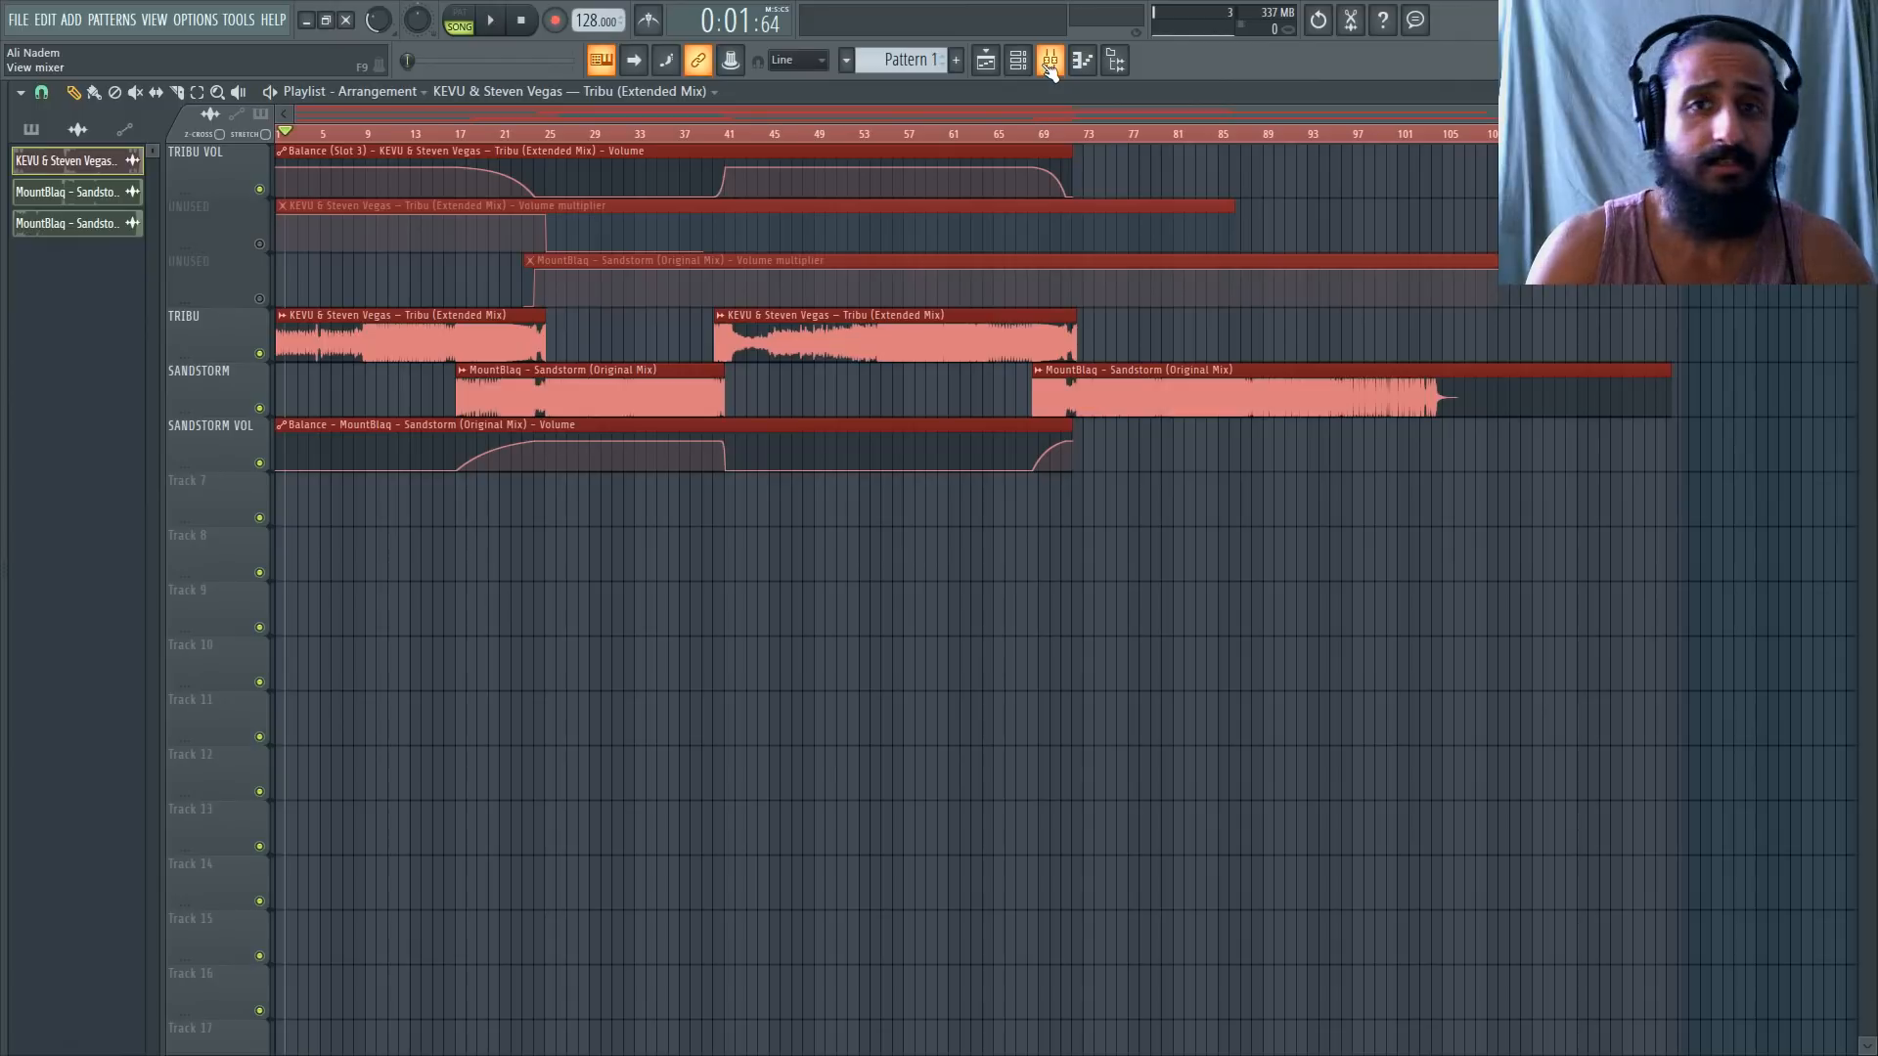
Show the mixer and both Fruity Balance effects on the Tribu mixer track side by side.
click(1050, 63)
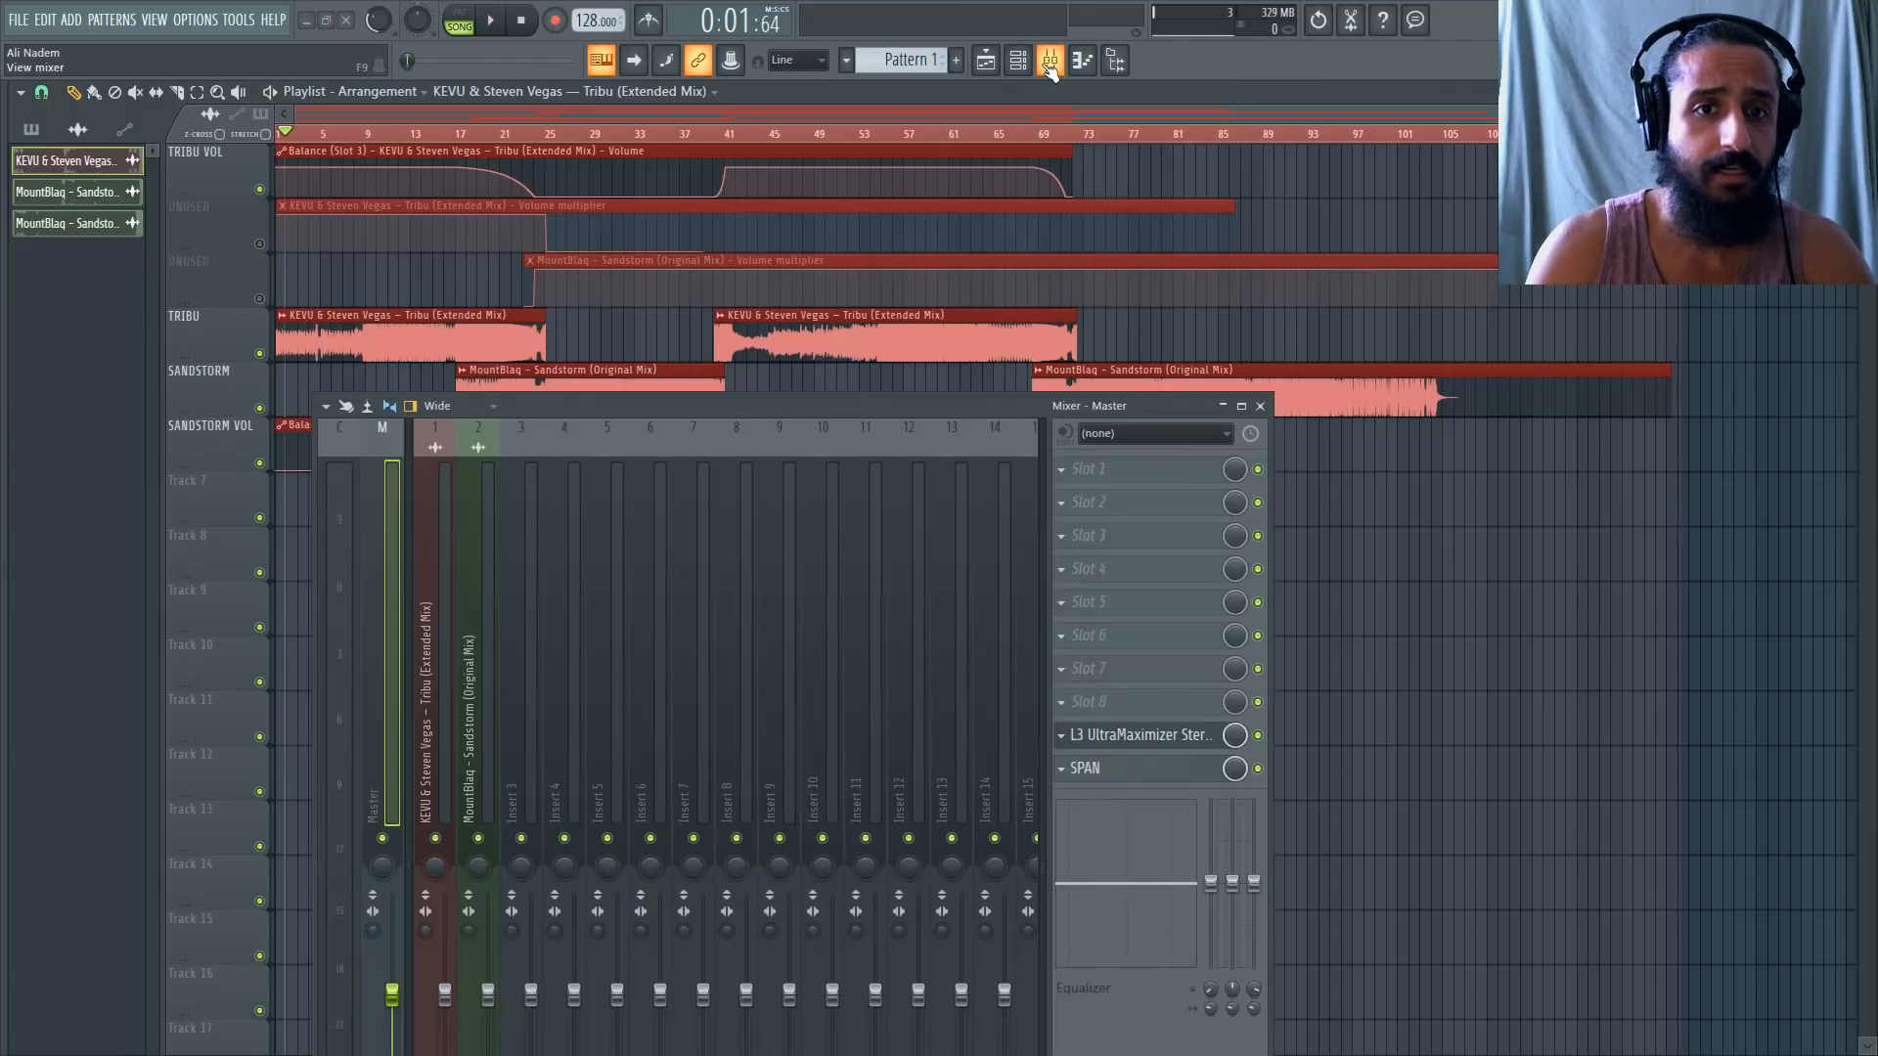
double_click(930, 326)
click(1125, 536)
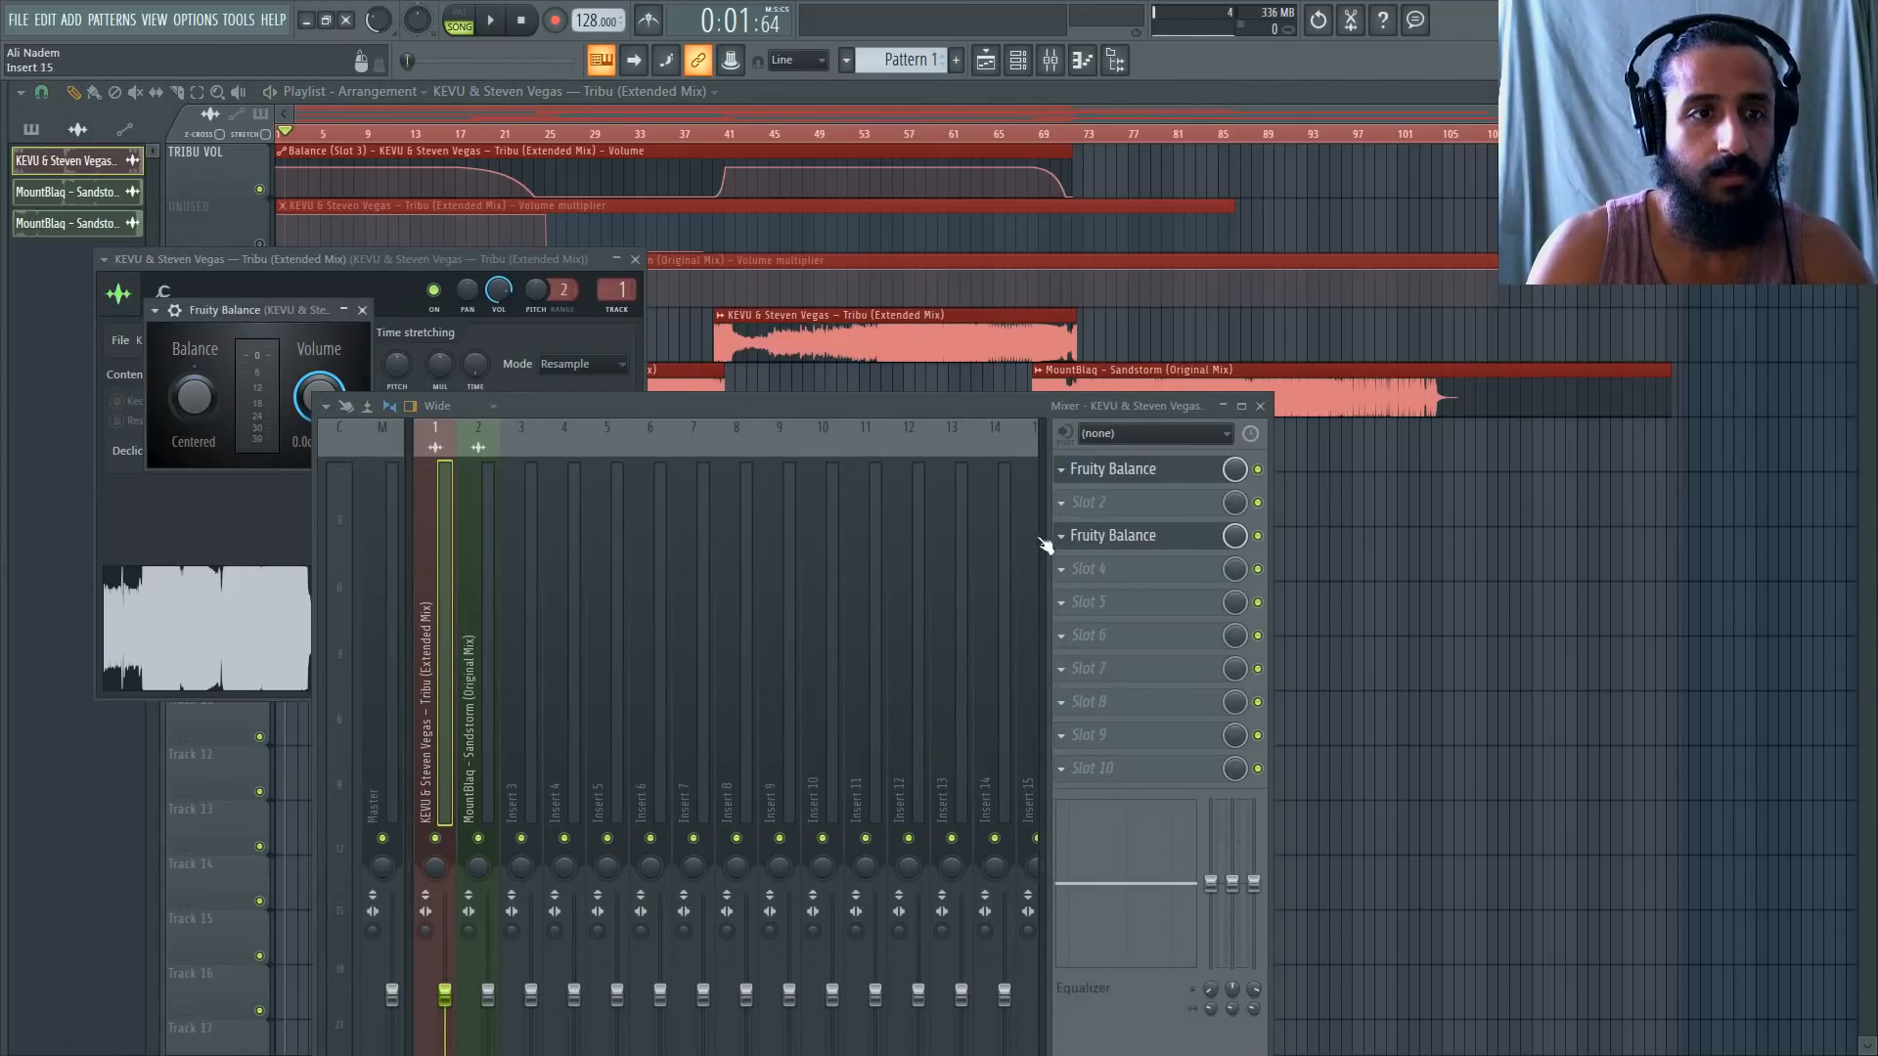
drag(294, 311, 798, 145)
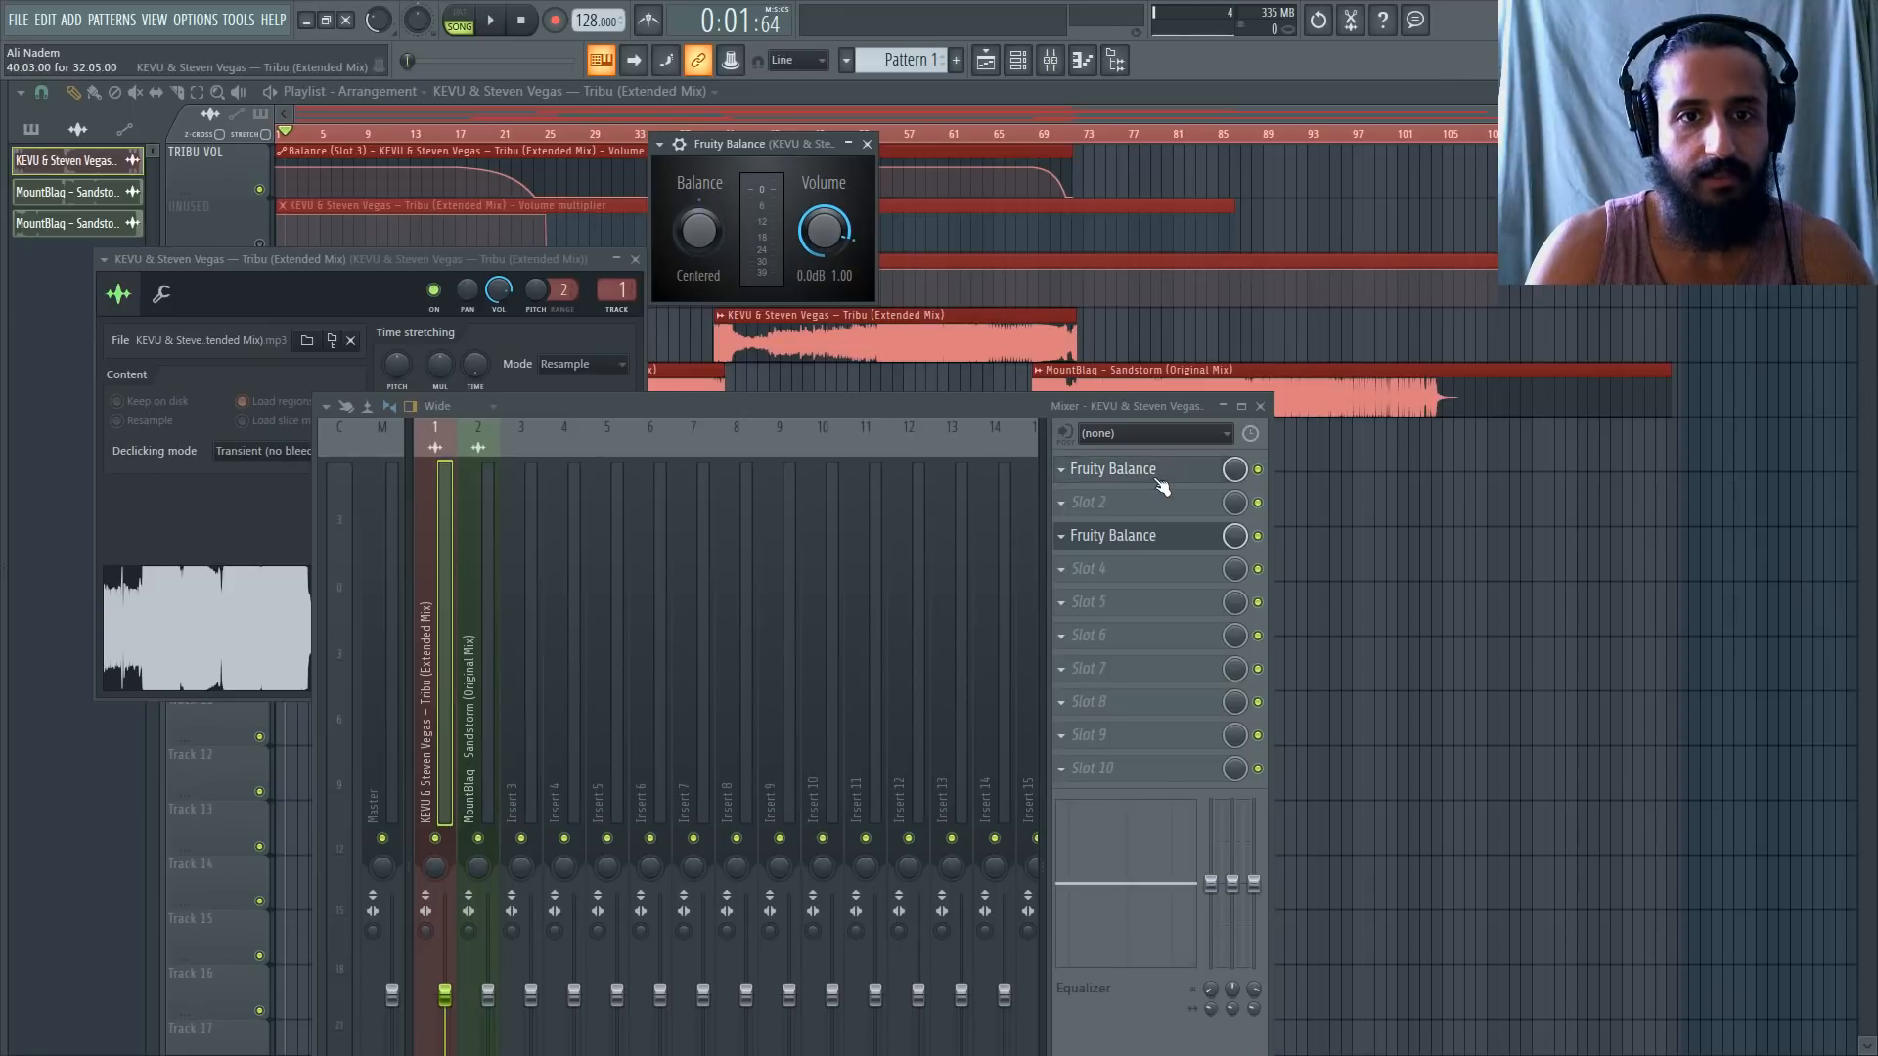
click(1125, 469)
drag(325, 308, 1131, 174)
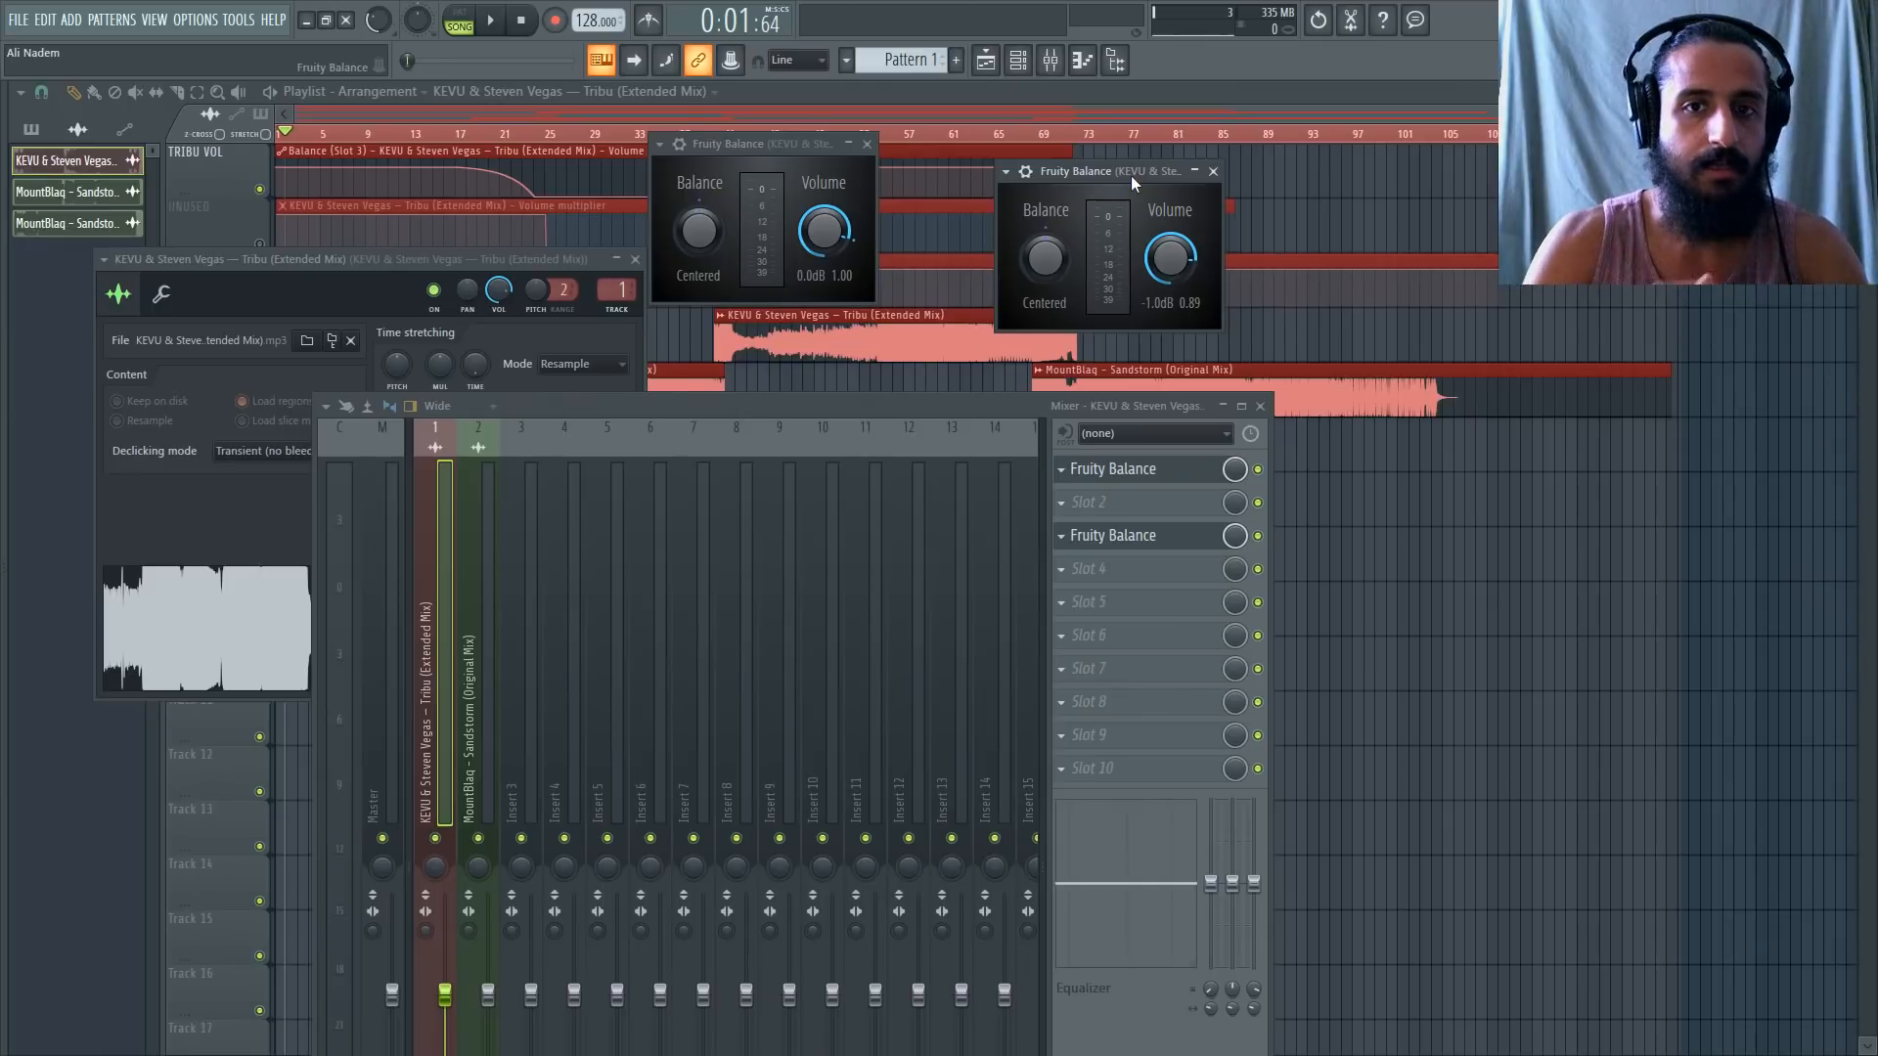
Inspect the L3 UltraMaximizer on the Master track, then return to the playlist.
click(391, 601)
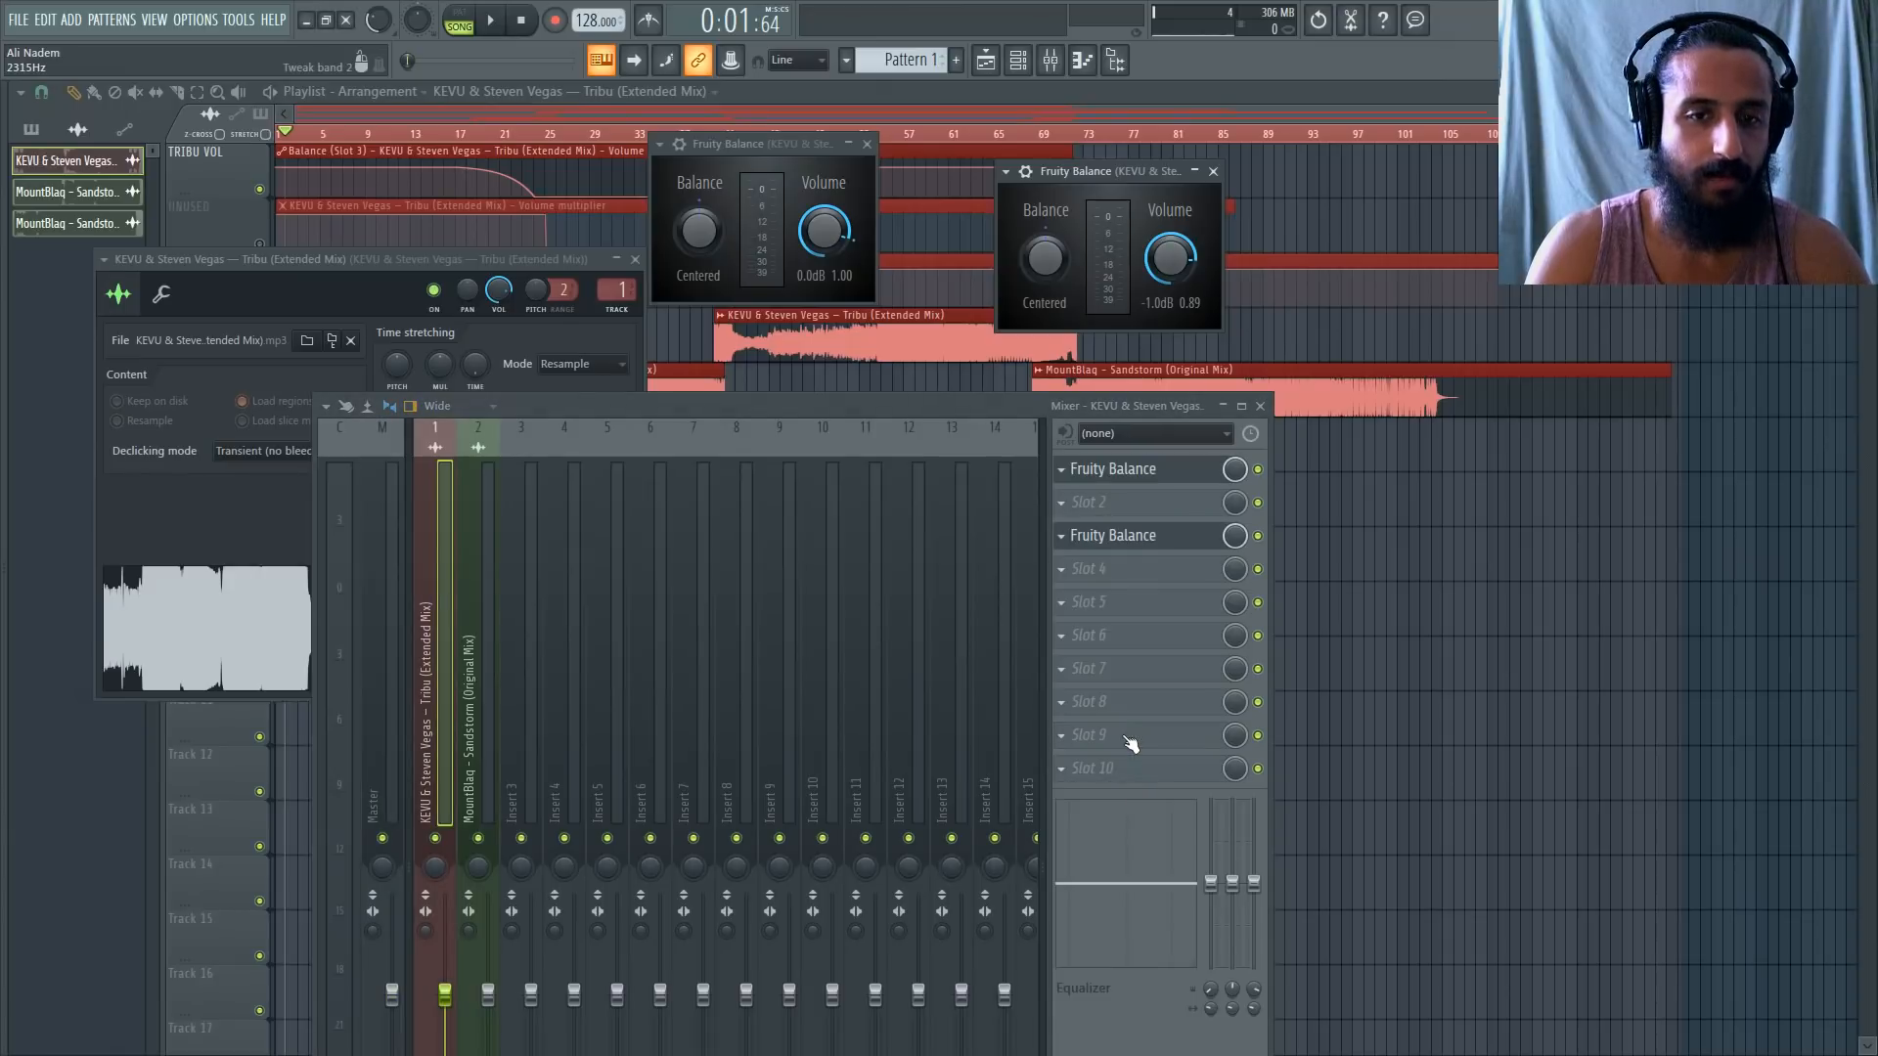
click(396, 579)
click(1122, 733)
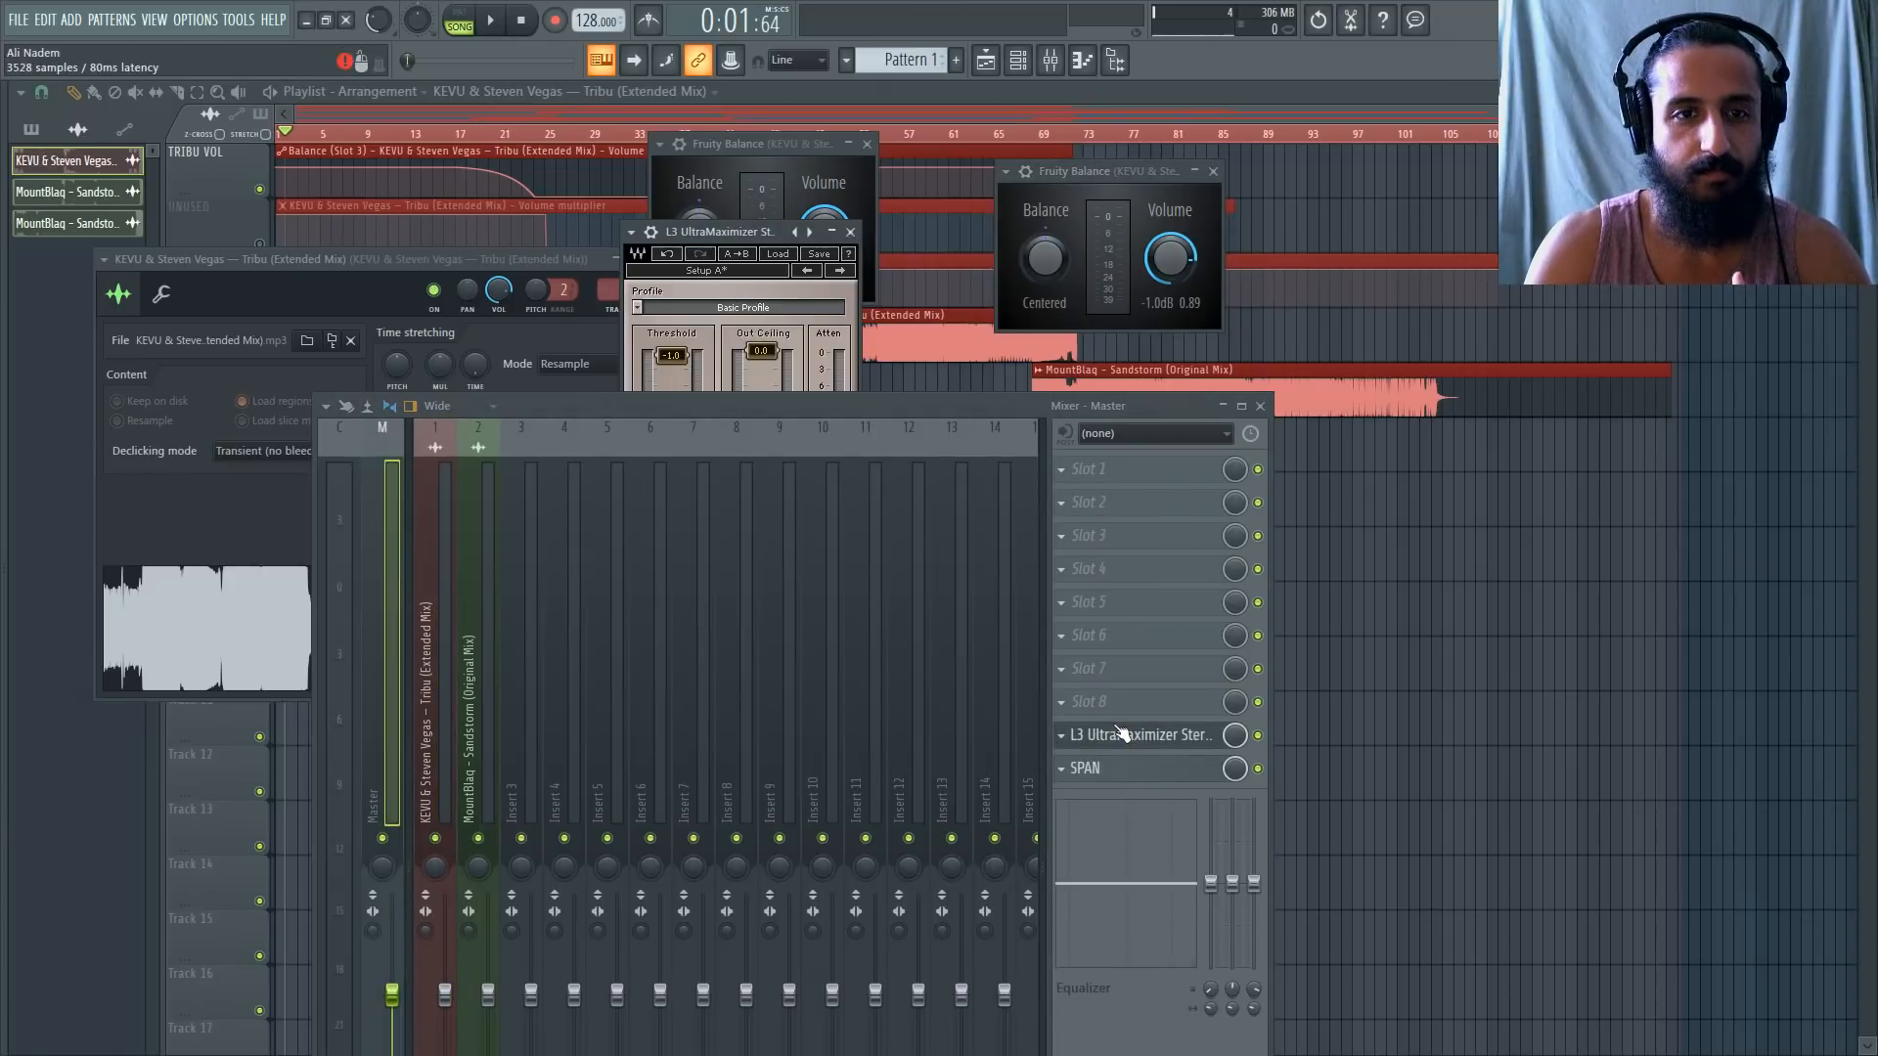
drag(595, 399, 681, 725)
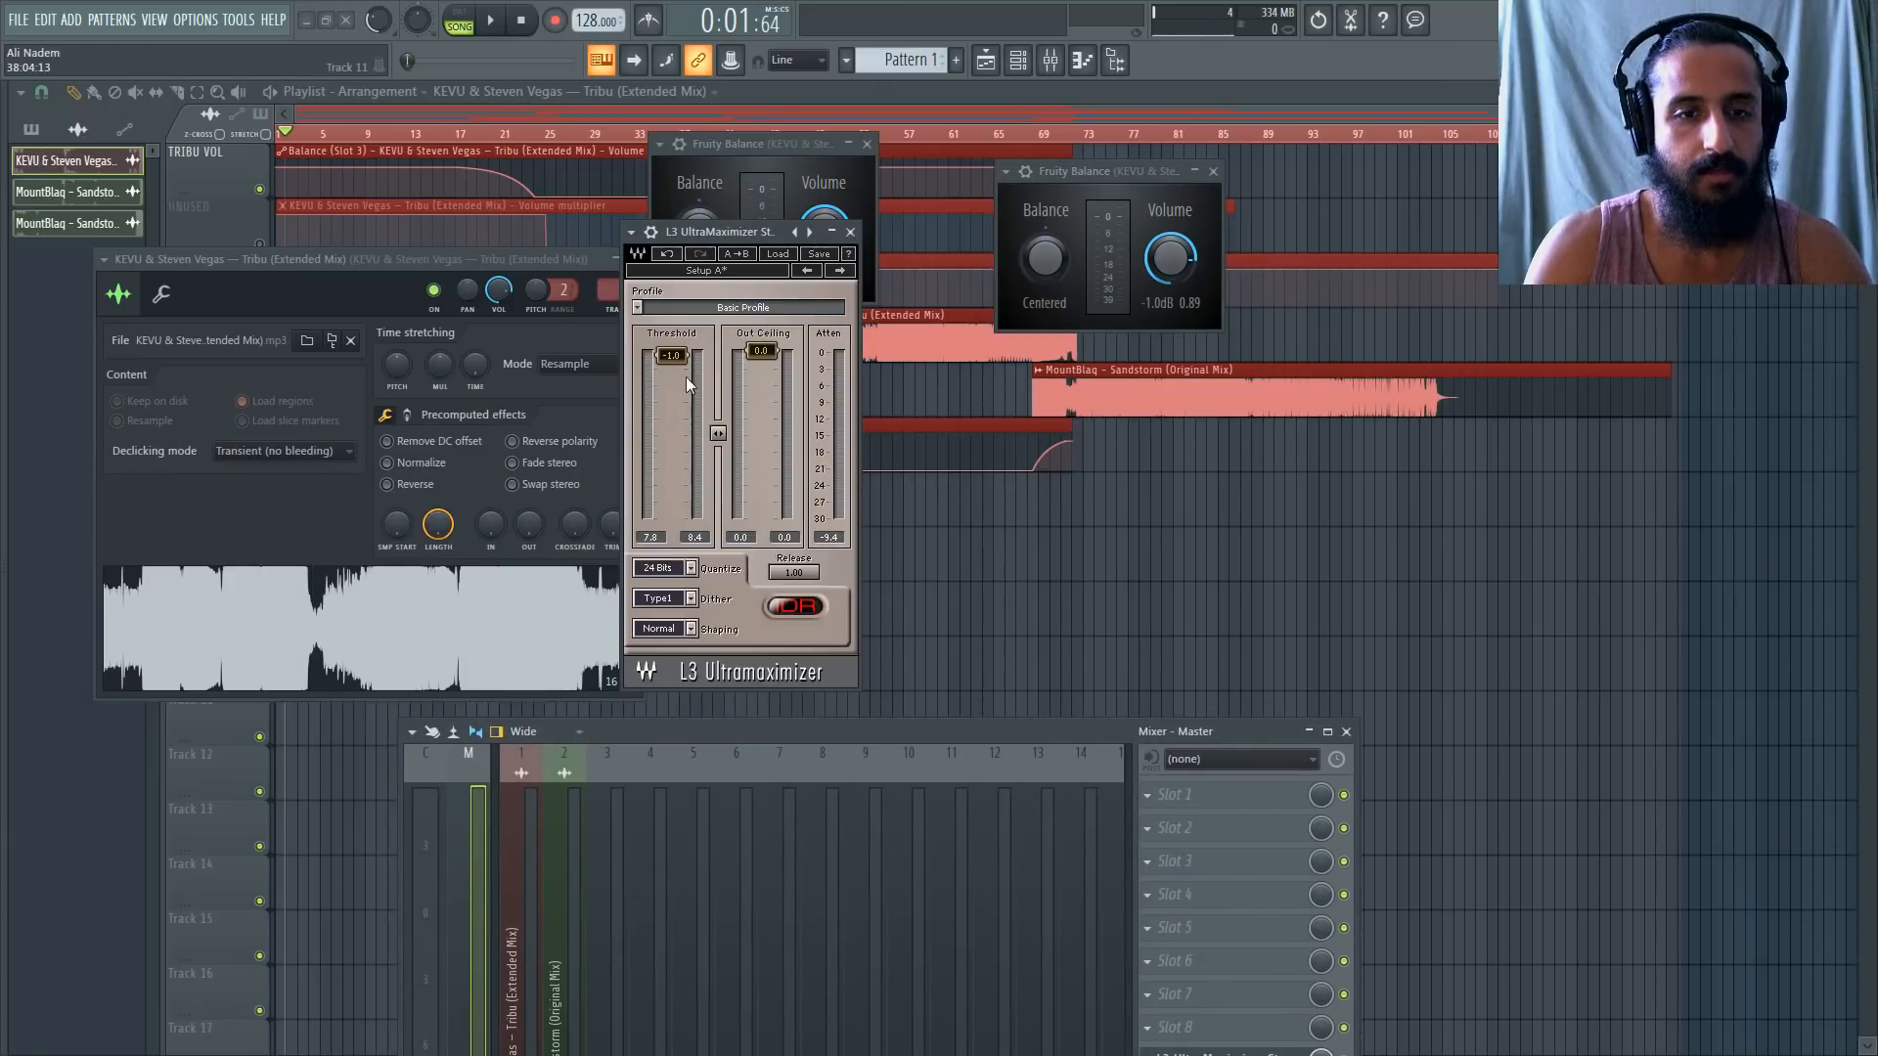
click(579, 115)
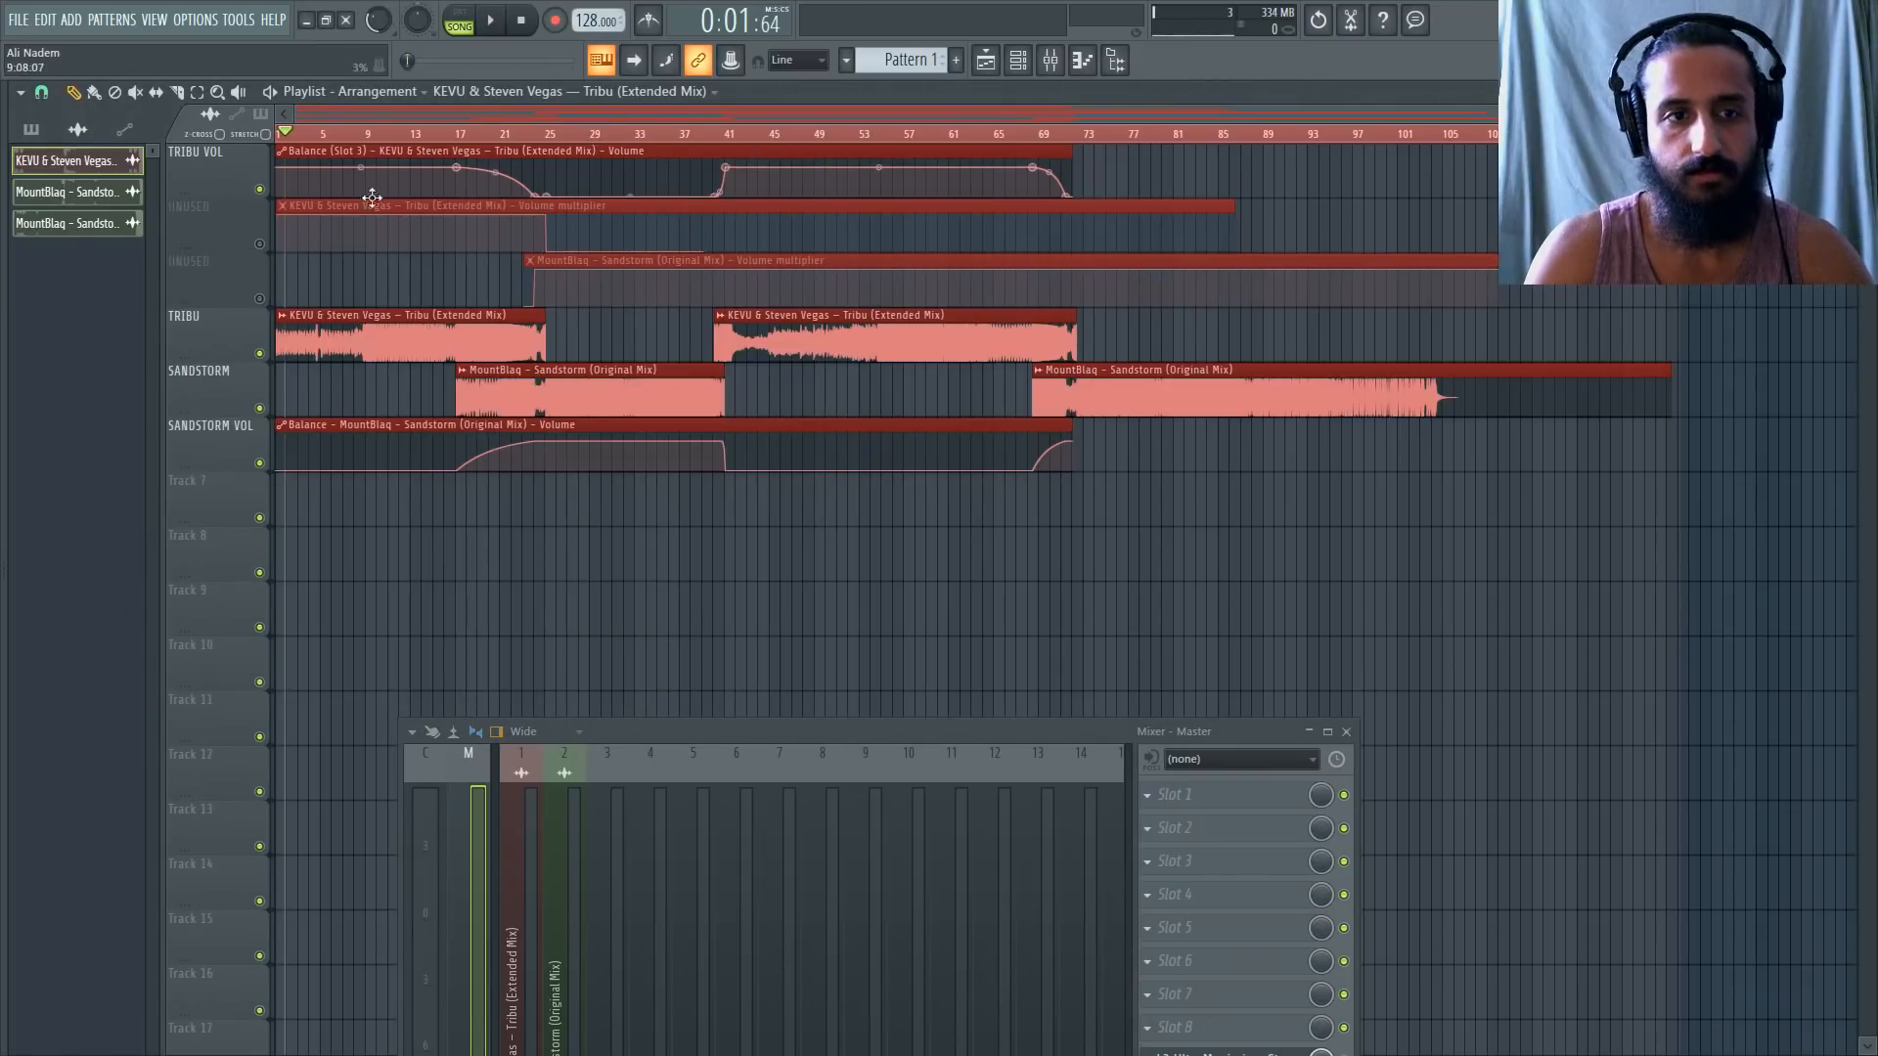
Play from bar 15 through the first Tribu-to-Sandstorm crossfade while watching the mixer levels, and stop after the drop.
click(435, 136)
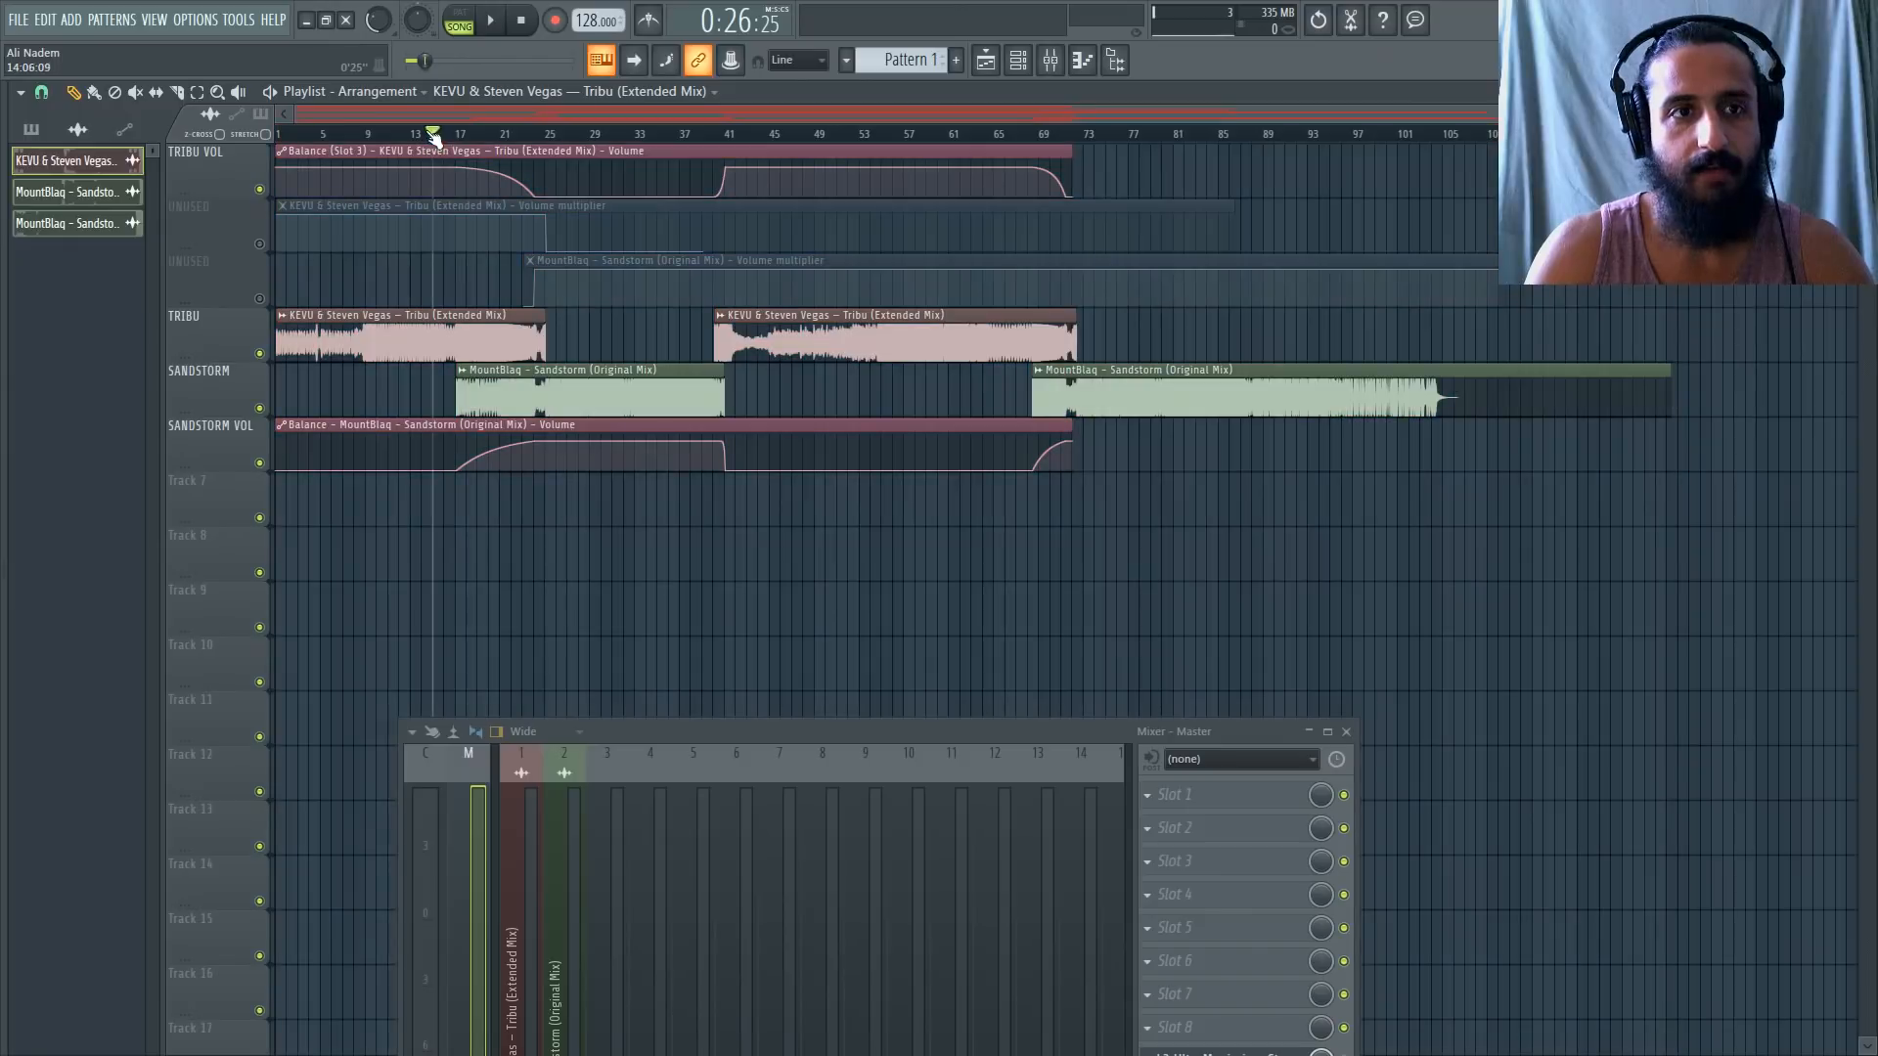
key(space)
scroll(431, 344, up, 1)
scroll(436, 333, up, 4)
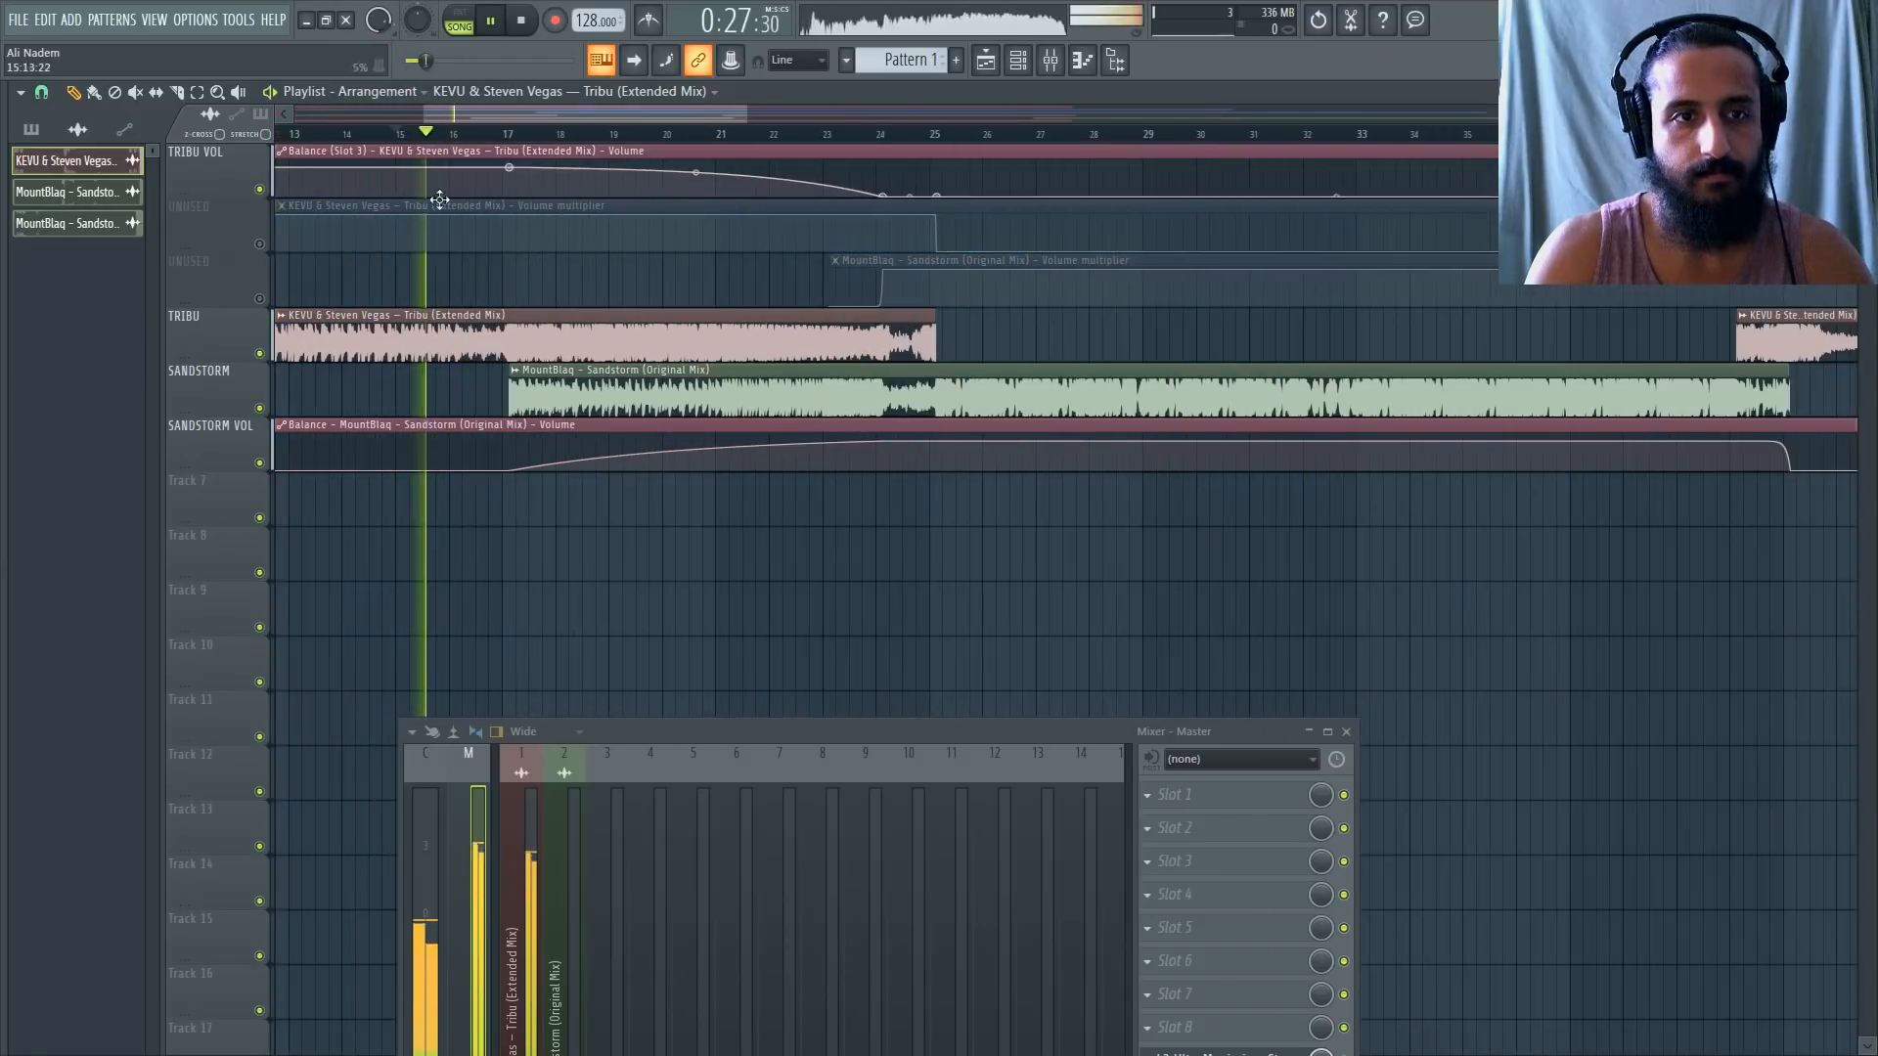
scroll(504, 254, up, 2)
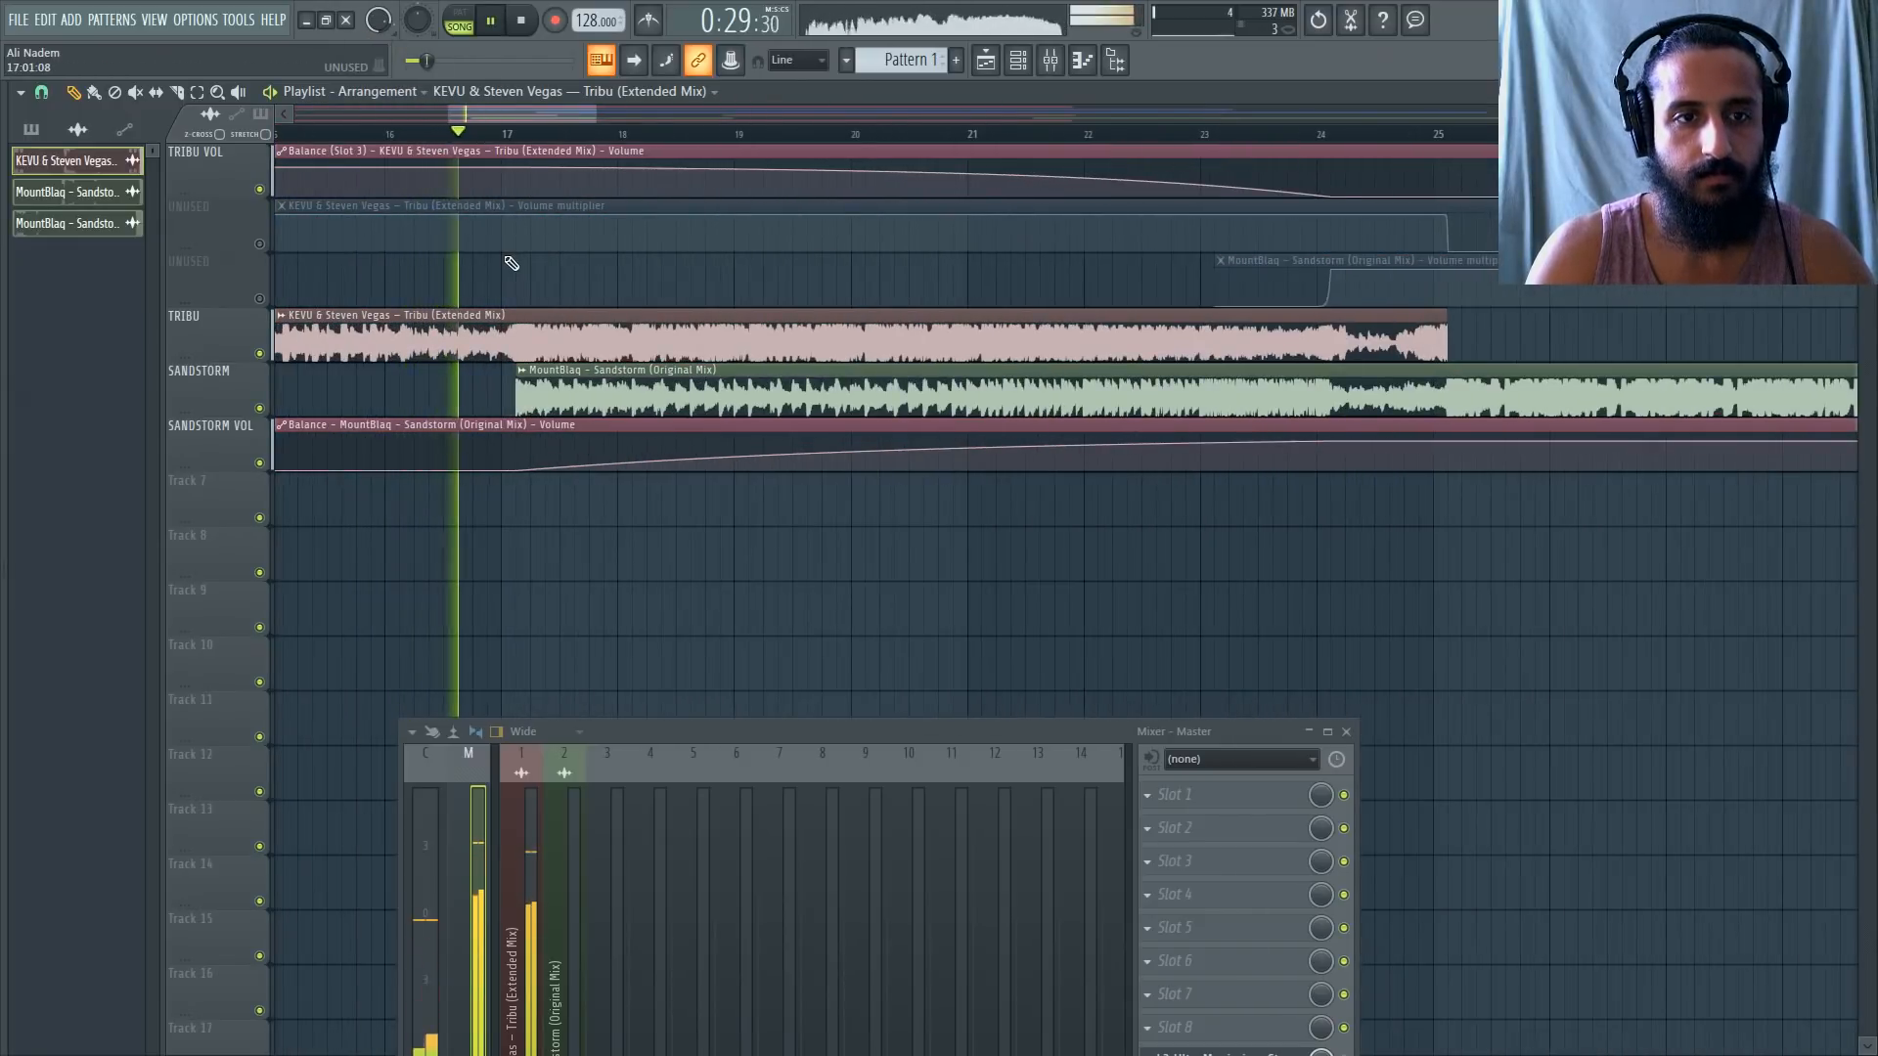
scroll(515, 409, down, 6)
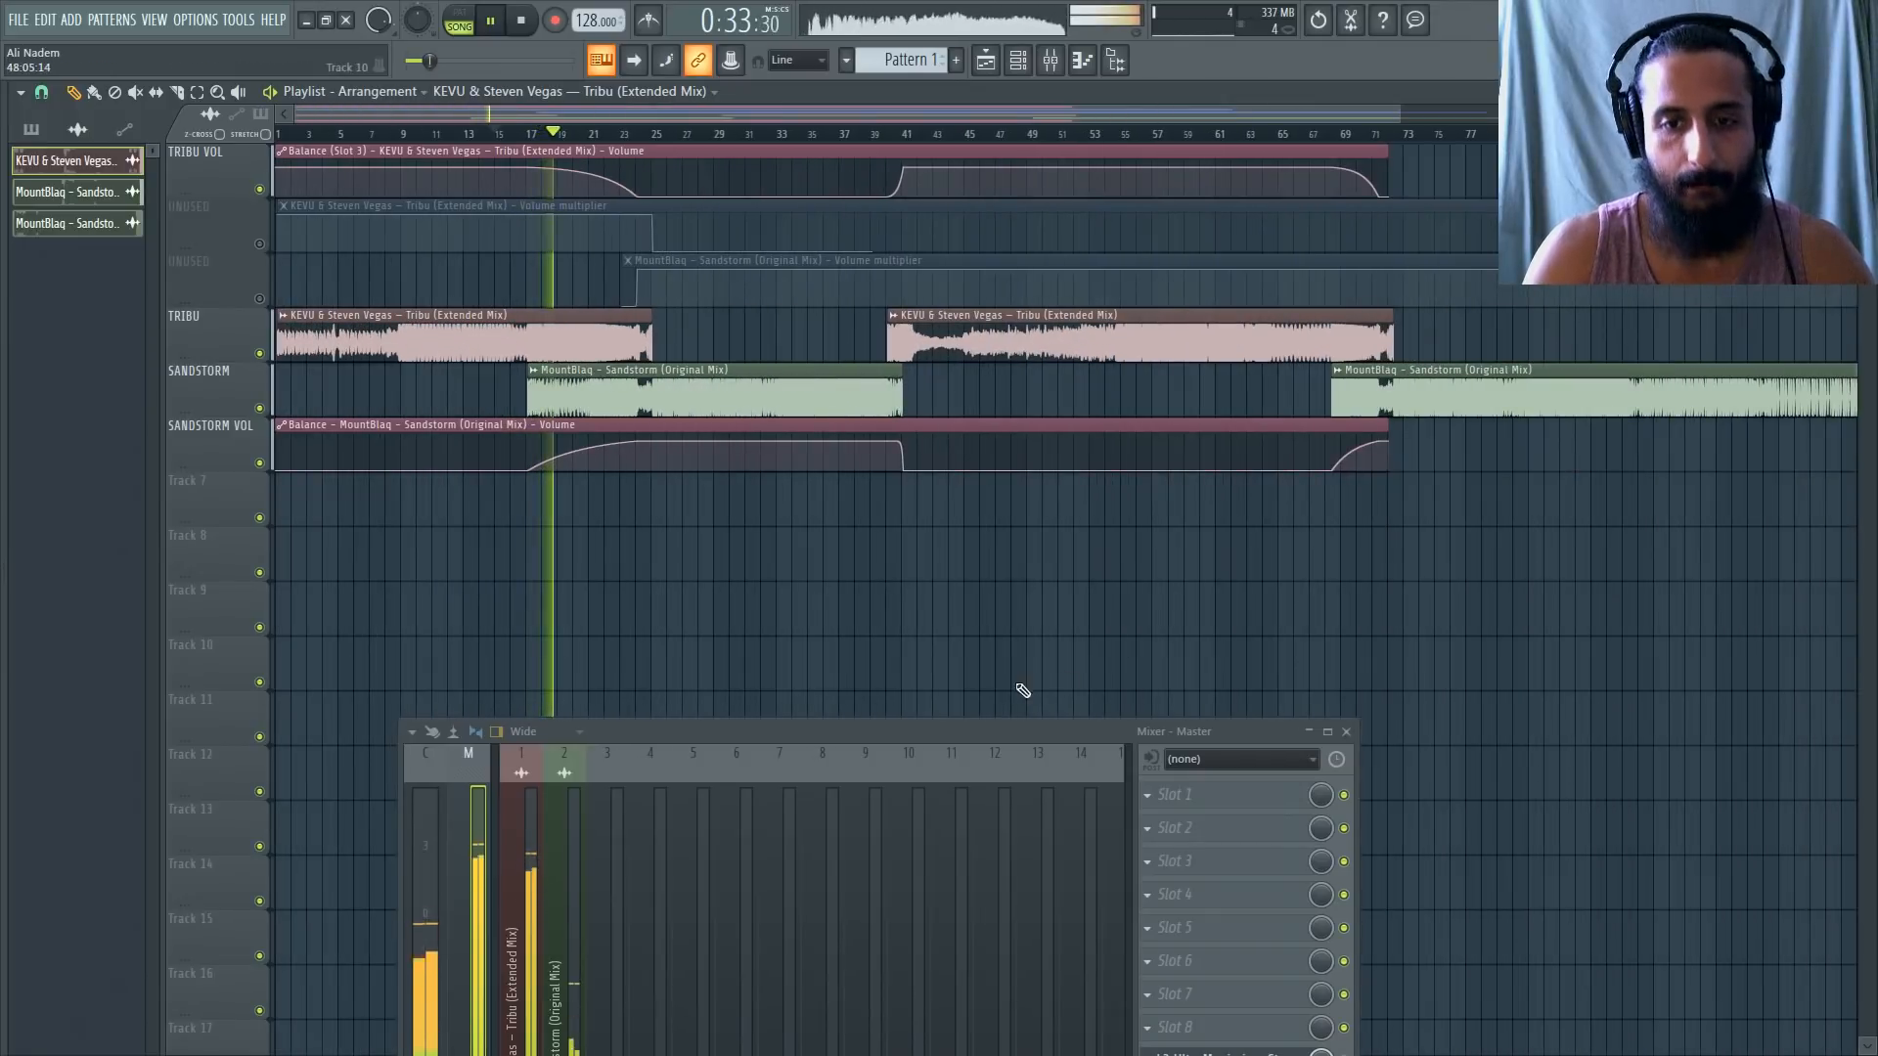
drag(1029, 730, 1007, 663)
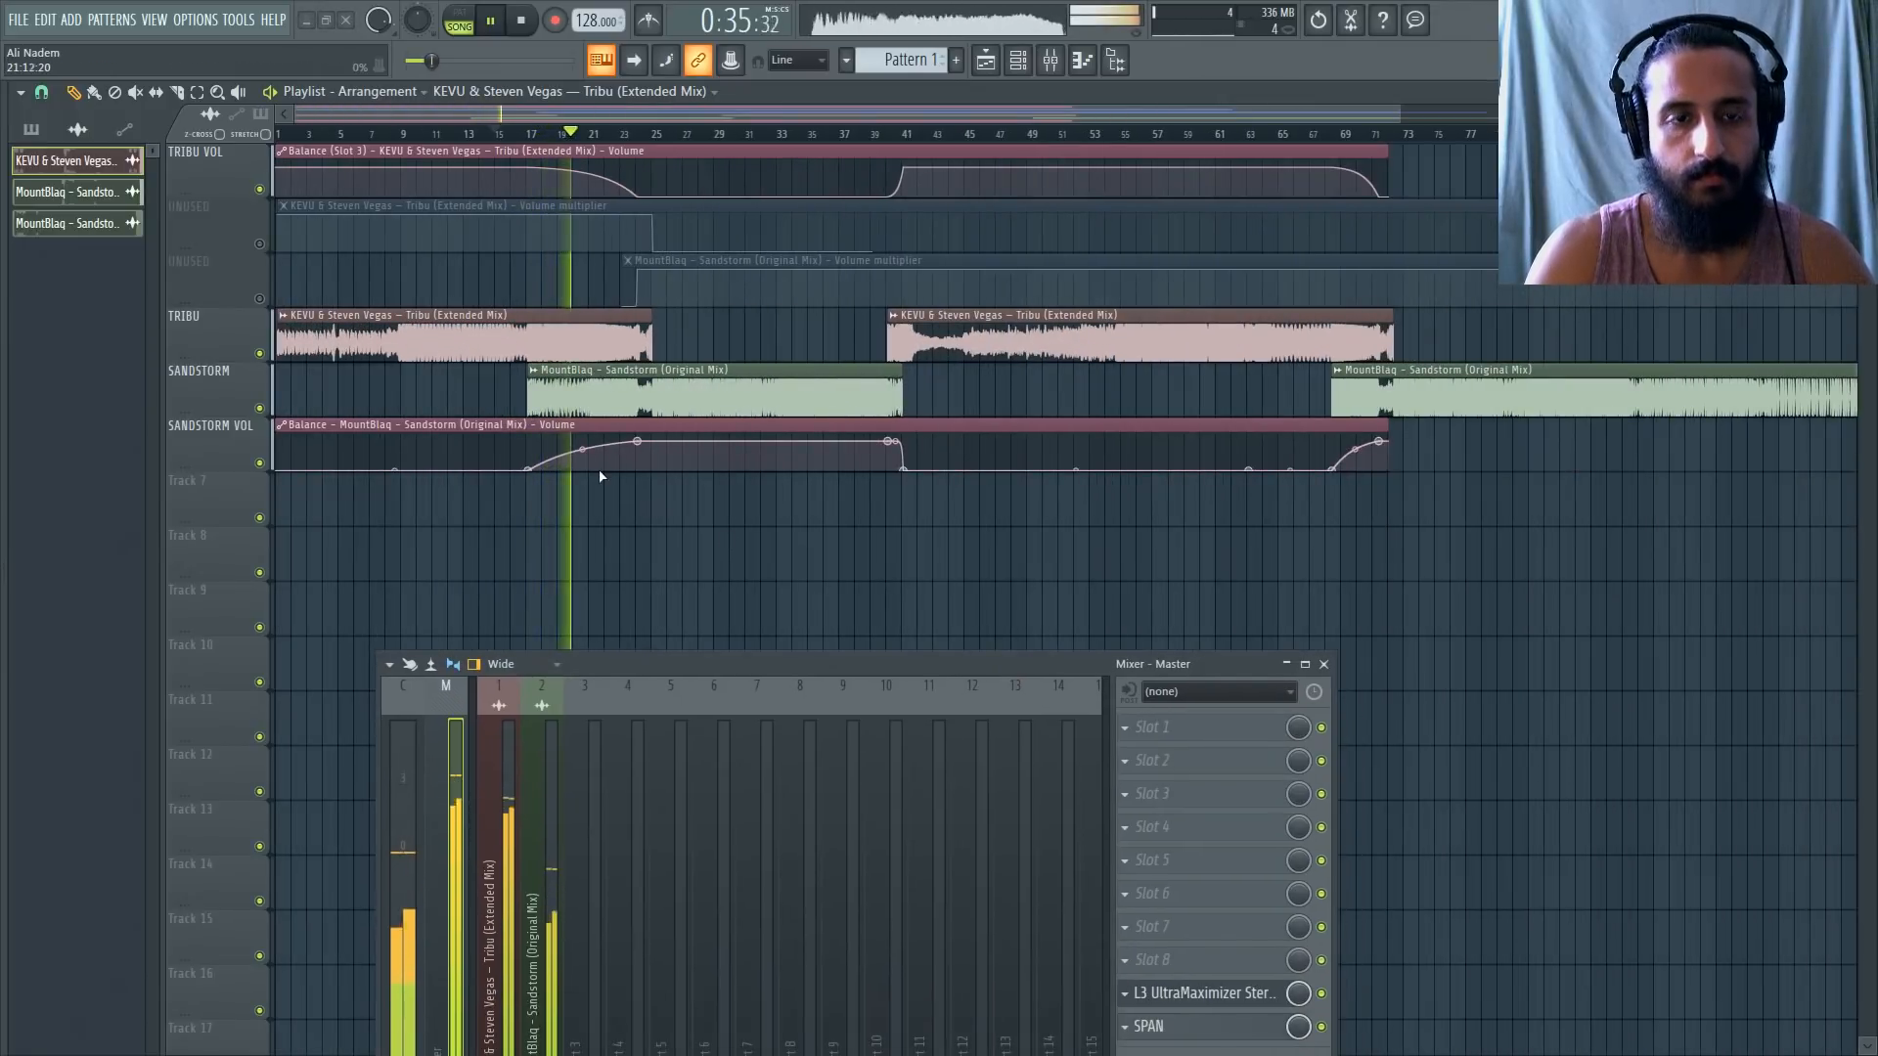
scroll(612, 495, up, 2)
scroll(606, 372, down, 4)
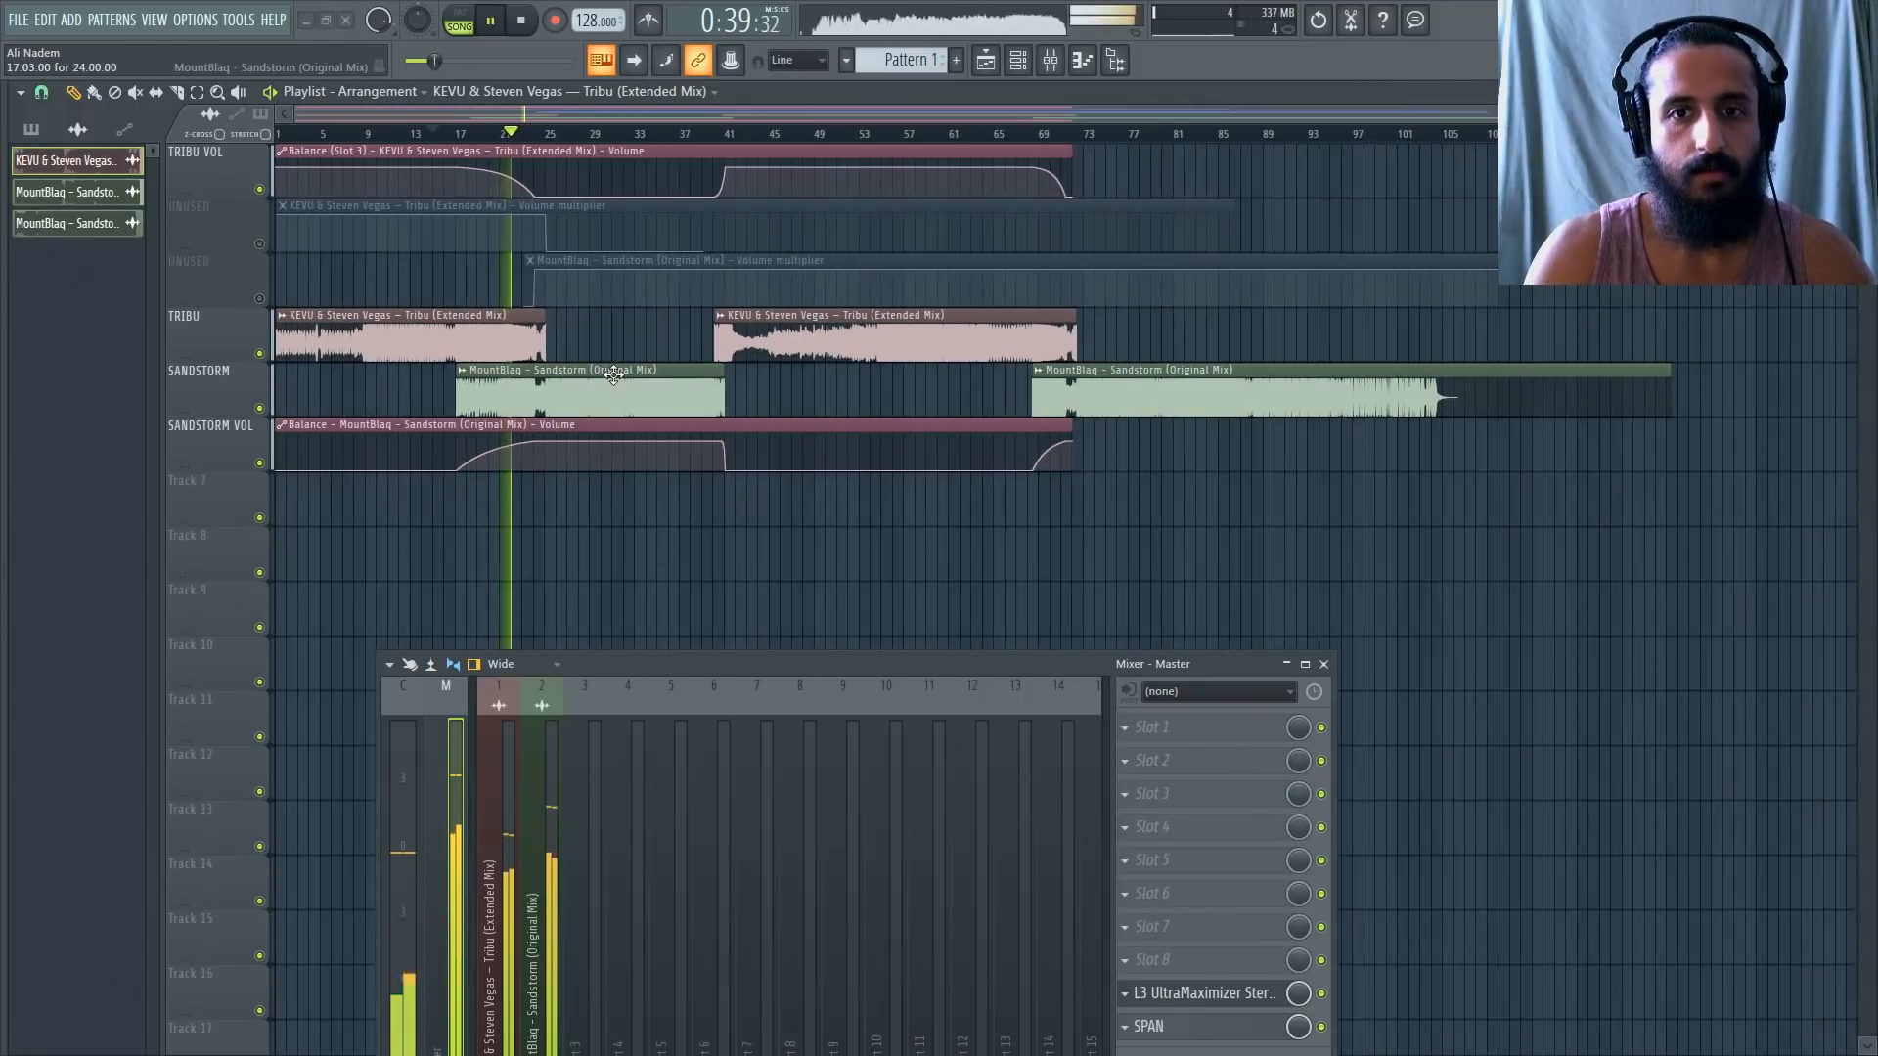
scroll(540, 533, up, 3)
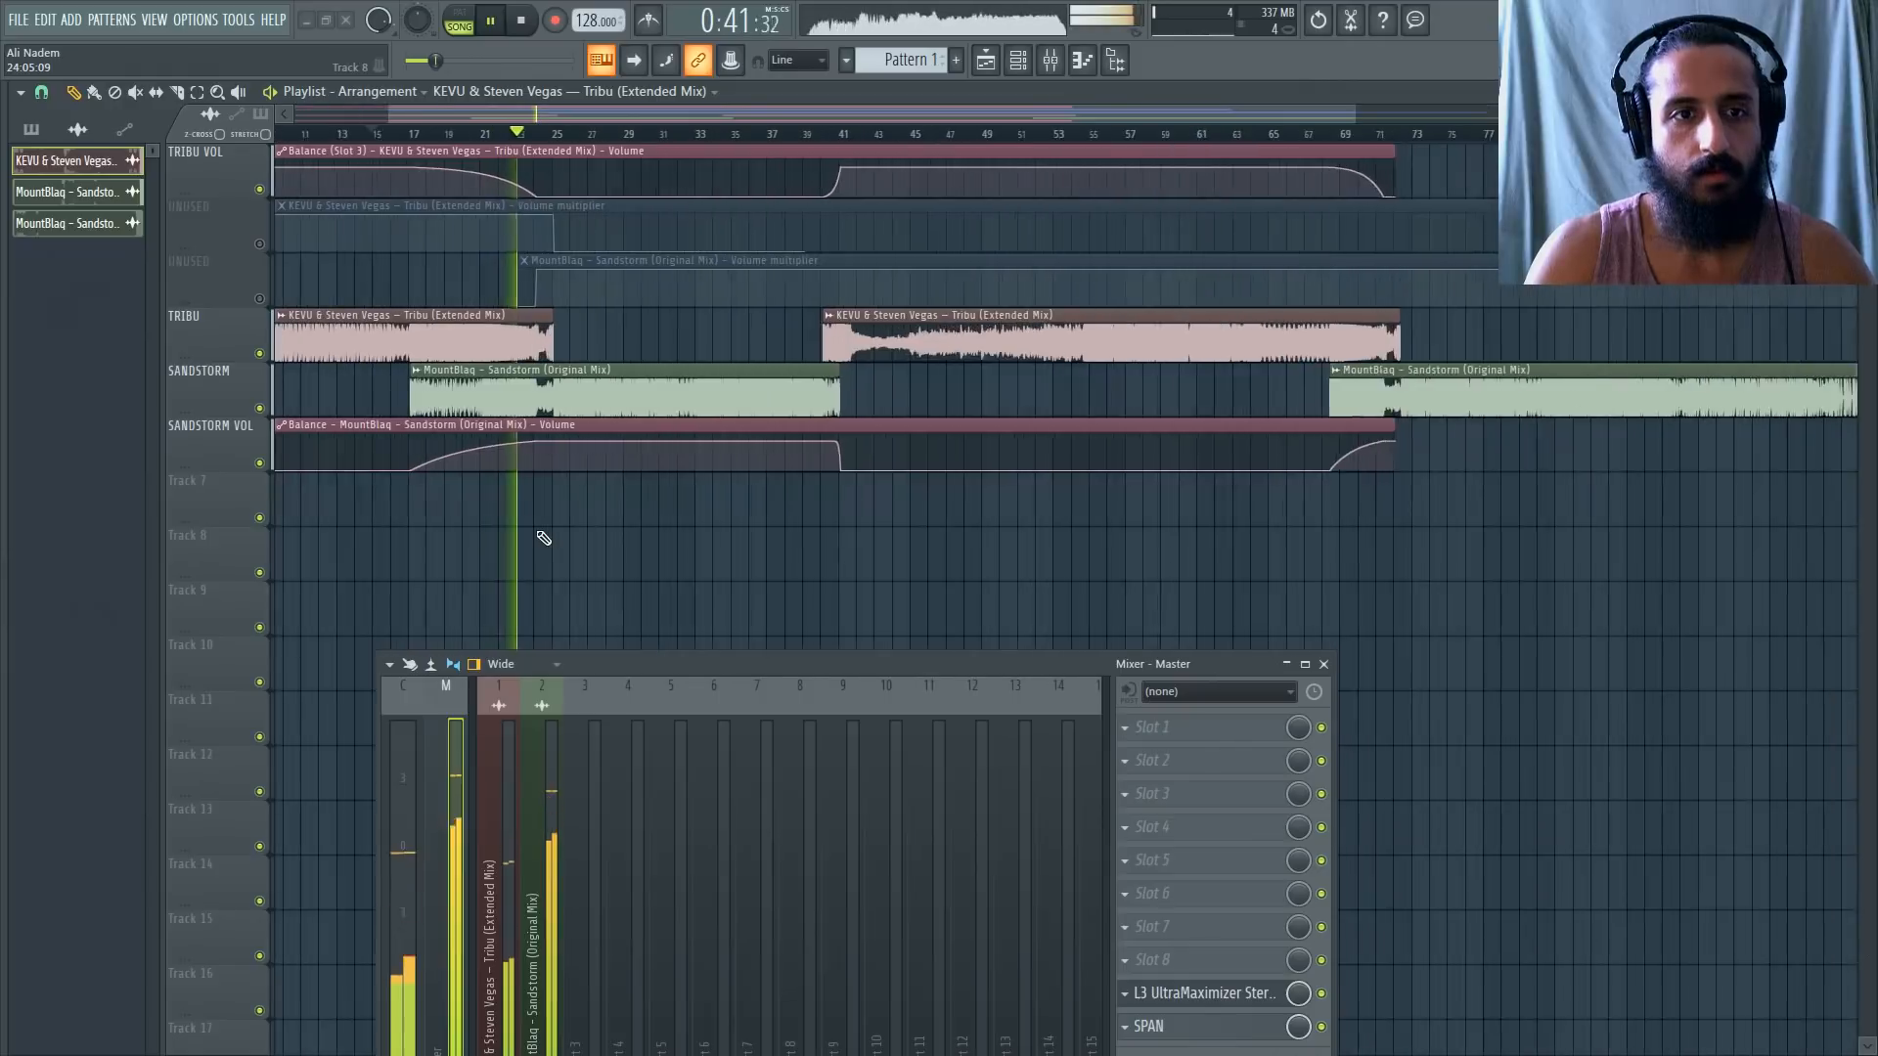
scroll(537, 525, down, 1)
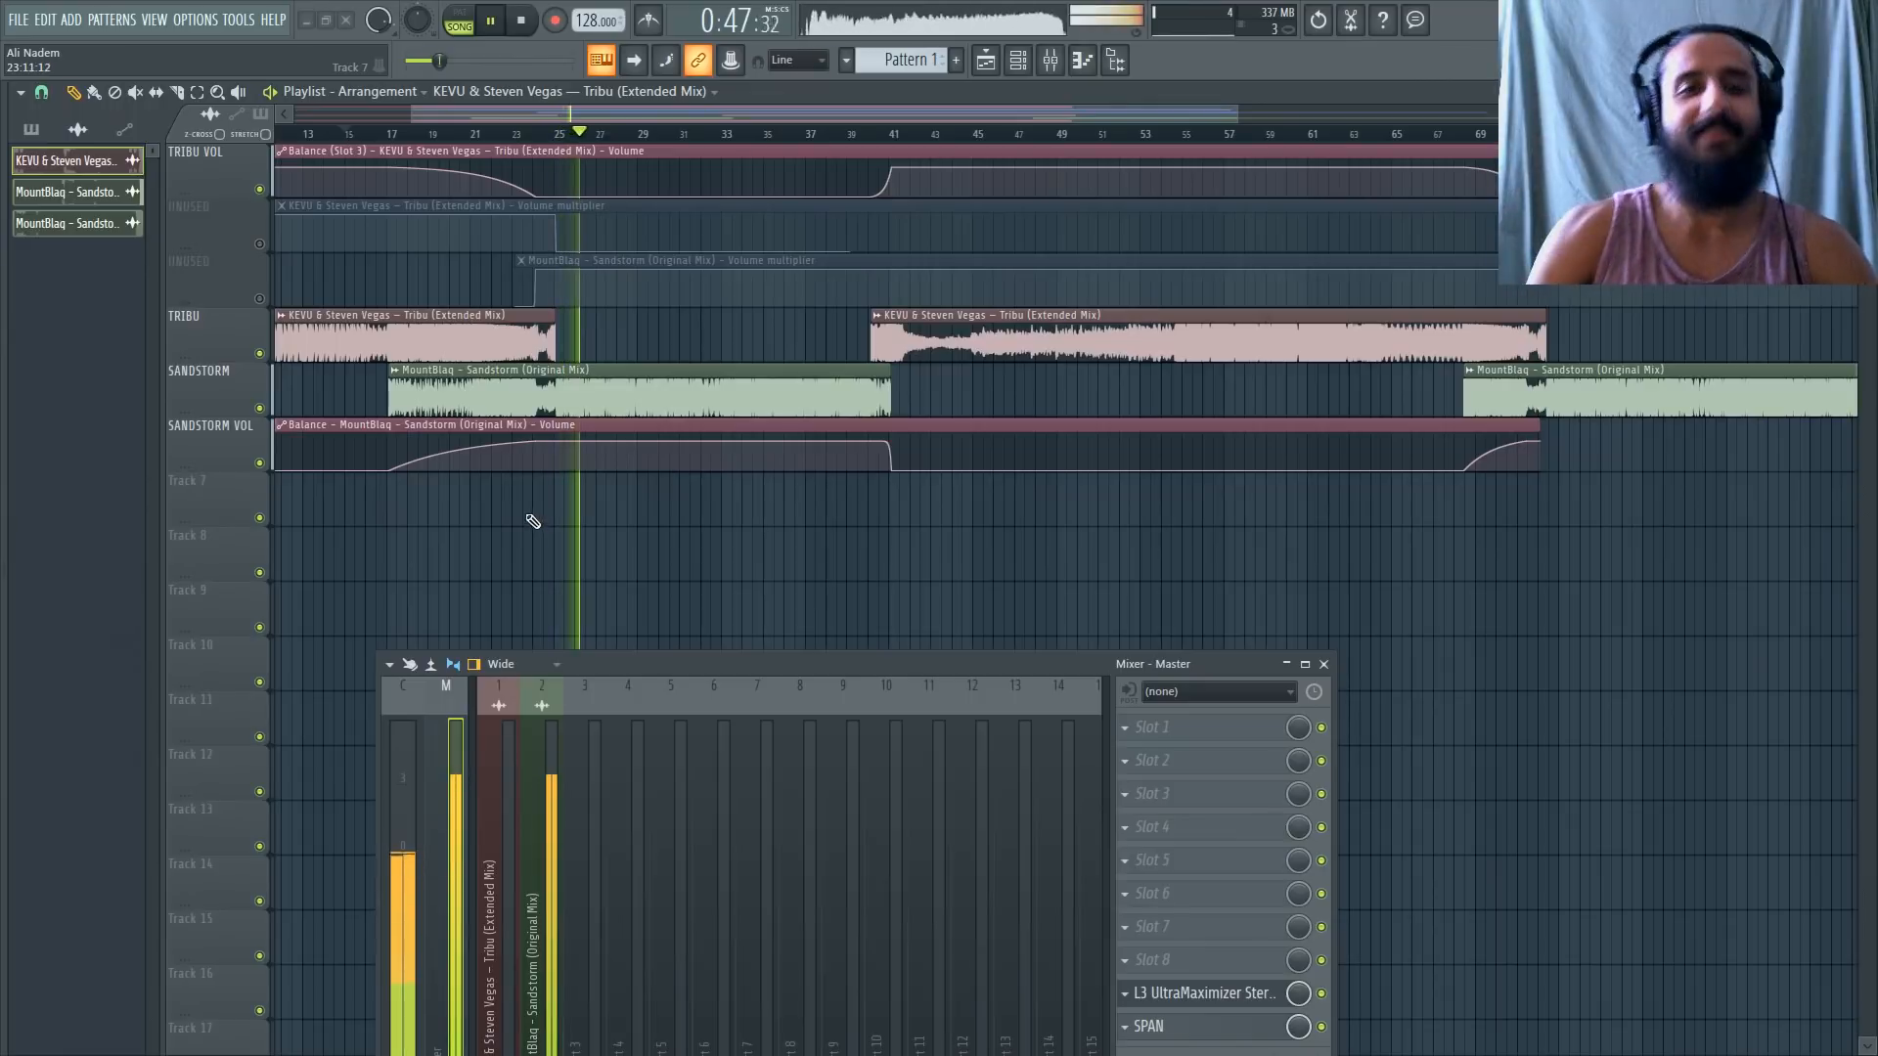
key(space)
Play the Sandstorm-to-Tribu transition from about bar 39, replay it once, and stop playback.
click(848, 135)
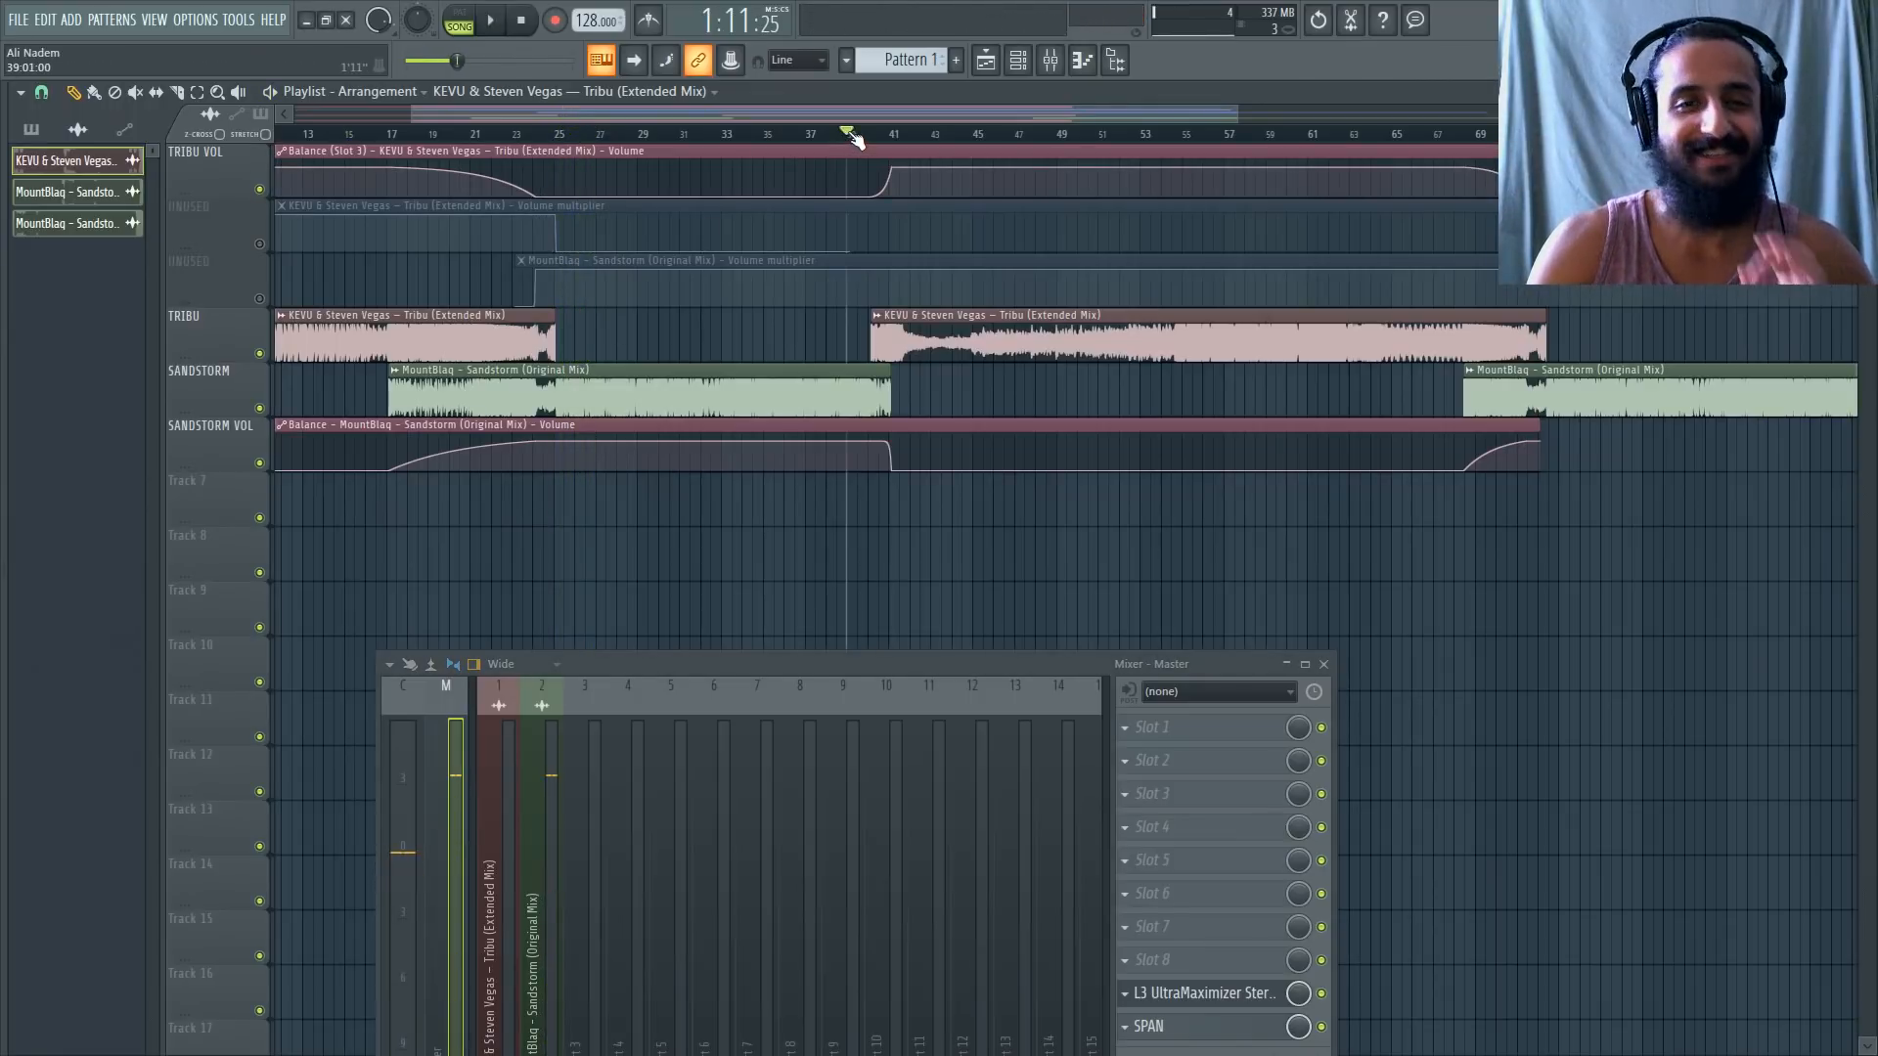
click(858, 134)
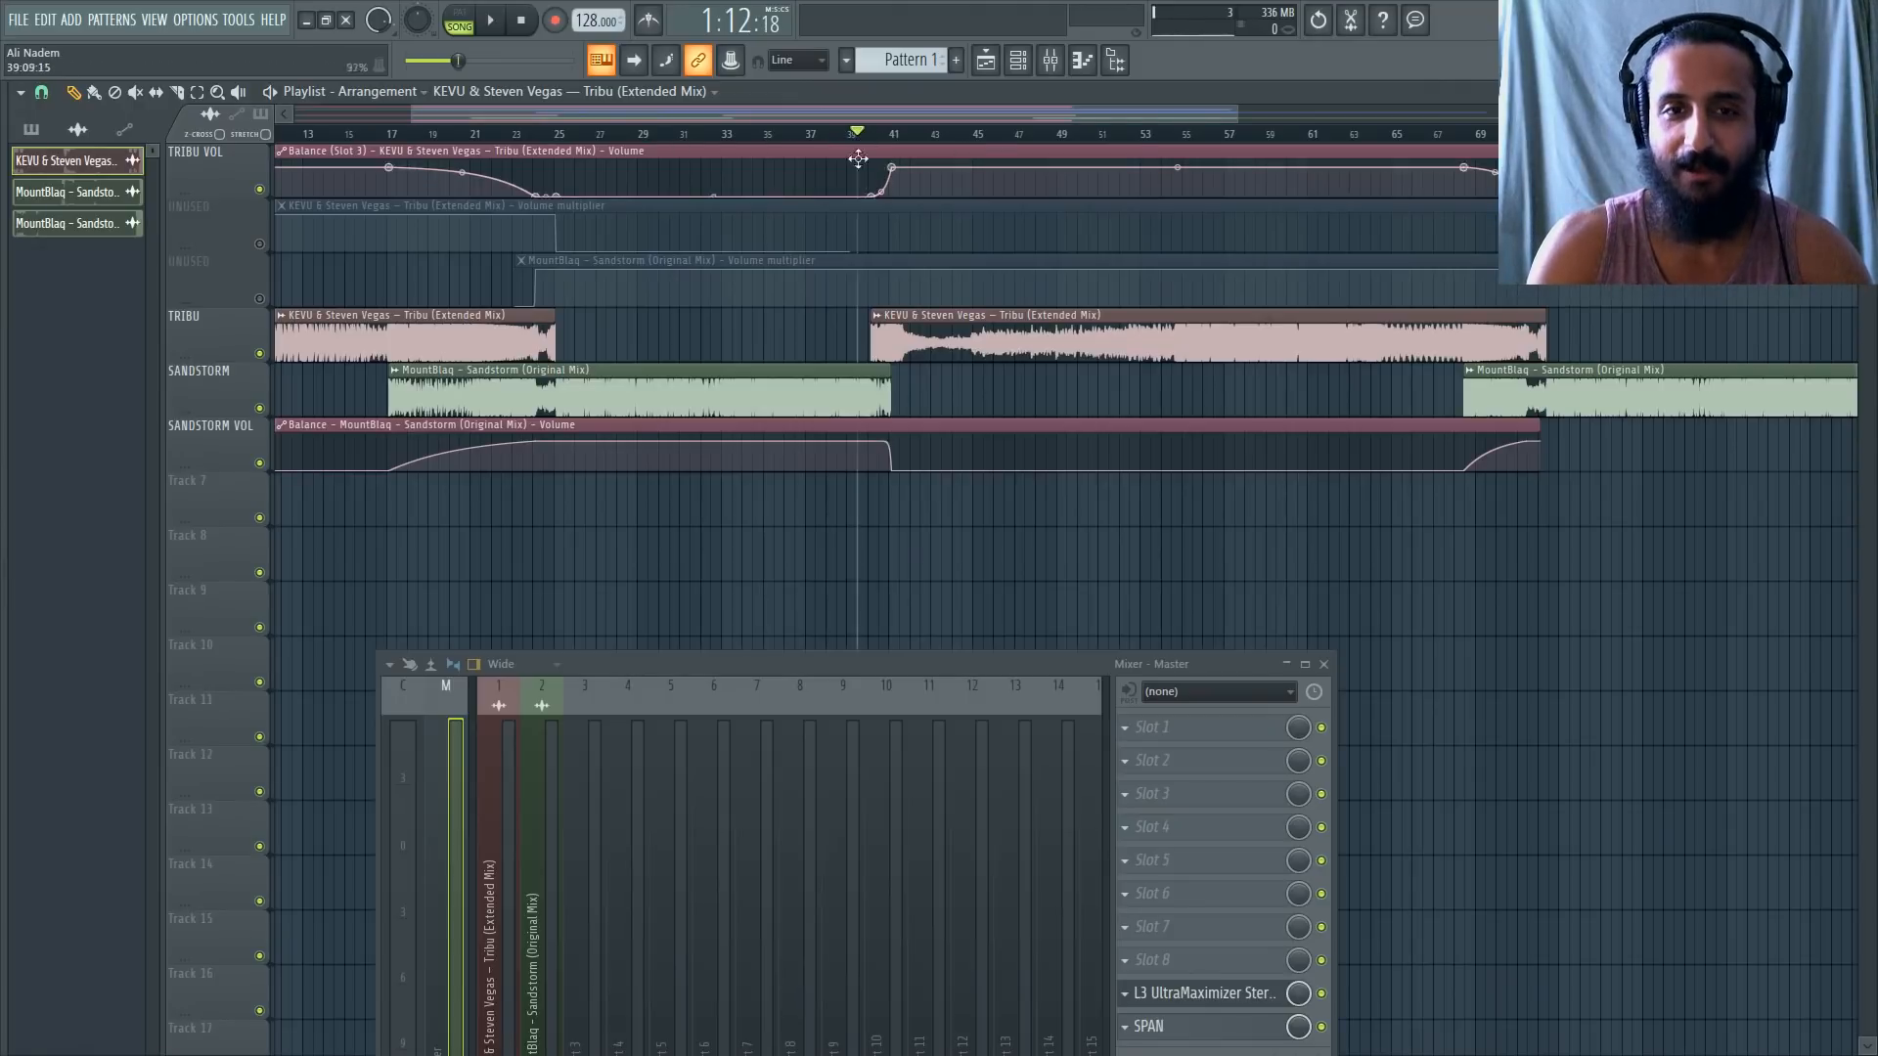
scroll(1125, 362, up, 1)
key(space)
scroll(1007, 360, up, 3)
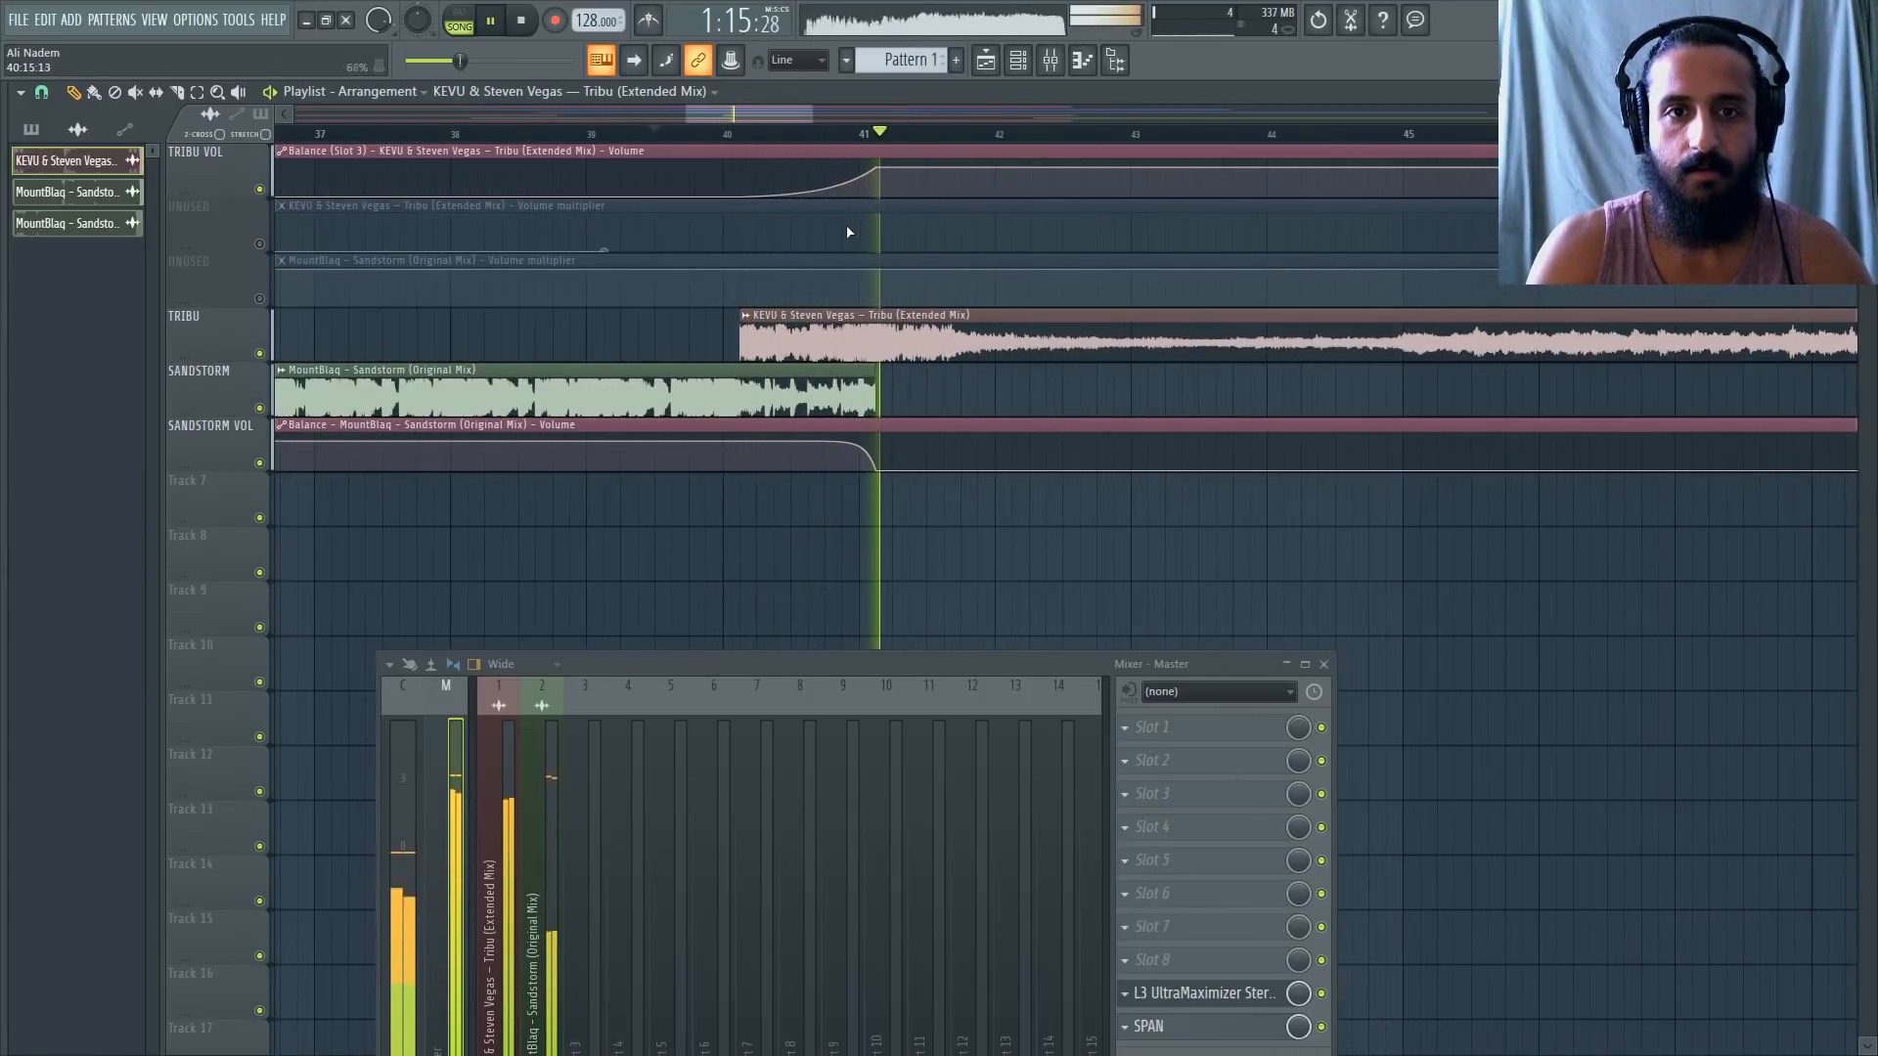
scroll(838, 209, down, 5)
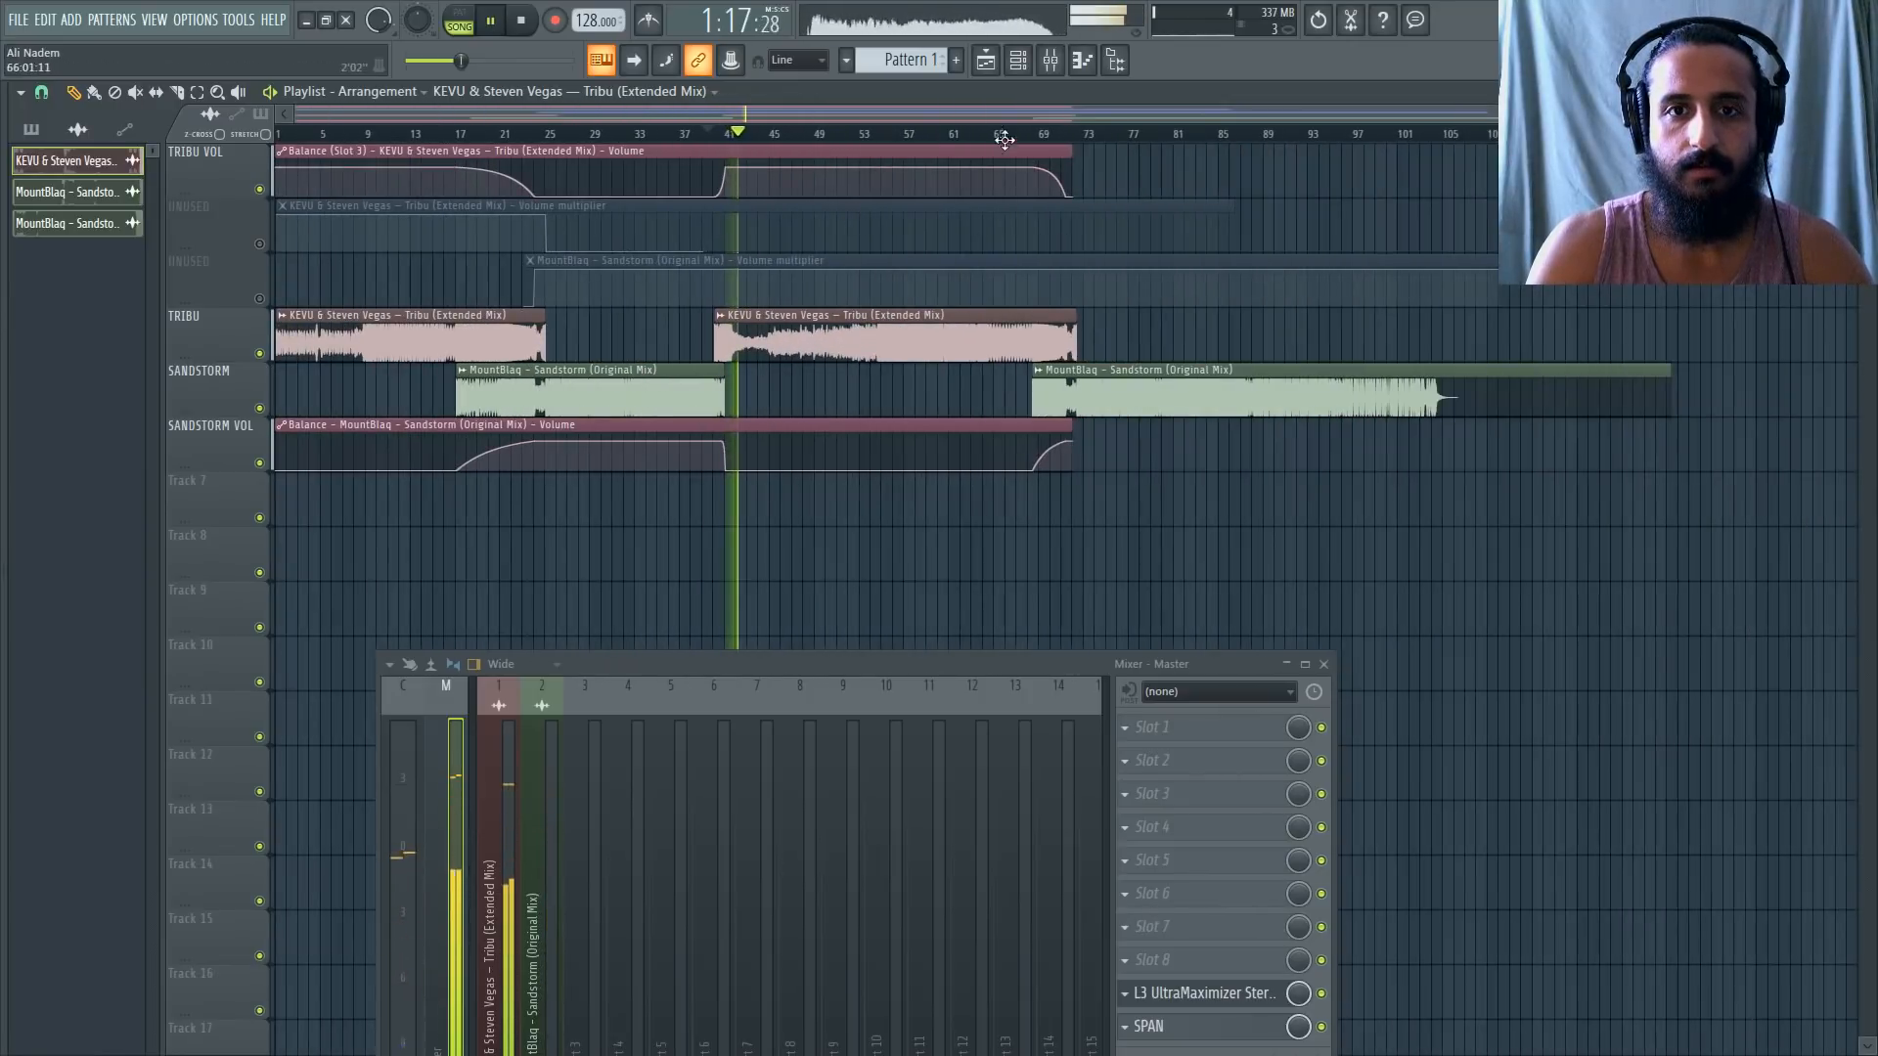
click(706, 134)
scroll(719, 241, up, 3)
scroll(719, 241, up, 1)
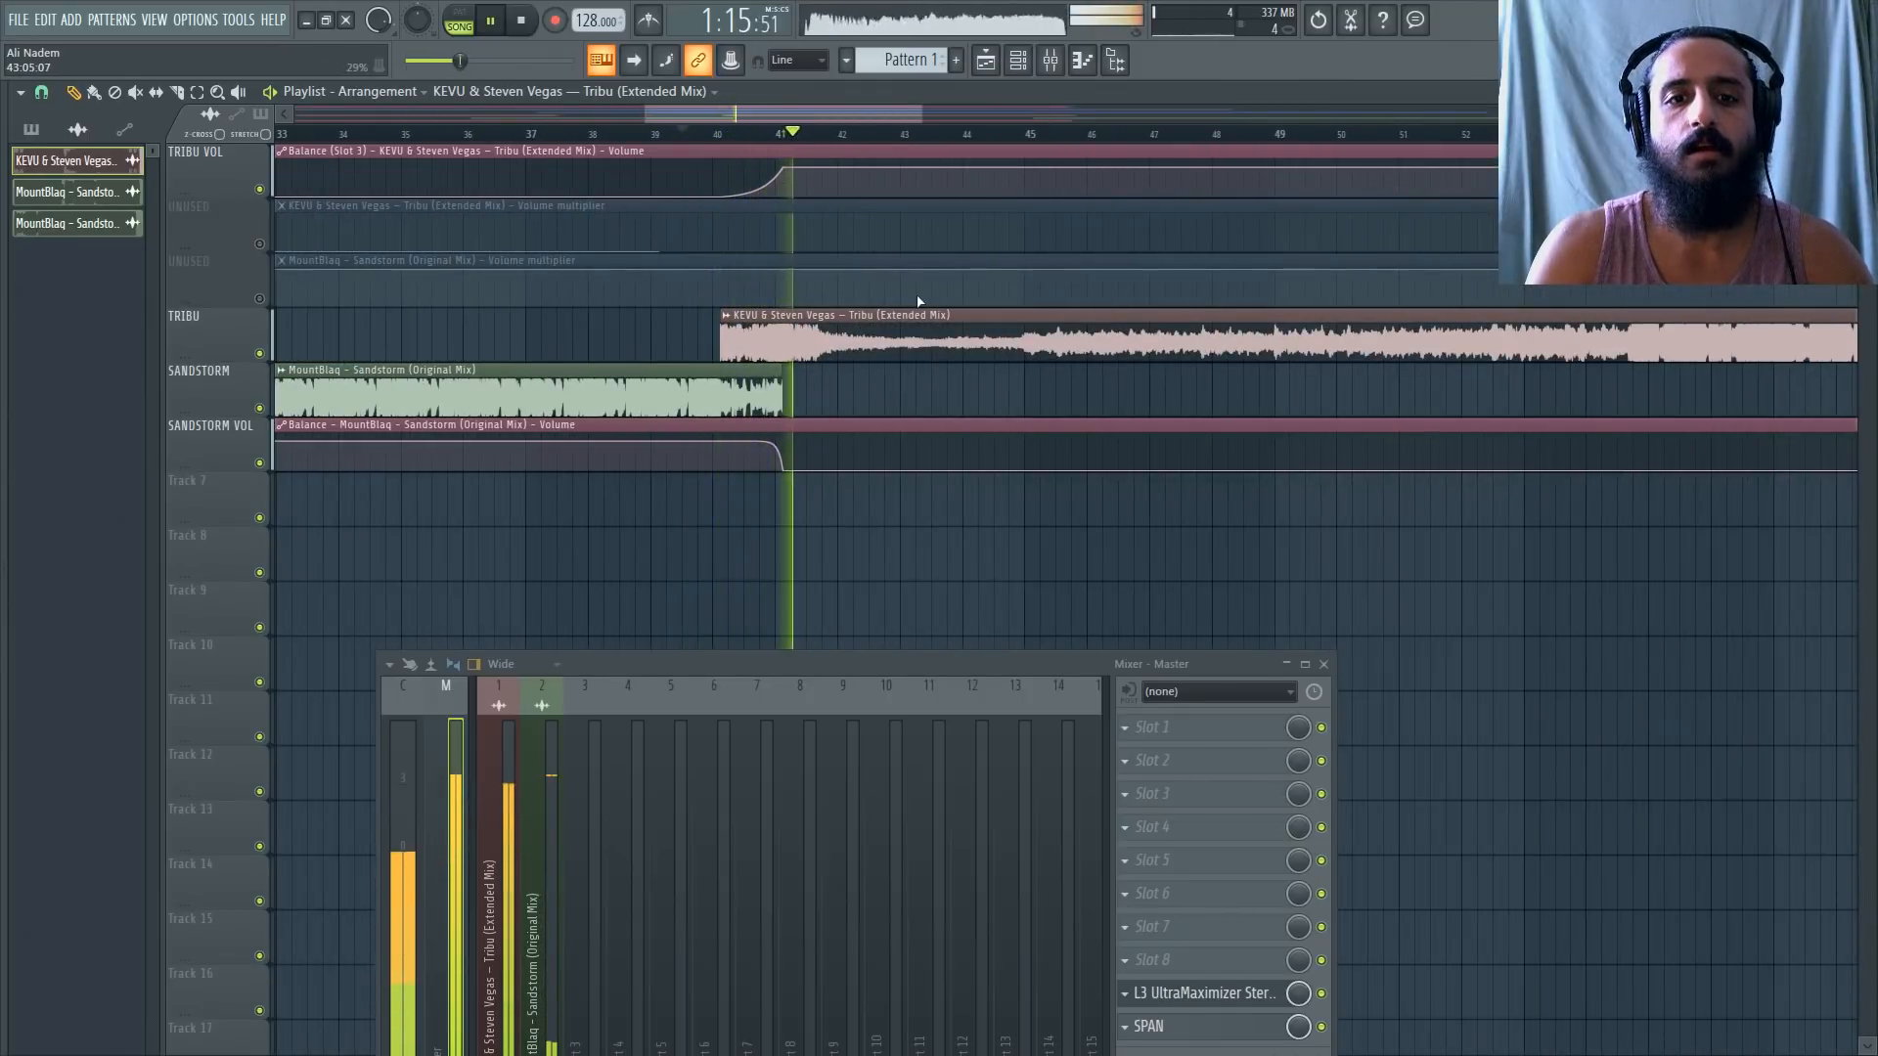
scroll(729, 235, down, 5)
key(space)
Play from bar 65 through the final Tribu-to-Sandstorm crossfade to check the blend at the drop.
drag(959, 134, 993, 134)
scroll(1164, 333, up, 2)
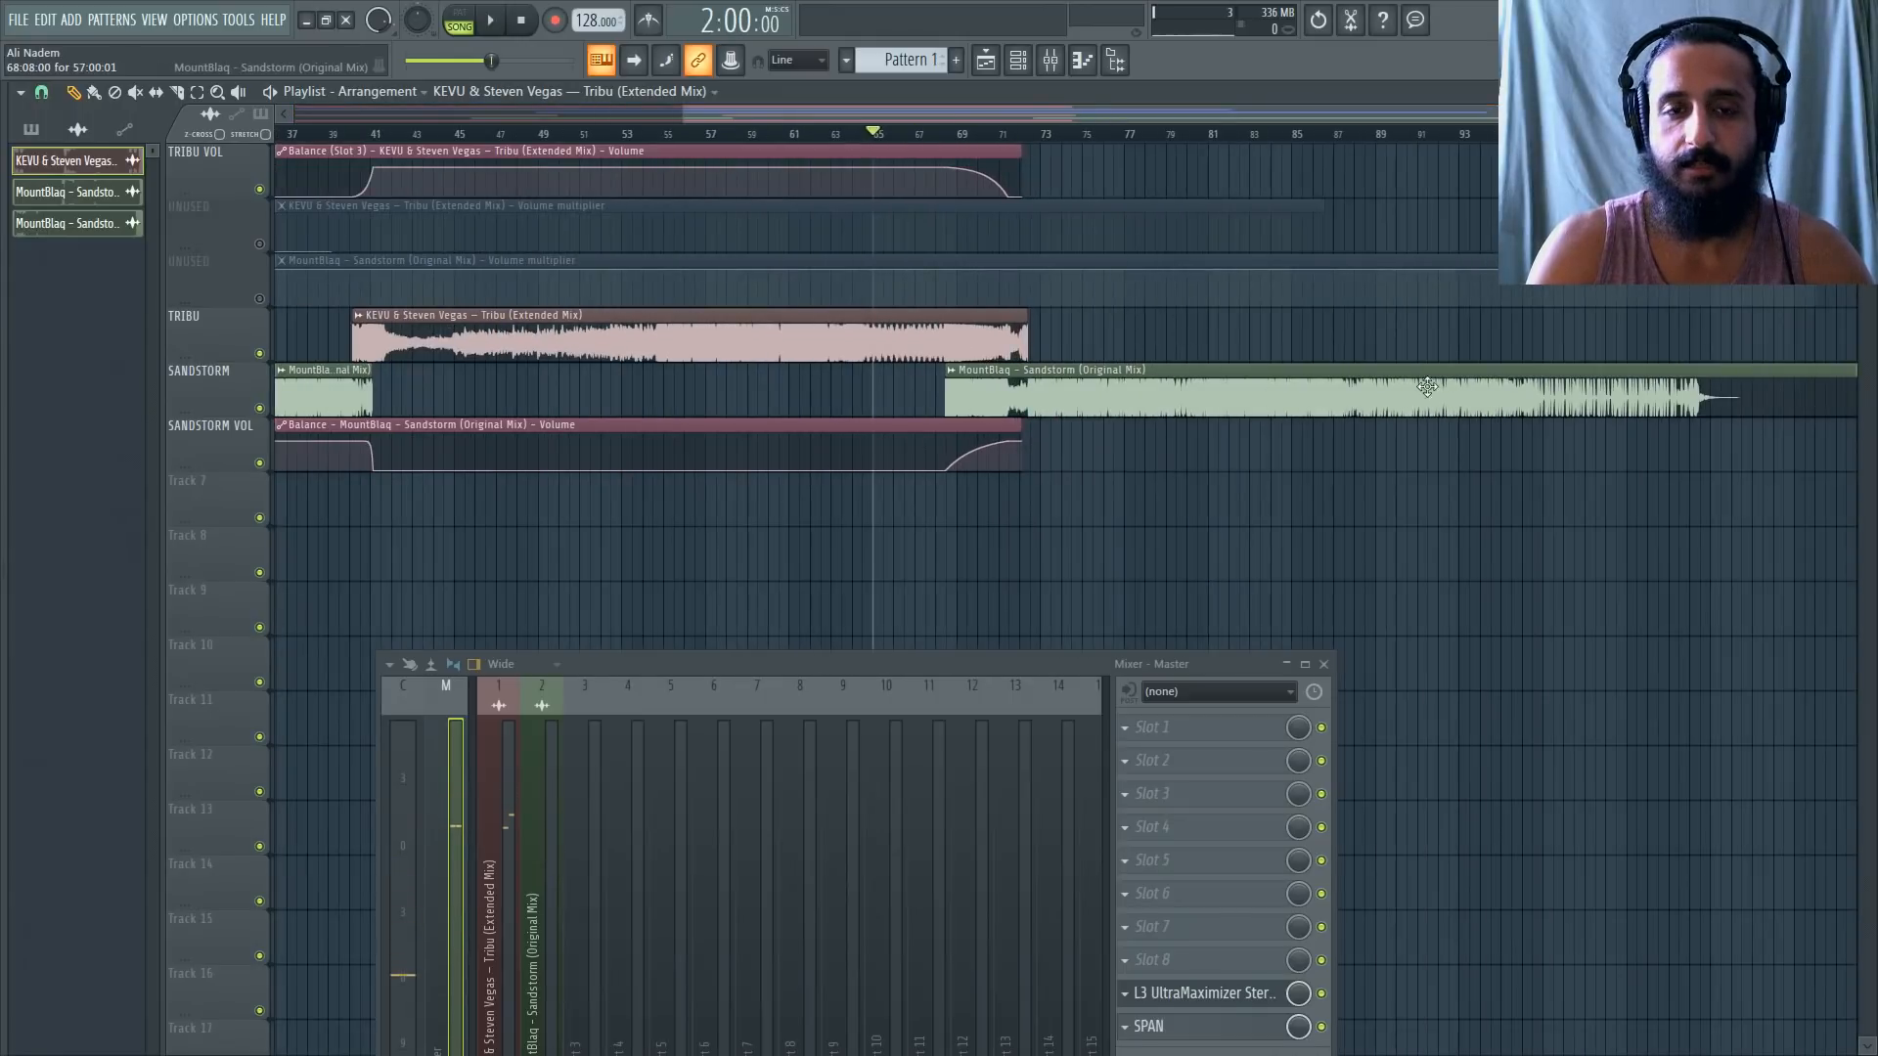
key(space)
scroll(1125, 342, up, 3)
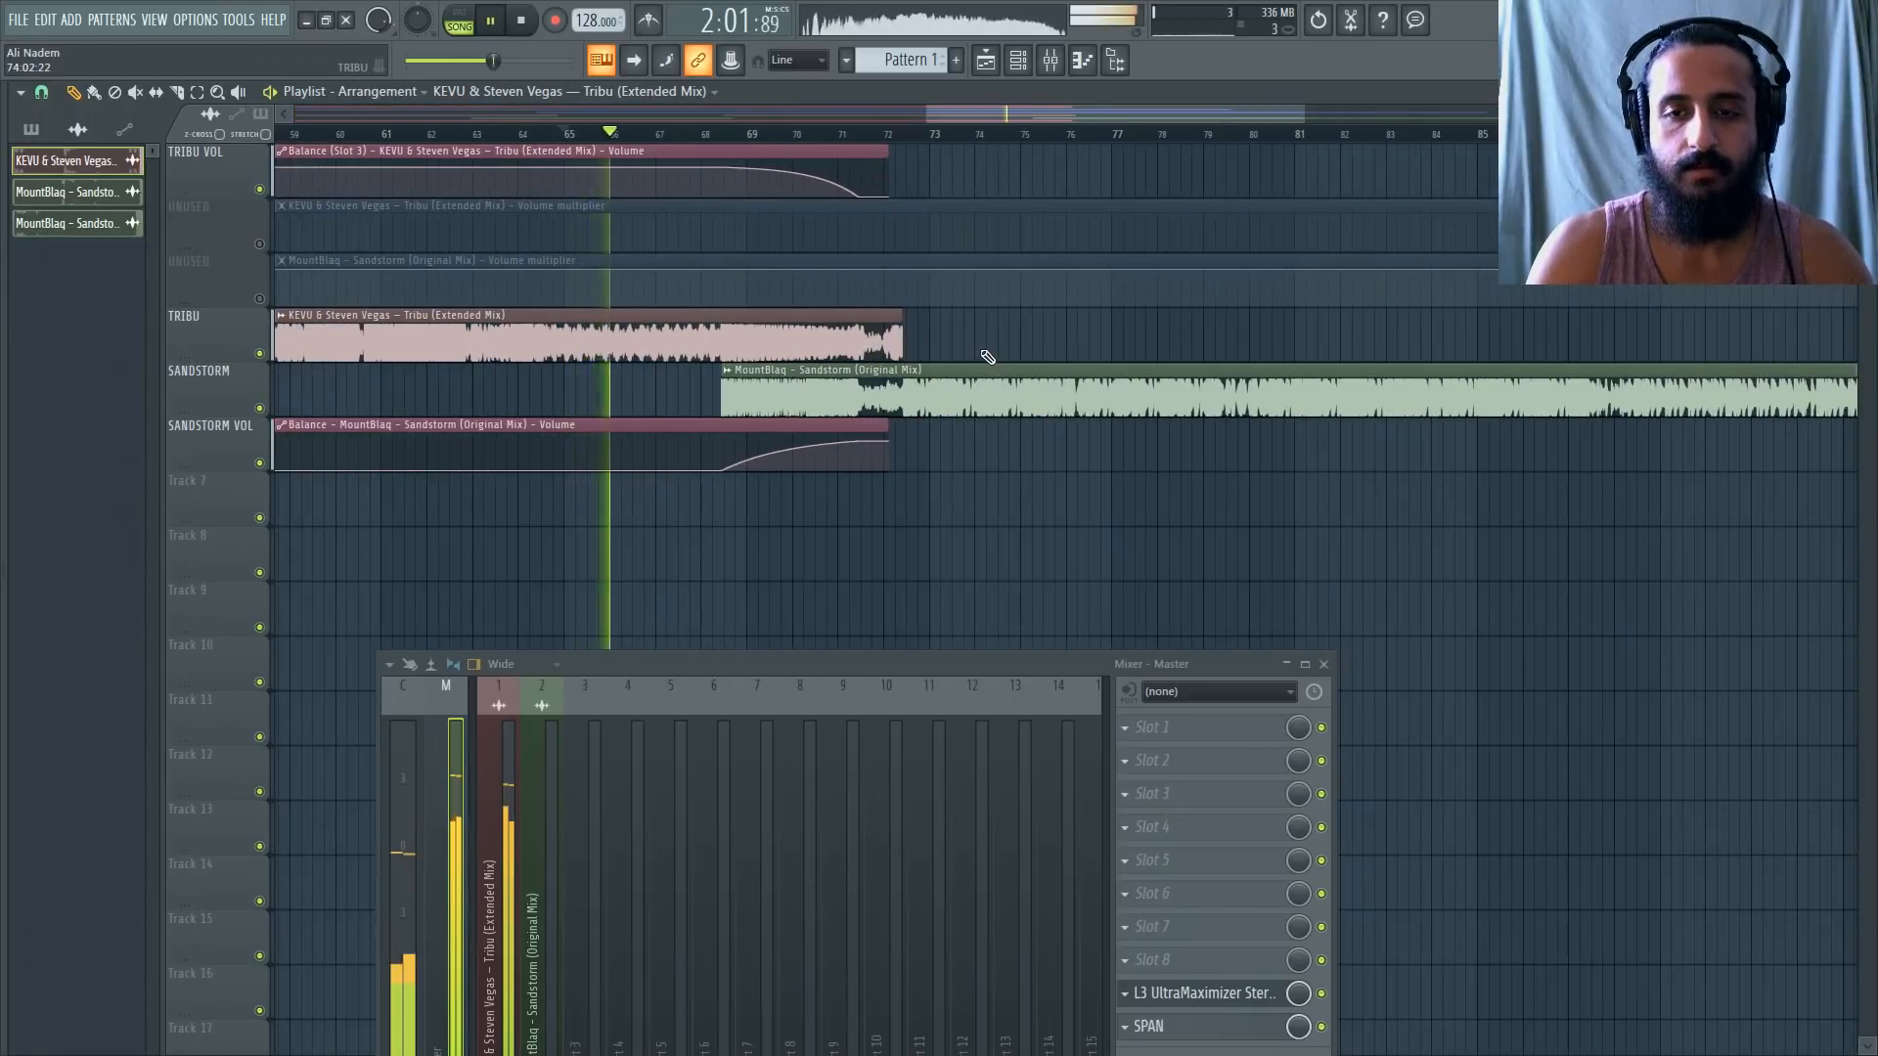
scroll(982, 352, down, 5)
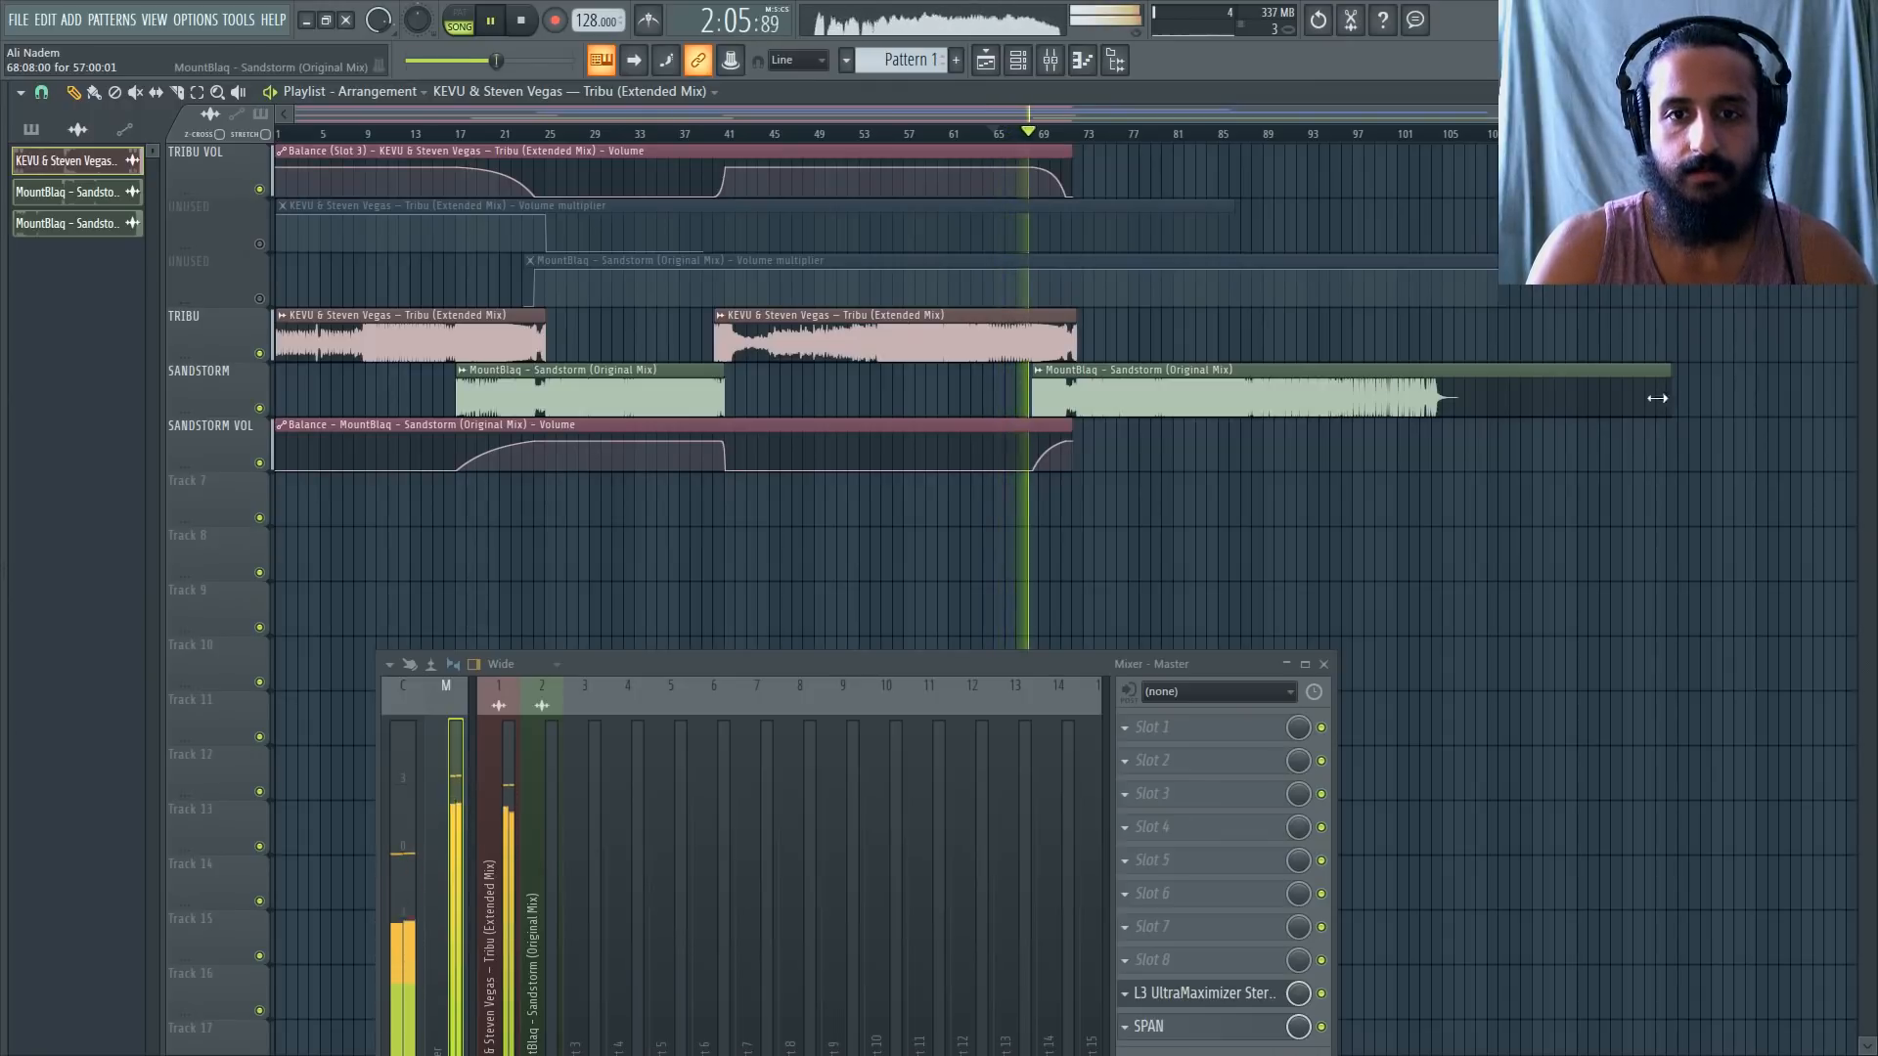
scroll(1475, 420, up, 3)
scroll(881, 401, up, 3)
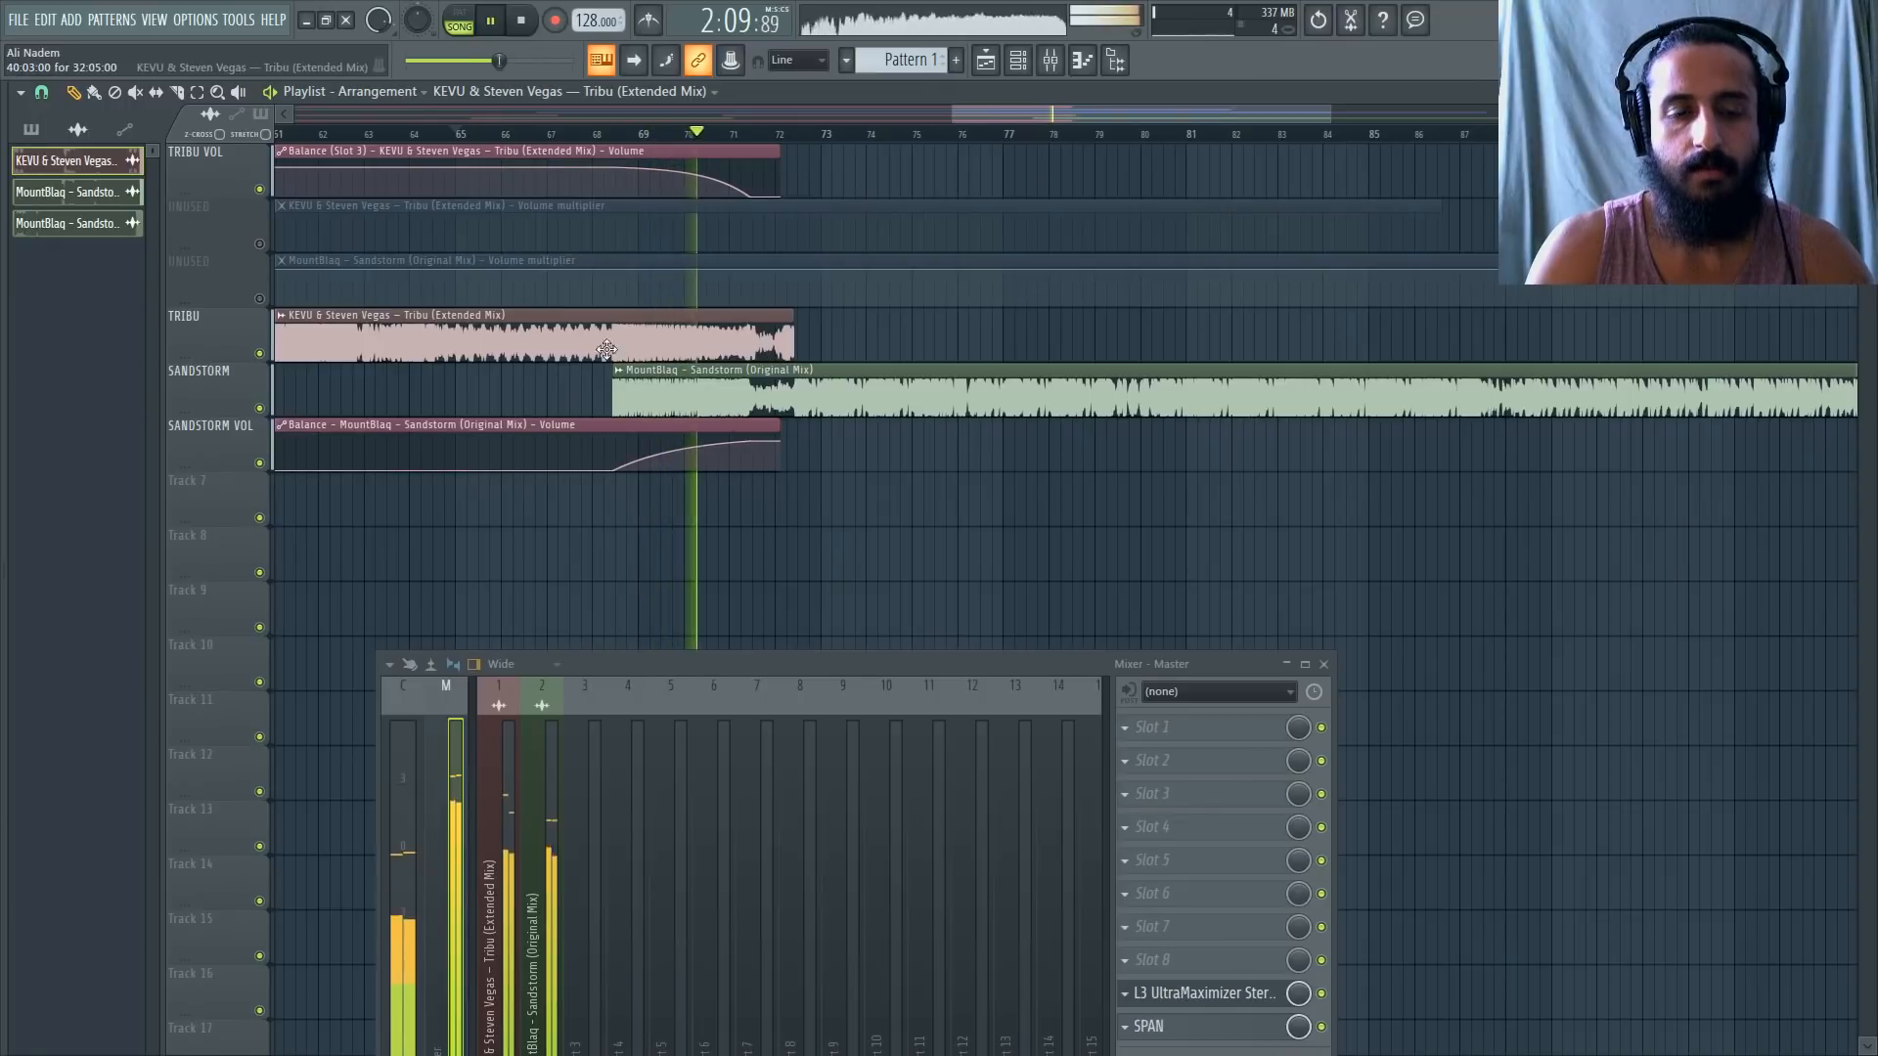
scroll(768, 327, up, 3)
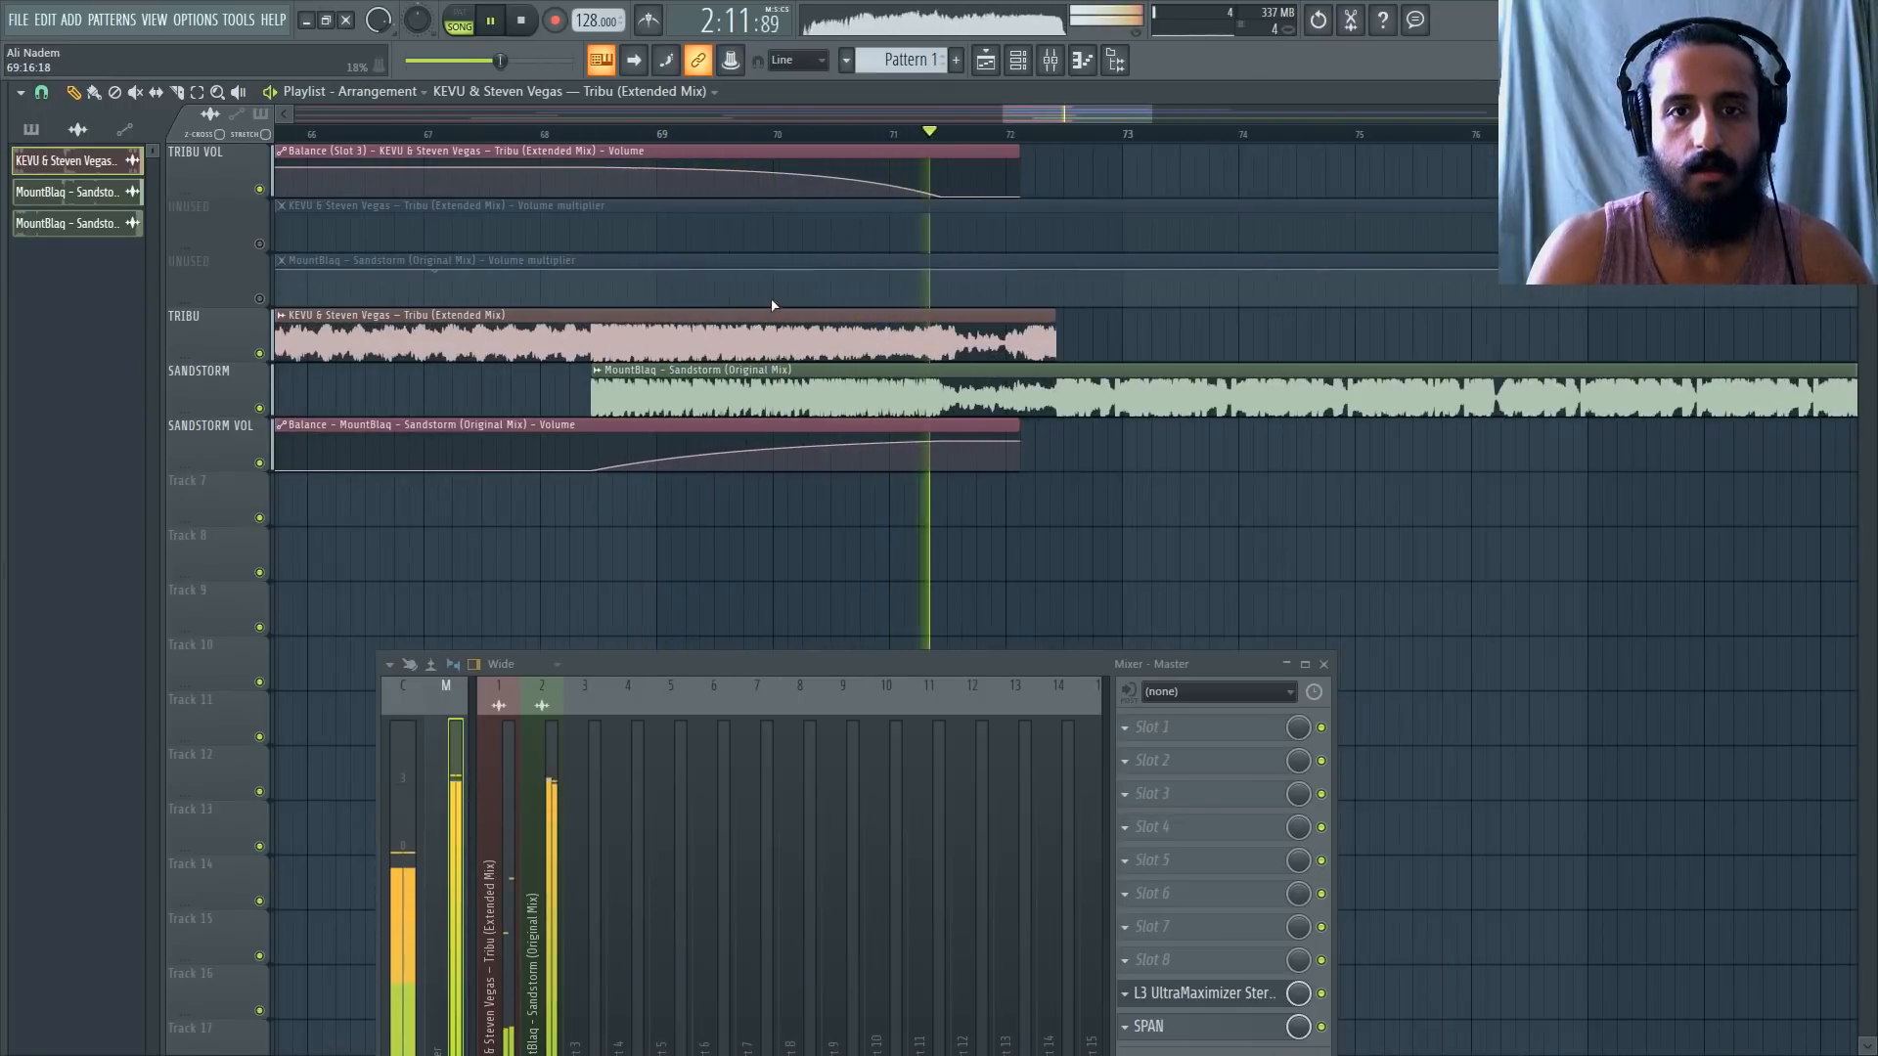
scroll(771, 305, down, 3)
scroll(771, 310, up, 3)
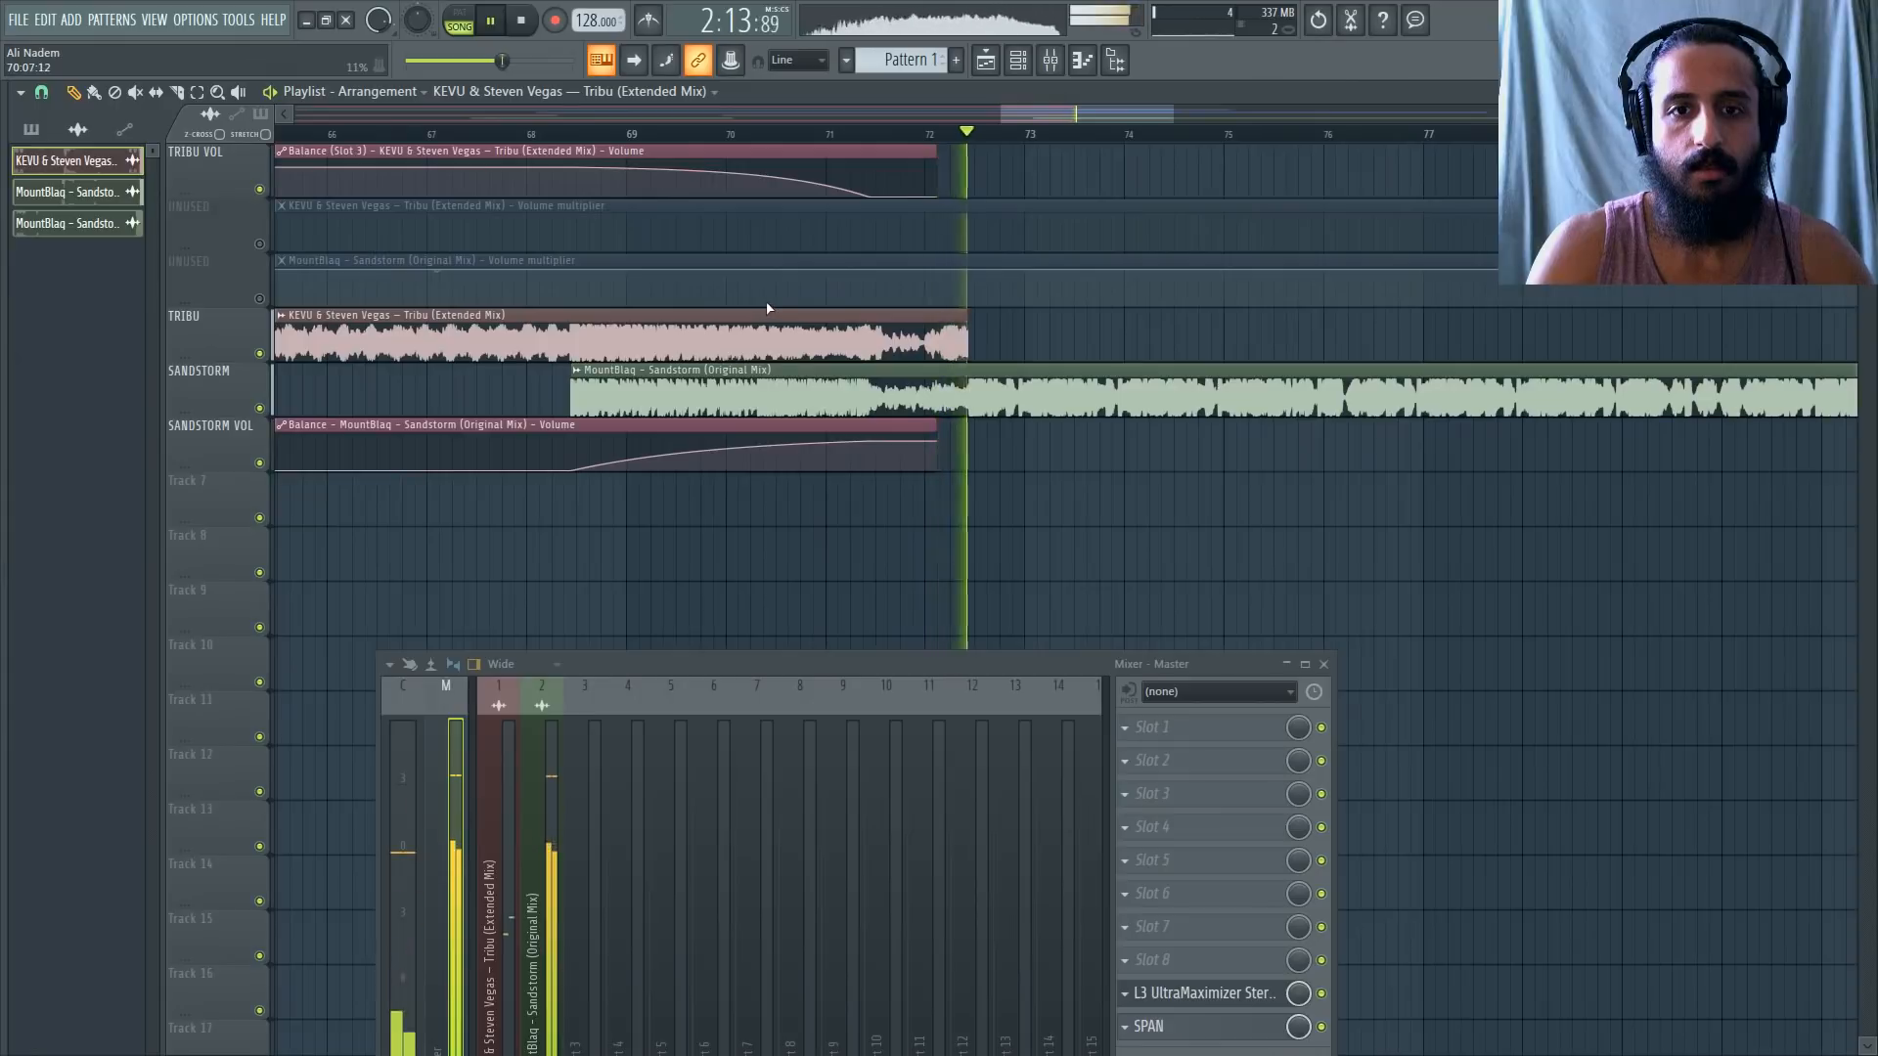
Replay the final Tribu-to-Sandstorm crossfade from just before bar 69, watch the mixer levels past the drop, and stop playback.
scroll(881, 317, down, 5)
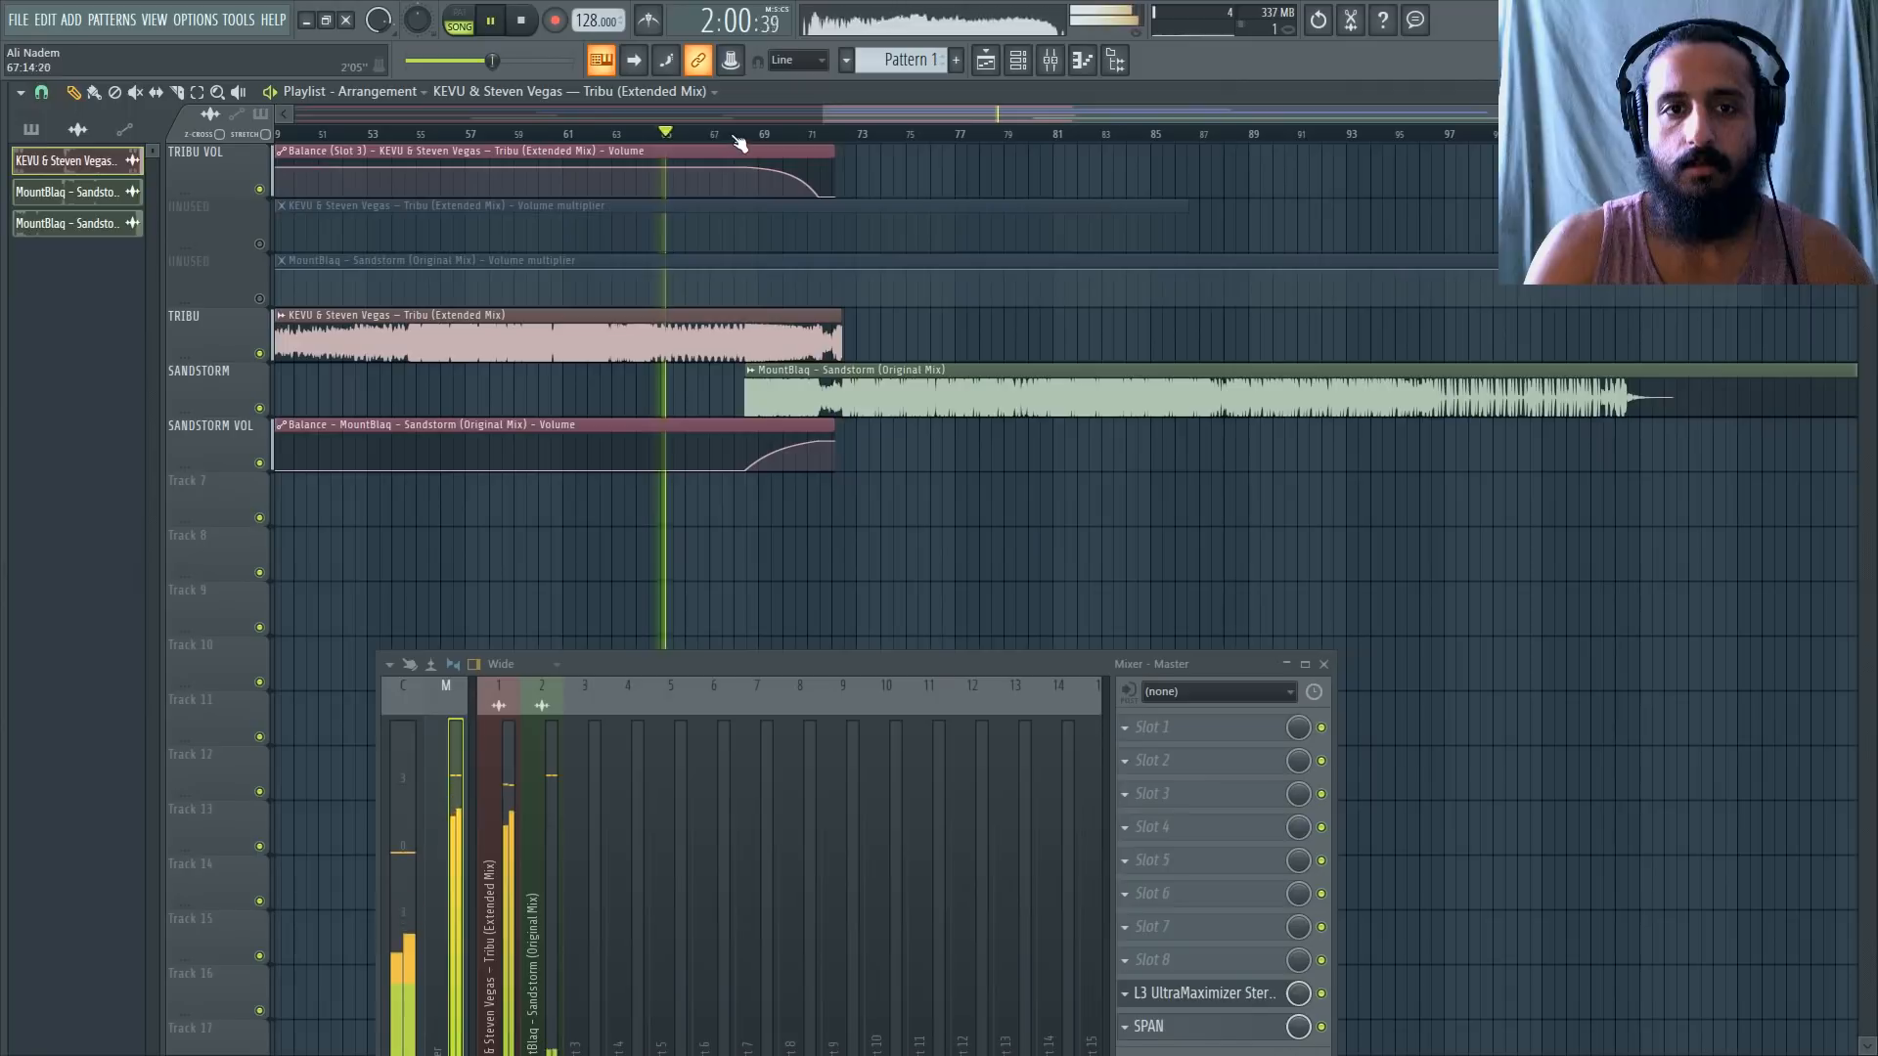
click(721, 135)
scroll(718, 189, up, 4)
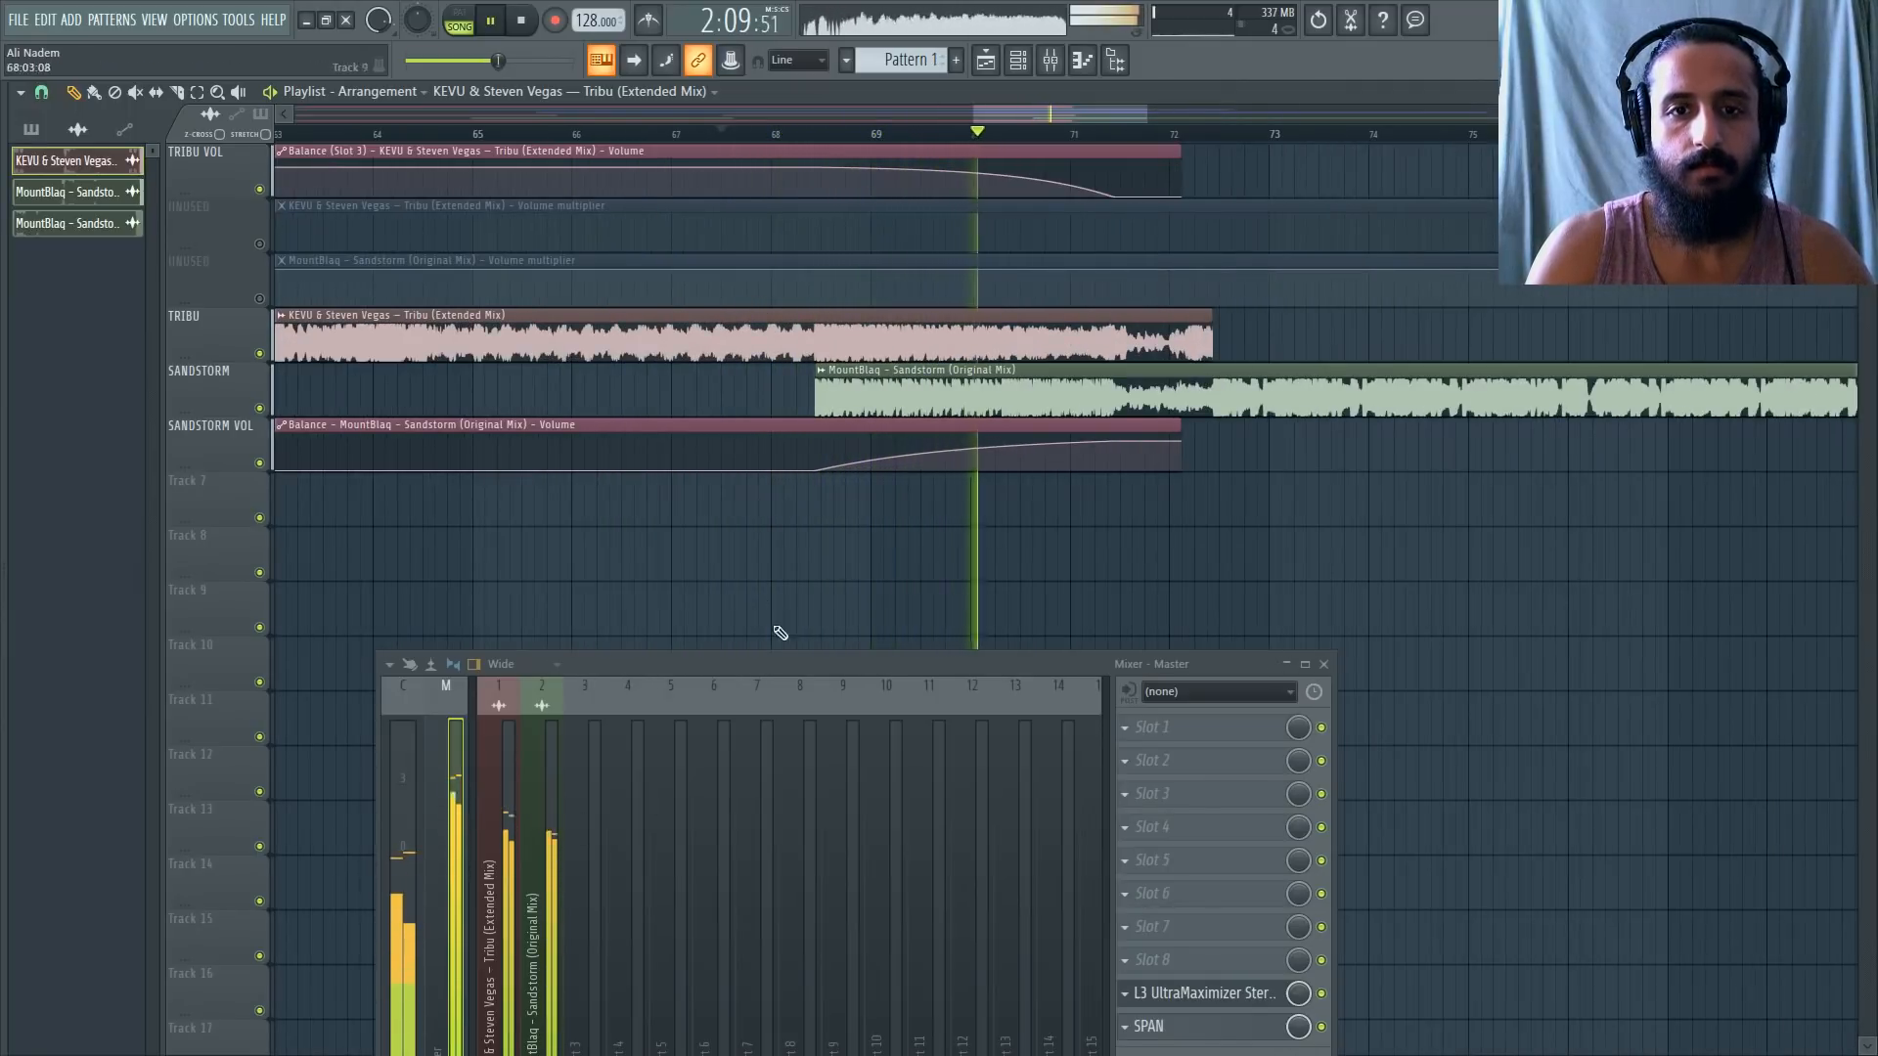
scroll(1311, 460, up, 1)
scroll(1164, 440, up, 5)
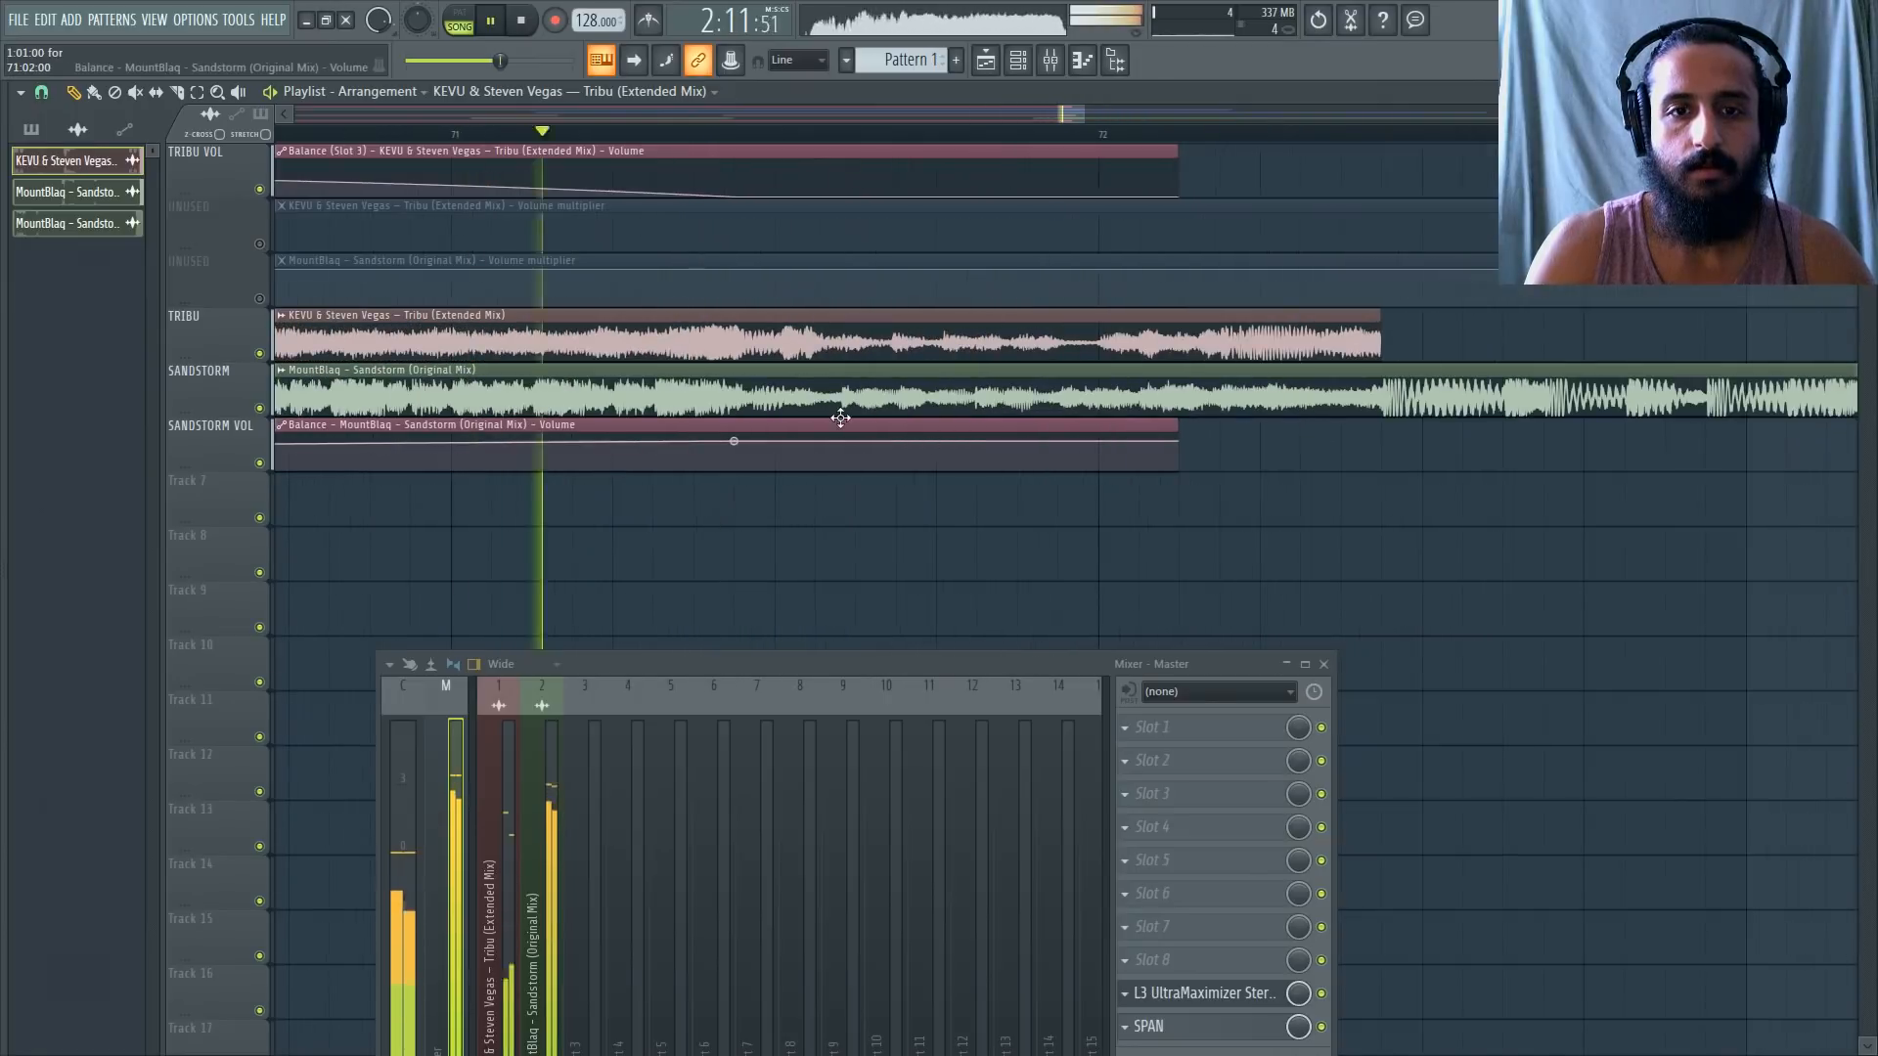
scroll(739, 445, down, 6)
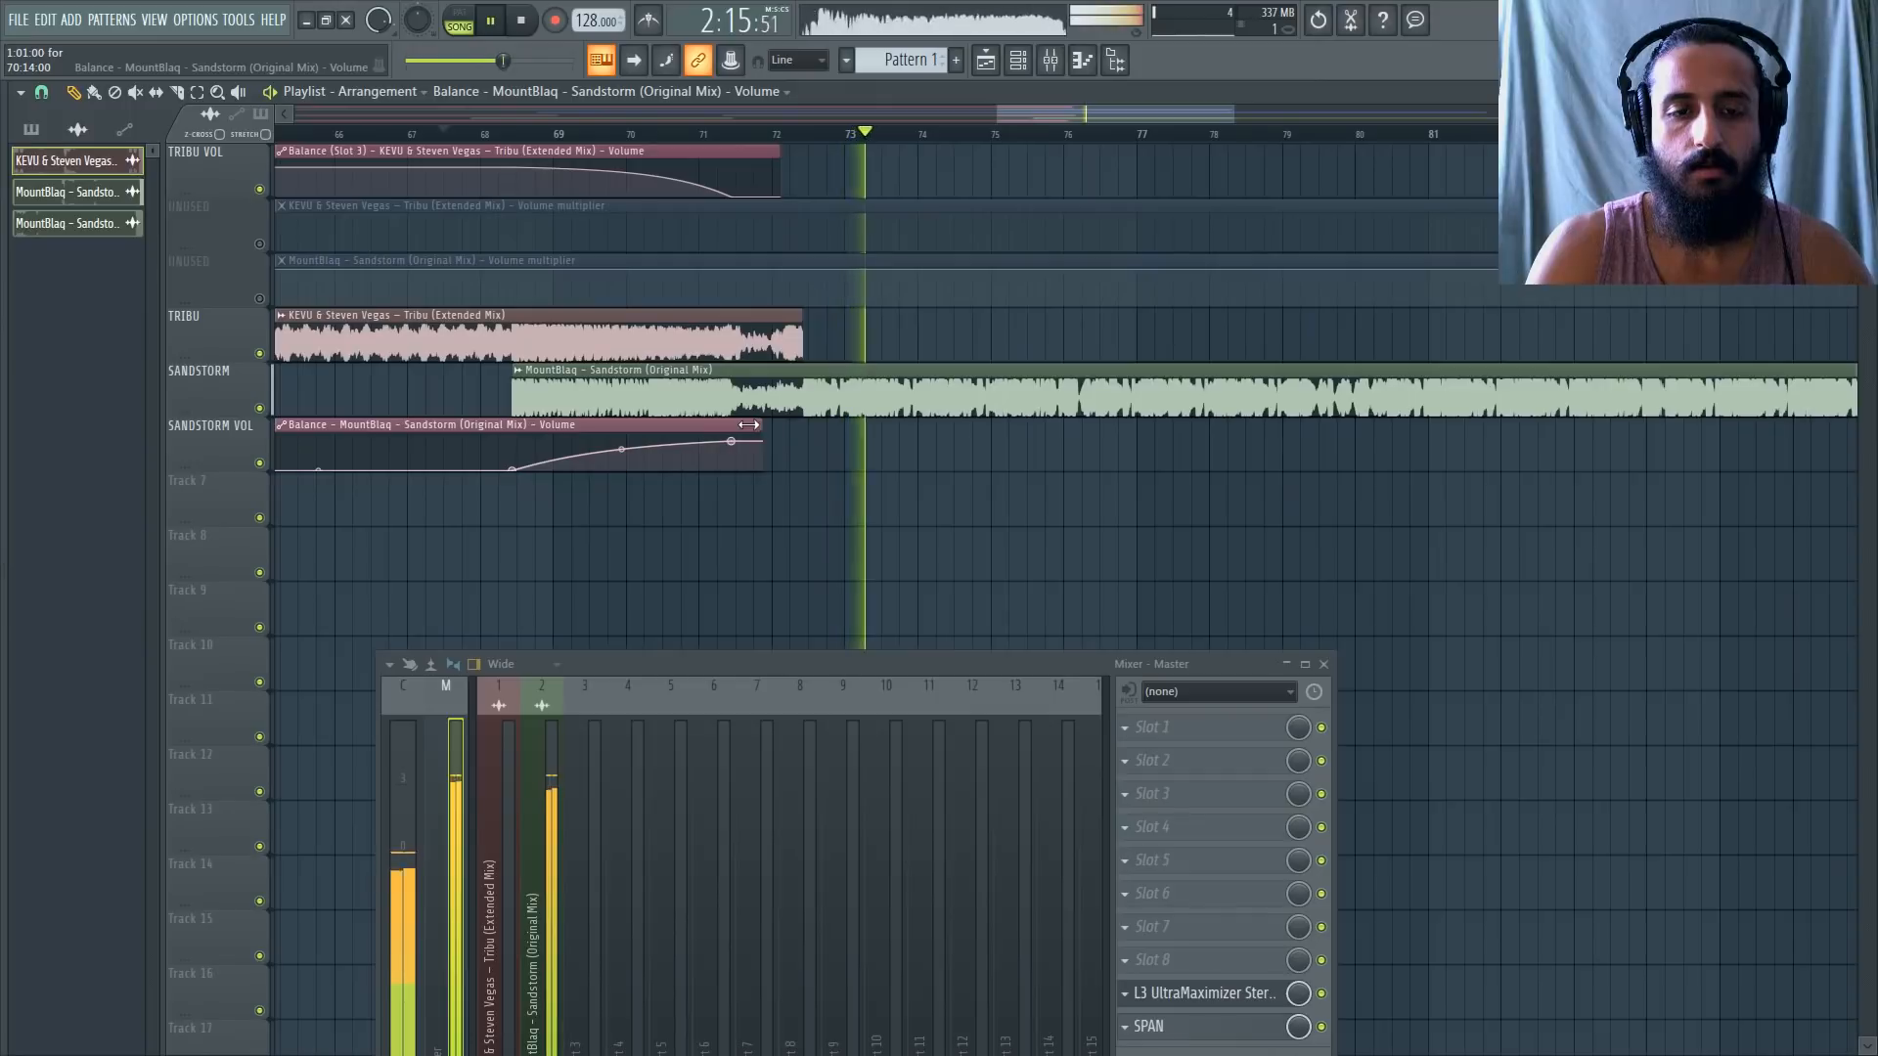
scroll(783, 423, down, 4)
scroll(1636, 410, down, 1)
key(space)
Slice the last Sandstorm clip just past its audio tail, around bar 106, and delete the empty remainder.
scroll(1635, 410, up, 2)
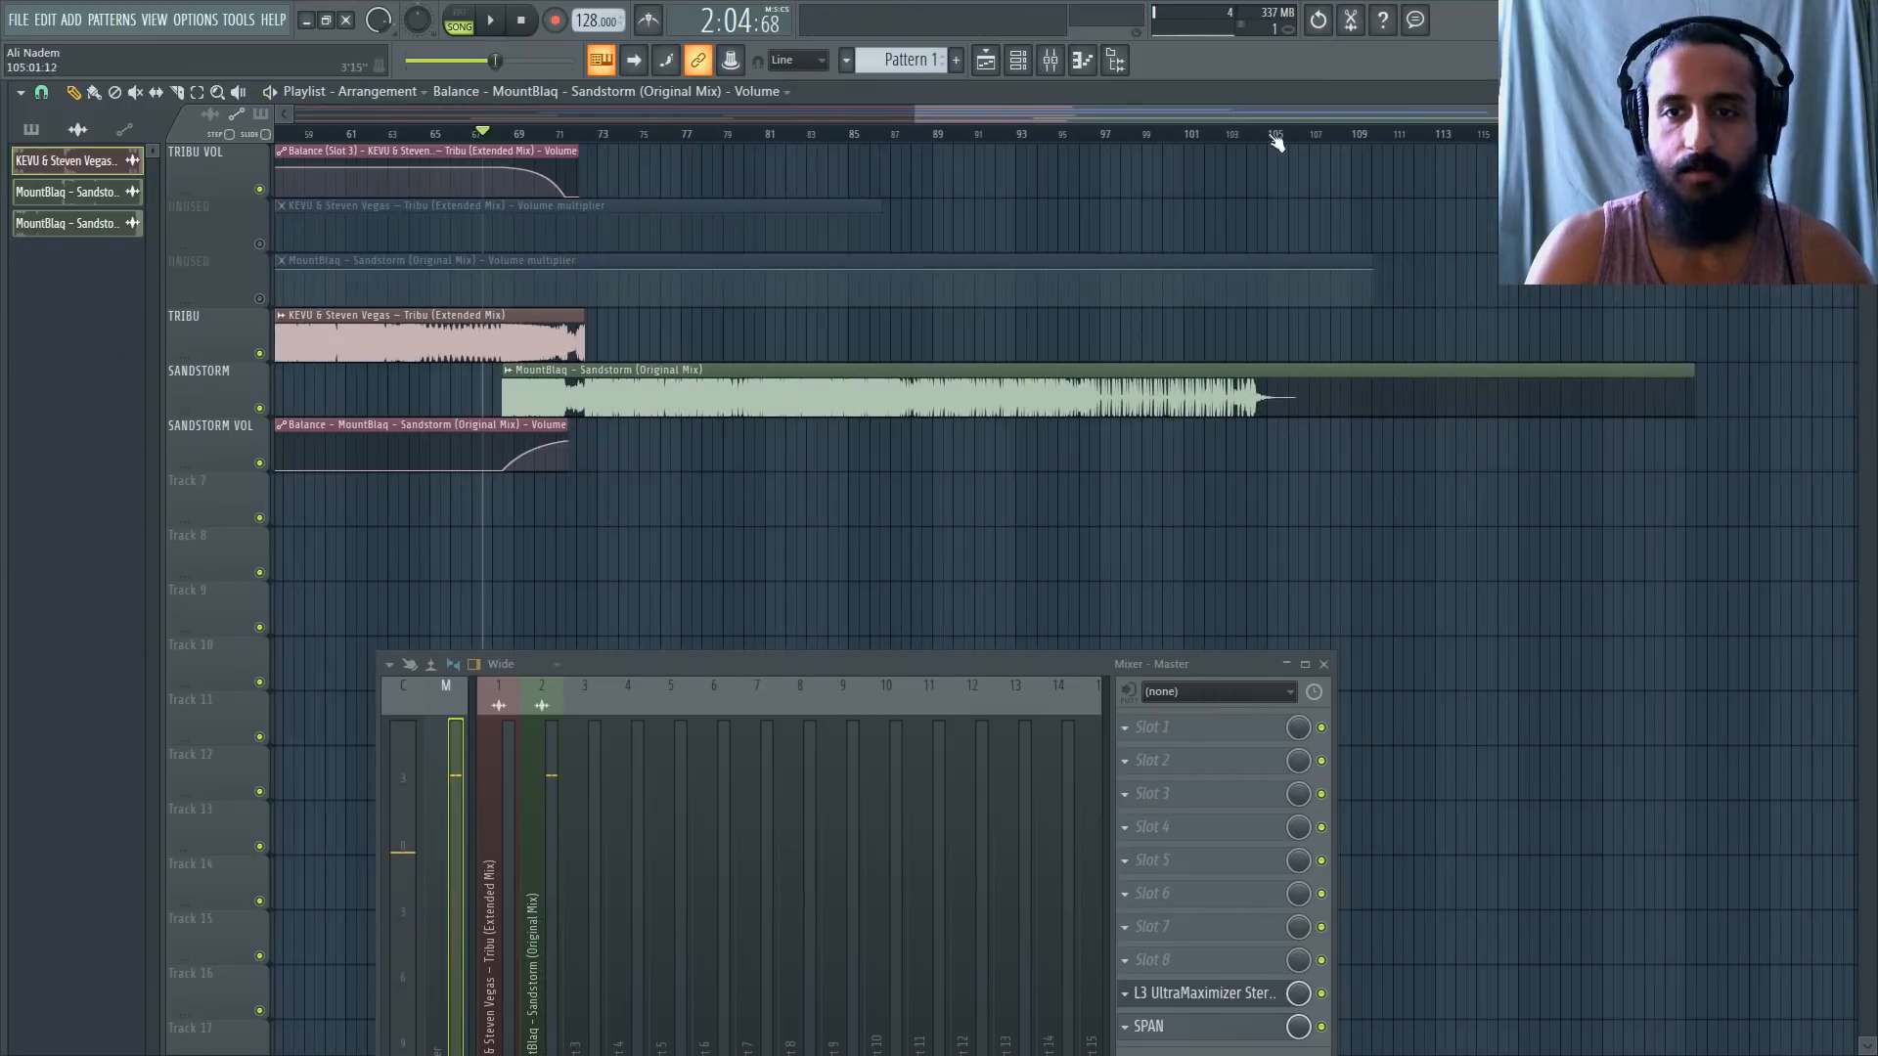
click(1228, 134)
scroll(1477, 293, up, 2)
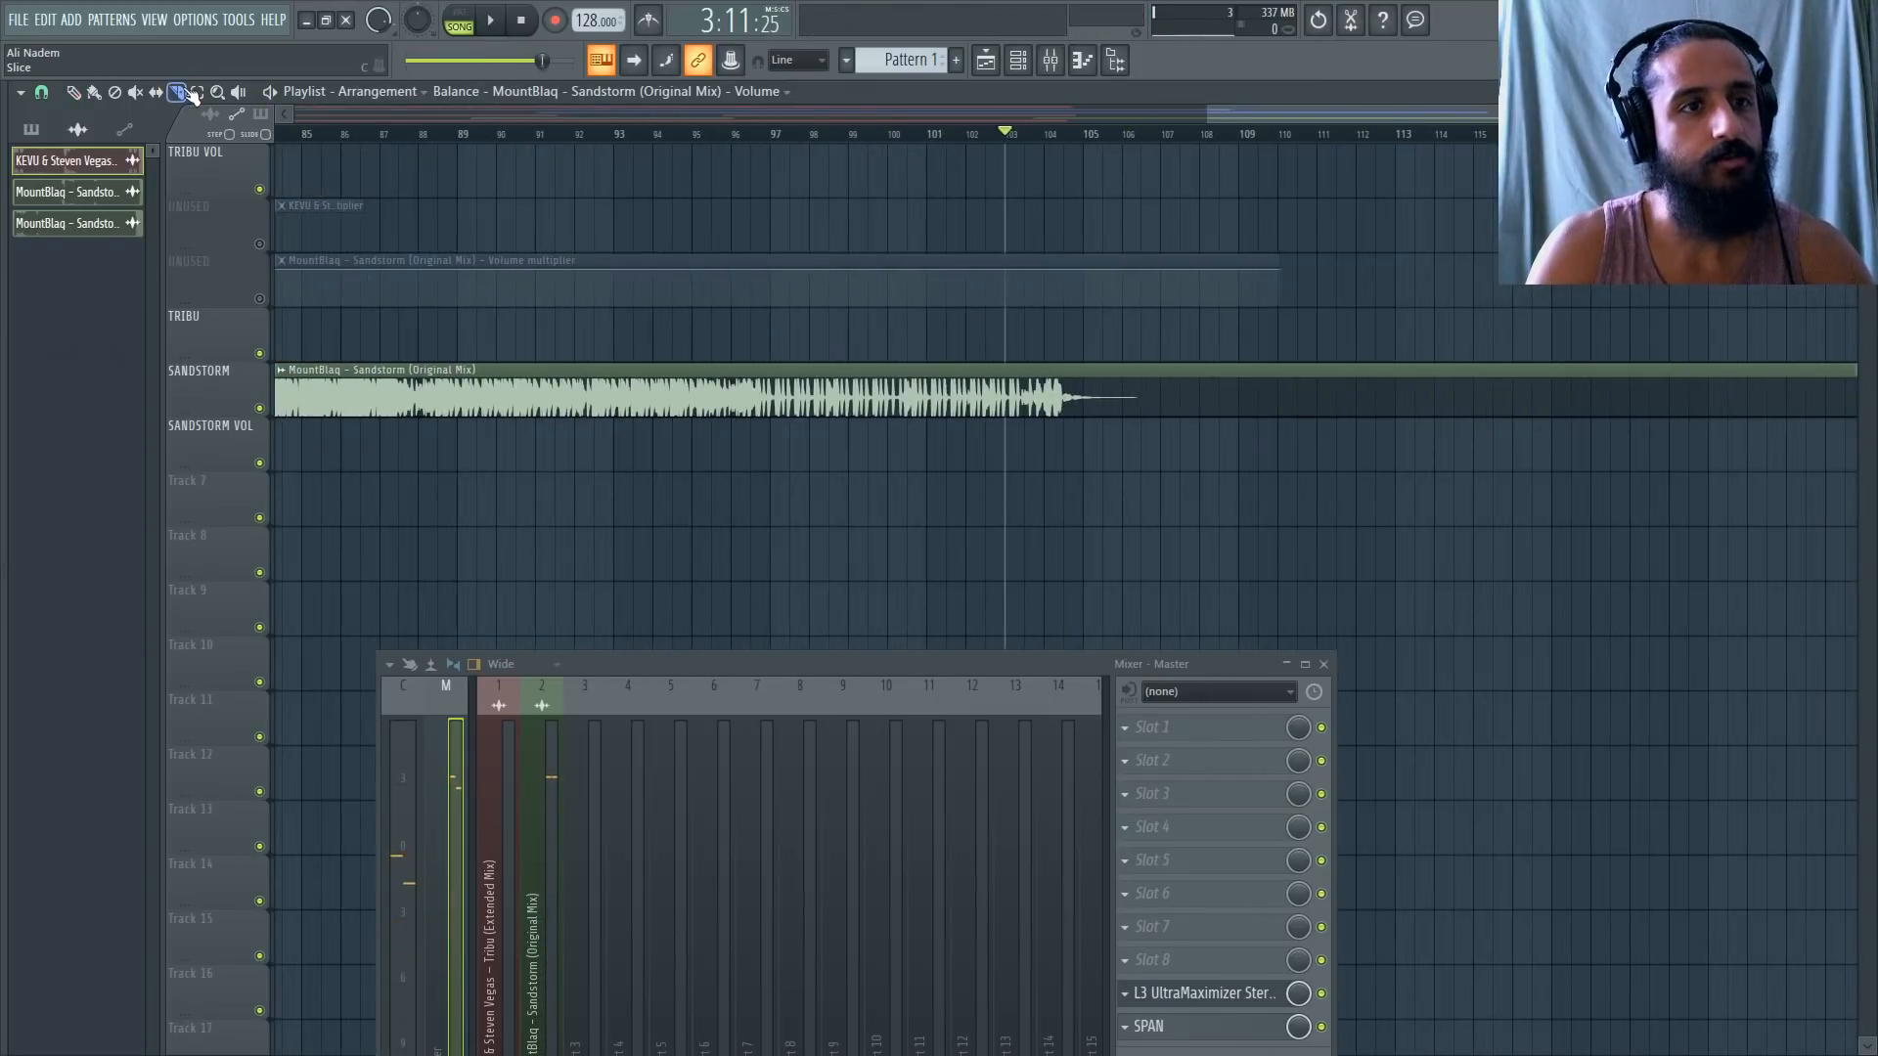
scroll(1161, 398, up, 3)
drag(1025, 438, 1025, 348)
click(77, 93)
right_click(1203, 402)
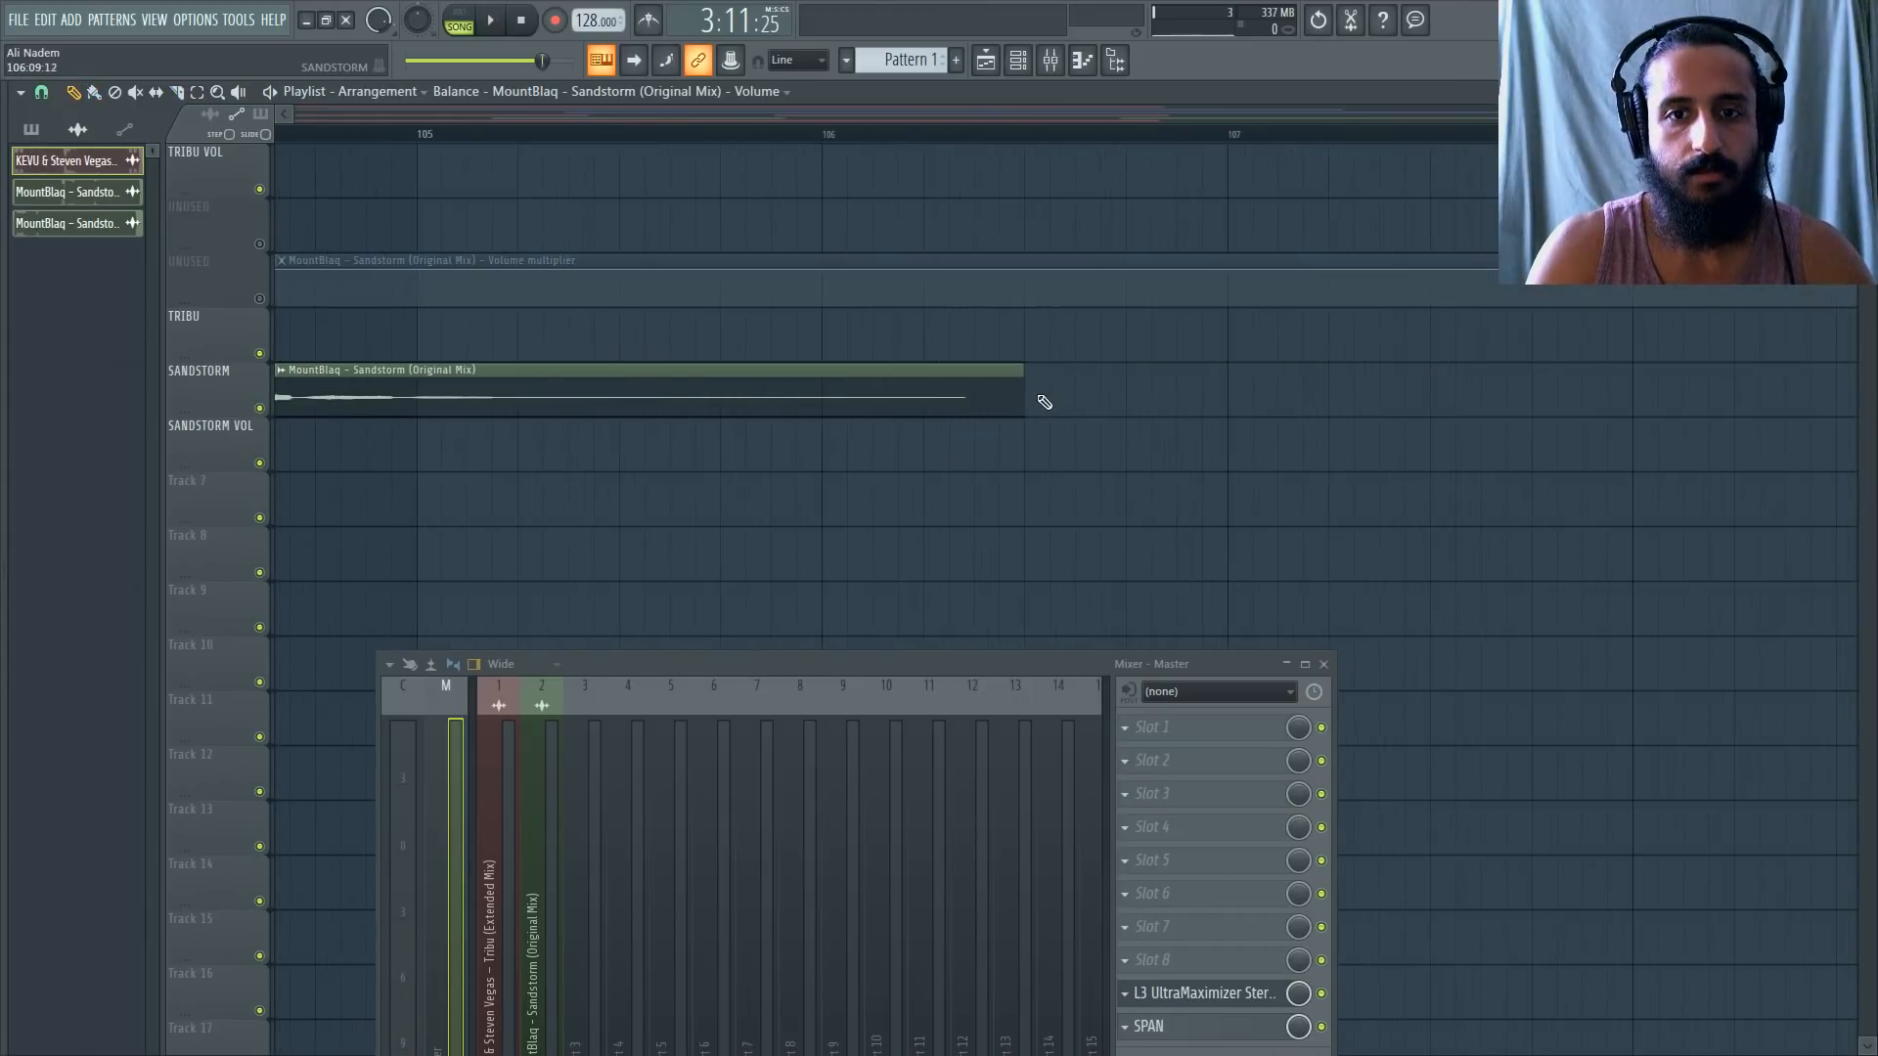
Play the ending from about bar 104 and shorten the last Sandstorm clip to 37:15:00, close to its audio tail.
scroll(850, 156, down, 1)
click(714, 135)
key(space)
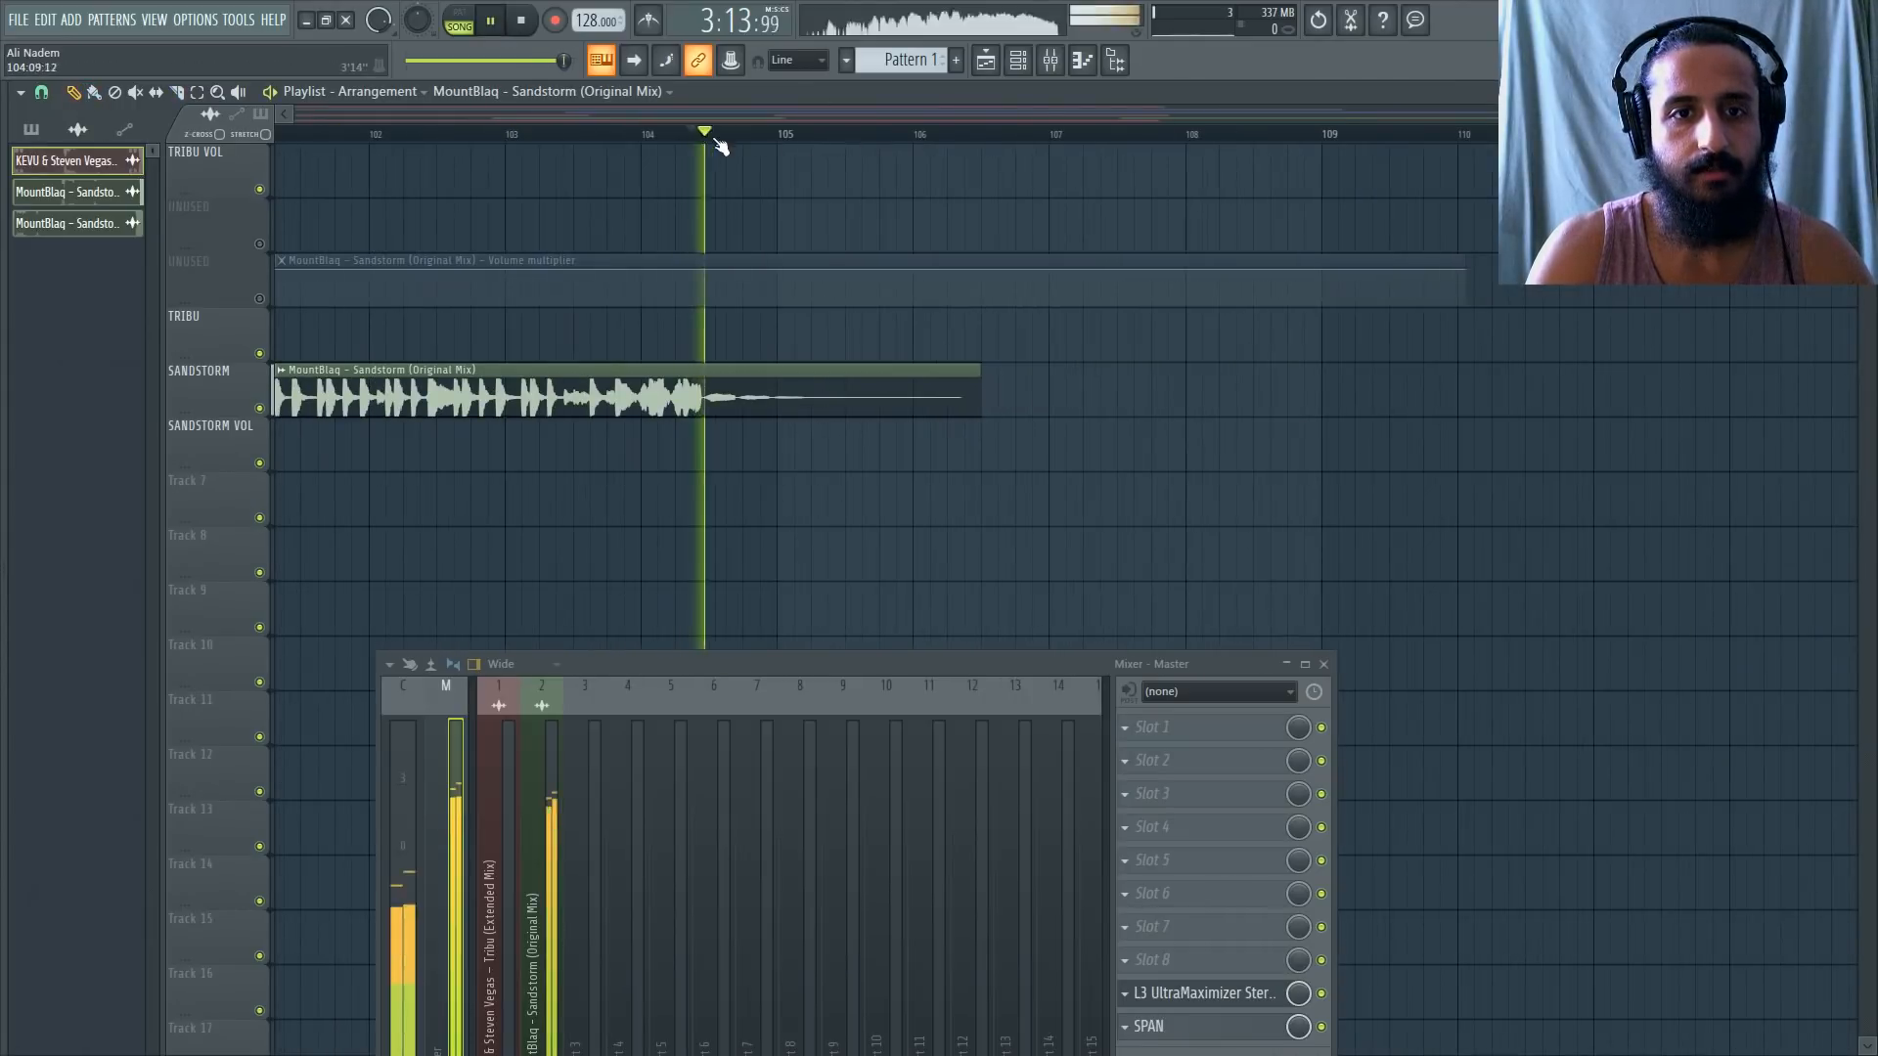
scroll(993, 342, up, 3)
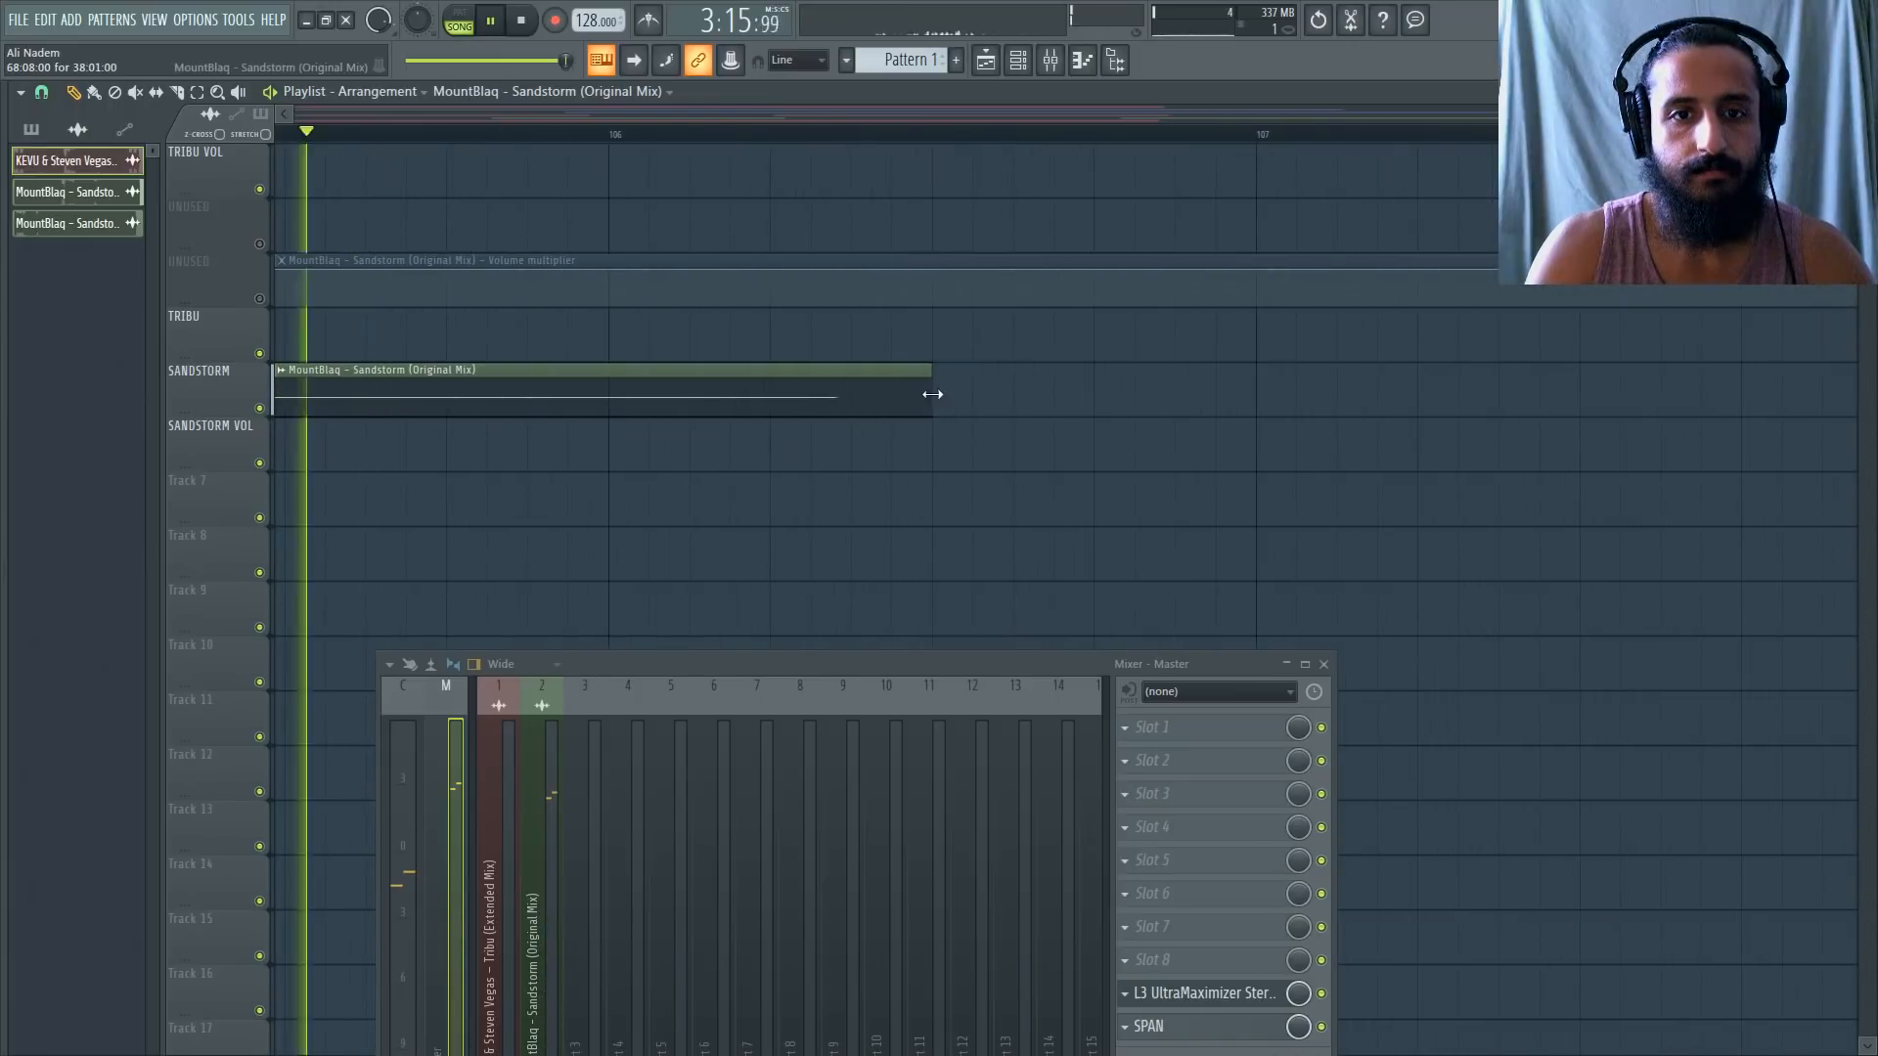
drag(931, 395, 850, 401)
key(space)
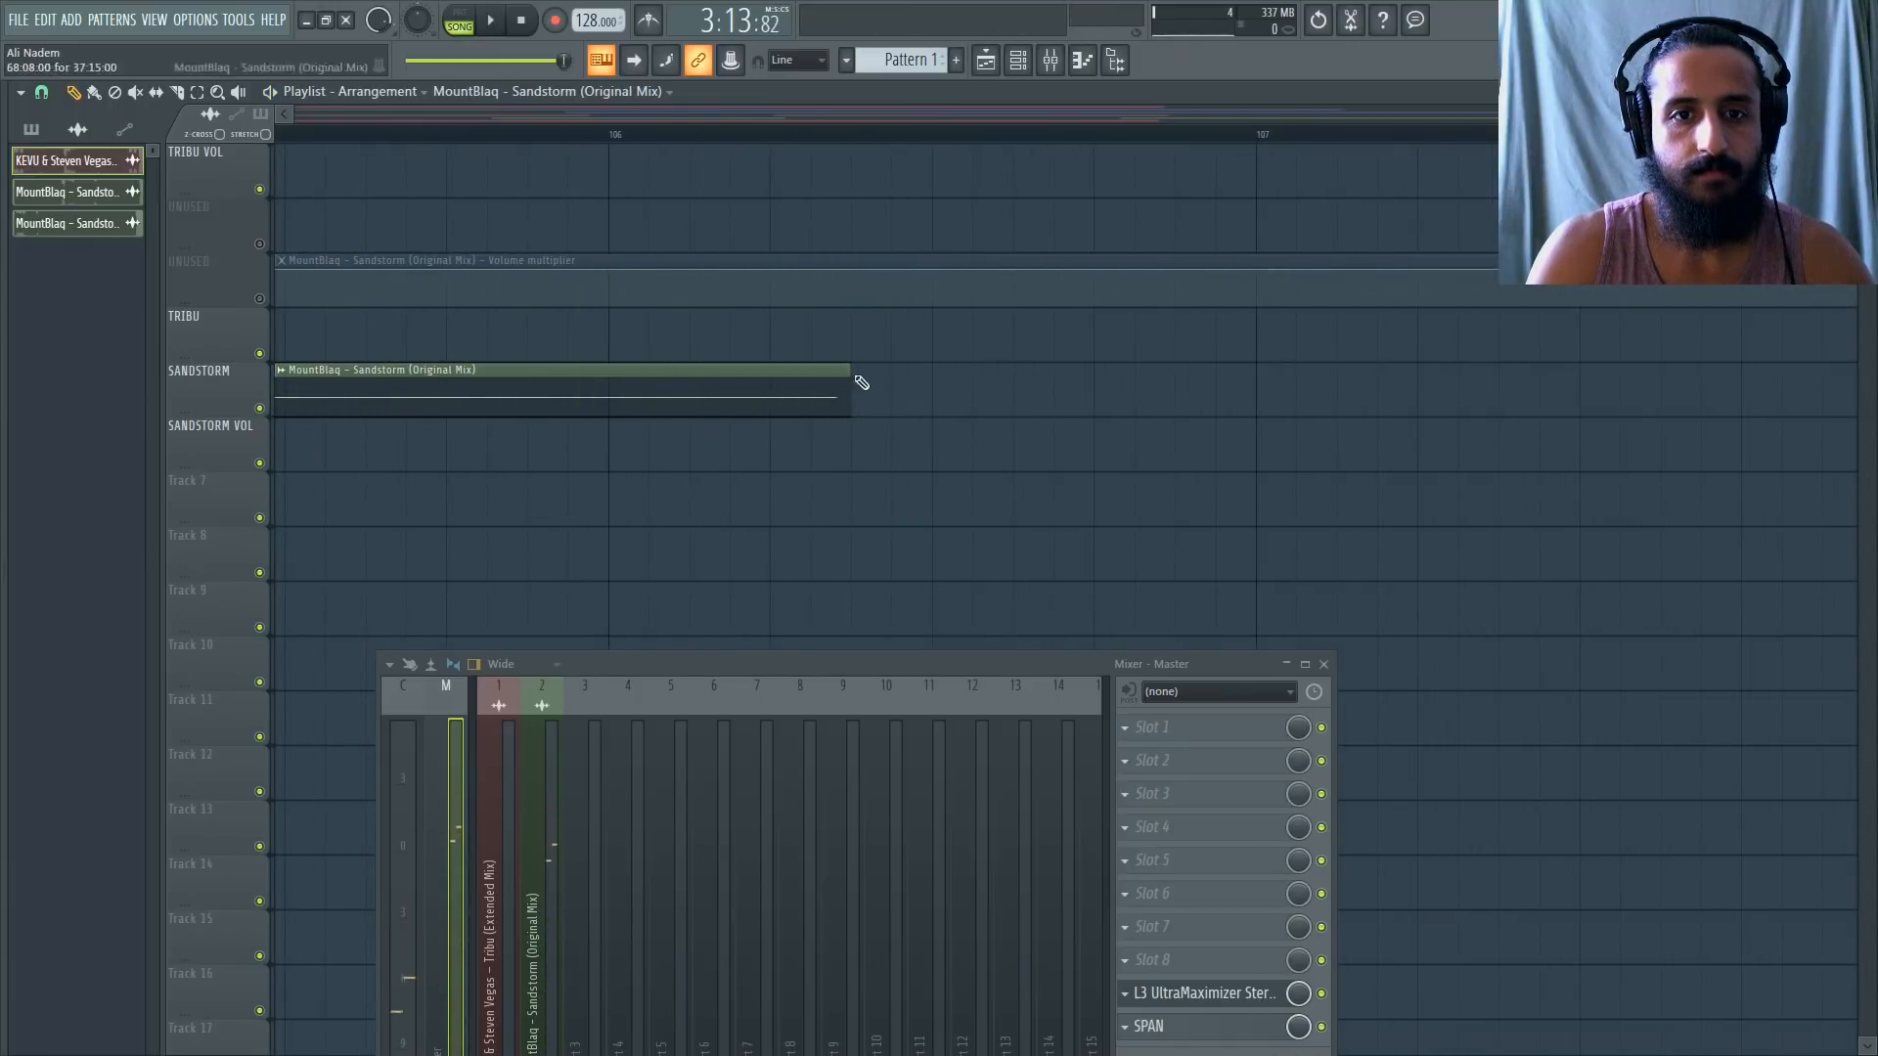
Shorten the unused Sandstorm volume-multiplier clip so that it ends at about bar 106.
scroll(1076, 362, down, 8)
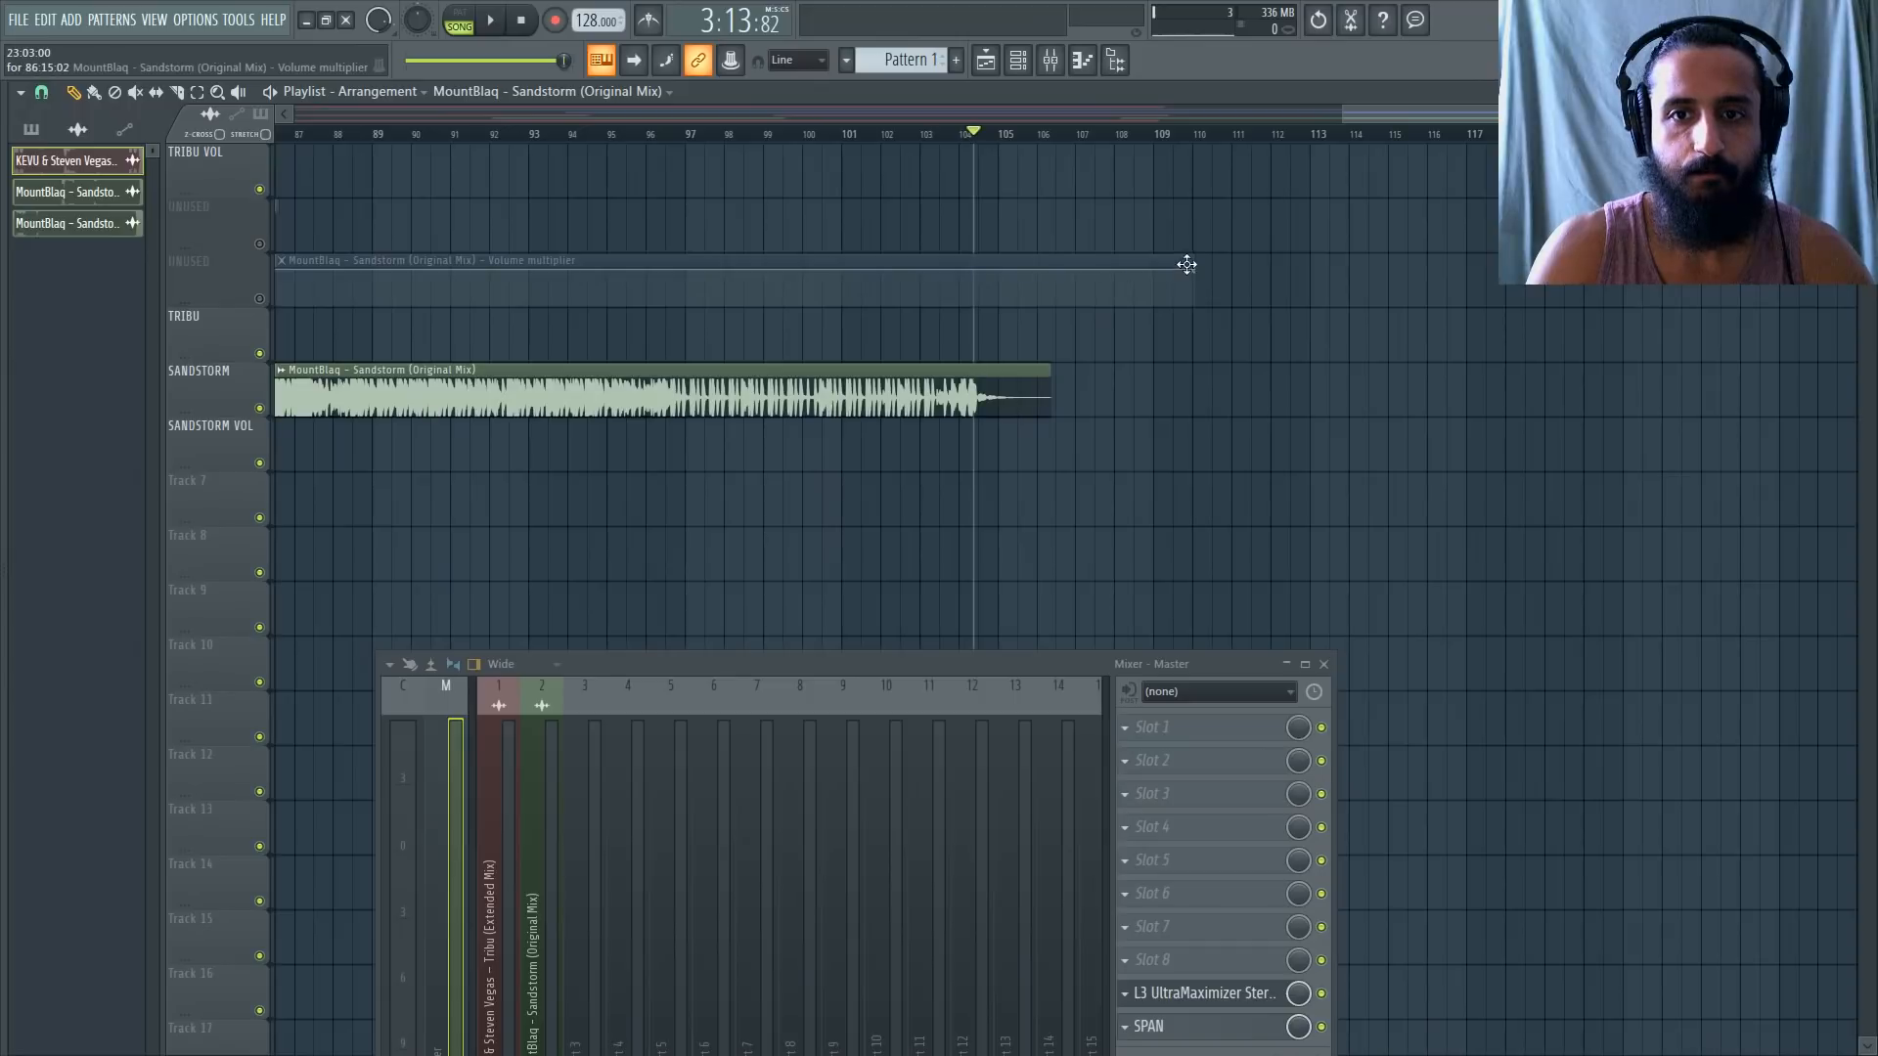
drag(1189, 265, 1037, 265)
scroll(1064, 281, up, 5)
scroll(934, 324, down, 10)
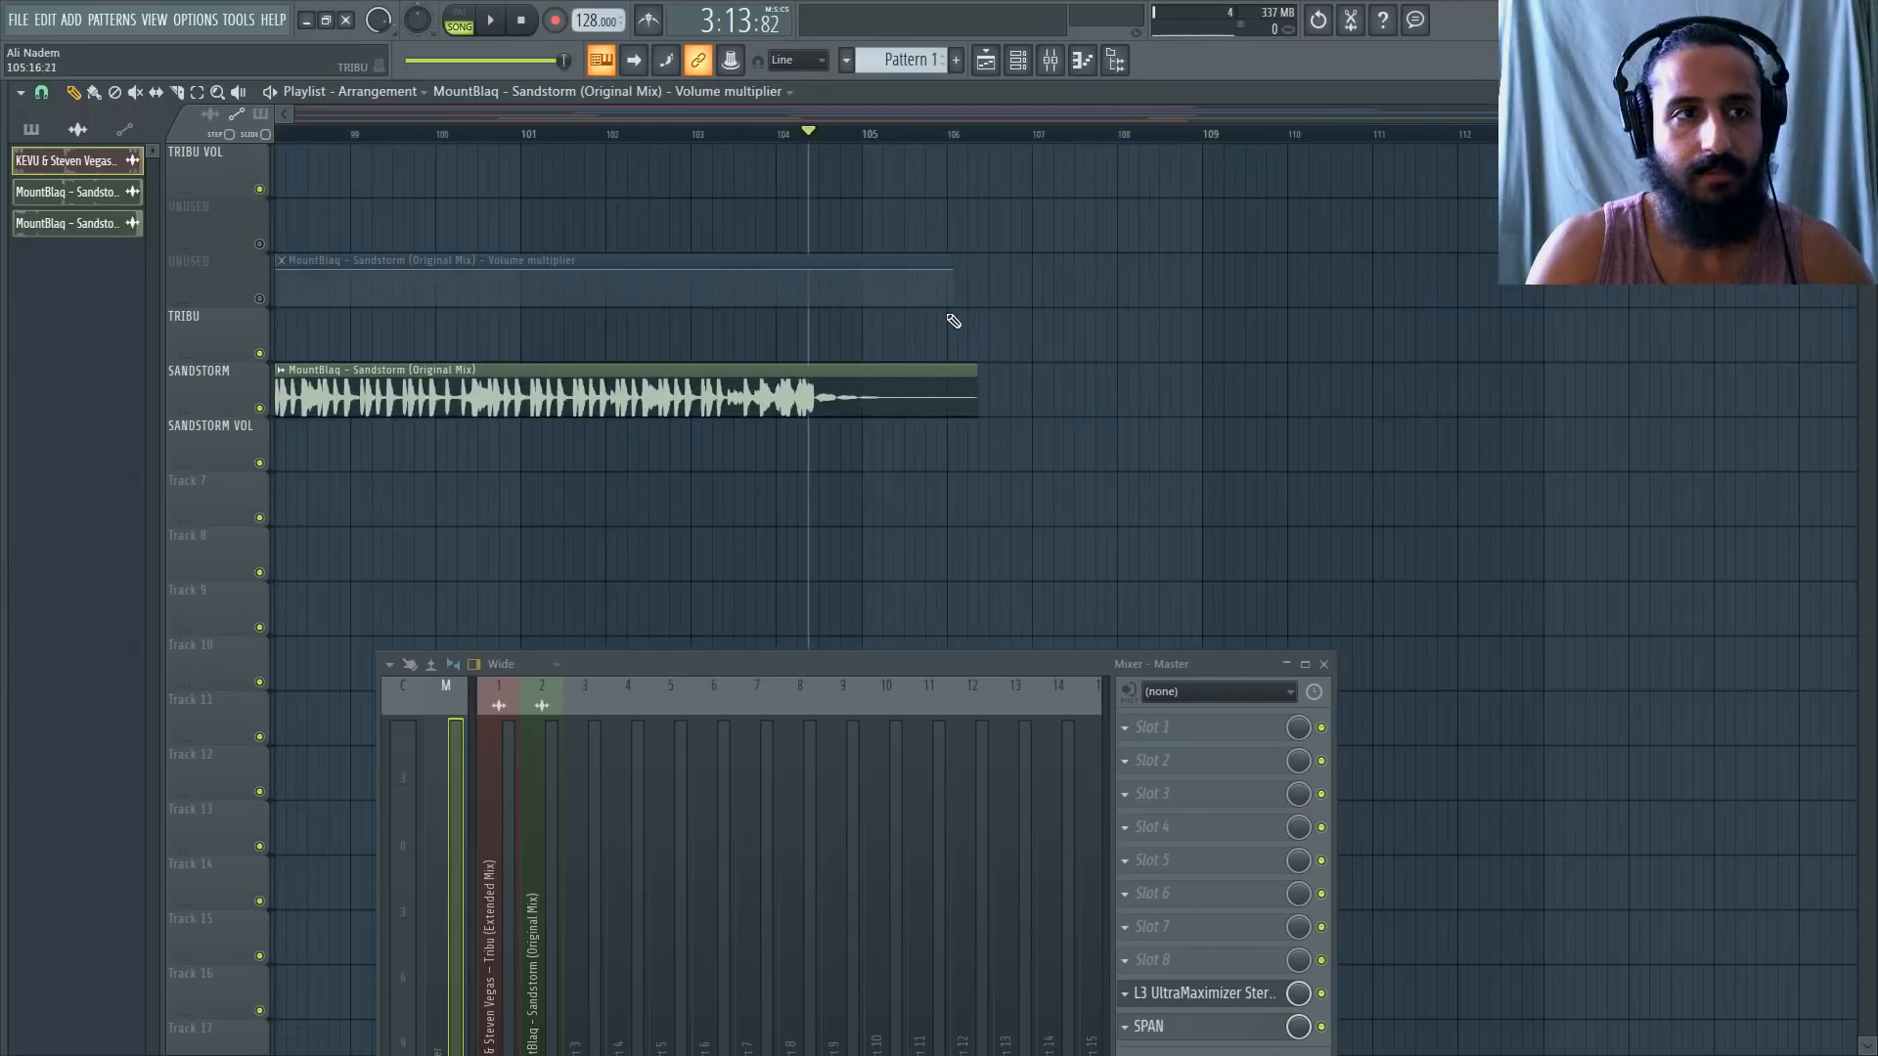
Delete the SPAN analyzer from the last effect slot of the Master track and close the mixer.
click(18, 21)
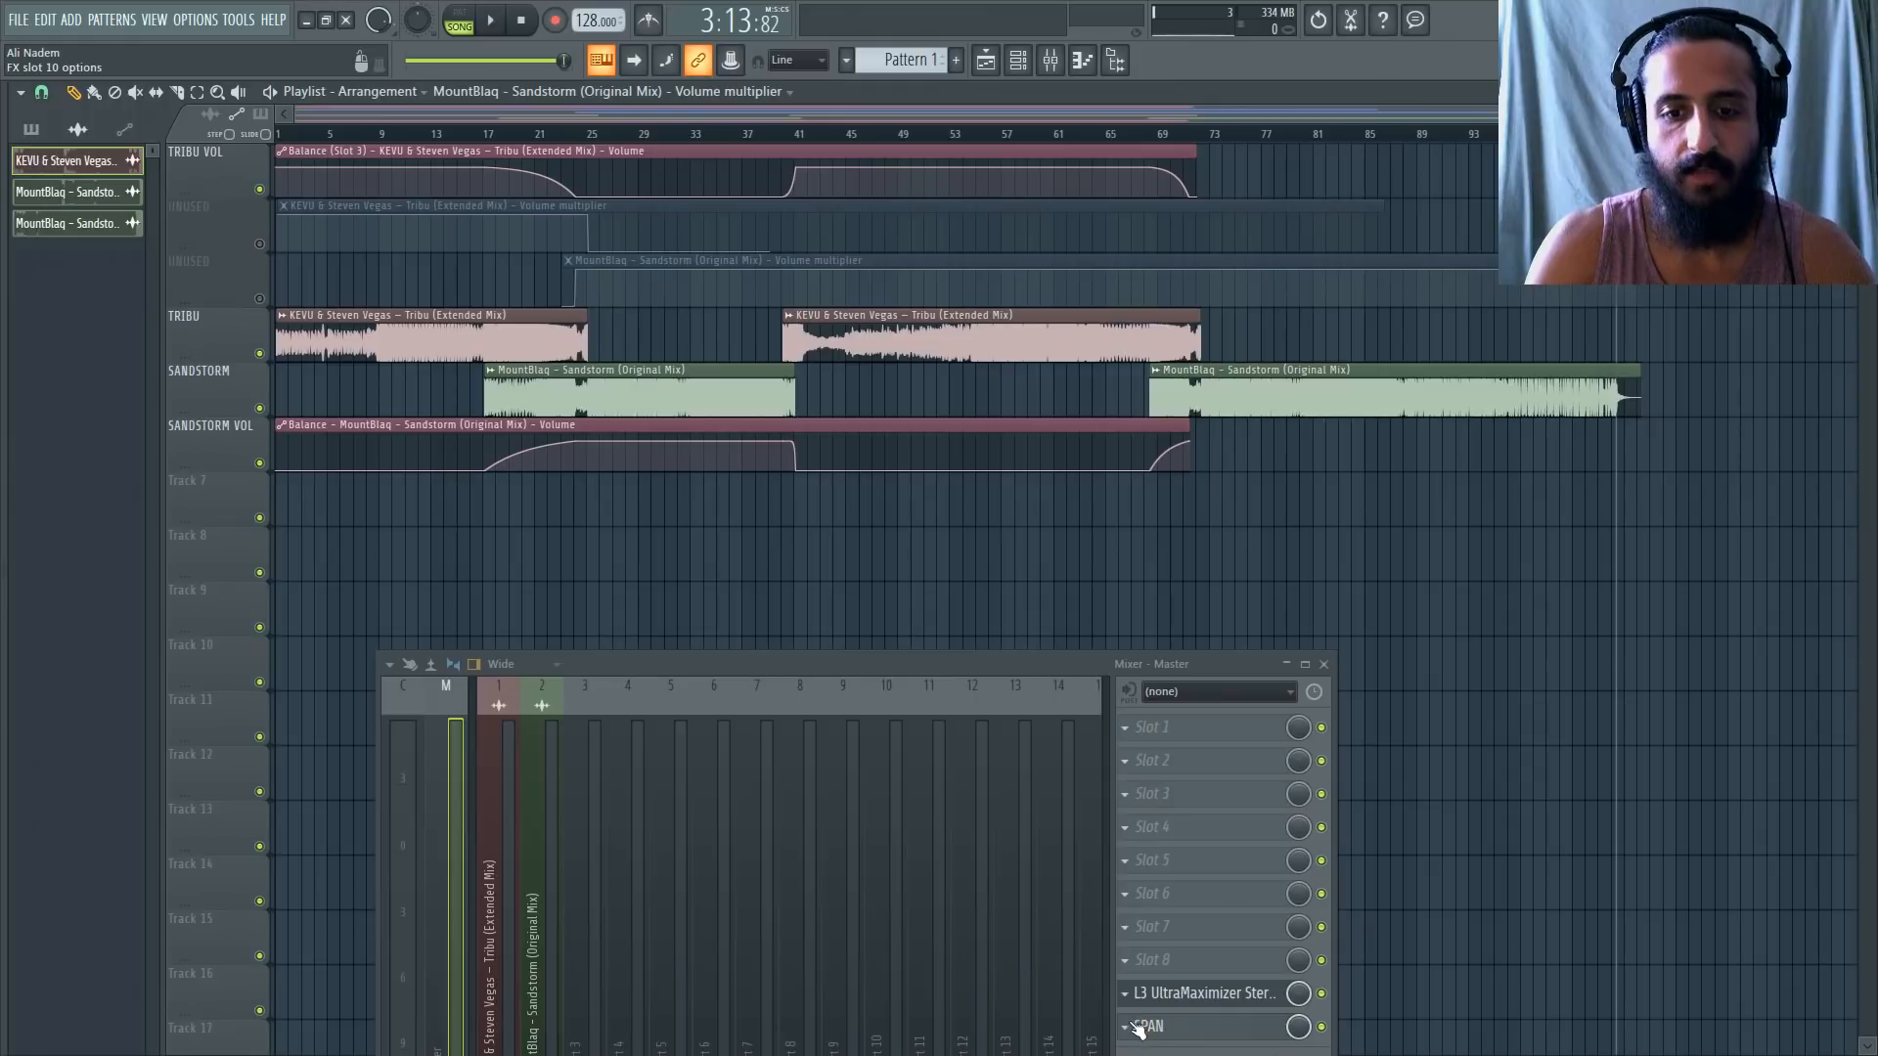
click(1136, 1026)
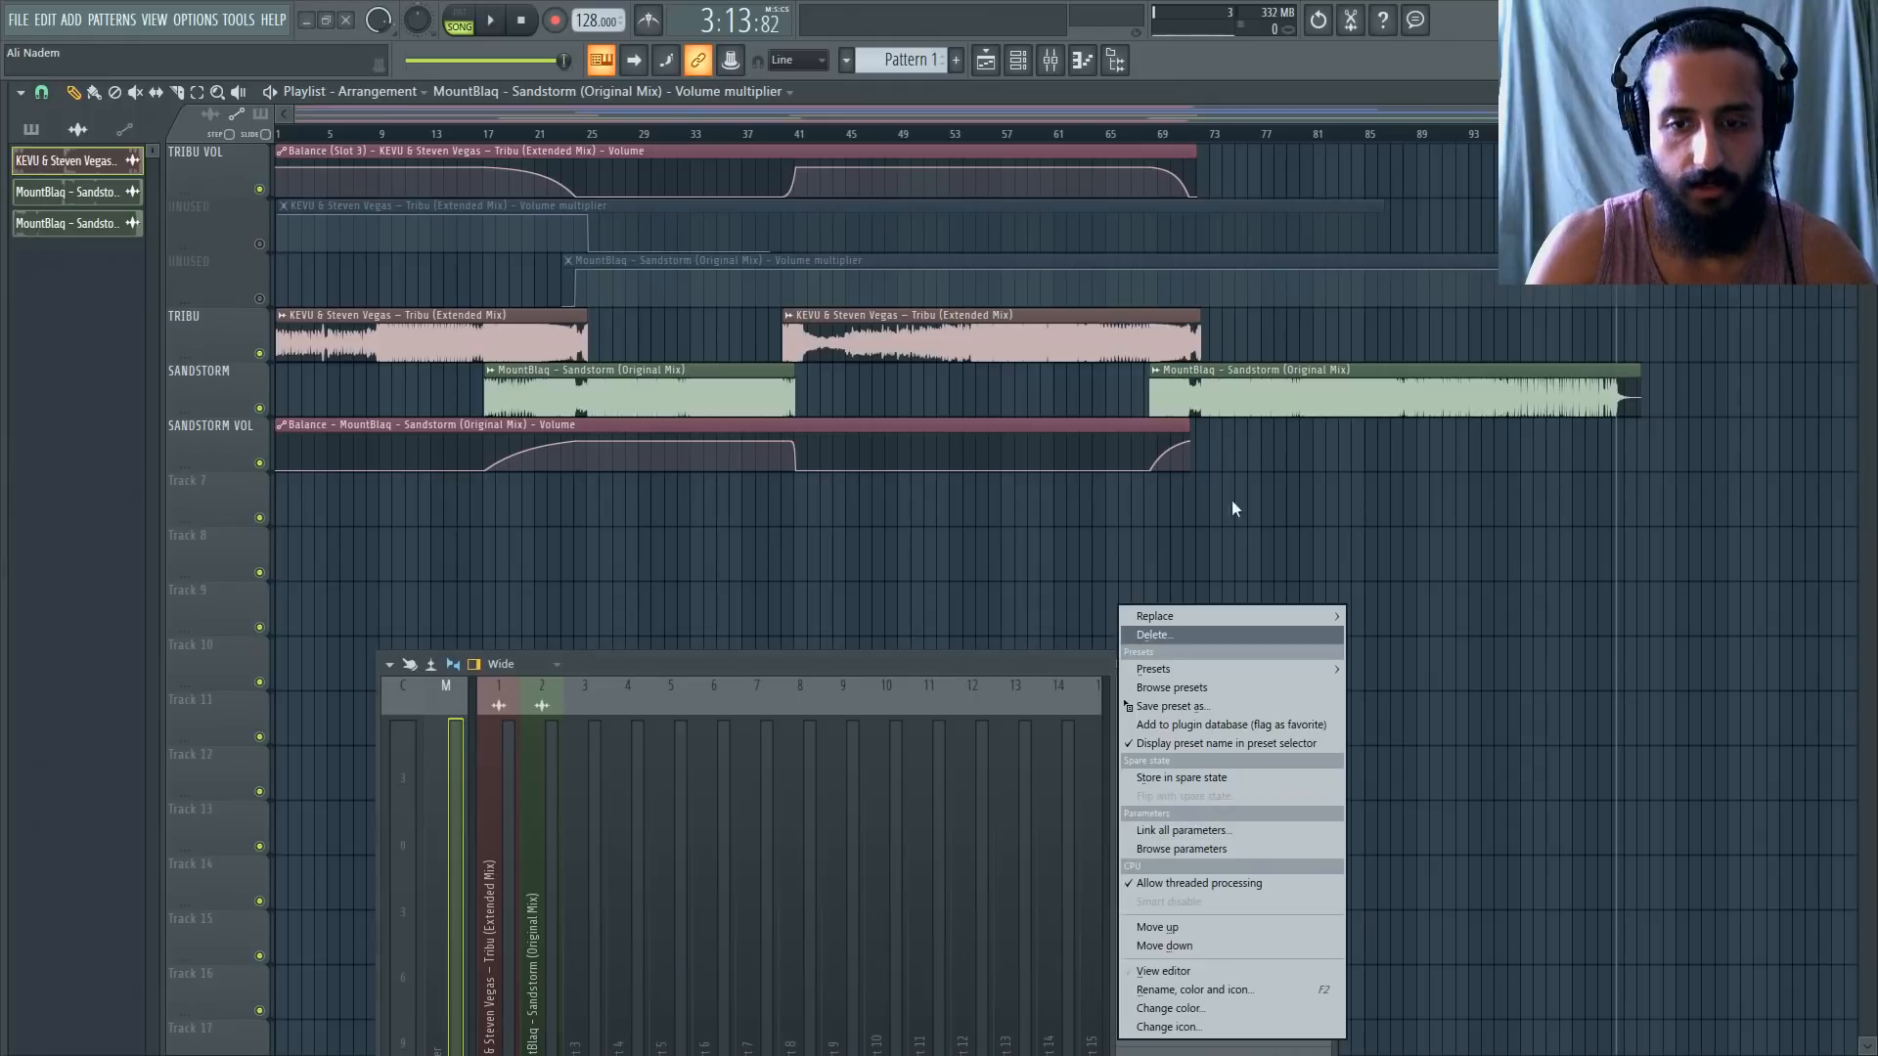
mouse_move(1218, 617)
click(523, 56)
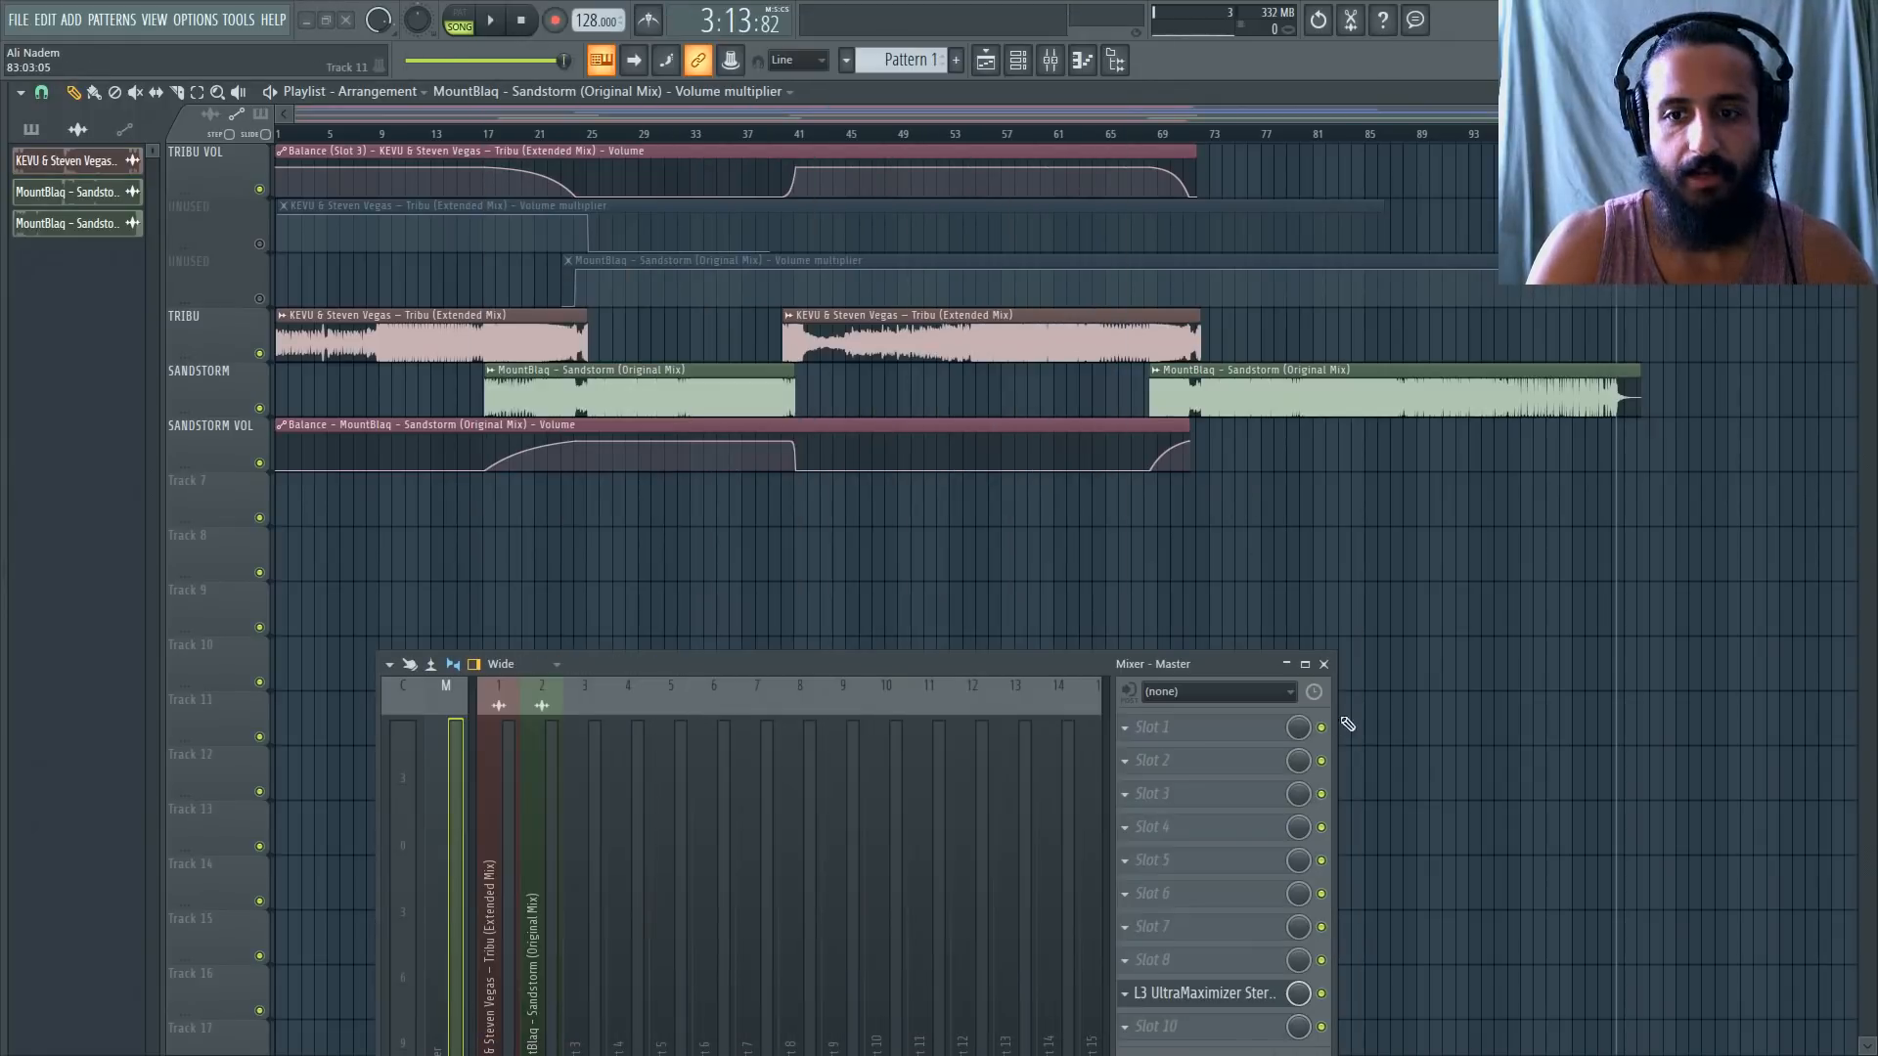
click(1325, 664)
Make a time selection from bar 1 to the end of the arrangement and briefly play its opening.
drag(1615, 134, 276, 134)
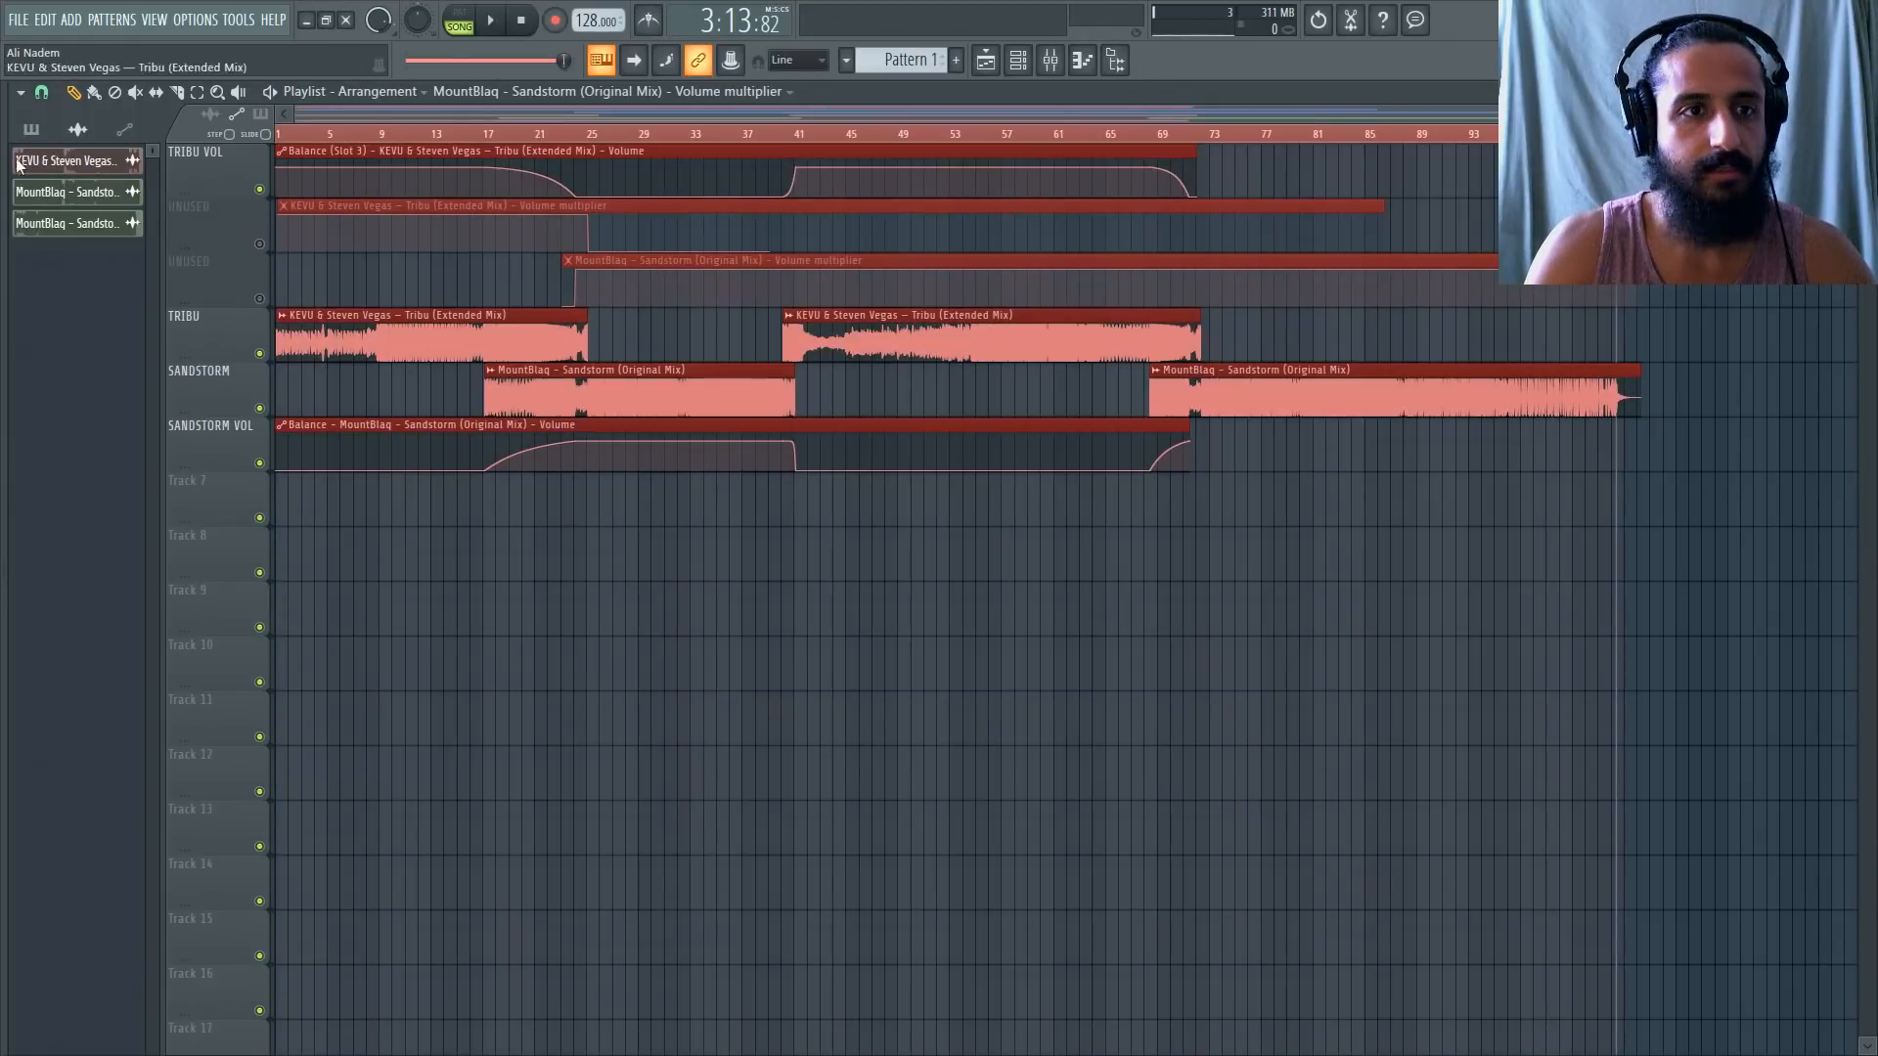
scroll(285, 284, up, 3)
scroll(285, 284, up, 6)
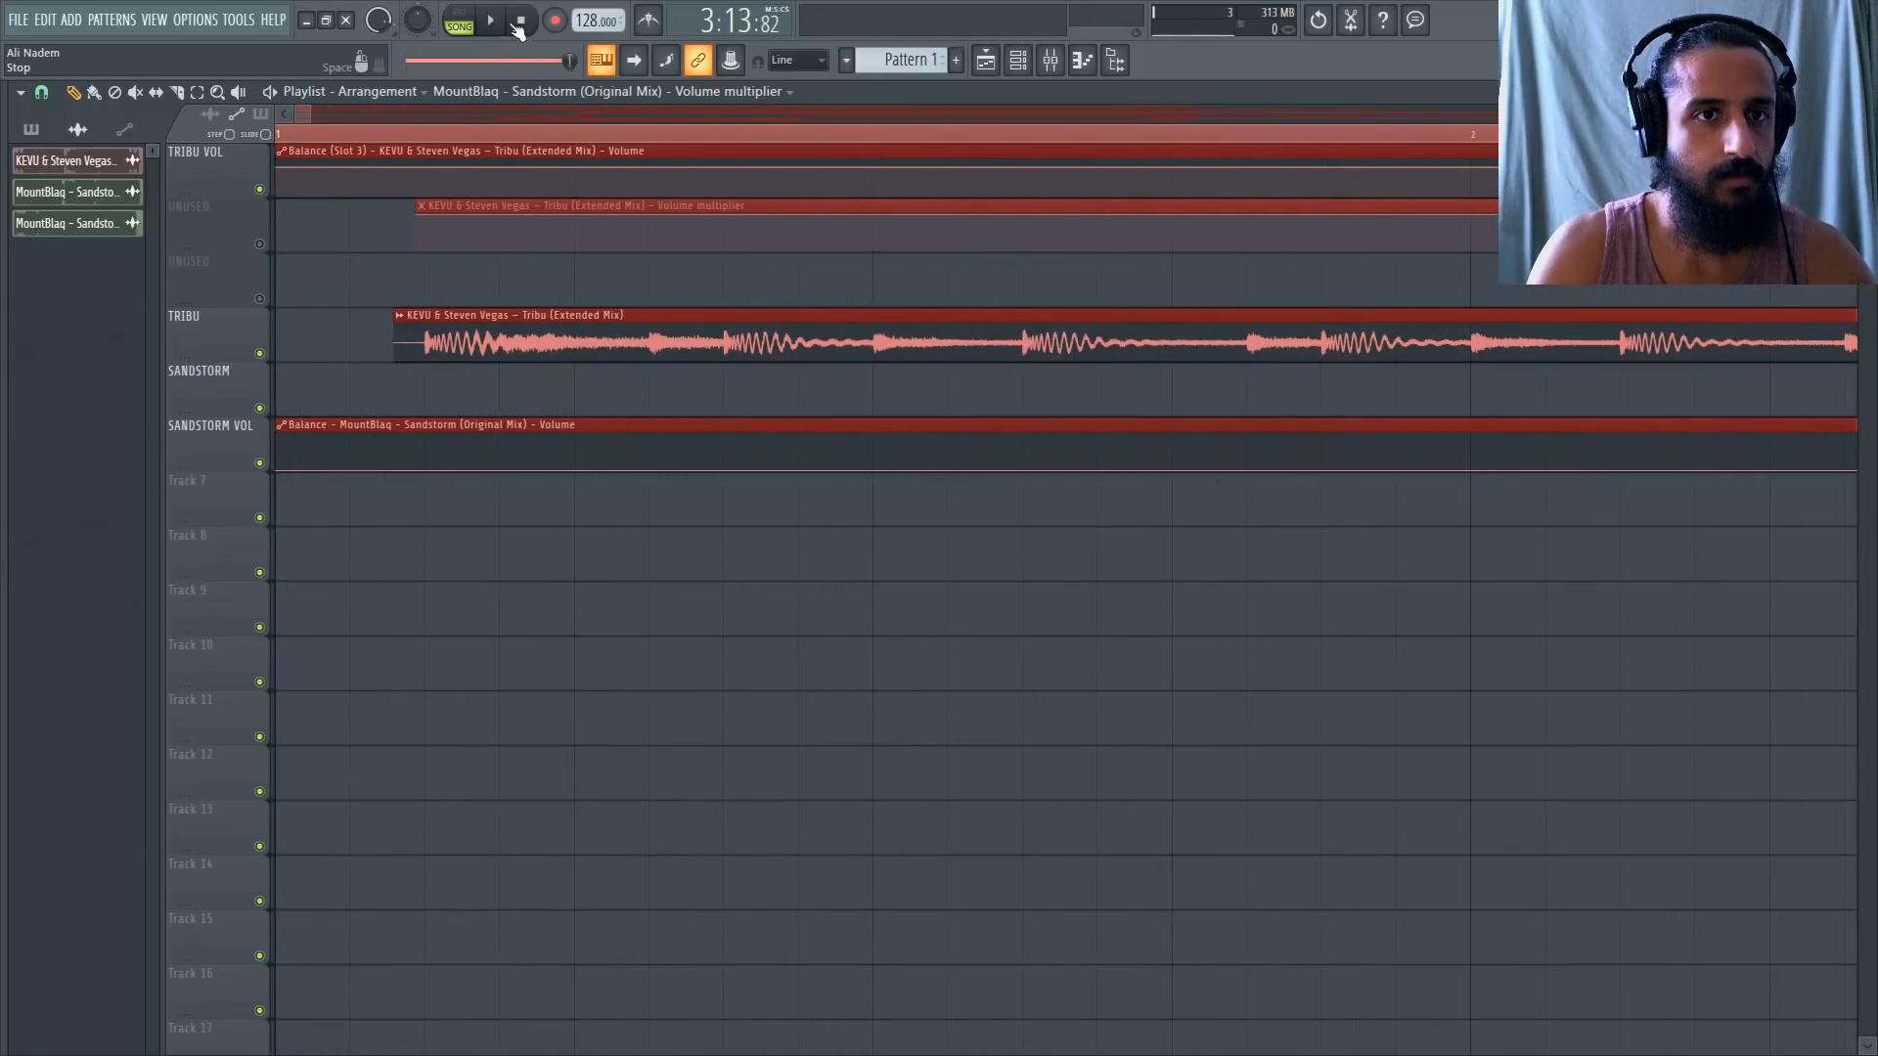
key(space)
key(space)
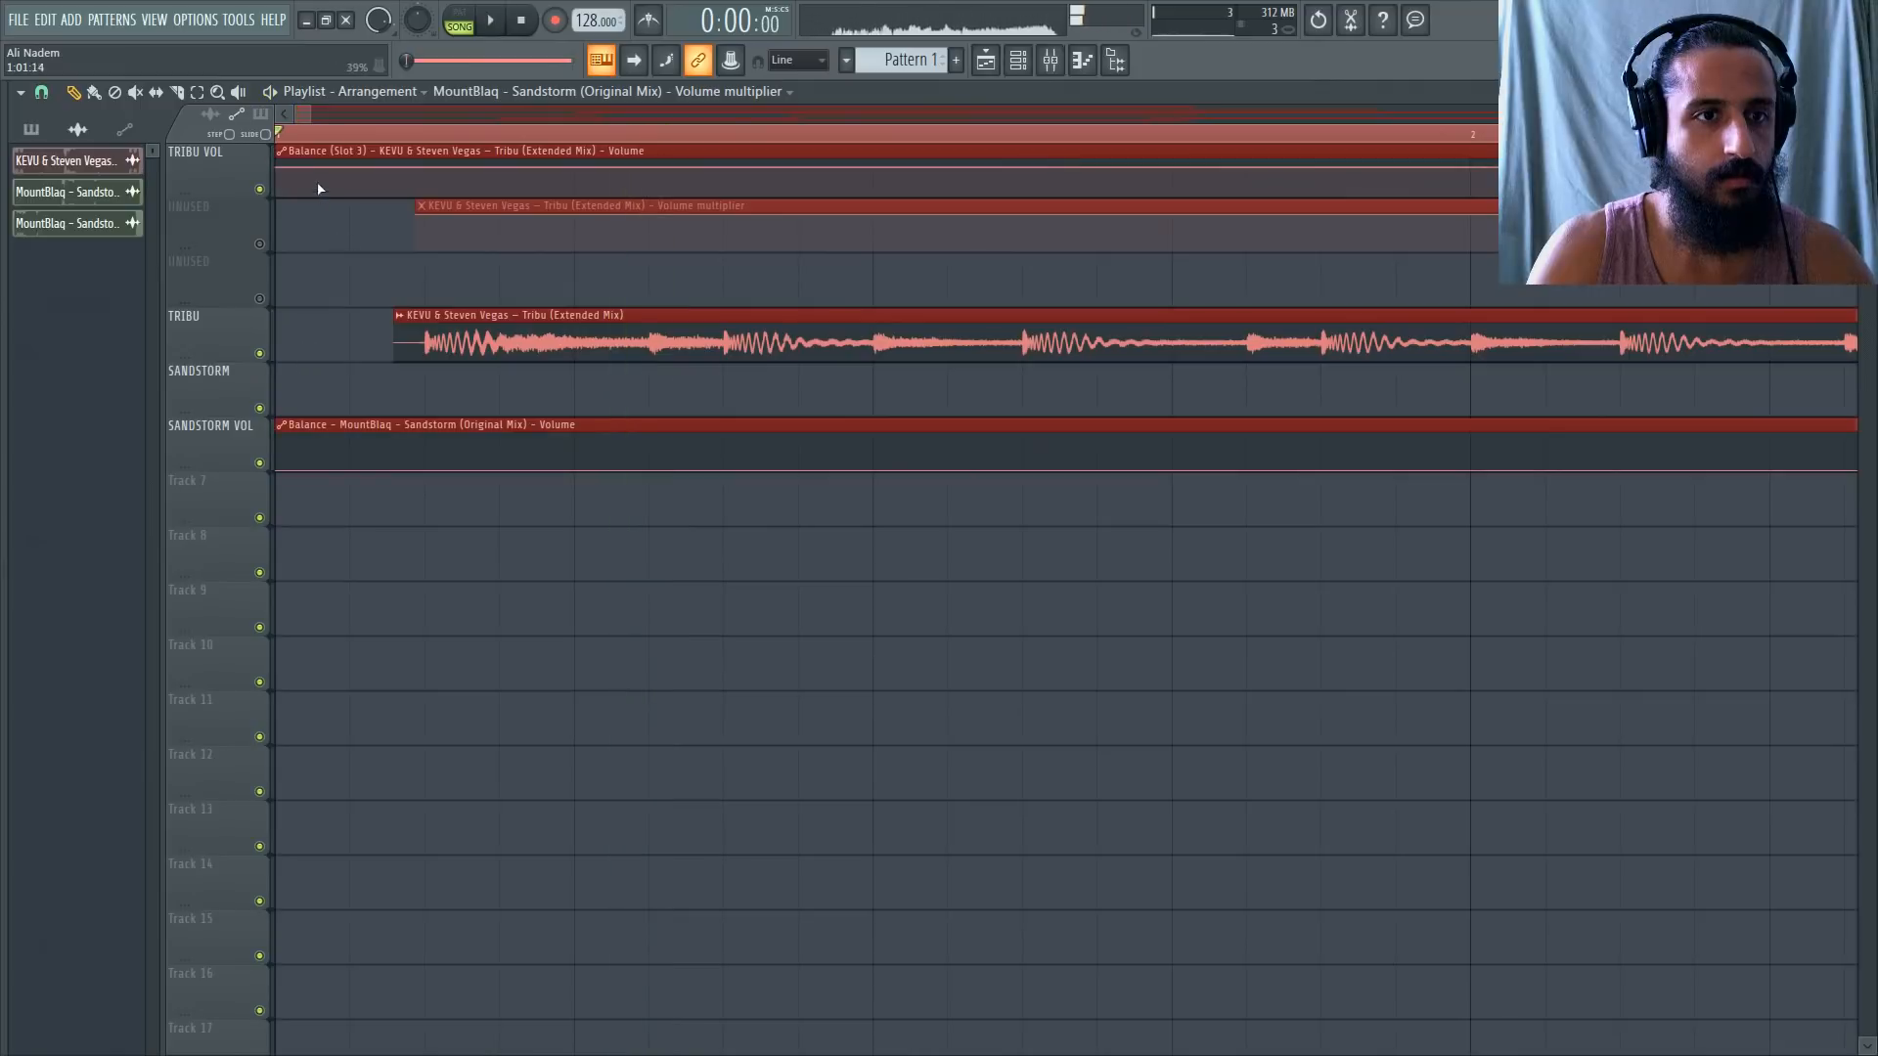
Adjust the snap setting and slice off the start of both volume automation clips just before the first Tribu clip.
click(181, 95)
scroll(181, 311, up, 4)
drag(447, 492, 466, 391)
key(ctrl+z)
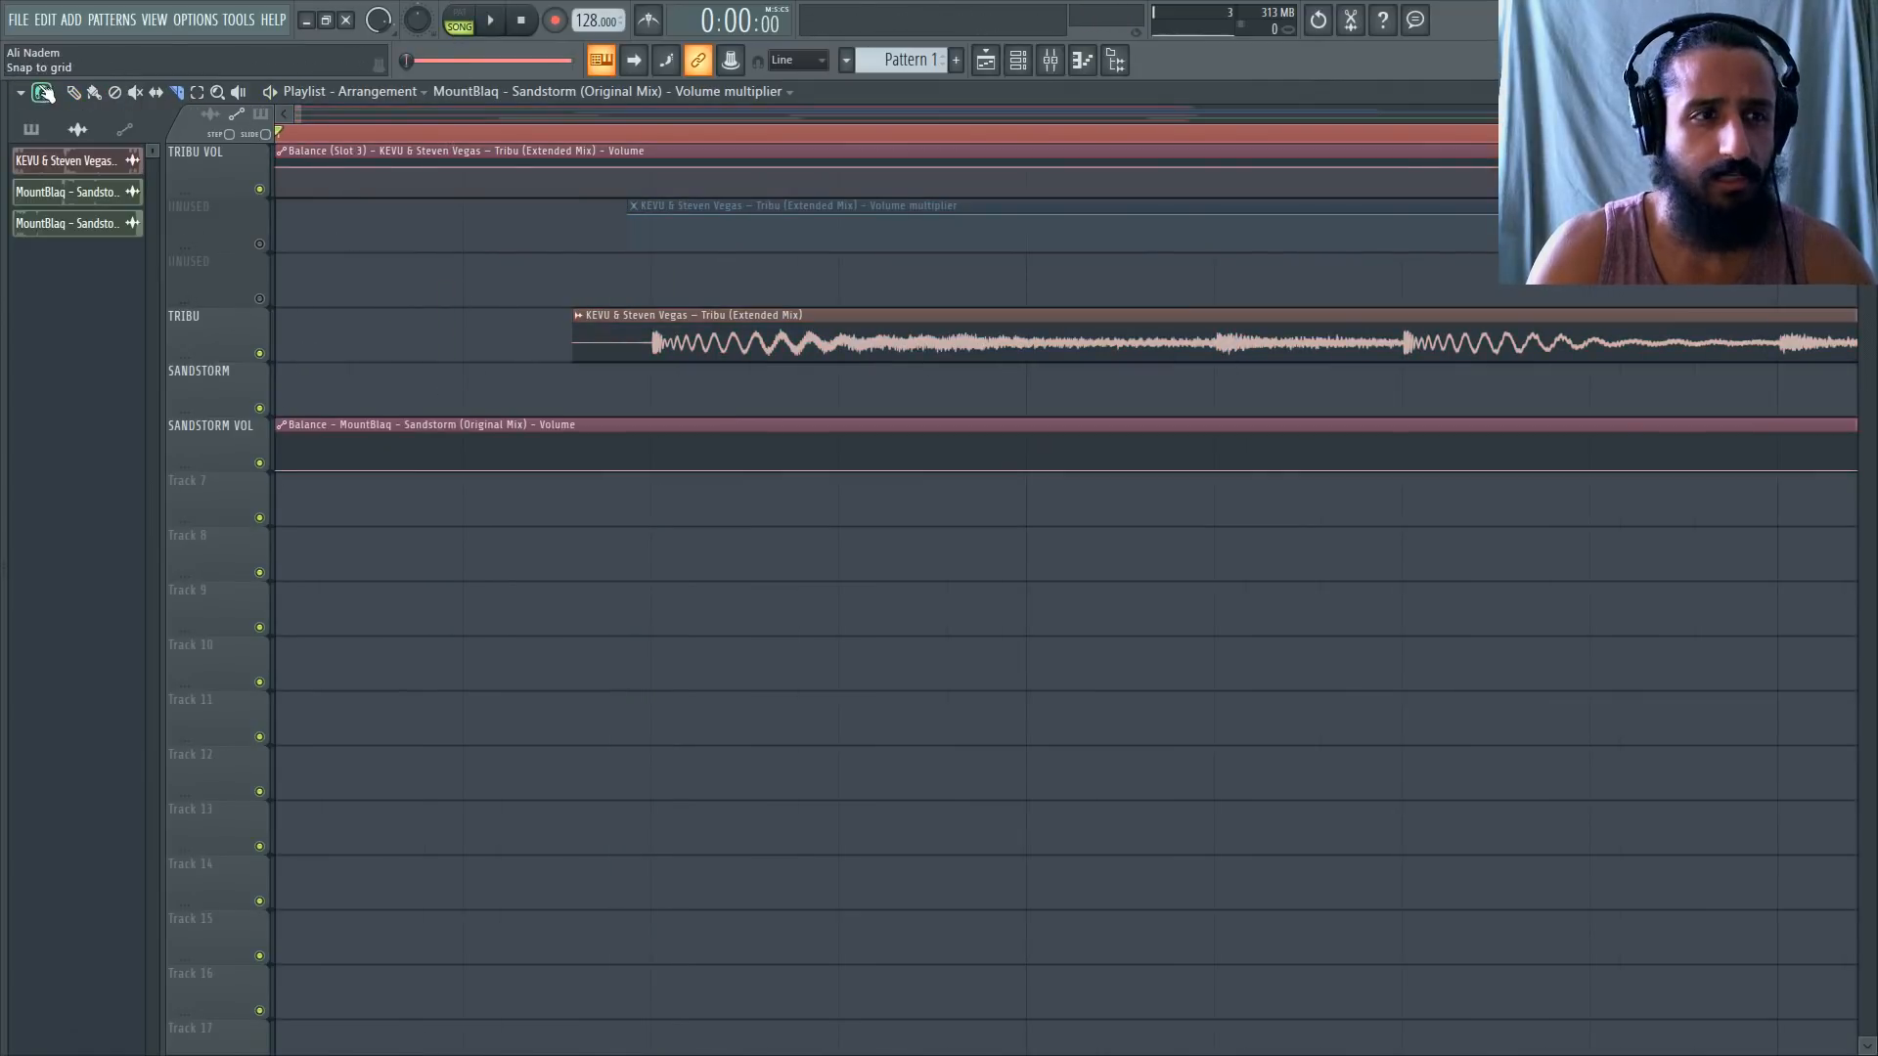
click(42, 94)
click(57, 137)
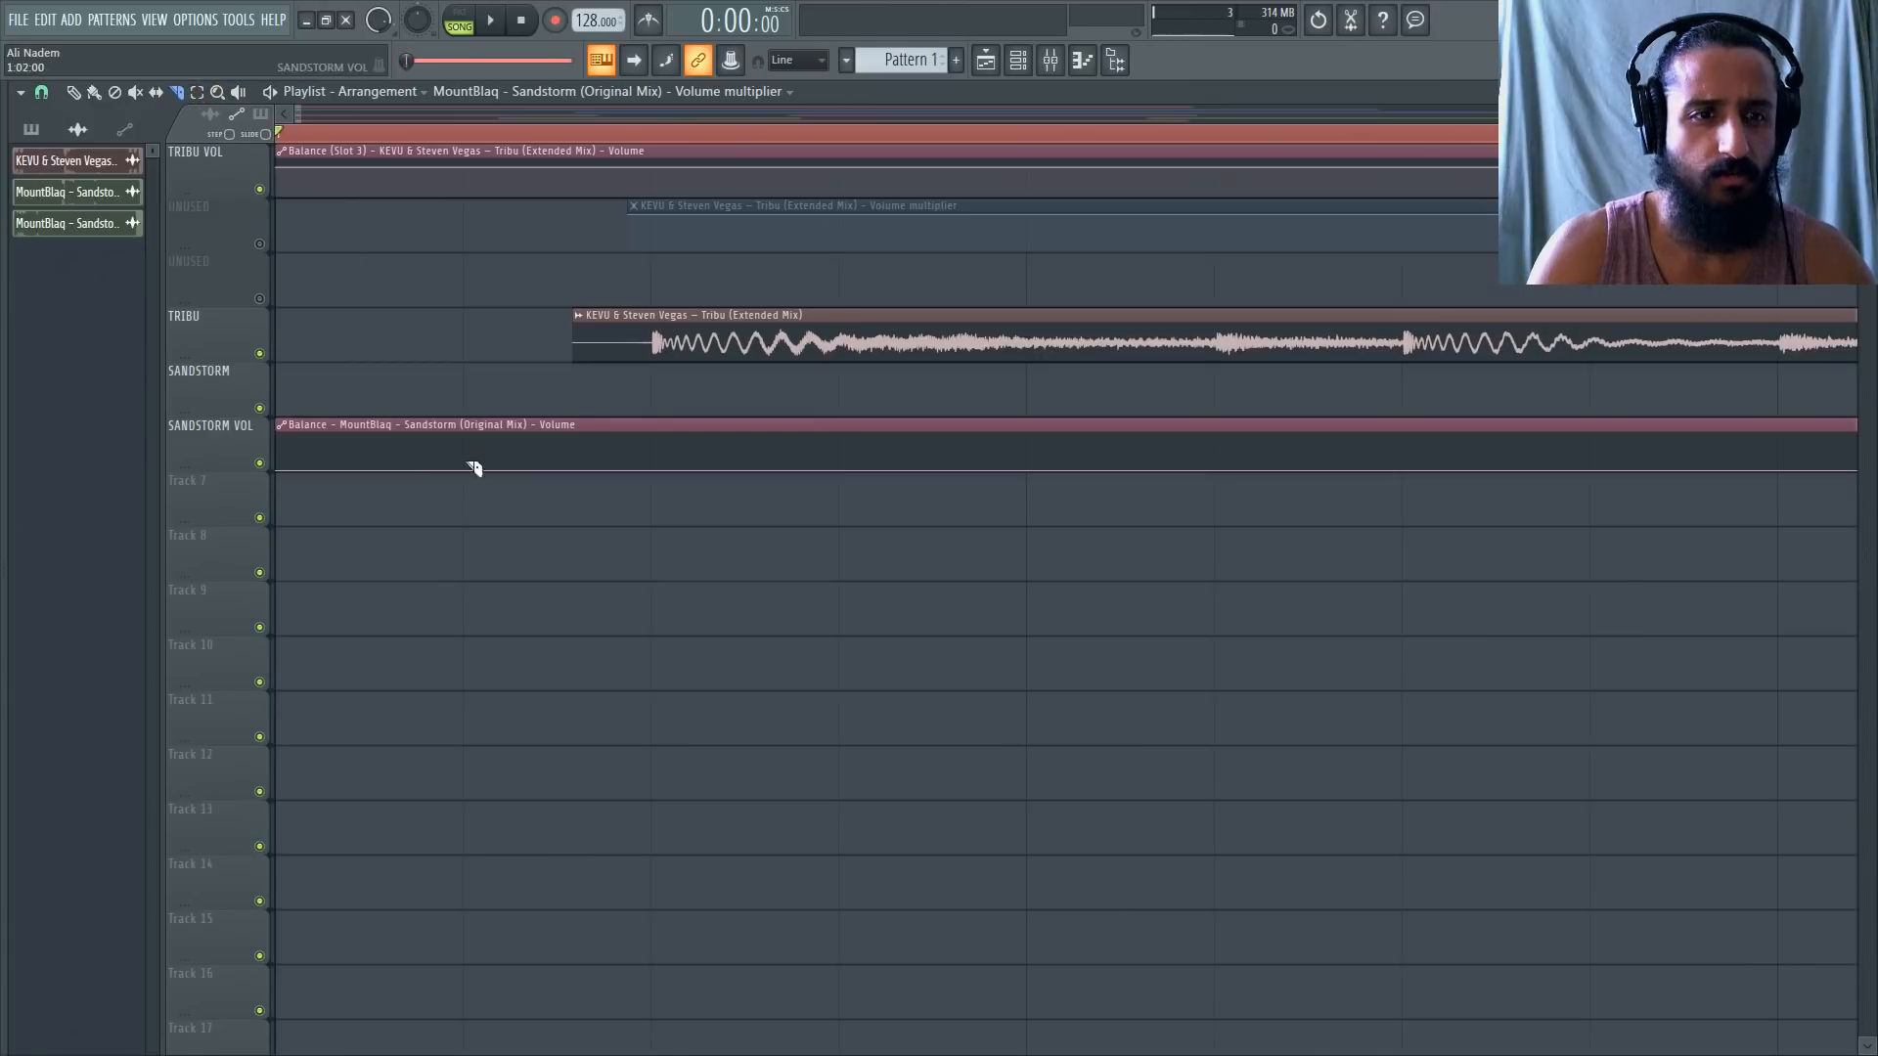
mouse_move(455, 489)
mouse_down()
mouse_move(469, 144)
mouse_move(418, 420)
mouse_move(375, 496)
mouse_move(352, 146)
mouse_up()
scroll(337, 483, down, 3)
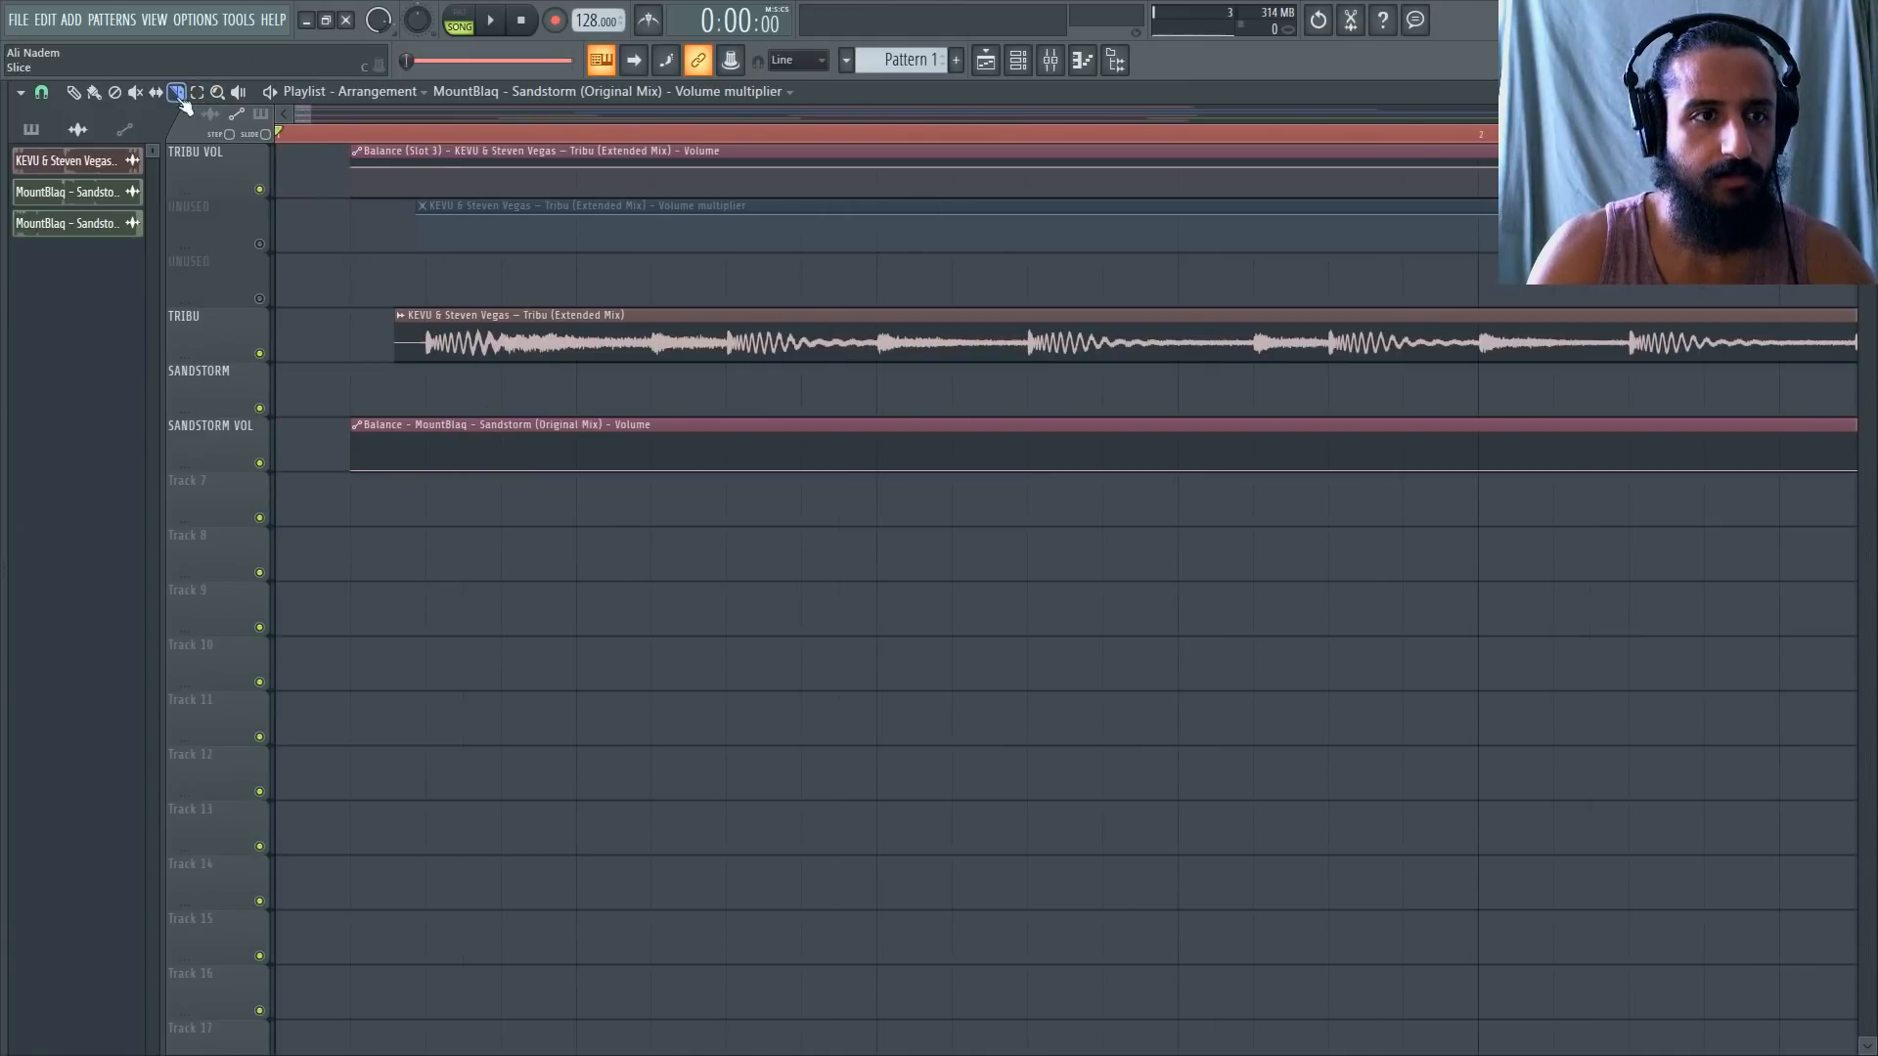
Select all clips and move them together so that the arrangement starts exactly at bar 1.
click(73, 93)
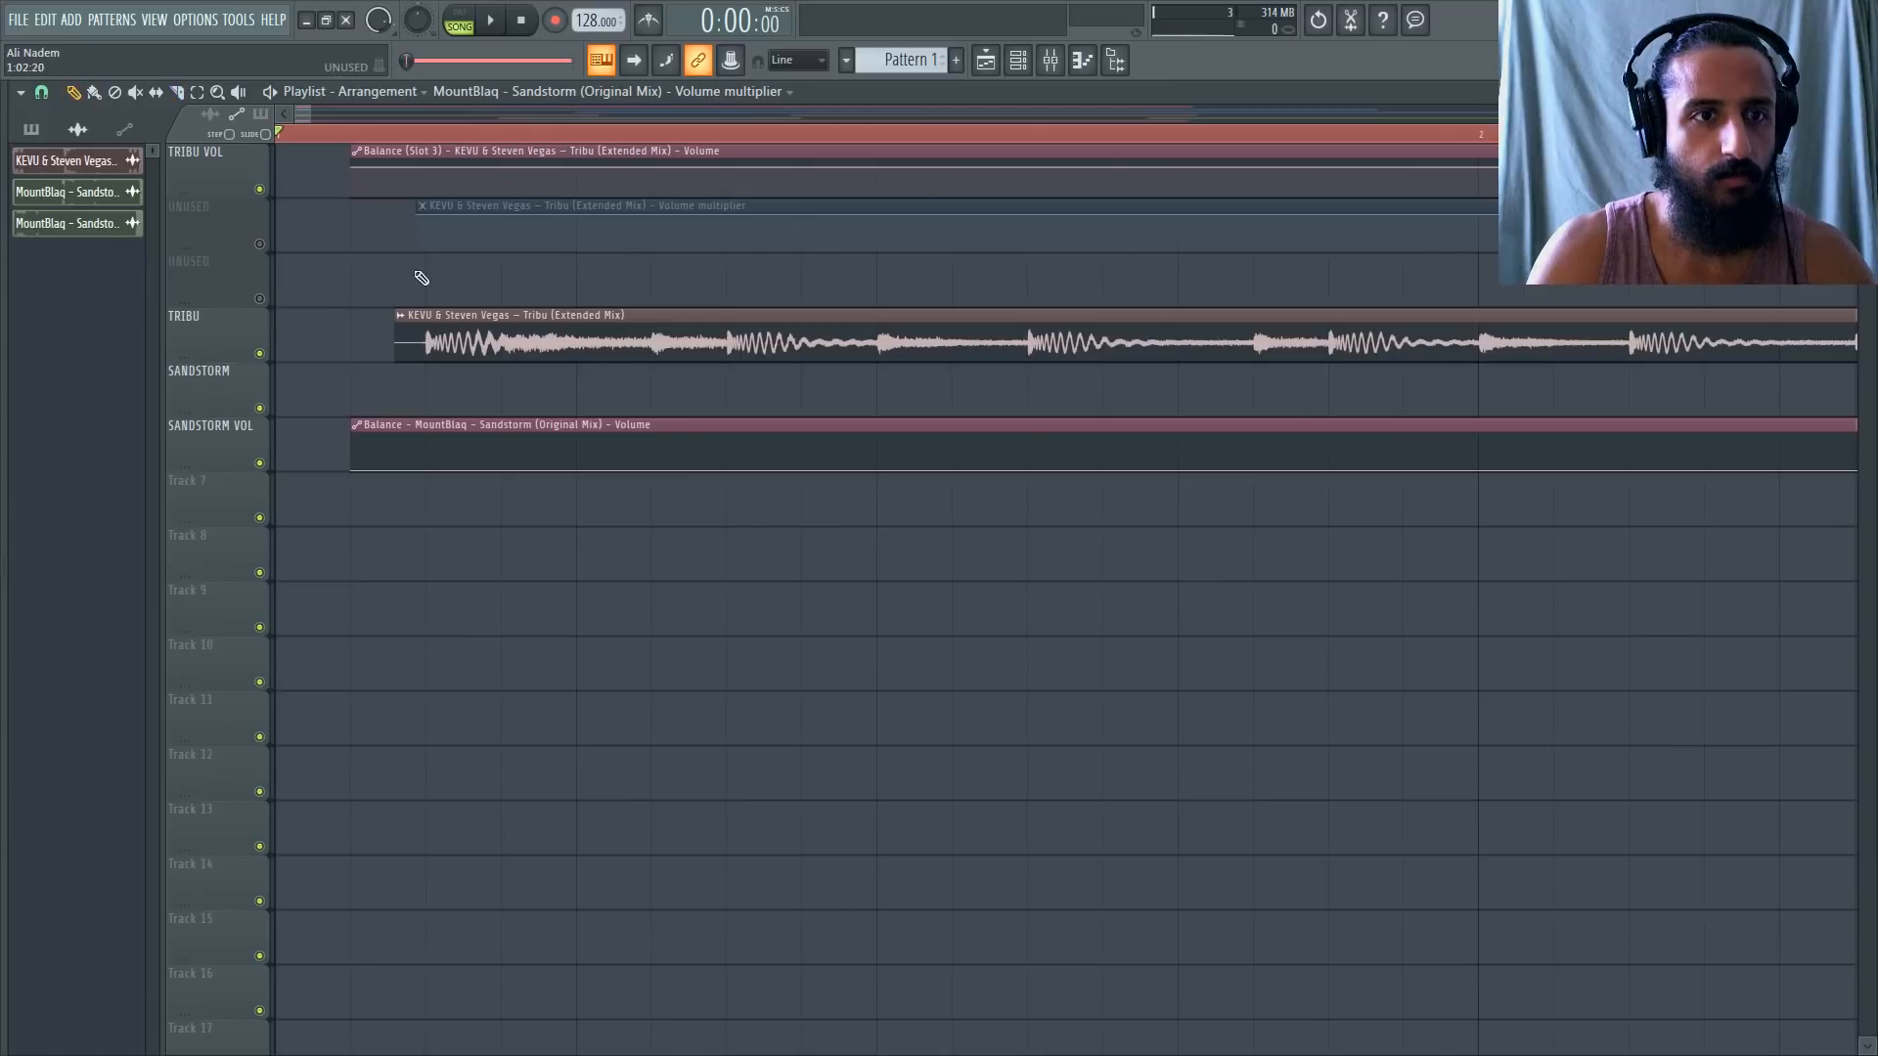
click(429, 164)
key(ctrl+a)
key(ctrl+d)
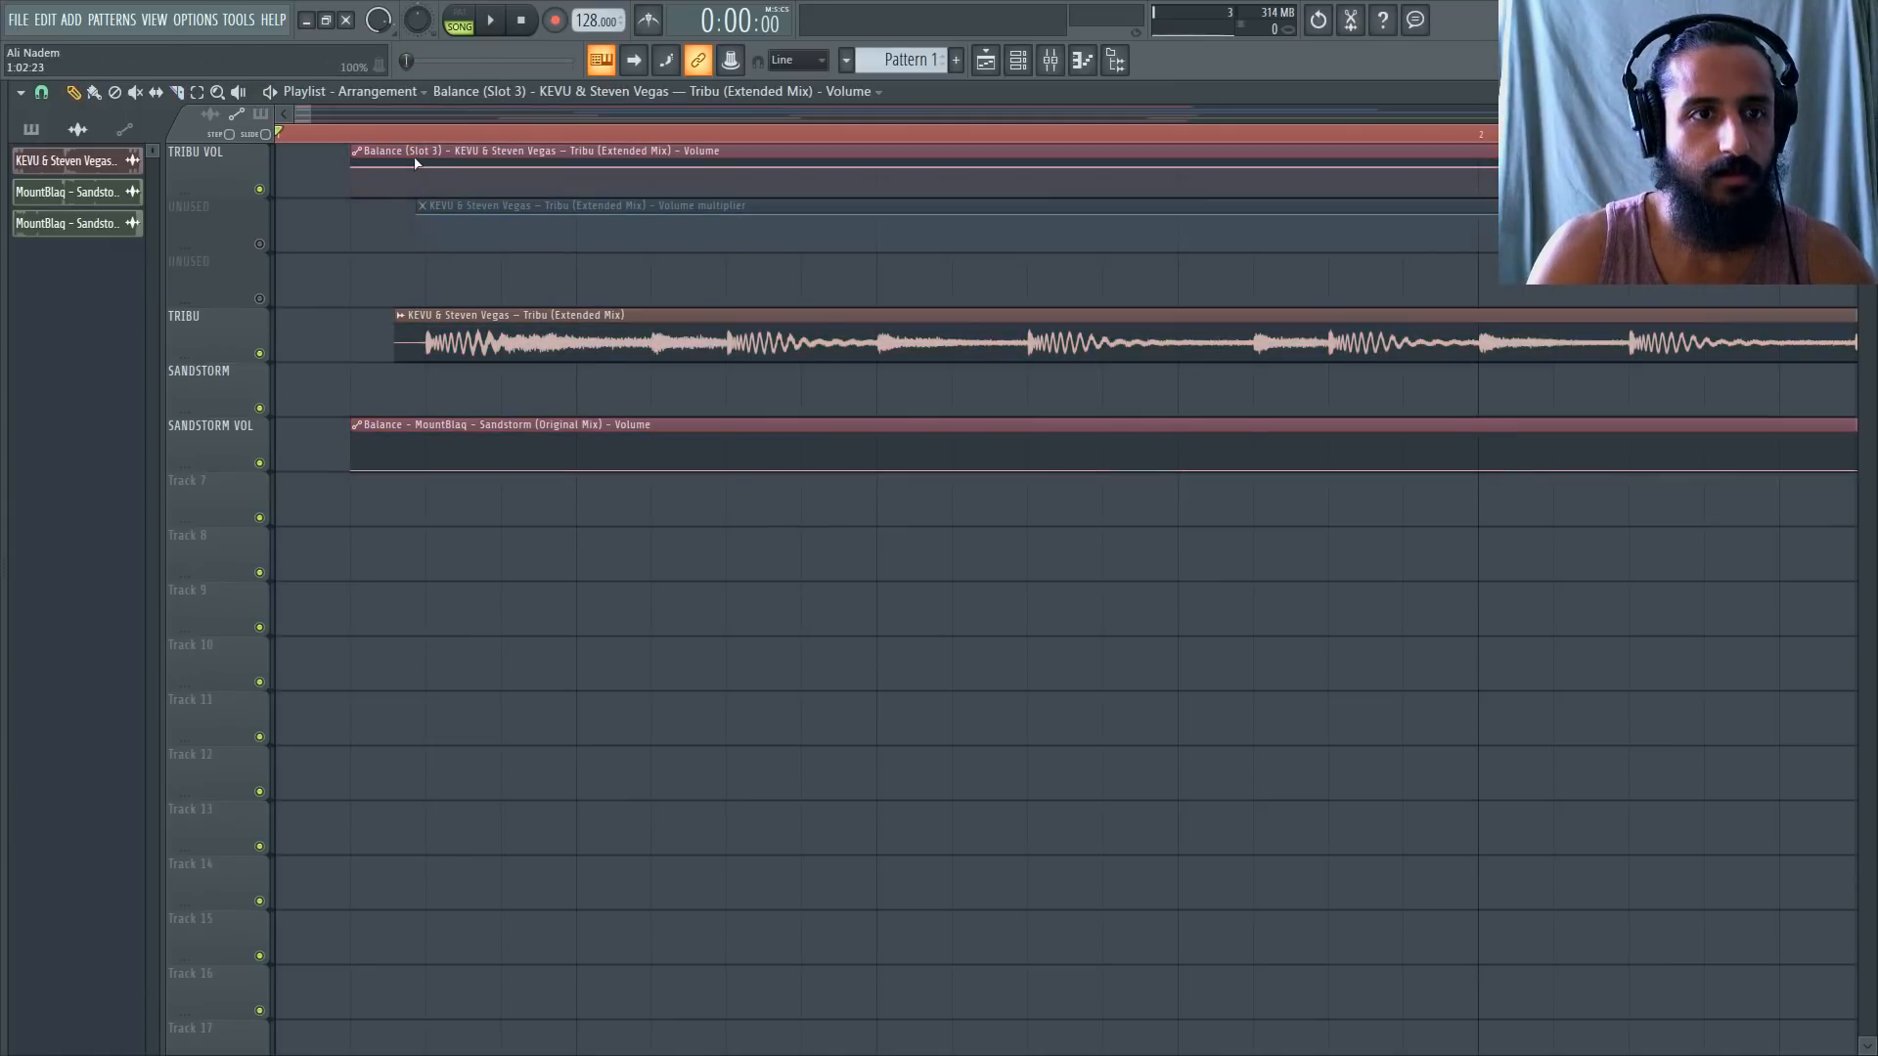
key(ctrl+a)
drag(413, 154, 232, 145)
Play the opening of the moved arrangement several times to check how it starts, then stop.
scroll(341, 202, down, 3)
key(space)
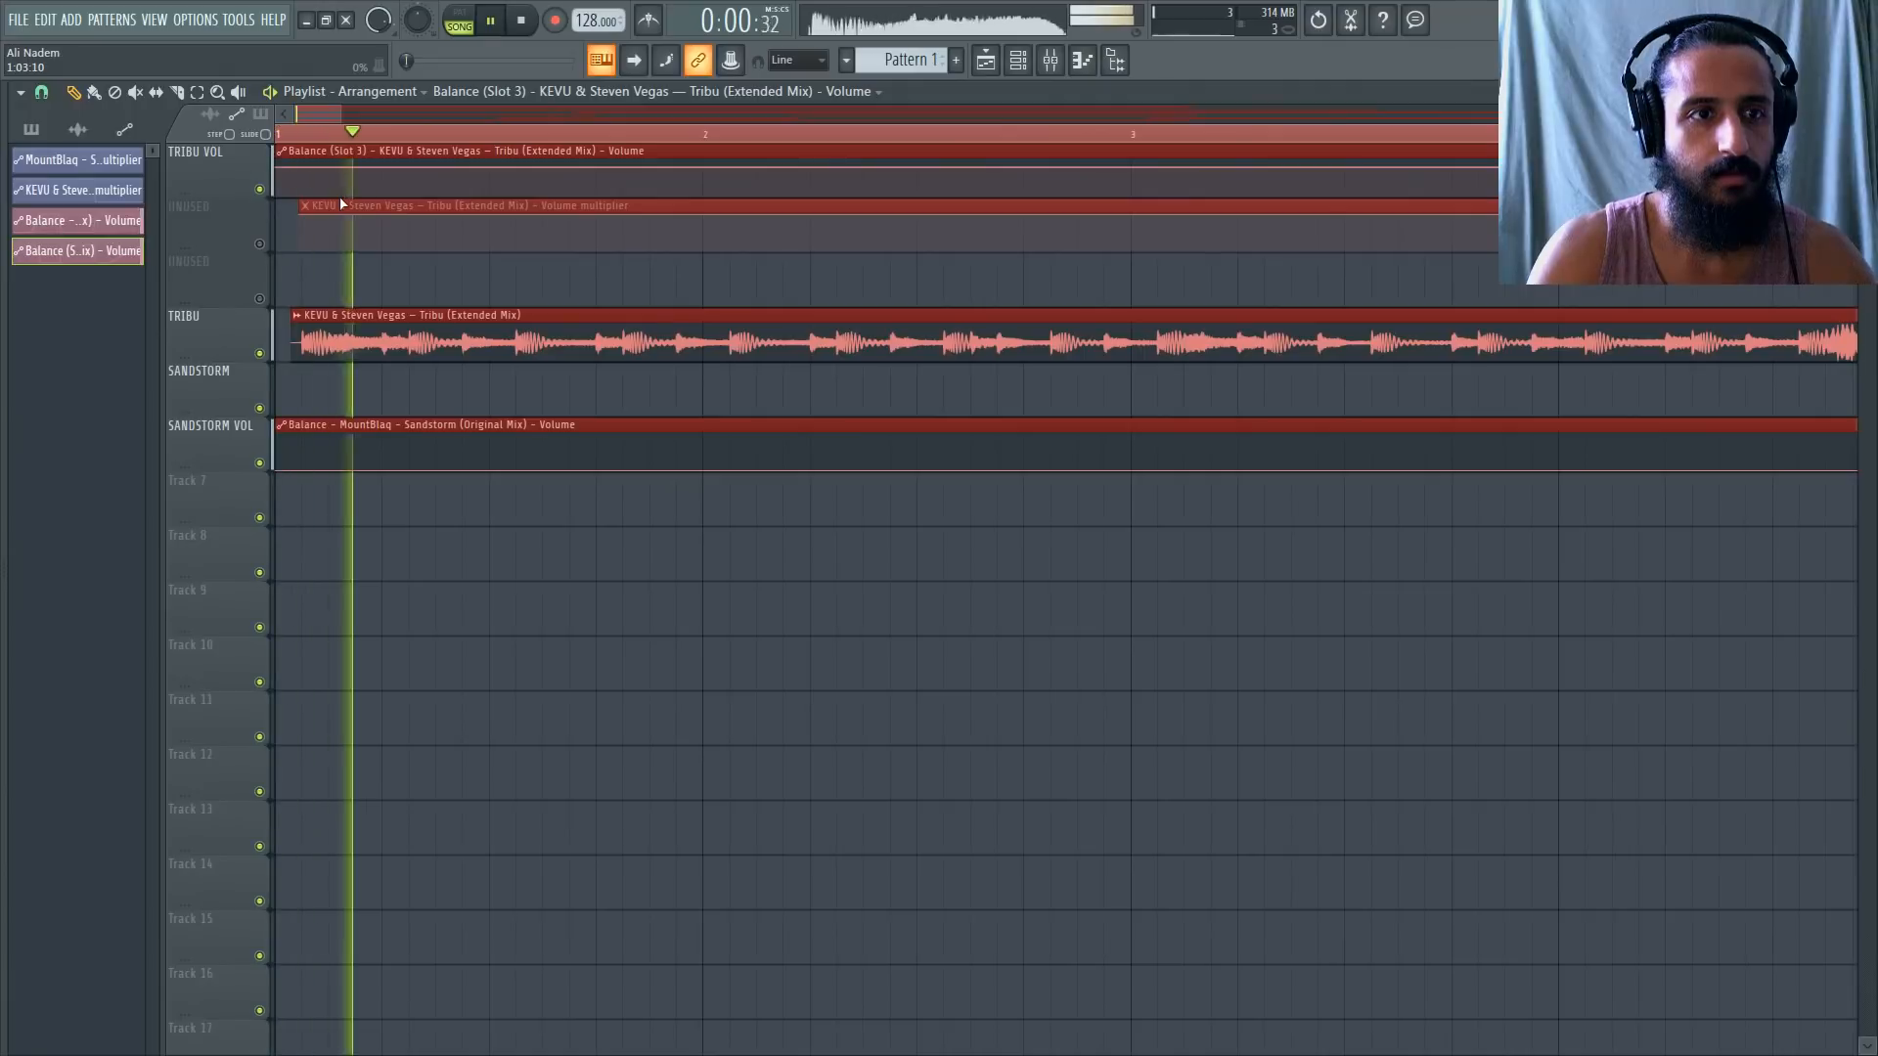
key(space)
key(space)
key(space)
key(space)
scroll(372, 238, down, 4)
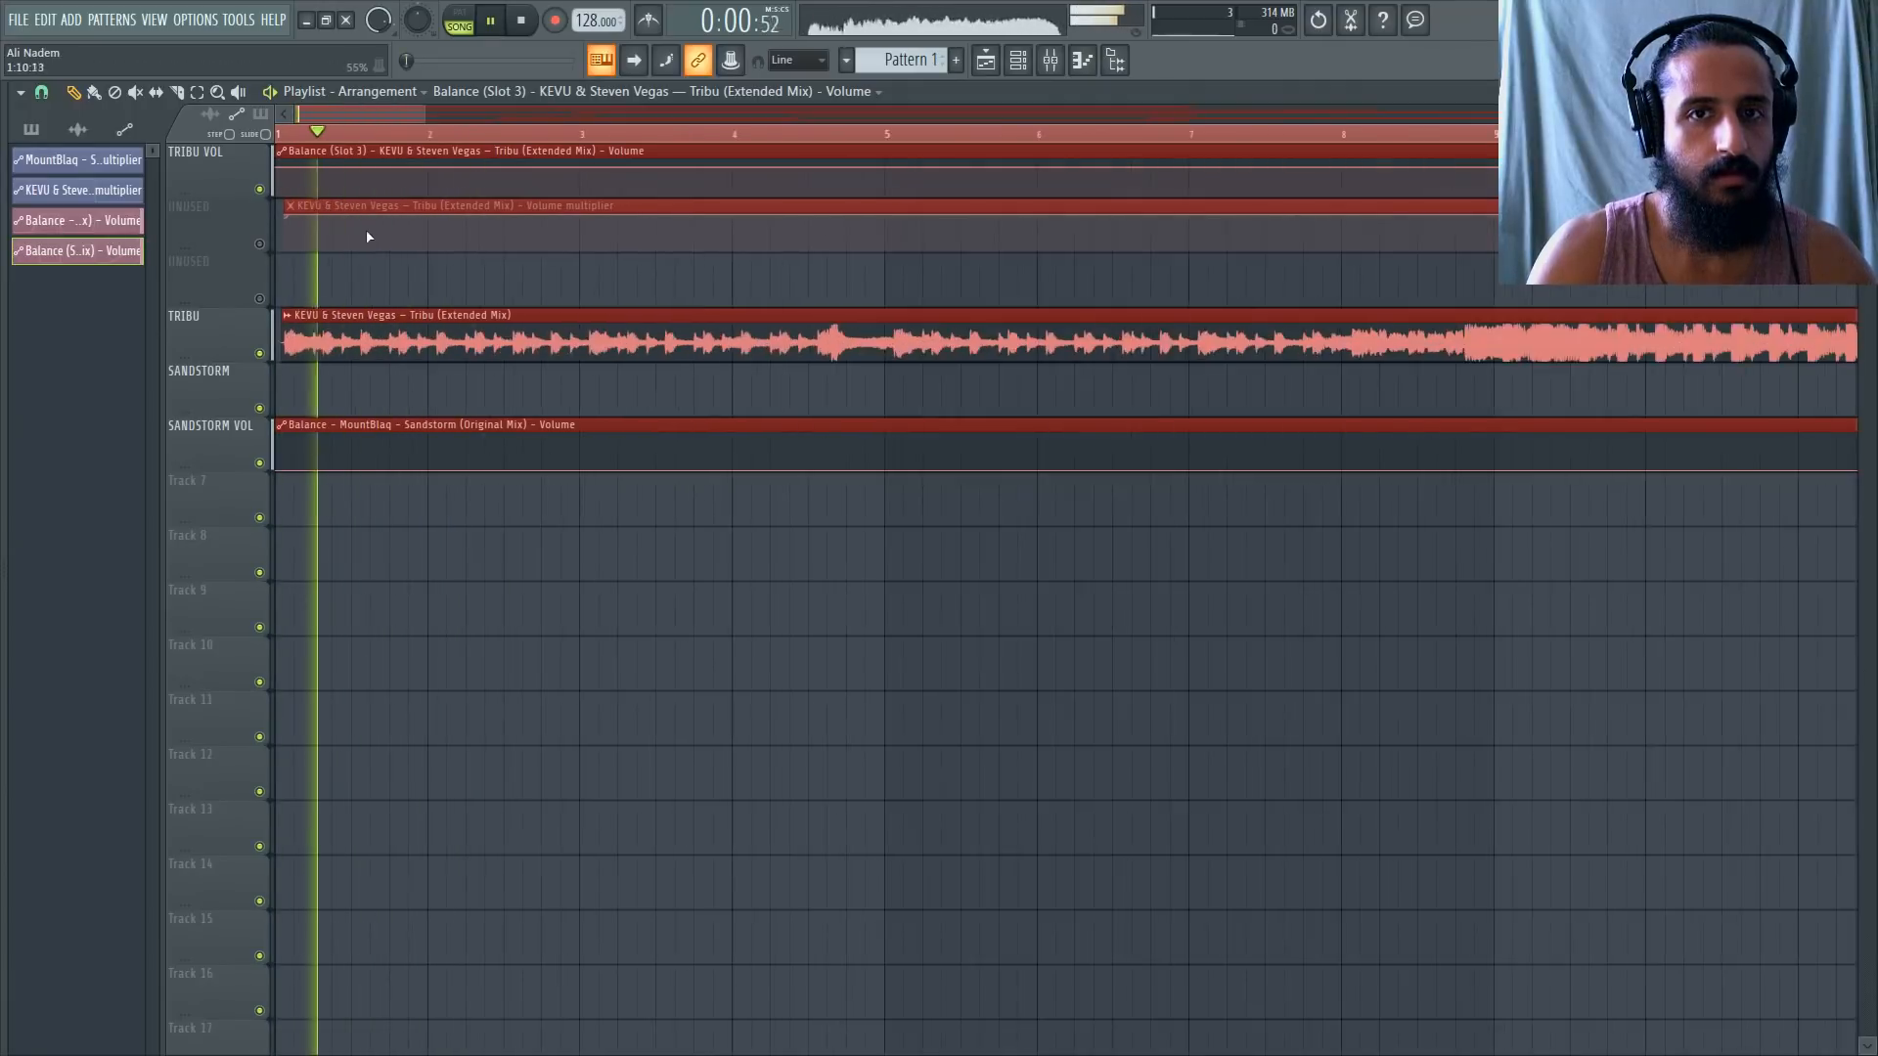
key(space)
Pull the end of the time selection in to match the end of the last Sandstorm clip.
scroll(382, 238, down, 4)
scroll(1663, 415, up, 9)
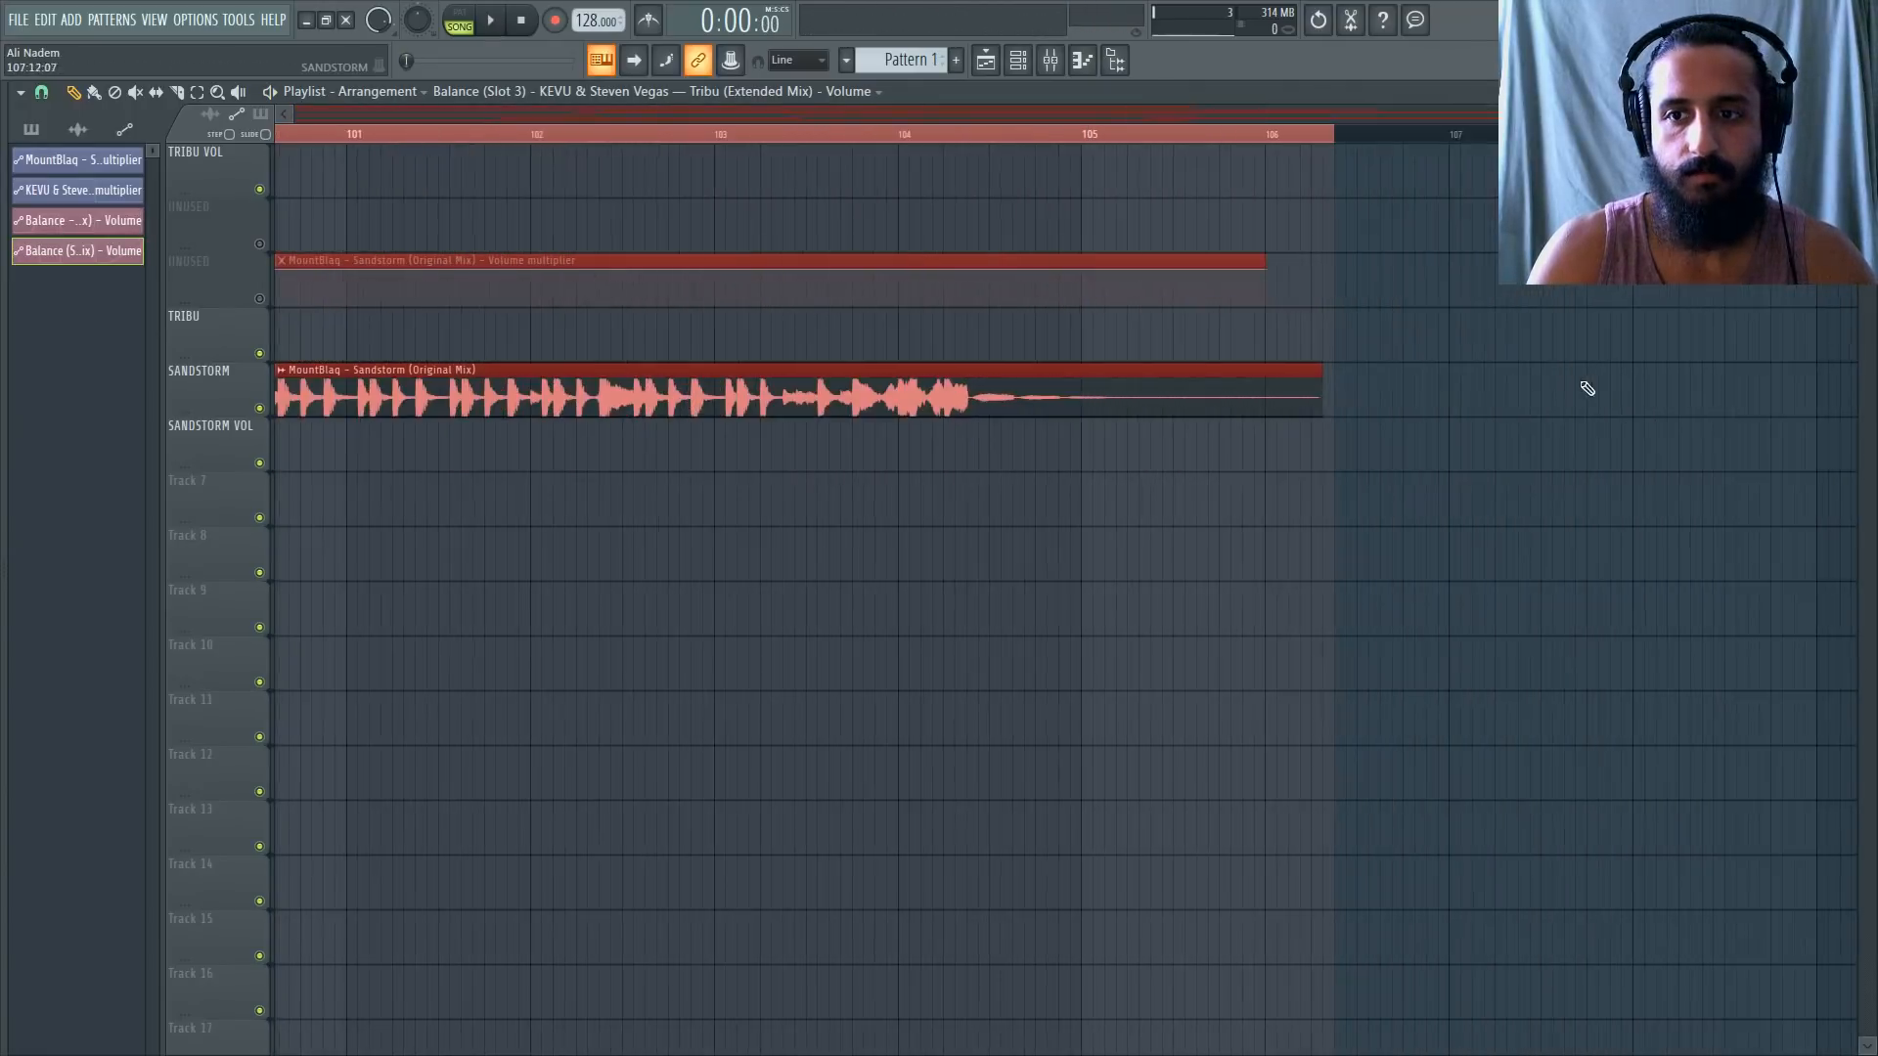
scroll(1174, 347, up, 2)
drag(1155, 140, 1129, 146)
scroll(1242, 489, down, 10)
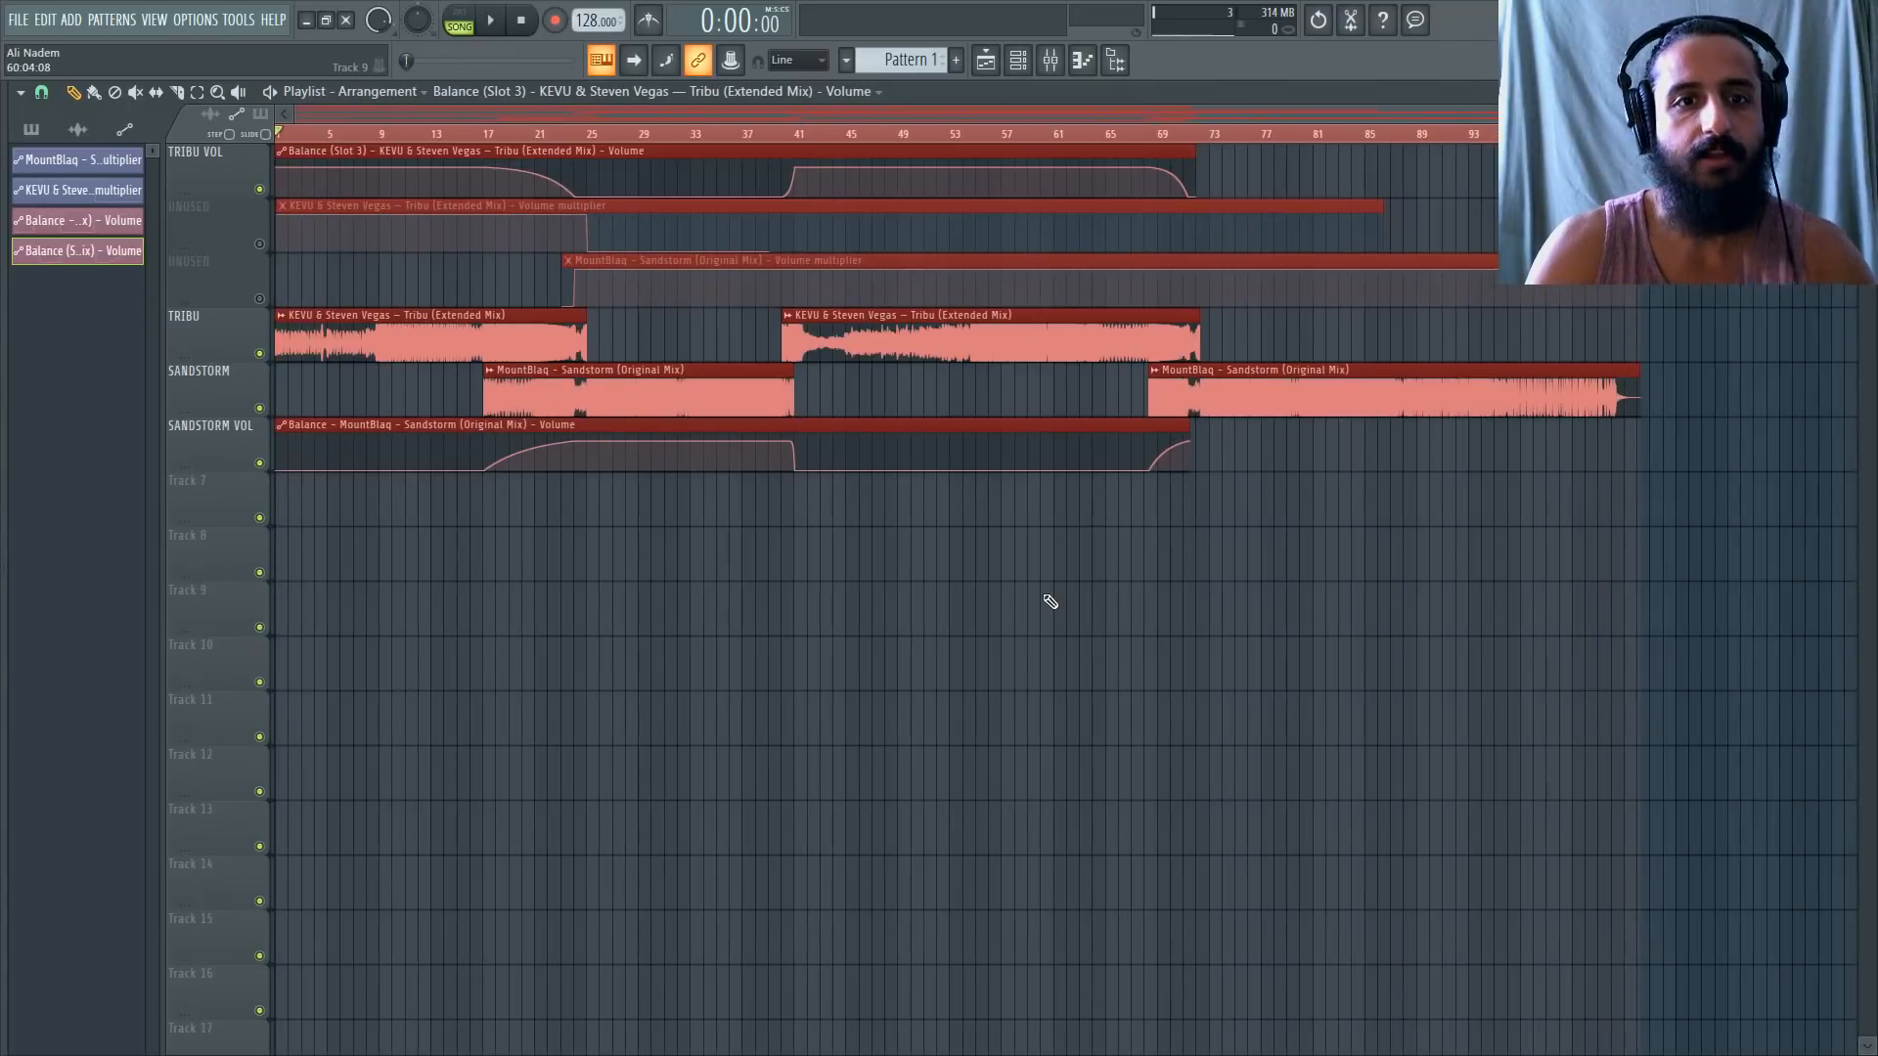
Check the Master track's effect slots in the mixer, then close it.
click(1049, 60)
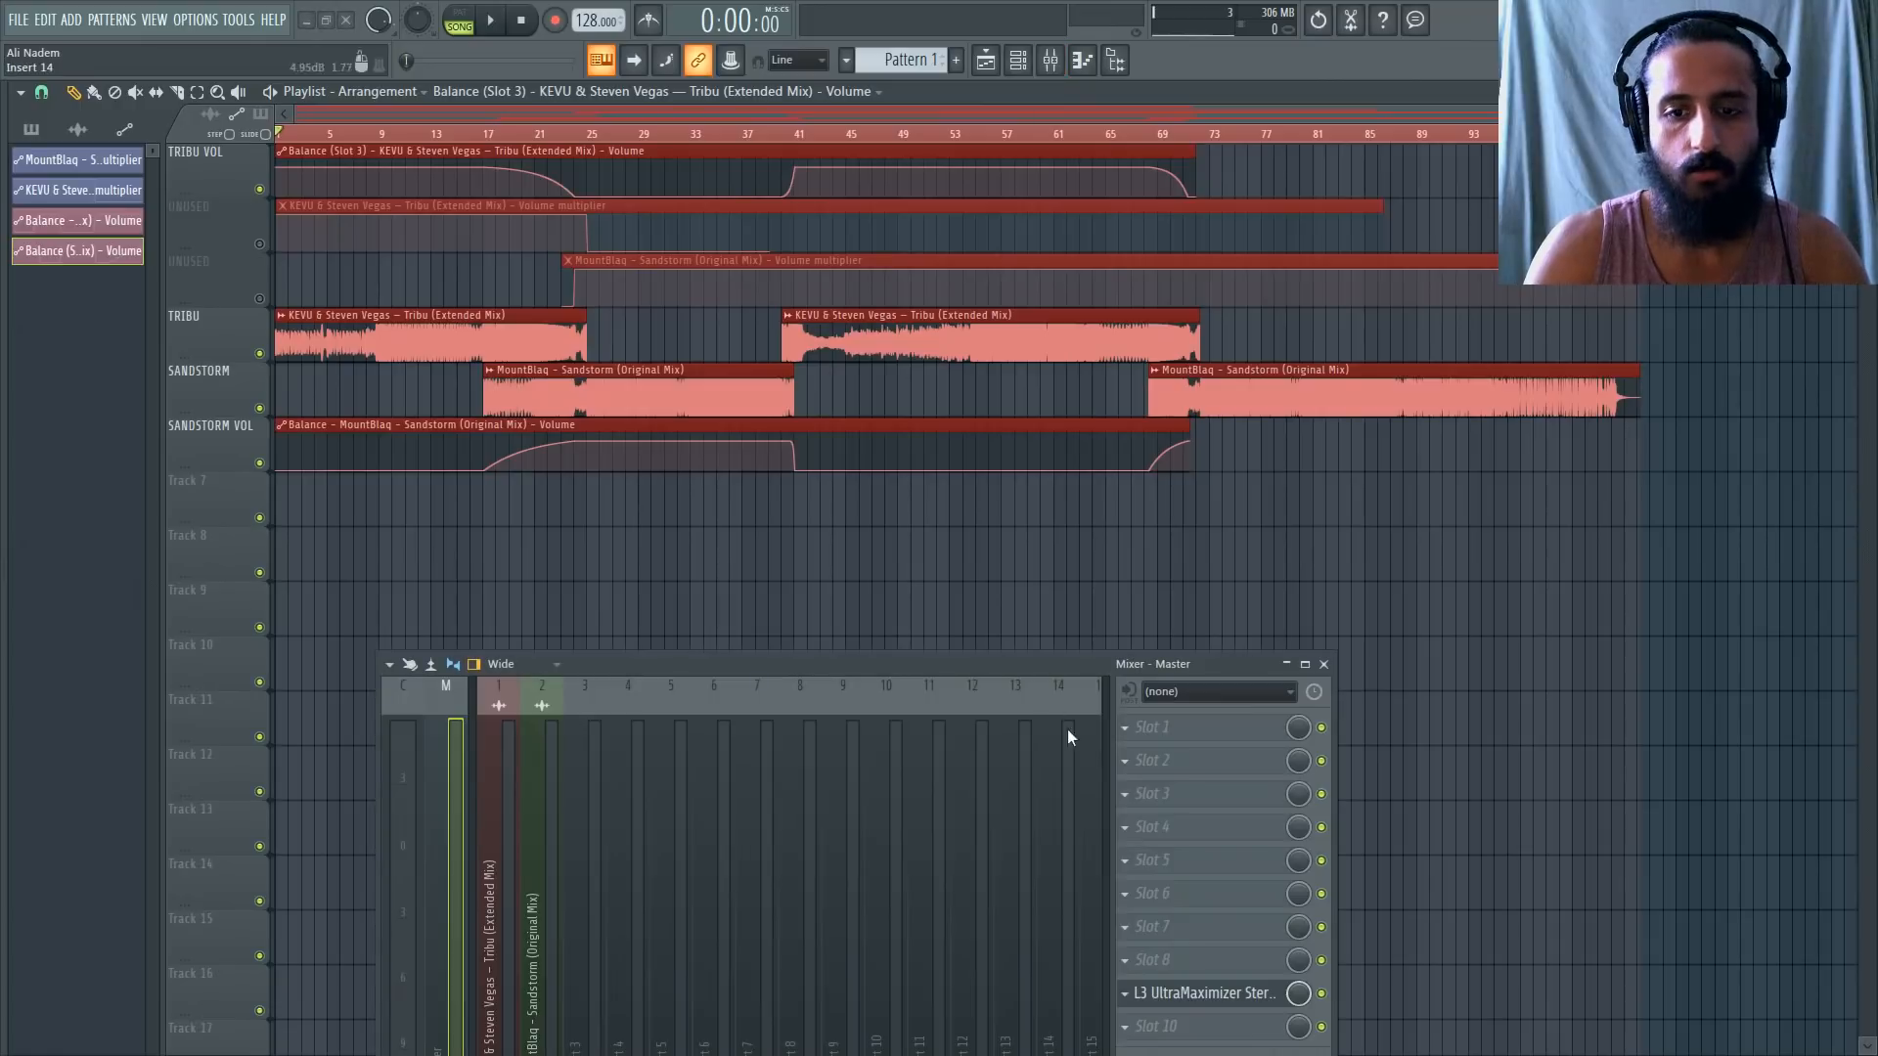
drag(1139, 669, 1108, 598)
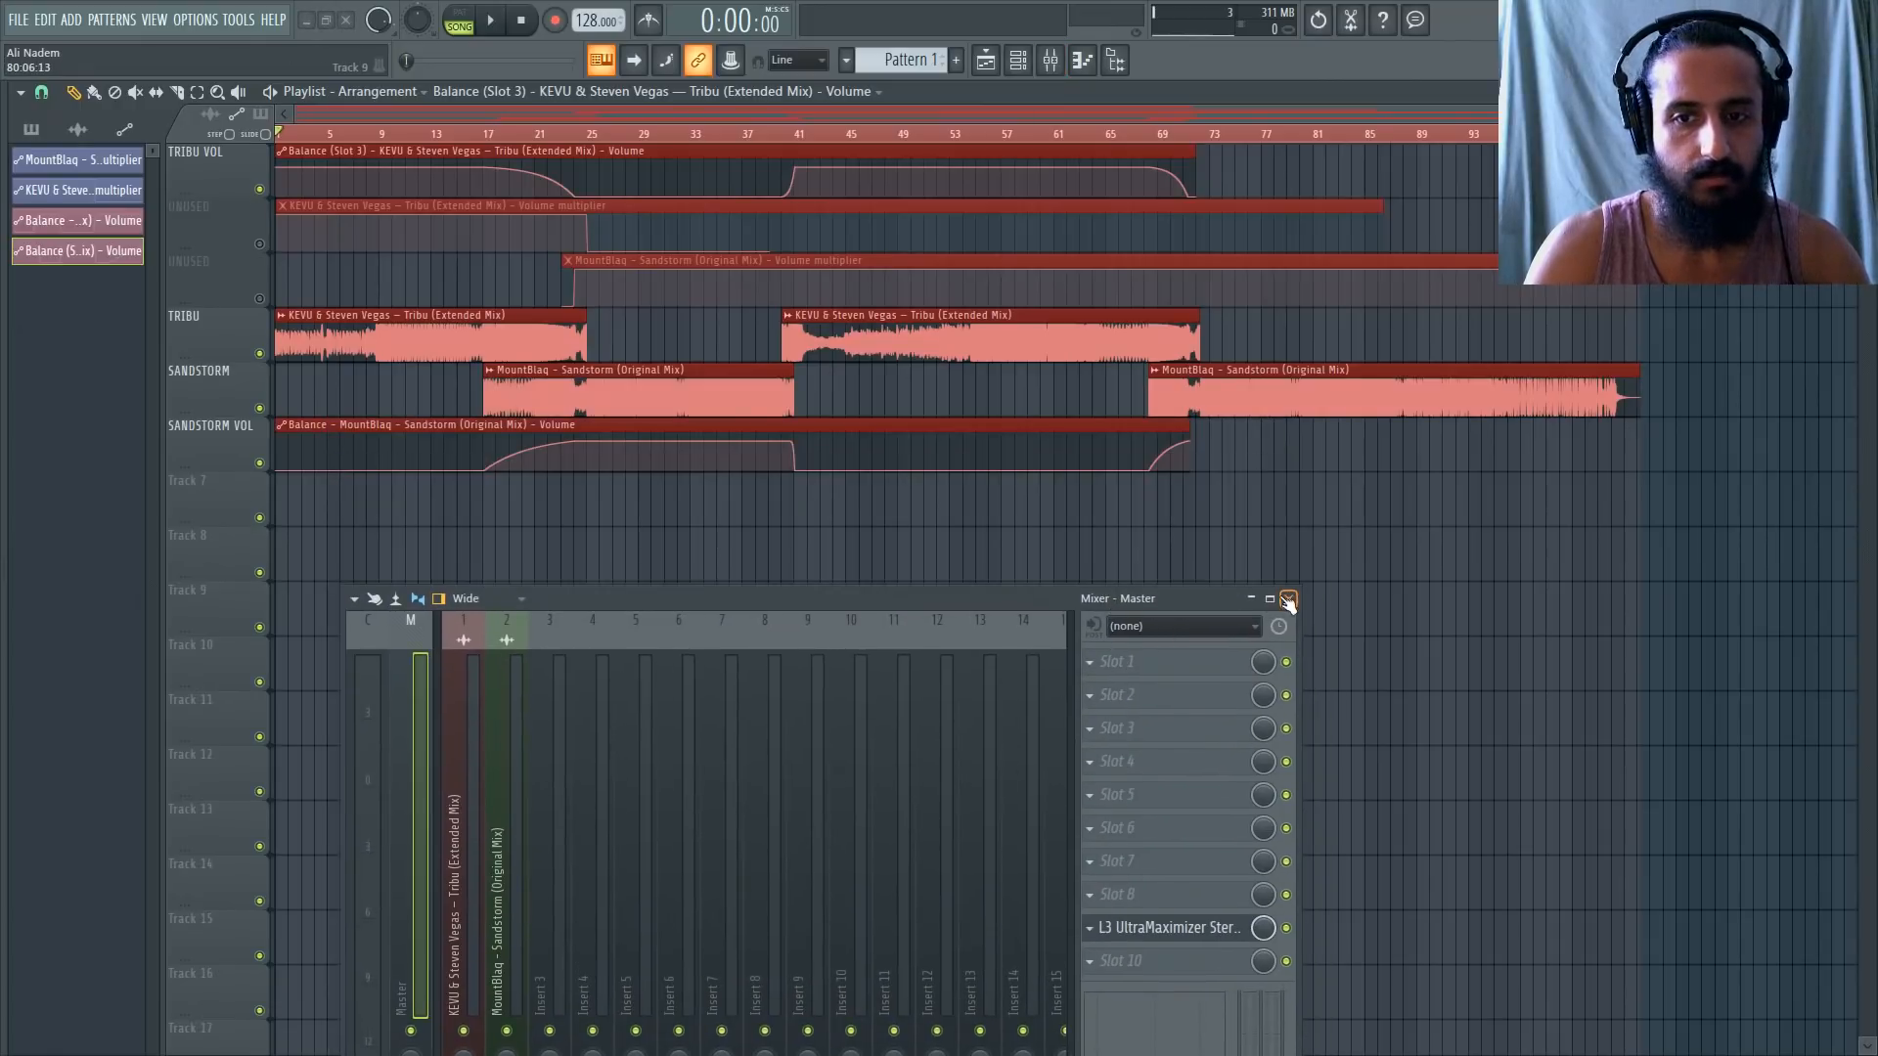
click(1282, 598)
Replace the project title with "KEVU & Steven Vegas x Mountblaq - Tribu Sandstorm", adding the creator's name and "Mashup" in parentheses.
click(191, 20)
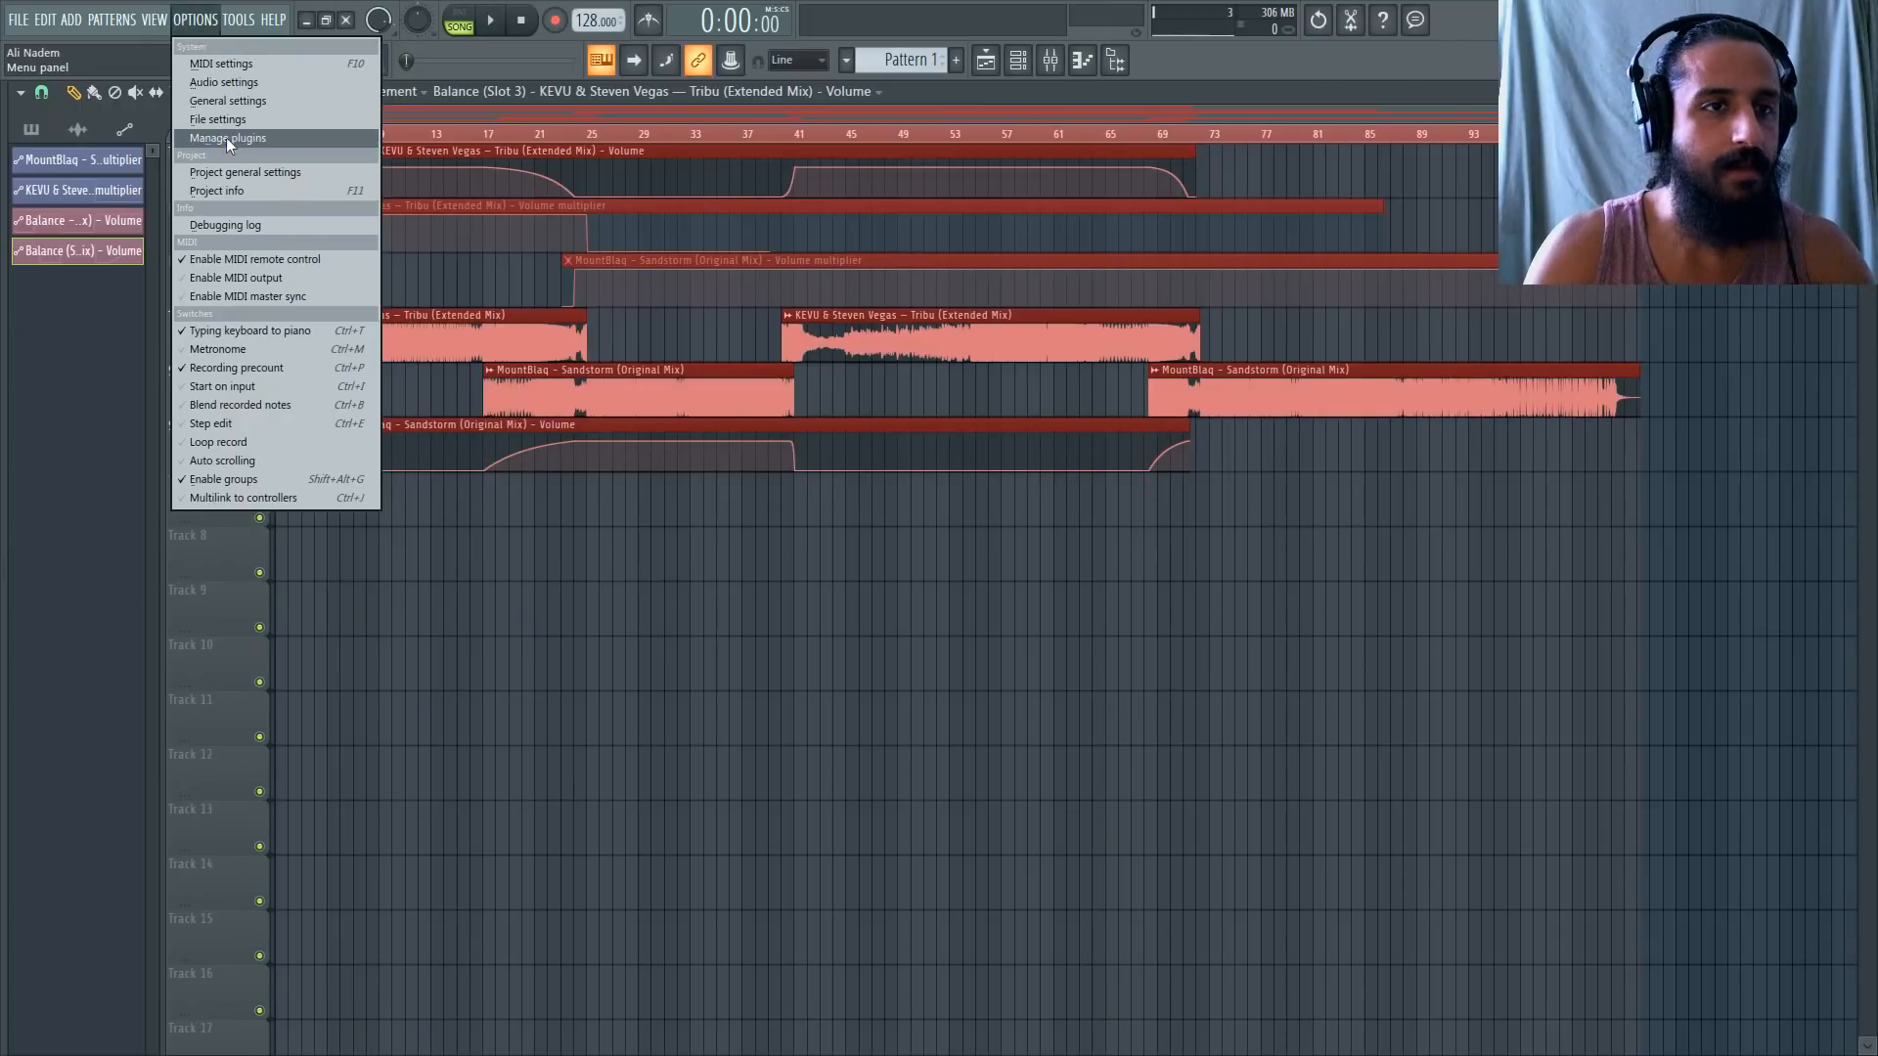
click(233, 193)
drag(735, 284, 460, 279)
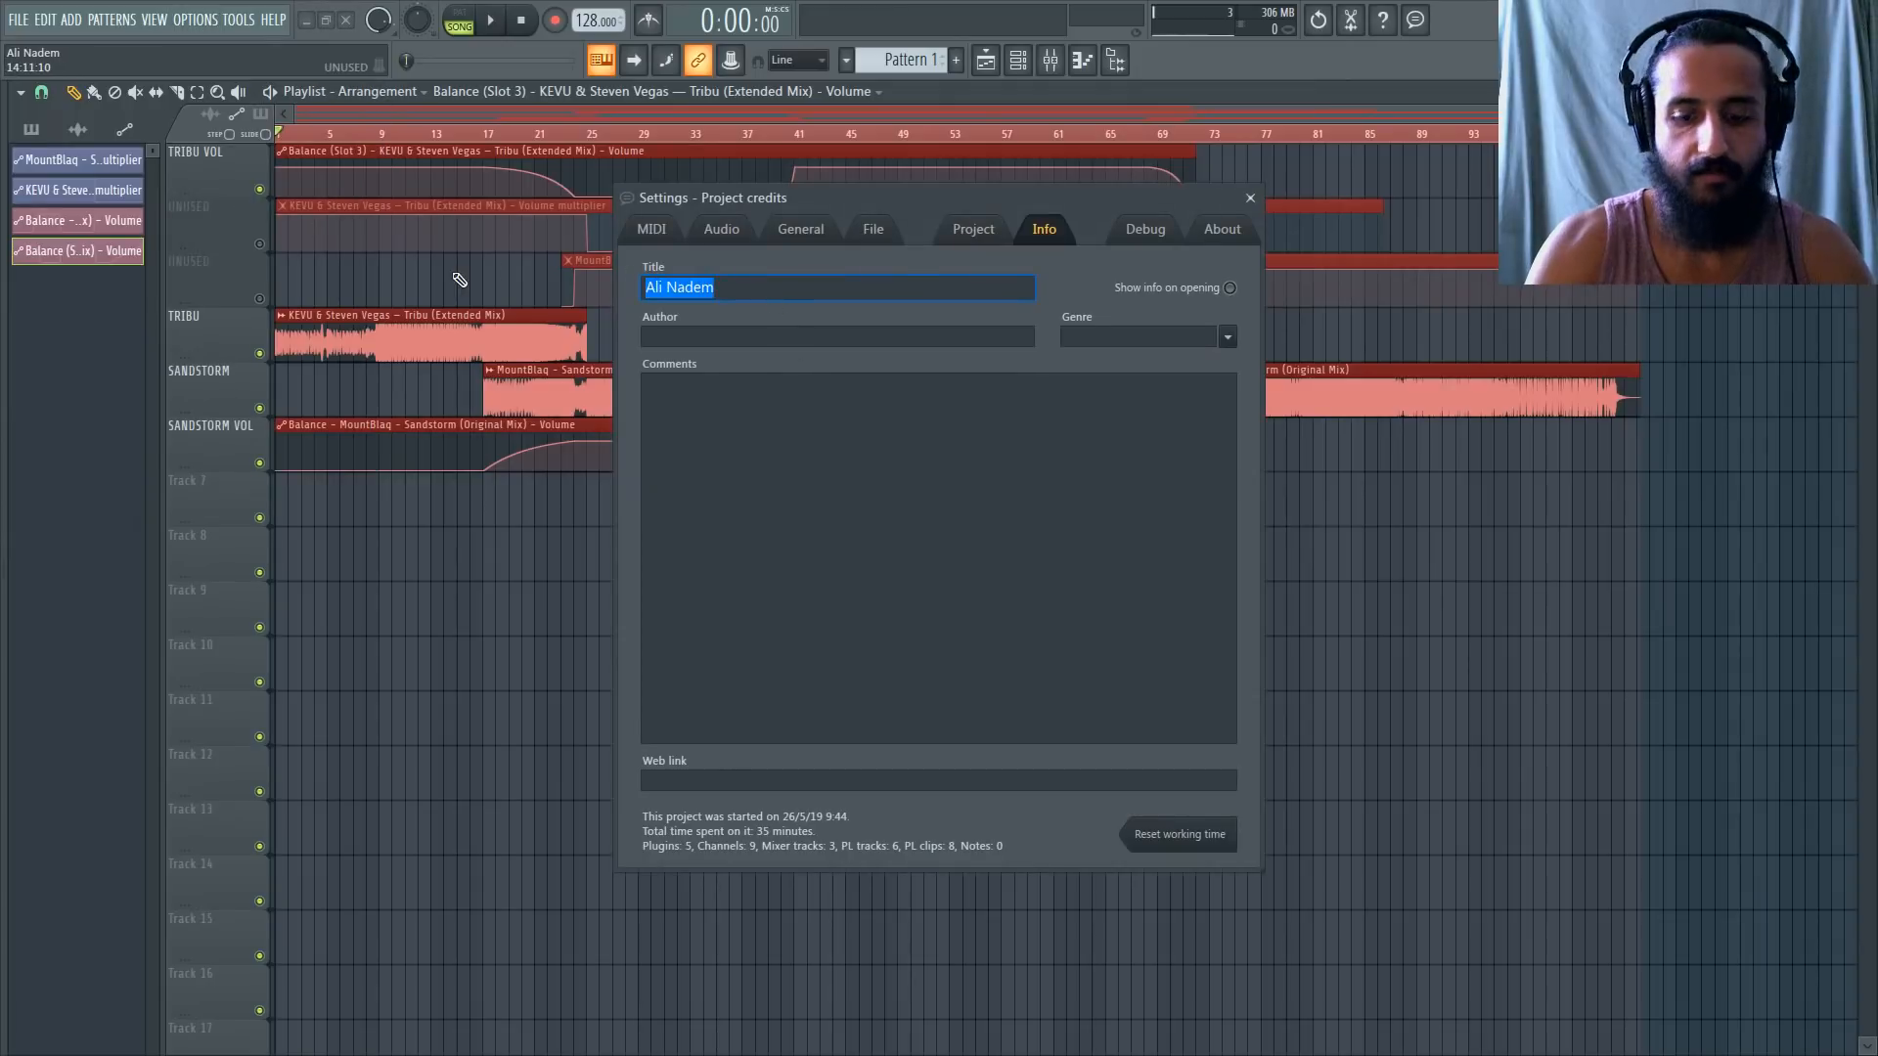
key(BackSpace)
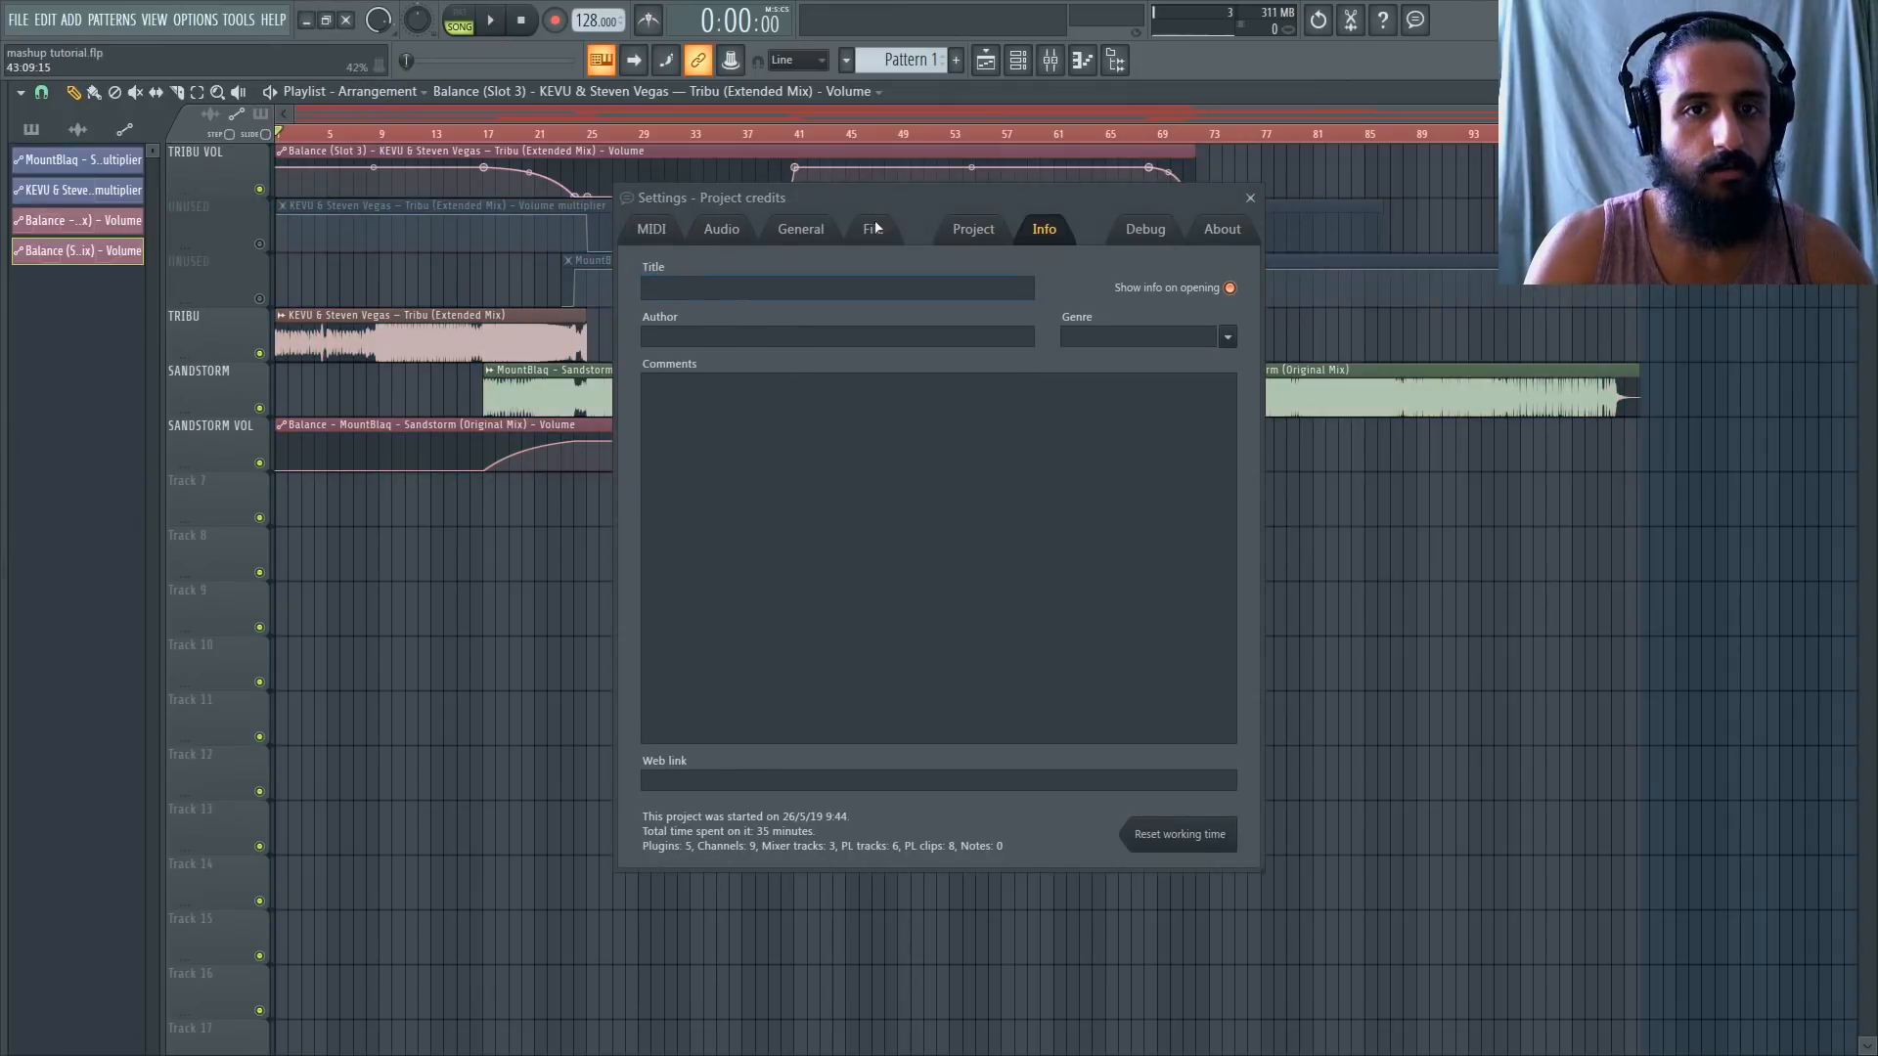
drag(871, 206, 902, 386)
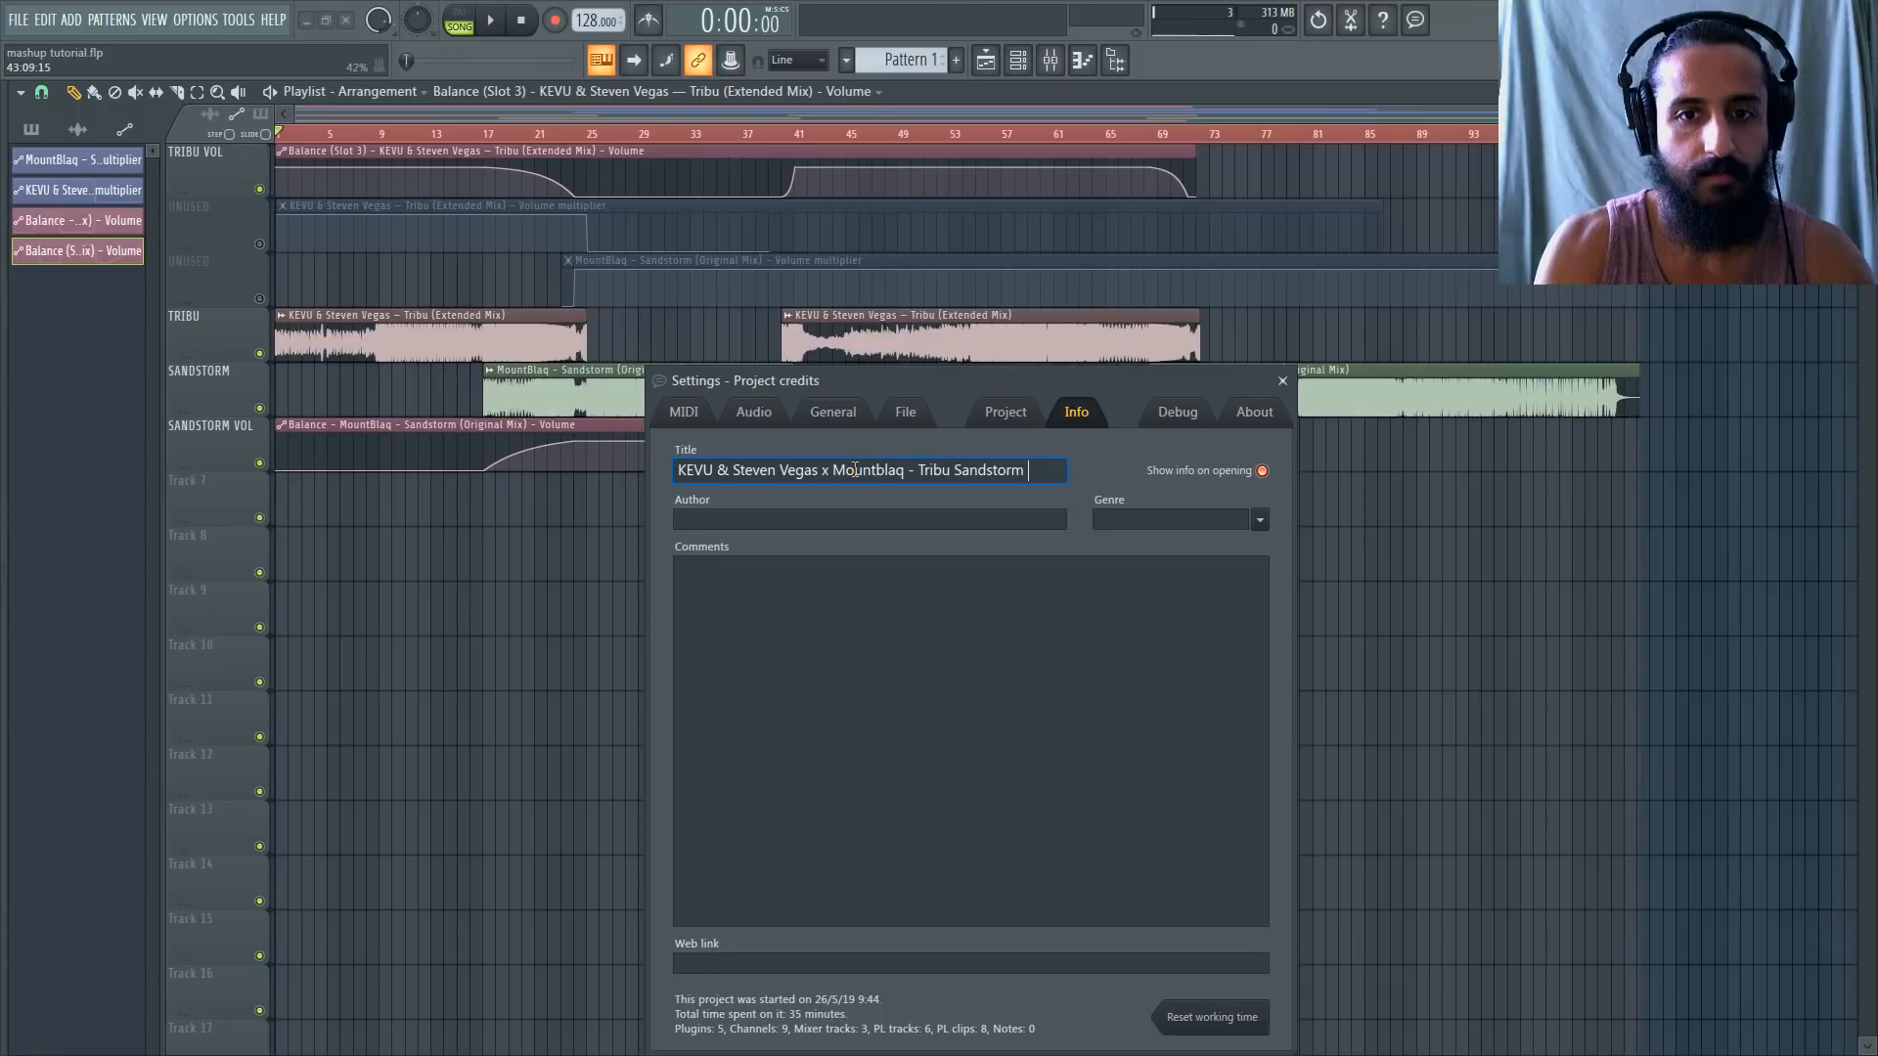
text(i Nadem Mas)
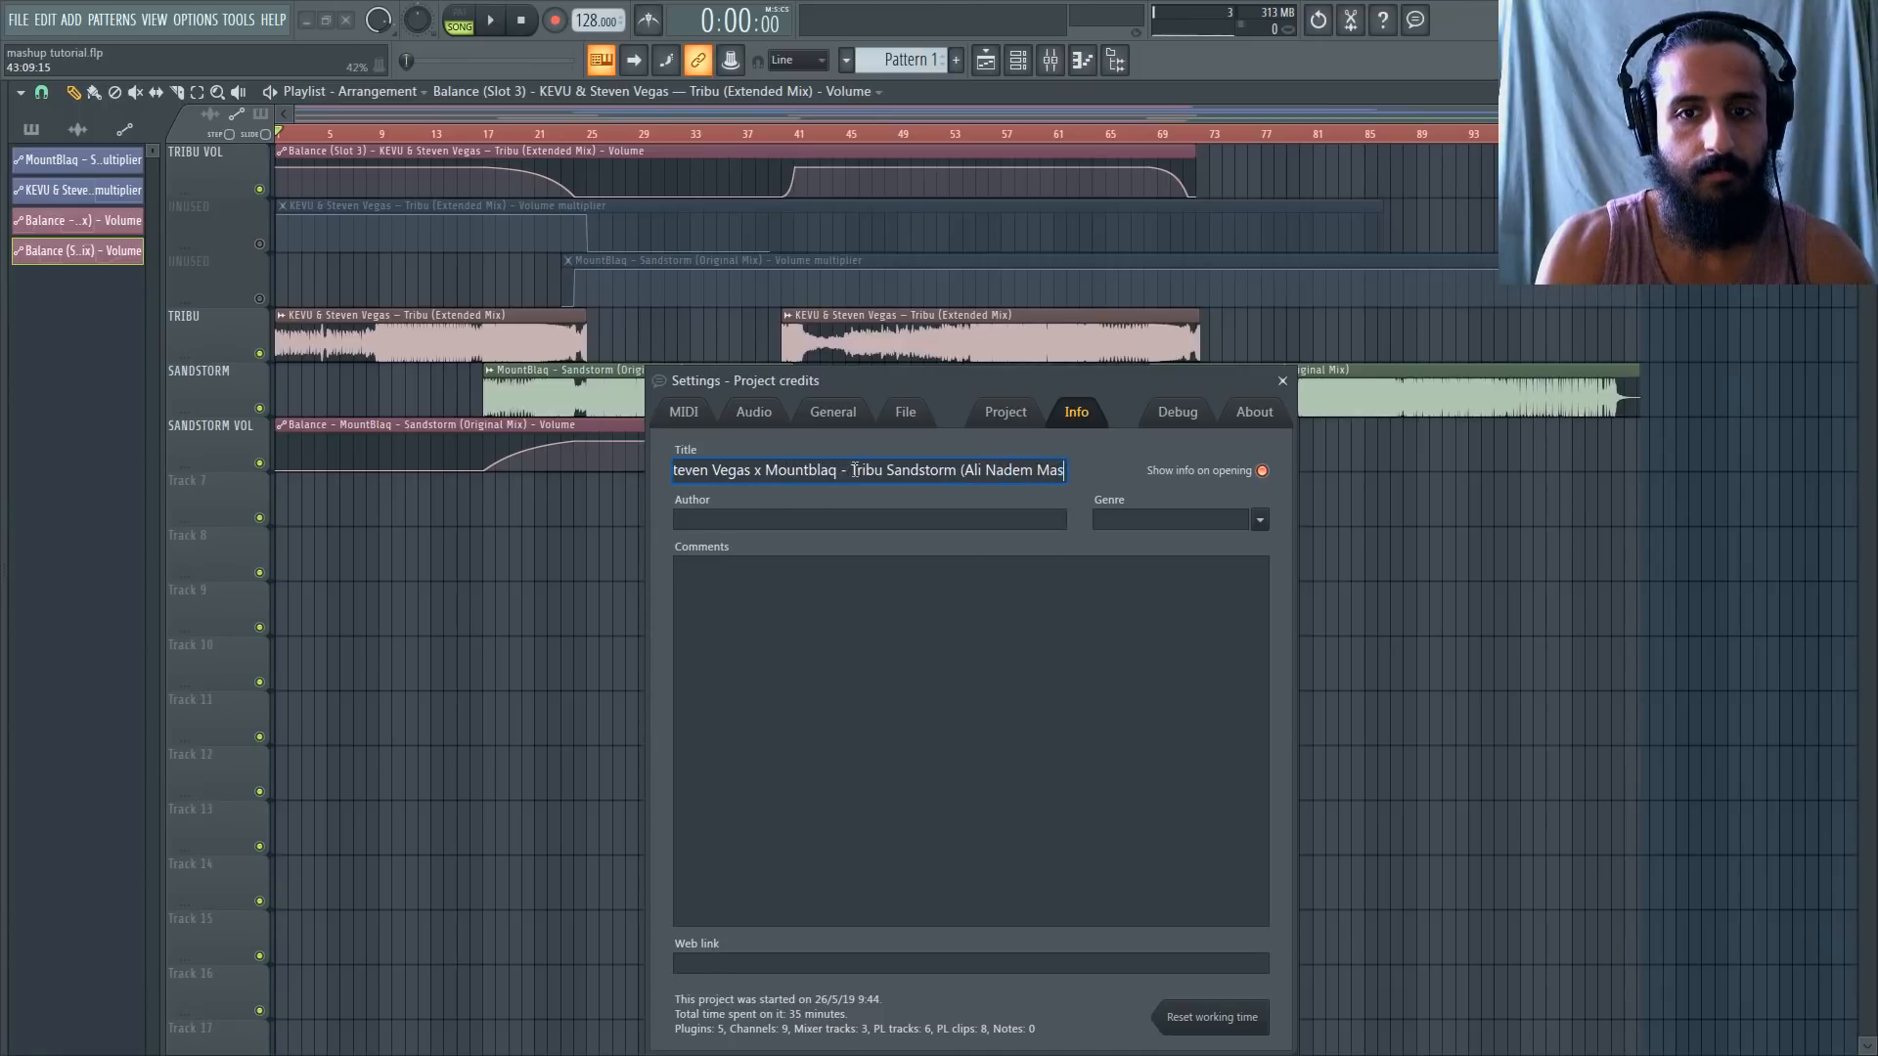
text(hup))
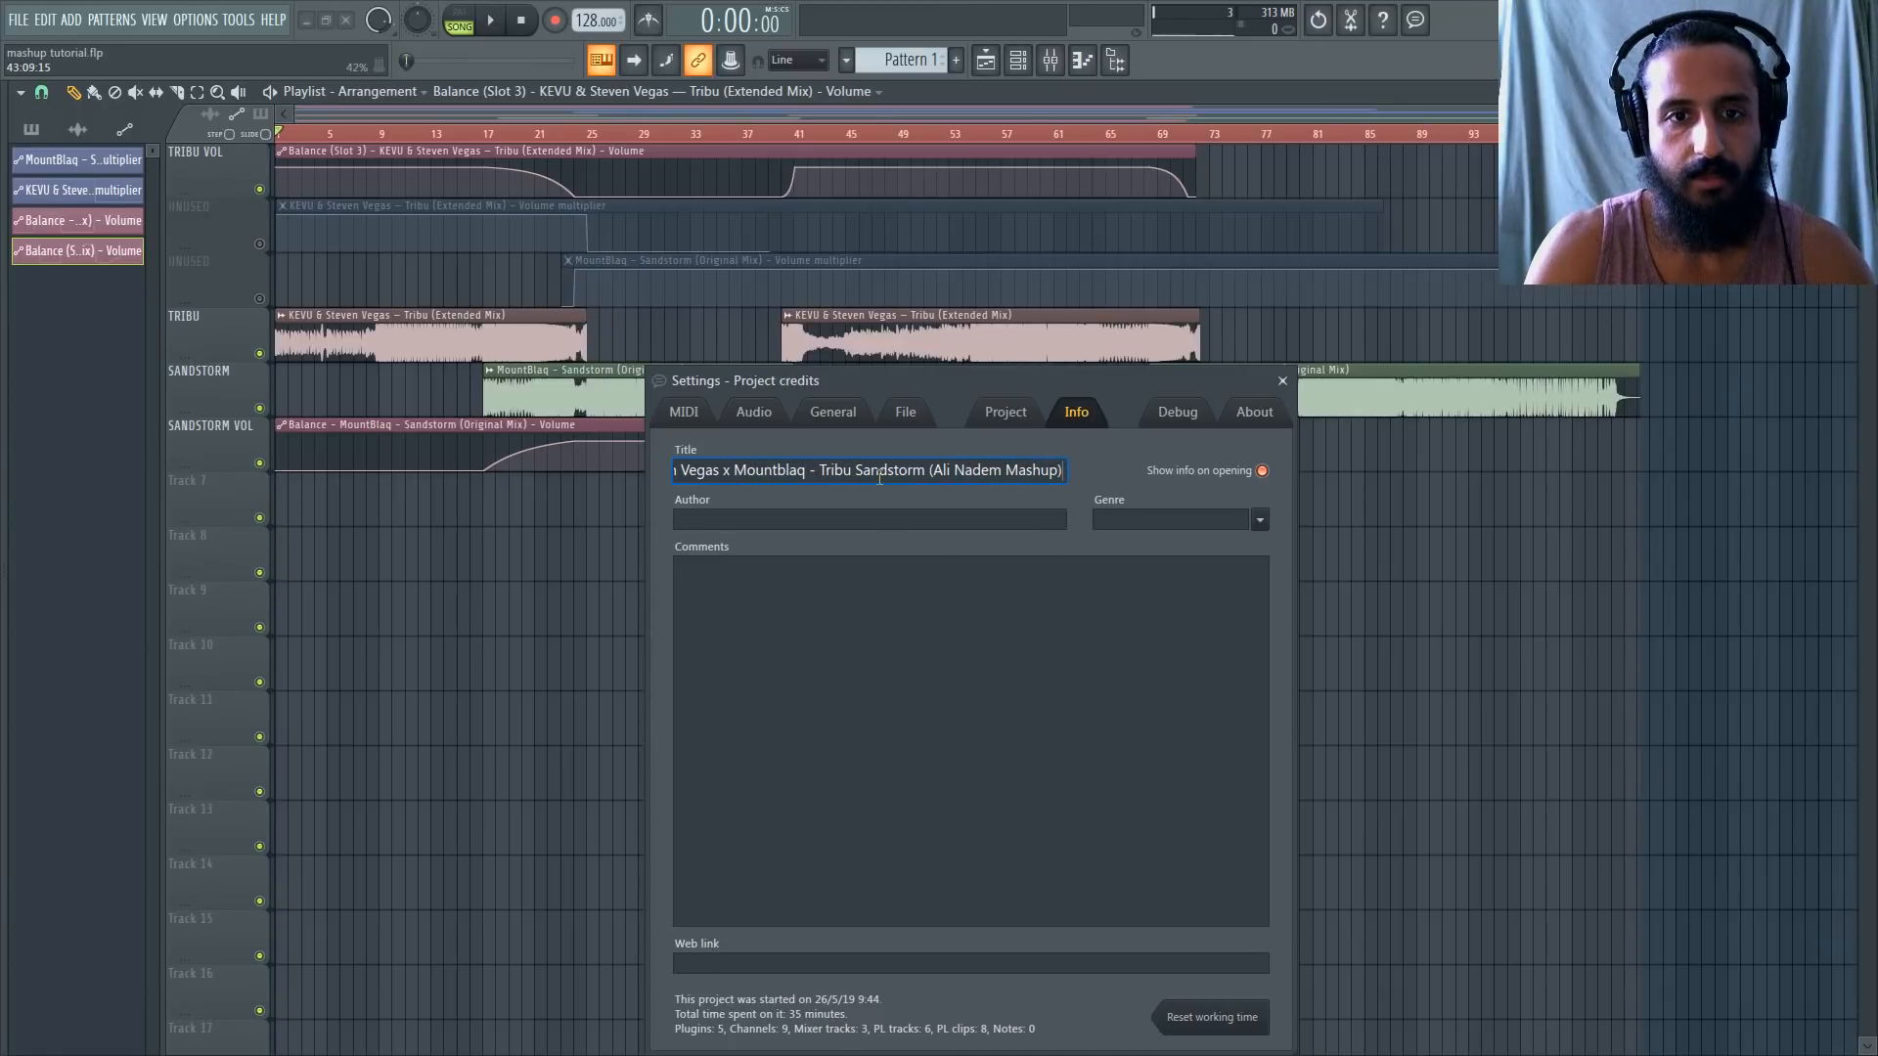
Set the project genre to Big Room and copy the artist names from the title into the author field.
key(ctrl+a)
click(1201, 527)
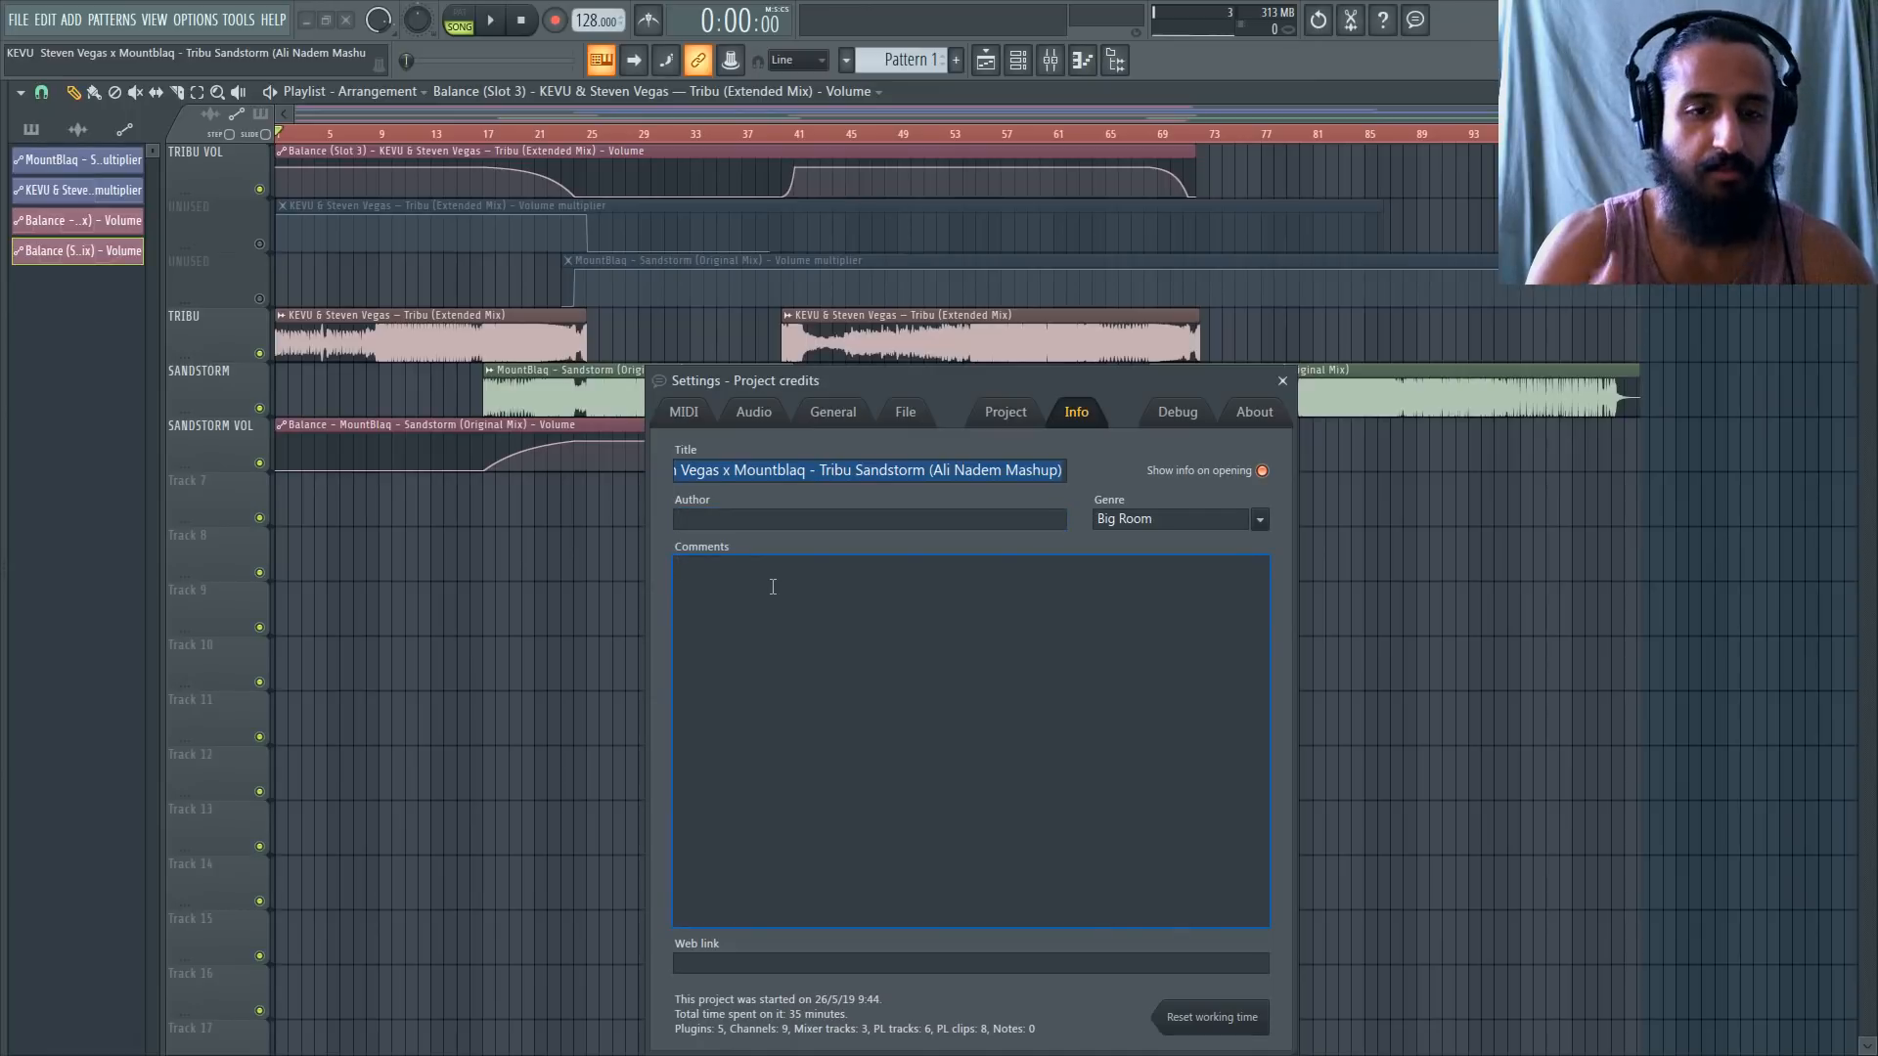
click(810, 472)
drag(810, 473, 626, 484)
key(ctrl+c)
key(ctrl+v)
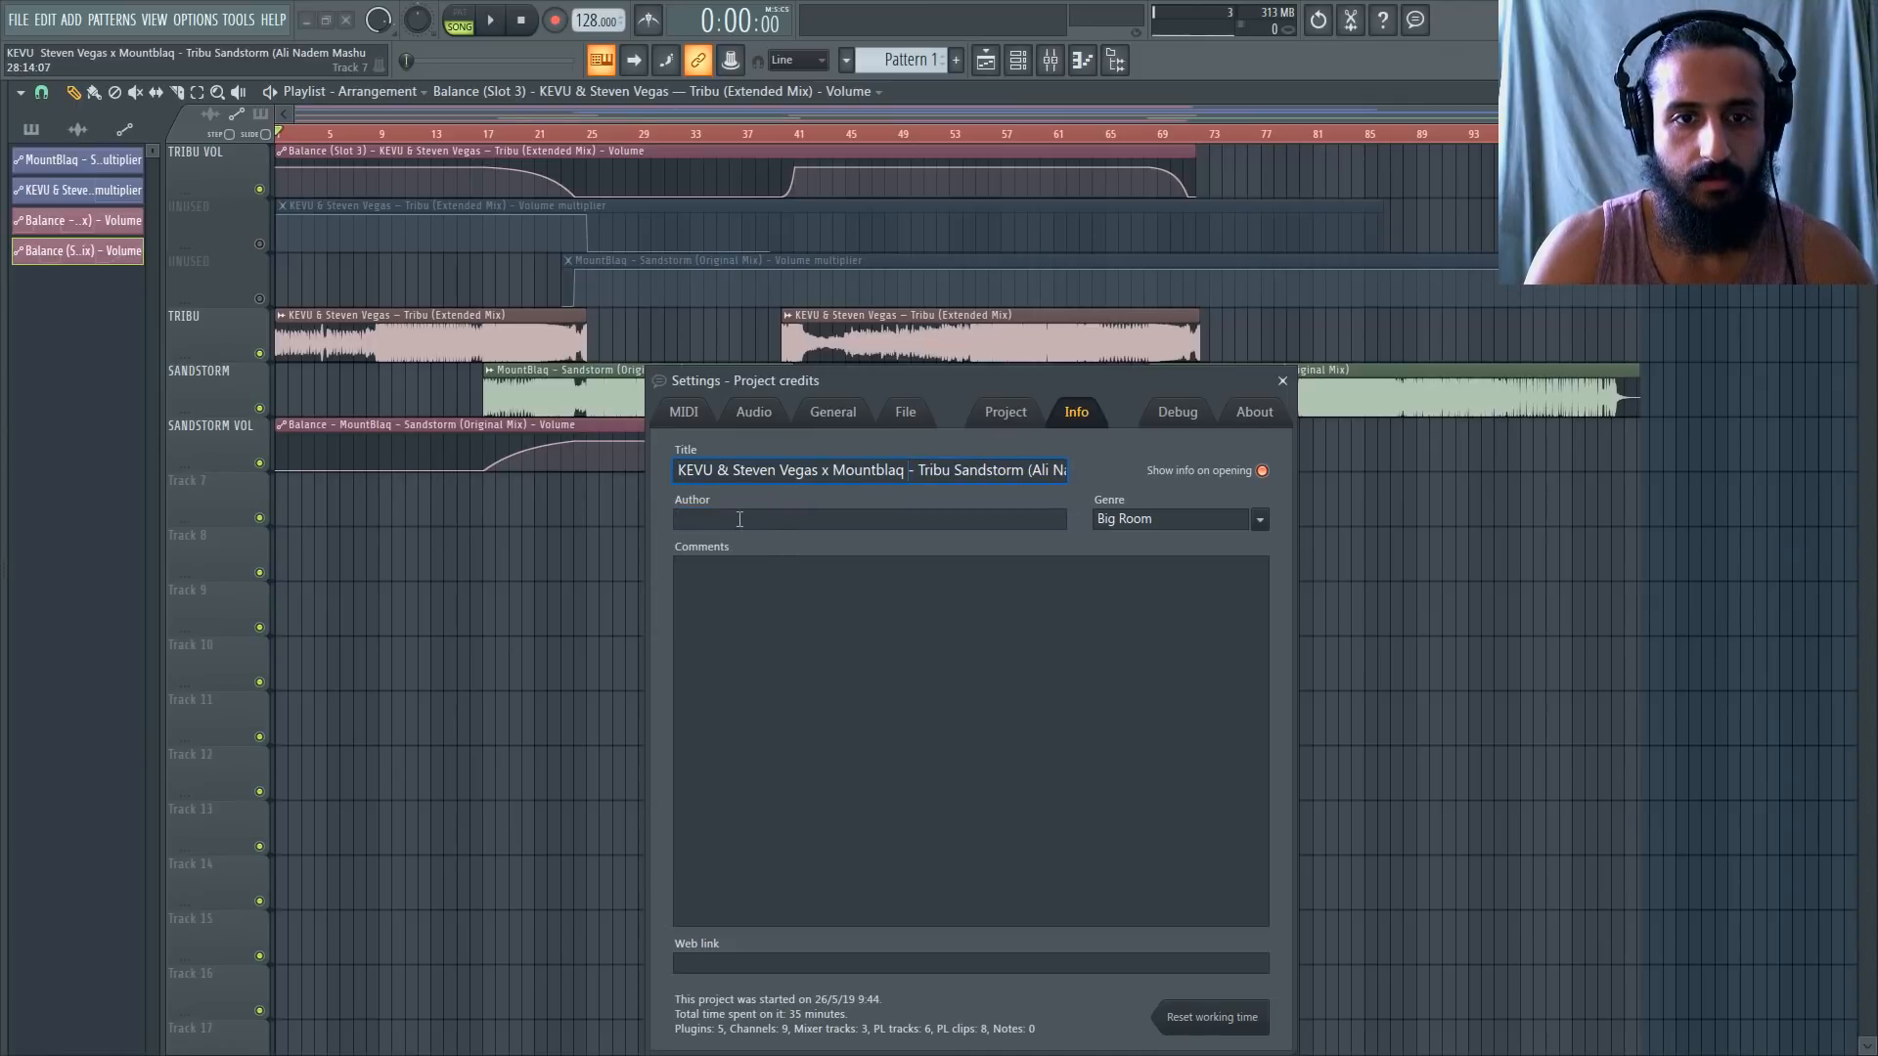
key(shift+Home)
click(763, 523)
key(ctrl+v)
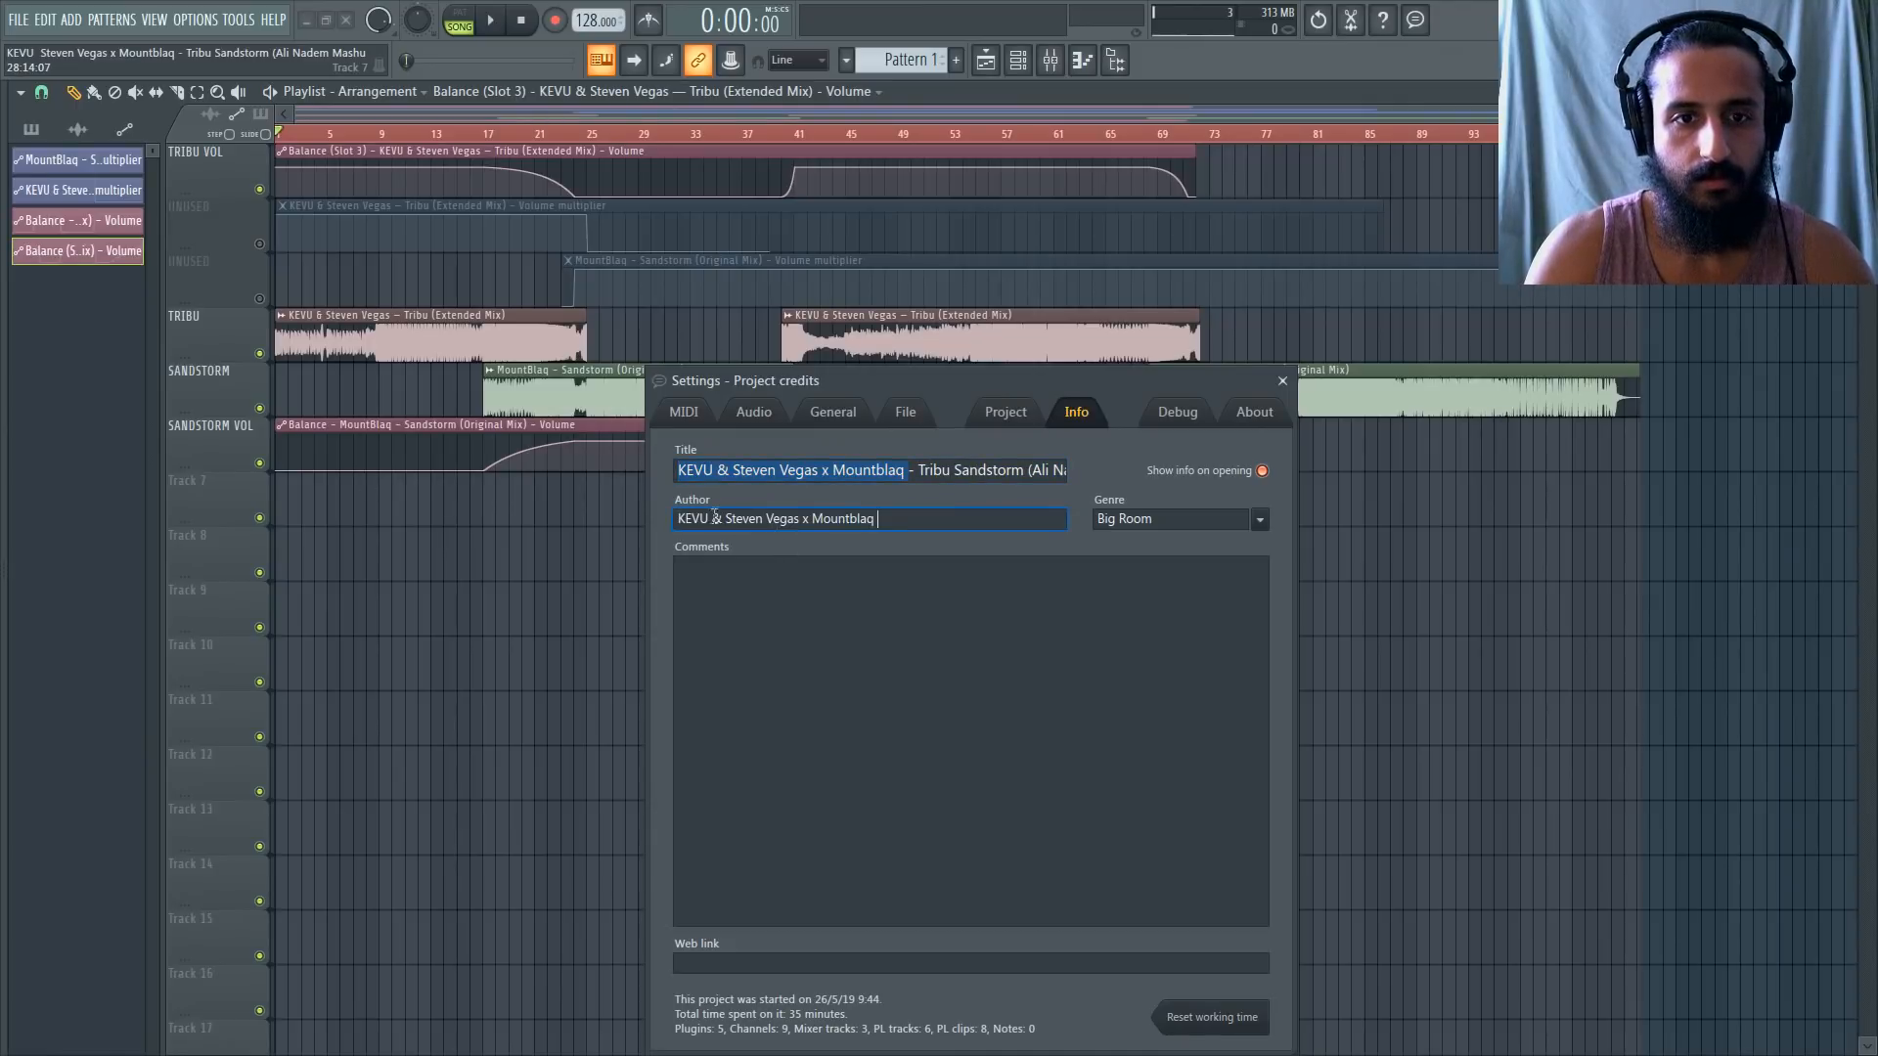
Reformat the author entry as the comma-separated list "KEVU, Steven Vegas, Mountblaq" and append the creator's name.
key(Delete)
key(Delete)
key(BackSpace)
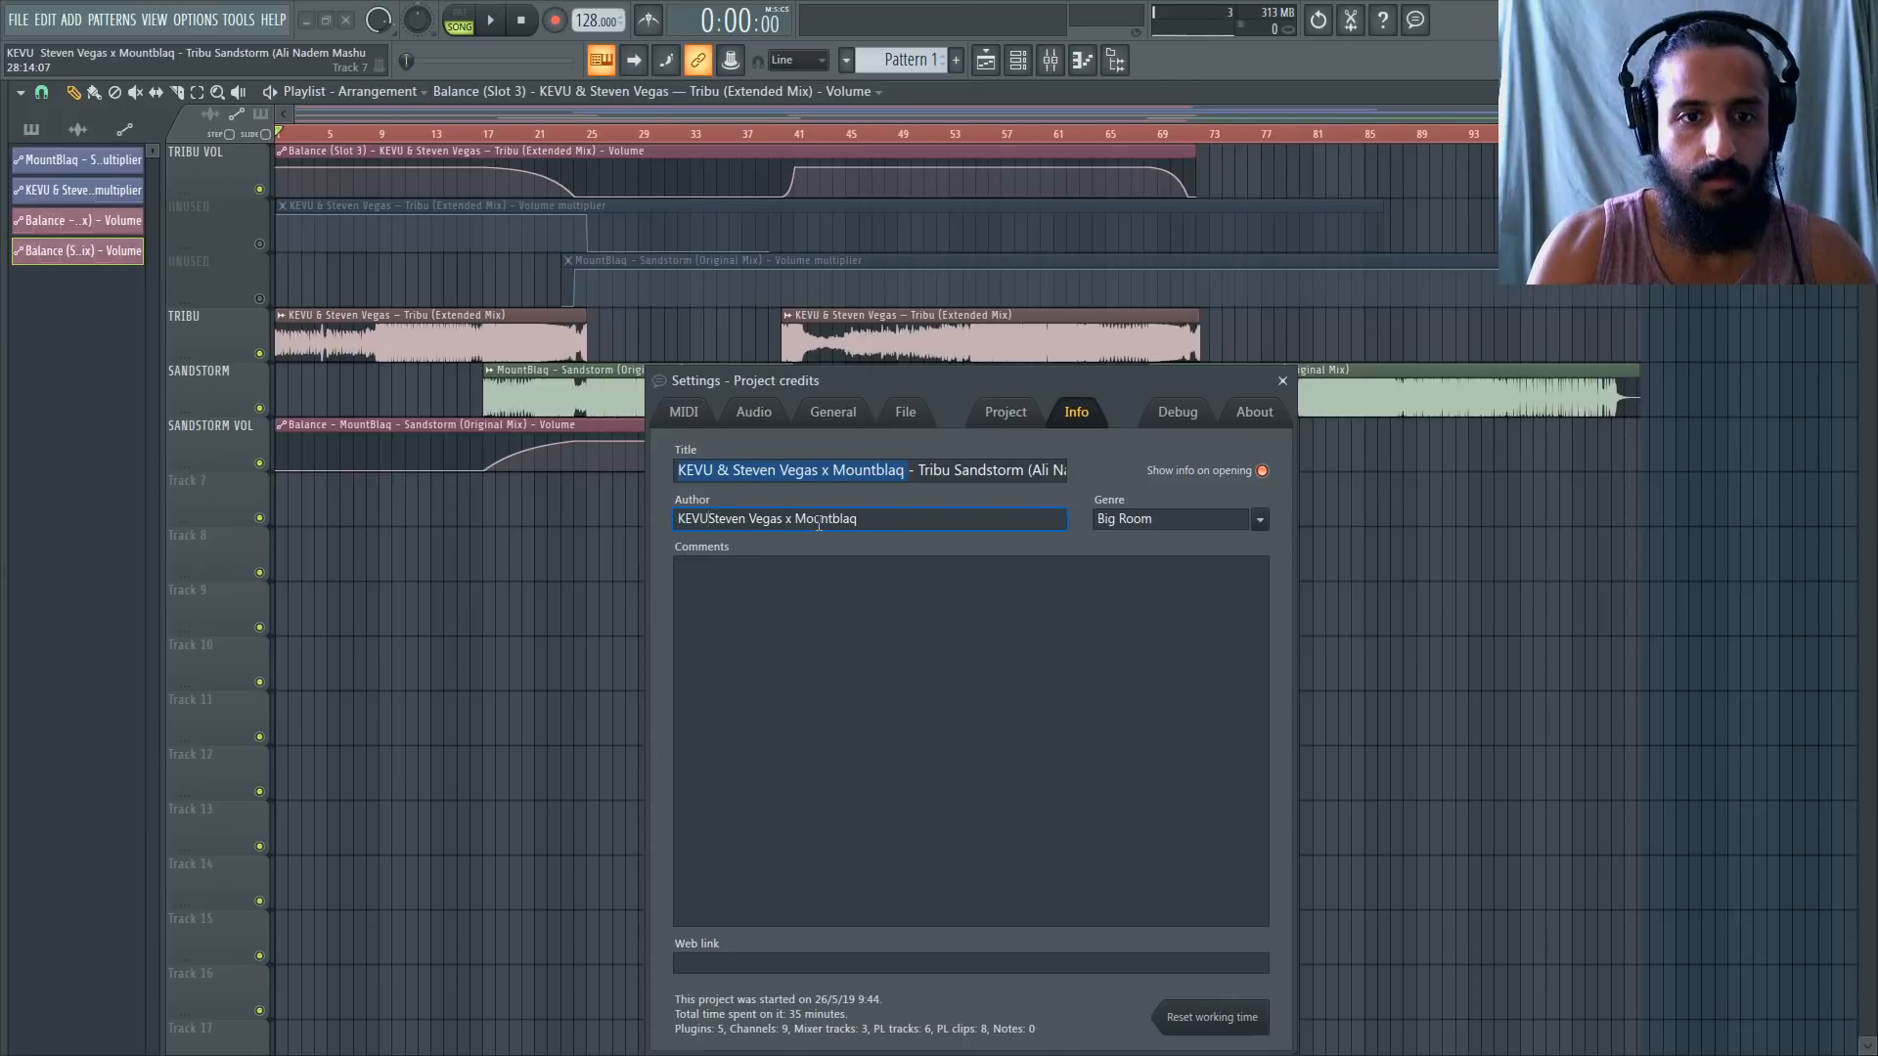
text(,)
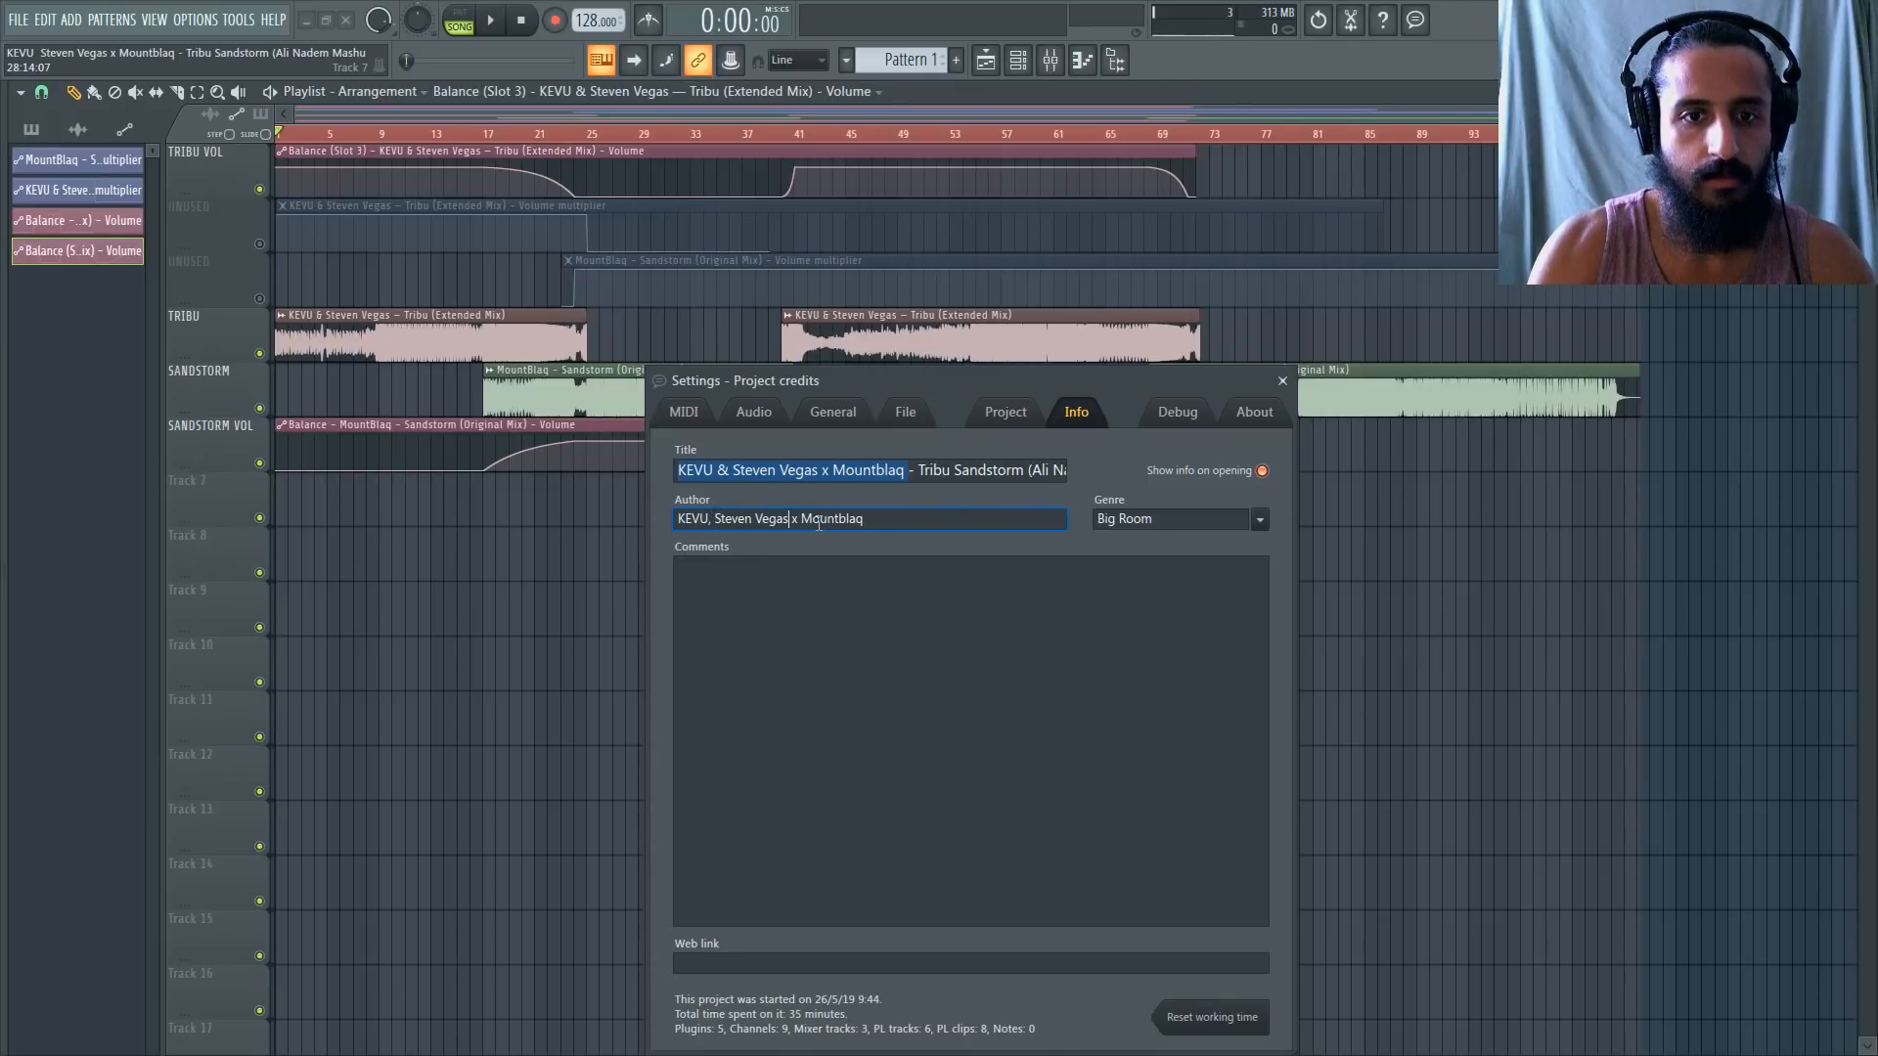
key(Delete)
key(Delete)
key(Delete)
text(,)
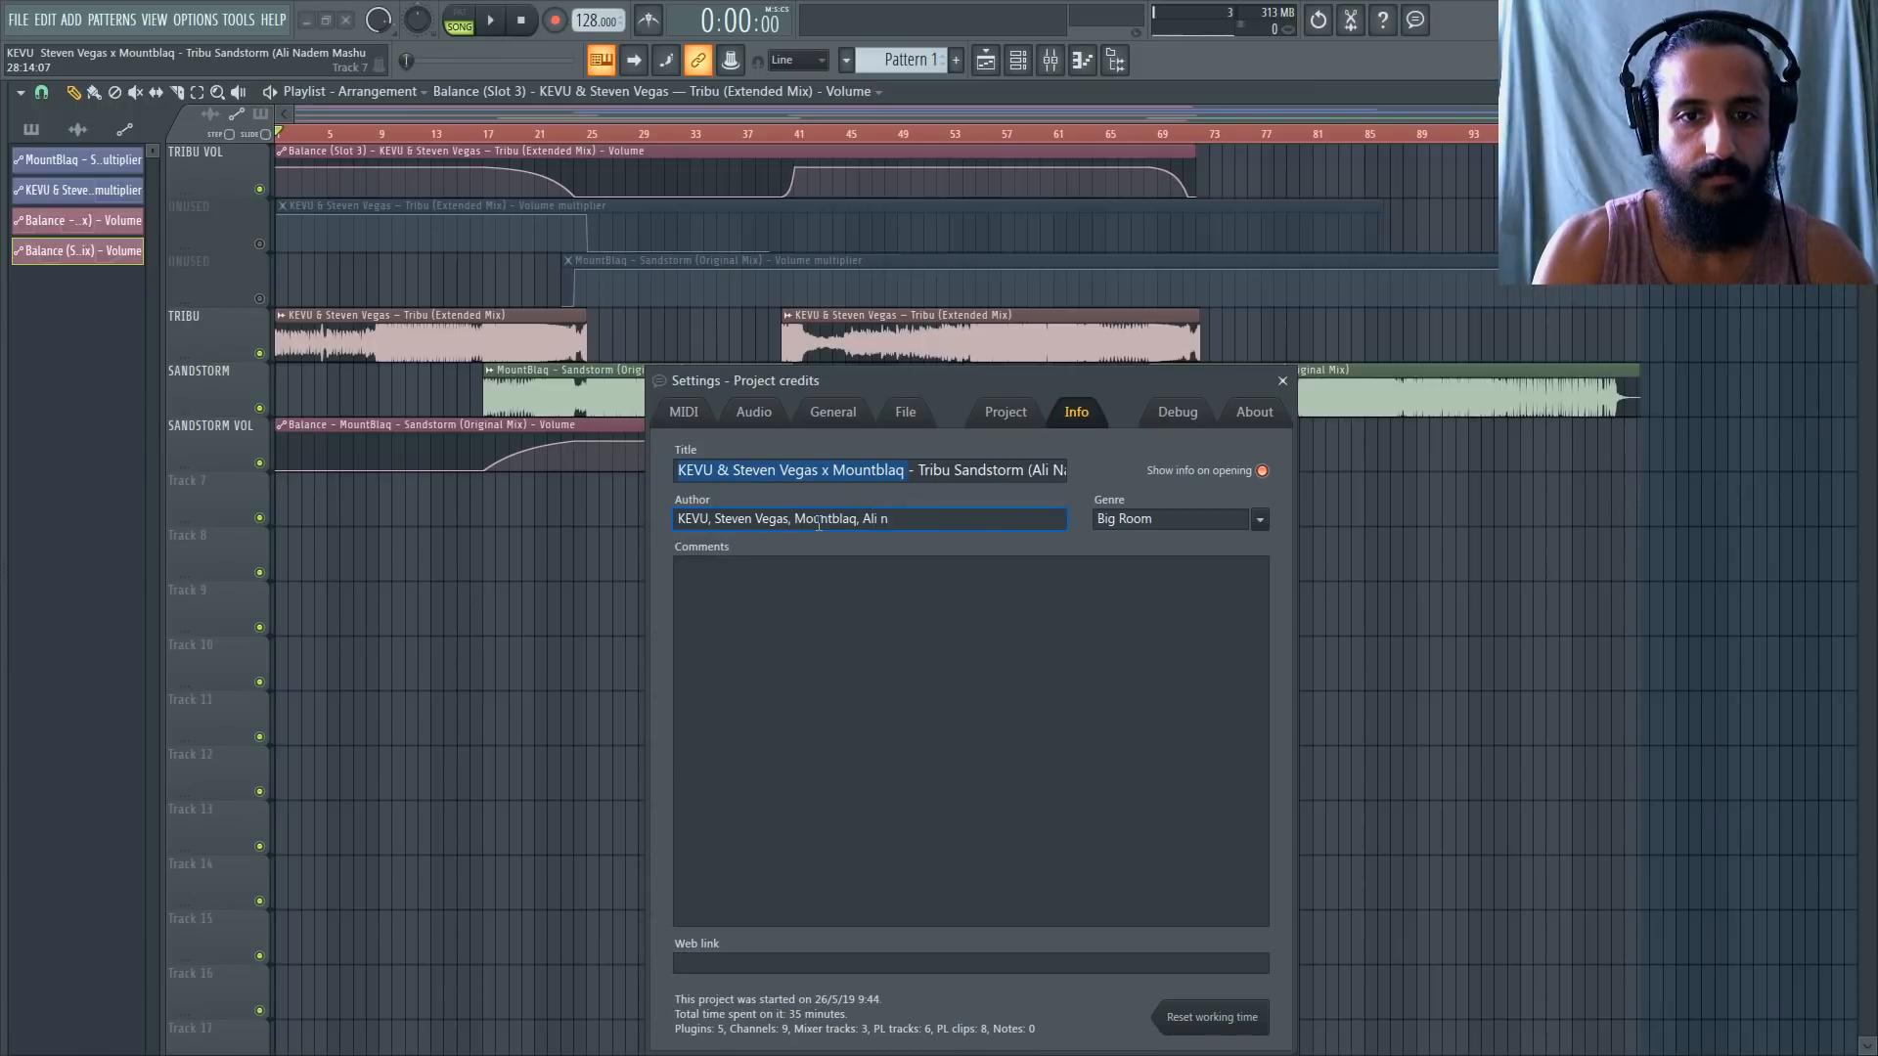
Copy the complete project title into the comments and close the project credits settings.
drag(900, 484, 847, 671)
key(ctrl+c)
click(860, 620)
key(ctrl+v)
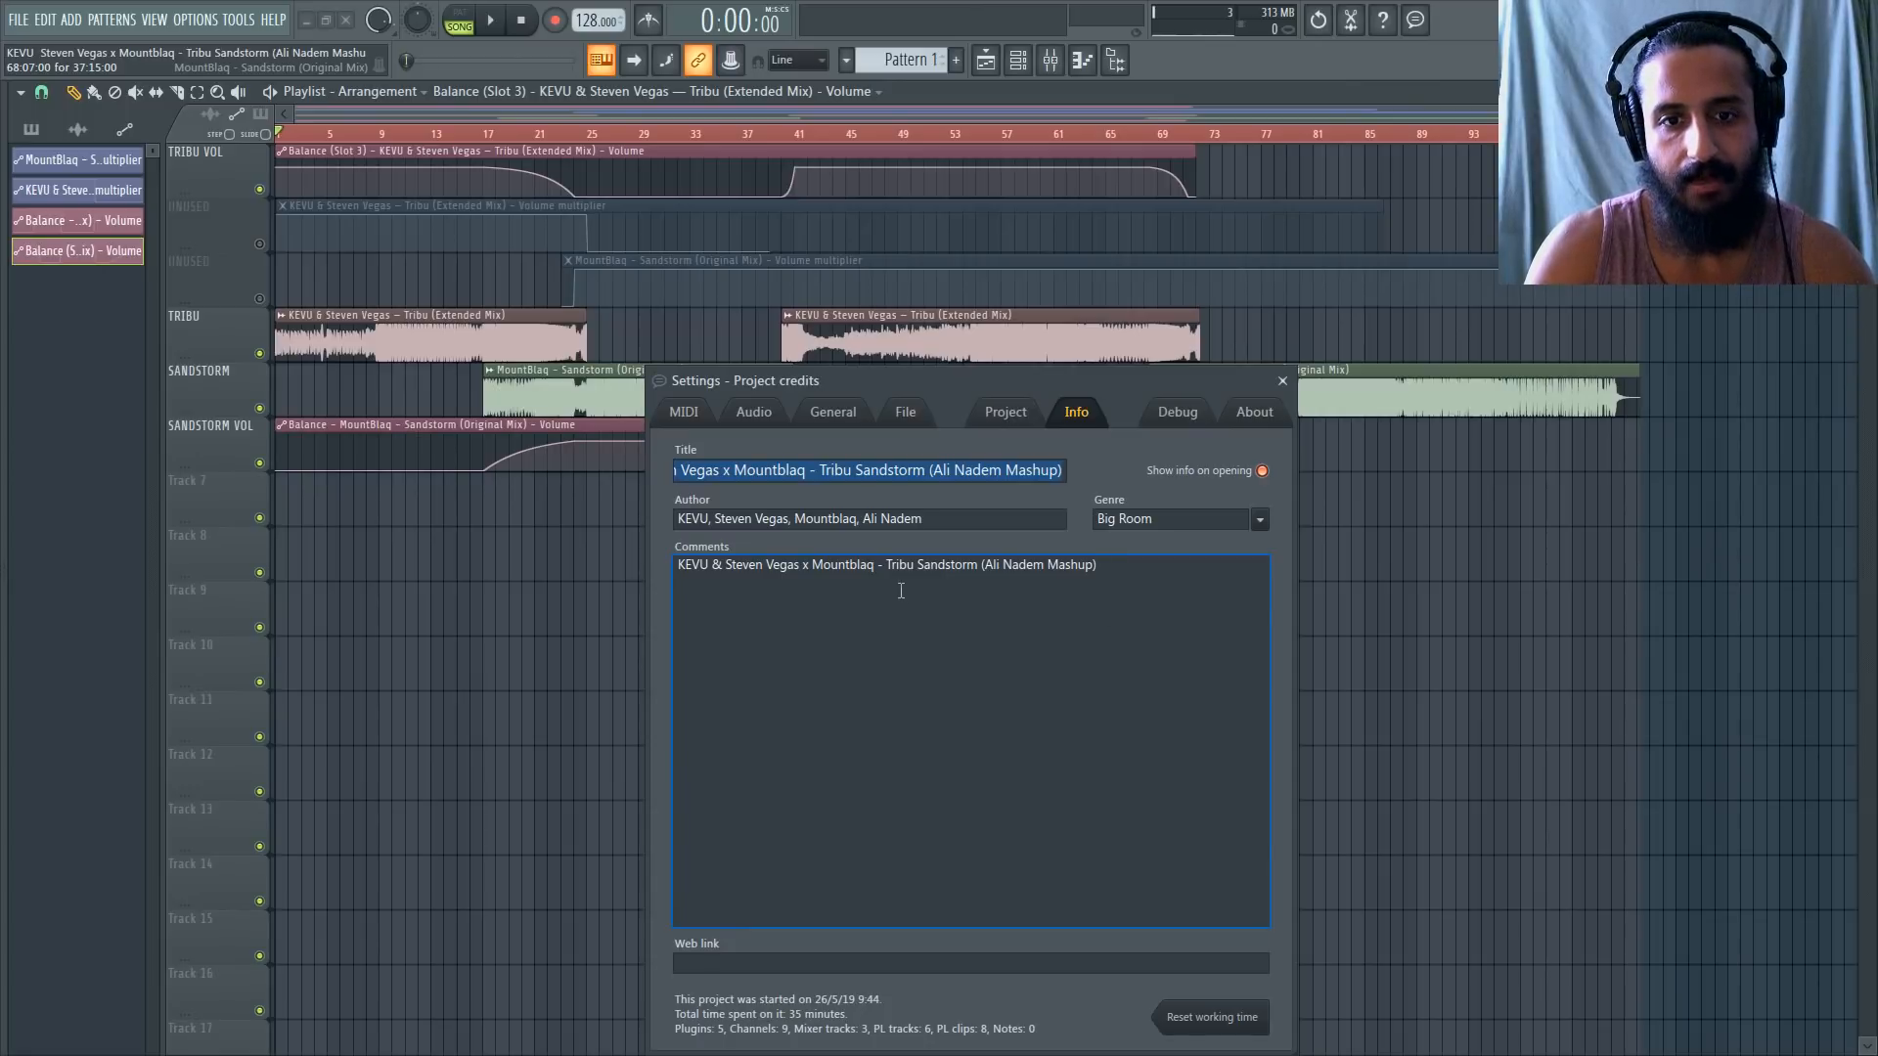
click(967, 471)
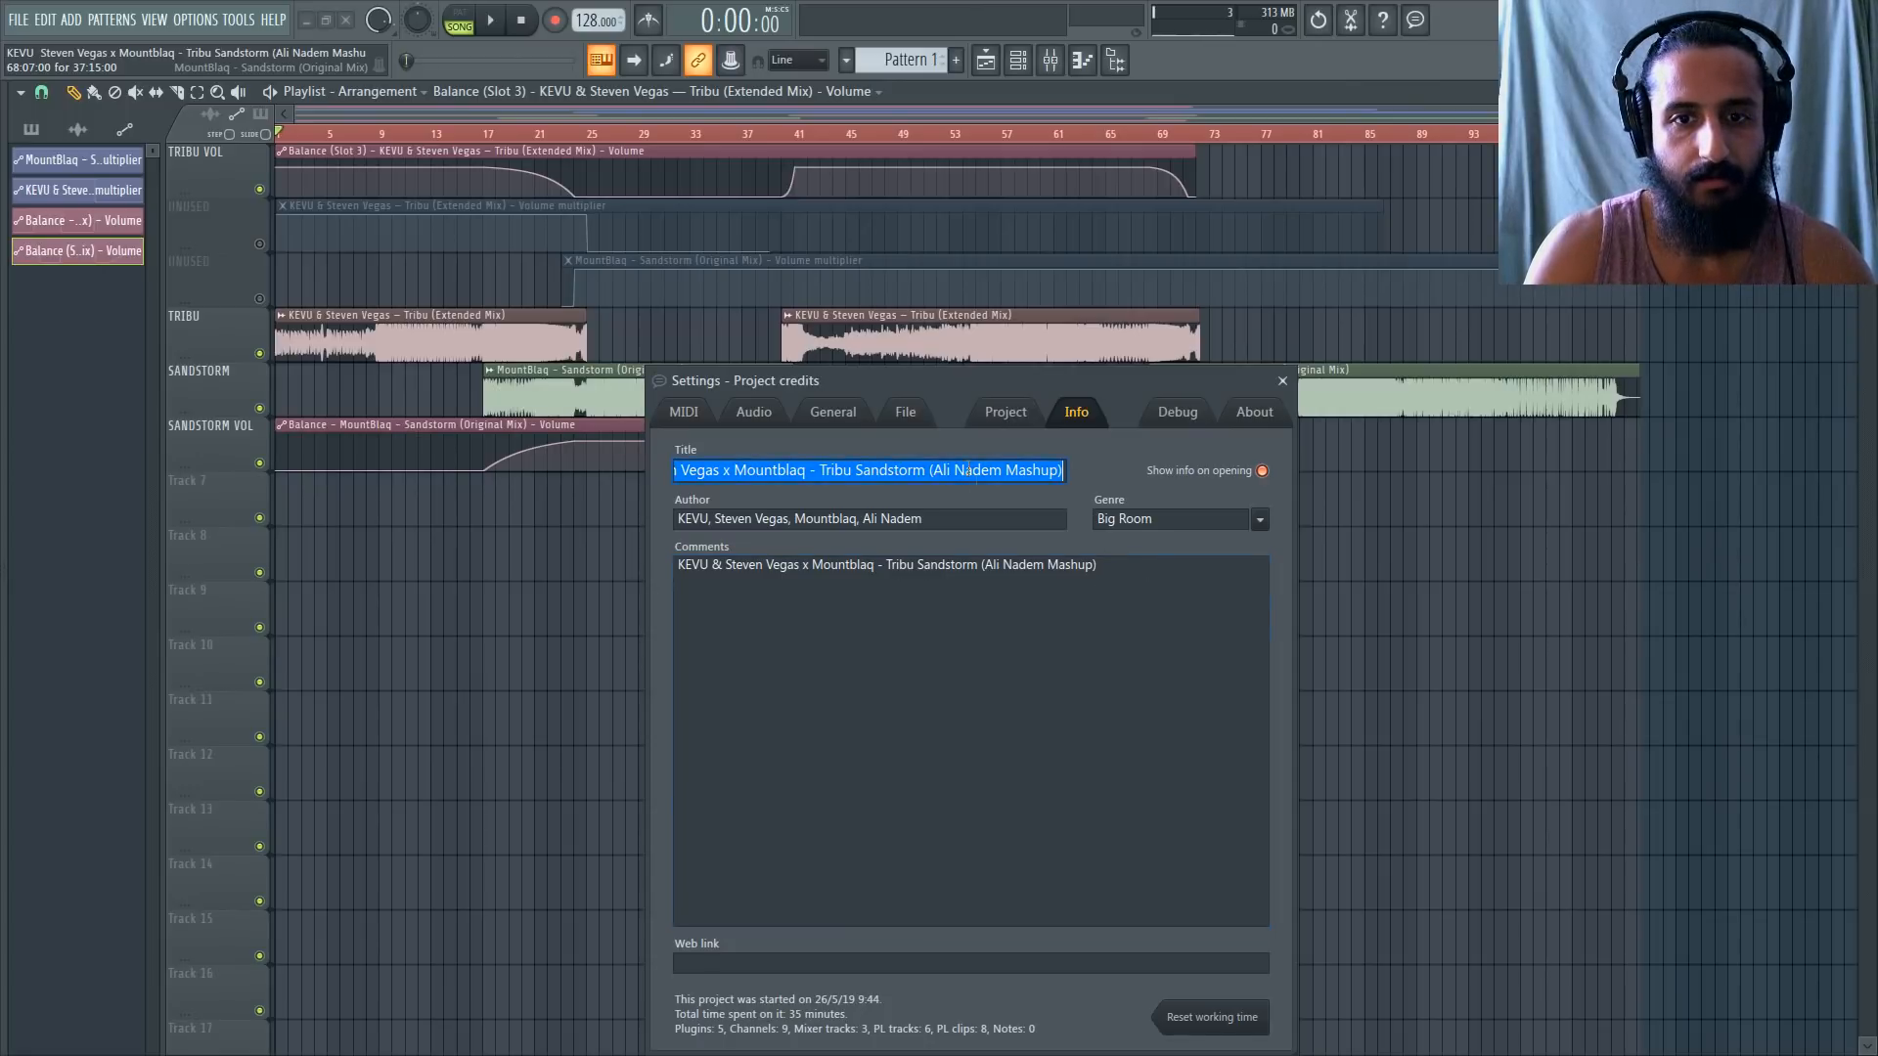
click(1282, 381)
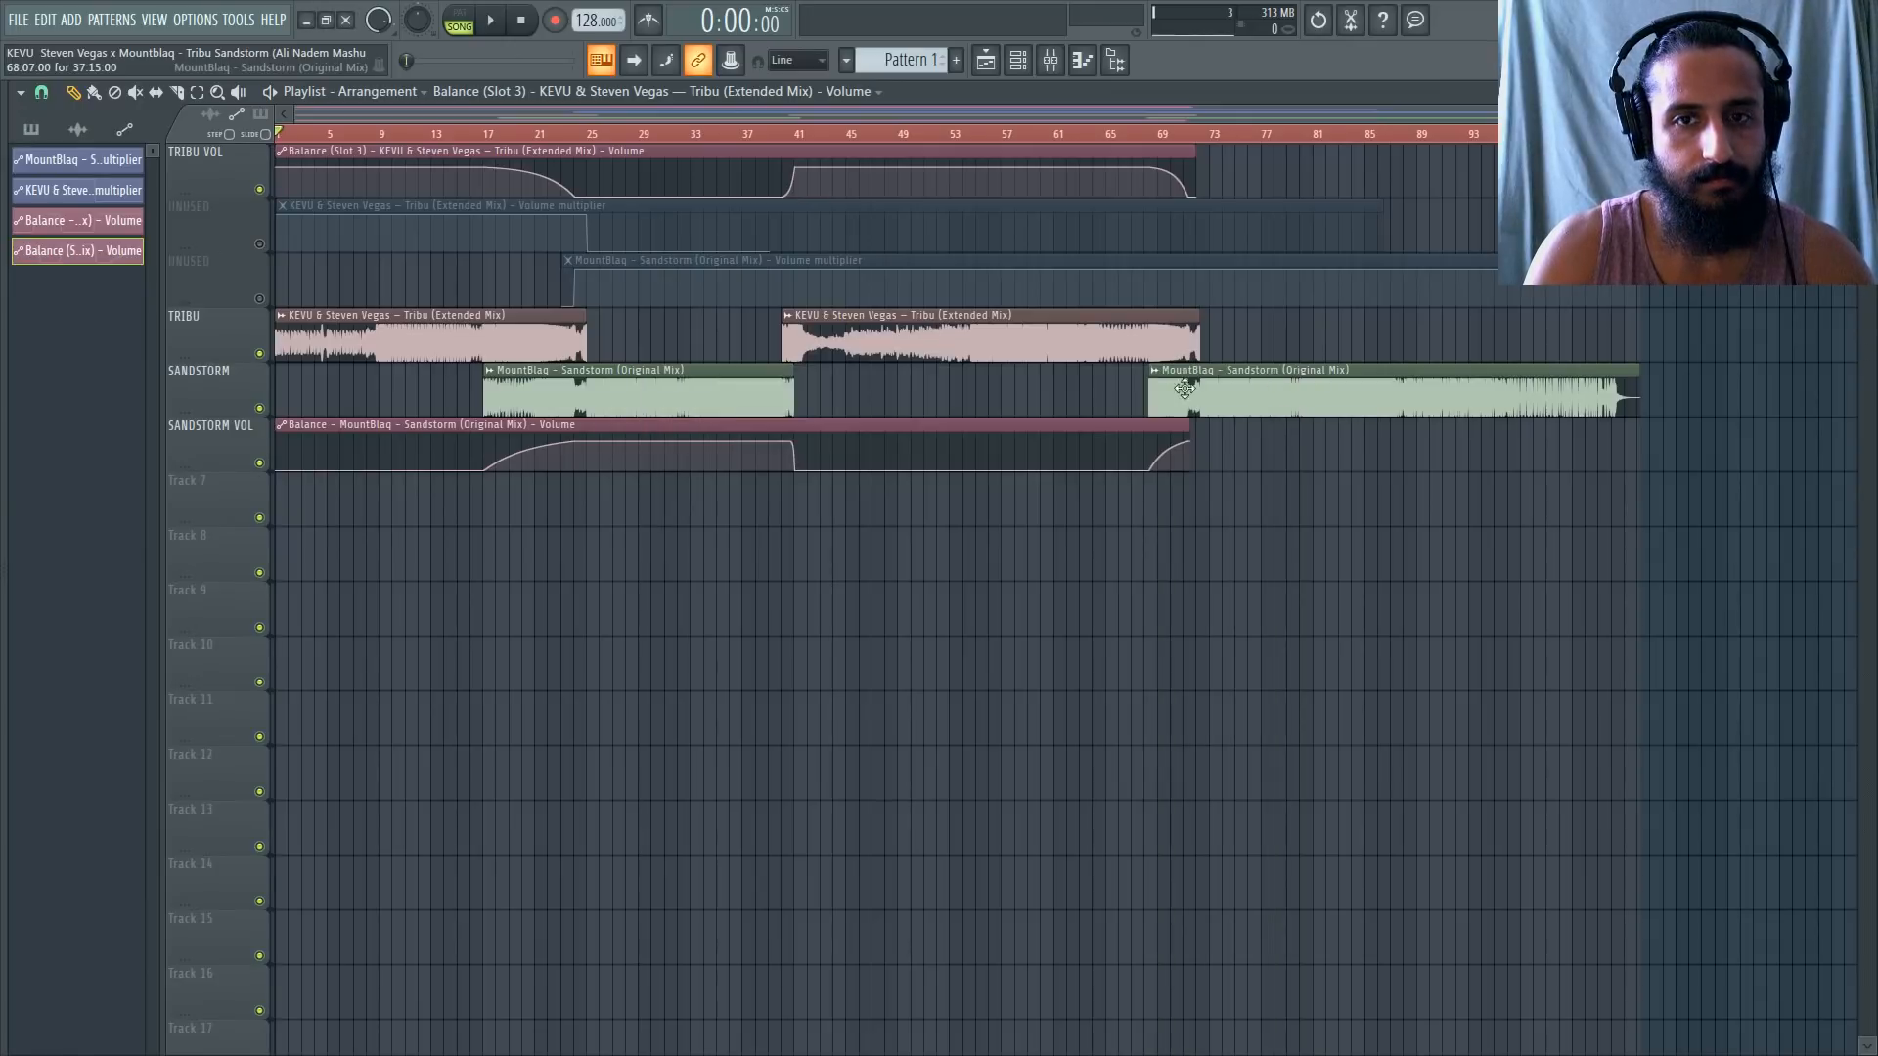
Reopen the project info to review the entered credits, then close it.
click(194, 20)
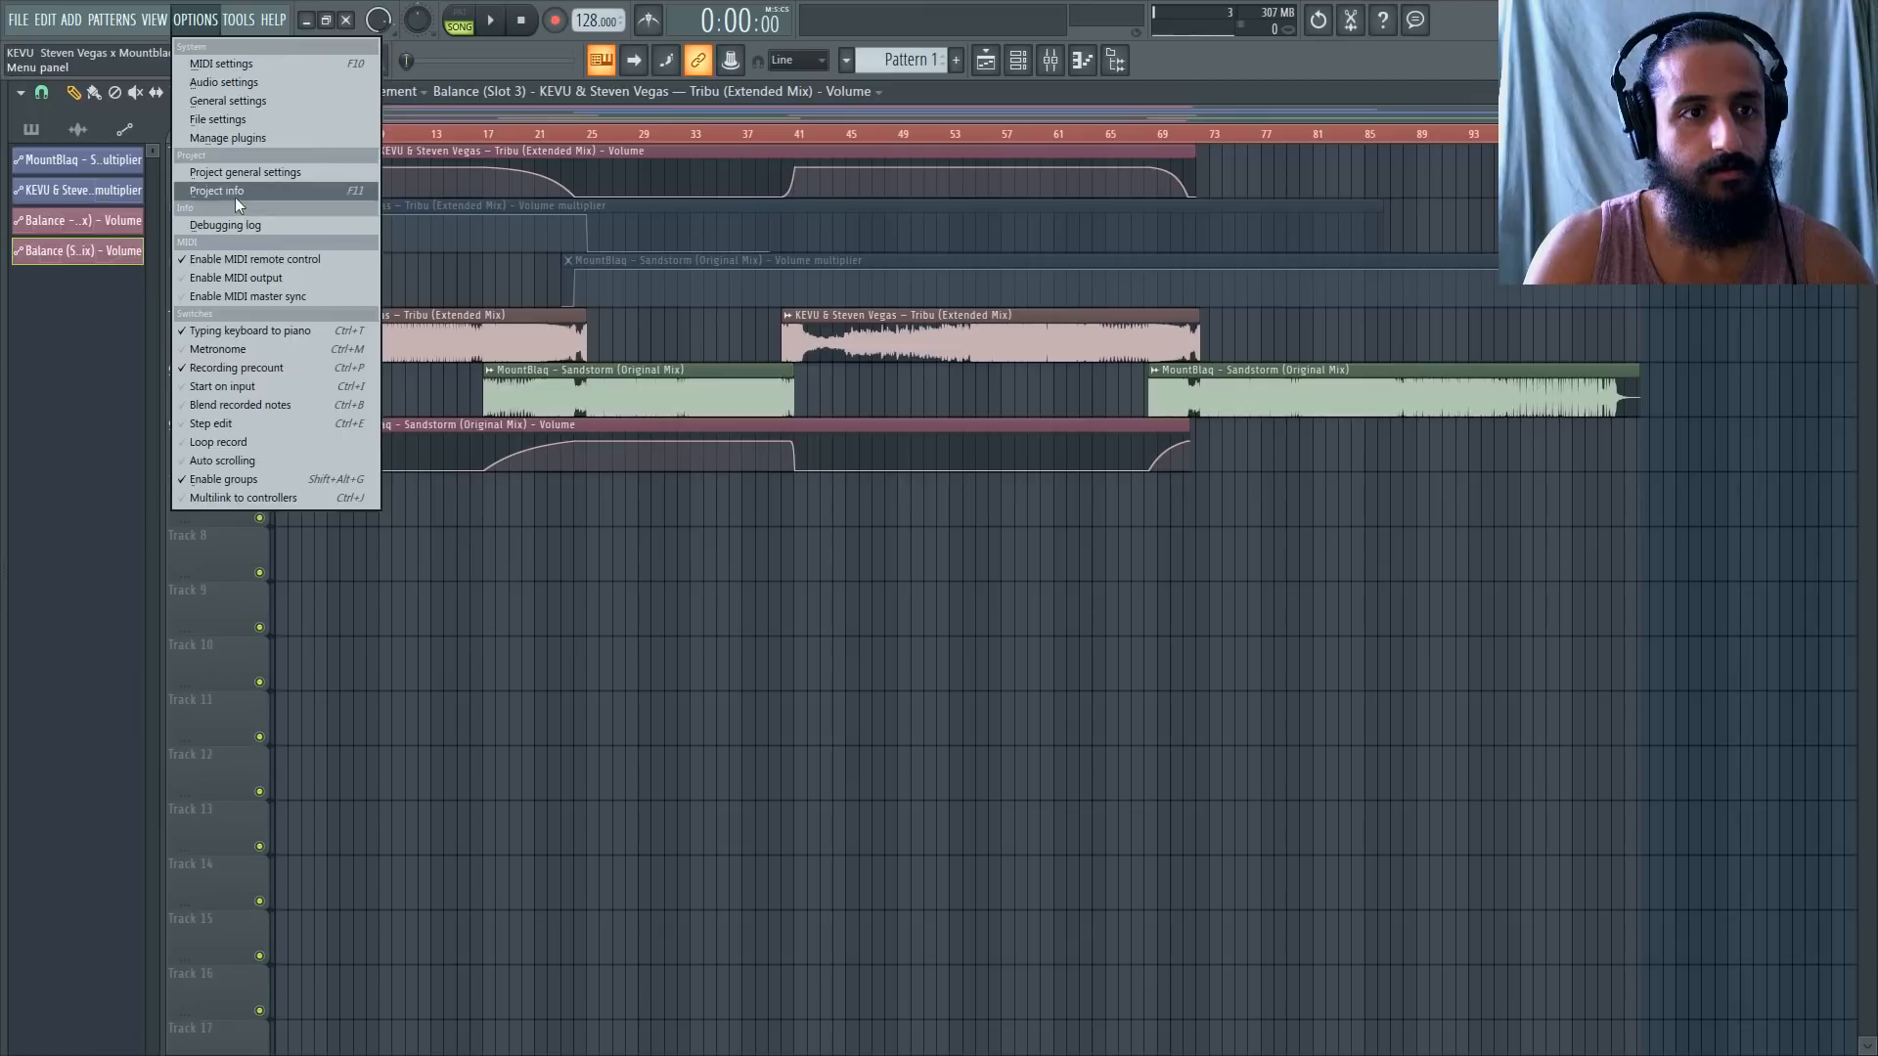
click(235, 192)
click(1283, 382)
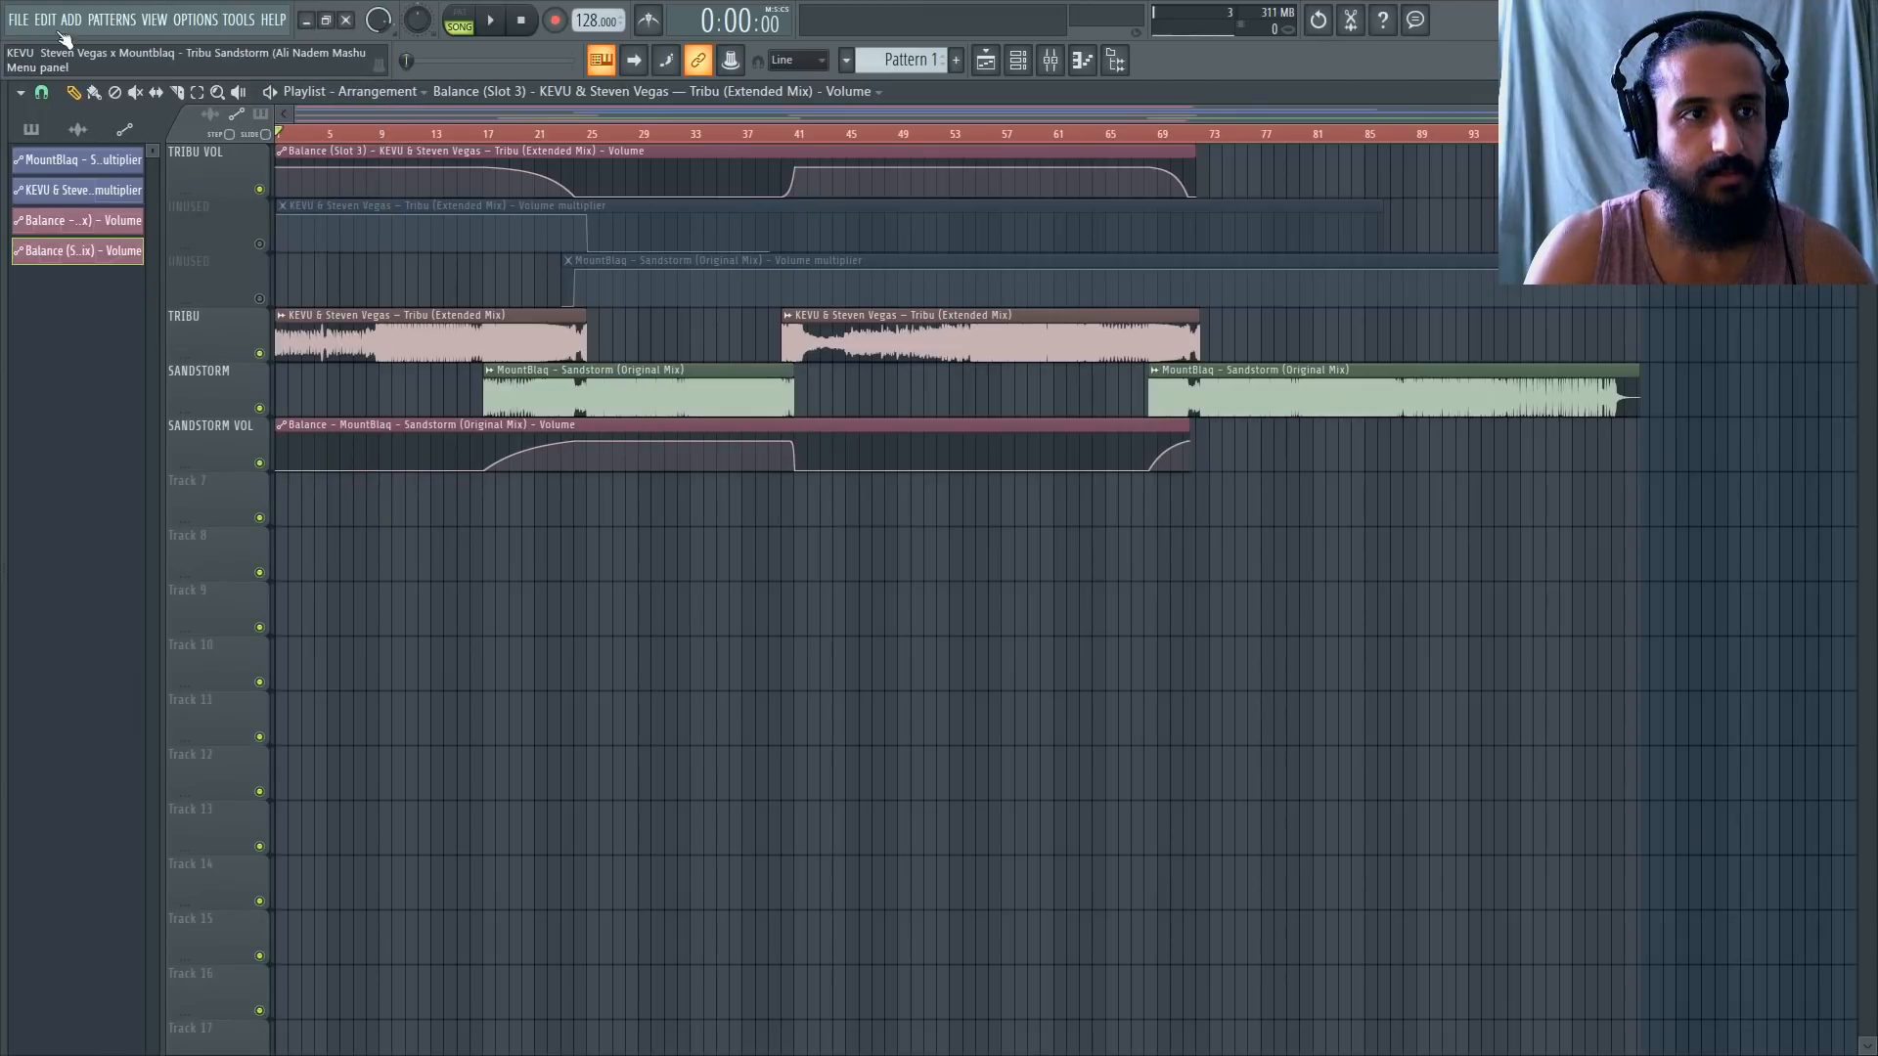
click(17, 20)
mouse_move(92, 192)
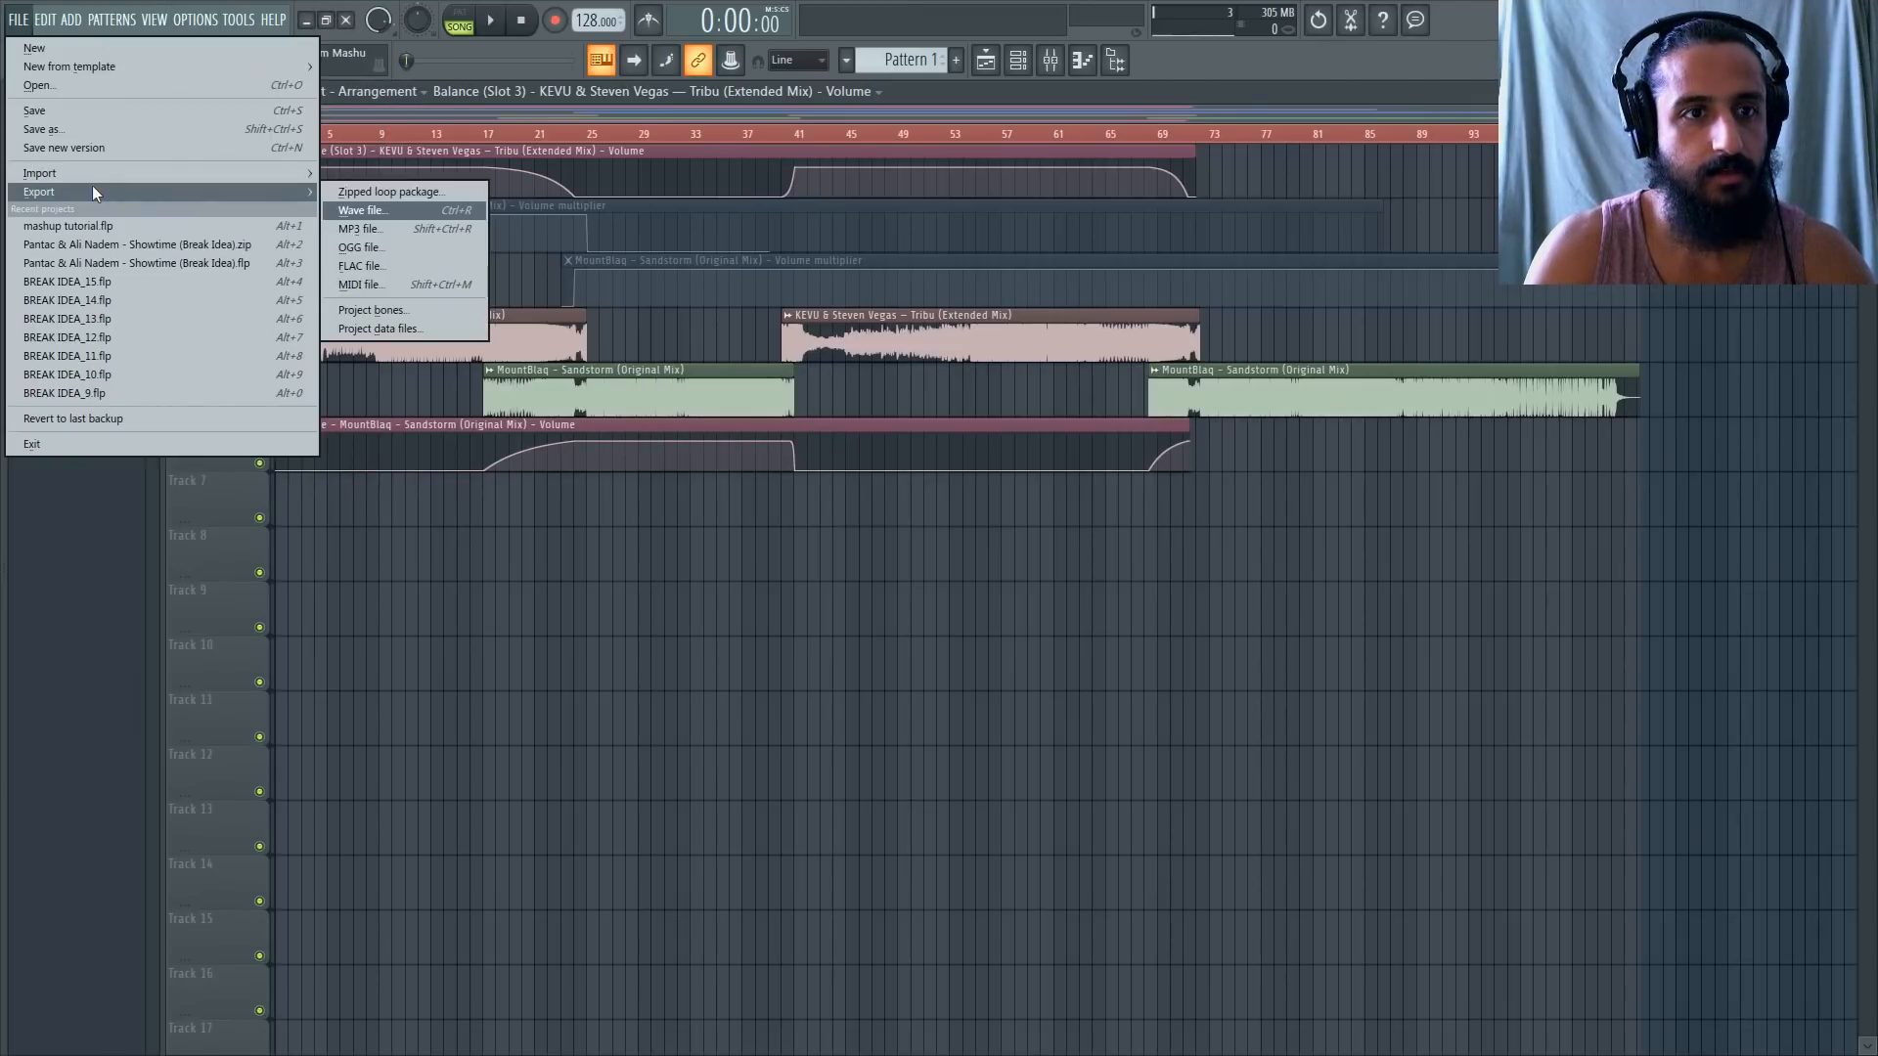
click(378, 209)
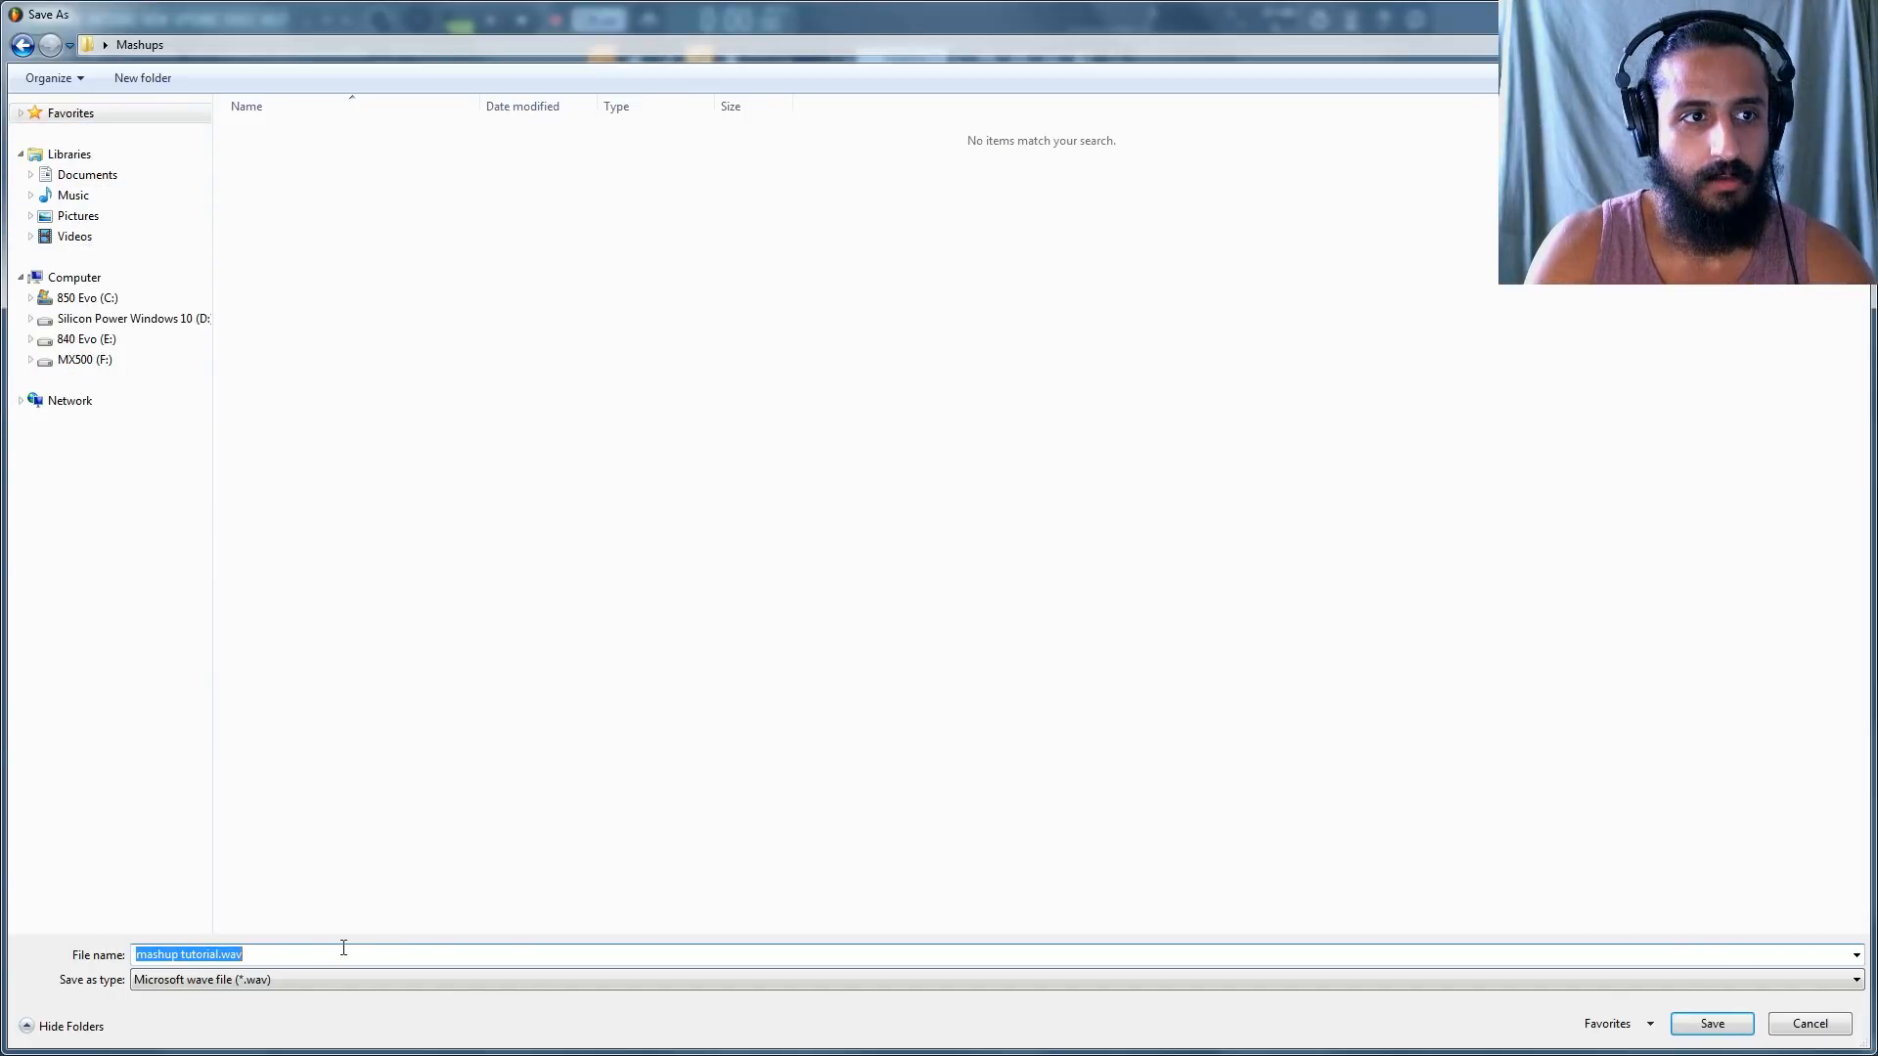
key(ctrl+v)
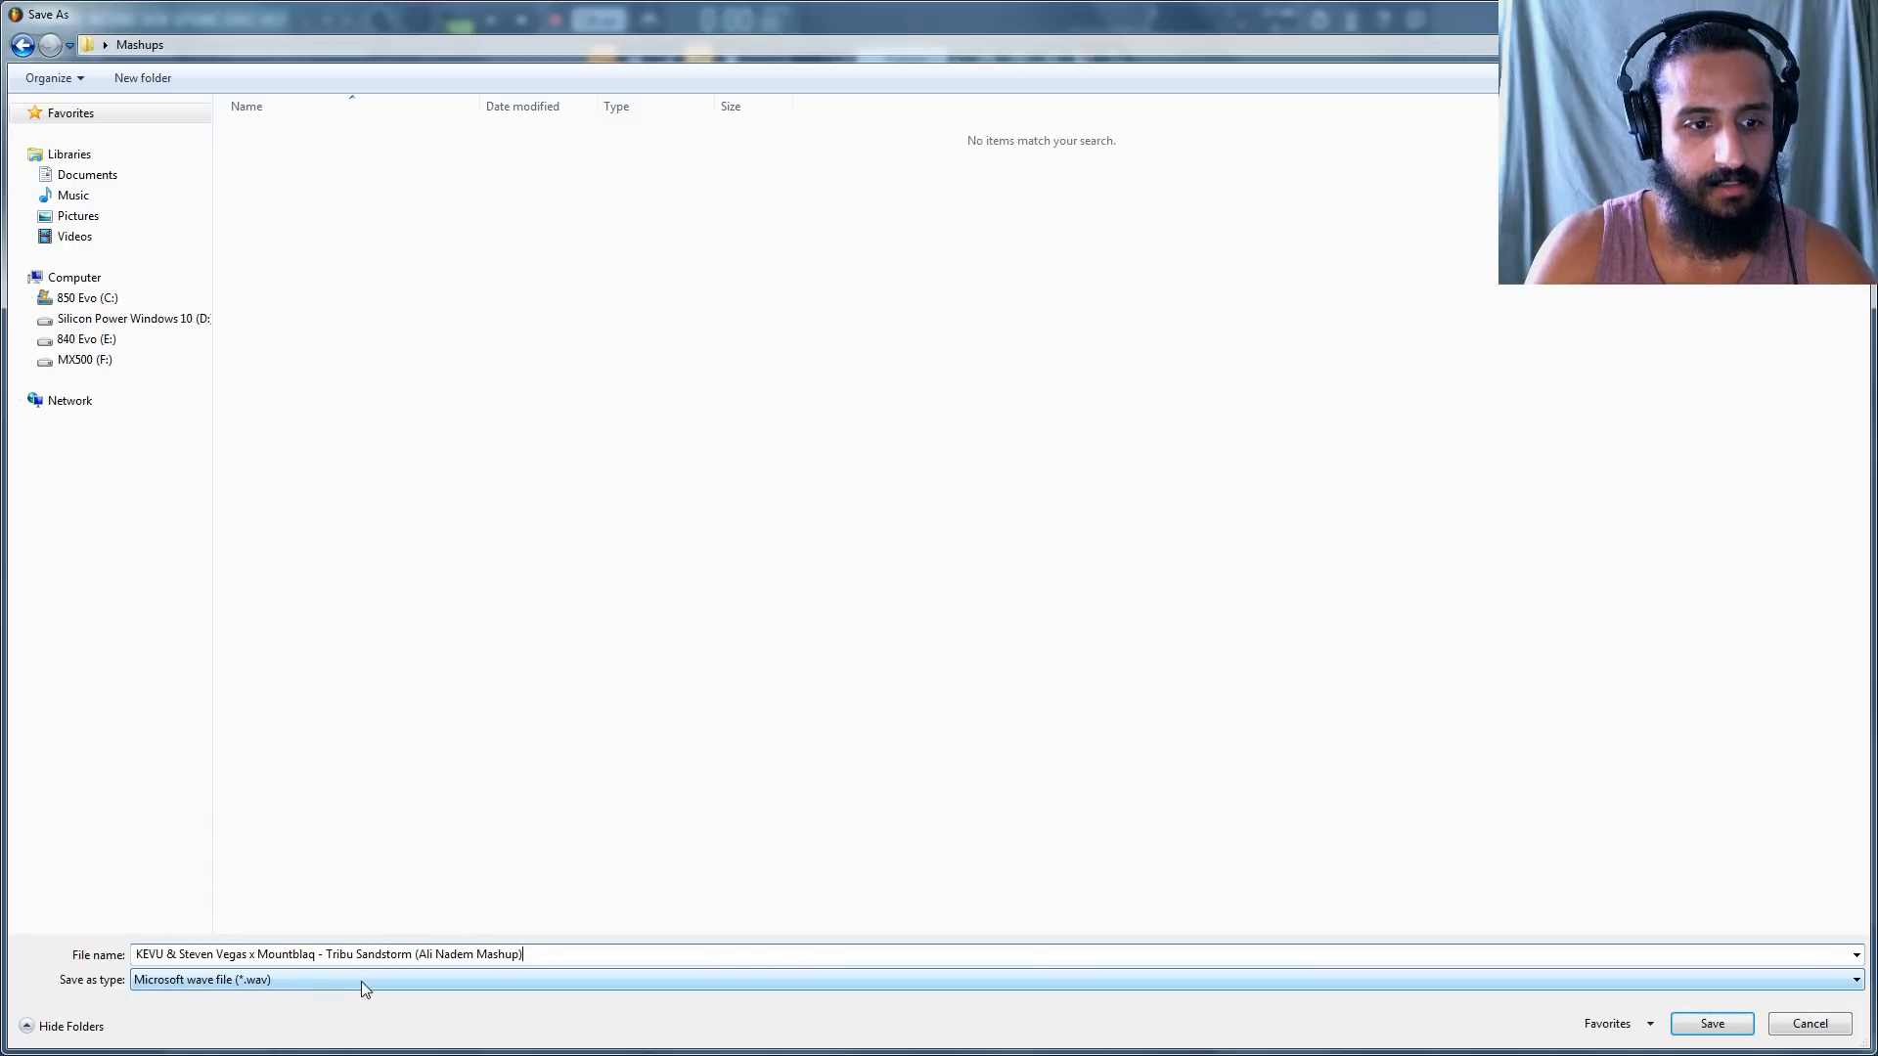
click(1708, 1019)
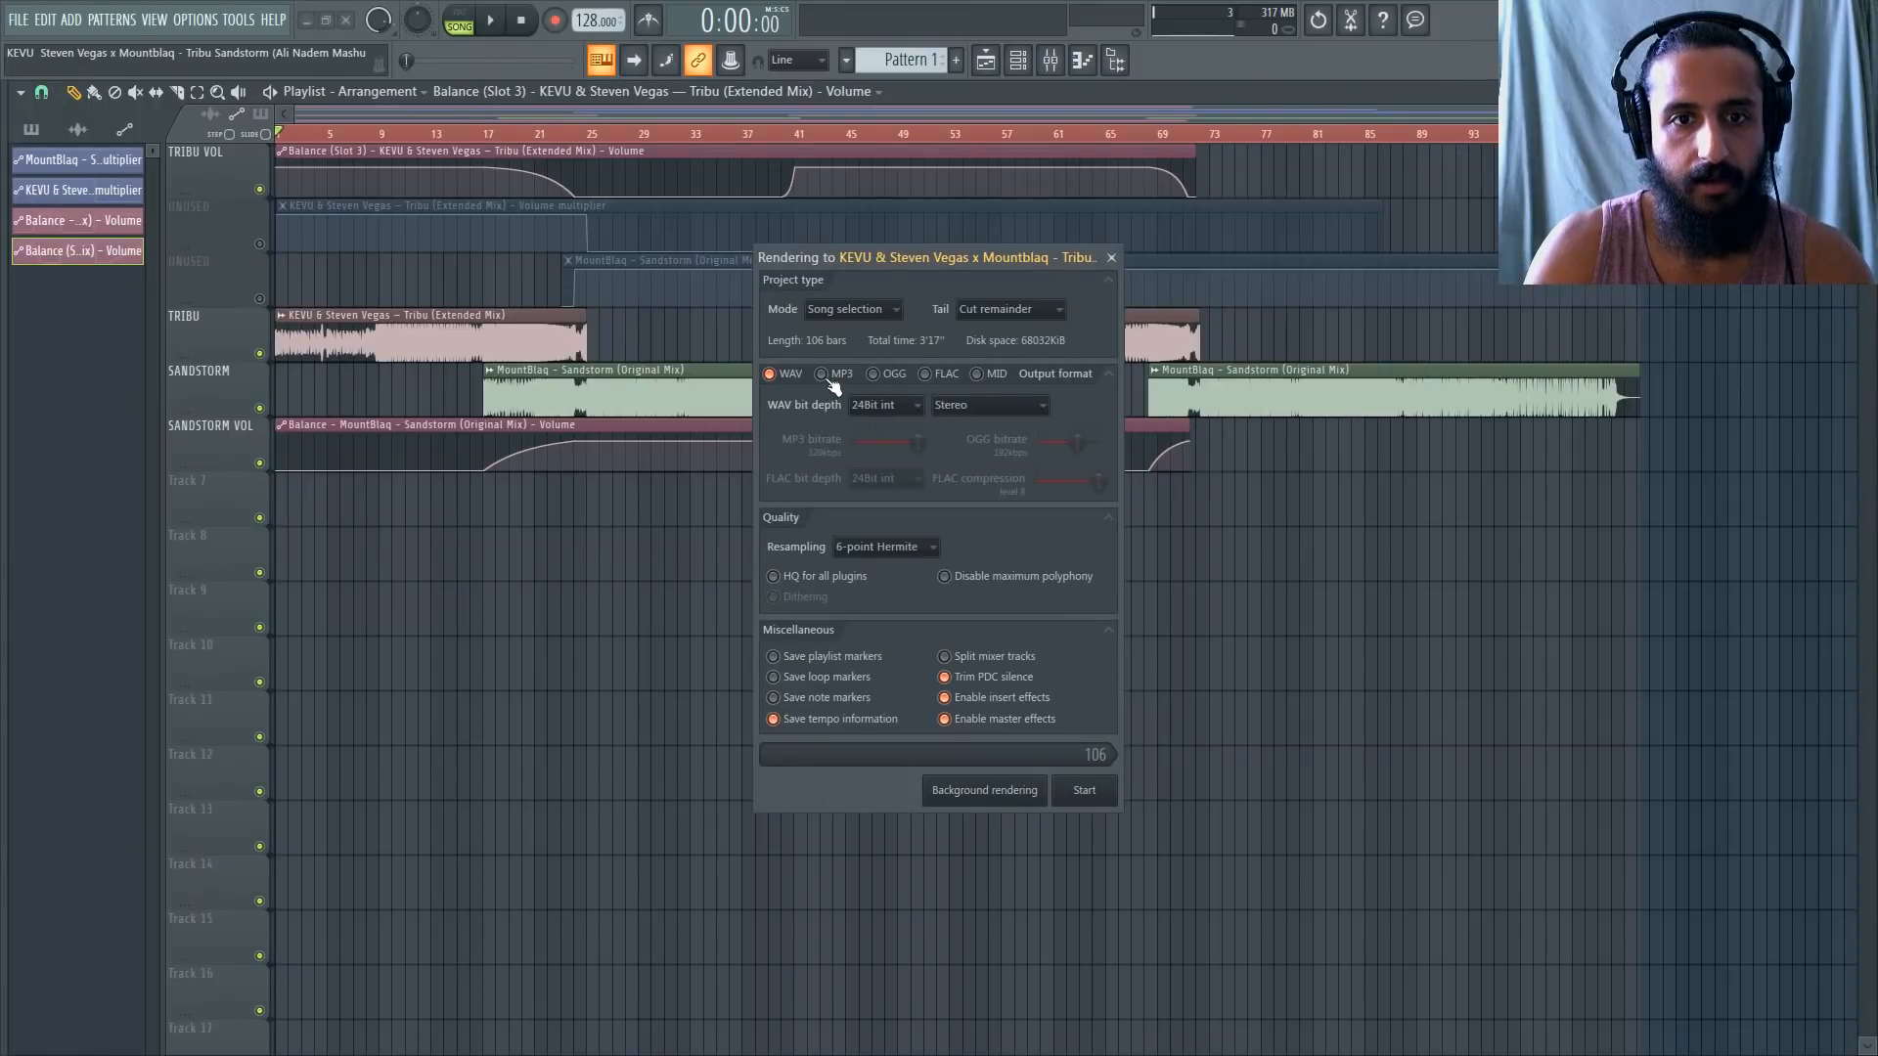
click(822, 374)
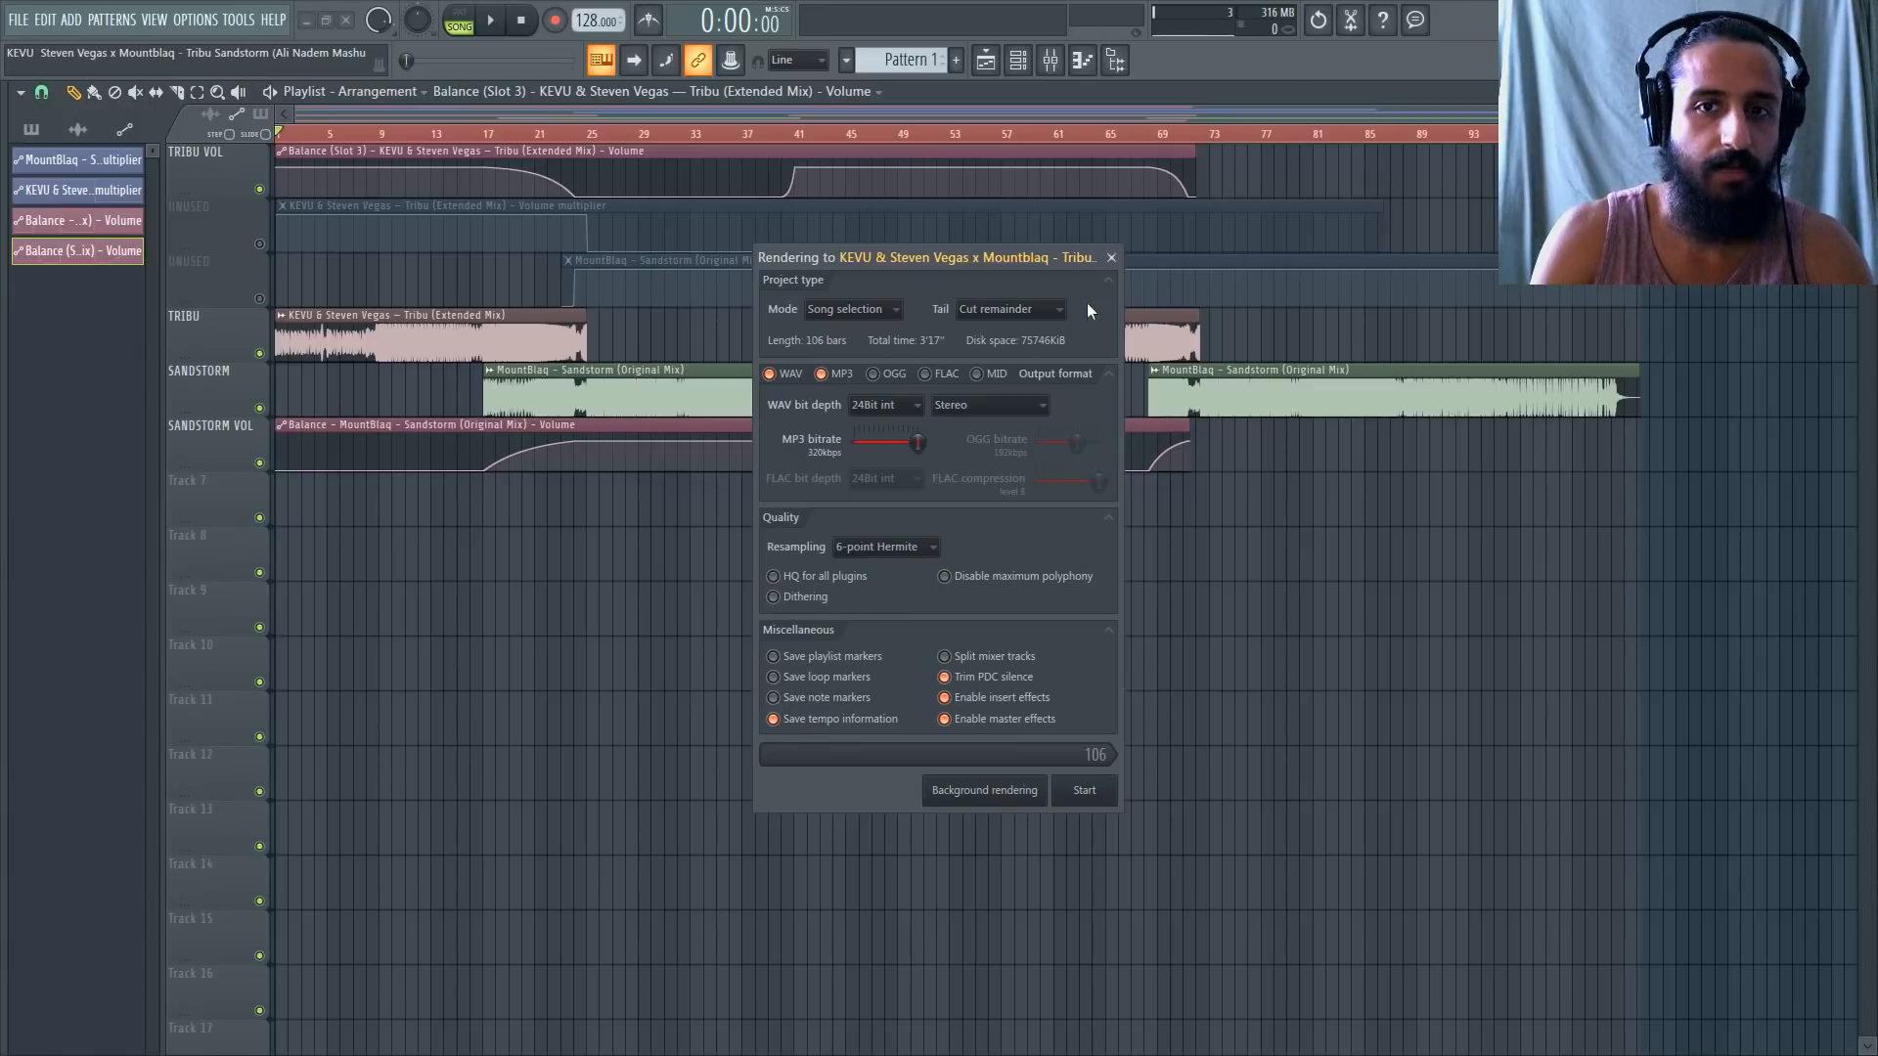
click(1113, 259)
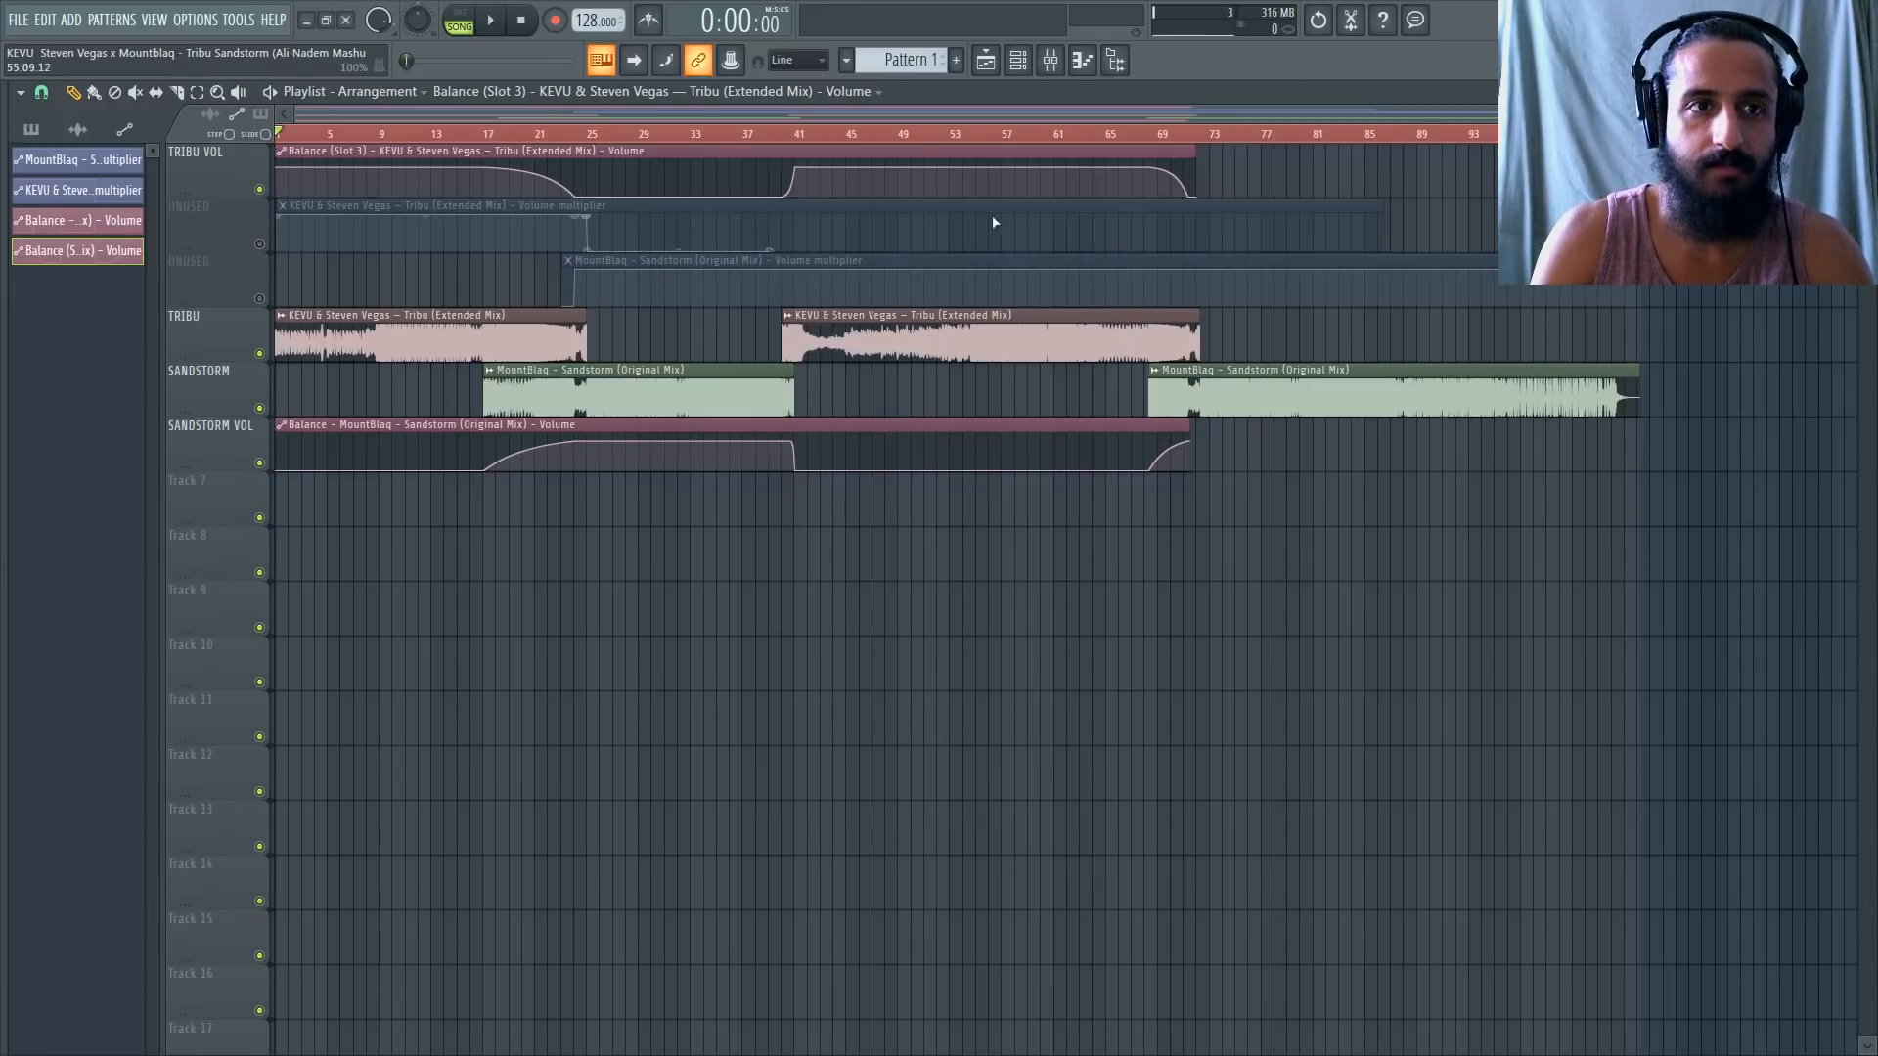
Reset the master volume and export the song as WAV and MP3 to the Mashup Tutorial folder, using the project title as file name.
right_click(383, 25)
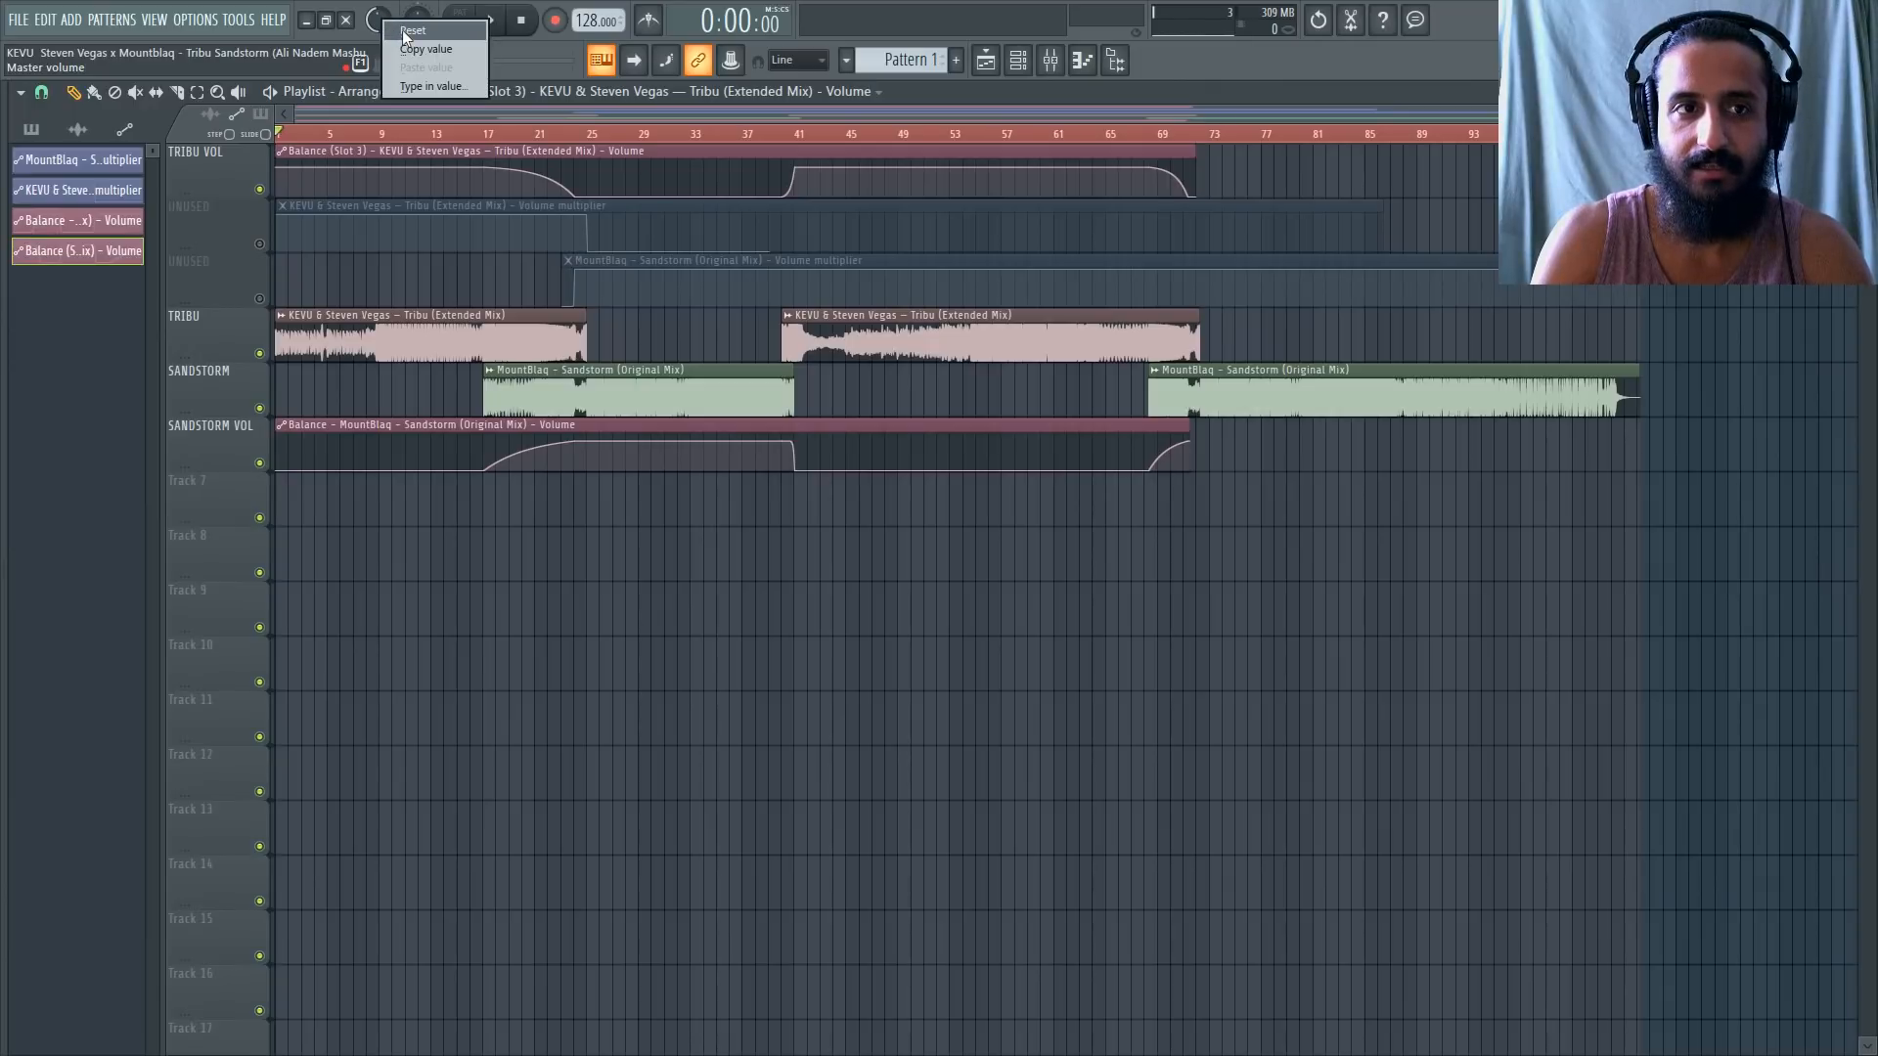
click(405, 32)
click(17, 19)
mouse_move(75, 191)
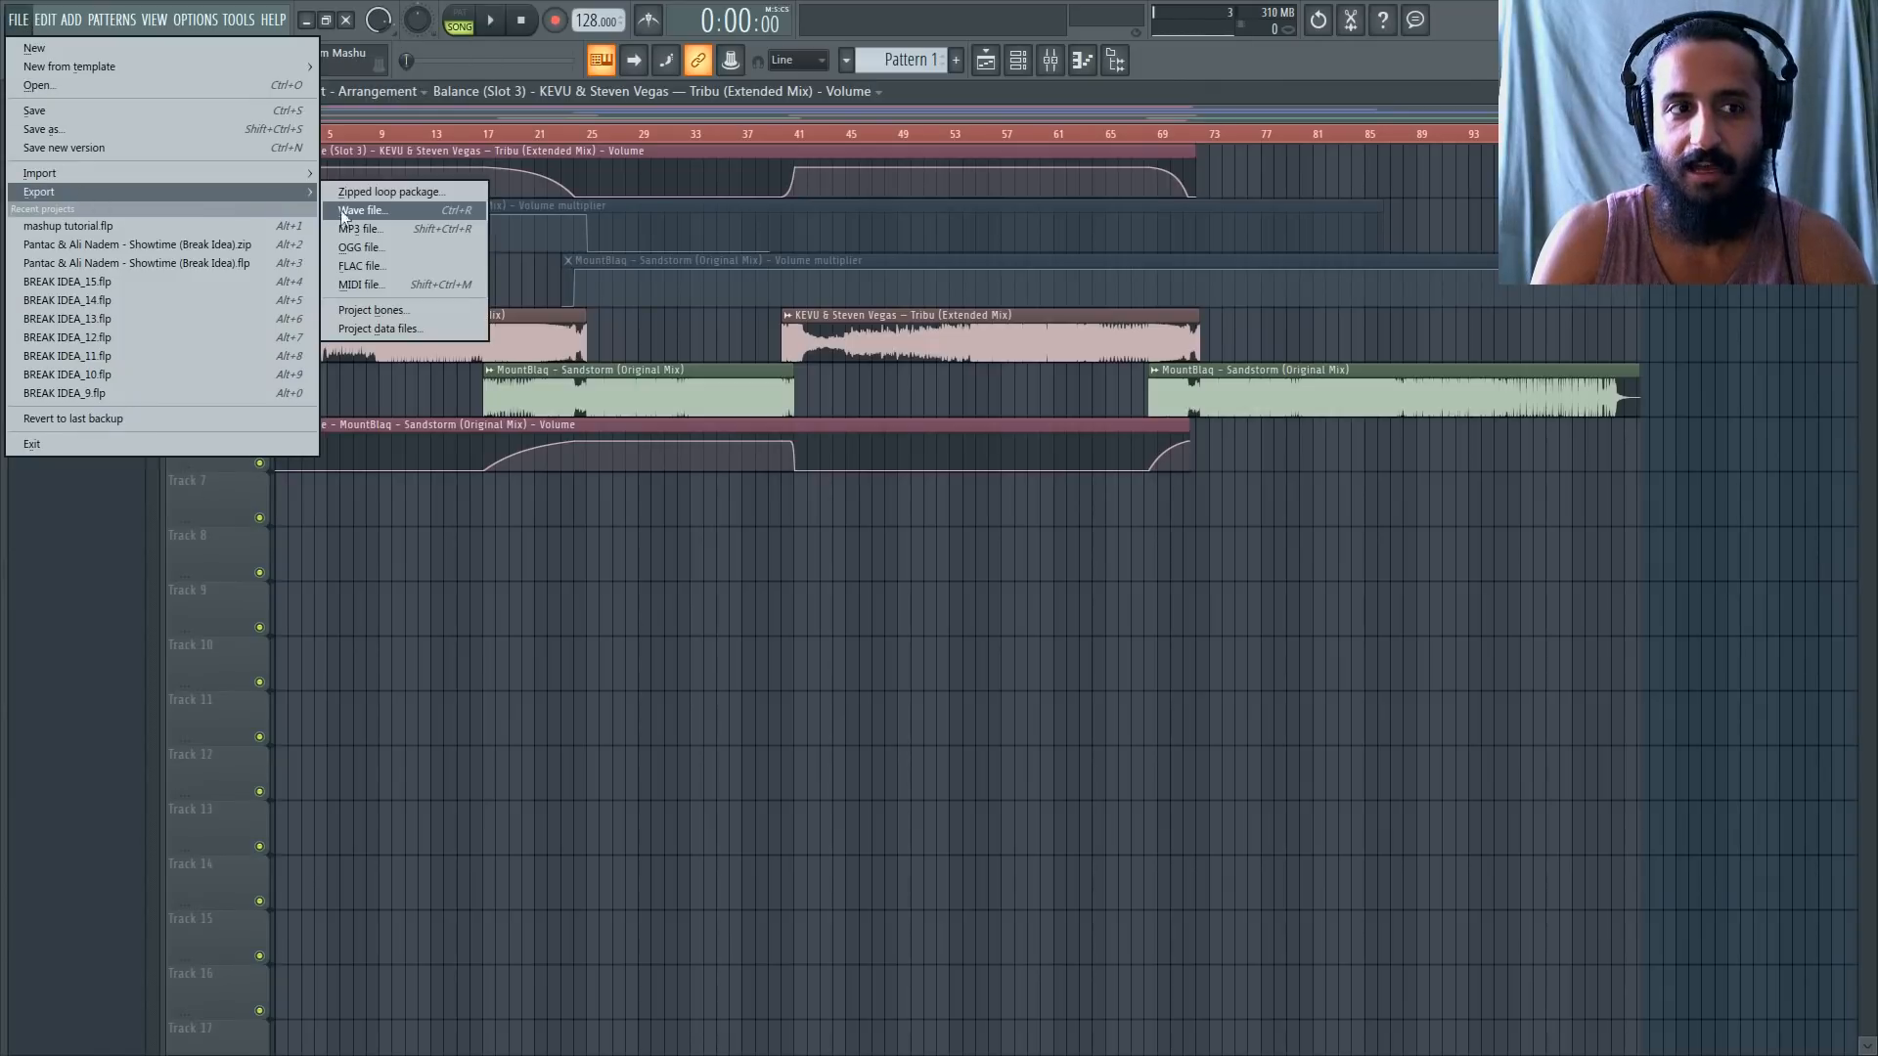
click(357, 212)
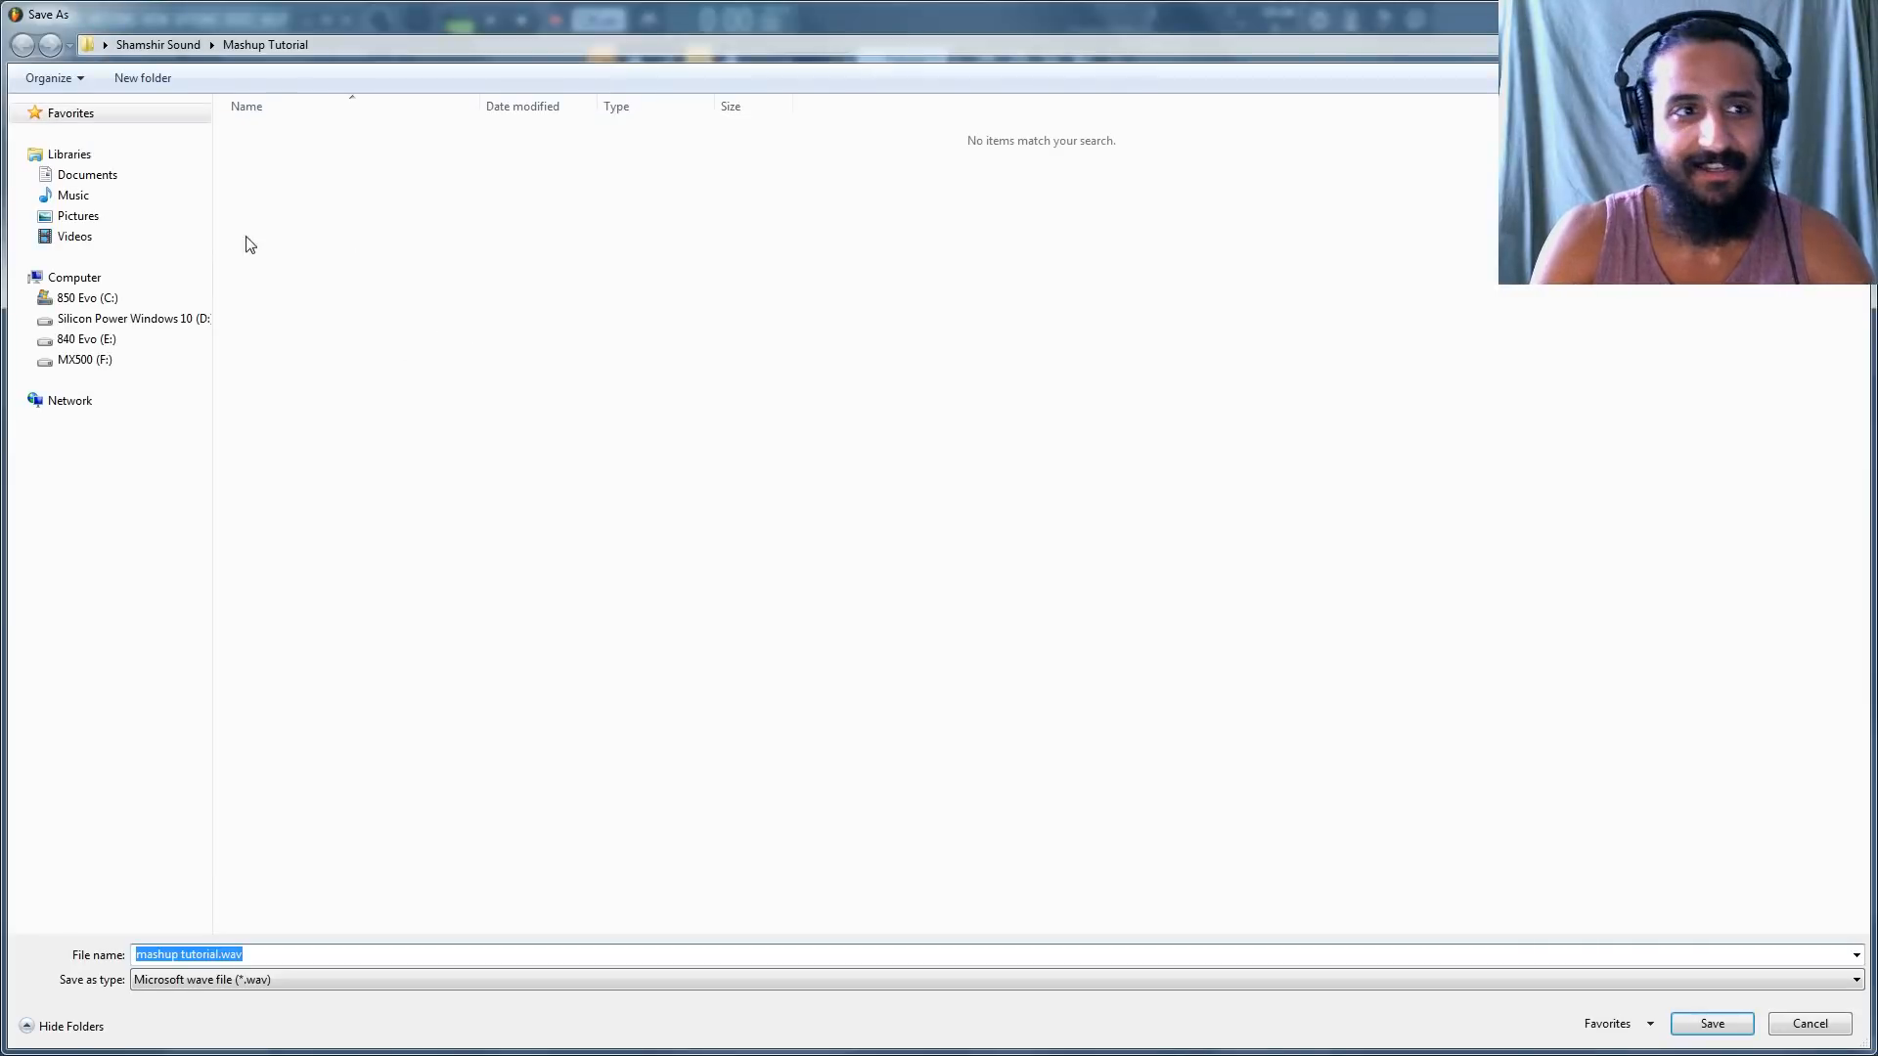
key(ctrl+v)
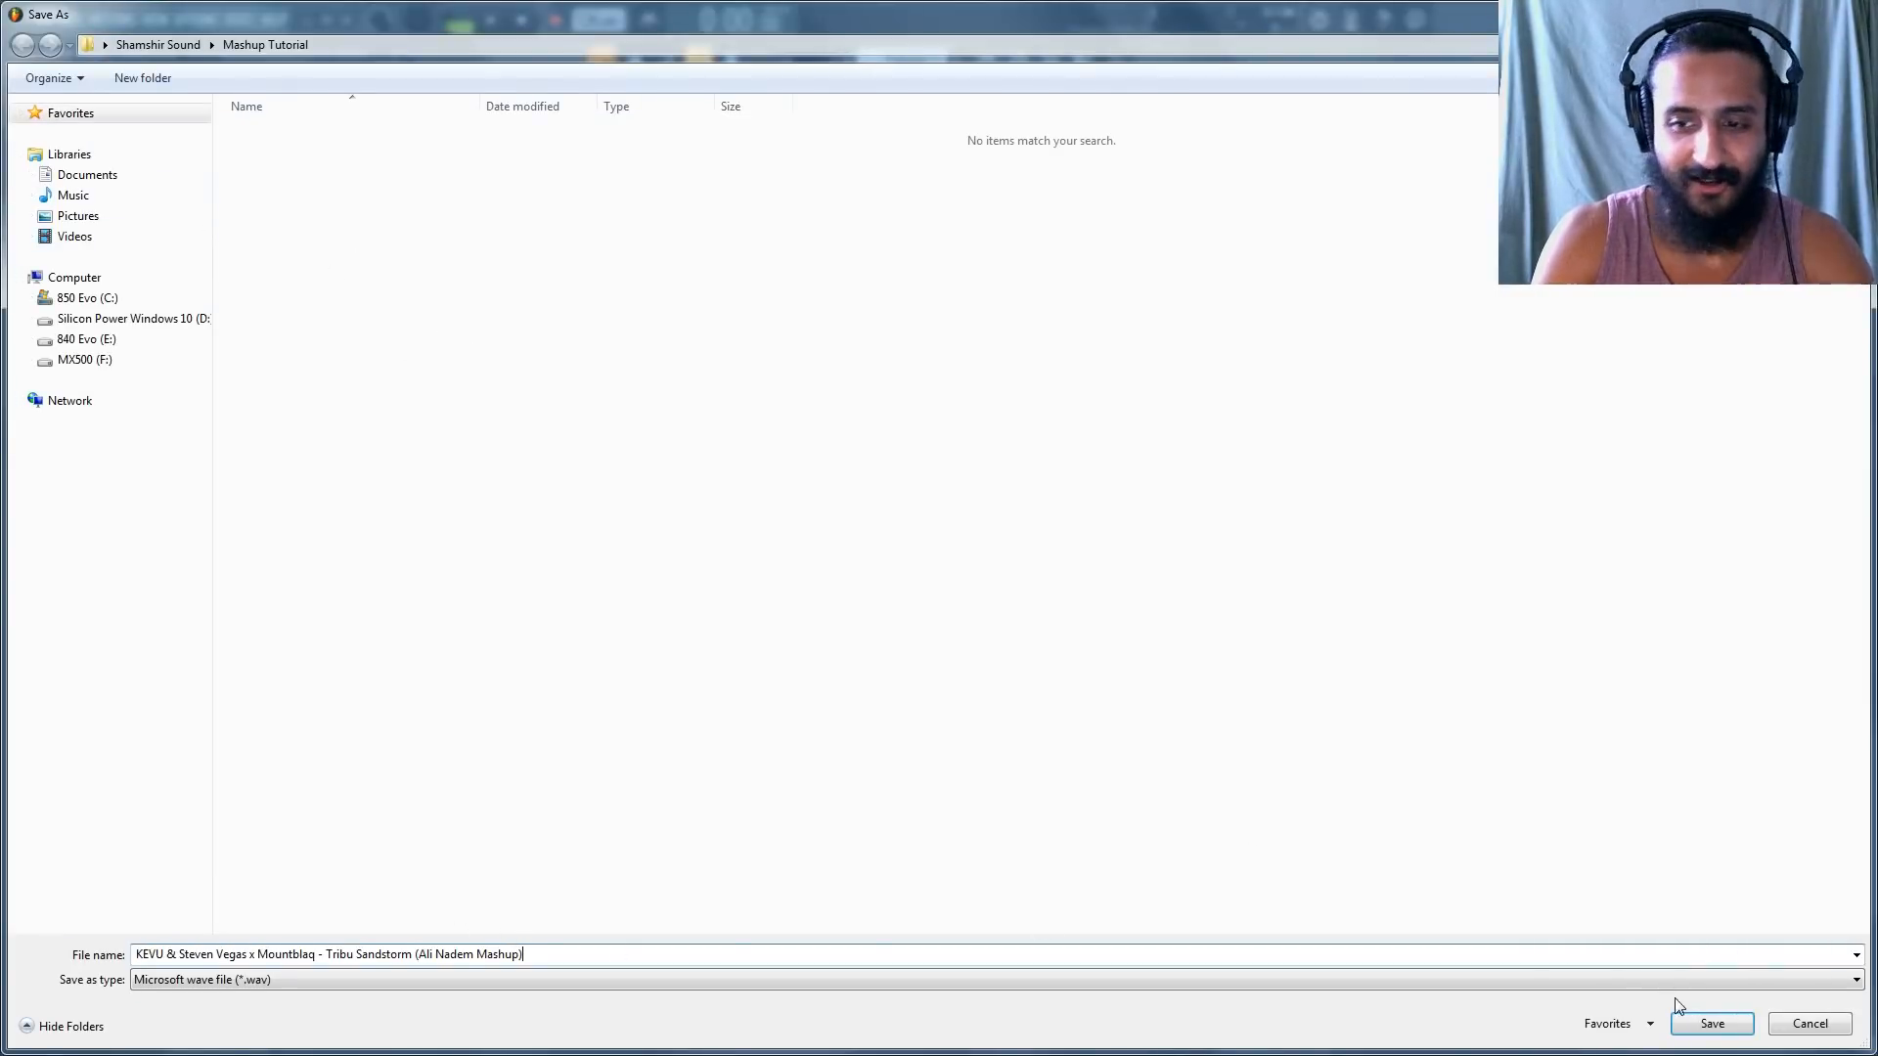
click(1710, 1027)
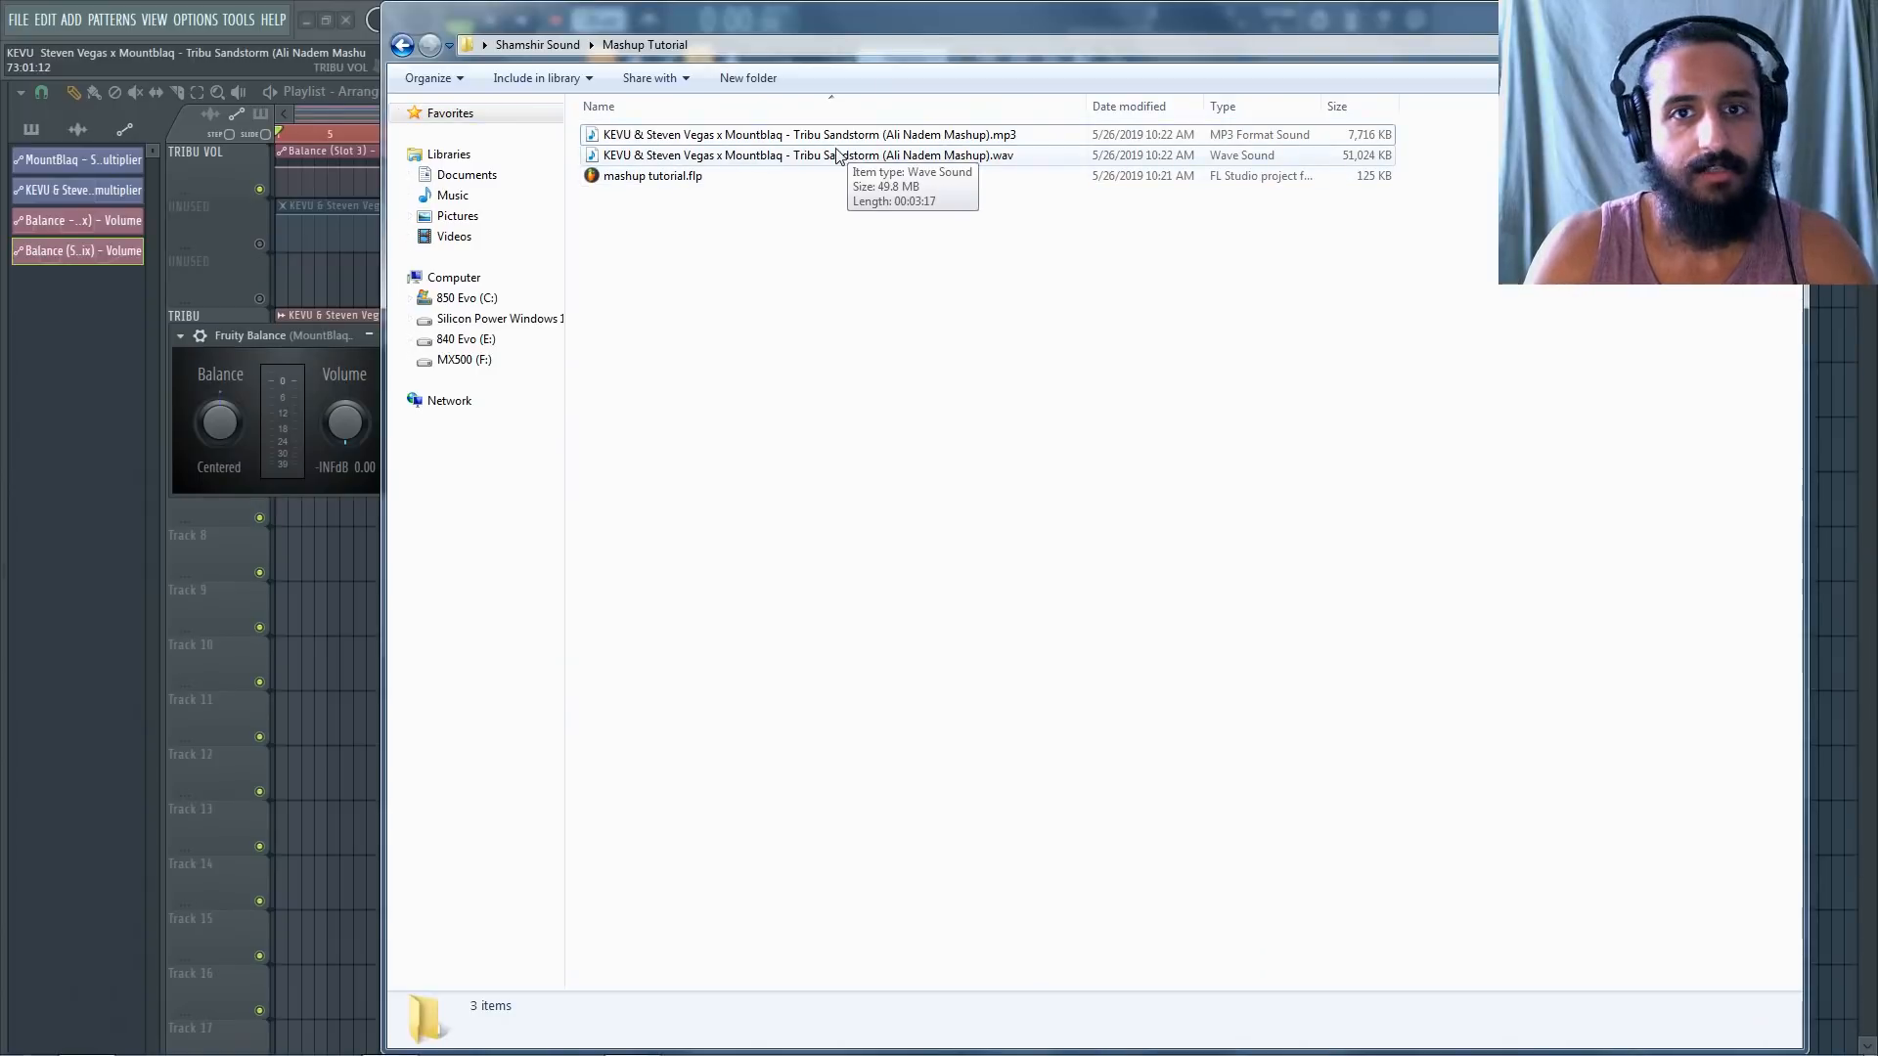
Import the two exported mashup audio files into the playlist, placing them at the song start on Track 10 and Track 12.
click(781, 152)
click(676, 137)
shift+click(692, 155)
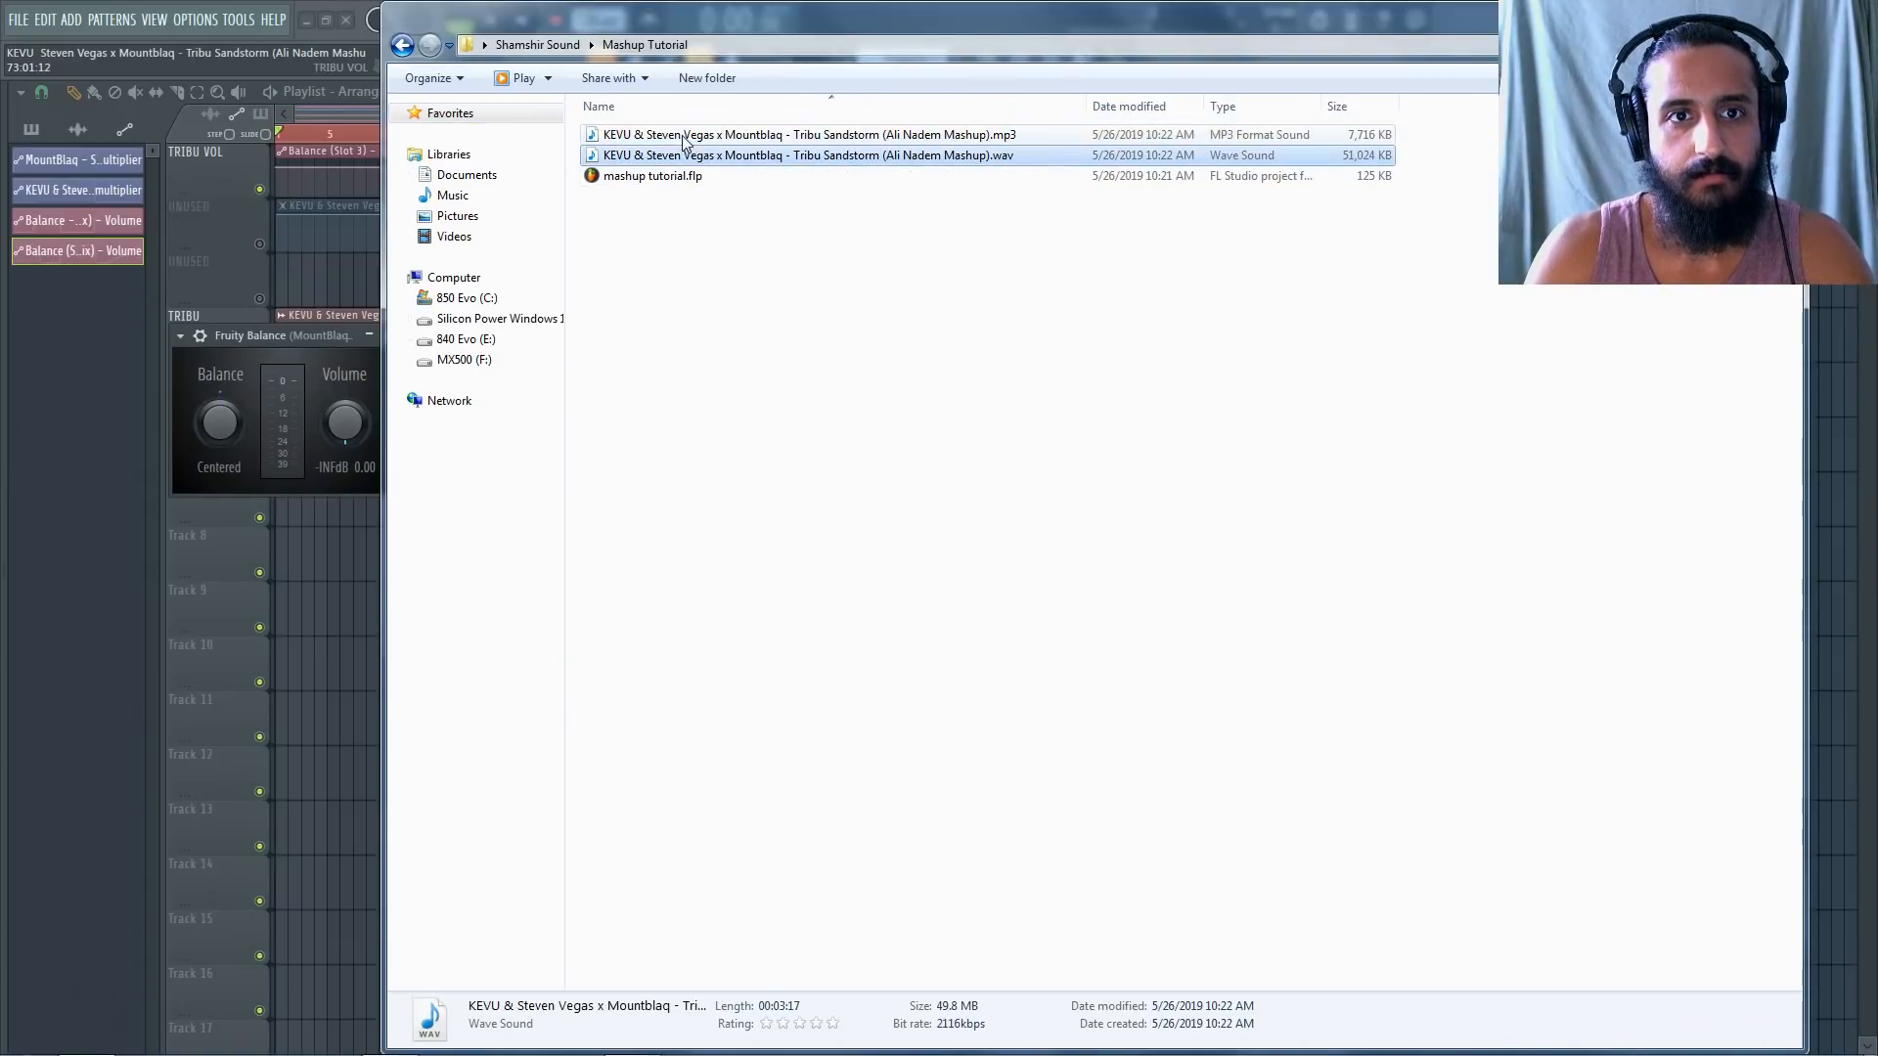
key(alt+Tab)
drag(691, 154, 329, 656)
drag(482, 728, 352, 817)
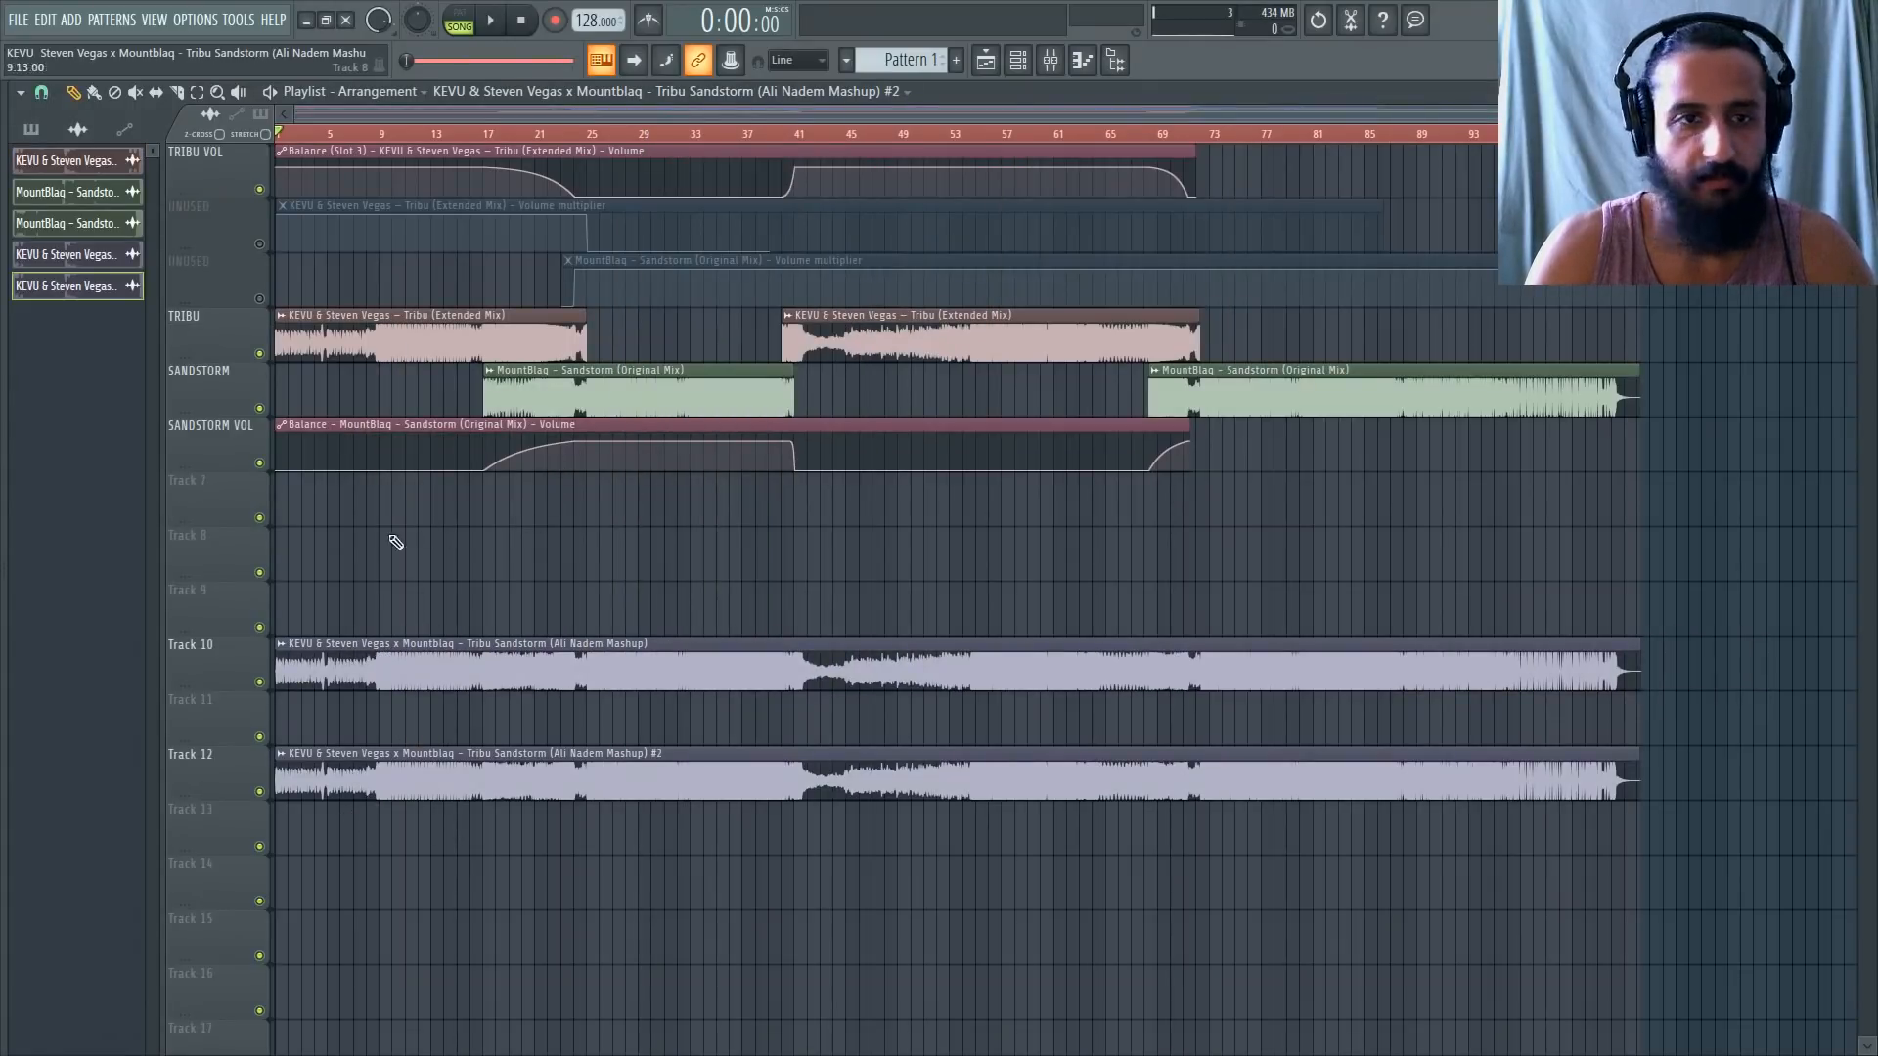
Check the Master track in the mixer, then close the mixer.
click(1049, 60)
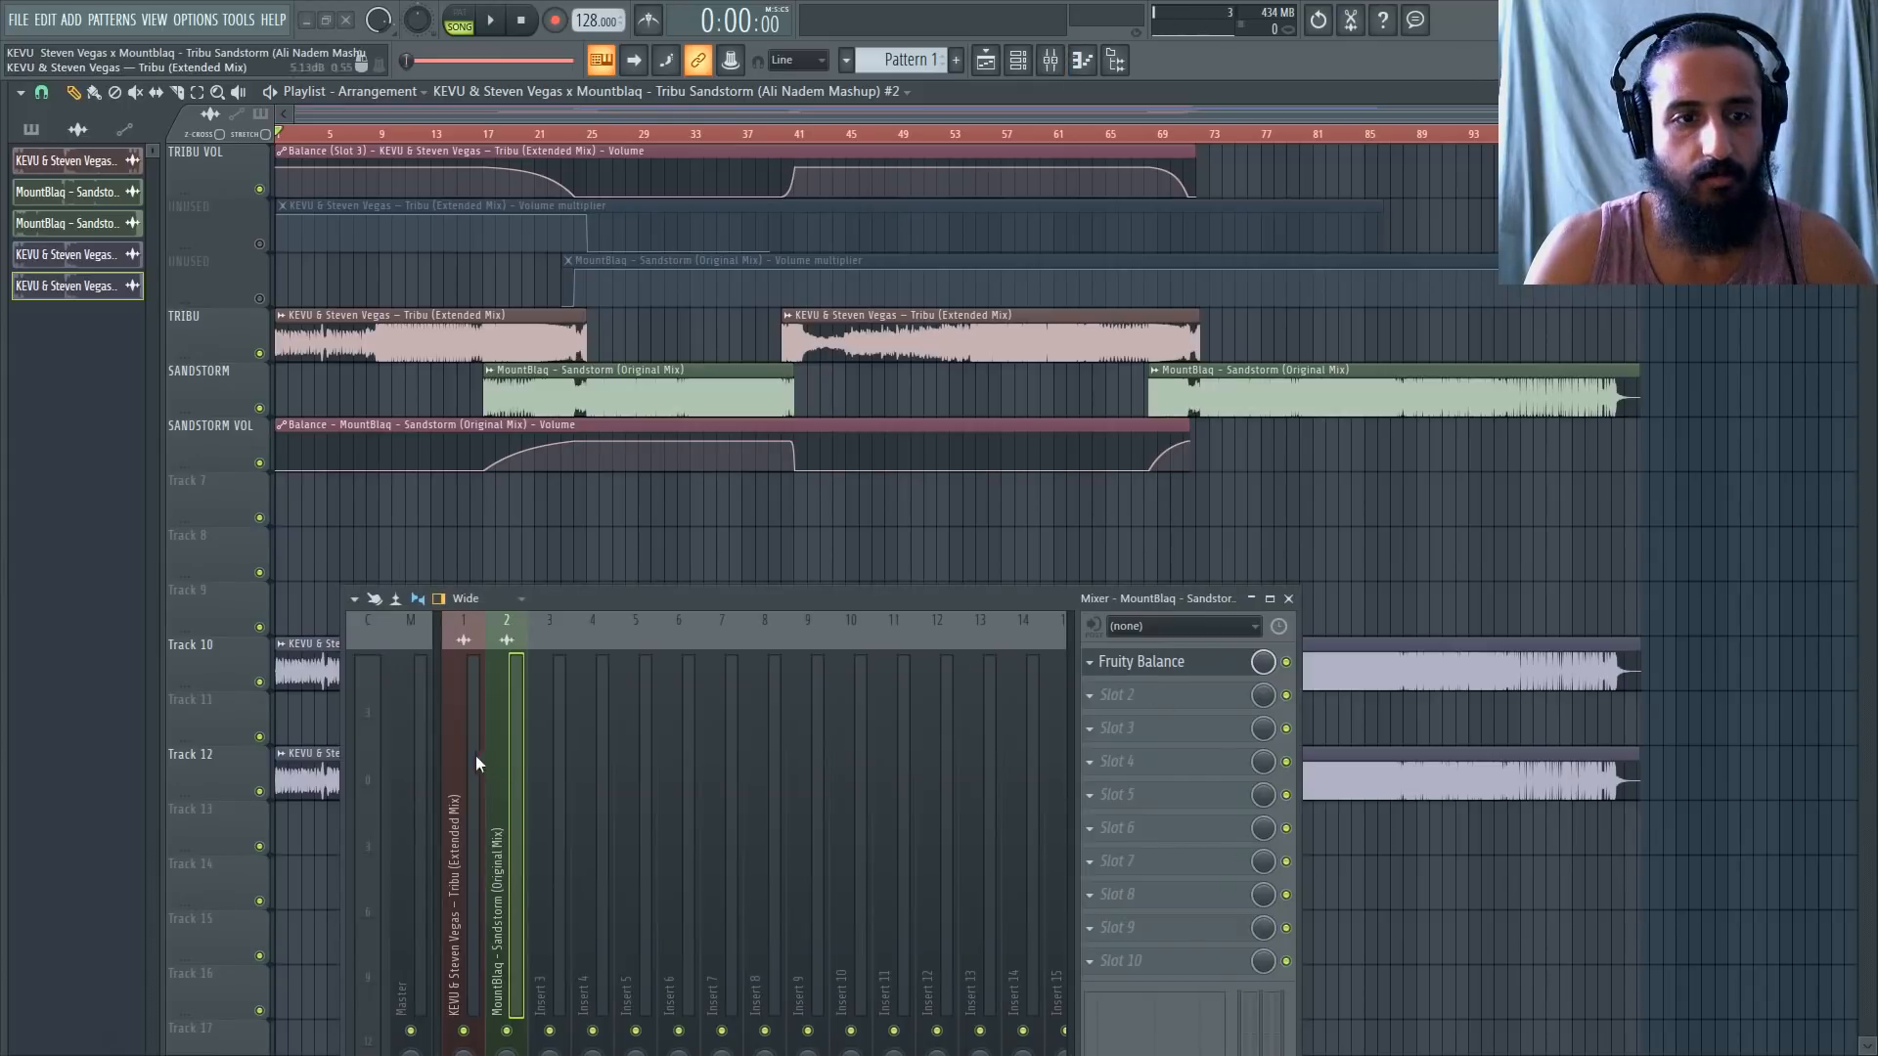
click(421, 782)
click(1288, 599)
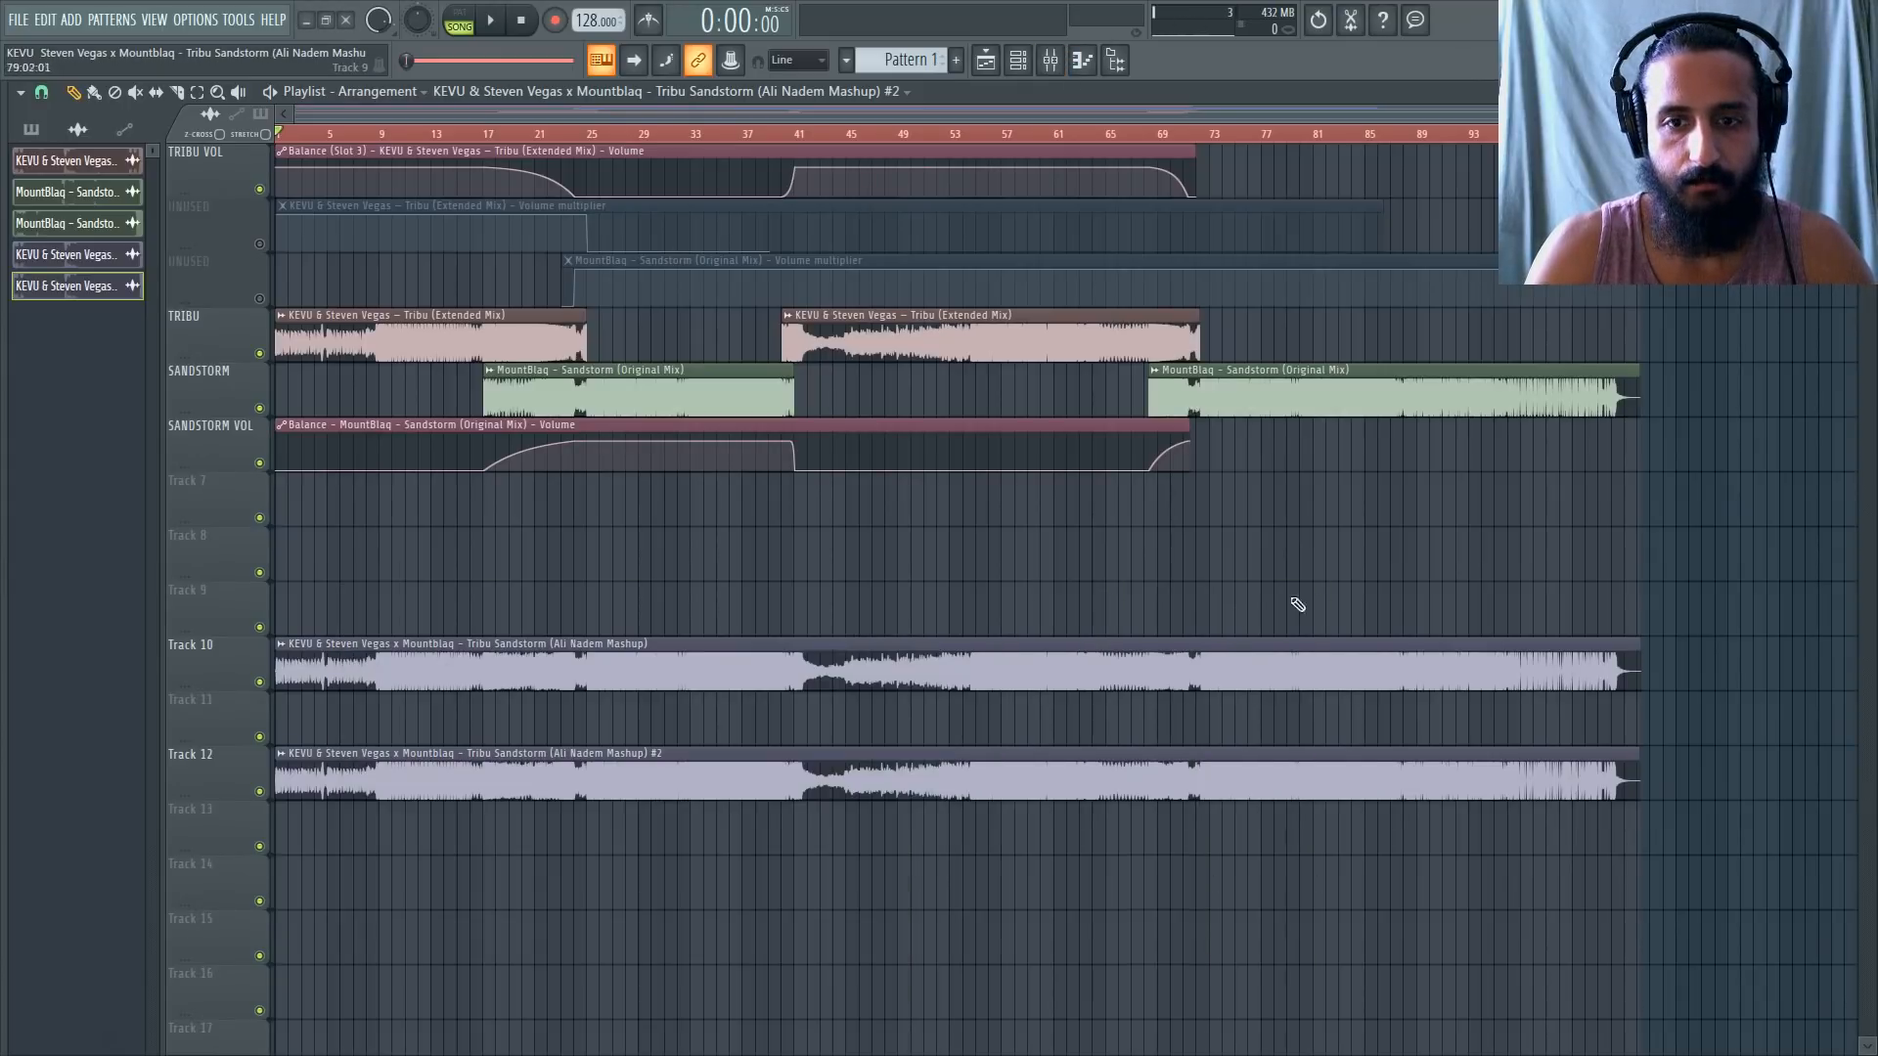
Solo Track 10 and play the rendered mashup from bar 9, skipping ahead to listen through the first transition around bar 24.
right_click(263, 683)
click(382, 134)
key(space)
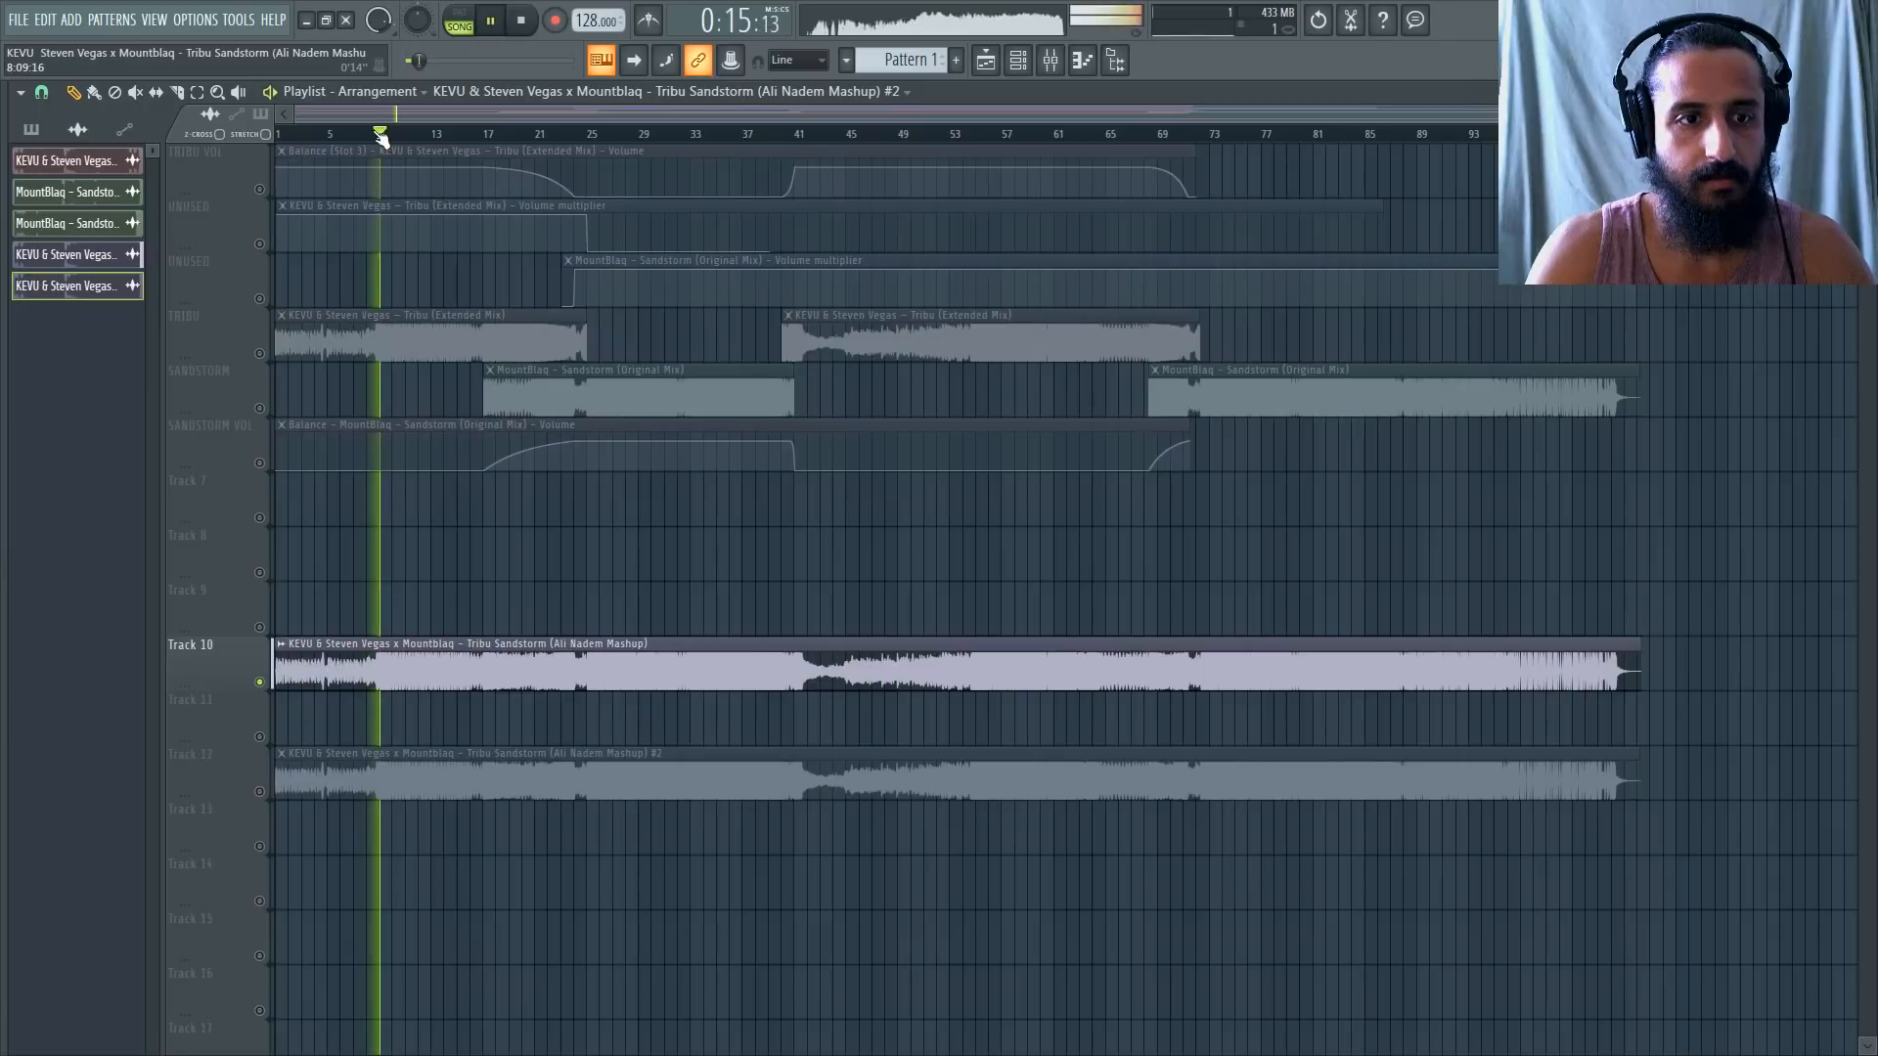
click(487, 134)
click(515, 134)
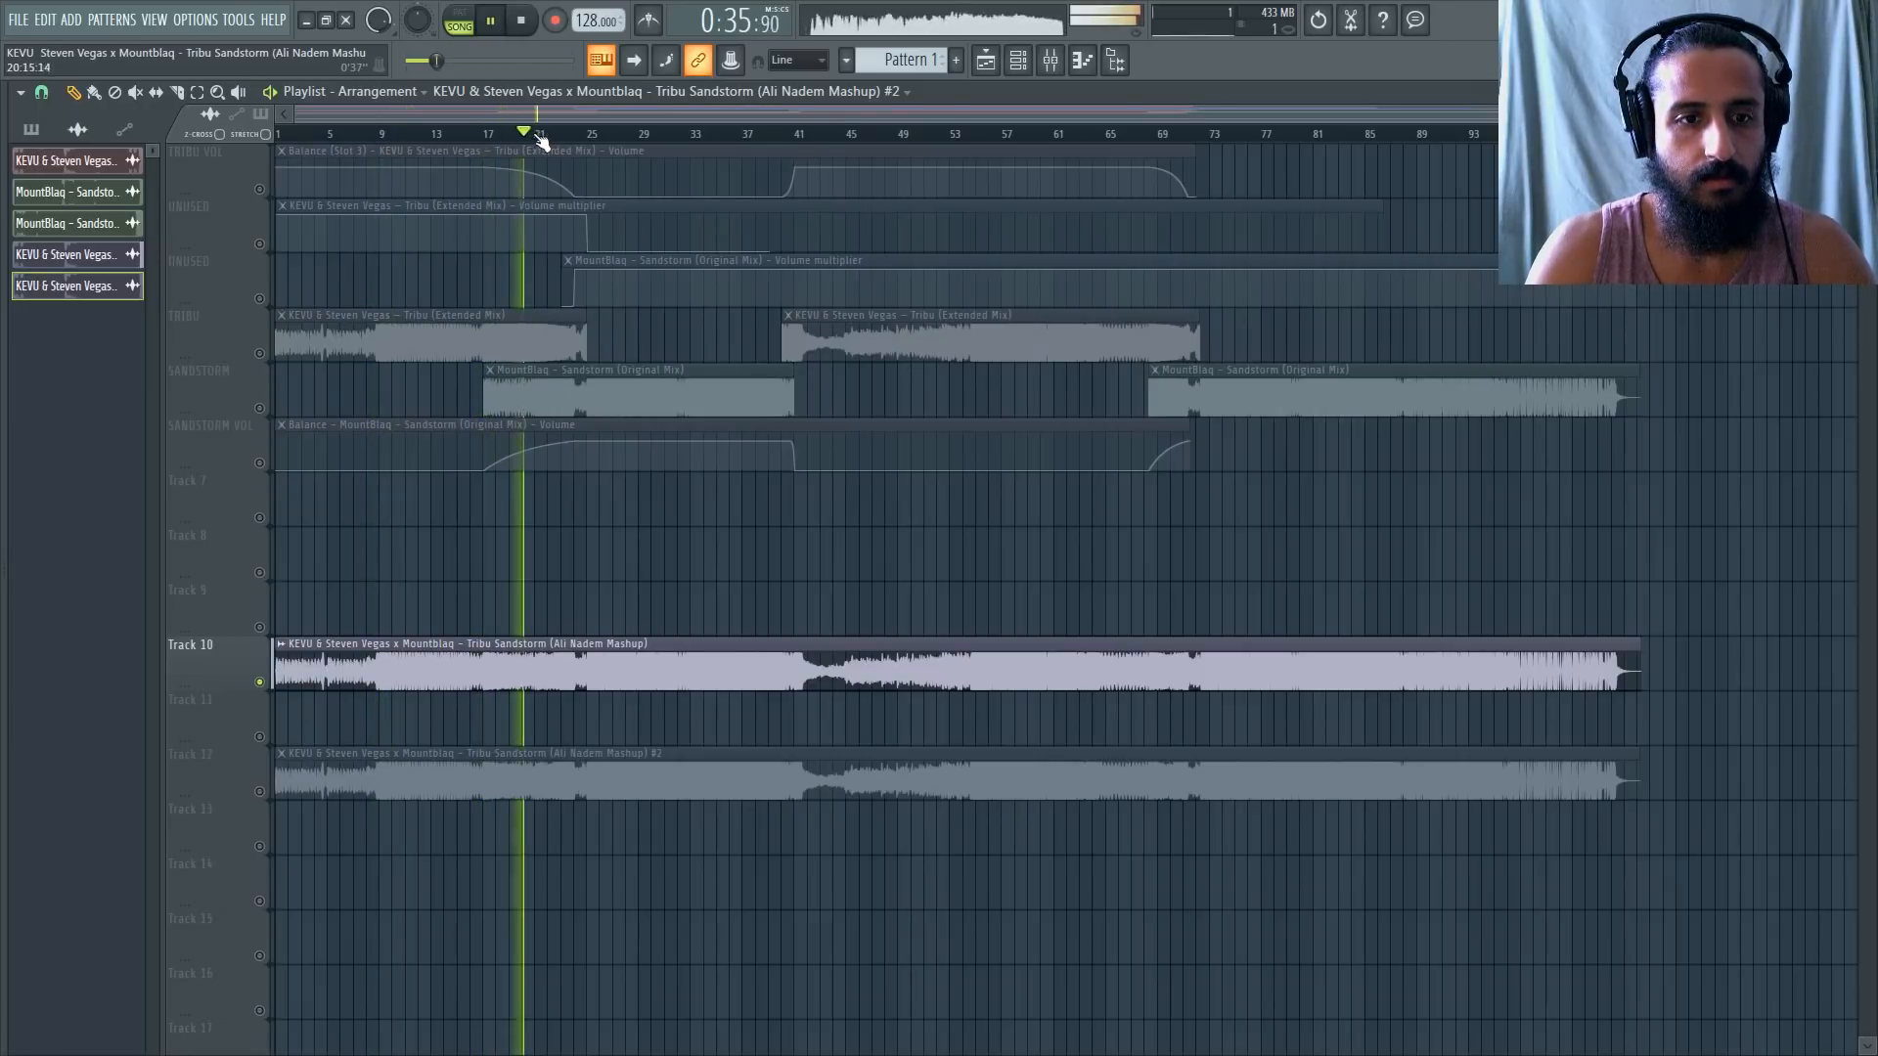
click(550, 137)
scroll(602, 294, up, 8)
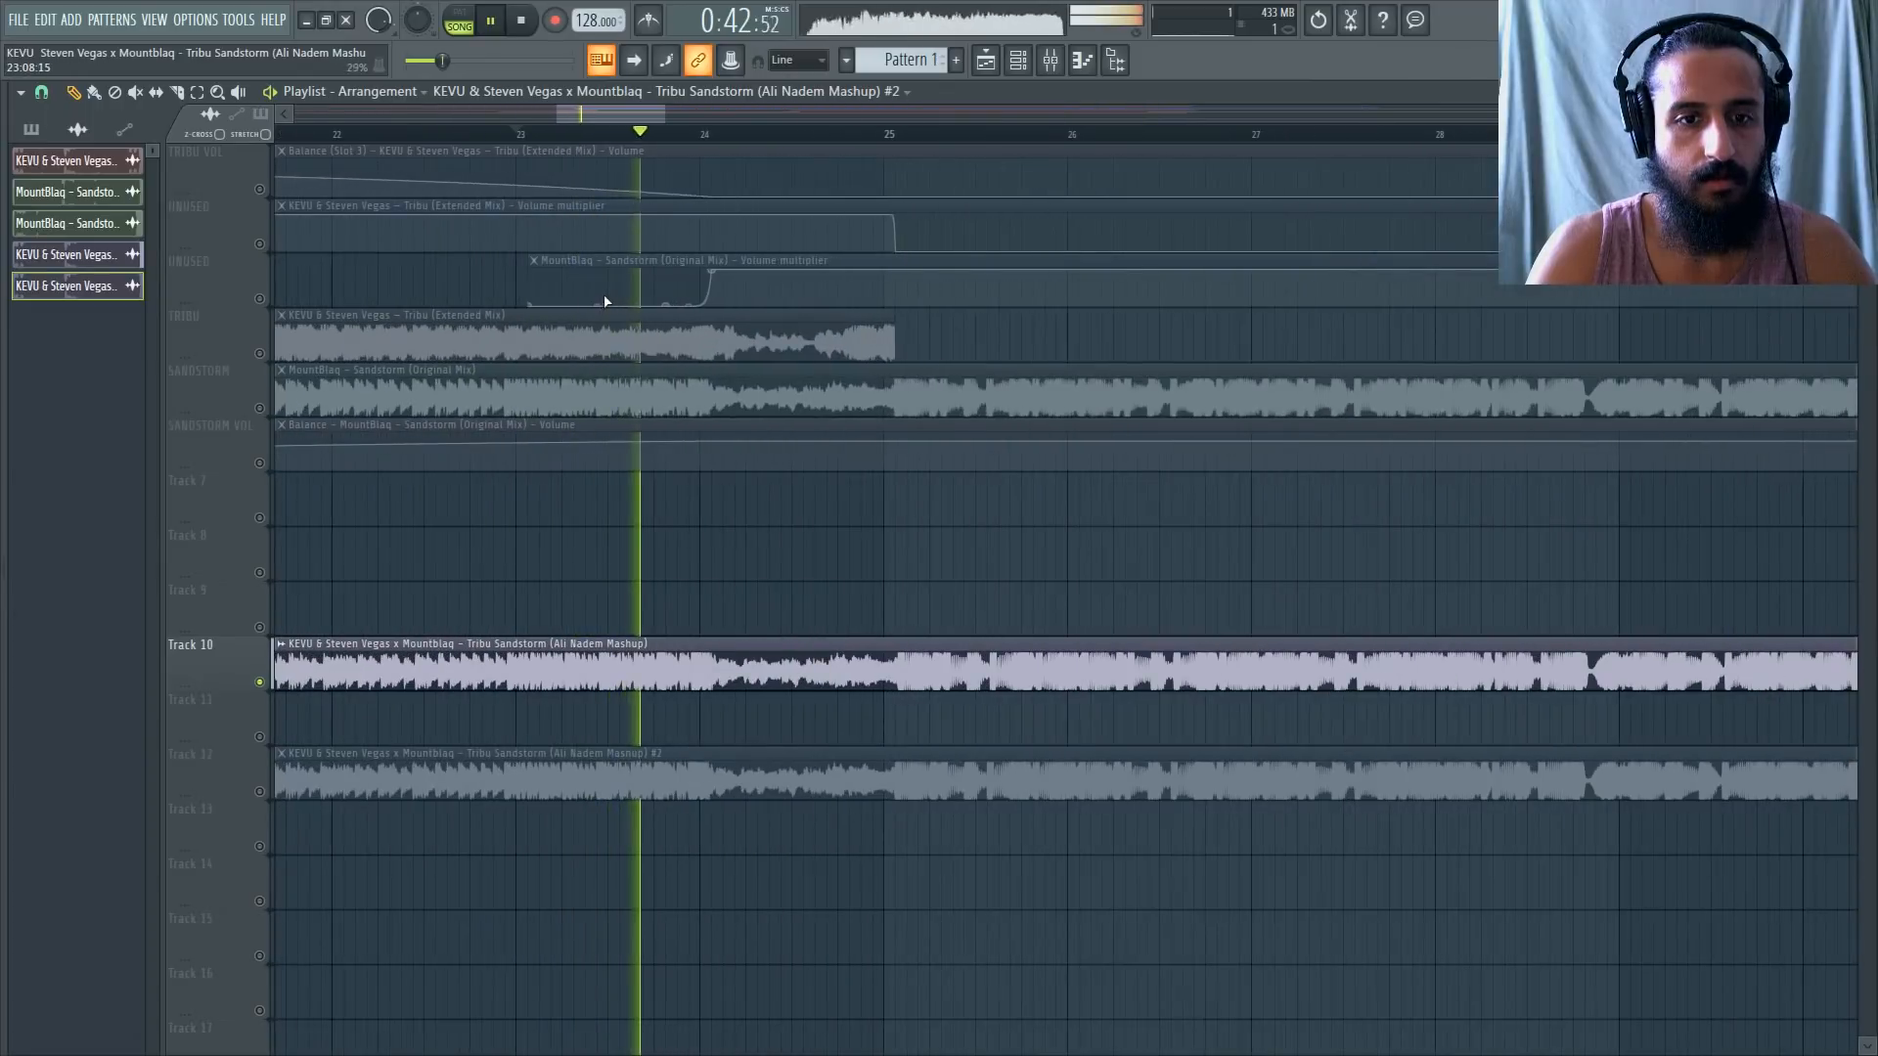
scroll(596, 292, down, 8)
scroll(604, 332, down, 3)
scroll(624, 339, down, 2)
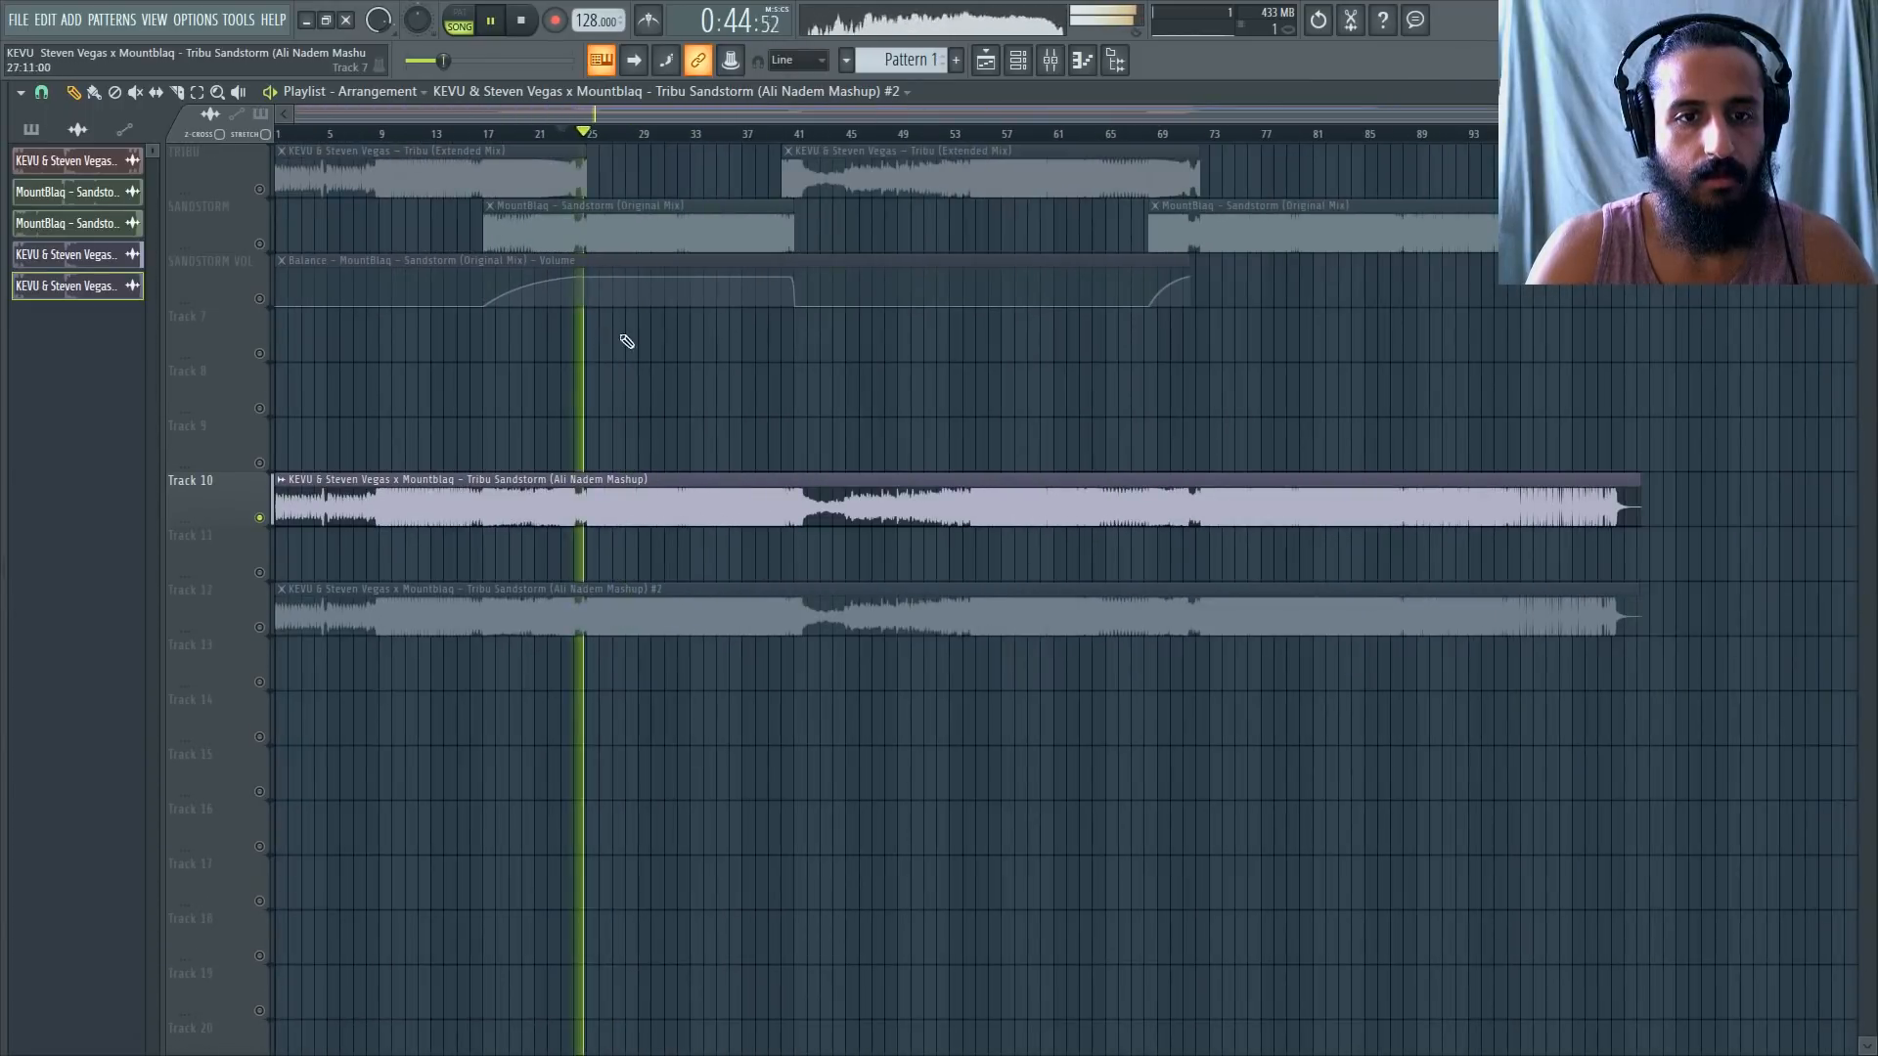
Listen to the rendered mashup's second transition from about bar 40, then skip to the section around bar 53.
click(785, 134)
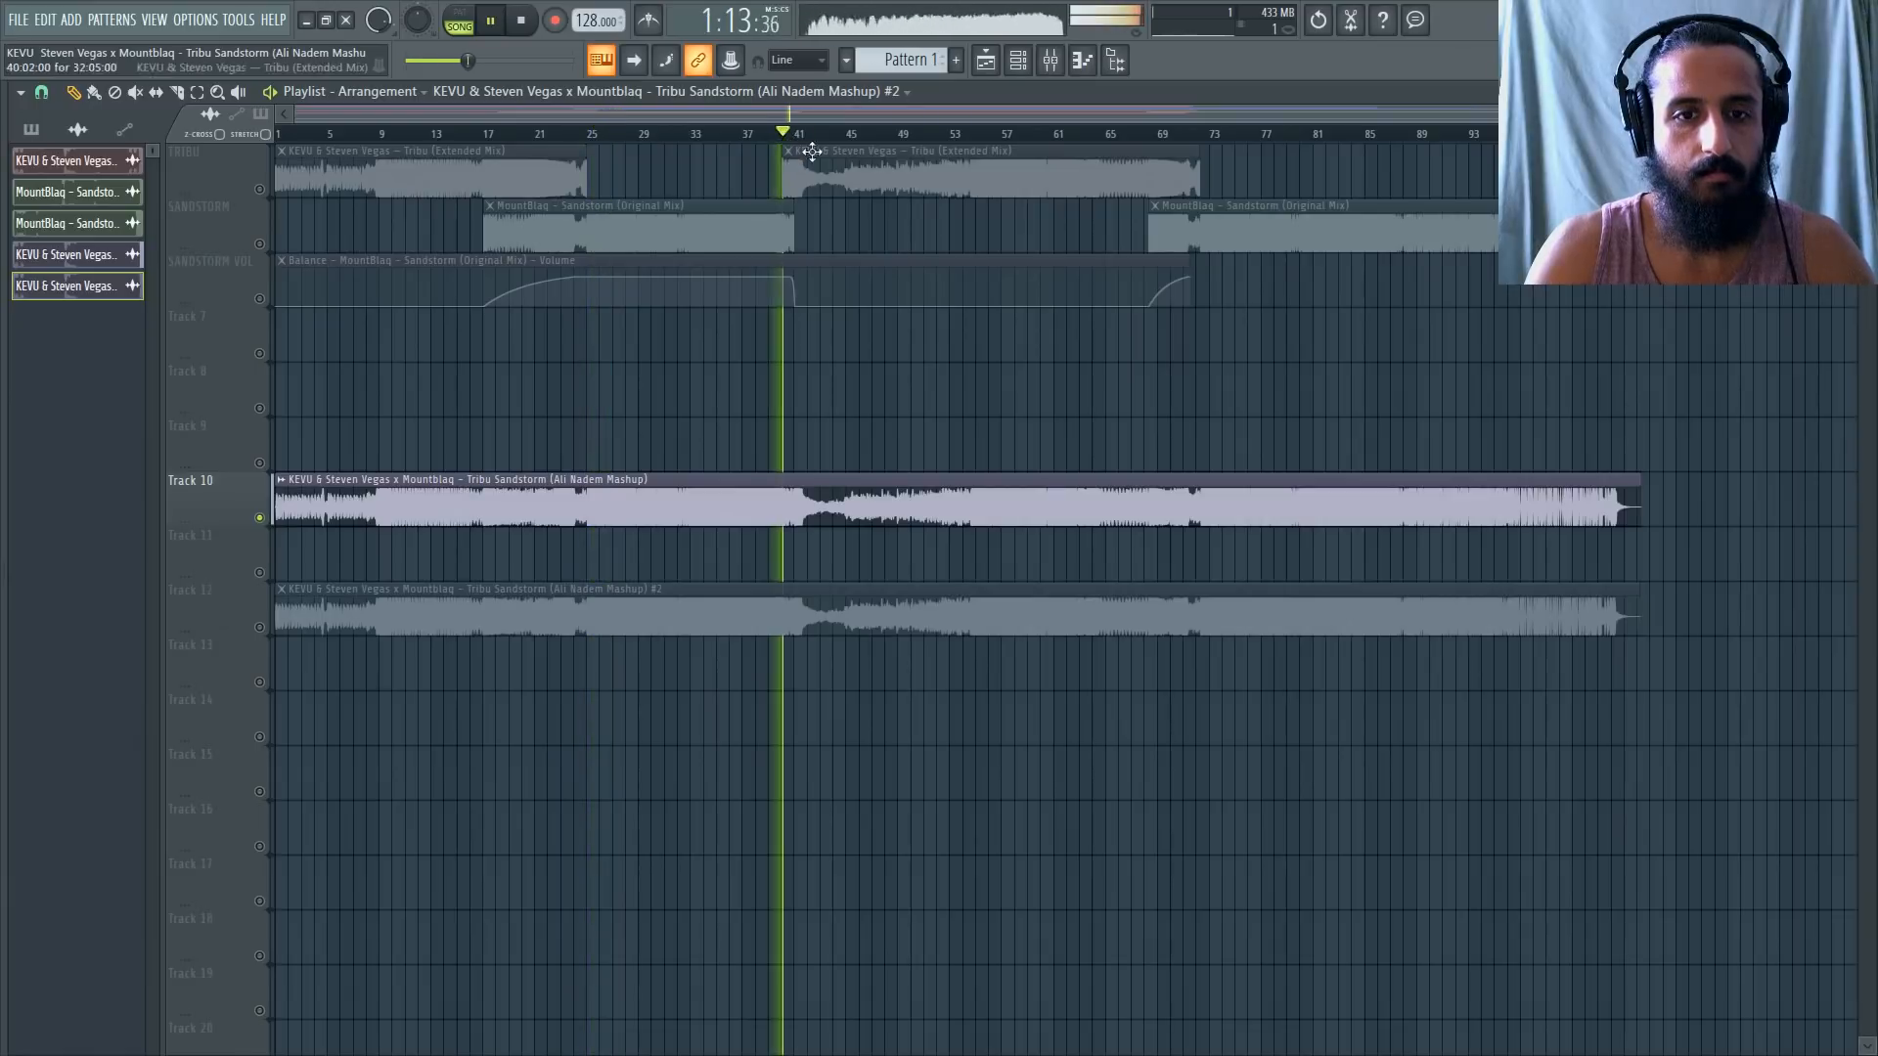
scroll(1040, 188, up, 3)
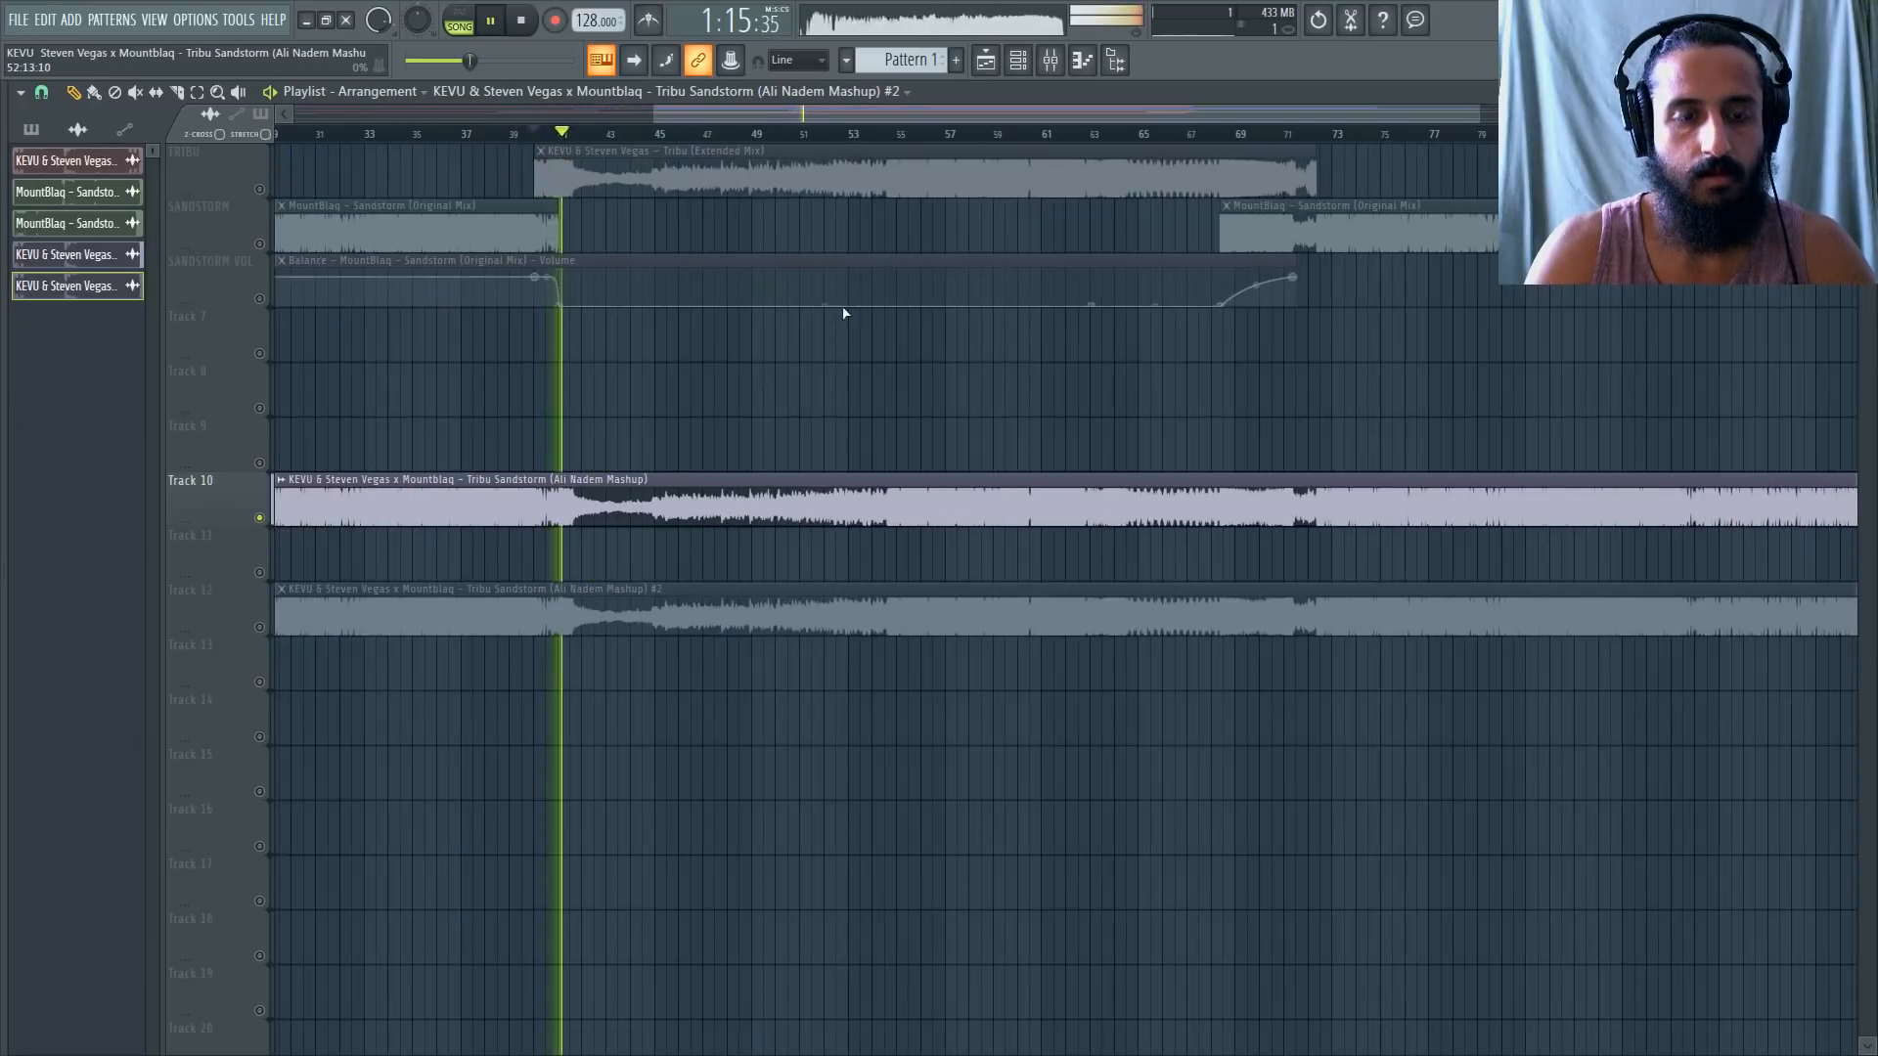
click(871, 134)
scroll(875, 137, down, 3)
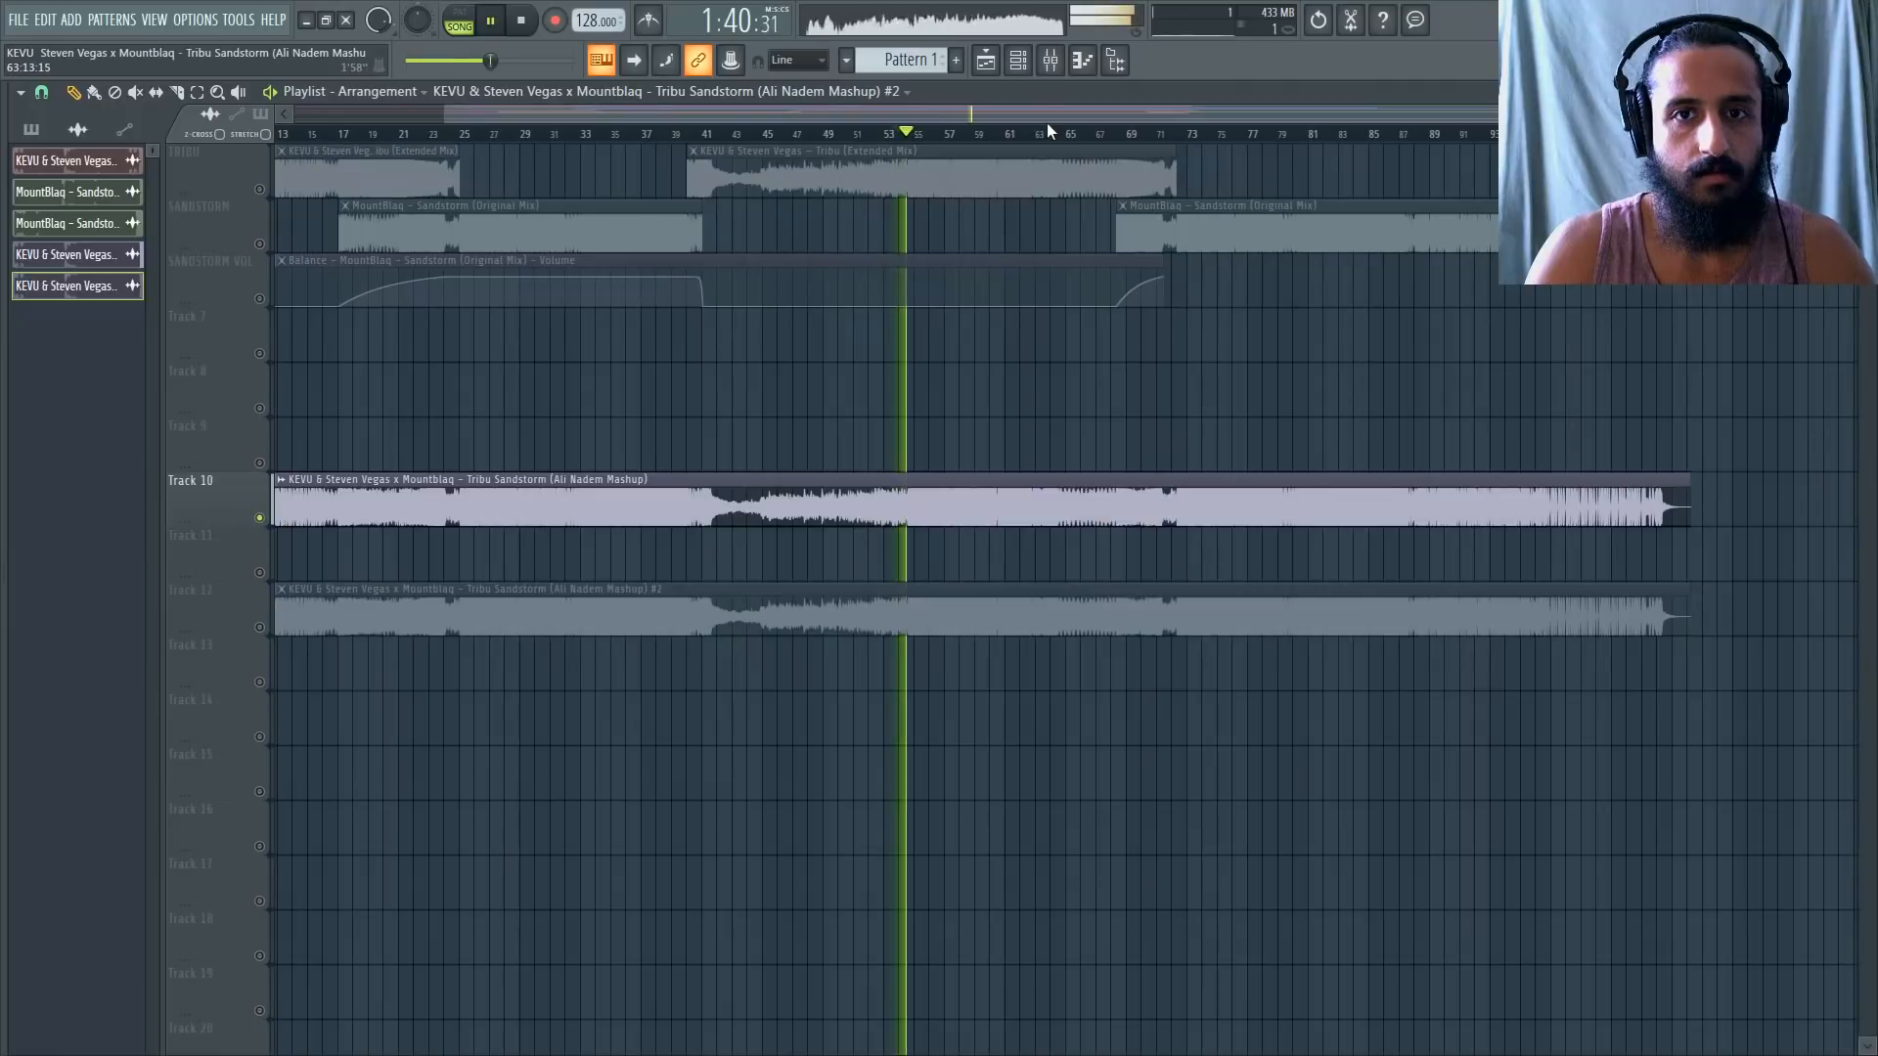
Listen to the rendered mashup's last transition from about bar 68 into the final Sandstorm section, then stop playback.
click(1086, 134)
click(1125, 134)
scroll(1300, 310, up, 5)
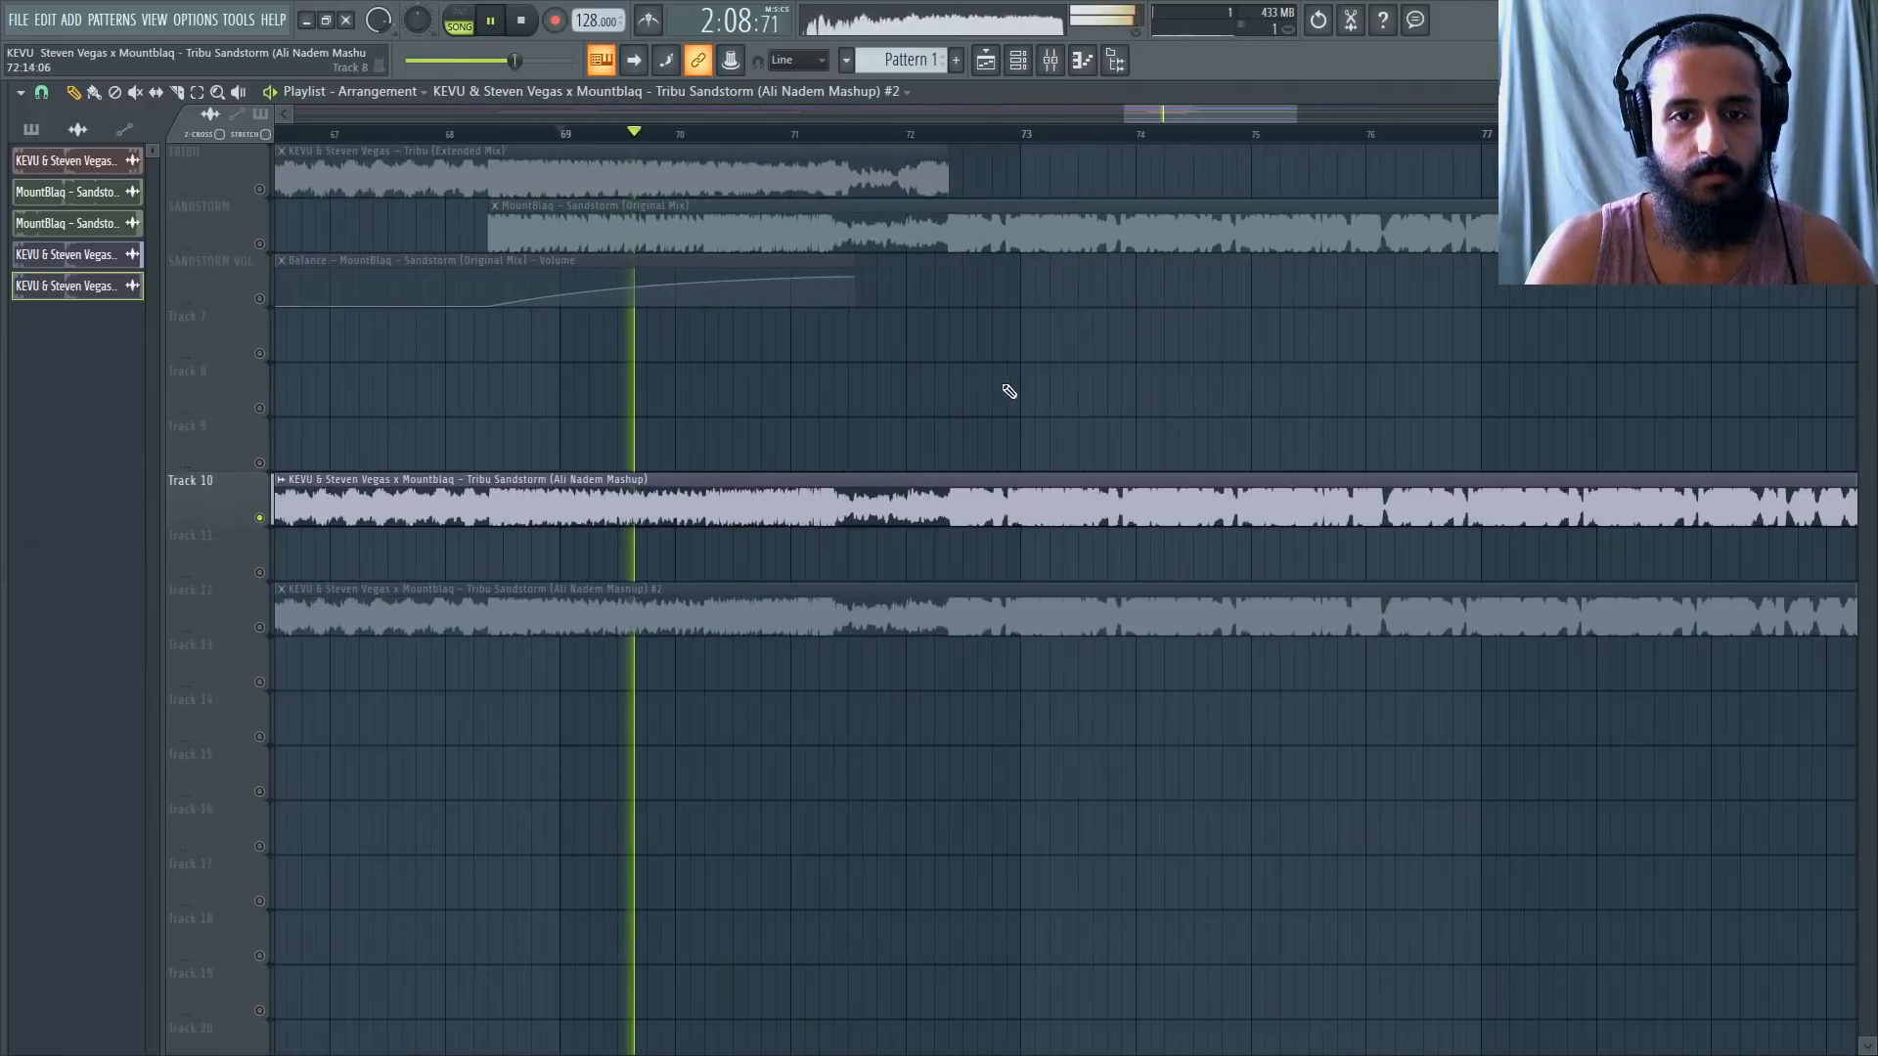
scroll(758, 340, up, 3)
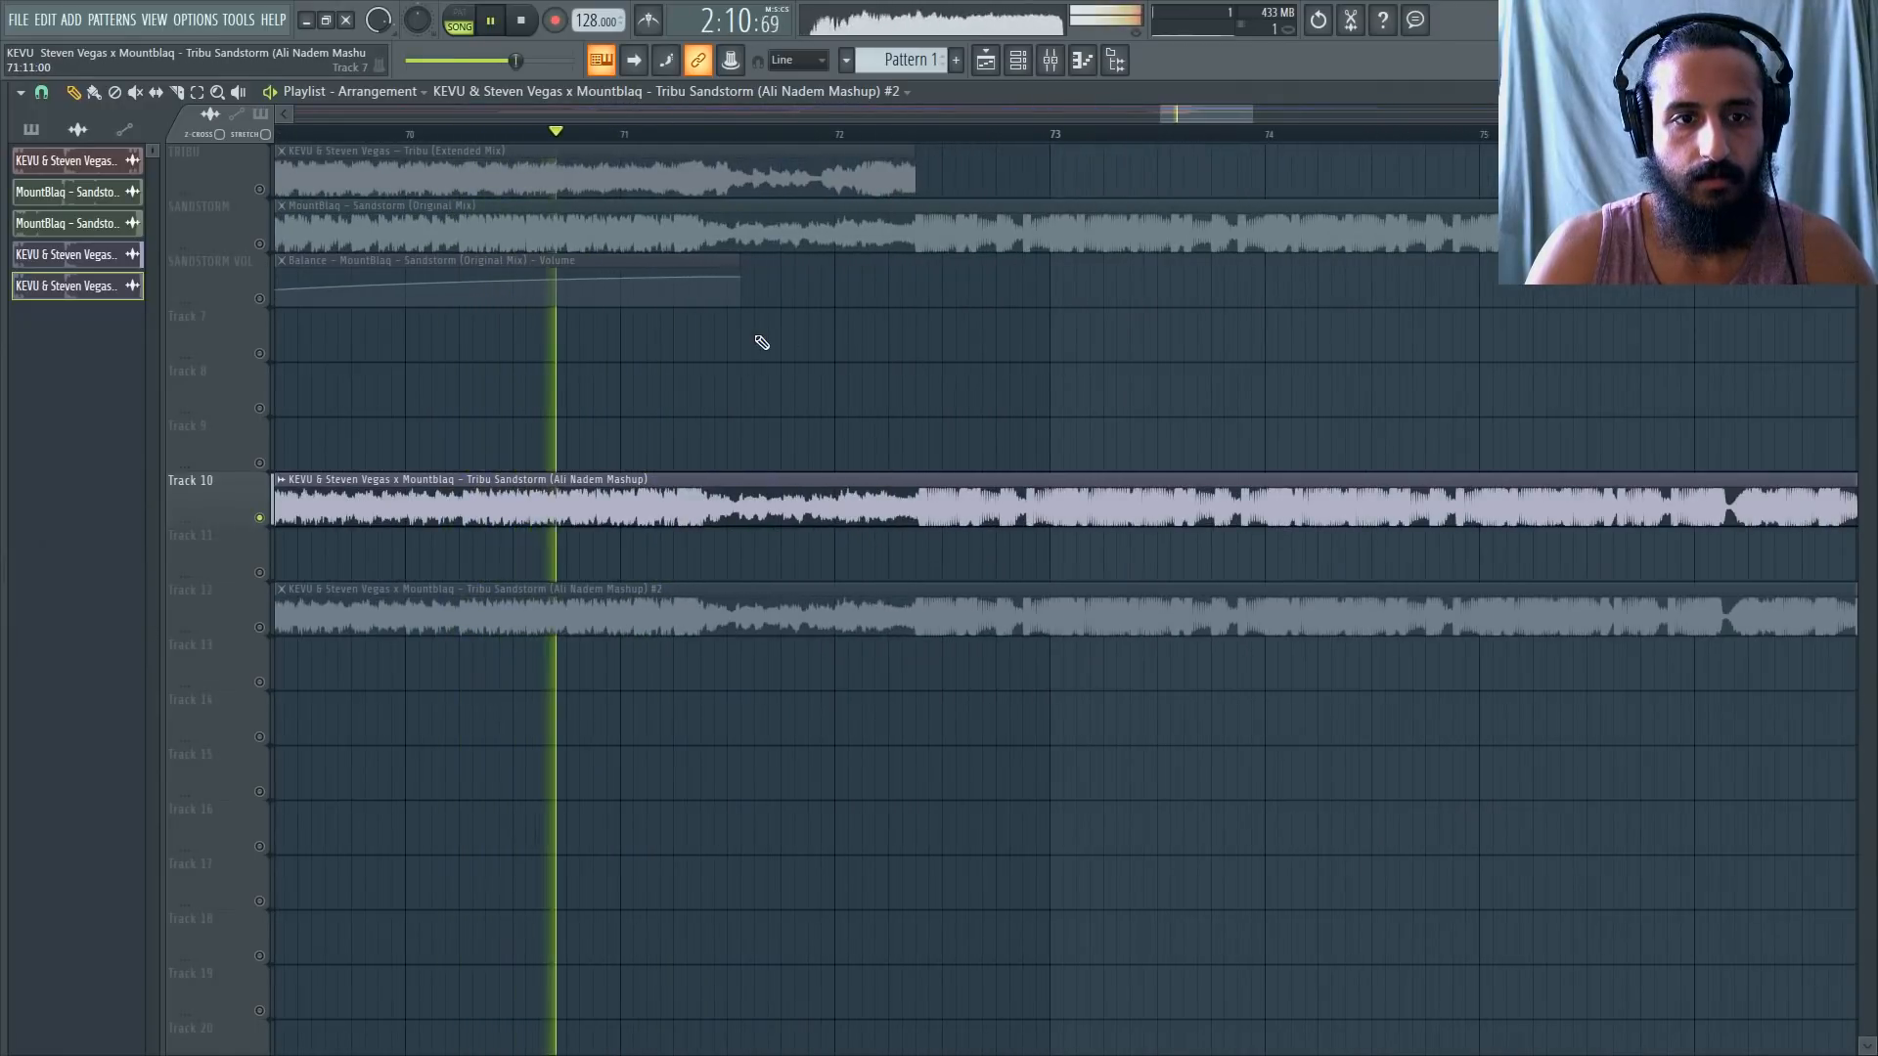
scroll(763, 340, down, 8)
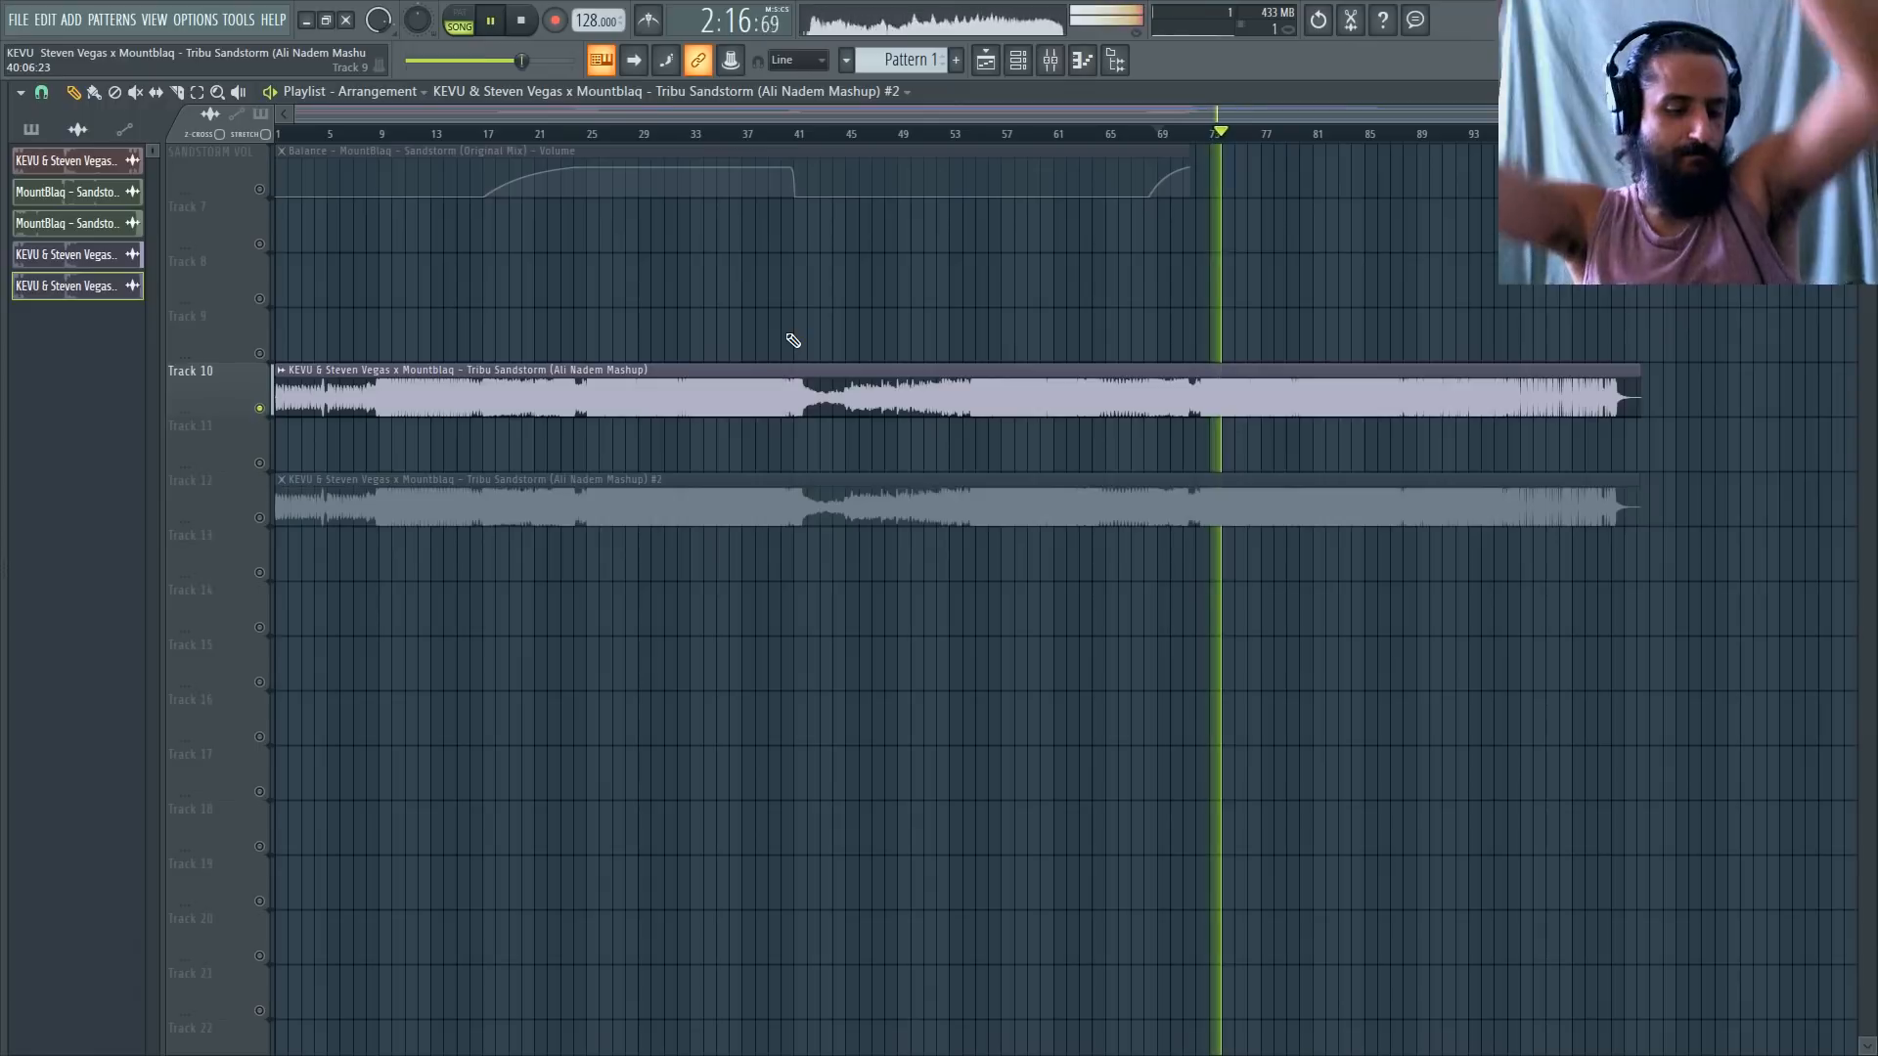
key(space)
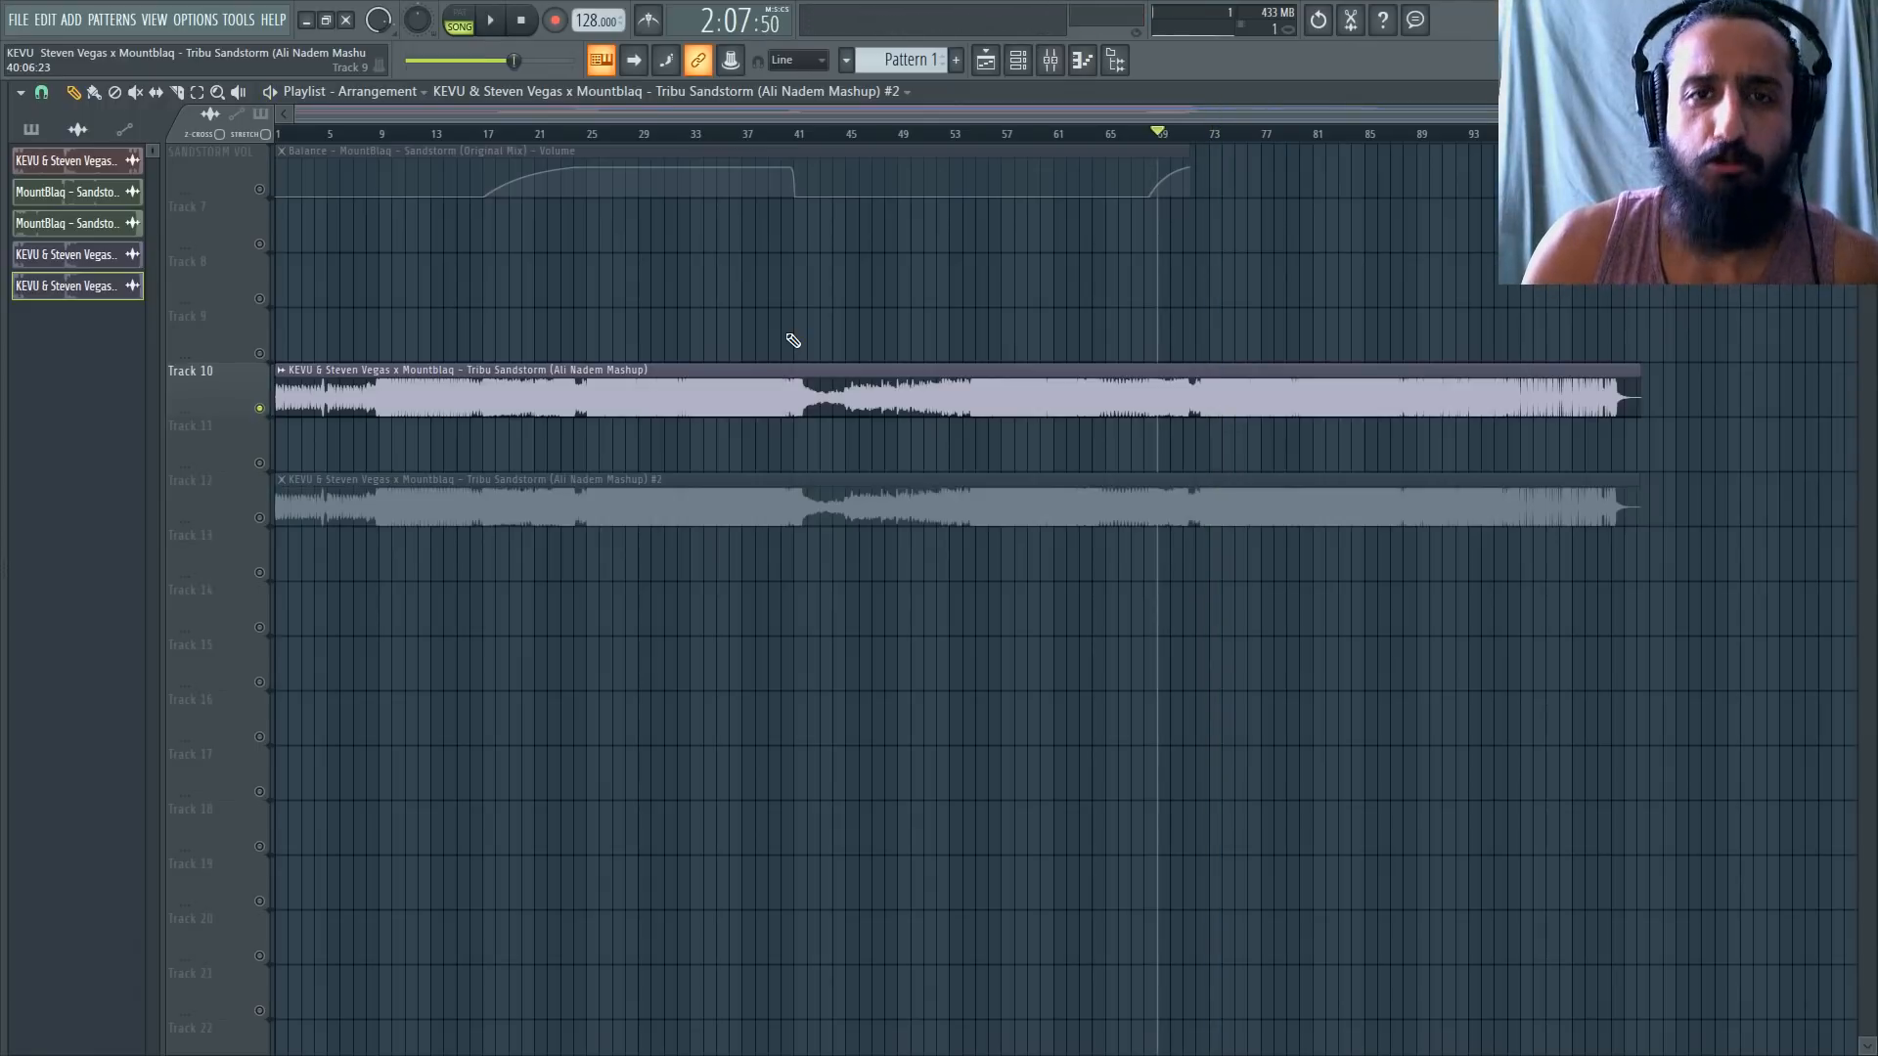
Delete the imported mashup clips from Track 10 and Track 12.
right_click(849, 383)
scroll(856, 489, up, 5)
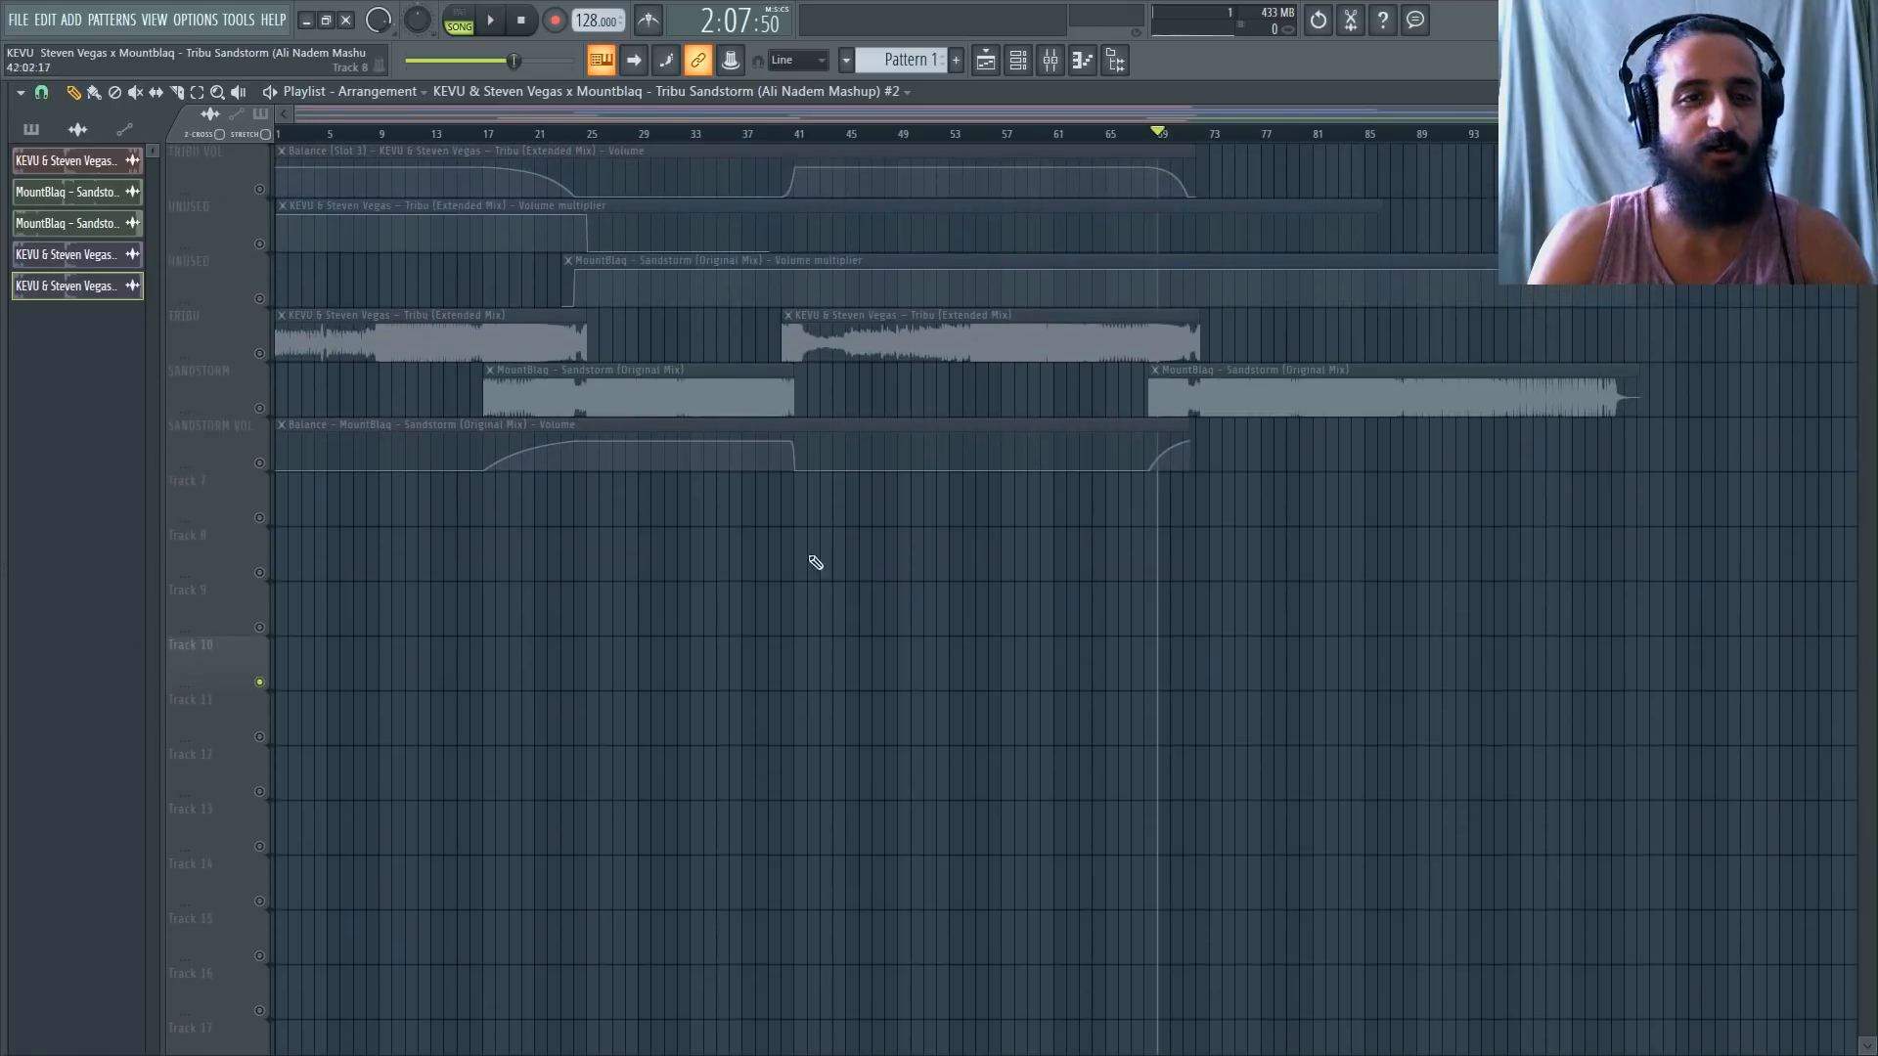
Unsolo the playlist so all tracks are active and mute the two UNUSED volume automation tracks.
right_click(260, 353)
right_click(260, 354)
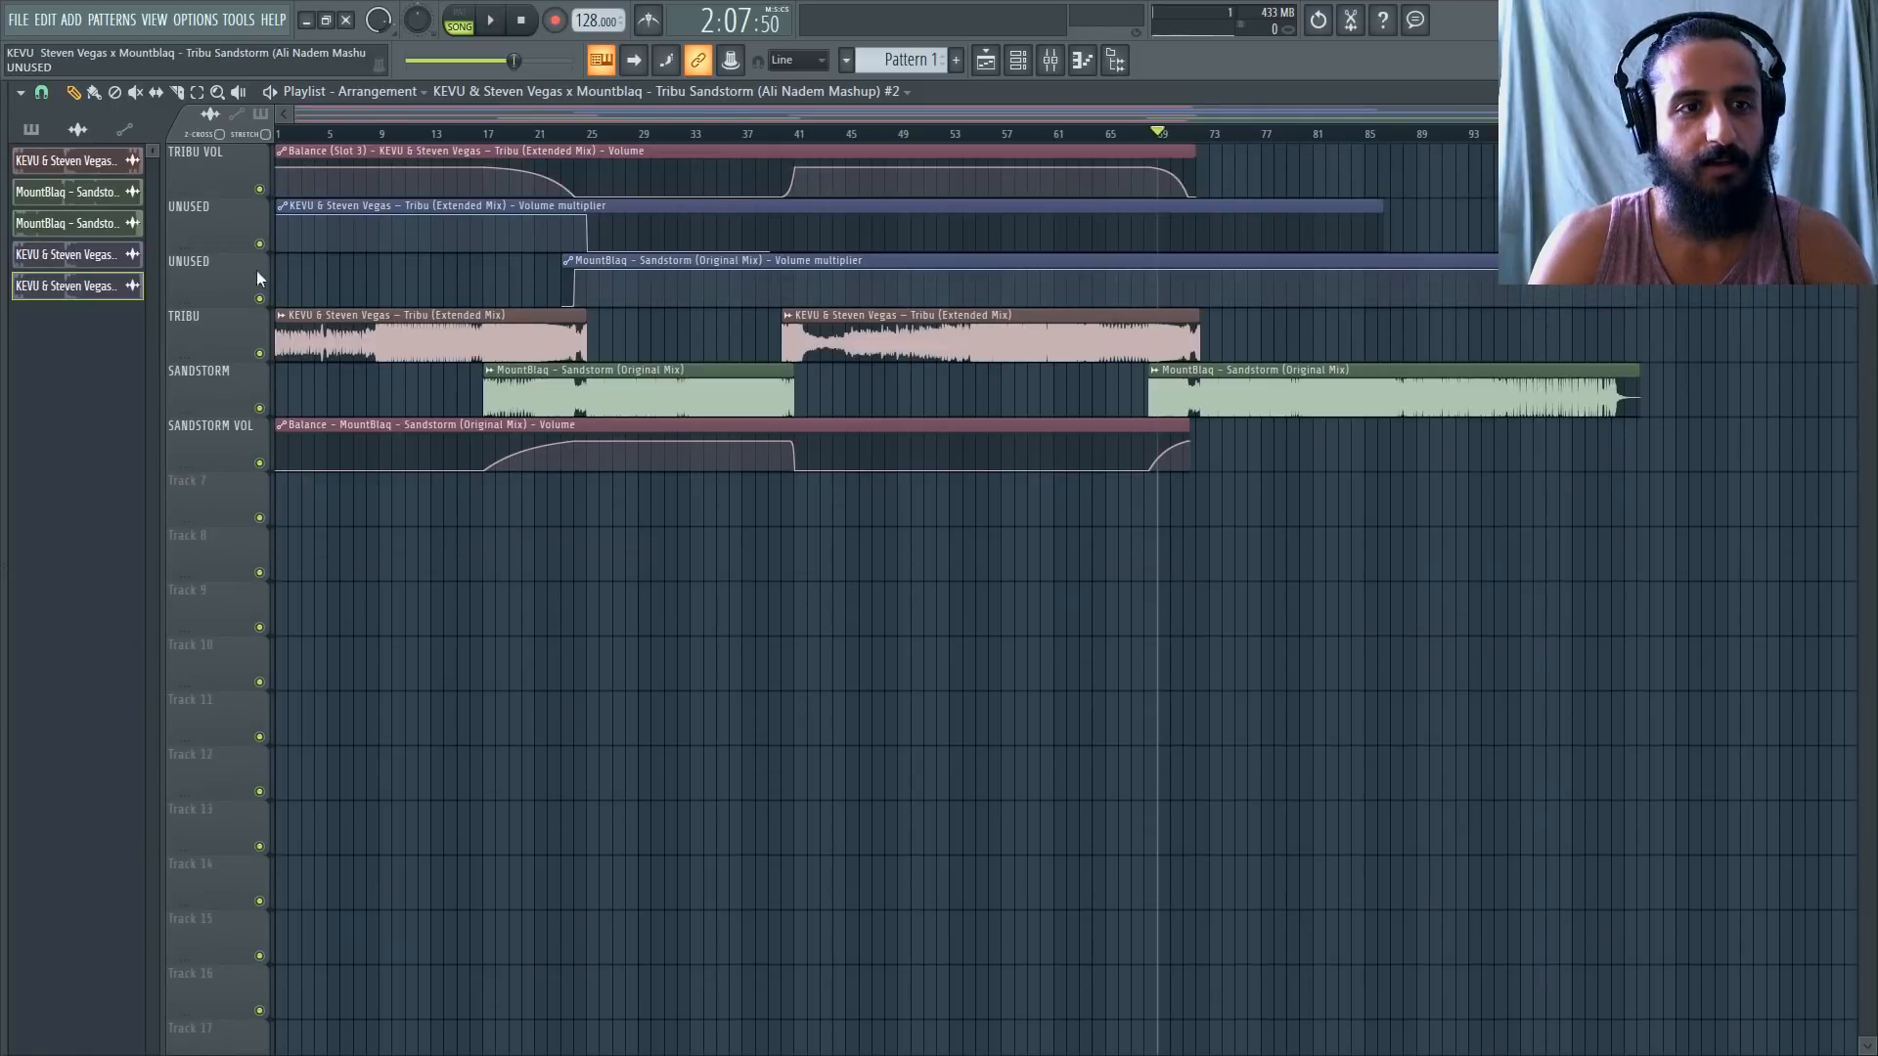
click(260, 245)
click(260, 298)
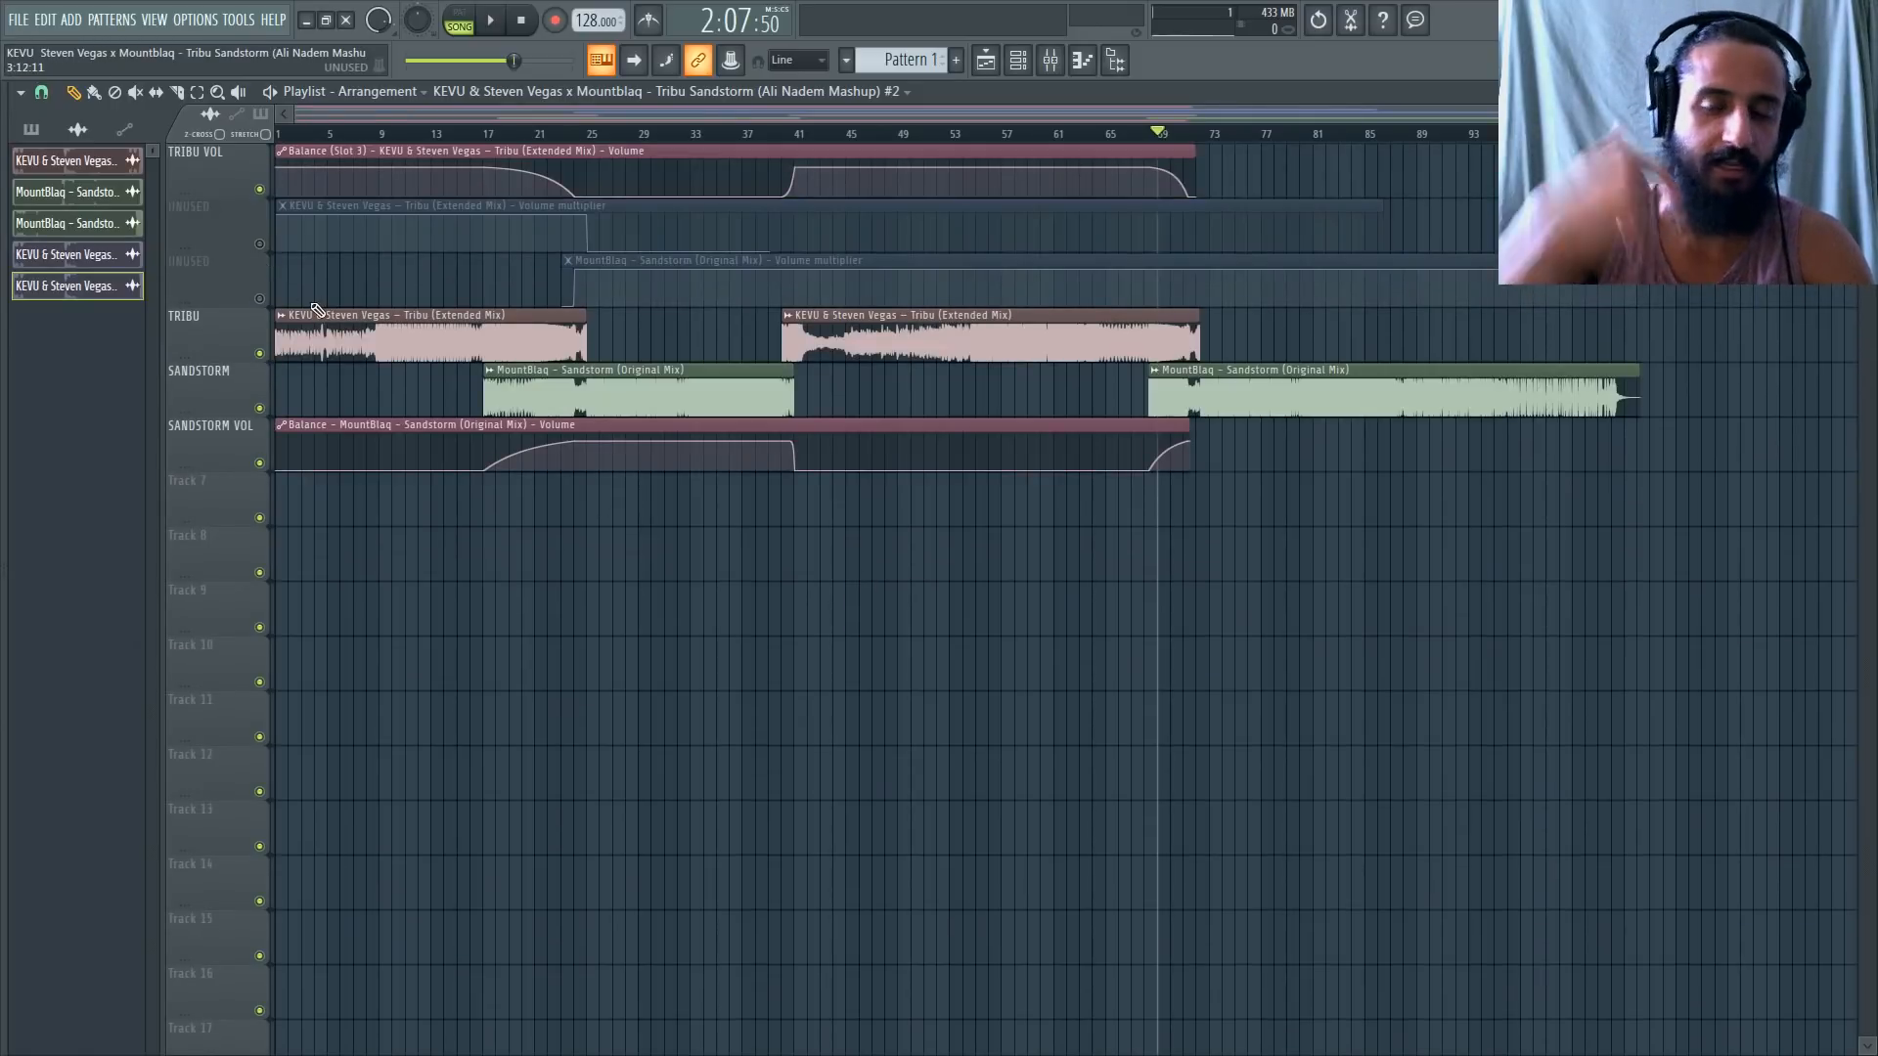